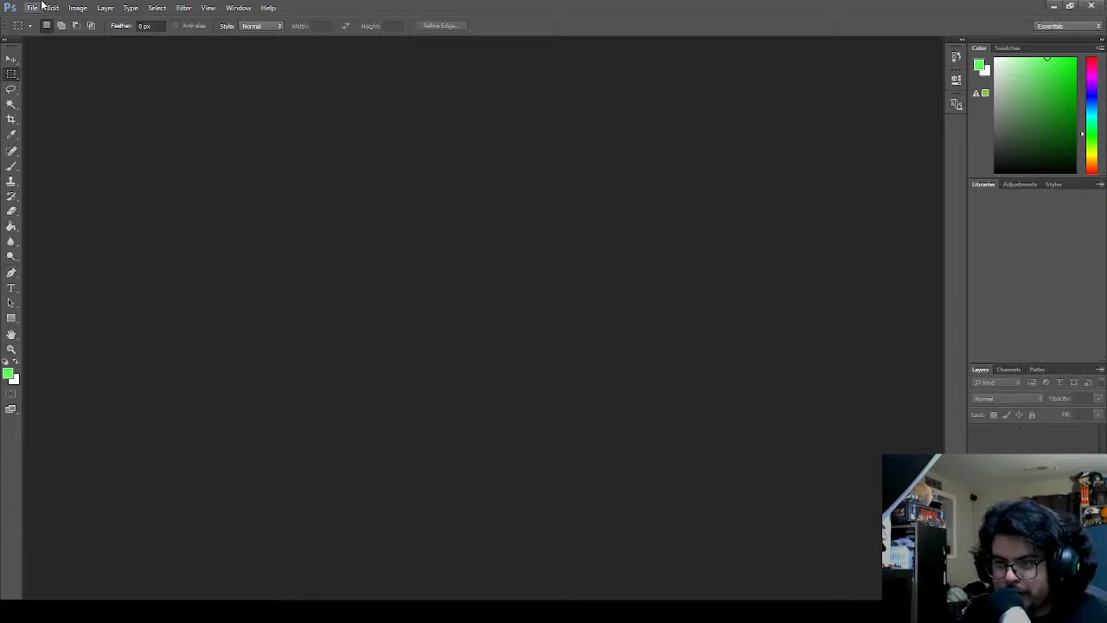
- Create a new blank white document measuring 7 by 5 inches
{"action": "left_click", "coordinate": [41, 27]}
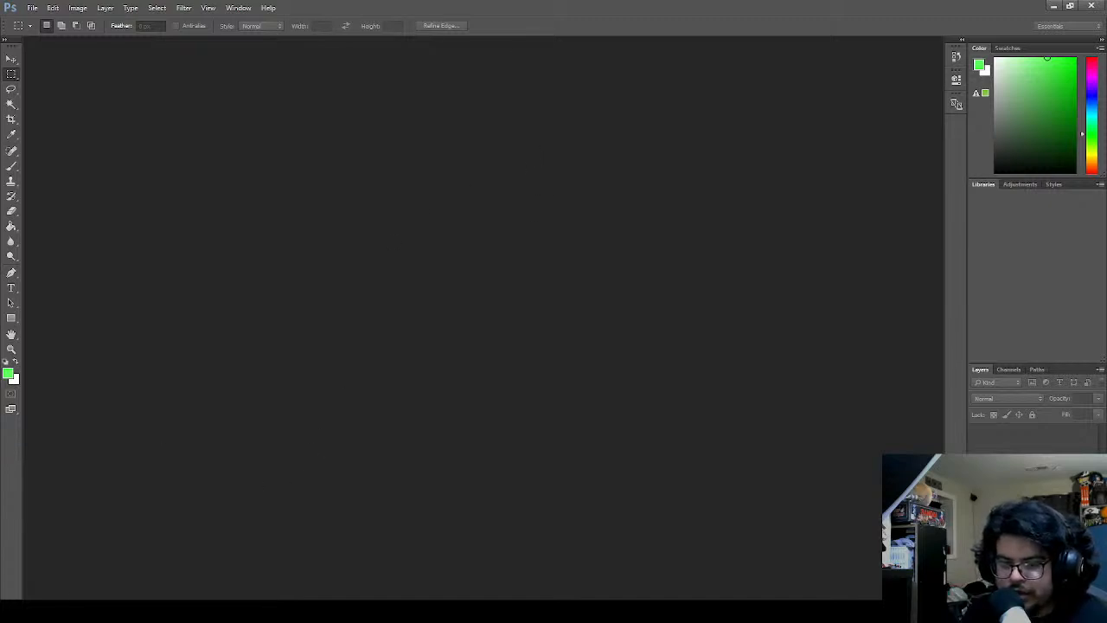
{"action": "left_click", "coordinate": [716, 109]}
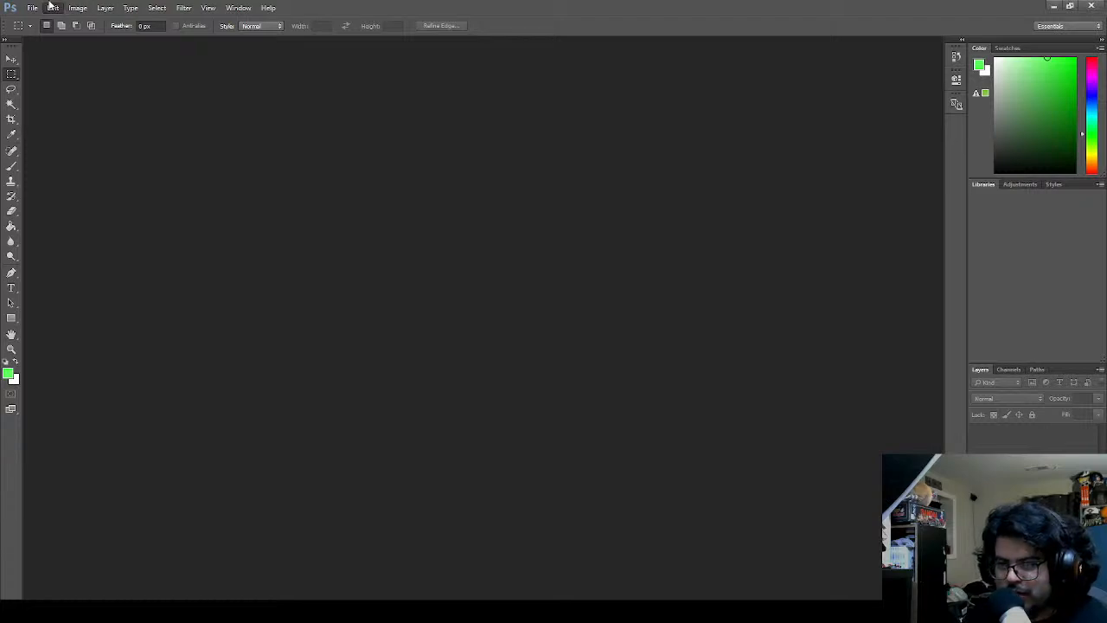
{"action": "left_click", "coordinate": [46, 26]}
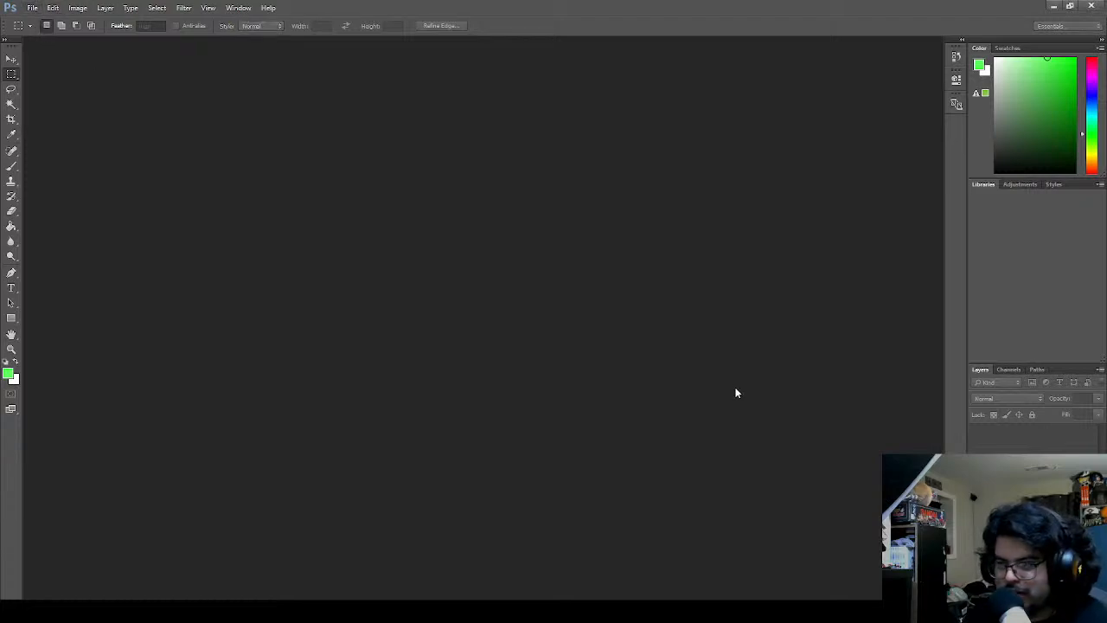
{"action": "left_click", "coordinate": [696, 152]}
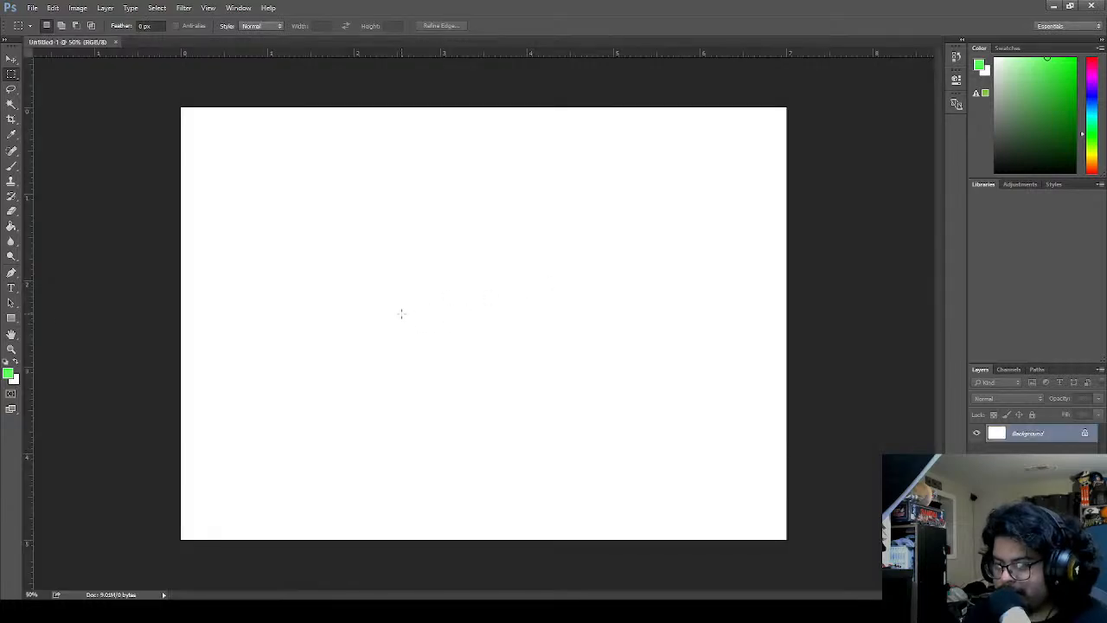
- Reset the colours to black and white and select the entire blank canvas with the Magic Wand
{"action": "key", "text": "i"}
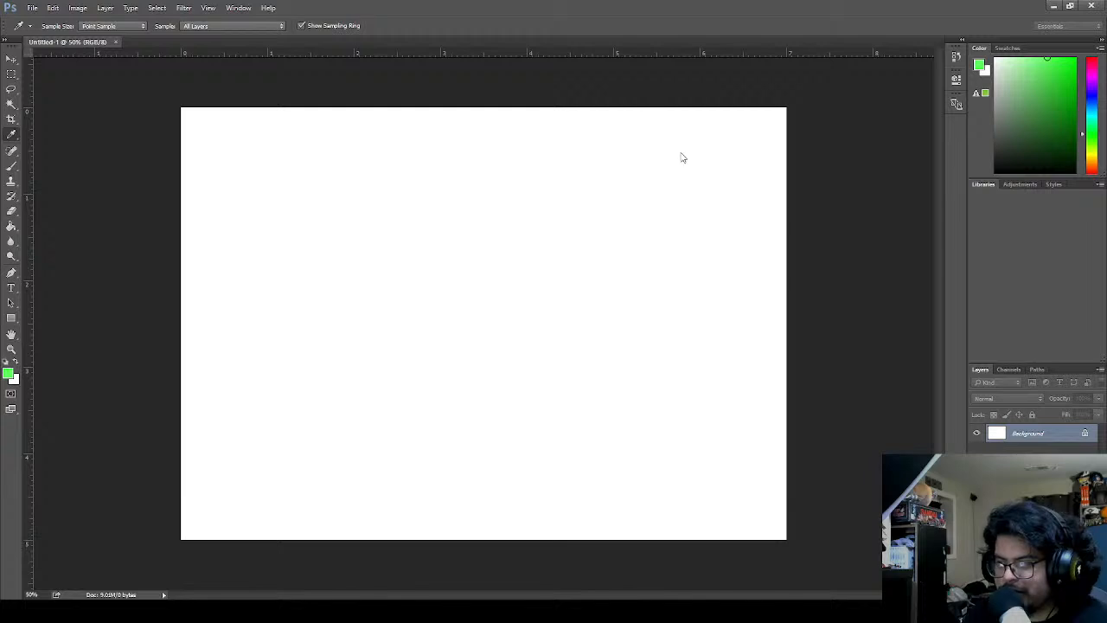
{"action": "key", "text": "m"}
{"action": "key", "text": "d"}
{"action": "key", "text": "b"}
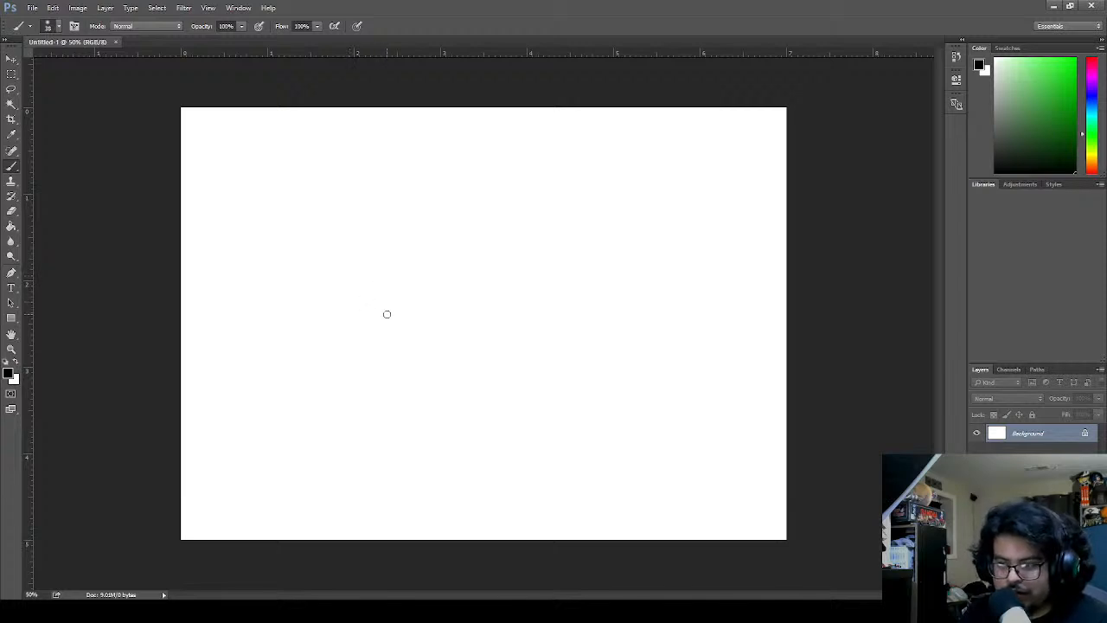
{"action": "key", "text": "w"}
{"action": "left_click", "coordinate": [391, 244]}
- Brush a head outline in black with two eyes and spiky hair in the upper middle of the canvas
{"action": "key", "text": "b"}
{"action": "mouse_move", "coordinate": [393, 325]}
{"action": "left_mouse_down"}
{"action": "mouse_move", "coordinate": [433, 177]}
{"action": "mouse_move", "coordinate": [563, 298]}
{"action": "mouse_move", "coordinate": [558, 363]}
{"action": "left_mouse_up"}
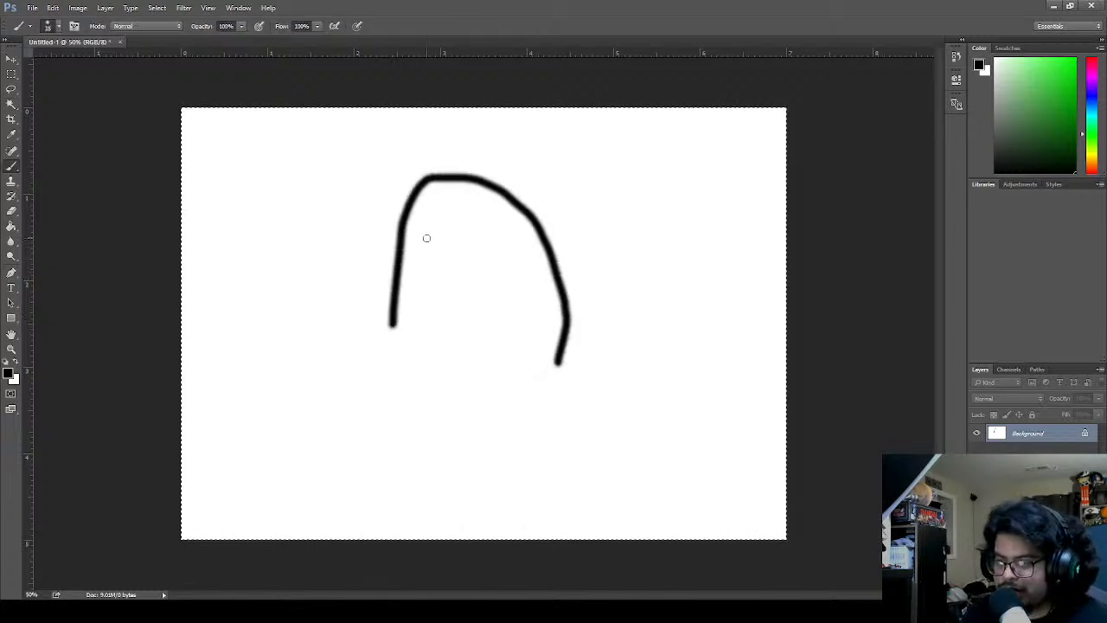
{"action": "left_click_drag", "start_coordinate": [425, 253], "coordinate": [486, 255]}
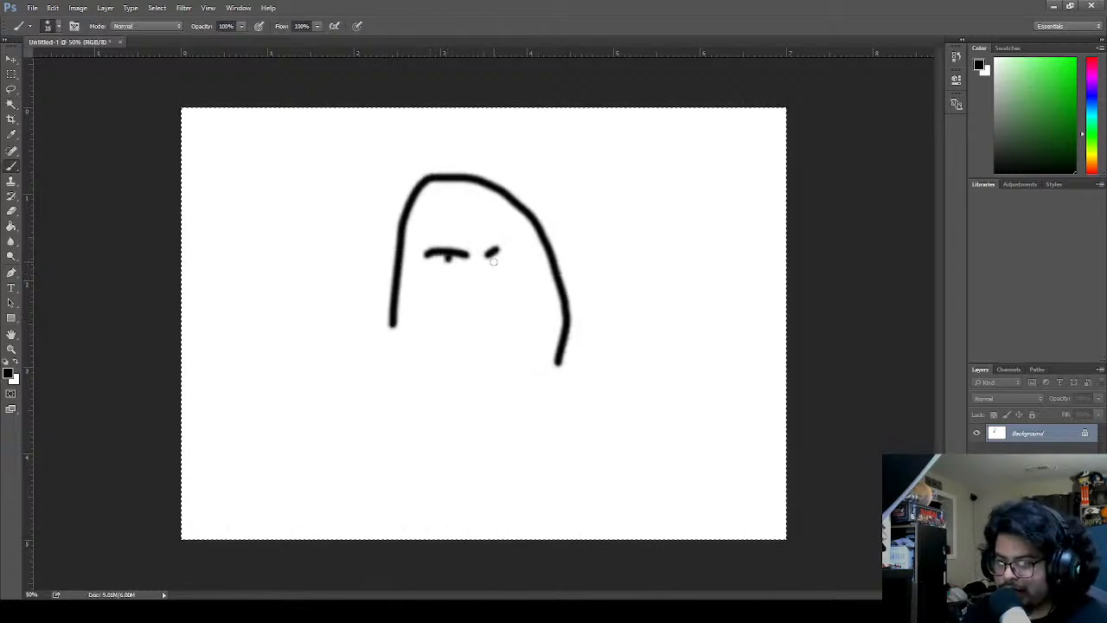
{"action": "left_click", "coordinate": [492, 260]}
{"action": "mouse_move", "coordinate": [443, 204]}
{"action": "left_mouse_down"}
{"action": "mouse_move", "coordinate": [395, 256]}
{"action": "mouse_move", "coordinate": [394, 318]}
{"action": "mouse_move", "coordinate": [416, 245]}
{"action": "mouse_move", "coordinate": [495, 185]}
{"action": "mouse_move", "coordinate": [514, 245]}
{"action": "mouse_move", "coordinate": [428, 203]}
{"action": "mouse_move", "coordinate": [420, 214]}
{"action": "mouse_move", "coordinate": [538, 222]}
{"action": "mouse_move", "coordinate": [539, 332]}
{"action": "mouse_move", "coordinate": [560, 407]}
{"action": "left_mouse_up"}
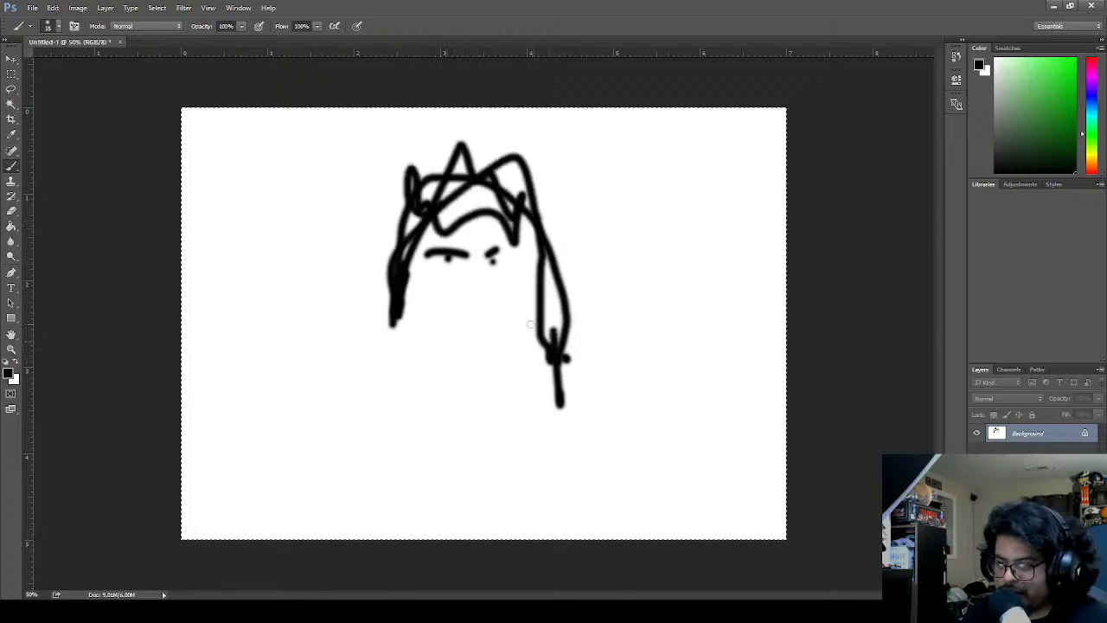
- Brush the figure's neck, shoulders and collar, plus a horizontal line across the lower canvas
{"action": "mouse_move", "coordinate": [400, 324]}
{"action": "left_mouse_down"}
{"action": "mouse_move", "coordinate": [452, 375]}
{"action": "mouse_move", "coordinate": [414, 390]}
{"action": "mouse_move", "coordinate": [328, 497]}
{"action": "left_mouse_up"}
{"action": "mouse_move", "coordinate": [570, 366]}
{"action": "left_mouse_down"}
{"action": "mouse_move", "coordinate": [571, 440]}
{"action": "mouse_move", "coordinate": [608, 534]}
{"action": "left_mouse_up"}
{"action": "mouse_move", "coordinate": [403, 416]}
{"action": "left_mouse_down"}
{"action": "mouse_move", "coordinate": [457, 439]}
{"action": "mouse_move", "coordinate": [420, 449]}
{"action": "mouse_move", "coordinate": [458, 465]}
{"action": "mouse_move", "coordinate": [457, 435]}
{"action": "mouse_move", "coordinate": [467, 467]}
{"action": "left_mouse_up"}
{"action": "mouse_move", "coordinate": [581, 406]}
{"action": "left_mouse_down"}
{"action": "mouse_move", "coordinate": [490, 417]}
{"action": "mouse_move", "coordinate": [449, 442]}
{"action": "mouse_move", "coordinate": [472, 481]}
{"action": "mouse_move", "coordinate": [577, 436]}
{"action": "left_mouse_up"}
{"action": "left_click_drag", "start_coordinate": [232, 441], "coordinate": [783, 456]}
- Brush an upright curved shape with small curls inside it to the left of the figure
{"action": "left_click_drag", "start_coordinate": [257, 281], "coordinate": [269, 423]}
{"action": "mouse_move", "coordinate": [290, 275]}
{"action": "left_mouse_down"}
{"action": "mouse_move", "coordinate": [331, 388]}
{"action": "mouse_move", "coordinate": [320, 421]}
{"action": "left_mouse_up"}
{"action": "left_click_drag", "start_coordinate": [275, 269], "coordinate": [235, 286]}
{"action": "mouse_move", "coordinate": [291, 314]}
{"action": "left_mouse_down"}
{"action": "mouse_move", "coordinate": [314, 337]}
{"action": "mouse_move", "coordinate": [298, 383]}
{"action": "mouse_move", "coordinate": [308, 382]}
{"action": "mouse_move", "coordinate": [303, 408]}
{"action": "left_mouse_up"}
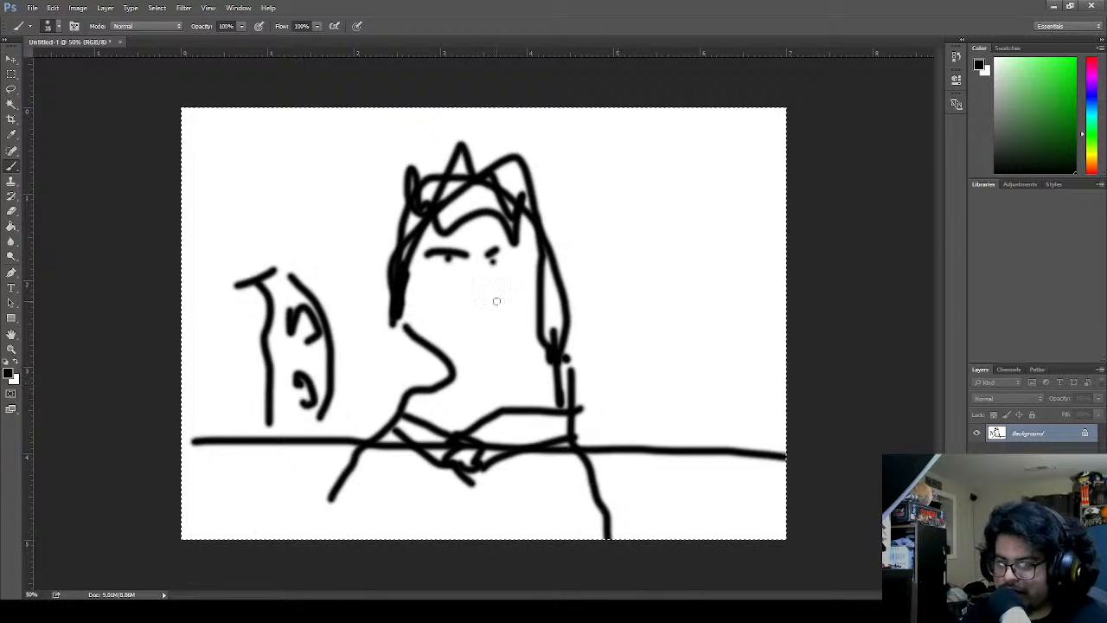
- Add a nose, mouth and extra hair strokes to the figure, and brush nested ovals to the right of the head
{"action": "mouse_move", "coordinate": [445, 296]}
{"action": "left_mouse_down"}
{"action": "mouse_move", "coordinate": [504, 298]}
{"action": "mouse_move", "coordinate": [466, 283]}
{"action": "left_mouse_up"}
{"action": "mouse_move", "coordinate": [470, 199]}
{"action": "left_mouse_down"}
{"action": "mouse_move", "coordinate": [441, 226]}
{"action": "mouse_move", "coordinate": [387, 226]}
{"action": "mouse_move", "coordinate": [506, 192]}
{"action": "mouse_move", "coordinate": [553, 307]}
{"action": "mouse_move", "coordinate": [554, 396]}
{"action": "left_mouse_up"}
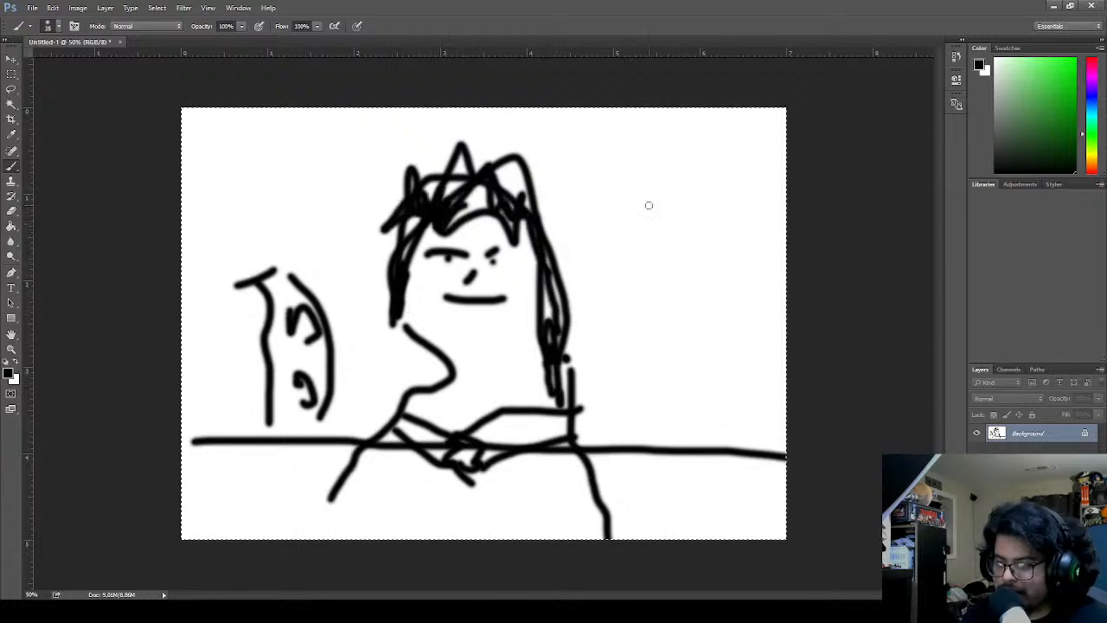
{"action": "mouse_move", "coordinate": [714, 180]}
{"action": "left_mouse_down"}
{"action": "mouse_move", "coordinate": [728, 260]}
{"action": "mouse_move", "coordinate": [716, 179]}
{"action": "mouse_move", "coordinate": [683, 257]}
{"action": "mouse_move", "coordinate": [713, 262]}
{"action": "mouse_move", "coordinate": [716, 198]}
{"action": "mouse_move", "coordinate": [695, 202]}
{"action": "mouse_move", "coordinate": [694, 261]}
{"action": "left_mouse_up"}
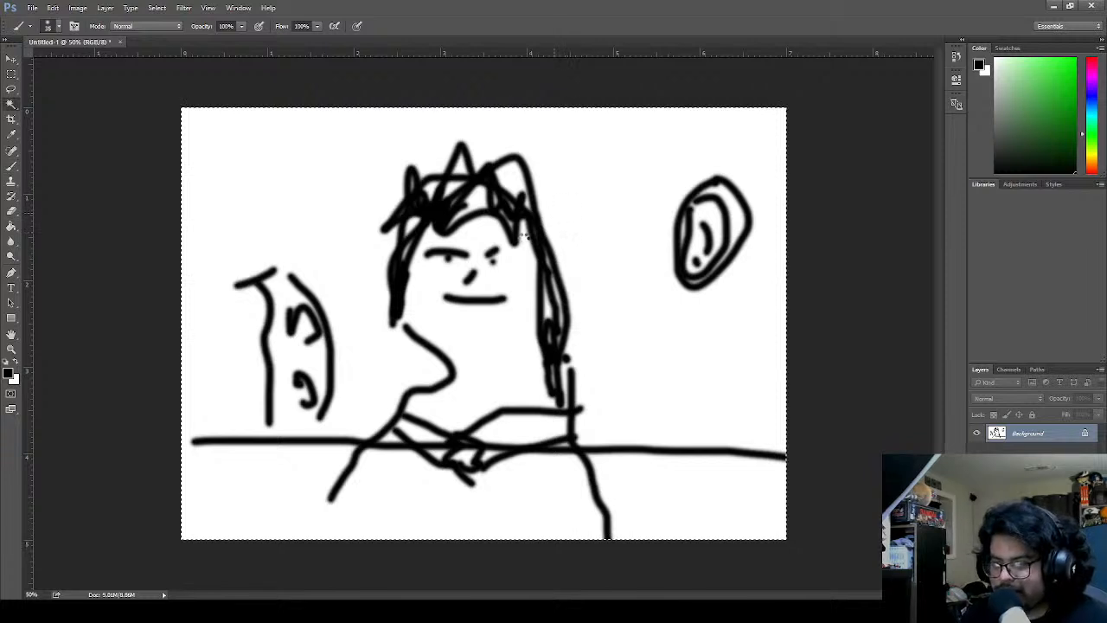
- Close the doodle document and create a new blank white one of about 6.4 by 3.6 inches
{"action": "key", "text": "w"}
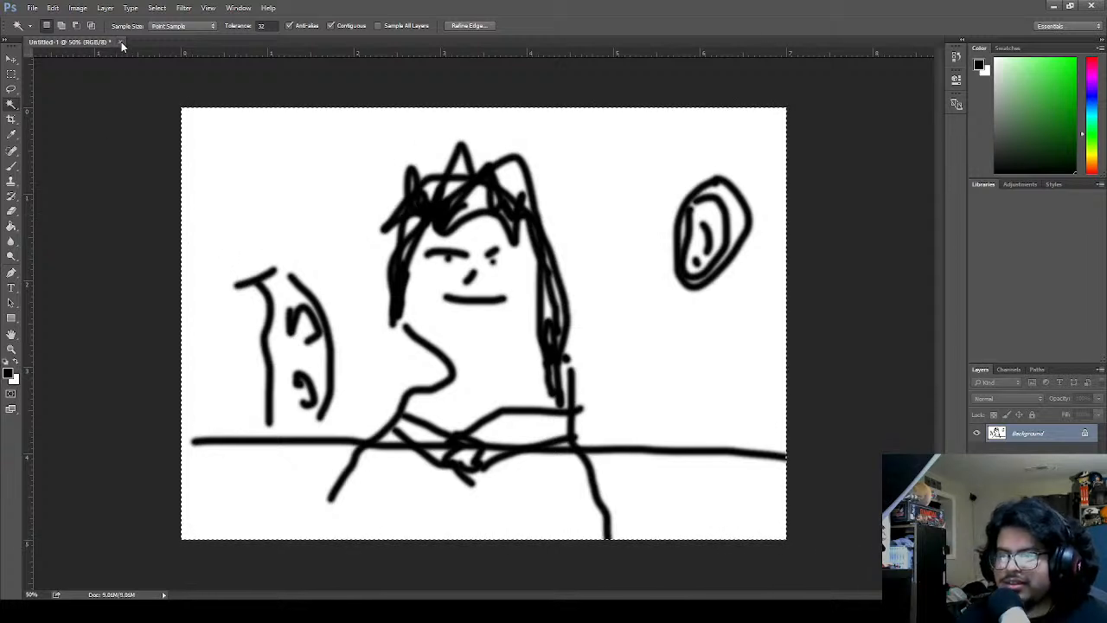
{"action": "key", "text": "ctrl+w"}
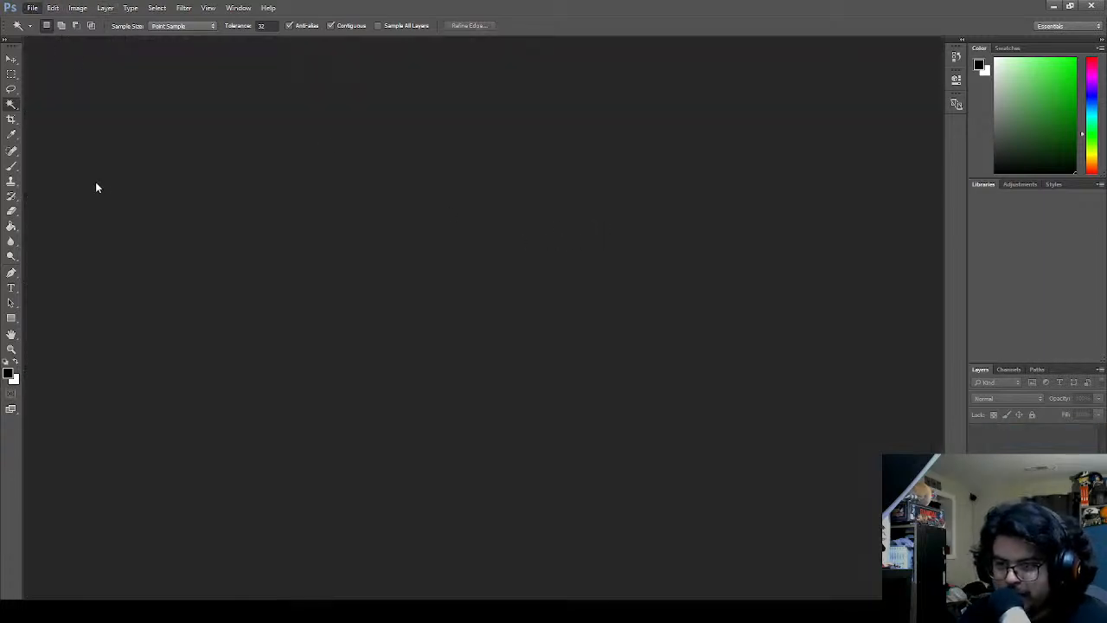
{"action": "left_click", "coordinate": [111, 27]}
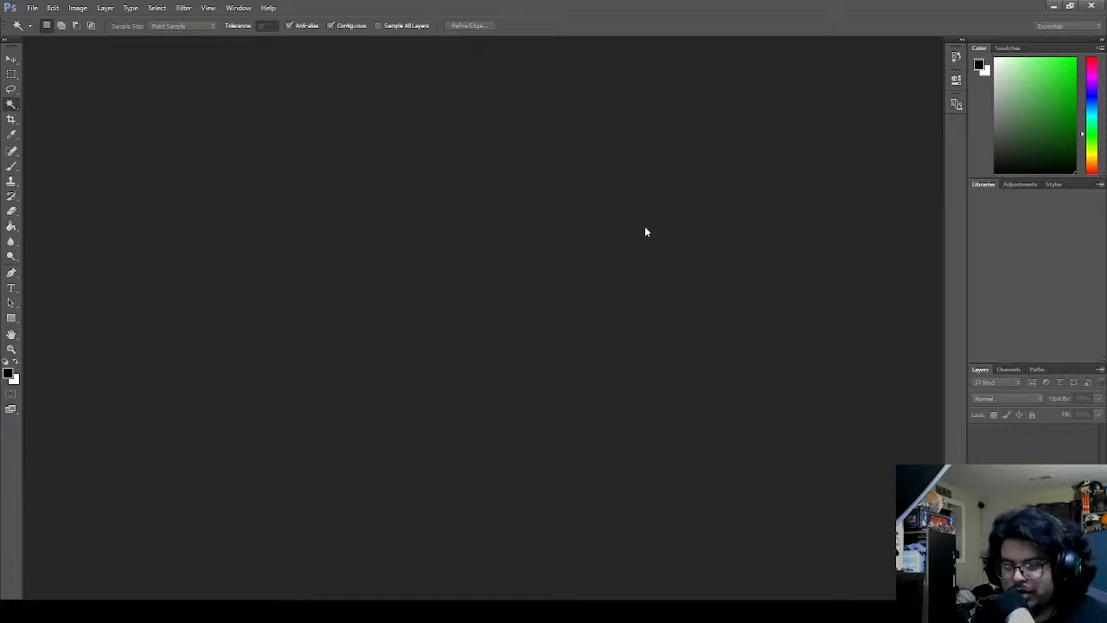
{"action": "left_click", "coordinate": [682, 143]}
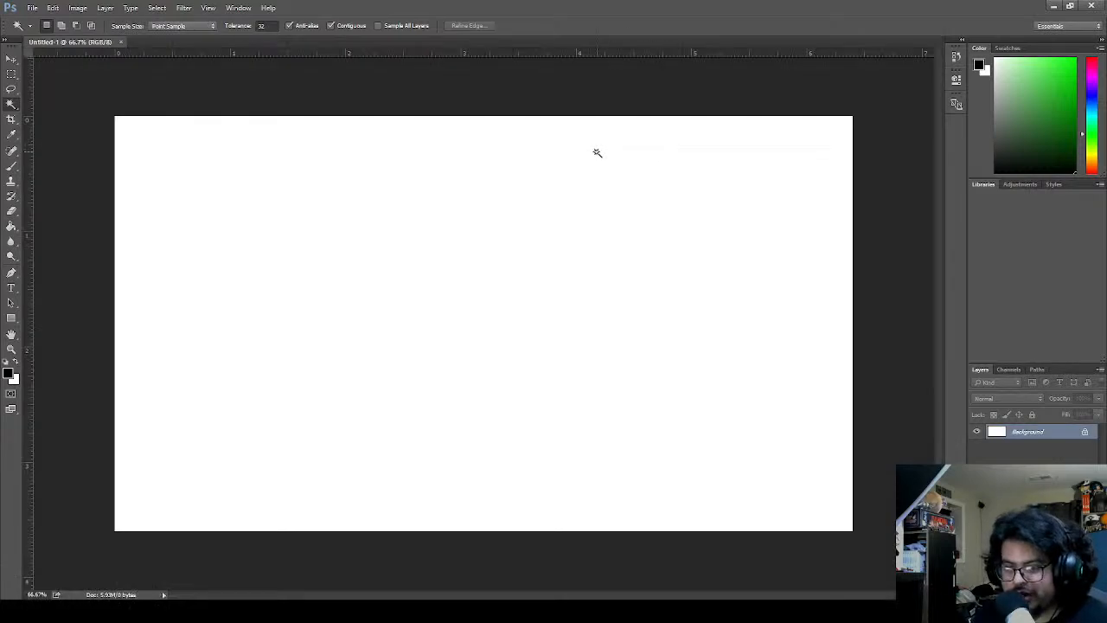
- Brush one vertical and one horizontal black line across the canvas to split it into four areas
{"action": "key", "text": "b"}
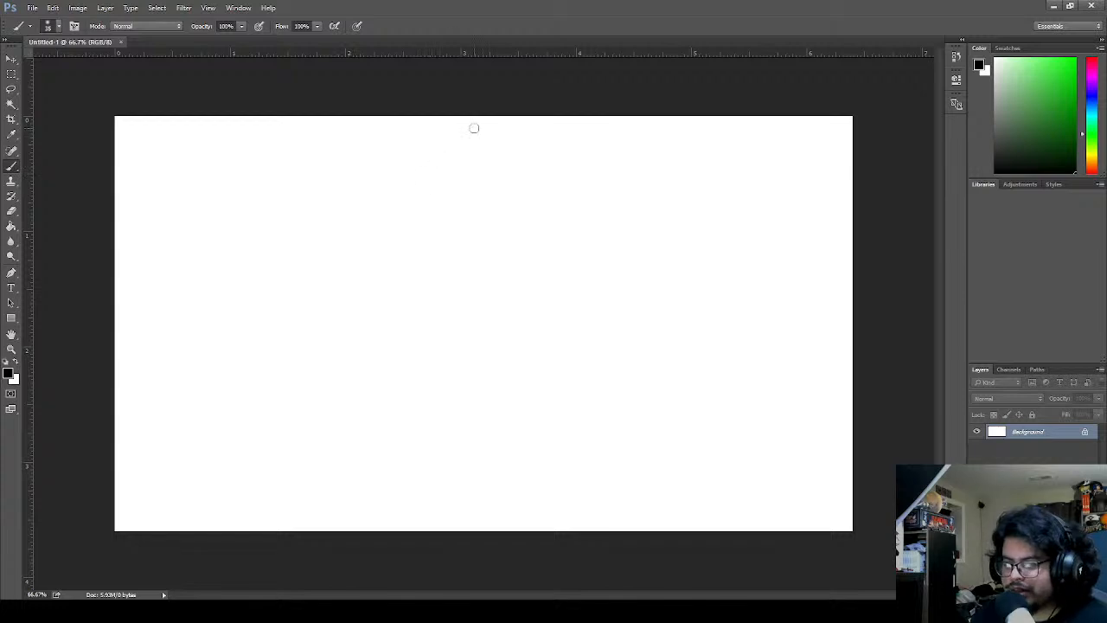
{"action": "left_click_drag", "start_coordinate": [471, 119], "coordinate": [438, 536]}
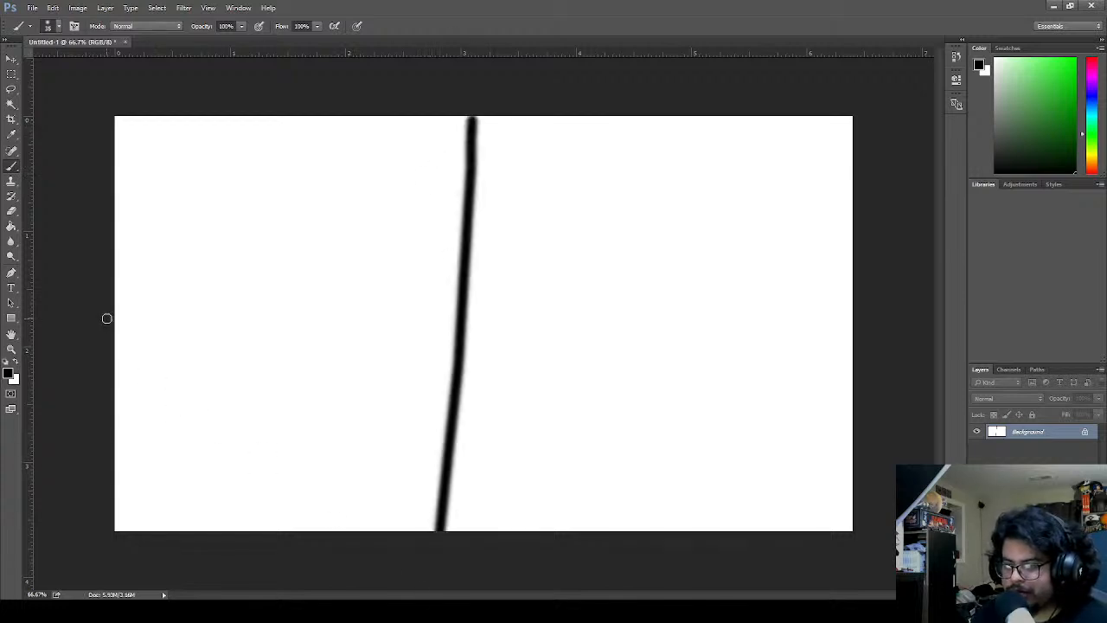
{"action": "left_click_drag", "start_coordinate": [104, 317], "coordinate": [982, 317]}
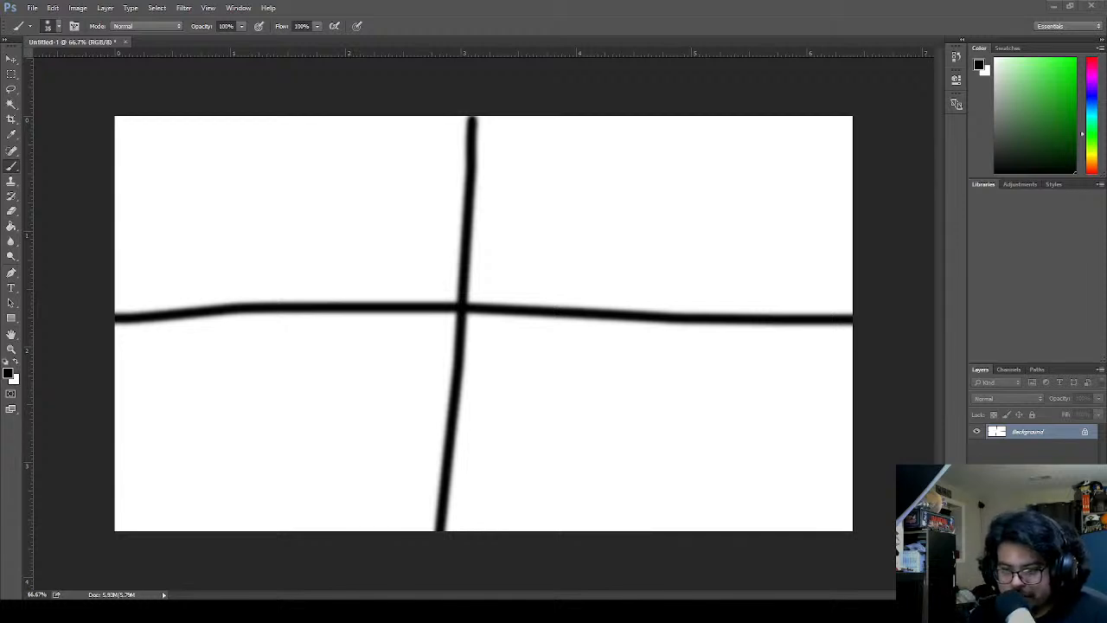
- Enlarge the Eraser to 300 px and erase both dividing lines from the canvas
{"action": "key", "text": "e"}
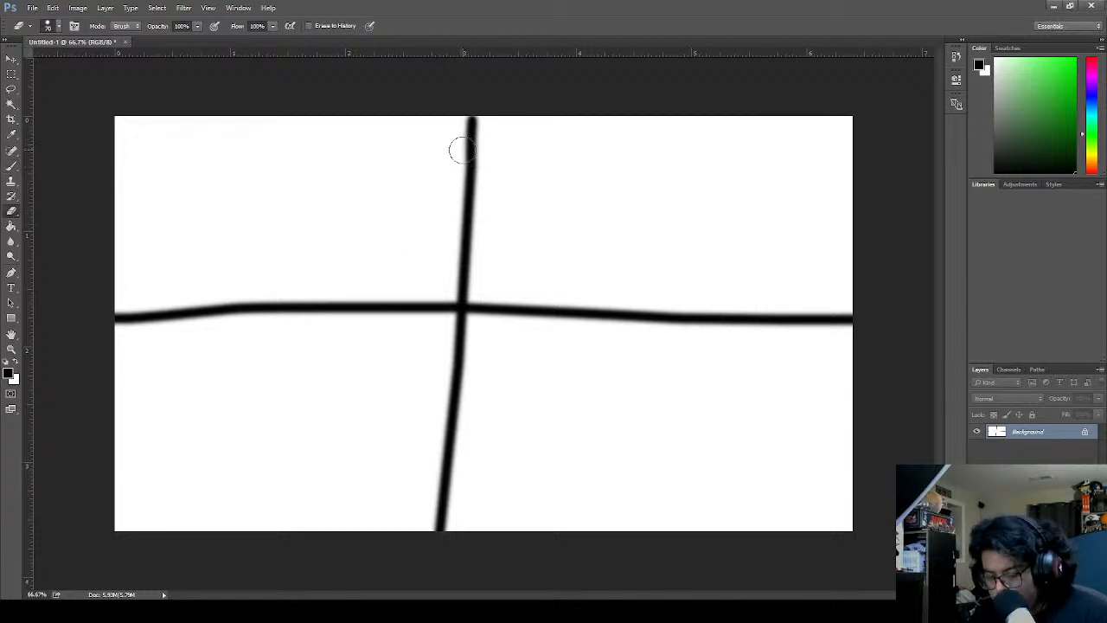
{"action": "key", "text": "bracketright"}
{"action": "key", "text": "bracketright"}
{"action": "key", "text": "bracketright"}
{"action": "key", "text": "bracketright"}
{"action": "key", "text": "bracketright"}
{"action": "key", "text": "bracketright"}
{"action": "key", "text": "bracketright"}
{"action": "key", "text": "bracketright"}
{"action": "key", "text": "bracketright"}
{"action": "left_click_drag", "start_coordinate": [459, 153], "coordinate": [462, 239]}
{"action": "mouse_move", "coordinate": [436, 401]}
{"action": "left_mouse_down"}
{"action": "mouse_move", "coordinate": [438, 348]}
{"action": "mouse_move", "coordinate": [79, 308]}
{"action": "mouse_move", "coordinate": [933, 346]}
{"action": "left_mouse_up"}
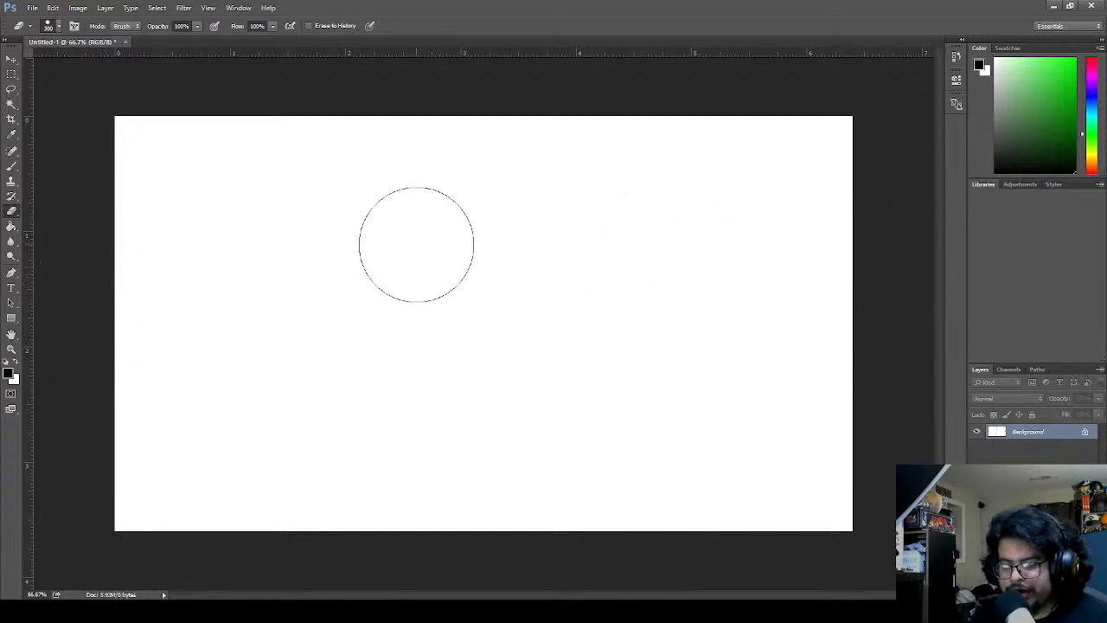
- Redraw the vertical and horizontal dividing lines with the black brush to form four quadrants
{"action": "key", "text": "b"}
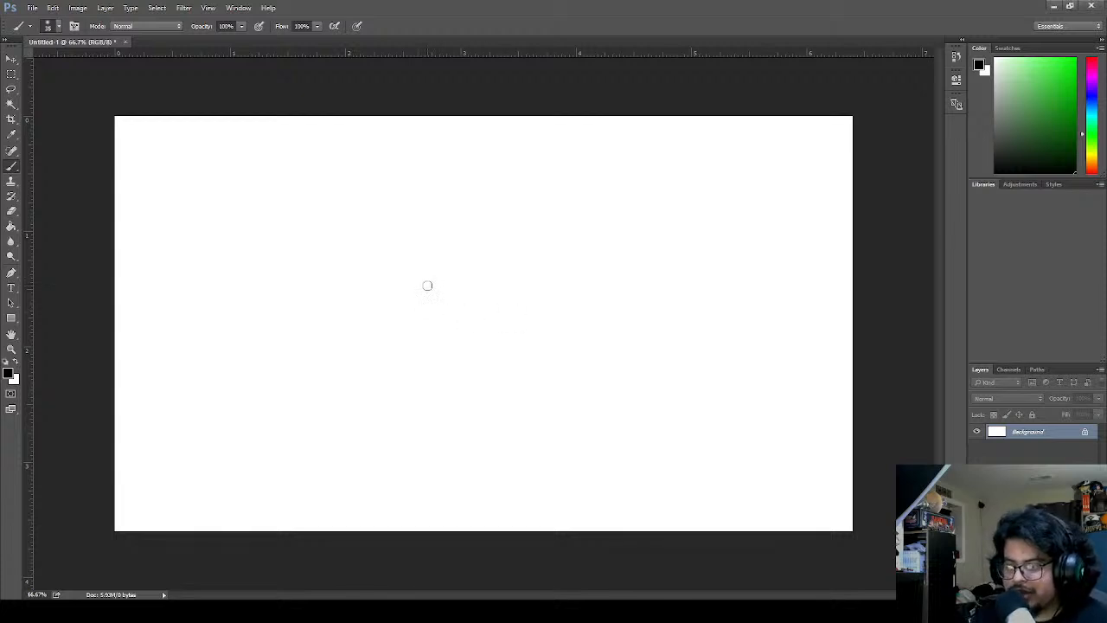
{"action": "mouse_move", "coordinate": [457, 119]}
{"action": "left_mouse_down"}
{"action": "mouse_move", "coordinate": [411, 447]}
{"action": "mouse_move", "coordinate": [409, 578]}
{"action": "left_mouse_up"}
{"action": "left_click_drag", "start_coordinate": [83, 332], "coordinate": [860, 386]}
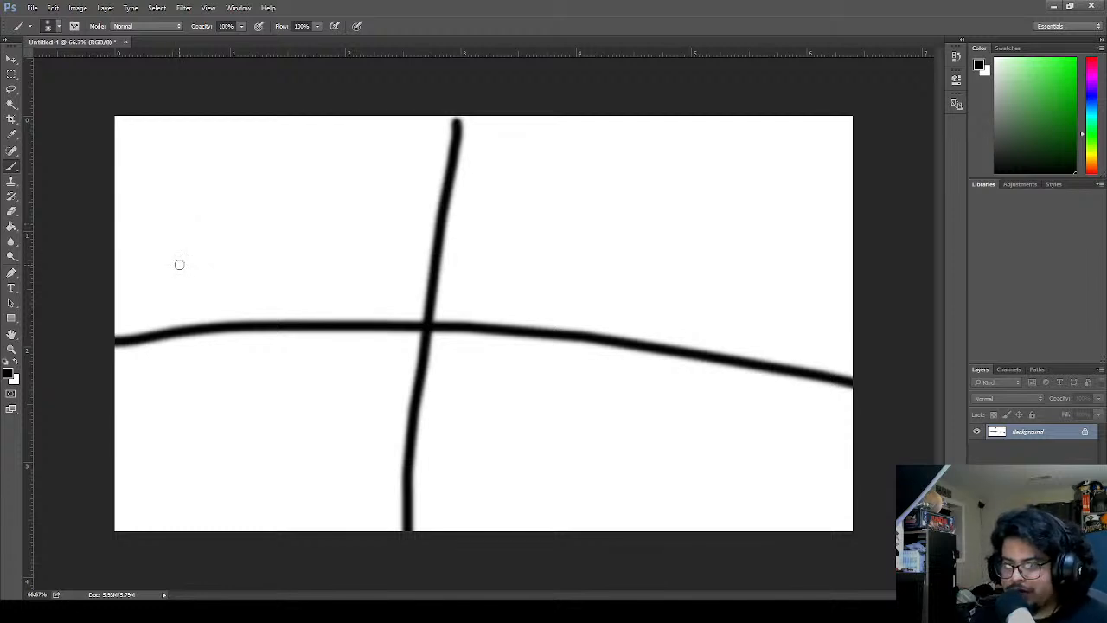
- Brush a rectangle labelled S in the upper-left quadrant, with a strip labelled SOC directly beneath it
{"action": "mouse_move", "coordinate": [152, 169]}
{"action": "left_mouse_down"}
{"action": "mouse_move", "coordinate": [159, 260]}
{"action": "mouse_move", "coordinate": [322, 260]}
{"action": "mouse_move", "coordinate": [322, 173]}
{"action": "mouse_move", "coordinate": [153, 169]}
{"action": "left_mouse_up"}
{"action": "mouse_move", "coordinate": [234, 201]}
{"action": "left_mouse_down"}
{"action": "mouse_move", "coordinate": [219, 222]}
{"action": "mouse_move", "coordinate": [253, 233]}
{"action": "left_mouse_up"}
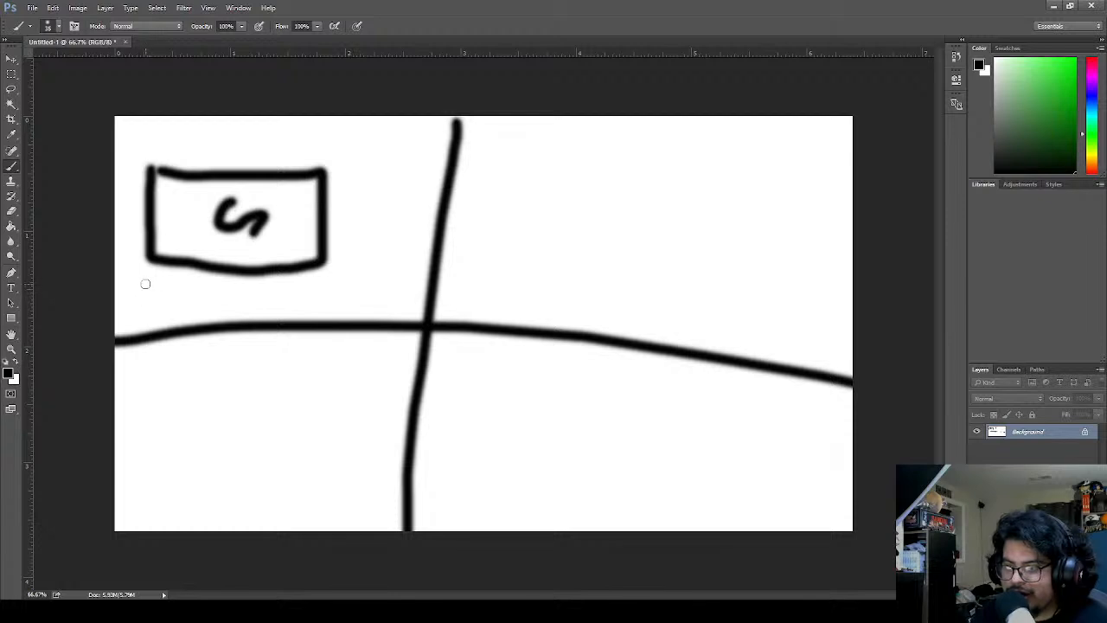
{"action": "left_click_drag", "start_coordinate": [149, 268], "coordinate": [150, 318]}
{"action": "mouse_move", "coordinate": [335, 274]}
{"action": "left_mouse_down"}
{"action": "mouse_move", "coordinate": [317, 320]}
{"action": "mouse_move", "coordinate": [208, 302]}
{"action": "mouse_move", "coordinate": [146, 328]}
{"action": "left_mouse_up"}
{"action": "mouse_move", "coordinate": [178, 276]}
{"action": "left_mouse_down"}
{"action": "mouse_move", "coordinate": [204, 286]}
{"action": "mouse_move", "coordinate": [192, 266]}
{"action": "mouse_move", "coordinate": [225, 276]}
{"action": "left_mouse_up"}
{"action": "mouse_move", "coordinate": [264, 295]}
{"action": "left_mouse_down"}
{"action": "mouse_move", "coordinate": [248, 287]}
{"action": "mouse_move", "coordinate": [259, 307]}
{"action": "left_mouse_up"}
- Brush two stacked boxes labelled "me" and "C" to the right of the S rectangle
{"action": "mouse_move", "coordinate": [338, 147]}
{"action": "left_mouse_down"}
{"action": "mouse_move", "coordinate": [343, 179]}
{"action": "mouse_move", "coordinate": [412, 192]}
{"action": "mouse_move", "coordinate": [420, 169]}
{"action": "mouse_move", "coordinate": [347, 146]}
{"action": "mouse_move", "coordinate": [376, 175]}
{"action": "mouse_move", "coordinate": [400, 158]}
{"action": "mouse_move", "coordinate": [404, 179]}
{"action": "mouse_move", "coordinate": [361, 212]}
{"action": "mouse_move", "coordinate": [364, 306]}
{"action": "mouse_move", "coordinate": [427, 306]}
{"action": "mouse_move", "coordinate": [432, 231]}
{"action": "mouse_move", "coordinate": [410, 214]}
{"action": "mouse_move", "coordinate": [361, 222]}
{"action": "left_mouse_up"}
{"action": "left_click", "coordinate": [363, 169]}
{"action": "mouse_move", "coordinate": [407, 256]}
{"action": "left_mouse_down"}
{"action": "mouse_move", "coordinate": [388, 278]}
{"action": "mouse_move", "coordinate": [418, 292]}
{"action": "left_mouse_up"}
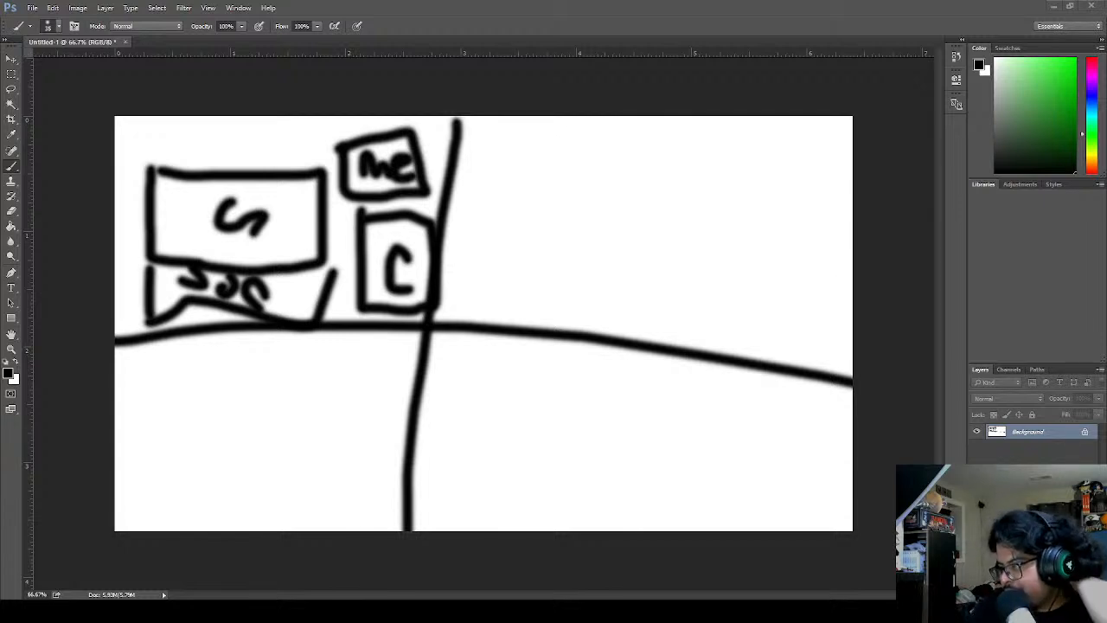
- Brush a large lettered box in the upper-right quadrant, with a small arc in its lower-left corner and narrow panels at its right edge
{"action": "mouse_move", "coordinate": [529, 145]}
{"action": "left_mouse_down"}
{"action": "mouse_move", "coordinate": [529, 302]}
{"action": "mouse_move", "coordinate": [781, 291]}
{"action": "mouse_move", "coordinate": [764, 199]}
{"action": "mouse_move", "coordinate": [555, 173]}
{"action": "left_mouse_up"}
{"action": "mouse_move", "coordinate": [614, 211]}
{"action": "left_mouse_down"}
{"action": "mouse_move", "coordinate": [655, 239]}
{"action": "mouse_move", "coordinate": [632, 250]}
{"action": "mouse_move", "coordinate": [680, 272]}
{"action": "left_mouse_up"}
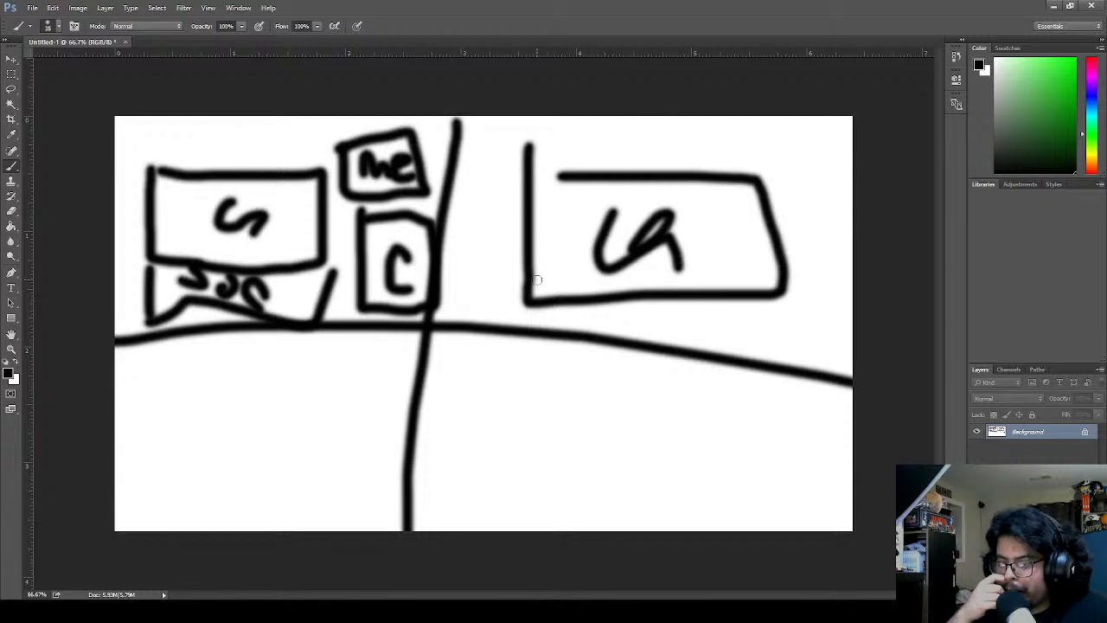
{"action": "mouse_move", "coordinate": [534, 275]}
{"action": "left_mouse_down"}
{"action": "mouse_move", "coordinate": [578, 293]}
{"action": "mouse_move", "coordinate": [569, 303]}
{"action": "mouse_move", "coordinate": [545, 286]}
{"action": "mouse_move", "coordinate": [553, 300]}
{"action": "left_mouse_up"}
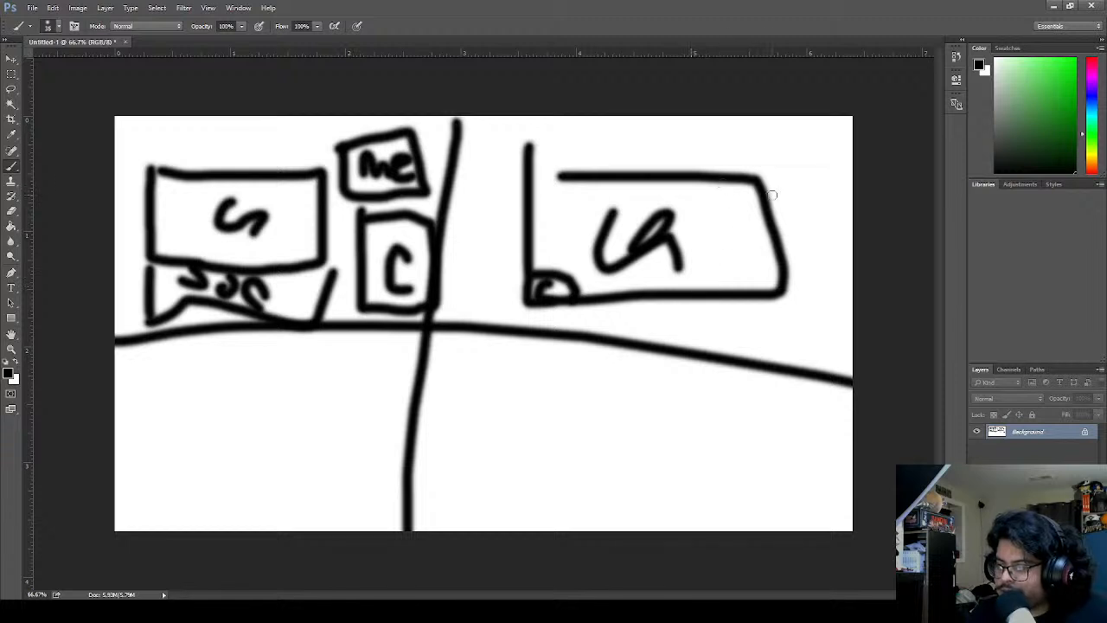
{"action": "mouse_move", "coordinate": [761, 179]}
{"action": "left_mouse_down"}
{"action": "mouse_move", "coordinate": [824, 182]}
{"action": "mouse_move", "coordinate": [825, 287]}
{"action": "mouse_move", "coordinate": [773, 299]}
{"action": "left_mouse_up"}
{"action": "mouse_move", "coordinate": [728, 196]}
{"action": "left_mouse_down"}
{"action": "mouse_move", "coordinate": [729, 280]}
{"action": "mouse_move", "coordinate": [766, 202]}
{"action": "mouse_move", "coordinate": [770, 290]}
{"action": "left_mouse_up"}
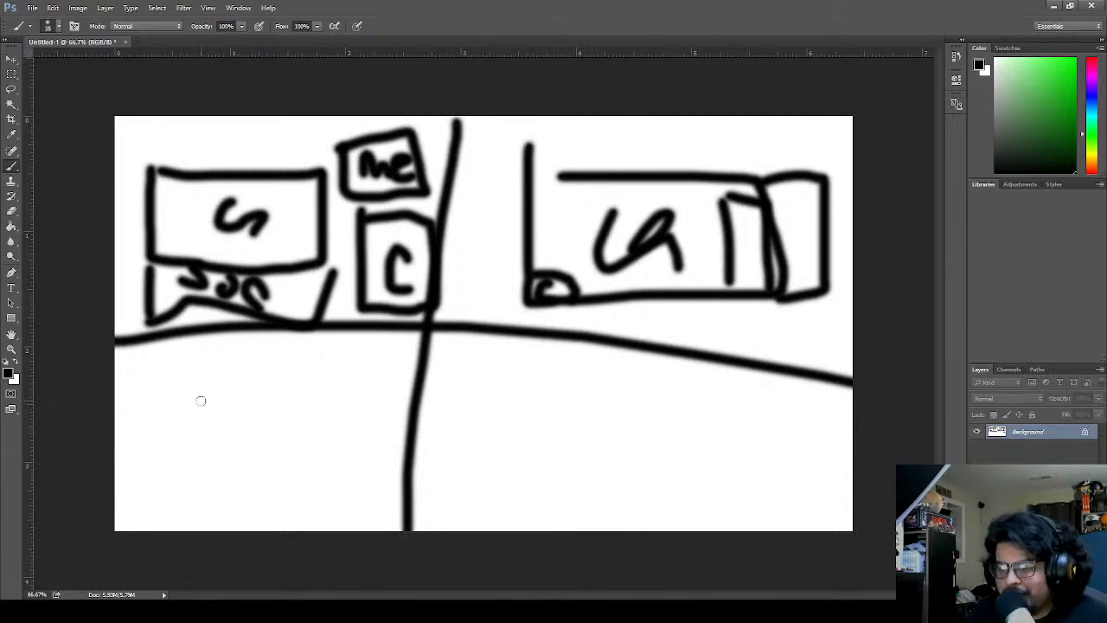
- Brush a box labelled G in the lower-left quadrant, containing a small bottom box, a corner arc, a vertical divider and a short top bar
{"action": "mouse_move", "coordinate": [162, 375]}
{"action": "left_mouse_down"}
{"action": "mouse_move", "coordinate": [160, 510]}
{"action": "mouse_move", "coordinate": [375, 516]}
{"action": "mouse_move", "coordinate": [369, 387]}
{"action": "mouse_move", "coordinate": [163, 377]}
{"action": "left_mouse_up"}
{"action": "mouse_move", "coordinate": [261, 435]}
{"action": "left_mouse_down"}
{"action": "mouse_move", "coordinate": [269, 467]}
{"action": "mouse_move", "coordinate": [289, 459]}
{"action": "mouse_move", "coordinate": [285, 472]}
{"action": "left_mouse_up"}
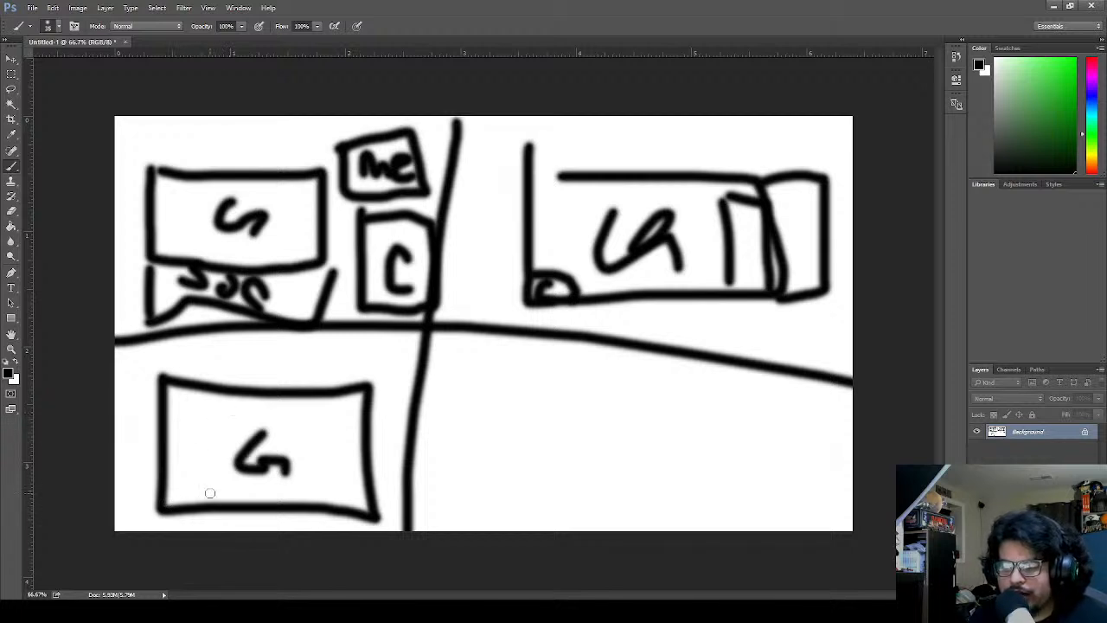
{"action": "mouse_move", "coordinate": [229, 471]}
{"action": "left_mouse_down"}
{"action": "mouse_move", "coordinate": [240, 496]}
{"action": "mouse_move", "coordinate": [284, 501]}
{"action": "mouse_move", "coordinate": [283, 474]}
{"action": "mouse_move", "coordinate": [232, 480]}
{"action": "left_mouse_up"}
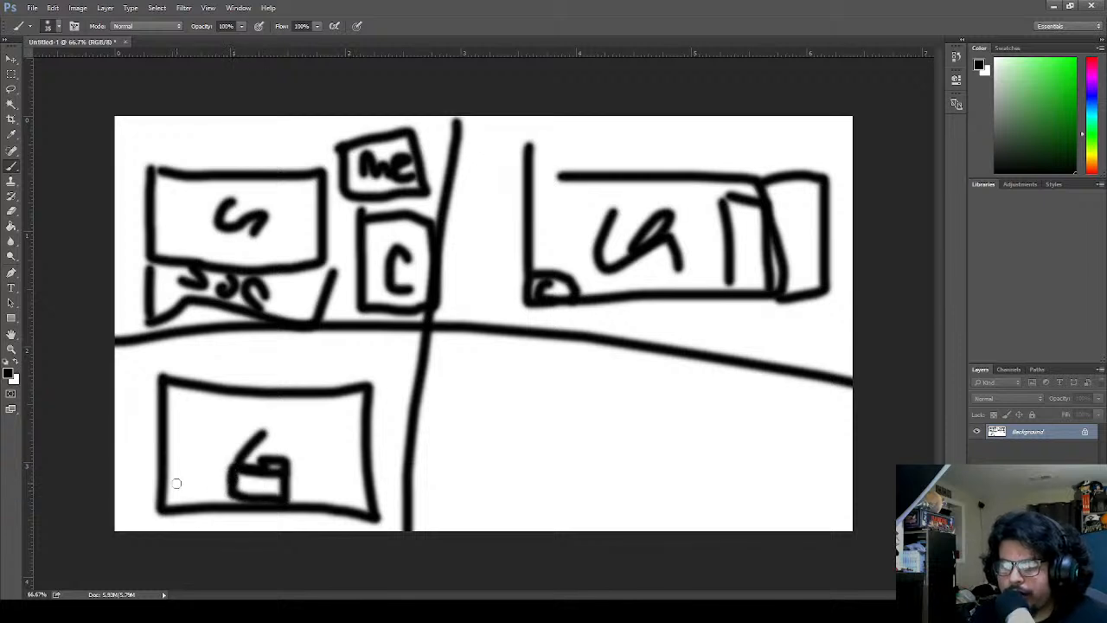
{"action": "mouse_move", "coordinate": [169, 489]}
{"action": "left_mouse_down"}
{"action": "mouse_move", "coordinate": [207, 490]}
{"action": "mouse_move", "coordinate": [213, 503]}
{"action": "mouse_move", "coordinate": [170, 499]}
{"action": "left_mouse_up"}
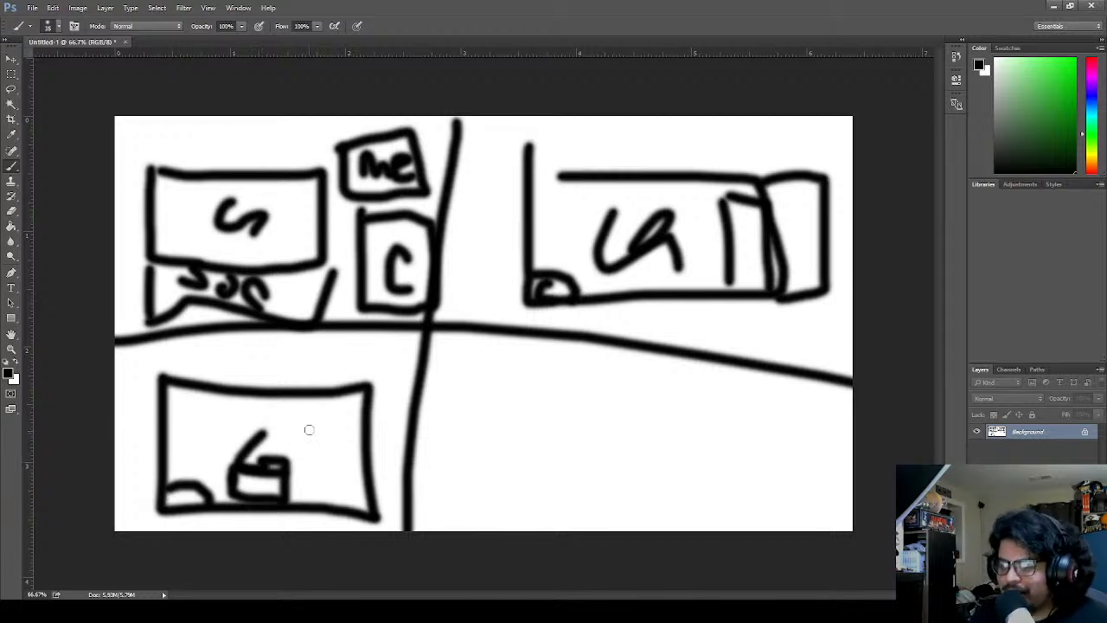
{"action": "left_click_drag", "start_coordinate": [311, 402], "coordinate": [311, 516]}
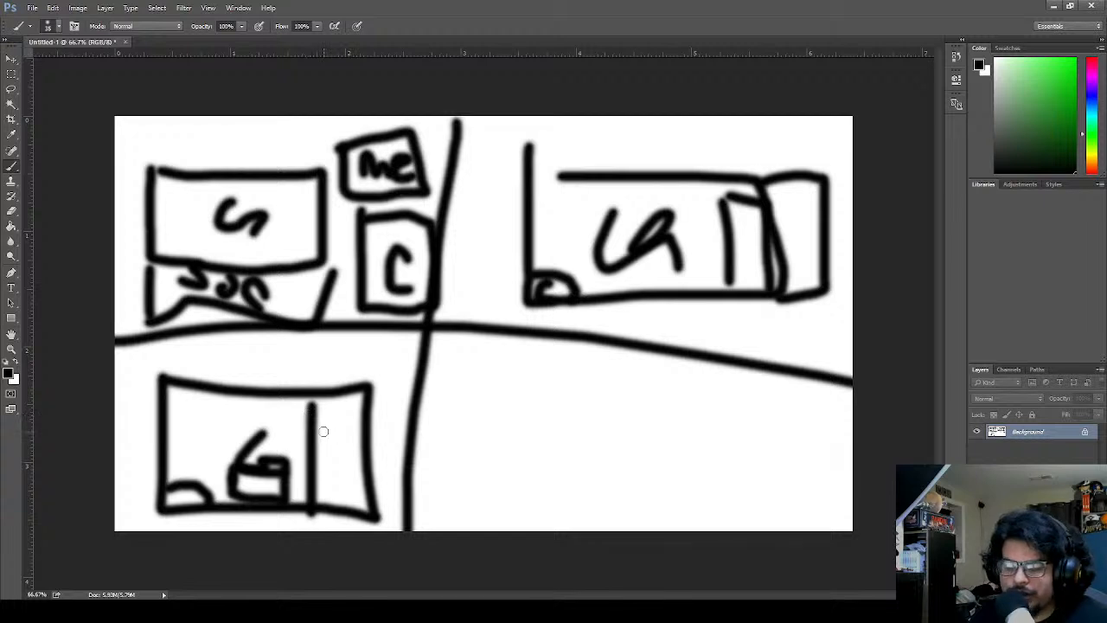
{"action": "mouse_move", "coordinate": [167, 403]}
{"action": "left_mouse_down"}
{"action": "mouse_move", "coordinate": [260, 403]}
{"action": "mouse_move", "coordinate": [223, 405]}
{"action": "left_mouse_up"}
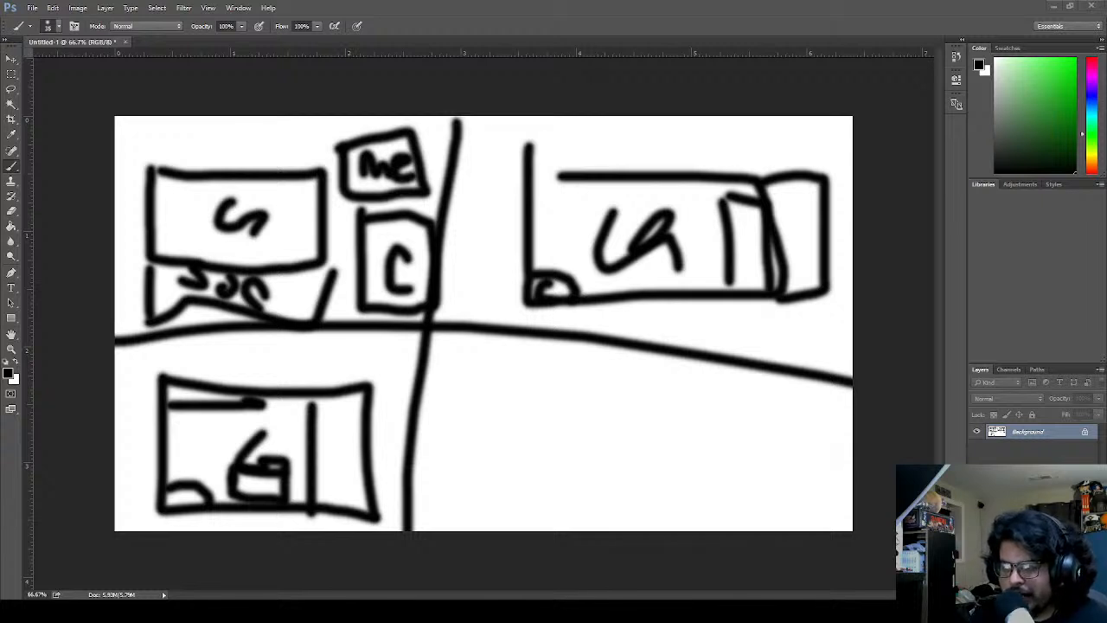
- Brush a large four-sided frame in the lower-right quadrant, closing it with a line along the canvas bottom
{"action": "left_click_drag", "start_coordinate": [517, 377], "coordinate": [502, 529]}
{"action": "mouse_move", "coordinate": [519, 378]}
{"action": "left_mouse_down"}
{"action": "mouse_move", "coordinate": [771, 430]}
{"action": "mouse_move", "coordinate": [743, 539]}
{"action": "left_mouse_up"}
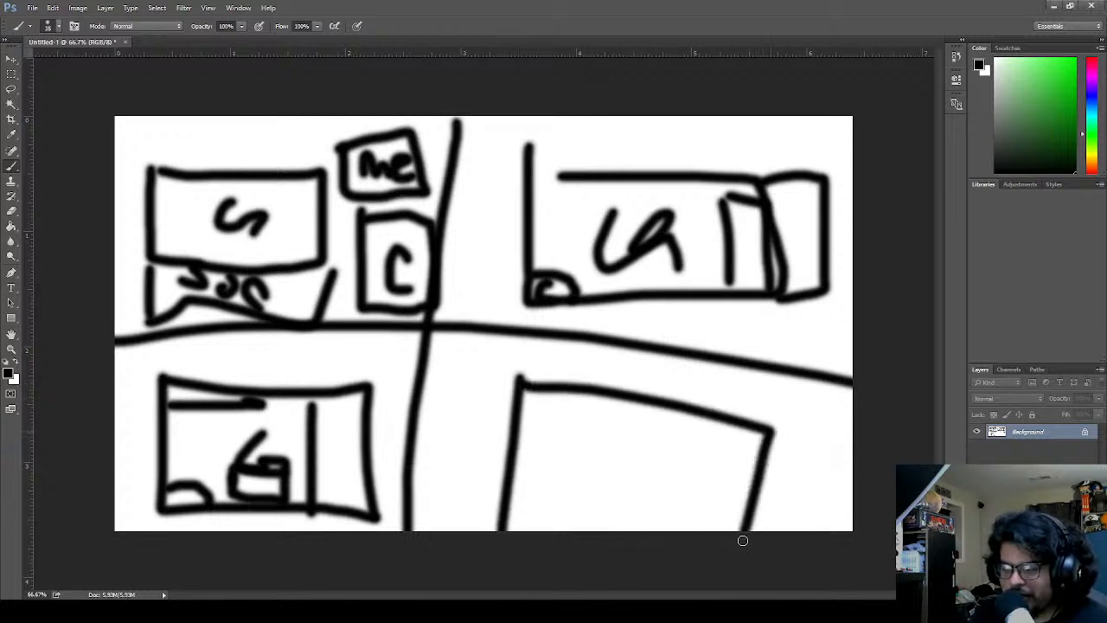
{"action": "left_click_drag", "start_coordinate": [501, 525], "coordinate": [851, 524]}
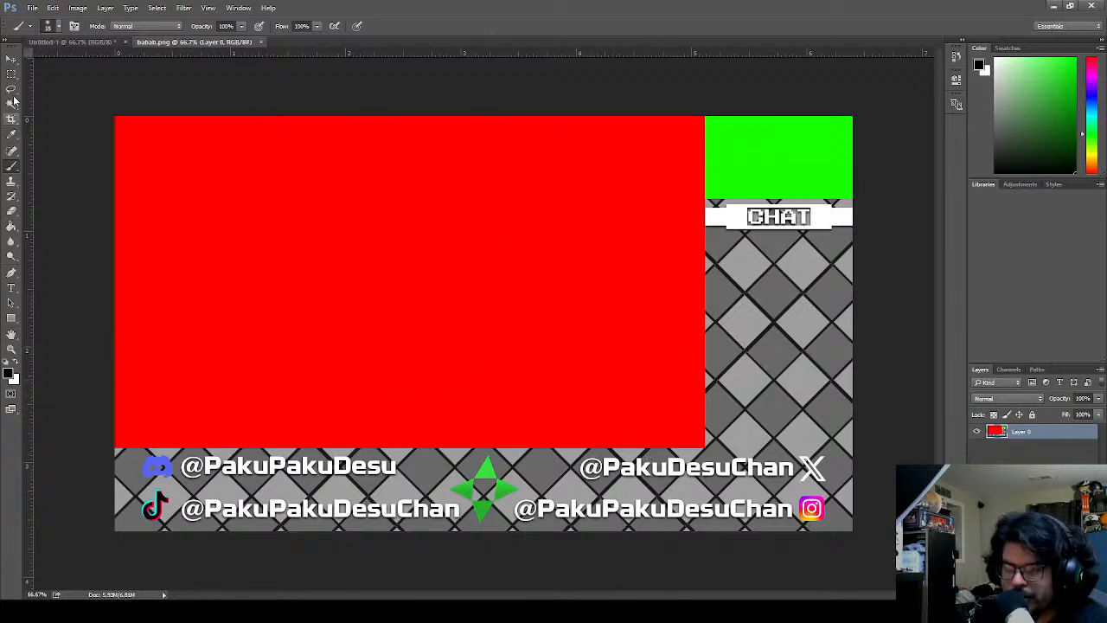
- Copy the checkered area below the CHAT banner, down to the red area's lower edge, onto its own layer
{"action": "left_click", "coordinate": [11, 60]}
{"action": "left_click", "coordinate": [12, 76]}
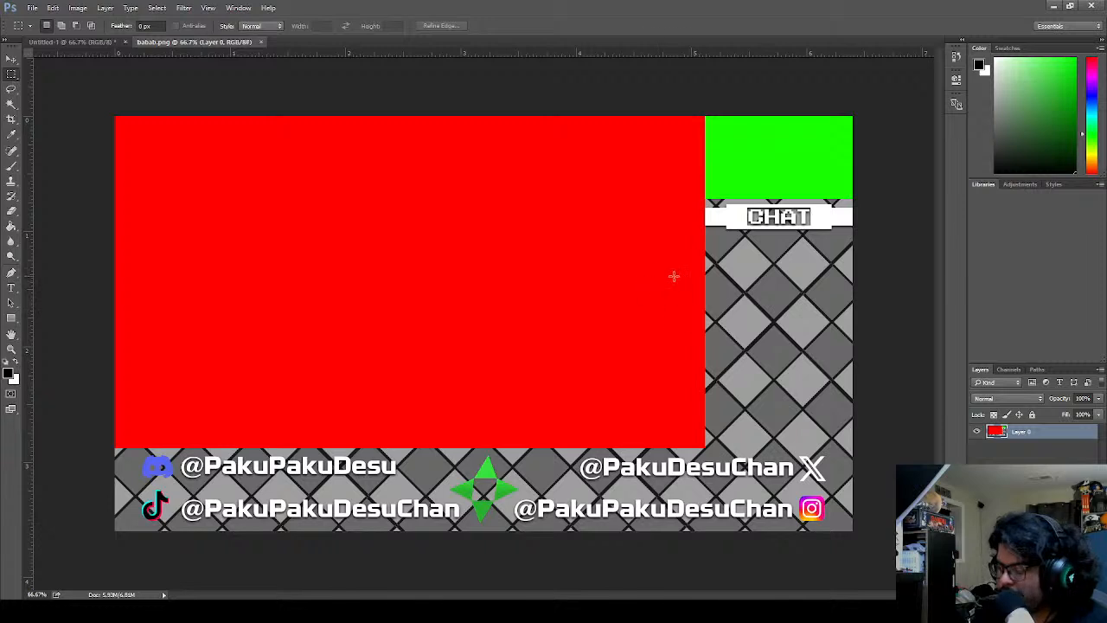
{"action": "left_click_drag", "start_coordinate": [706, 231], "coordinate": [846, 449]}
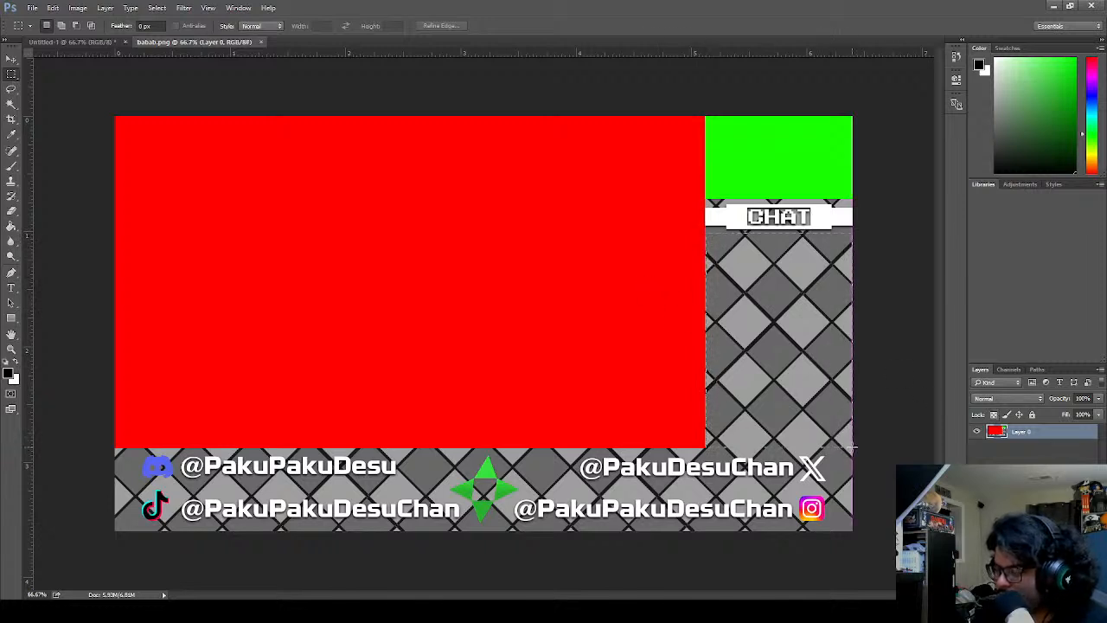
{"action": "key", "text": "ctrl+j"}
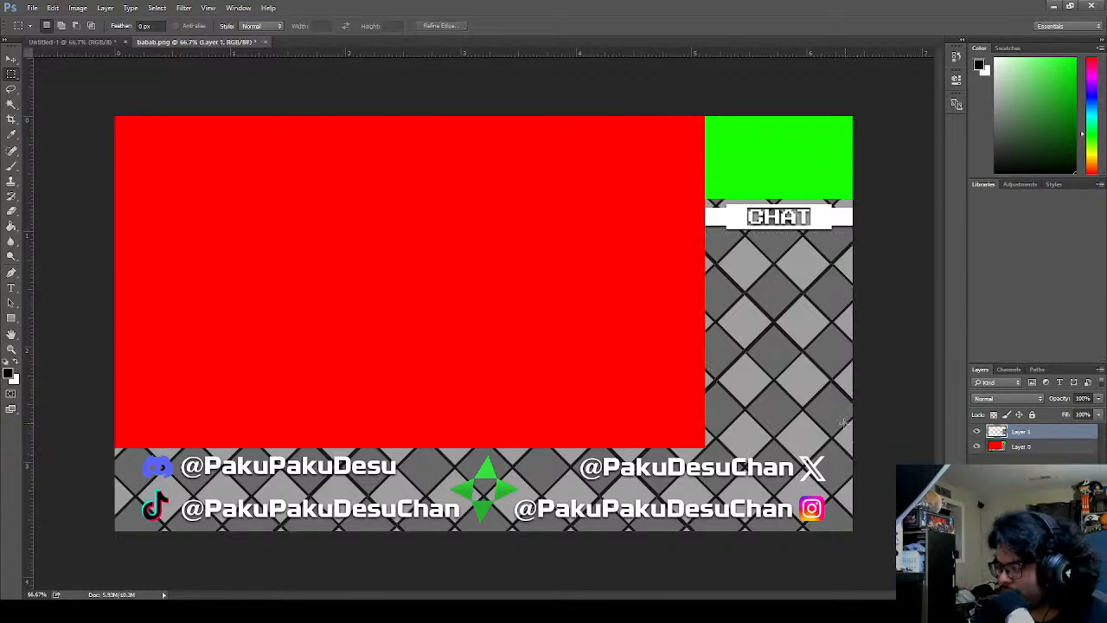
- Try to cover the left end of the red area with copies of the checkered patch, and undo the copies
{"action": "key", "text": "v"}
{"action": "left_click_drag", "start_coordinate": [805, 372], "coordinate": [215, 247]}
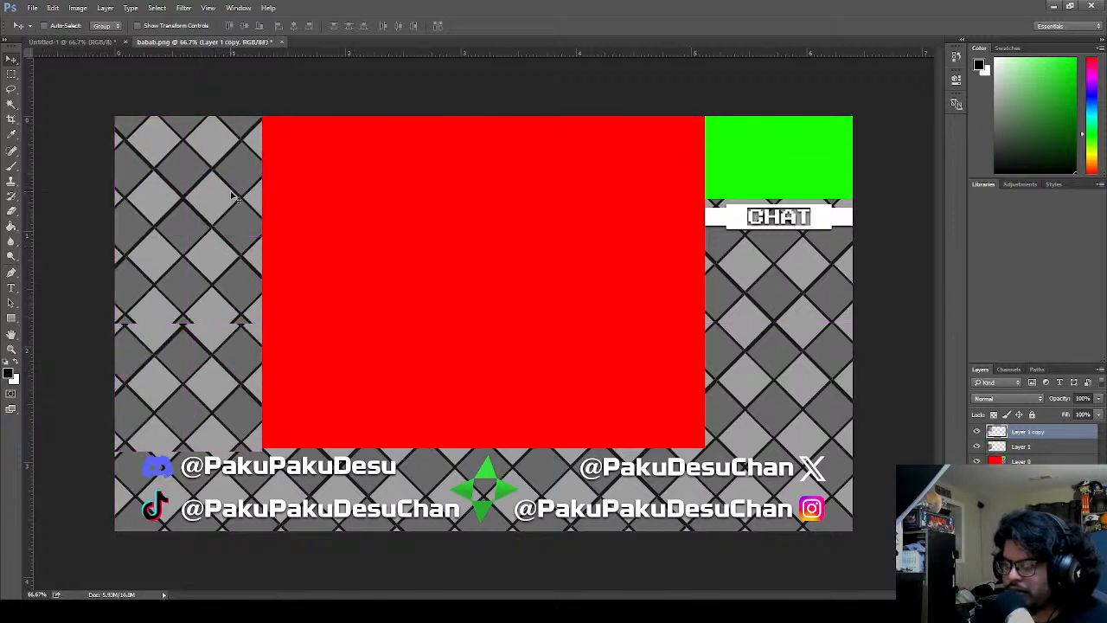
{"action": "left_click_drag", "start_coordinate": [231, 138], "coordinate": [381, 147]}
{"action": "key", "text": "ctrl+z"}
{"action": "key", "text": "ctrl+z"}
{"action": "key", "text": "ctrl+z"}
{"action": "key", "text": "ctrl+alt+z"}
{"action": "key", "text": "ctrl+alt+z"}
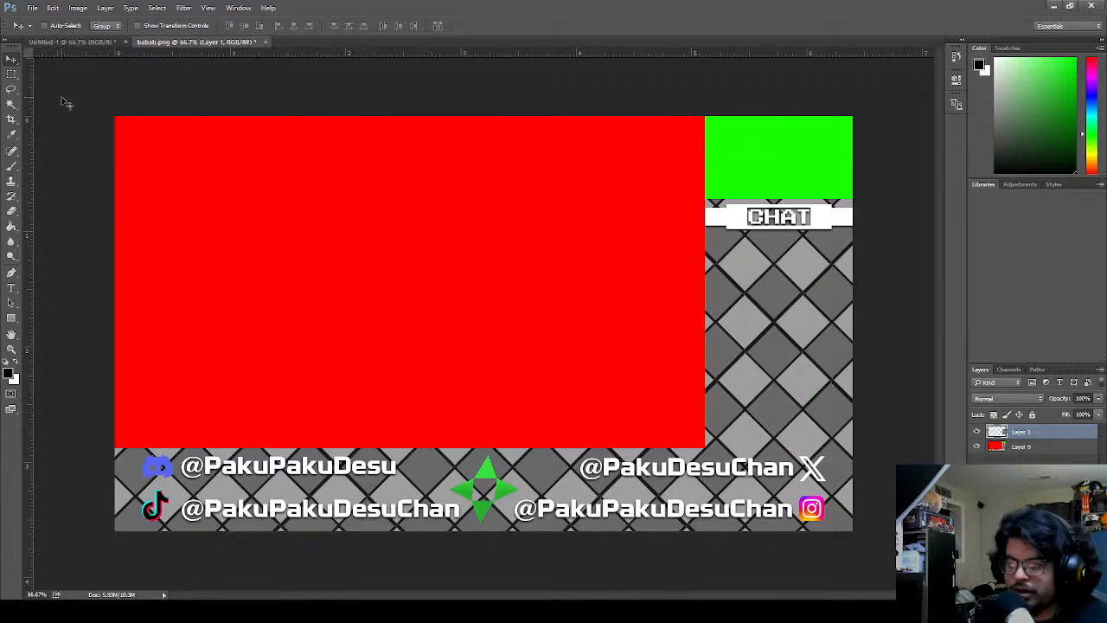
- Copy the red rectangle from Layer 0 onto its own layer, and reselect the checkered patch on Layer 1
{"action": "key", "text": "m"}
{"action": "left_click_drag", "start_coordinate": [114, 116], "coordinate": [705, 447]}
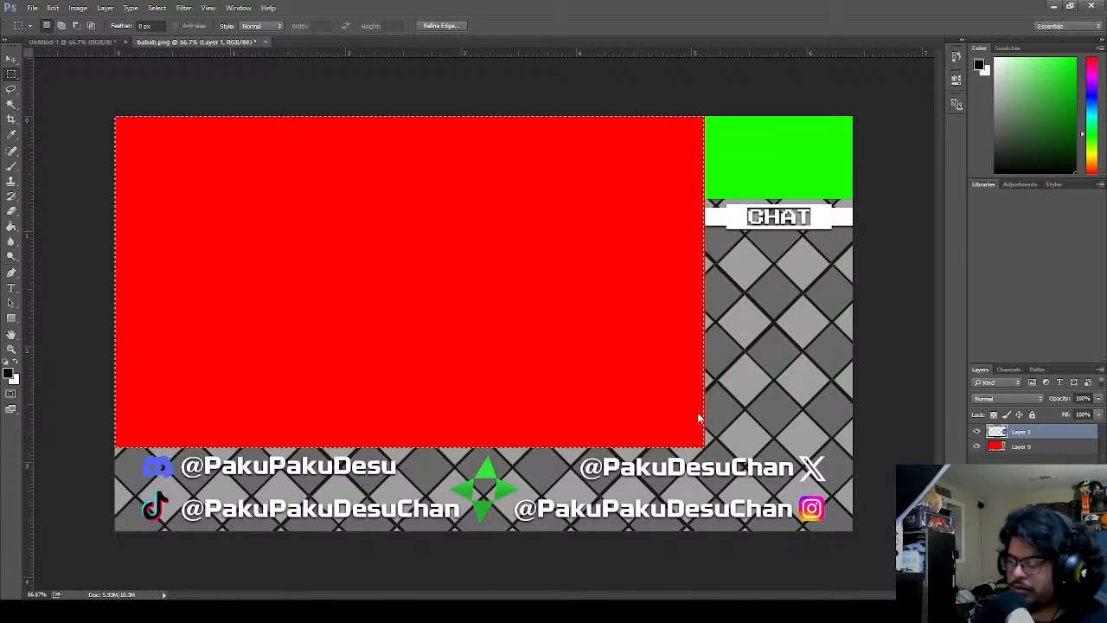
{"action": "left_click", "coordinate": [1024, 446]}
{"action": "key", "text": "ctrl+j"}
{"action": "left_click", "coordinate": [1018, 432]}
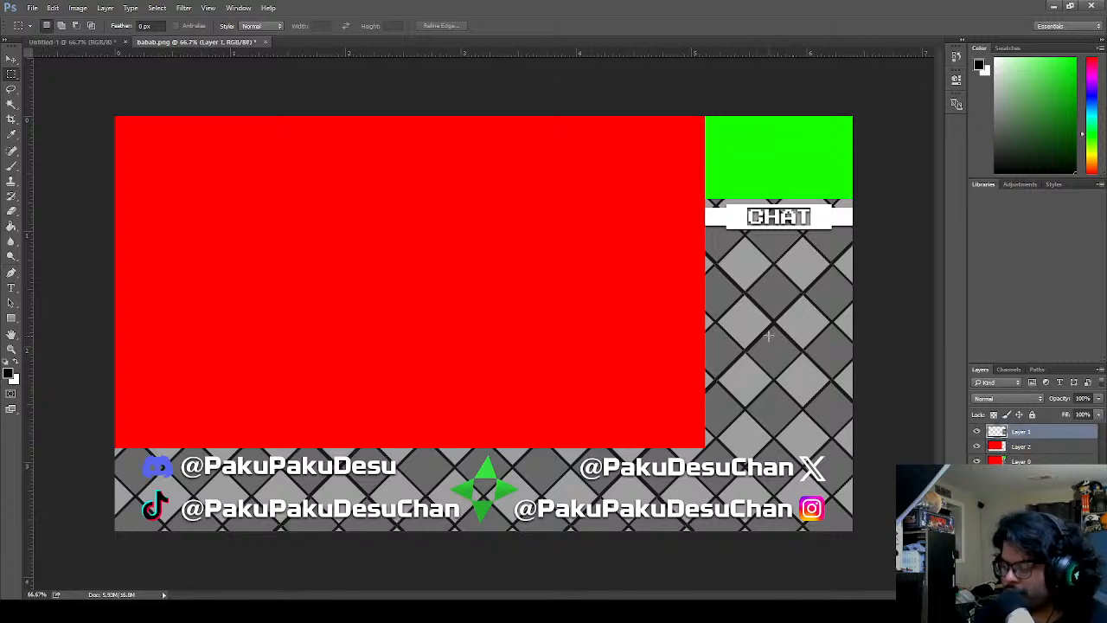
- Tile duplicates of the checkered patch across the whole red area until it is covered
{"action": "key", "text": "v"}
{"action": "left_click_drag", "start_coordinate": [794, 339], "coordinate": [481, 190]}
{"action": "scroll", "coordinate": [1033, 446], "scroll_direction": "down", "scroll_amount": 1}
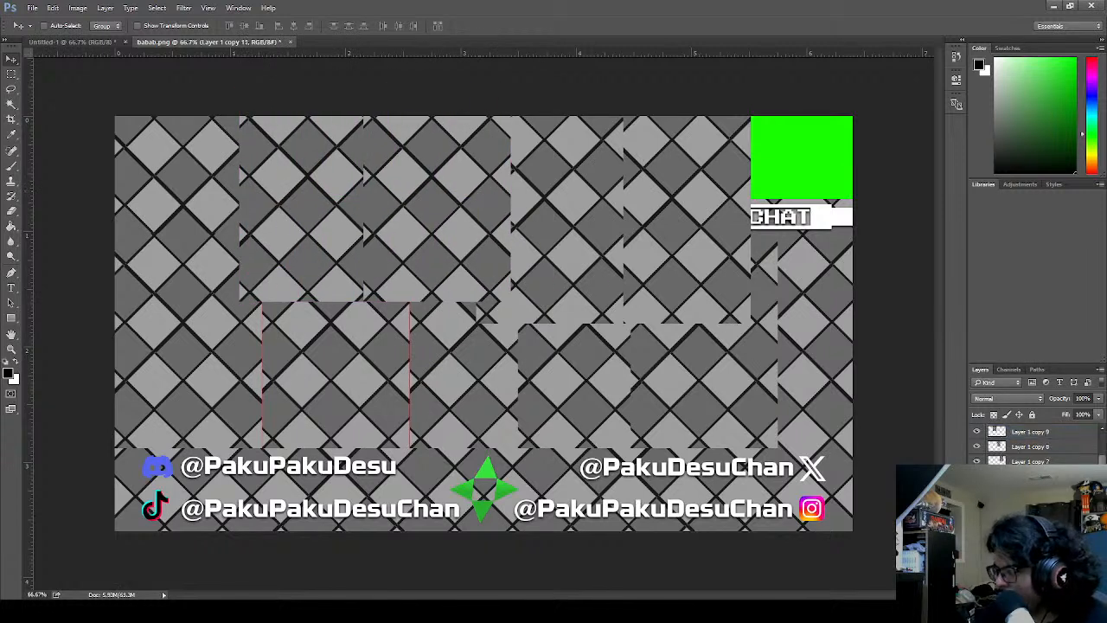
- Bring the red rectangle layer above the checkered copies and reposition the rectangle near the middle of the canvas
{"action": "left_click_drag", "start_coordinate": [1028, 471], "coordinate": [1026, 422]}
{"action": "scroll", "coordinate": [1027, 462], "scroll_direction": "up", "scroll_amount": 1}
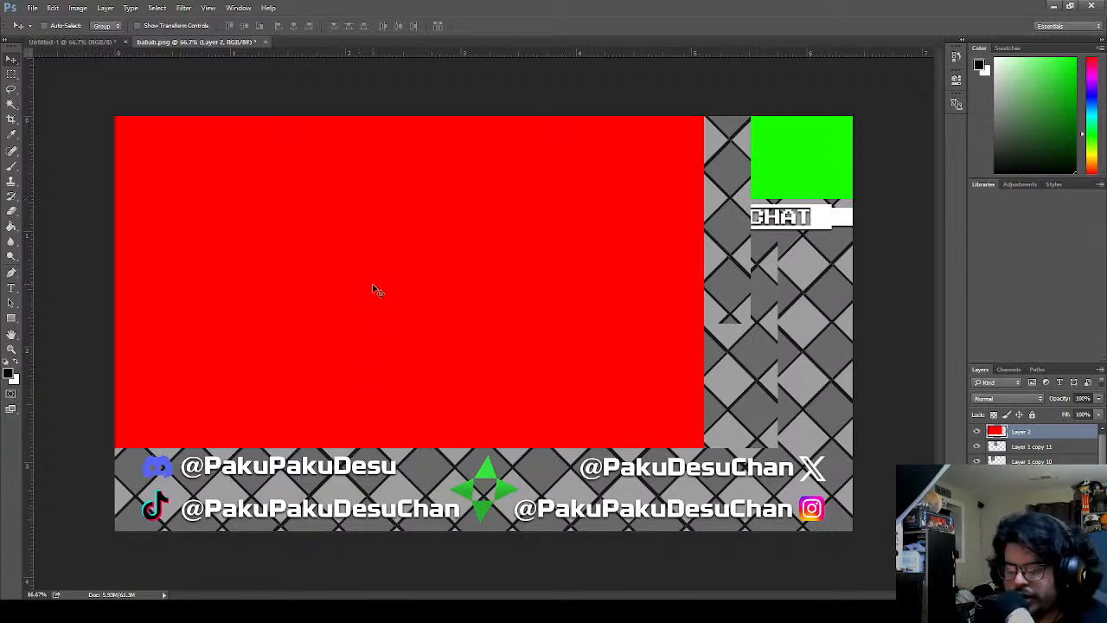
{"action": "left_click_drag", "start_coordinate": [372, 299], "coordinate": [444, 339]}
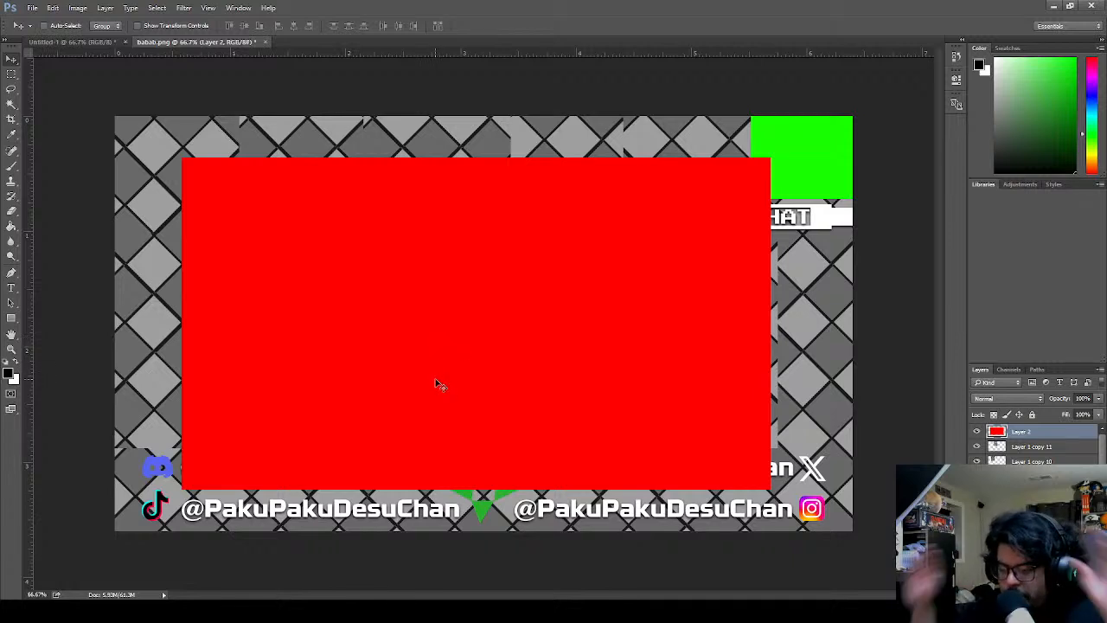
{"action": "left_click_drag", "start_coordinate": [430, 383], "coordinate": [362, 339]}
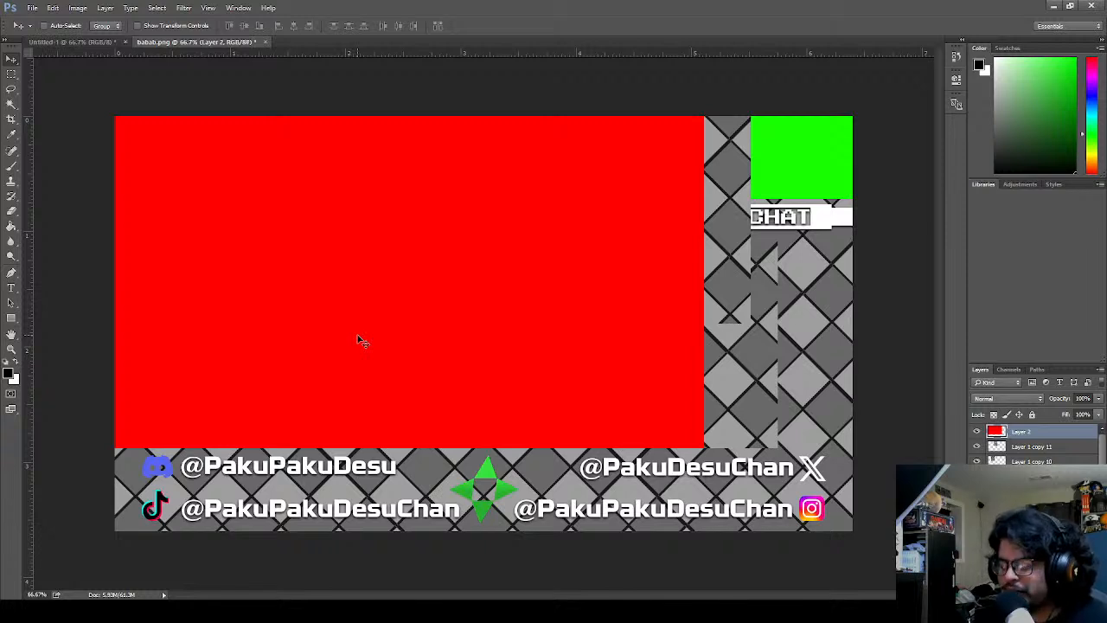
{"action": "left_click_drag", "start_coordinate": [357, 335], "coordinate": [466, 389]}
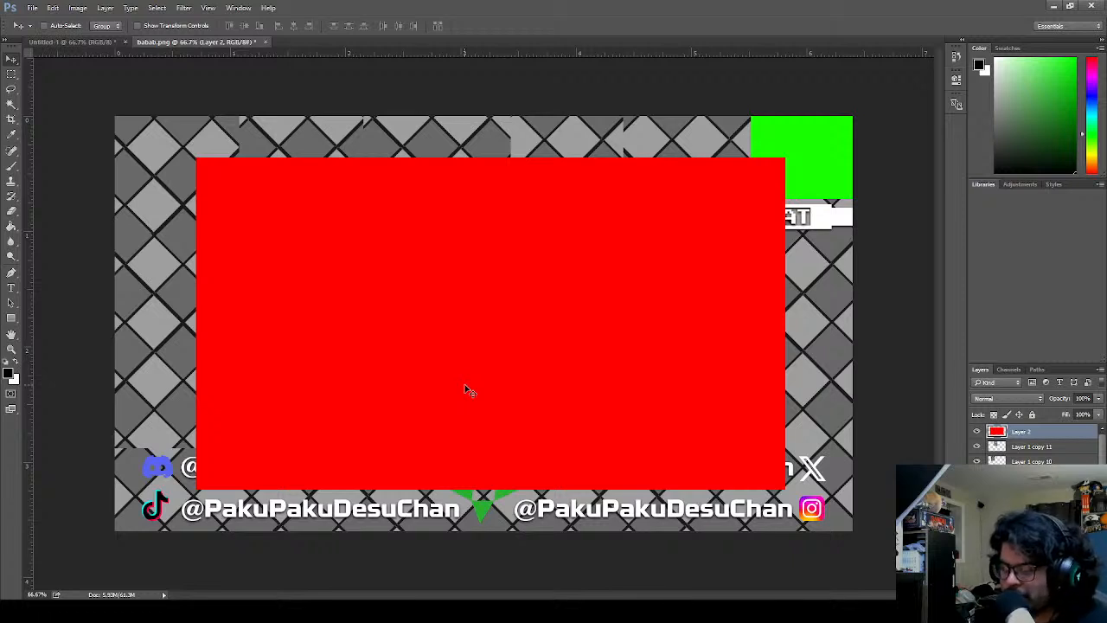
{"action": "key", "text": "ctrl+t"}
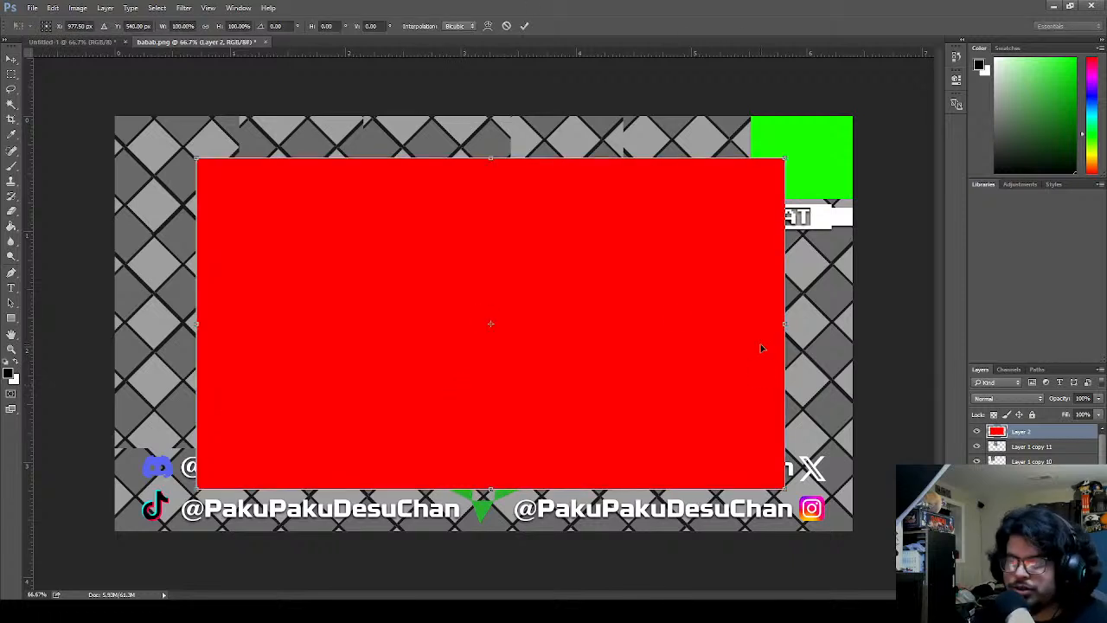
{"action": "left_click_drag", "start_coordinate": [197, 489], "coordinate": [144, 519]}
{"action": "left_click_drag", "start_coordinate": [295, 466], "coordinate": [304, 444]}
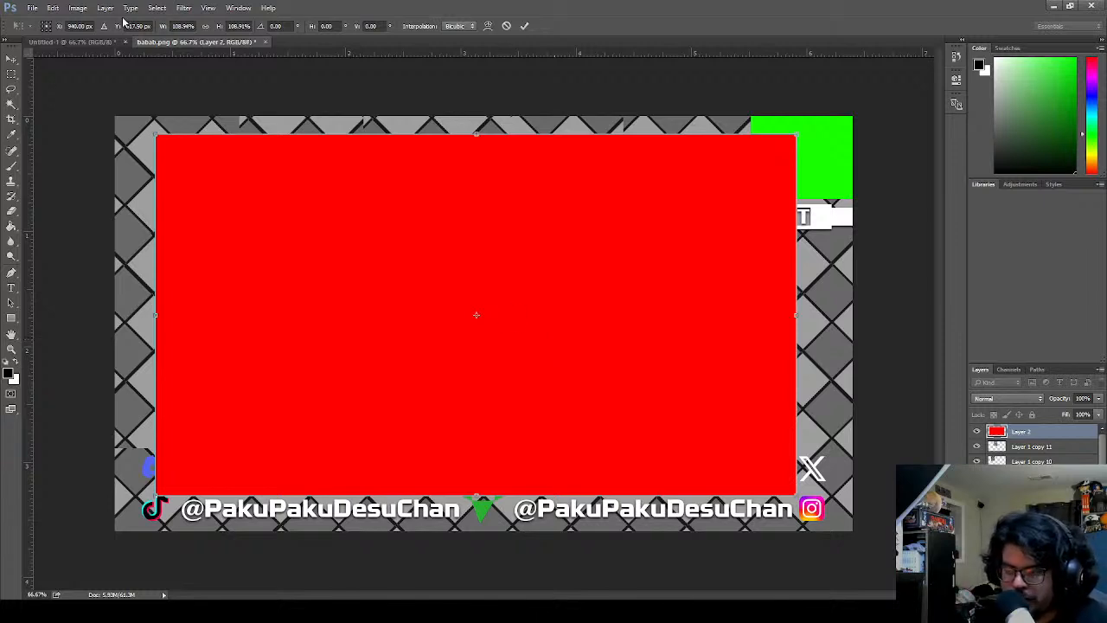
- Switch to the Untitled-1 sketch and brush a mark inside the lower-right frame
{"action": "left_click", "coordinate": [81, 47]}
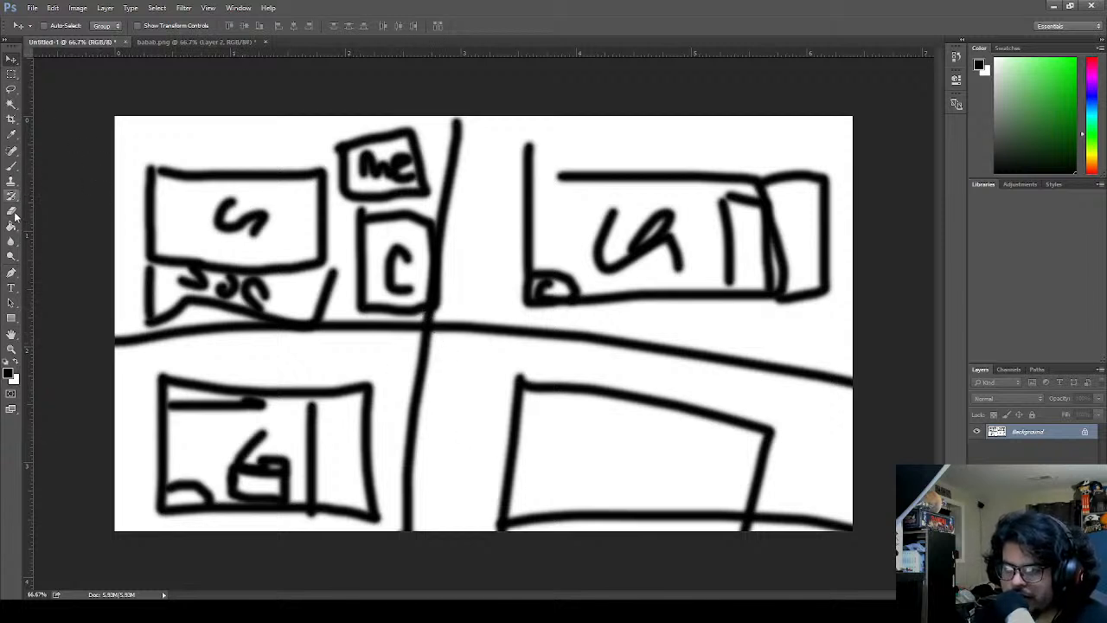
{"action": "key", "text": "b"}
{"action": "mouse_move", "coordinate": [600, 427]}
{"action": "left_mouse_down"}
{"action": "mouse_move", "coordinate": [607, 470]}
{"action": "mouse_move", "coordinate": [700, 481]}
{"action": "mouse_move", "coordinate": [693, 440]}
{"action": "mouse_move", "coordinate": [609, 421]}
{"action": "mouse_move", "coordinate": [616, 451]}
{"action": "mouse_move", "coordinate": [661, 462]}
{"action": "mouse_move", "coordinate": [610, 453]}
{"action": "mouse_move", "coordinate": [586, 425]}
{"action": "mouse_move", "coordinate": [592, 444]}
{"action": "mouse_move", "coordinate": [568, 487]}
{"action": "mouse_move", "coordinate": [733, 490]}
{"action": "mouse_move", "coordinate": [713, 447]}
{"action": "mouse_move", "coordinate": [586, 422]}
{"action": "mouse_move", "coordinate": [573, 468]}
{"action": "left_mouse_up"}
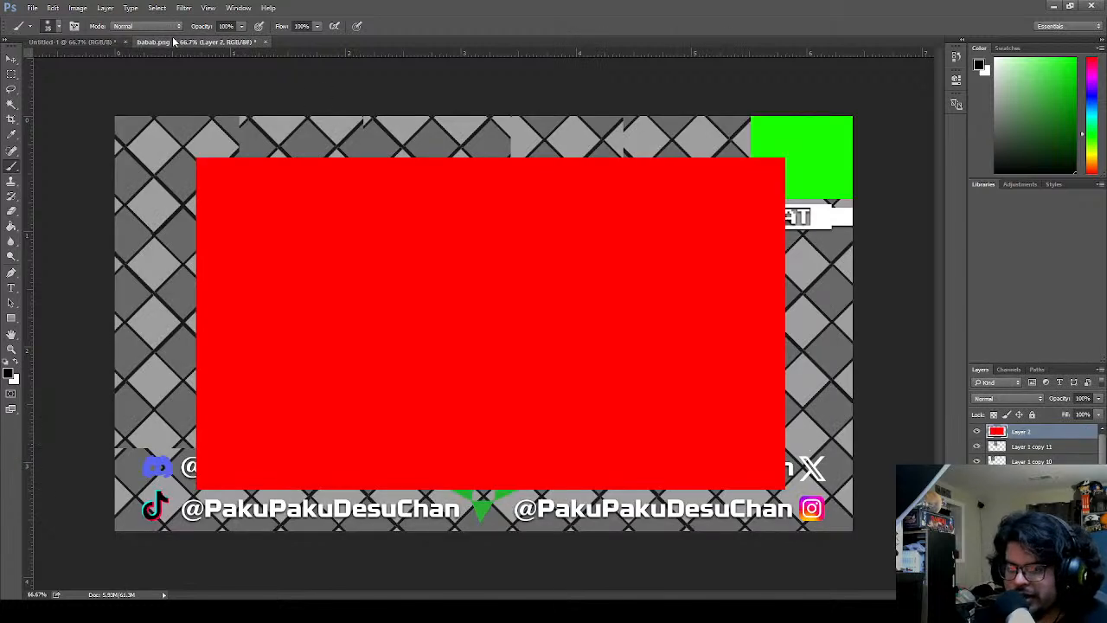
- Paste the webcam picture into babab.png, scale it to about 166%, and place it in the red rectangle's lower-right corner
{"action": "left_click", "coordinate": [172, 42]}
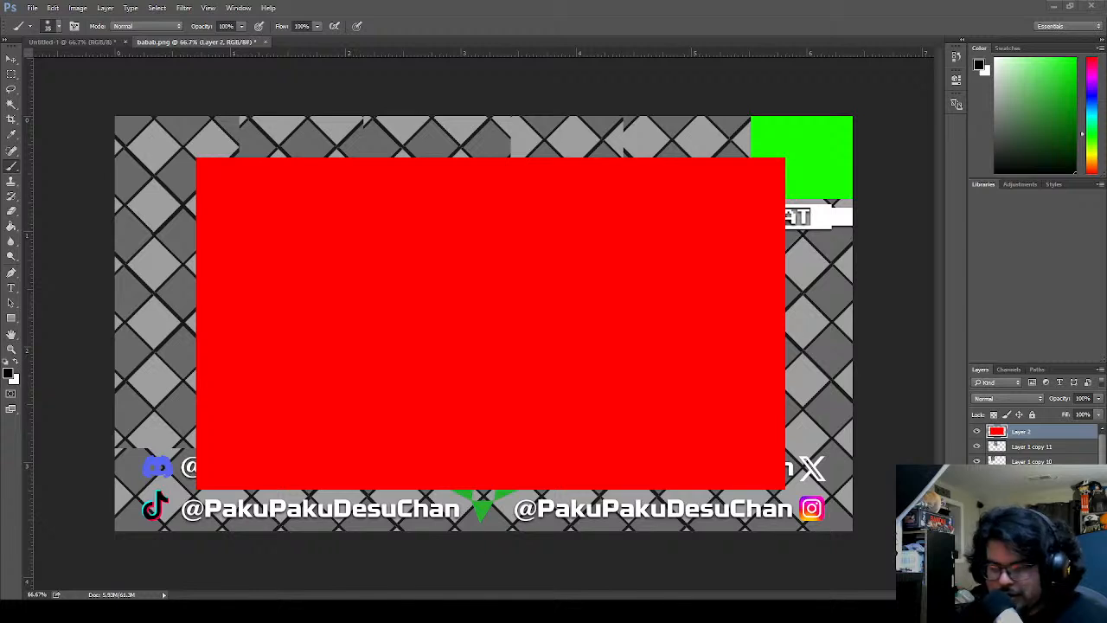
{"action": "key", "text": "ctrl+v"}
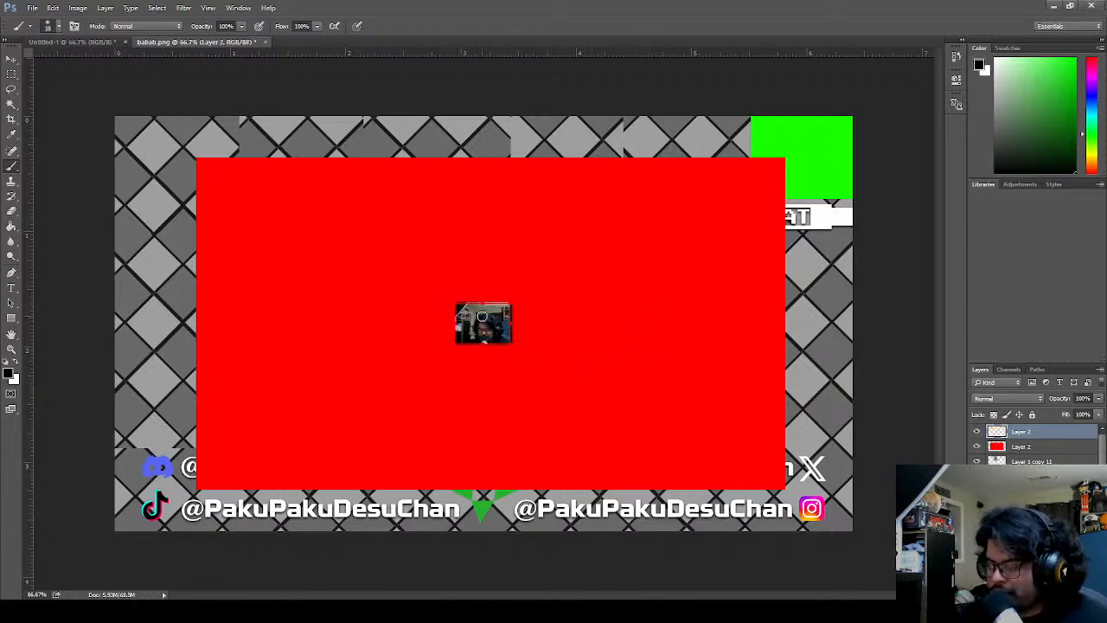
{"action": "key", "text": "ctrl+t"}
{"action": "left_click_drag", "start_coordinate": [512, 344], "coordinate": [551, 373]}
{"action": "left_click_drag", "start_coordinate": [519, 351], "coordinate": [754, 469]}
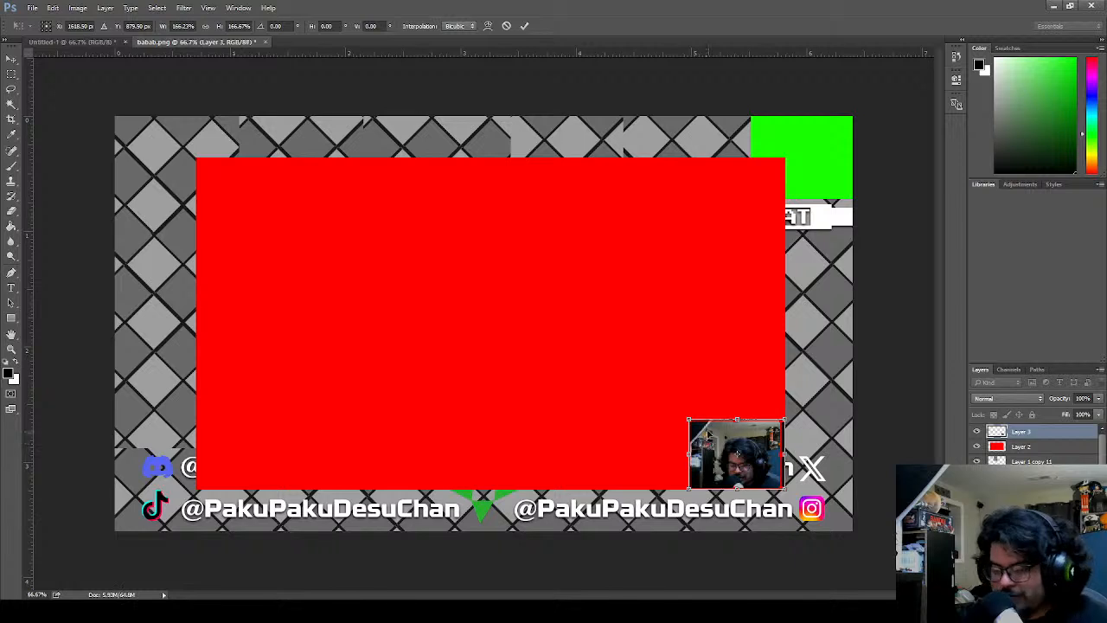
{"action": "key", "text": "Return"}
- Erase the background around the person in the webcam picture and enlarge the cut-out to about 203%
{"action": "key", "text": "e"}
{"action": "mouse_move", "coordinate": [659, 418]}
{"action": "left_mouse_down"}
{"action": "mouse_move", "coordinate": [655, 456]}
{"action": "mouse_move", "coordinate": [655, 425]}
{"action": "mouse_move", "coordinate": [686, 388]}
{"action": "mouse_move", "coordinate": [752, 374]}
{"action": "mouse_move", "coordinate": [821, 411]}
{"action": "mouse_move", "coordinate": [827, 454]}
{"action": "mouse_move", "coordinate": [828, 443]}
{"action": "left_mouse_up"}
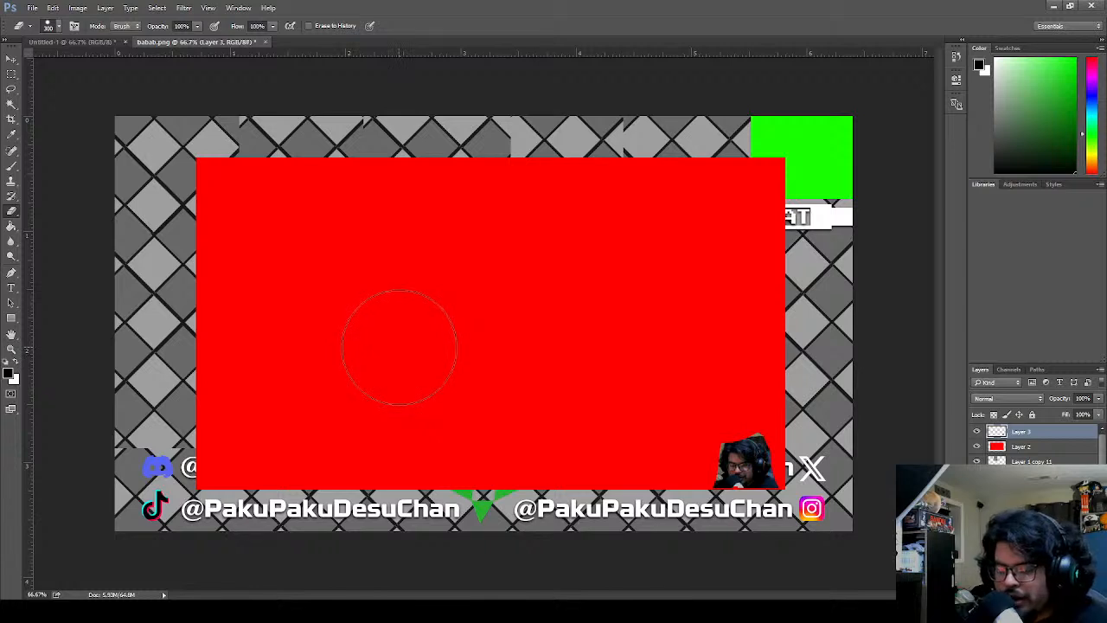
{"action": "key", "text": "ctrl+t"}
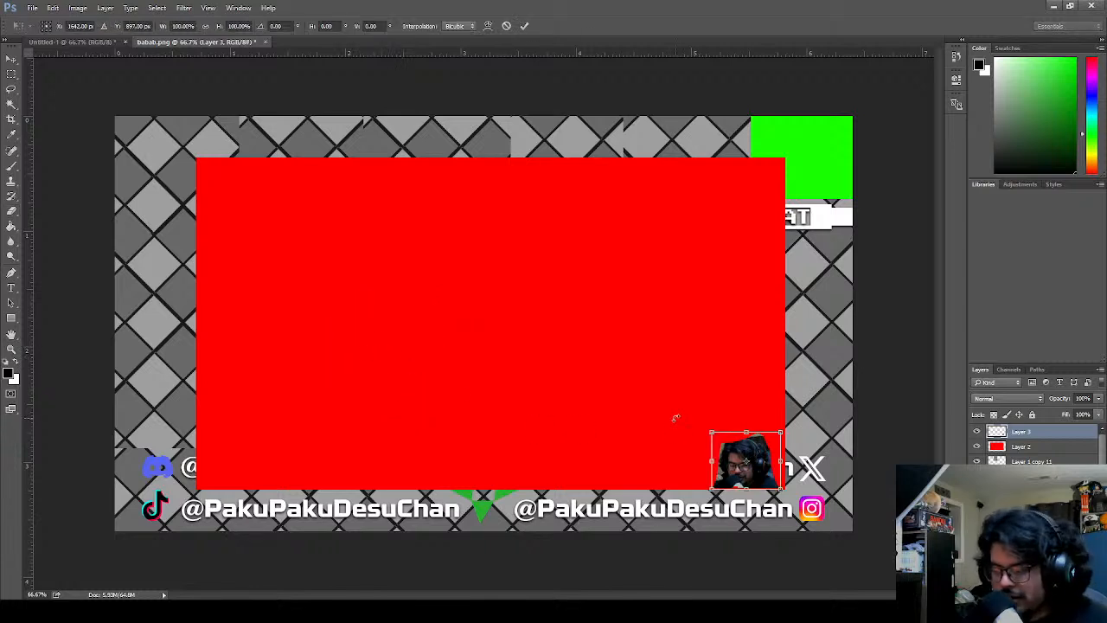
{"action": "mouse_move", "coordinate": [711, 433]}
{"action": "left_mouse_down"}
{"action": "mouse_move", "coordinate": [640, 373]}
{"action": "mouse_move", "coordinate": [731, 432]}
{"action": "left_mouse_up"}
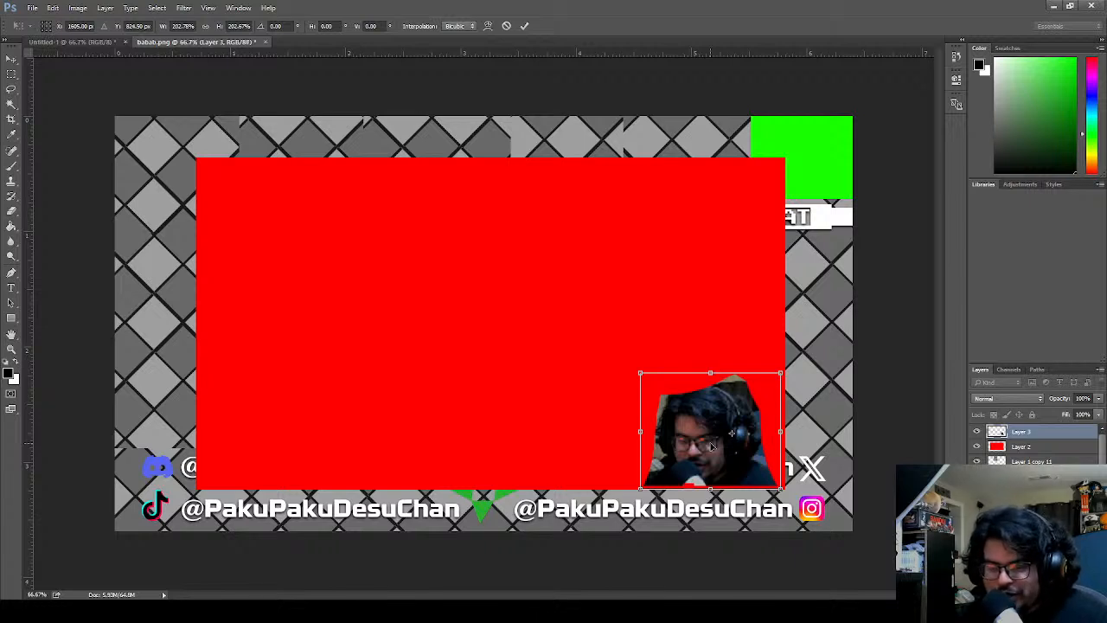
{"action": "left_click", "coordinate": [522, 26]}
- Shift the webcam cut-out slightly down and right, and move the red rectangle on Layer 2 to the canvas's upper-left corner
{"action": "key", "text": "e"}
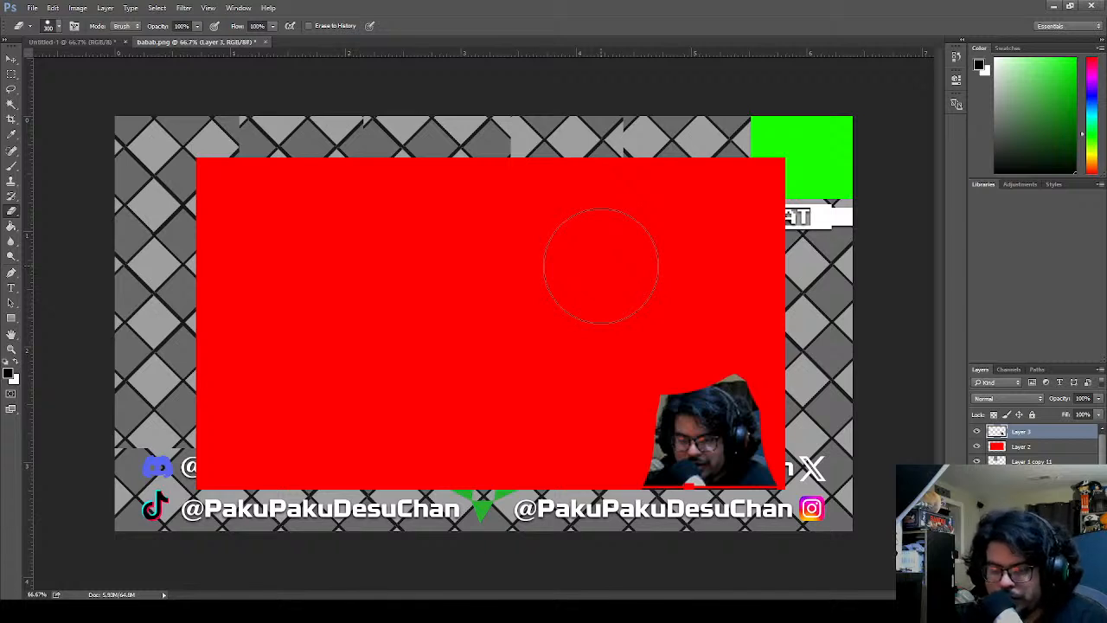
{"action": "key", "text": "v"}
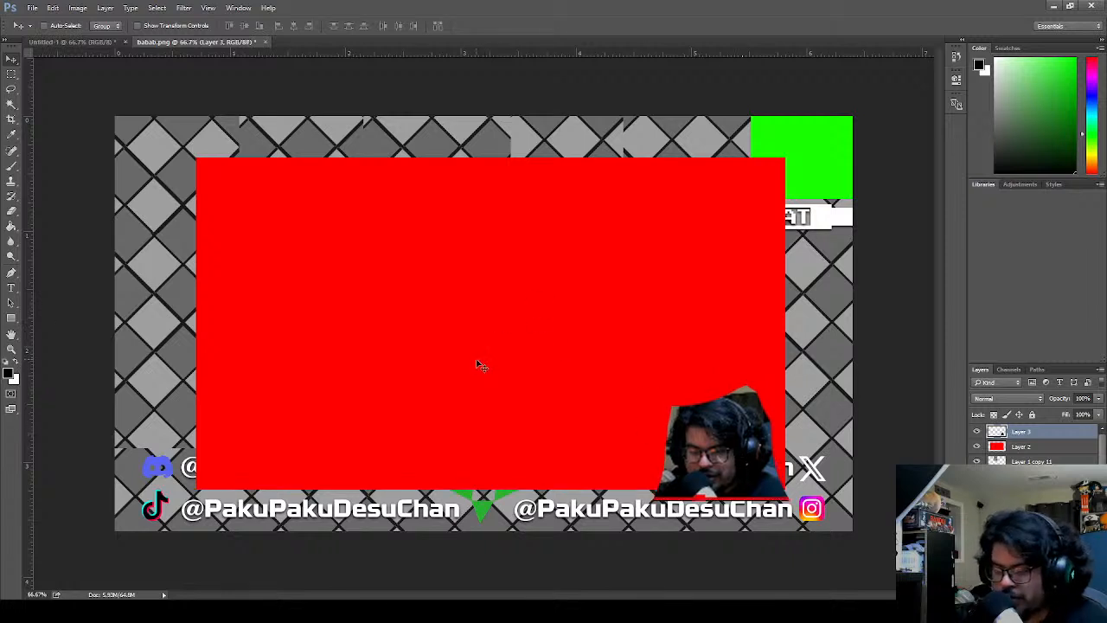
{"action": "left_click", "coordinate": [1016, 444]}
{"action": "left_click_drag", "start_coordinate": [474, 291], "coordinate": [389, 252]}
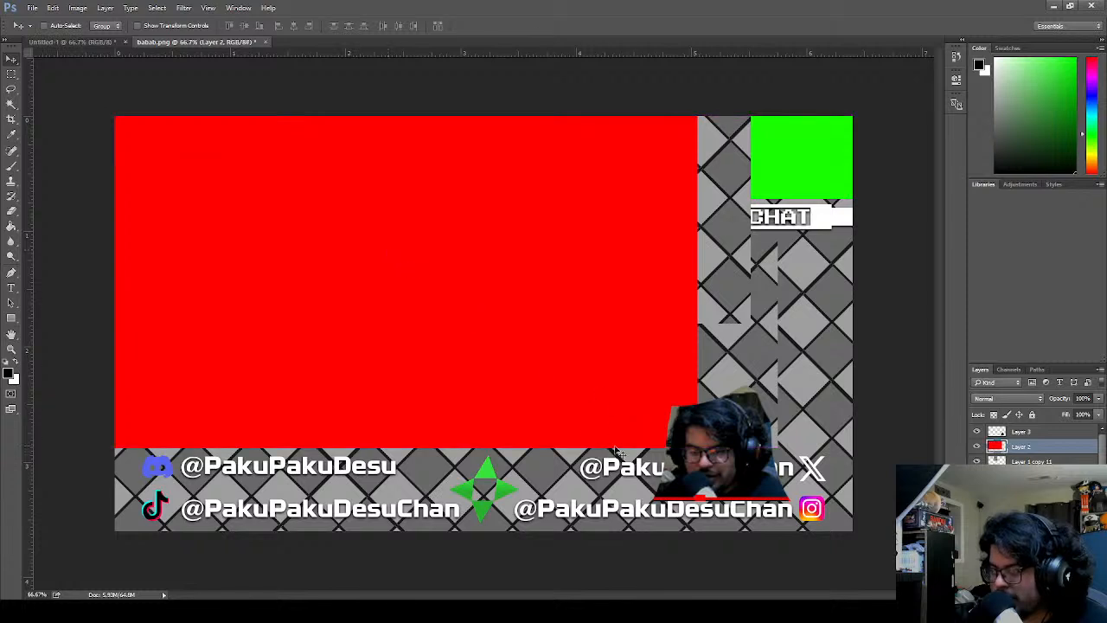
{"action": "key", "text": "ctrl+t"}
{"action": "left_click_drag", "start_coordinate": [704, 450], "coordinate": [849, 527]}
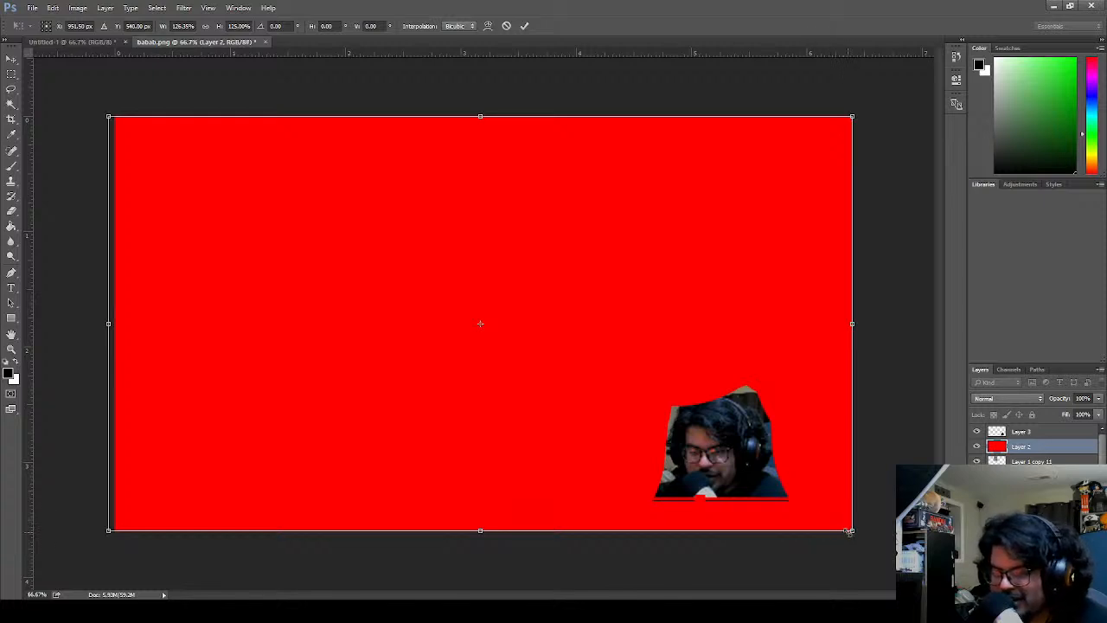
{"action": "left_click_drag", "start_coordinate": [852, 324], "coordinate": [736, 328]}
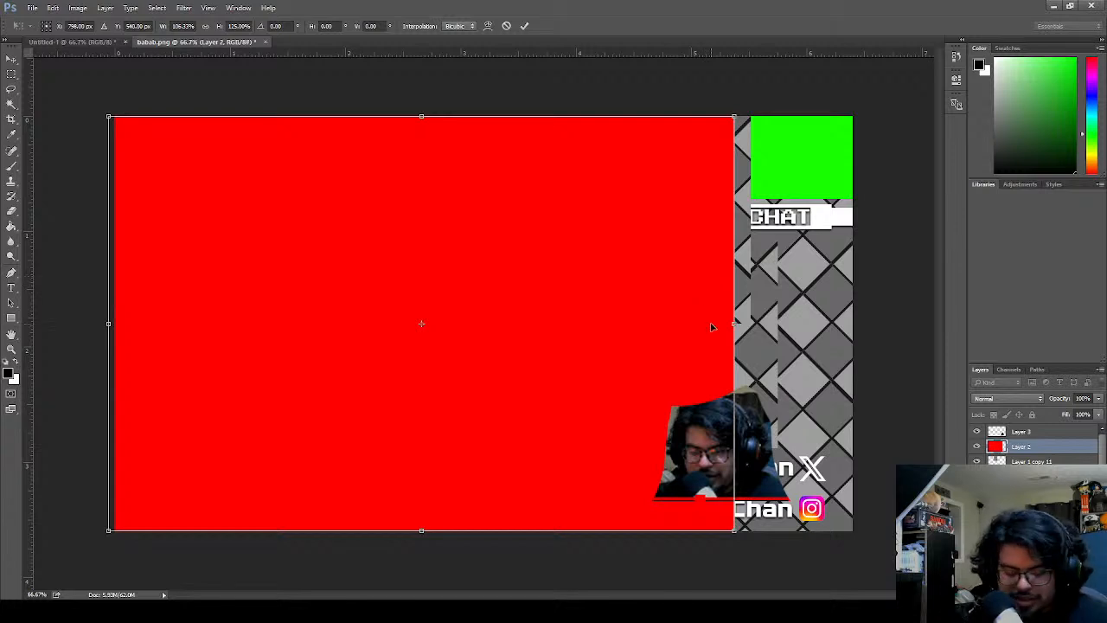
{"action": "left_click", "coordinate": [506, 25]}
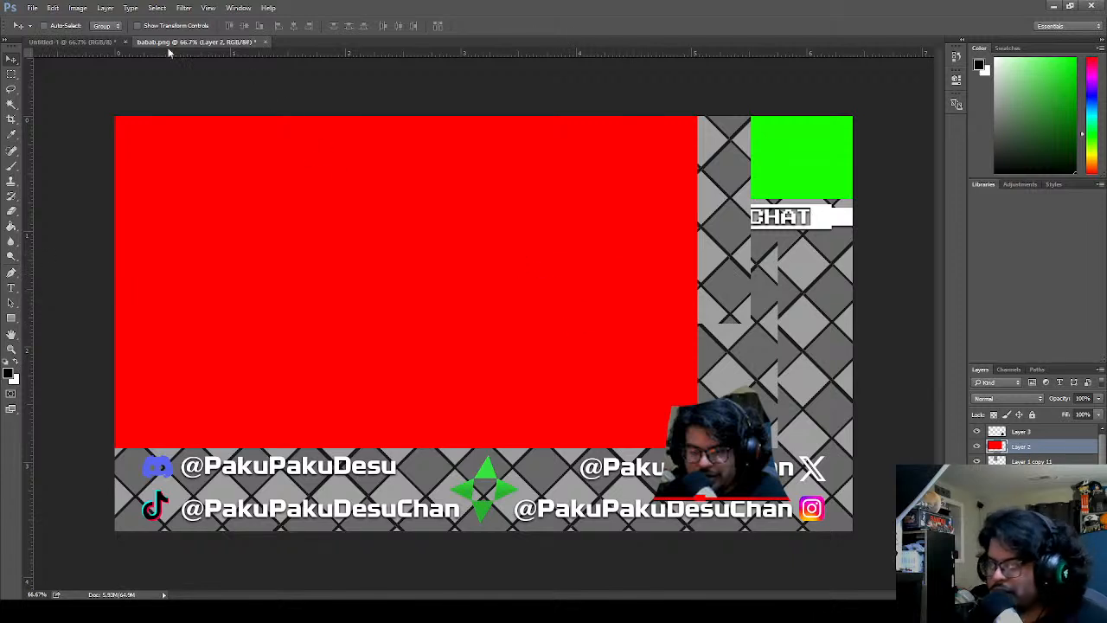
{"action": "key", "text": "ctrl+t"}
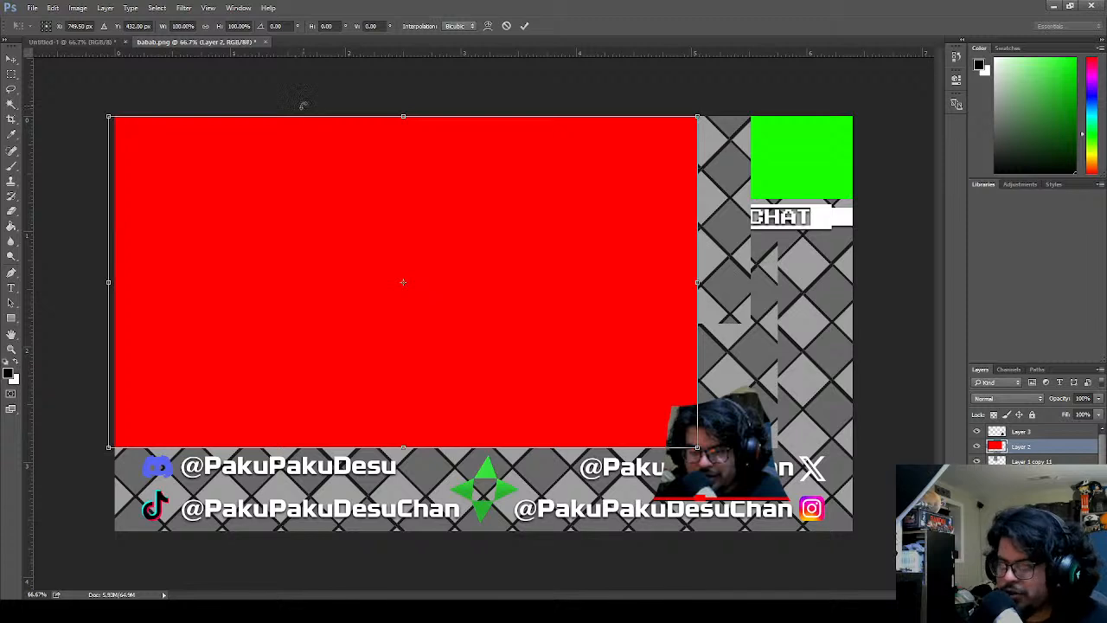
{"action": "left_click", "coordinate": [507, 25]}
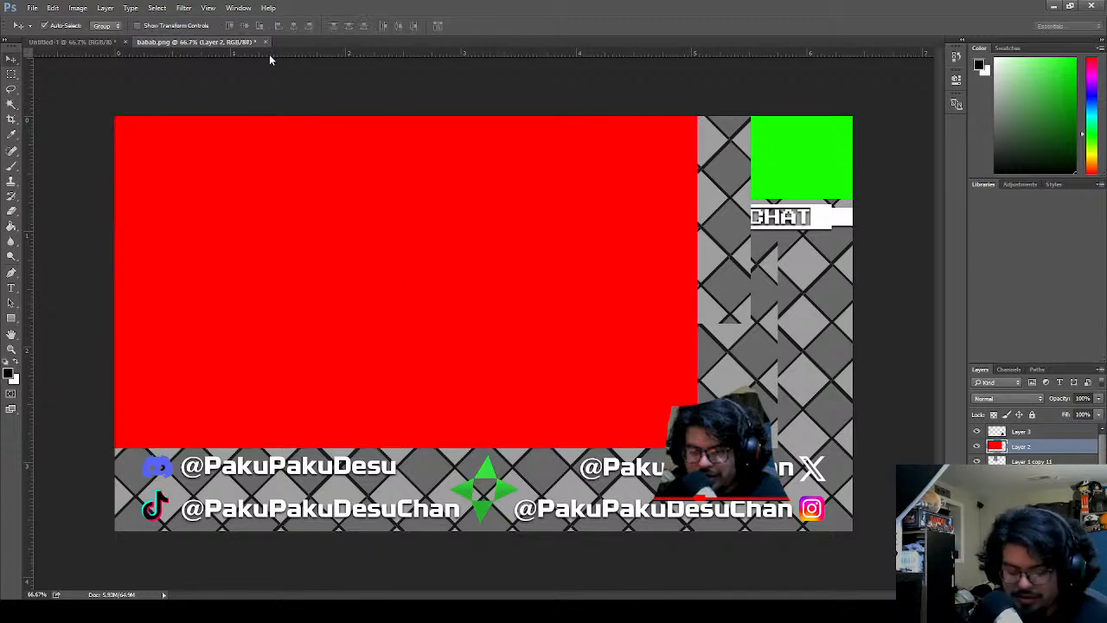
- Create a new blank document with the offered settings
{"action": "key", "text": "ctrl+n"}
{"action": "key", "text": "Return"}
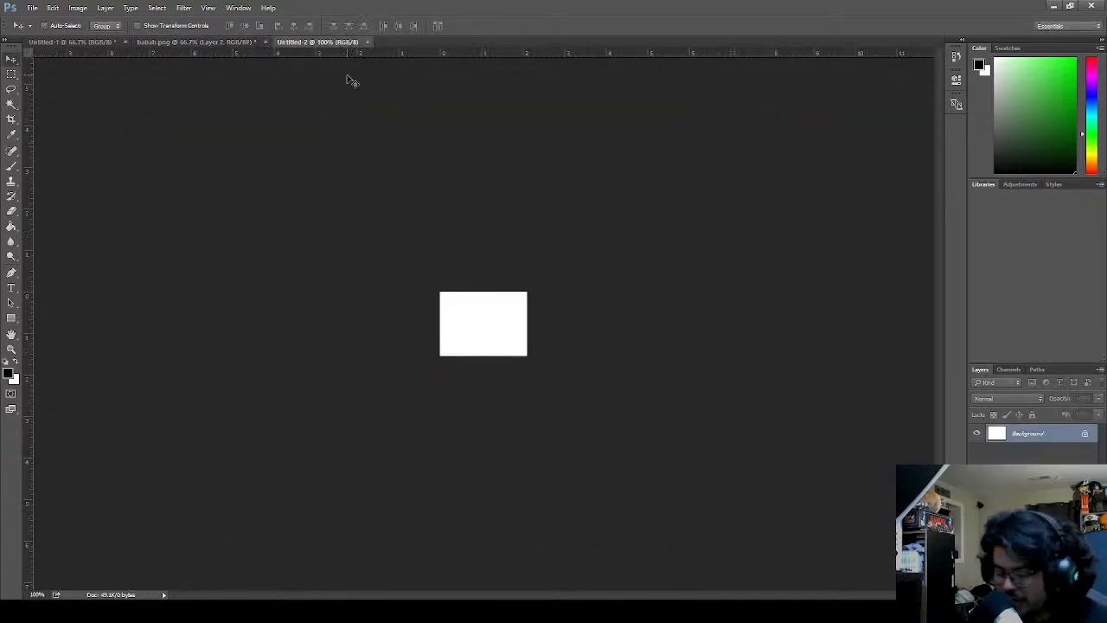
{"action": "key", "text": "ctrl+0"}
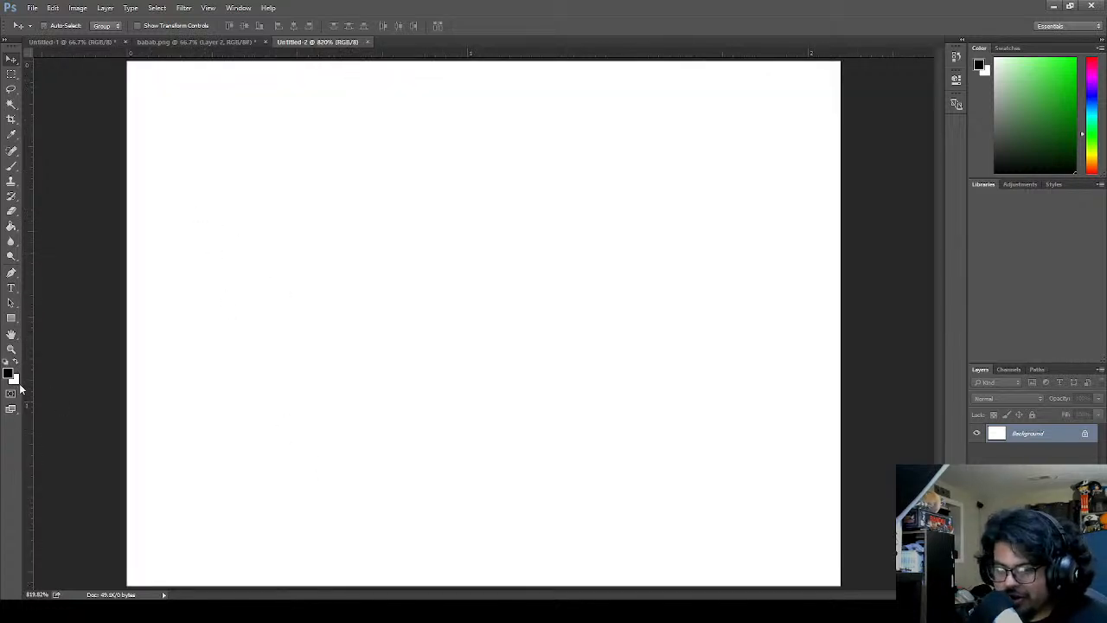
{"action": "key", "text": "b"}
{"action": "key", "text": "v"}
- Try copying the racing screenshot's layer into the blank Untitled-2 document, and discard that document and the duplicate layer
{"action": "left_click", "coordinate": [11, 74]}
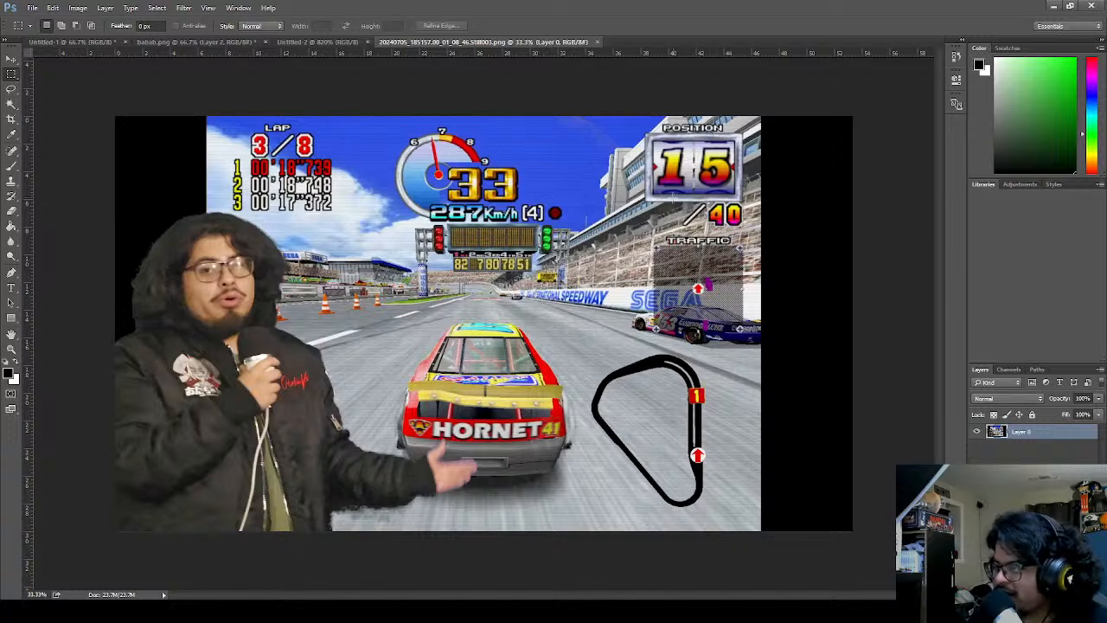
{"action": "key", "text": "ctrl+j"}
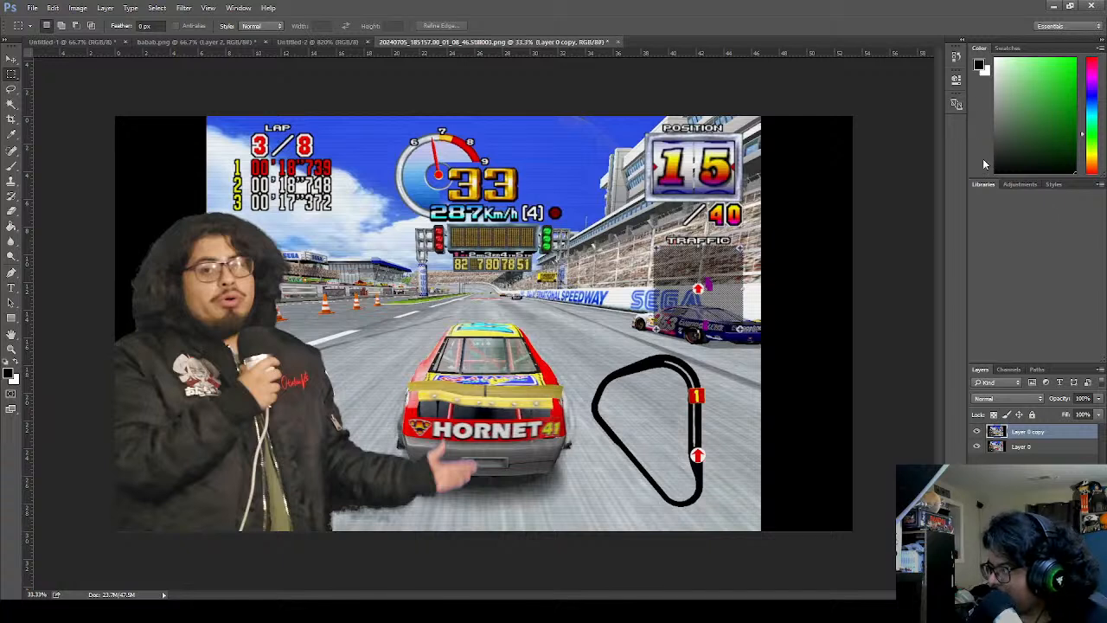
{"action": "key", "text": "ctrl+u"}
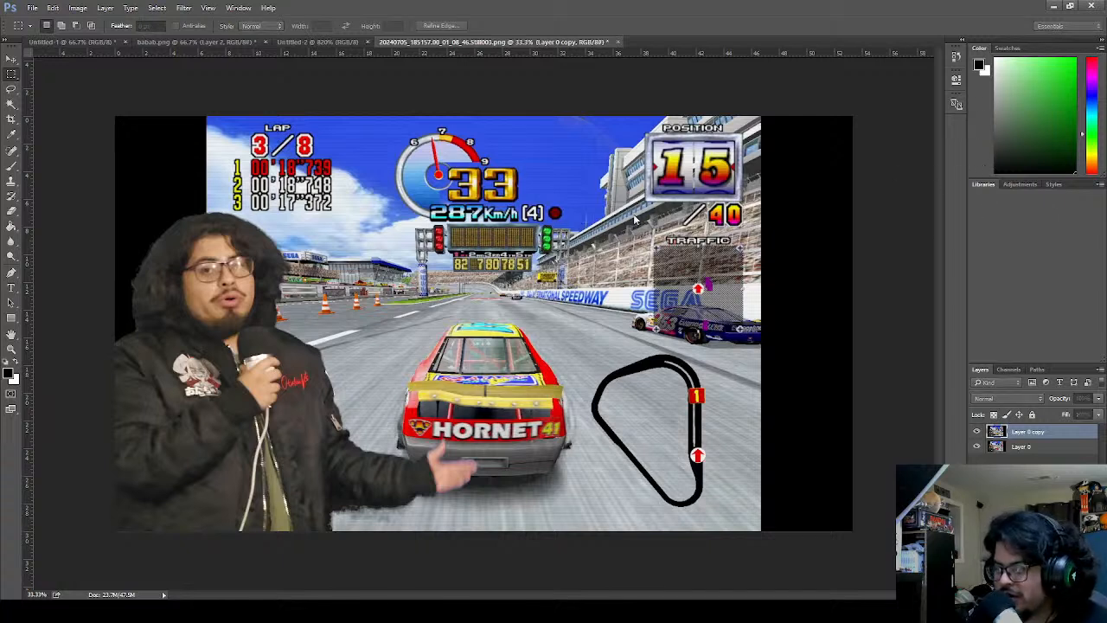
{"action": "left_click", "coordinate": [350, 43]}
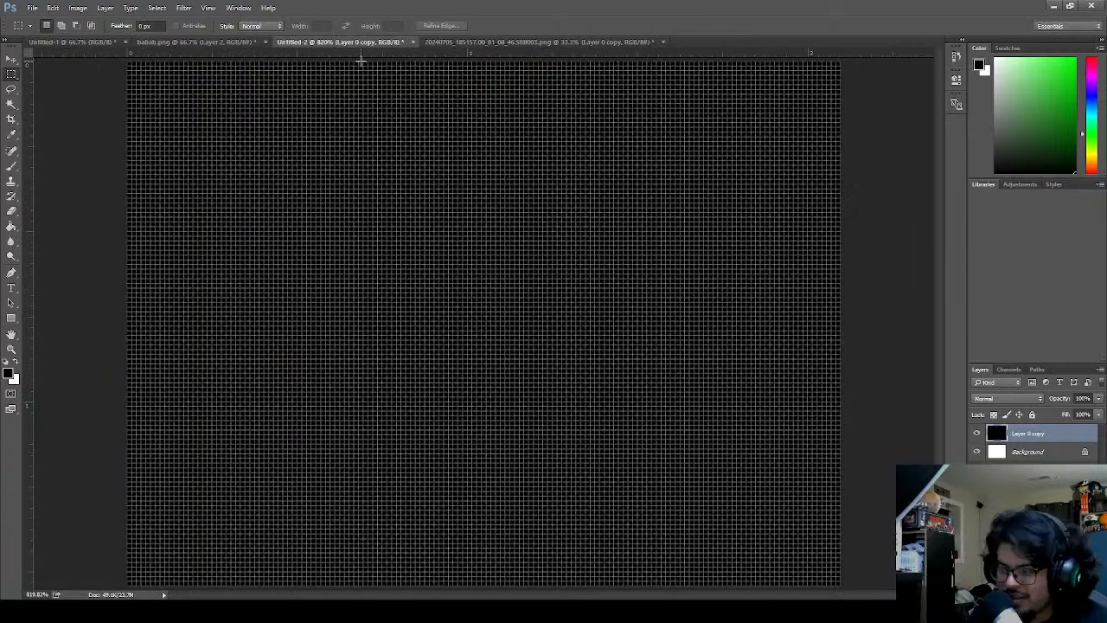
{"action": "scroll", "coordinate": [346, 319], "scroll_direction": "down", "scroll_amount": 5}
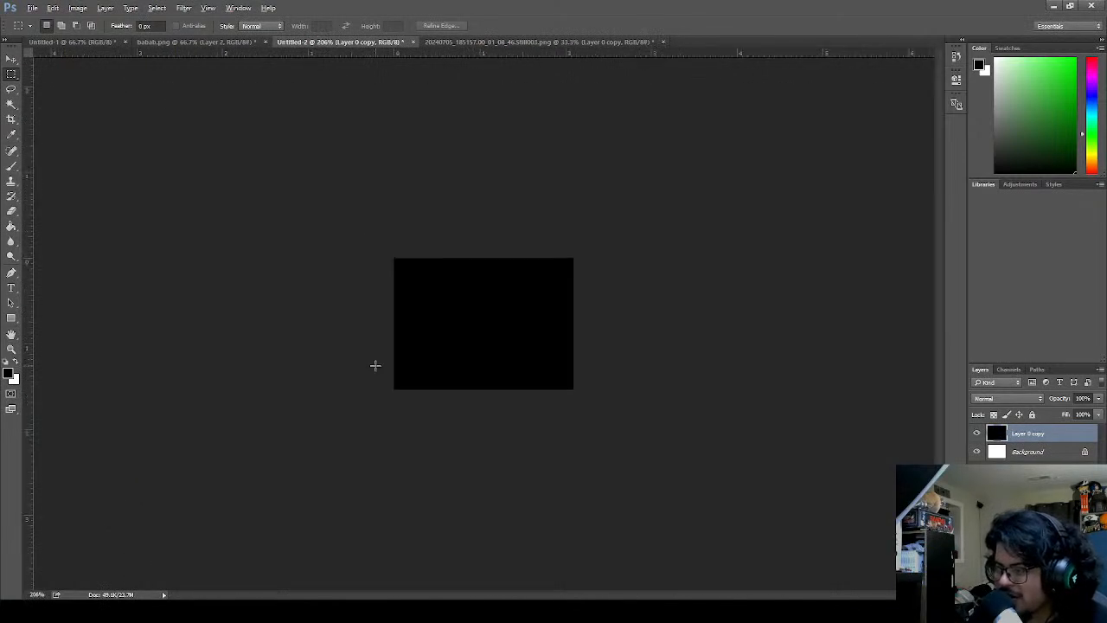
{"action": "left_click", "coordinate": [575, 229]}
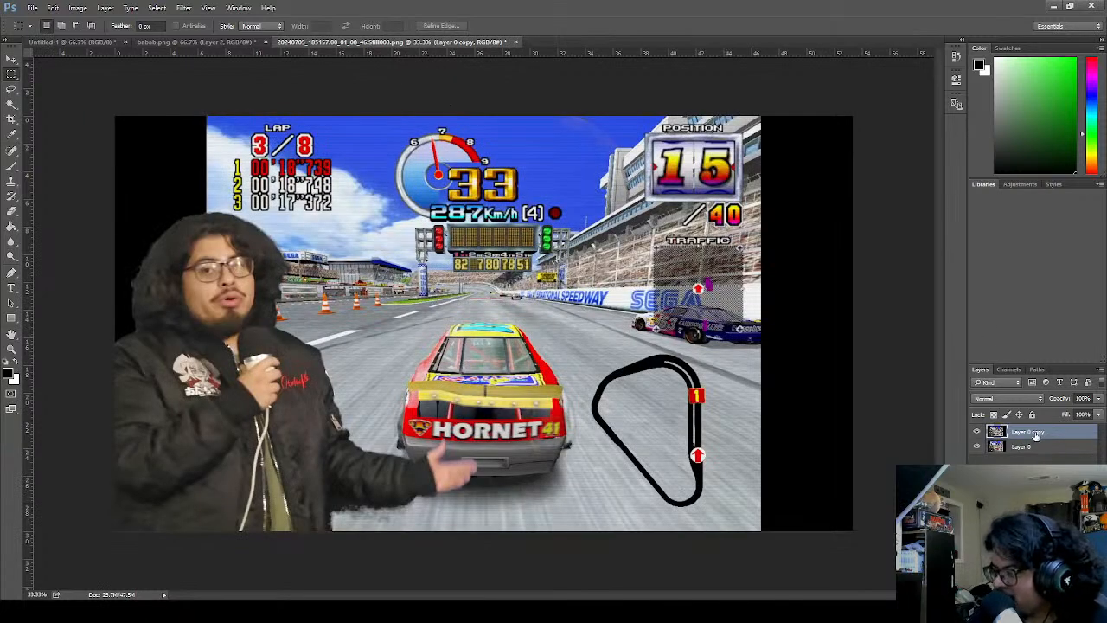
{"action": "key", "text": "ctrl+e"}
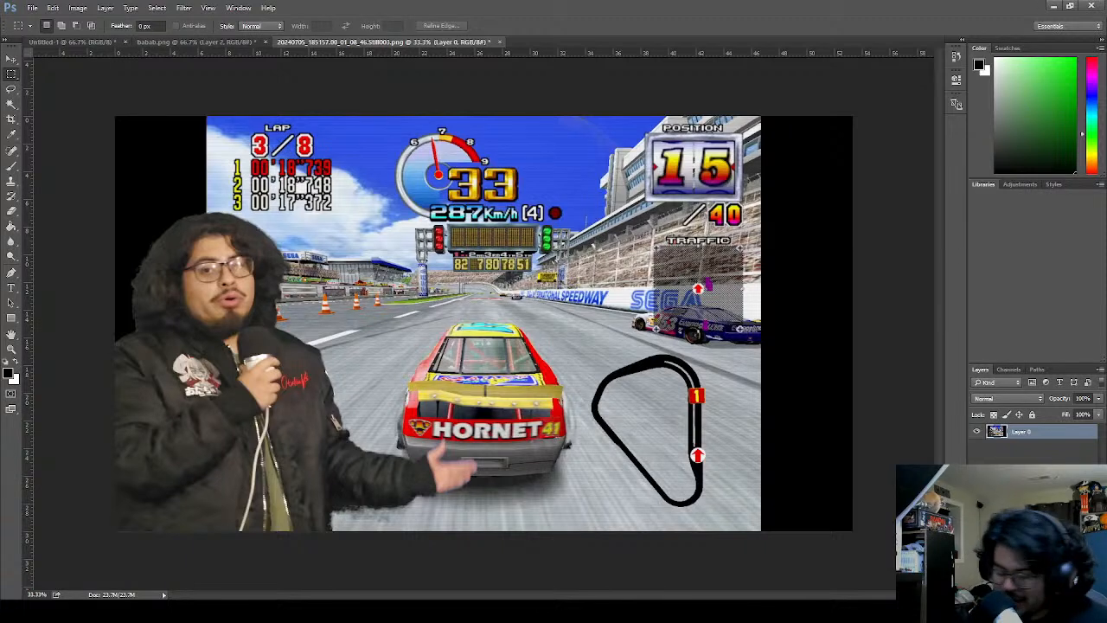
- Scale the racing screenshot on Layer 0 to about 80.5% and place it in the canvas's upper-left corner
{"action": "key", "text": "ctrl+t"}
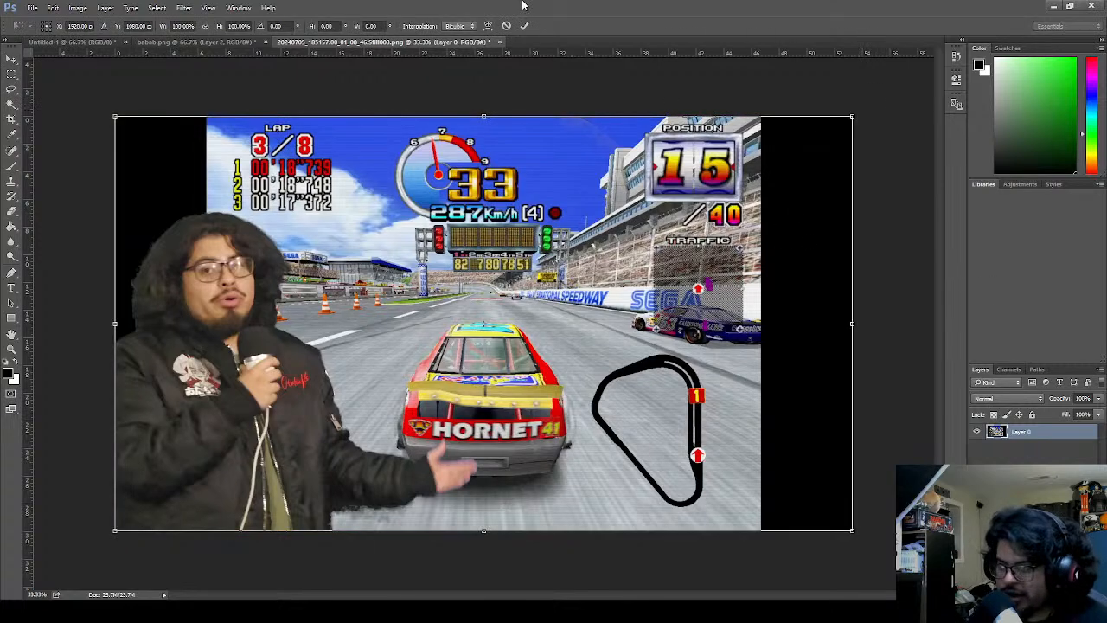
{"action": "left_click_drag", "start_coordinate": [852, 116], "coordinate": [515, 268]}
{"action": "left_click_drag", "start_coordinate": [409, 364], "coordinate": [409, 282]}
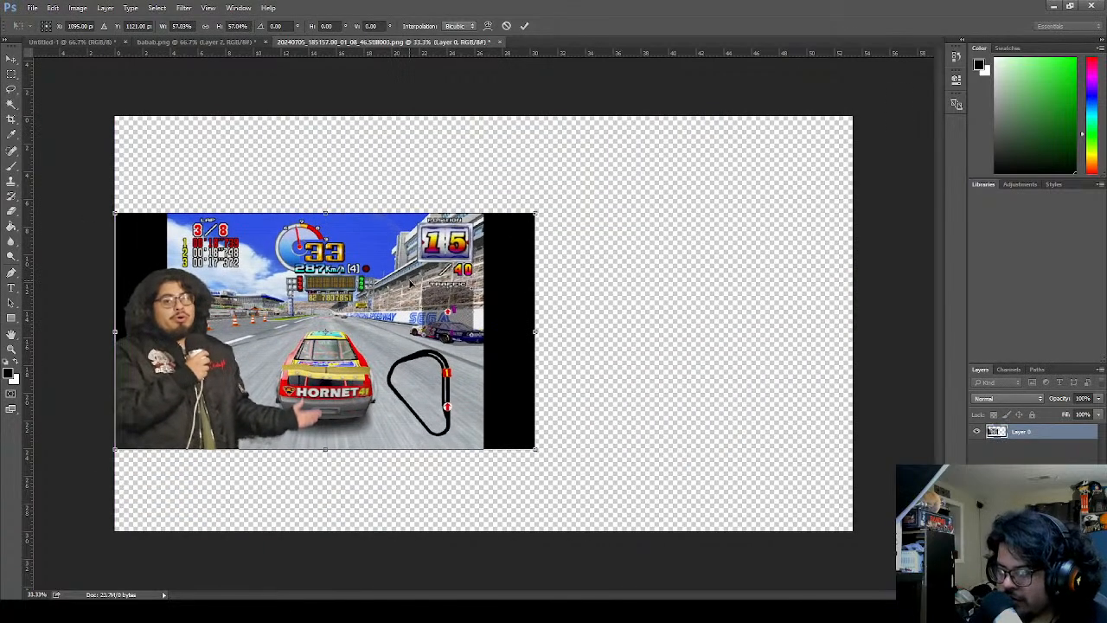
{"action": "left_click_drag", "start_coordinate": [534, 212], "coordinate": [712, 122]}
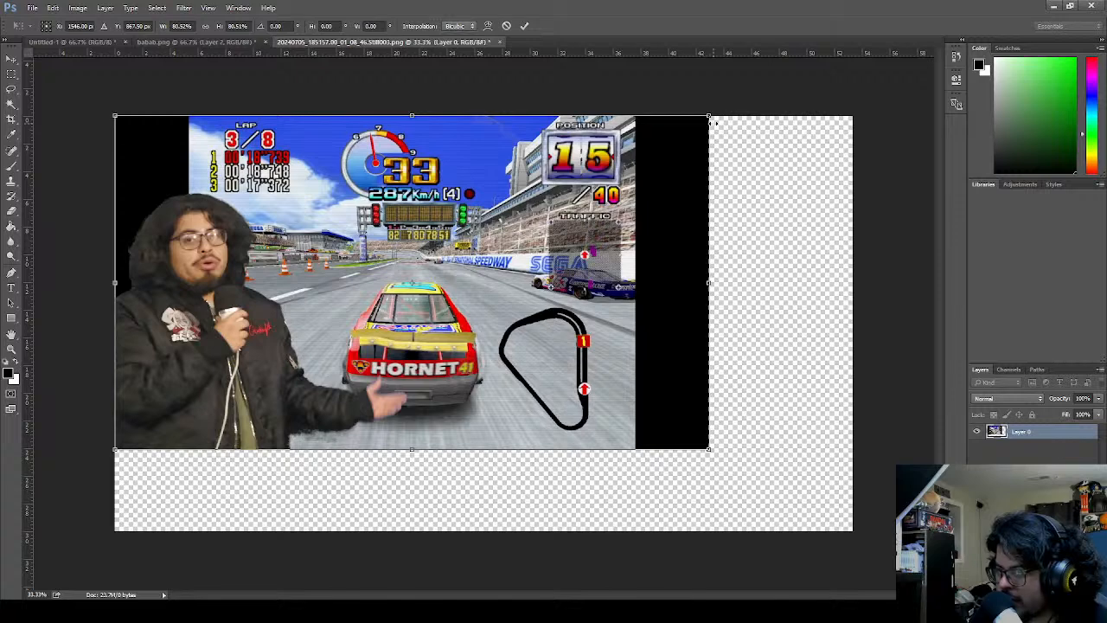
{"action": "left_click_drag", "start_coordinate": [555, 211], "coordinate": [623, 249]}
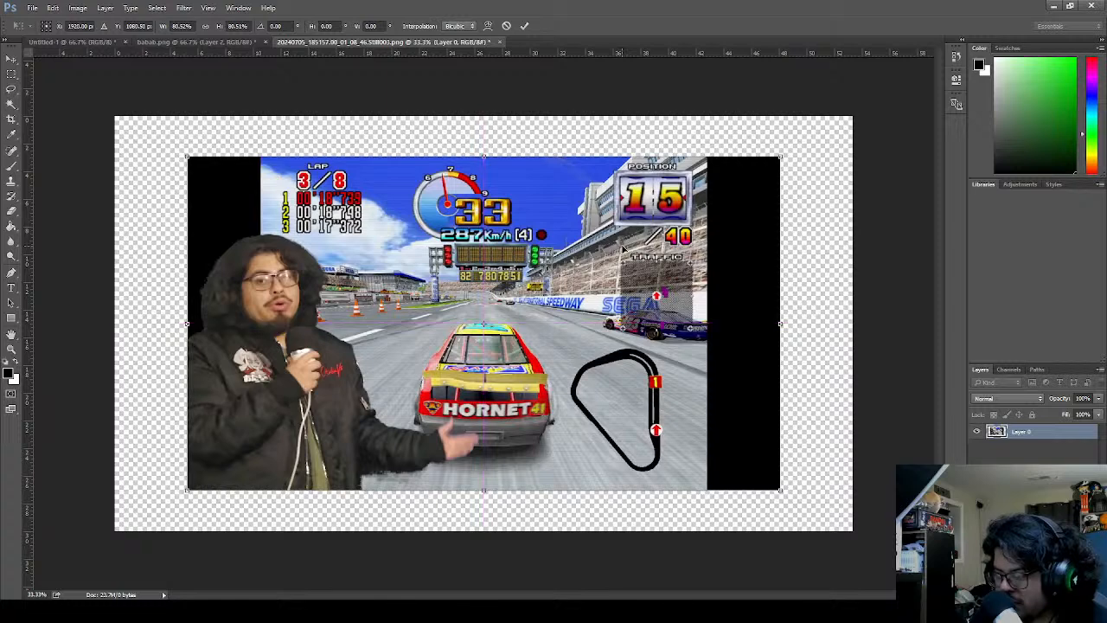
{"action": "left_click", "coordinate": [522, 26]}
{"action": "left_click_drag", "start_coordinate": [565, 221], "coordinate": [496, 244]}
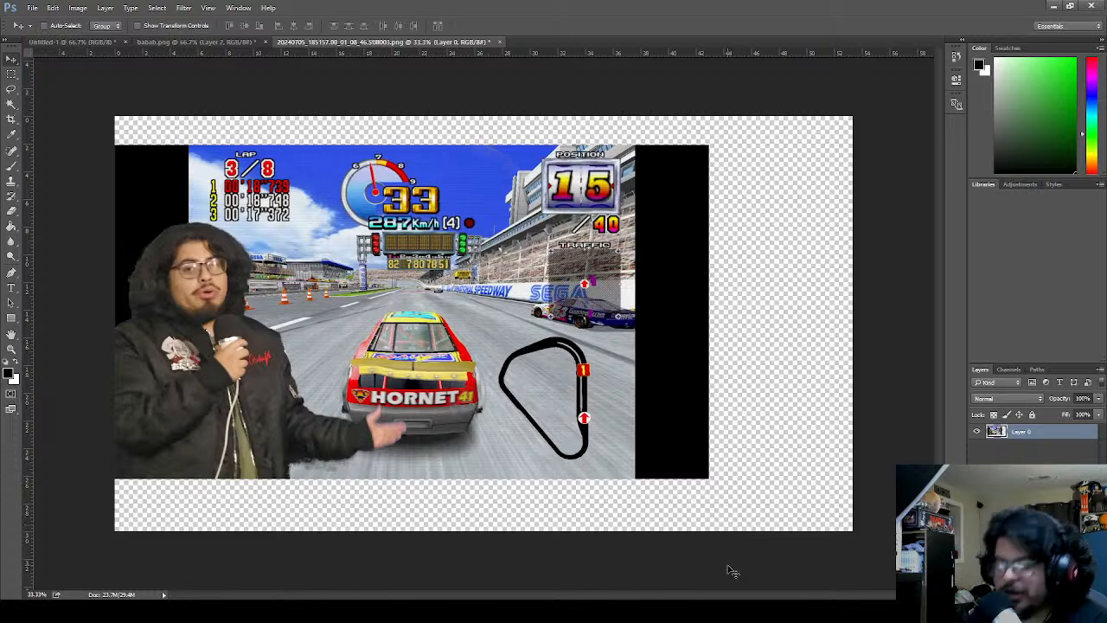
{"action": "left_click_drag", "start_coordinate": [573, 360], "coordinate": [572, 331]}
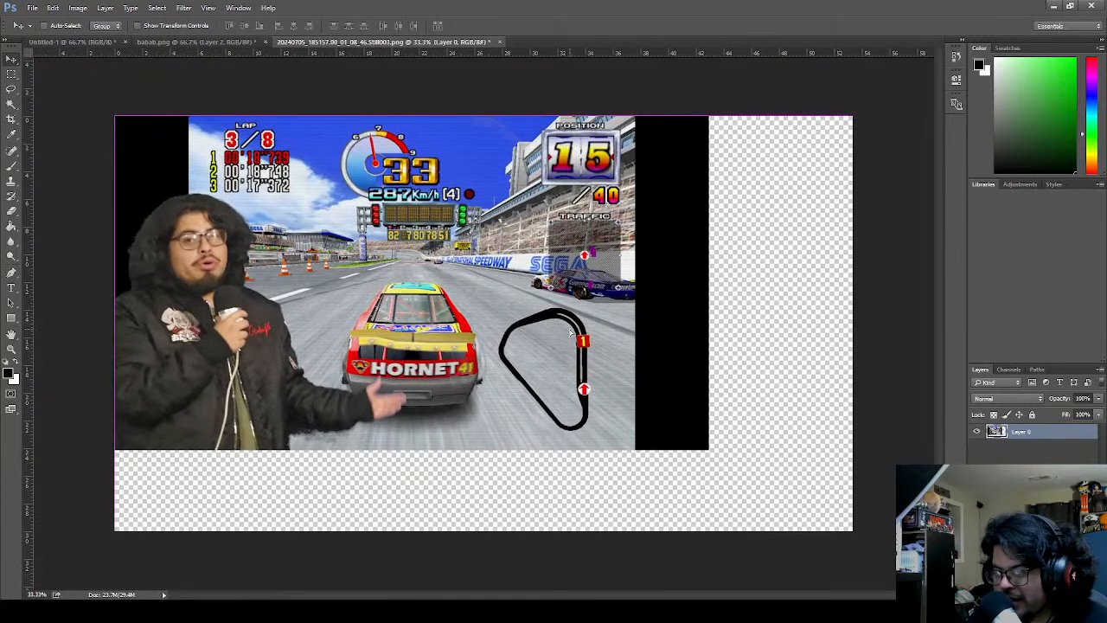
- Enlarge the racing screenshot to about 125% from its upper-left corner so that it covers the whole canvas
{"action": "key", "text": "ctrl+t"}
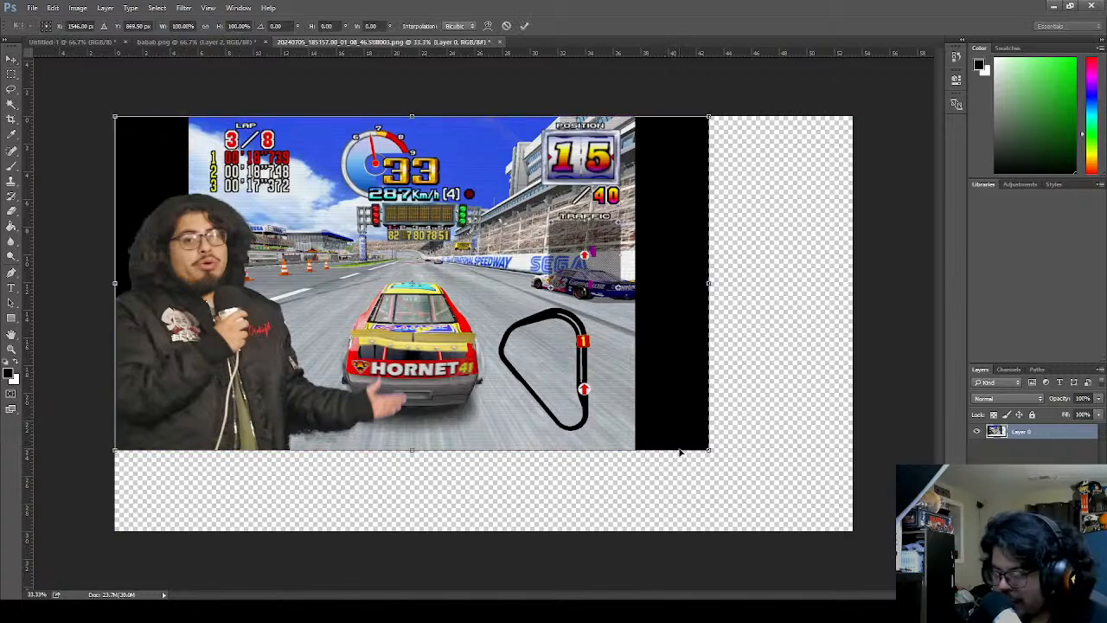
{"action": "left_click_drag", "start_coordinate": [710, 450], "coordinate": [864, 529]}
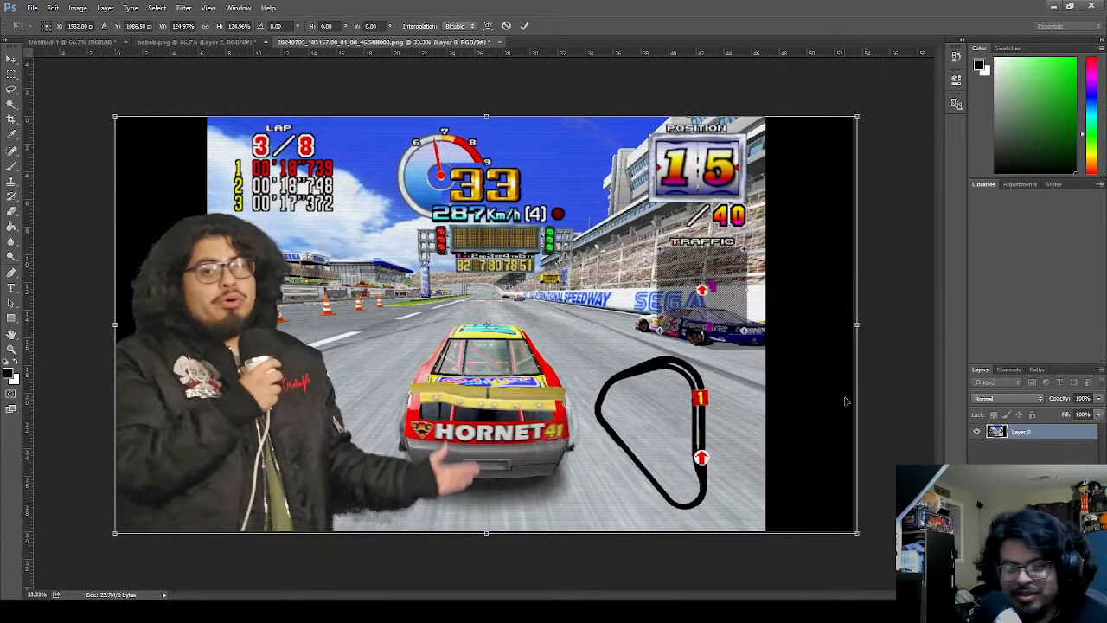
{"action": "left_click", "coordinate": [524, 25]}
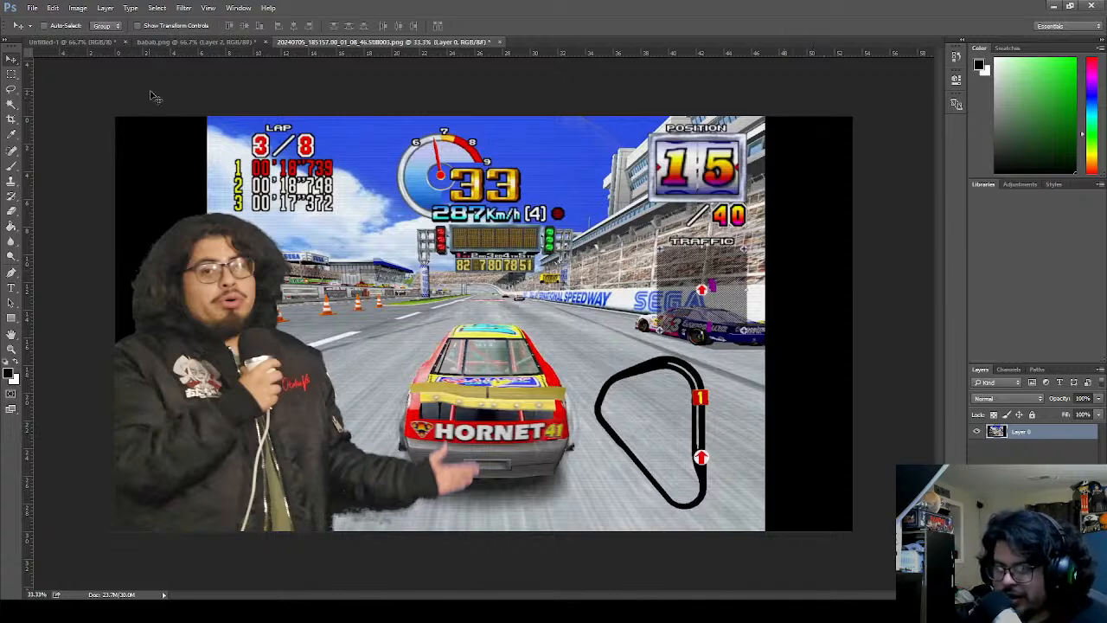
- Copy the webcam cut-out on Layer 3 of babab.png into the racing screenshot document
{"action": "left_click", "coordinate": [202, 42]}
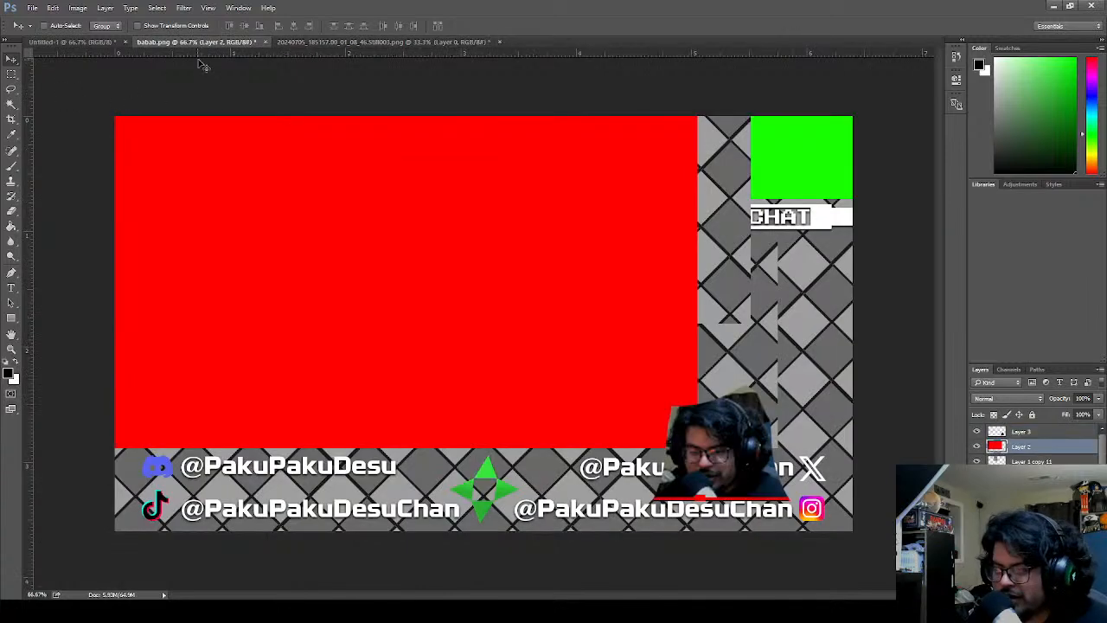
{"action": "scroll", "coordinate": [1046, 447], "scroll_direction": "up", "scroll_amount": 2}
{"action": "left_click", "coordinate": [1033, 432]}
{"action": "key", "text": "ctrl+v"}
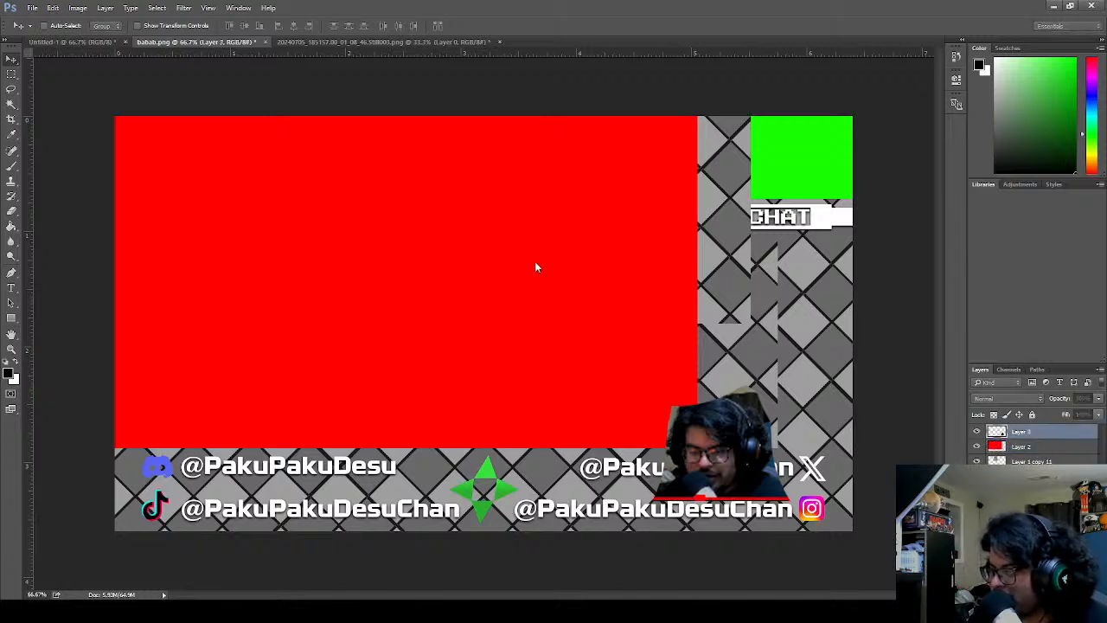
{"action": "left_click", "coordinate": [432, 41]}
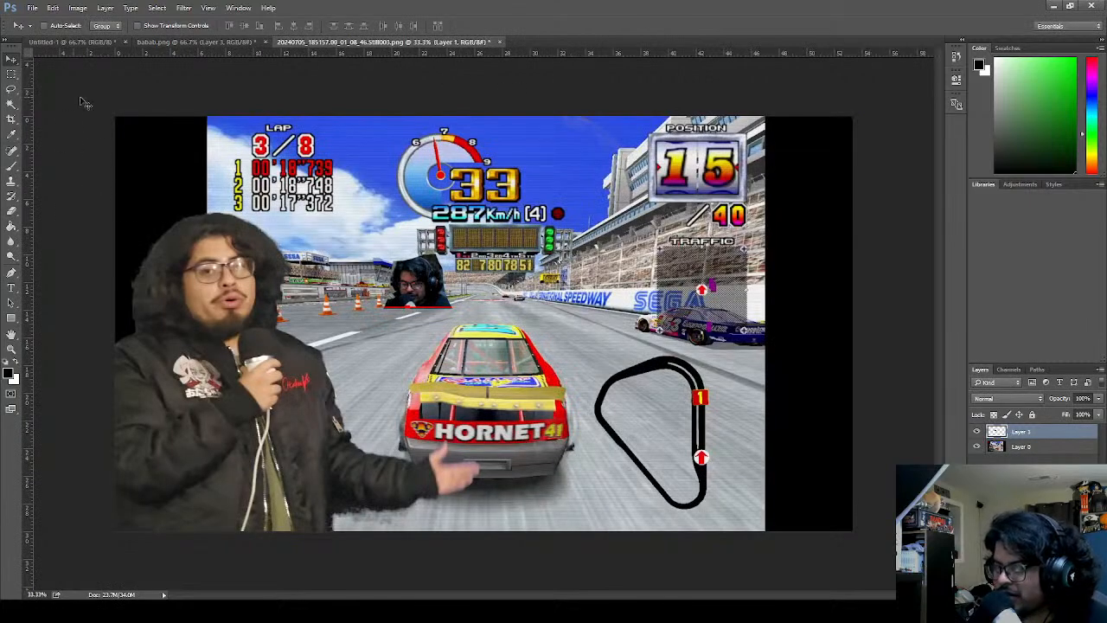
- Enlarge the webcam cut-out to about 227% and place it in the canvas's lower-right corner
{"action": "left_click_drag", "start_coordinate": [400, 281], "coordinate": [693, 398]}
{"action": "key", "text": "ctrl+t"}
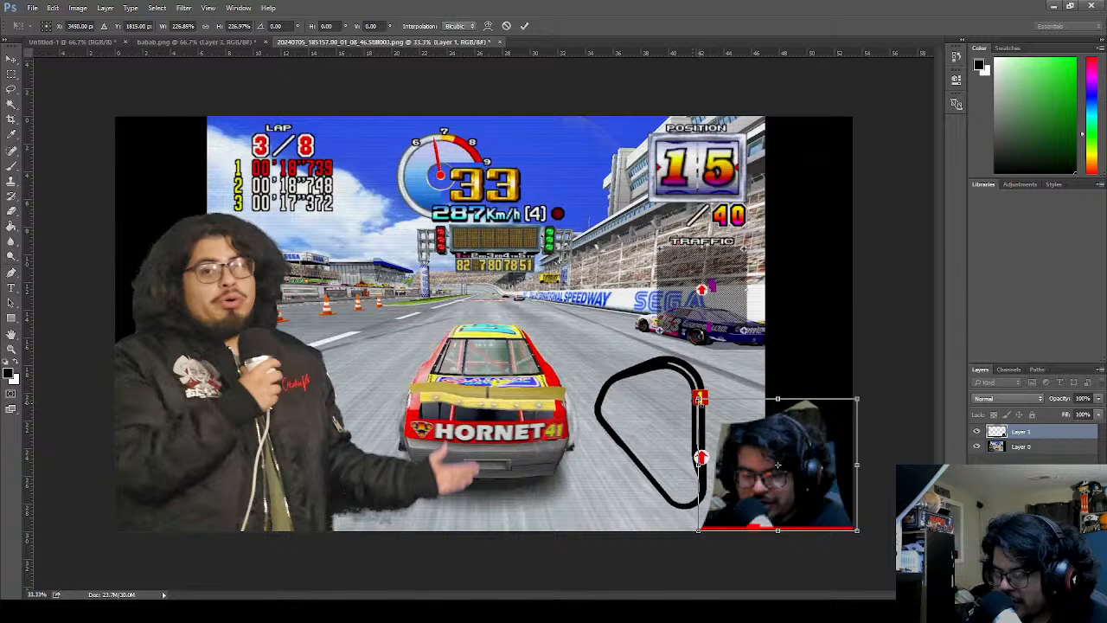
{"action": "key", "text": "Return"}
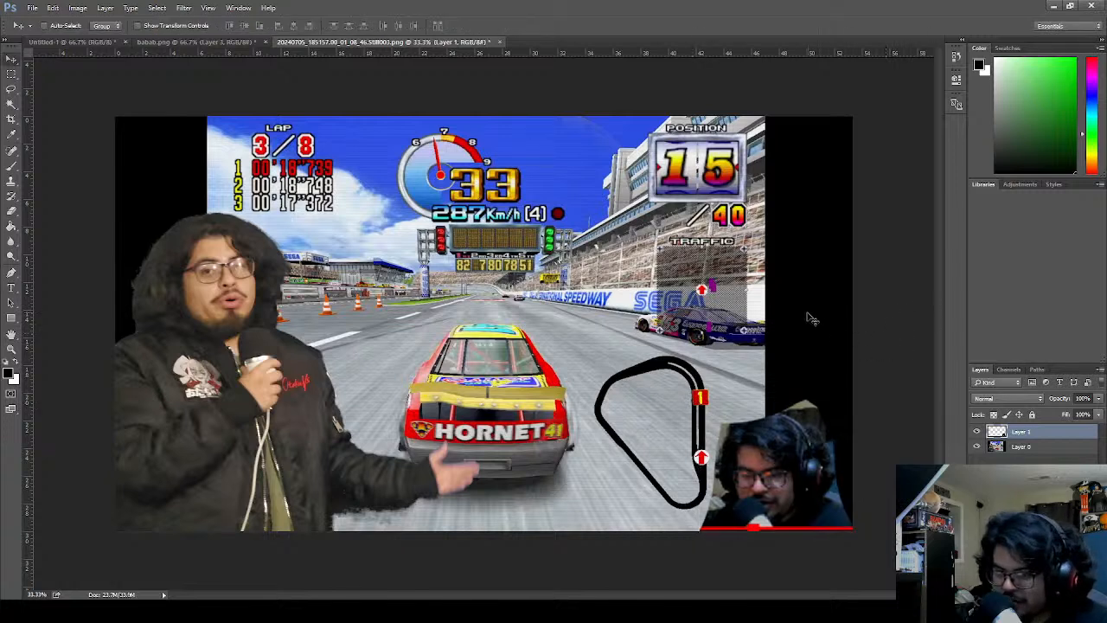
- Sketch a chat column above the webcam cut-out in black brush, with a vertical divider, the word "Chat" and squiggled message lines
{"action": "key", "text": "b"}
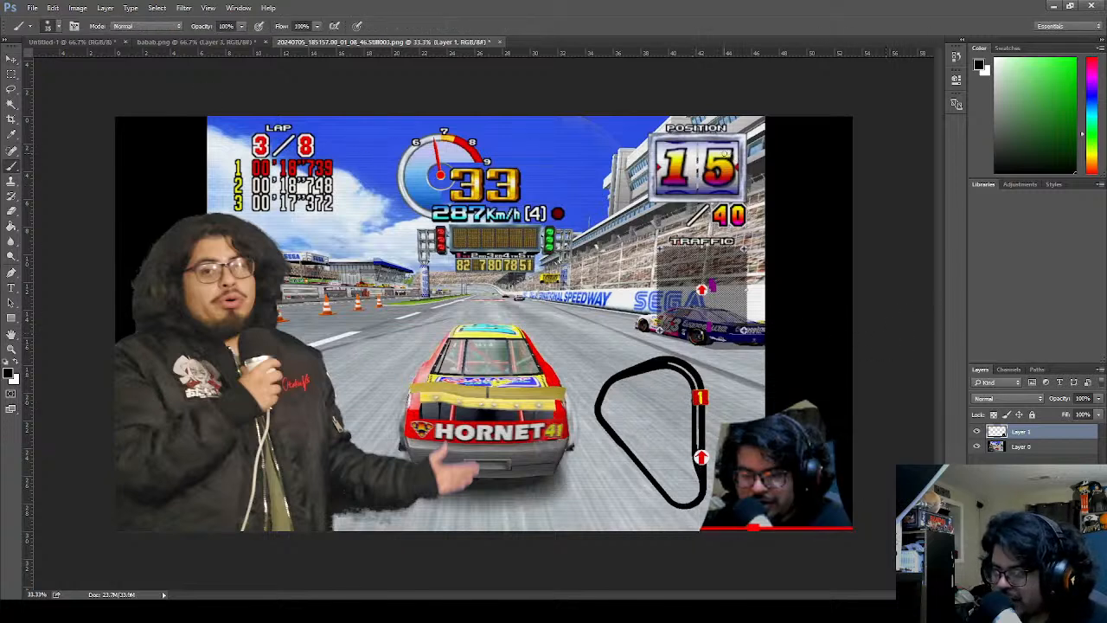
{"action": "left_click_drag", "start_coordinate": [711, 120], "coordinate": [715, 429]}
{"action": "mouse_move", "coordinate": [761, 127]}
{"action": "left_mouse_down"}
{"action": "mouse_move", "coordinate": [752, 131]}
{"action": "mouse_move", "coordinate": [764, 165]}
{"action": "left_mouse_up"}
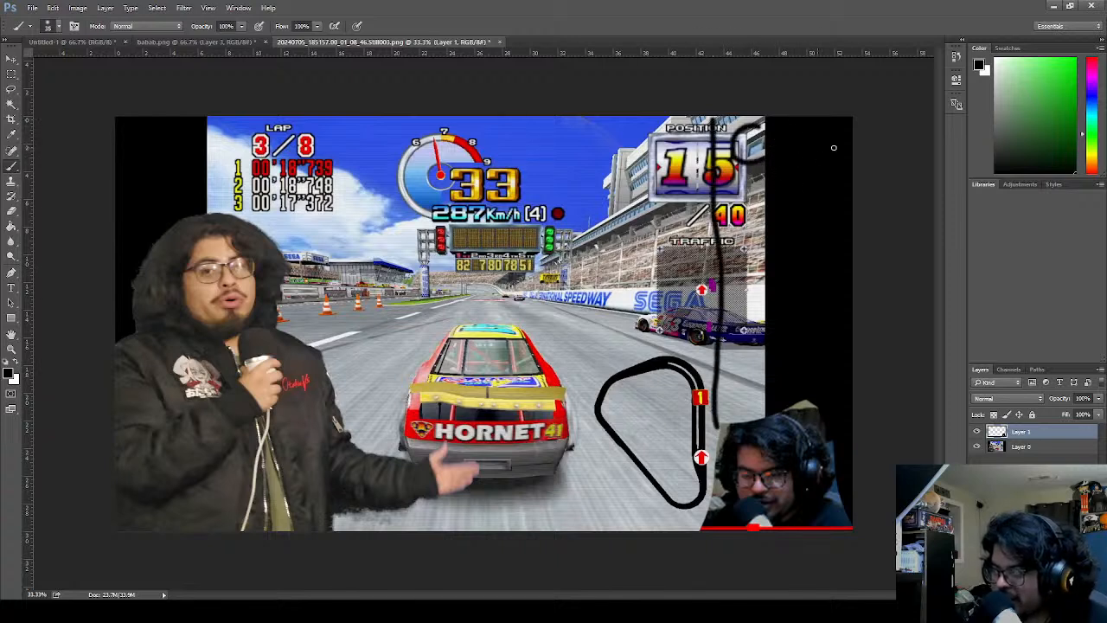
{"action": "left_click_drag", "start_coordinate": [723, 225], "coordinate": [766, 199]}
{"action": "left_click_drag", "start_coordinate": [758, 259], "coordinate": [792, 256]}
{"action": "left_click_drag", "start_coordinate": [752, 299], "coordinate": [792, 294]}
{"action": "left_click_drag", "start_coordinate": [761, 362], "coordinate": [811, 351]}
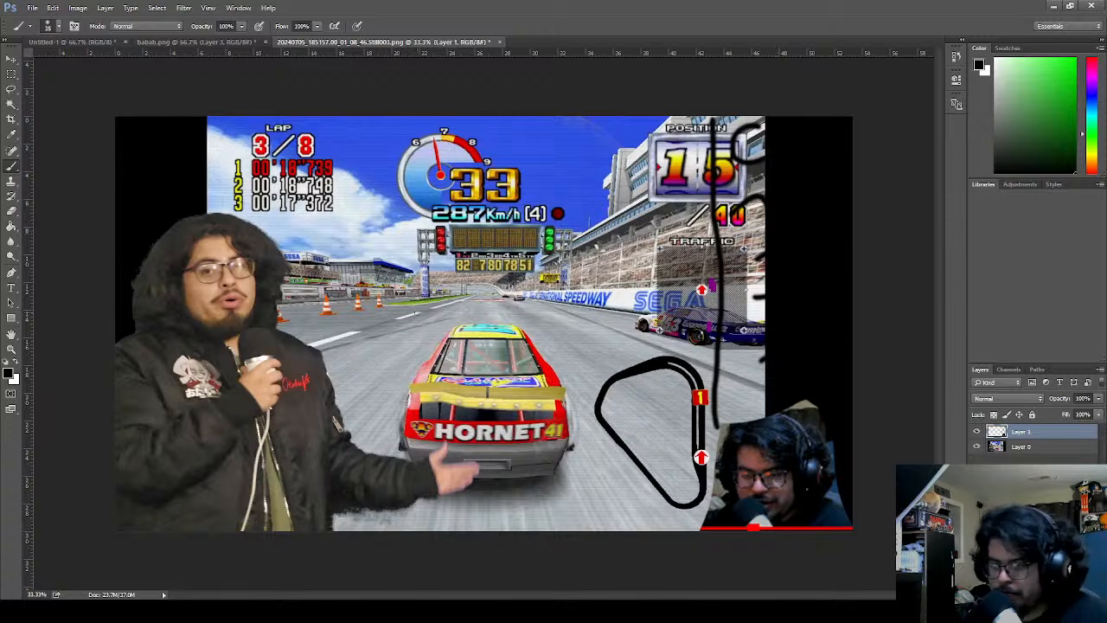
- Scale the racing screenshot on Layer 0 to 95% in width and height
{"action": "left_click", "coordinate": [1051, 450]}
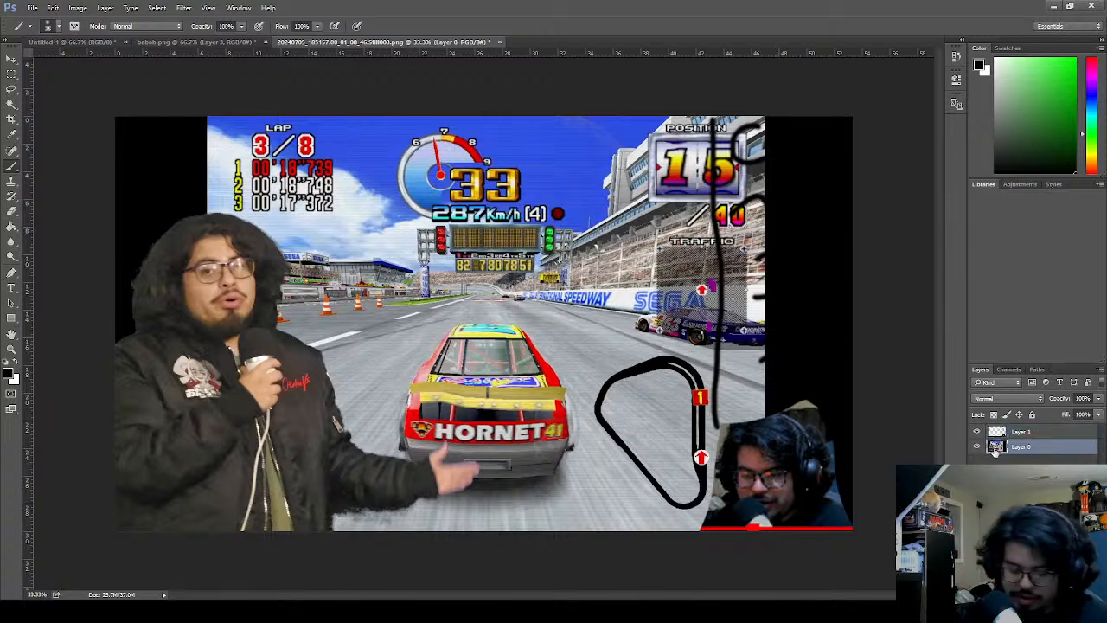
{"action": "key", "text": "ctrl+t"}
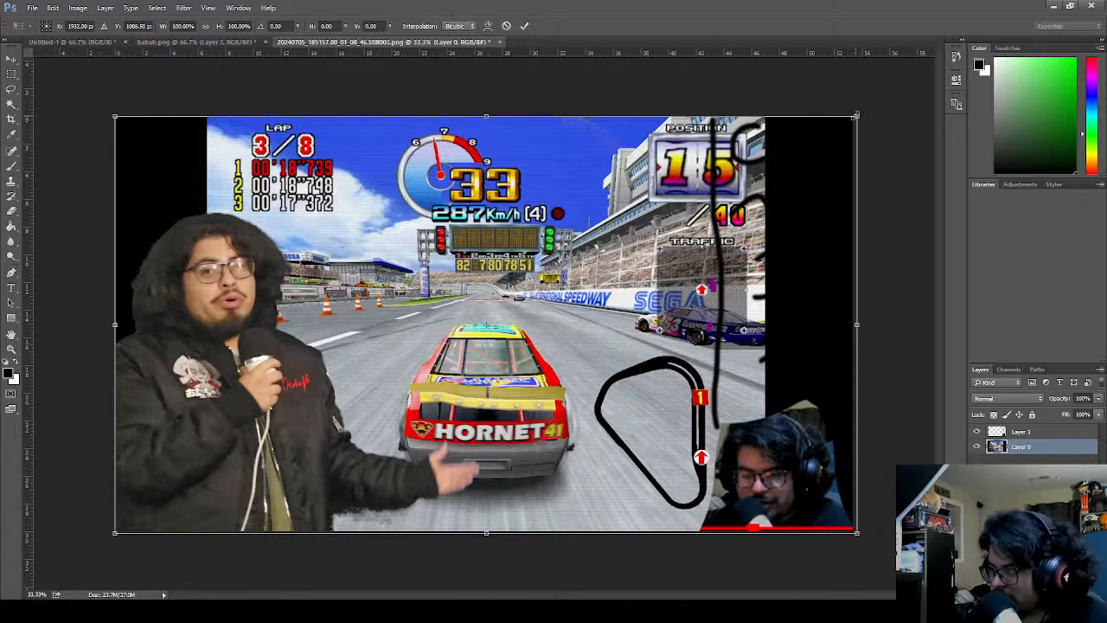
{"action": "left_click", "coordinate": [183, 26]}
{"action": "type", "text": "95"}
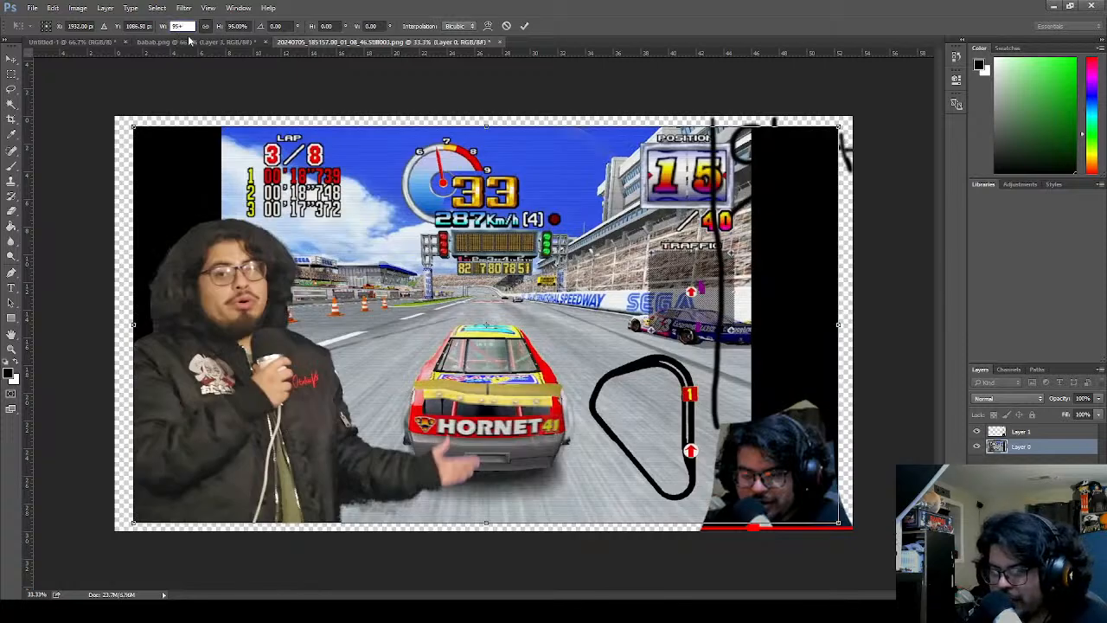
{"action": "key", "text": "Return"}
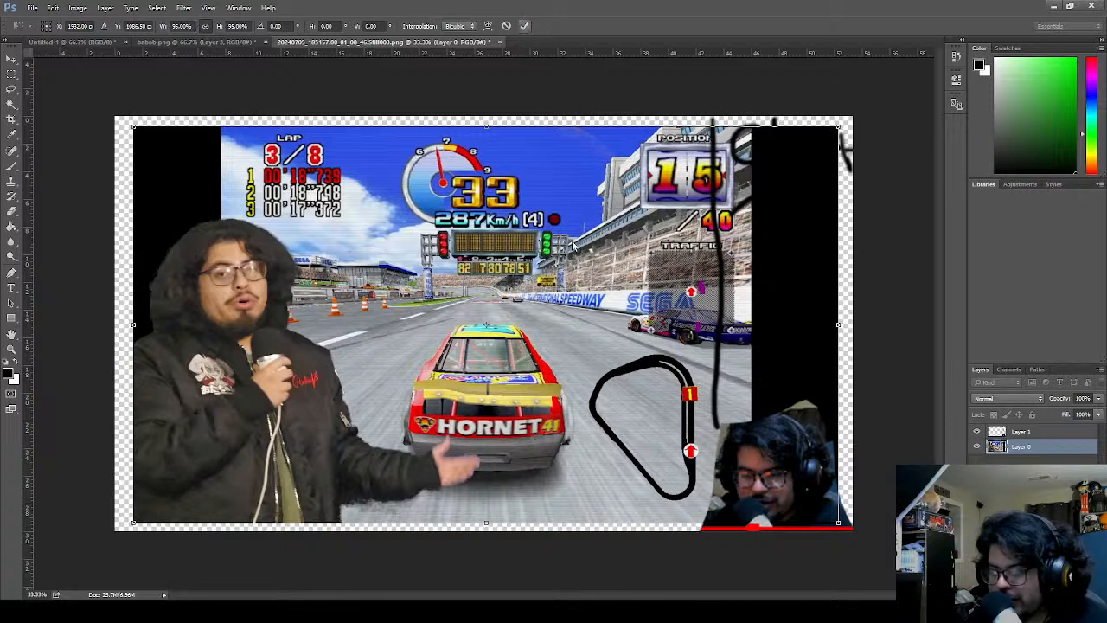
{"action": "left_click", "coordinate": [183, 26]}
{"action": "type", "text": "9"}
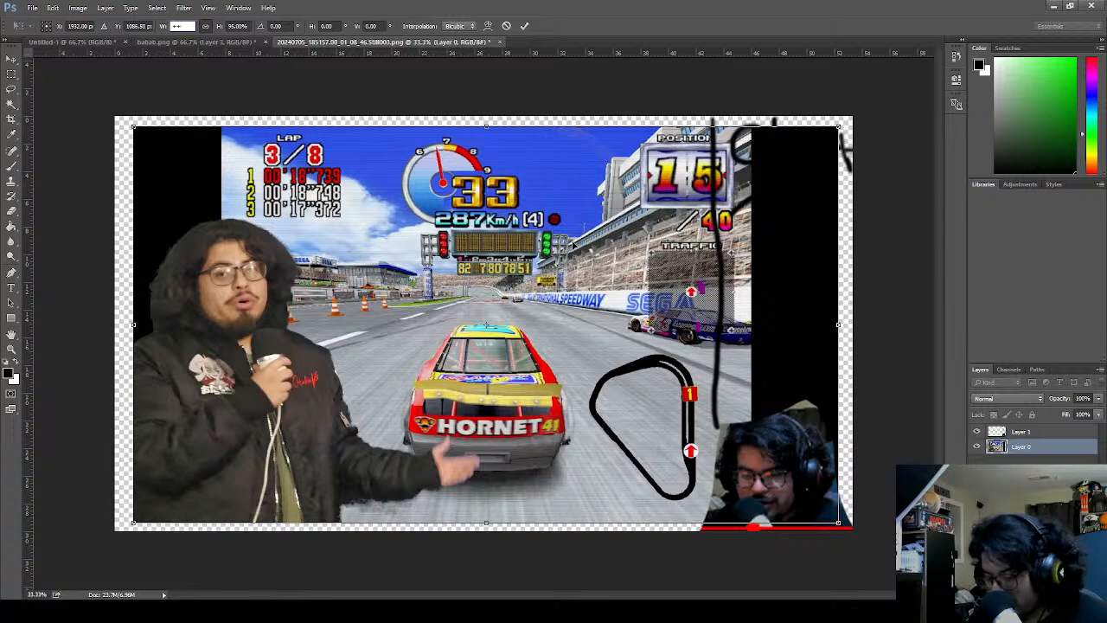
{"action": "type", "text": "5"}
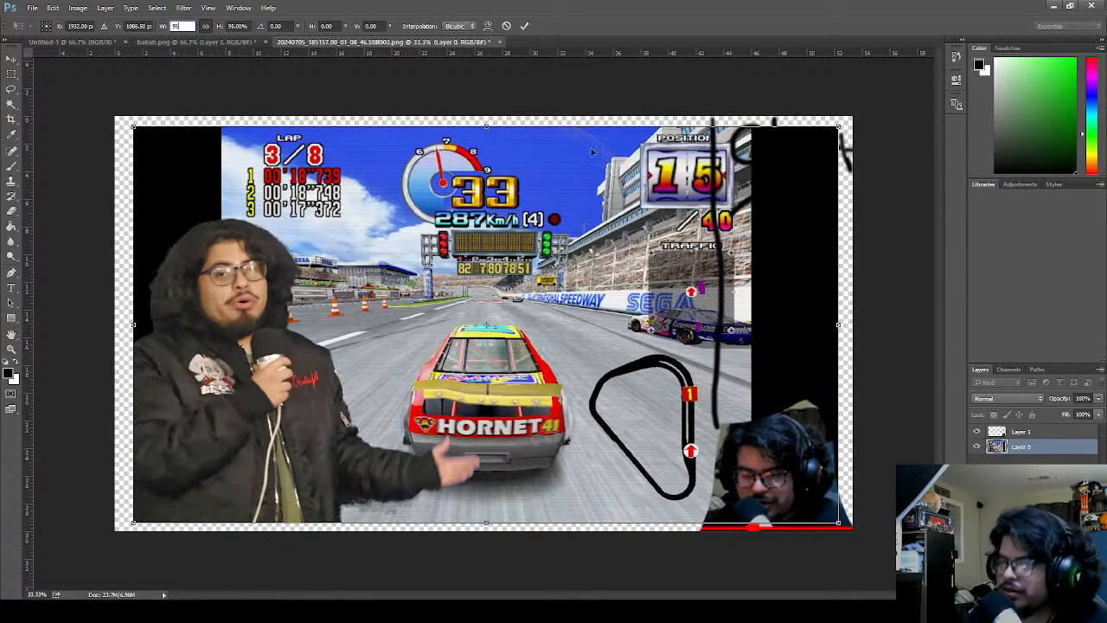
{"action": "type", "text": "b"}
{"action": "left_click", "coordinate": [524, 26]}
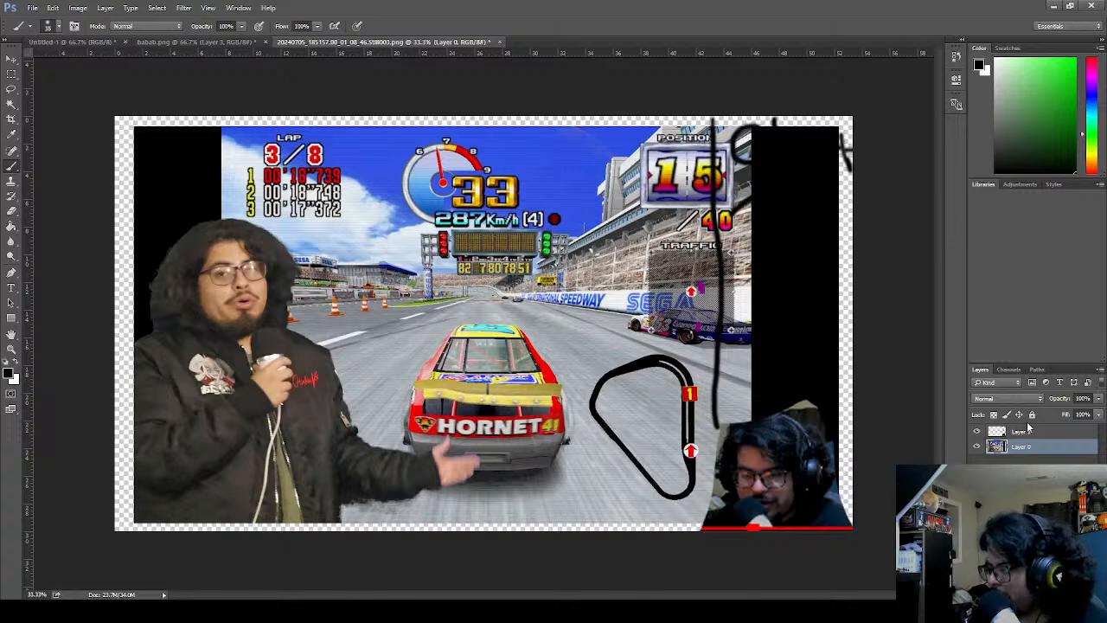
- Undo the last scaling of the racing screenshot on Layer 0
{"action": "left_click", "coordinate": [1041, 459]}
{"action": "key", "text": "ctrl+t"}
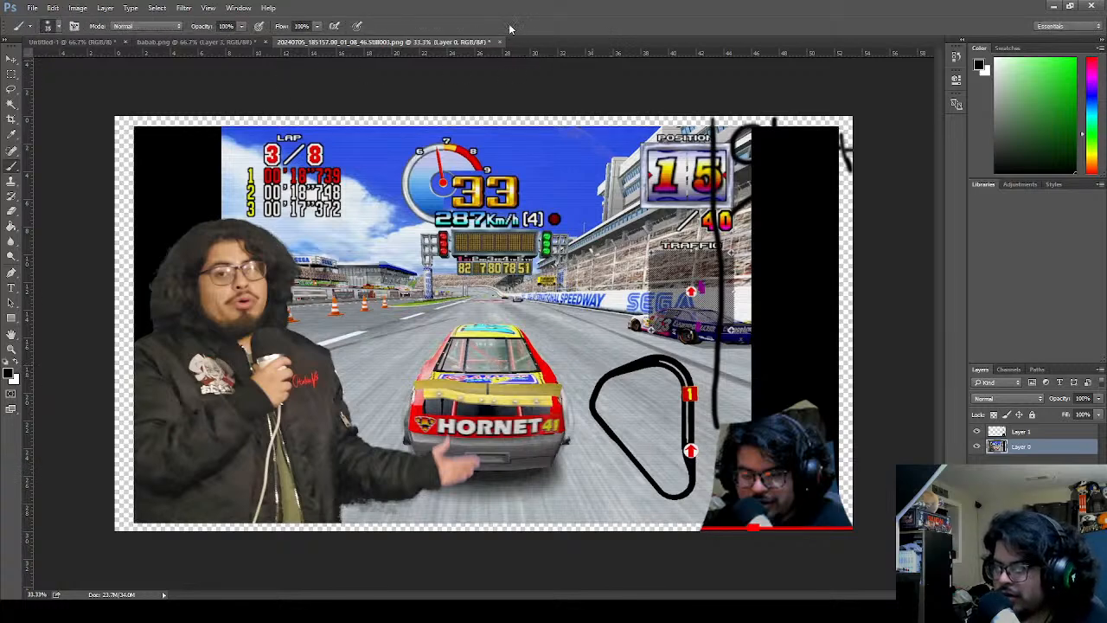
{"action": "left_click", "coordinate": [505, 28]}
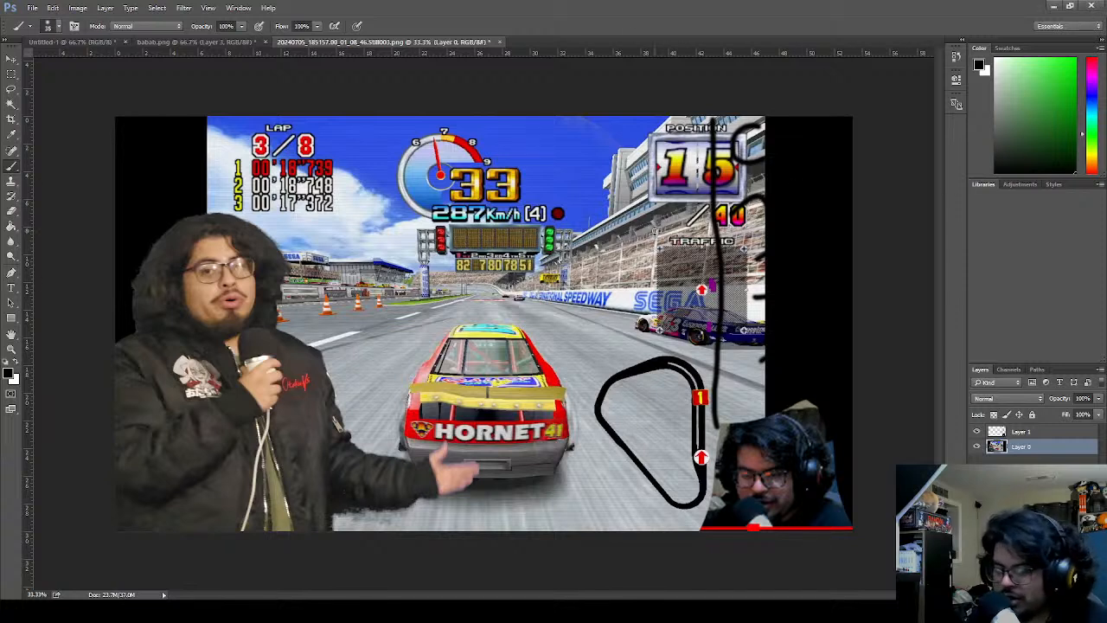
{"action": "key", "text": "ctrl+t"}
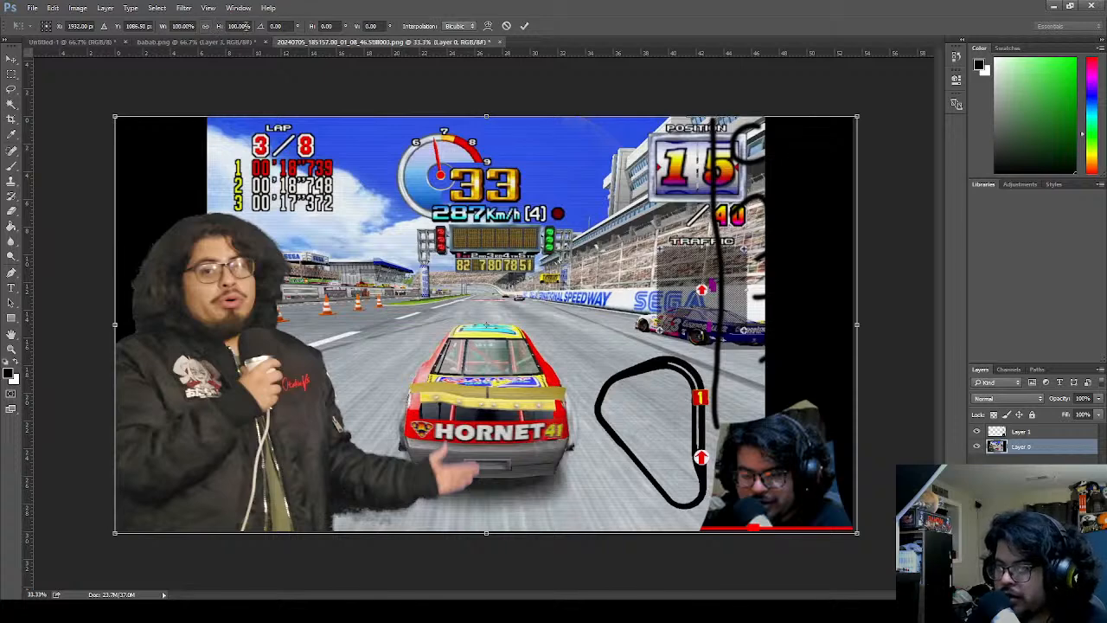
{"action": "left_click", "coordinate": [181, 26]}
{"action": "type", "text": "10"}
{"action": "key", "text": "Return"}
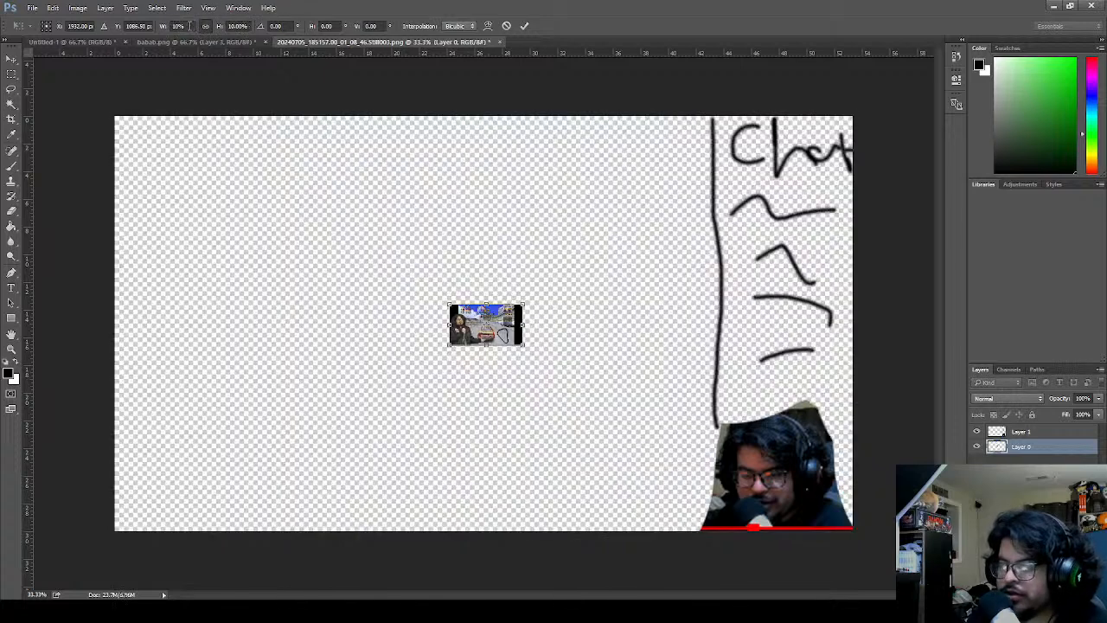
{"action": "left_click", "coordinate": [506, 25]}
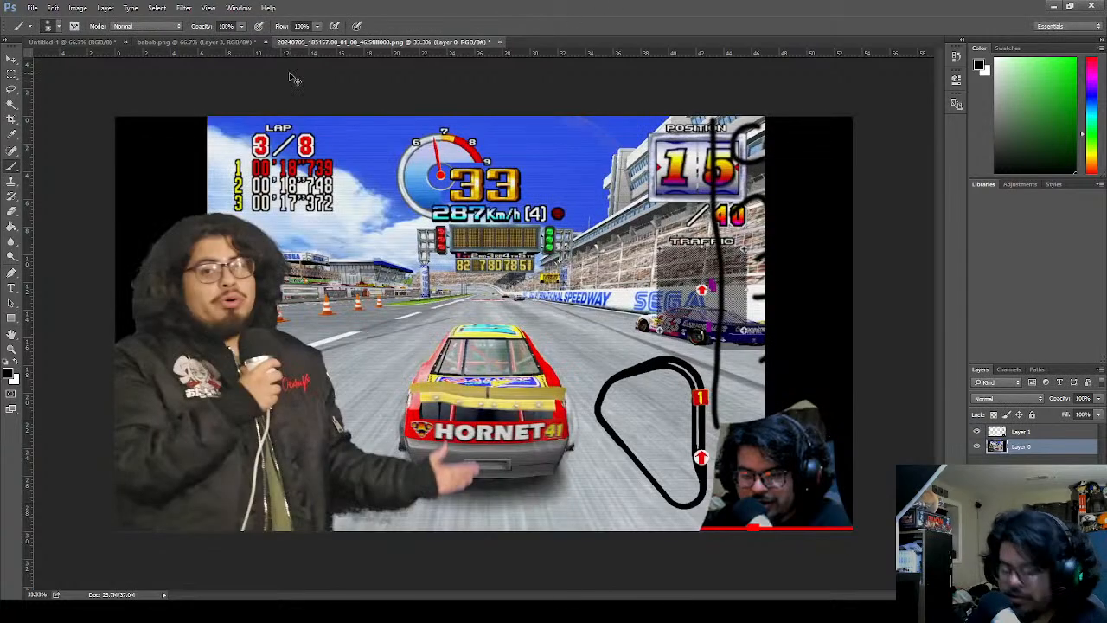
- Scale the racing screenshot on Layer 0 to 90% in width and height and move it up to the canvas's top edge
{"action": "key", "text": "ctrl+t"}
{"action": "left_click", "coordinate": [182, 26]}
{"action": "type", "text": "90"}
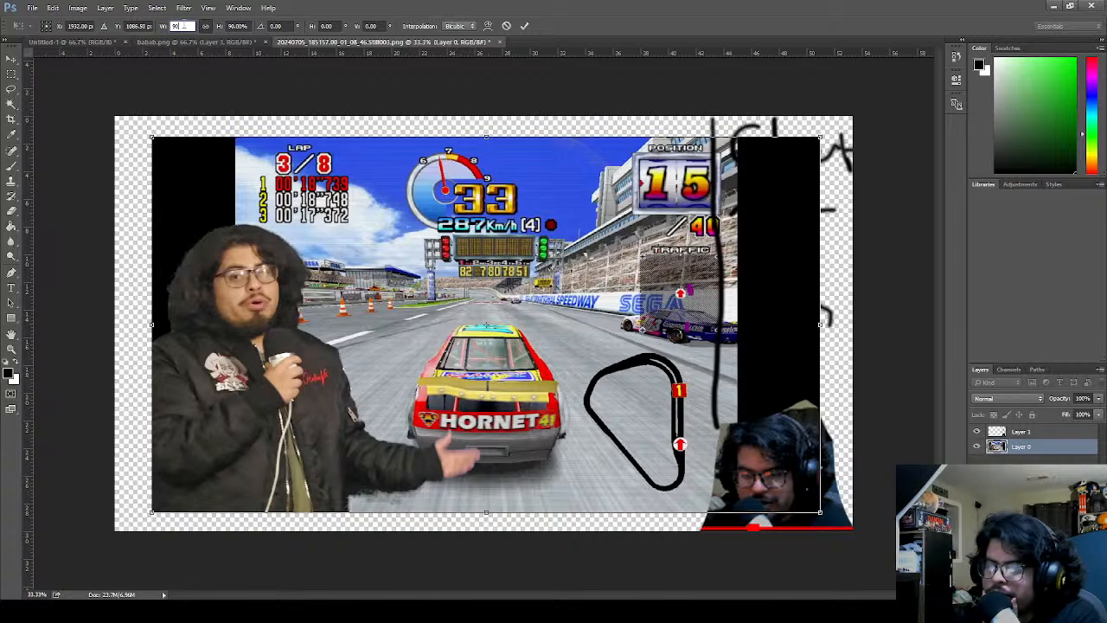
{"action": "left_click", "coordinate": [524, 25]}
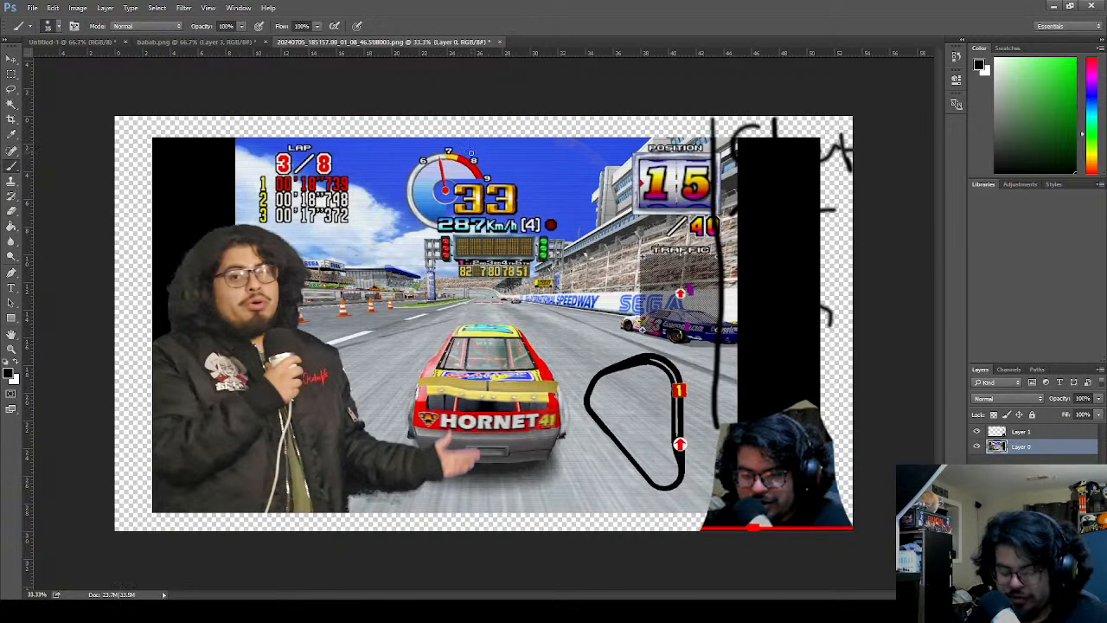
{"action": "key", "text": "v"}
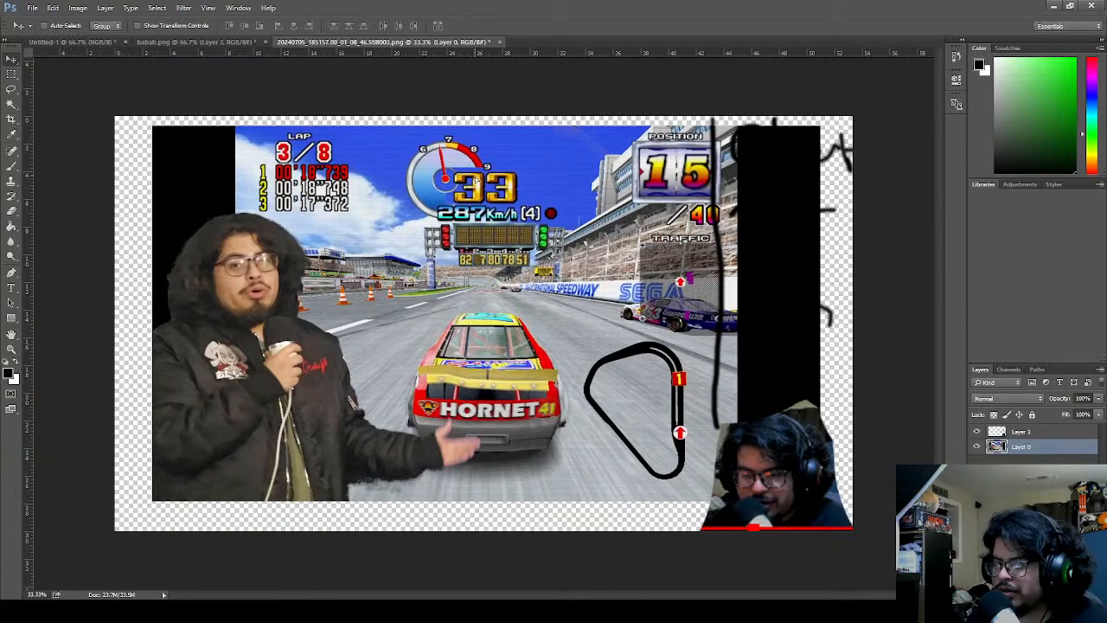
{"action": "left_click_drag", "start_coordinate": [480, 202], "coordinate": [482, 182]}
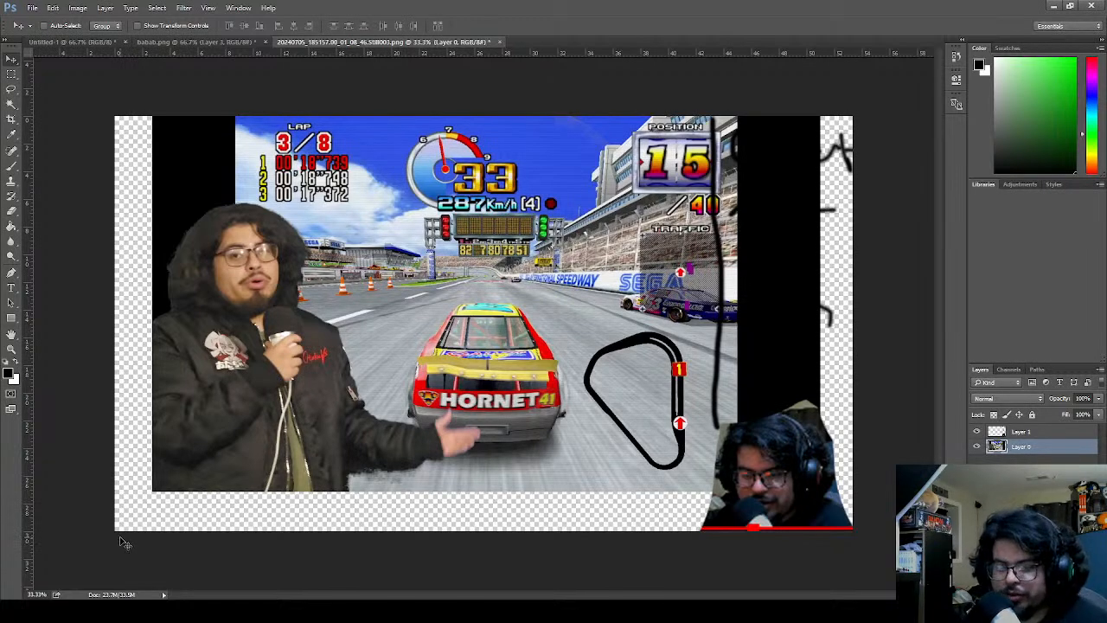
- In babab.png, sketch a black brush outline around the TikTok handle and a line beneath it
{"action": "left_click", "coordinate": [12, 164]}
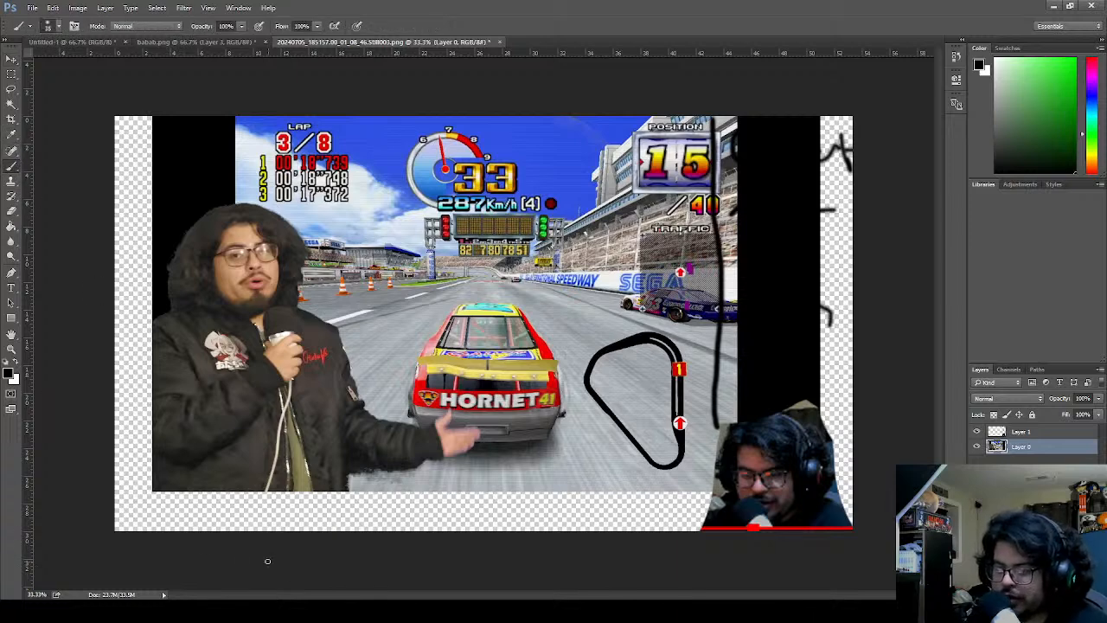
{"action": "left_click", "coordinate": [199, 41]}
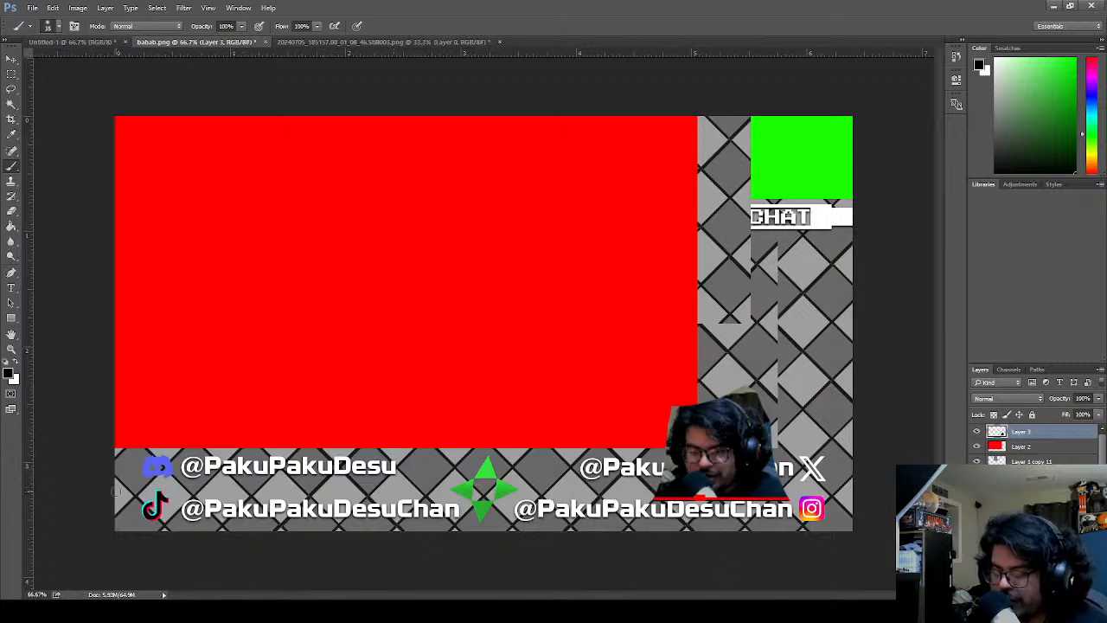
{"action": "mouse_move", "coordinate": [115, 486]}
{"action": "left_mouse_down"}
{"action": "mouse_move", "coordinate": [451, 484]}
{"action": "mouse_move", "coordinate": [463, 488]}
{"action": "mouse_move", "coordinate": [460, 531]}
{"action": "left_mouse_up"}
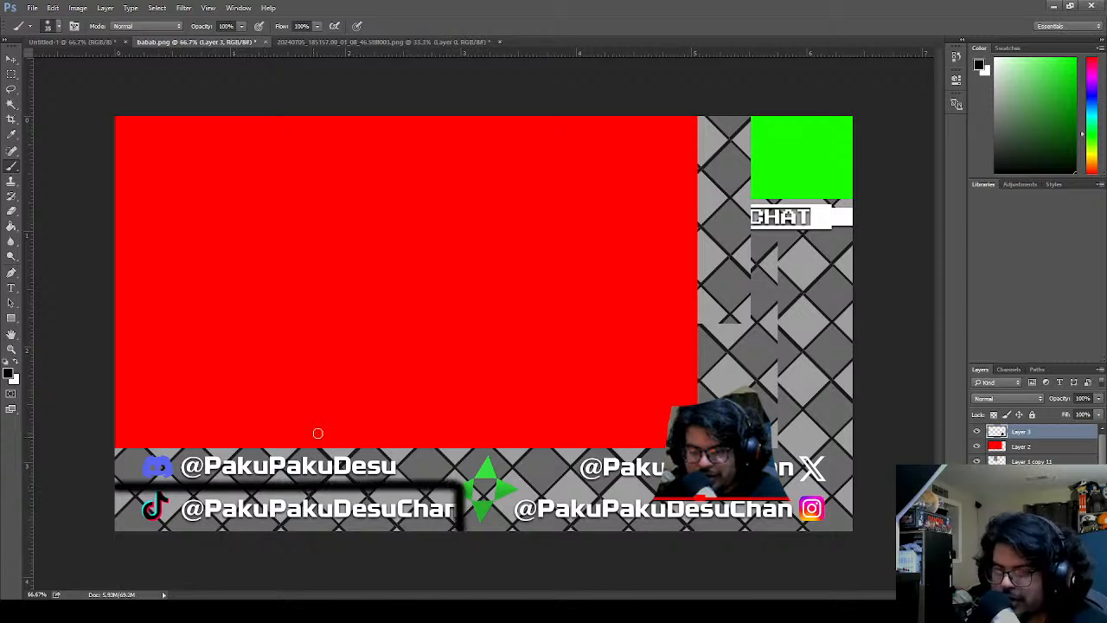
{"action": "left_click", "coordinate": [302, 41]}
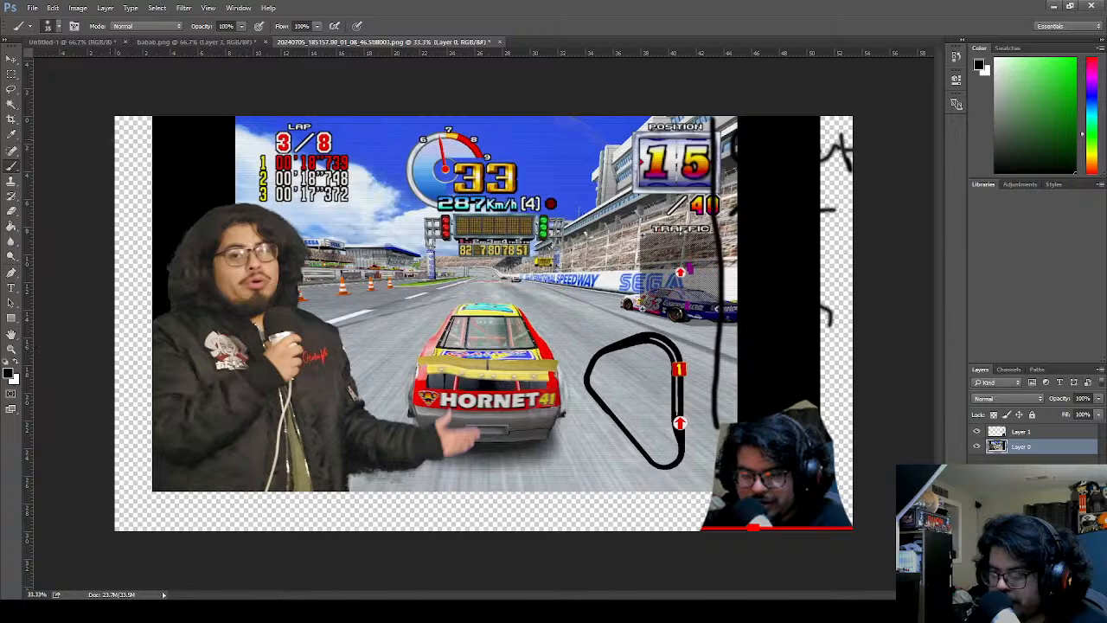
{"action": "left_click", "coordinate": [190, 41]}
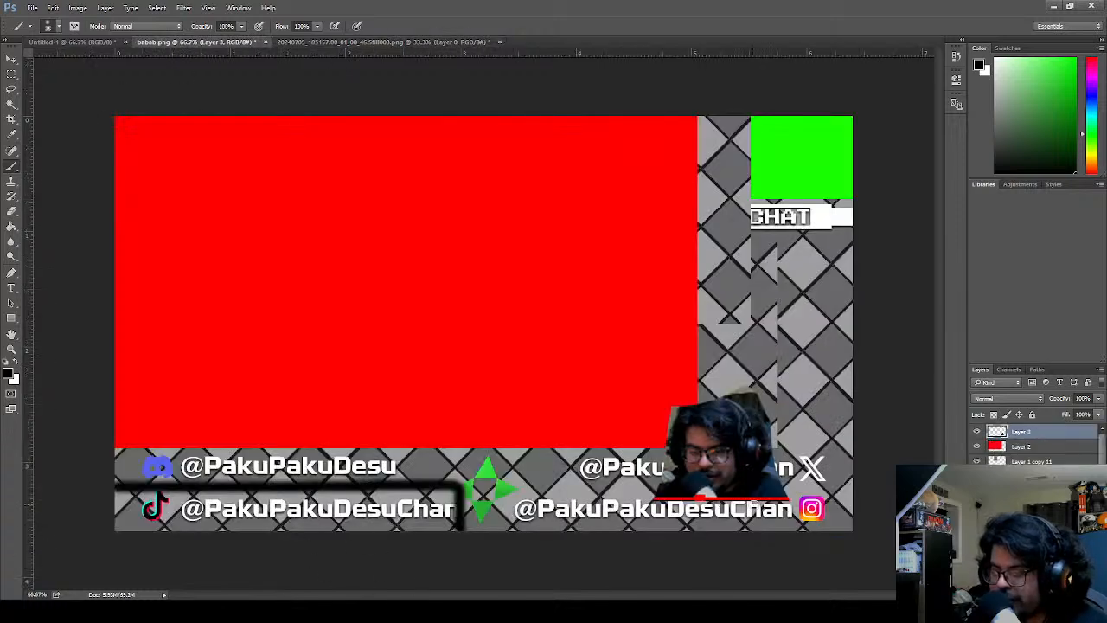
{"action": "left_click_drag", "start_coordinate": [186, 512], "coordinate": [496, 525]}
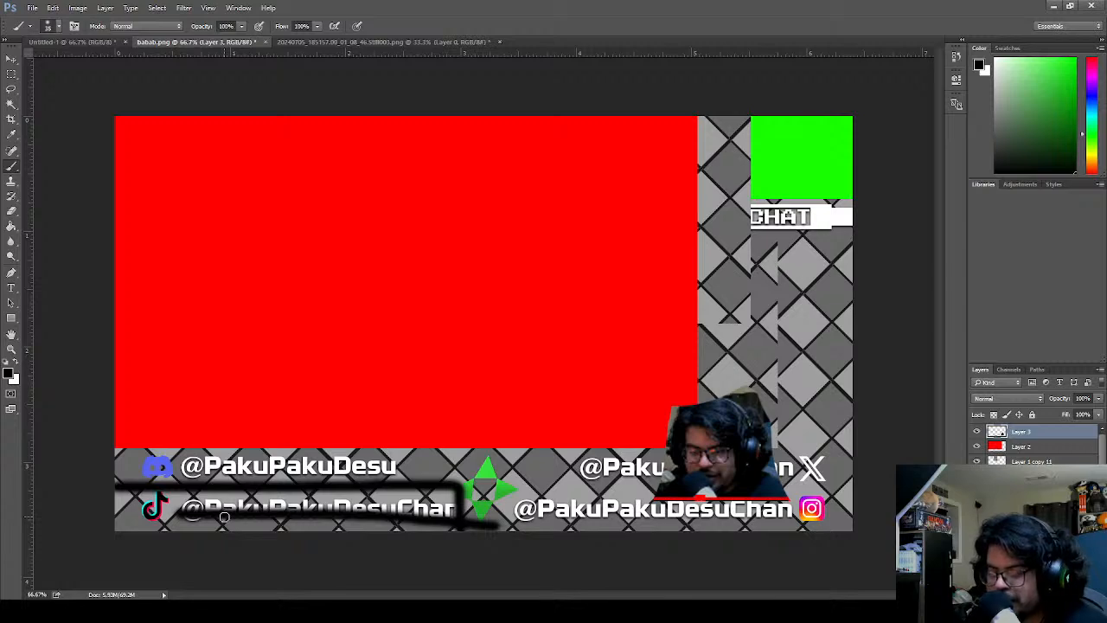
- In the racing mockup, sketch two black boxes along the empty strip below the screenshot, with marks in the first and a star ornament between them
{"action": "left_click", "coordinate": [327, 42]}
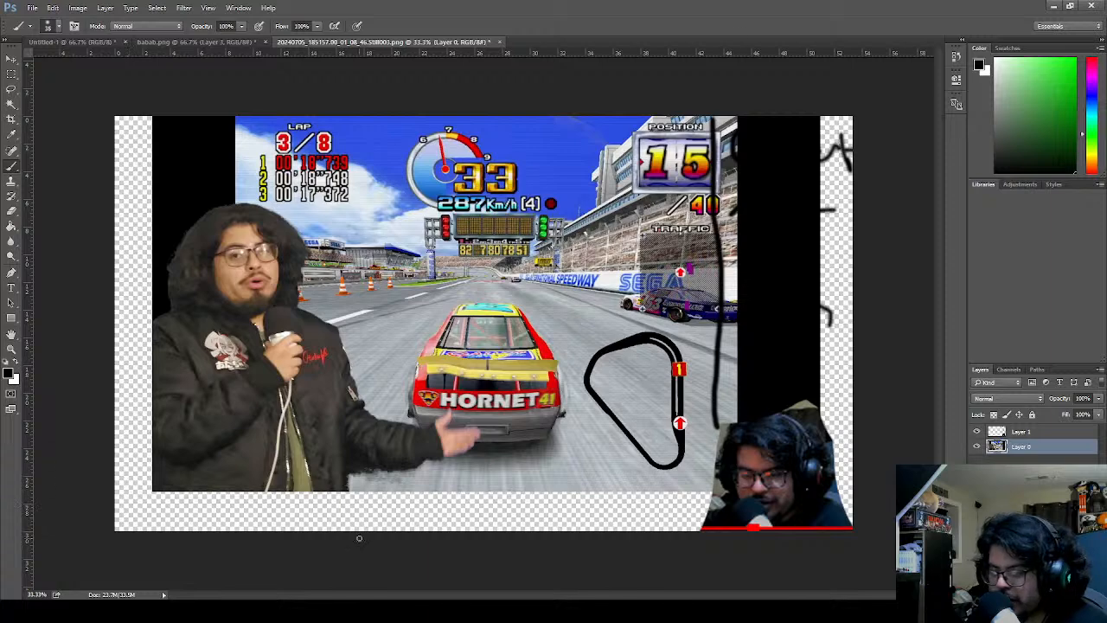
{"action": "mouse_move", "coordinate": [176, 536]}
{"action": "left_mouse_down"}
{"action": "mouse_move", "coordinate": [176, 487]}
{"action": "mouse_move", "coordinate": [394, 503]}
{"action": "mouse_move", "coordinate": [391, 540]}
{"action": "left_mouse_up"}
{"action": "mouse_move", "coordinate": [199, 508]}
{"action": "left_mouse_down"}
{"action": "mouse_move", "coordinate": [197, 520]}
{"action": "mouse_move", "coordinate": [204, 506]}
{"action": "left_mouse_up"}
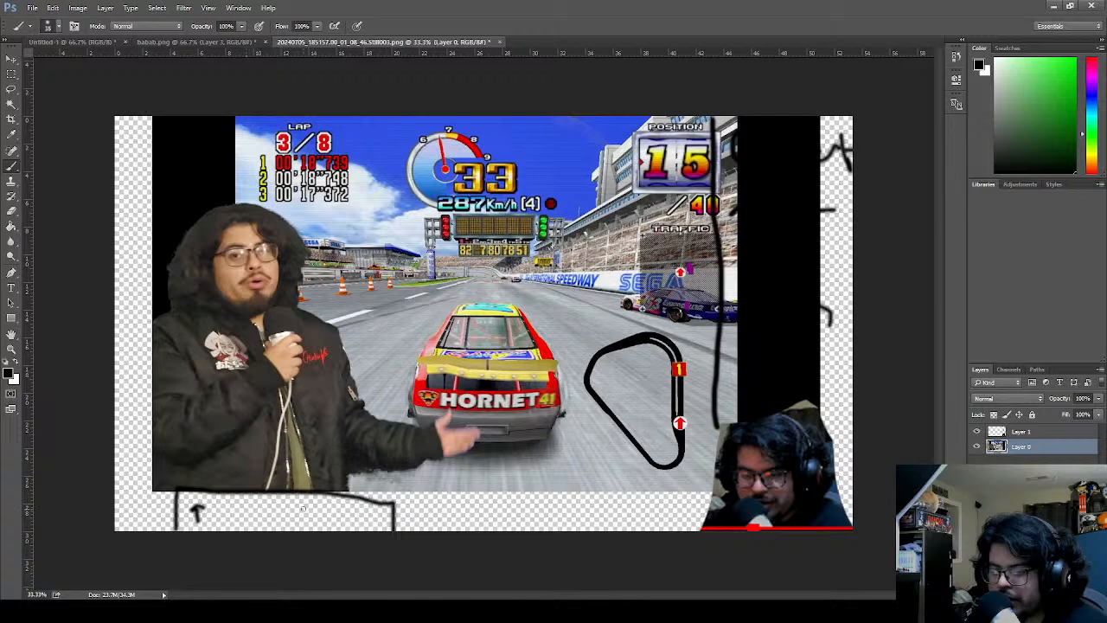
{"action": "mouse_move", "coordinate": [327, 507]}
{"action": "left_mouse_down"}
{"action": "mouse_move", "coordinate": [326, 526]}
{"action": "mouse_move", "coordinate": [344, 510]}
{"action": "left_mouse_up"}
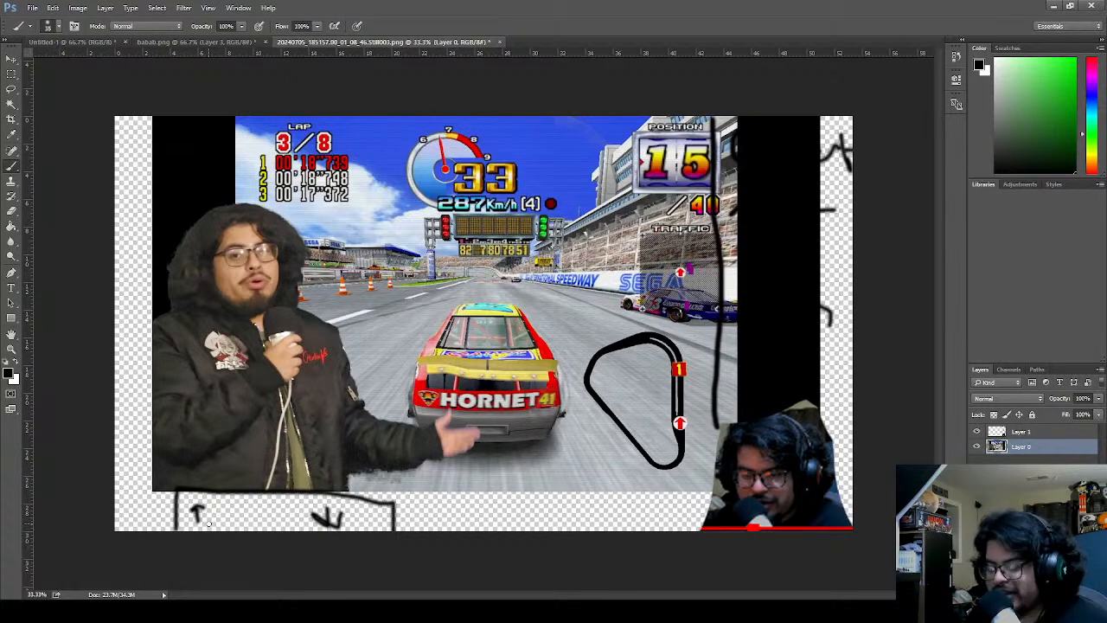
{"action": "mouse_move", "coordinate": [439, 493]}
{"action": "left_mouse_down"}
{"action": "mouse_move", "coordinate": [441, 517]}
{"action": "mouse_move", "coordinate": [448, 494]}
{"action": "mouse_move", "coordinate": [412, 524]}
{"action": "mouse_move", "coordinate": [410, 511]}
{"action": "mouse_move", "coordinate": [418, 528]}
{"action": "left_mouse_up"}
{"action": "mouse_move", "coordinate": [450, 515]}
{"action": "left_mouse_down"}
{"action": "mouse_move", "coordinate": [460, 517]}
{"action": "mouse_move", "coordinate": [446, 529]}
{"action": "mouse_move", "coordinate": [411, 529]}
{"action": "left_mouse_up"}
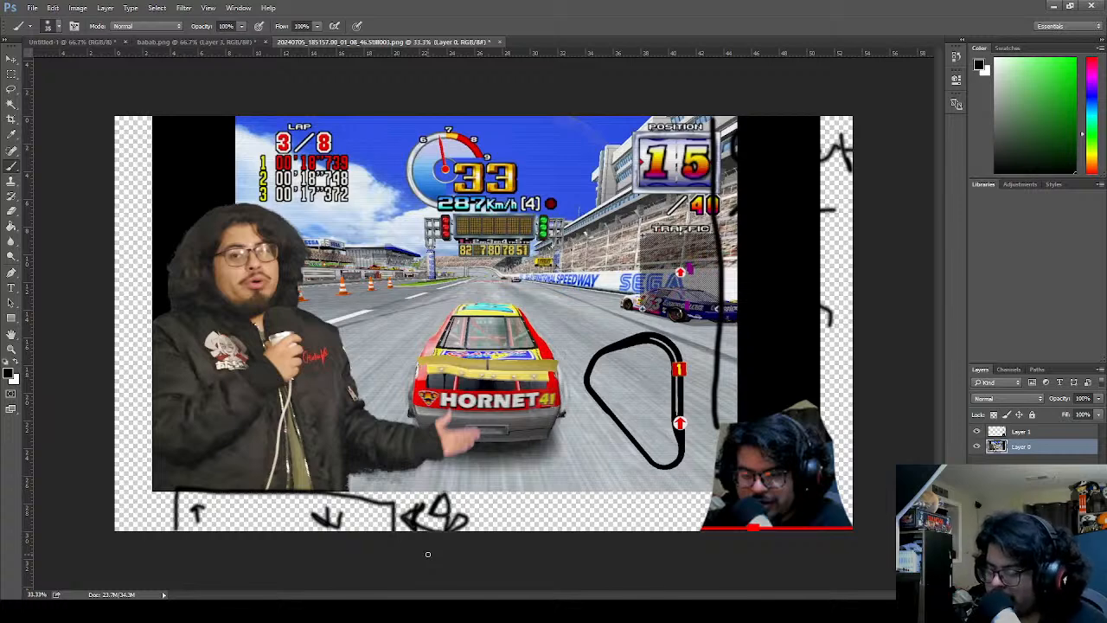
{"action": "mouse_move", "coordinate": [504, 499]}
{"action": "left_mouse_down"}
{"action": "mouse_move", "coordinate": [498, 540]}
{"action": "mouse_move", "coordinate": [503, 499]}
{"action": "mouse_move", "coordinate": [601, 481]}
{"action": "mouse_move", "coordinate": [677, 500]}
{"action": "mouse_move", "coordinate": [673, 530]}
{"action": "left_mouse_up"}
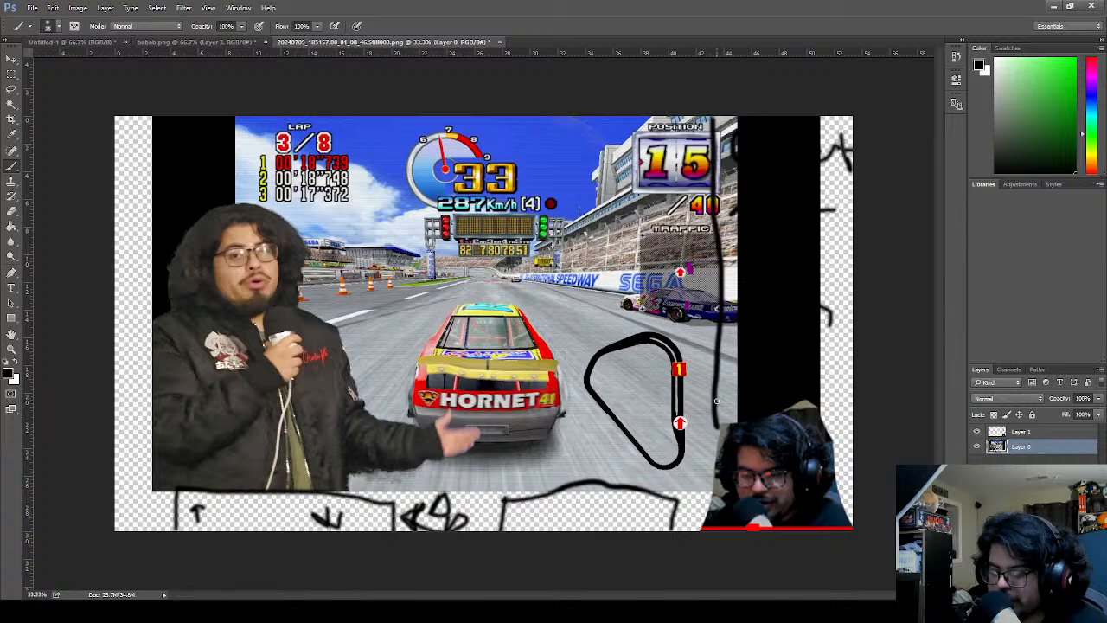
- Compare the babab.png overlay layout with the racing mockup and make Layer 1 active in the mockup
{"action": "key", "text": "ctrl+shift+Tab"}
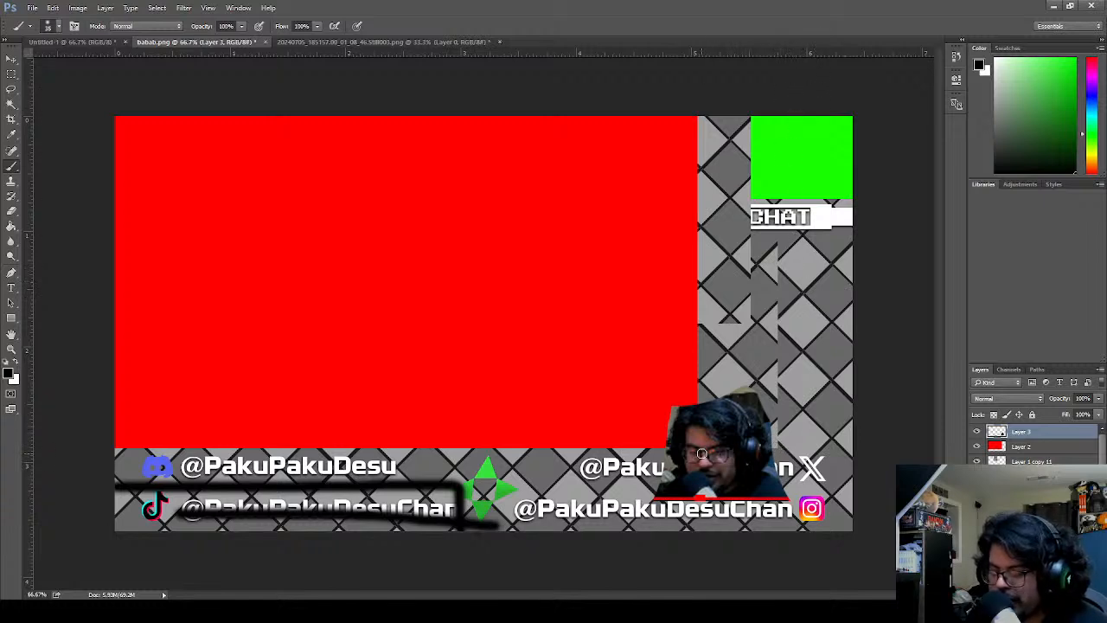
{"action": "left_click", "coordinate": [443, 41]}
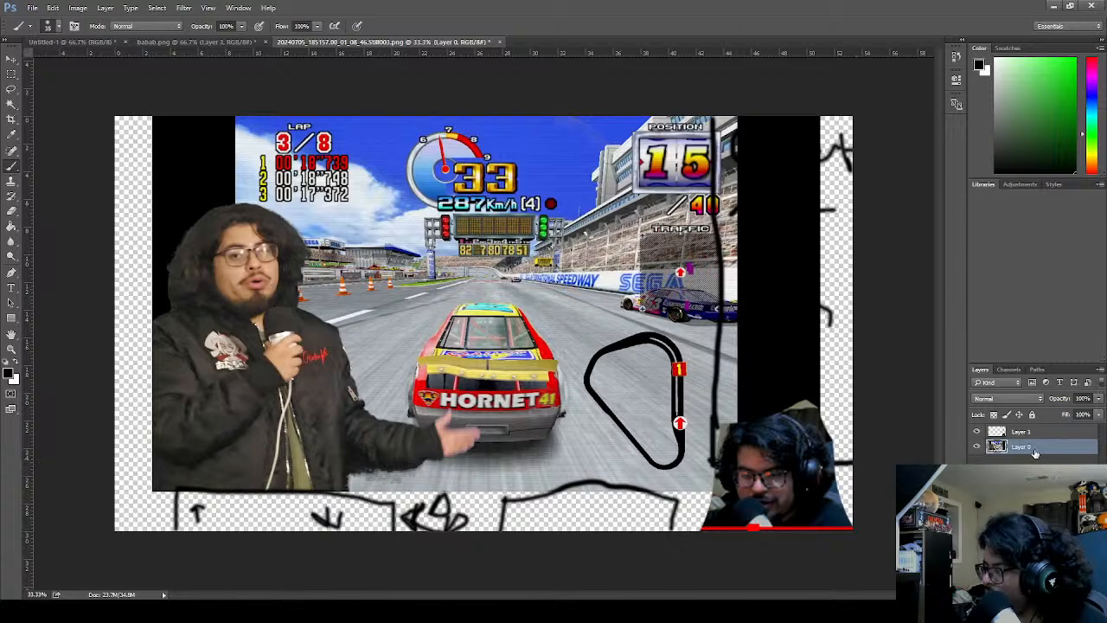
{"action": "mouse_move", "coordinate": [1027, 433]}
{"action": "left_mouse_down"}
{"action": "mouse_move", "coordinate": [1023, 451]}
{"action": "mouse_move", "coordinate": [1022, 429]}
{"action": "left_mouse_up"}
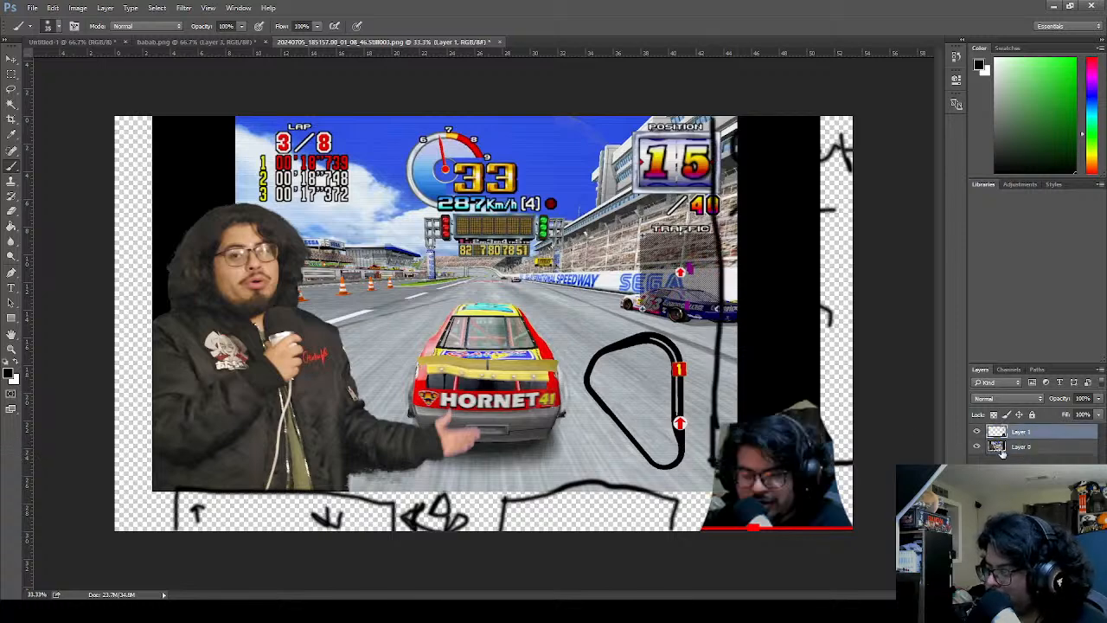
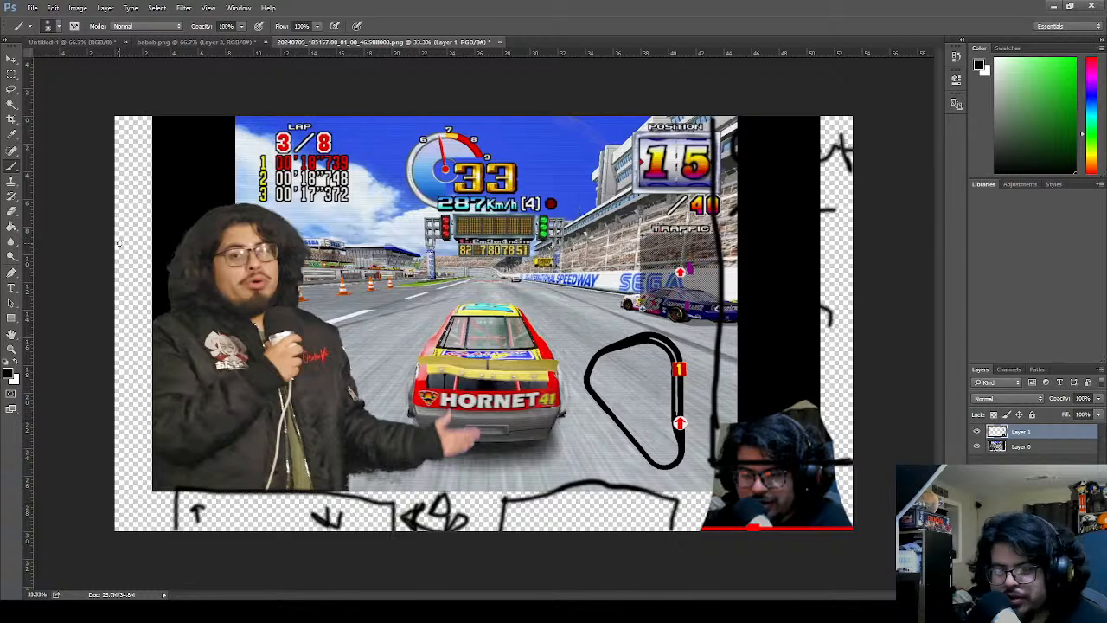
{"action": "left_click", "coordinate": [194, 42]}
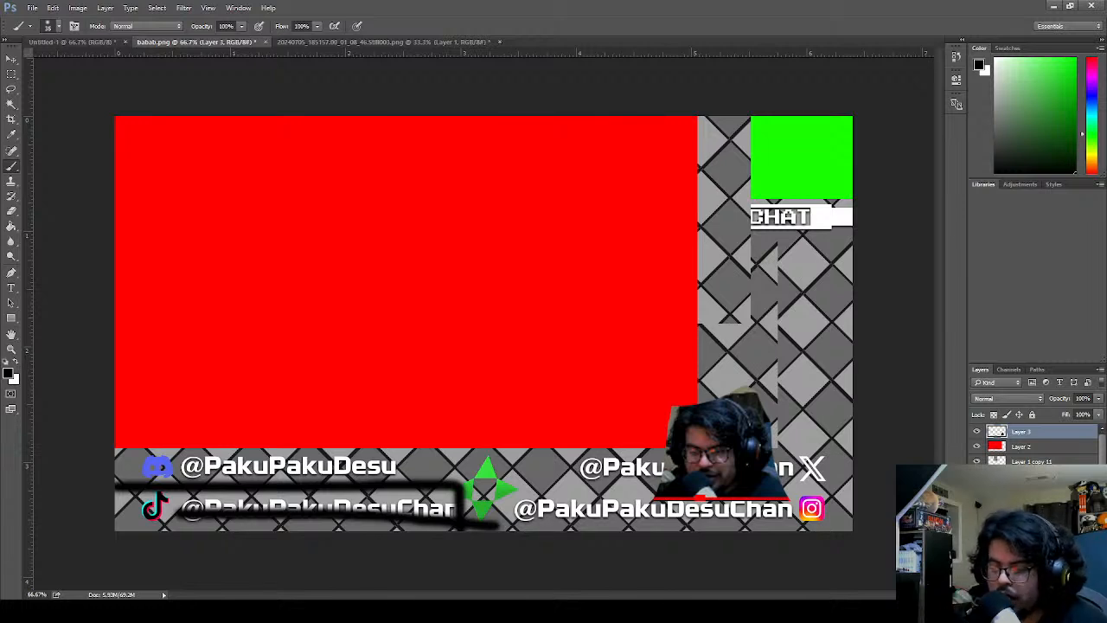
{"action": "left_click", "coordinate": [362, 42]}
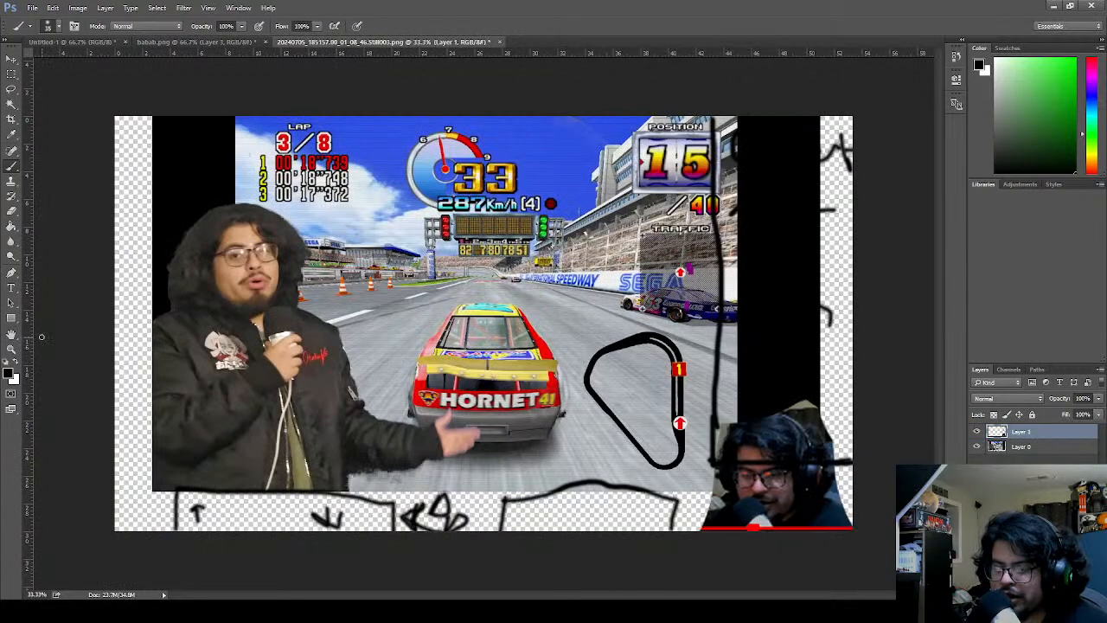
- Sample a bright blue from the racing screenshot and scribble it down the canvas's left margin on Layer 1
{"action": "key", "text": "i"}
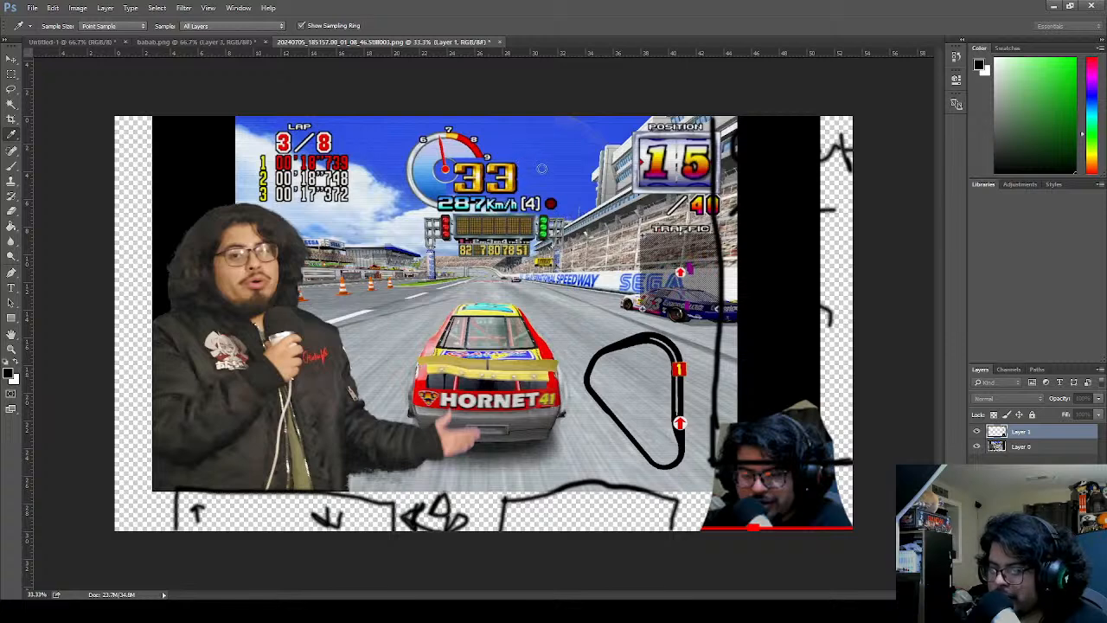
{"action": "left_click", "coordinate": [661, 155]}
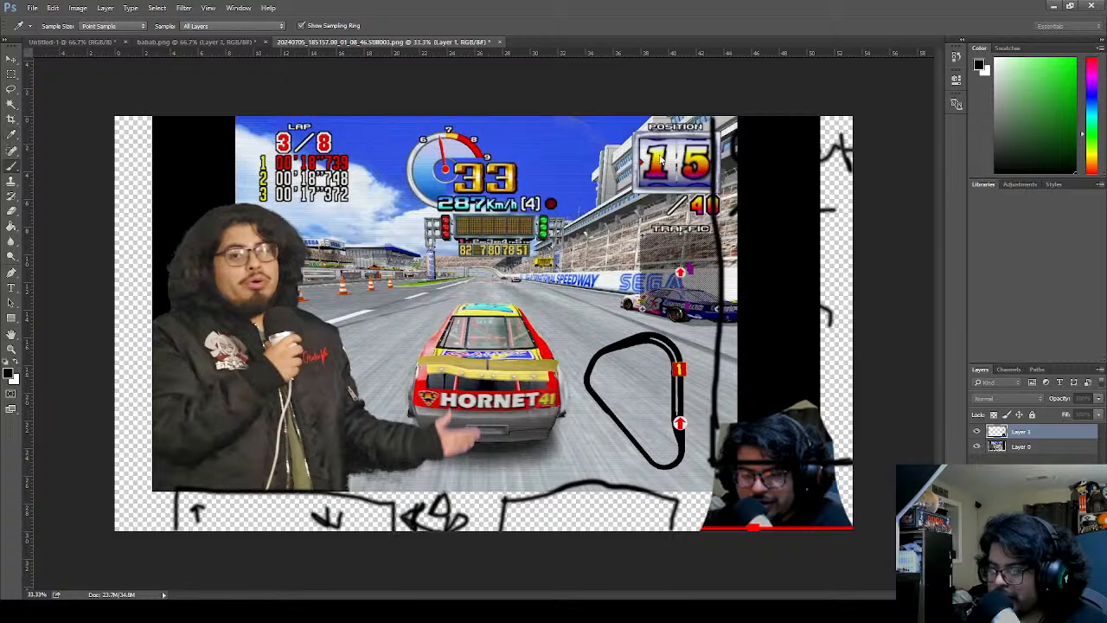
{"action": "mouse_move", "coordinate": [149, 163]}
{"action": "left_mouse_down"}
{"action": "mouse_move", "coordinate": [145, 221]}
{"action": "mouse_move", "coordinate": [138, 199]}
{"action": "mouse_move", "coordinate": [128, 215]}
{"action": "mouse_move", "coordinate": [130, 183]}
{"action": "mouse_move", "coordinate": [123, 387]}
{"action": "mouse_move", "coordinate": [134, 297]}
{"action": "left_mouse_up"}
- Sample a dark navy from the position counter and brush it over the blue scribble and in a horizontal line across the chat column
{"action": "left_click", "coordinate": [9, 373]}
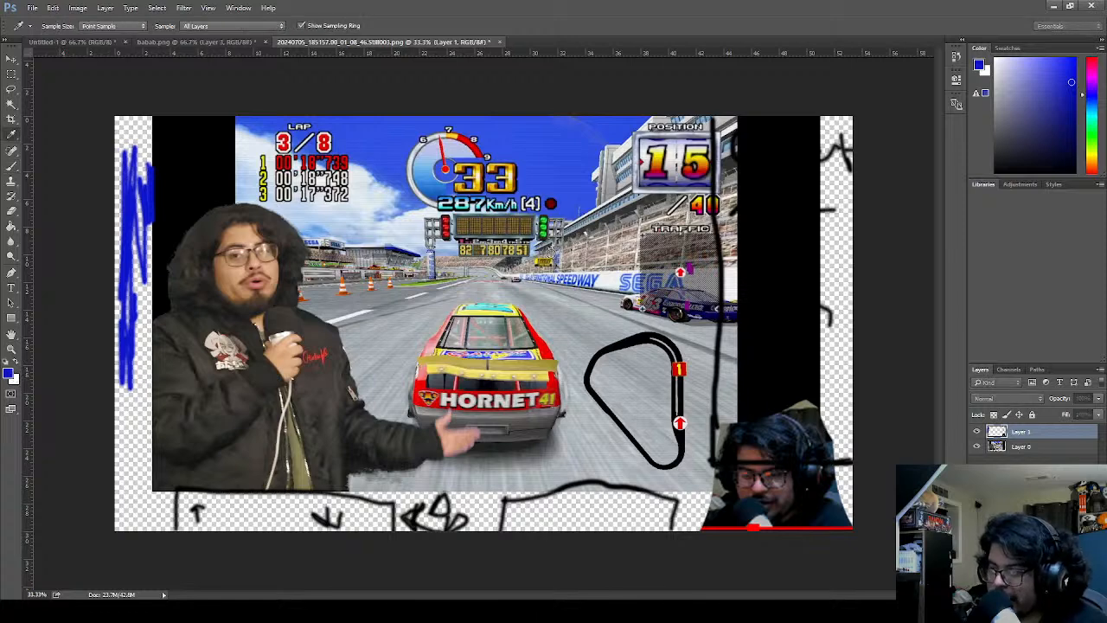
{"action": "left_click", "coordinate": [670, 155]}
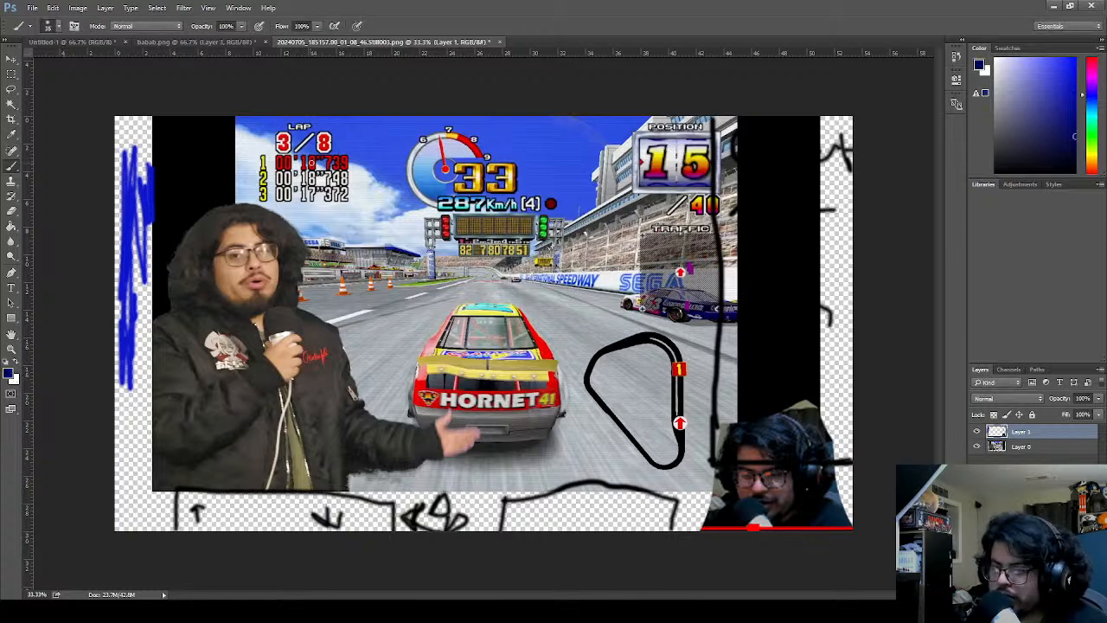
{"action": "mouse_move", "coordinate": [130, 223]}
{"action": "left_mouse_down"}
{"action": "mouse_move", "coordinate": [144, 186]}
{"action": "mouse_move", "coordinate": [155, 259]}
{"action": "mouse_move", "coordinate": [143, 173]}
{"action": "mouse_move", "coordinate": [129, 195]}
{"action": "mouse_move", "coordinate": [126, 260]}
{"action": "mouse_move", "coordinate": [125, 199]}
{"action": "mouse_move", "coordinate": [129, 300]}
{"action": "left_mouse_up"}
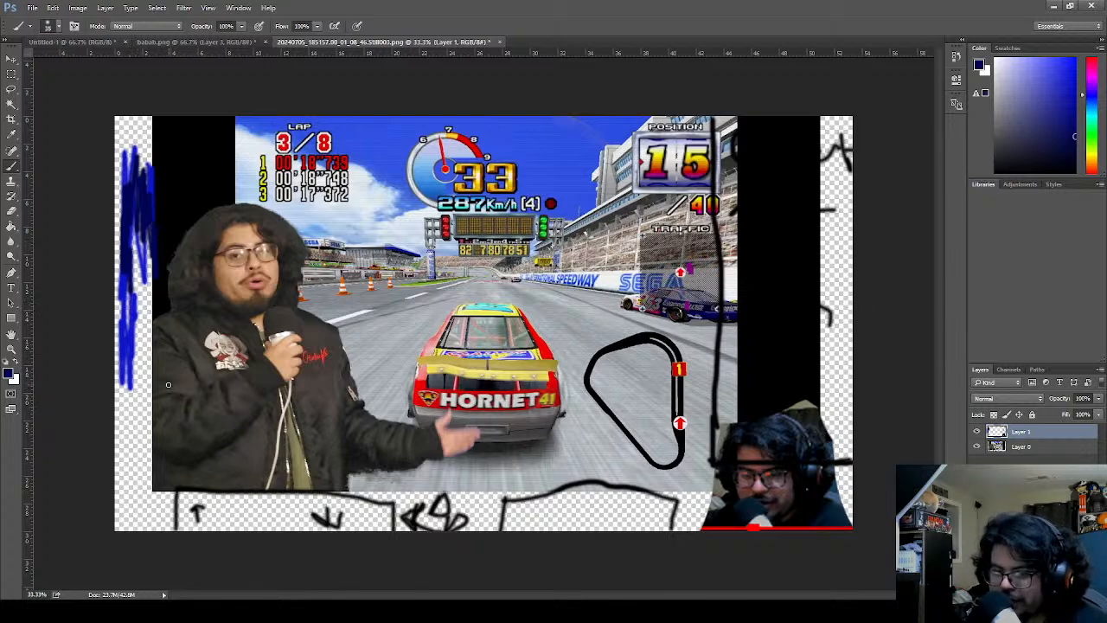
{"action": "left_click_drag", "start_coordinate": [742, 232], "coordinate": [828, 233]}
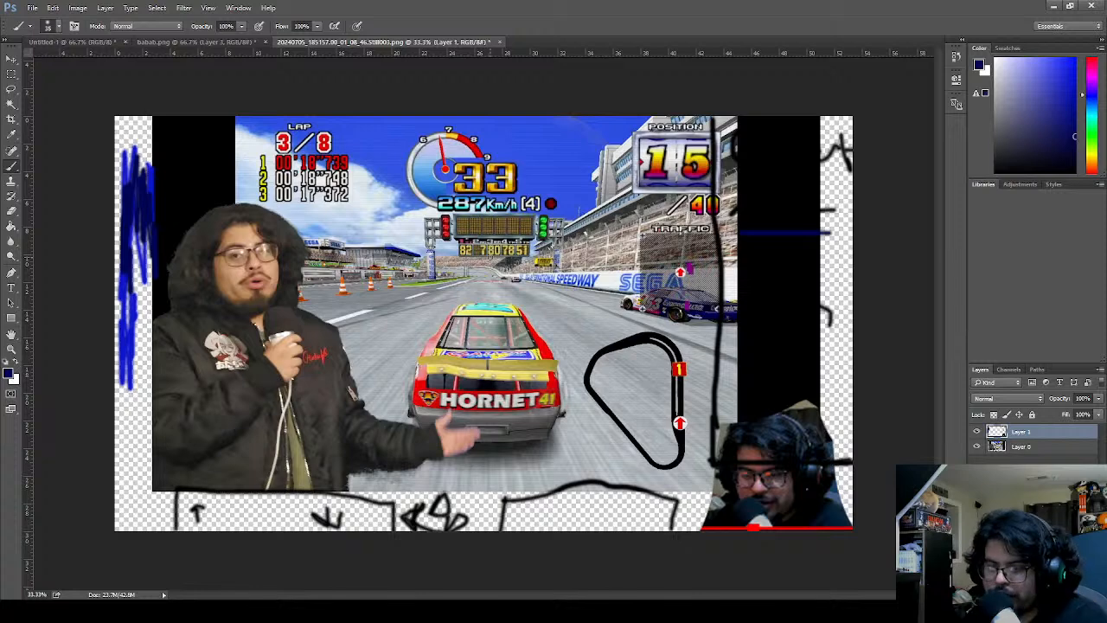
- Fill the open area of Layer 1 with navy using the Paint Bucket and reorder the layers so Layer 0 sits above it
{"action": "key", "text": "g"}
{"action": "key", "text": "shift+g"}
{"action": "left_click", "coordinate": [149, 440]}
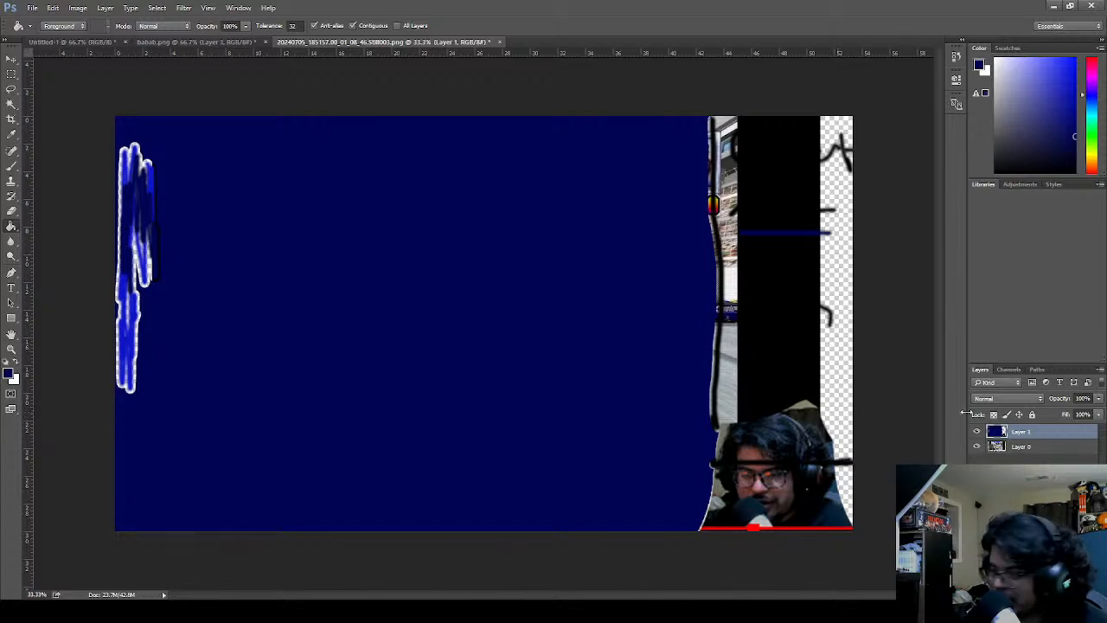
{"action": "left_click_drag", "start_coordinate": [1037, 447], "coordinate": [1037, 430]}
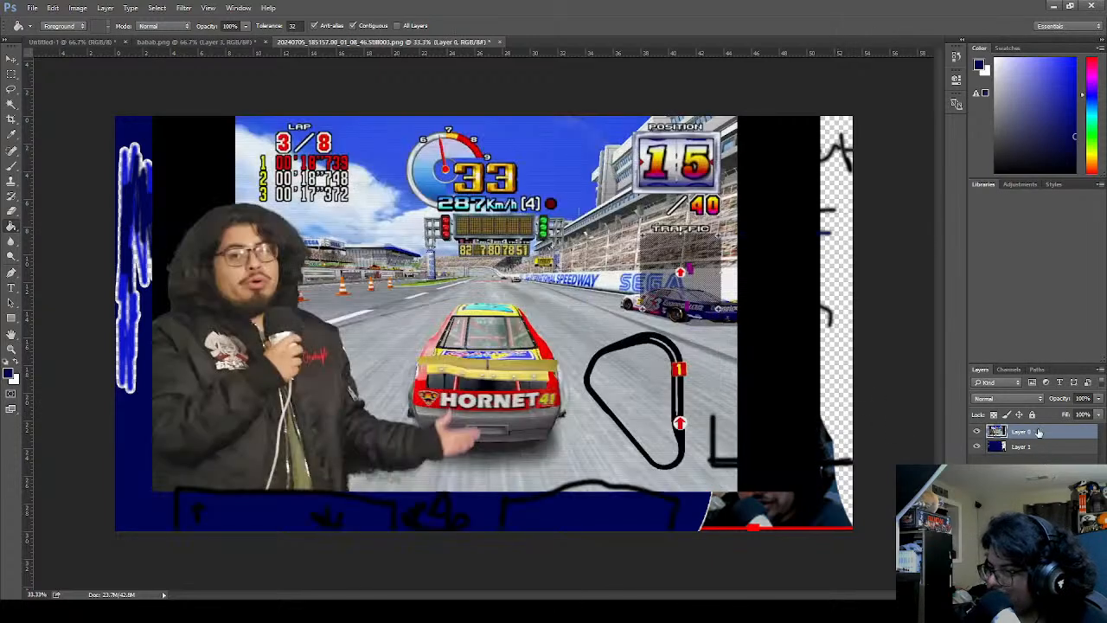
- Fill the transparent areas to the right of the racing screenshot with navy on Layer 0 and undo the last fill
{"action": "left_click", "coordinate": [835, 348]}
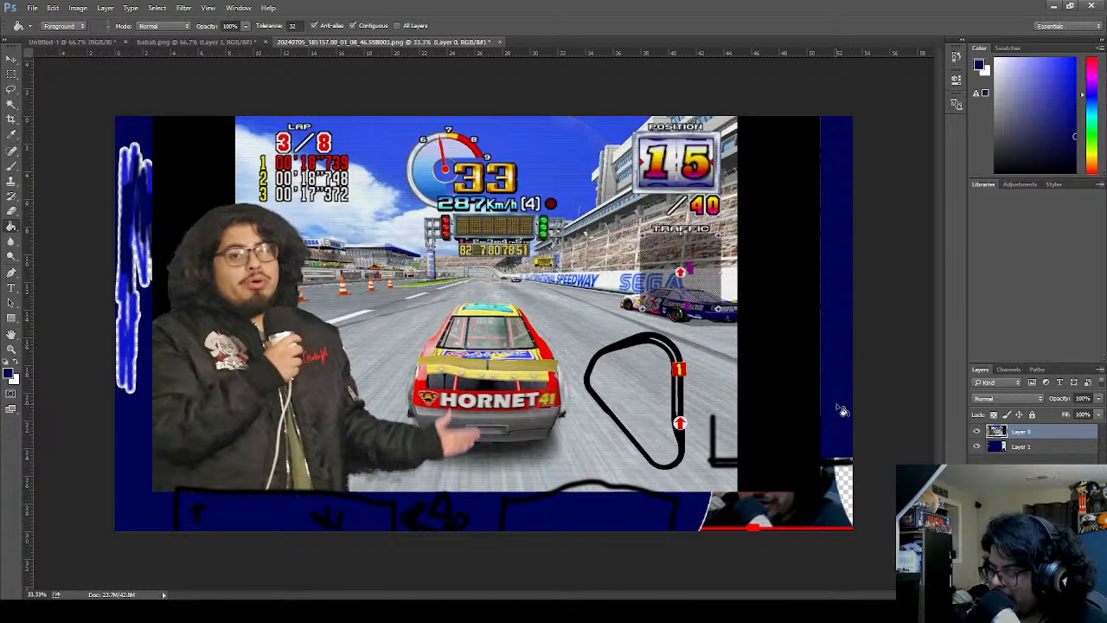
{"action": "left_click", "coordinate": [849, 477]}
{"action": "left_click", "coordinate": [849, 463]}
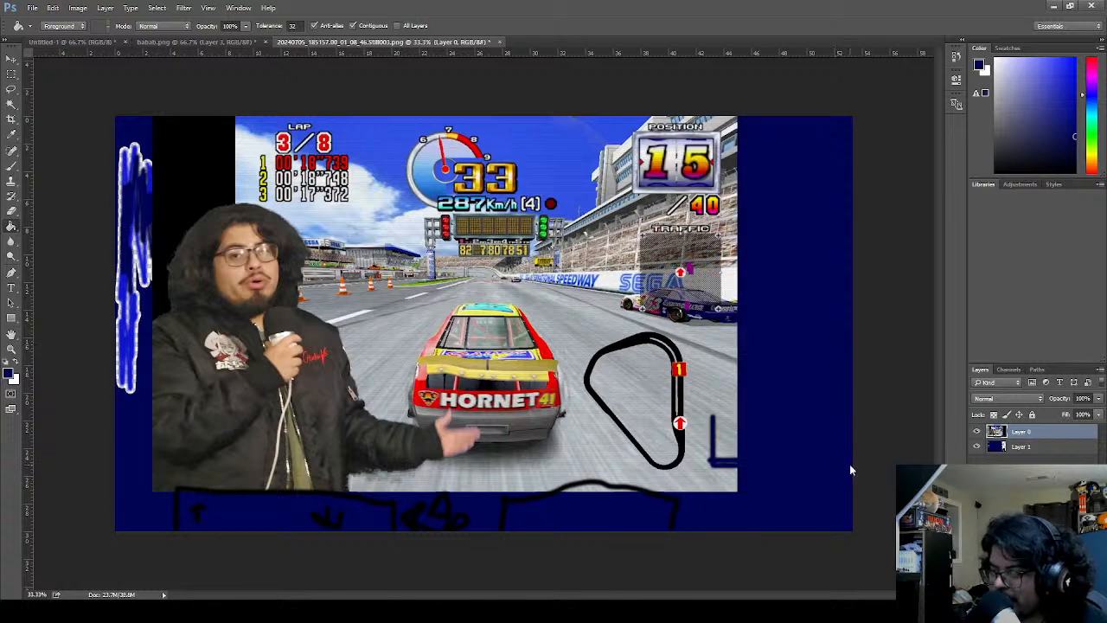
{"action": "key", "text": "ctrl+z"}
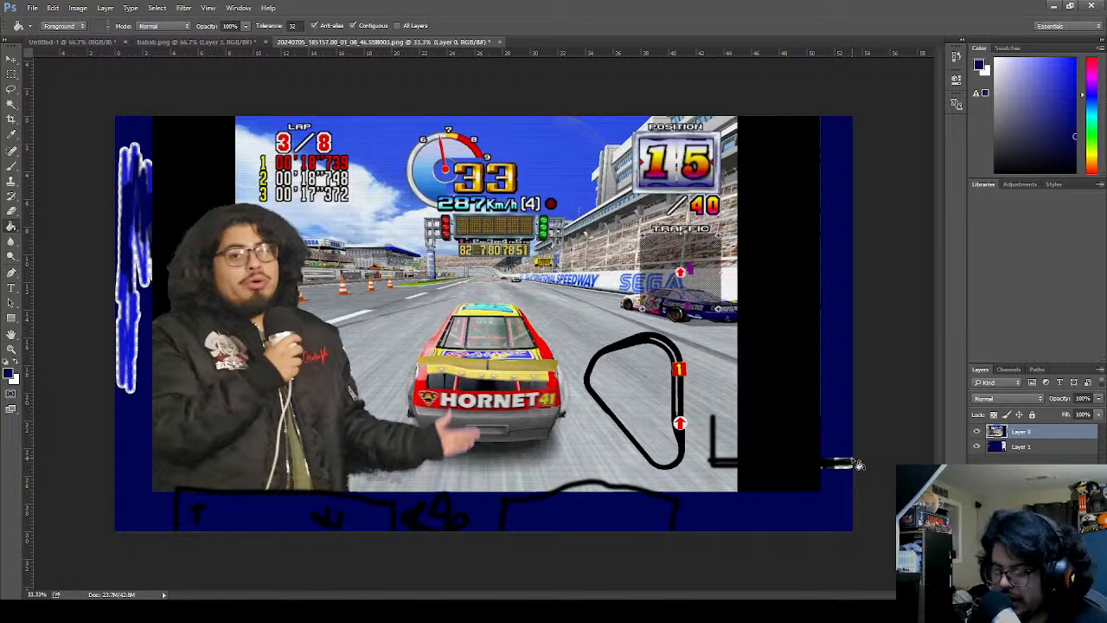
- Undo the navy fills and the layer reordering in the racing mockup, back to the transparent surroundings
{"action": "left_click", "coordinate": [811, 445]}
{"action": "key", "text": "ctrl+z"}
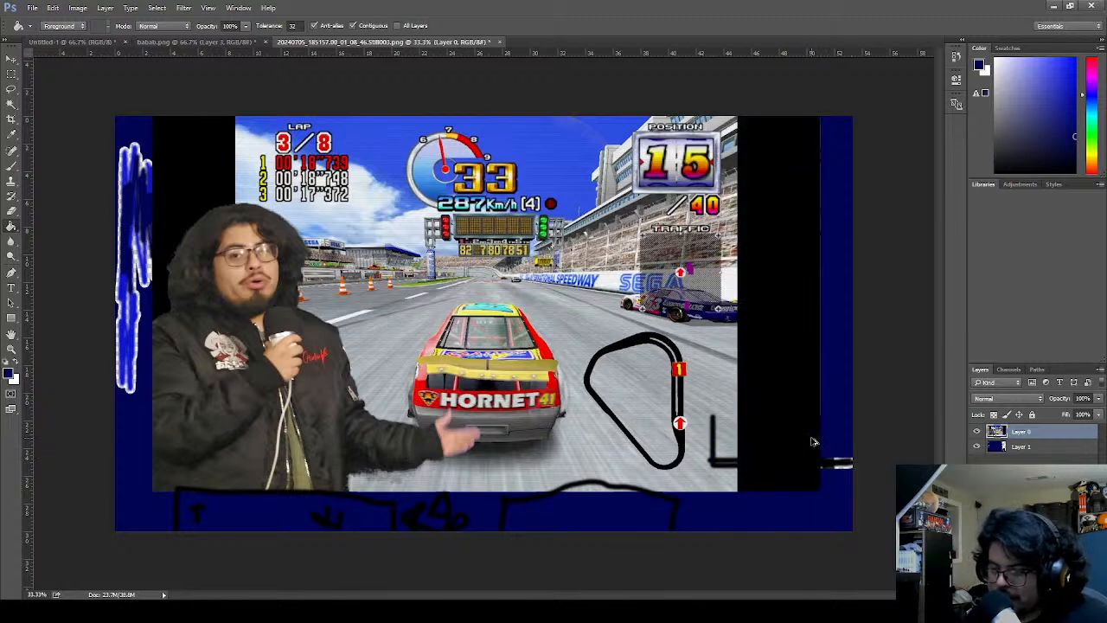
{"action": "key", "text": "ctrl+alt+z"}
{"action": "key", "text": "ctrl+alt+z"}
{"action": "key", "text": "ctrl+alt+z"}
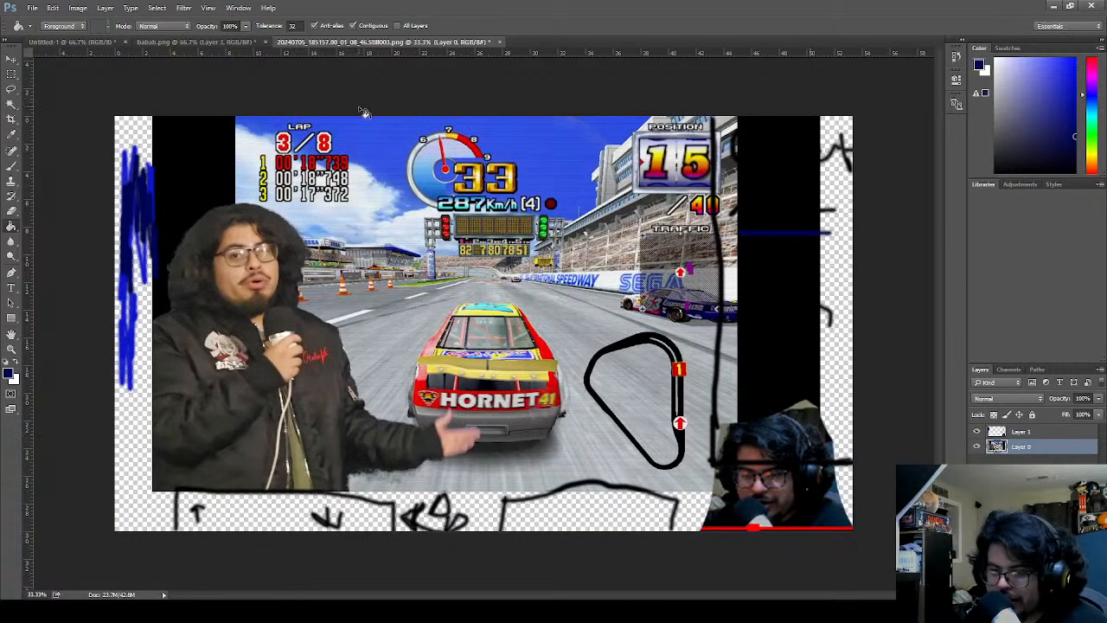
- Compare the babab.png overlay layout with the racing screenshot mockup
{"action": "left_click", "coordinate": [210, 42]}
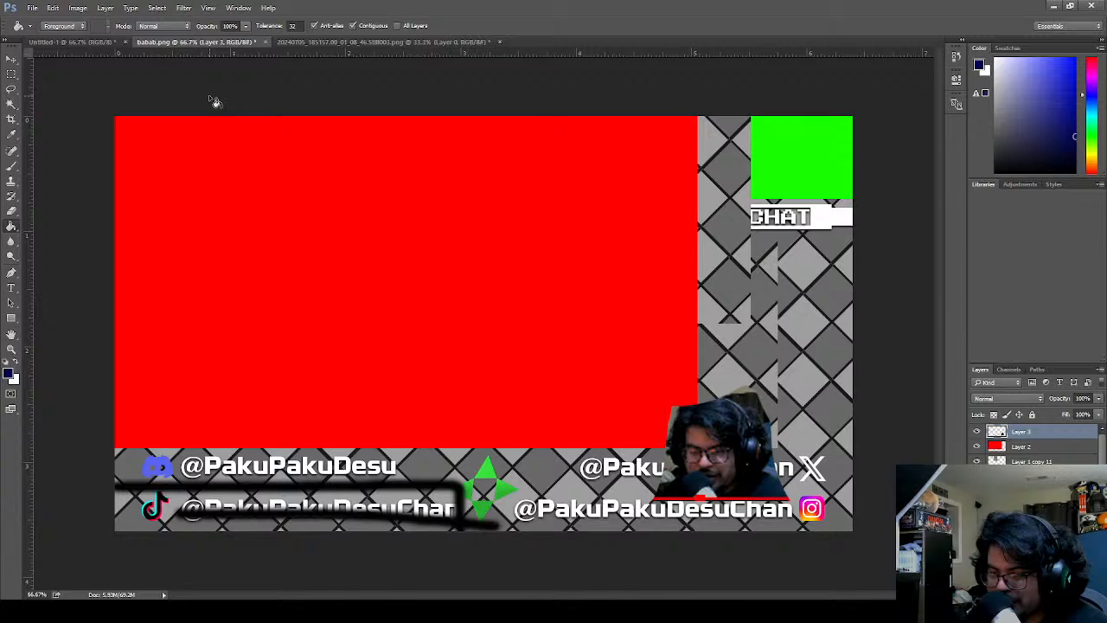
{"action": "left_click", "coordinate": [393, 42]}
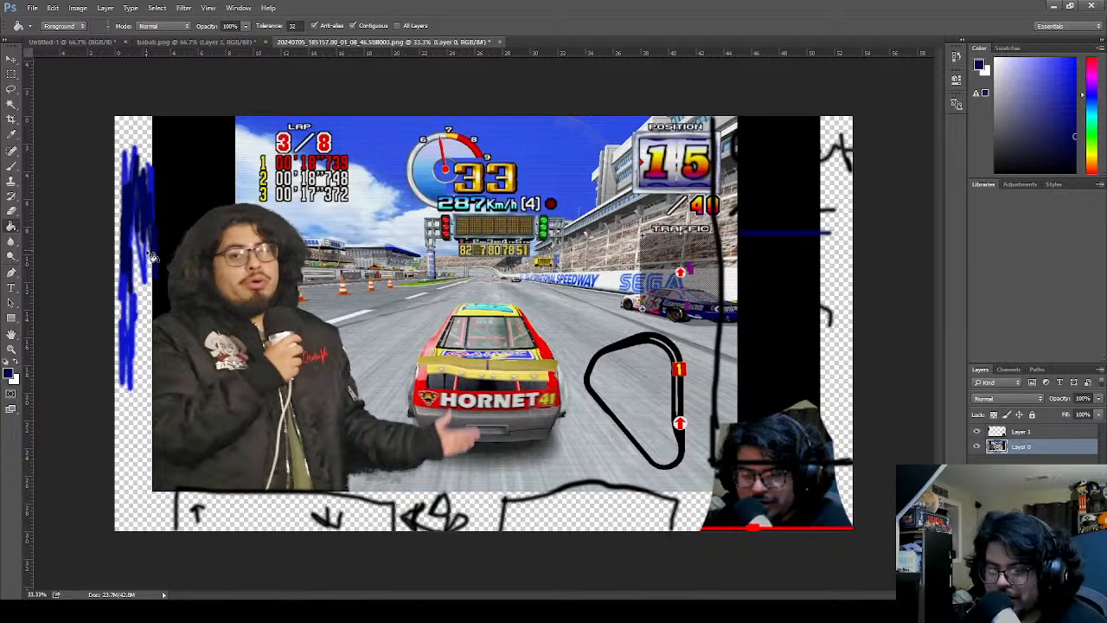
{"action": "left_click", "coordinate": [238, 42]}
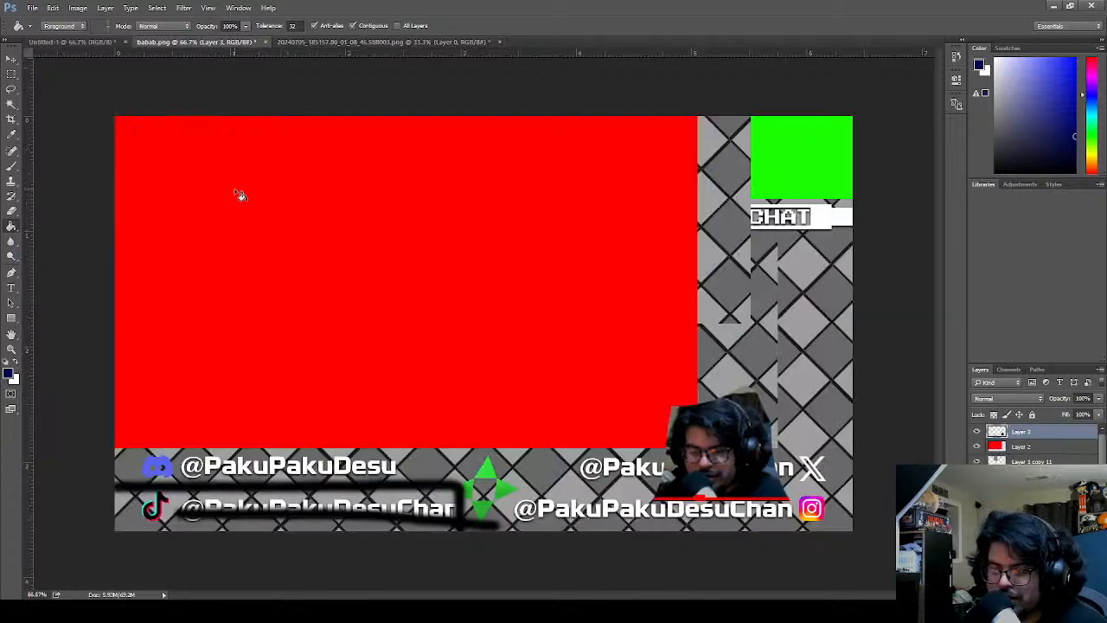
{"action": "left_click", "coordinate": [372, 42]}
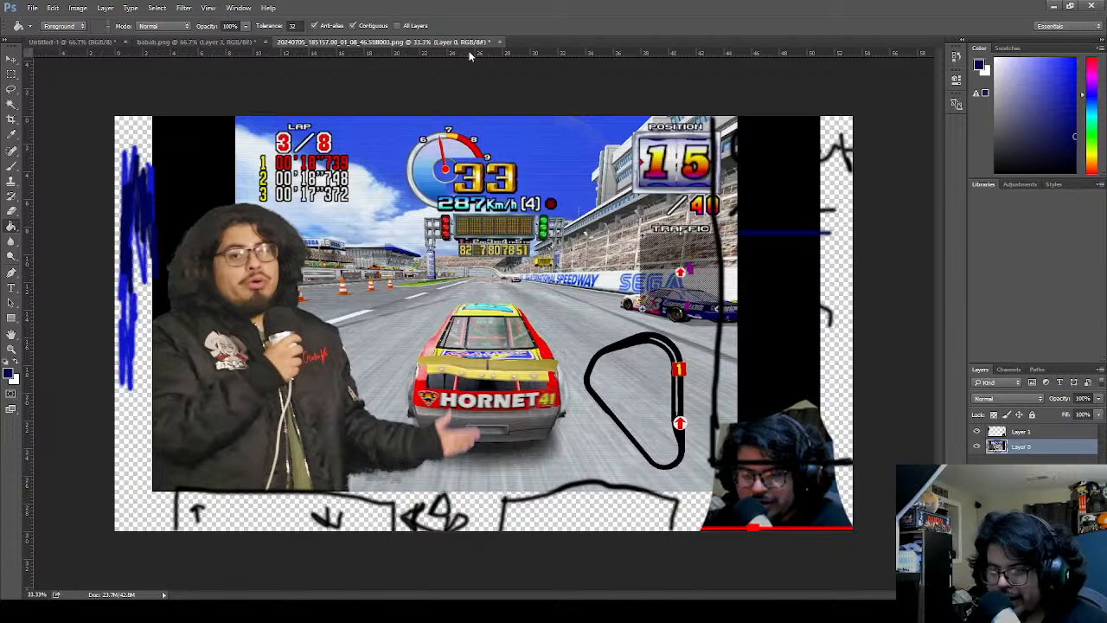
{"action": "key", "text": "ctrl+t"}
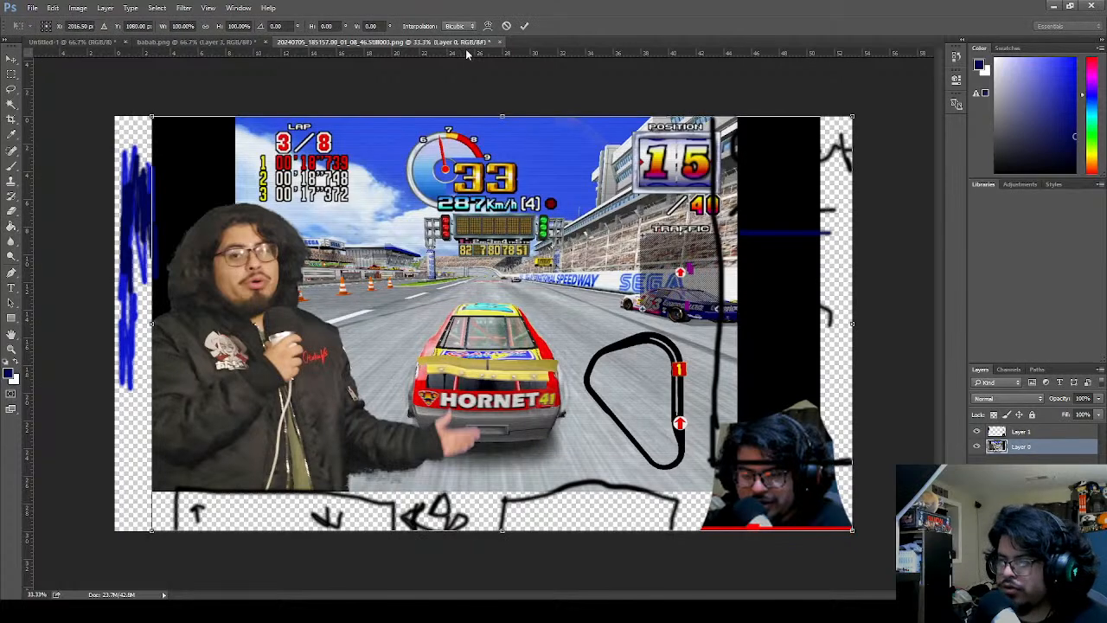
{"action": "left_click", "coordinate": [507, 26]}
{"action": "key", "text": "ctrl+o"}
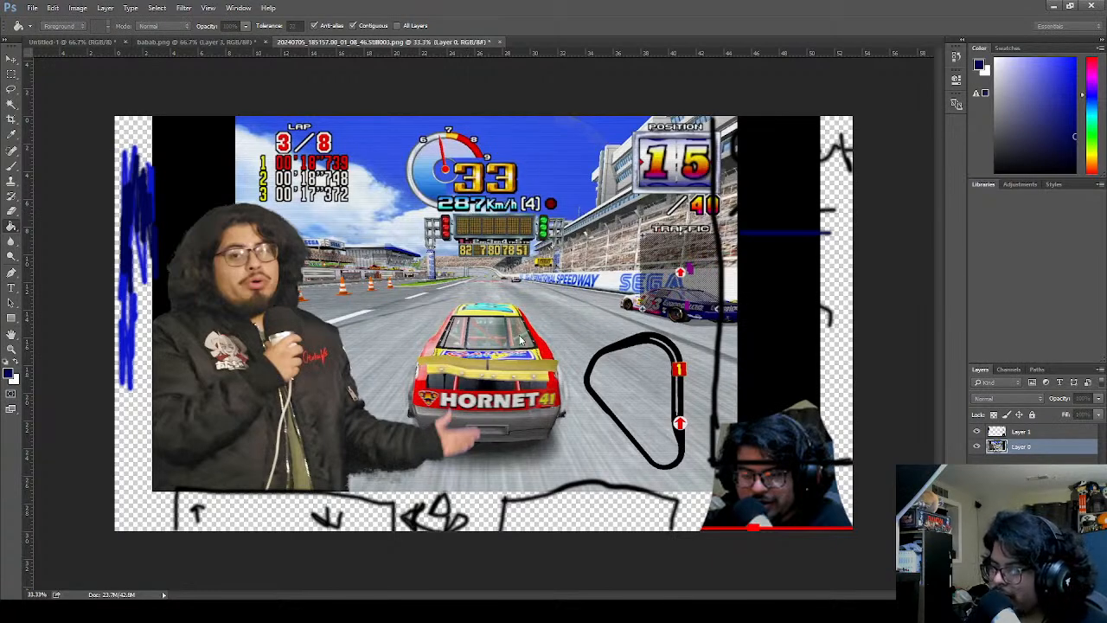
{"action": "key", "text": "Return"}
{"action": "left_click", "coordinate": [603, 41]}
- Create a new blank white document and add an empty layer above its background
{"action": "key", "text": "ctrl+n"}
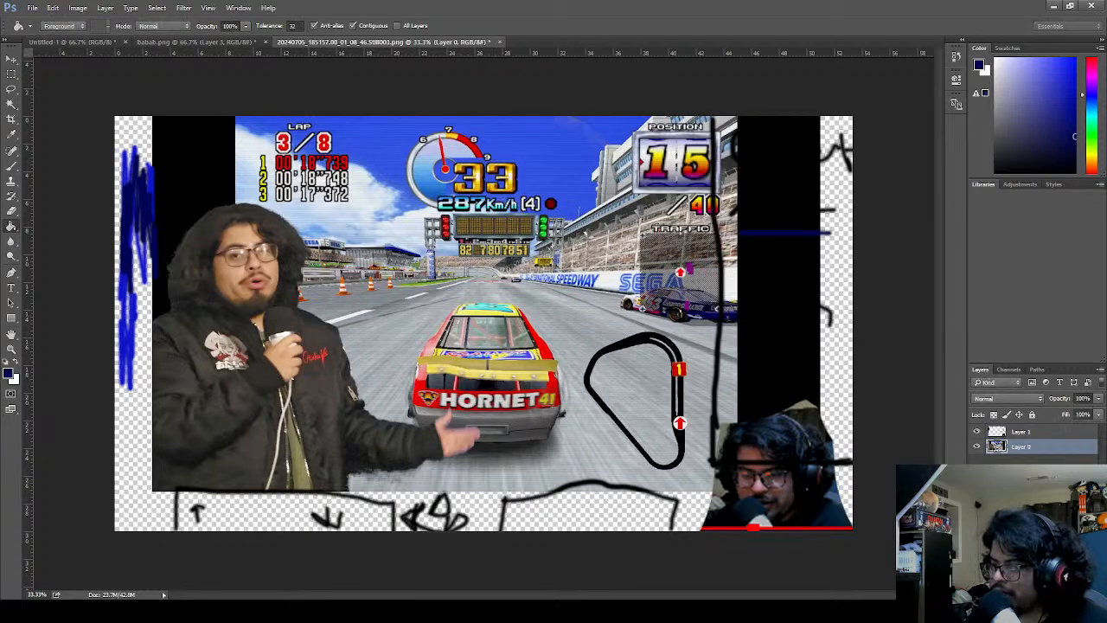
{"action": "key", "text": "Return"}
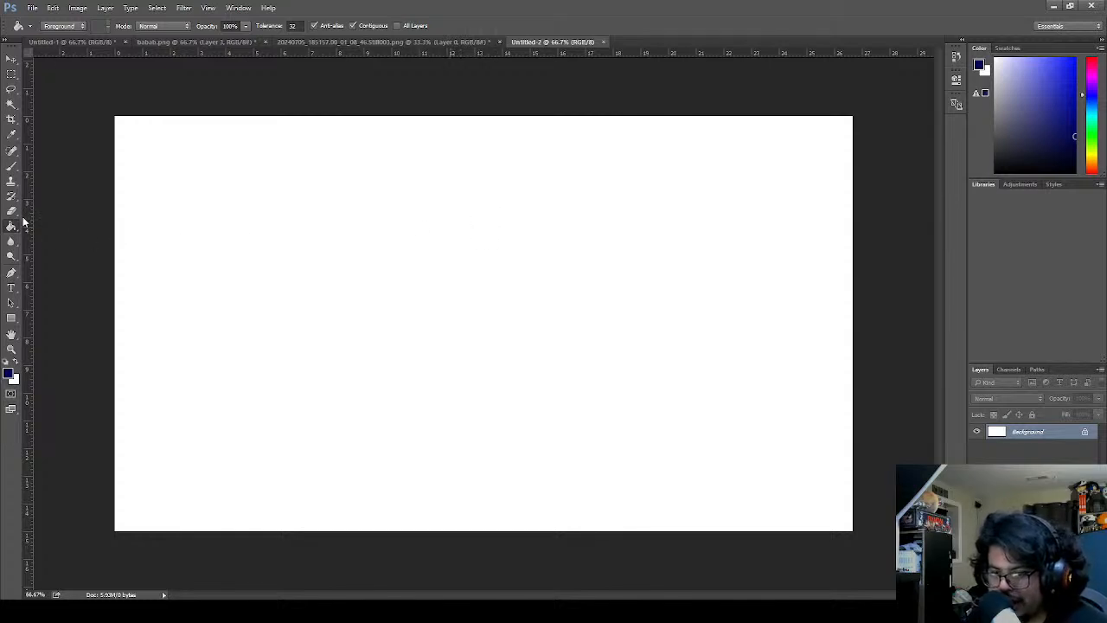
{"action": "left_click", "coordinate": [73, 220]}
{"action": "left_click", "coordinate": [10, 75]}
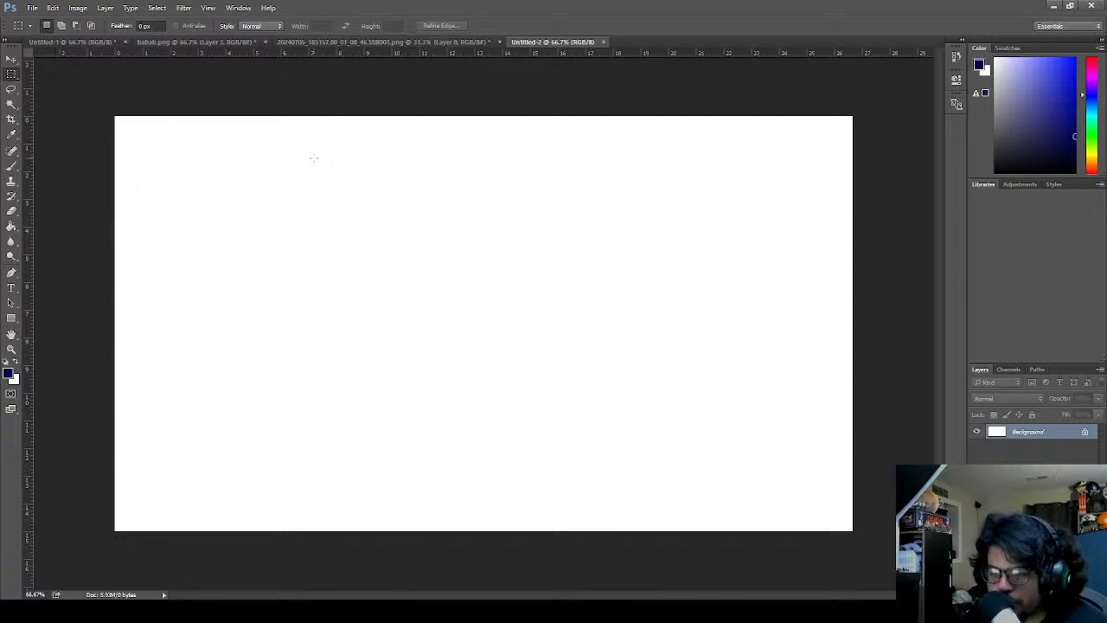
{"action": "key", "text": "ctrl+alt+shift+n"}
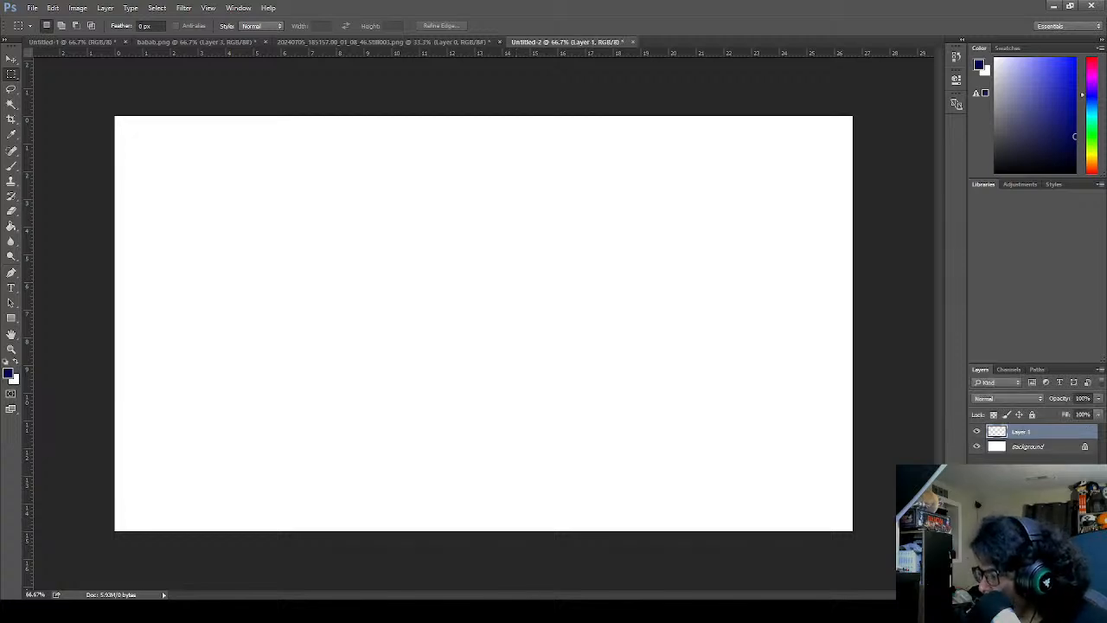
- Try filling the new layer with bright red using the Paint Bucket
{"action": "key", "text": "g"}
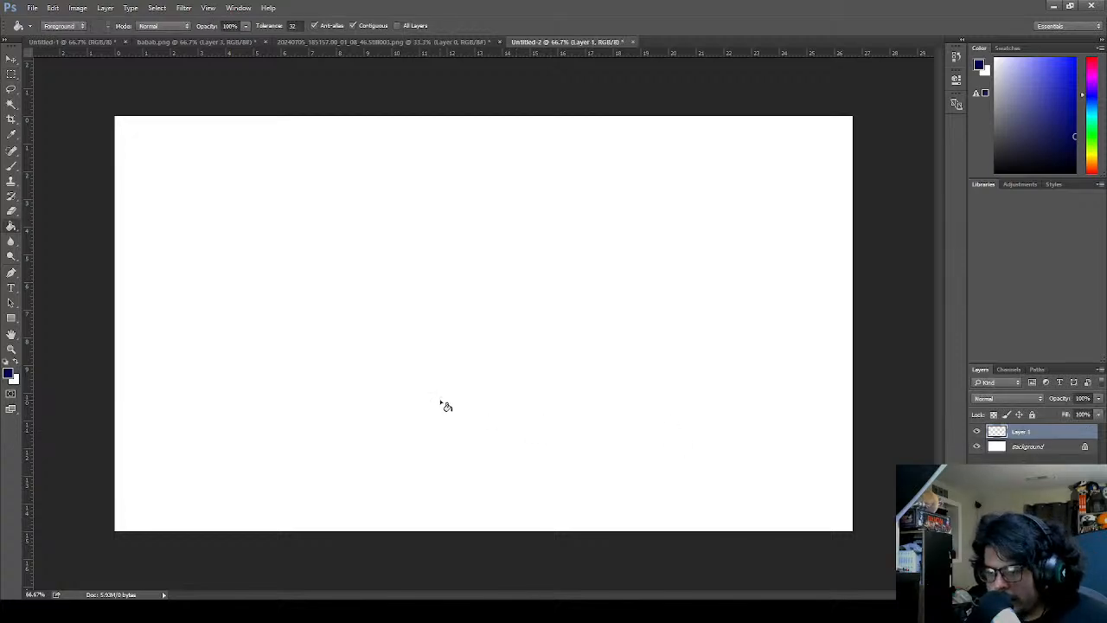
{"action": "key", "text": "i"}
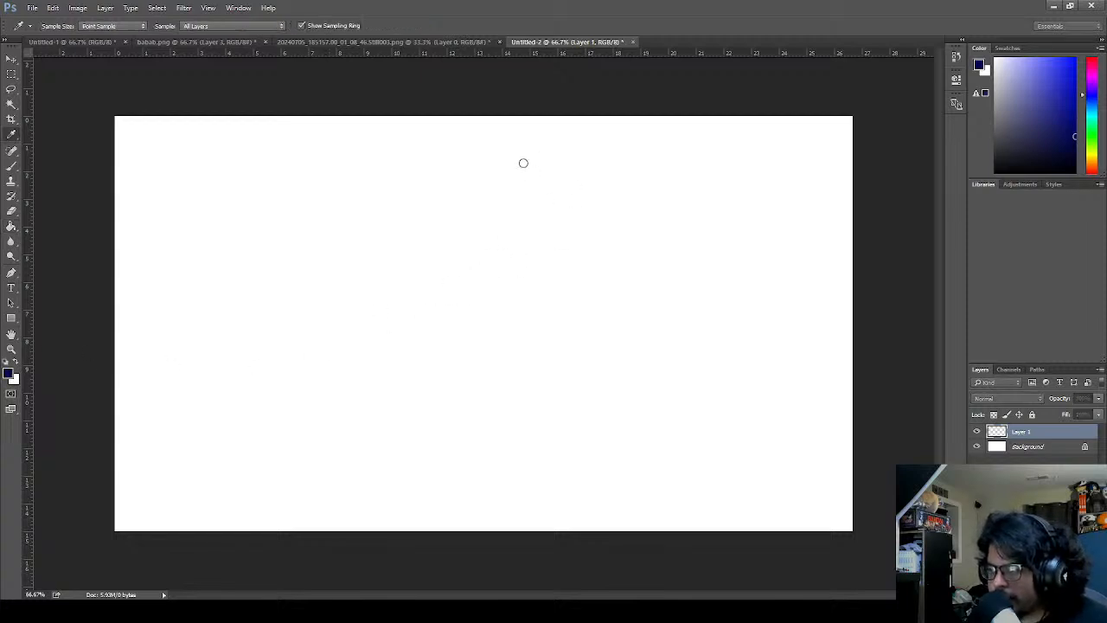
{"action": "left_click", "coordinate": [670, 151]}
{"action": "left_click", "coordinate": [437, 230]}
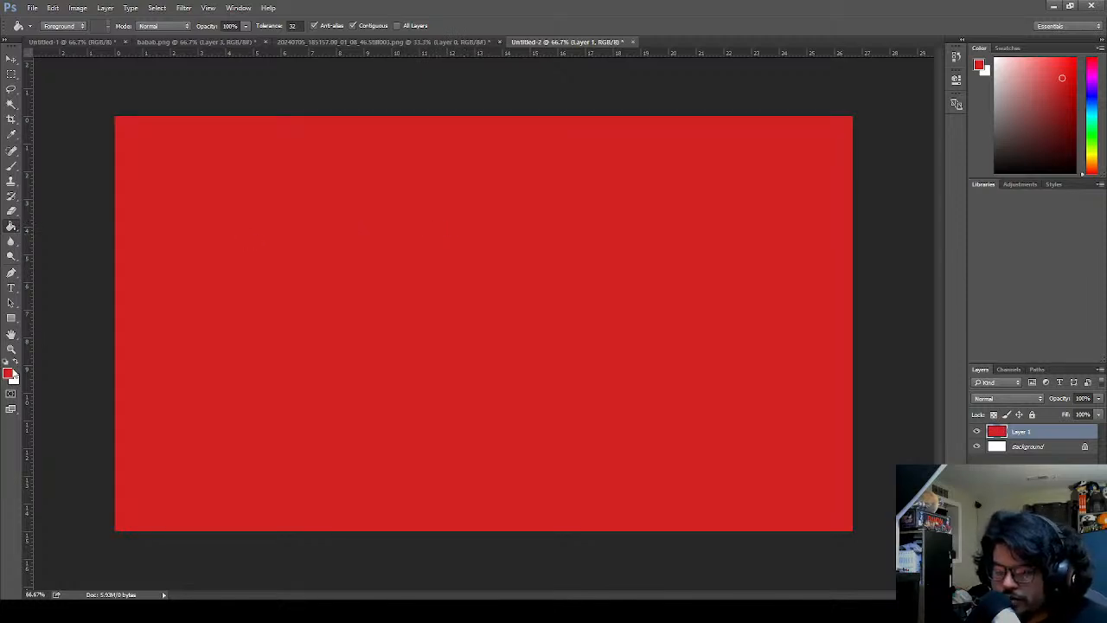
- Replace the bright red fill on Layer 1 with a dark red Paint Bucket fill
{"action": "key", "text": "i"}
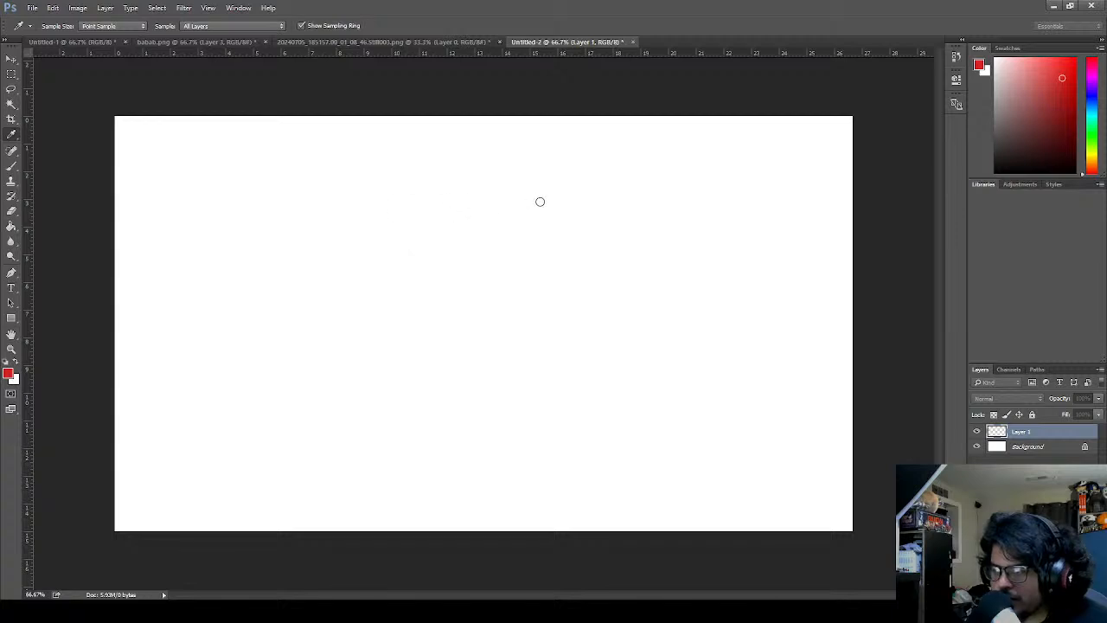
{"action": "key", "text": "g"}
{"action": "left_click", "coordinate": [560, 200]}
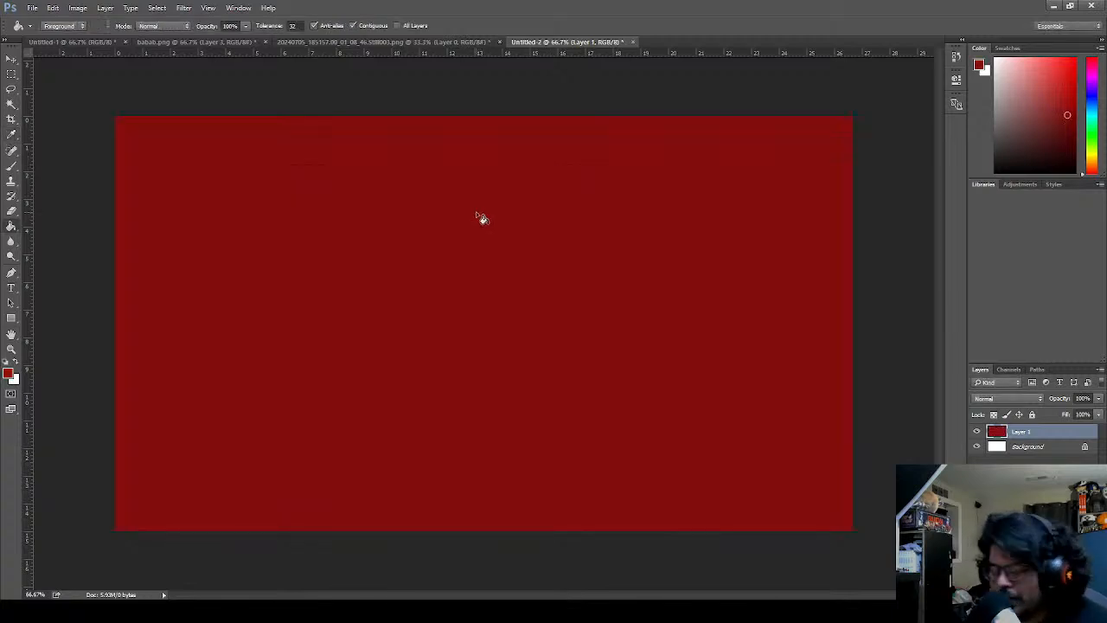
- Try scaling the dark red layer to 90% width and height
{"action": "key", "text": "ctrl+t"}
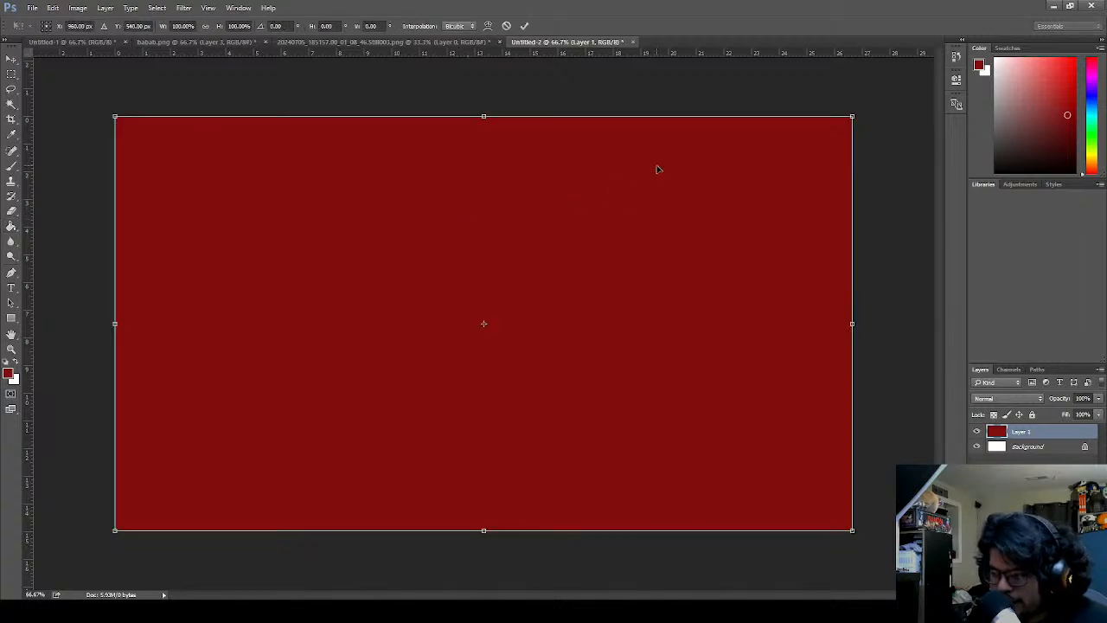
{"action": "left_click", "coordinate": [183, 26]}
{"action": "key", "text": "Return"}
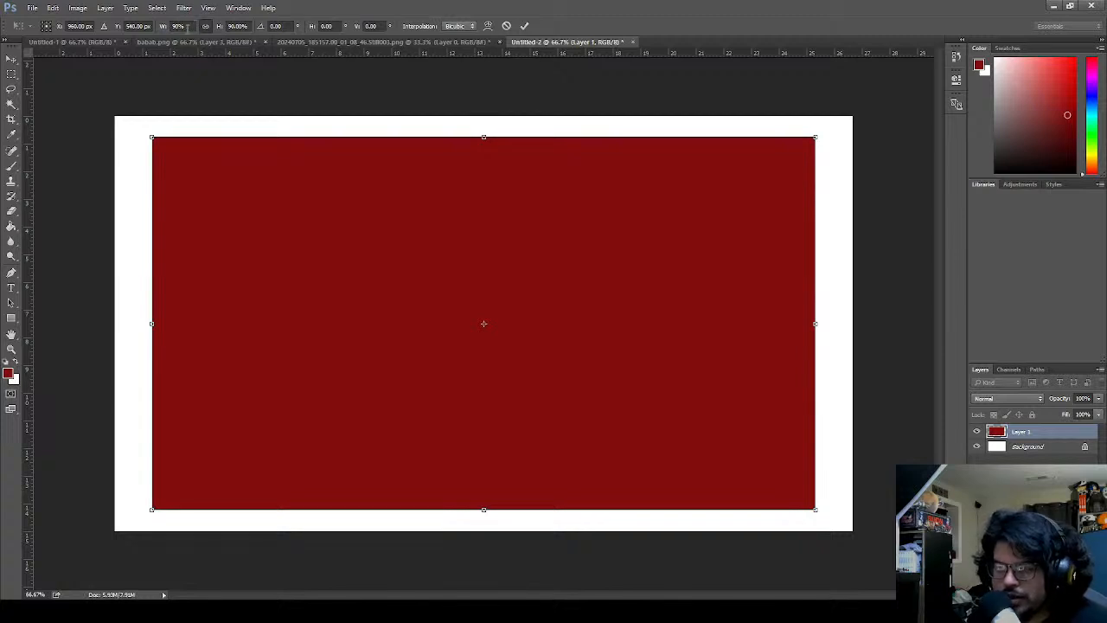
{"action": "left_click", "coordinate": [415, 41]}
{"action": "left_click", "coordinate": [519, 42]}
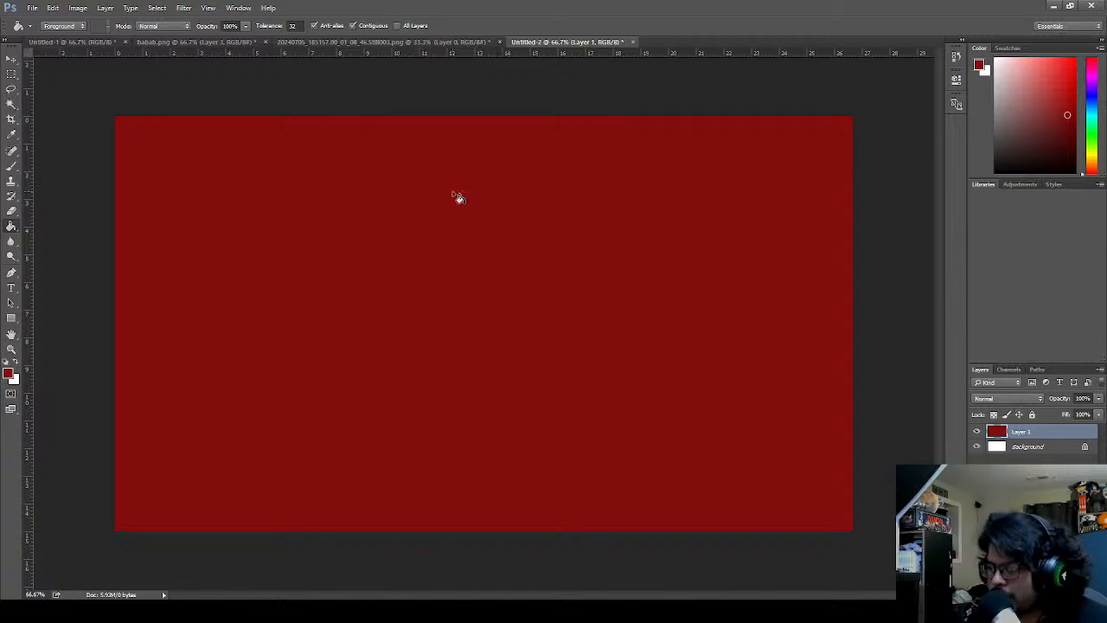
- Undo the dark red fill and refill Layer 1 with the same colour
{"action": "key", "text": "b"}
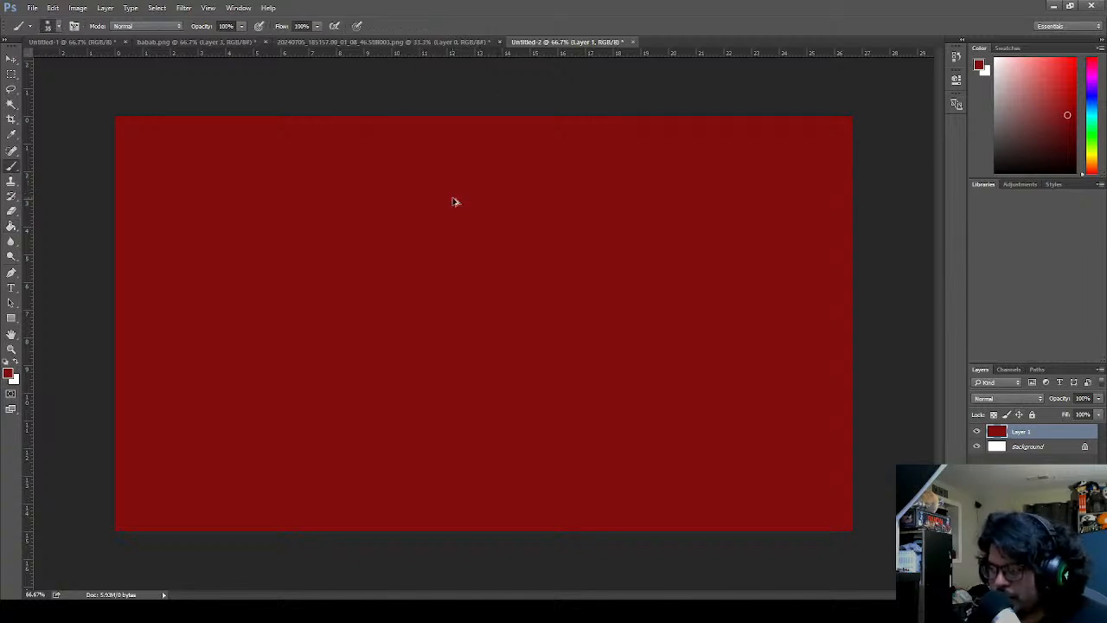
{"action": "key", "text": "ctrl+alt+z"}
{"action": "key", "text": "g"}
{"action": "left_click", "coordinate": [453, 198]}
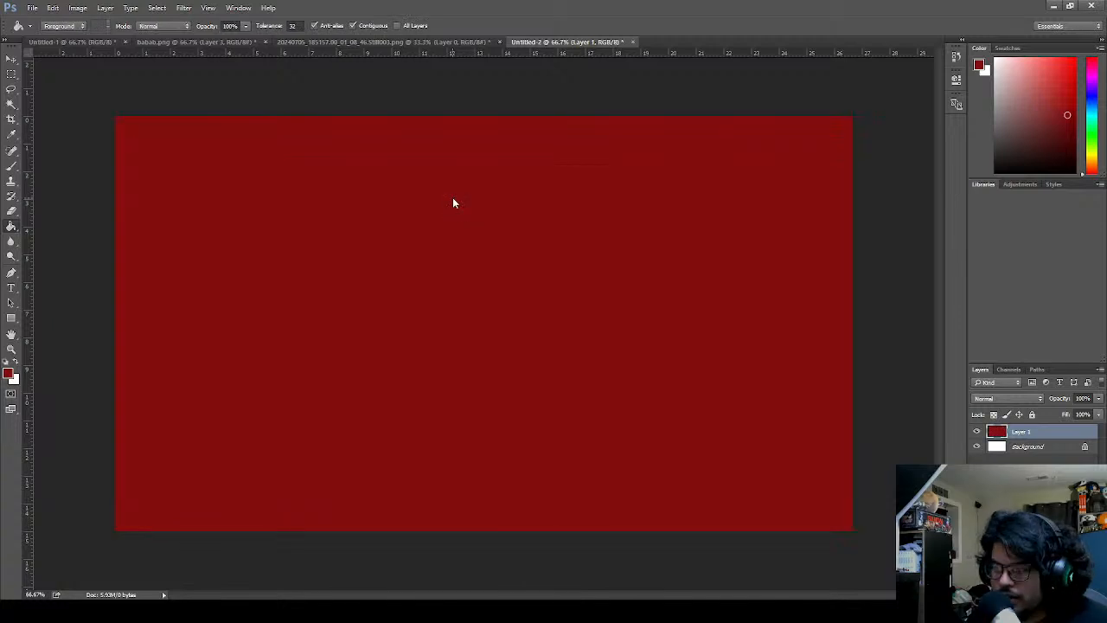
- Scale the dark red layer proportionally to 90% width and height with Free Transform
{"action": "key", "text": "ctrl+t"}
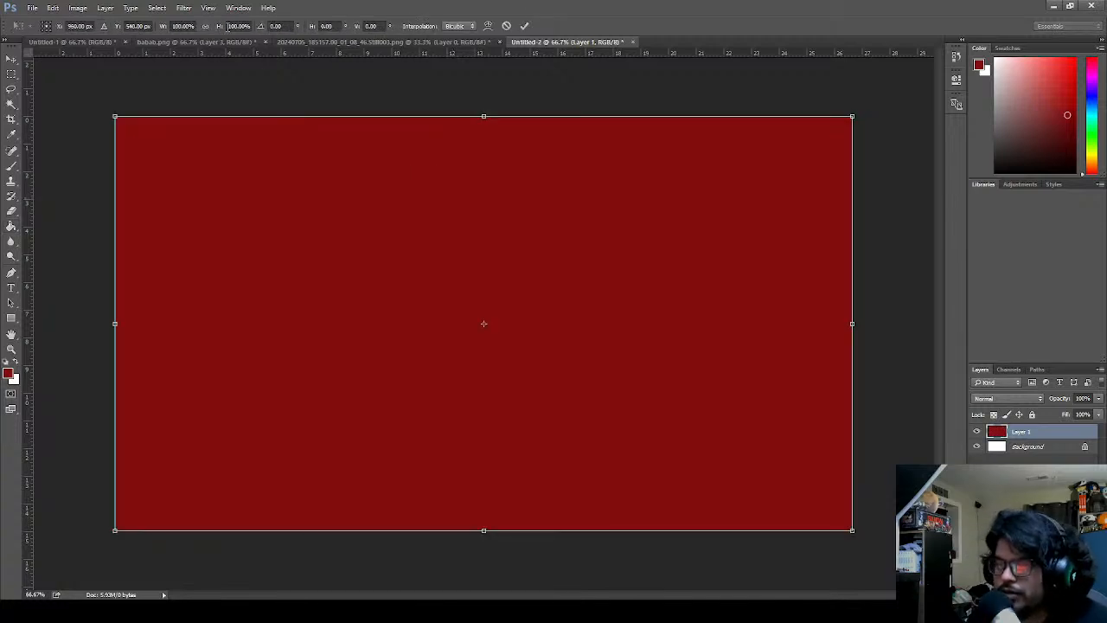
{"action": "left_click", "coordinate": [183, 26]}
{"action": "type", "text": "90"}
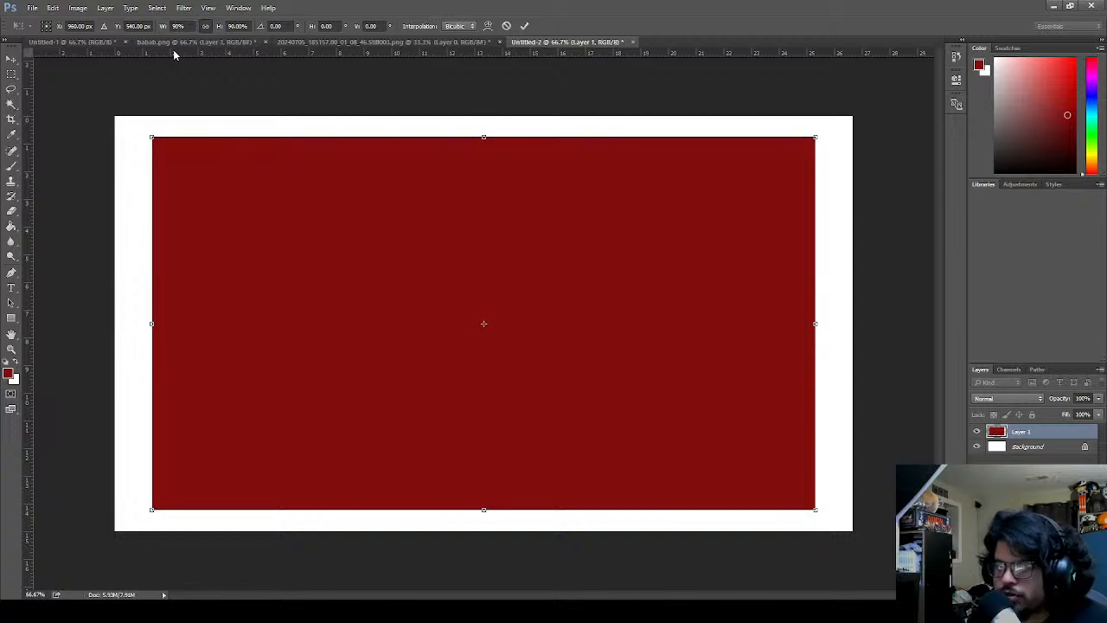
{"action": "key", "text": "Return"}
- Move the dark red rectangle straight up so its upper edge meets the canvas's top edge
{"action": "key", "text": "g"}
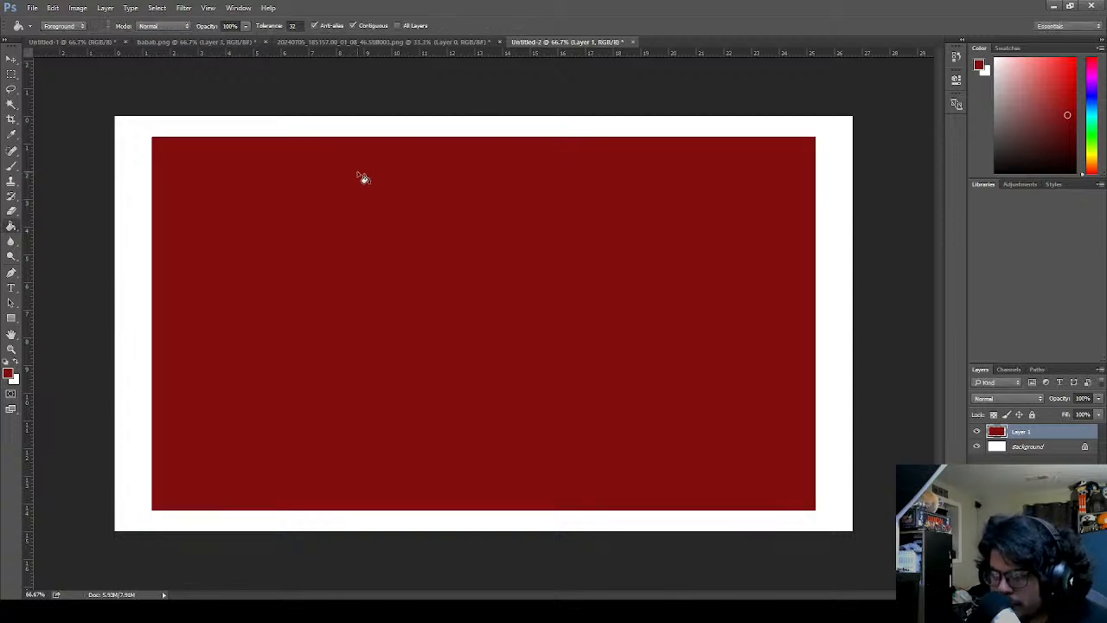
{"action": "key", "text": "v"}
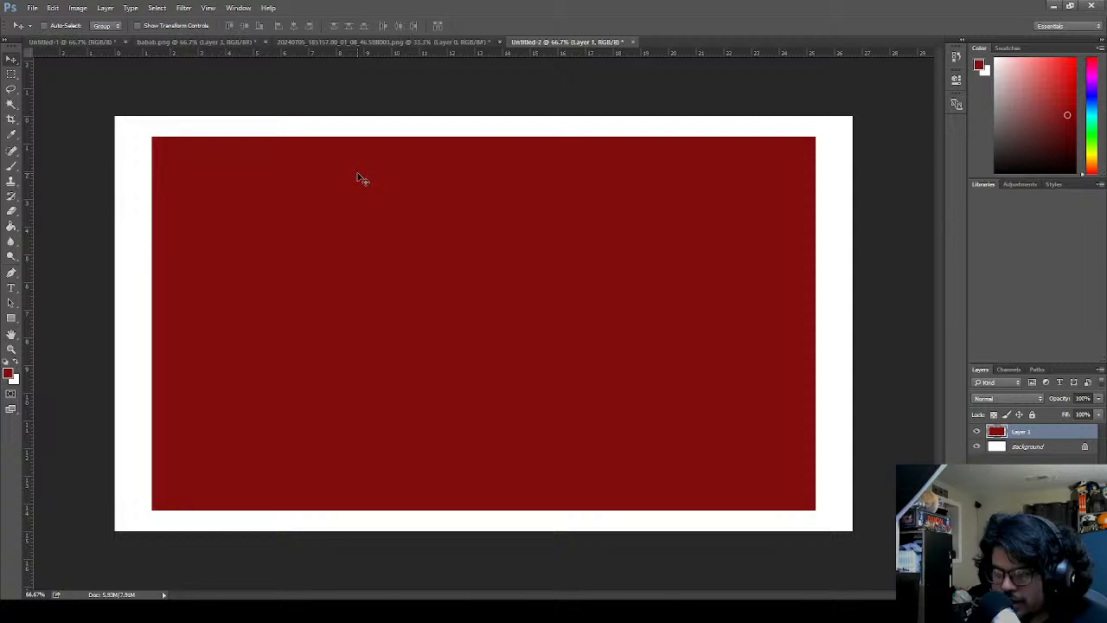
{"action": "left_click_drag", "start_coordinate": [362, 179], "coordinate": [360, 157]}
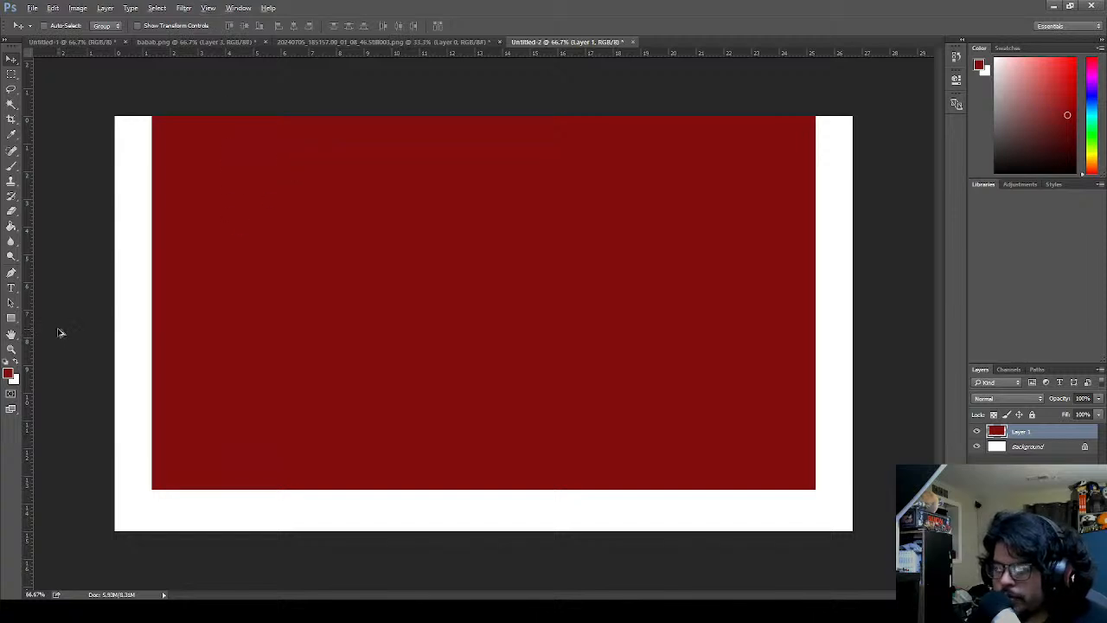
- Place a vertical guide along the left edge of the dark red rectangle
{"action": "scroll", "coordinate": [60, 337], "scroll_direction": "up", "scroll_amount": 5}
{"action": "scroll", "coordinate": [58, 350], "scroll_direction": "up", "scroll_amount": 3}
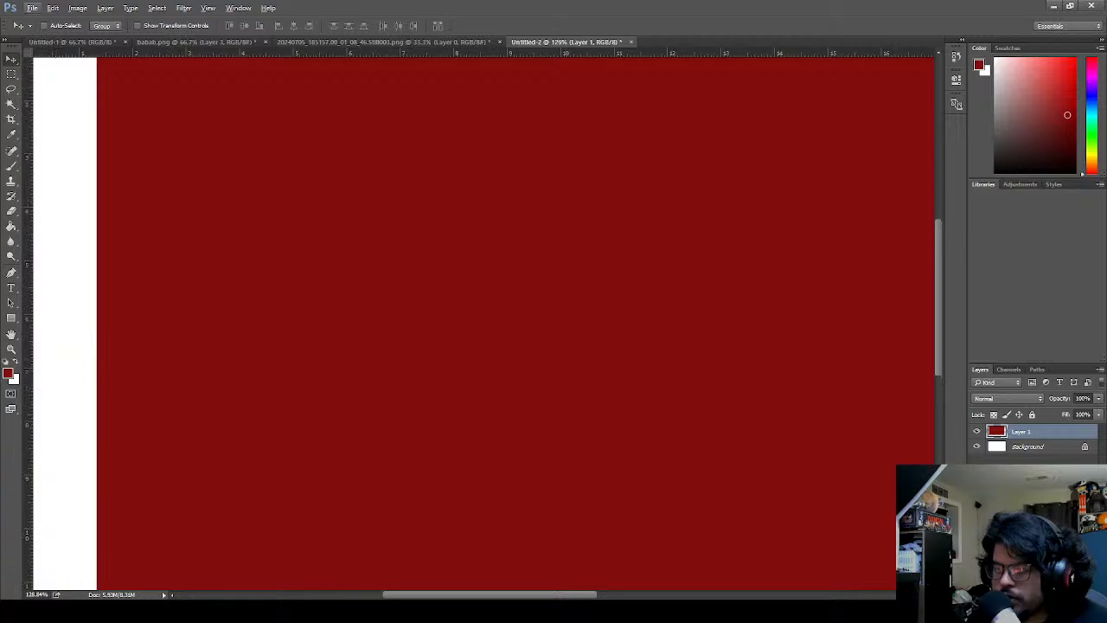
{"action": "left_click_drag", "start_coordinate": [458, 596], "coordinate": [358, 584]}
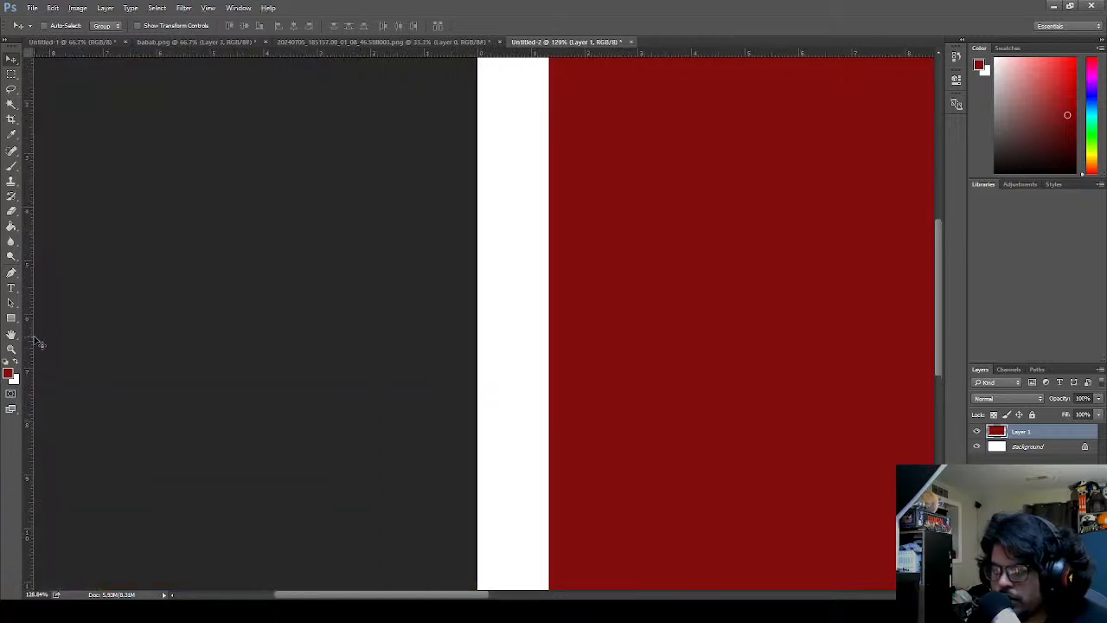
{"action": "left_click_drag", "start_coordinate": [62, 338], "coordinate": [548, 444]}
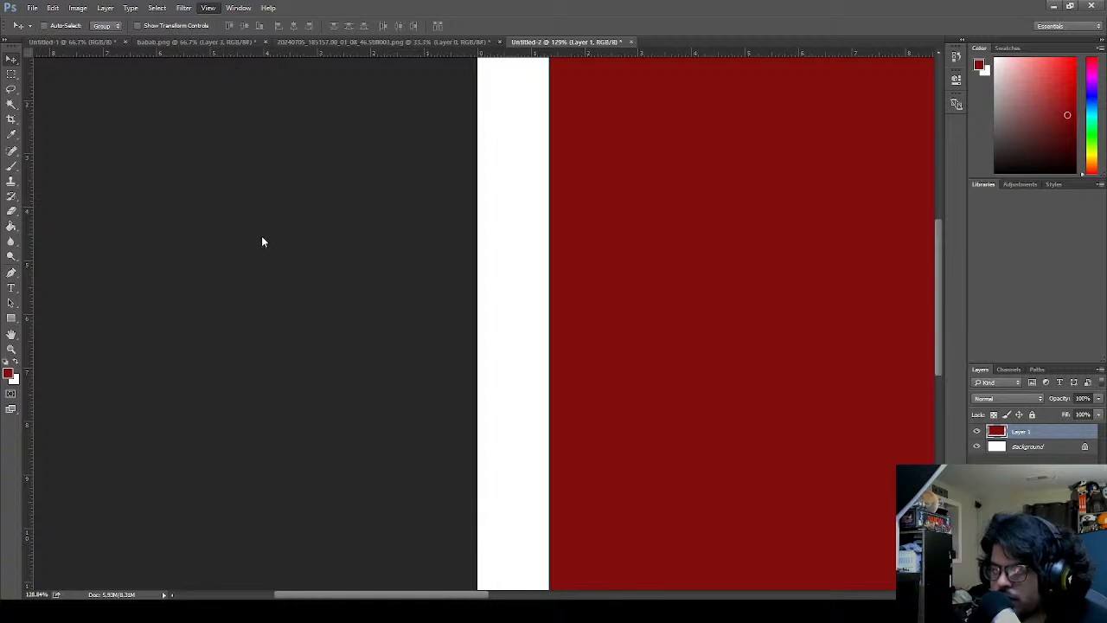
- Set the ruler units to pixels and adjust the vertical guide at the rectangle's left edge
{"action": "right_click", "coordinate": [74, 52]}
{"action": "left_click", "coordinate": [84, 63]}
{"action": "left_click_drag", "start_coordinate": [548, 379], "coordinate": [544, 379]}
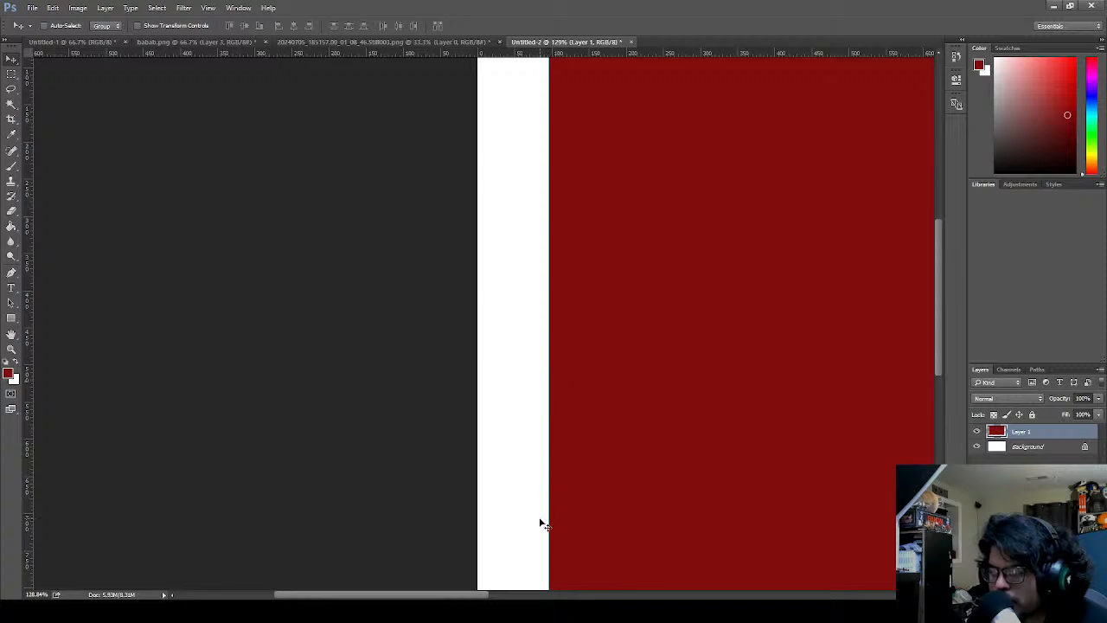
- Place a second vertical guide along the right edge of the dark red rectangle and show the whole canvas
{"action": "left_click_drag", "start_coordinate": [462, 595], "coordinate": [768, 595]}
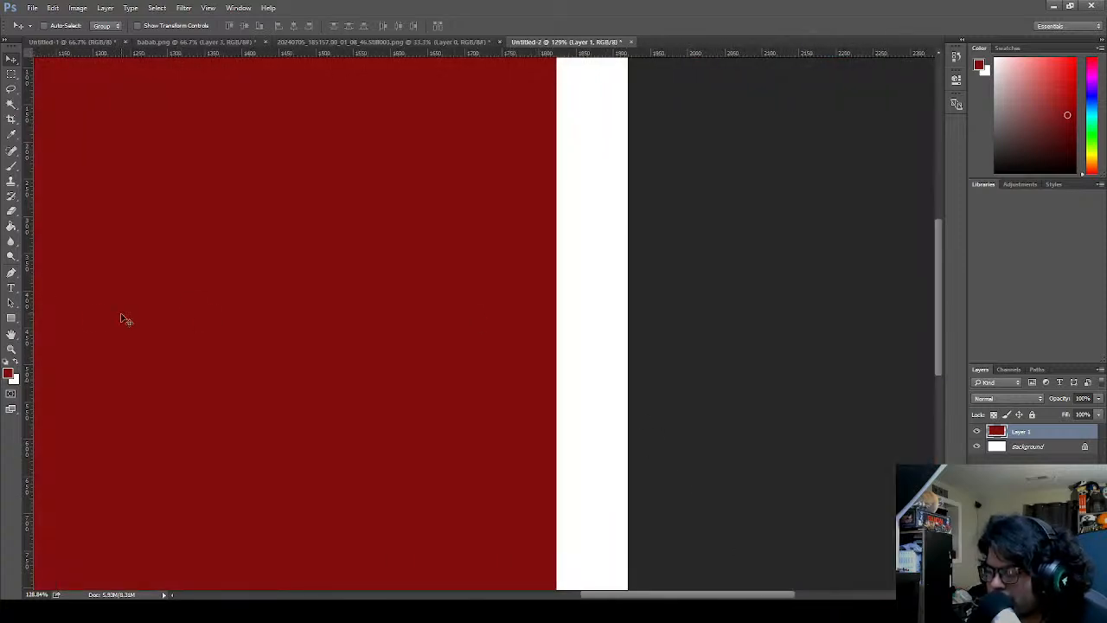
{"action": "left_click_drag", "start_coordinate": [31, 313], "coordinate": [559, 336]}
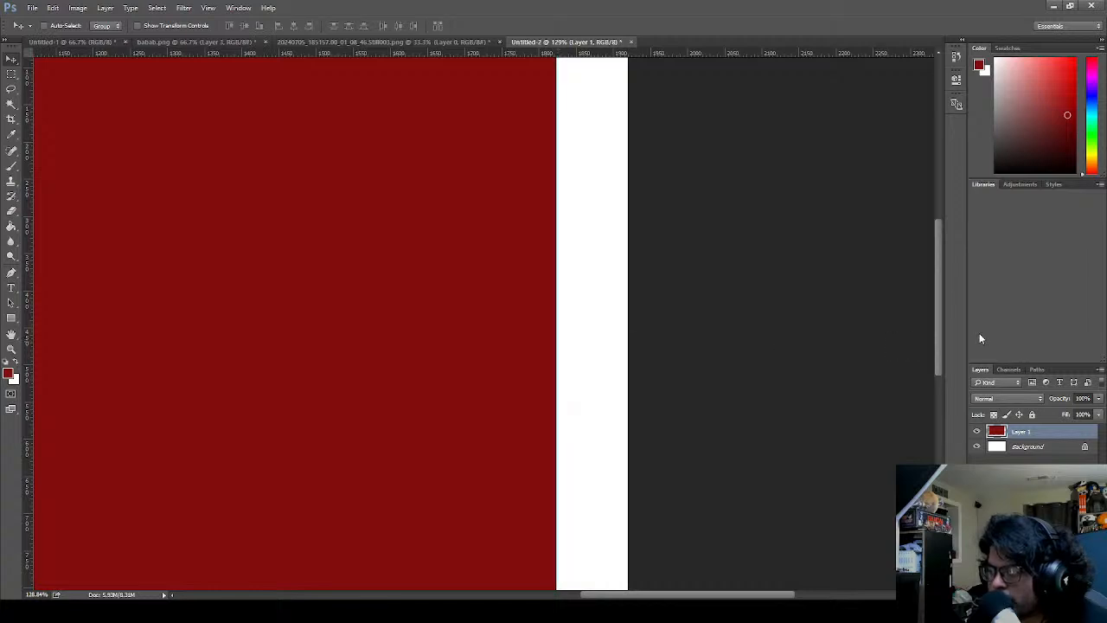
{"action": "mouse_move", "coordinate": [936, 291]}
{"action": "left_mouse_down"}
{"action": "mouse_move", "coordinate": [934, 236]}
{"action": "mouse_move", "coordinate": [935, 279]}
{"action": "left_mouse_up"}
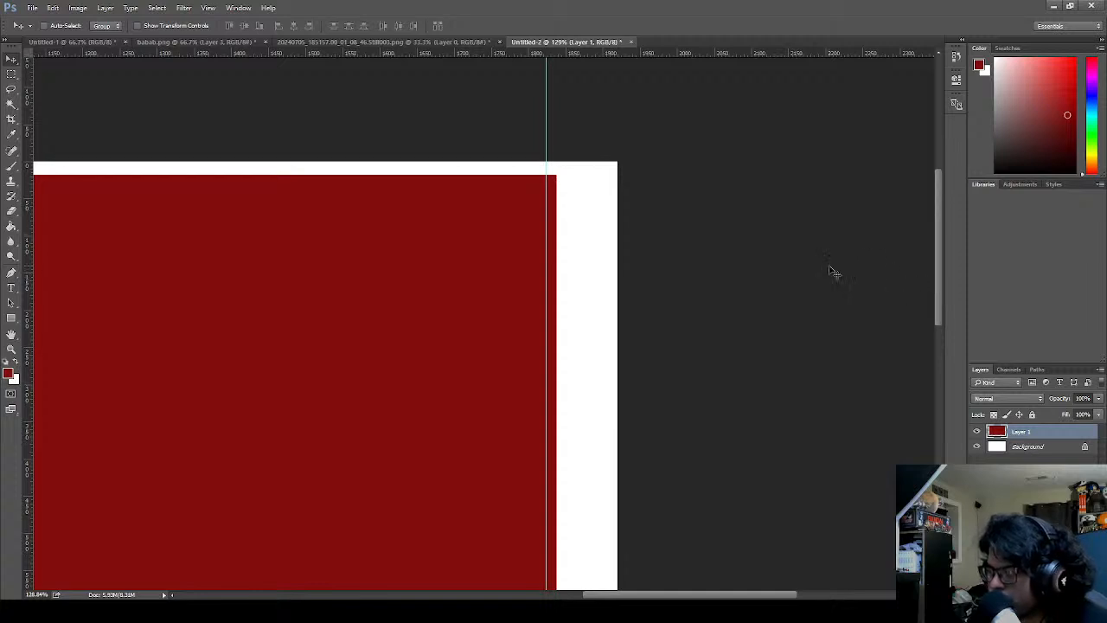
{"action": "key", "text": "ctrl+0"}
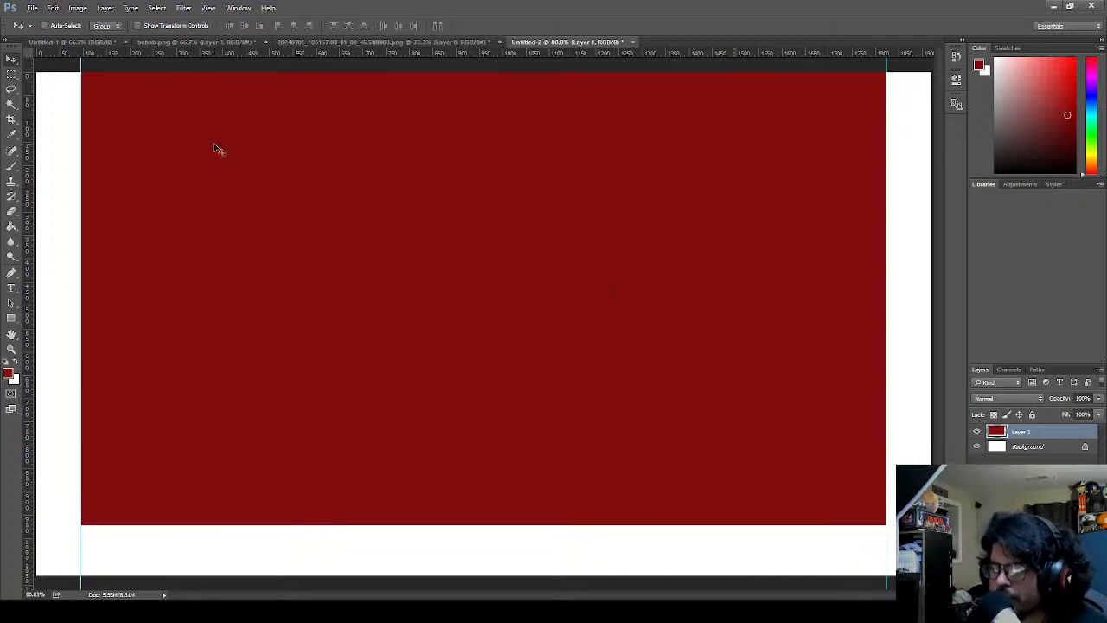
- Place a horizontal guide along the lower edge of the dark red rectangle
{"action": "left_click_drag", "start_coordinate": [245, 50], "coordinate": [312, 524]}
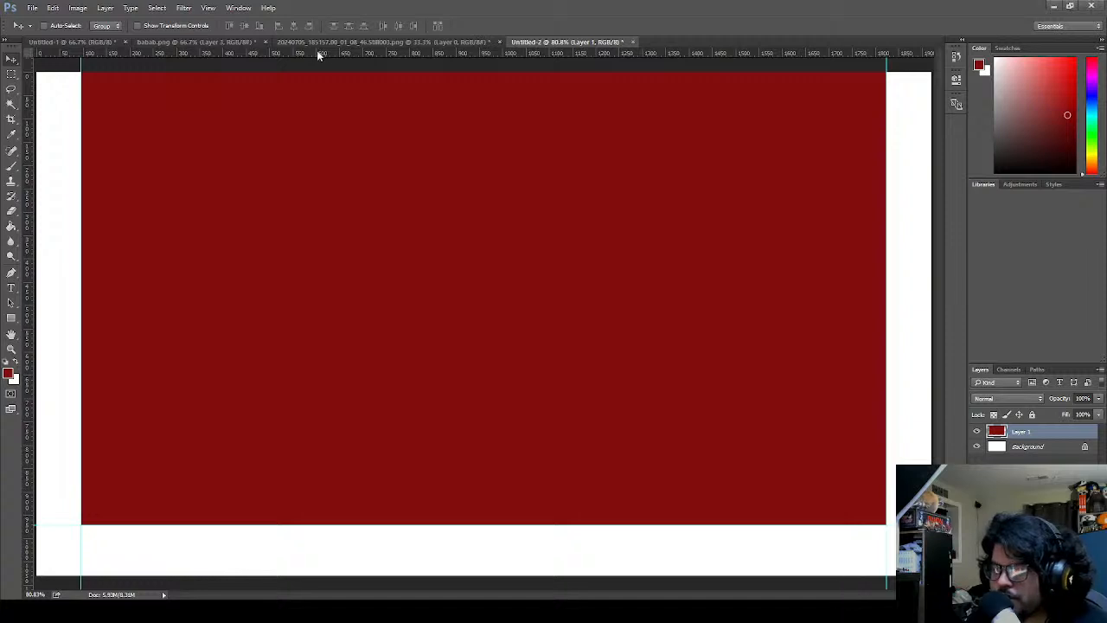
{"action": "left_click_drag", "start_coordinate": [317, 52], "coordinate": [335, 3]}
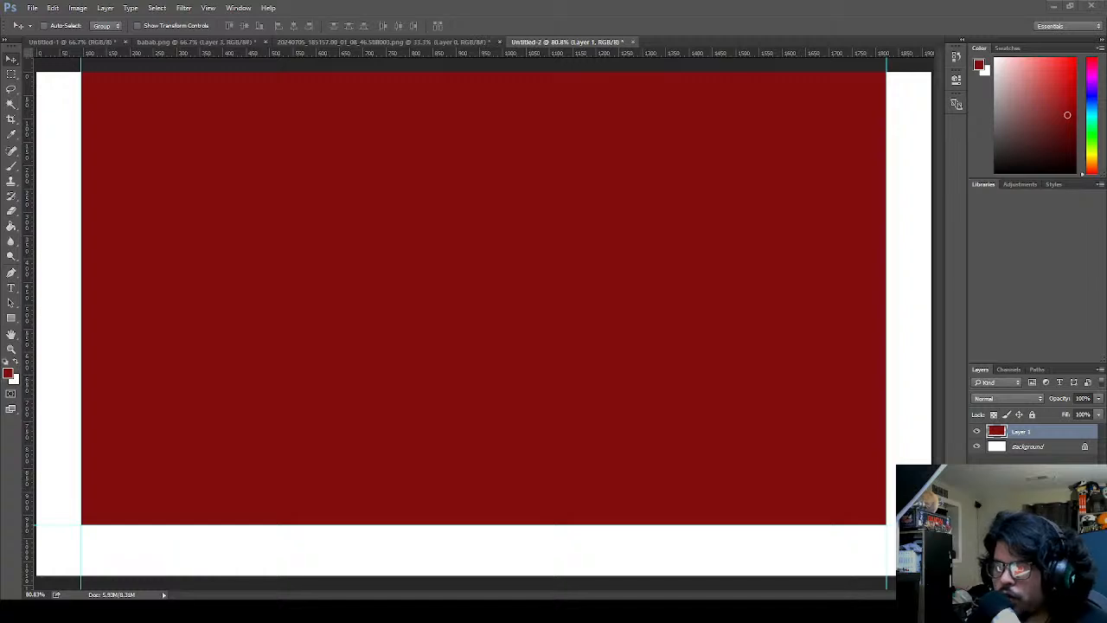
{"action": "left_click_drag", "start_coordinate": [239, 55], "coordinate": [335, 31]}
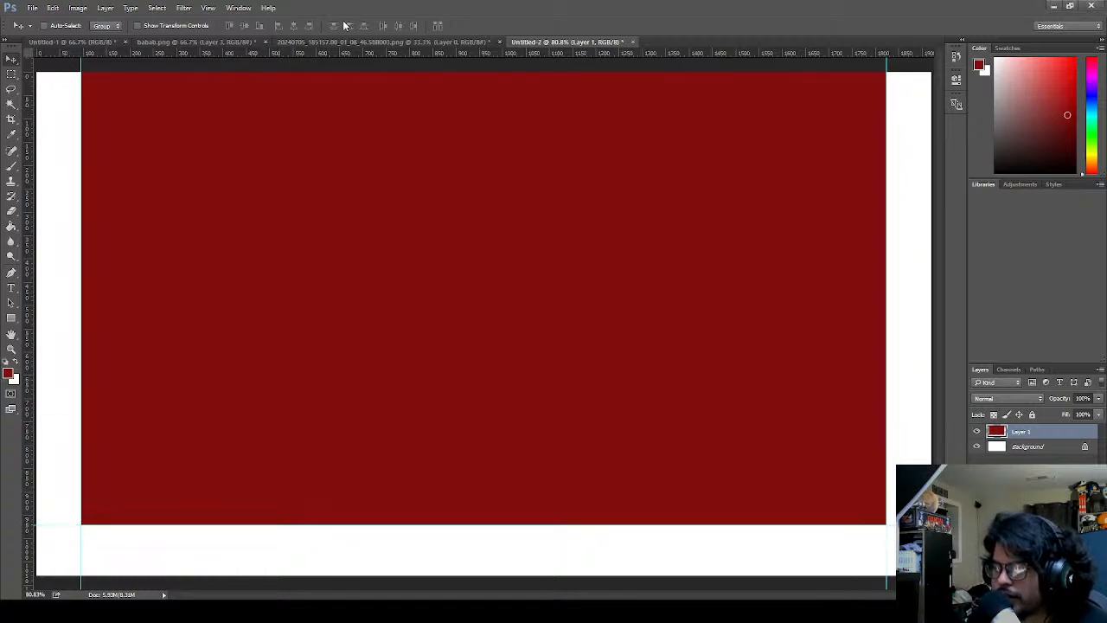
{"action": "double_click", "coordinate": [660, 43]}
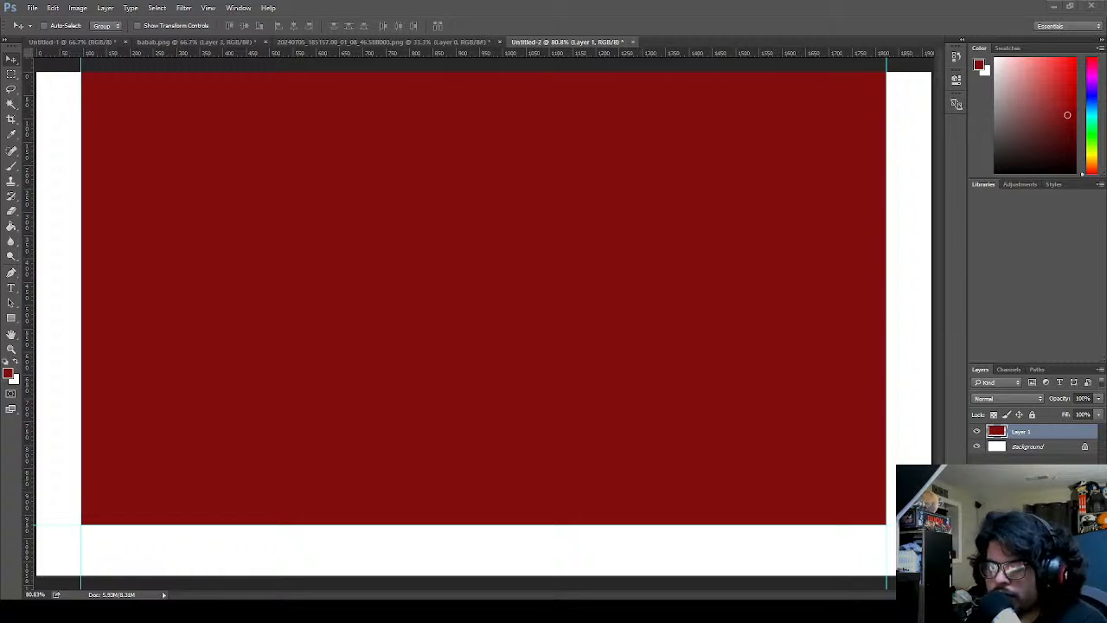
- Place a vertical guide inside the dark red rectangle at about 1440 px on the horizontal ruler
{"action": "left_click_drag", "start_coordinate": [31, 353], "coordinate": [706, 381]}
{"action": "key", "text": "alt"}
{"action": "key", "text": "alt"}
{"action": "scroll", "coordinate": [712, 380], "scroll_direction": "up", "scroll_amount": 5}
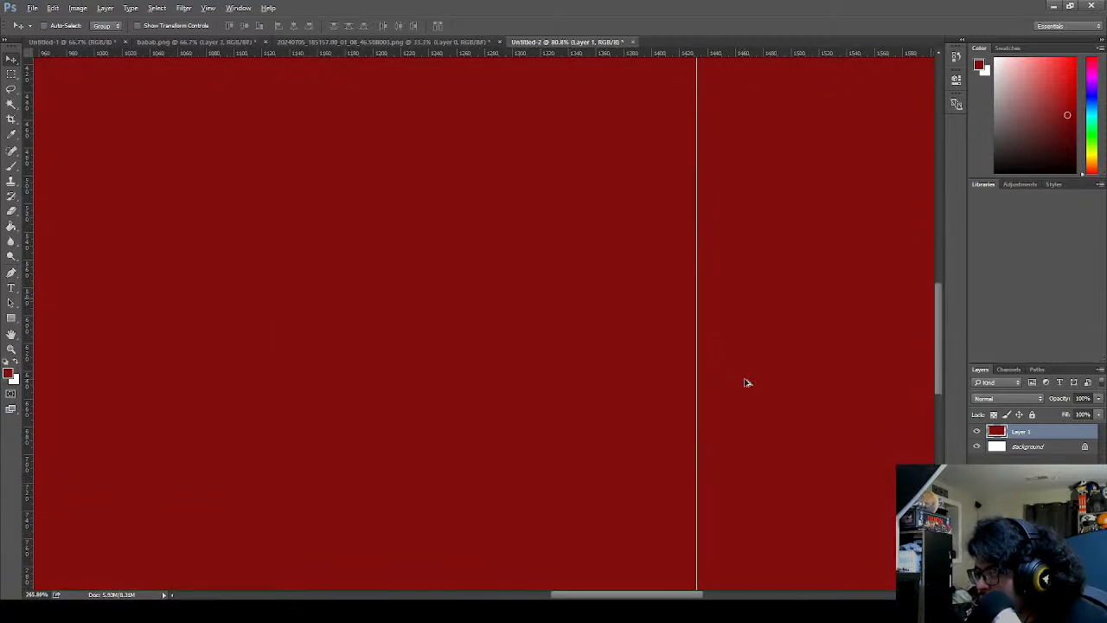
{"action": "mouse_move", "coordinate": [691, 366]}
{"action": "left_mouse_down"}
{"action": "mouse_move", "coordinate": [753, 366]}
{"action": "mouse_move", "coordinate": [697, 371]}
{"action": "left_mouse_up"}
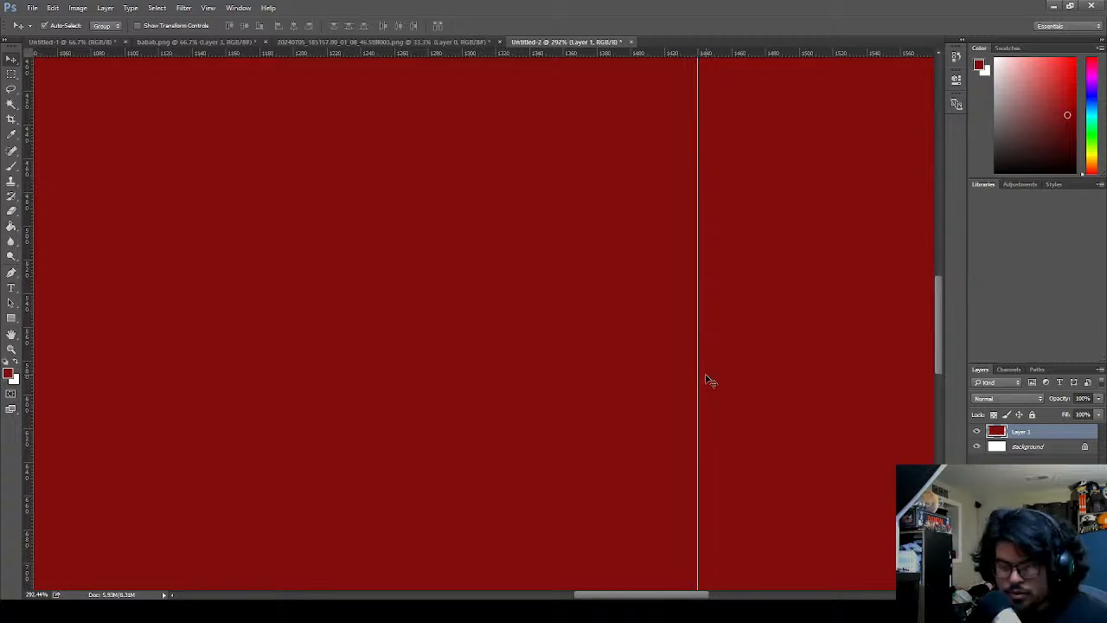
{"action": "key", "text": "ctrl+0"}
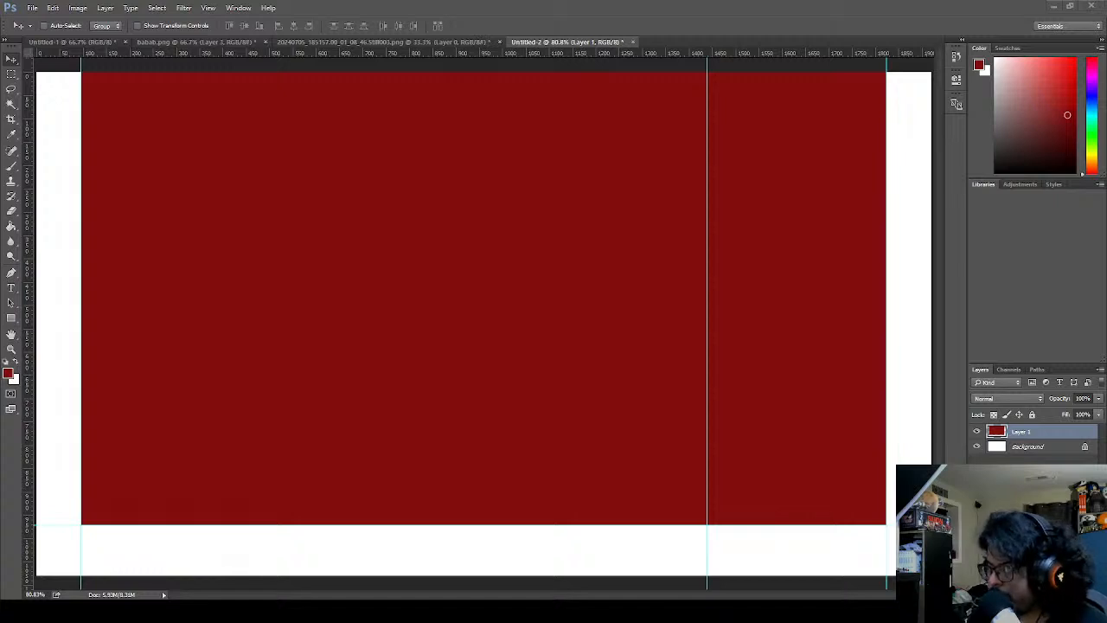
- Move the inner vertical guide to about 1535 px on the horizontal ruler and show the whole canvas
{"action": "scroll", "coordinate": [804, 438], "scroll_direction": "up", "scroll_amount": 10}
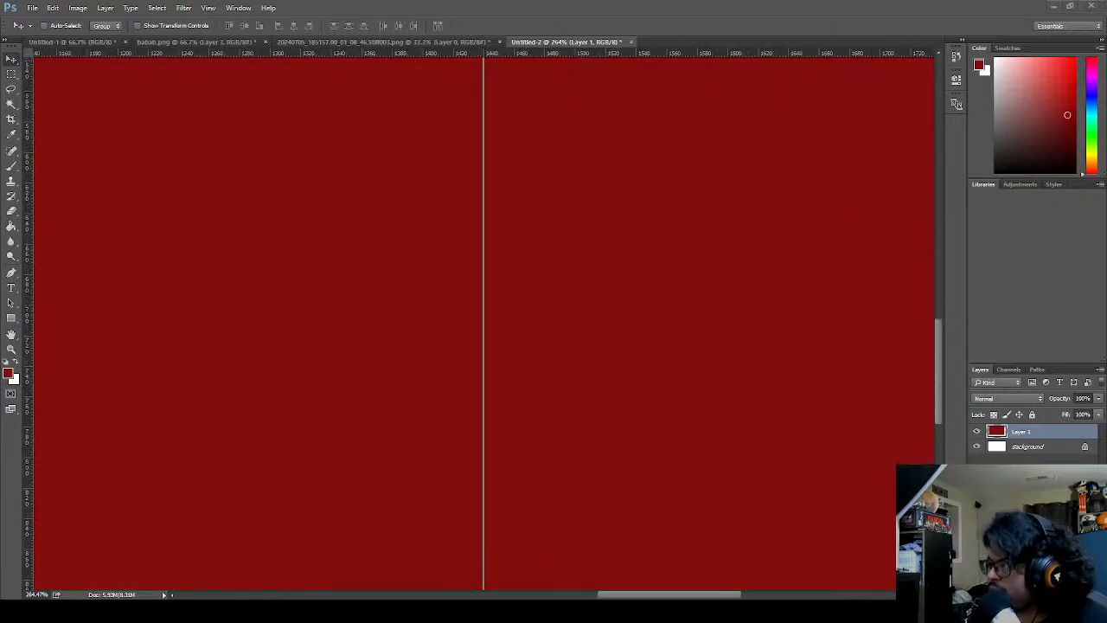
{"action": "left_click_drag", "start_coordinate": [483, 259], "coordinate": [666, 281]}
{"action": "scroll", "coordinate": [628, 282], "scroll_direction": "up", "scroll_amount": 5}
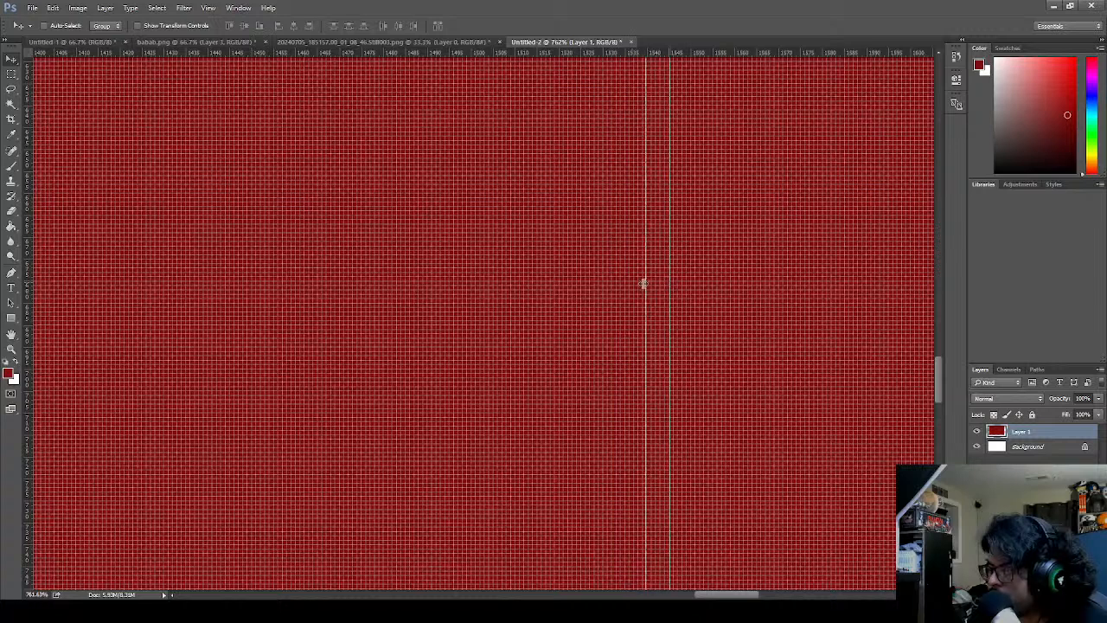
{"action": "key", "text": "ctrl+z"}
{"action": "key", "text": "ctrl+0"}
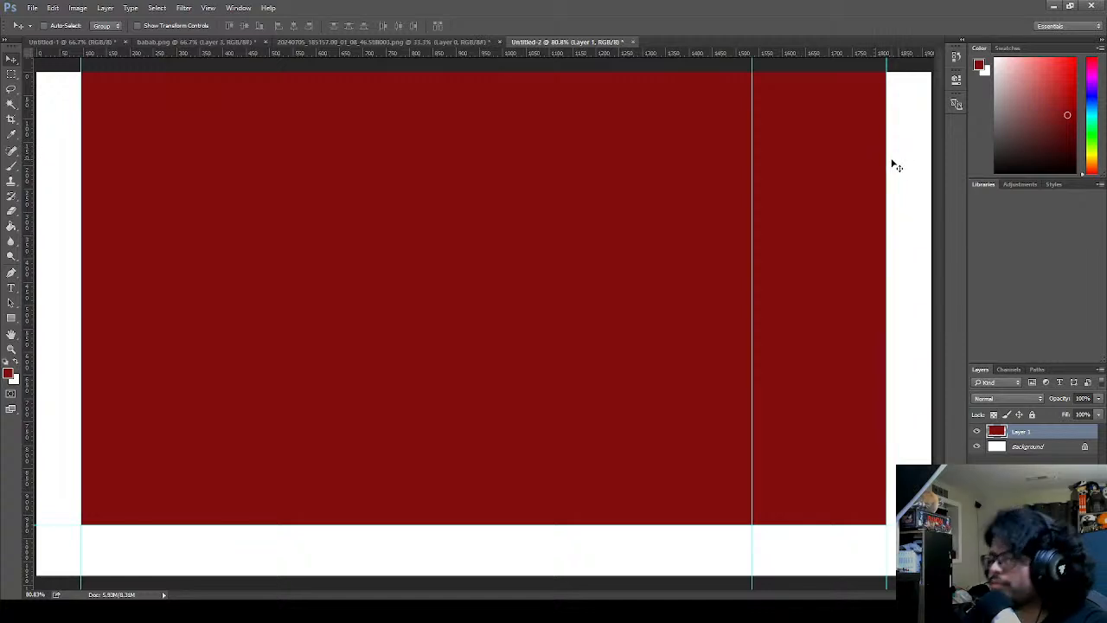
- Add the text "Hello!" in black near the upper middle of the dark red rectangle
{"action": "key", "text": "t"}
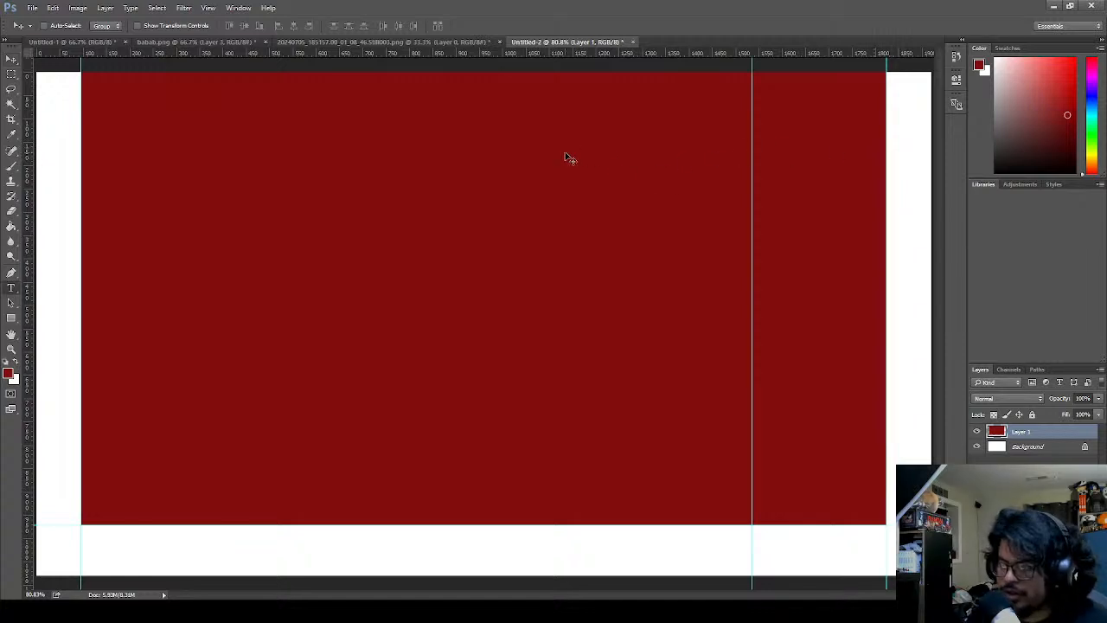
{"action": "left_click", "coordinate": [457, 169]}
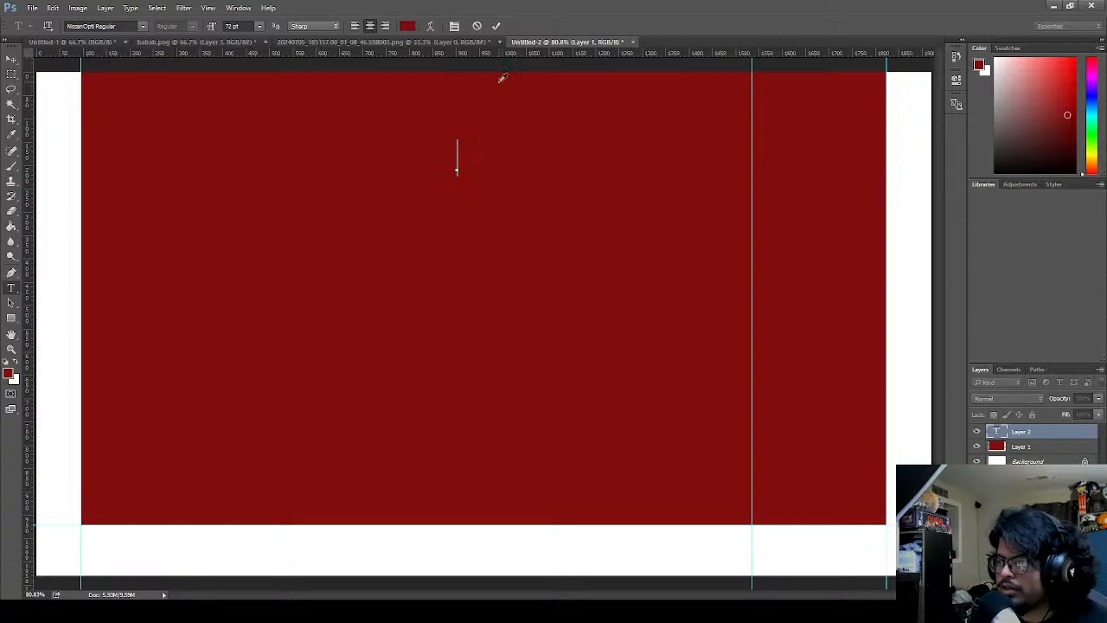
{"action": "left_click_drag", "start_coordinate": [443, 174], "coordinate": [622, 368]}
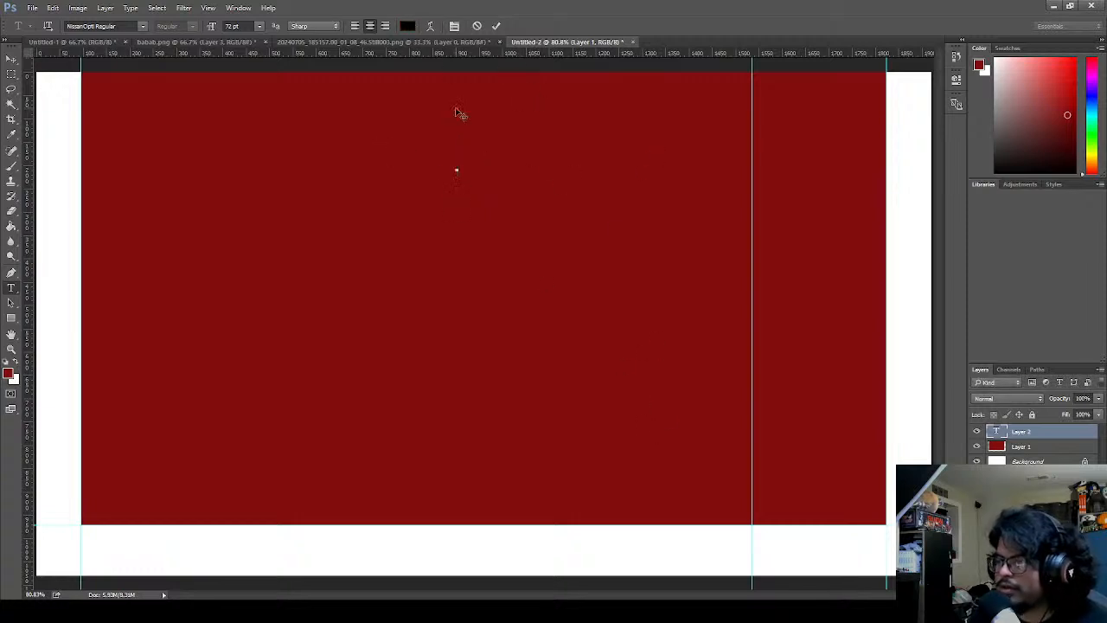
{"action": "type", "text": "Hello!"}
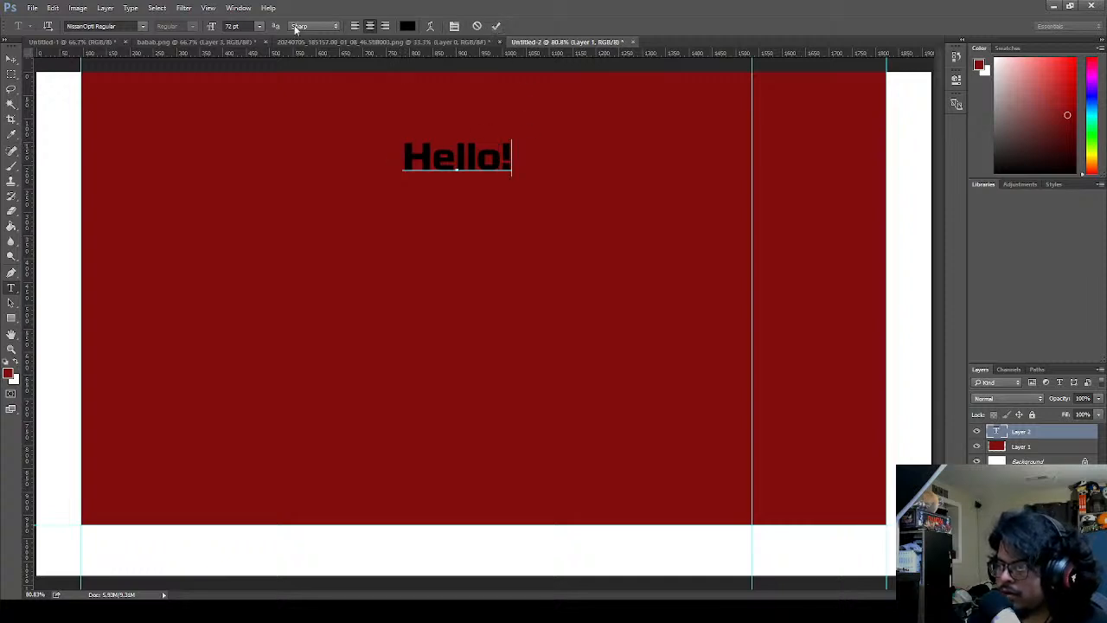
- Try several font sizes on the whole "Hello!" text and set it to 48 pt
{"action": "double_click", "coordinate": [453, 147]}
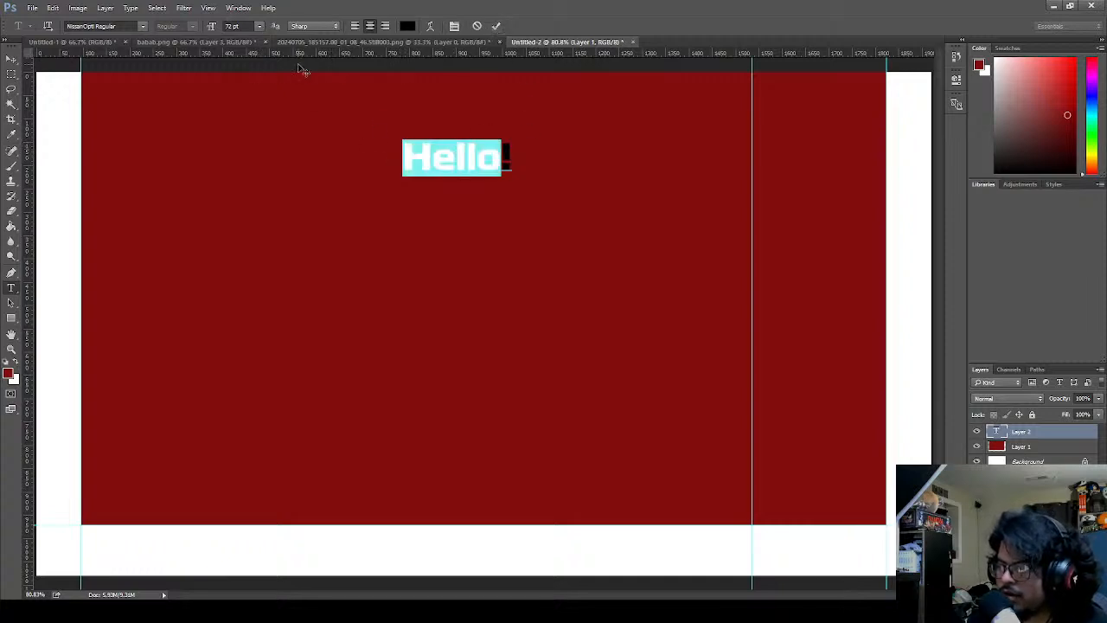
{"action": "left_click_drag", "start_coordinate": [403, 157], "coordinate": [544, 168]}
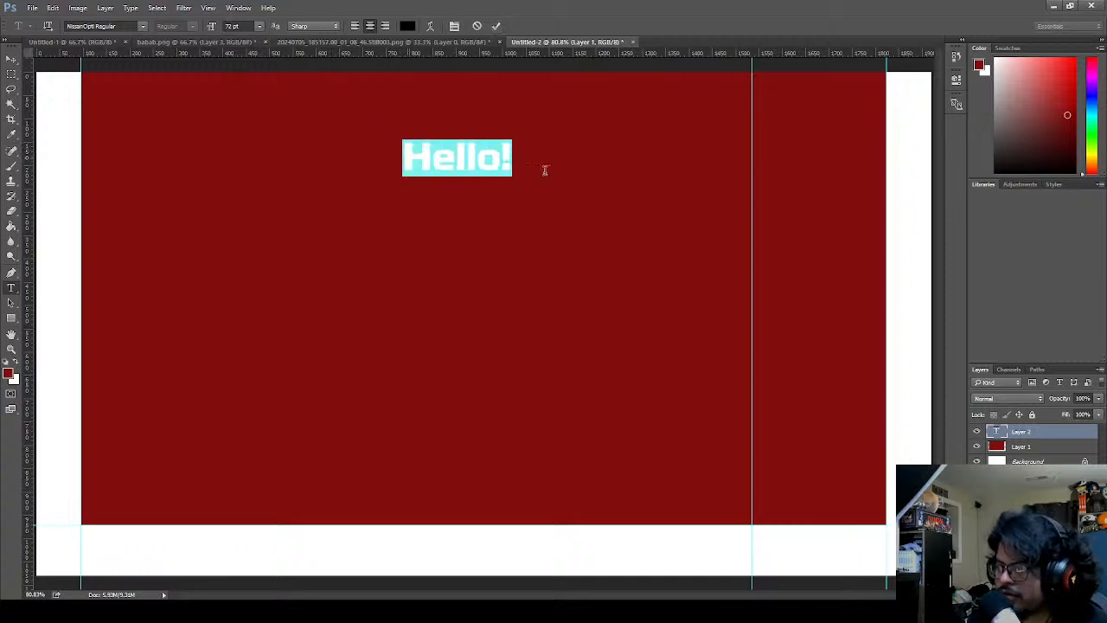
{"action": "left_click", "coordinate": [260, 25]}
{"action": "left_click", "coordinate": [267, 128]}
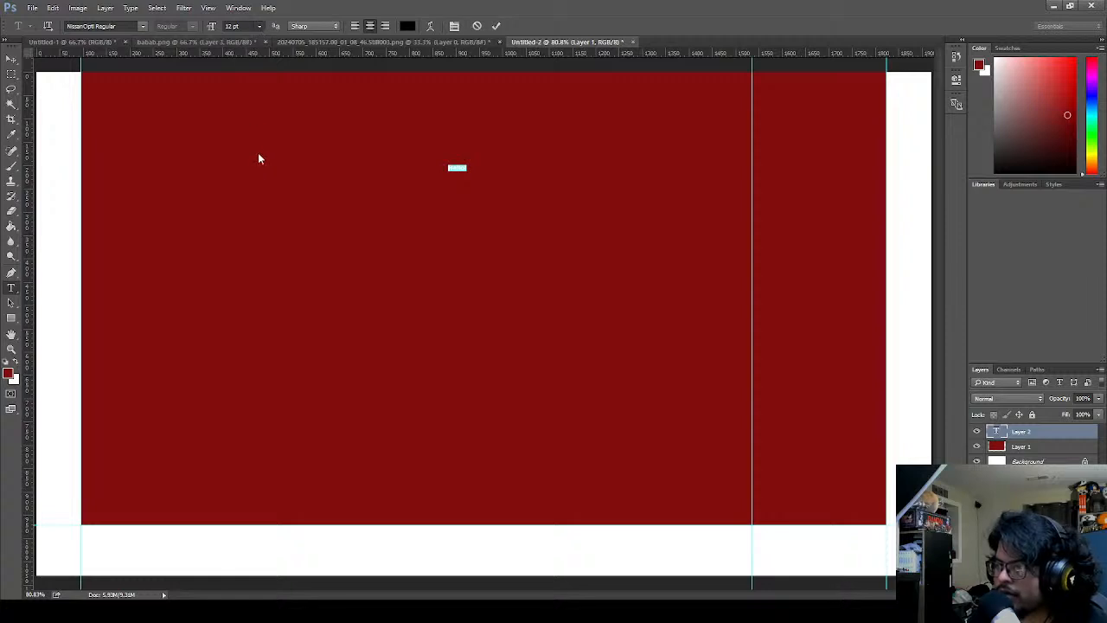
{"action": "left_click", "coordinate": [267, 162]}
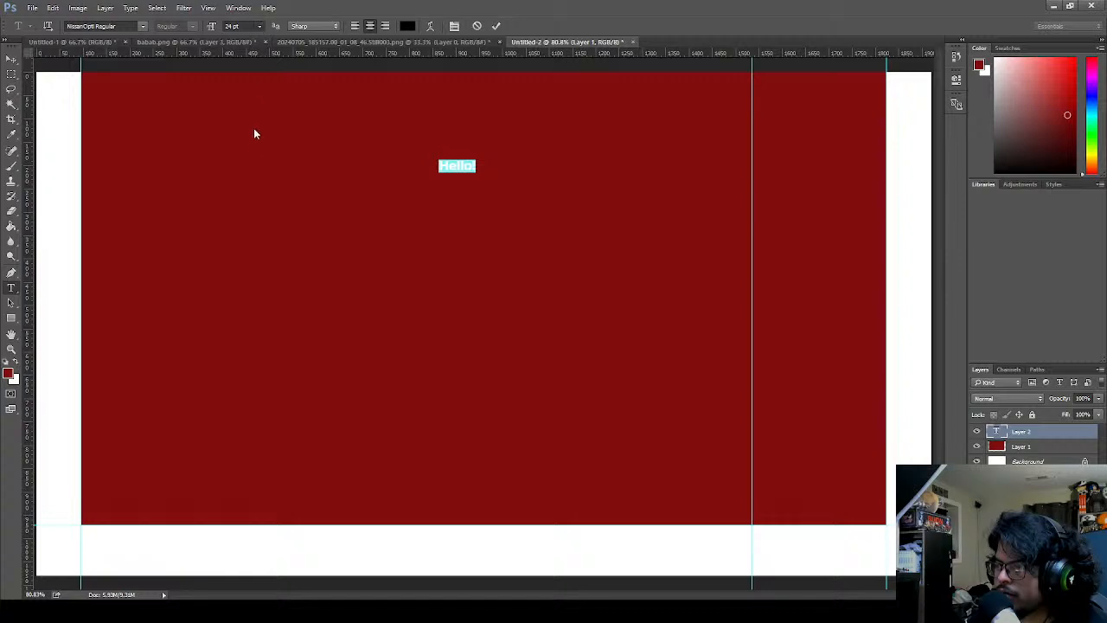
{"action": "left_click", "coordinate": [259, 208]}
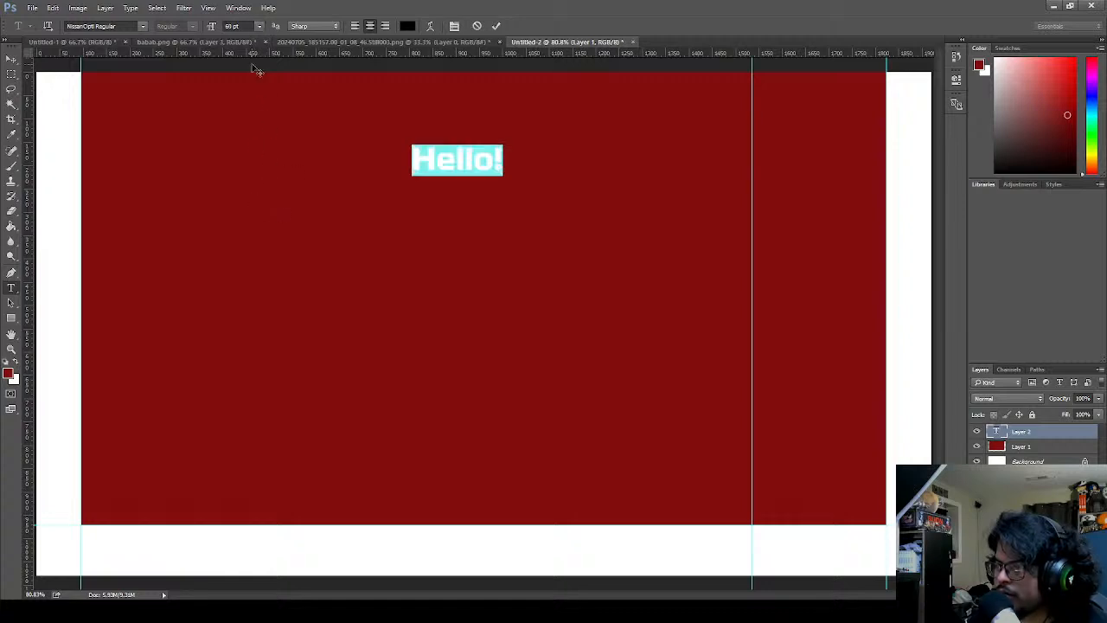
{"action": "left_click", "coordinate": [259, 197]}
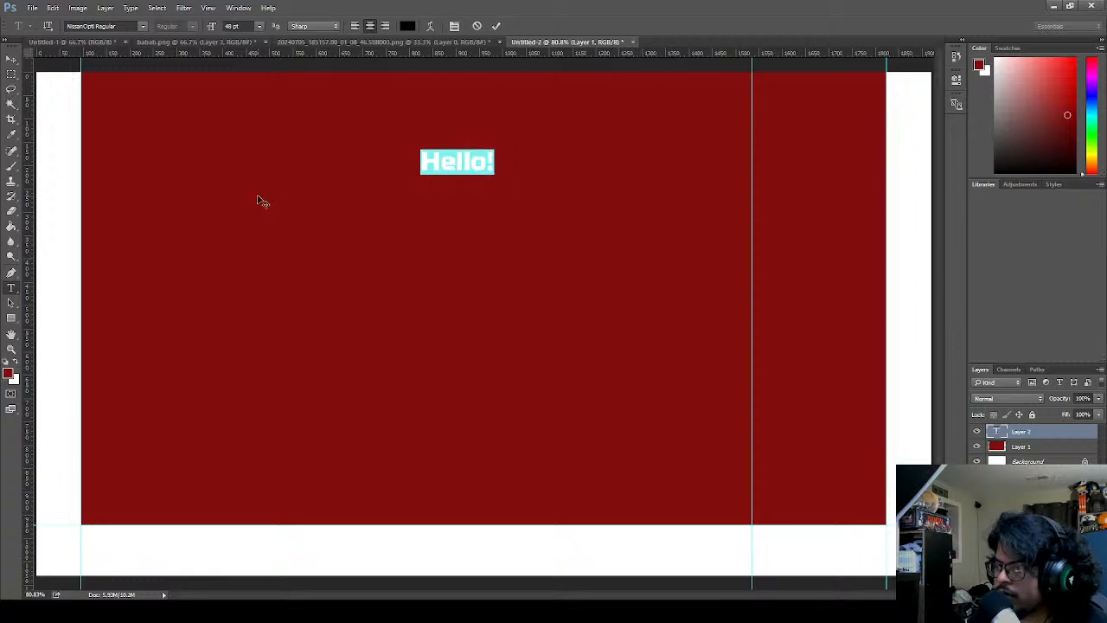
{"action": "left_click", "coordinate": [494, 26]}
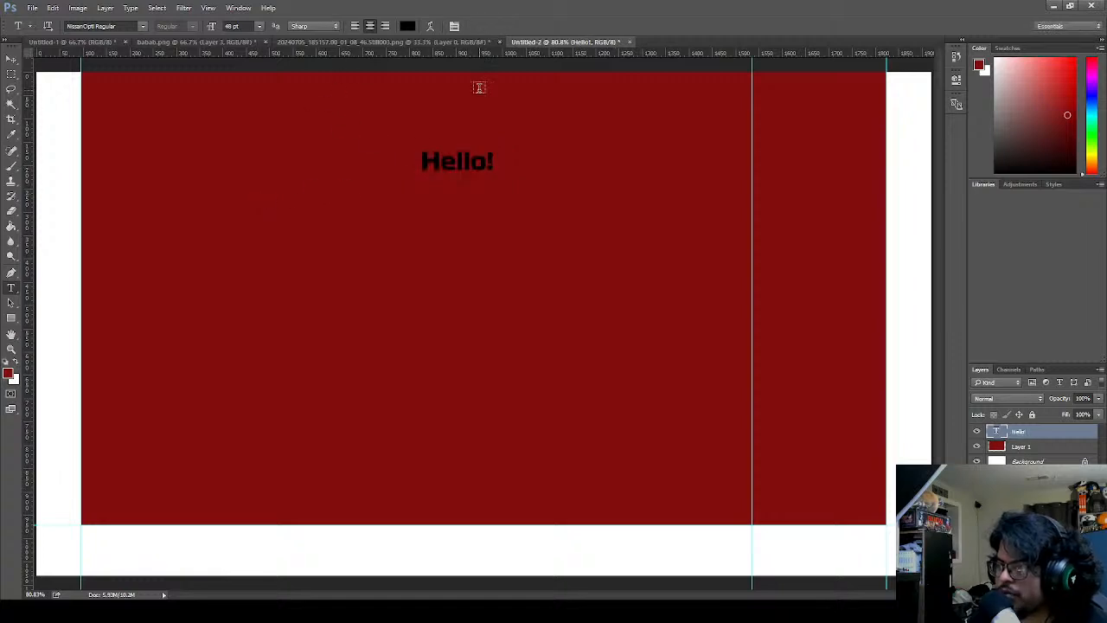
- Move the "Hello!" text against the rectangle's right edge and duplicate it into a vertical column of nine lines
{"action": "key", "text": "v"}
{"action": "left_click_drag", "start_coordinate": [469, 161], "coordinate": [845, 453]}
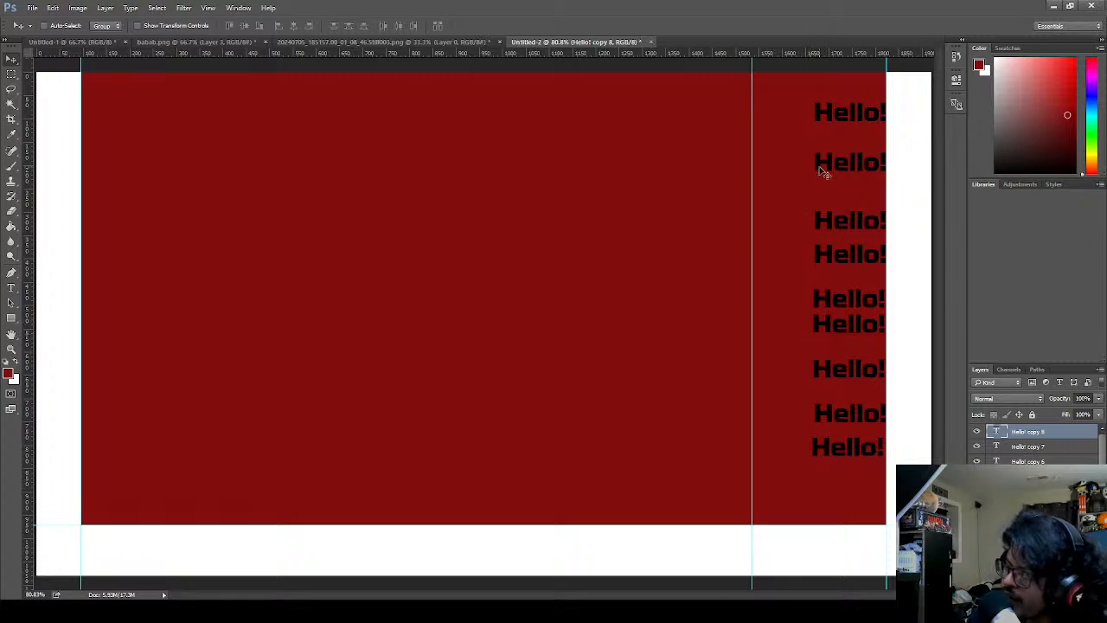
- Add a four-line text reading "Hi! My name is" plus the person's name, "And Im a really good", "fighting game player" and "Im lying rn sorry :("
{"action": "key", "text": "t"}
{"action": "left_click", "coordinate": [354, 201]}
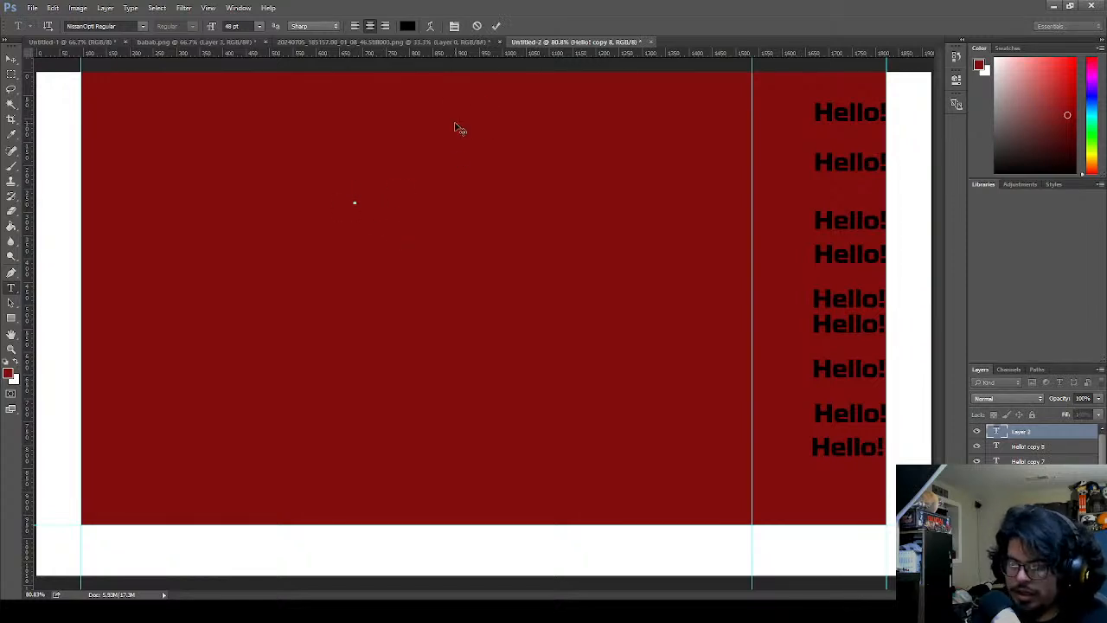
{"action": "type", "text": "Hi! M"}
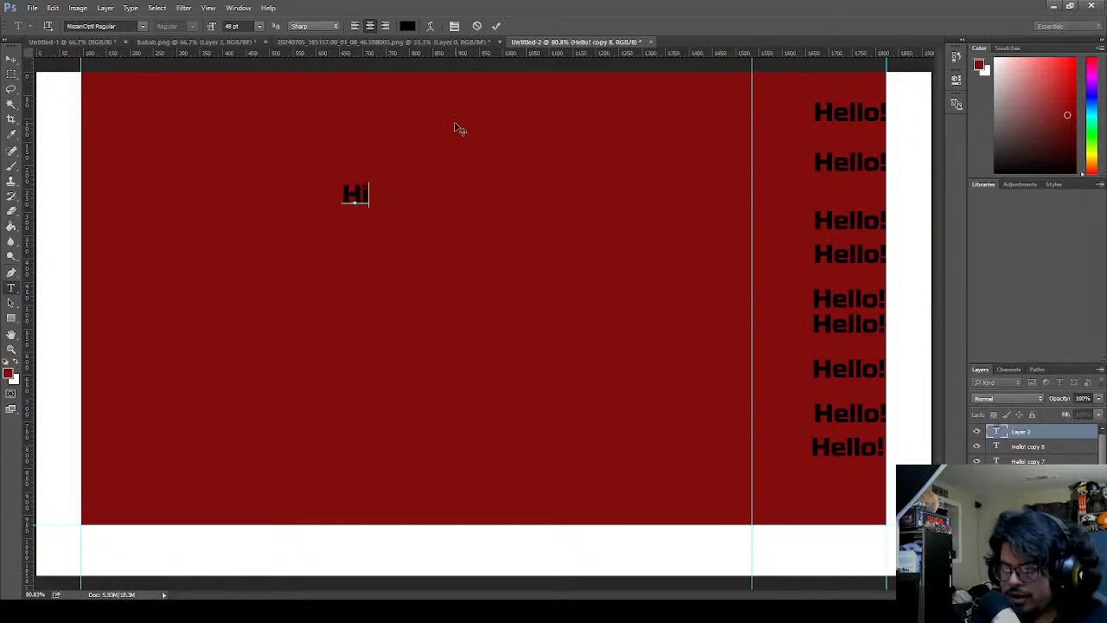
{"action": "type", "text": "y name is Jason"}
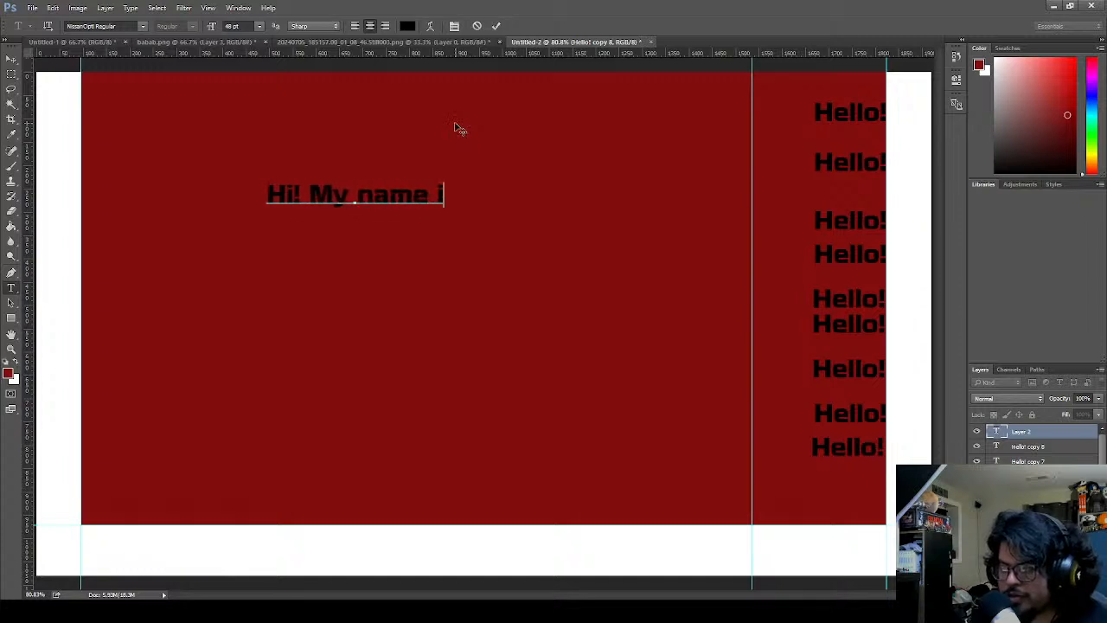
{"action": "key", "text": "Return"}
{"action": "type", "text": "And Im "}
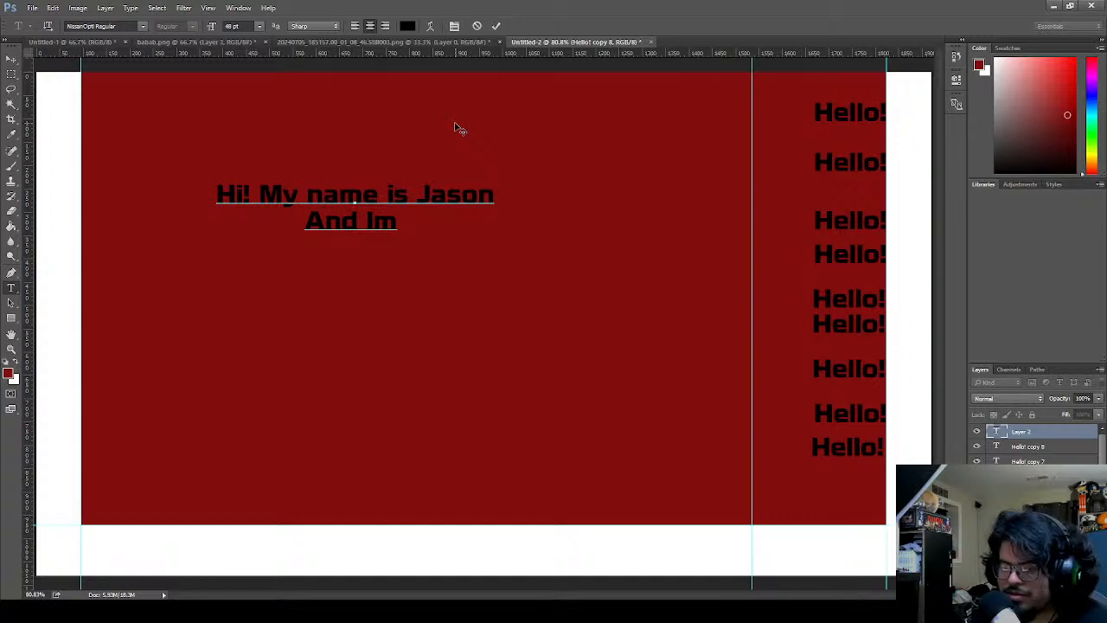
{"action": "type", "text": "a really"}
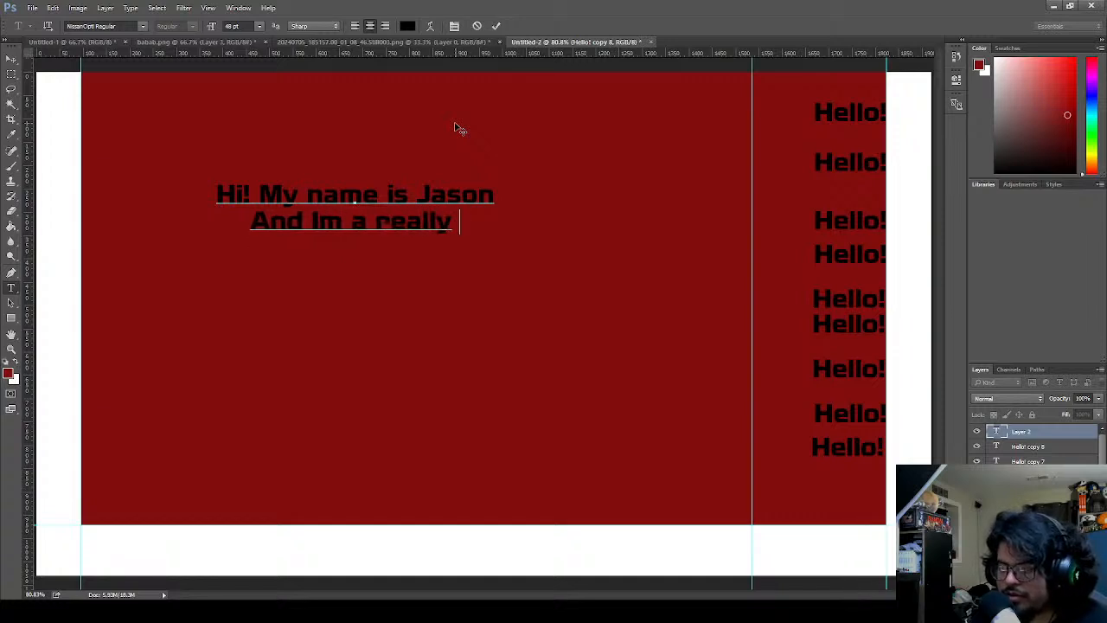
{"action": "type", "text": " good "}
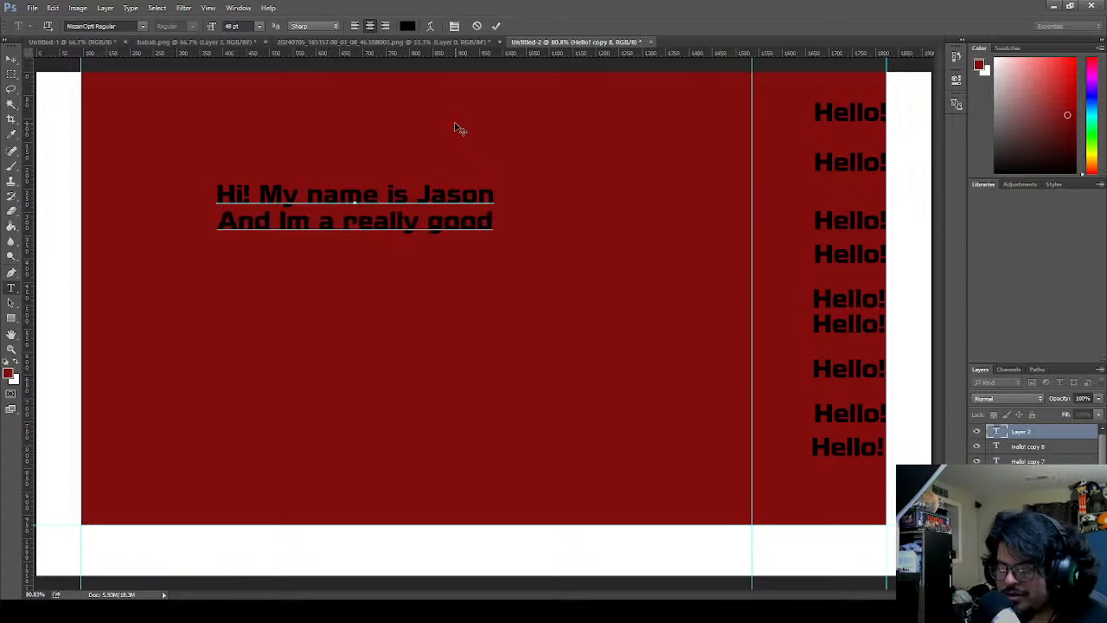
{"action": "type", "text": "fighting game p"}
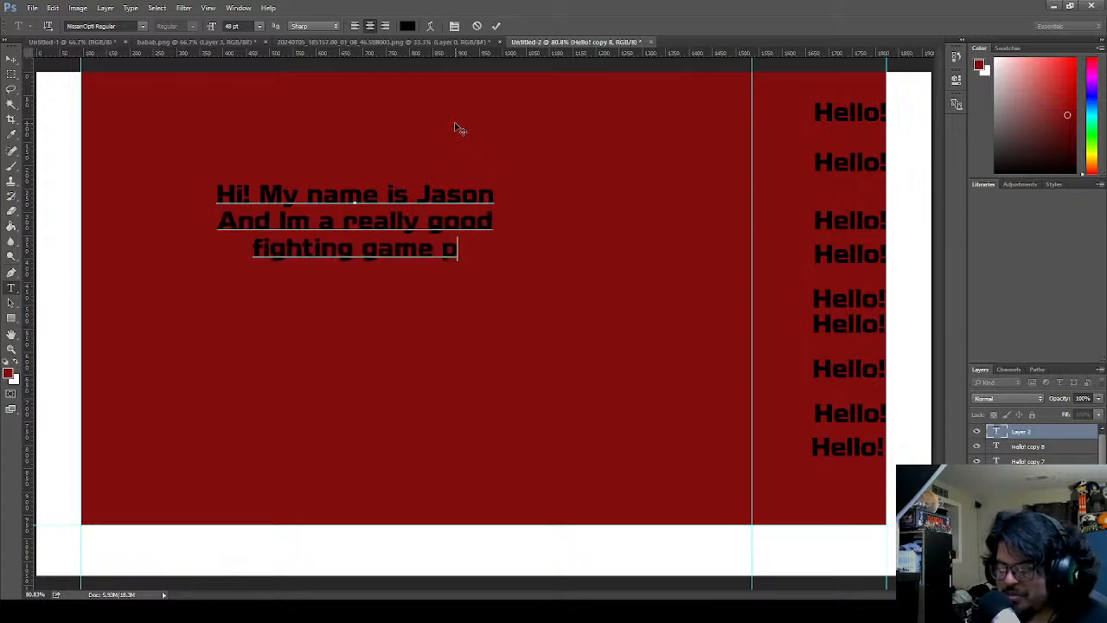
{"action": "type", "text": "layer"}
{"action": "key", "text": "Return"}
{"action": "type", "text": "Im "}
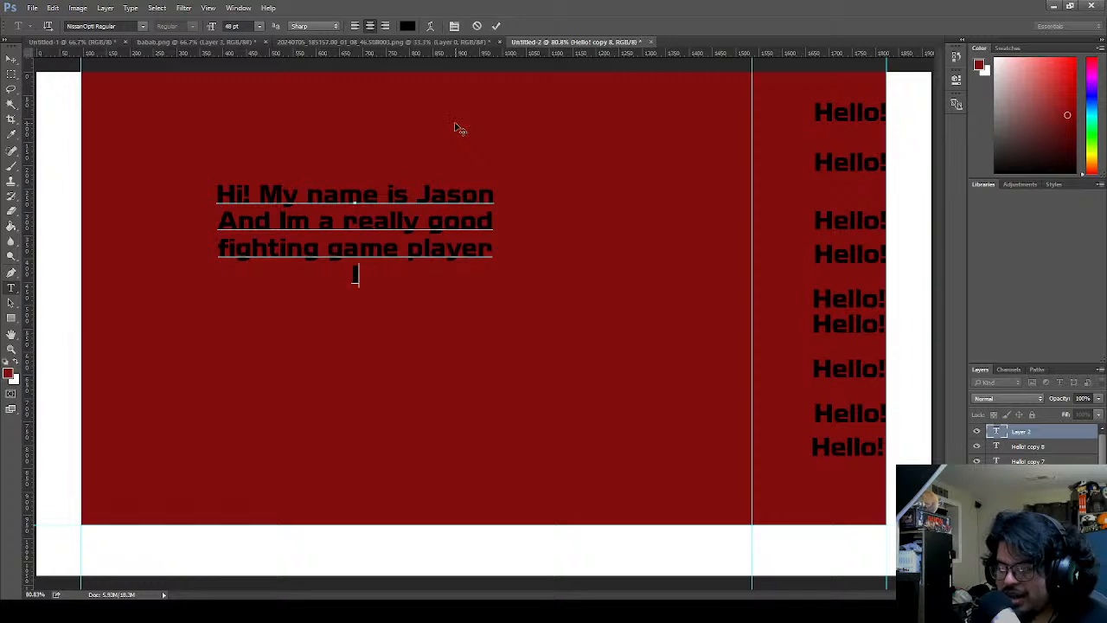
{"action": "type", "text": "lying rn"}
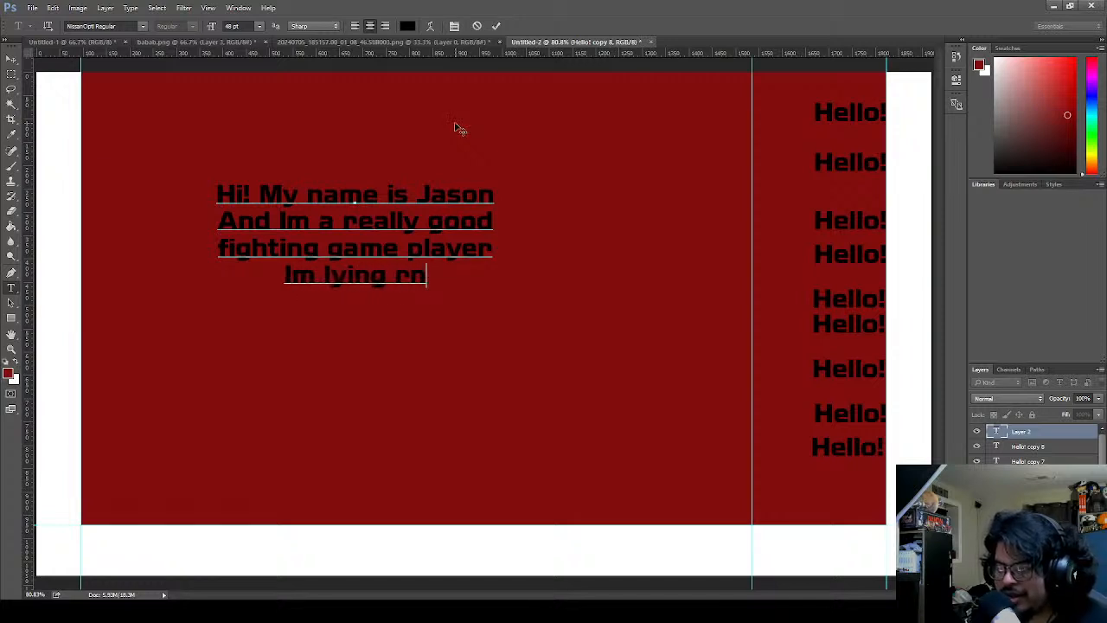
{"action": "type", "text": " sorry :("}
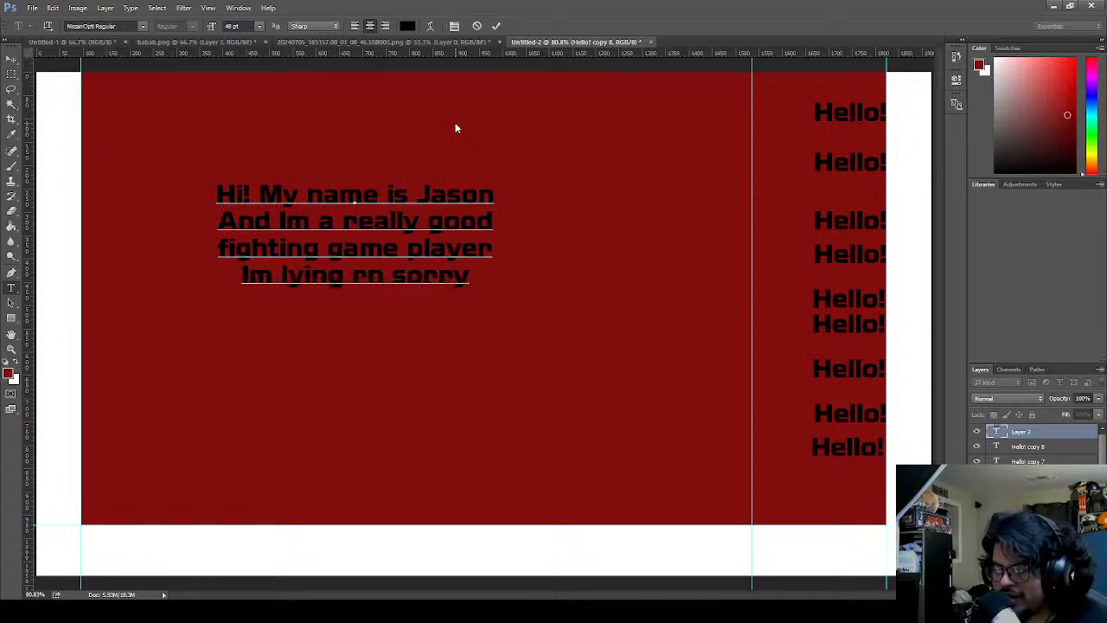
{"action": "left_click", "coordinate": [496, 25]}
- Set the whole four-line text to 24 pt and place it over the upper end of the "Hello!" column
{"action": "left_click", "coordinate": [11, 58]}
{"action": "left_click_drag", "start_coordinate": [240, 243], "coordinate": [279, 175]}
{"action": "key", "text": "t"}
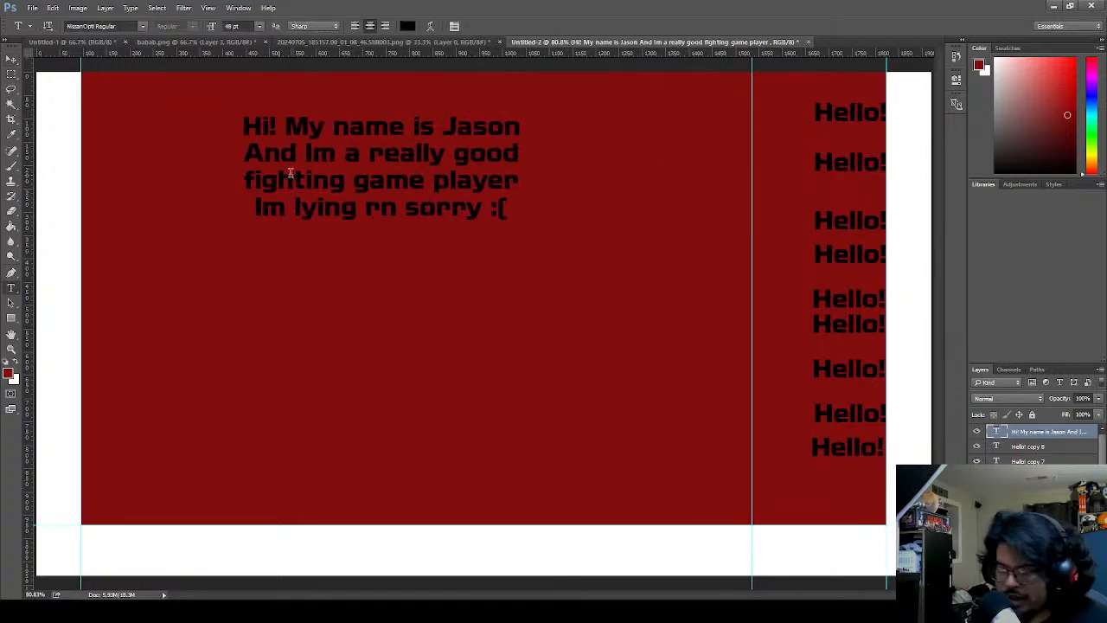
{"action": "left_click", "coordinate": [415, 212]}
{"action": "key", "text": "ctrl+a"}
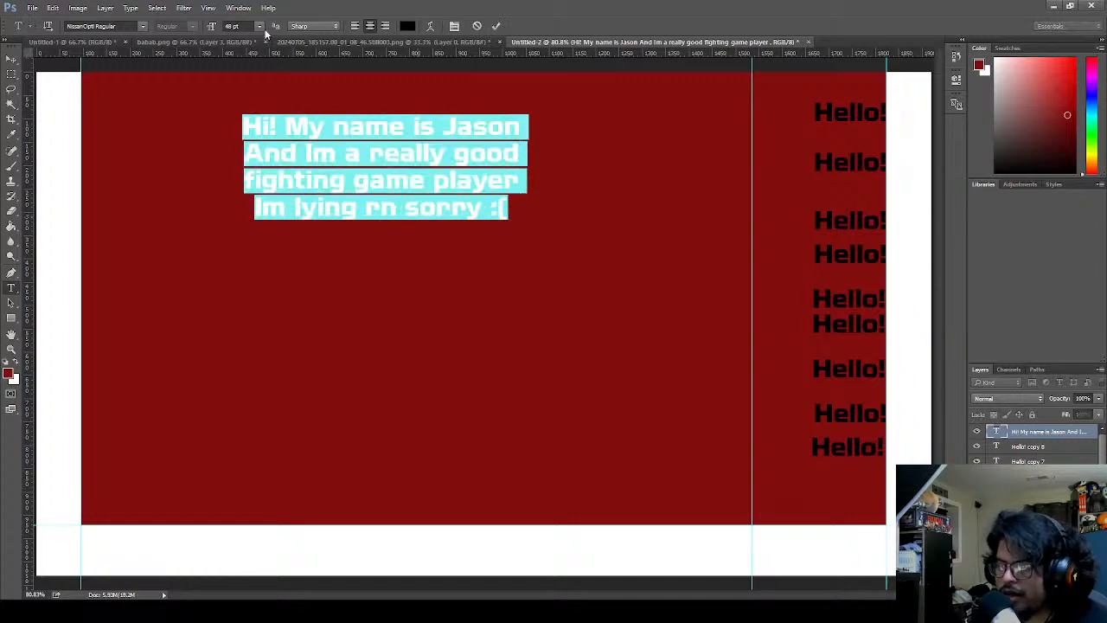
{"action": "left_click", "coordinate": [258, 26]}
{"action": "left_click", "coordinate": [262, 189]}
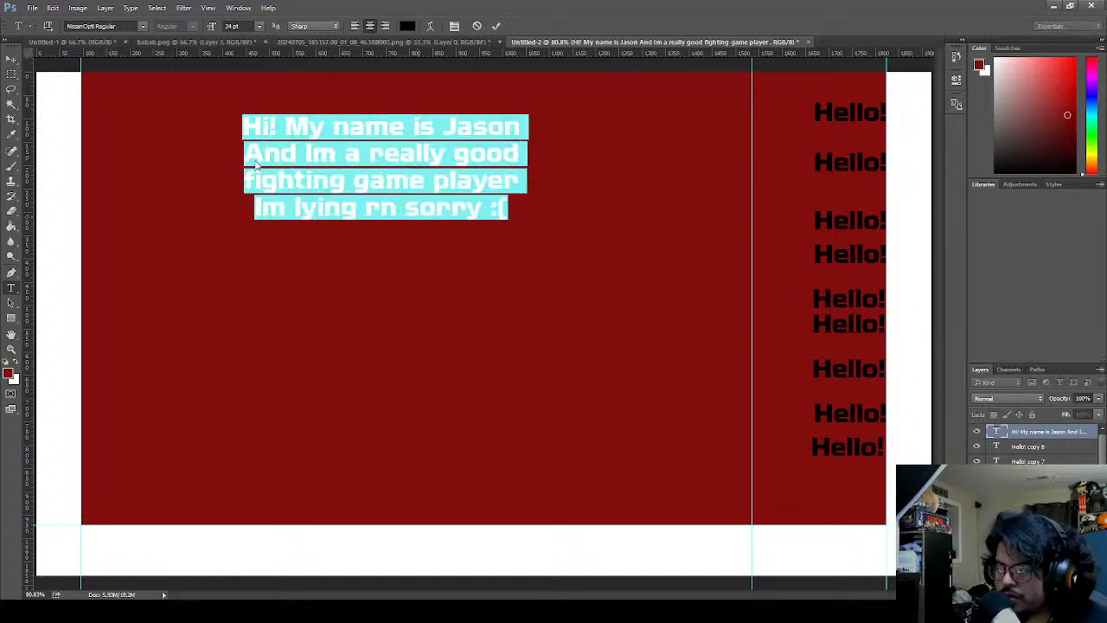
{"action": "left_click", "coordinate": [11, 57]}
{"action": "left_click_drag", "start_coordinate": [435, 170], "coordinate": [859, 127]}
{"action": "key", "text": "t"}
- Set the lowest "Hello!" line to 24 pt and place it in the column just below the four-line text
{"action": "left_click", "coordinate": [1040, 446]}
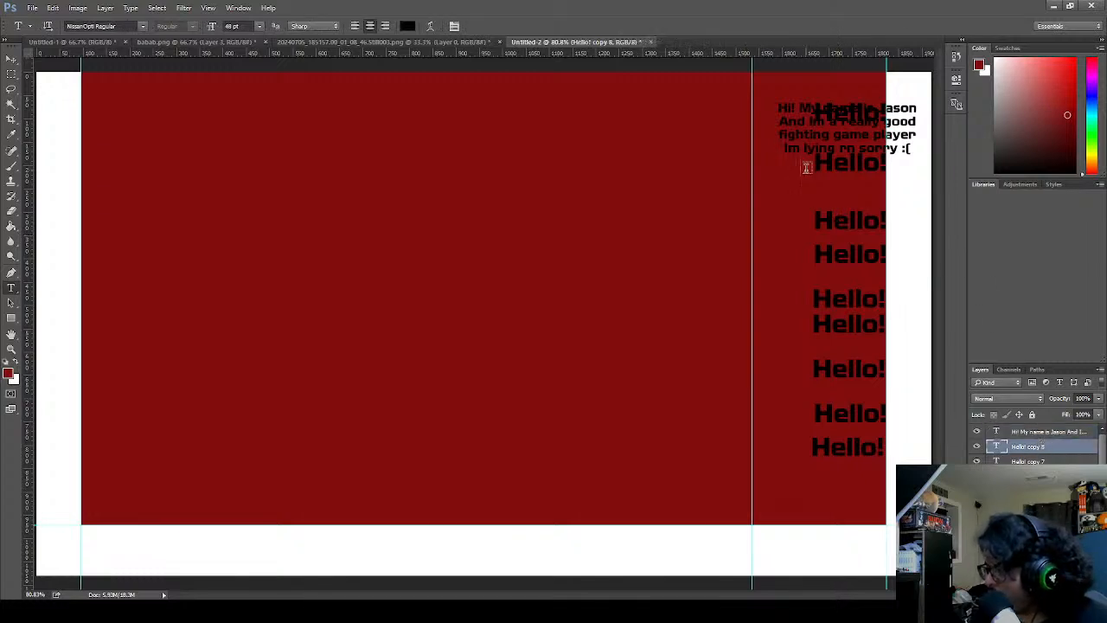
{"action": "key", "text": "v"}
{"action": "left_click_drag", "start_coordinate": [846, 177], "coordinate": [403, 101]}
{"action": "key", "text": "t"}
{"action": "double_click", "coordinate": [383, 370]}
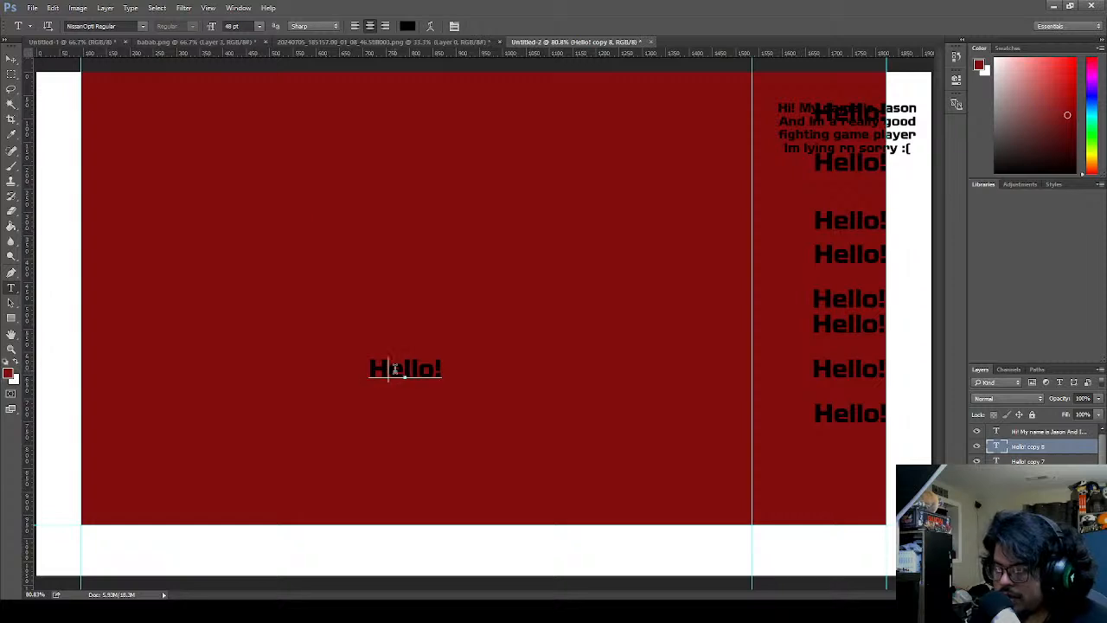
{"action": "left_click", "coordinate": [265, 158]}
{"action": "left_click", "coordinate": [495, 26]}
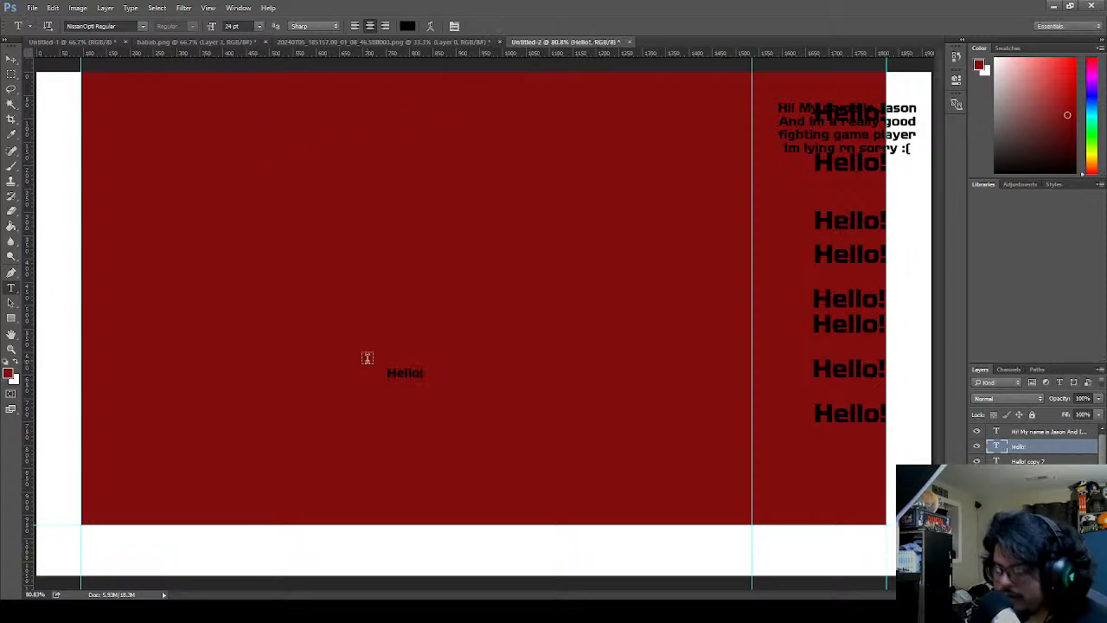
{"action": "key", "text": "v"}
{"action": "left_click_drag", "start_coordinate": [410, 375], "coordinate": [815, 201]}
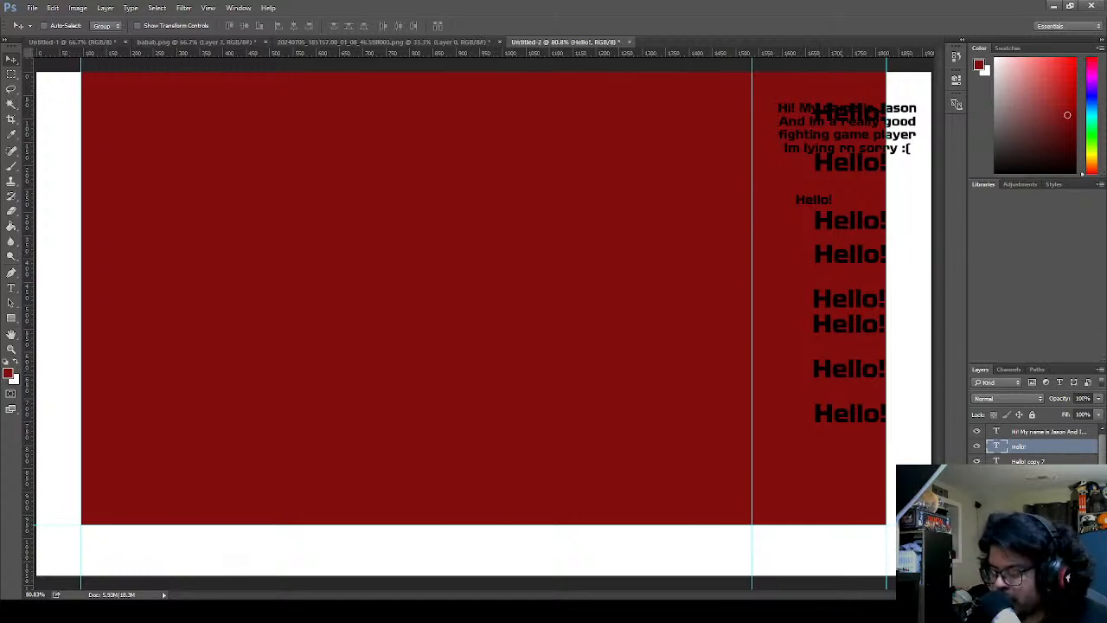
- Delete all the sample text layers, keeping only the dark red rectangle and the background
{"action": "left_click", "coordinate": [1026, 434], "text": "shift"}
{"action": "key", "text": "Delete"}
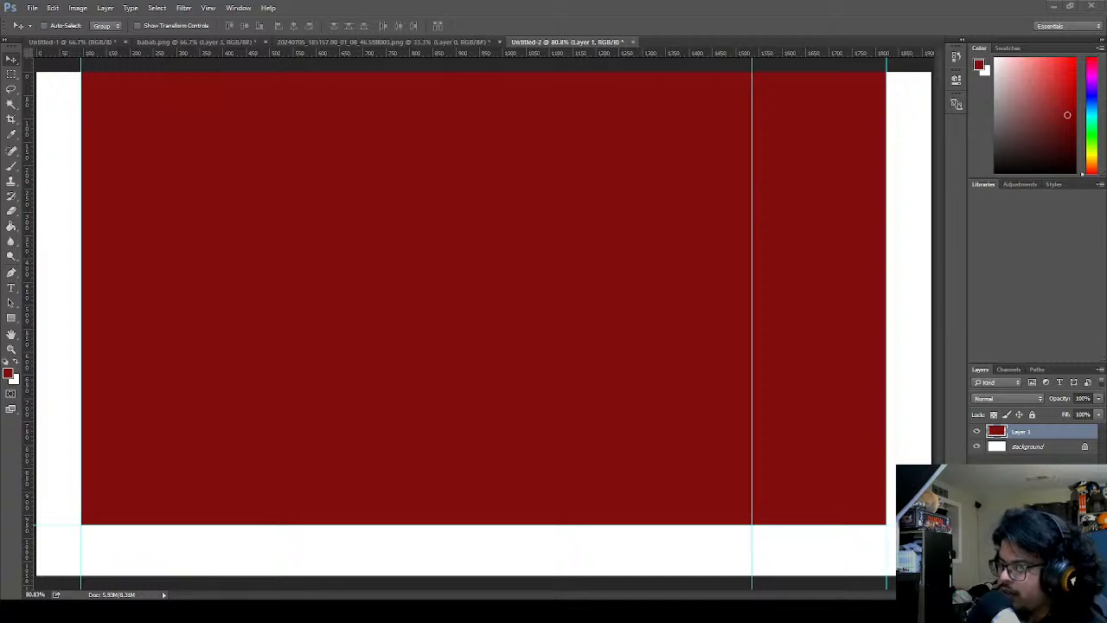
- Try an extra vertical guide midway between the inner guide and the canvas's right edge
{"action": "scroll", "coordinate": [861, 470], "scroll_direction": "up", "scroll_amount": 10}
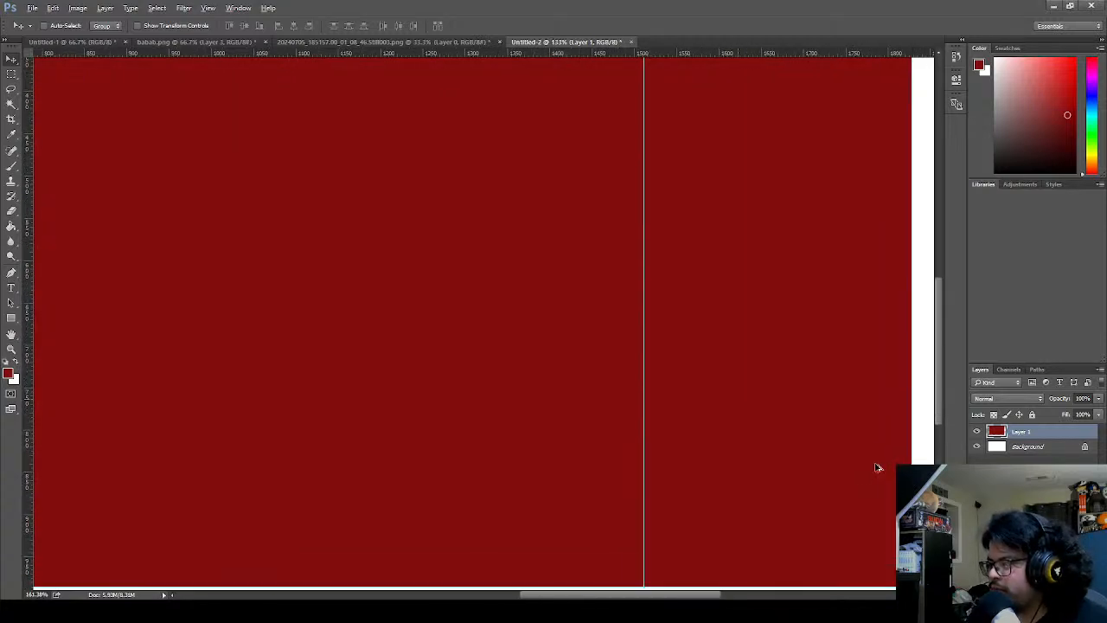
{"action": "scroll", "coordinate": [865, 471], "scroll_direction": "up", "scroll_amount": 5}
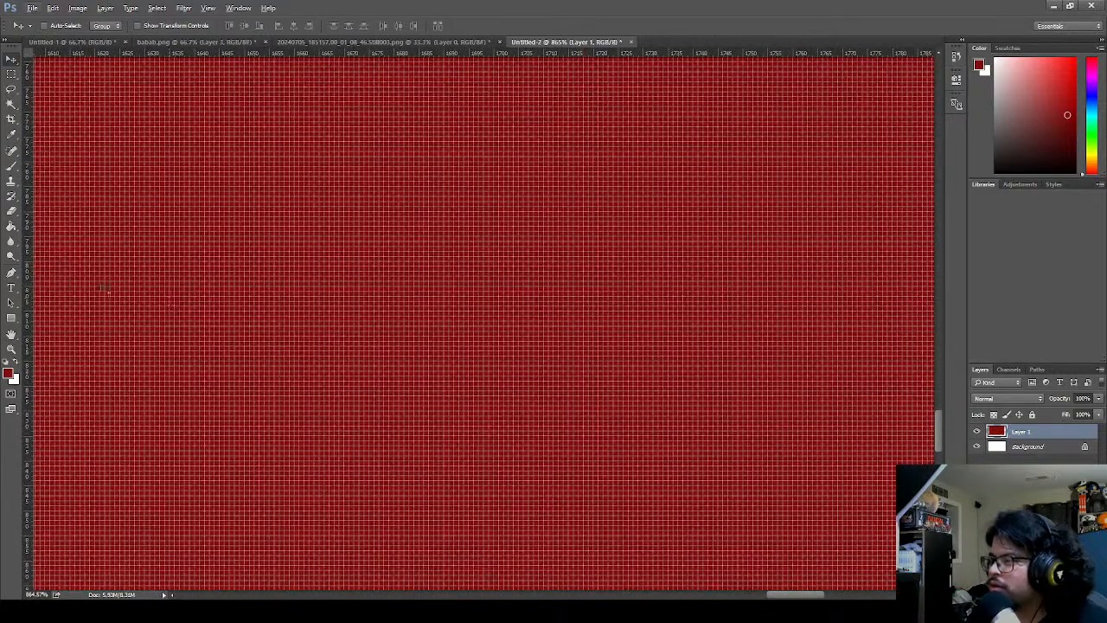
{"action": "left_click_drag", "start_coordinate": [30, 242], "coordinate": [632, 324]}
{"action": "key", "text": "ctrl+z"}
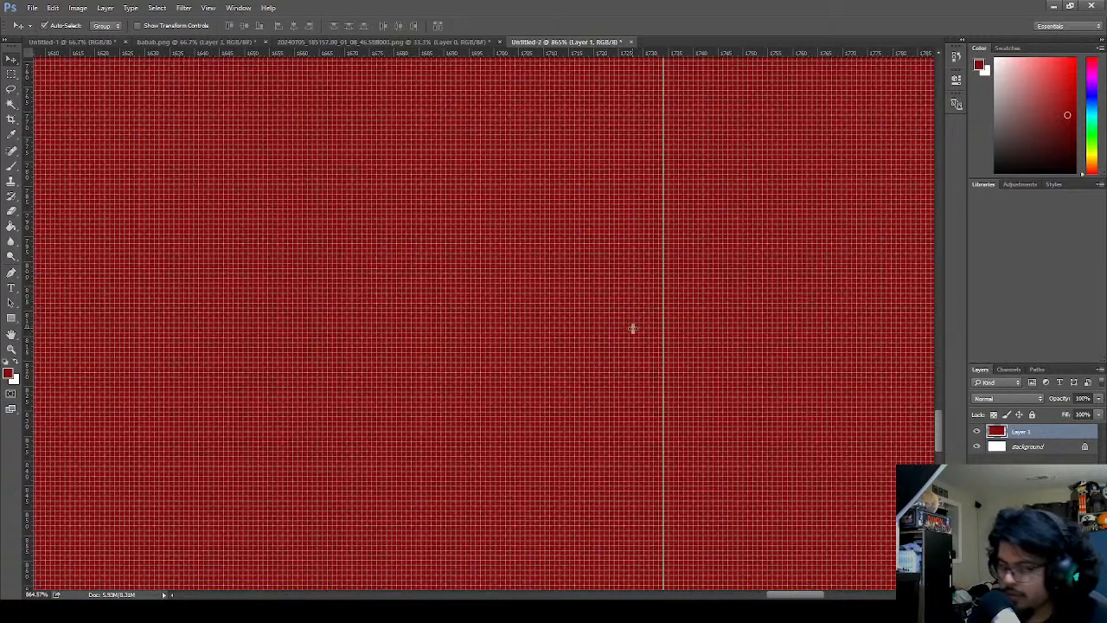
{"action": "key", "text": "ctrl+0"}
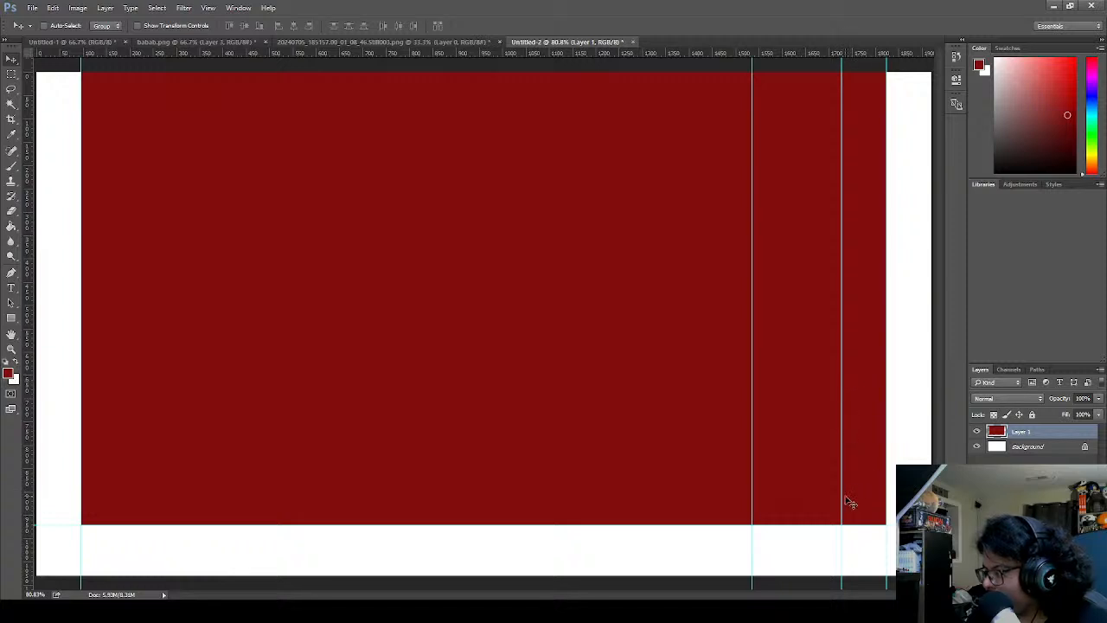
{"action": "left_click_drag", "start_coordinate": [864, 65], "coordinate": [889, 525]}
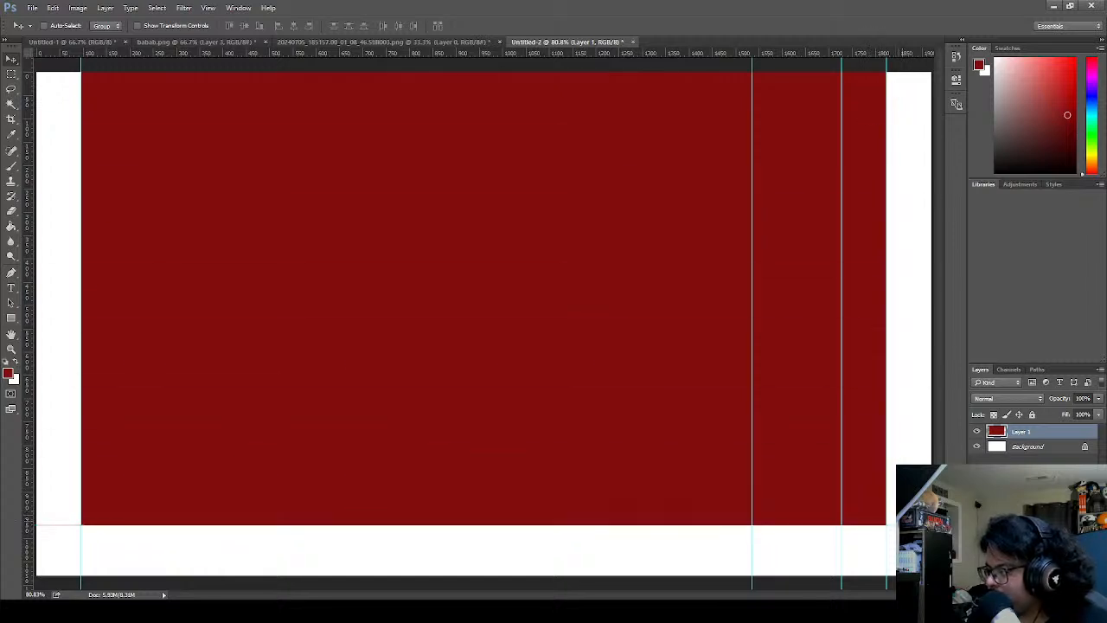
{"action": "left_click_drag", "start_coordinate": [890, 525], "coordinate": [890, 524]}
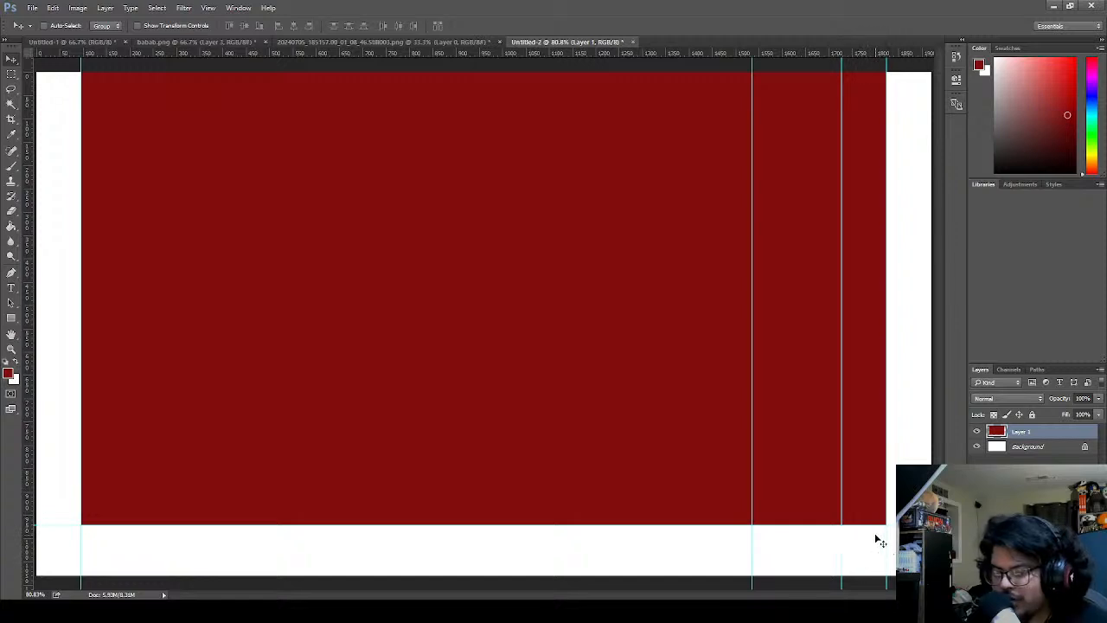
{"action": "key", "text": "ctrl+alt+z"}
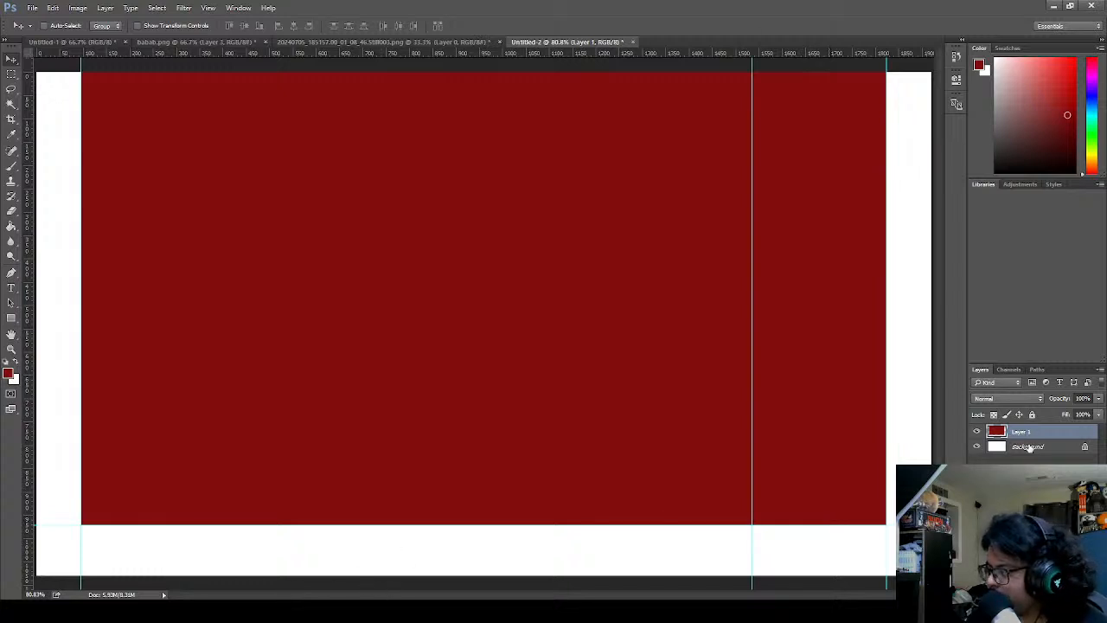
- Add a new layer above the dark red rectangle and fill it entirely with dark green
{"action": "left_click", "coordinate": [1073, 593]}
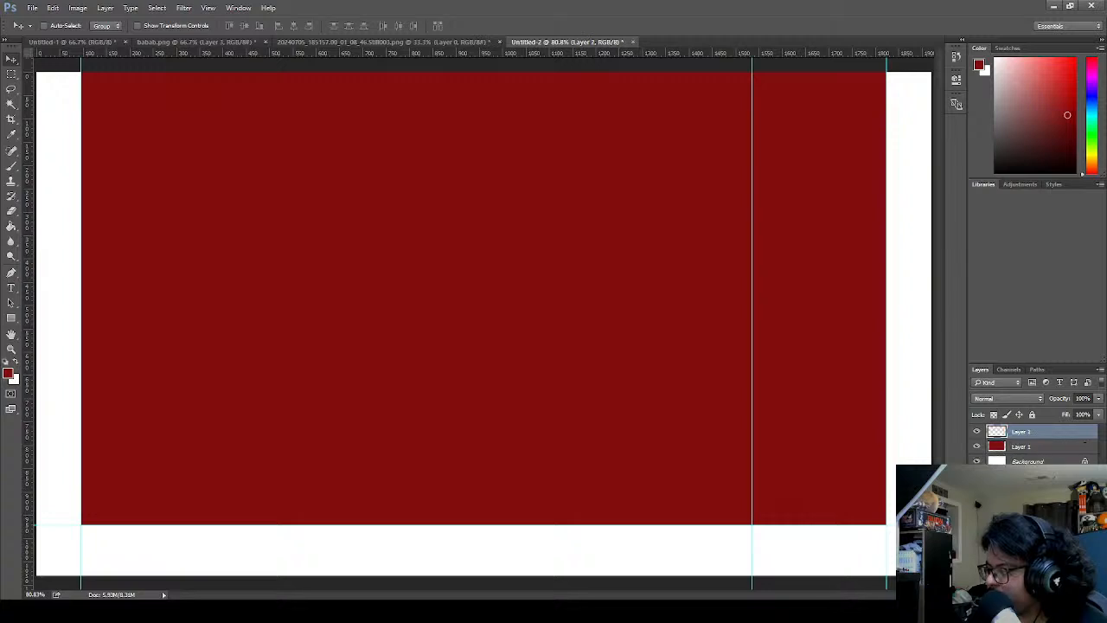
{"action": "key", "text": "g"}
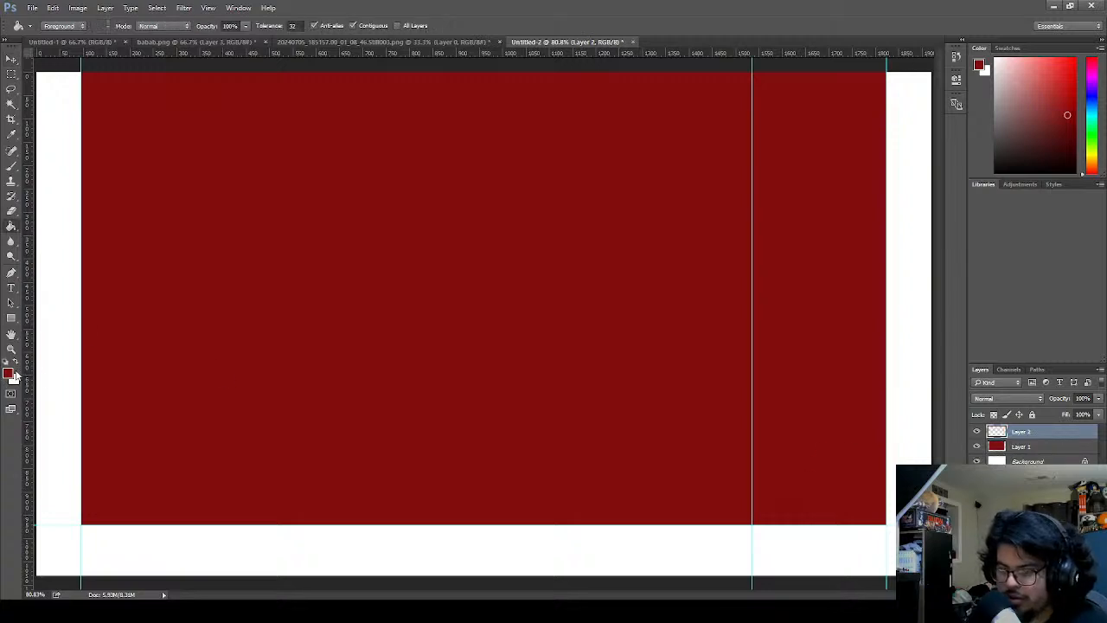
{"action": "key", "text": "i"}
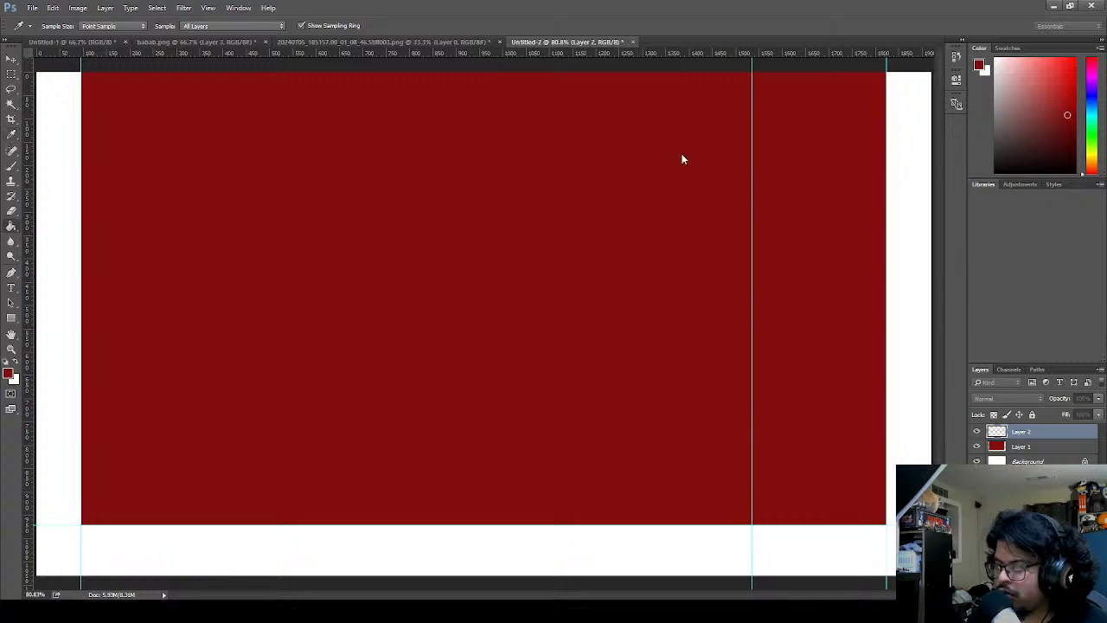
{"action": "key", "text": "g"}
{"action": "left_click", "coordinate": [536, 216]}
- Scale the green fill to 20% width and 90% height, spanning from the inner guide to the canvas's right edge above the horizontal guide
{"action": "key", "text": "v"}
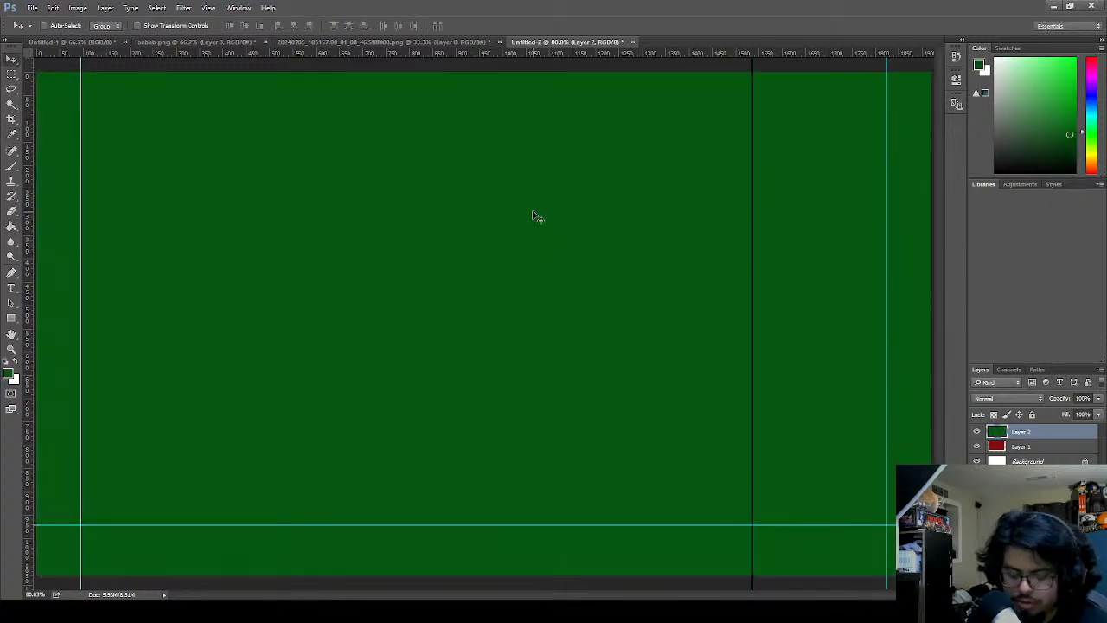
{"action": "key", "text": "ctrl+t"}
{"action": "mouse_move", "coordinate": [901, 117]}
{"action": "left_mouse_down"}
{"action": "mouse_move", "coordinate": [815, 167]}
{"action": "mouse_move", "coordinate": [870, 112]}
{"action": "mouse_move", "coordinate": [896, 120]}
{"action": "left_mouse_up"}
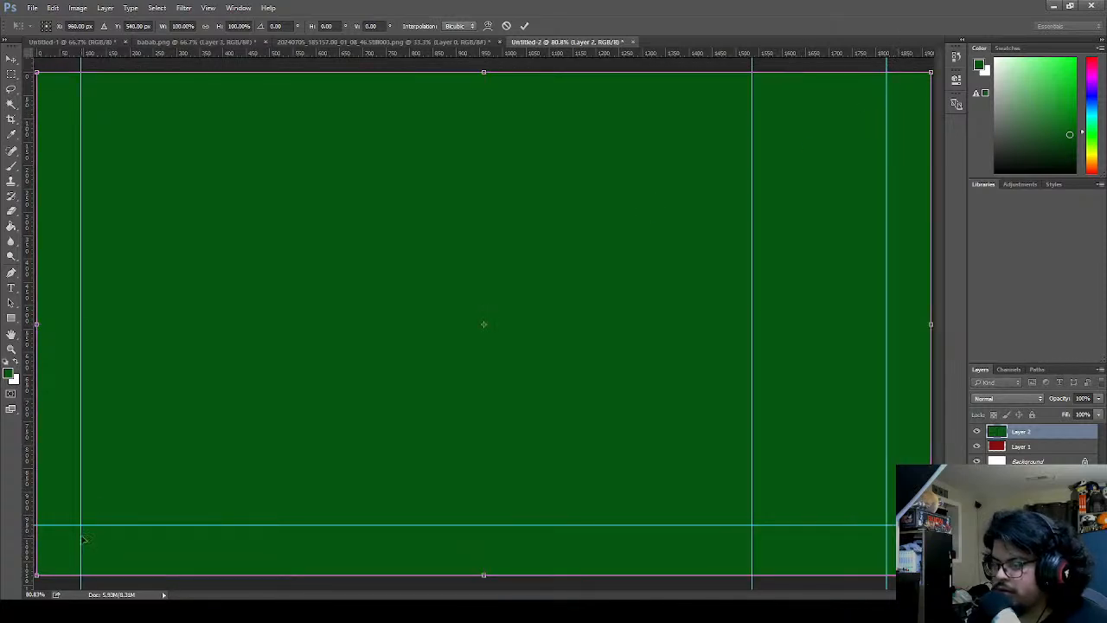
{"action": "left_click_drag", "start_coordinate": [36, 574], "coordinate": [750, 522]}
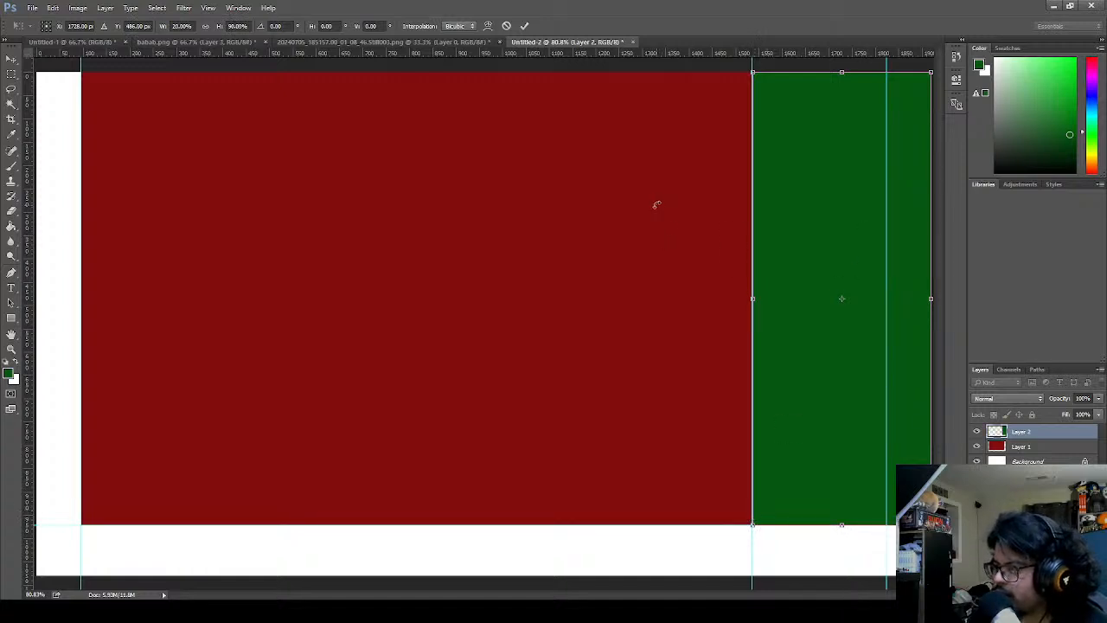
{"action": "left_click", "coordinate": [524, 25]}
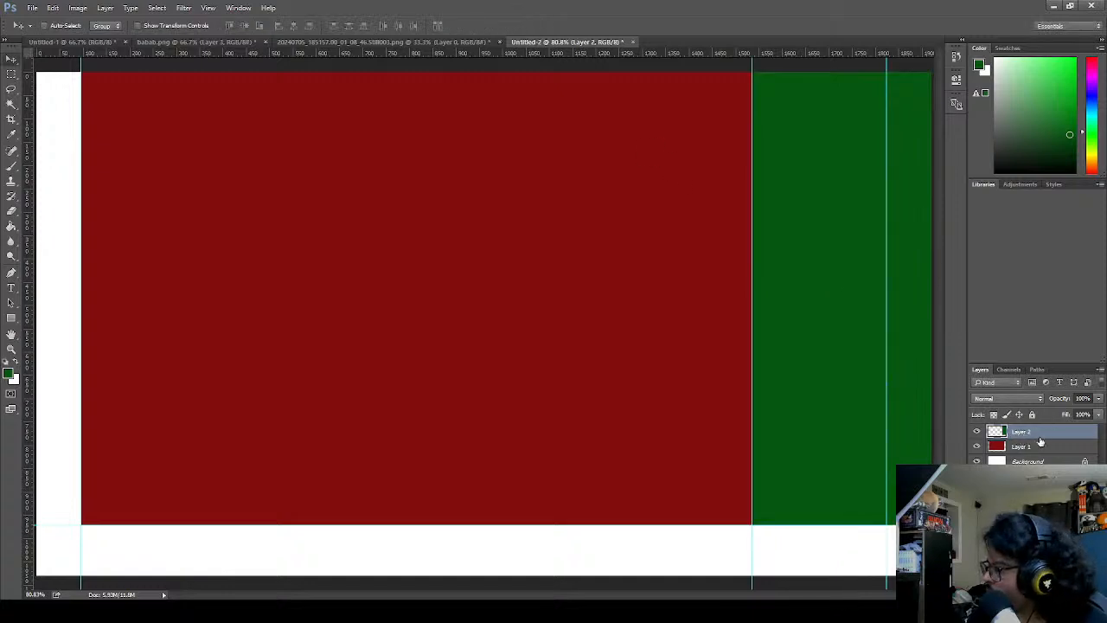
- Lower the green column layer's opacity to about 63% and deselect the layer
{"action": "left_click", "coordinate": [1097, 399]}
{"action": "left_click", "coordinate": [1092, 416]}
{"action": "left_click_drag", "start_coordinate": [1093, 416], "coordinate": [1079, 417]}
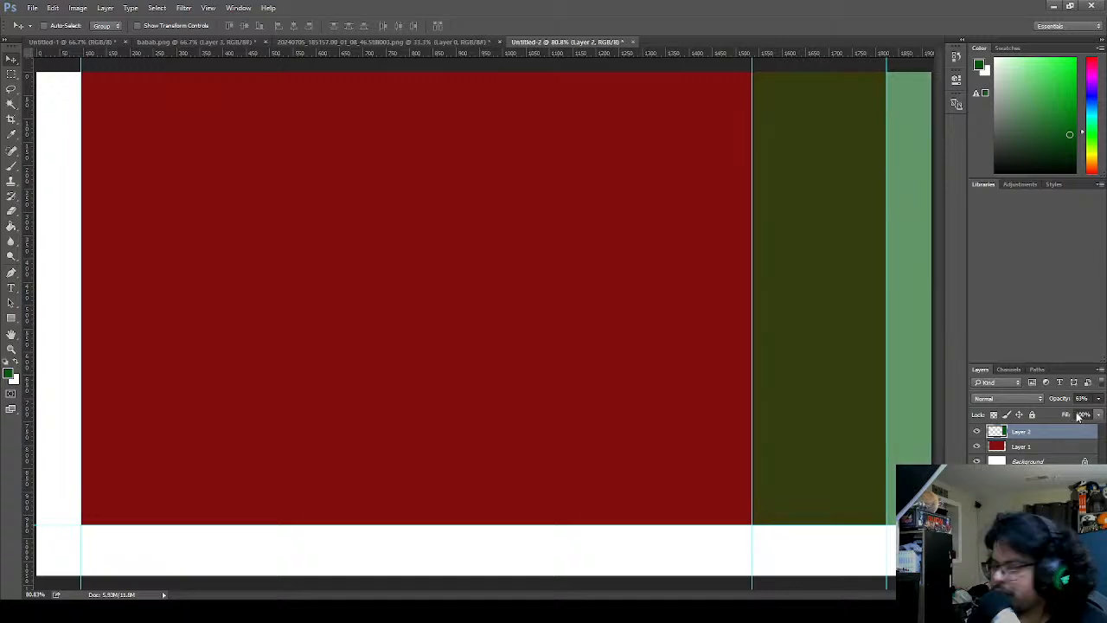
{"action": "left_click", "coordinate": [1029, 484]}
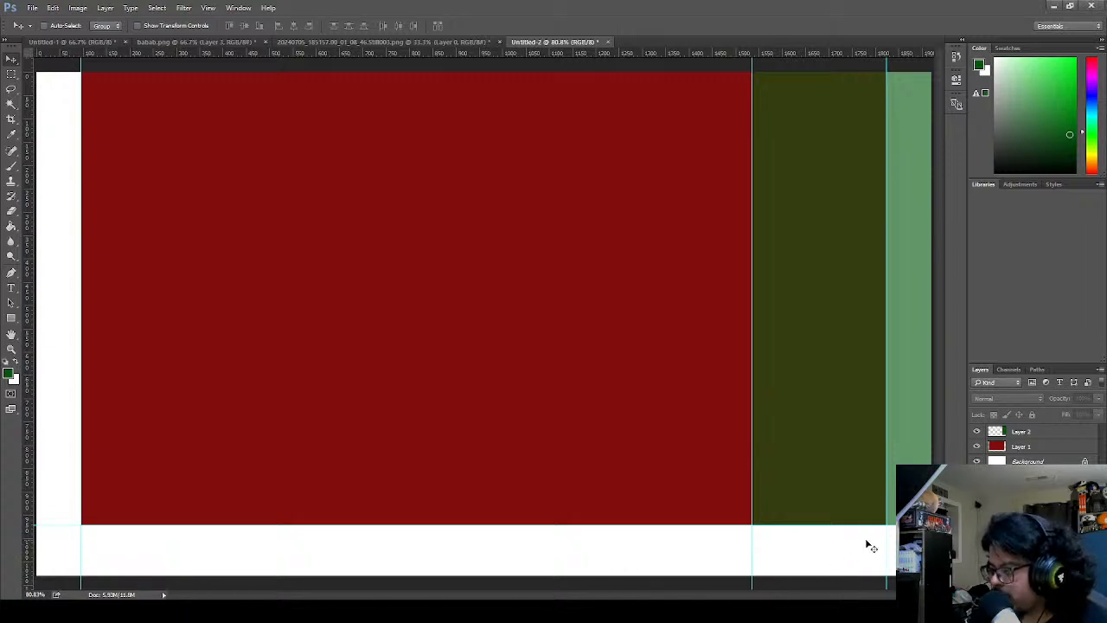
- Add a vertical guide at about 1630 px inside the green column
{"action": "scroll", "coordinate": [865, 558], "scroll_direction": "up", "scroll_amount": 5}
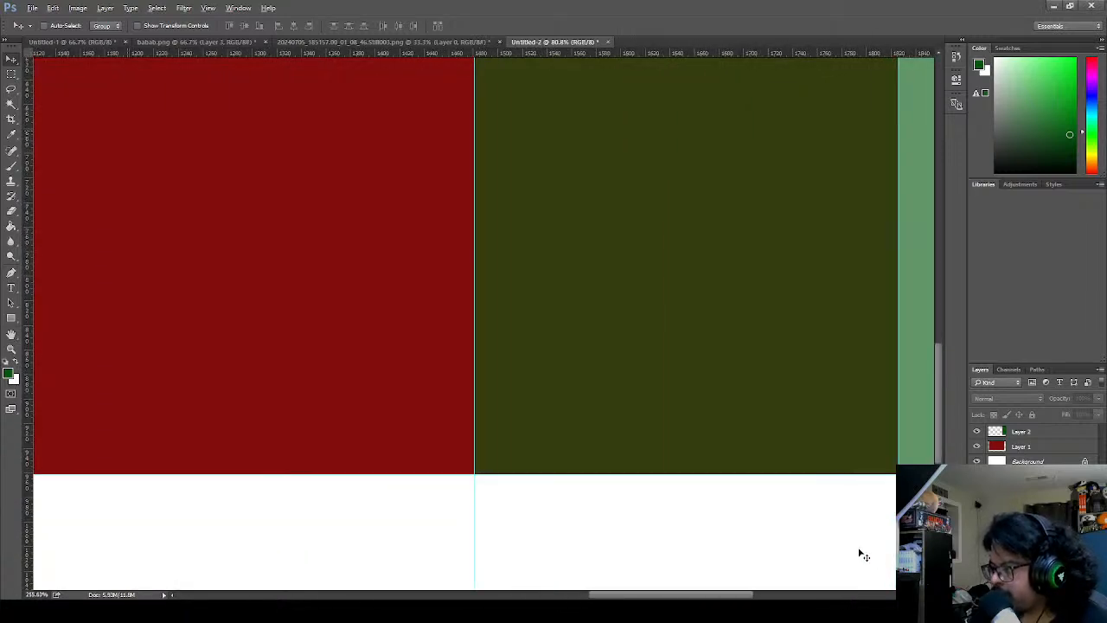
{"action": "scroll", "coordinate": [865, 558], "scroll_direction": "up", "scroll_amount": 5}
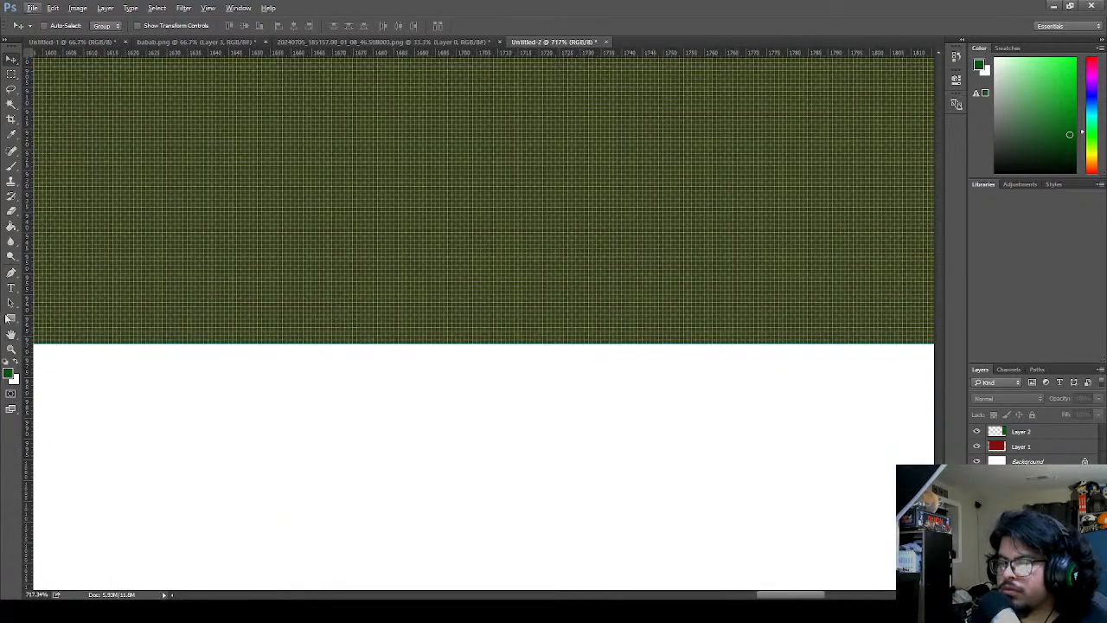
{"action": "left_click_drag", "start_coordinate": [27, 294], "coordinate": [176, 302]}
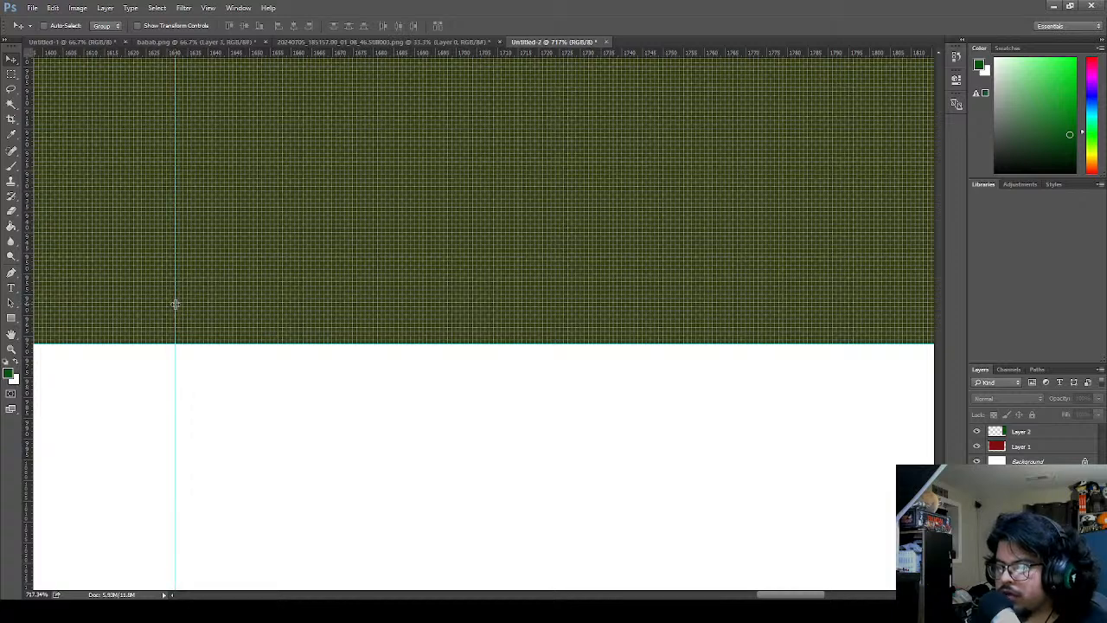
{"action": "key", "text": "ctrl+0"}
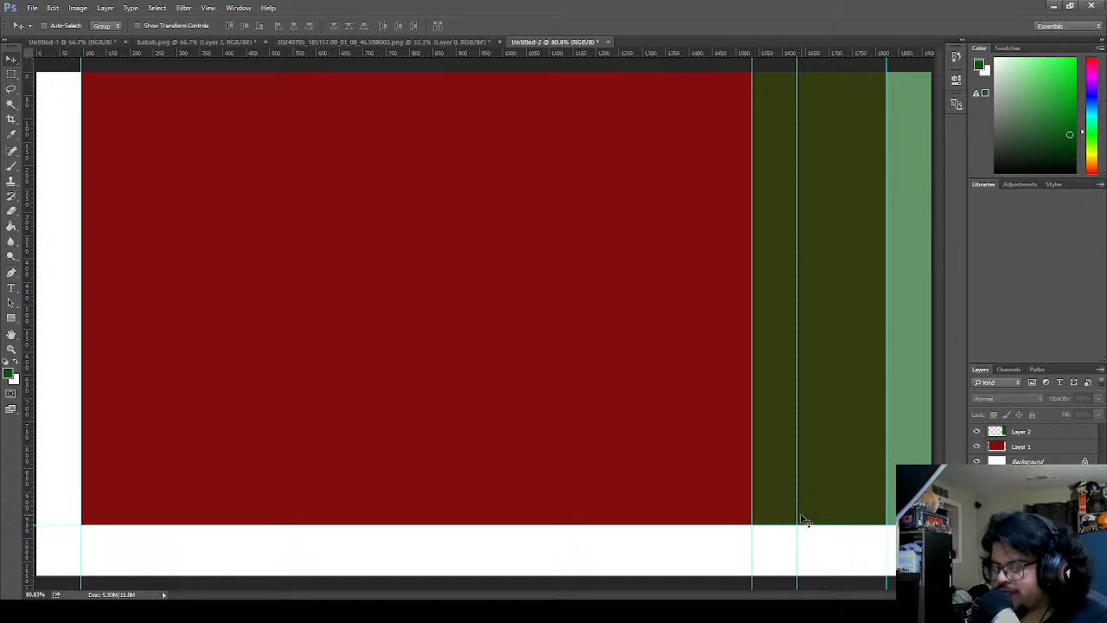
- Add a new layer above the green column and fill it entirely with dark orange
{"action": "key", "text": "ctrl+shift+alt+n"}
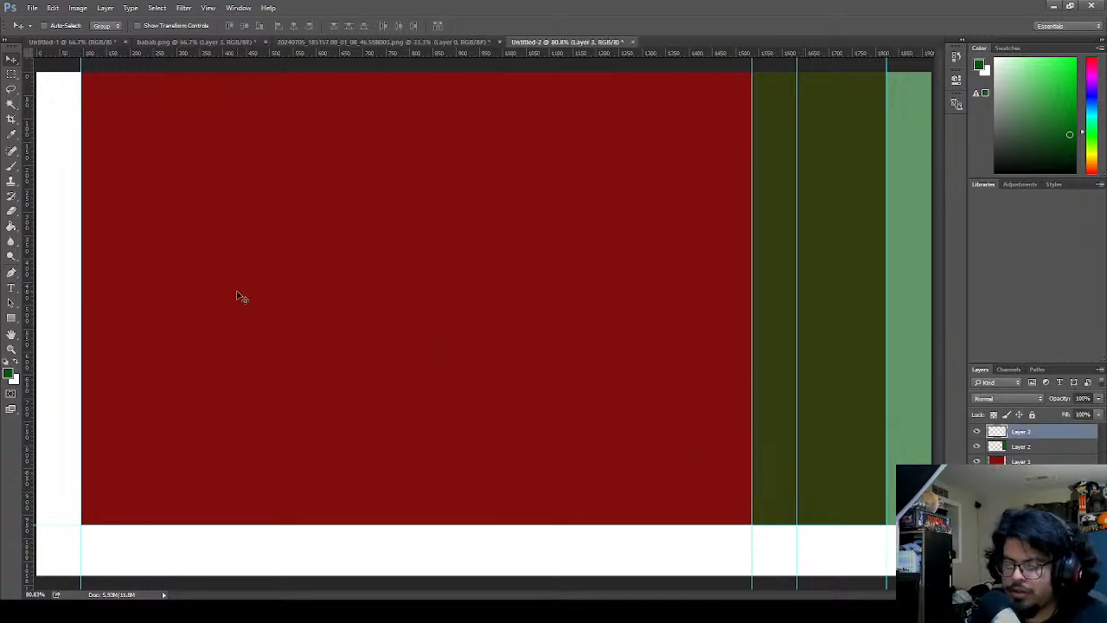
{"action": "key", "text": "b"}
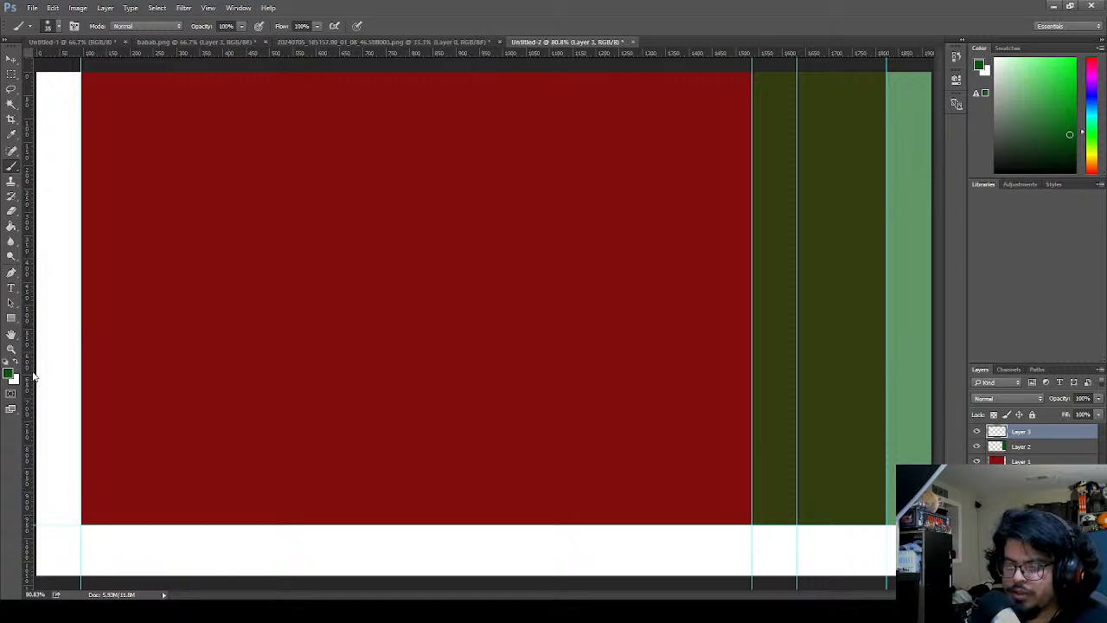
{"action": "key", "text": "i"}
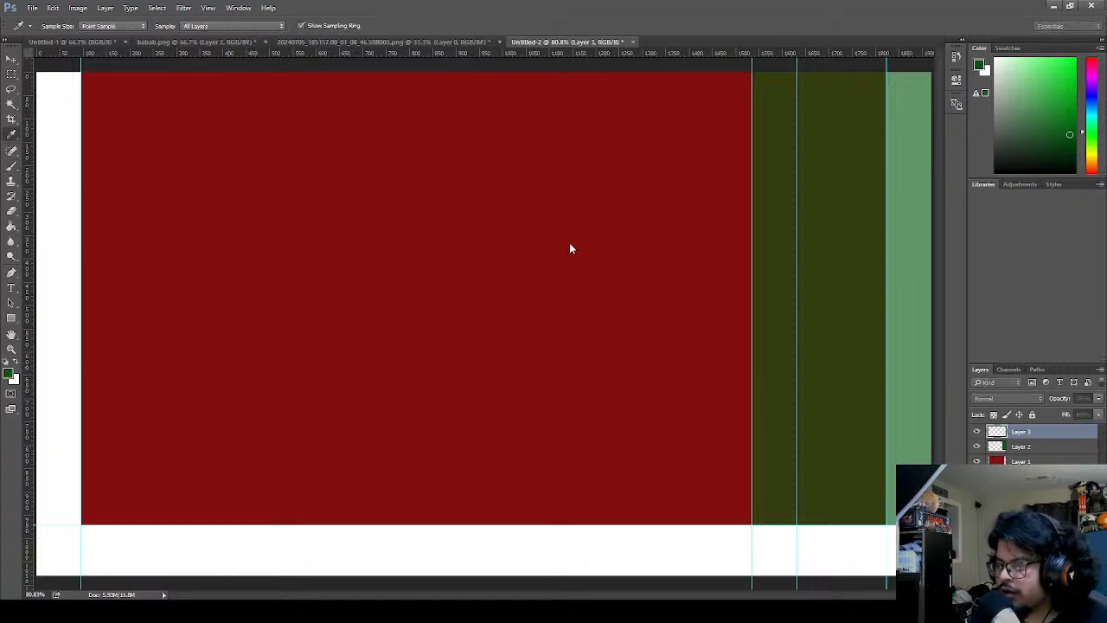
{"action": "key", "text": "g"}
{"action": "left_click", "coordinate": [583, 192]}
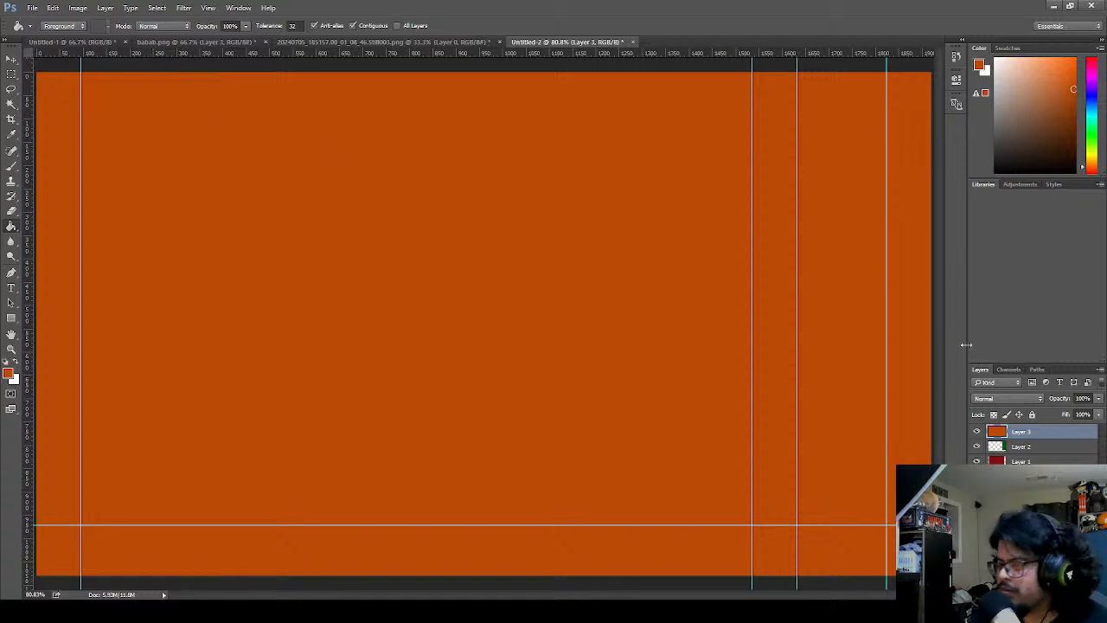
- Hide the dark orange layer covering the overlay layout
{"action": "left_click", "coordinate": [976, 432]}
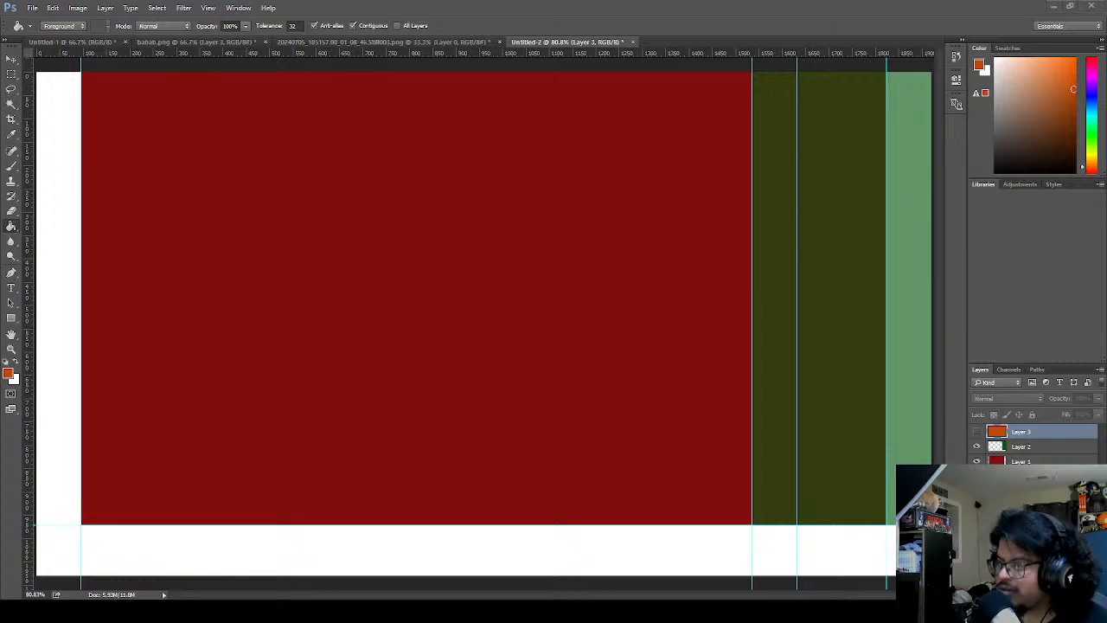
{"action": "scroll", "coordinate": [800, 519], "scroll_direction": "up", "scroll_amount": 20}
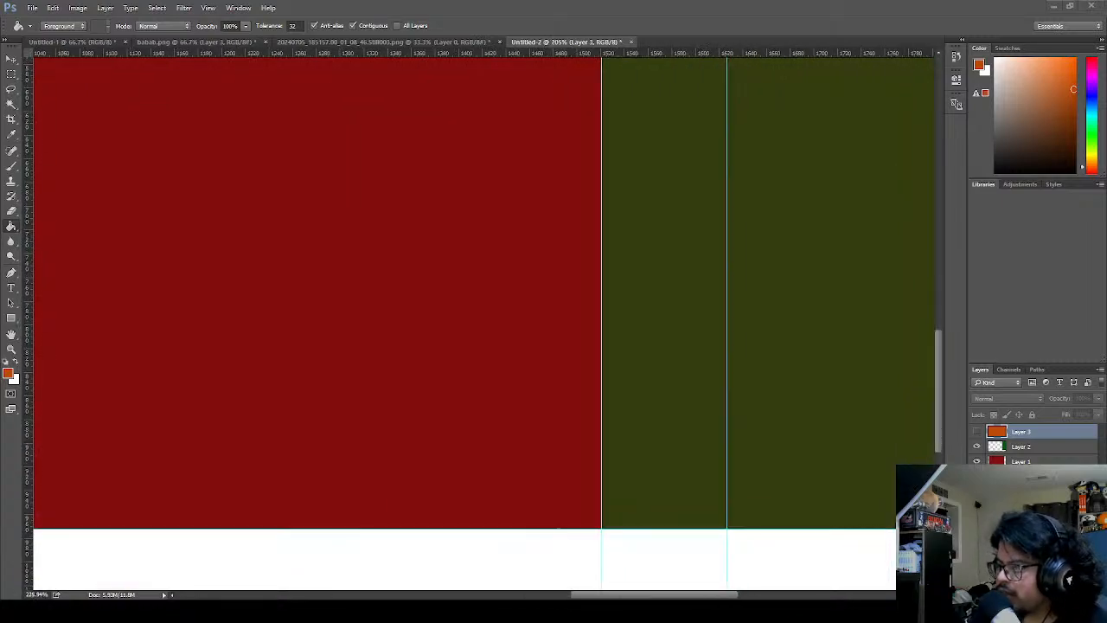
{"action": "scroll", "coordinate": [558, 320], "scroll_direction": "up", "scroll_amount": 5}
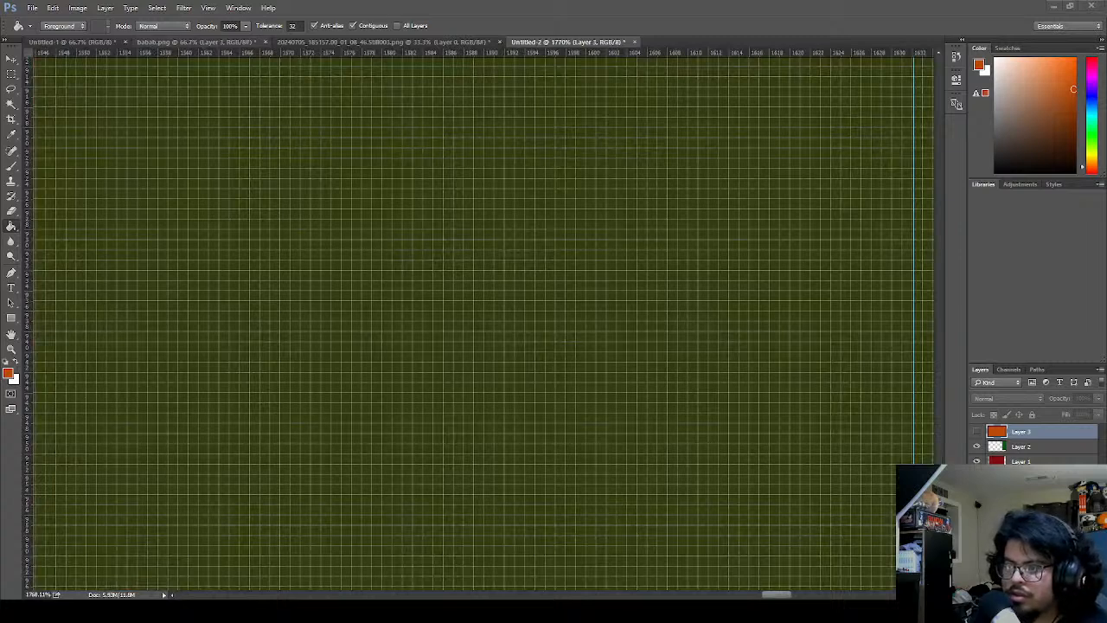
- Check the annotated racing game mock-up in its own document, and return to the overlay layout document
{"action": "left_click_drag", "start_coordinate": [203, 43], "coordinate": [202, 47]}
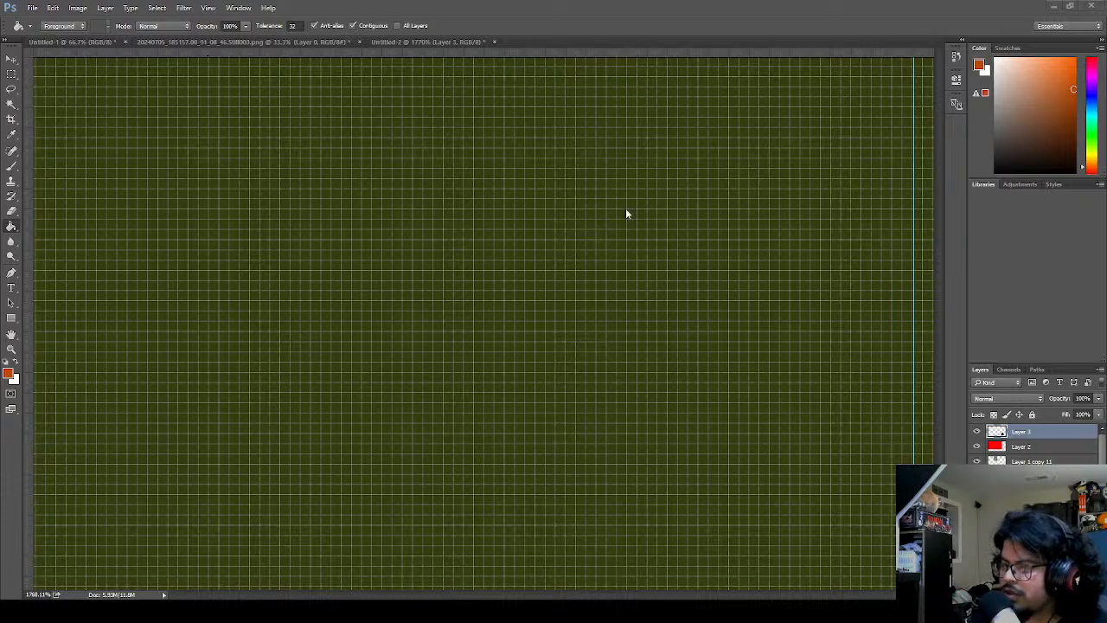
{"action": "left_click_drag", "start_coordinate": [152, 60], "coordinate": [144, 43]}
{"action": "left_click_drag", "start_coordinate": [538, 42], "coordinate": [168, 42]}
{"action": "left_click", "coordinate": [346, 43]}
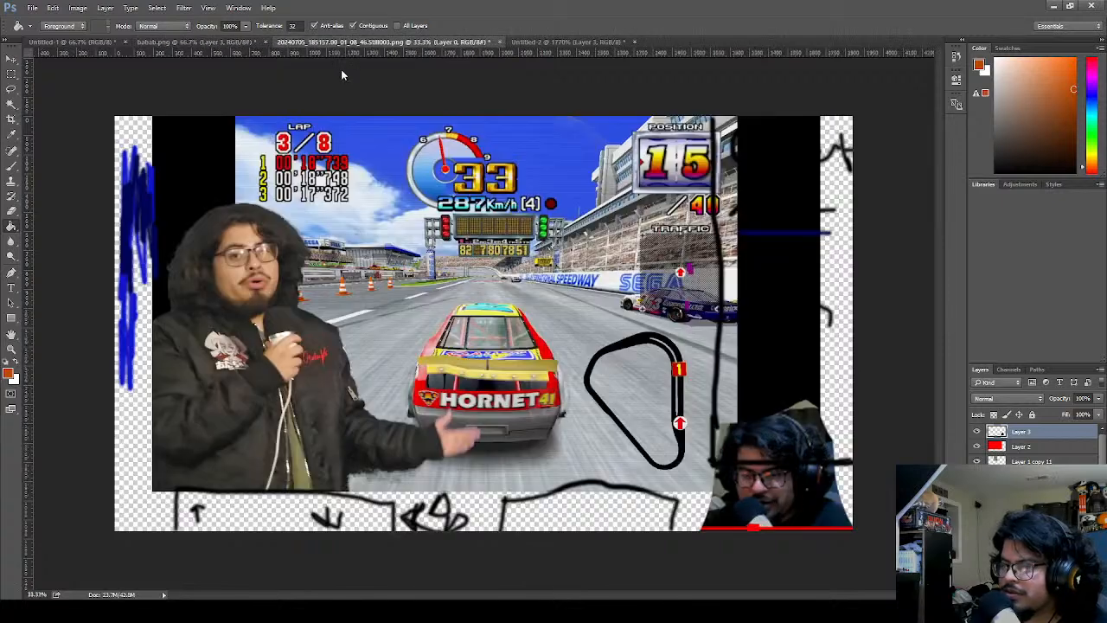
{"action": "left_click", "coordinate": [541, 42]}
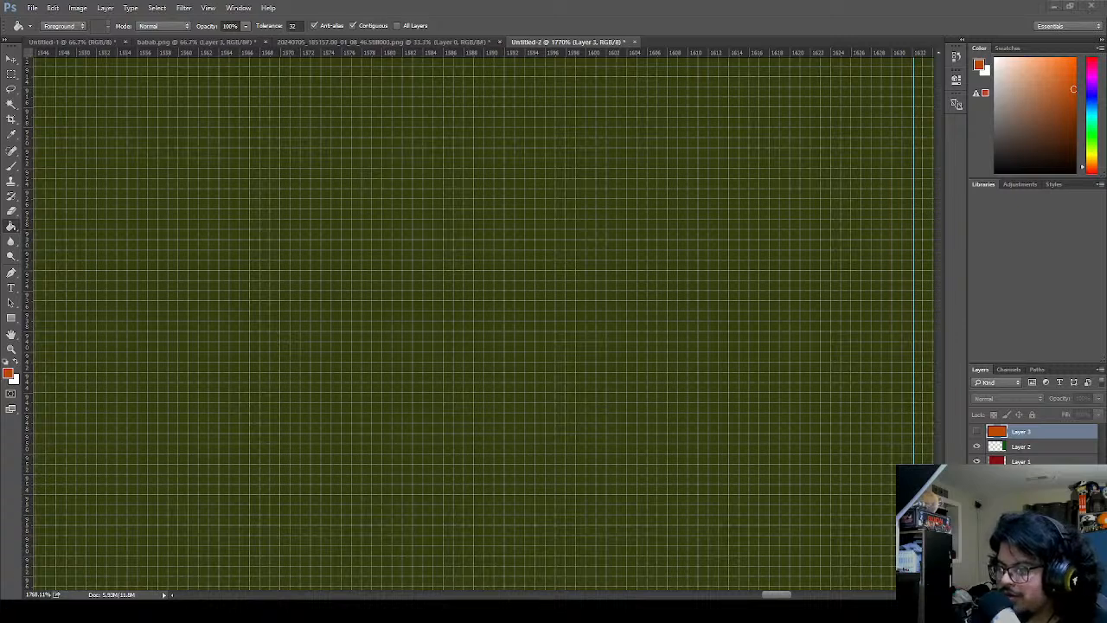
- Add a horizontal guide at about 917 px, just above the existing one, and show the orange layer again
{"action": "left_click_drag", "start_coordinate": [338, 55], "coordinate": [353, 106]}
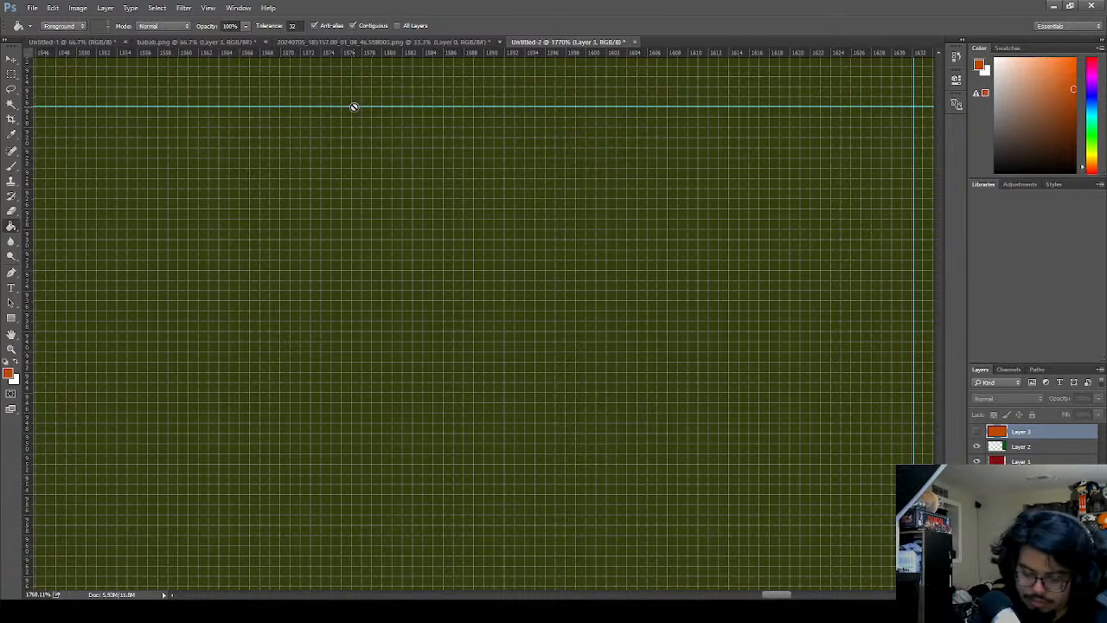
{"action": "key", "text": "ctrl+0"}
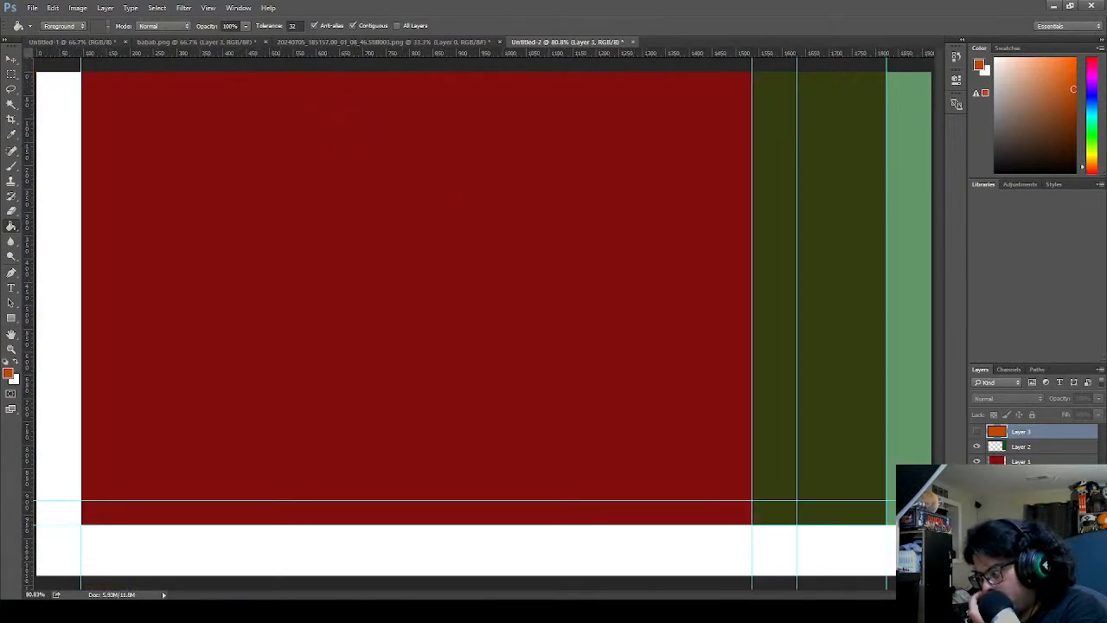
{"action": "left_click", "coordinate": [976, 431]}
- Scale the orange fill to about 15% against the new guides in the canvas's lower-right corner, and shift it about 49 px left
{"action": "key", "text": "ctrl+t"}
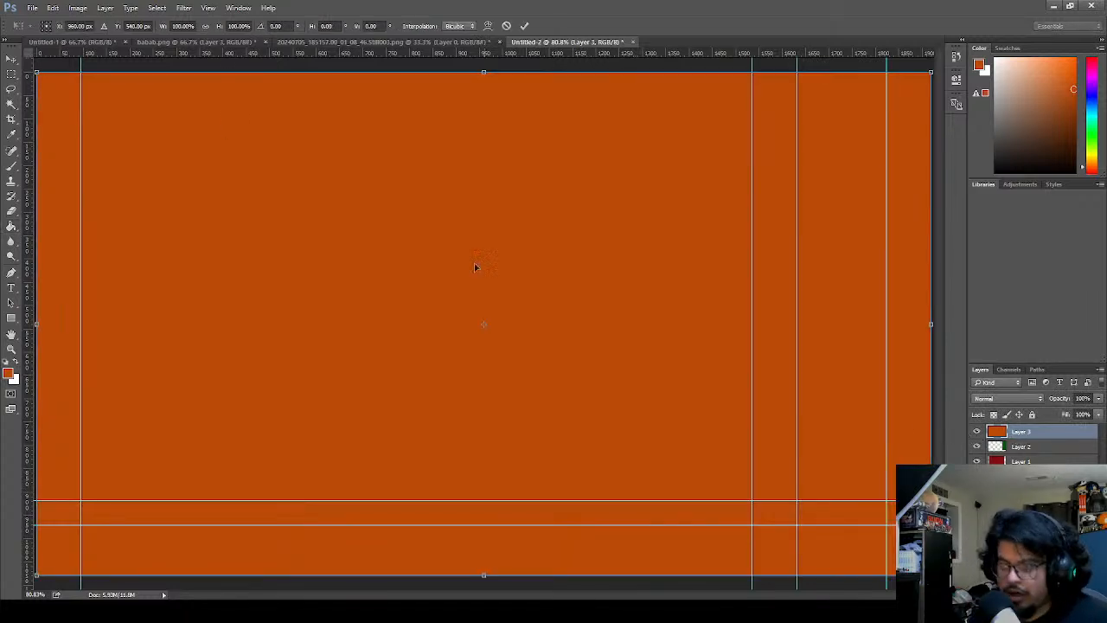
{"action": "left_click_drag", "start_coordinate": [36, 72], "coordinate": [797, 491]}
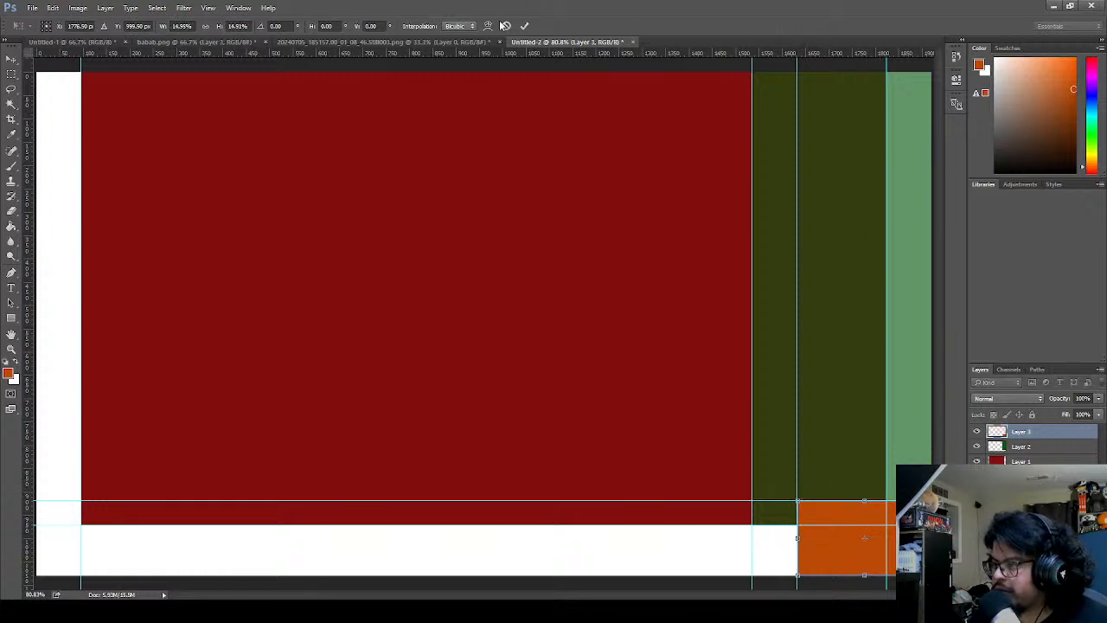
{"action": "left_click", "coordinate": [524, 25]}
{"action": "key", "text": "g"}
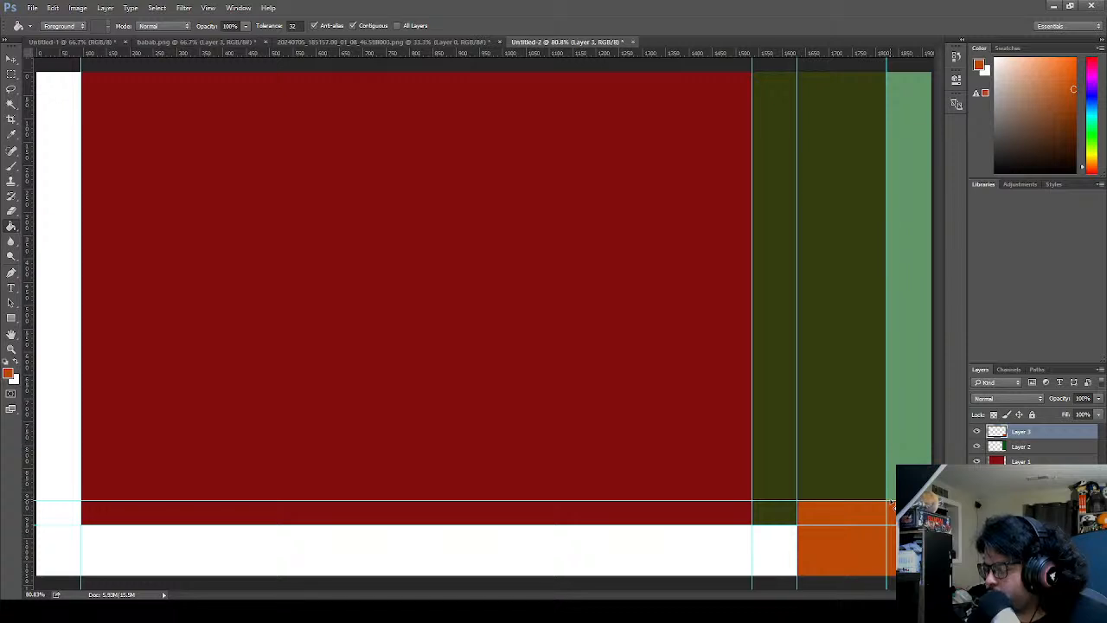
{"action": "key", "text": "v"}
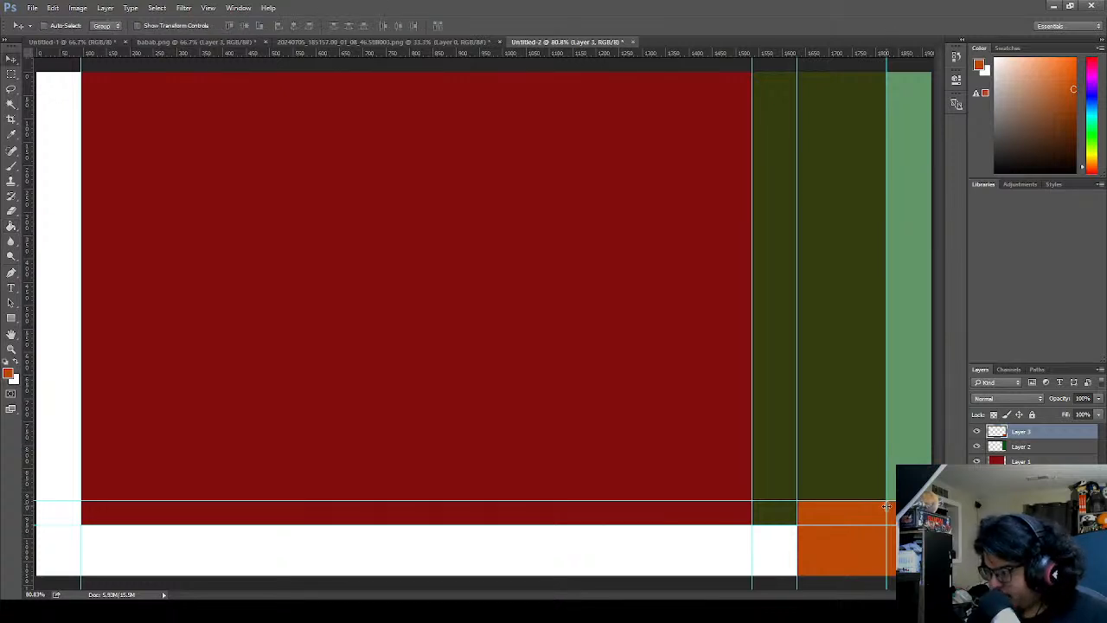
{"action": "left_click_drag", "start_coordinate": [855, 515], "coordinate": [835, 517]}
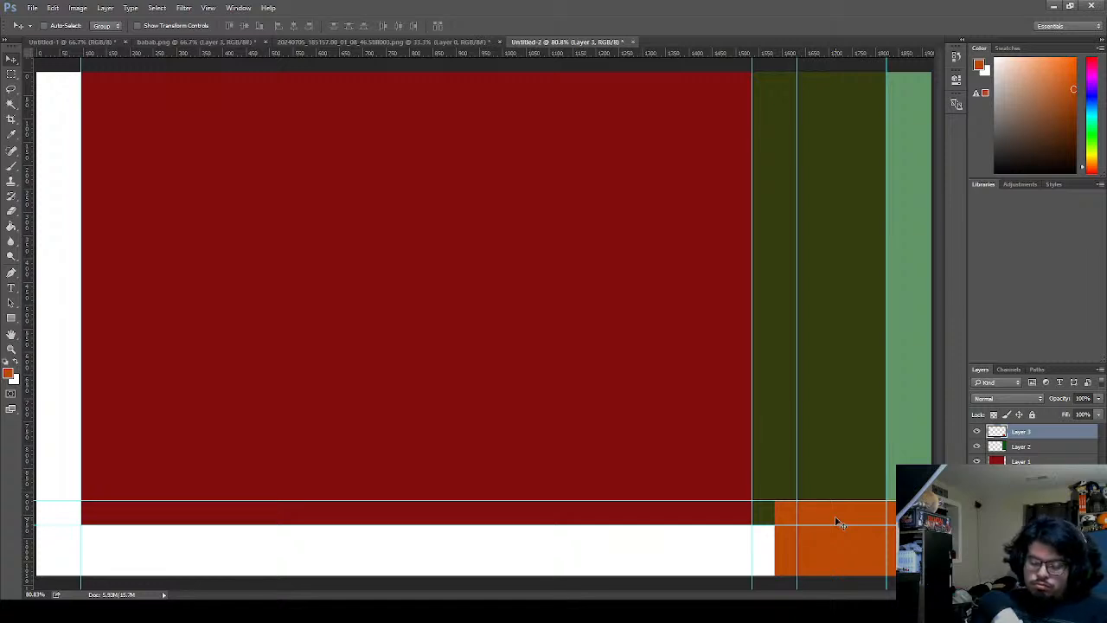
{"action": "key", "text": "ctrl+t"}
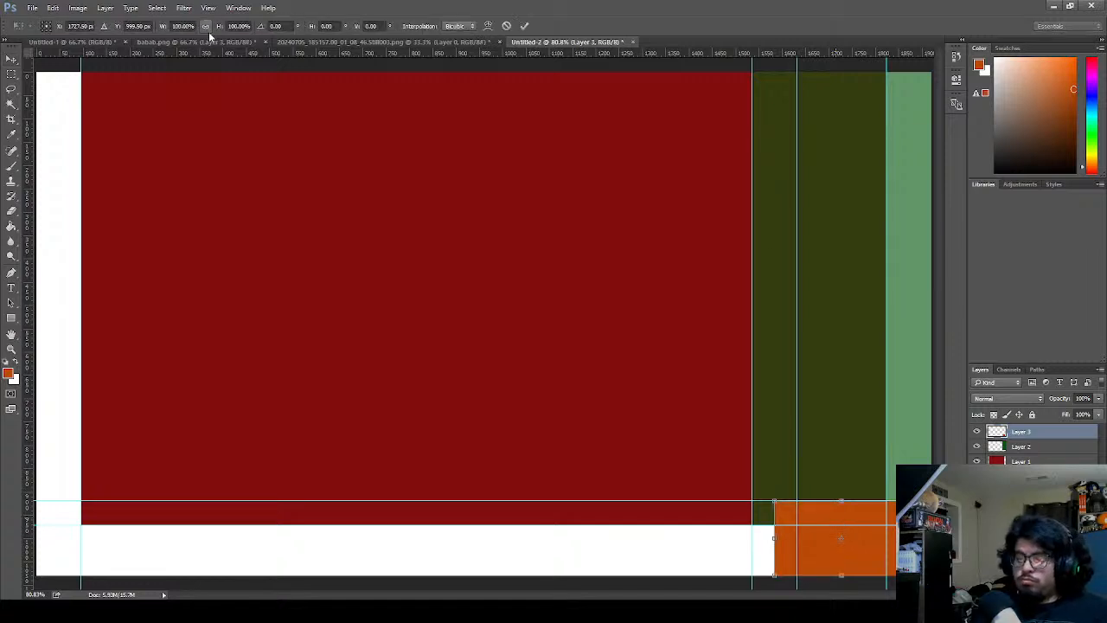
{"action": "left_click", "coordinate": [182, 26]}
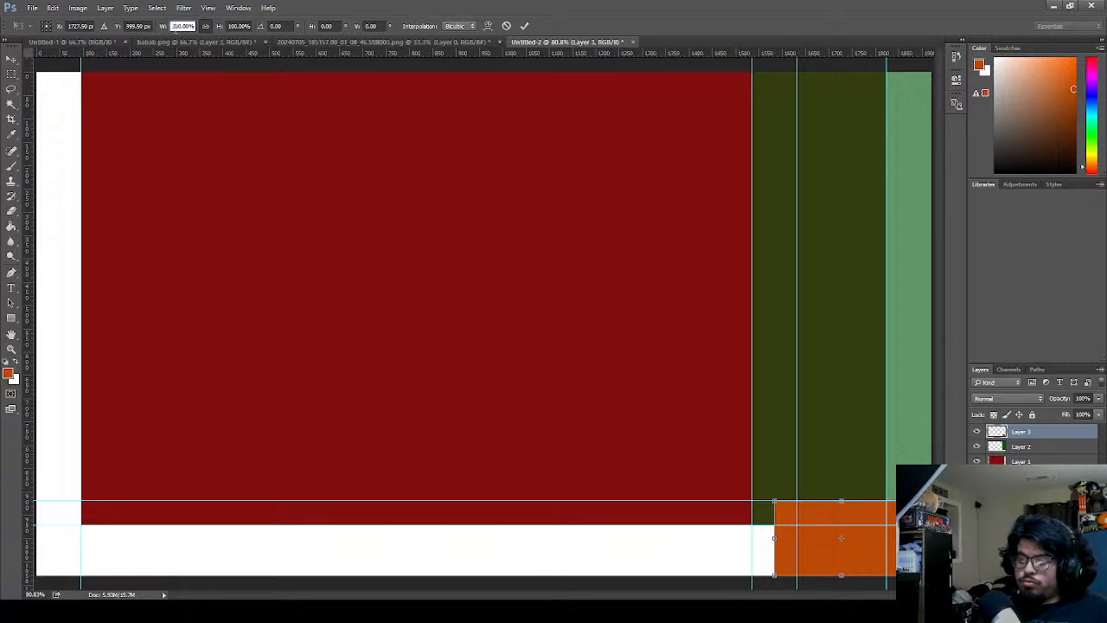
{"action": "type", "text": "200"}
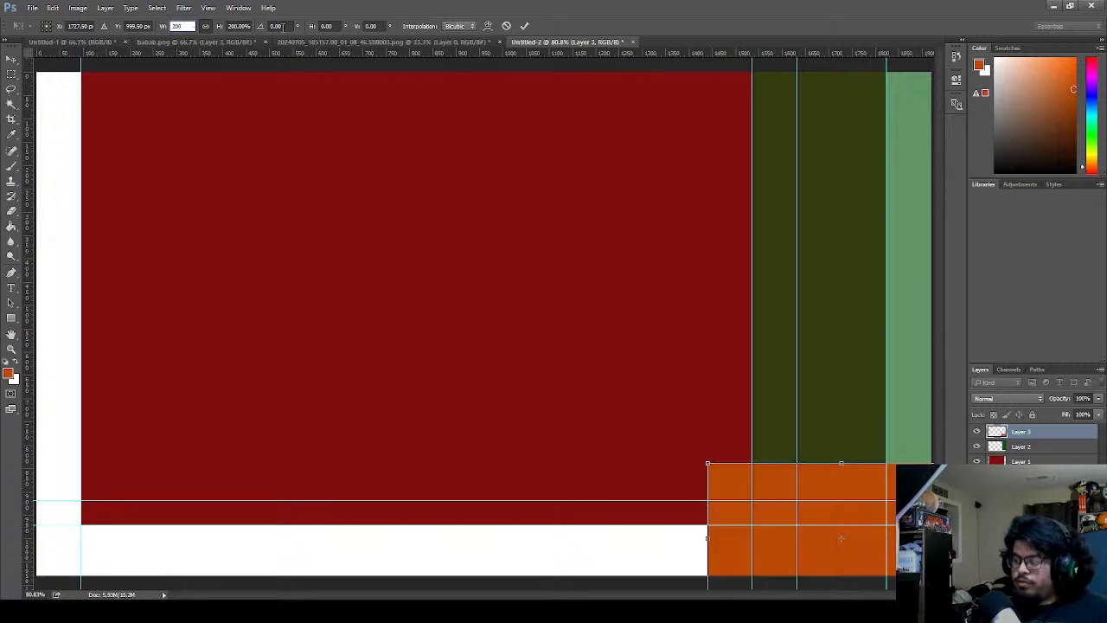
{"action": "left_click_drag", "start_coordinate": [915, 552], "coordinate": [871, 514]}
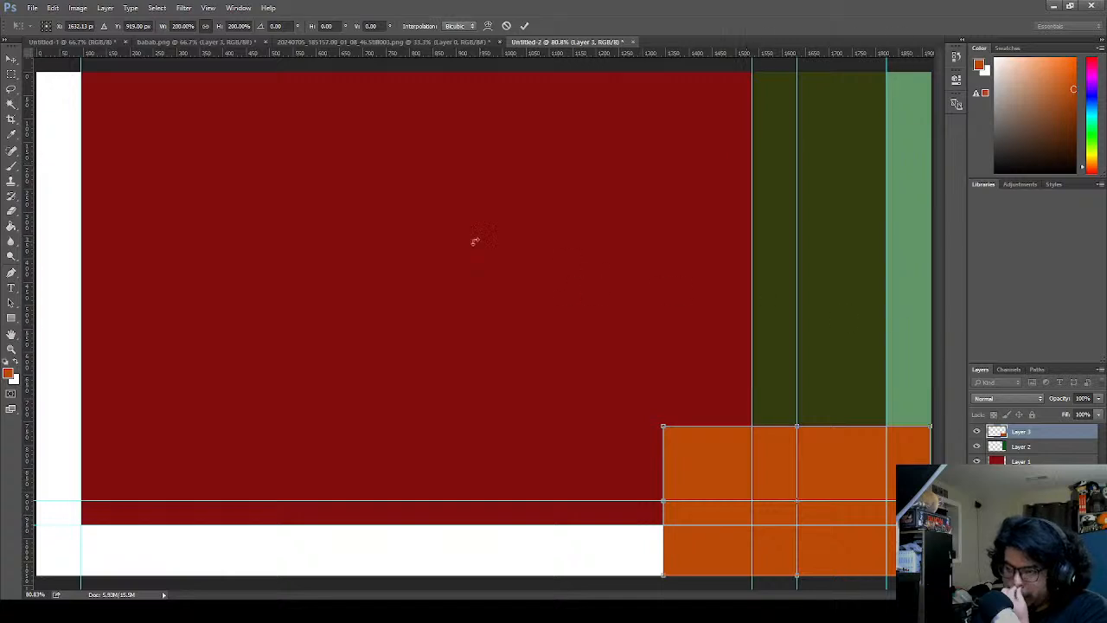
{"action": "left_click", "coordinate": [183, 25]}
{"action": "type", "text": "15"}
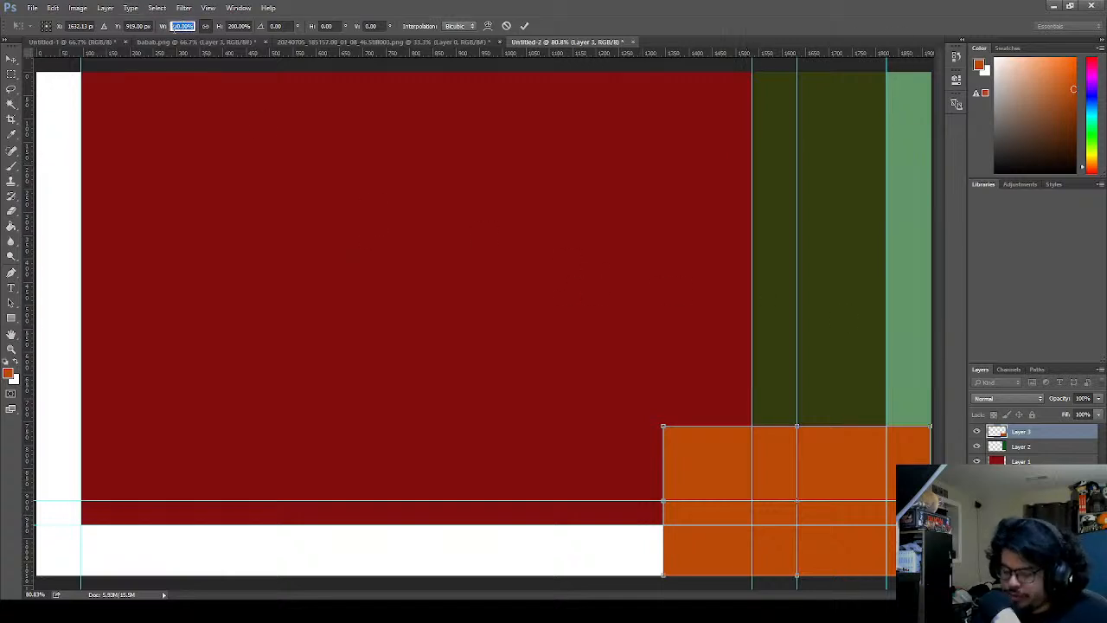
{"action": "key", "text": "Return"}
{"action": "type", "text": "0"}
{"action": "left_click_drag", "start_coordinate": [879, 486], "coordinate": [913, 508]}
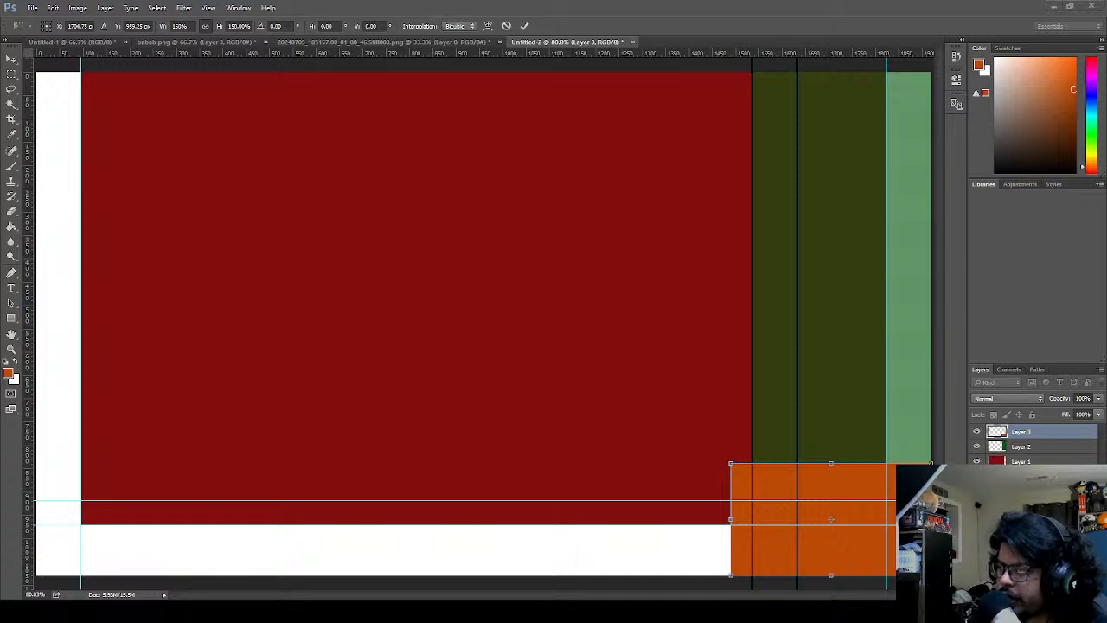
{"action": "left_click", "coordinate": [507, 26]}
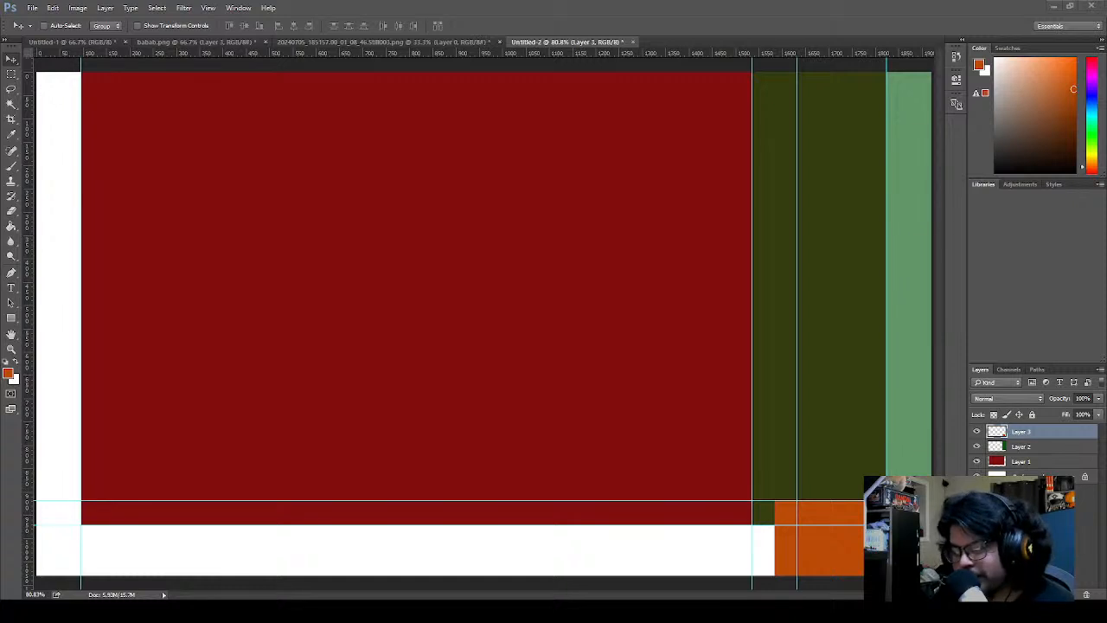
- Scale the orange box proportionally to 125% and move it flush into the canvas's lower-right corner
{"action": "left_click", "coordinate": [1034, 465]}
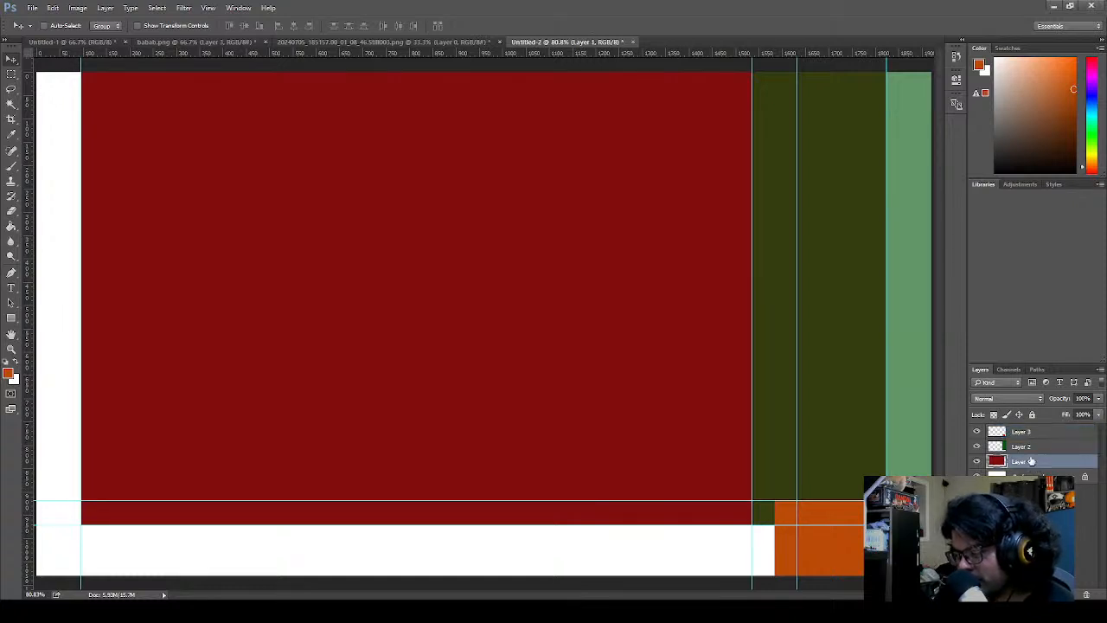
{"action": "left_click", "coordinate": [1022, 431]}
{"action": "key", "text": "ctrl+t"}
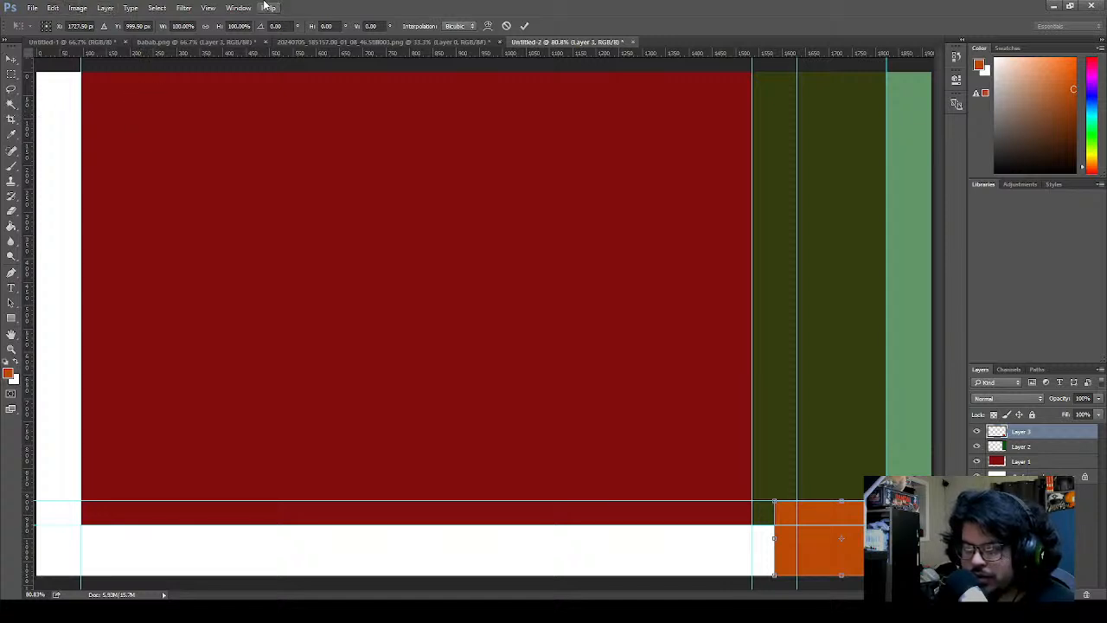
{"action": "left_click", "coordinate": [179, 26]}
{"action": "double_click", "coordinate": [179, 26]}
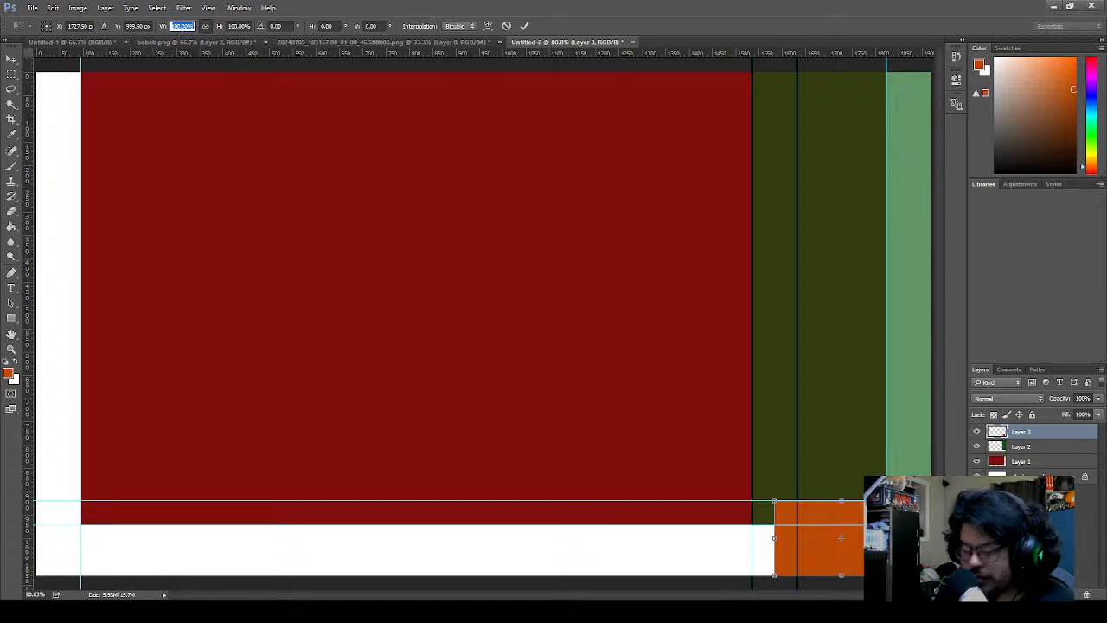
{"action": "type", "text": "125"}
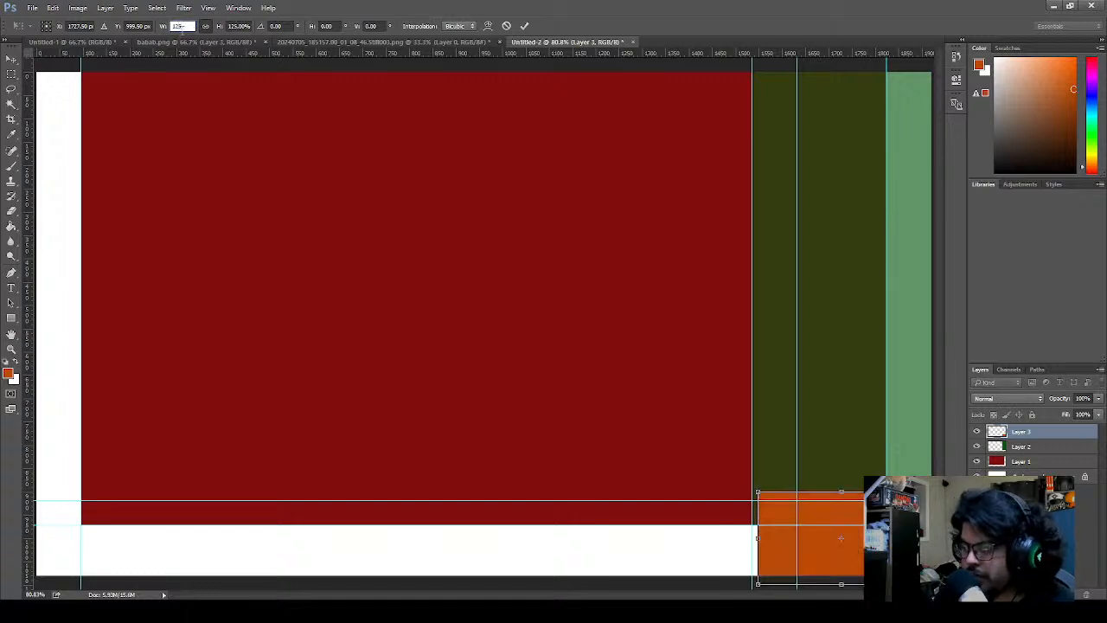
{"action": "left_click", "coordinate": [524, 26]}
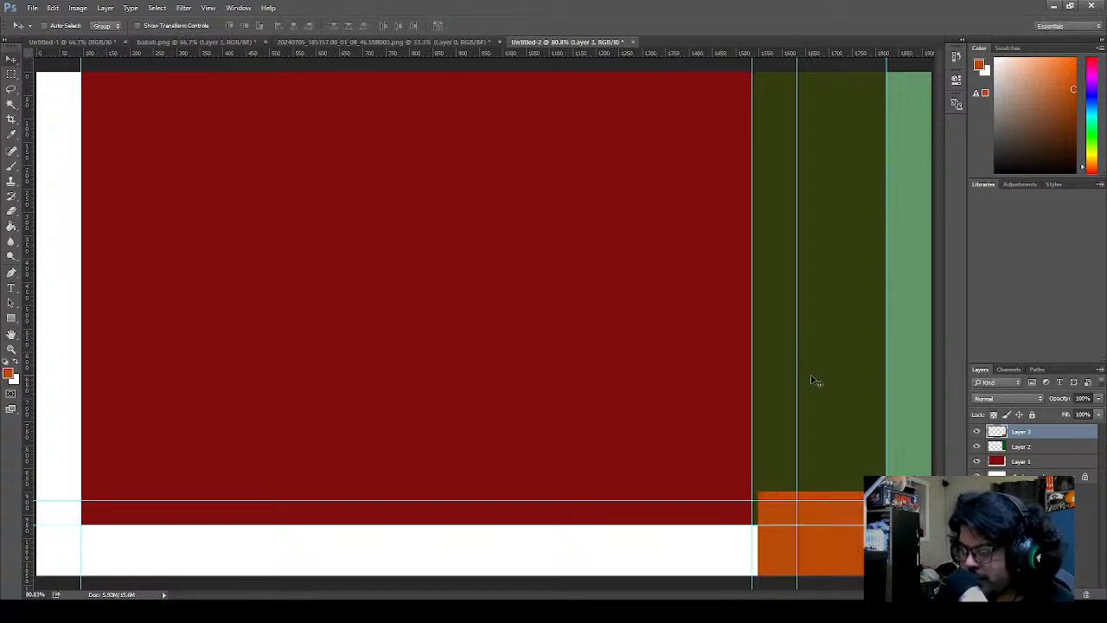
{"action": "left_click_drag", "start_coordinate": [810, 542], "coordinate": [877, 532]}
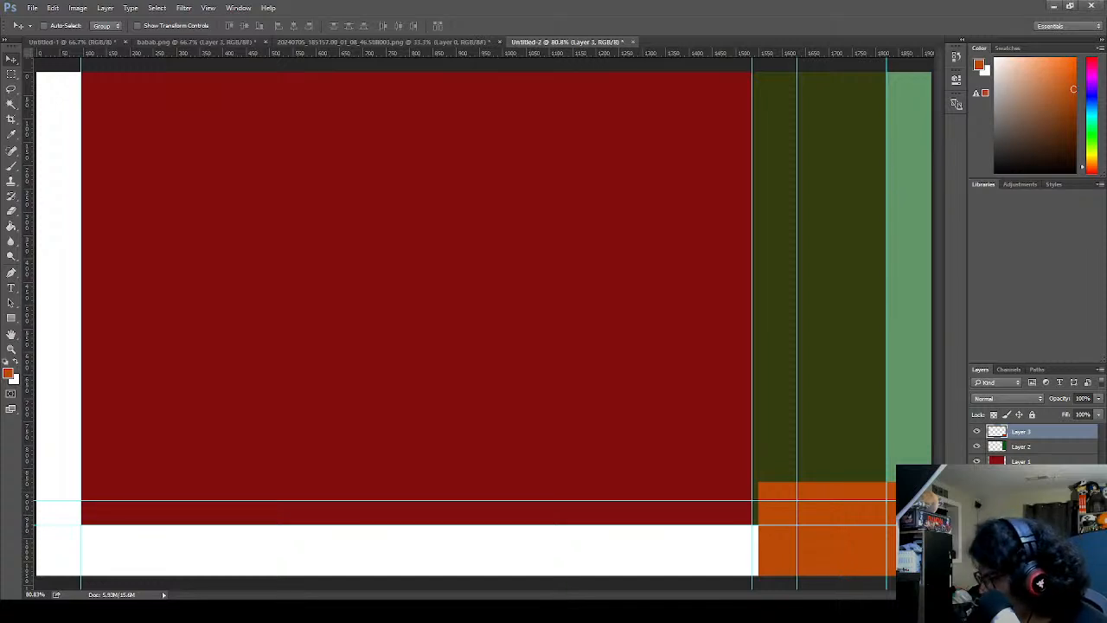
- Add a new layer above the orange box and fill it entirely with dark purple
{"action": "key", "text": "ctrl+shift+alt+n"}
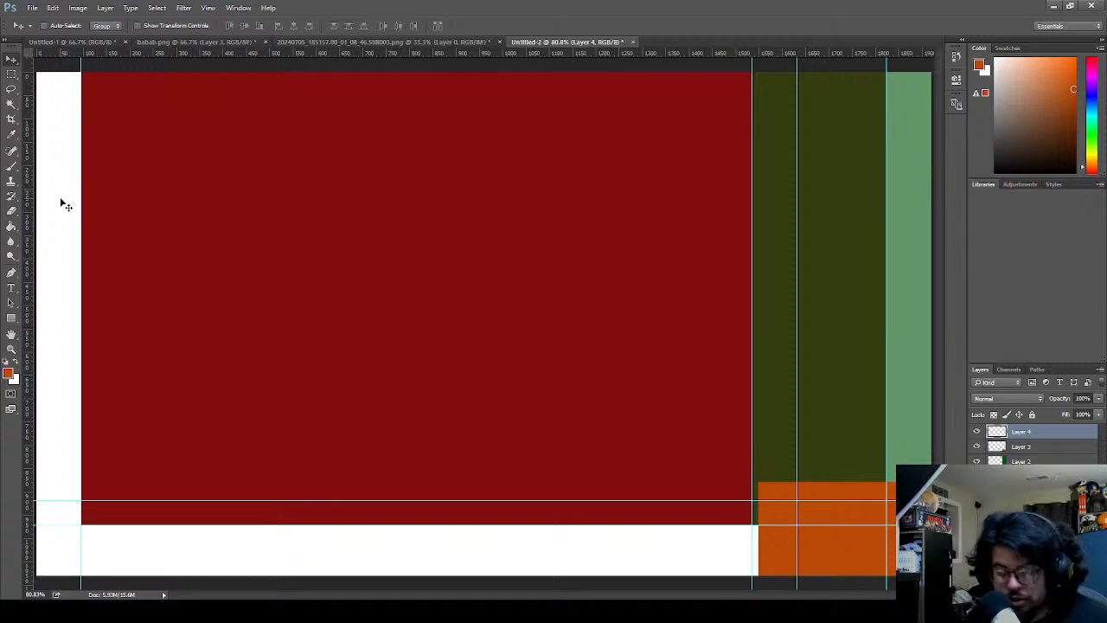
{"action": "key", "text": "g"}
{"action": "key", "text": "i"}
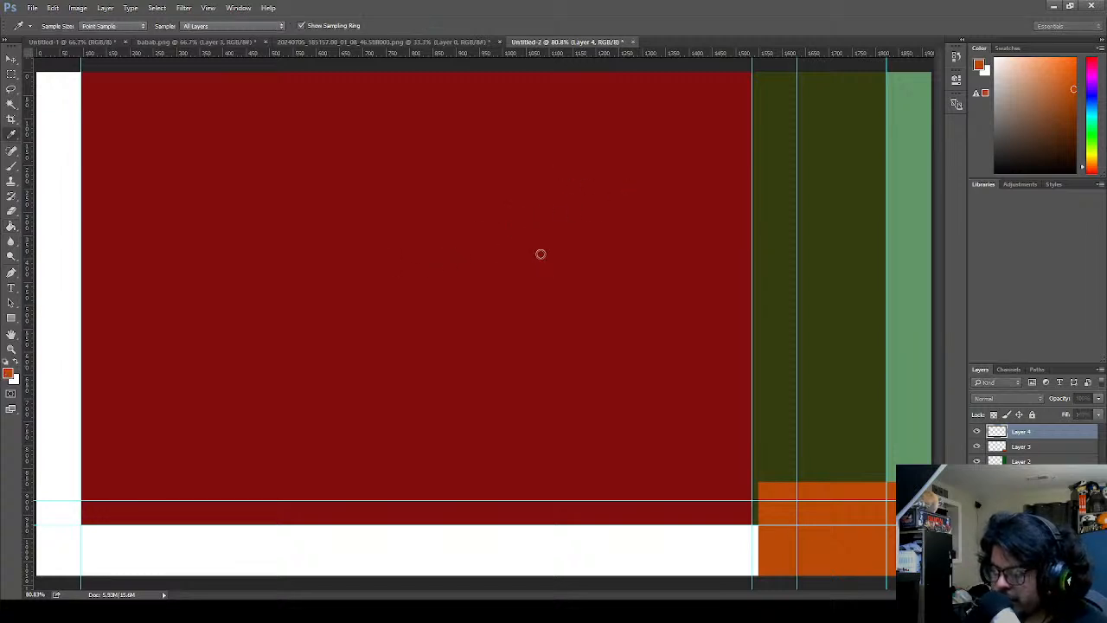
{"action": "key", "text": "g"}
{"action": "left_click", "coordinate": [531, 200]}
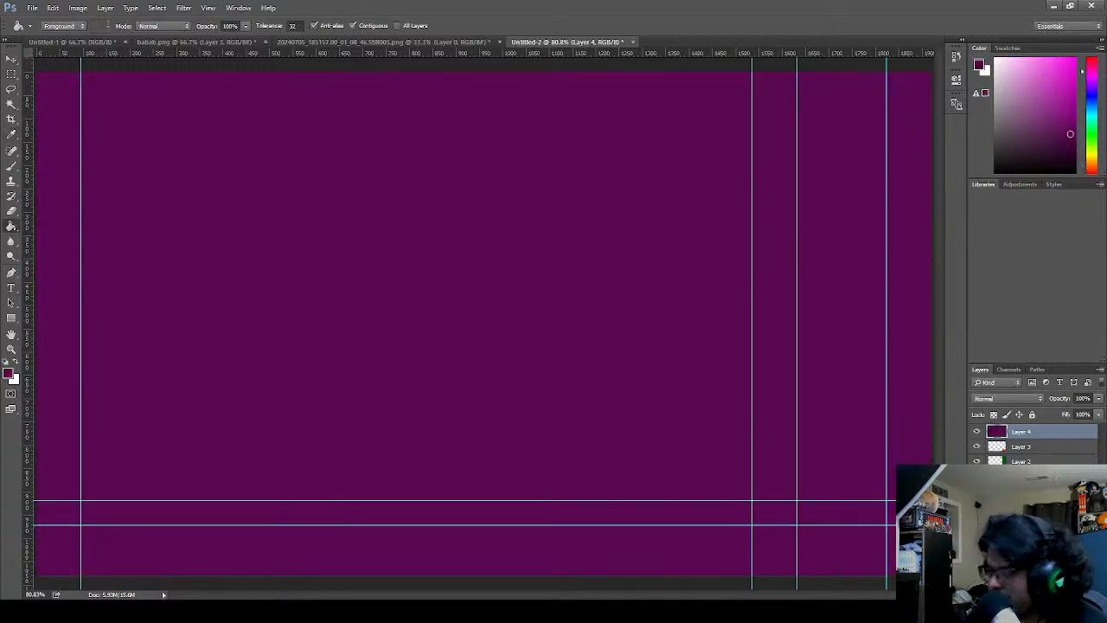
- Scale the purple fill to 75% width and 10% height as a bottom strip between the left guide and the green column
{"action": "key", "text": "ctrl+t"}
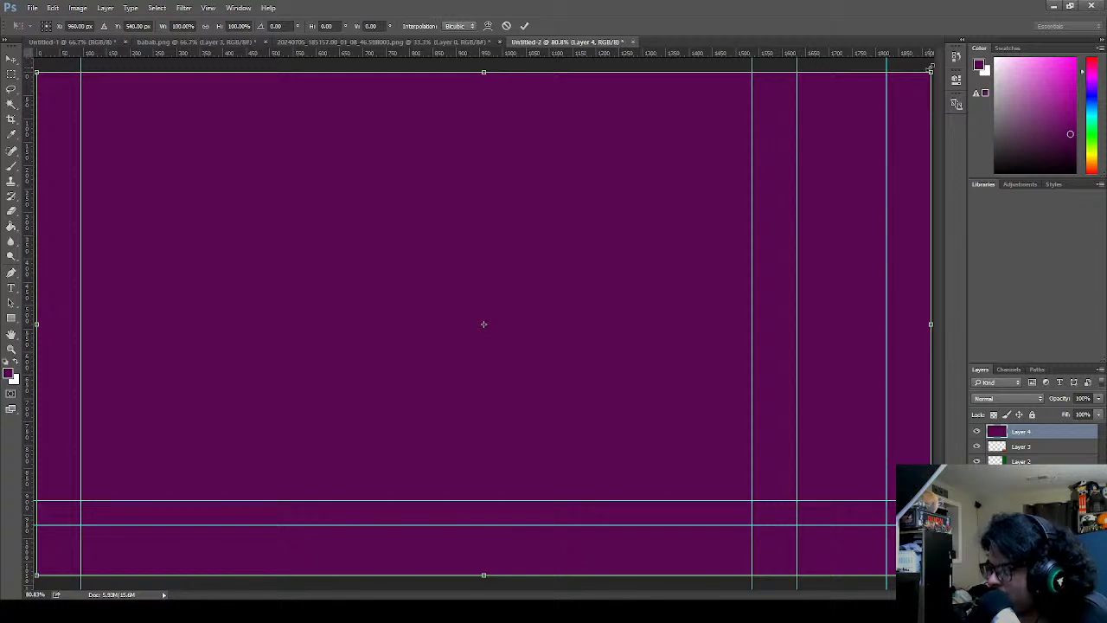
{"action": "left_click_drag", "start_coordinate": [929, 69], "coordinate": [358, 477]}
{"action": "left_click_drag", "start_coordinate": [283, 514], "coordinate": [751, 491]}
{"action": "left_click_drag", "start_coordinate": [417, 407], "coordinate": [410, 462]}
{"action": "key", "text": "ctrl+z"}
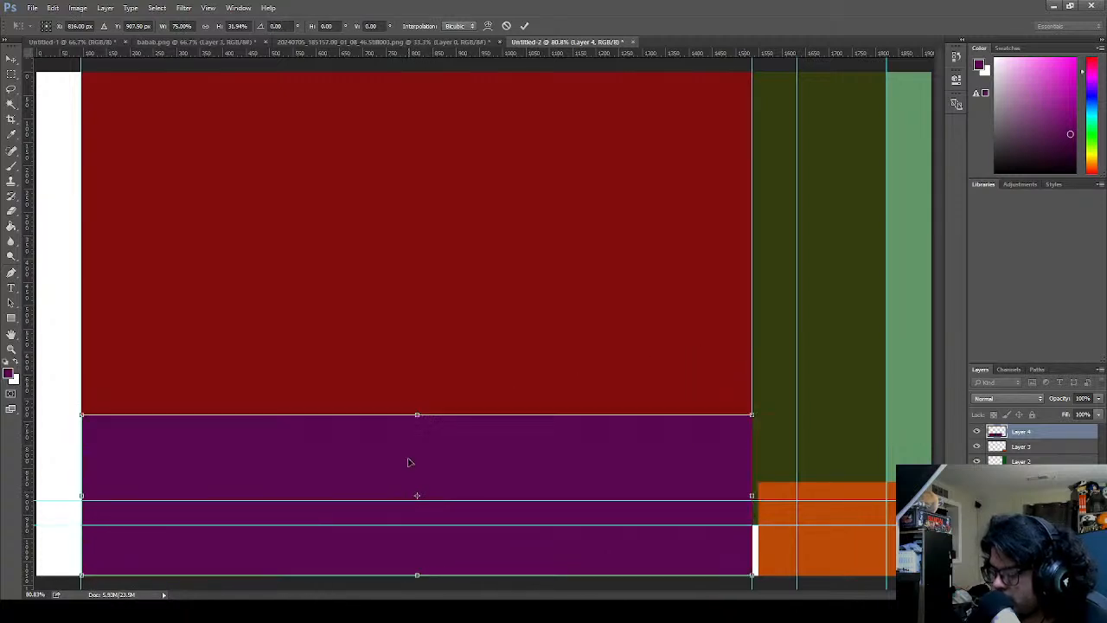
{"action": "left_click_drag", "start_coordinate": [413, 414], "coordinate": [418, 523]}
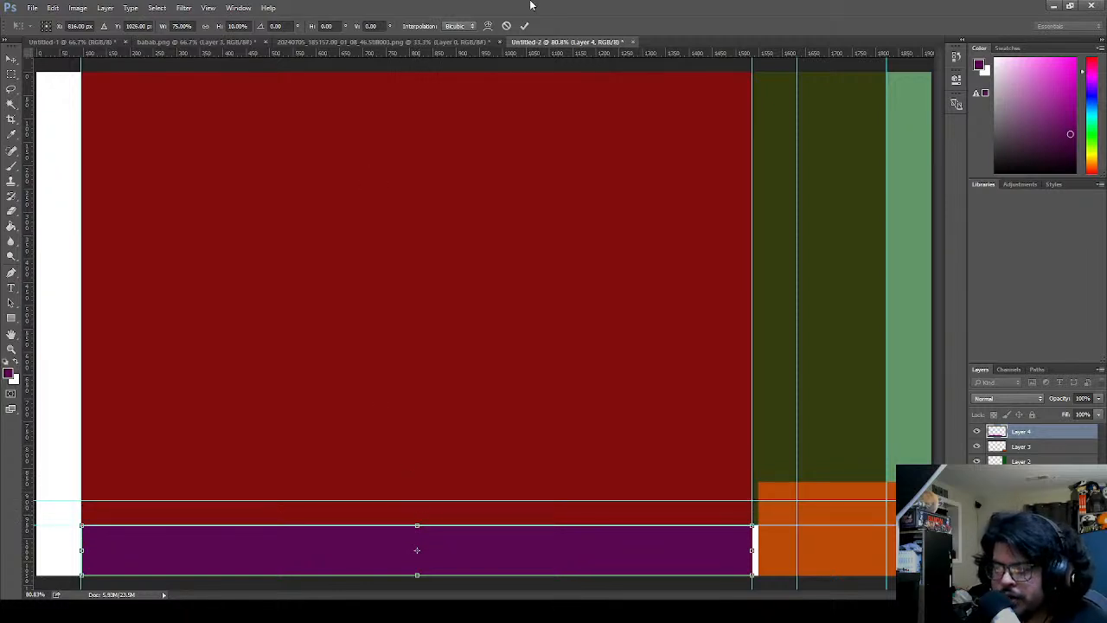
{"action": "left_click_drag", "start_coordinate": [418, 525], "coordinate": [418, 526]}
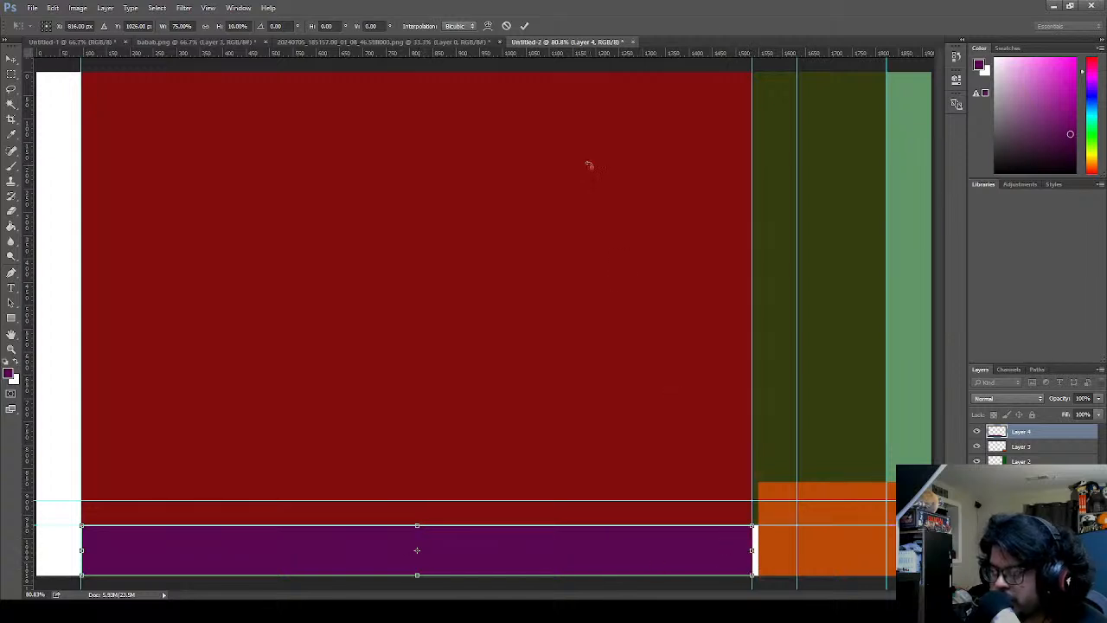
{"action": "left_click", "coordinate": [524, 25]}
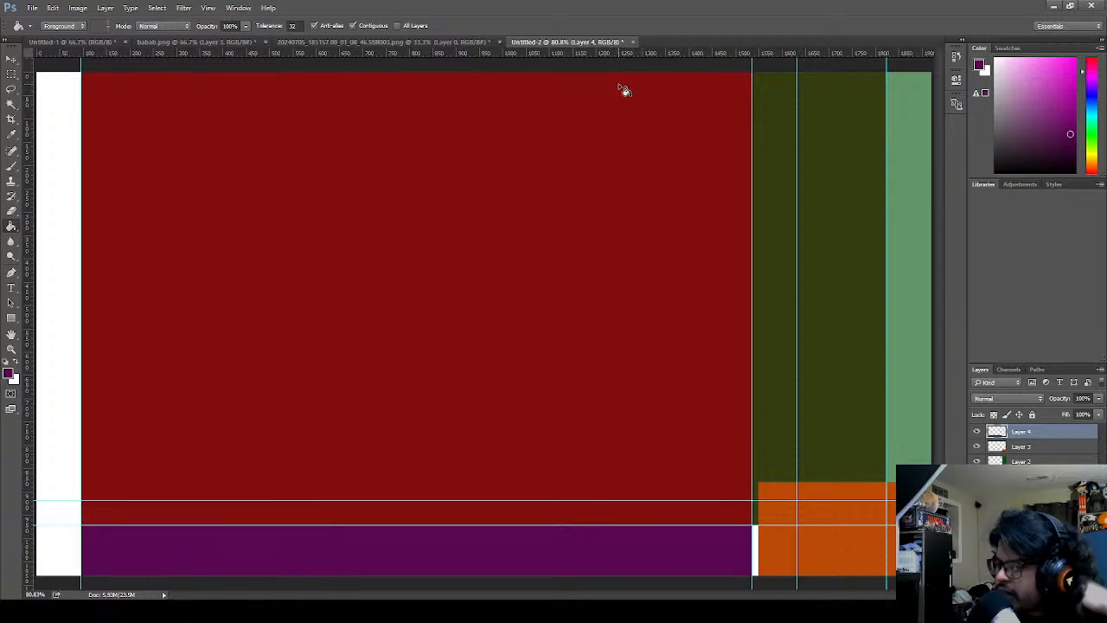
{"action": "key", "text": "ctrl+s"}
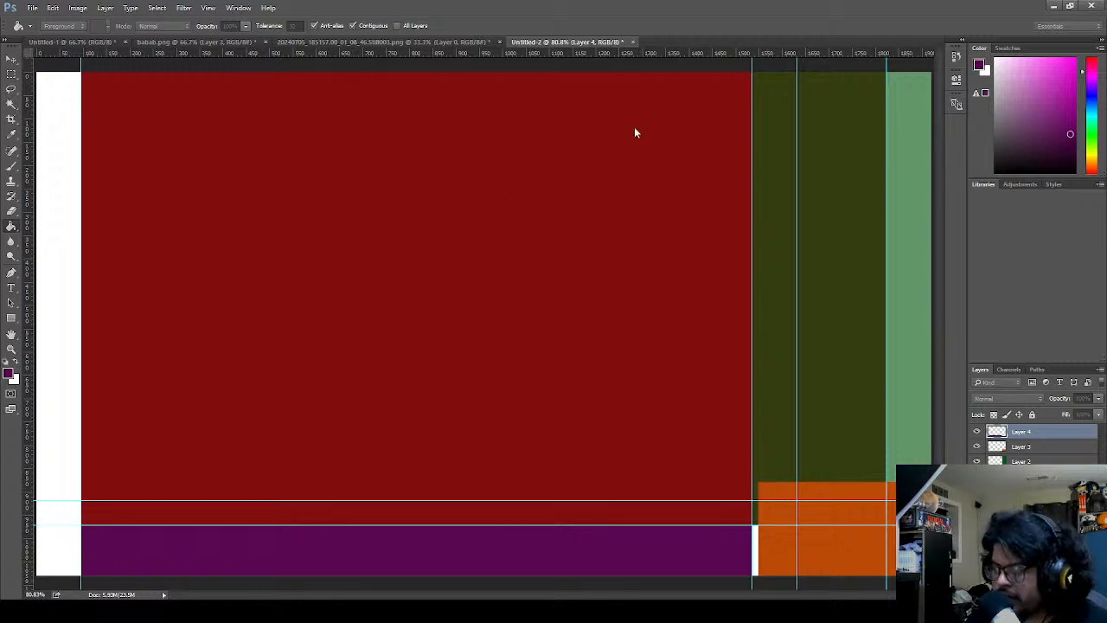
{"action": "left_click", "coordinate": [680, 168]}
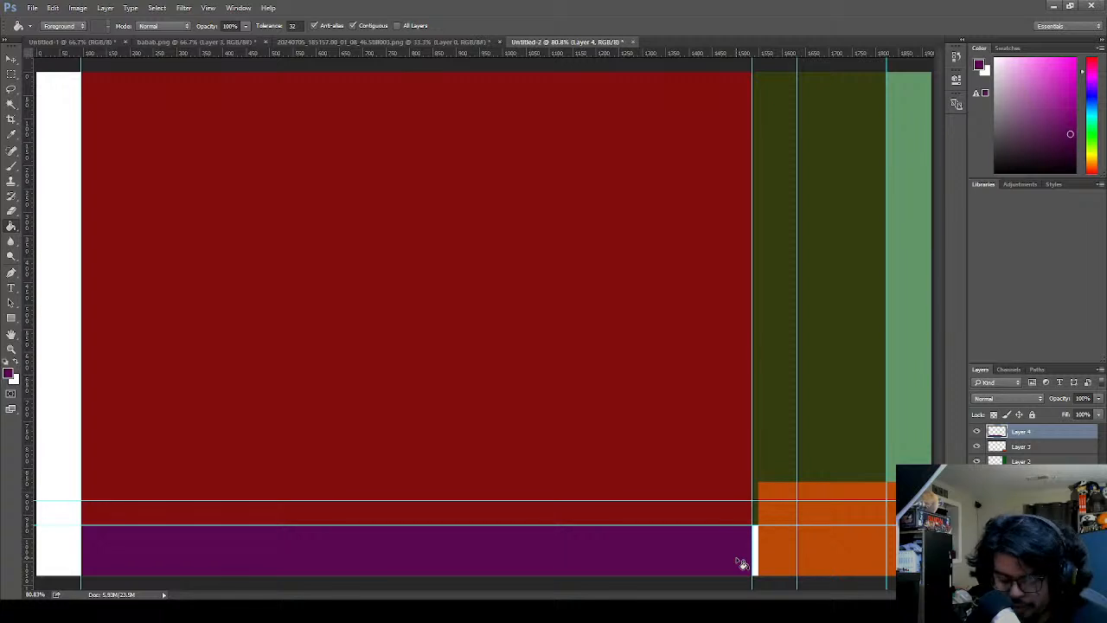
{"action": "key", "text": "ctrl+t"}
{"action": "left_click_drag", "start_coordinate": [747, 547], "coordinate": [753, 547]}
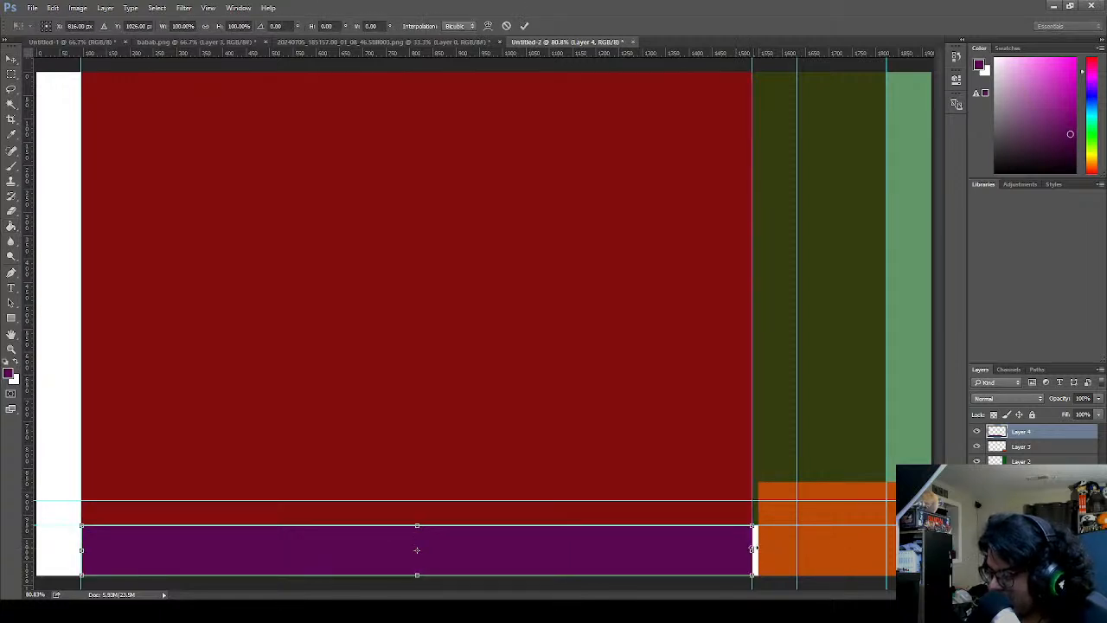
{"action": "left_click", "coordinate": [524, 26]}
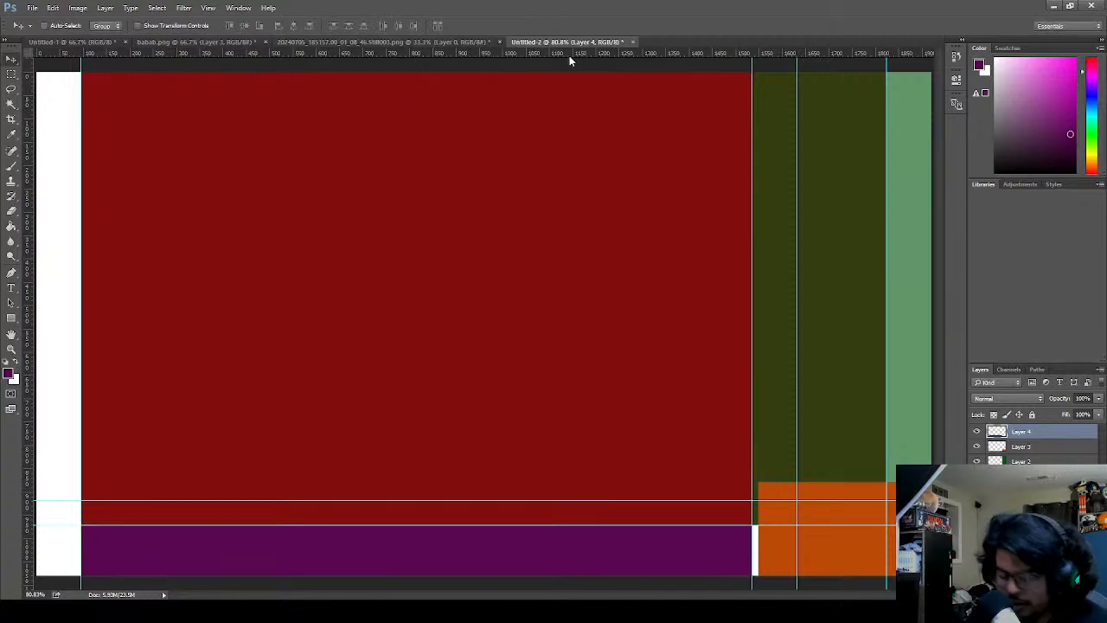
- Create a new blank document about 1440 px wide and 108 px high, matching the purple strip
{"action": "key", "text": "ctrl+n"}
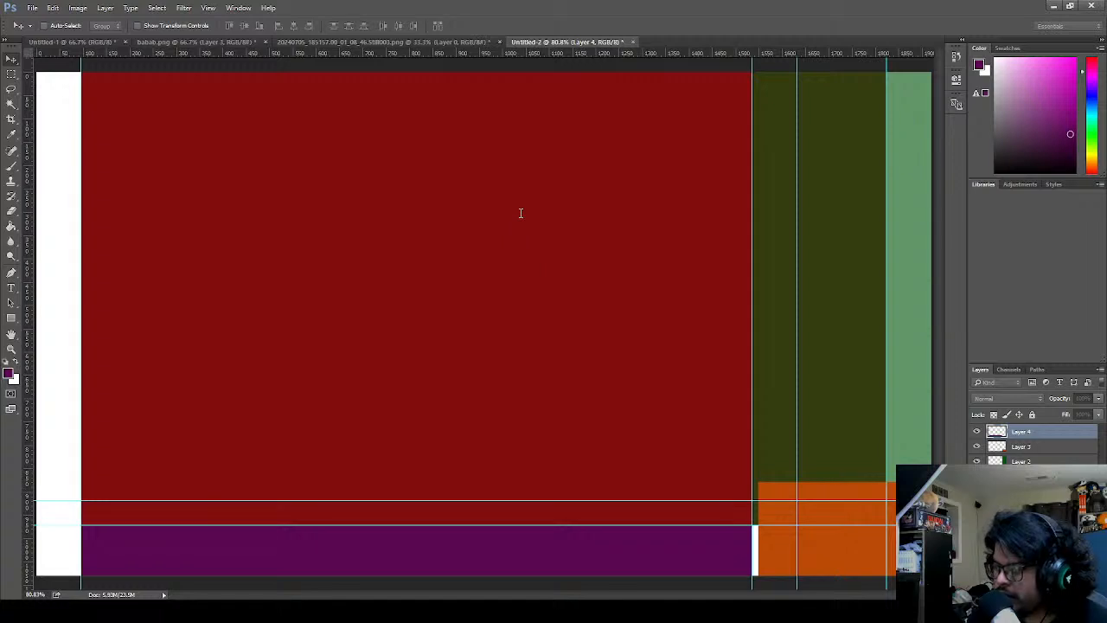
{"action": "left_click", "coordinate": [678, 147]}
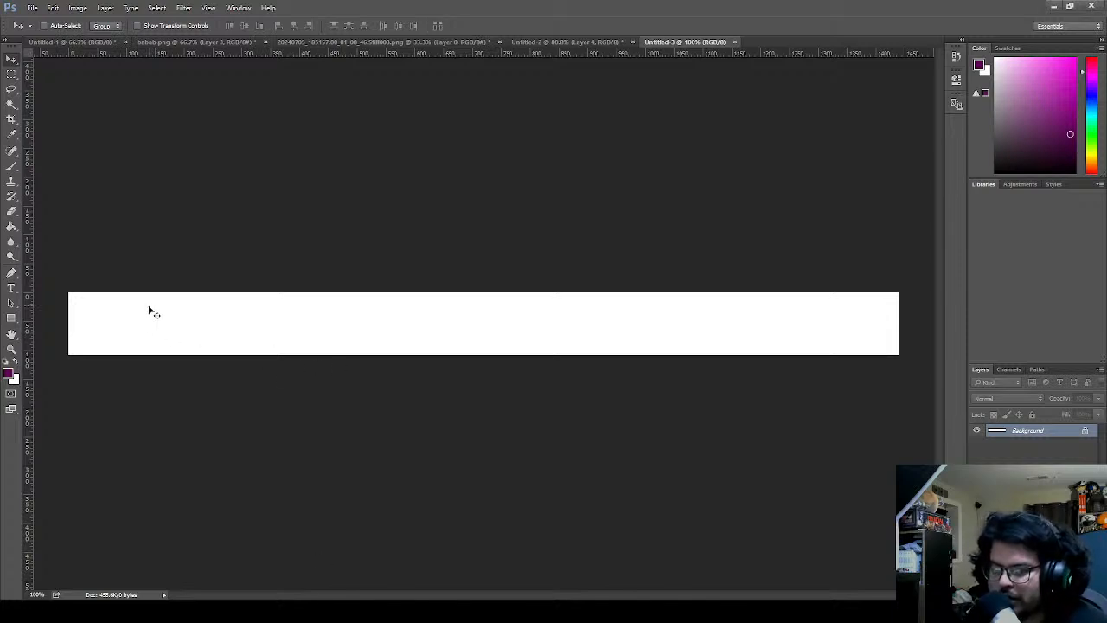
- Brush rough purple placeholder lettering, a vertical divider and two wavy lines across the blank strip
{"action": "key", "text": "b"}
{"action": "mouse_move", "coordinate": [119, 313]}
{"action": "left_mouse_down"}
{"action": "mouse_move", "coordinate": [184, 319]}
{"action": "mouse_move", "coordinate": [162, 325]}
{"action": "mouse_move", "coordinate": [211, 320]}
{"action": "left_mouse_up"}
{"action": "left_click_drag", "start_coordinate": [300, 304], "coordinate": [354, 338]}
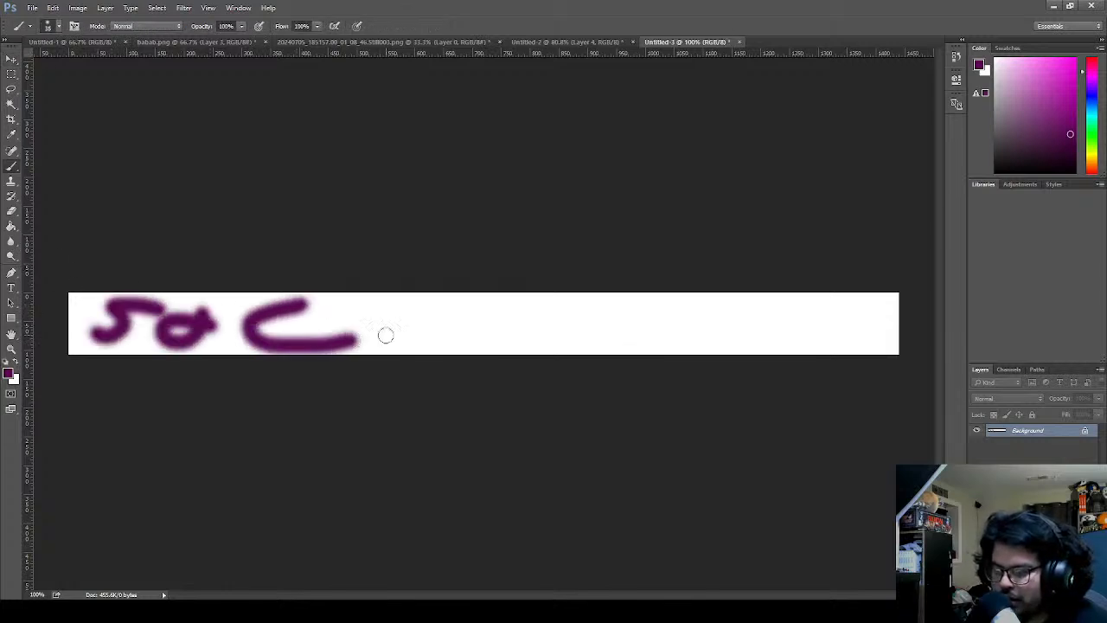
{"action": "mouse_move", "coordinate": [449, 334]}
{"action": "left_mouse_down"}
{"action": "mouse_move", "coordinate": [508, 313]}
{"action": "mouse_move", "coordinate": [467, 324]}
{"action": "mouse_move", "coordinate": [455, 341]}
{"action": "mouse_move", "coordinate": [495, 337]}
{"action": "mouse_move", "coordinate": [453, 339]}
{"action": "left_mouse_up"}
{"action": "mouse_move", "coordinate": [424, 301]}
{"action": "left_mouse_down"}
{"action": "mouse_move", "coordinate": [415, 327]}
{"action": "mouse_move", "coordinate": [405, 354]}
{"action": "mouse_move", "coordinate": [392, 313]}
{"action": "mouse_move", "coordinate": [445, 336]}
{"action": "left_mouse_up"}
{"action": "mouse_move", "coordinate": [523, 301]}
{"action": "left_mouse_down"}
{"action": "mouse_move", "coordinate": [565, 325]}
{"action": "mouse_move", "coordinate": [536, 353]}
{"action": "left_mouse_up"}
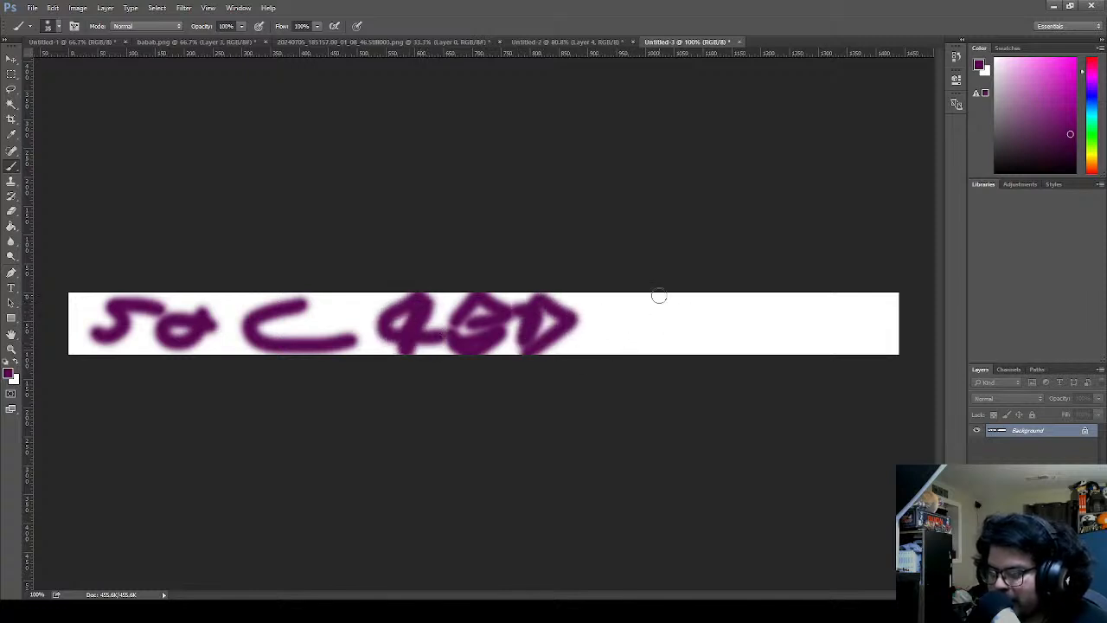
{"action": "mouse_move", "coordinate": [657, 294]}
{"action": "left_mouse_down"}
{"action": "mouse_move", "coordinate": [644, 360]}
{"action": "mouse_move", "coordinate": [692, 323]}
{"action": "mouse_move", "coordinate": [880, 321]}
{"action": "left_mouse_up"}
{"action": "mouse_move", "coordinate": [714, 350]}
{"action": "left_mouse_down"}
{"action": "mouse_move", "coordinate": [746, 338]}
{"action": "mouse_move", "coordinate": [886, 347]}
{"action": "left_mouse_up"}
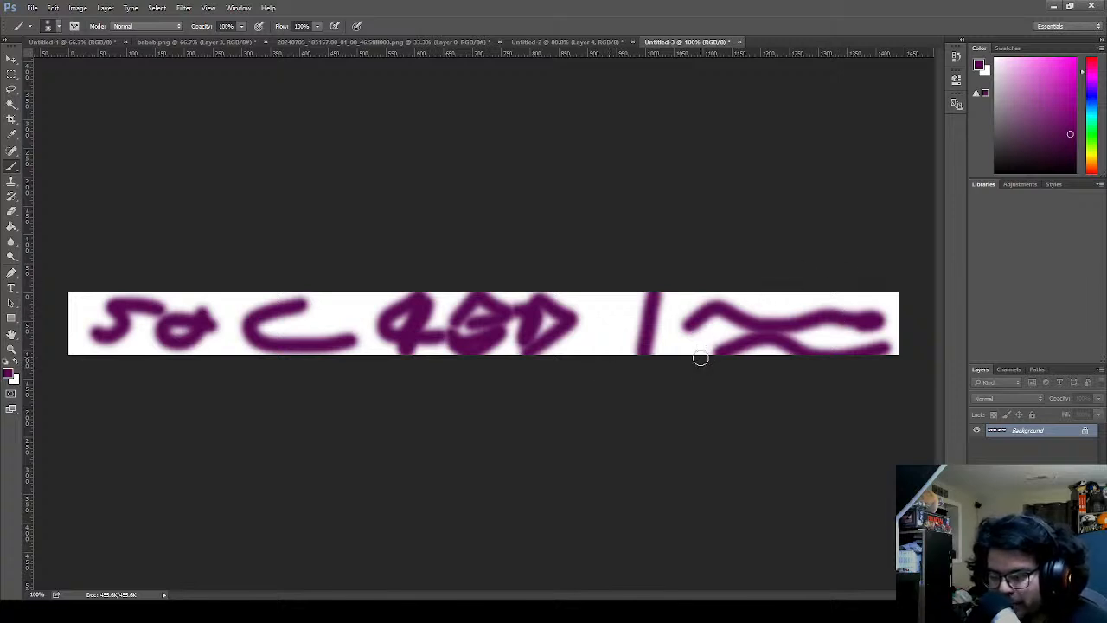
- Undo all the brush strokes on the strip document
{"action": "key", "text": "ctrl+alt+z"}
{"action": "key", "text": "ctrl+alt+z"}
{"action": "key", "text": "ctrl+alt+z"}
{"action": "key", "text": "ctrl+alt+z"}
{"action": "key", "text": "ctrl+alt+z"}
{"action": "key", "text": "ctrl+alt+z"}
{"action": "key", "text": "ctrl+alt+z"}
{"action": "key", "text": "ctrl+alt+z"}
{"action": "key", "text": "ctrl+alt+z"}
{"action": "key", "text": "ctrl+alt+z"}
{"action": "key", "text": "ctrl+alt+z"}
{"action": "key", "text": "ctrl+alt+z"}
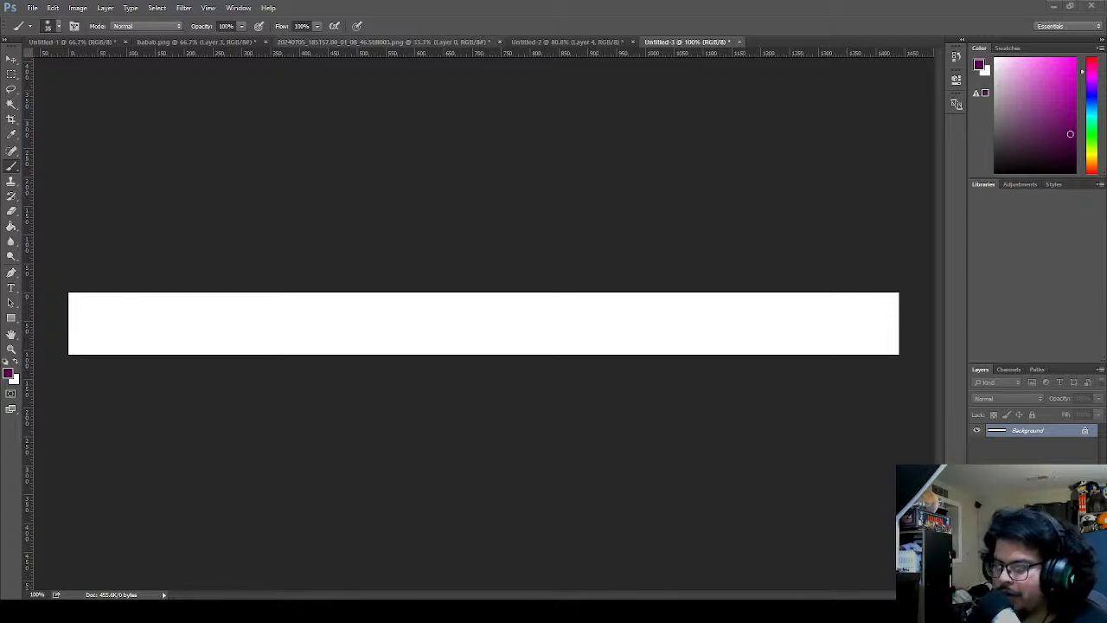
- Compare the overlay layout's purple bottom strip with the blank strip document
{"action": "left_click", "coordinate": [389, 41]}
{"action": "left_click", "coordinate": [573, 42]}
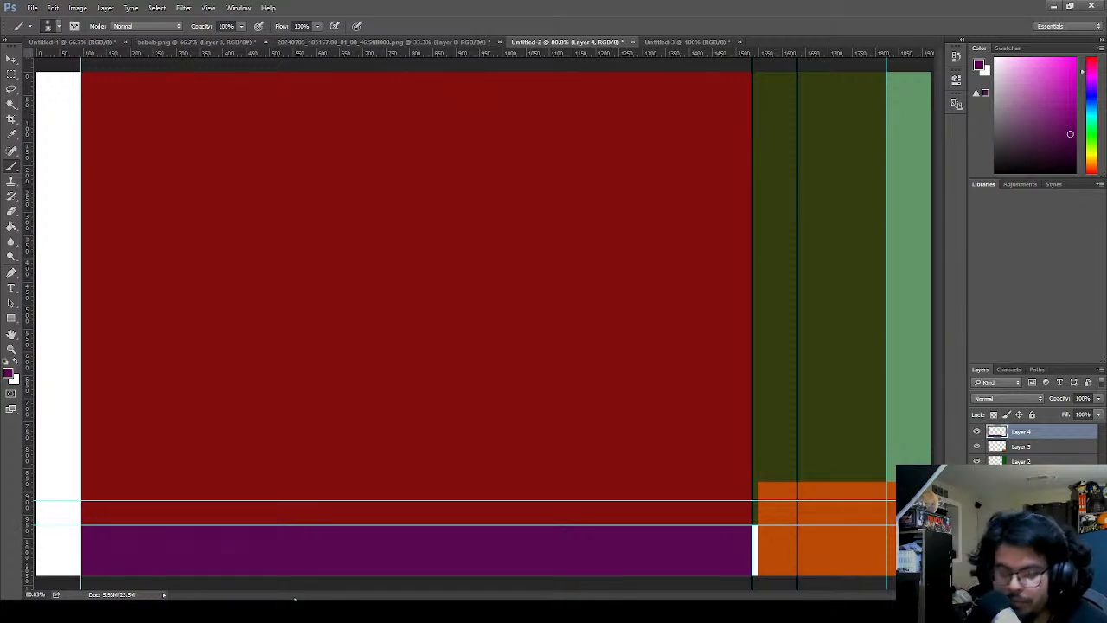
{"action": "left_click", "coordinate": [673, 42]}
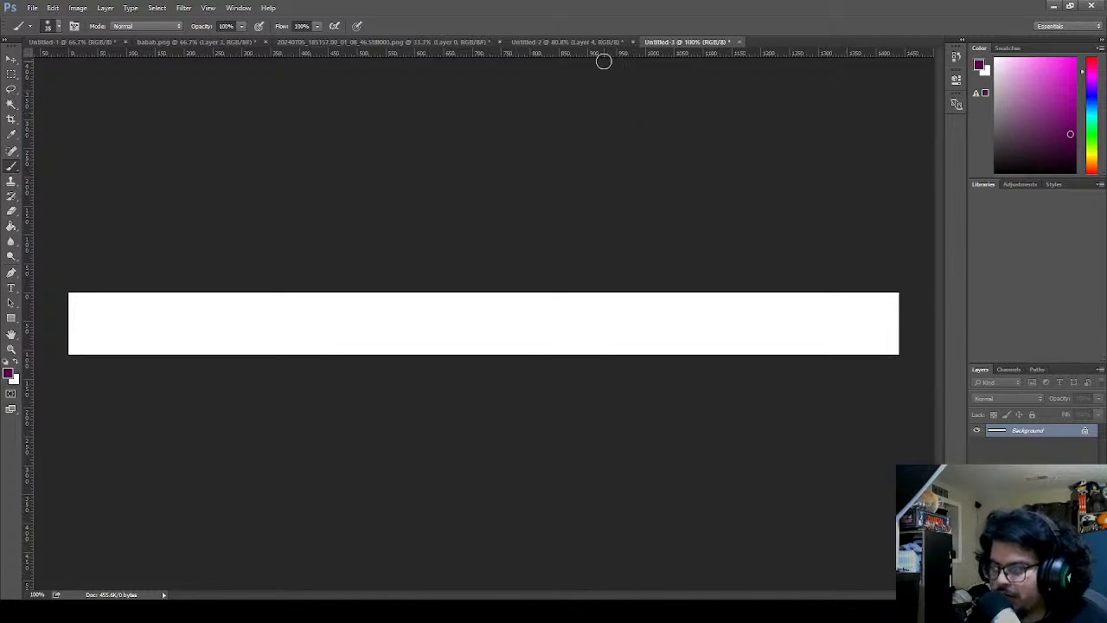
{"action": "left_click", "coordinate": [580, 41]}
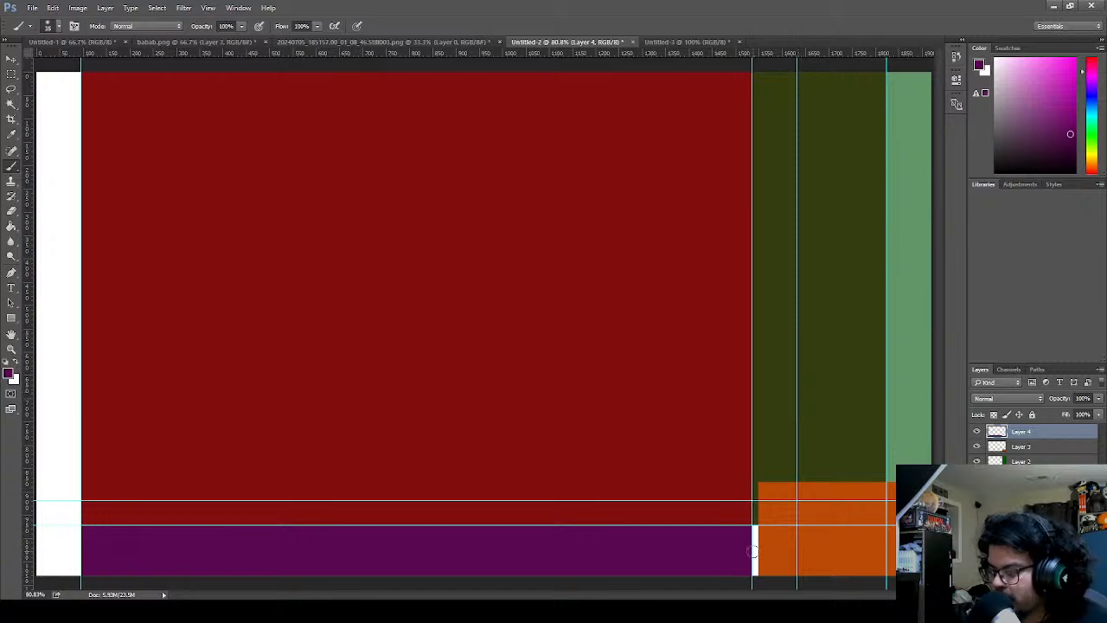
{"action": "left_click", "coordinate": [688, 42]}
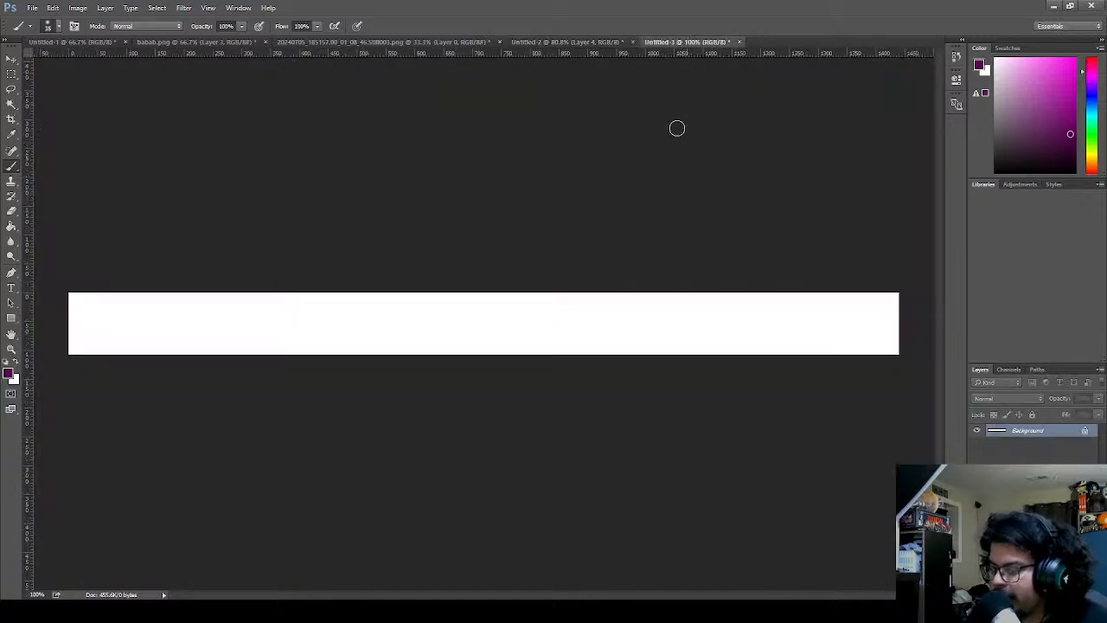
- Mark both ends of the blank strip with purple brush dabs and paint a ring near its middle, checking against the overlay layout
{"action": "left_click", "coordinate": [71, 323]}
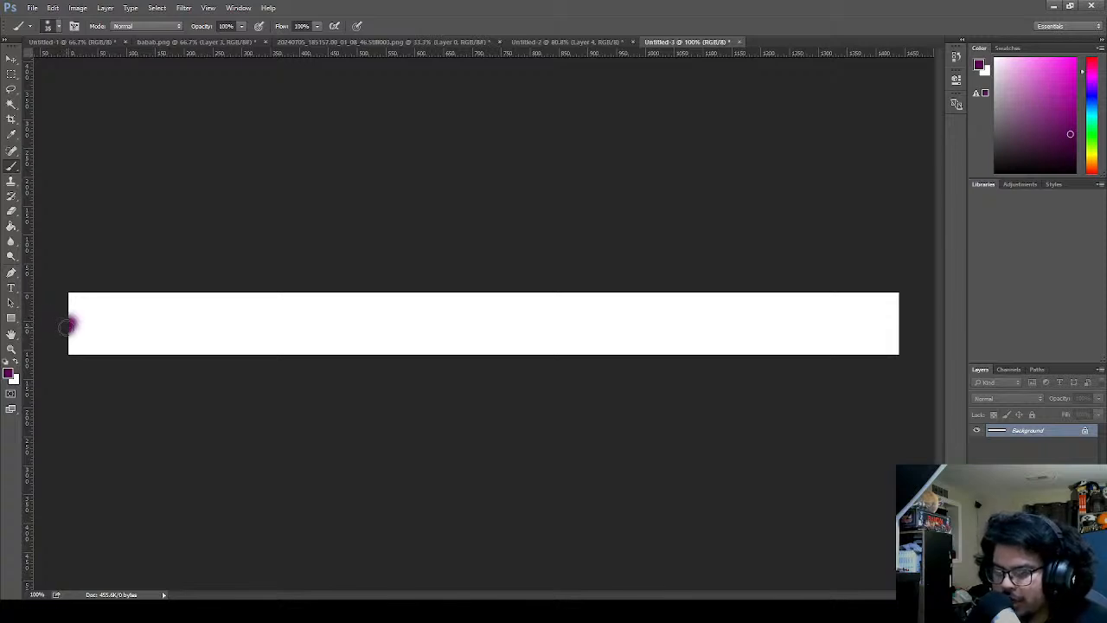
{"action": "left_click", "coordinate": [890, 326]}
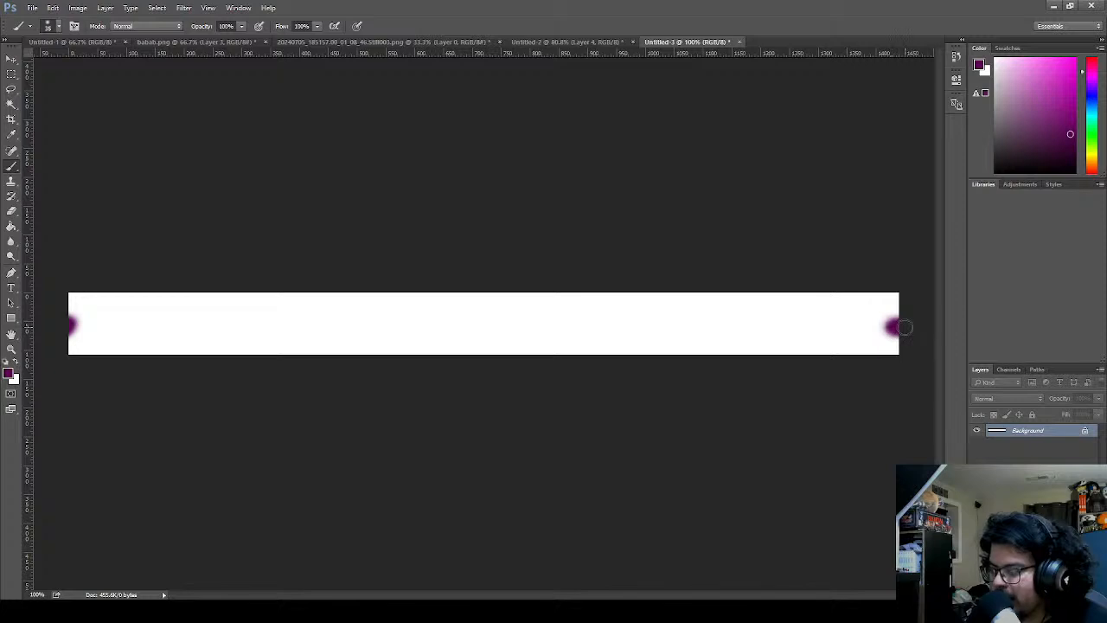
{"action": "left_click", "coordinate": [519, 42]}
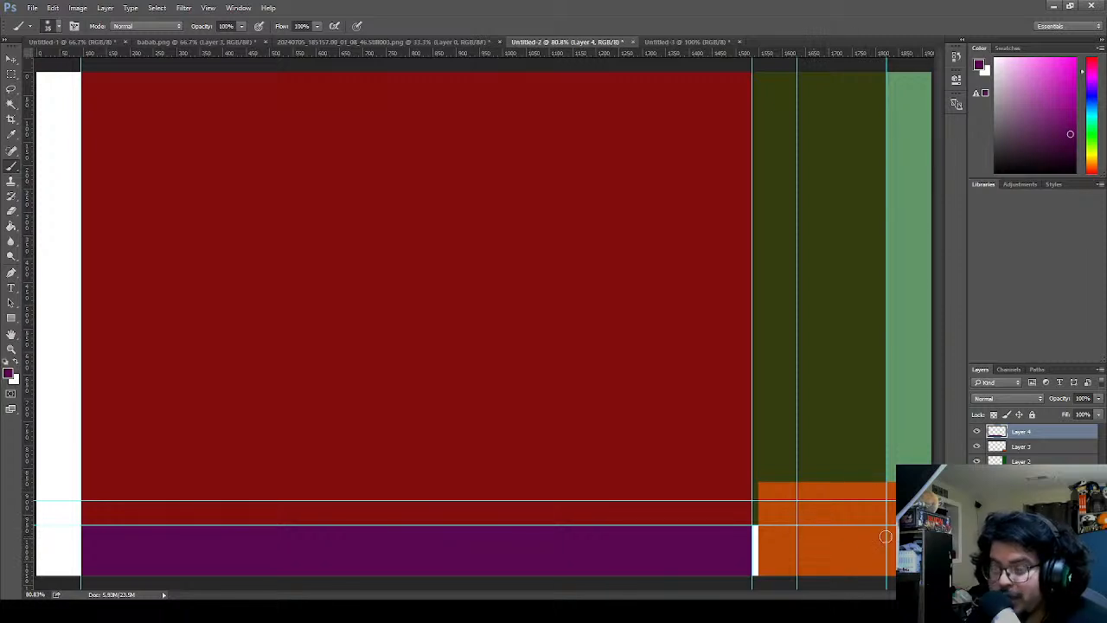
{"action": "left_click", "coordinate": [685, 41]}
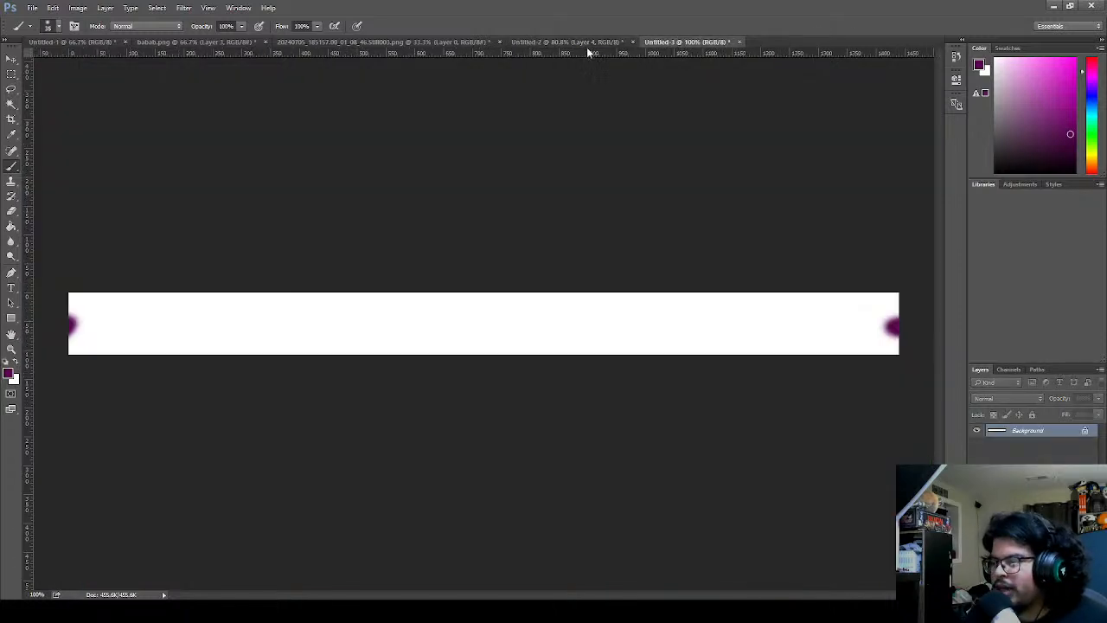
{"action": "left_click", "coordinate": [572, 42]}
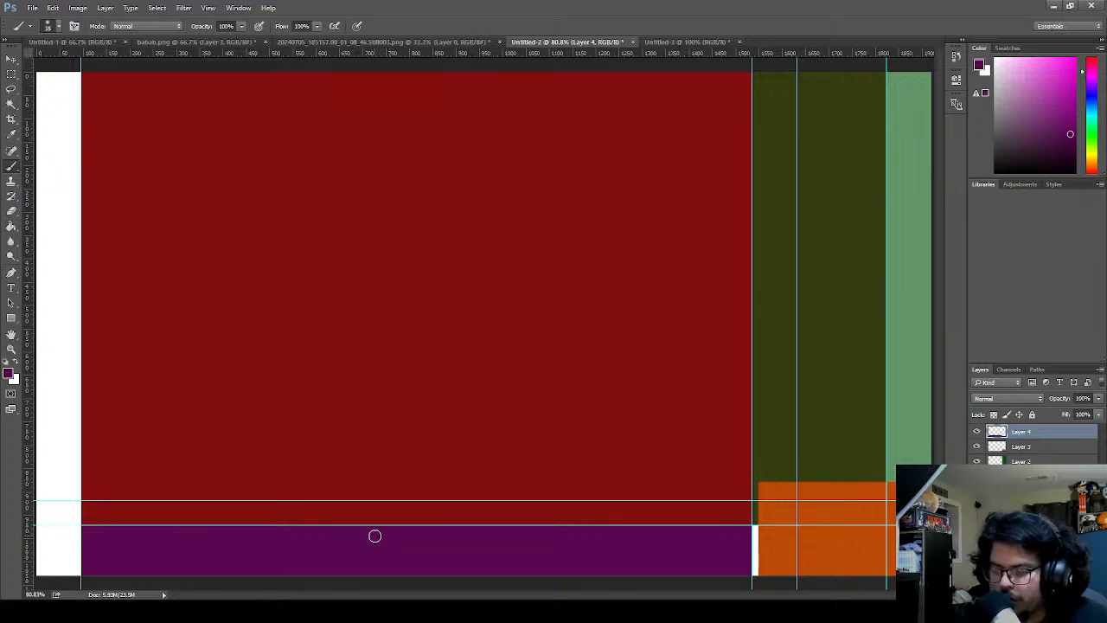
{"action": "left_click", "coordinate": [684, 41]}
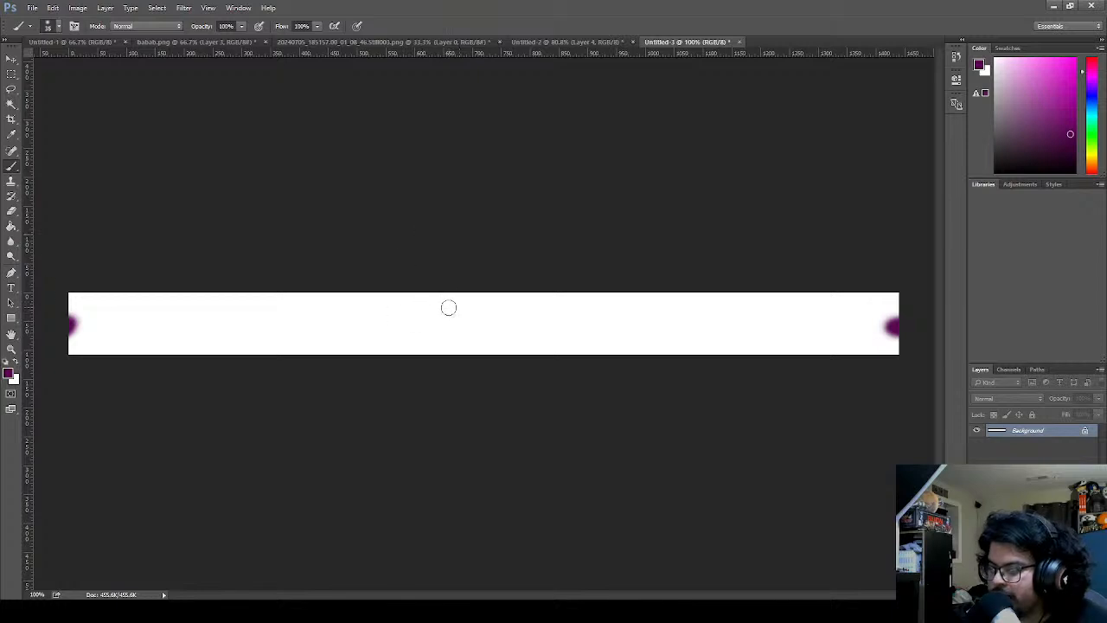
{"action": "mouse_move", "coordinate": [472, 300]}
{"action": "left_mouse_down"}
{"action": "mouse_move", "coordinate": [422, 322]}
{"action": "mouse_move", "coordinate": [426, 344]}
{"action": "mouse_move", "coordinate": [487, 342]}
{"action": "mouse_move", "coordinate": [491, 316]}
{"action": "mouse_move", "coordinate": [448, 297]}
{"action": "left_mouse_up"}
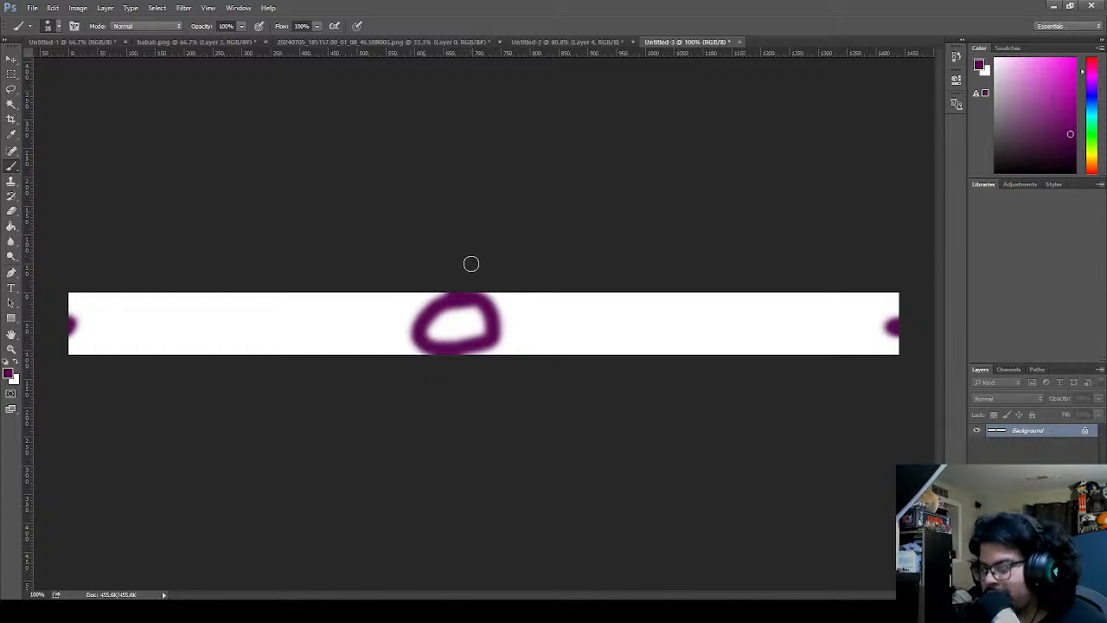
- Undo the painted ring and both end dabs on the strip document
{"action": "key", "text": "ctrl+z"}
{"action": "key", "text": "ctrl+alt+z"}
{"action": "key", "text": "ctrl+alt+z"}
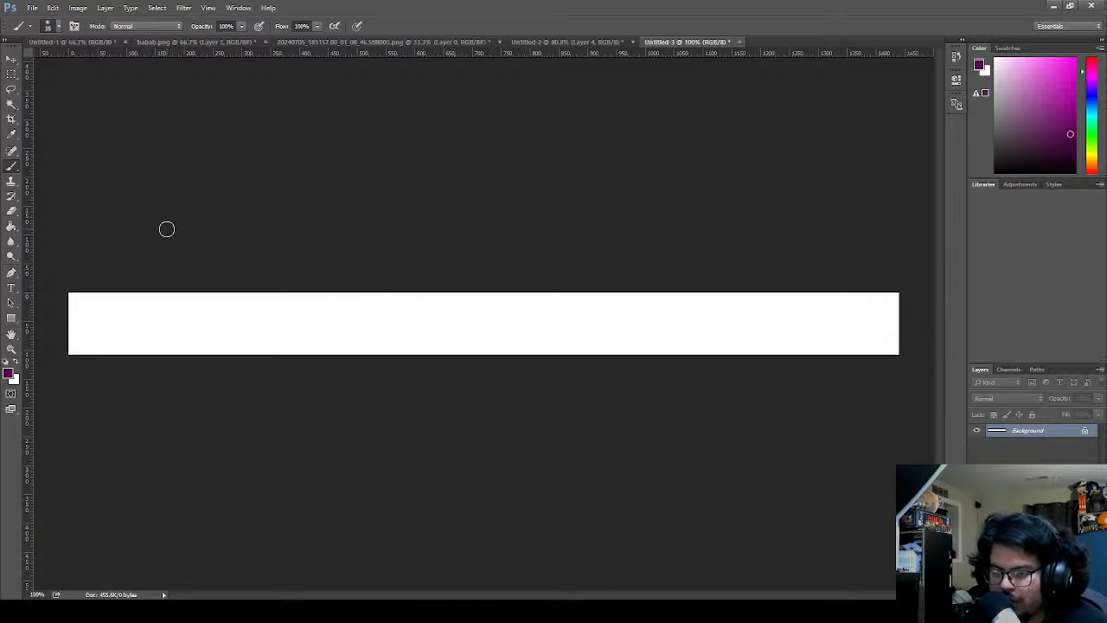
- In the overlay layout document, add a horizontal guide about 10 px below the purple strip's upper edge
{"action": "left_click", "coordinate": [557, 42]}
{"action": "scroll", "coordinate": [55, 535], "scroll_direction": "up", "scroll_amount": 3}
{"action": "scroll", "coordinate": [54, 535], "scroll_direction": "up", "scroll_amount": 3}
{"action": "scroll", "coordinate": [262, 521], "scroll_direction": "up", "scroll_amount": 1}
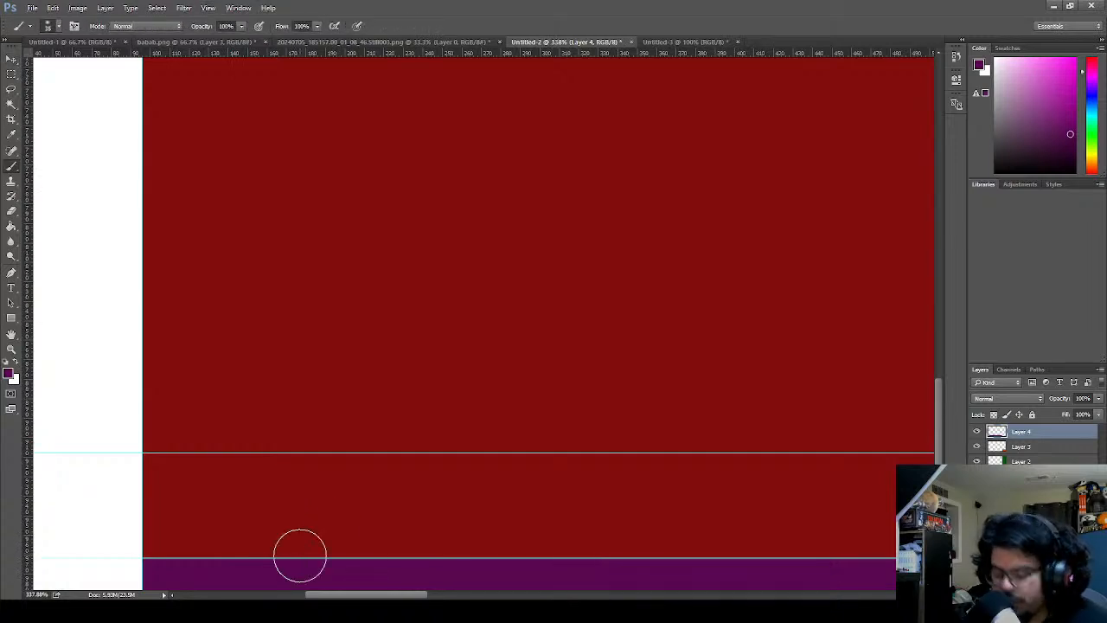
{"action": "key", "text": "v"}
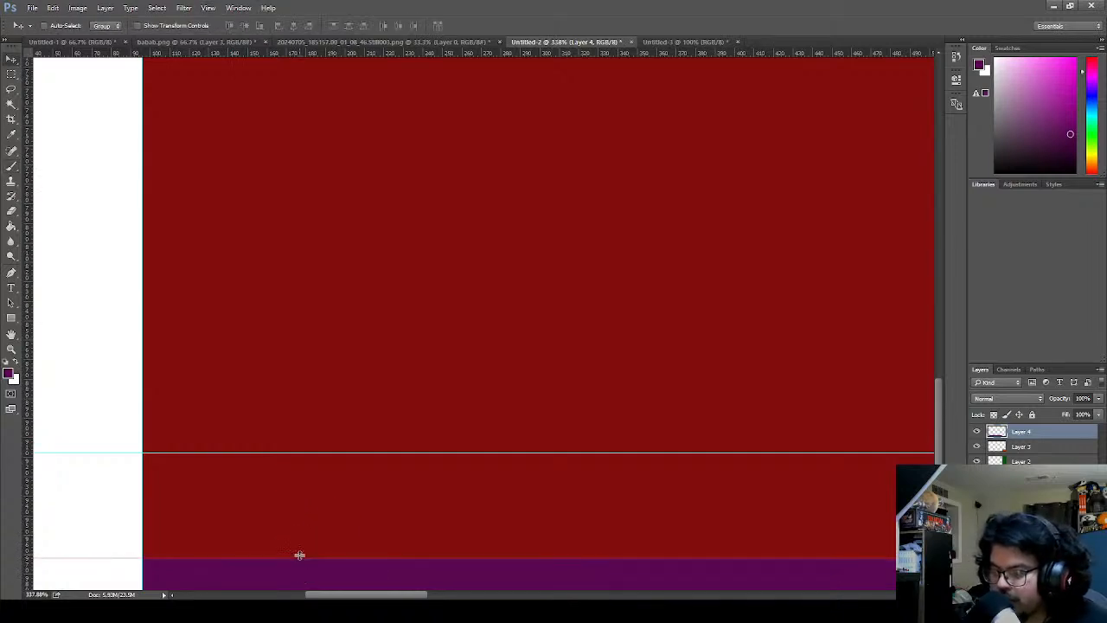
{"action": "scroll", "coordinate": [159, 553], "scroll_direction": "up", "scroll_amount": 1}
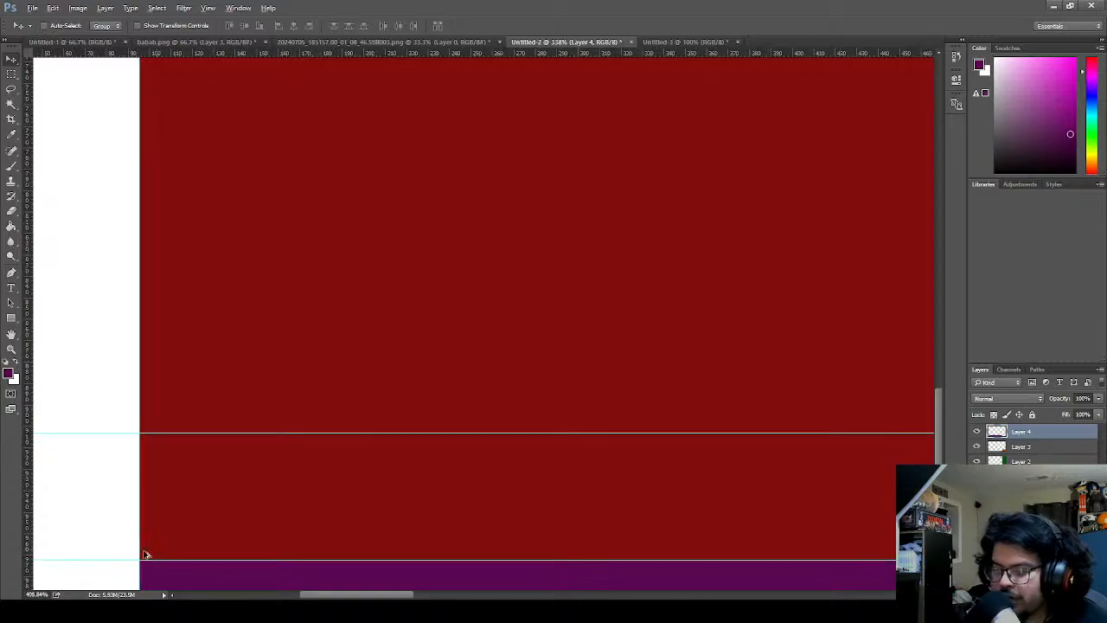
{"action": "scroll", "coordinate": [159, 552], "scroll_direction": "up", "scroll_amount": 1}
{"action": "scroll", "coordinate": [178, 531], "scroll_direction": "up", "scroll_amount": 3}
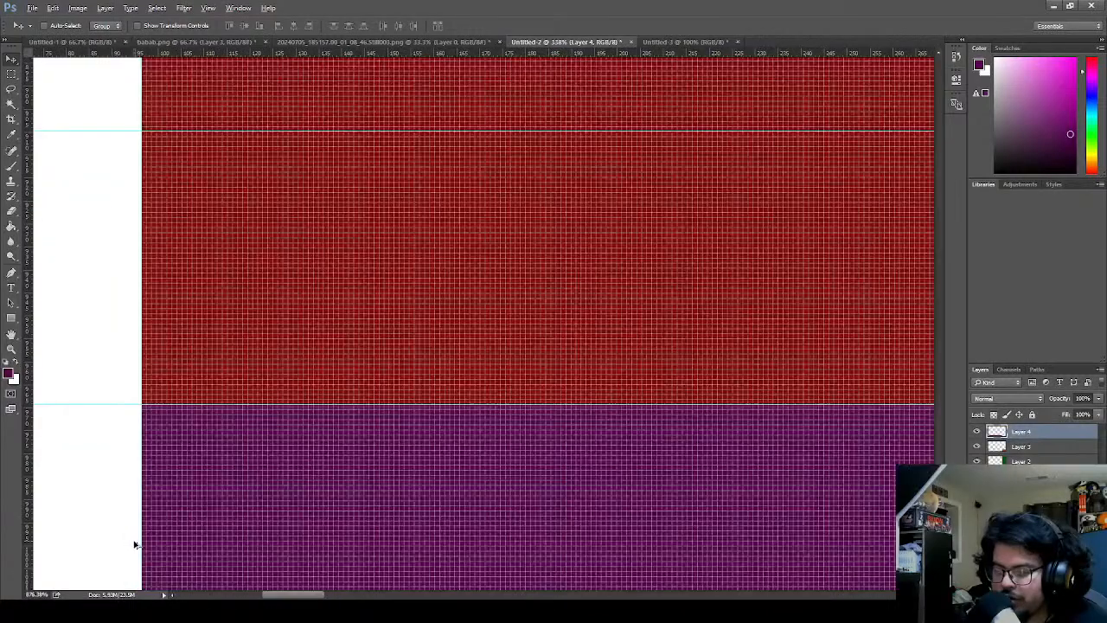
{"action": "scroll", "coordinate": [138, 541], "scroll_direction": "up", "scroll_amount": 3}
{"action": "left_click_drag", "start_coordinate": [351, 53], "coordinate": [336, 371]}
{"action": "key", "text": "ctrl+0"}
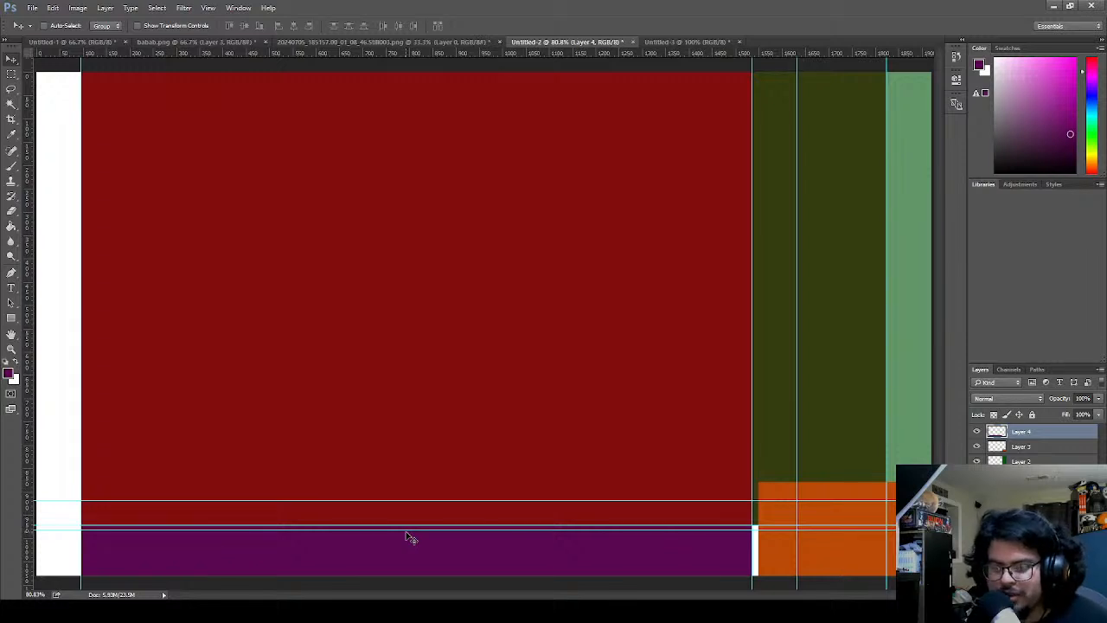
- Check the racing game mockup, and place a horizontal guide just above the lower edge of the blank strip document
{"action": "left_click", "coordinate": [453, 42]}
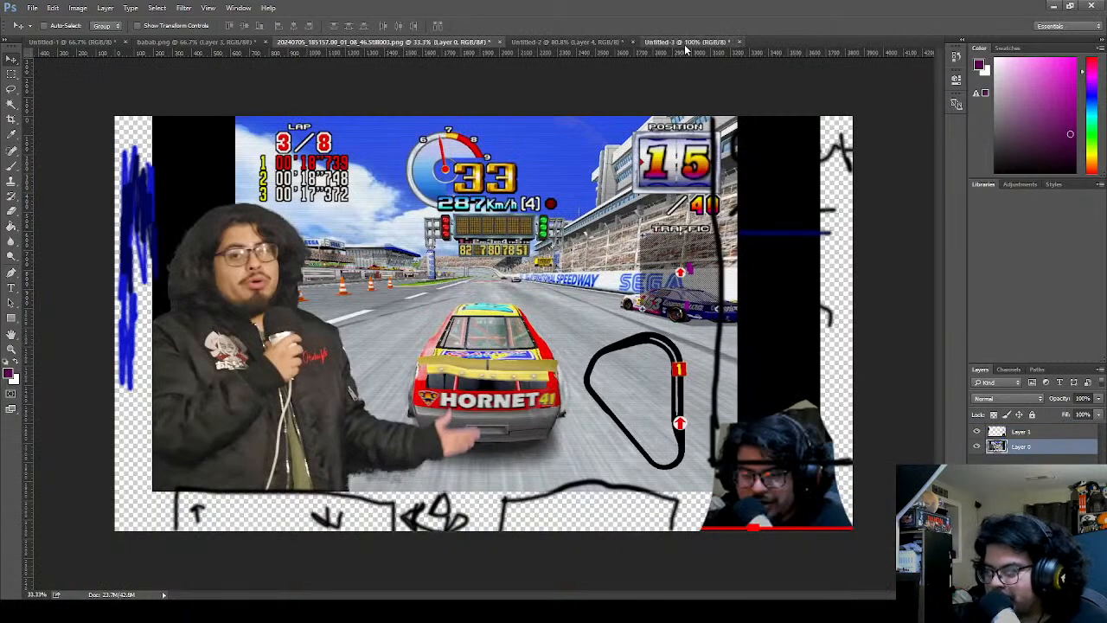
{"action": "left_click", "coordinate": [683, 41]}
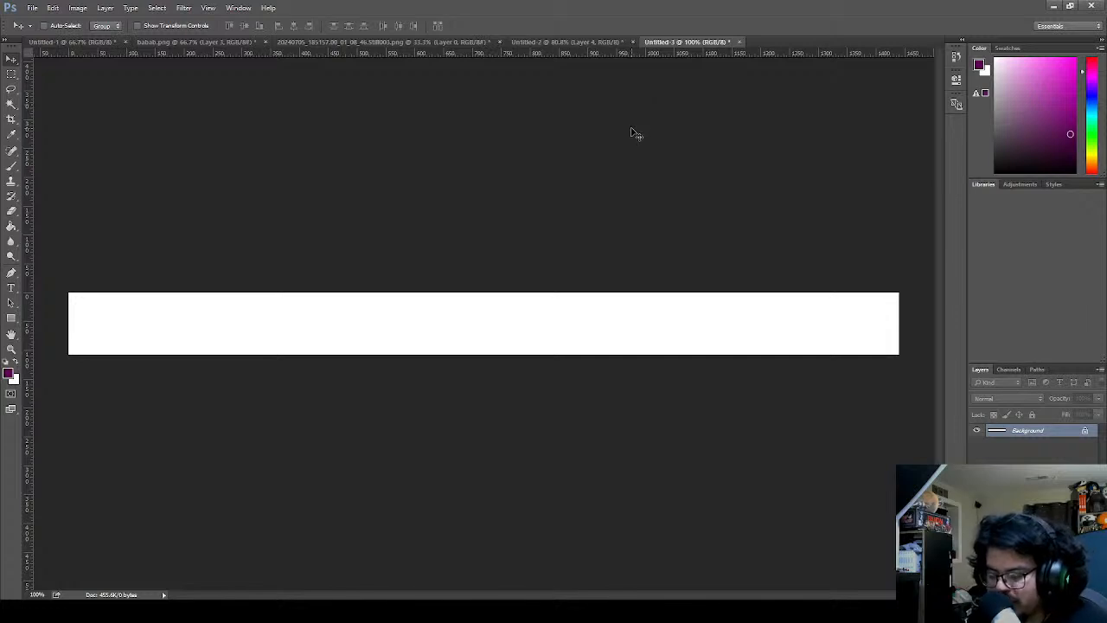
{"action": "scroll", "coordinate": [424, 381], "scroll_direction": "up", "scroll_amount": 8}
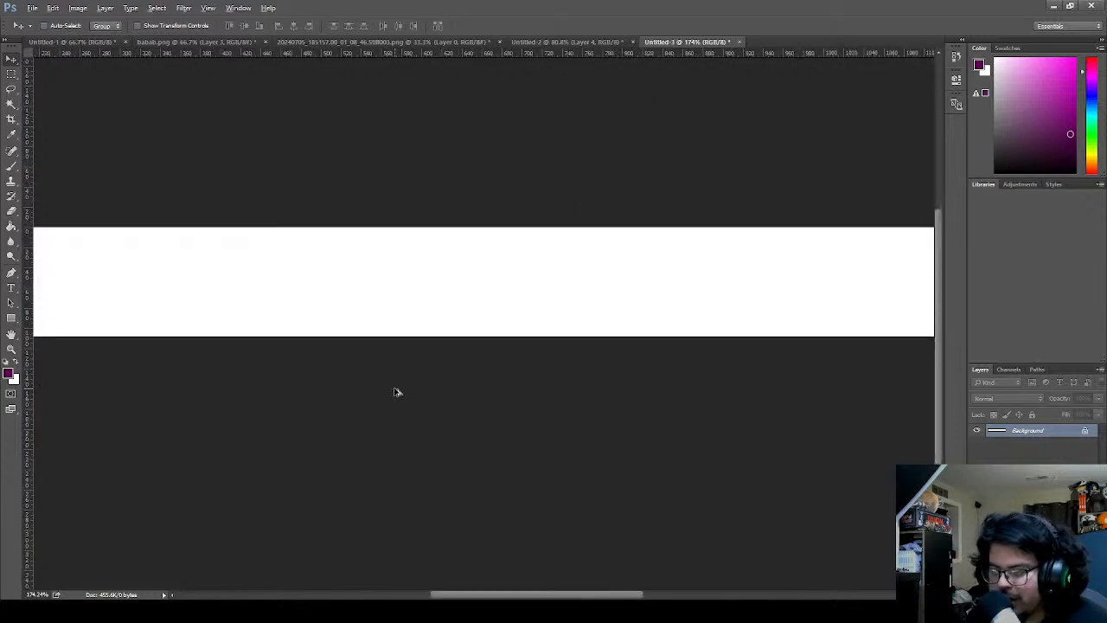
{"action": "scroll", "coordinate": [367, 389], "scroll_direction": "up", "scroll_amount": 5}
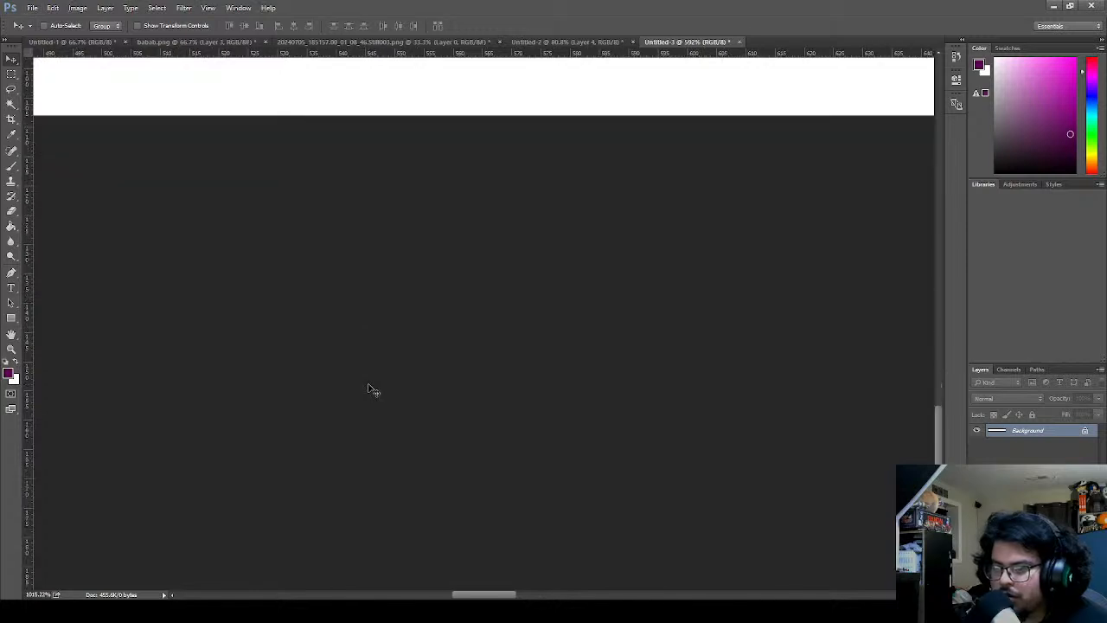
{"action": "scroll", "coordinate": [367, 393], "scroll_direction": "up", "scroll_amount": 3}
{"action": "scroll", "coordinate": [378, 227], "scroll_direction": "up", "scroll_amount": 3}
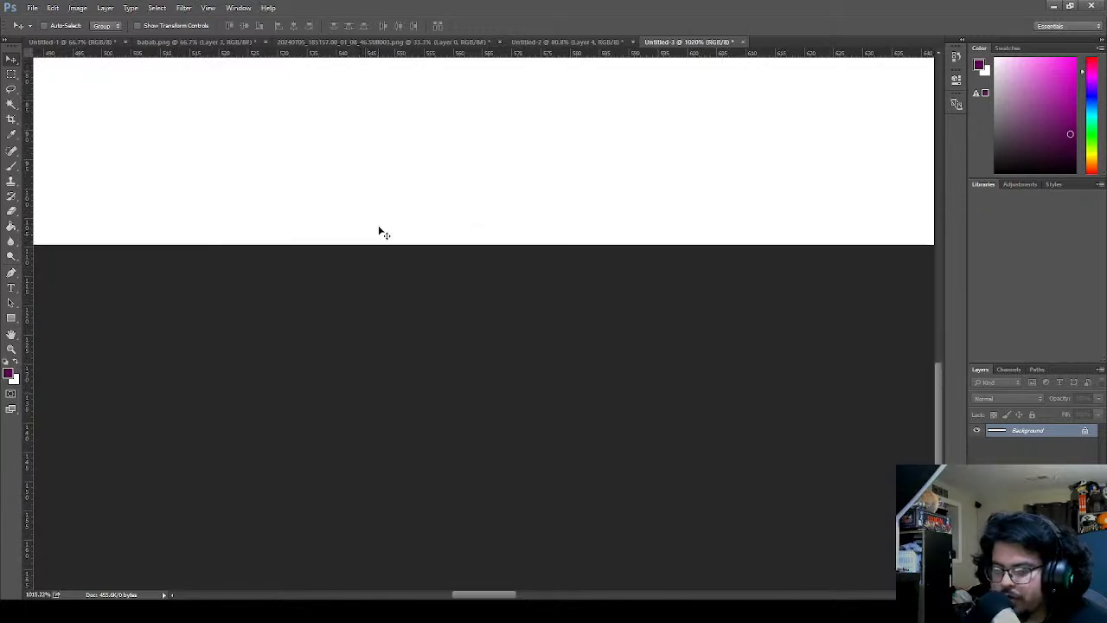
{"action": "left_click_drag", "start_coordinate": [307, 52], "coordinate": [311, 206]}
{"action": "scroll", "coordinate": [321, 222], "scroll_direction": "up", "scroll_amount": 3}
{"action": "left_click_drag", "start_coordinate": [936, 452], "coordinate": [906, 142]}
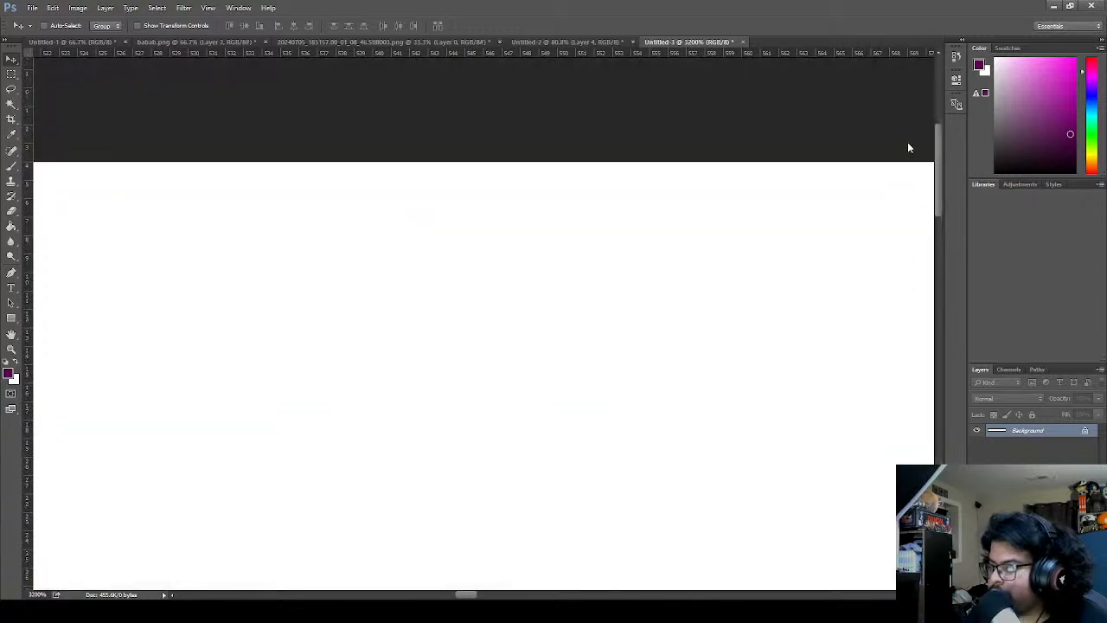
{"action": "left_click_drag", "start_coordinate": [494, 53], "coordinate": [498, 208]}
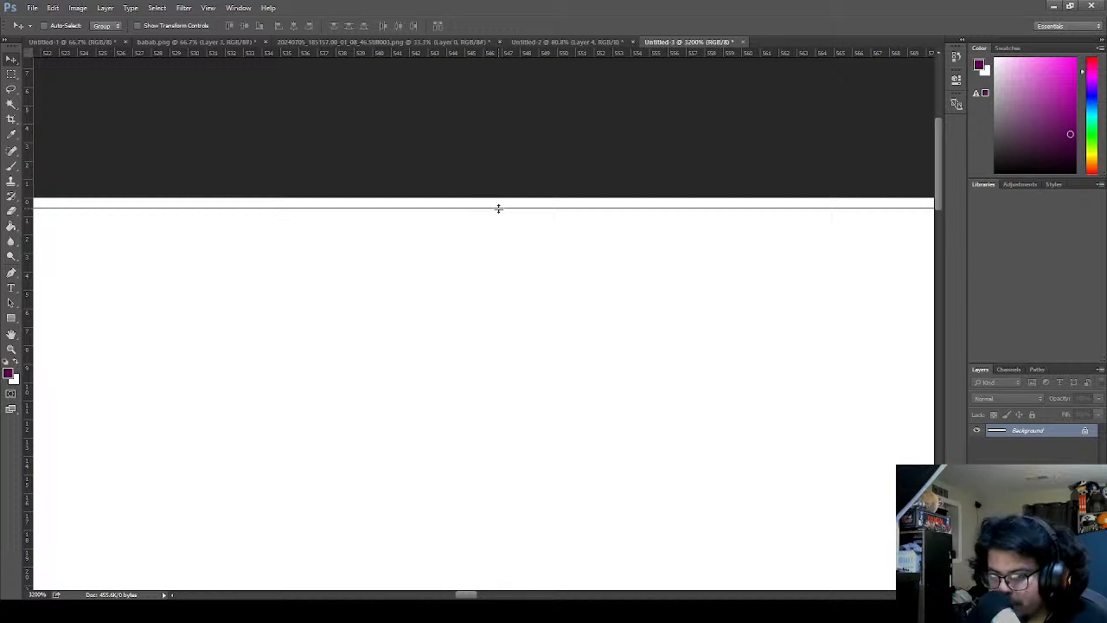
{"action": "left_click_drag", "start_coordinate": [498, 209], "coordinate": [498, 54]}
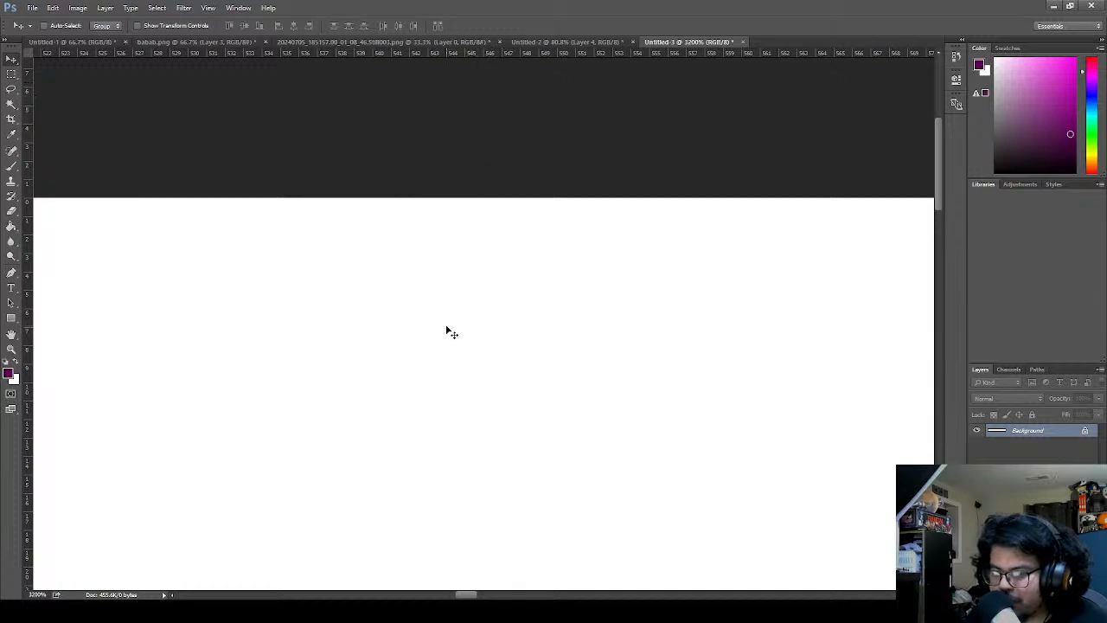
- Adjust the horizontal guide near the blank strip's lower edge so it sits about 11 px above that edge
{"action": "scroll", "coordinate": [466, 386], "scroll_direction": "down", "scroll_amount": 1}
{"action": "scroll", "coordinate": [466, 386], "scroll_direction": "down", "scroll_amount": 5}
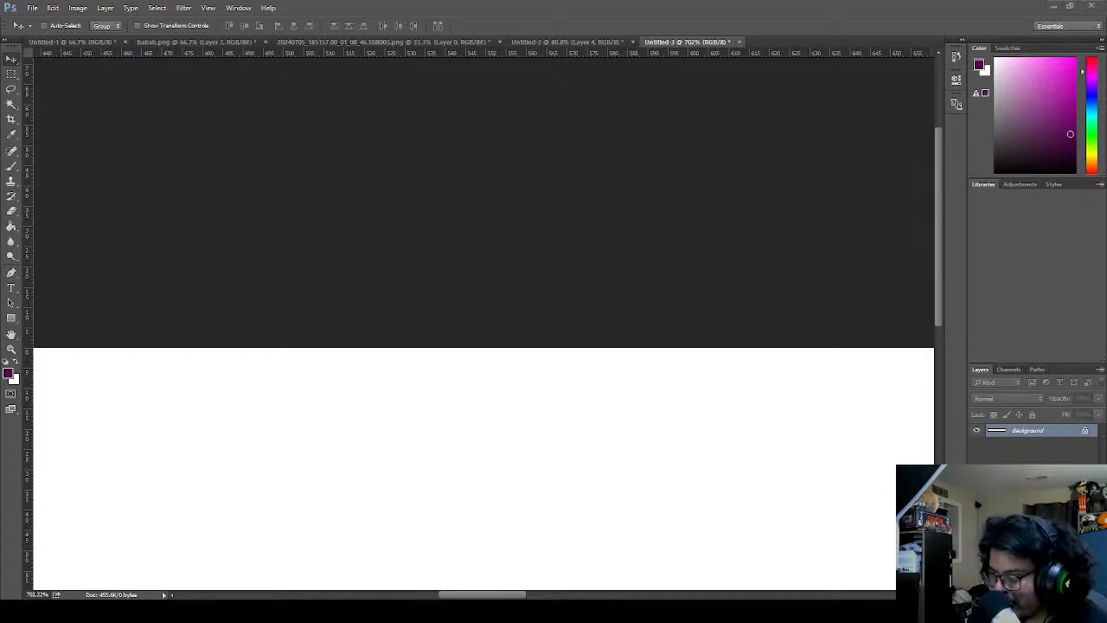
{"action": "scroll", "coordinate": [511, 447], "scroll_direction": "up", "scroll_amount": 5}
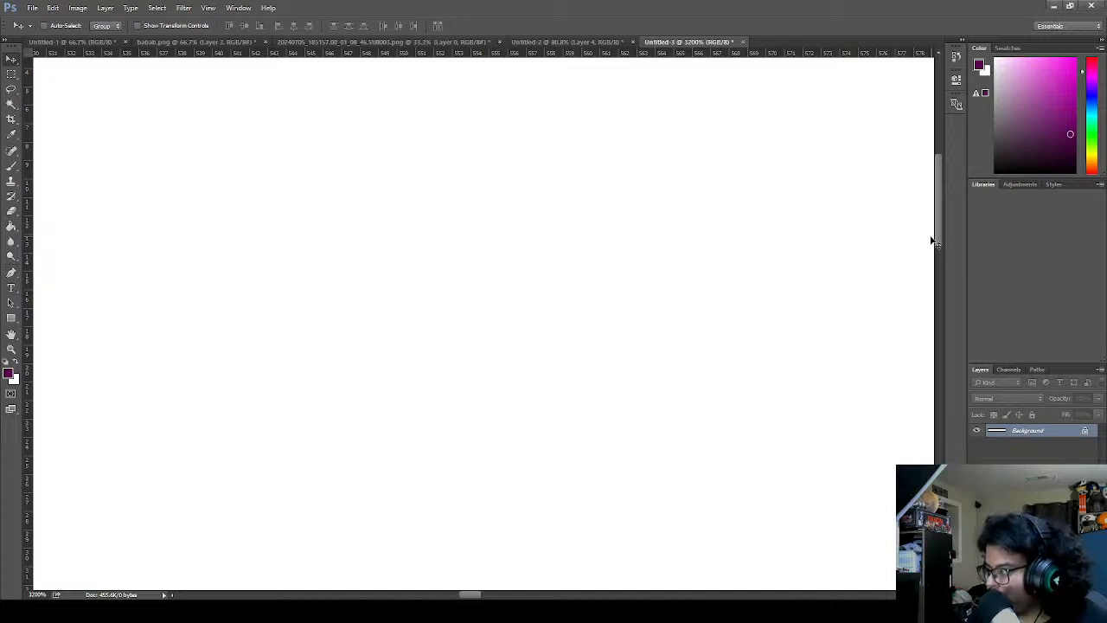
{"action": "left_click_drag", "start_coordinate": [938, 224], "coordinate": [910, 493]}
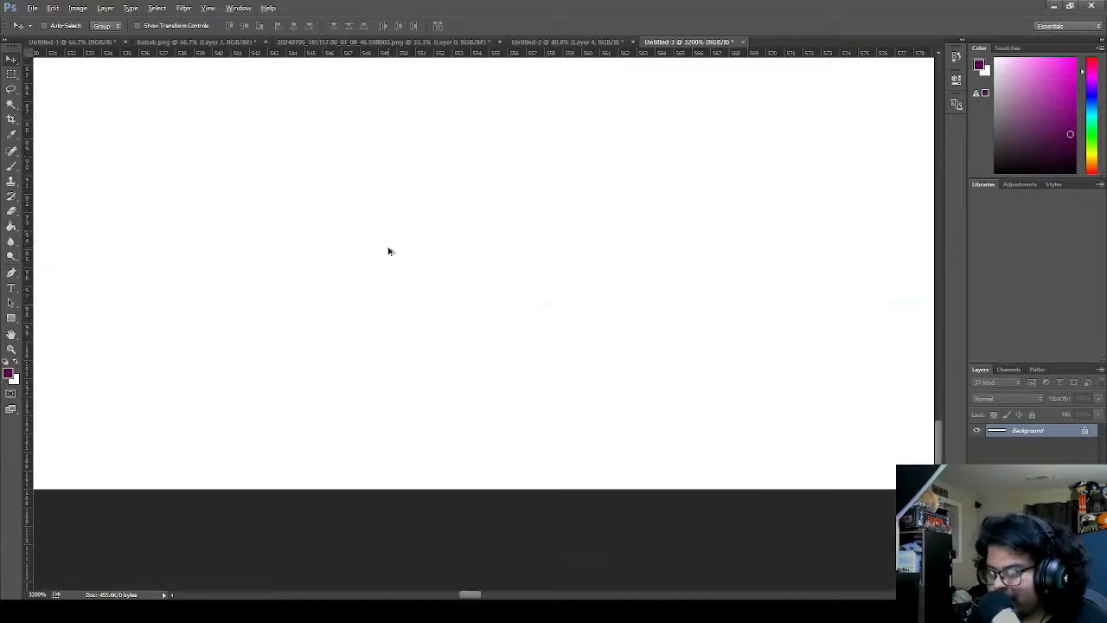
{"action": "key", "text": "alt"}
{"action": "left_click_drag", "start_coordinate": [385, 303], "coordinate": [384, 290]}
{"action": "scroll", "coordinate": [939, 444], "scroll_direction": "up", "scroll_amount": 1}
- Place a horizontal margin guide about 11 px below the strip's upper edge
{"action": "left_click_drag", "start_coordinate": [939, 444], "coordinate": [937, 153]}
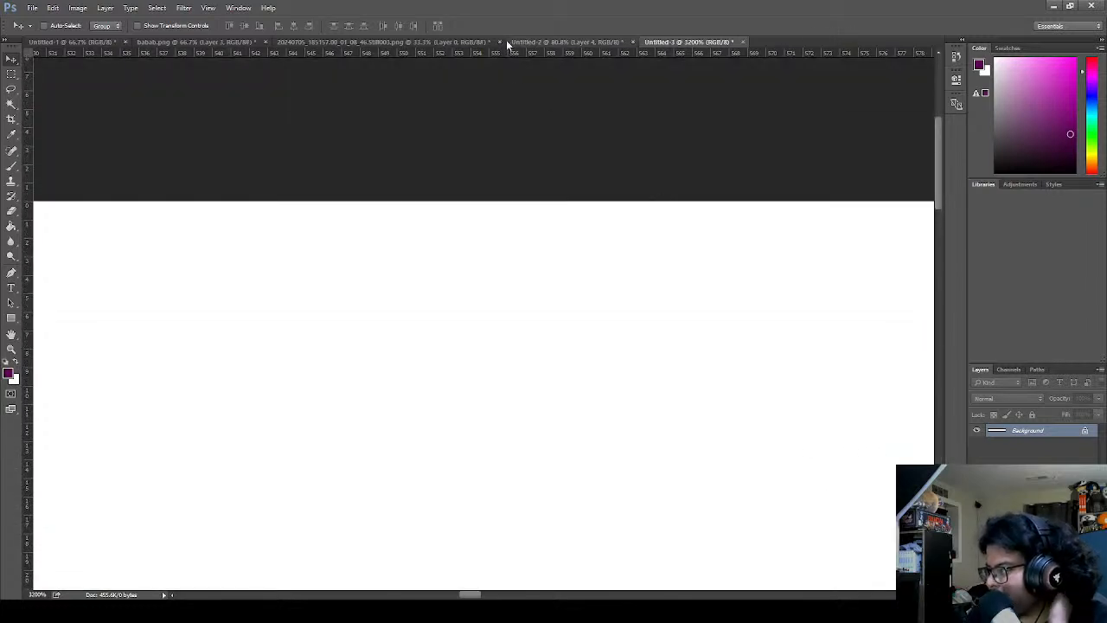
{"action": "left_click_drag", "start_coordinate": [501, 142], "coordinate": [521, 398]}
{"action": "scroll", "coordinate": [558, 436], "scroll_direction": "down", "scroll_amount": 1}
{"action": "key", "text": "ctrl+0"}
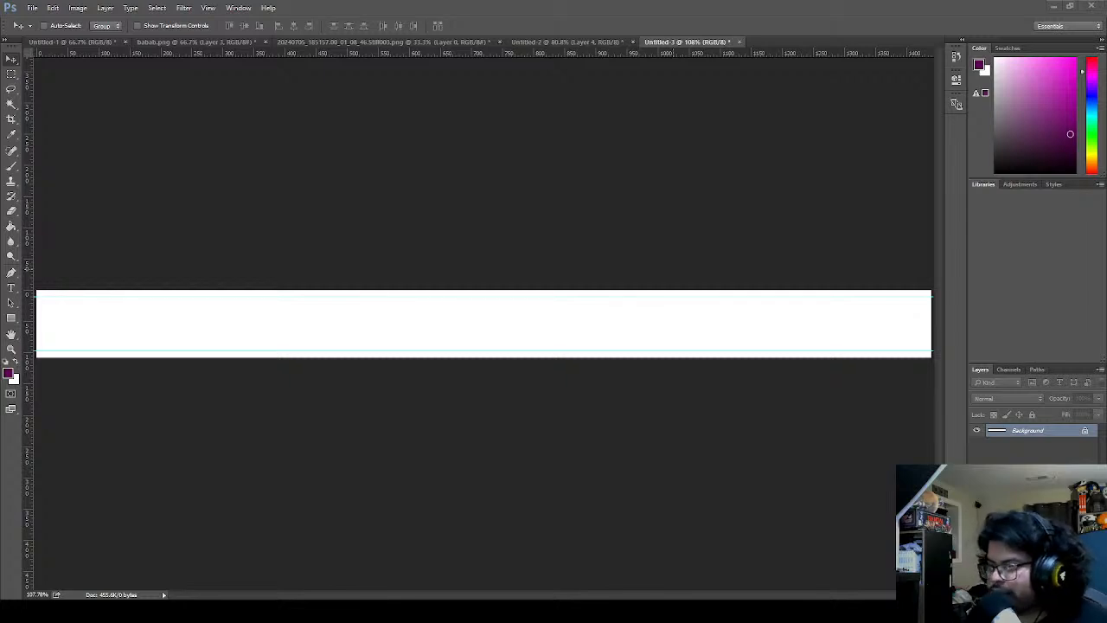
- Add two vertical guides at about 648 px and 792 px to frame the middle section of the strip
{"action": "scroll", "coordinate": [186, 396], "scroll_direction": "up", "scroll_amount": 14}
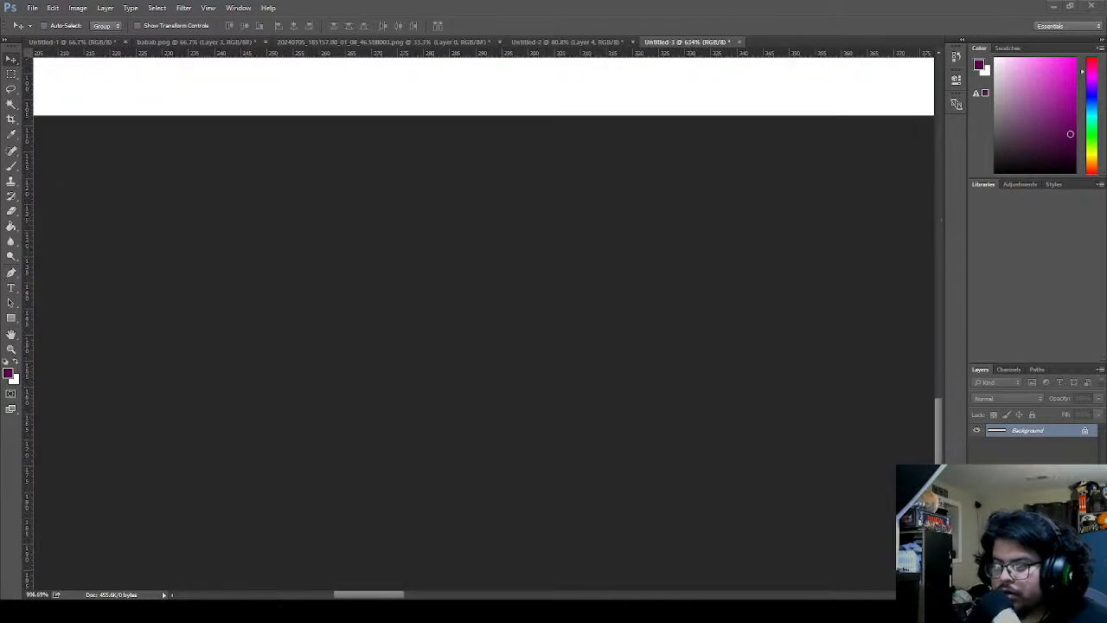
{"action": "scroll", "coordinate": [186, 396], "scroll_direction": "up", "scroll_amount": 4}
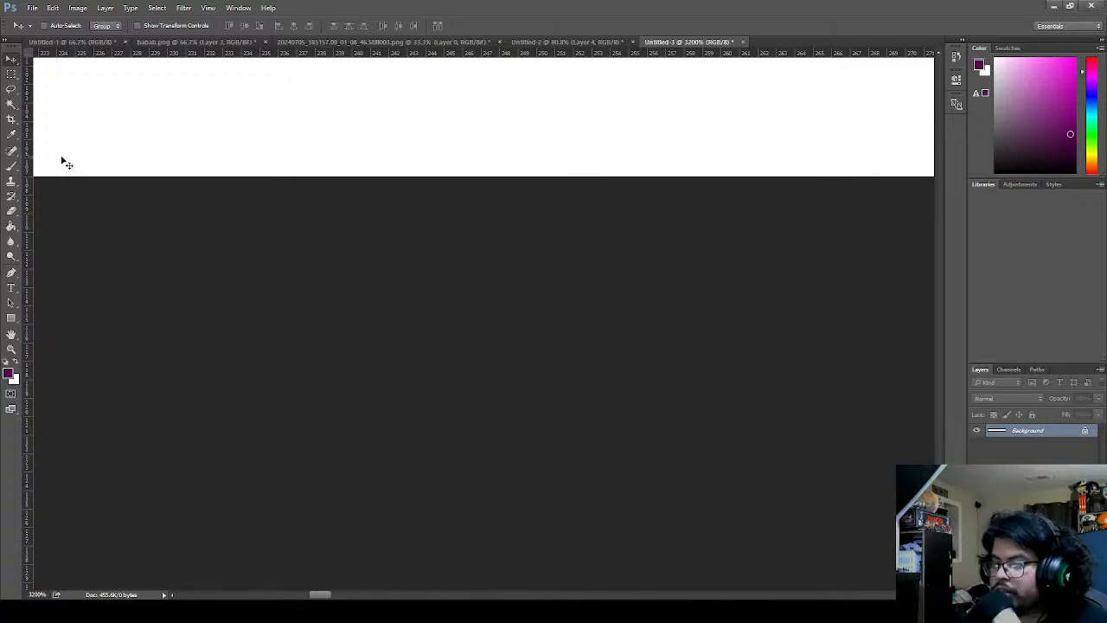
{"action": "left_click_drag", "start_coordinate": [321, 594], "coordinate": [519, 595]}
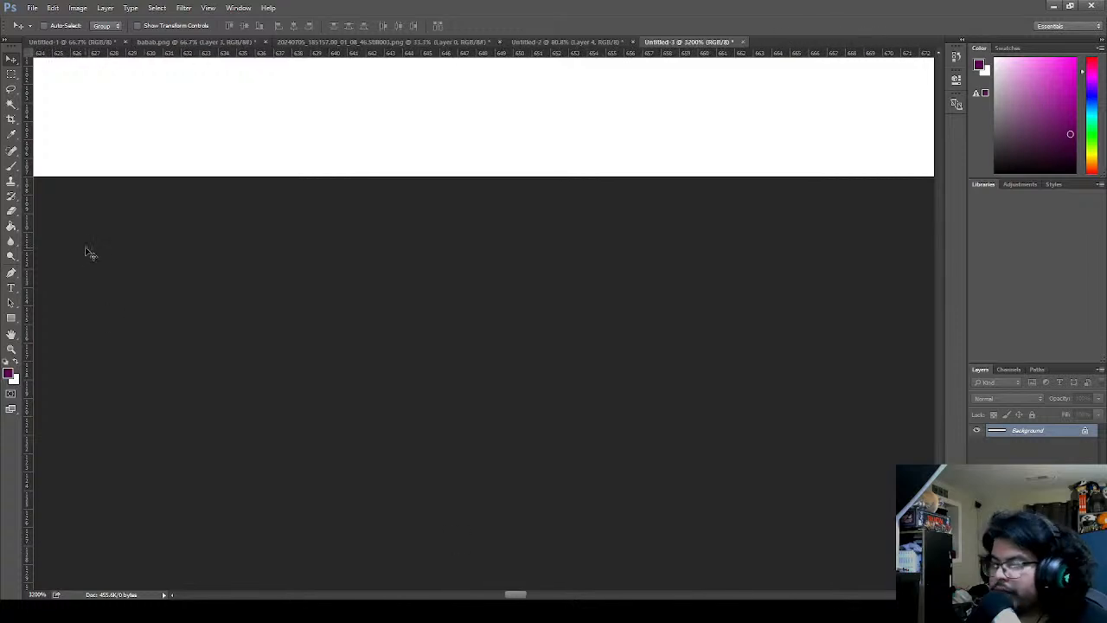
{"action": "left_click_drag", "start_coordinate": [27, 217], "coordinate": [475, 228]}
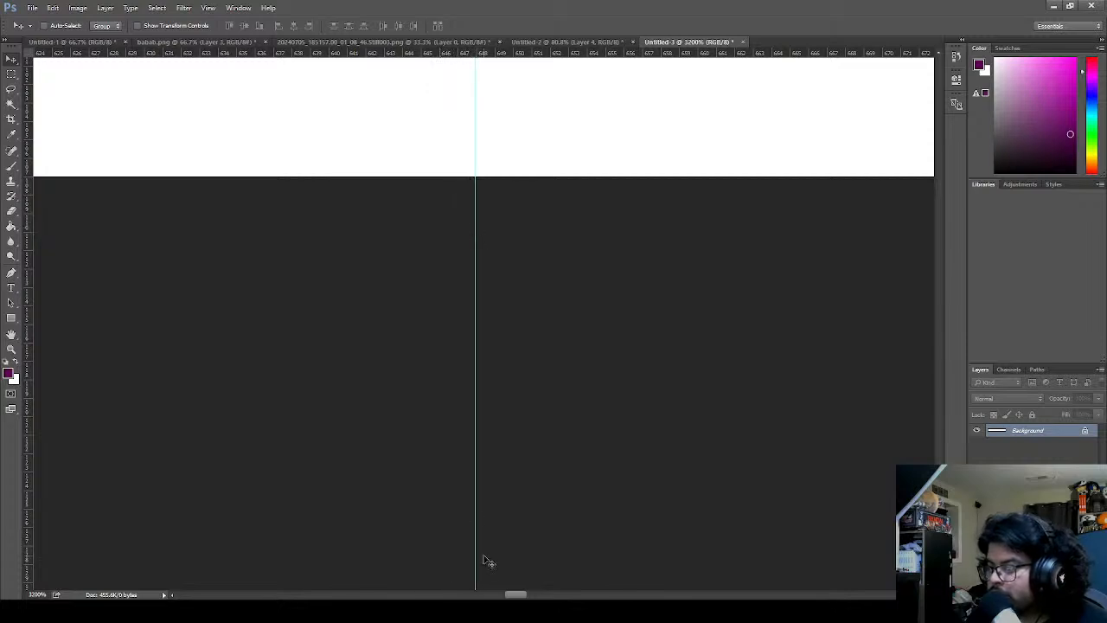
{"action": "left_click_drag", "start_coordinate": [515, 594], "coordinate": [629, 594]}
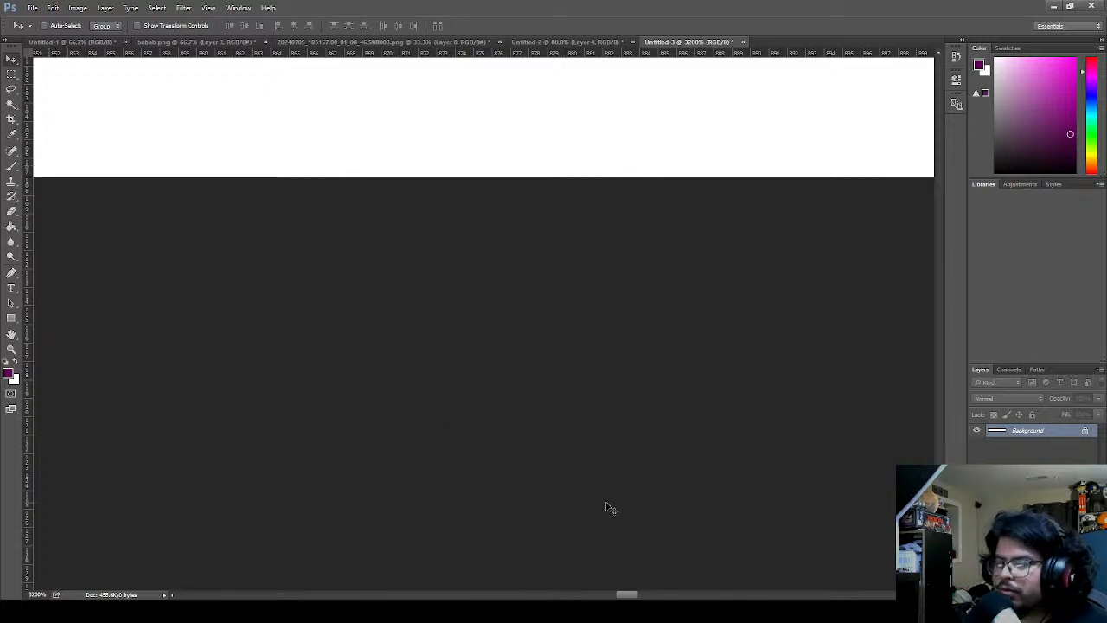
{"action": "left_click_drag", "start_coordinate": [633, 594], "coordinate": [594, 595]}
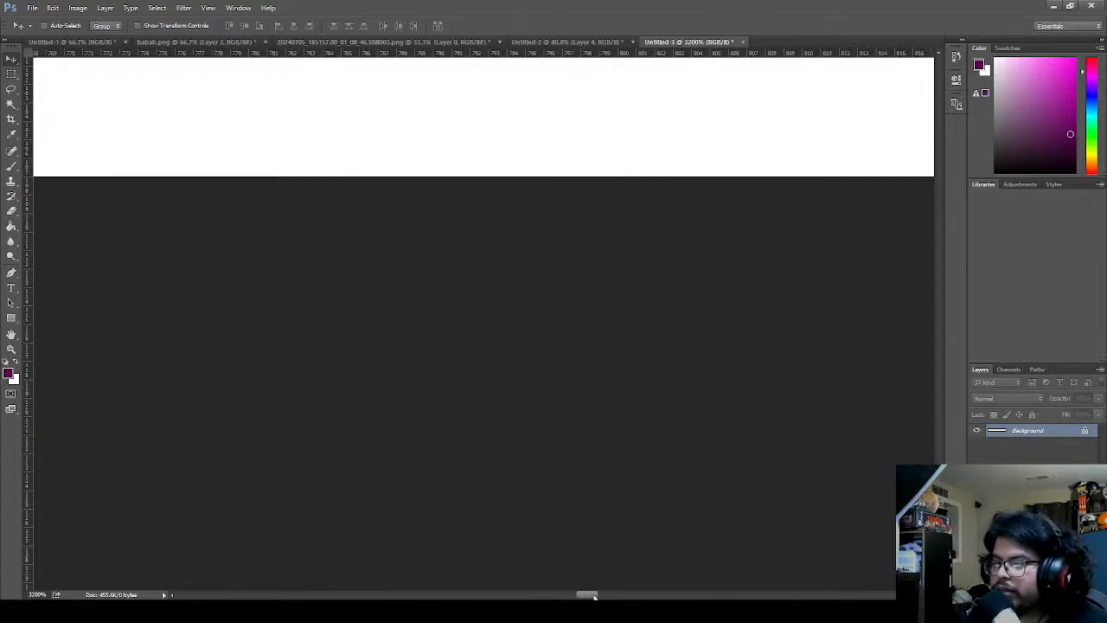
{"action": "left_click_drag", "start_coordinate": [28, 286], "coordinate": [470, 311]}
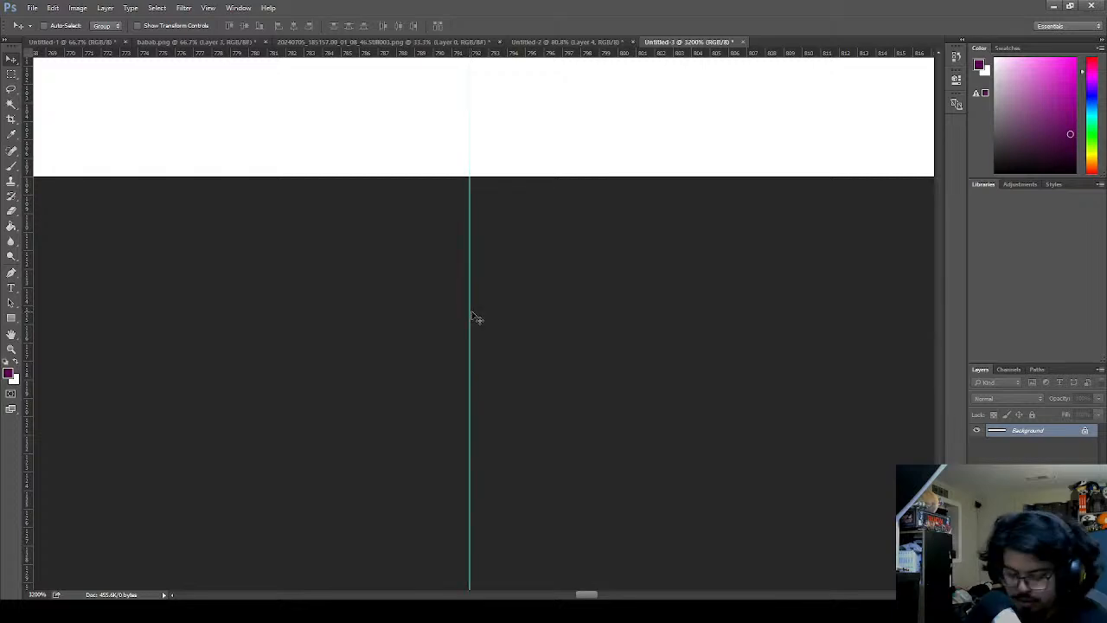
{"action": "key", "text": "ctrl+0"}
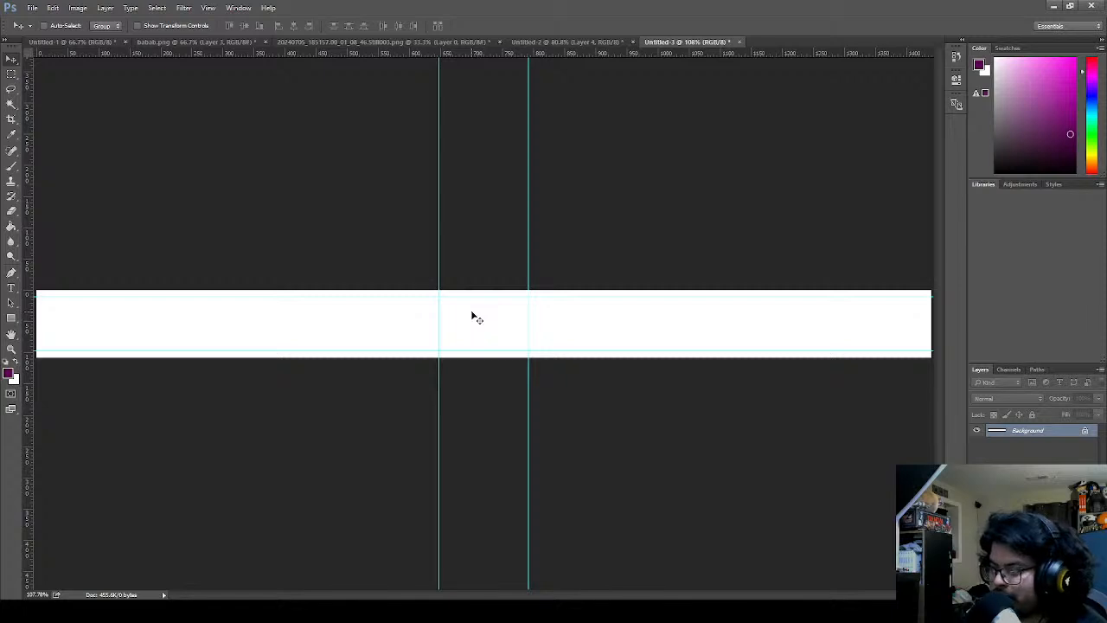
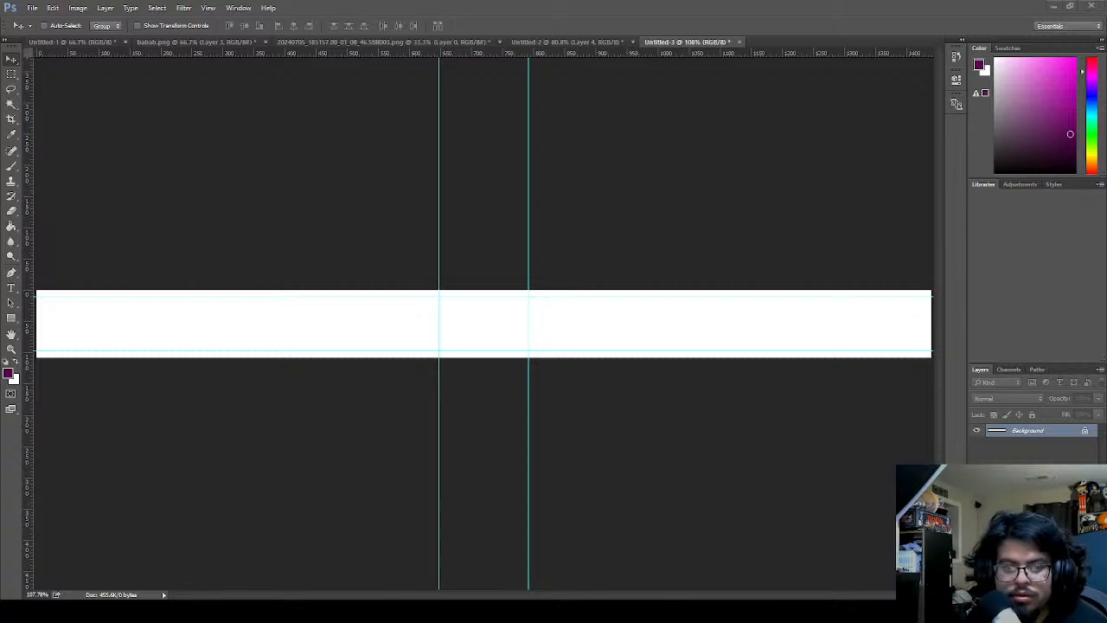
- Place the white UEL logo file on the strip, scale it to about 172% between the horizontal guides, and shift it slightly left
{"action": "left_click_drag", "start_coordinate": [0, 269], "coordinate": [340, 270]}
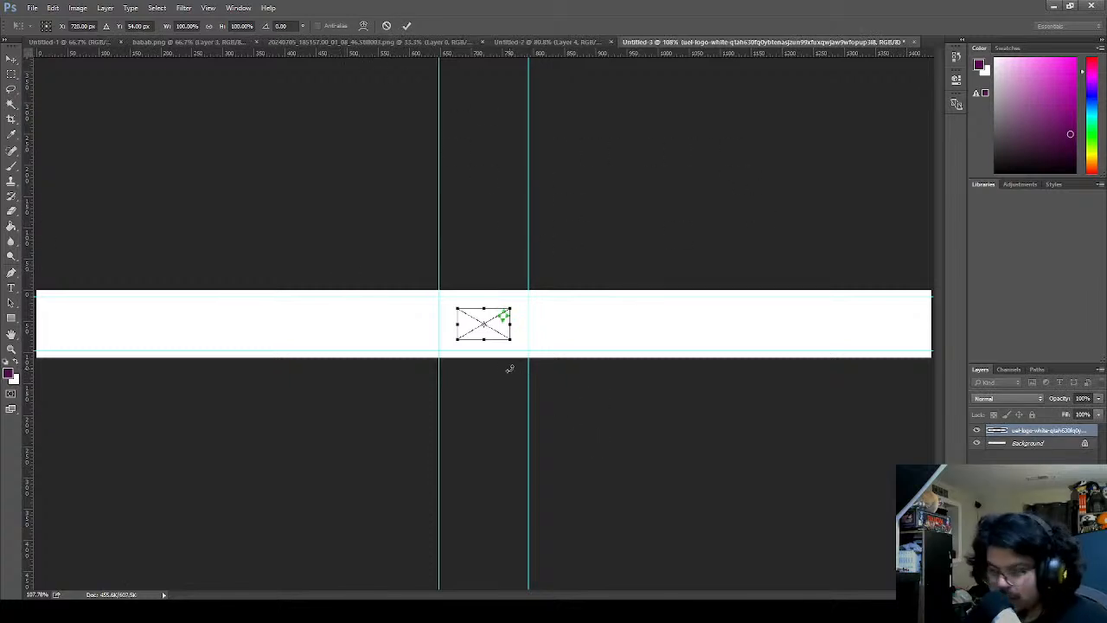
{"action": "left_click_drag", "start_coordinate": [492, 318], "coordinate": [532, 298]}
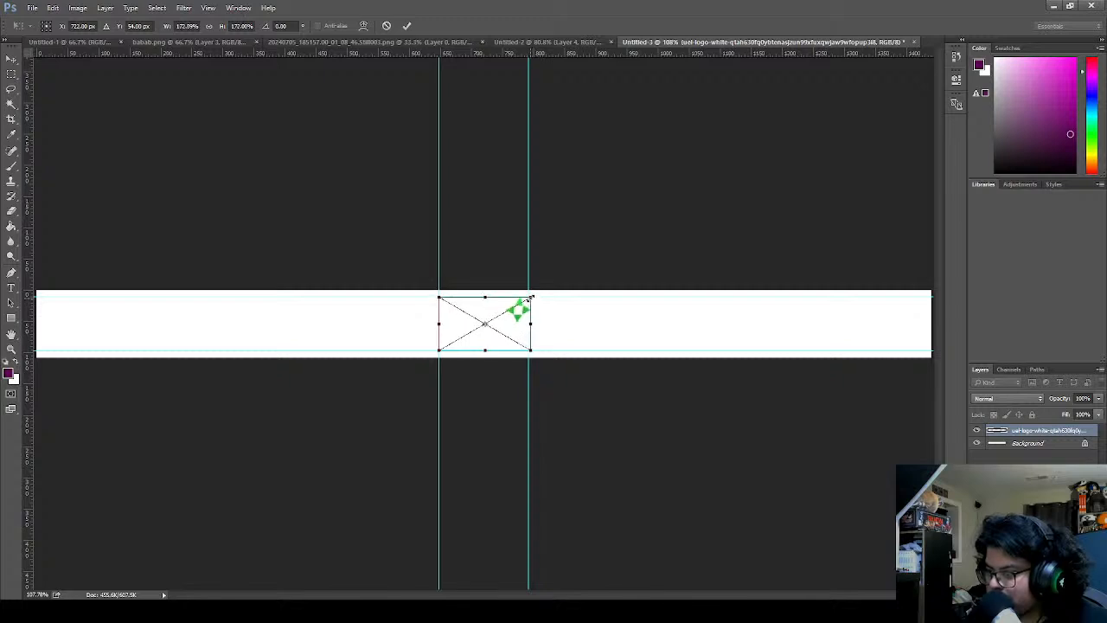
{"action": "left_click", "coordinate": [407, 26]}
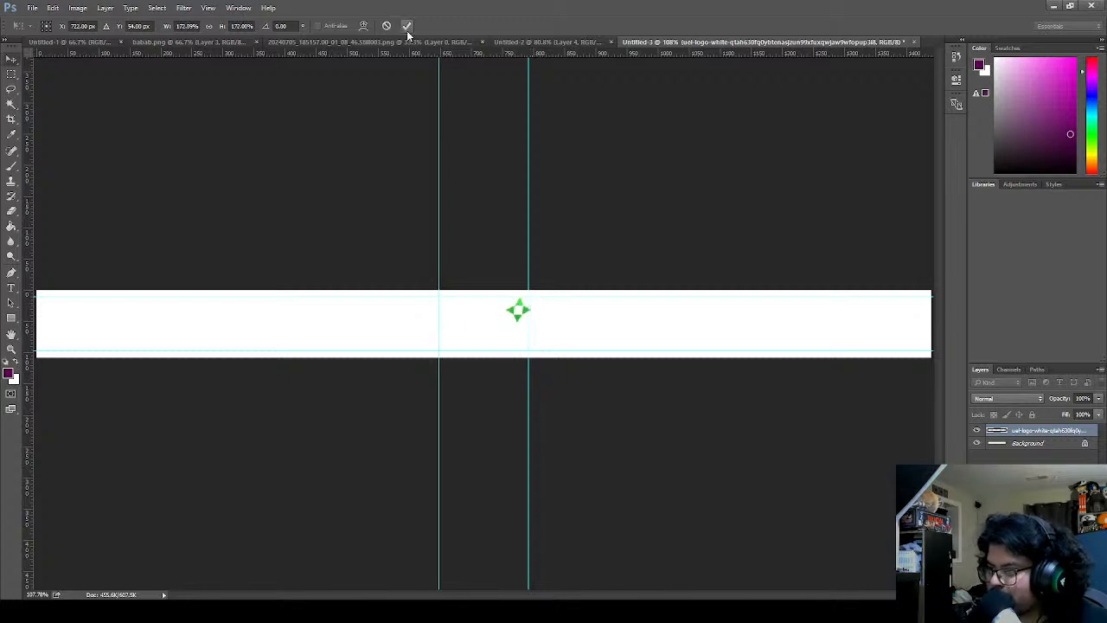
{"action": "scroll", "coordinate": [495, 320], "scroll_direction": "up", "scroll_amount": 8}
{"action": "left_click_drag", "start_coordinate": [469, 328], "coordinate": [458, 329]}
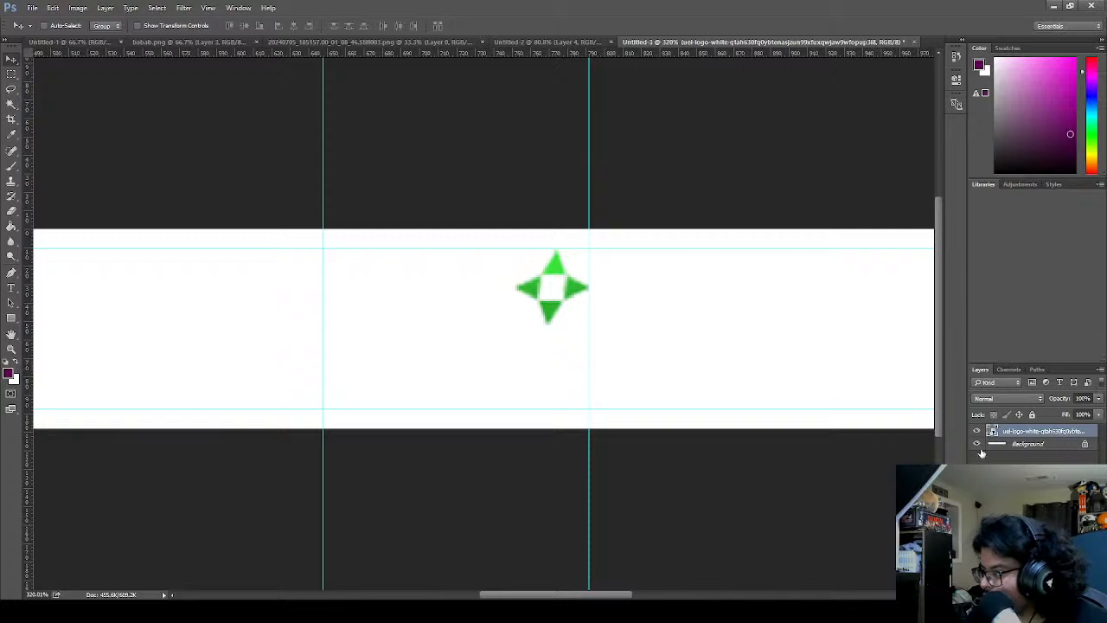
- Unlock the strip's background layer and fill it with the dark purple foreground colour
{"action": "left_click", "coordinate": [1012, 445]}
{"action": "left_click", "coordinate": [1087, 443]}
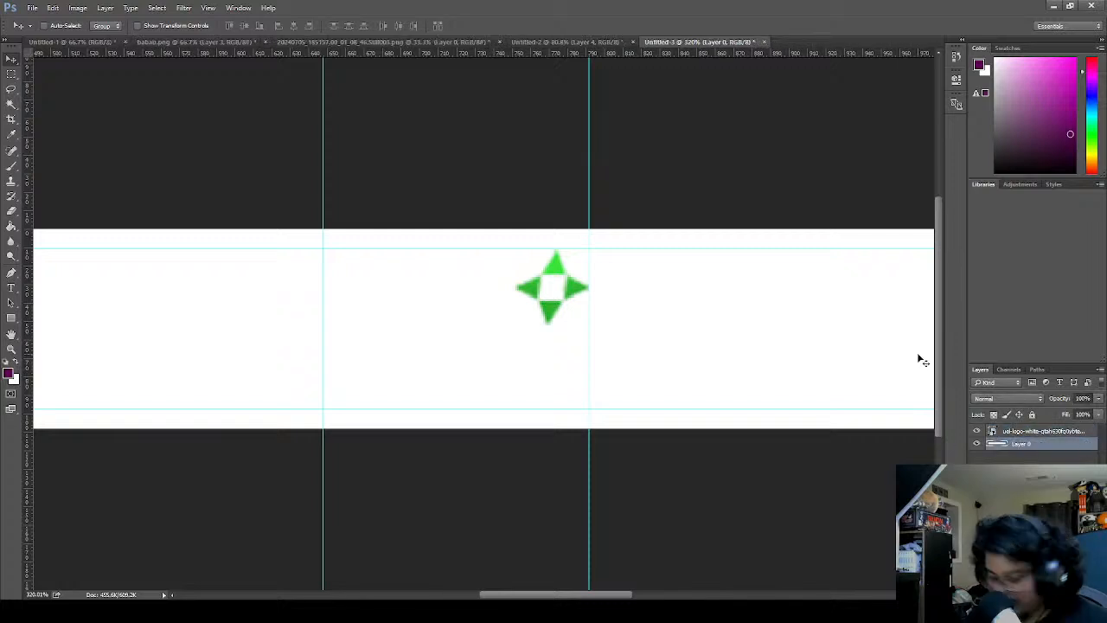
{"action": "key", "text": "b"}
{"action": "key", "text": "g"}
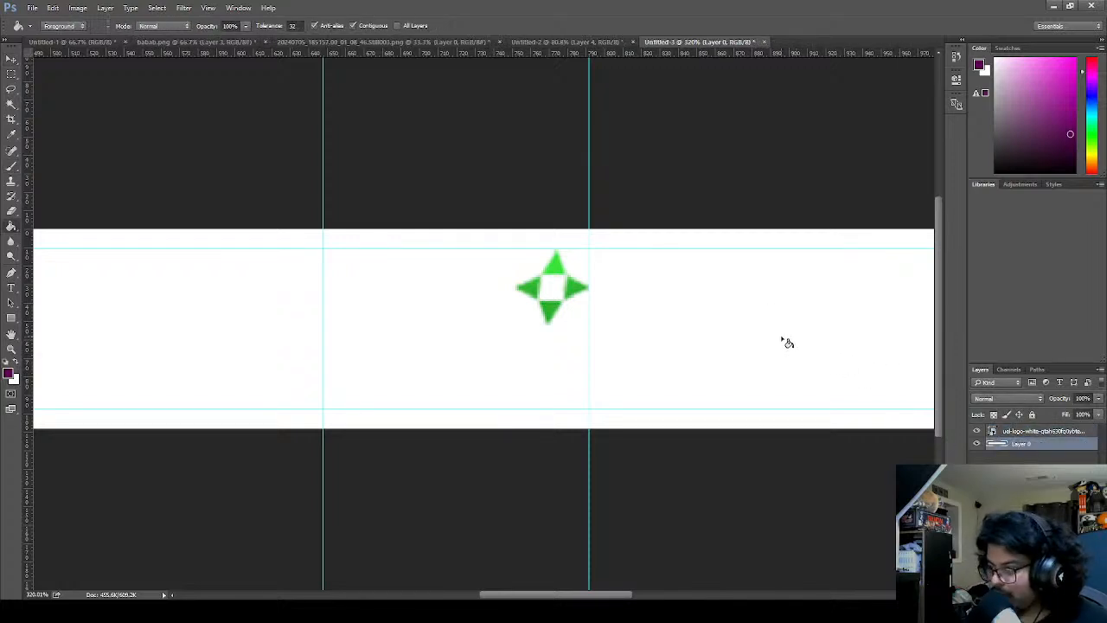
{"action": "left_click", "coordinate": [783, 340]}
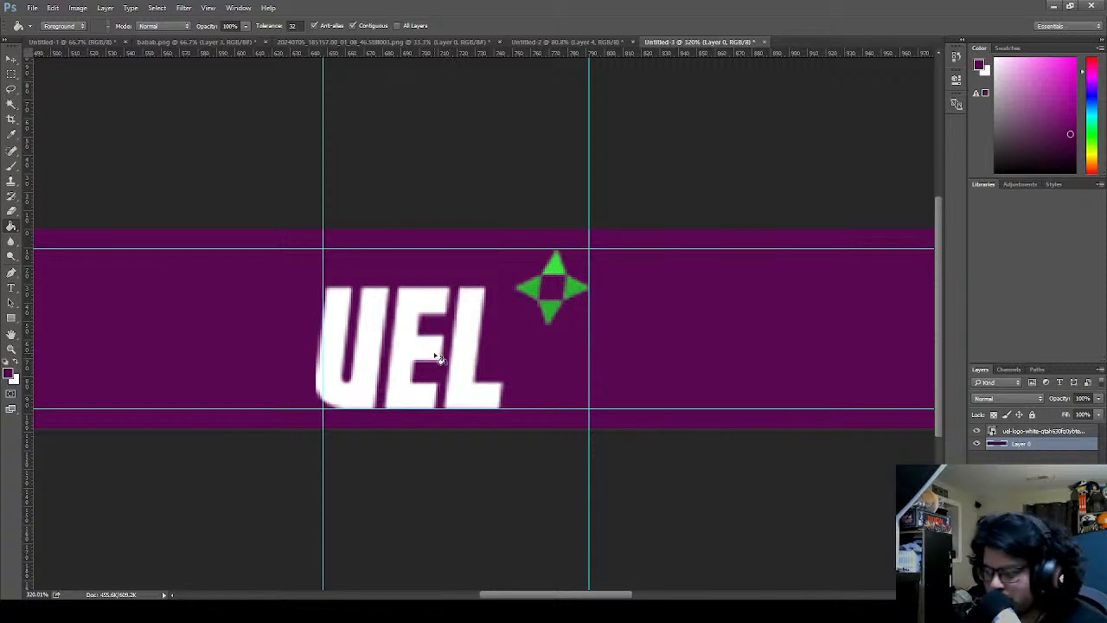
- Align the UEL logo with the left vertical guide and scale it to about 168% so it fits between both vertical guides
{"action": "left_click", "coordinate": [1037, 430]}
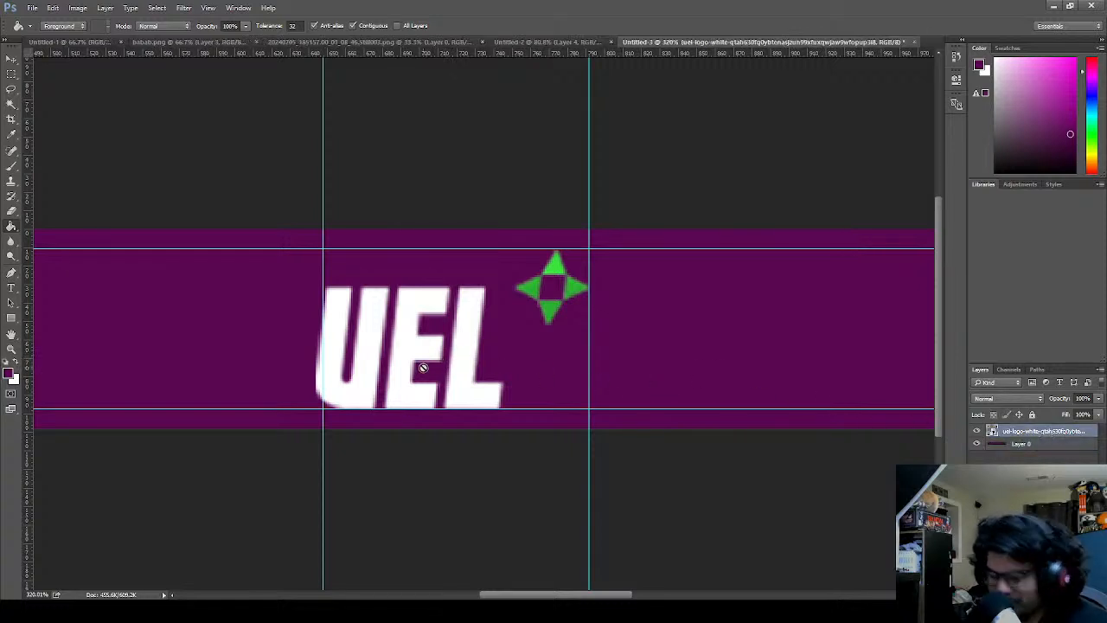
{"action": "key", "text": "v"}
{"action": "left_click_drag", "start_coordinate": [396, 331], "coordinate": [412, 334]}
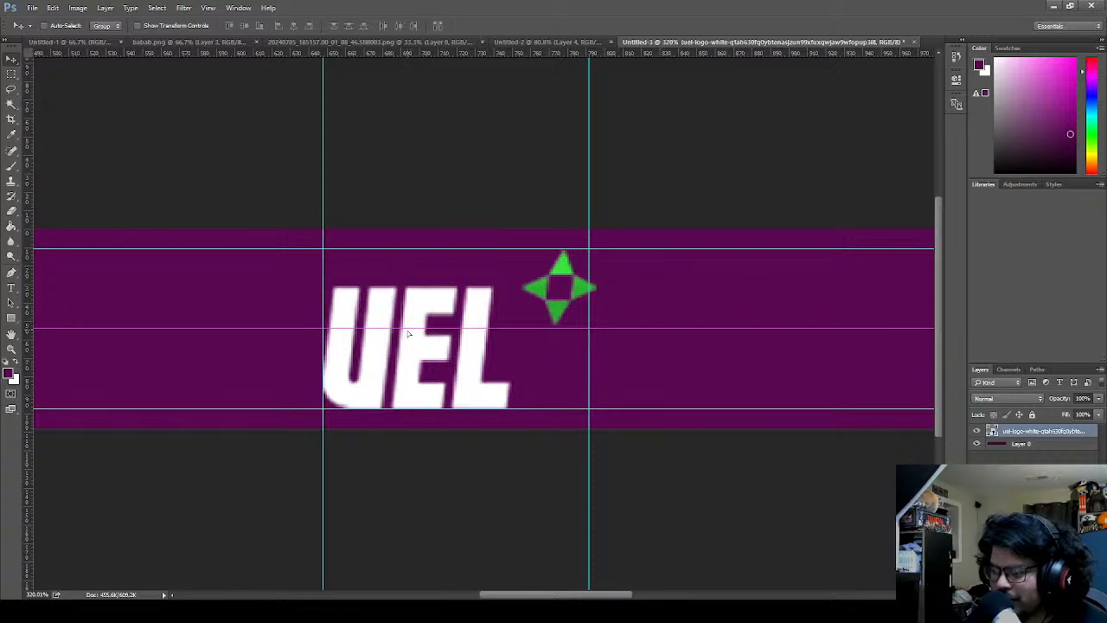
{"action": "key", "text": "ctrl+t"}
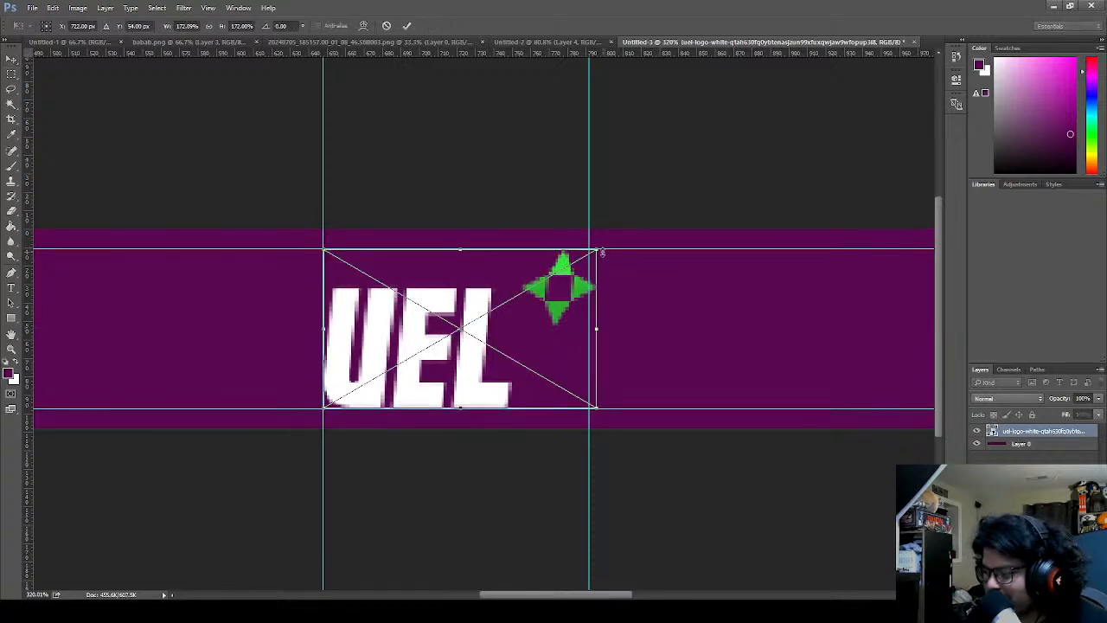
{"action": "left_click_drag", "start_coordinate": [596, 251], "coordinate": [588, 252]}
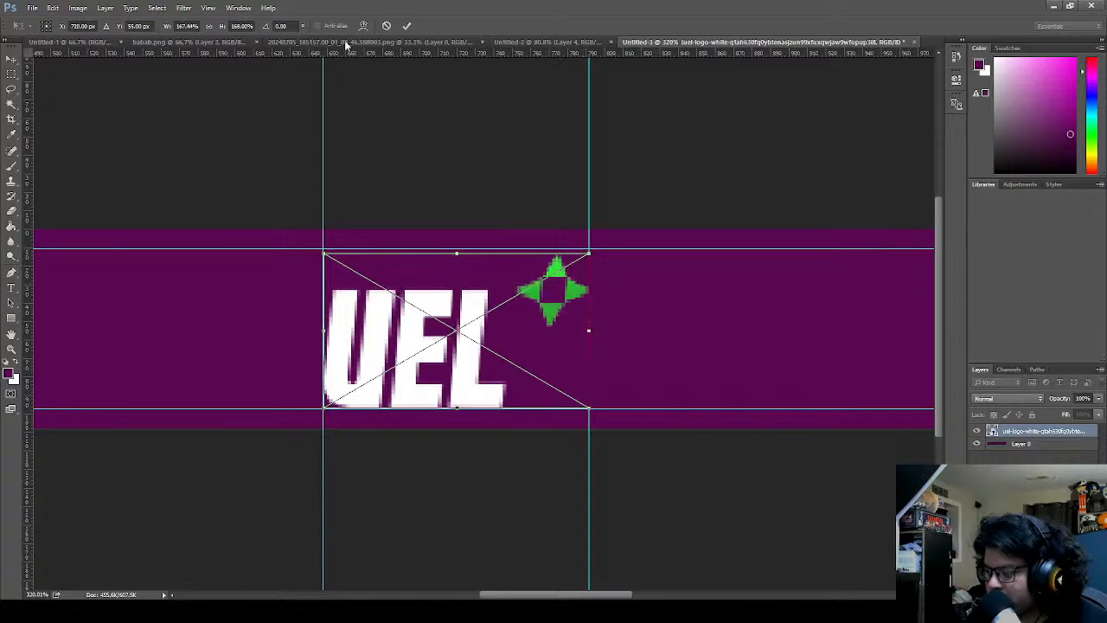
{"action": "left_click", "coordinate": [407, 25]}
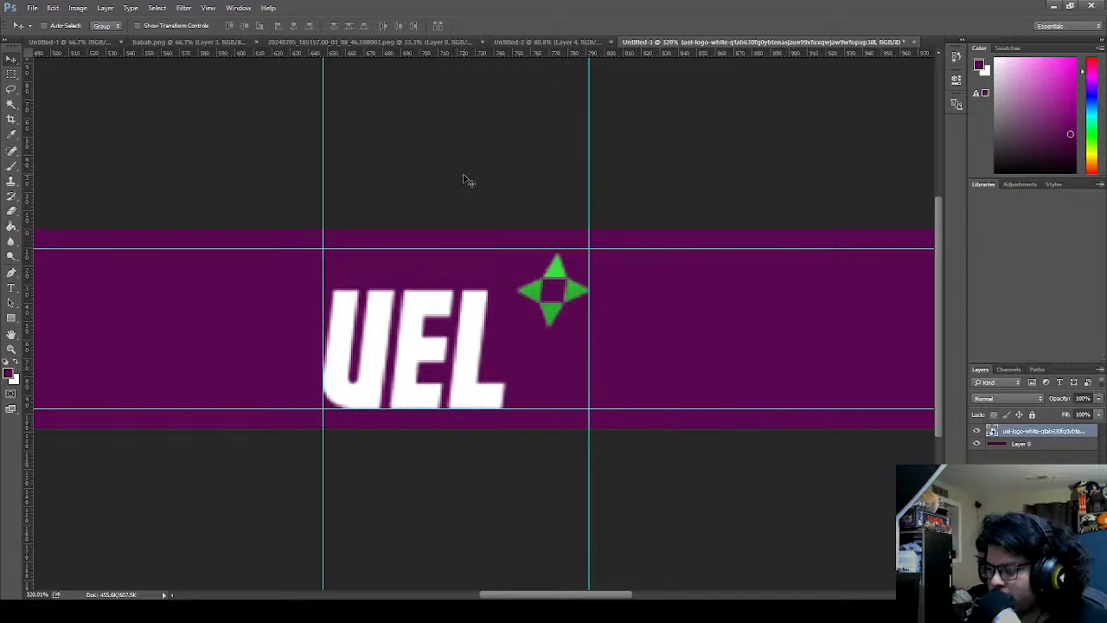
- Nudge the UEL logo up slightly between the margin guides, and bring up the overlay layout document
{"action": "key", "text": "Up"}
{"action": "key", "text": "Up"}
{"action": "key", "text": "Down"}
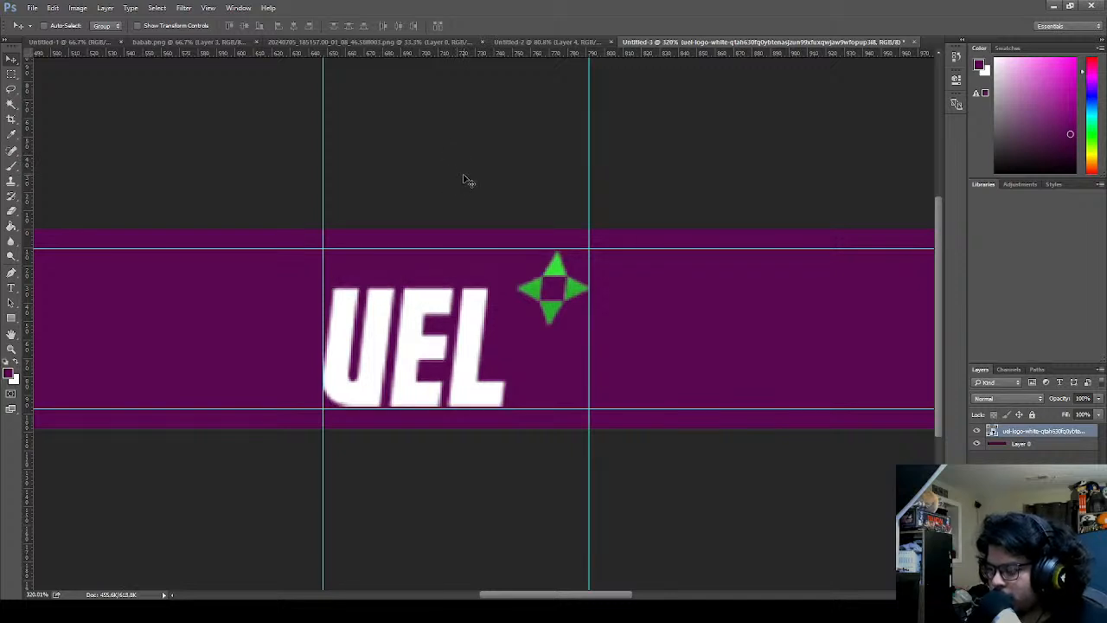
{"action": "key", "text": "Up"}
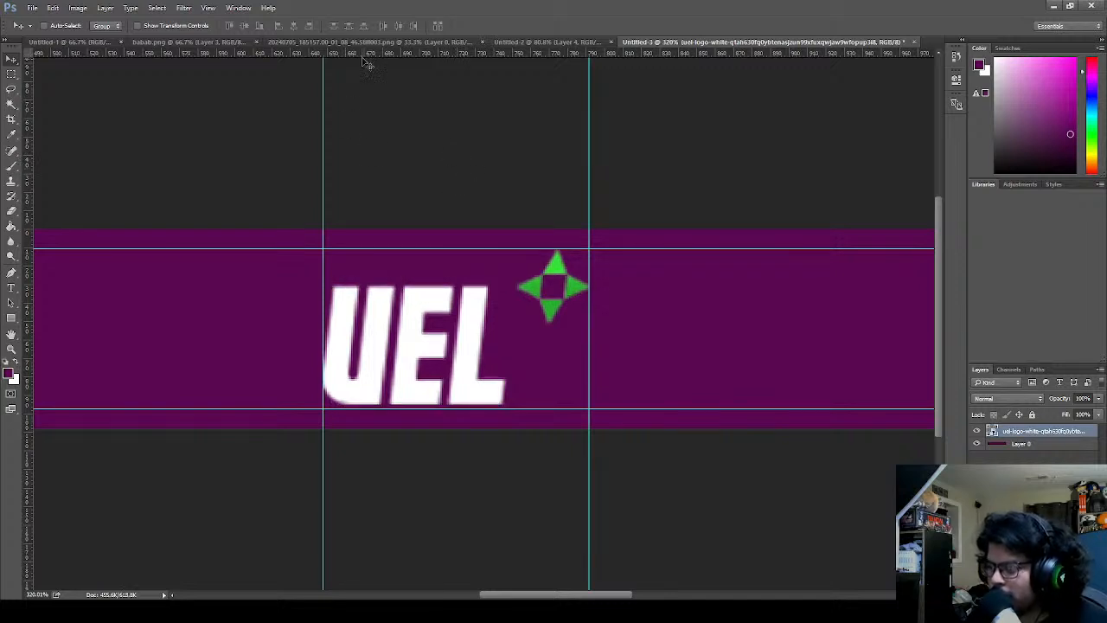
{"action": "left_click", "coordinate": [581, 43]}
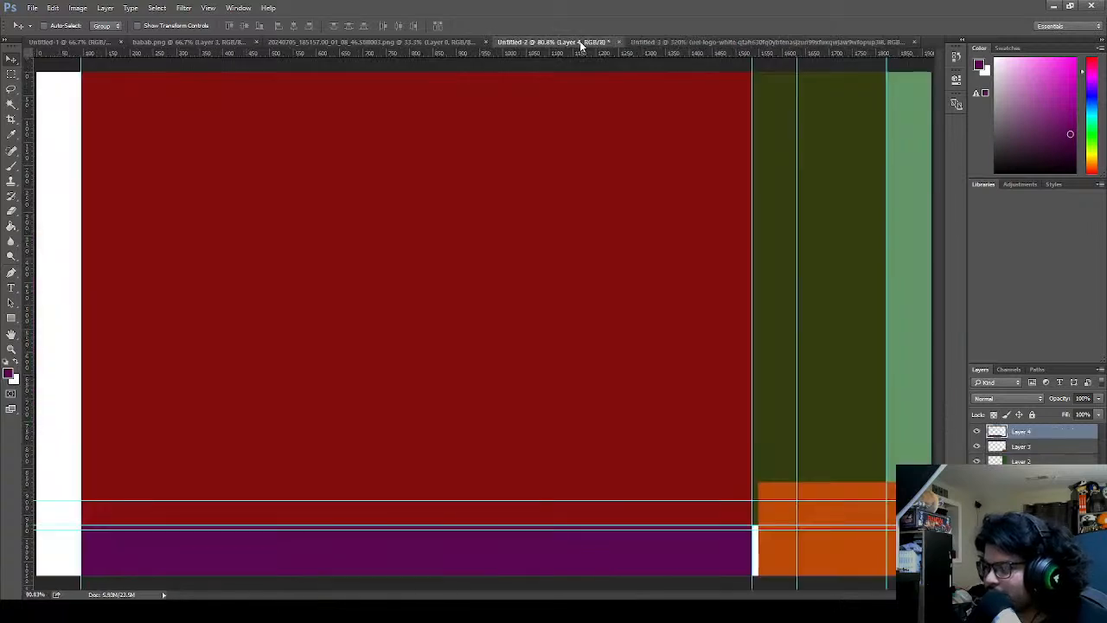
- In the Untitled-3 banner document, duplicate the UEL logo and purple background layers and merge the two copies into one layer
{"action": "left_click", "coordinate": [669, 43]}
{"action": "key", "text": "ctrl+0"}
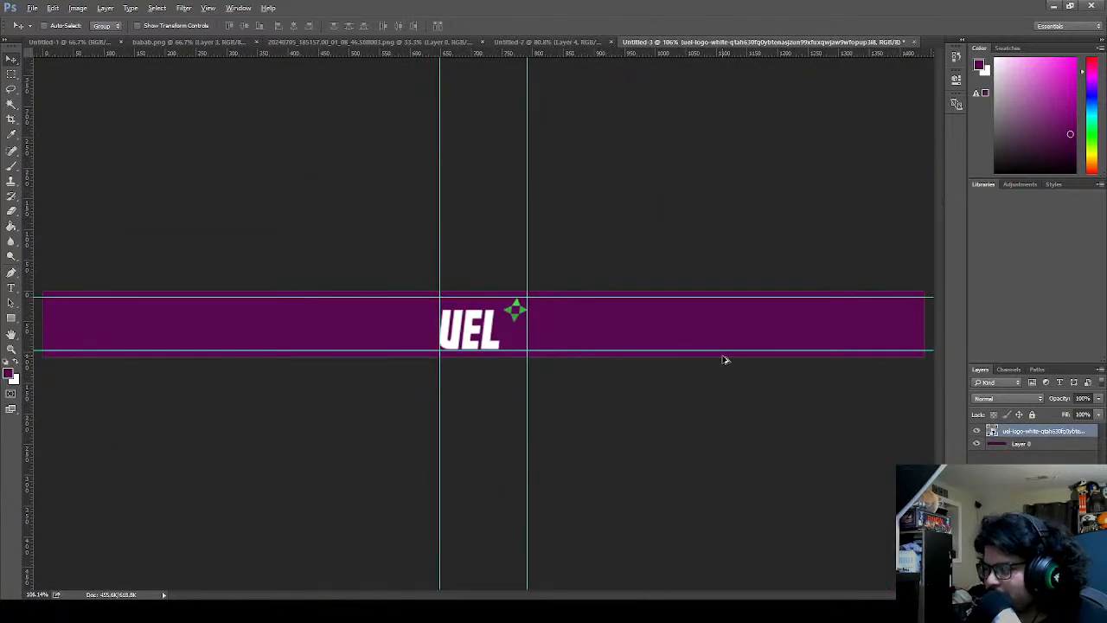
{"action": "left_click", "coordinate": [1033, 444], "text": "shift"}
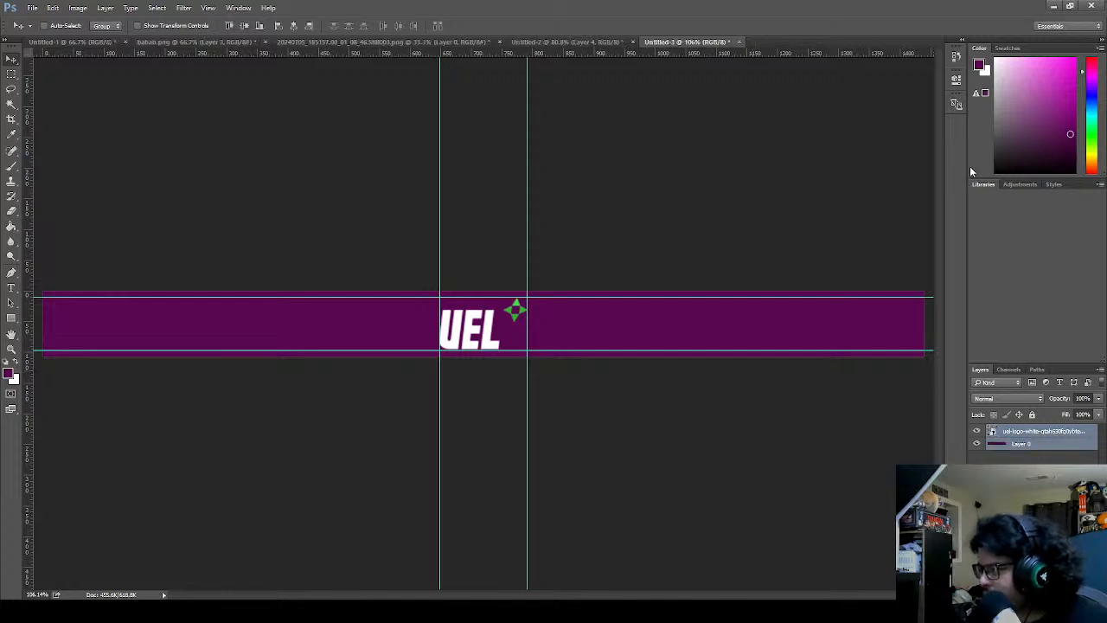
{"action": "key", "text": "ctrl+j"}
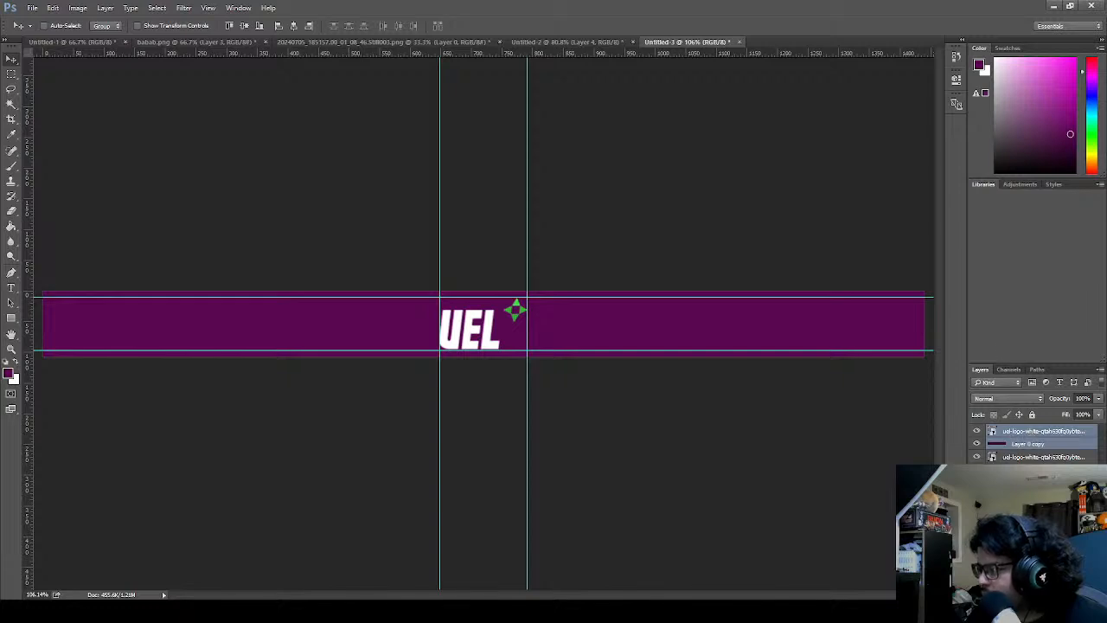
{"action": "key", "text": "ctrl+e"}
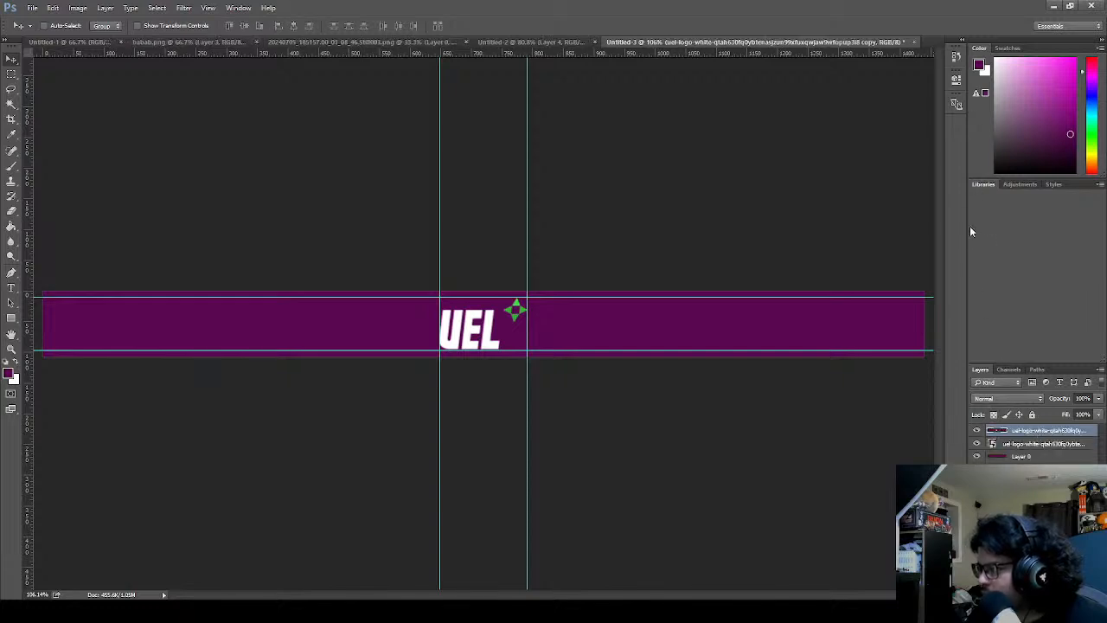
- Copy the merged UEL banner layer into the Untitled-2 layout and align it over the purple bar below the red area
{"action": "key", "text": "ctrl+s"}
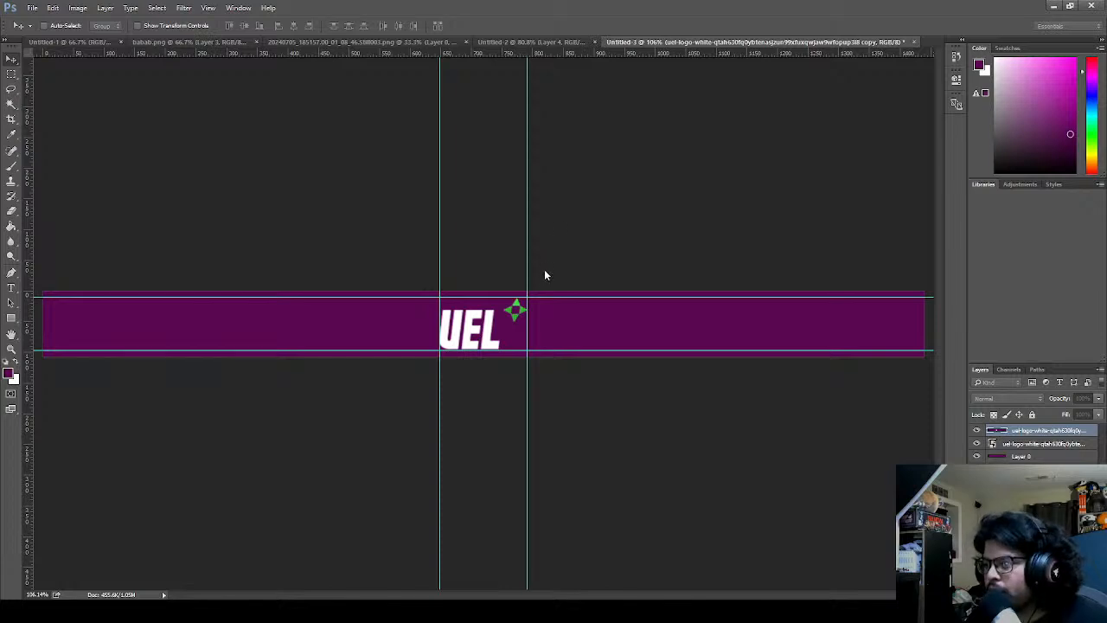
{"action": "left_click", "coordinate": [534, 41]}
{"action": "left_click_drag", "start_coordinate": [430, 112], "coordinate": [473, 565]}
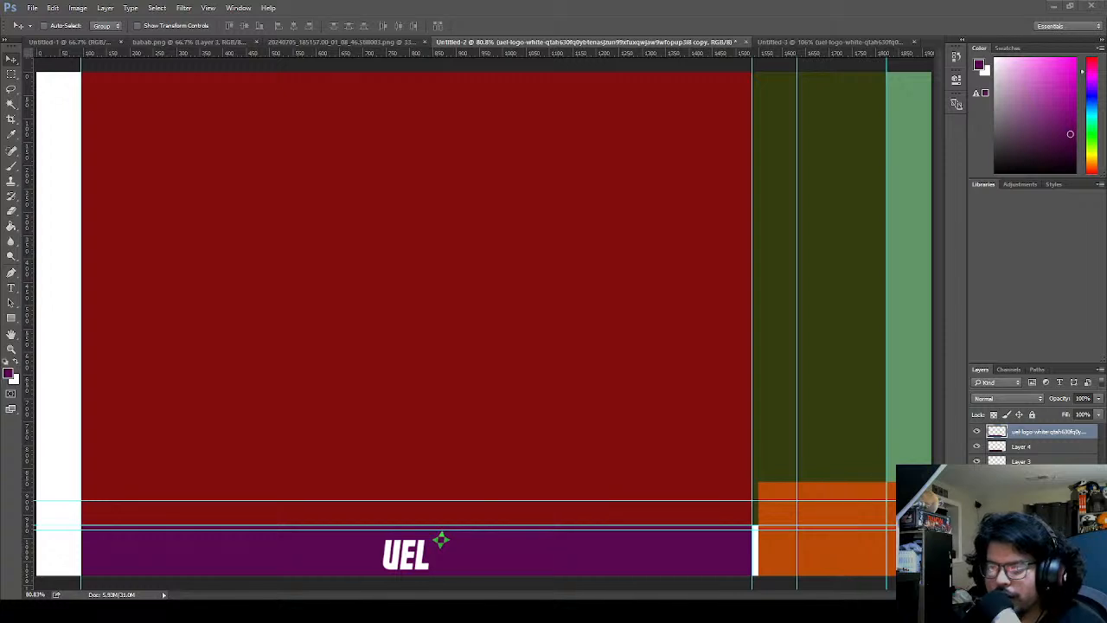
- Back in Untitled-3, place a fresh copy of the white UEL logo and scale it to fit between the centre guides
{"action": "key", "text": "ctrl+Tab"}
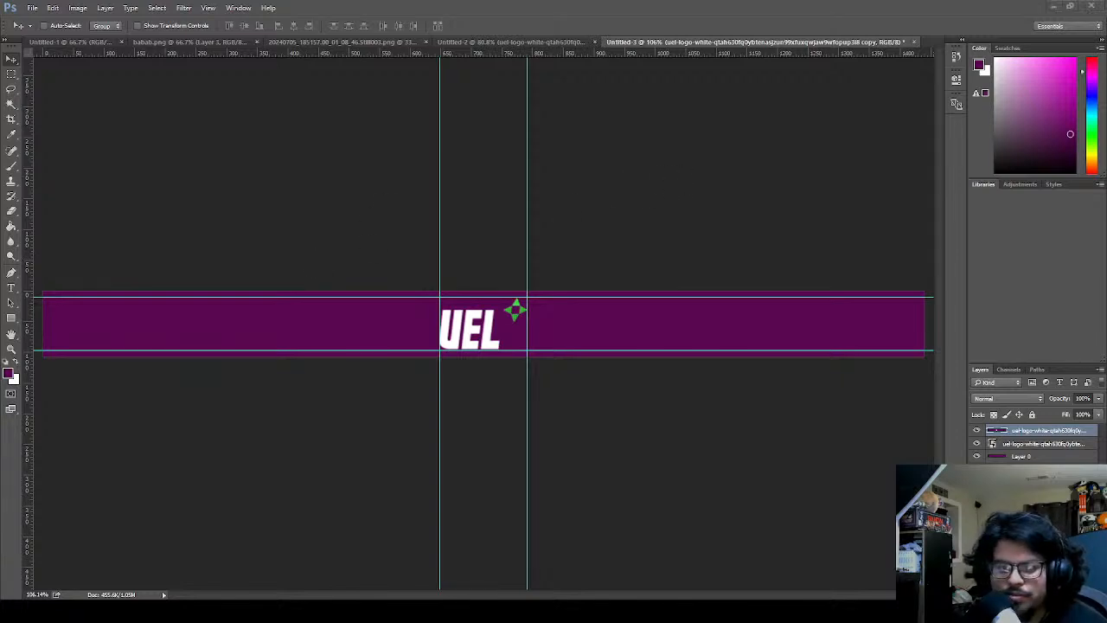
{"action": "left_click_drag", "start_coordinate": [0, 269], "coordinate": [482, 269]}
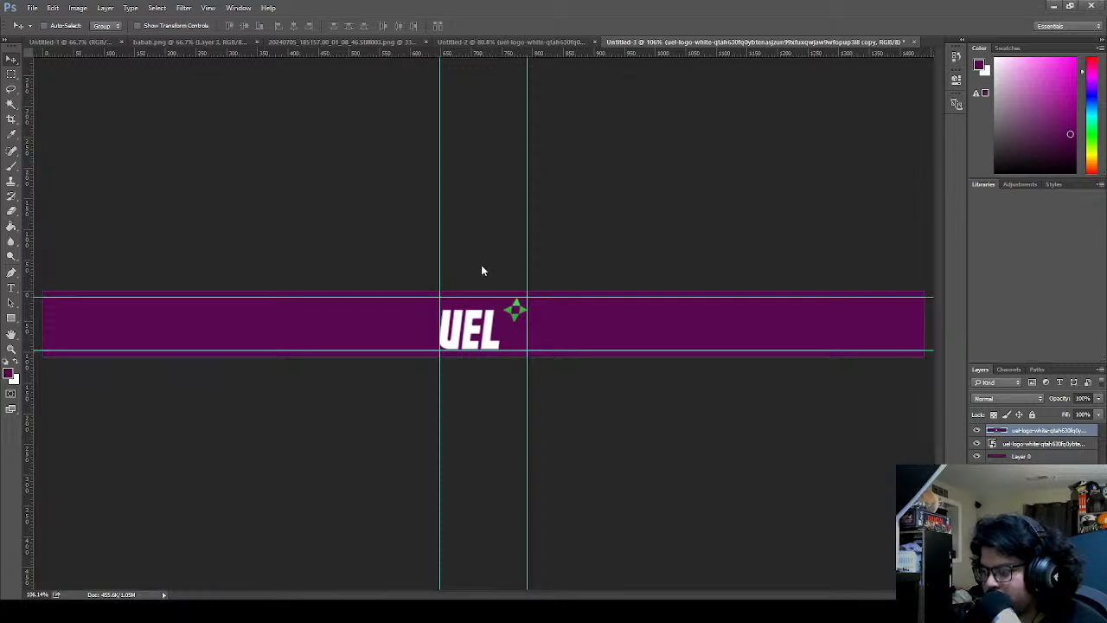
{"action": "scroll", "coordinate": [507, 217], "scroll_direction": "up", "scroll_amount": 5}
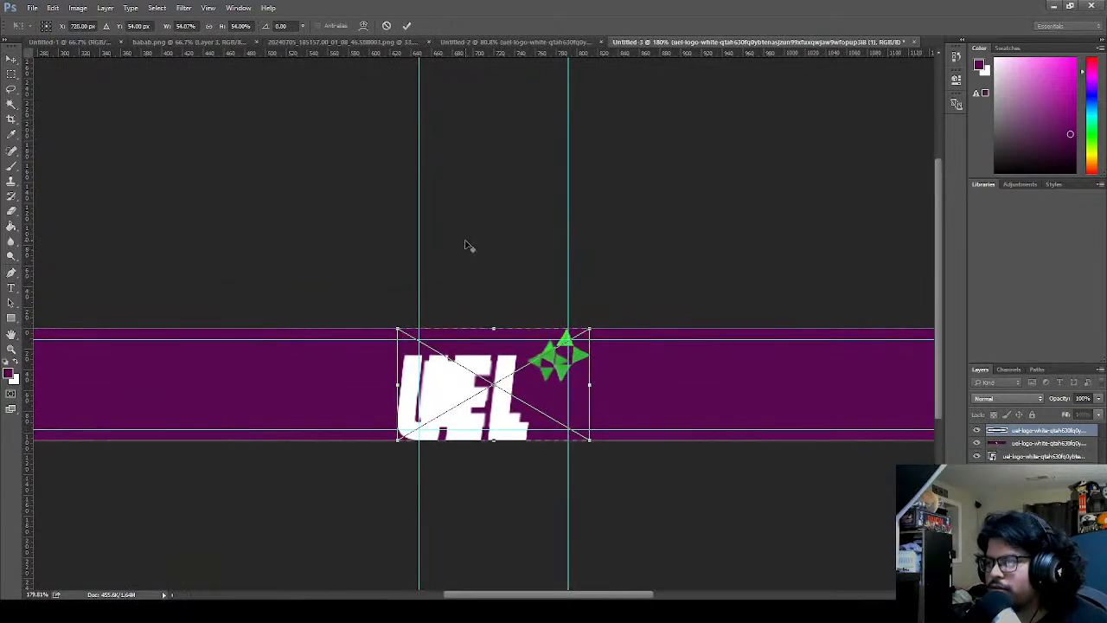
{"action": "left_click_drag", "start_coordinate": [545, 441], "coordinate": [593, 416]}
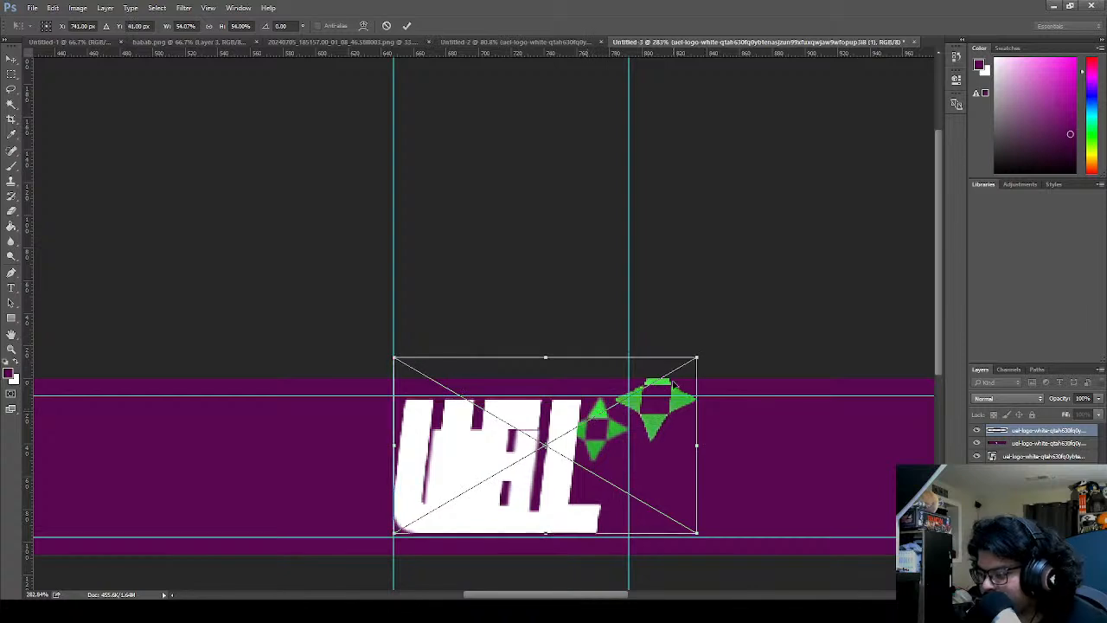
{"action": "mouse_move", "coordinate": [635, 385]}
{"action": "left_mouse_down"}
{"action": "mouse_move", "coordinate": [633, 397]}
{"action": "mouse_move", "coordinate": [663, 375]}
{"action": "mouse_move", "coordinate": [622, 391]}
{"action": "left_mouse_up"}
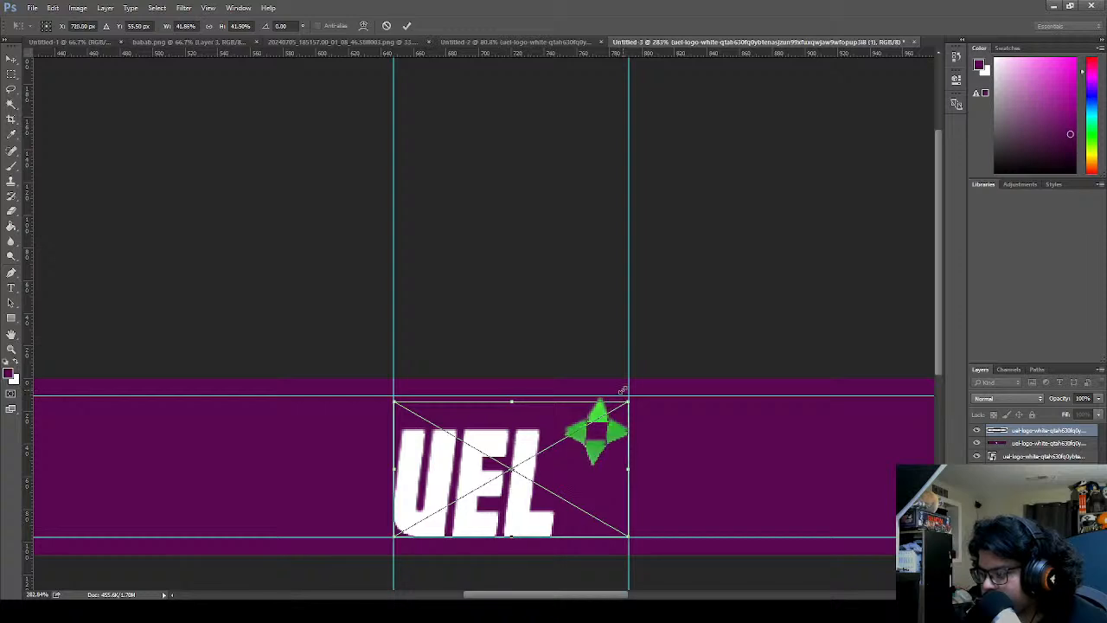
{"action": "left_click", "coordinate": [407, 25]}
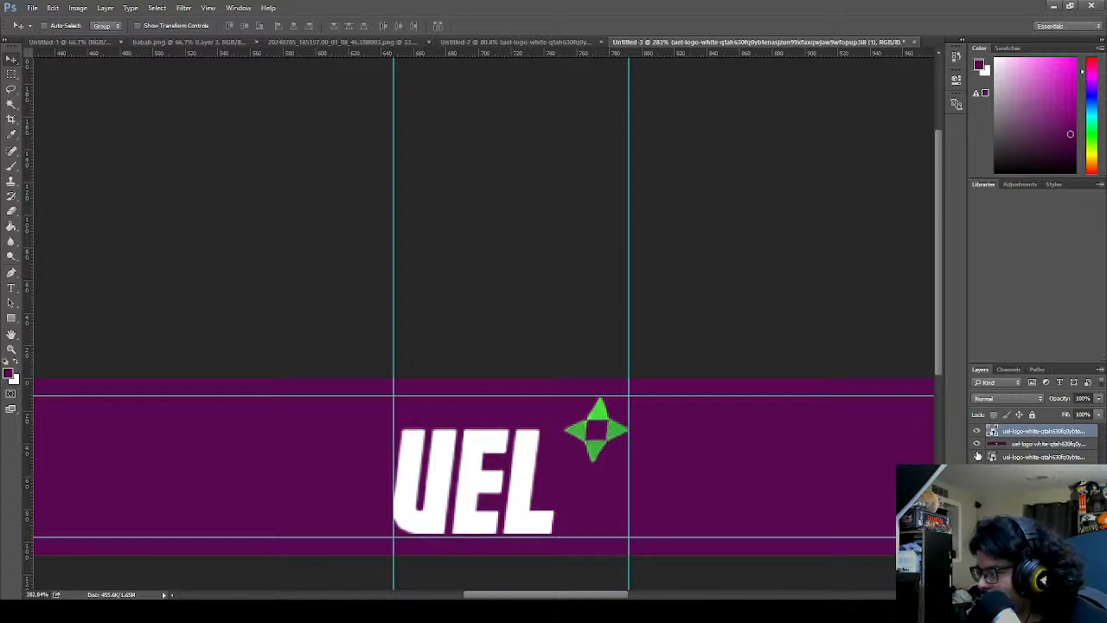
- Delete the merged banner layer and hide the older UEL logo layer beneath the new one
{"action": "left_click", "coordinate": [1005, 445]}
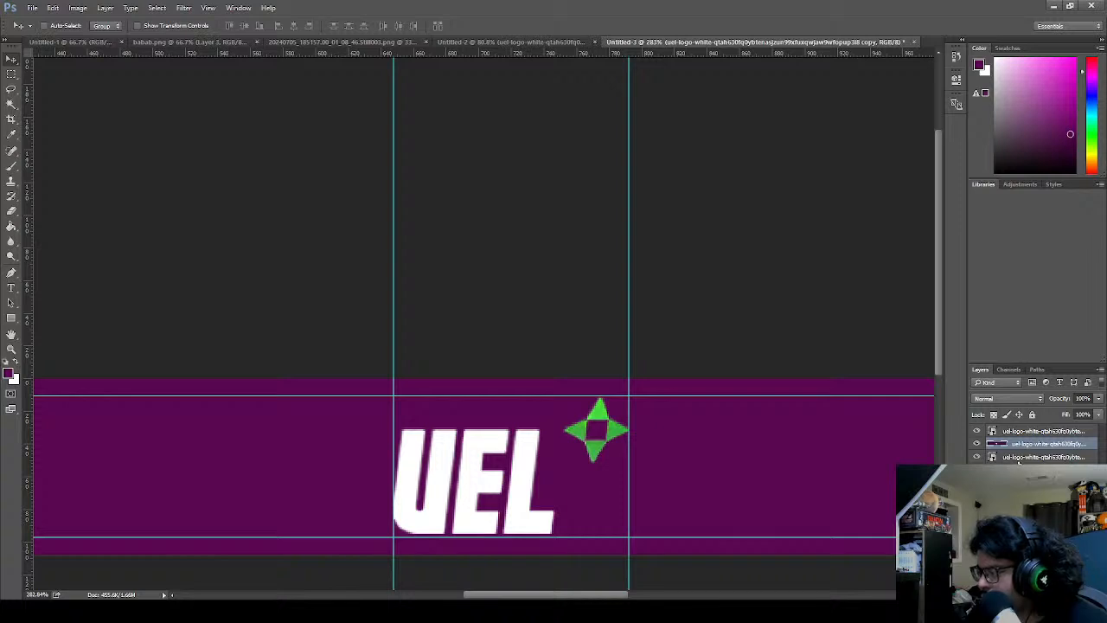
{"action": "key", "text": "Delete"}
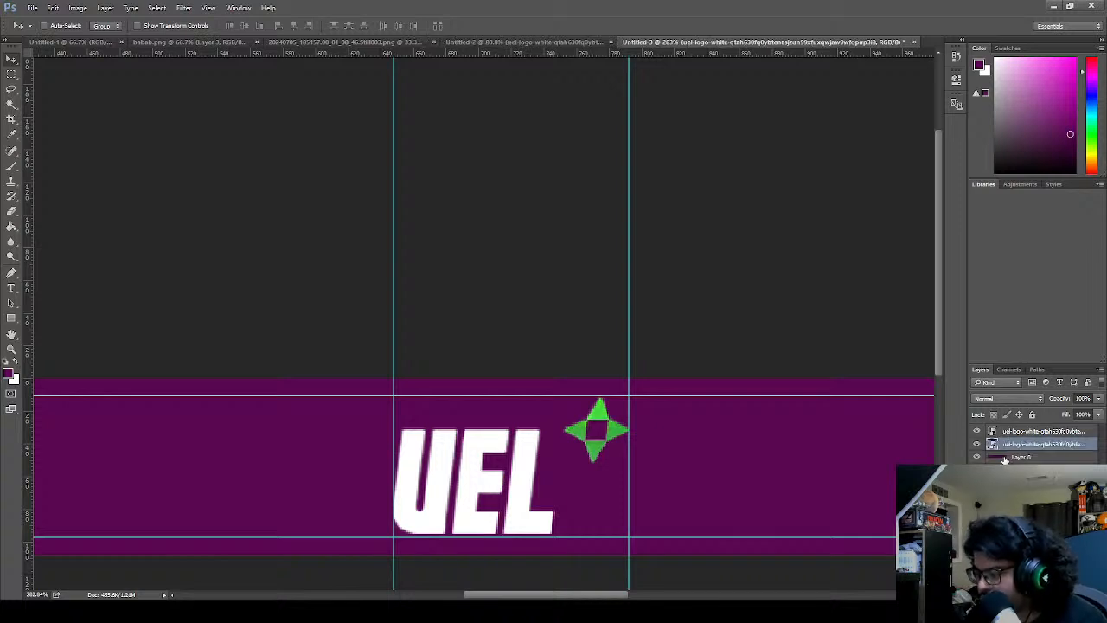
{"action": "left_click", "coordinate": [976, 444]}
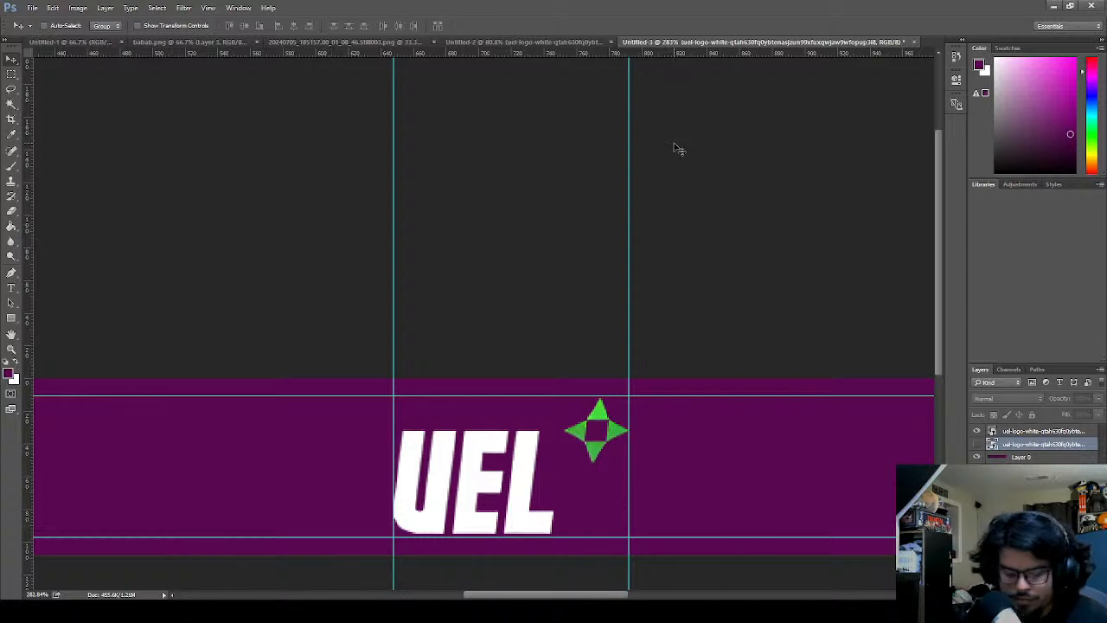
- Place the YouTube logo near the left end of the purple banner, scaled to about 18% to fit between the horizontal guides
{"action": "scroll", "coordinate": [678, 149], "scroll_direction": "down", "scroll_amount": 5}
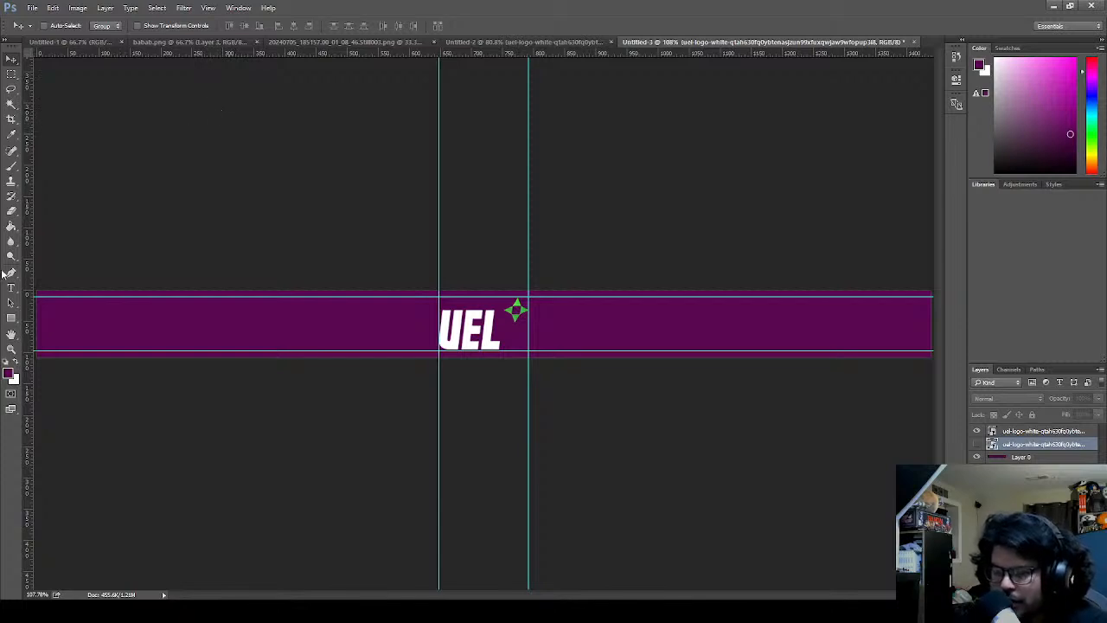
{"action": "scroll", "coordinate": [79, 351], "scroll_direction": "up", "scroll_amount": 2}
{"action": "scroll", "coordinate": [80, 351], "scroll_direction": "up", "scroll_amount": 3}
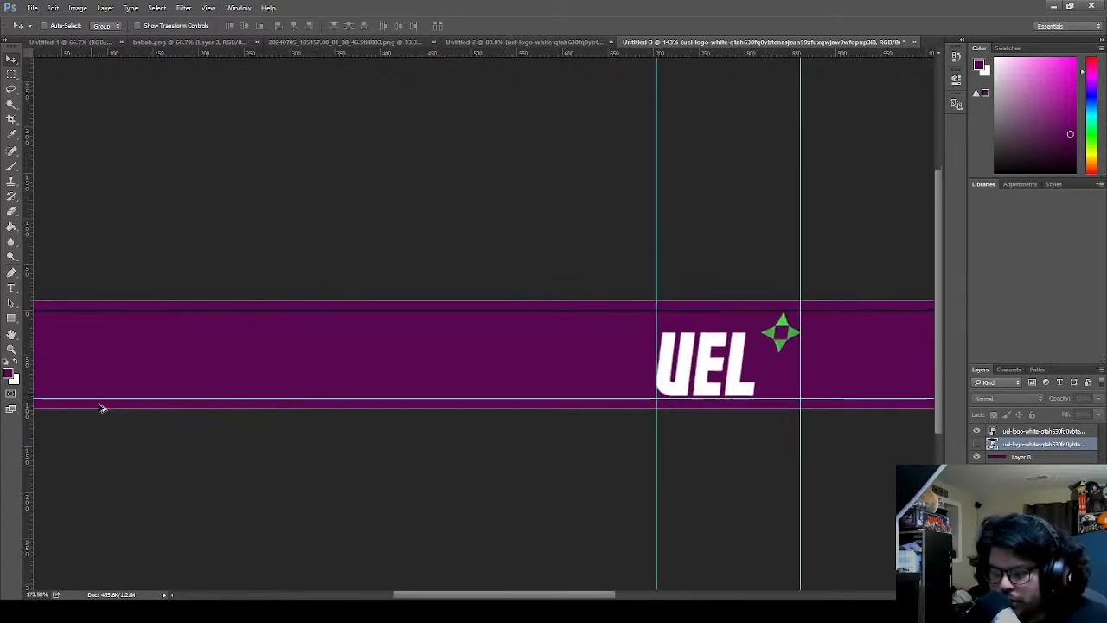
{"action": "left_click_drag", "start_coordinate": [426, 595], "coordinate": [390, 594]}
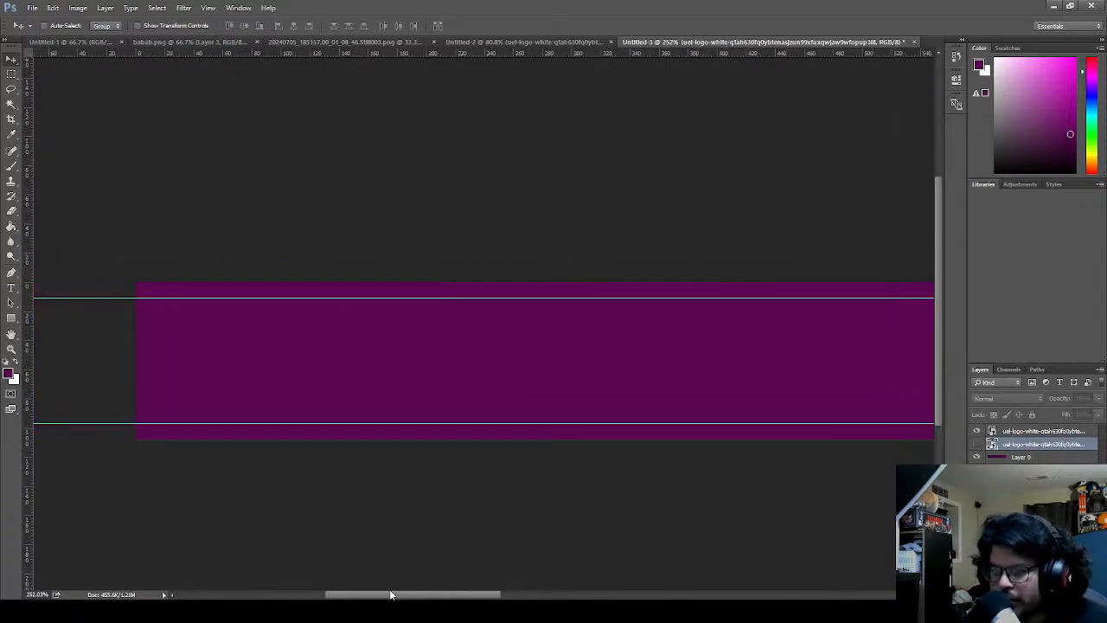
{"action": "scroll", "coordinate": [460, 523], "scroll_direction": "down", "scroll_amount": 3}
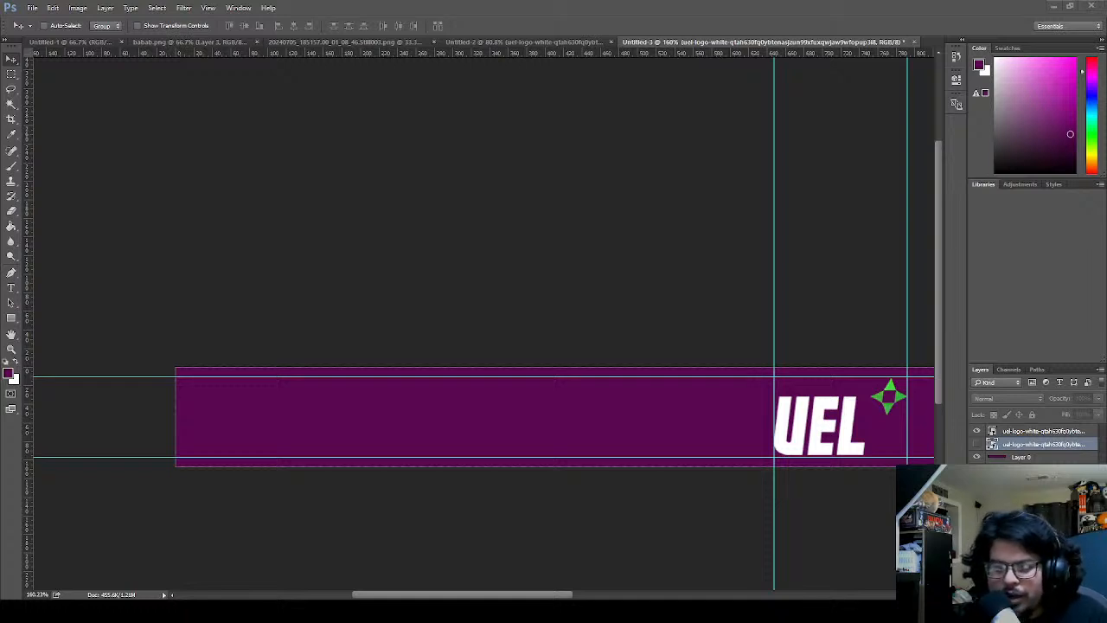
{"action": "left_click_drag", "start_coordinate": [306, 306], "coordinate": [306, 306]}
{"action": "left_click_drag", "start_coordinate": [484, 307], "coordinate": [260, 397]}
{"action": "left_click_drag", "start_coordinate": [337, 358], "coordinate": [291, 404]}
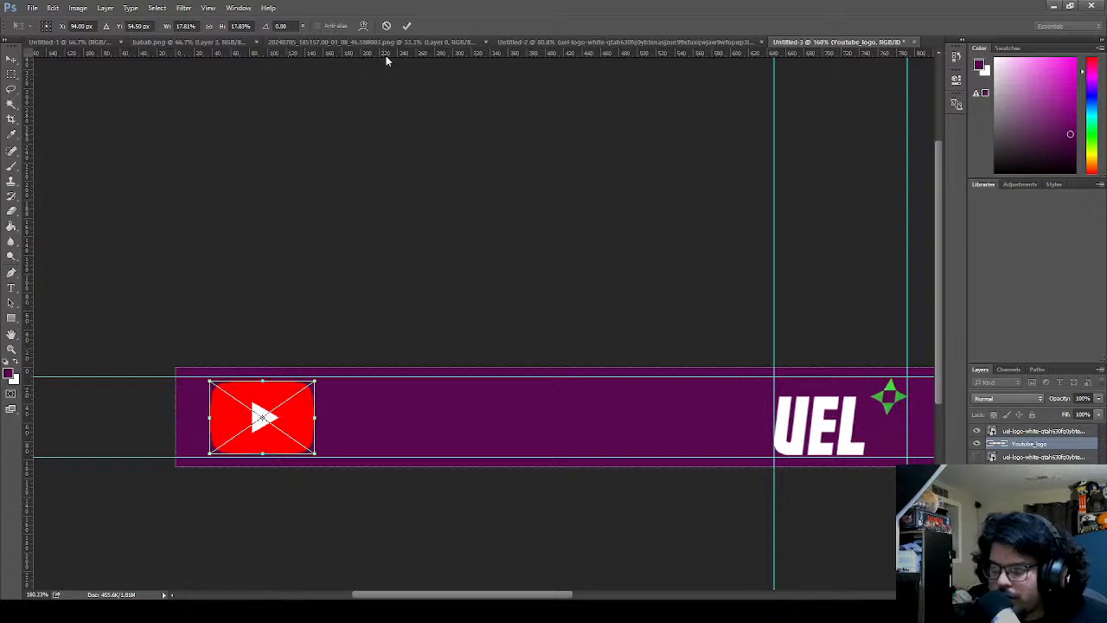
{"action": "left_click", "coordinate": [406, 25]}
- Place the Instagram logo centred over the YouTube logo, scaled to about 3.3%
{"action": "left_click_drag", "start_coordinate": [360, 378], "coordinate": [384, 369]}
{"action": "left_click_drag", "start_coordinate": [518, 312], "coordinate": [280, 415]}
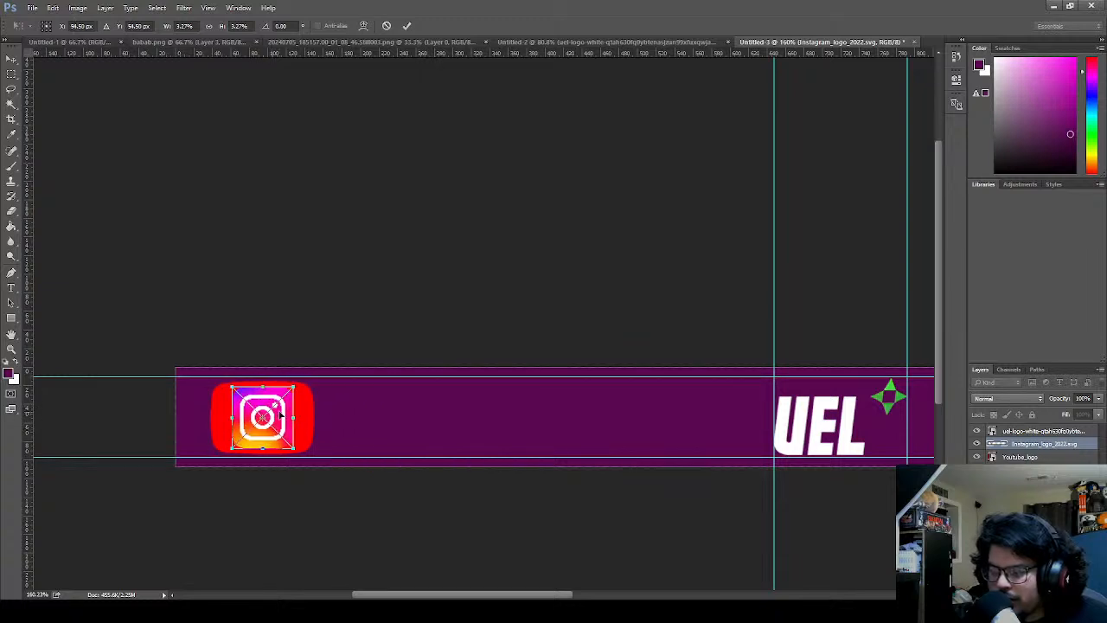
{"action": "left_click", "coordinate": [406, 25]}
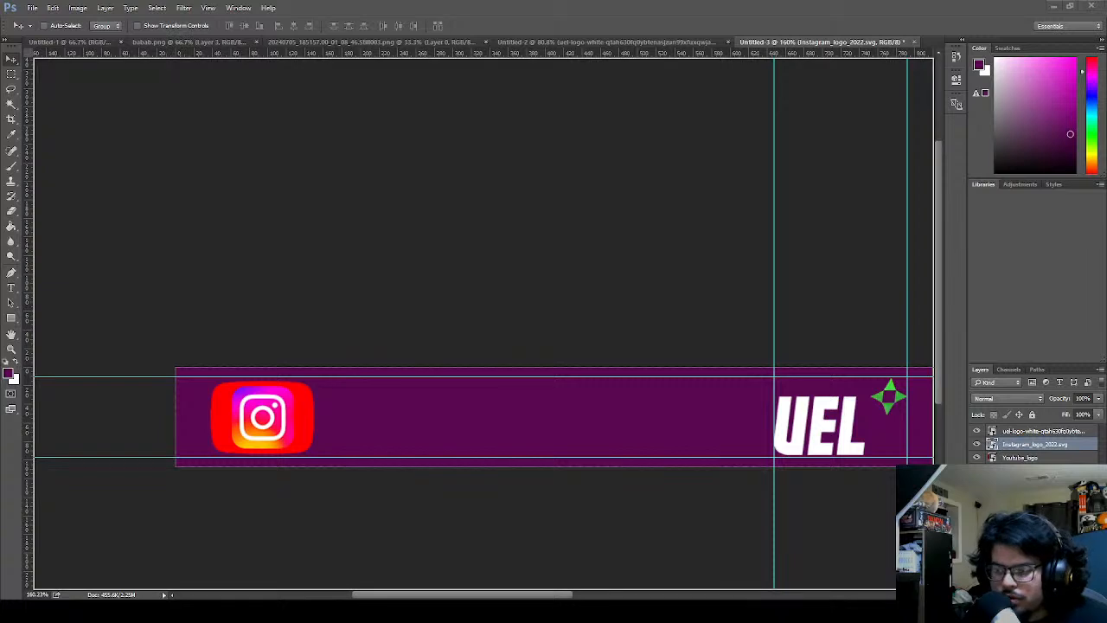
- Place the TikTok logo between the social icons and the UEL logo, scaled down to fit between the horizontal guides
{"action": "left_click_drag", "start_coordinate": [592, 328], "coordinate": [622, 421]}
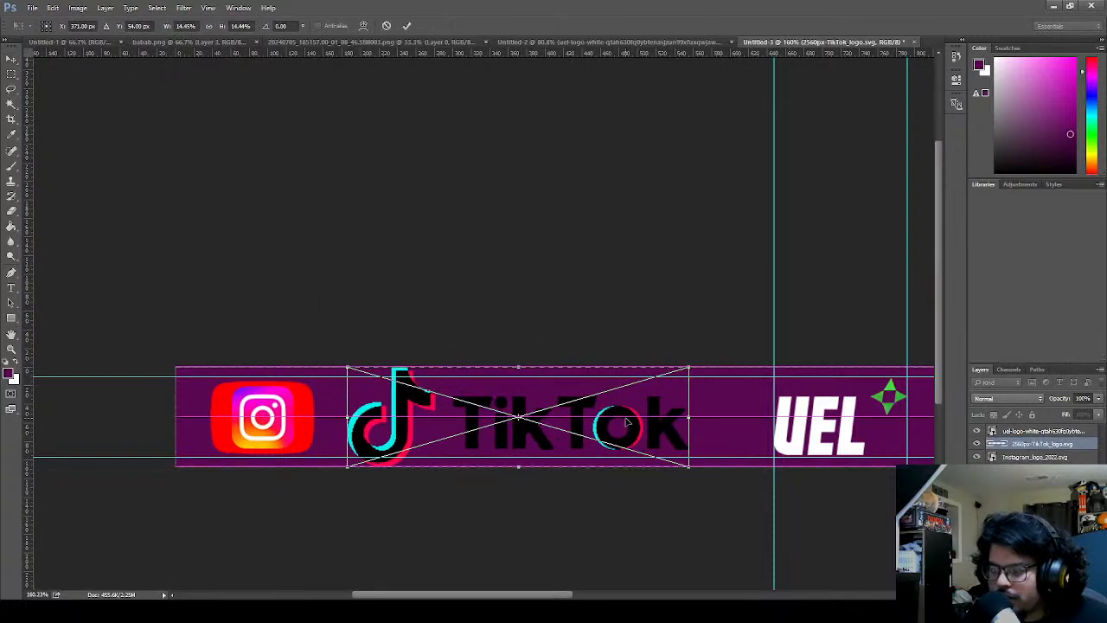
{"action": "left_click_drag", "start_coordinate": [687, 368], "coordinate": [580, 403]}
{"action": "left_click", "coordinate": [406, 25]}
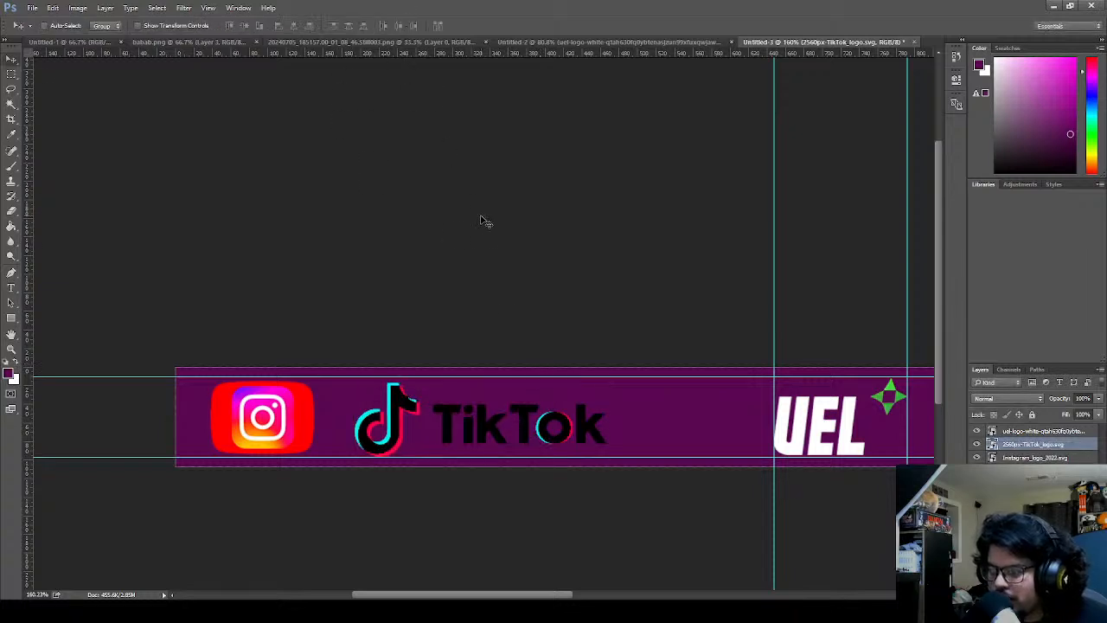
- Erase the TikTok wordmark from its layer and move the remaining note symbol over the Instagram and YouTube logos
{"action": "key", "text": "e"}
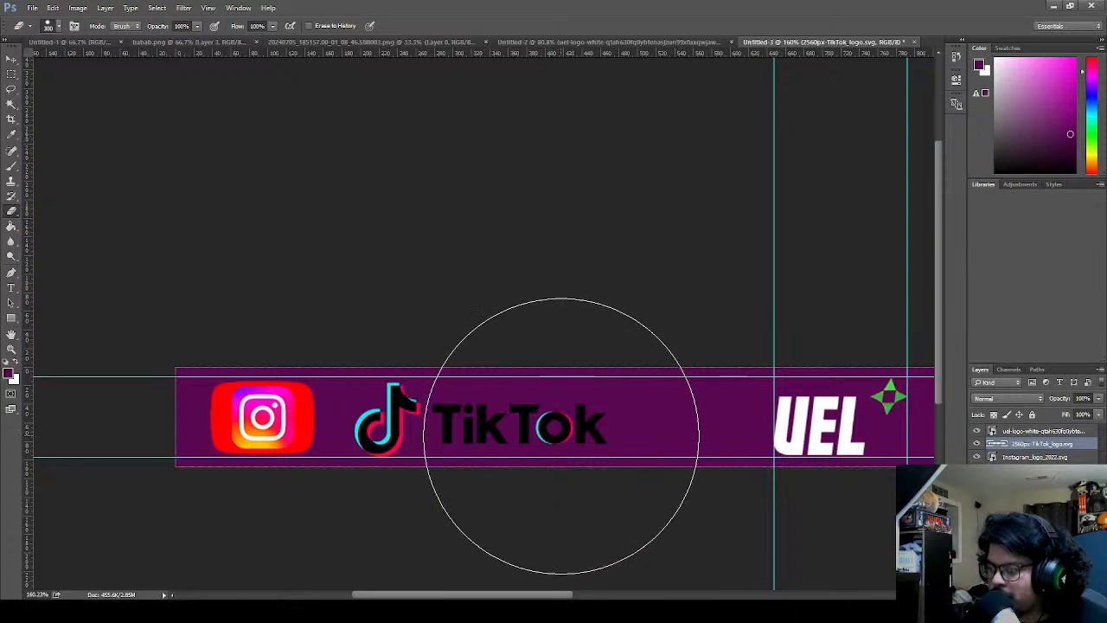
{"action": "left_click_drag", "start_coordinate": [559, 420], "coordinate": [644, 339]}
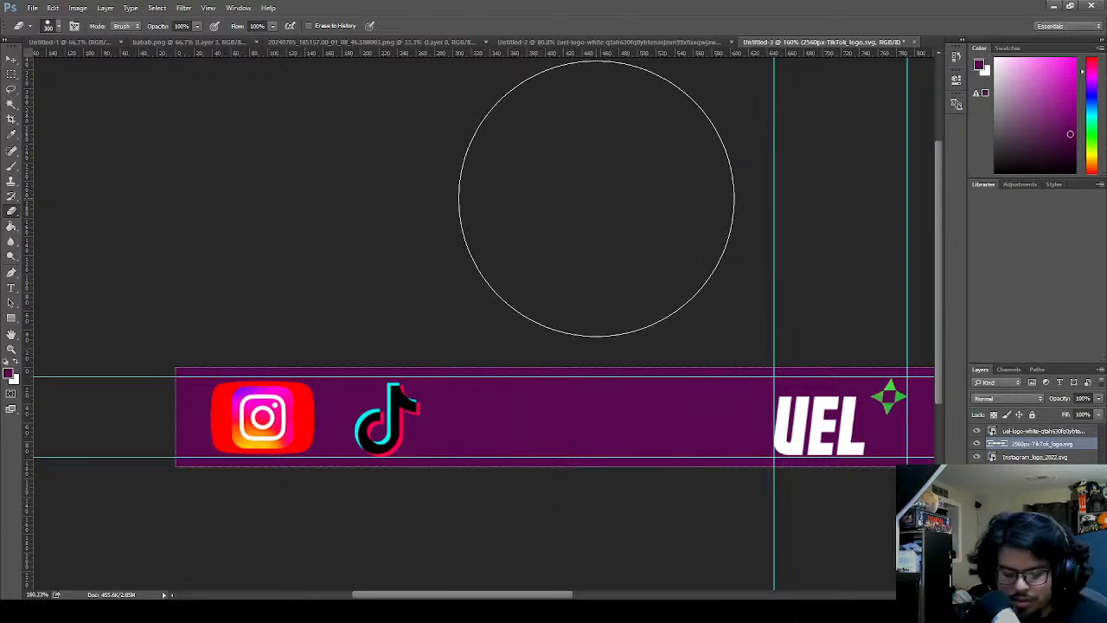
{"action": "key", "text": "b"}
{"action": "key", "text": "e"}
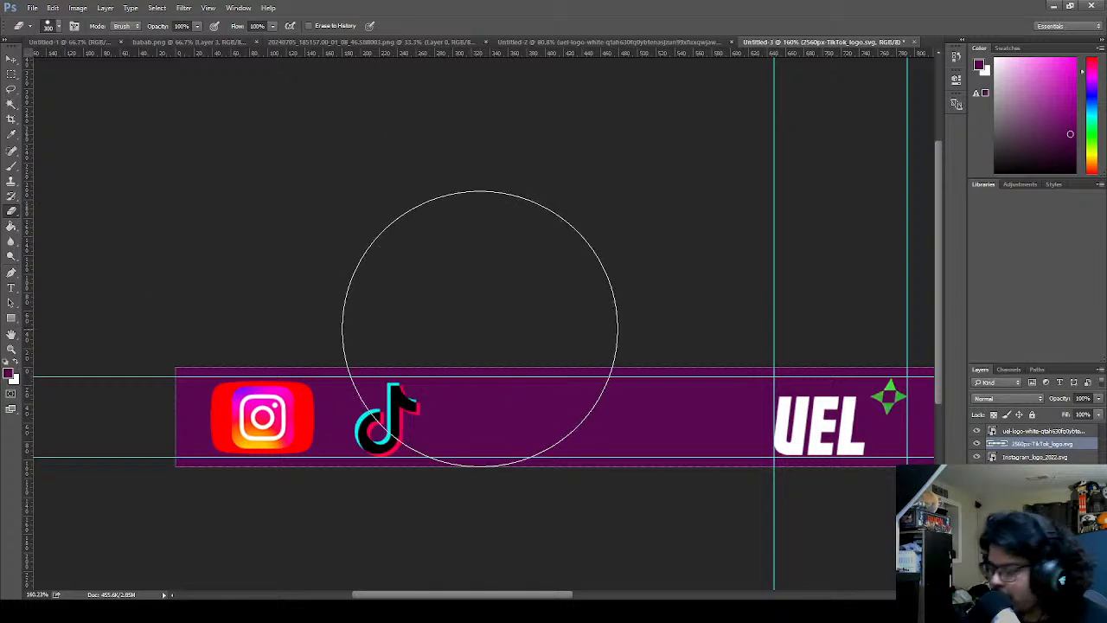
{"action": "key", "text": "v"}
{"action": "mouse_move", "coordinate": [393, 435]}
{"action": "left_mouse_down"}
{"action": "mouse_move", "coordinate": [268, 435]}
{"action": "mouse_move", "coordinate": [278, 434]}
{"action": "left_mouse_up"}
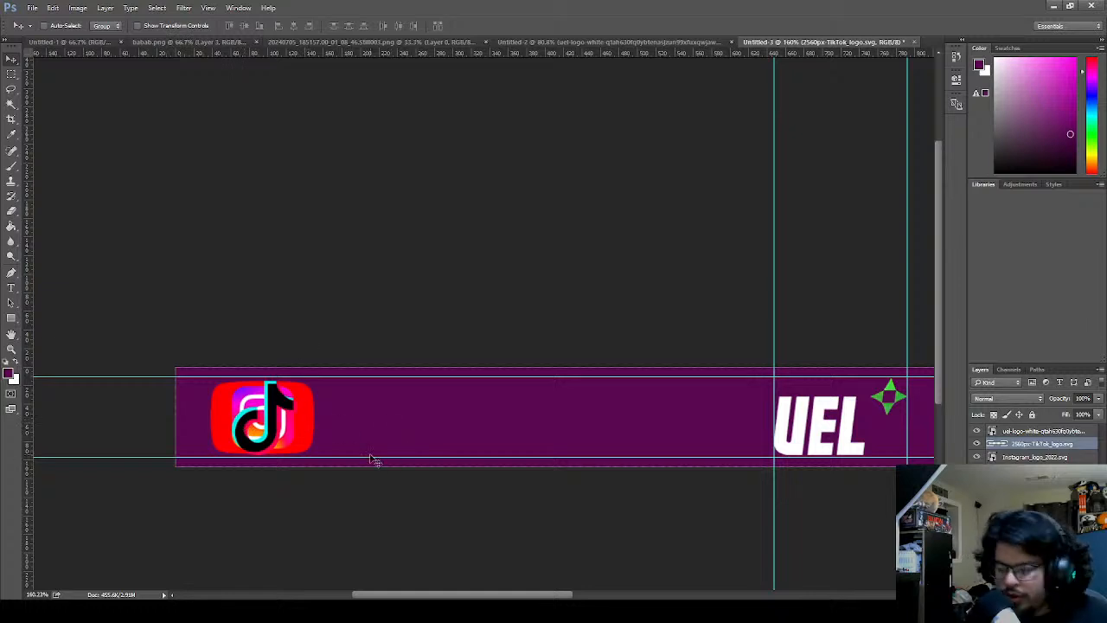
- Start a text layer beside the social icons, with the font size at 72 pt and the text colour white
{"action": "key", "text": "t"}
{"action": "left_click", "coordinate": [375, 418]}
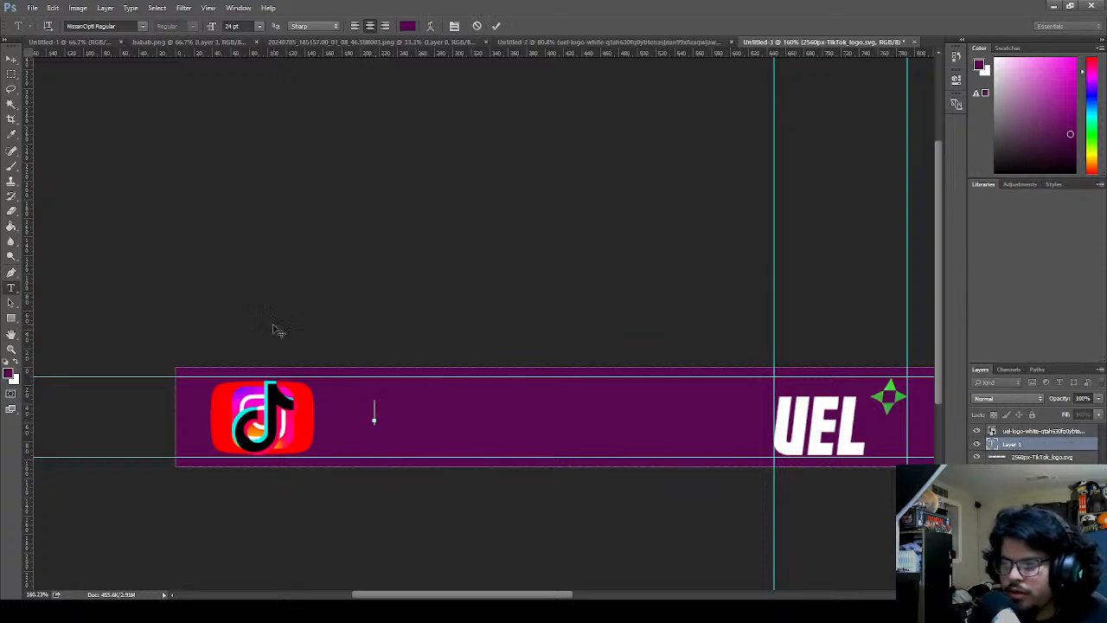
{"action": "left_click", "coordinate": [256, 222]}
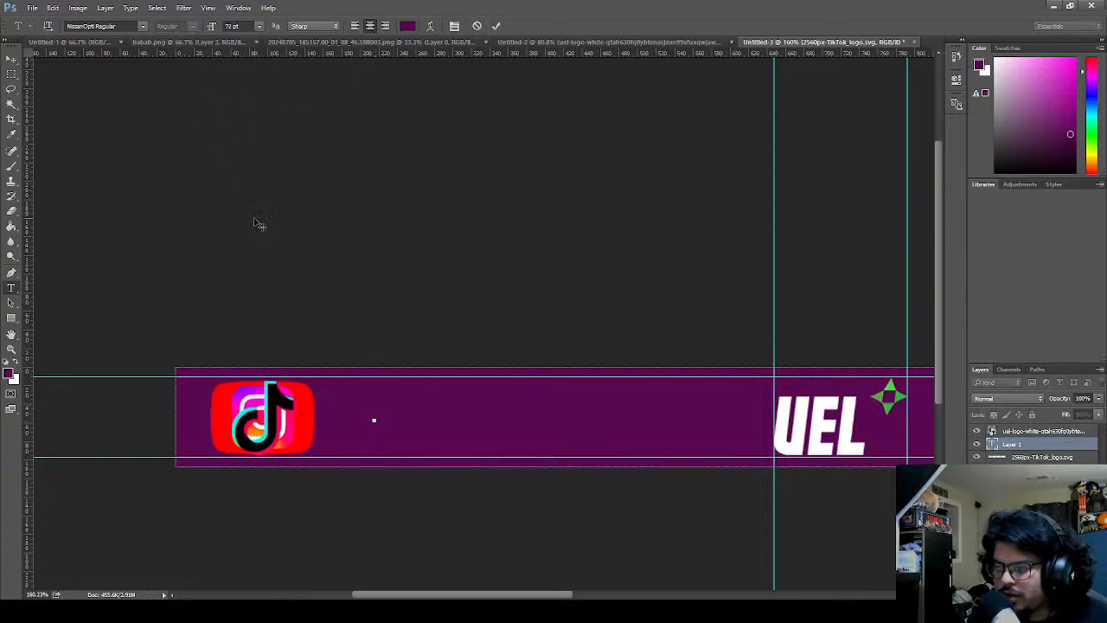
{"action": "left_click", "coordinate": [404, 28]}
{"action": "left_click", "coordinate": [346, 144]}
{"action": "left_click", "coordinate": [685, 161]}
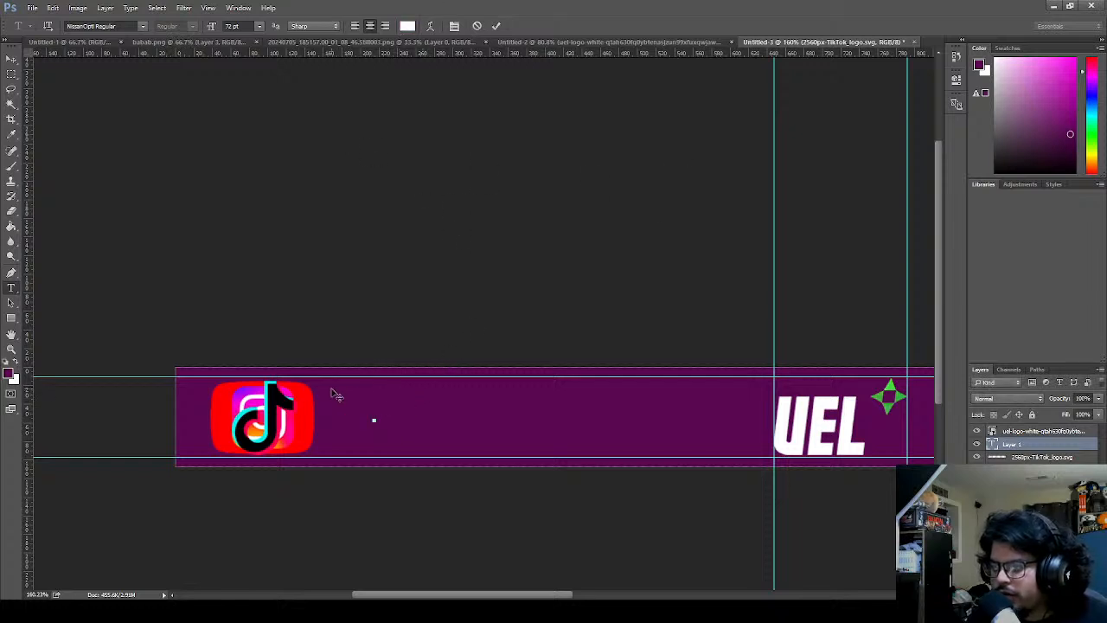
- Shift the text's starting point slightly closer to the icons and enter "PakuPakuDesu"
{"action": "left_click_drag", "start_coordinate": [353, 394], "coordinate": [341, 417]}
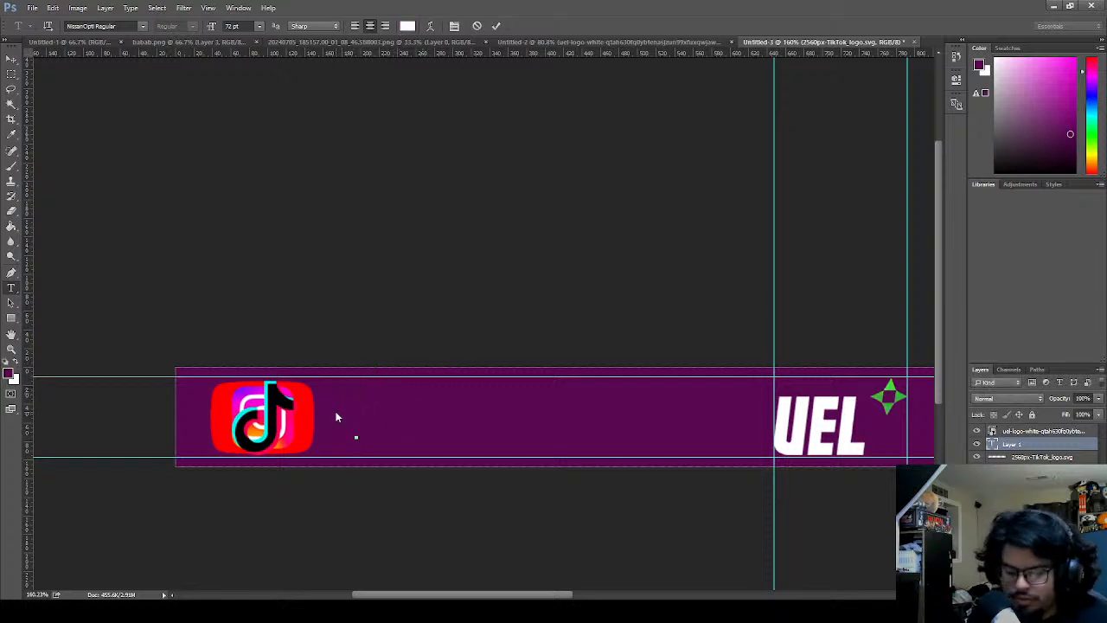
{"action": "type", "text": "Pak"}
{"action": "type", "text": "uPakuDesu"}
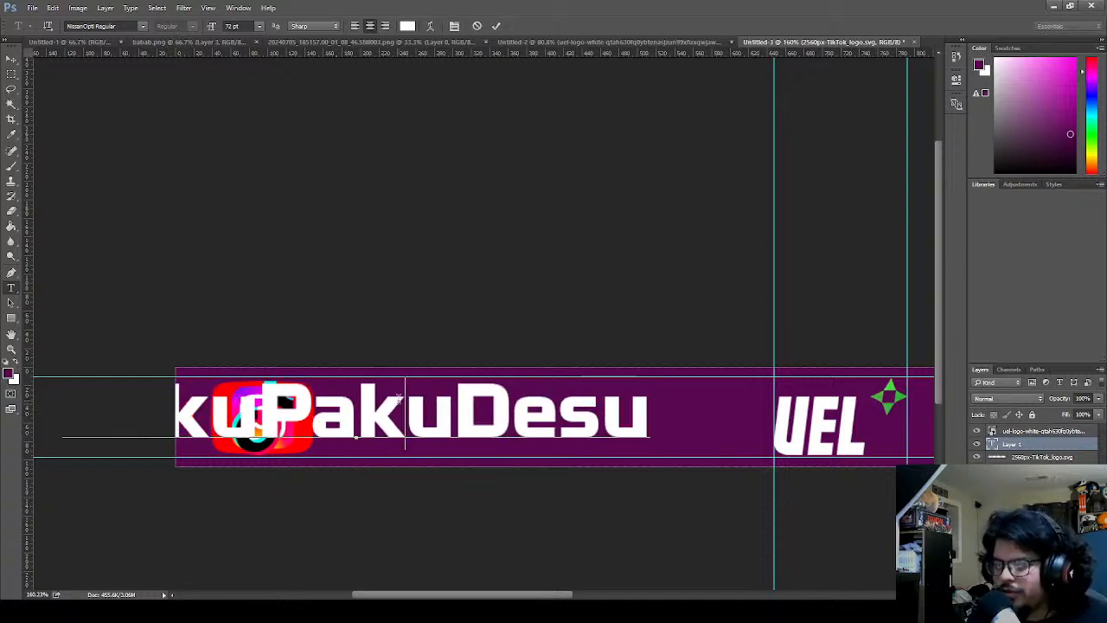
- Reduce the font size of the entire "PakuPakuDesu" text to 48 pt
{"action": "key", "text": "ctrl+a"}
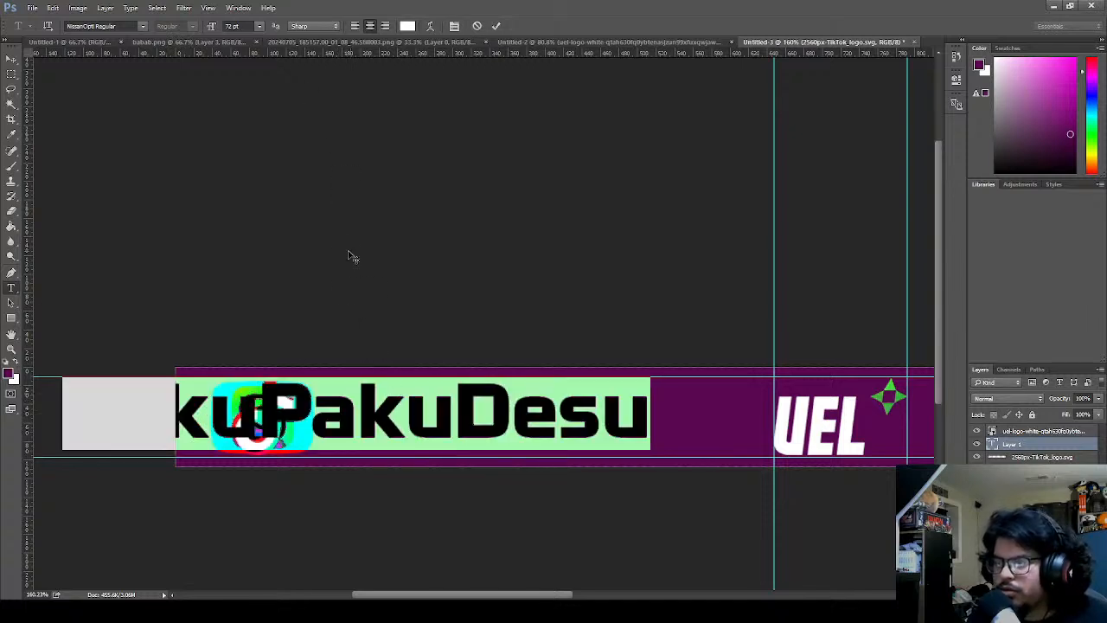
{"action": "left_click", "coordinate": [256, 205]}
{"action": "left_click", "coordinate": [258, 27]}
{"action": "left_click", "coordinate": [252, 201]}
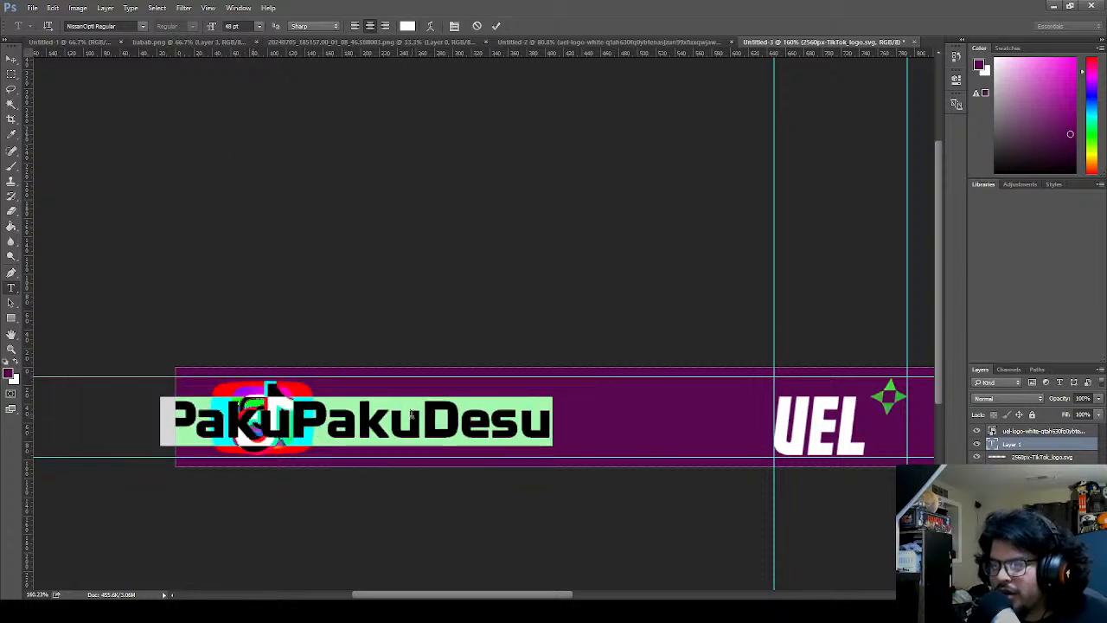
- Move the "PakuPakuDesu" text off the social icons into the space before the UEL logo
{"action": "left_click_drag", "start_coordinate": [449, 402], "coordinate": [613, 389]}
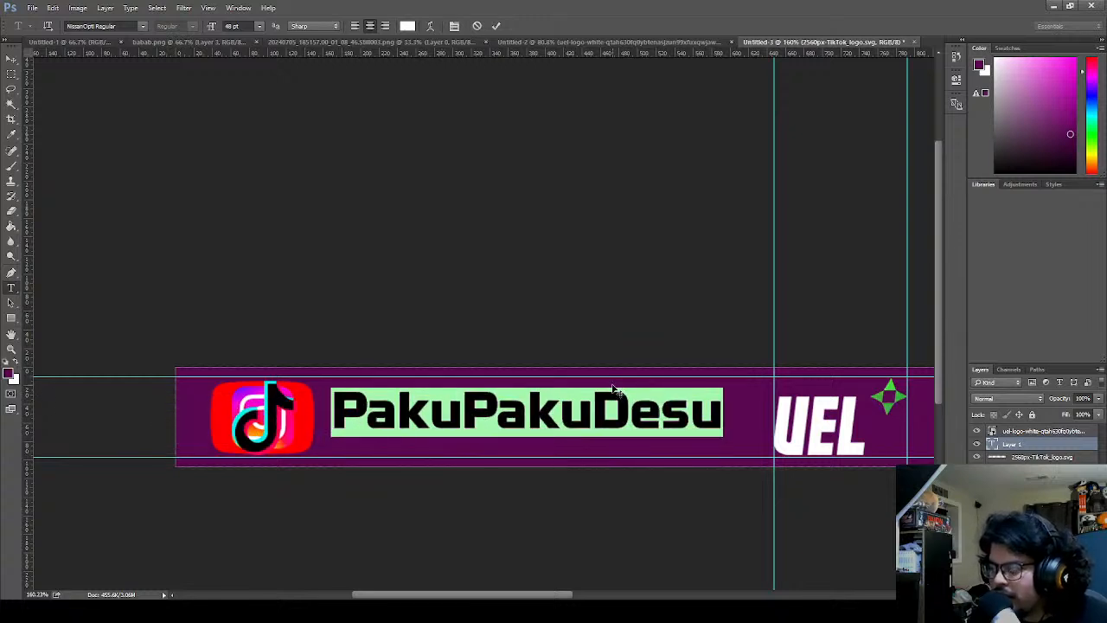
{"action": "left_click", "coordinate": [495, 26]}
- Add a second text layer reading "PakuPakuDesuChan" and lower it into the banner over the first name
{"action": "left_click", "coordinate": [360, 372]}
{"action": "type", "text": "PakuPakuDesu"}
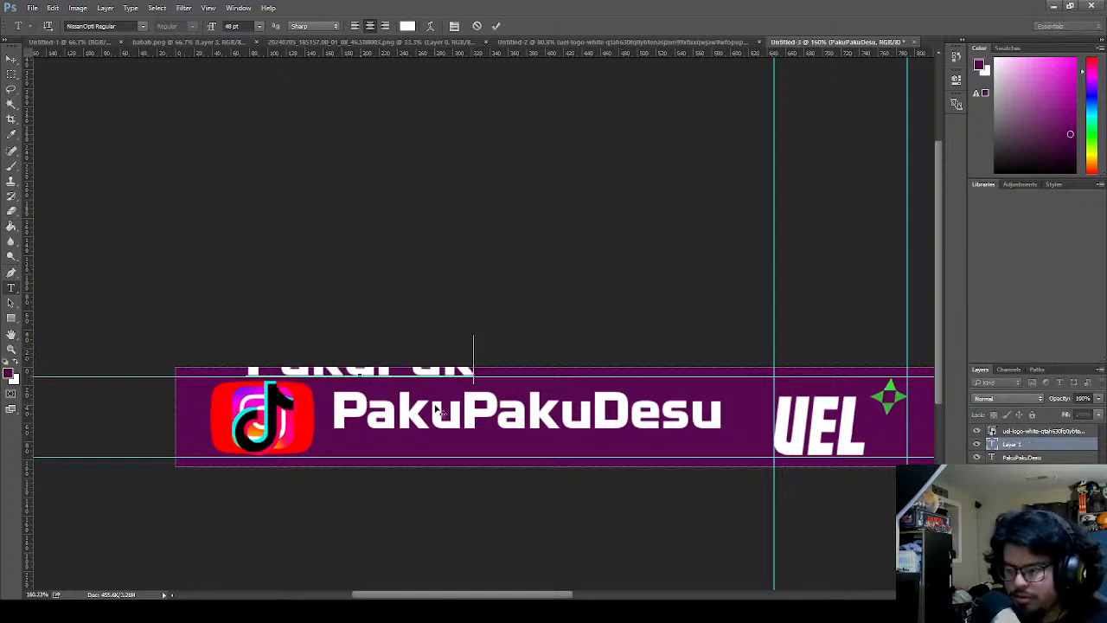
{"action": "type", "text": "chan"}
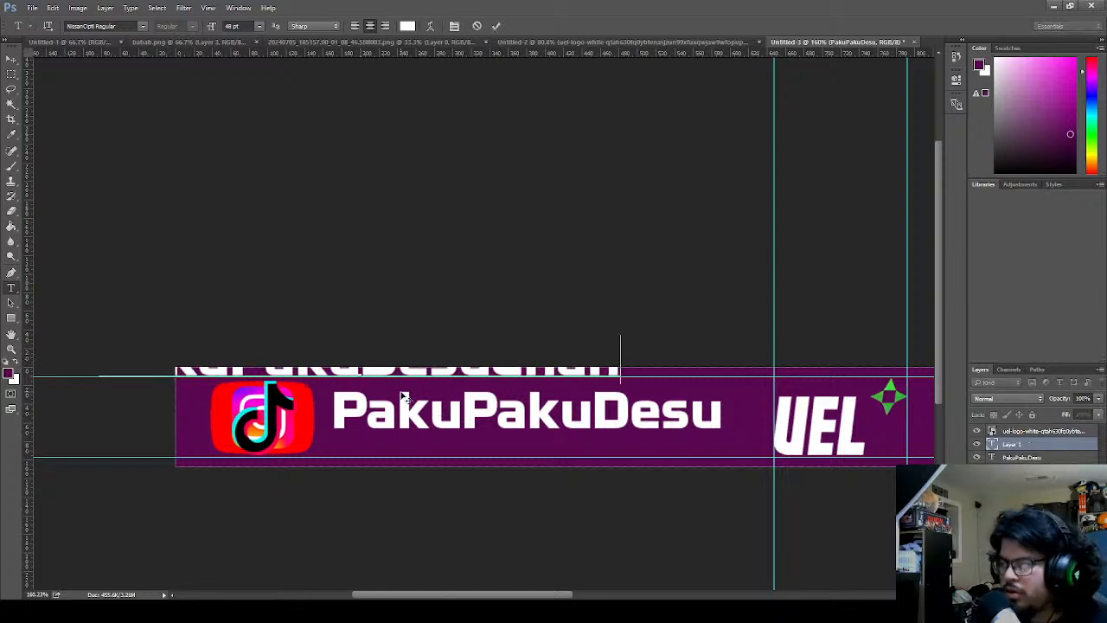
{"action": "left_click", "coordinate": [496, 25]}
{"action": "left_click", "coordinate": [11, 58]}
{"action": "left_click_drag", "start_coordinate": [424, 373], "coordinate": [526, 426]}
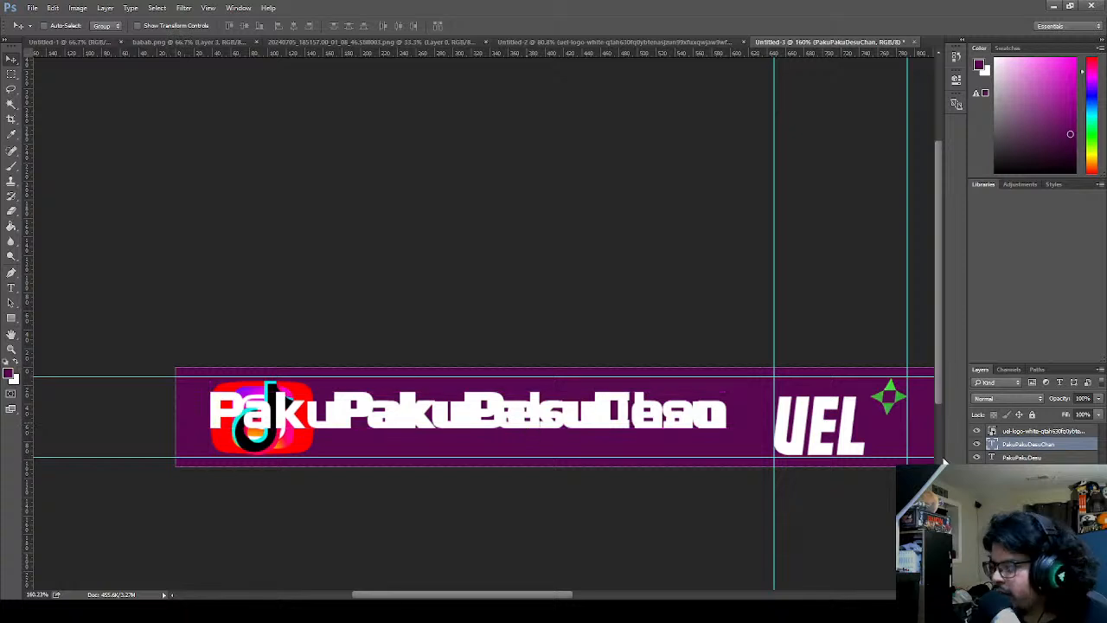
- Raise the PakuPakuDesu text to the banner's upper edge so the two names separate
{"action": "left_click", "coordinate": [1022, 456]}
{"action": "left_click_drag", "start_coordinate": [543, 403], "coordinate": [488, 378]}
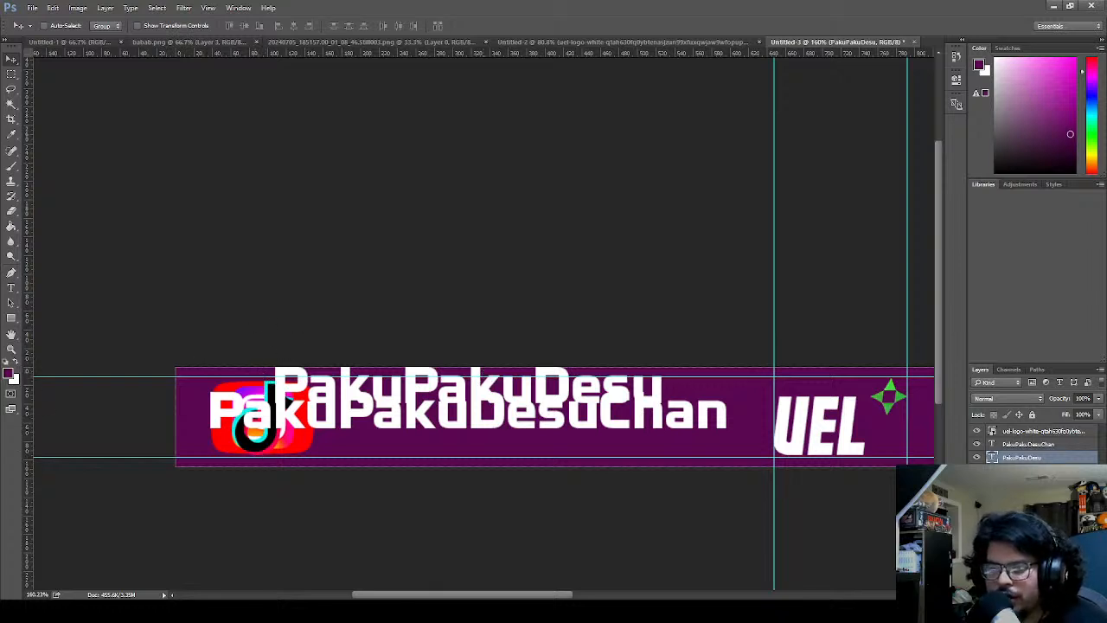
{"action": "left_click_drag", "start_coordinate": [256, 435], "coordinate": [275, 436]}
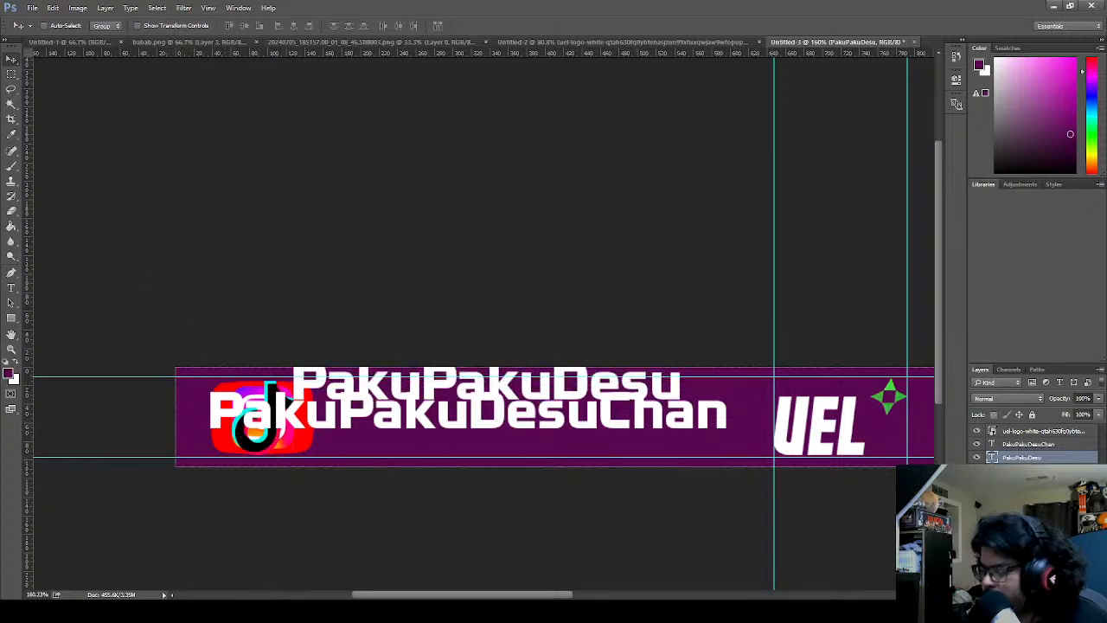
- Move the YouTube logo to the left end of the banner, slightly inset from the edge
{"action": "left_click", "coordinate": [1021, 495]}
{"action": "left_click_drag", "start_coordinate": [244, 438], "coordinate": [199, 424]}
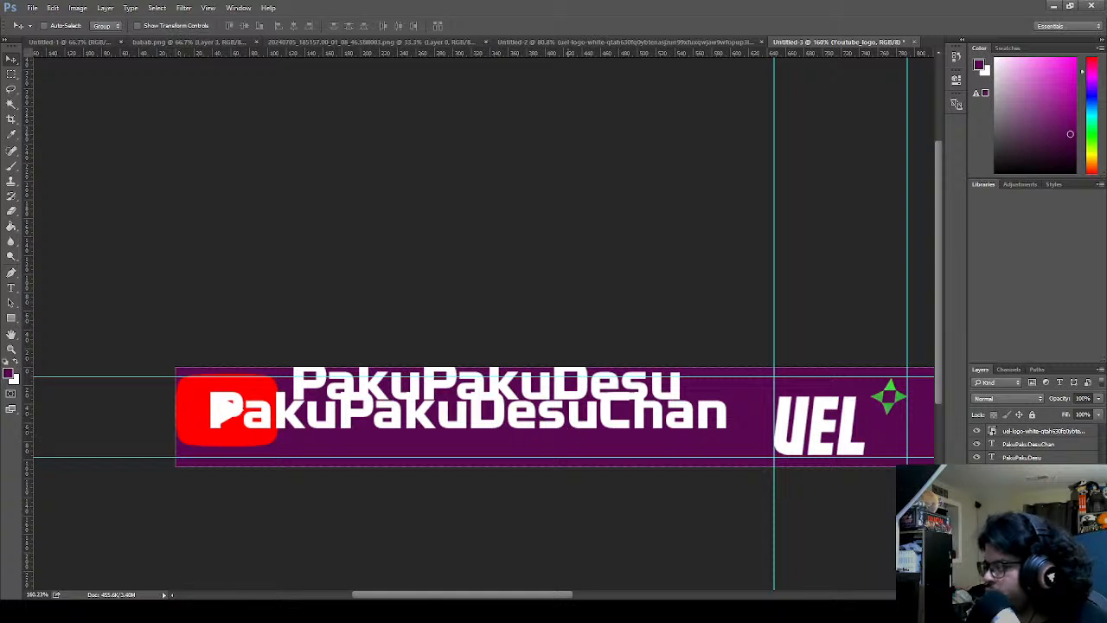
{"action": "left_click_drag", "start_coordinate": [257, 391], "coordinate": [268, 399]}
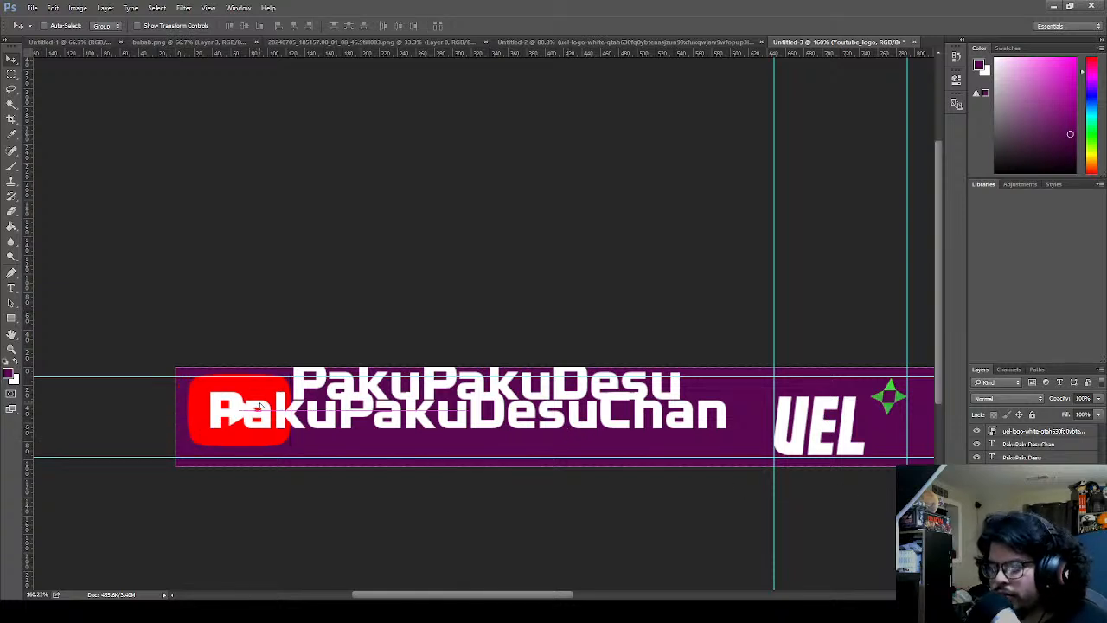
- Hide PakuPakuDesuChan and place the PakuPakuDesu text beside the YouTube logo at about the logo's mid-height
{"action": "left_click", "coordinate": [1029, 456]}
{"action": "left_click", "coordinate": [977, 444]}
{"action": "left_click_drag", "start_coordinate": [581, 394], "coordinate": [704, 382]}
- Show PakuPakuDesuChan, hide PakuPakuDesu, and place the longer name beside the YouTube logo at the banner's mid-height
{"action": "left_click", "coordinate": [1025, 444]}
{"action": "left_click", "coordinate": [977, 443]}
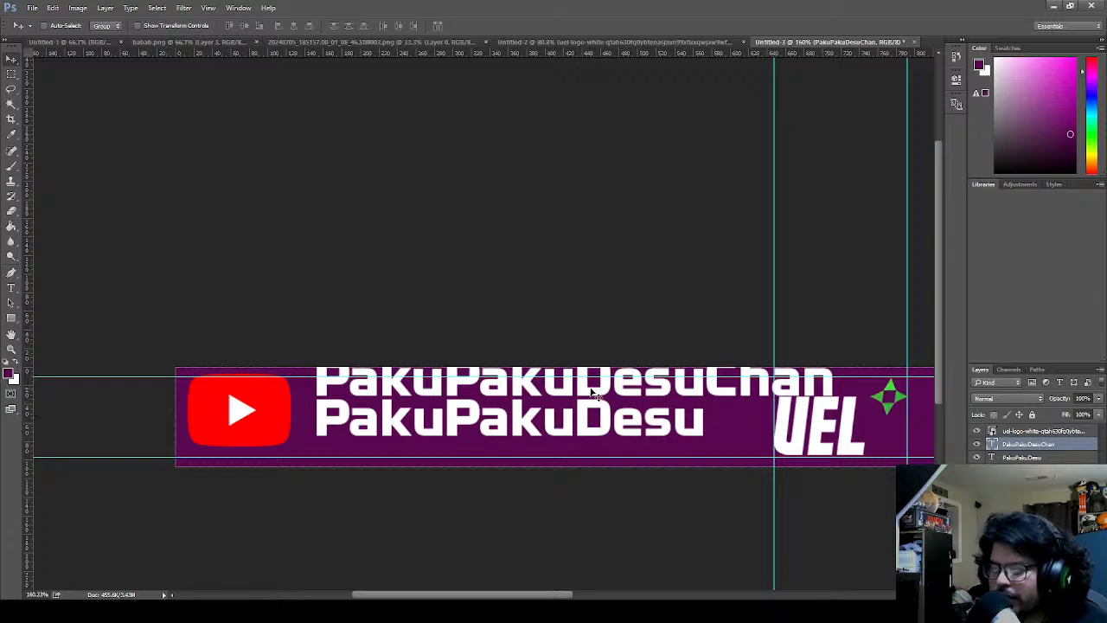
{"action": "left_click", "coordinate": [977, 456]}
{"action": "left_click_drag", "start_coordinate": [592, 385], "coordinate": [588, 422]}
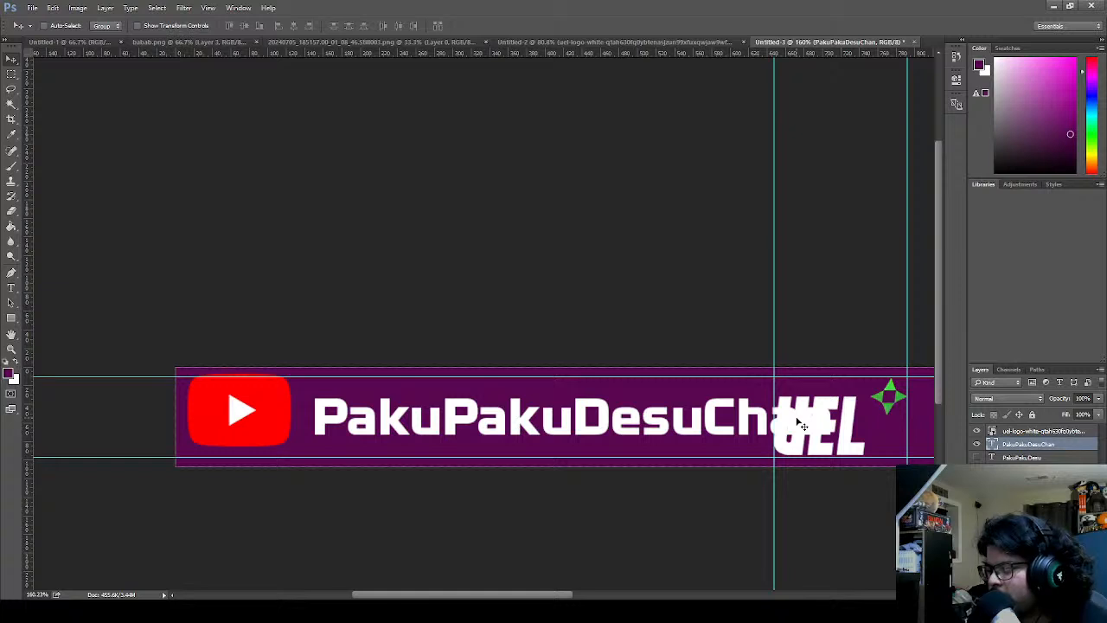
- Shift the PakuPakuDesuChan text left until its end meets the vertical guide before the UEL logo
{"action": "left_click_drag", "start_coordinate": [802, 423], "coordinate": [739, 424]}
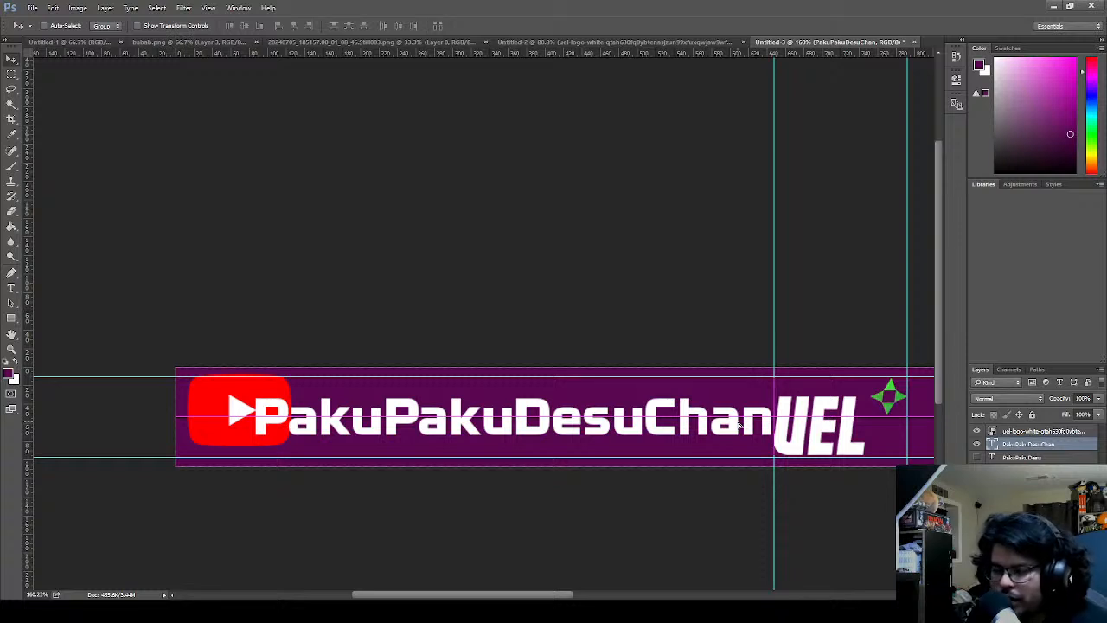
{"action": "key", "text": "ctrl+t"}
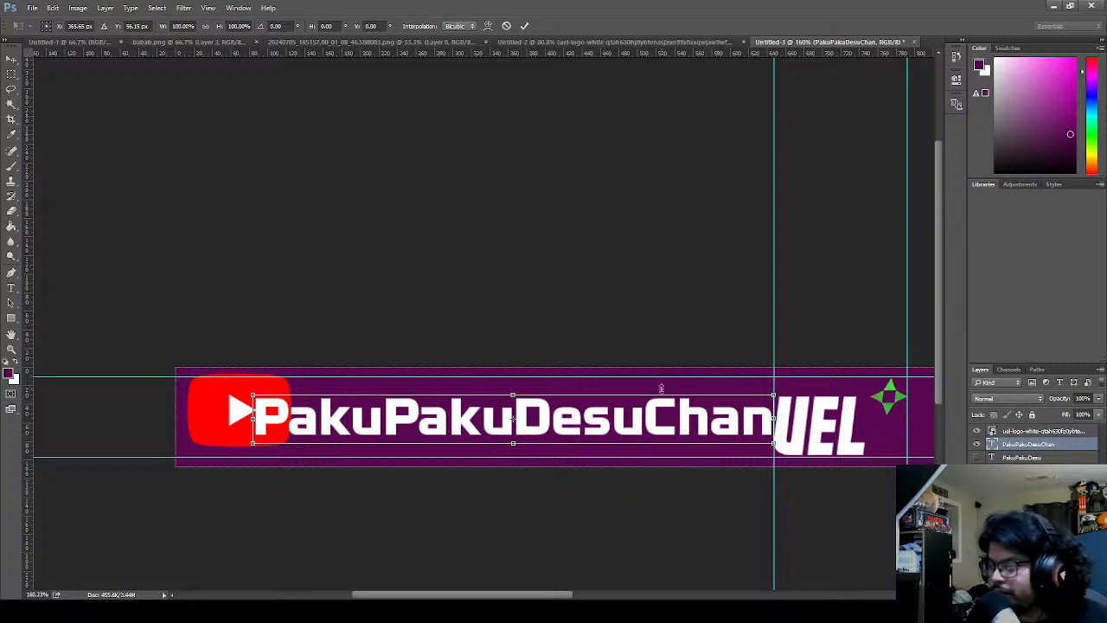
{"action": "left_click", "coordinate": [506, 26]}
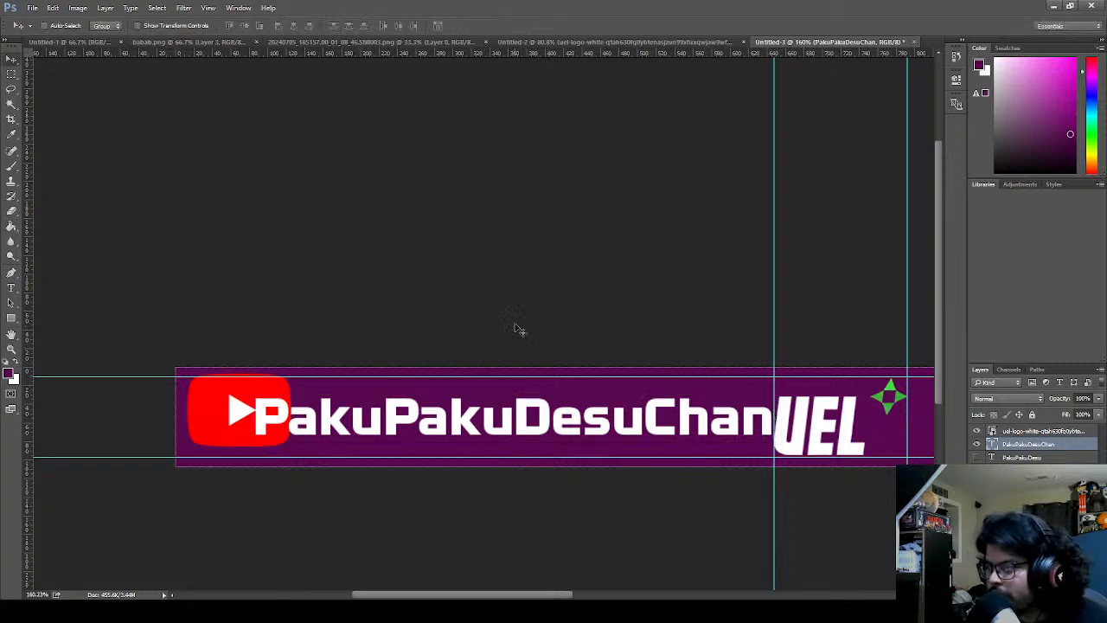
- Reduce the font size of the entire PakuPakuDesuChan text to 30 pt
{"action": "double_click", "coordinate": [513, 415]}
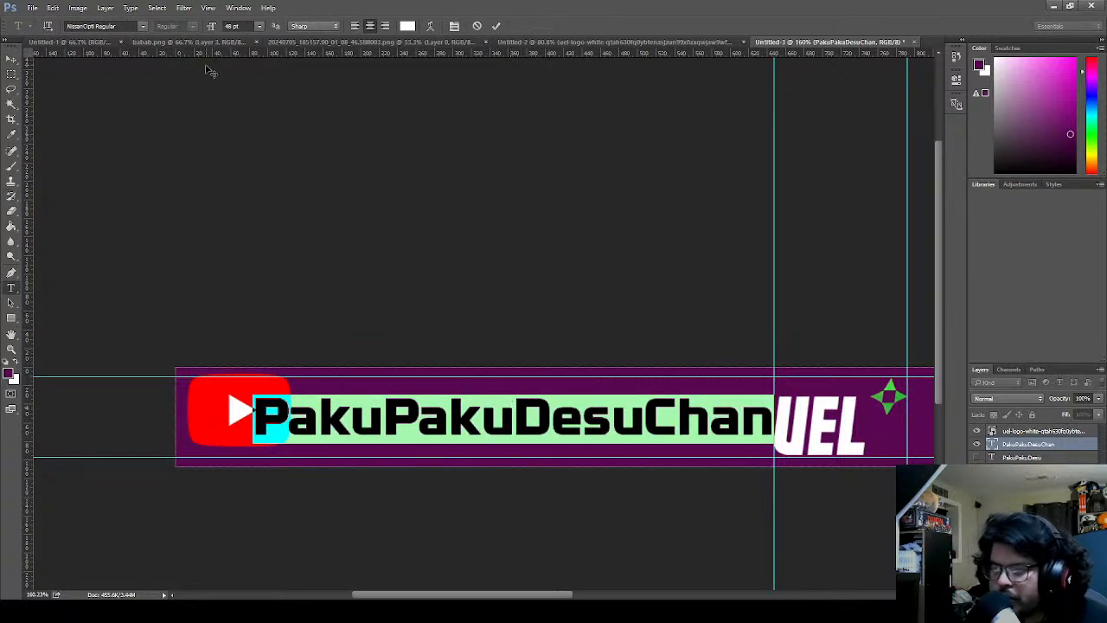
{"action": "left_click", "coordinate": [258, 26]}
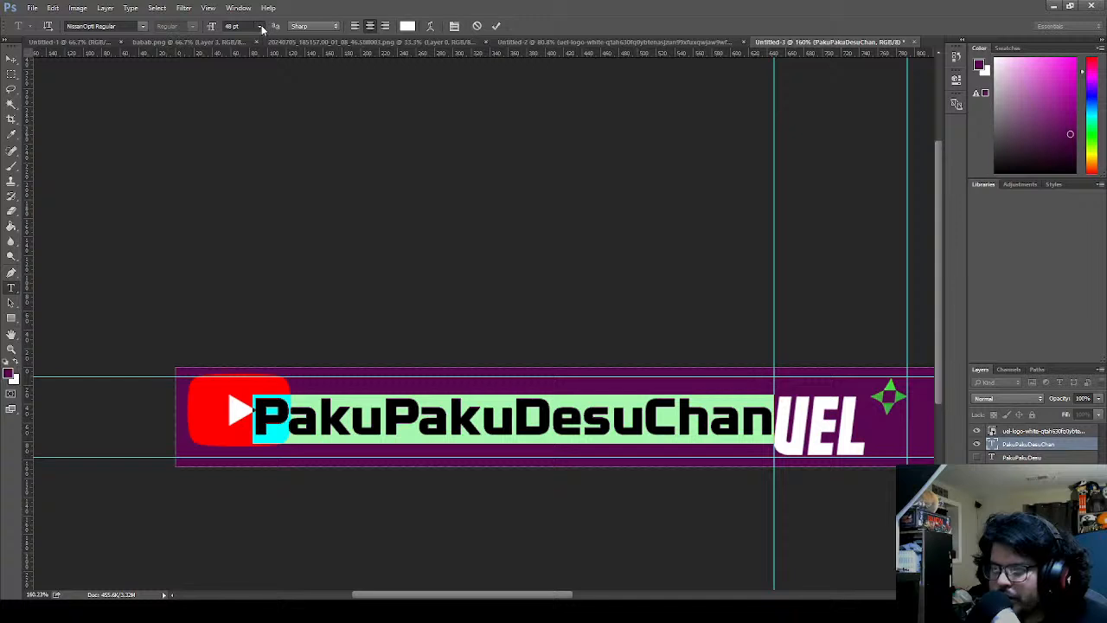
{"action": "left_click", "coordinate": [263, 172]}
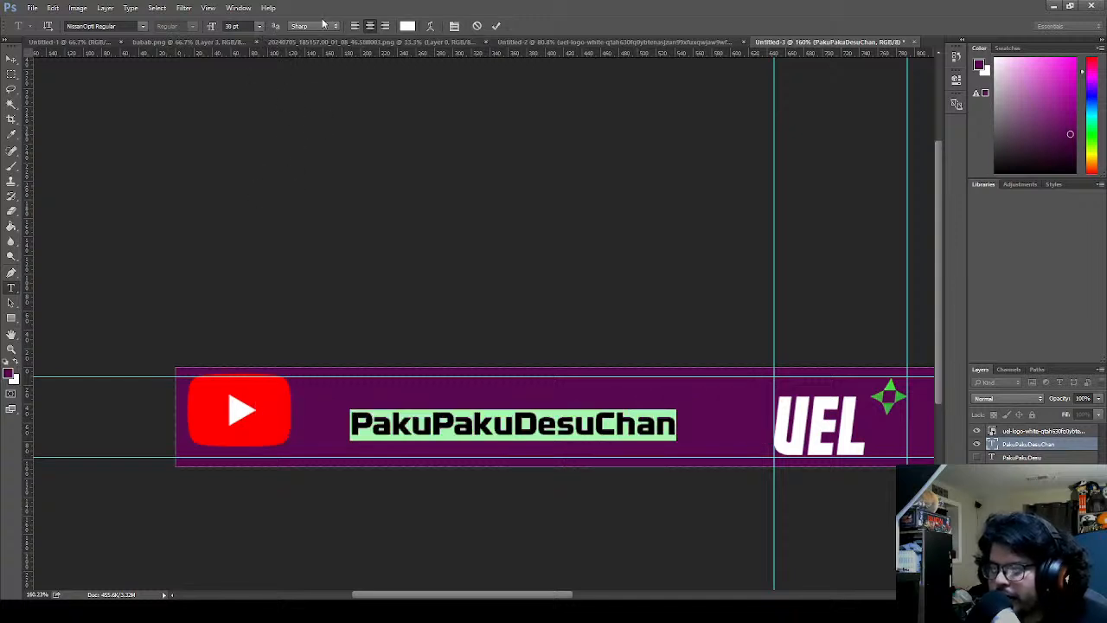
{"action": "left_click", "coordinate": [495, 26]}
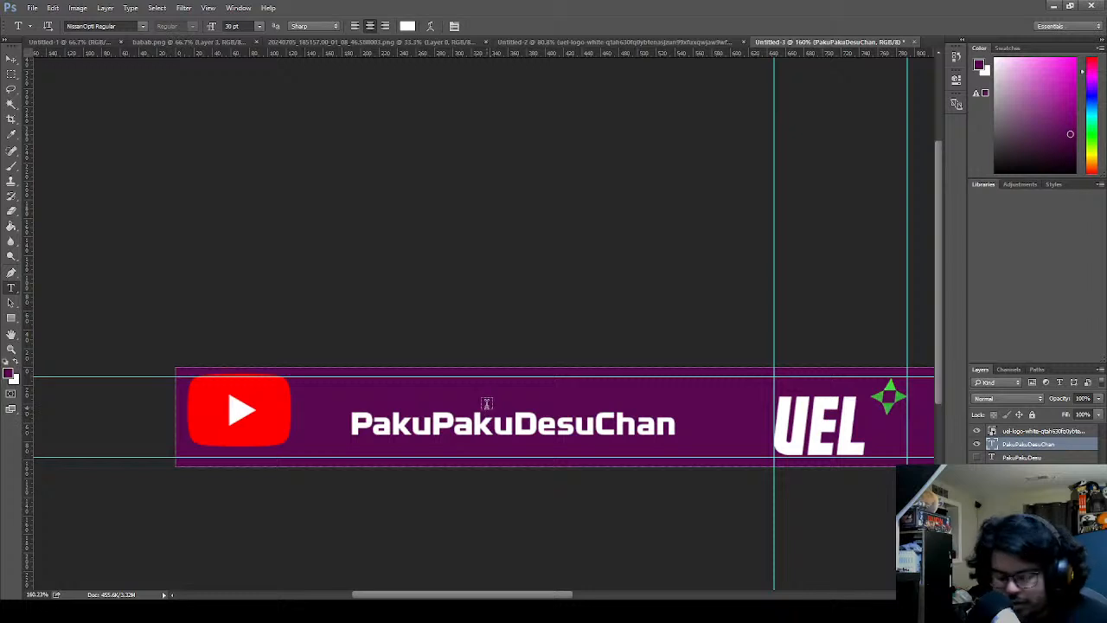
- Show the PakuPakuDesu layer again and set its whole text to 30 pt
{"action": "left_click", "coordinate": [976, 456]}
{"action": "left_click", "coordinate": [1007, 457]}
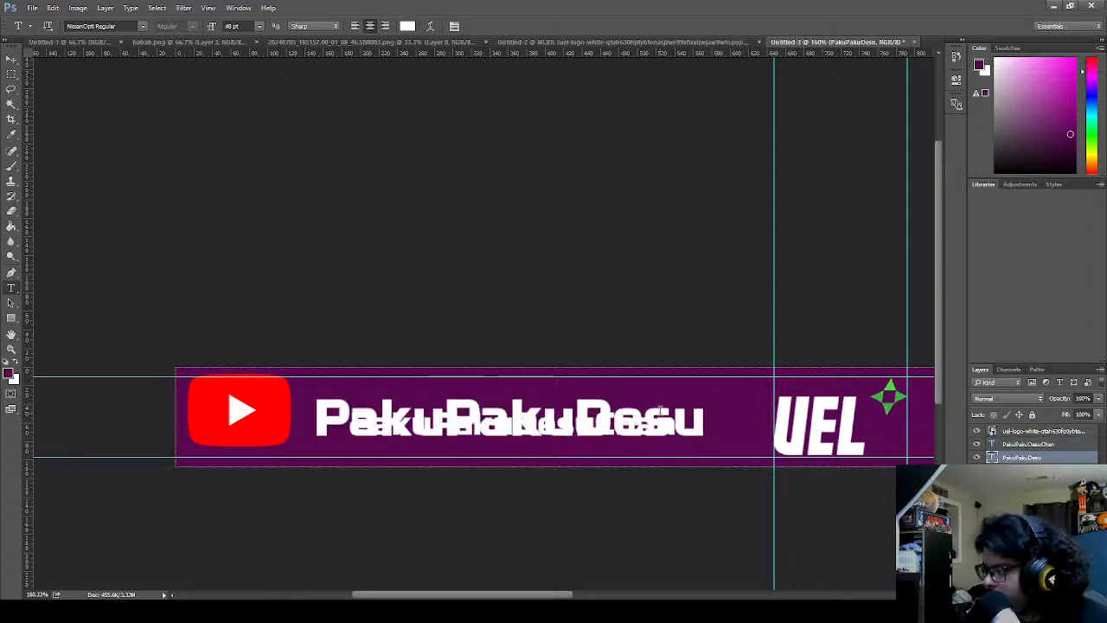
{"action": "double_click", "coordinate": [660, 411]}
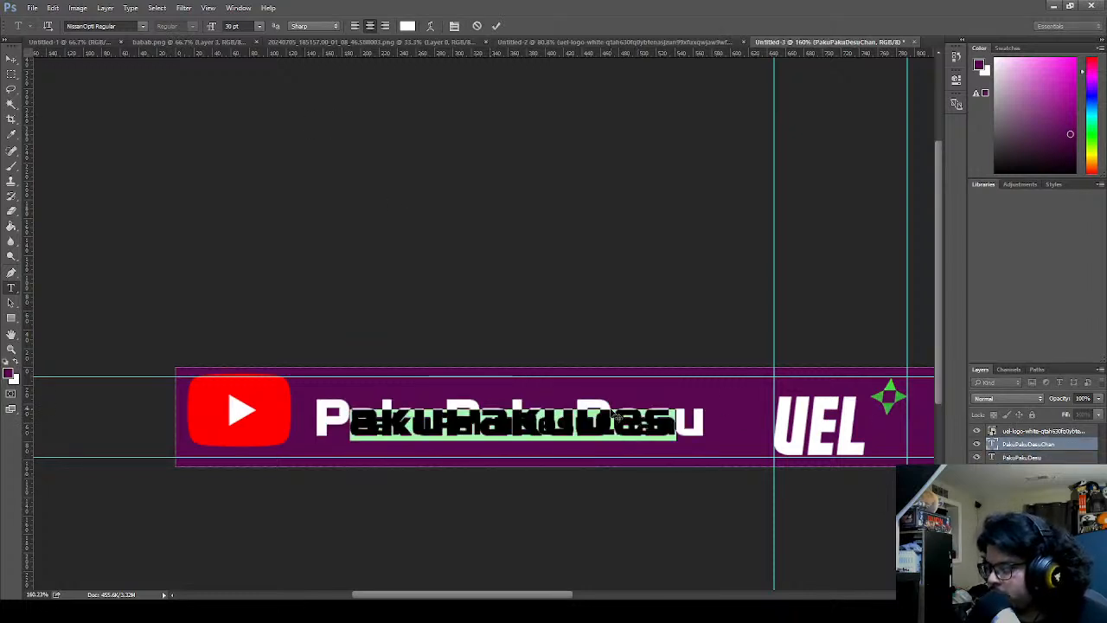
{"action": "left_click", "coordinate": [476, 26]}
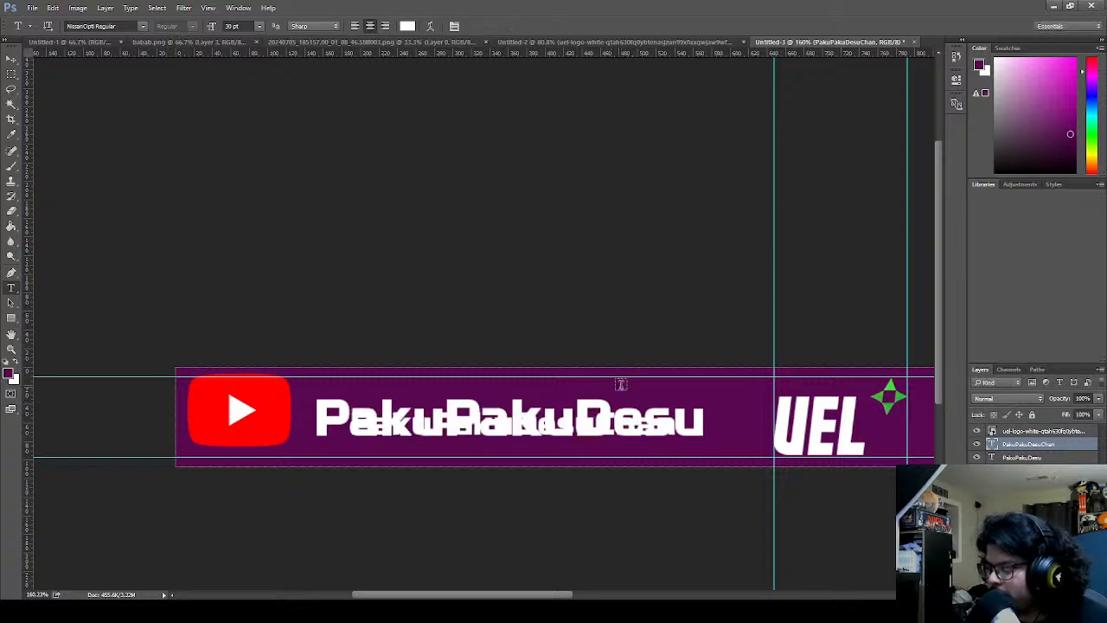
{"action": "double_click", "coordinate": [596, 407]}
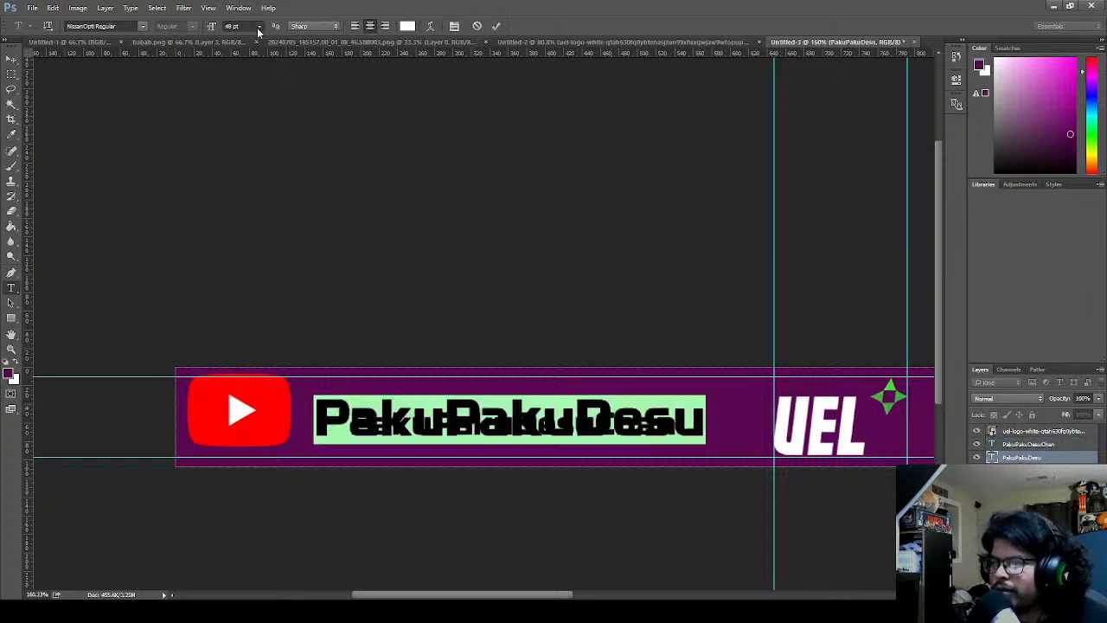
{"action": "left_click", "coordinate": [258, 165]}
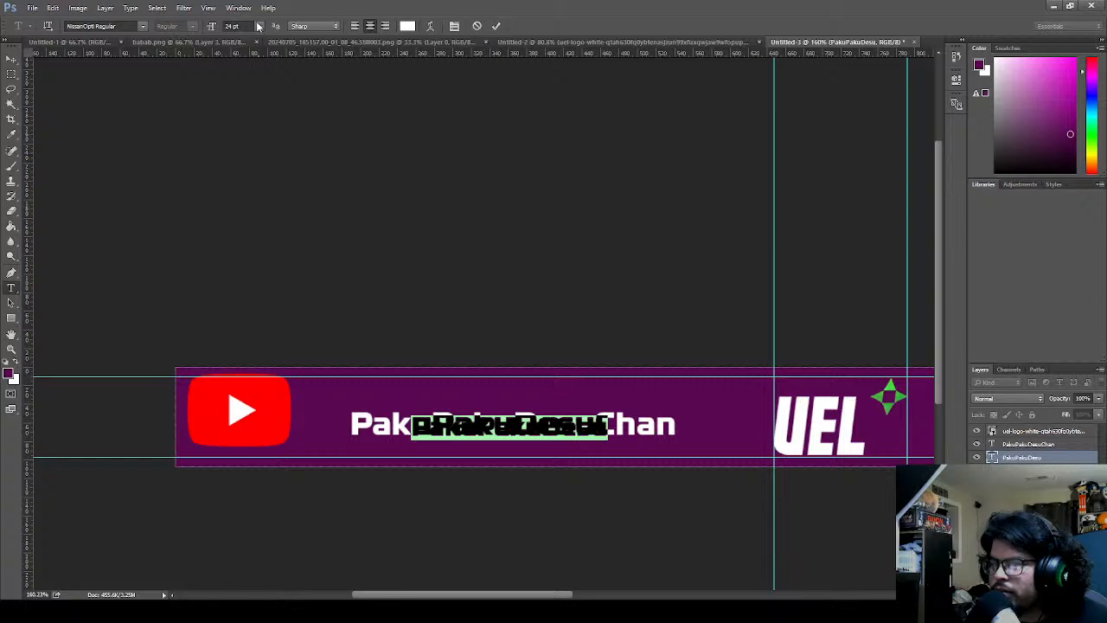
{"action": "left_click", "coordinate": [254, 176]}
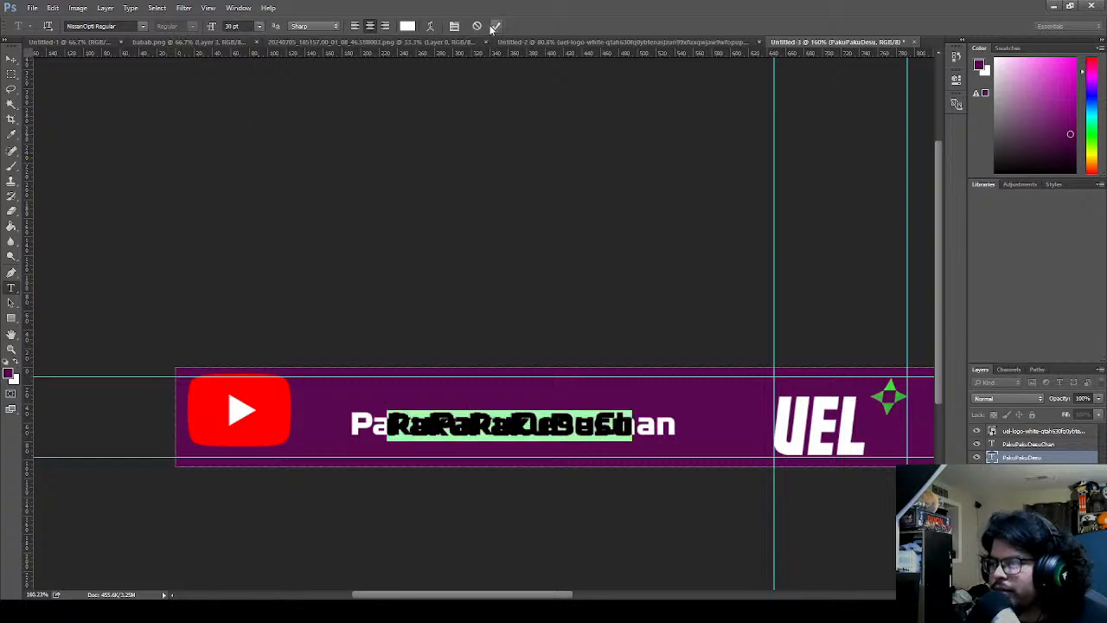
{"action": "left_click", "coordinate": [496, 26]}
- Place PakuPakuDesuChan close to the YouTube logo and stack PakuPakuDesu above it with their left edges aligned
{"action": "left_click", "coordinate": [1027, 444]}
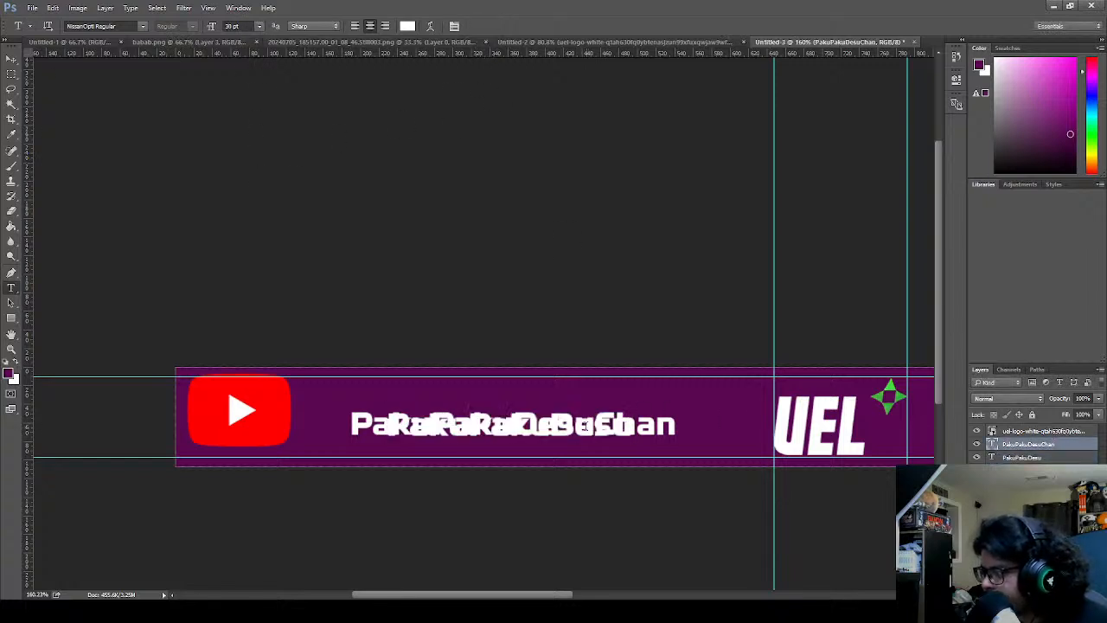
{"action": "key", "text": "v"}
{"action": "left_click_drag", "start_coordinate": [562, 435], "coordinate": [513, 435]}
{"action": "left_click", "coordinate": [1023, 457]}
{"action": "left_click_drag", "start_coordinate": [469, 406], "coordinate": [467, 368]}
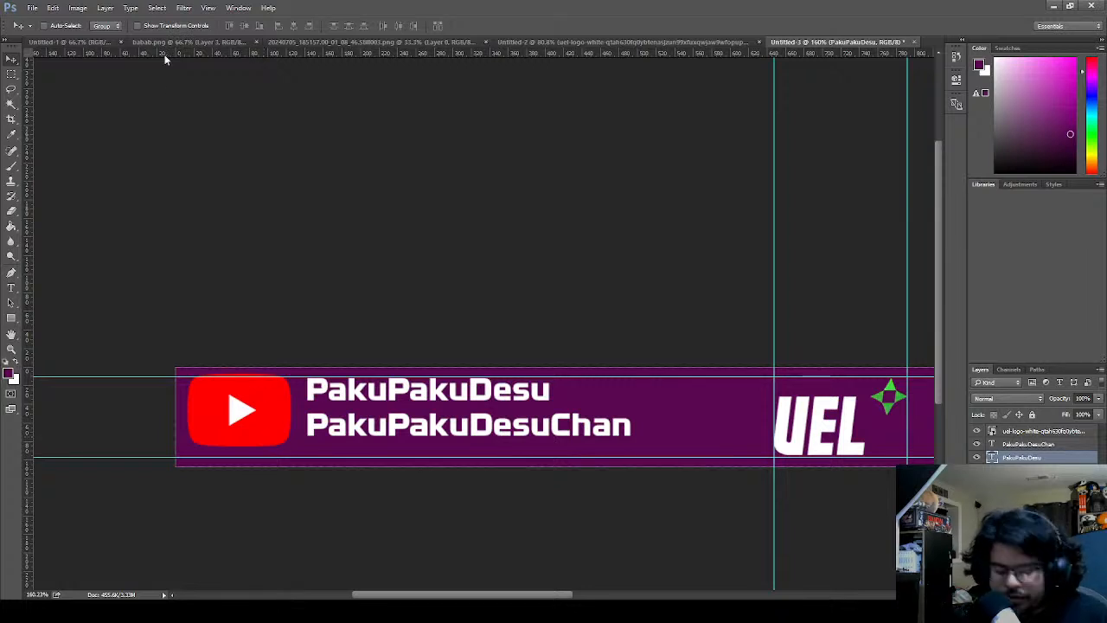
{"action": "key", "text": "t"}
{"action": "double_click", "coordinate": [406, 386]}
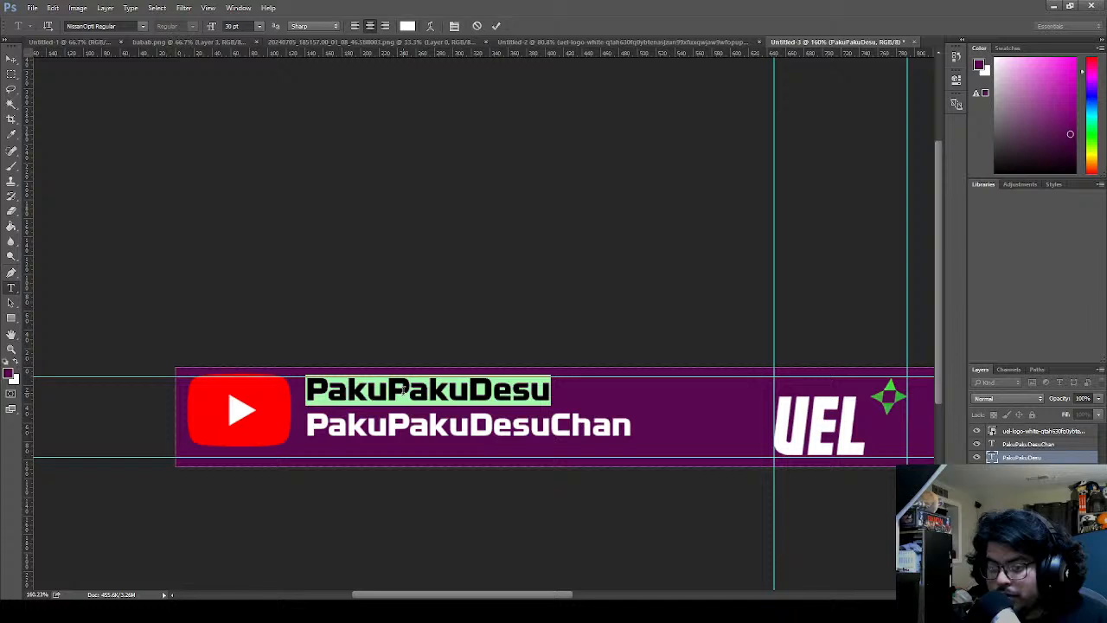
{"action": "left_click", "coordinate": [477, 25]}
{"action": "key", "text": "v"}
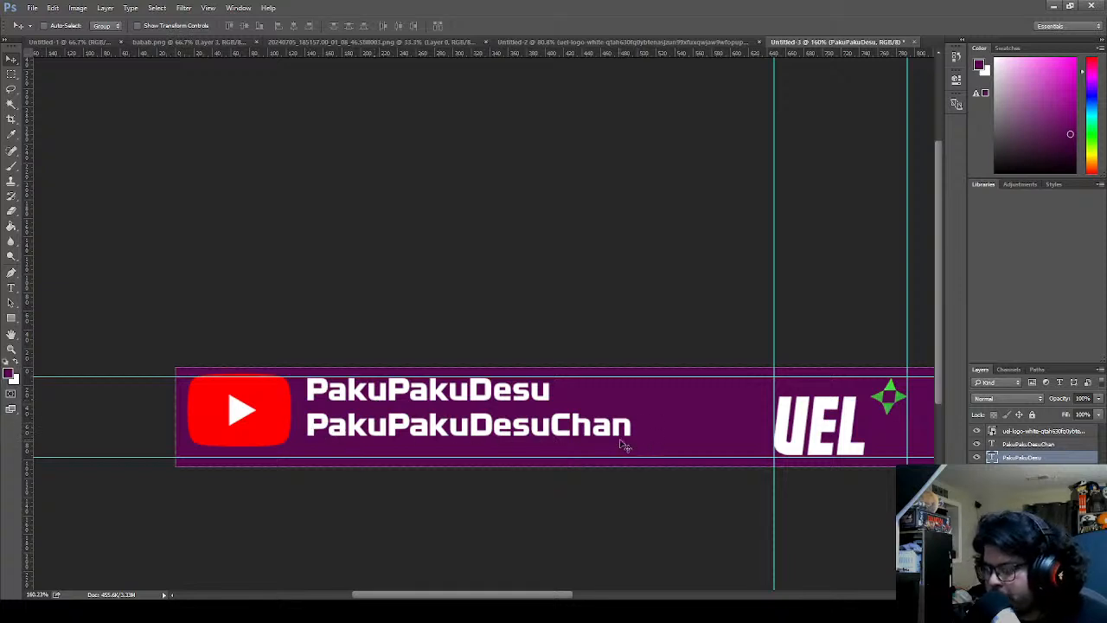
- Centre PakuPakuDesu horizontally over the longer name and lower it to the YouTube logo's mid-height
{"action": "left_click", "coordinate": [1041, 443]}
{"action": "left_click", "coordinate": [1038, 457]}
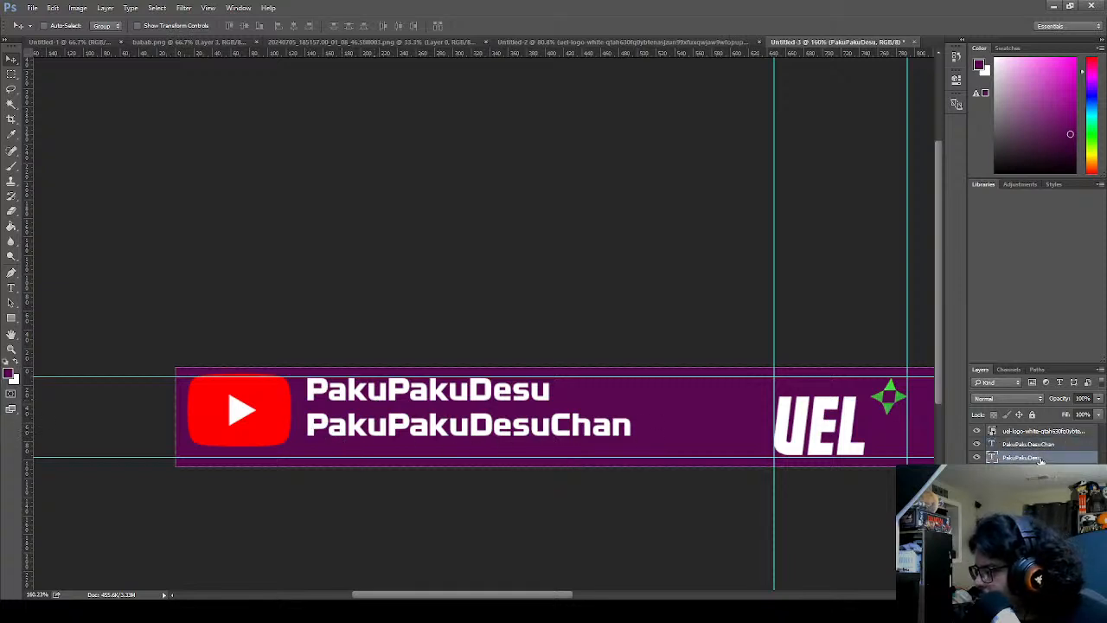
{"action": "left_click_drag", "start_coordinate": [452, 391], "coordinate": [492, 392]}
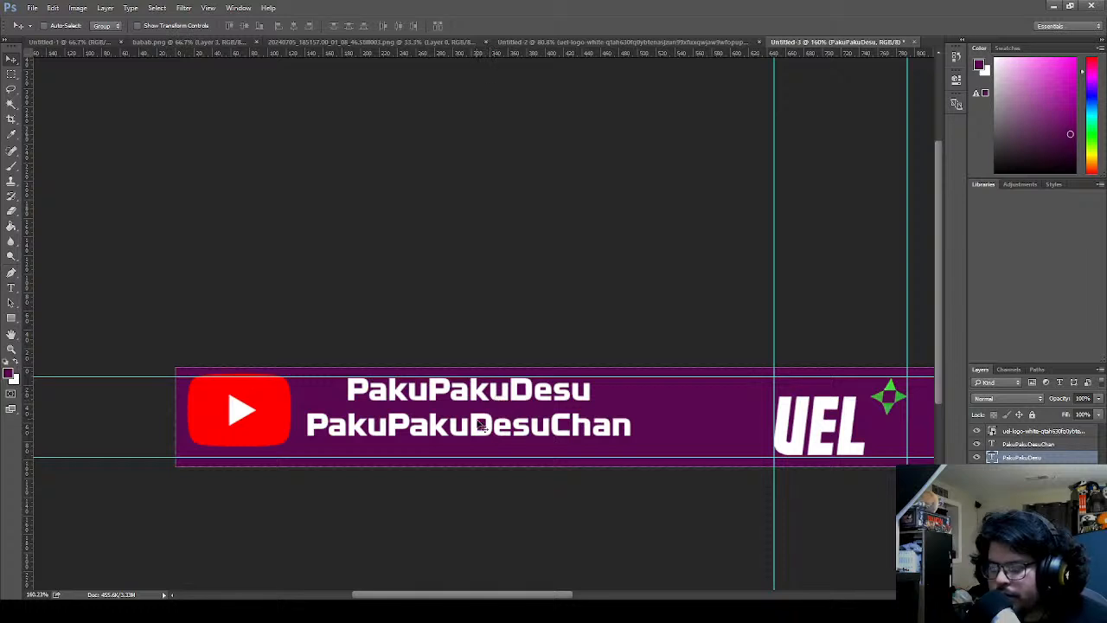
{"action": "left_click_drag", "start_coordinate": [482, 426], "coordinate": [476, 446]}
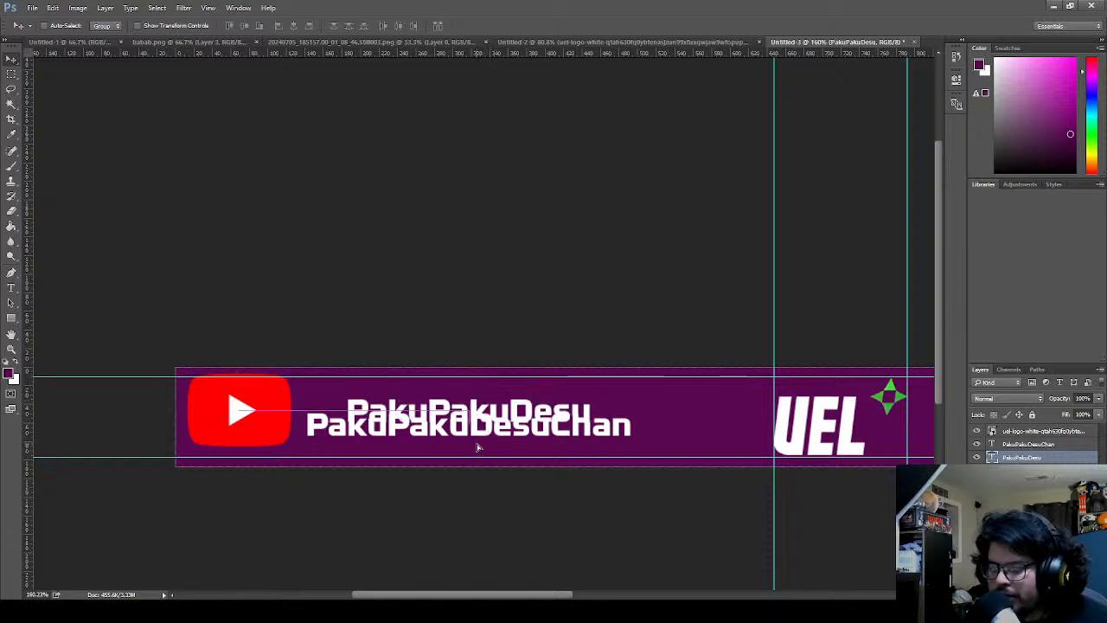
- Raise PakuPakuDesuChan to the YouTube logo's mid-height and toggle the two names' visibility to check each one alone
{"action": "left_click", "coordinate": [1034, 444]}
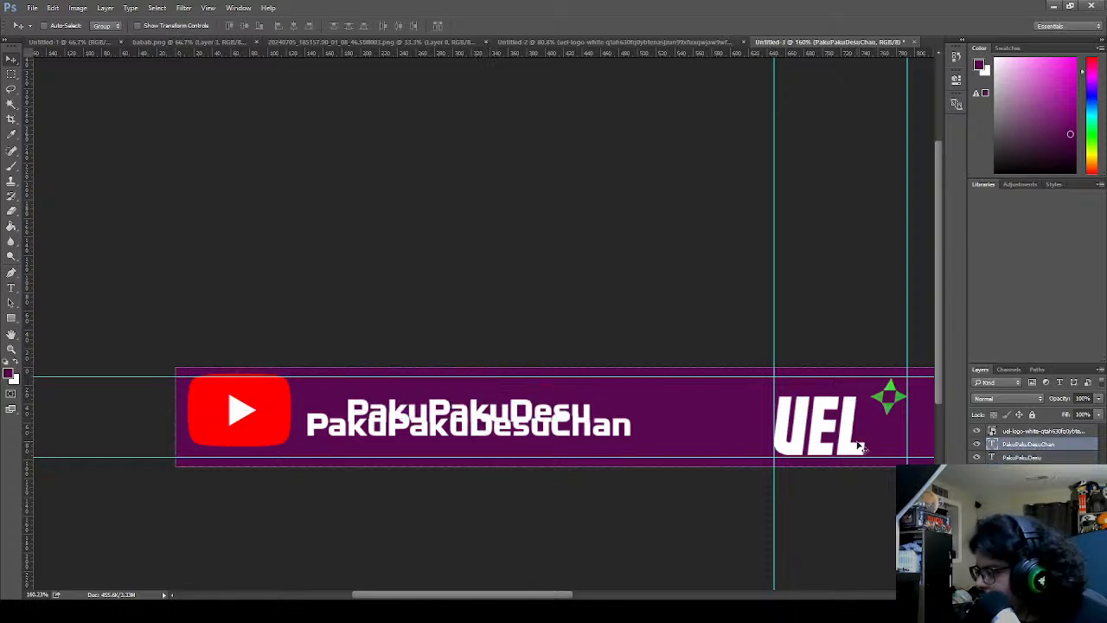
{"action": "left_click_drag", "start_coordinate": [441, 430], "coordinate": [440, 413]}
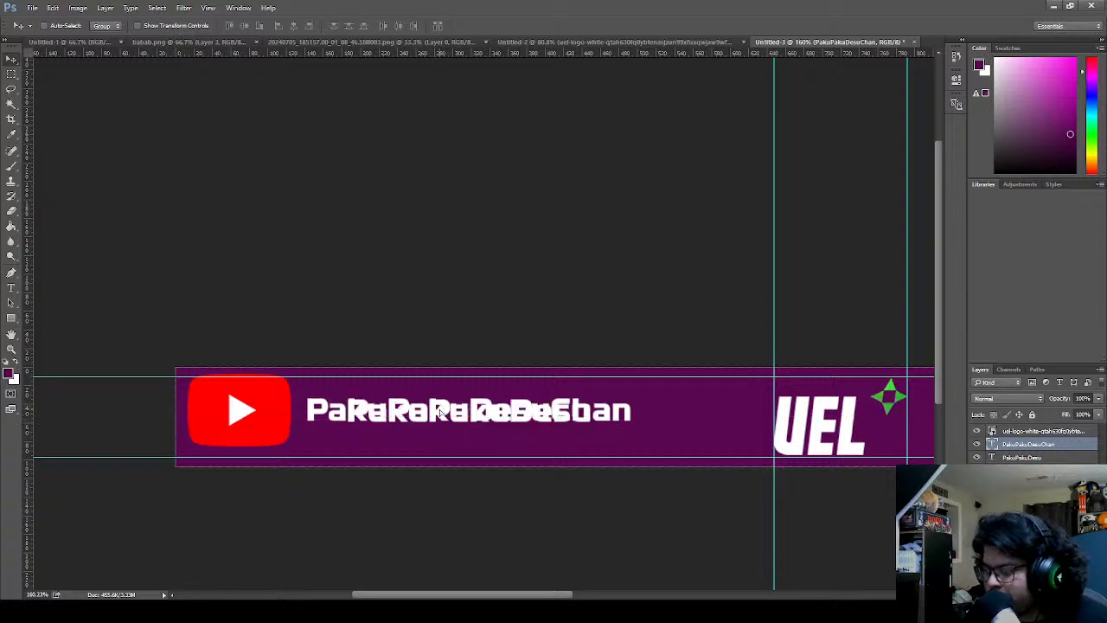
{"action": "left_click", "coordinate": [977, 457]}
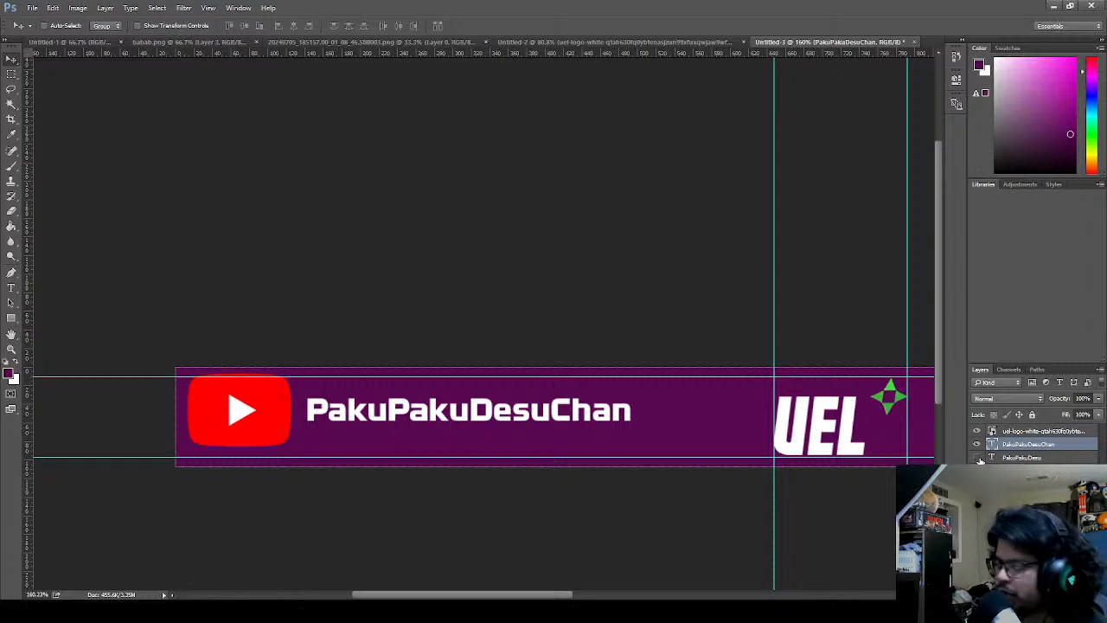
{"action": "left_click", "coordinate": [977, 458]}
{"action": "left_click", "coordinate": [977, 443]}
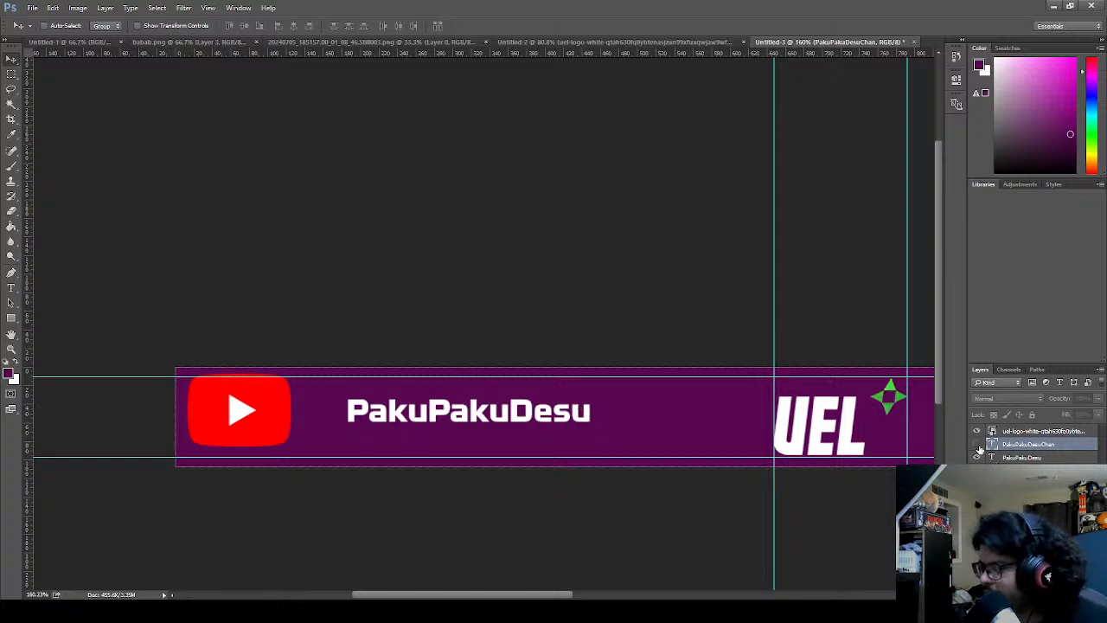
{"action": "left_click", "coordinate": [977, 444]}
- Enlarge PakuPakuDesu to about 130% to match the longer name's width, hide PakuPakuDesuChan and centre the enlarged text at the YouTube logo's mid-height
{"action": "left_click", "coordinate": [1007, 458]}
{"action": "key", "text": "ctrl+t"}
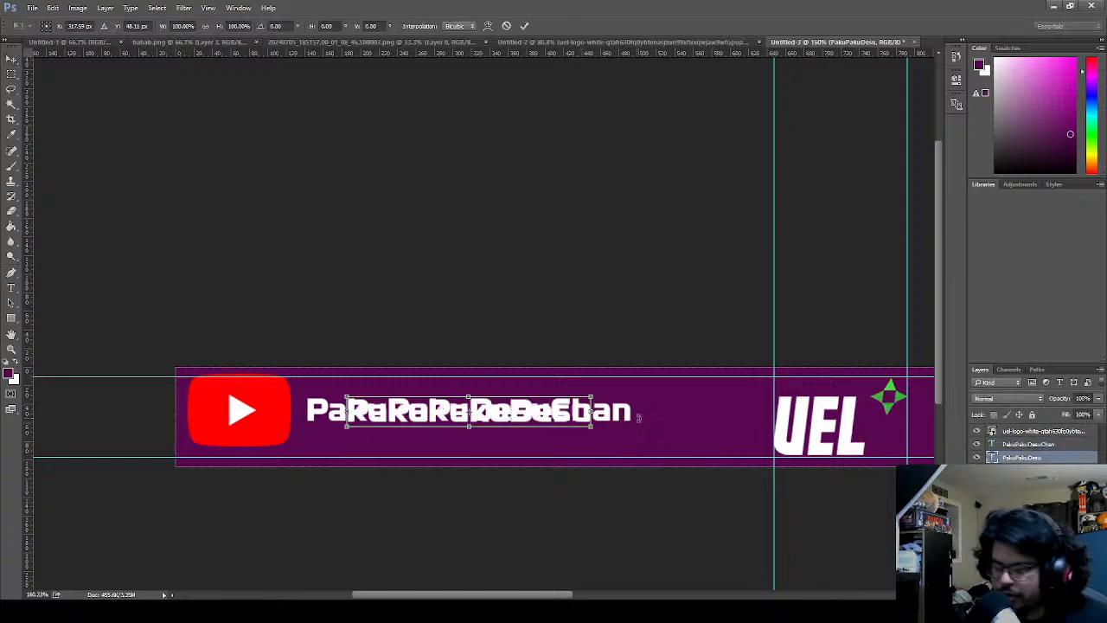
{"action": "left_click_drag", "start_coordinate": [592, 397], "coordinate": [663, 368]}
{"action": "left_click_drag", "start_coordinate": [539, 408], "coordinate": [495, 413]}
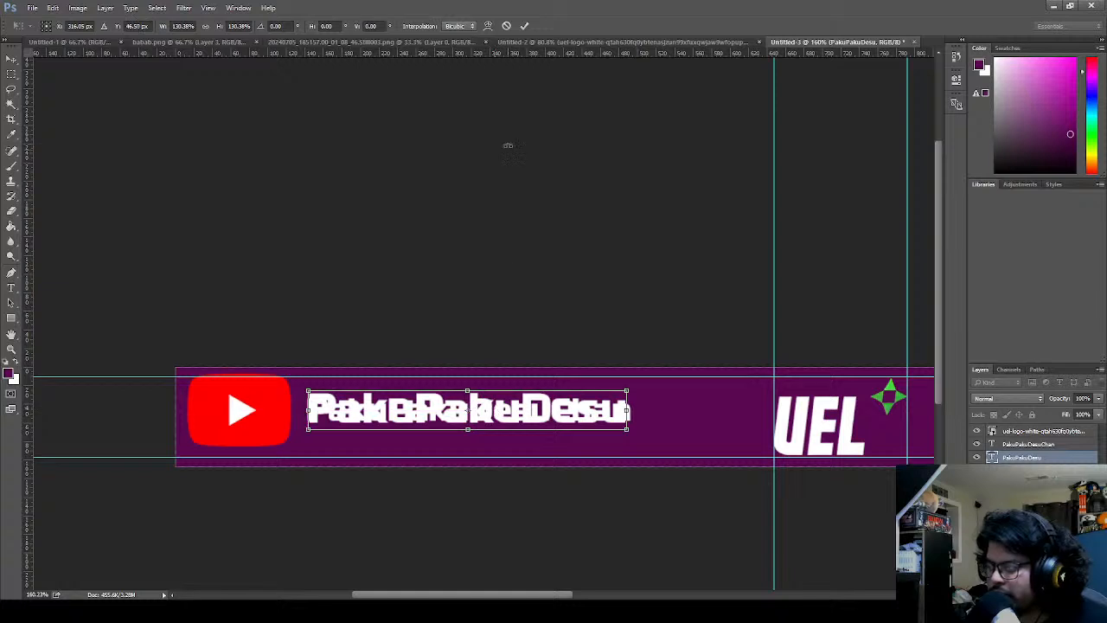
{"action": "left_click", "coordinate": [524, 25]}
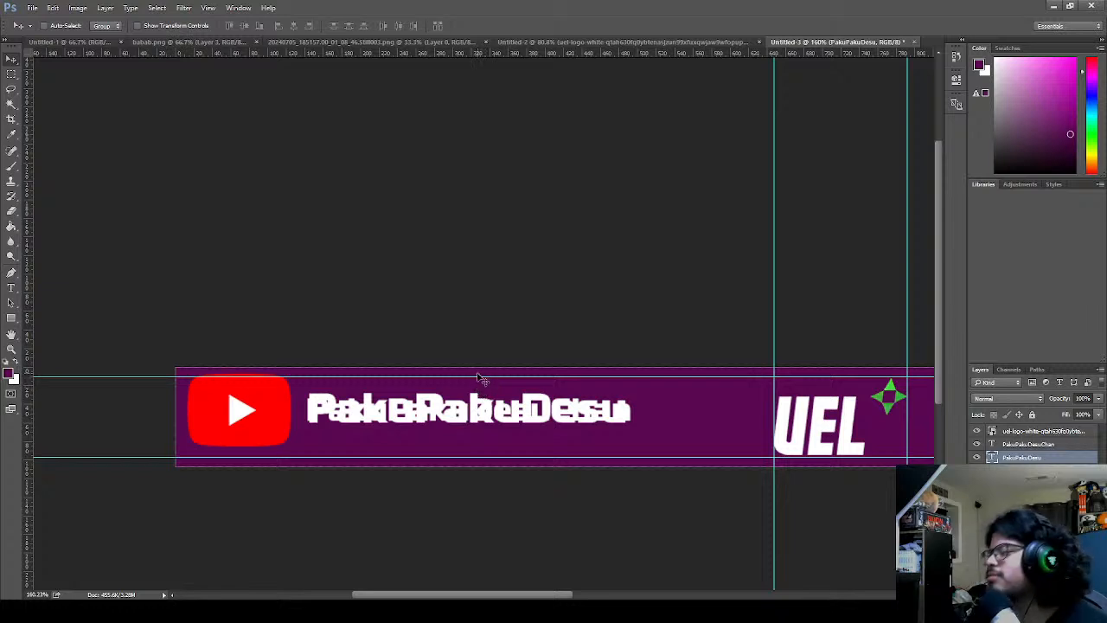
{"action": "left_click", "coordinate": [977, 444]}
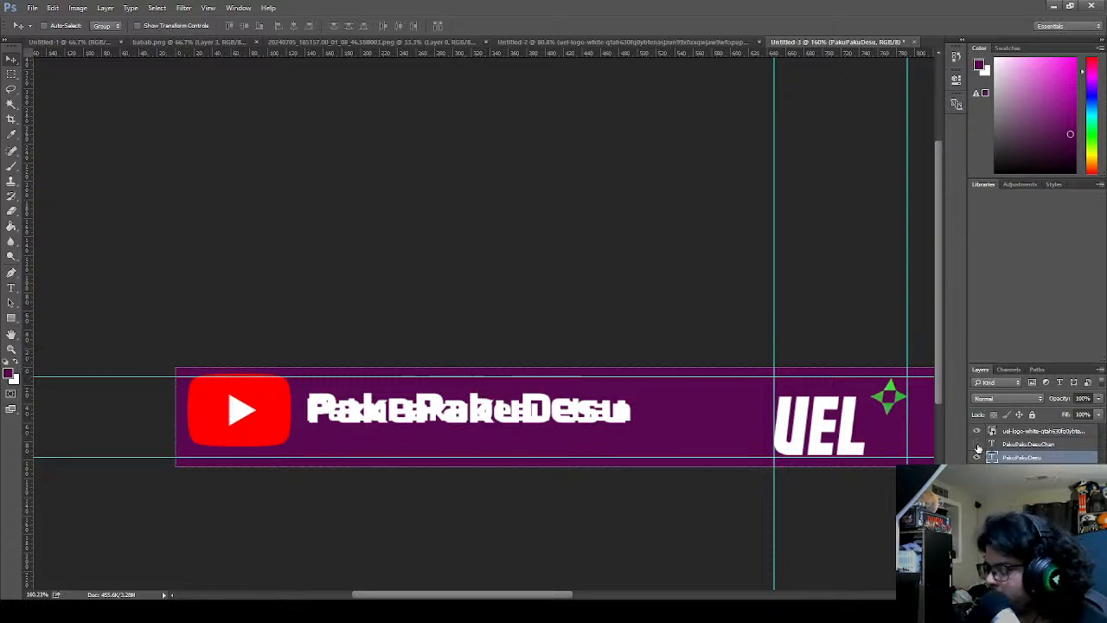
{"action": "left_click_drag", "start_coordinate": [447, 406], "coordinate": [447, 401]}
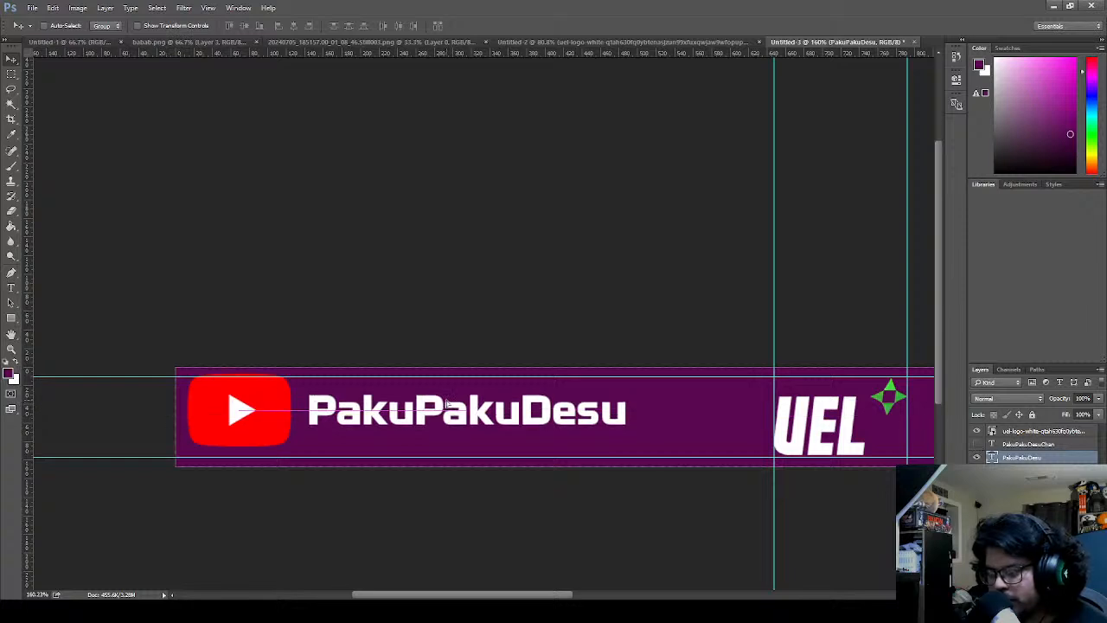
- Show only PakuPakuDesuChan, enlarge it to about 143% and fit it between the YouTube and UEL logos at the banner's mid-height
{"action": "left_click", "coordinate": [977, 443]}
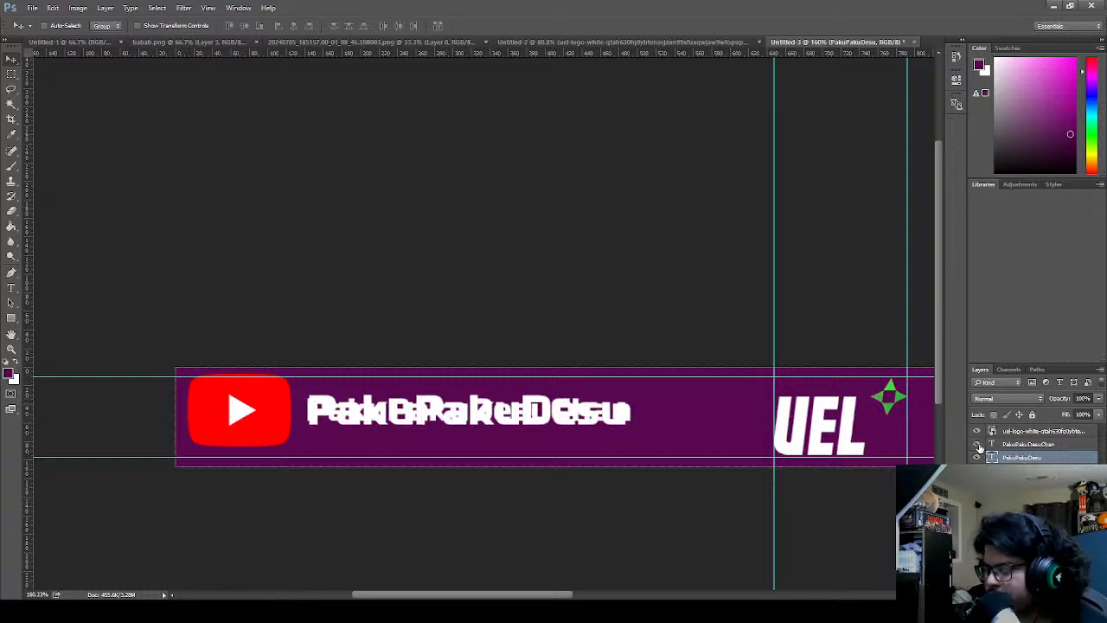
{"action": "left_click", "coordinate": [977, 457]}
{"action": "left_click", "coordinate": [976, 456]}
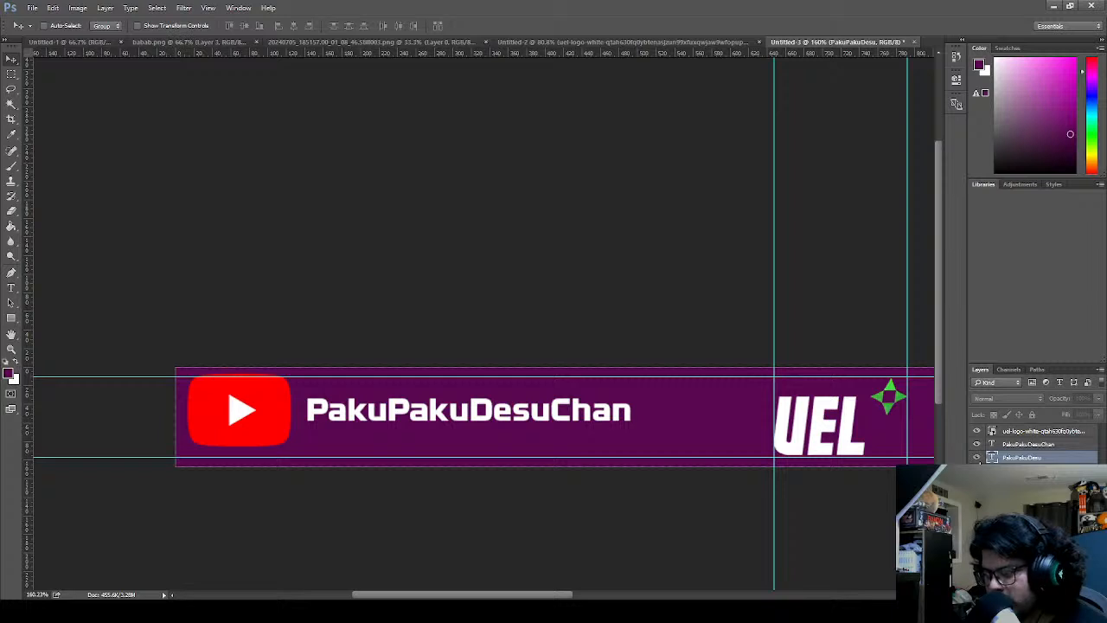
{"action": "left_click", "coordinate": [976, 457]}
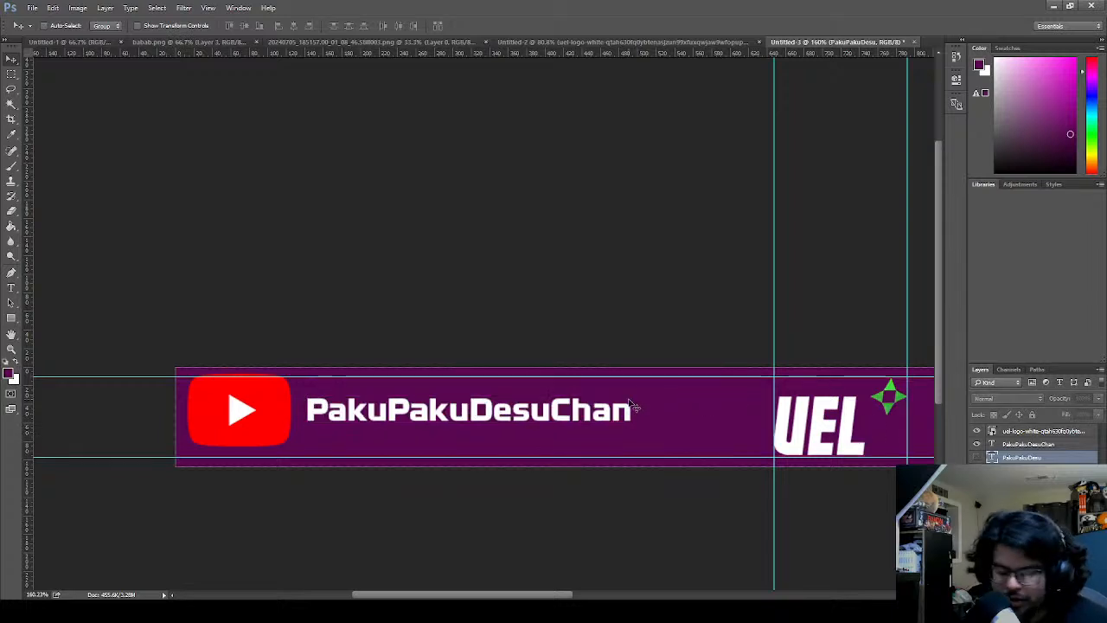
{"action": "left_click", "coordinate": [1028, 444]}
{"action": "key", "text": "ctrl+t"}
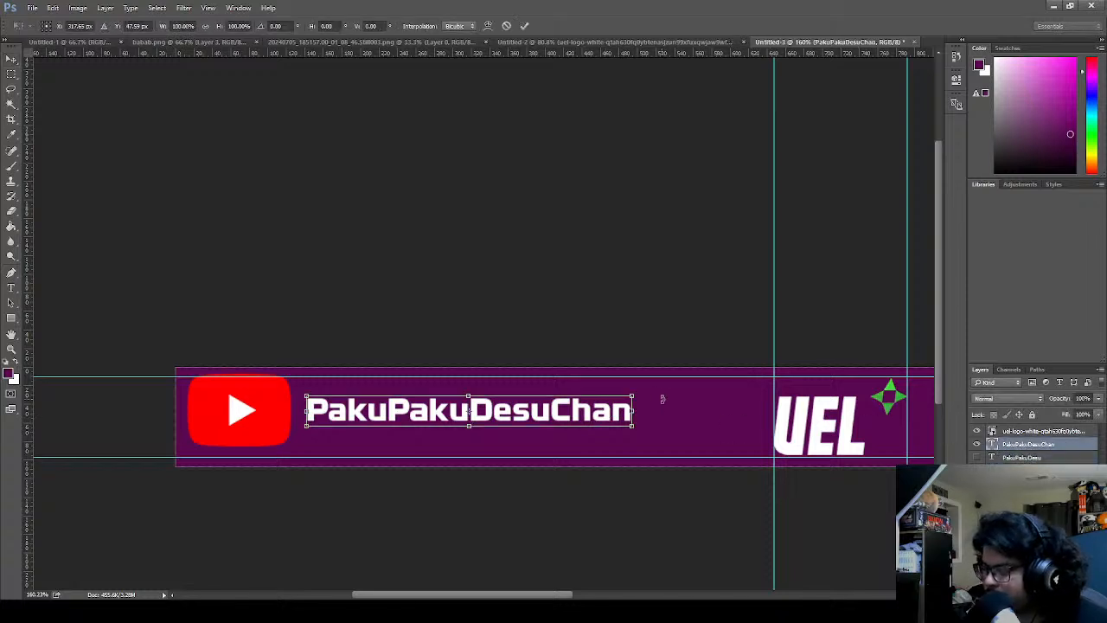
{"action": "left_click_drag", "start_coordinate": [632, 397], "coordinate": [770, 363]}
{"action": "left_click_drag", "start_coordinate": [471, 410], "coordinate": [464, 422]}
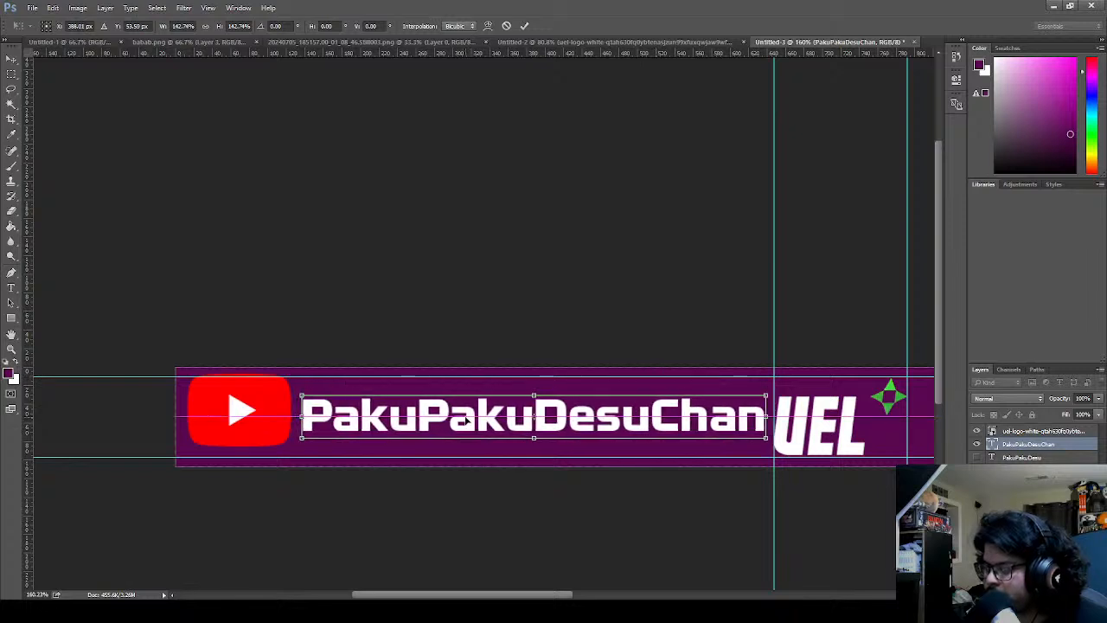
{"action": "left_click", "coordinate": [524, 25]}
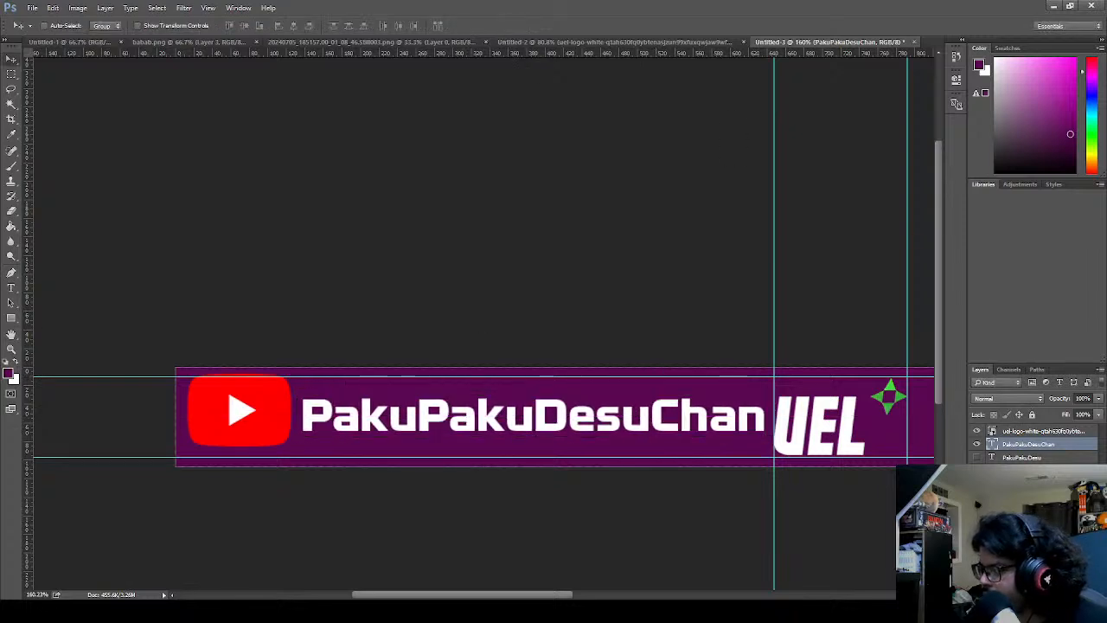
- Show only PakuPakuDesu, enlarge it to span the space up to the UEL logo and raise it slightly beside the YouTube logo
{"action": "left_click", "coordinate": [977, 444]}
{"action": "left_click", "coordinate": [977, 456]}
{"action": "left_click", "coordinate": [1029, 456]}
{"action": "key", "text": "ctrl+t"}
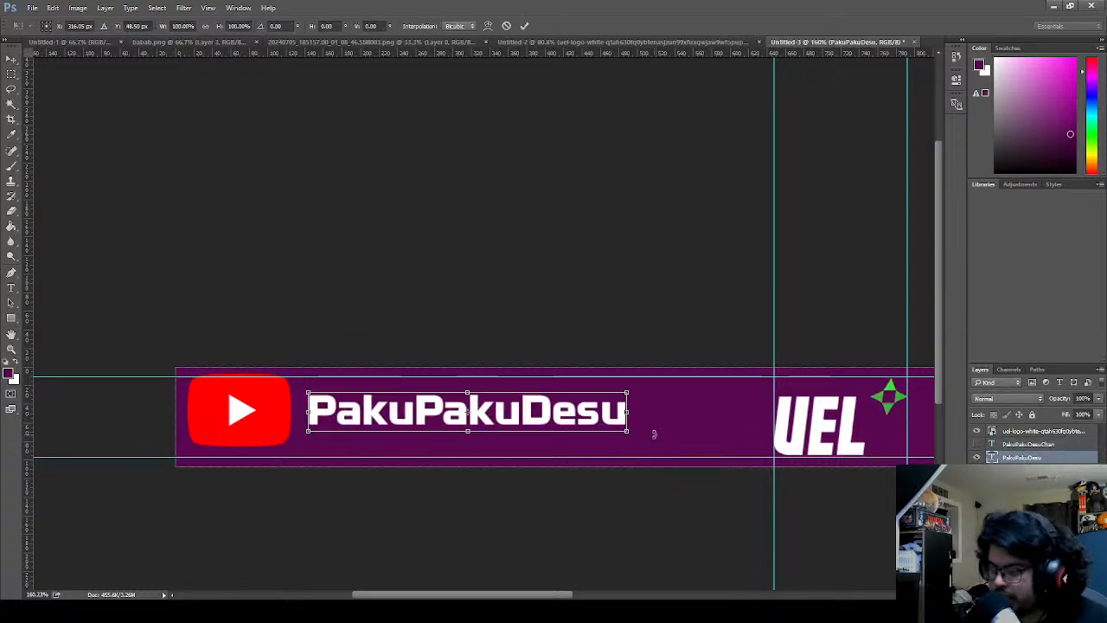
{"action": "left_click_drag", "start_coordinate": [627, 433], "coordinate": [769, 460]}
{"action": "left_click", "coordinate": [525, 26]}
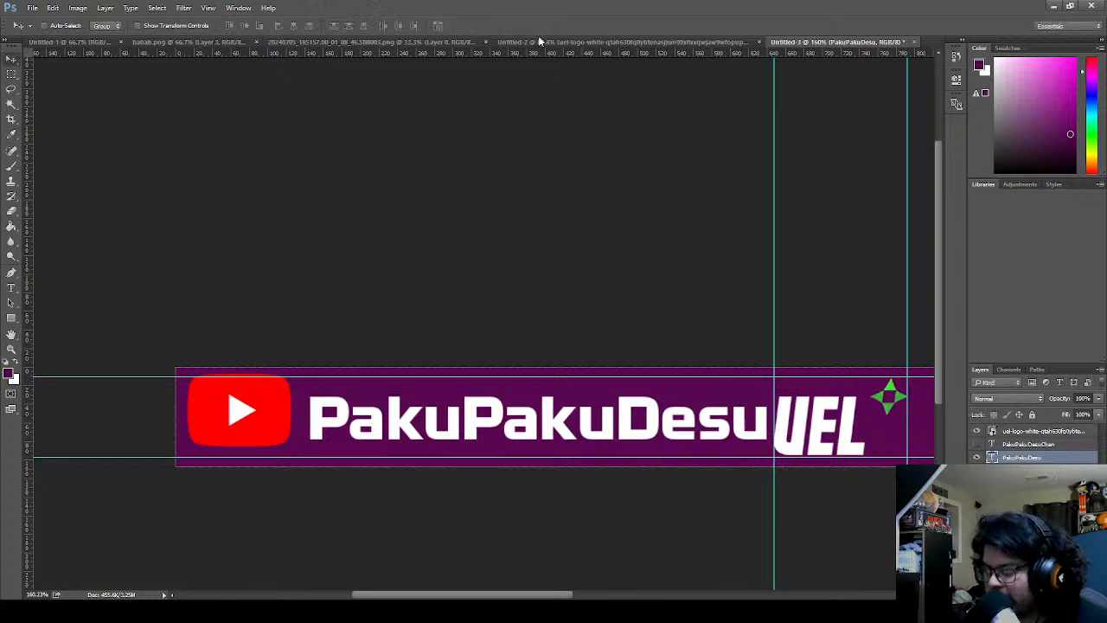
{"action": "left_click_drag", "start_coordinate": [440, 421], "coordinate": [433, 412]}
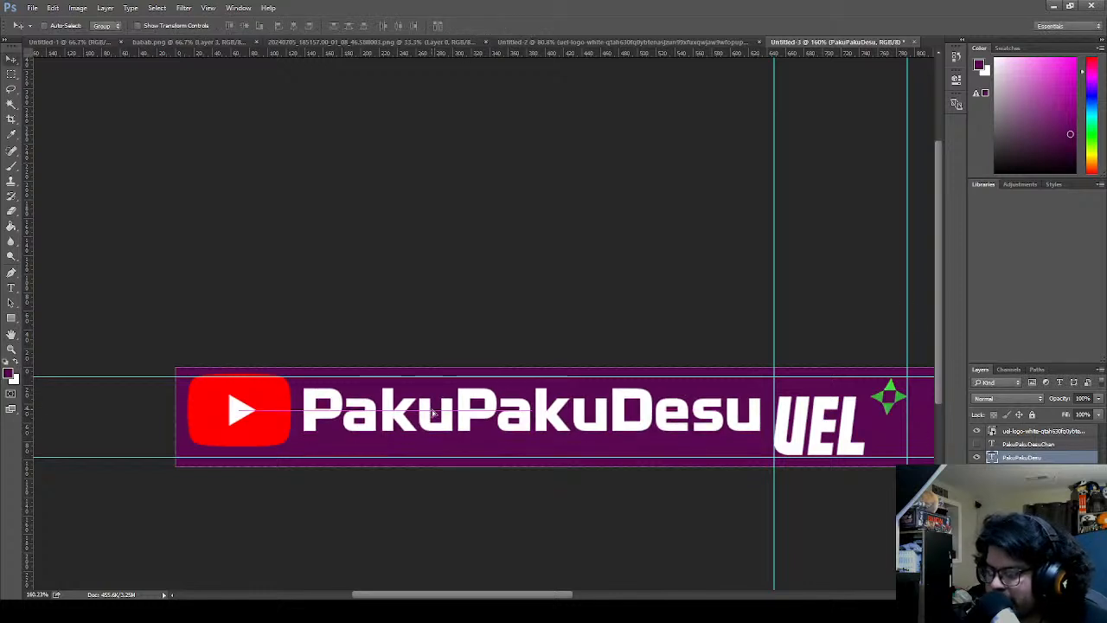
- Toggle the visibility of the two enlarged channel names to compare their sizes between the logos
{"action": "left_click", "coordinate": [974, 442]}
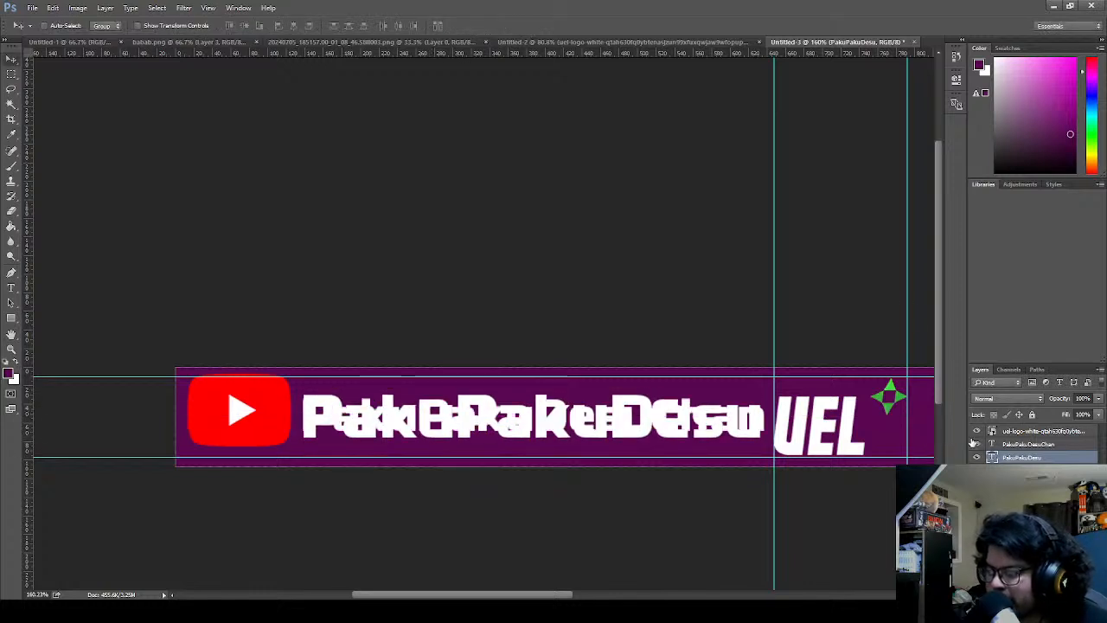
{"action": "left_click", "coordinate": [976, 470]}
{"action": "left_click", "coordinate": [976, 470]}
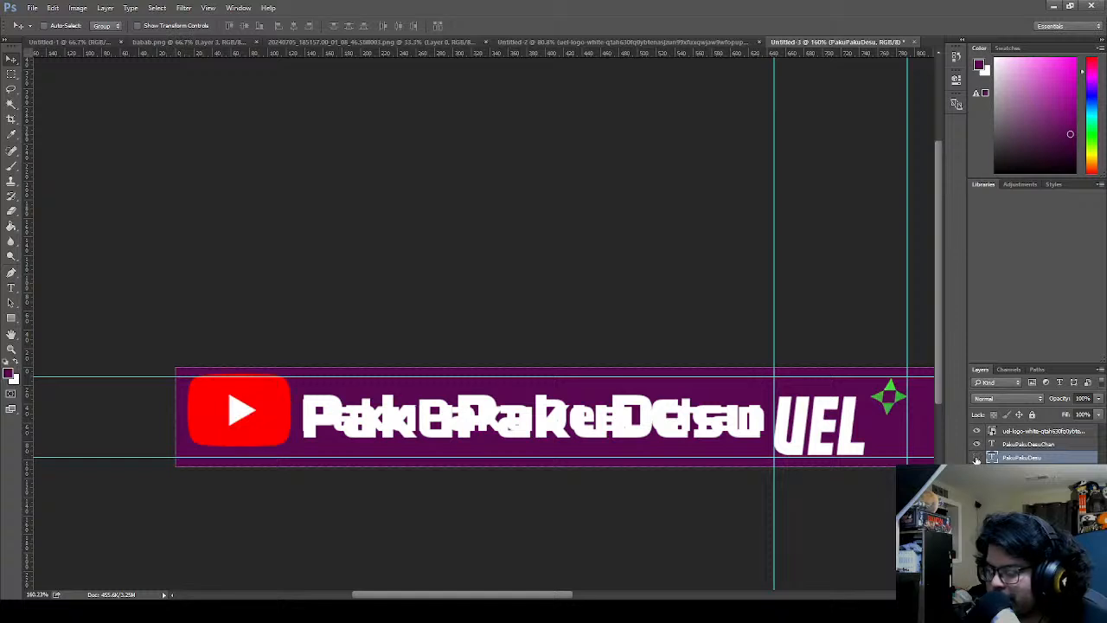
{"action": "left_click", "coordinate": [976, 456]}
{"action": "left_click", "coordinate": [977, 456]}
{"action": "left_click", "coordinate": [977, 444]}
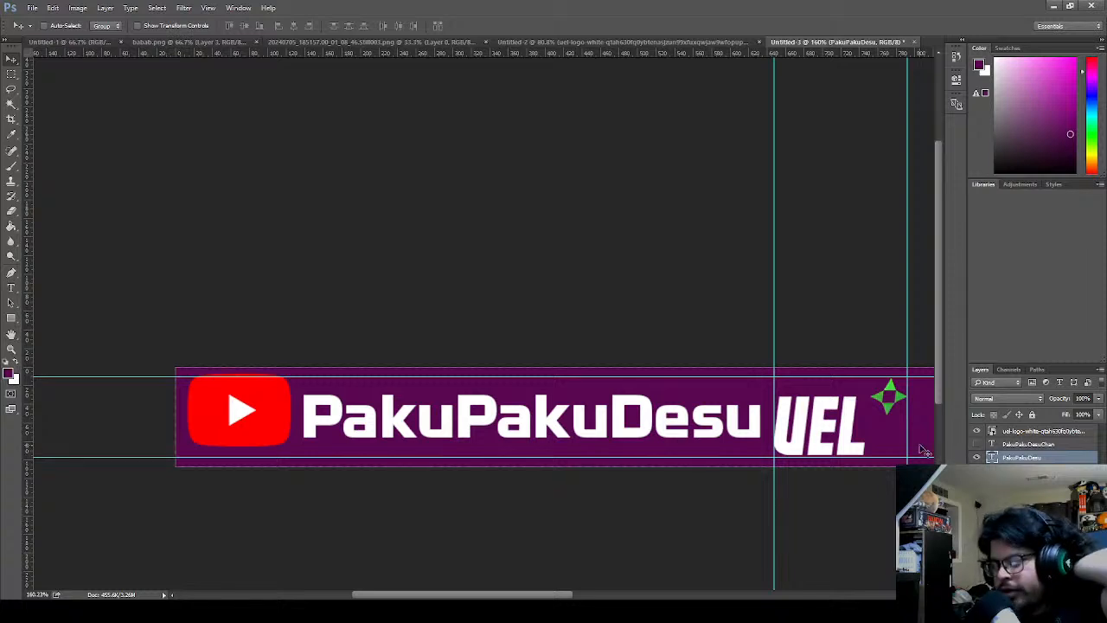
{"action": "left_click", "coordinate": [977, 444]}
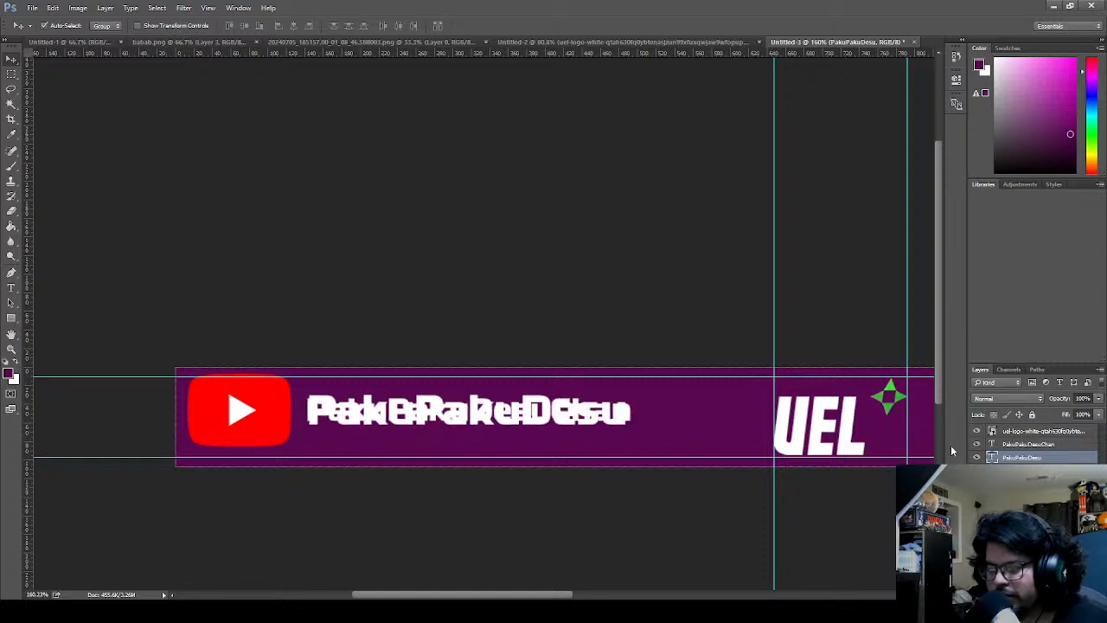
- Undo the channel names' enlargements and moves back to the stacked layout, with PakuPakuDesu centred above PakuPakuDesuChan
{"action": "key", "text": "ctrl+alt+z"}
{"action": "key", "text": "ctrl+alt+z"}
{"action": "key", "text": "ctrl+alt+z"}
{"action": "key", "text": "ctrl+alt+z"}
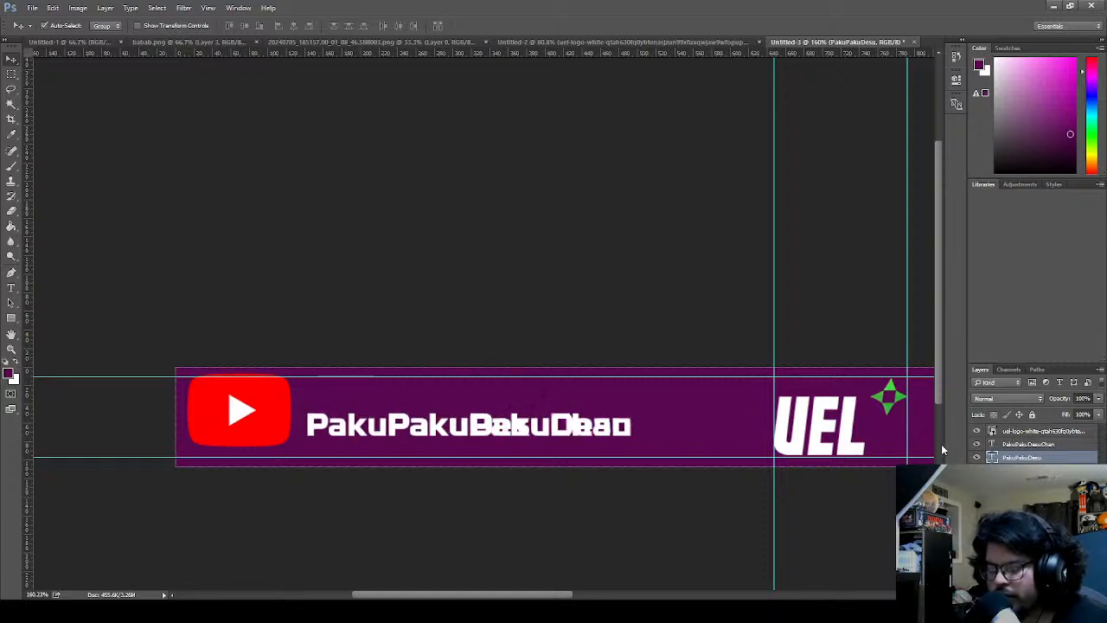
{"action": "key", "text": "ctrl+alt+z"}
{"action": "left_click_drag", "start_coordinate": [414, 396], "coordinate": [448, 400]}
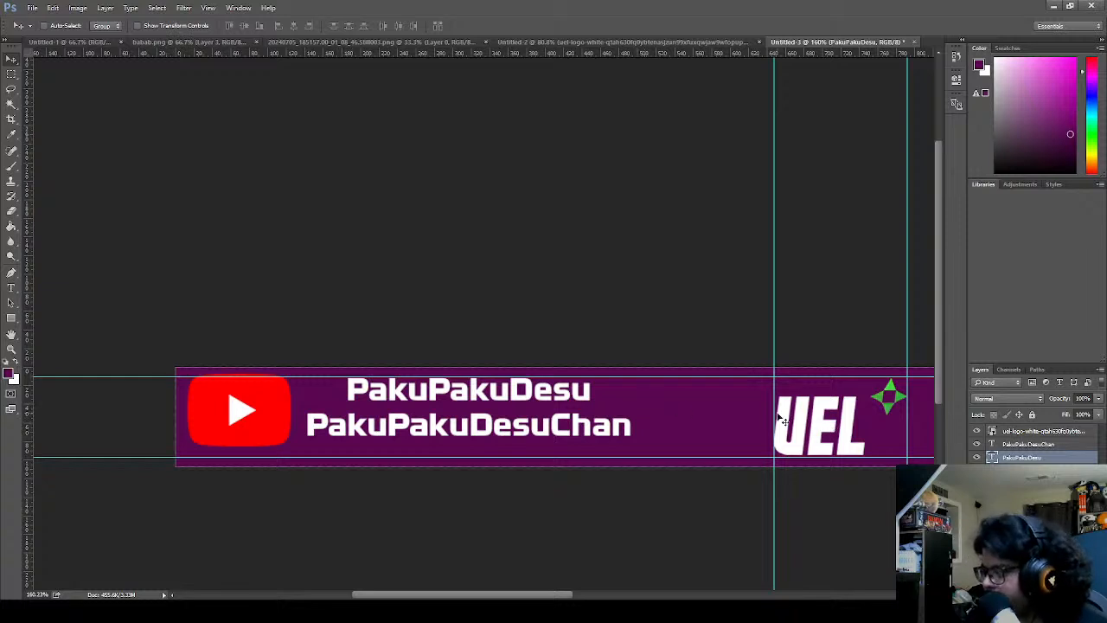
- Add a vertical guide at 162 px, between the YouTube logo and the UEL logo
{"action": "left_click_drag", "start_coordinate": [773, 414], "coordinate": [774, 417]}
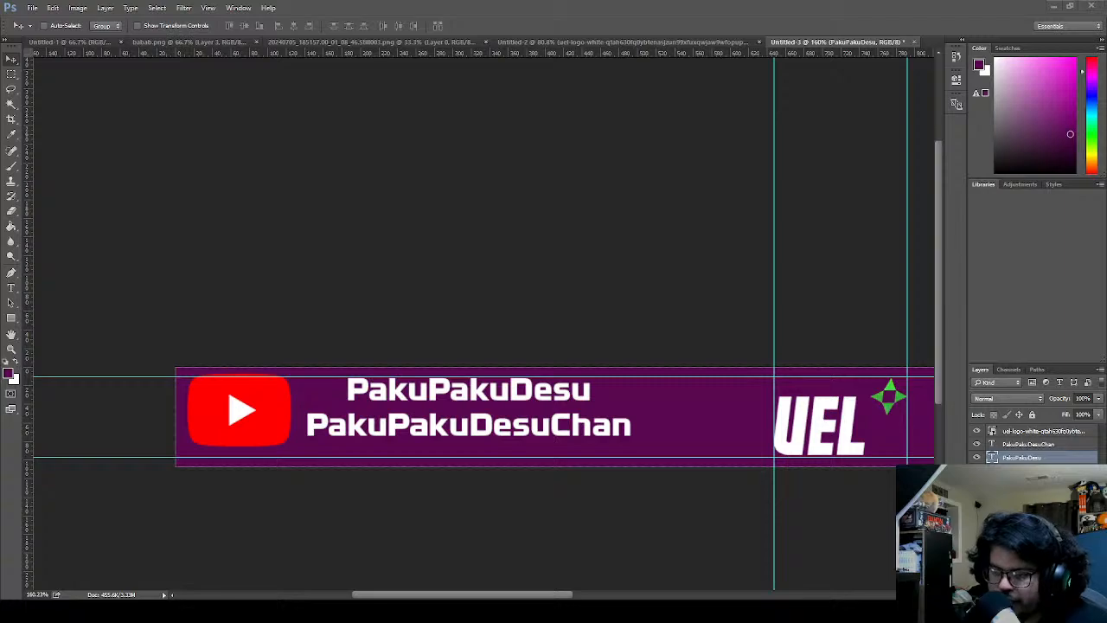
{"action": "scroll", "coordinate": [188, 445], "scroll_direction": "up", "scroll_amount": 10}
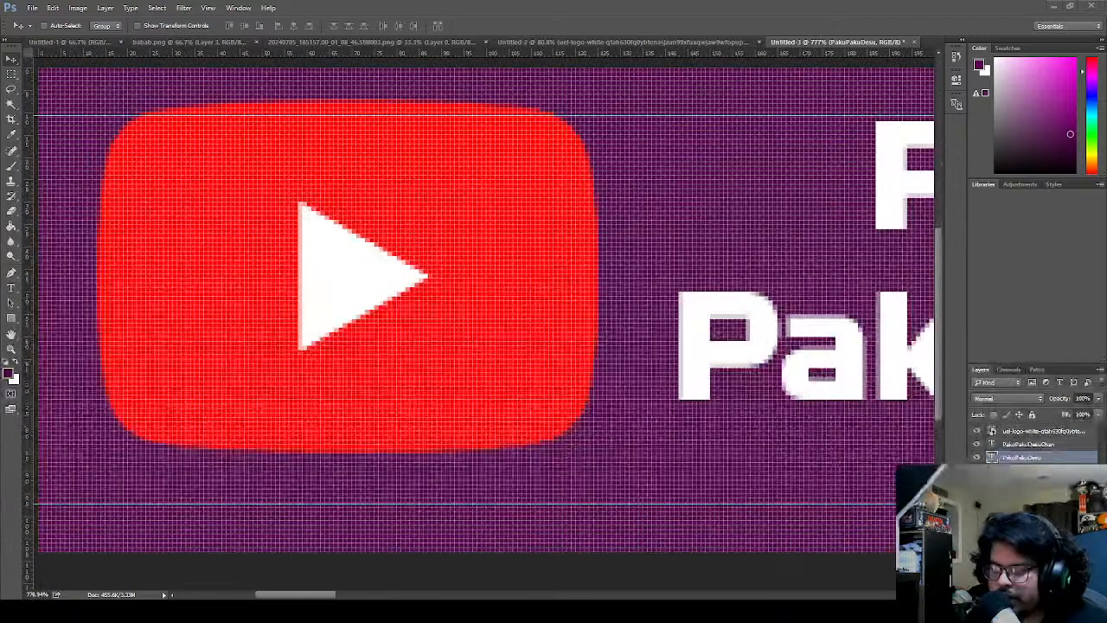
{"action": "scroll", "coordinate": [592, 437], "scroll_direction": "up", "scroll_amount": 4}
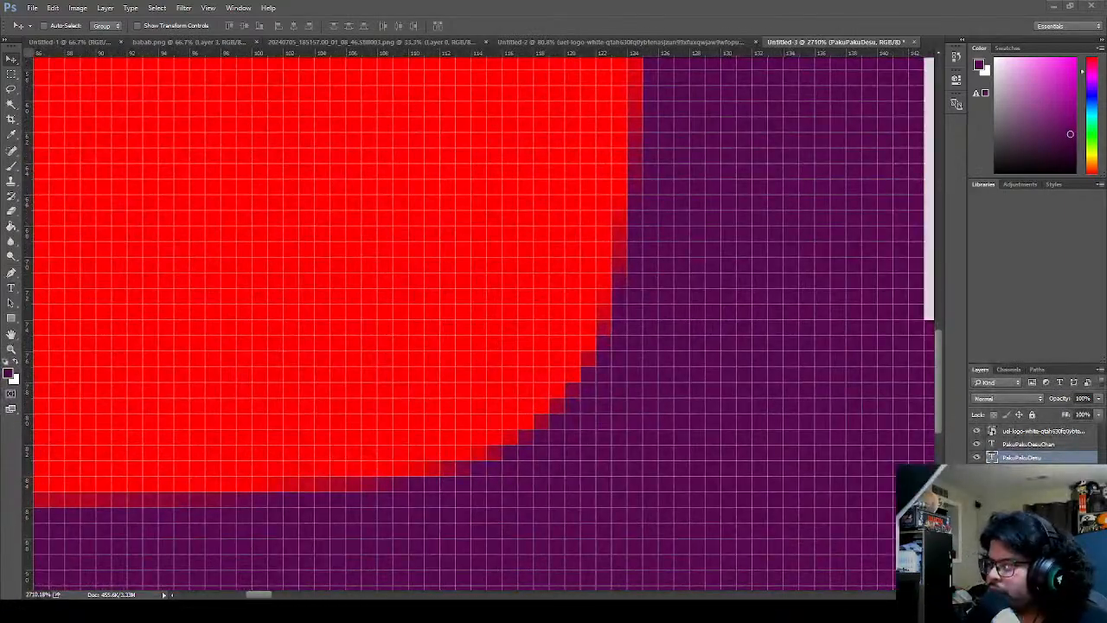
{"action": "mouse_move", "coordinate": [261, 595]}
{"action": "left_mouse_down"}
{"action": "mouse_move", "coordinate": [295, 597]}
{"action": "mouse_move", "coordinate": [281, 595]}
{"action": "left_mouse_up"}
{"action": "left_click_drag", "start_coordinate": [31, 349], "coordinate": [455, 333]}
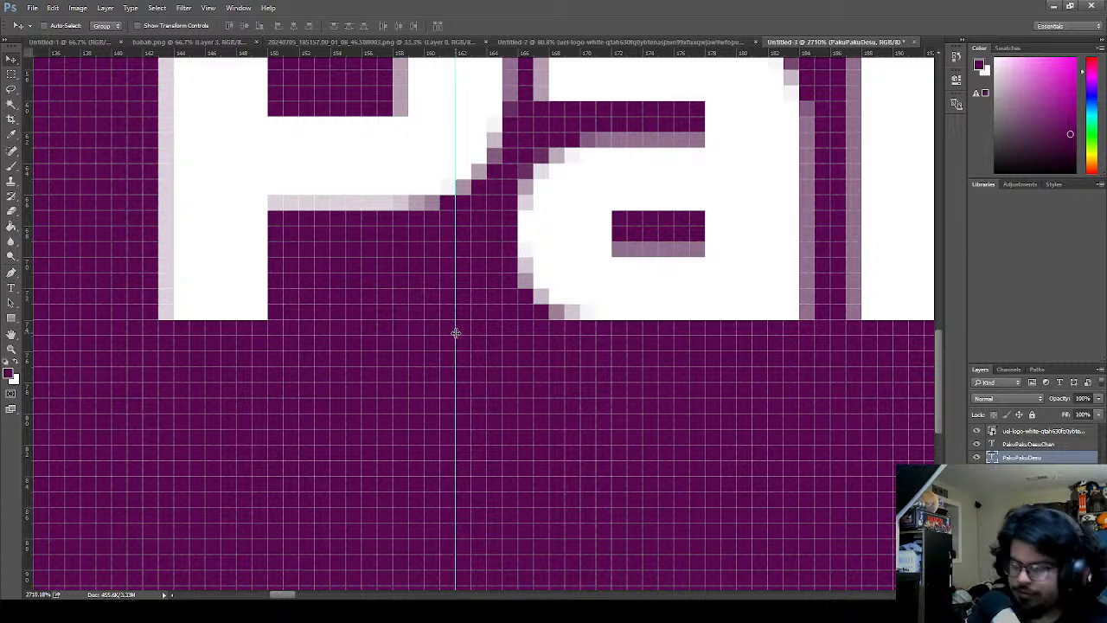
{"action": "key", "text": "ctrl+0"}
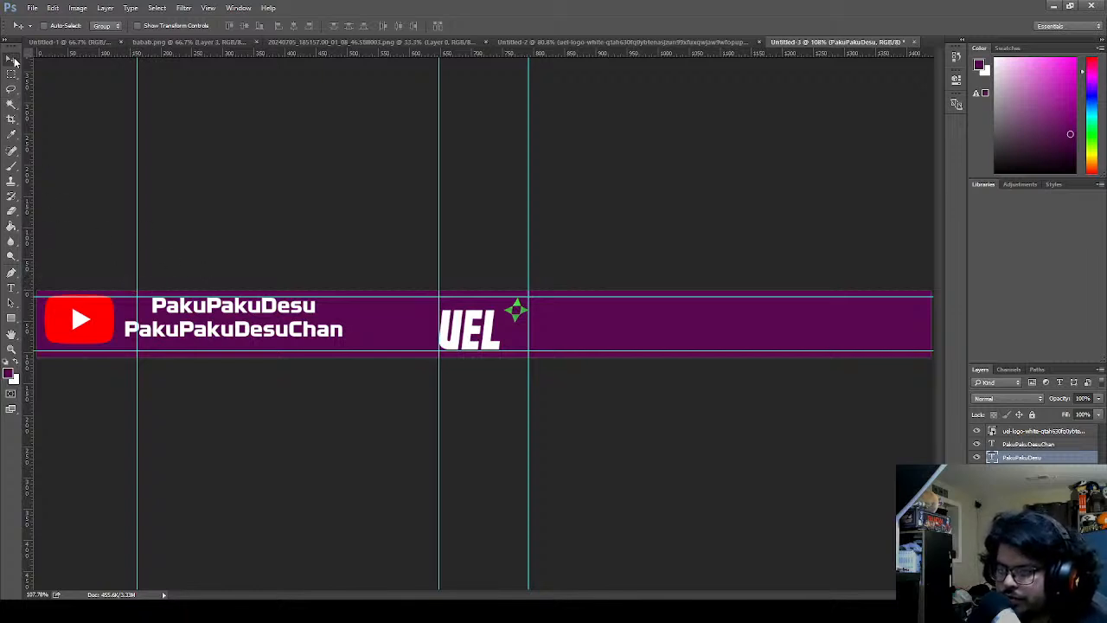
- Shift both channel names closer to the UEL logo and move the new vertical guide to about 130 px, just beside the YouTube logo
{"action": "left_click_drag", "start_coordinate": [259, 310], "coordinate": [344, 335]}
{"action": "left_click", "coordinate": [1030, 443]}
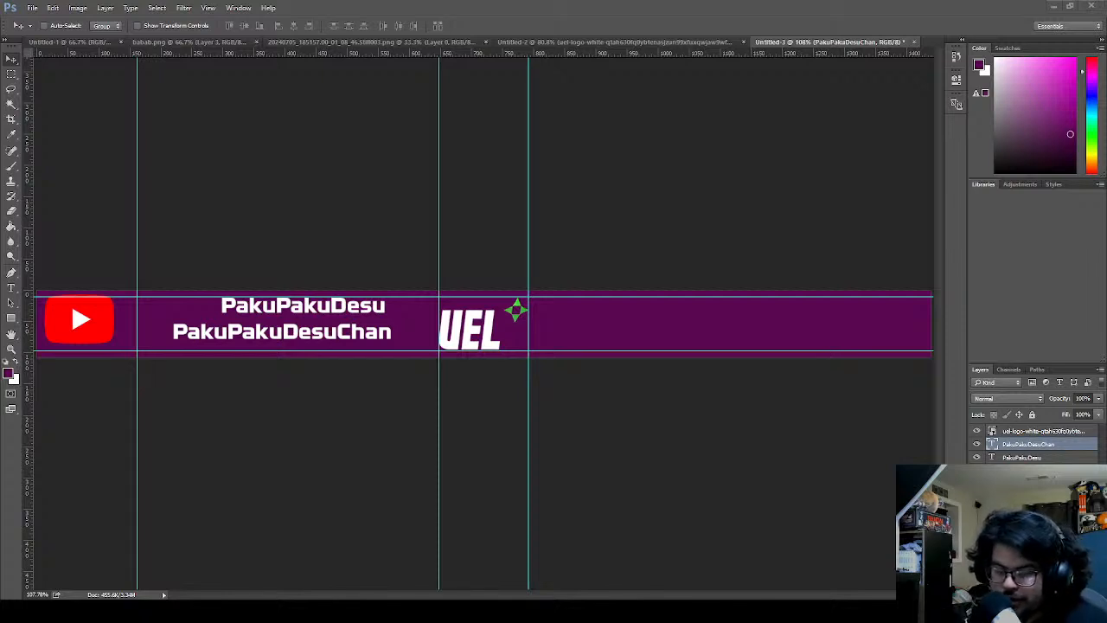
{"action": "scroll", "coordinate": [90, 252], "scroll_direction": "up", "scroll_amount": 15}
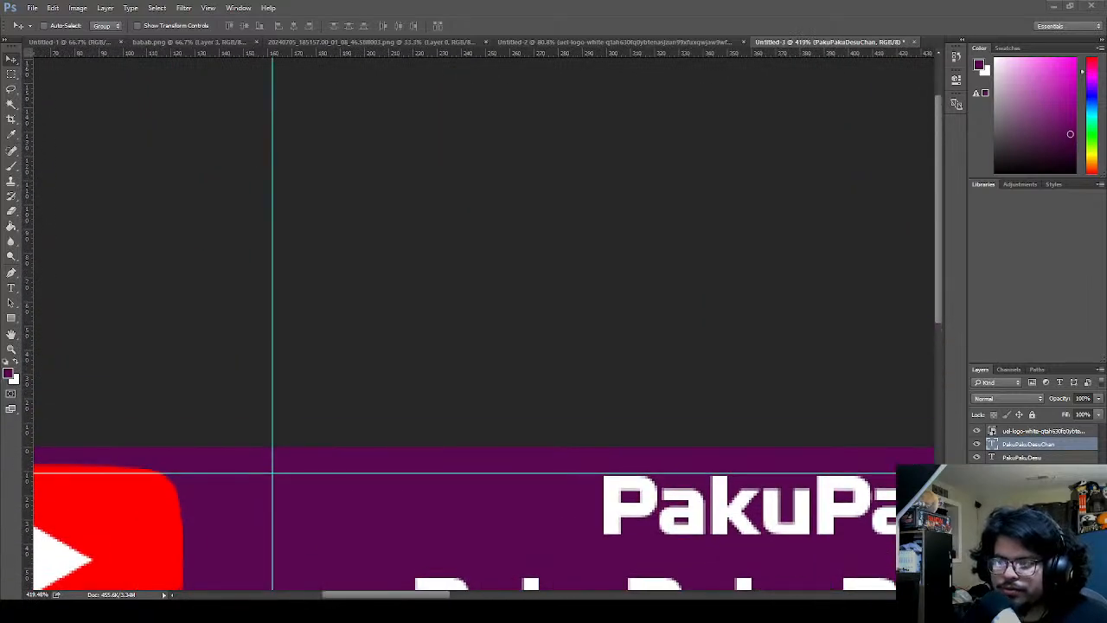
{"action": "scroll", "coordinate": [193, 444], "scroll_direction": "up", "scroll_amount": 20}
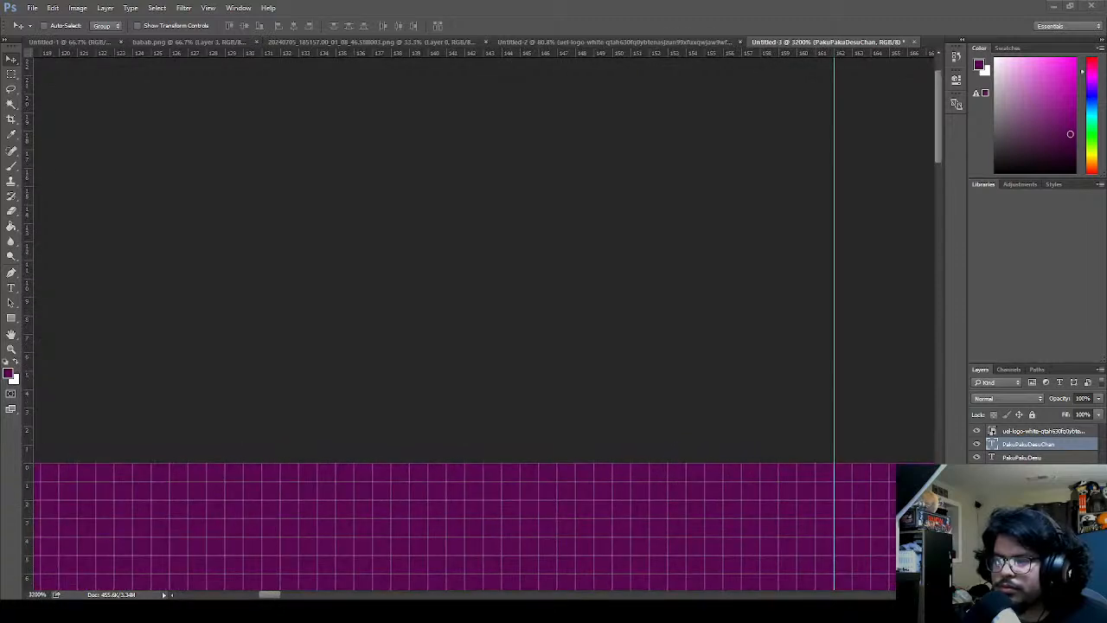
{"action": "left_click_drag", "start_coordinate": [833, 511], "coordinate": [236, 489]}
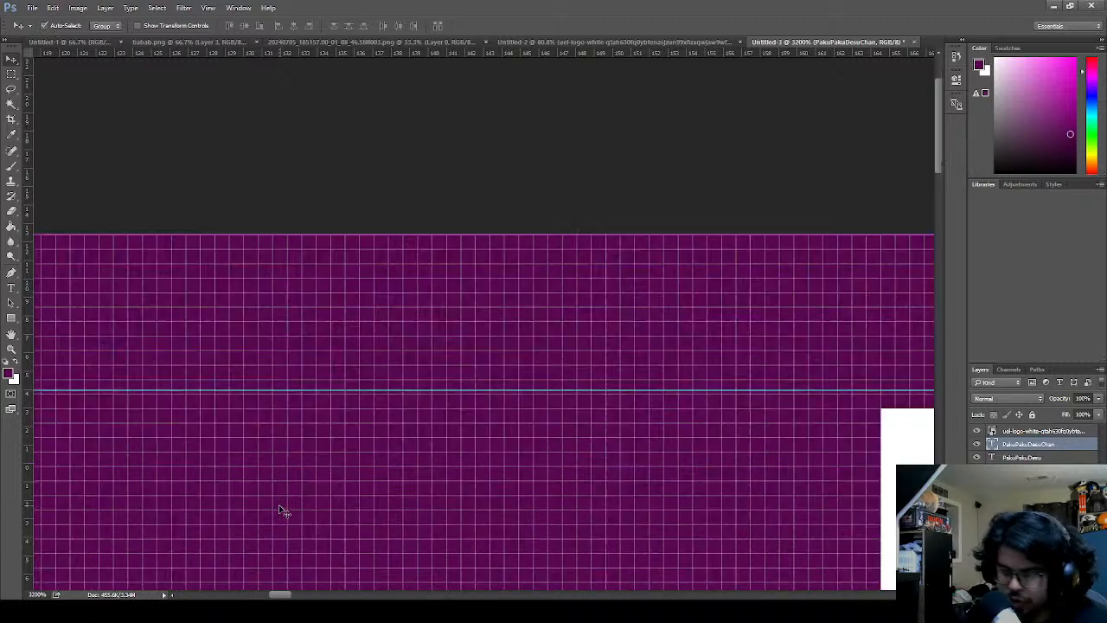
{"action": "key", "text": "ctrl+0"}
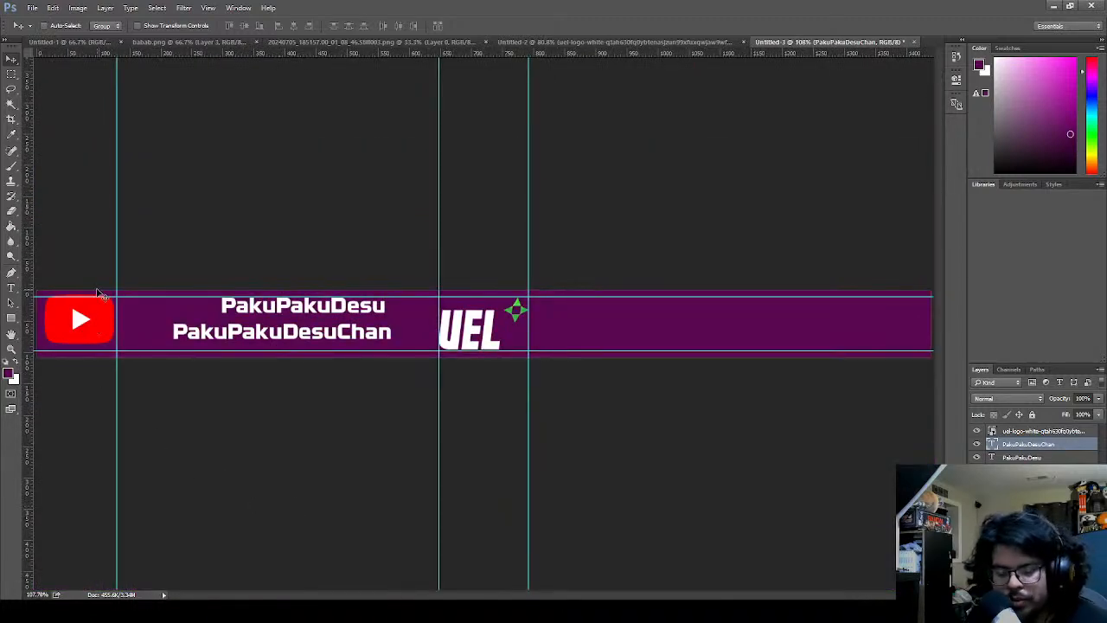
- Move the YouTube logo against the banner's left edge at mid-height and briefly show the Instagram icon to compare its position
{"action": "left_click_drag", "start_coordinate": [83, 326], "coordinate": [74, 326]}
{"action": "key", "text": "ctrl+z"}
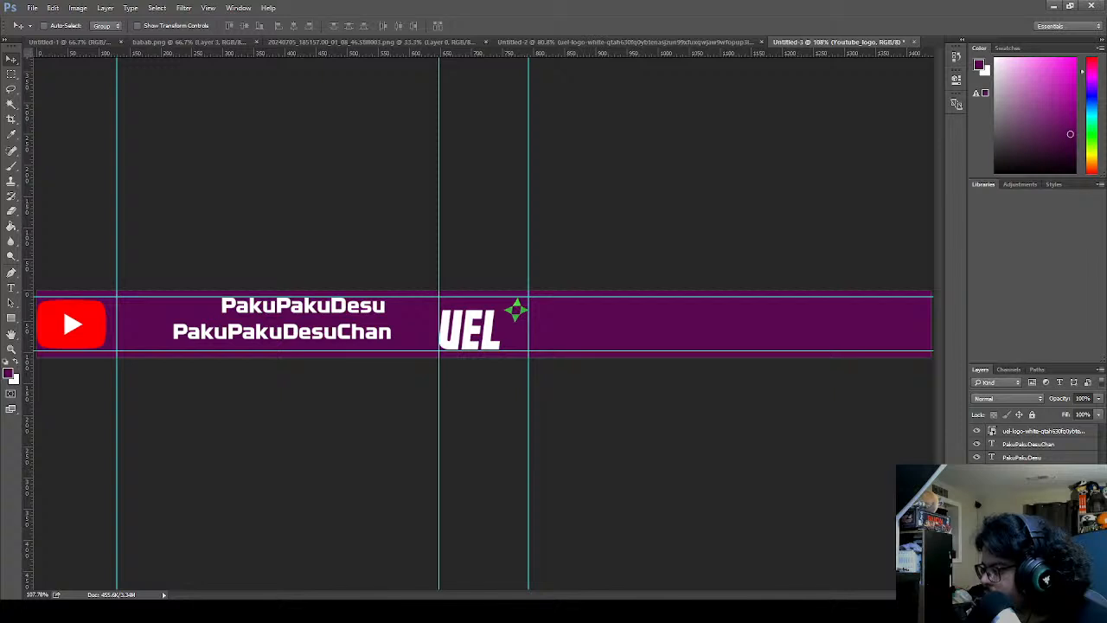
{"action": "left_click", "coordinate": [976, 469]}
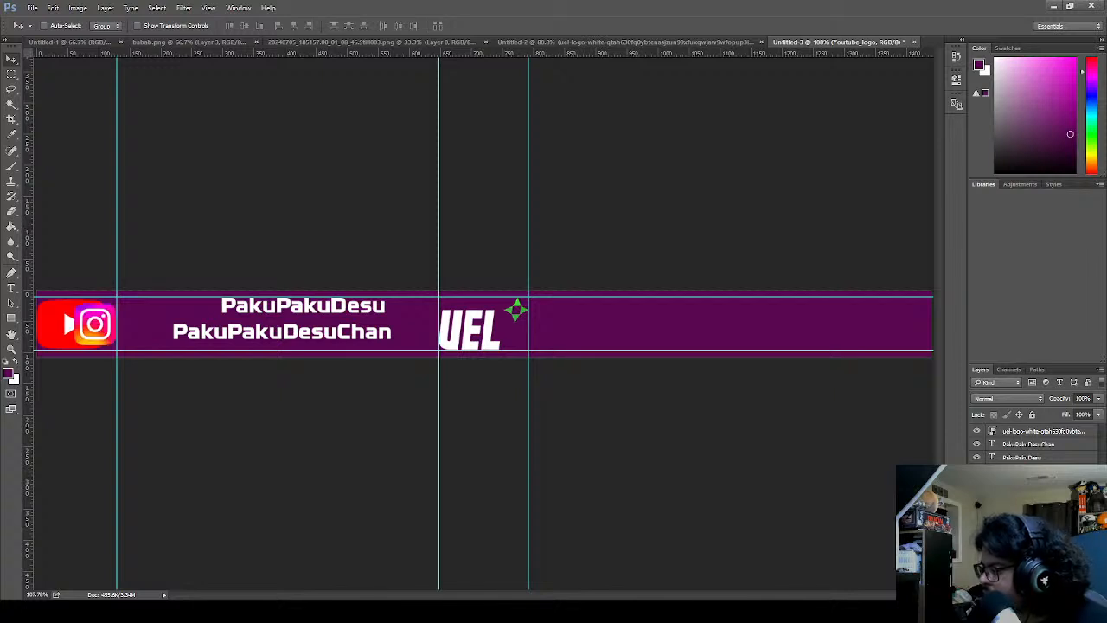
{"action": "left_click", "coordinate": [976, 470]}
- Show the TikTok icon and move it left so it is centred over the YouTube logo
{"action": "left_click", "coordinate": [976, 483]}
{"action": "left_click_drag", "start_coordinate": [94, 326], "coordinate": [73, 322]}
{"action": "key", "text": "ctrl+z"}
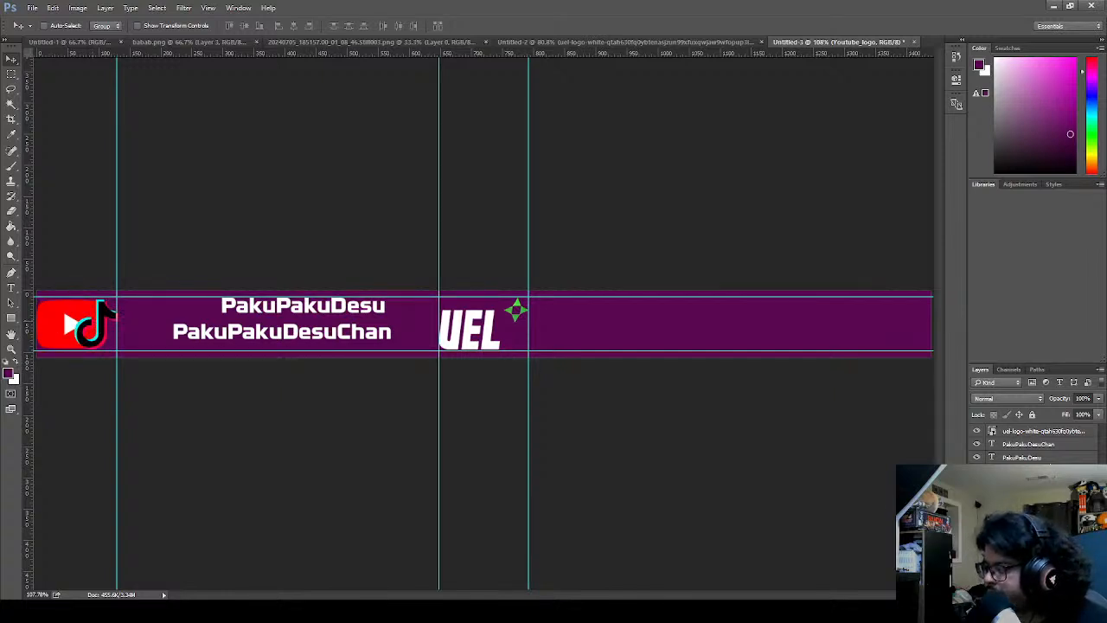
{"action": "left_click", "coordinate": [1049, 469]}
{"action": "left_click_drag", "start_coordinate": [112, 316], "coordinate": [84, 316]}
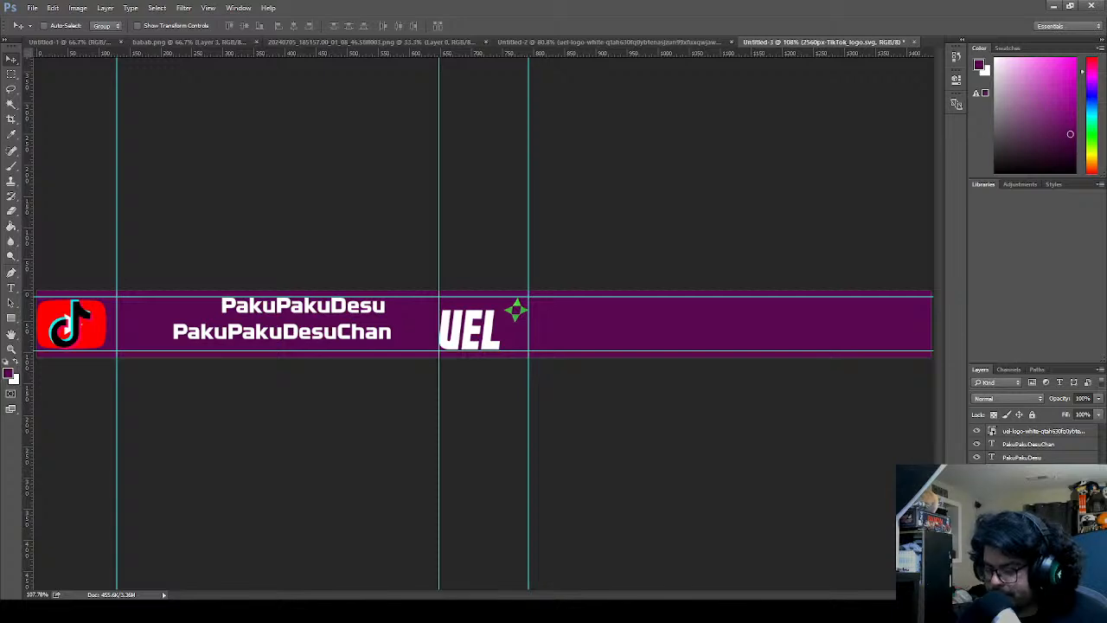
{"action": "scroll", "coordinate": [153, 364], "scroll_direction": "up", "scroll_amount": 10}
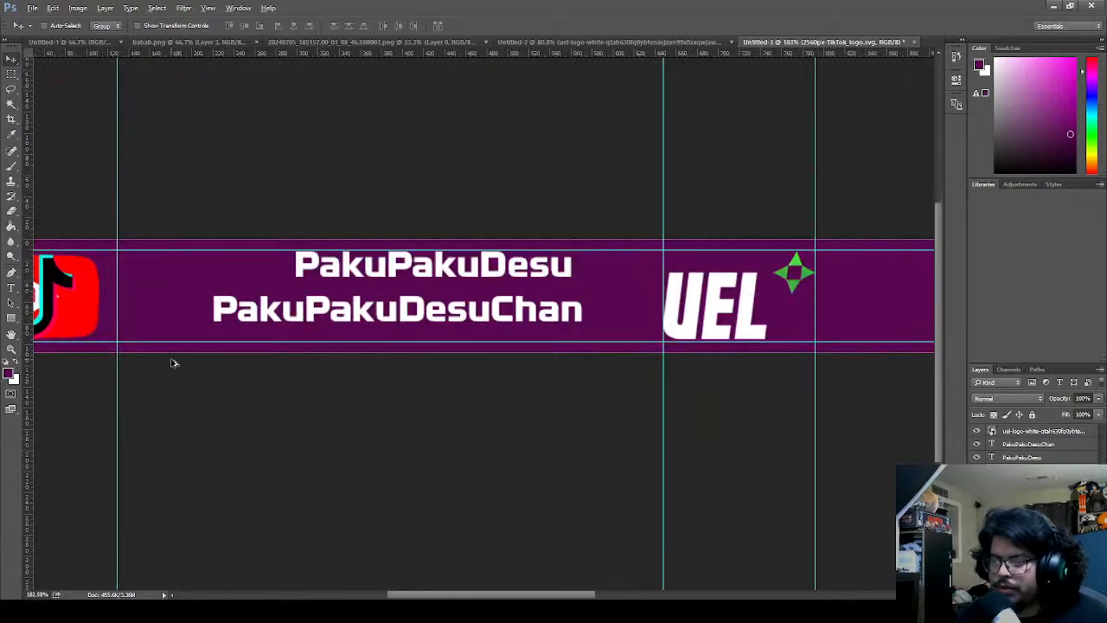
- Examine the exact pixel positions of the vertical guides at the UEL logo's left edge and beside the YouTube logo
{"action": "scroll", "coordinate": [699, 415], "scroll_direction": "down", "scroll_amount": 2}
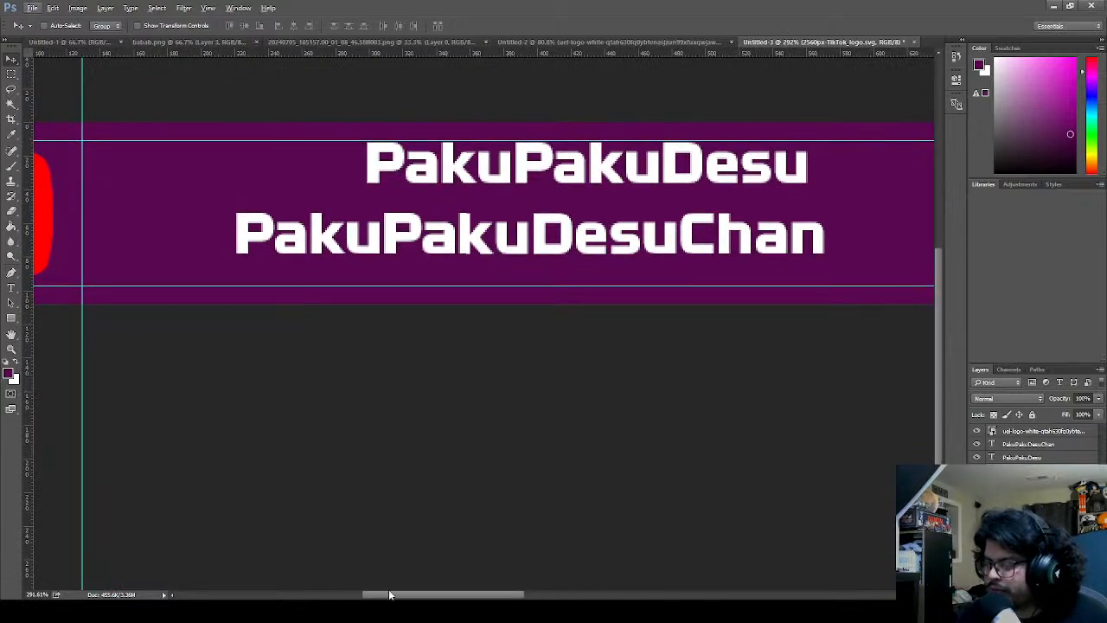
{"action": "scroll", "coordinate": [605, 437], "scroll_direction": "right", "scroll_amount": 4}
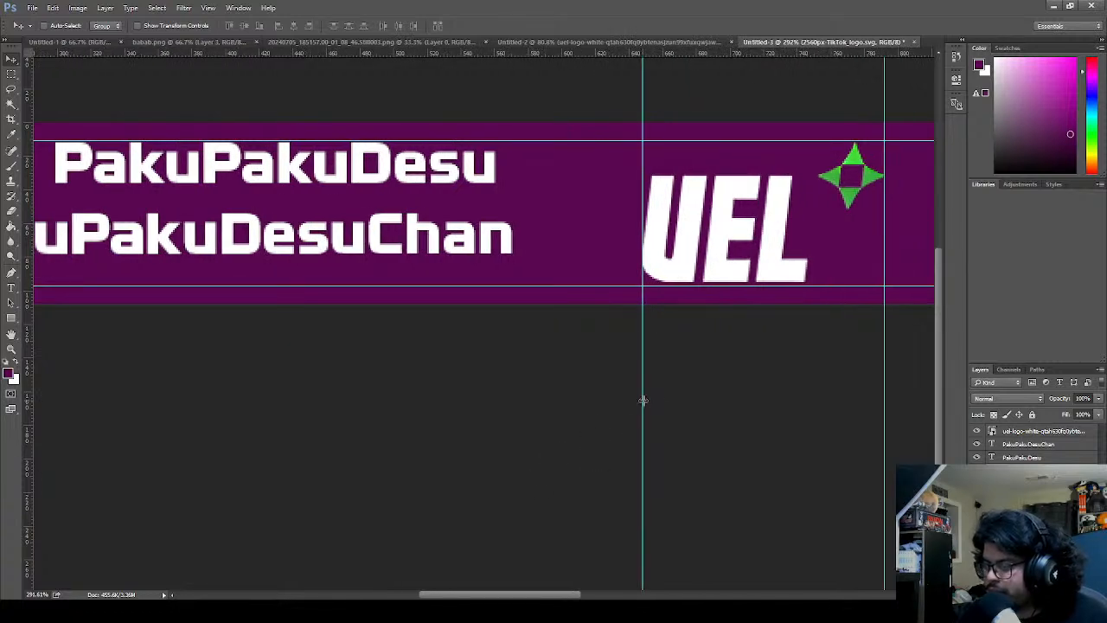
{"action": "key", "text": "i"}
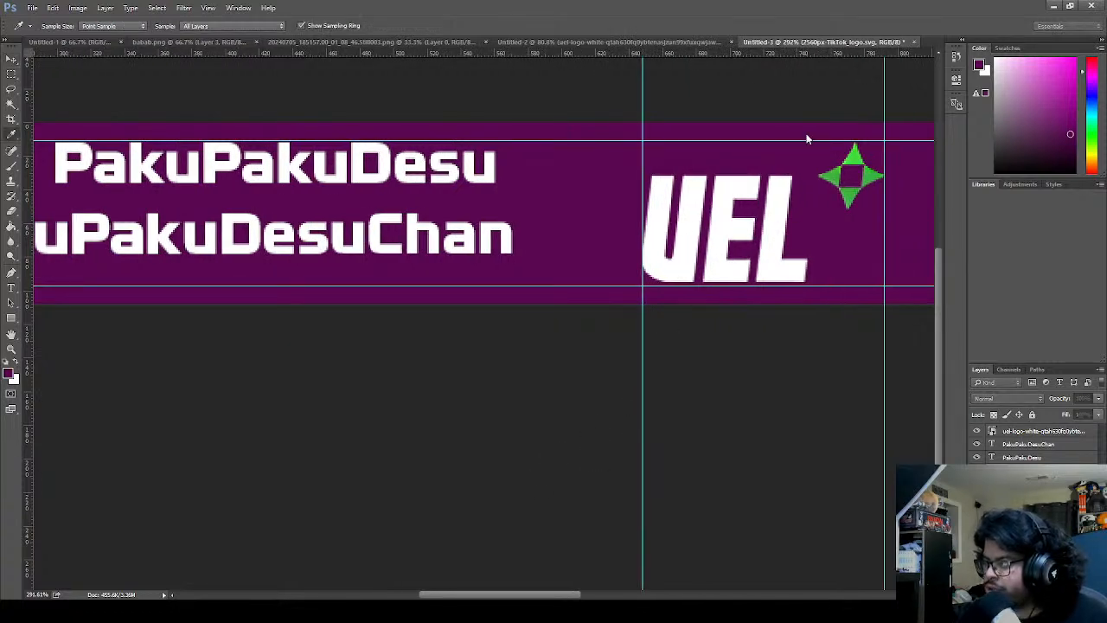
{"action": "key", "text": "v"}
{"action": "mouse_move", "coordinate": [642, 379]}
{"action": "left_mouse_down"}
{"action": "mouse_move", "coordinate": [632, 378]}
{"action": "mouse_move", "coordinate": [643, 379]}
{"action": "left_mouse_up"}
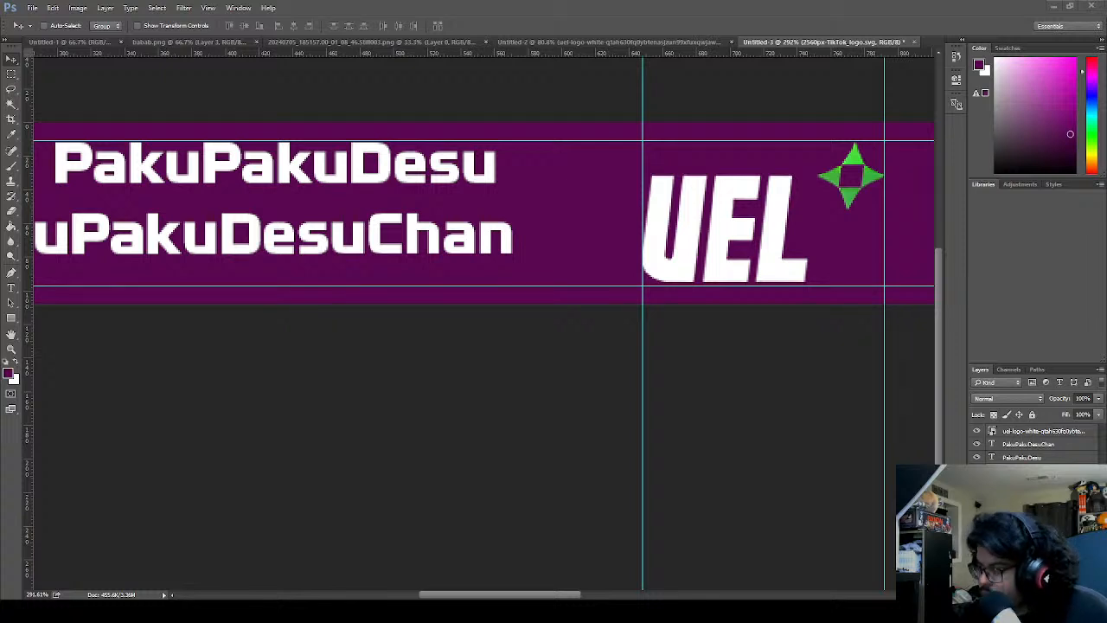
{"action": "left_click_drag", "start_coordinate": [461, 593], "coordinate": [381, 589]}
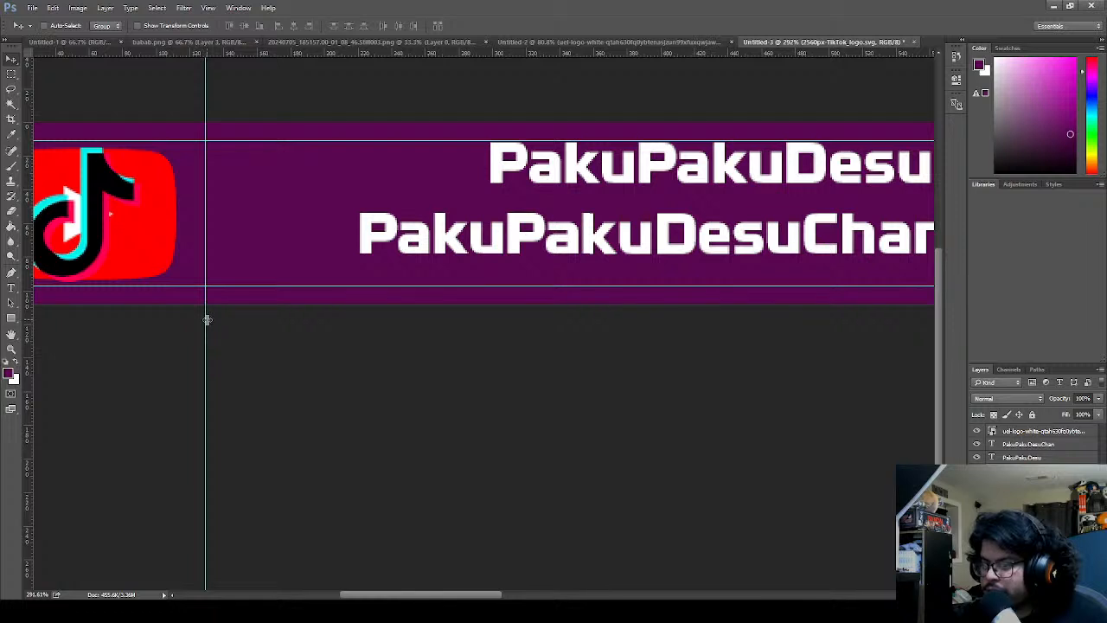
{"action": "left_click_drag", "start_coordinate": [205, 321], "coordinate": [206, 322]}
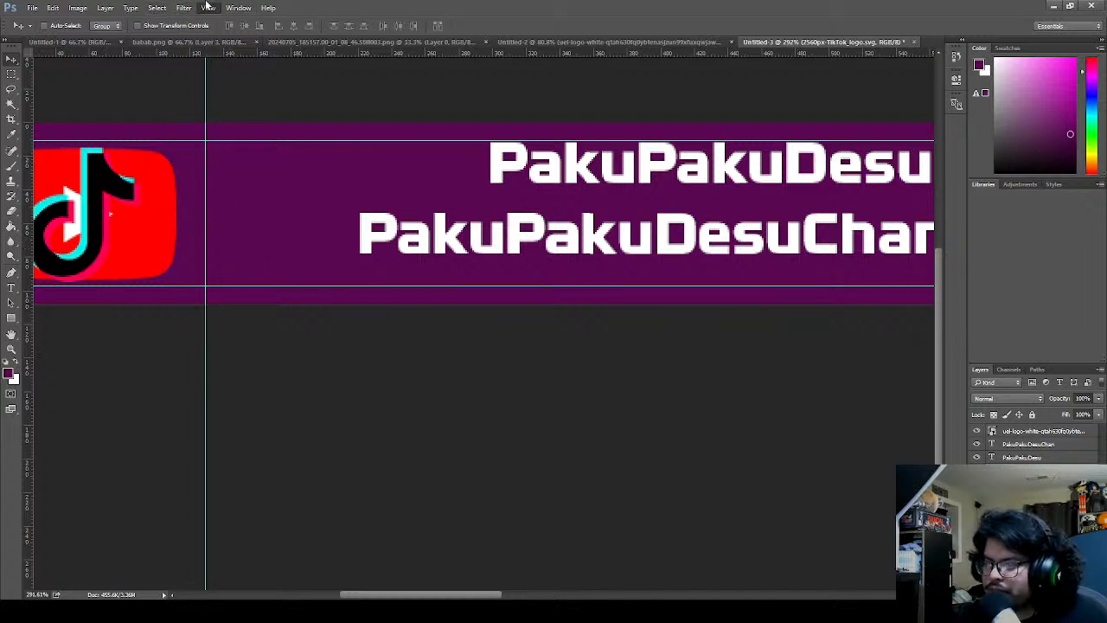
{"action": "scroll", "coordinate": [190, 339], "scroll_direction": "up", "scroll_amount": 3}
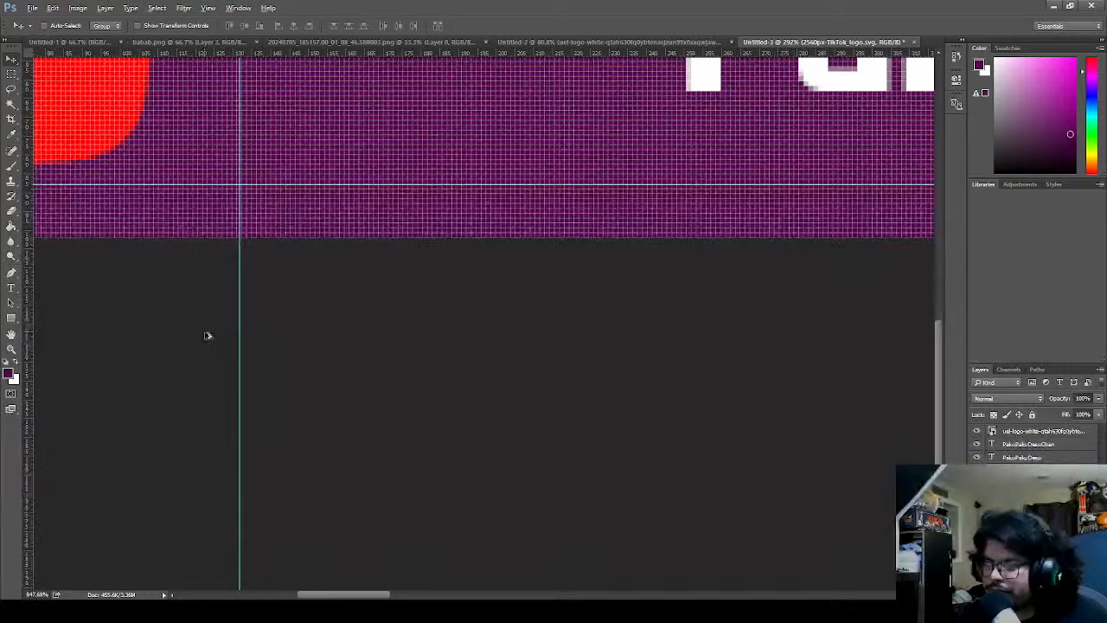
{"action": "scroll", "coordinate": [206, 335], "scroll_direction": "up", "scroll_amount": 2}
{"action": "left_click_drag", "start_coordinate": [263, 288], "coordinate": [265, 311]}
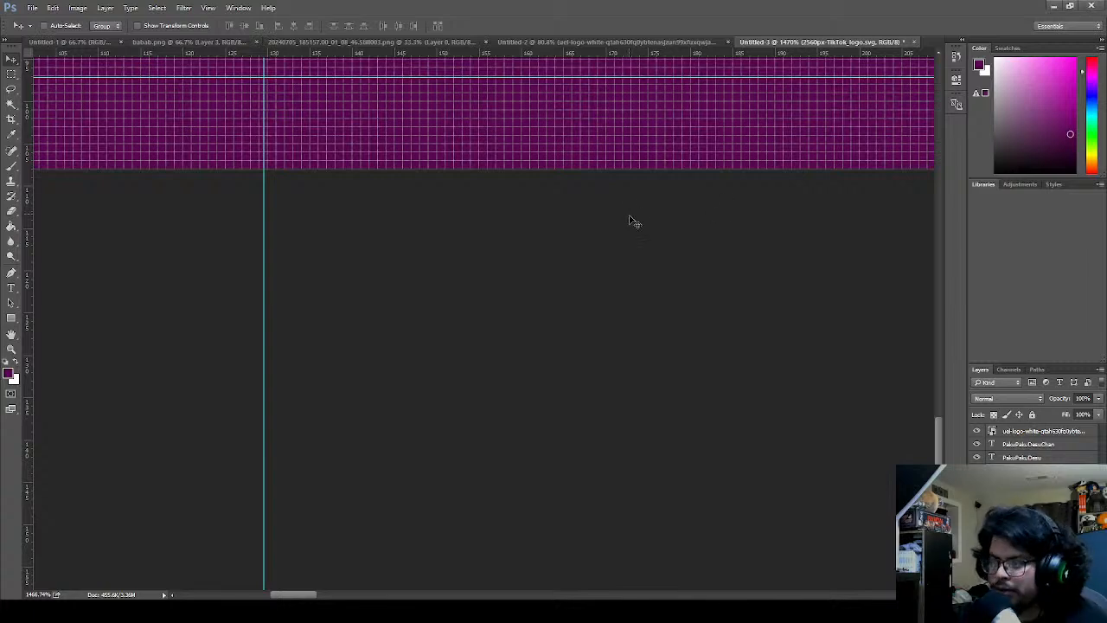
- Try a vertical guide at about 175 px, between the YouTube logo and the channel names, and undo it
{"action": "scroll", "coordinate": [637, 233], "scroll_direction": "up", "scroll_amount": 3}
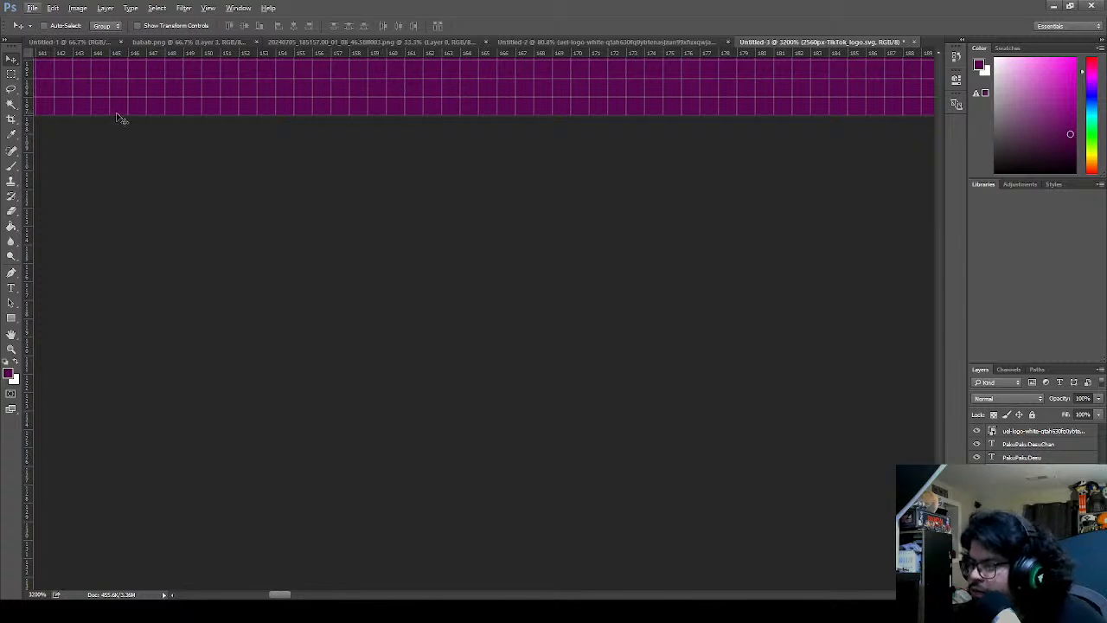
{"action": "left_click_drag", "start_coordinate": [27, 135], "coordinate": [677, 143]}
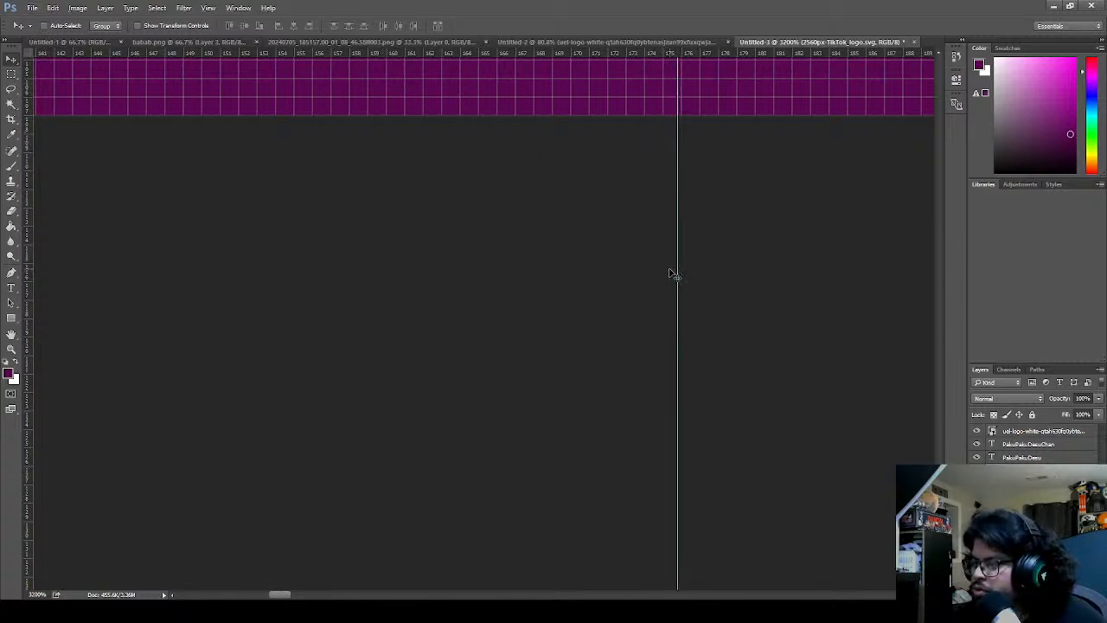
{"action": "key", "text": "ctrl+z"}
- Try a vertical guide at about 285 px, crossing the channel names, and remove it after viewing the whole banner
{"action": "left_click_drag", "start_coordinate": [290, 595], "coordinate": [300, 594]}
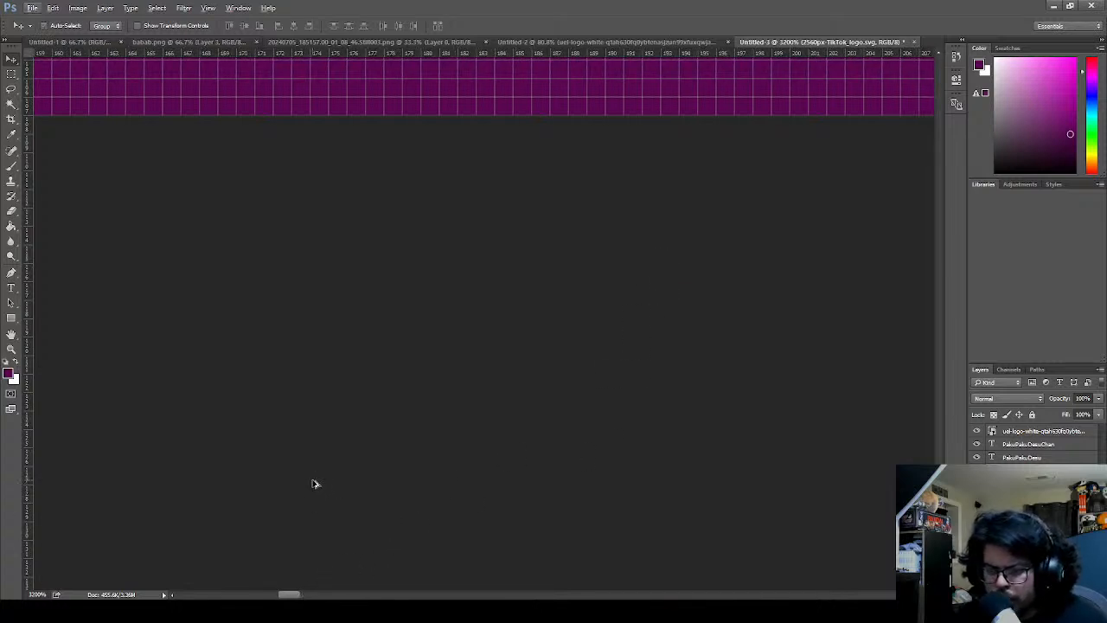
{"action": "scroll", "coordinate": [484, 324], "scroll_direction": "down", "scroll_amount": 6}
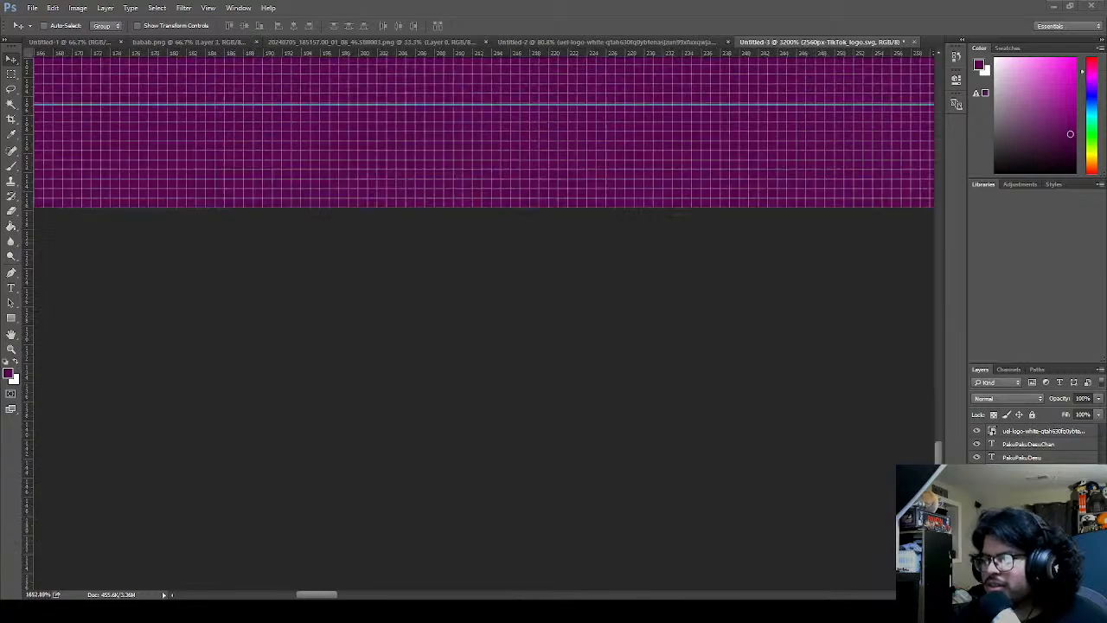
{"action": "scroll", "coordinate": [173, 366], "scroll_direction": "up", "scroll_amount": 5}
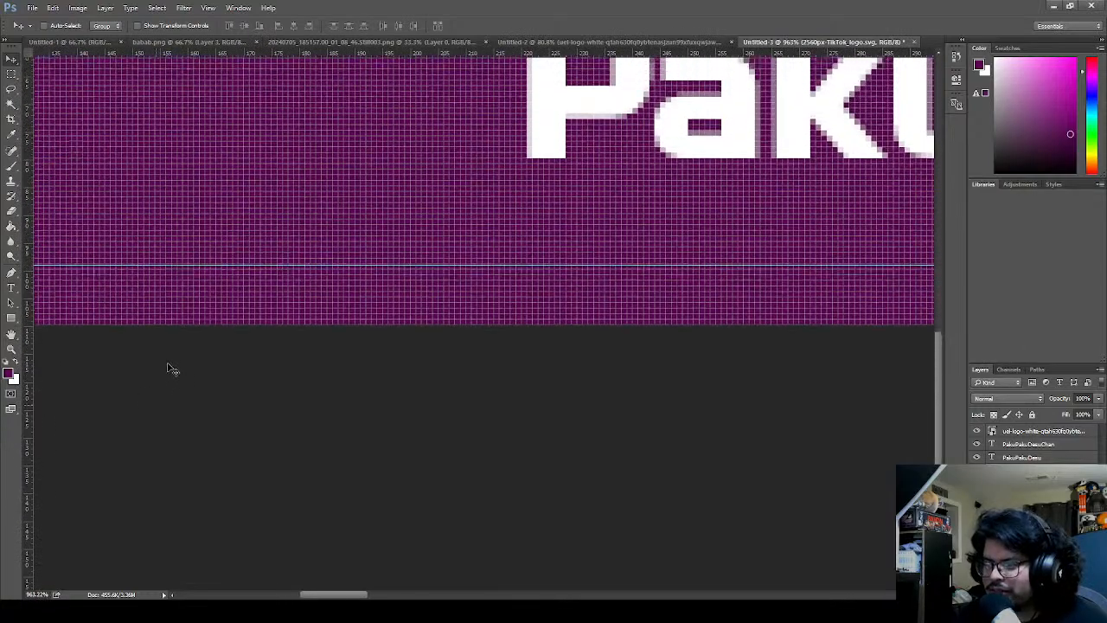
{"action": "left_click_drag", "start_coordinate": [317, 595], "coordinate": [295, 595]}
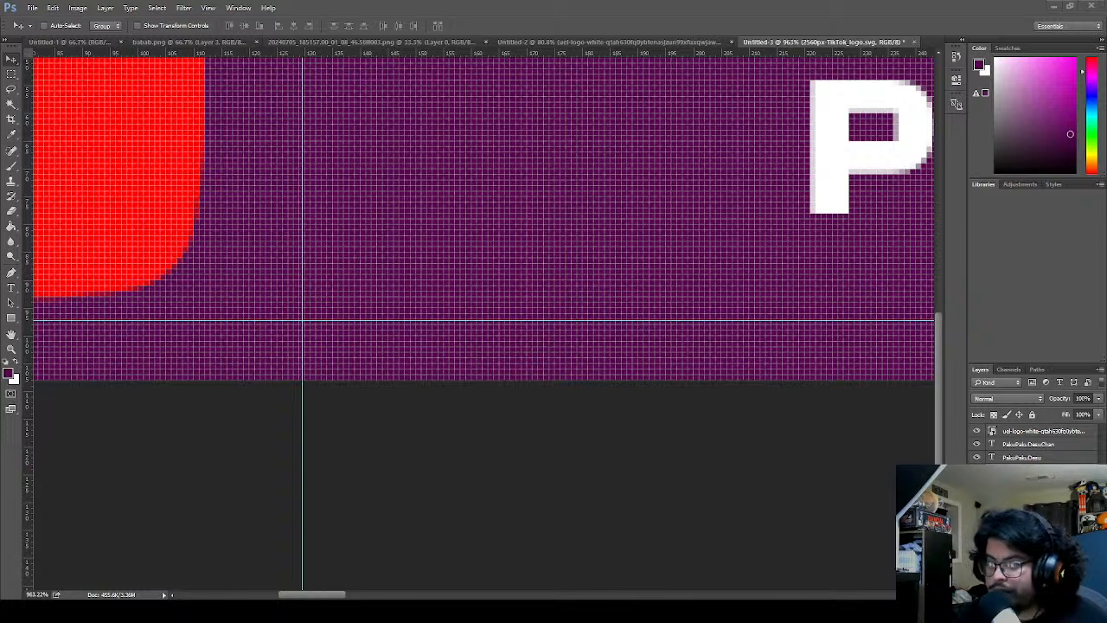
{"action": "left_click", "coordinate": [542, 380]}
{"action": "scroll", "coordinate": [541, 380], "scroll_direction": "up", "scroll_amount": 12}
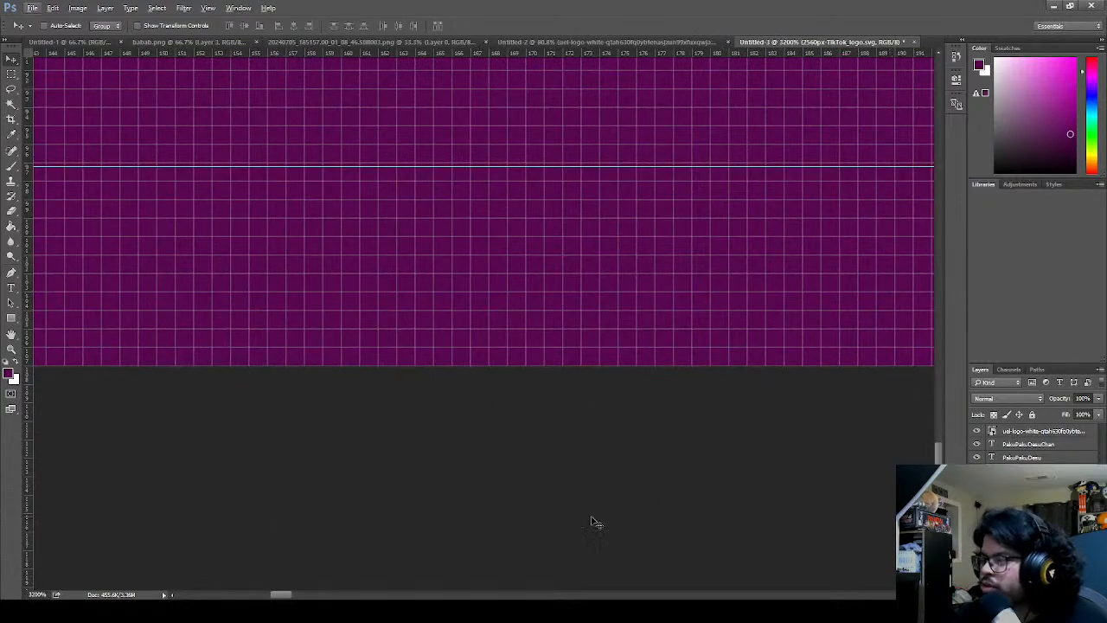
{"action": "left_click_drag", "start_coordinate": [285, 594], "coordinate": [340, 597]}
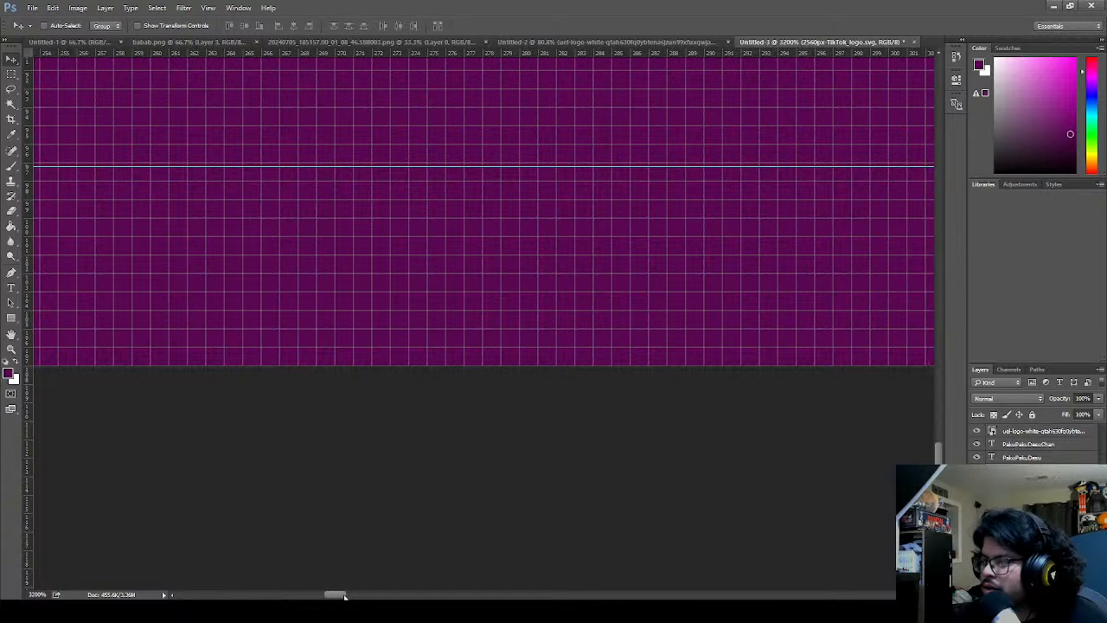
{"action": "left_click_drag", "start_coordinate": [27, 413], "coordinate": [614, 411]}
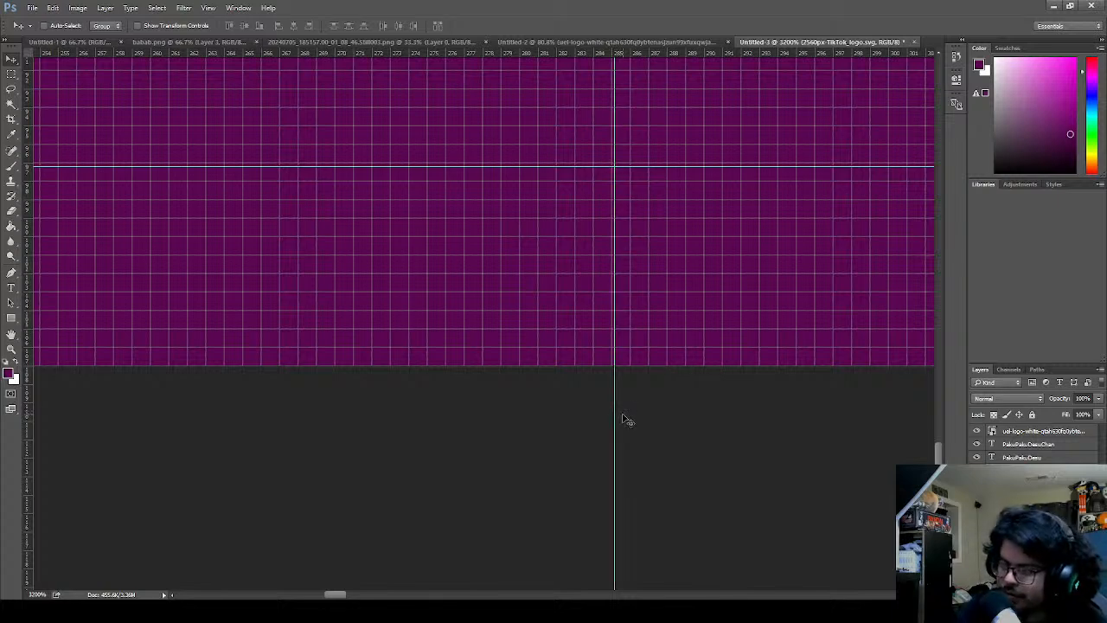
{"action": "key", "text": "ctrl+0"}
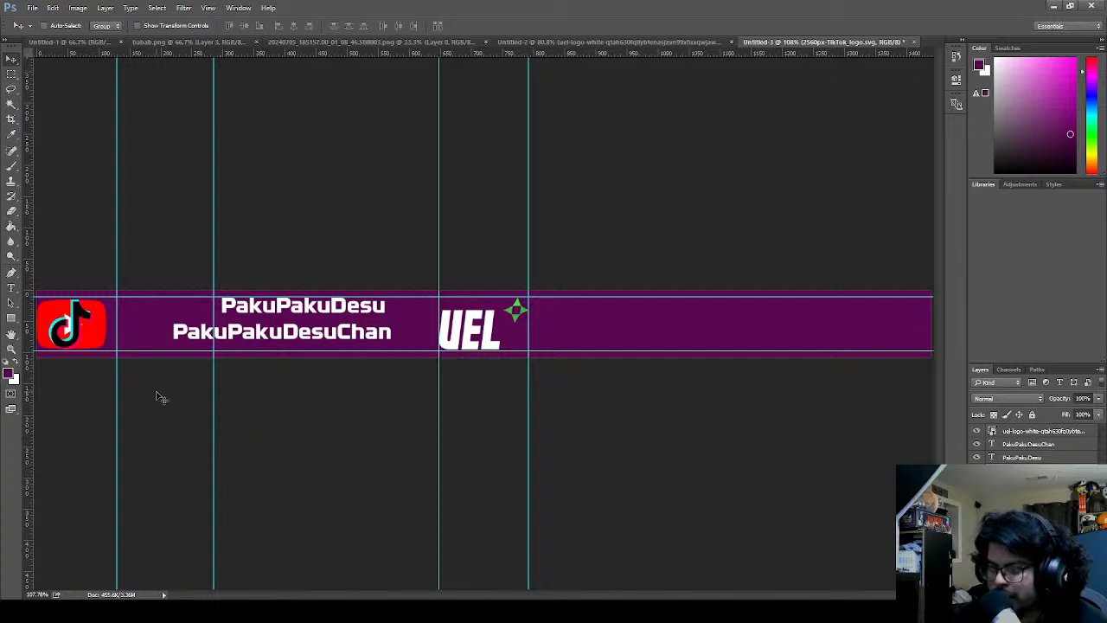
{"action": "key", "text": "ctrl+z"}
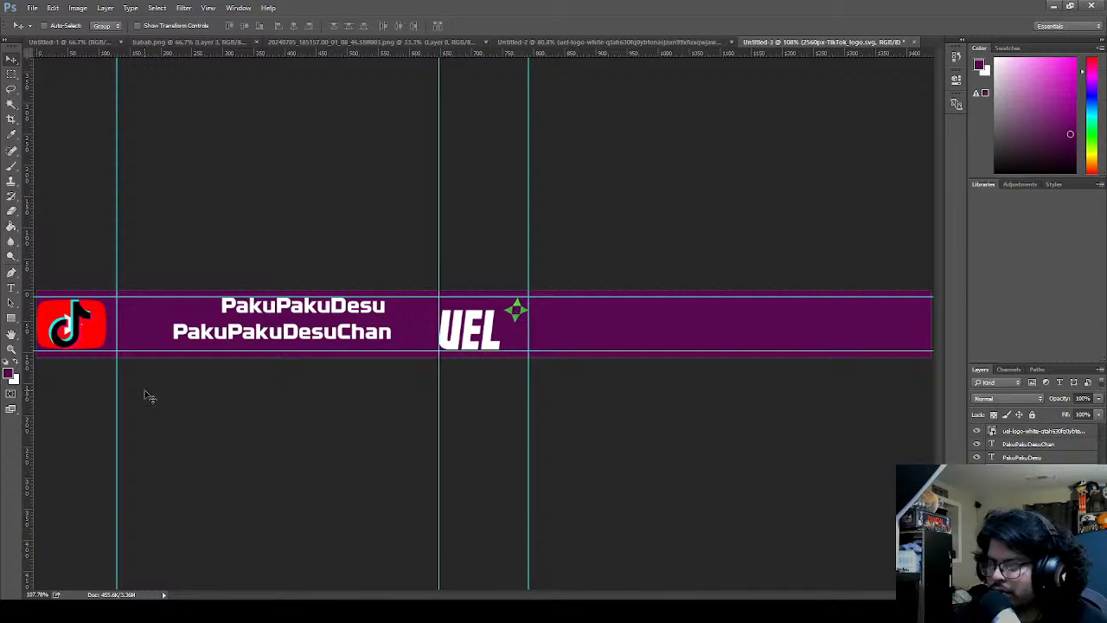
- Try a vertical guide at about 207 px, just before the PakuPakuDesuChan text, and undo it while keeping the TikTok icon centred
{"action": "scroll", "coordinate": [103, 385], "scroll_direction": "up", "scroll_amount": 5}
{"action": "scroll", "coordinate": [111, 252], "scroll_direction": "up", "scroll_amount": 8}
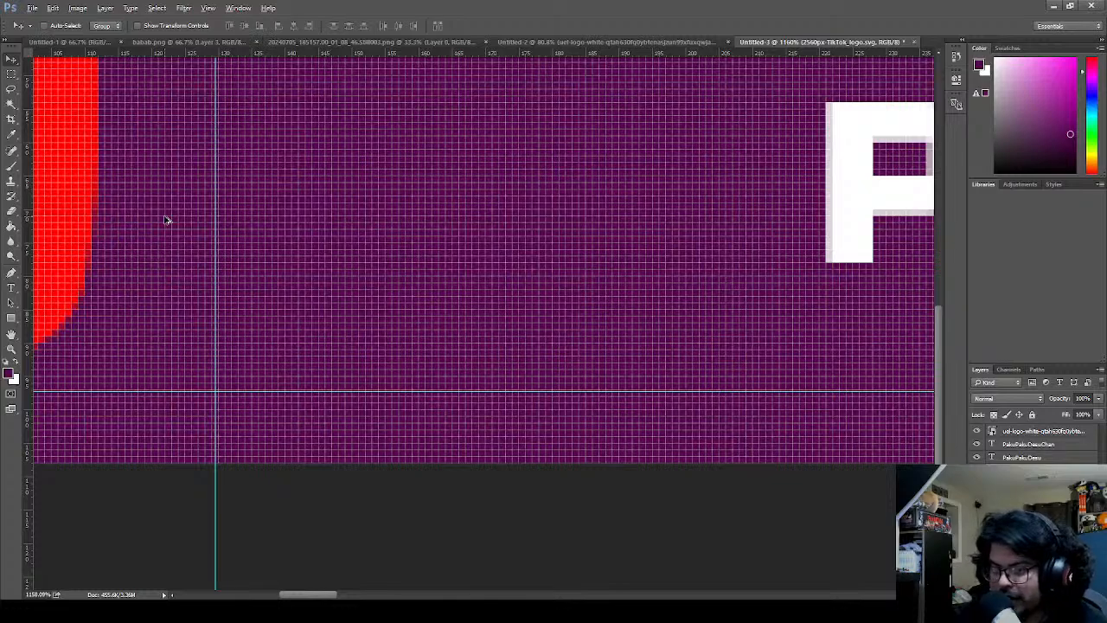
{"action": "scroll", "coordinate": [203, 204], "scroll_direction": "up", "scroll_amount": 4}
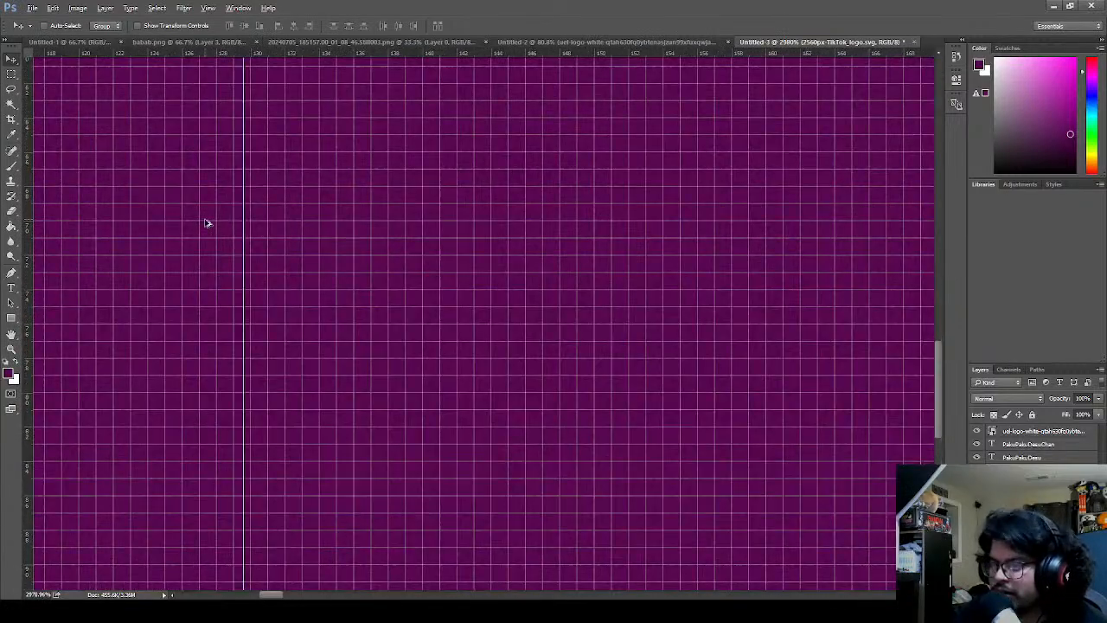
{"action": "scroll", "coordinate": [205, 223], "scroll_direction": "up", "scroll_amount": 1}
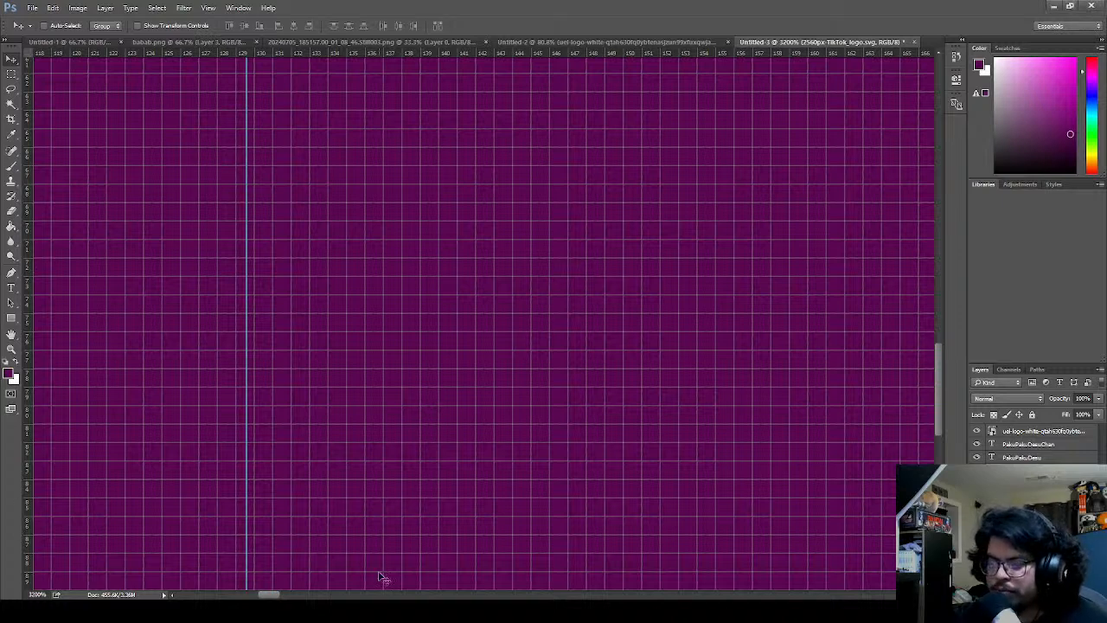
{"action": "scroll", "coordinate": [403, 543], "scroll_direction": "down", "scroll_amount": 1}
{"action": "scroll", "coordinate": [403, 543], "scroll_direction": "down", "scroll_amount": 1}
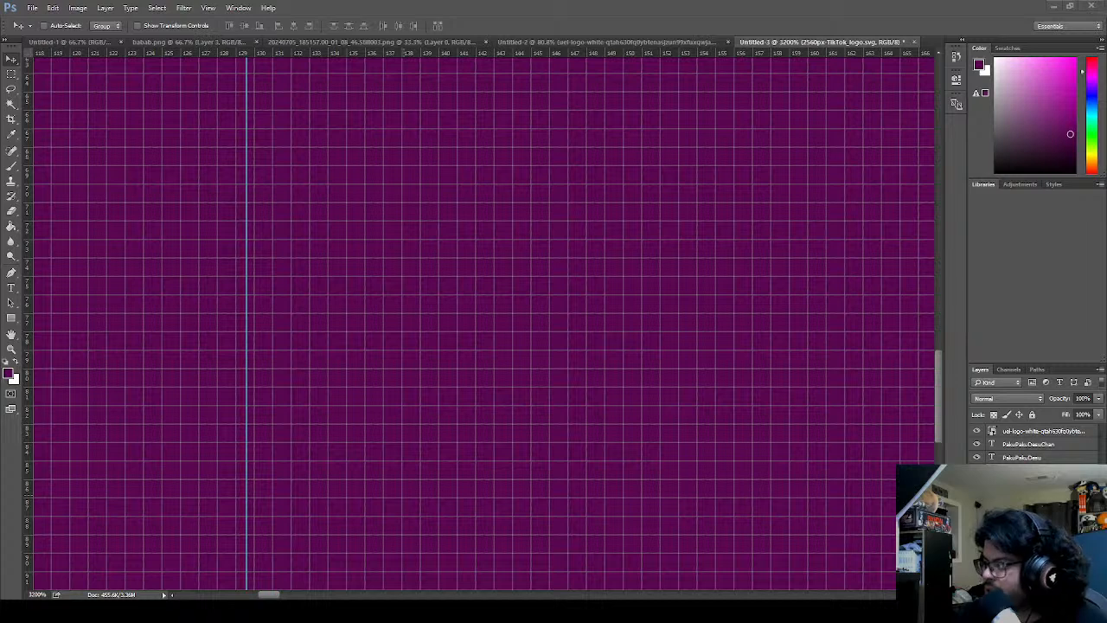
{"action": "scroll", "coordinate": [408, 506], "scroll_direction": "down", "scroll_amount": 3}
{"action": "left_click_drag", "start_coordinate": [263, 596], "coordinate": [299, 595]}
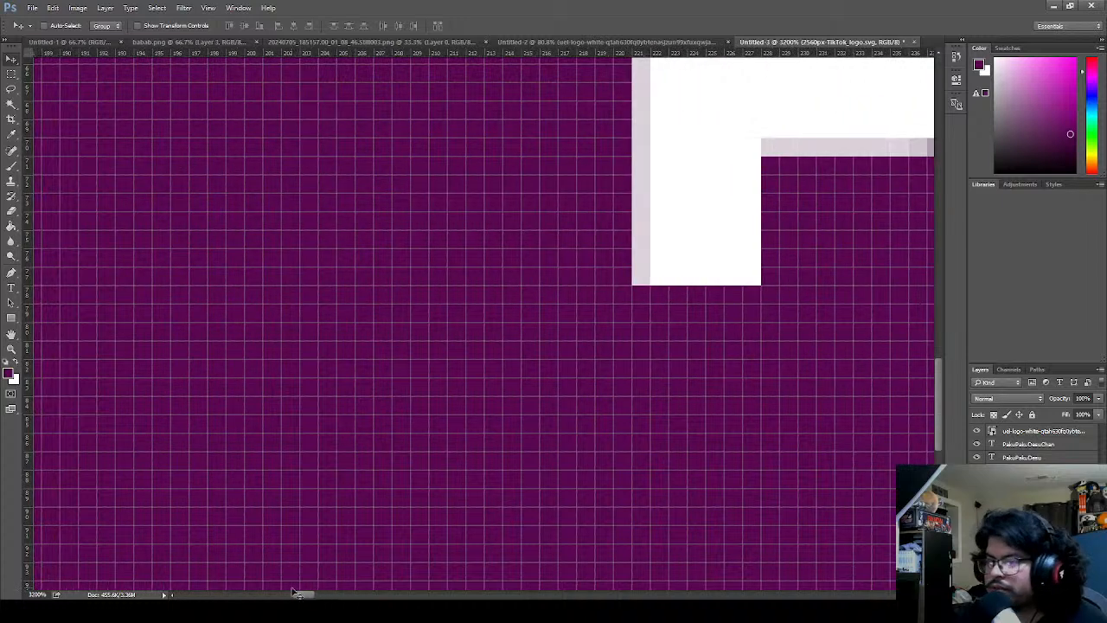
{"action": "left_click_drag", "start_coordinate": [29, 365], "coordinate": [381, 362]}
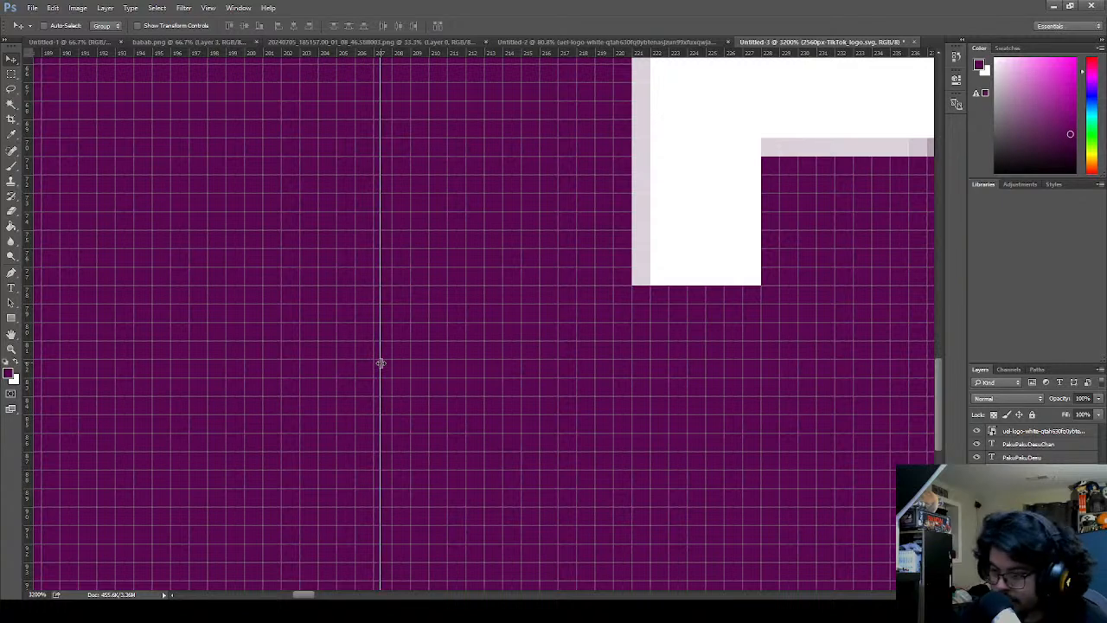
{"action": "key", "text": "ctrl+0"}
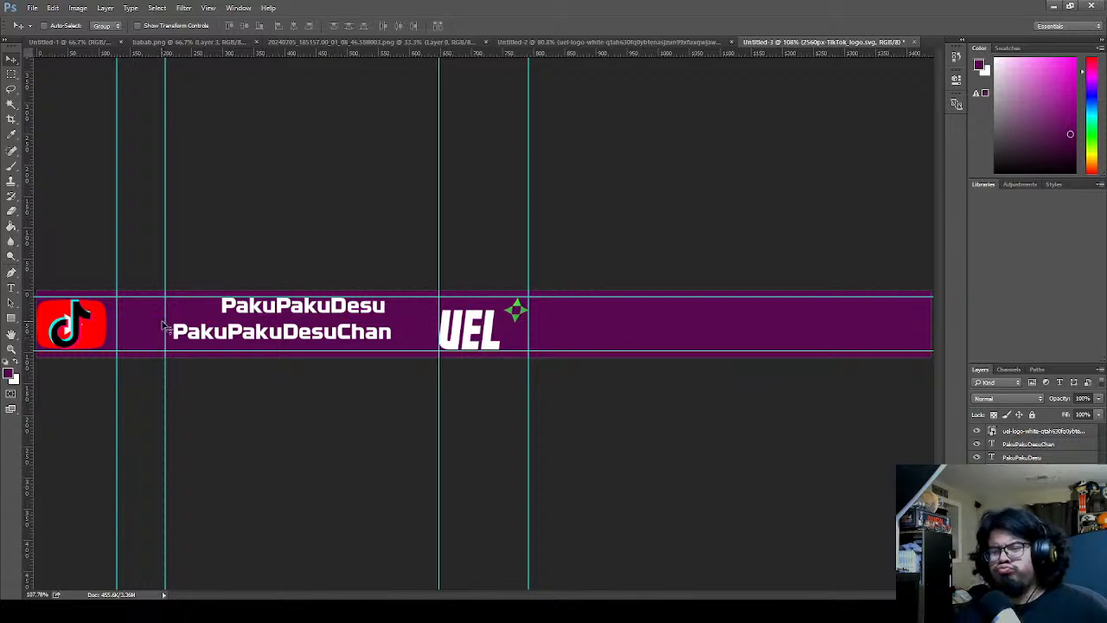
{"action": "key", "text": "ctrl+alt+z"}
{"action": "key", "text": "ctrl+alt+z"}
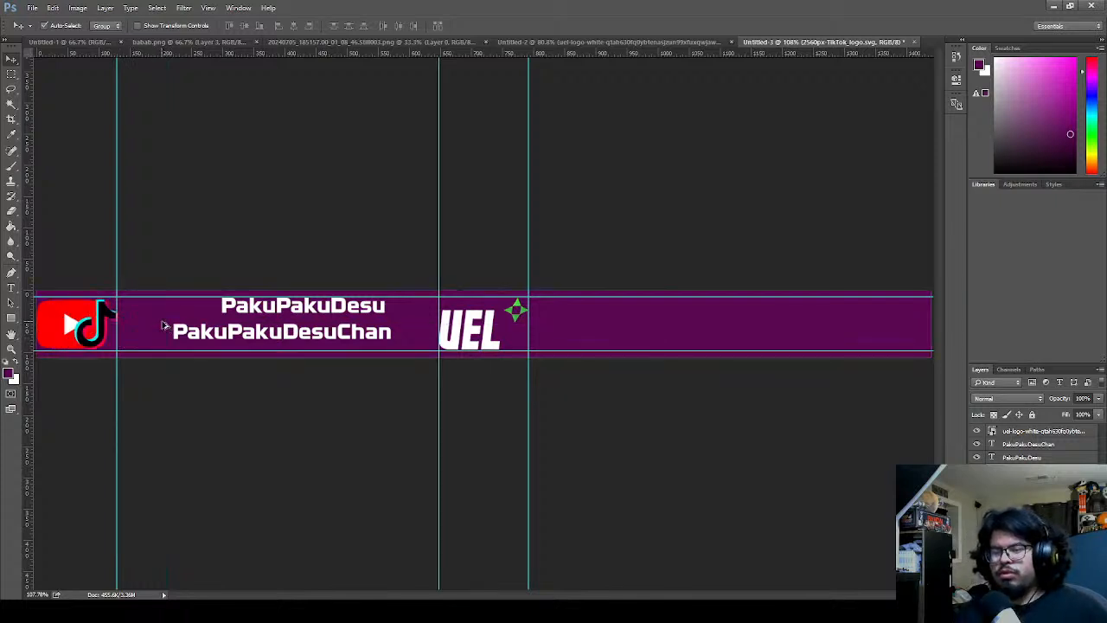
{"action": "key", "text": "ctrl+alt+z"}
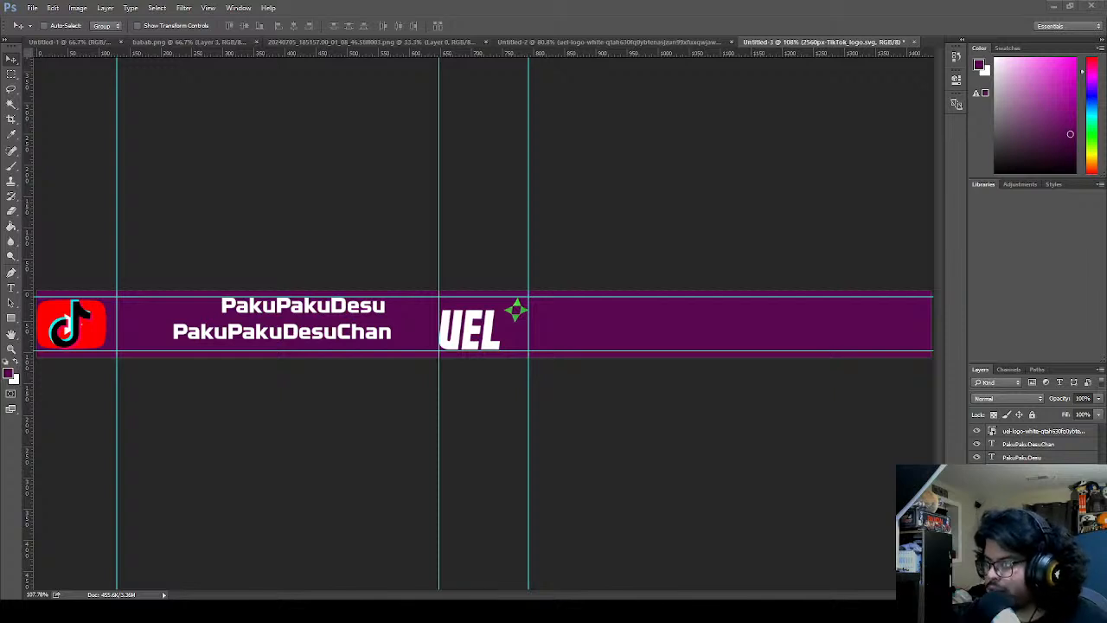
- Add a vertical guide at about 155 px, between the guide beside the YouTube logo and the channel names
{"action": "left_click", "coordinate": [431, 444]}
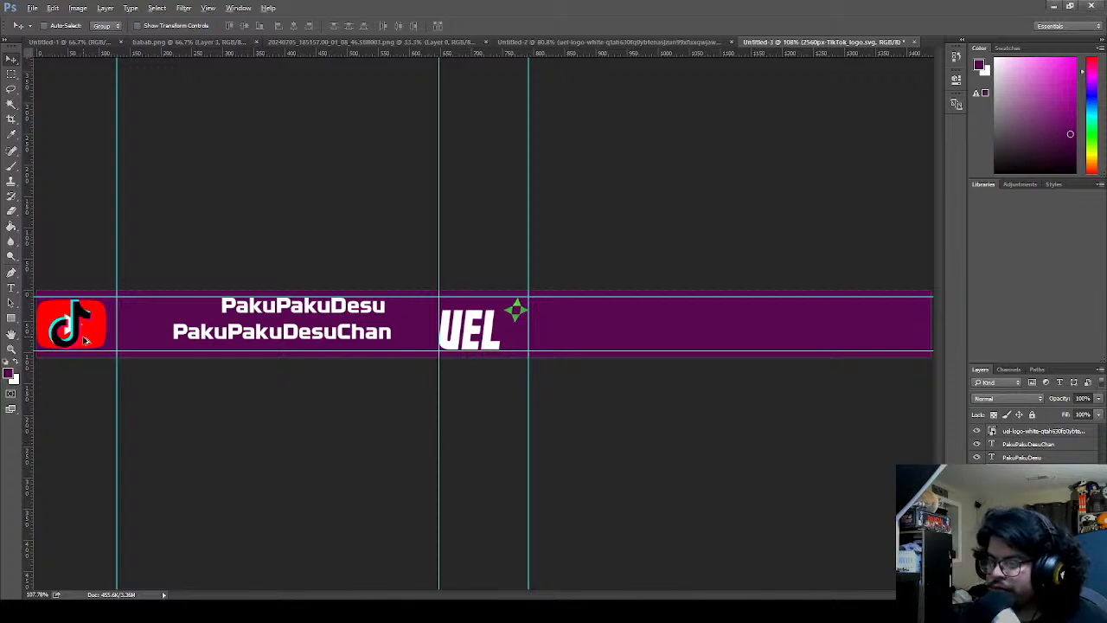
{"action": "scroll", "coordinate": [85, 337], "scroll_direction": "up", "scroll_amount": 8}
{"action": "scroll", "coordinate": [171, 299], "scroll_direction": "up", "scroll_amount": 6}
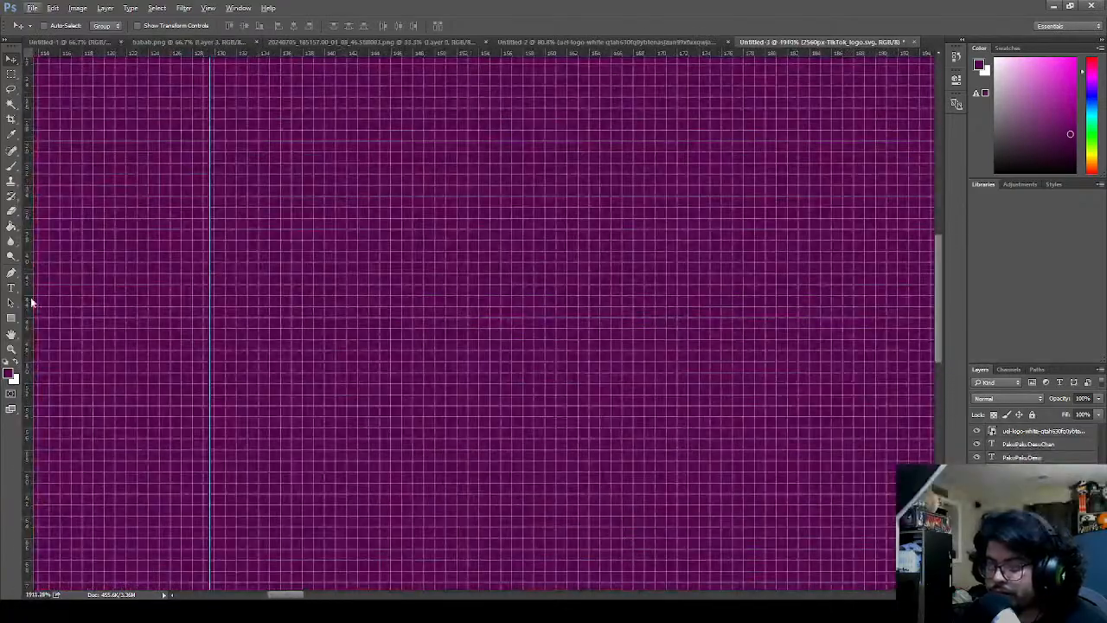
{"action": "left_click_drag", "start_coordinate": [31, 303], "coordinate": [495, 309]}
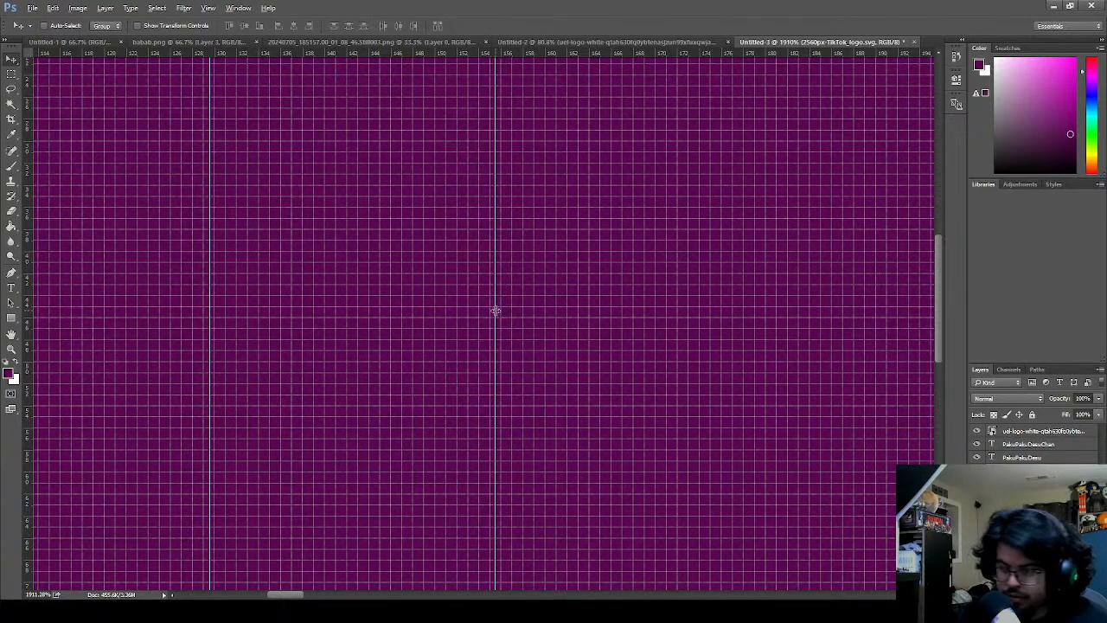
{"action": "key", "text": "ctrl+0"}
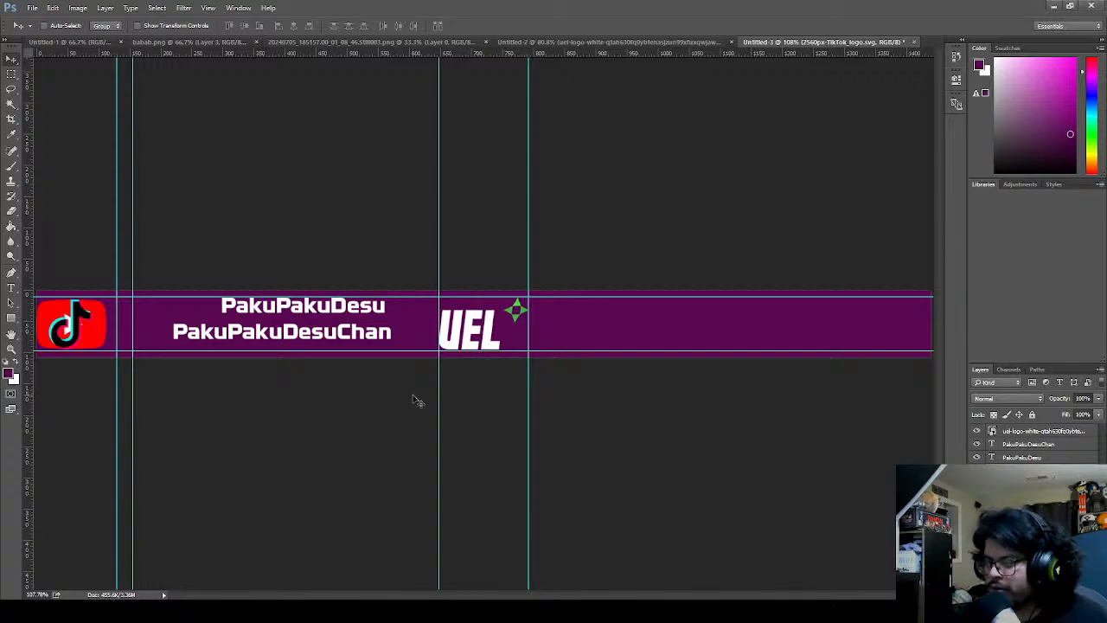
- Add a vertical guide at about 622 px, just before the guide at the UEL logo's left edge
{"action": "scroll", "coordinate": [413, 396], "scroll_direction": "up", "scroll_amount": 5}
{"action": "scroll", "coordinate": [436, 100], "scroll_direction": "up", "scroll_amount": 8}
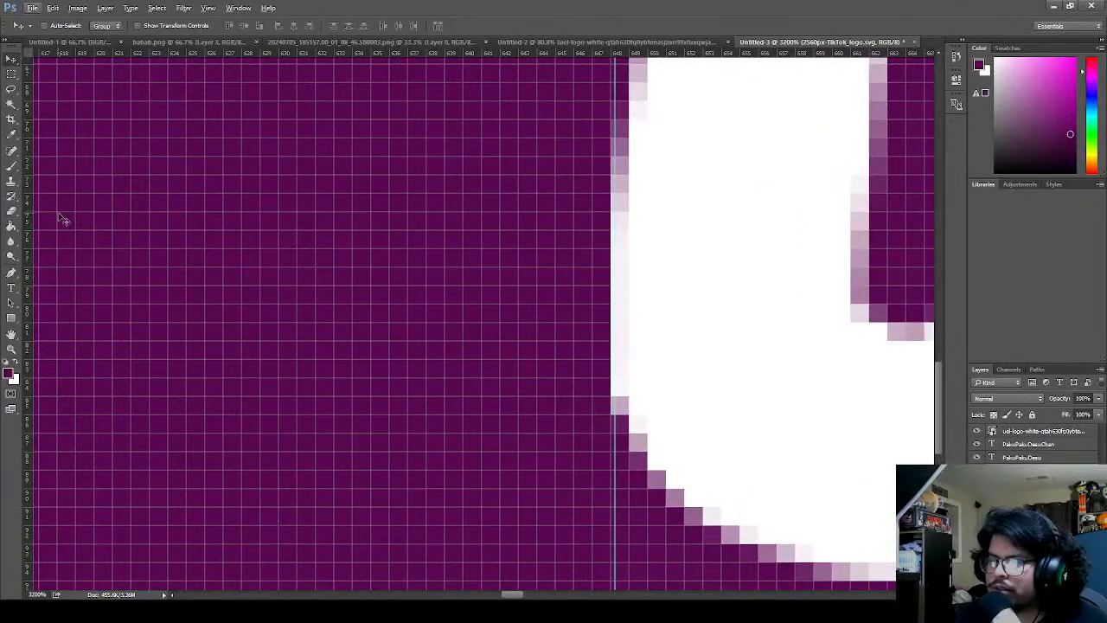
{"action": "left_click_drag", "start_coordinate": [27, 202], "coordinate": [138, 218]}
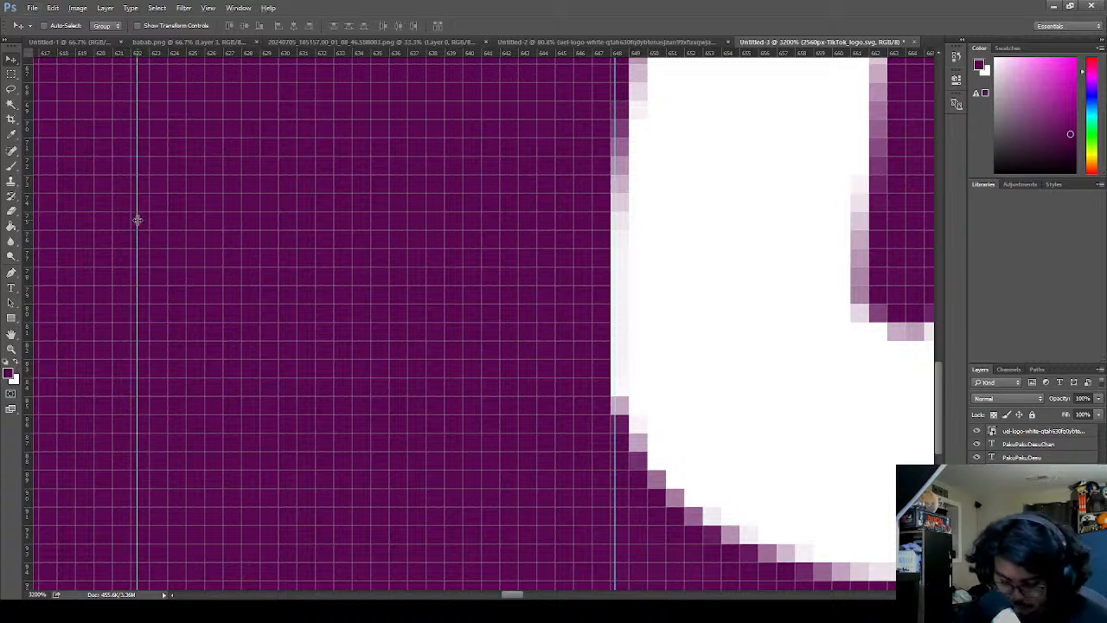
{"action": "key", "text": "ctrl+0"}
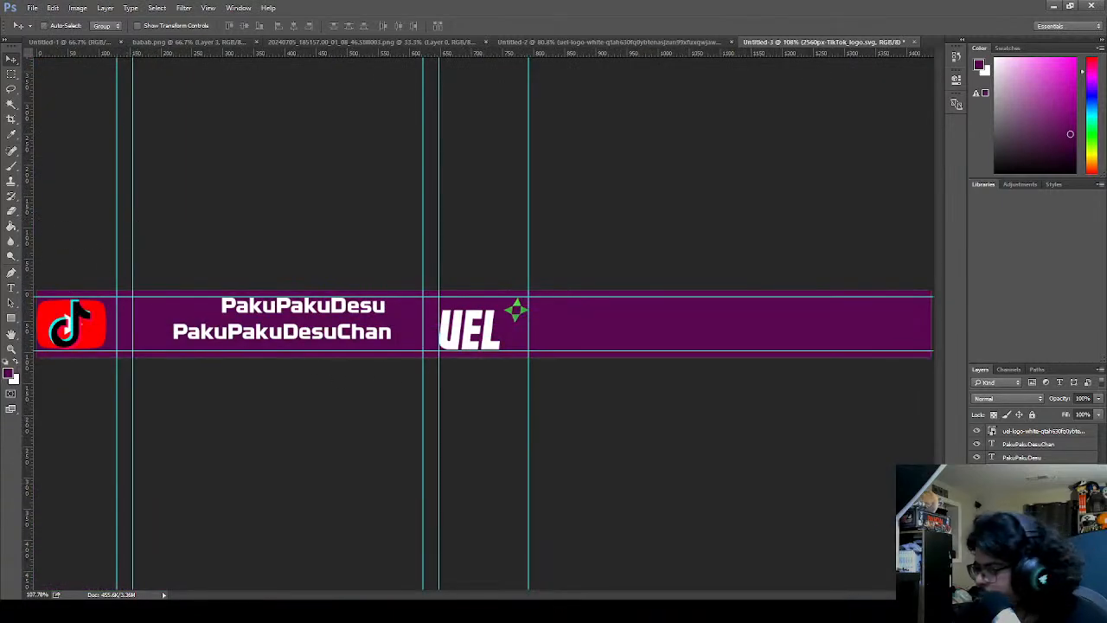
- Hide the TikTok icon and the PakuPakuDesuChan text, leaving the YouTube logo and the PakuPakuDesu text shown on the banner
{"action": "left_click", "coordinate": [976, 457]}
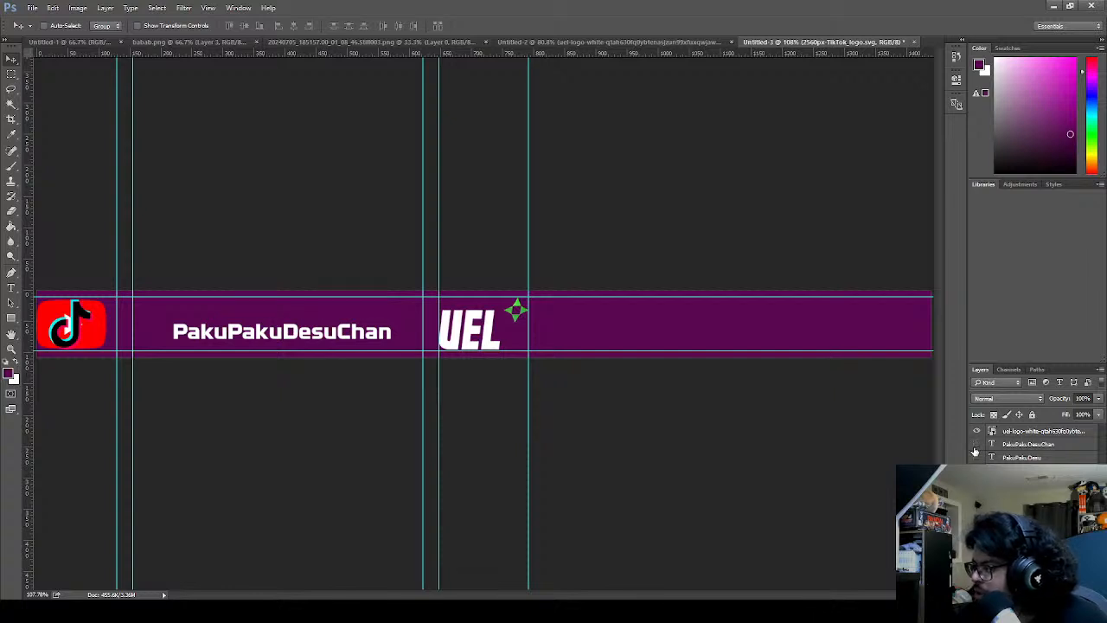
{"action": "left_click", "coordinate": [976, 443]}
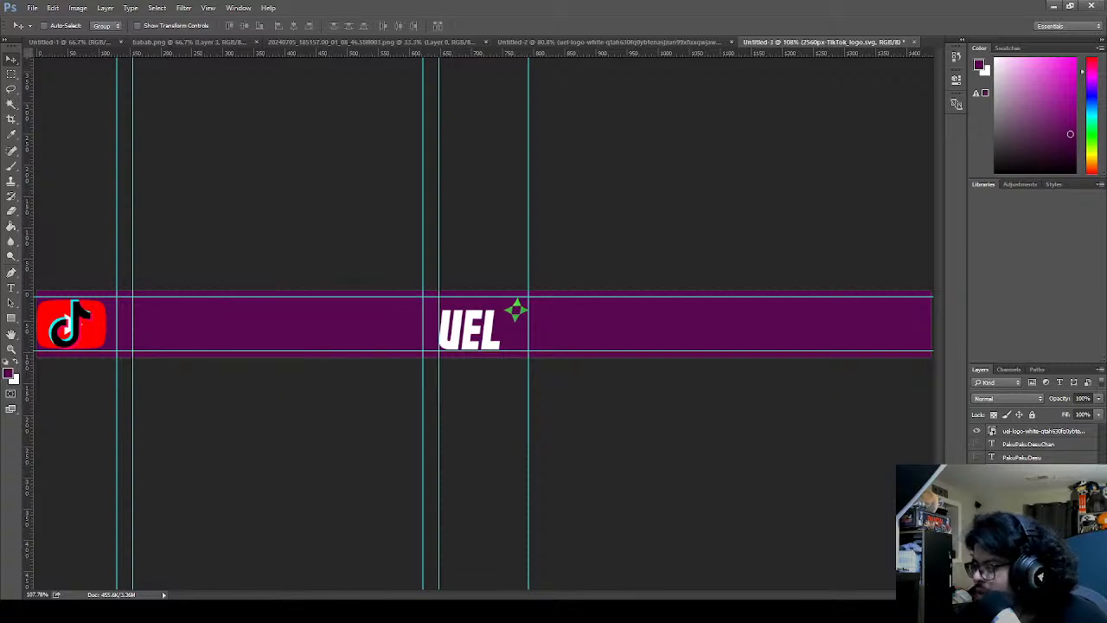
{"action": "left_click", "coordinate": [976, 469]}
{"action": "left_click", "coordinate": [976, 457]}
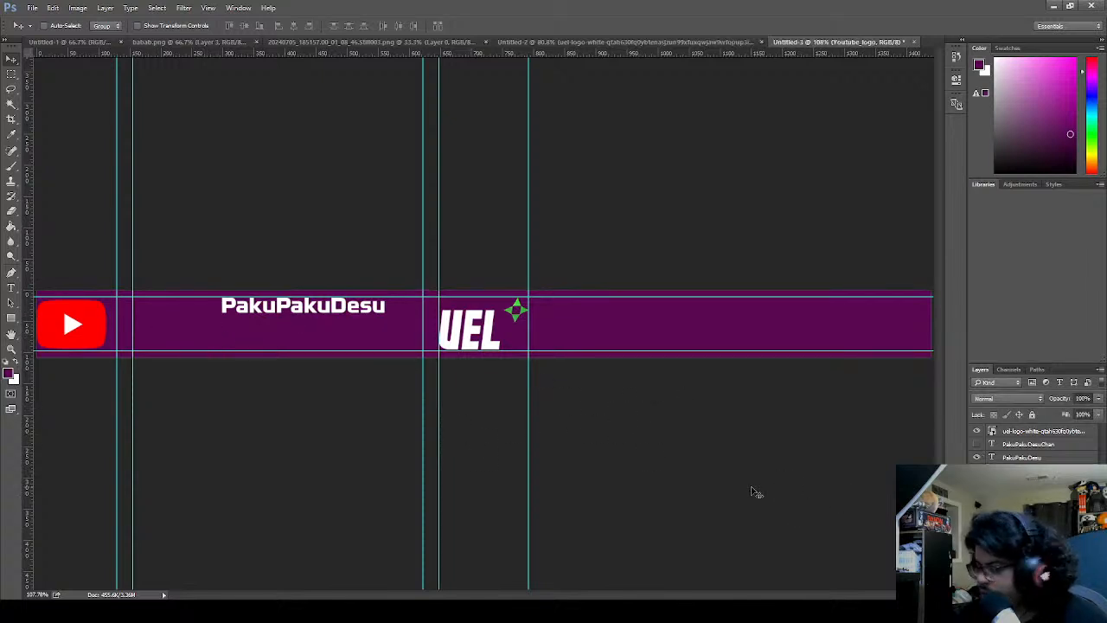
- Move the YouTube logo slightly towards the channel name, positioning its centre at X 64 px, Y 54.5 px
{"action": "key", "text": "ctrl+t"}
{"action": "left_click_drag", "start_coordinate": [94, 336], "coordinate": [98, 336]}
{"action": "key", "text": "Right"}
{"action": "key", "text": "Right"}
{"action": "key", "text": "Right"}
{"action": "key", "text": "Right"}
{"action": "key", "text": "Right"}
{"action": "key", "text": "Right"}
{"action": "key", "text": "Right"}
{"action": "key", "text": "Down"}
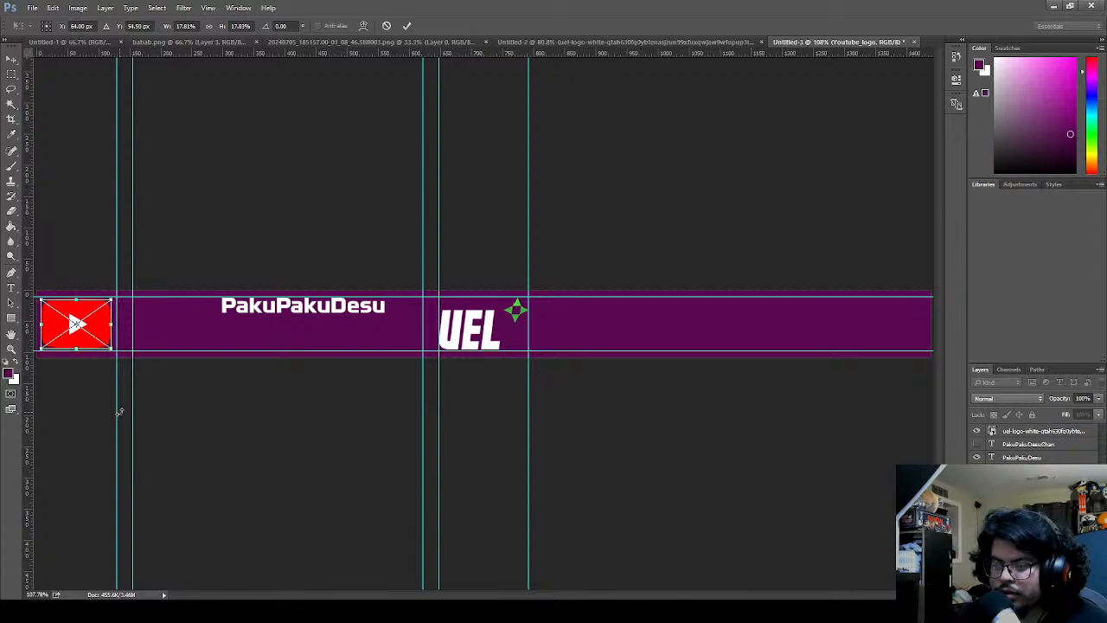
{"action": "key", "text": "Return"}
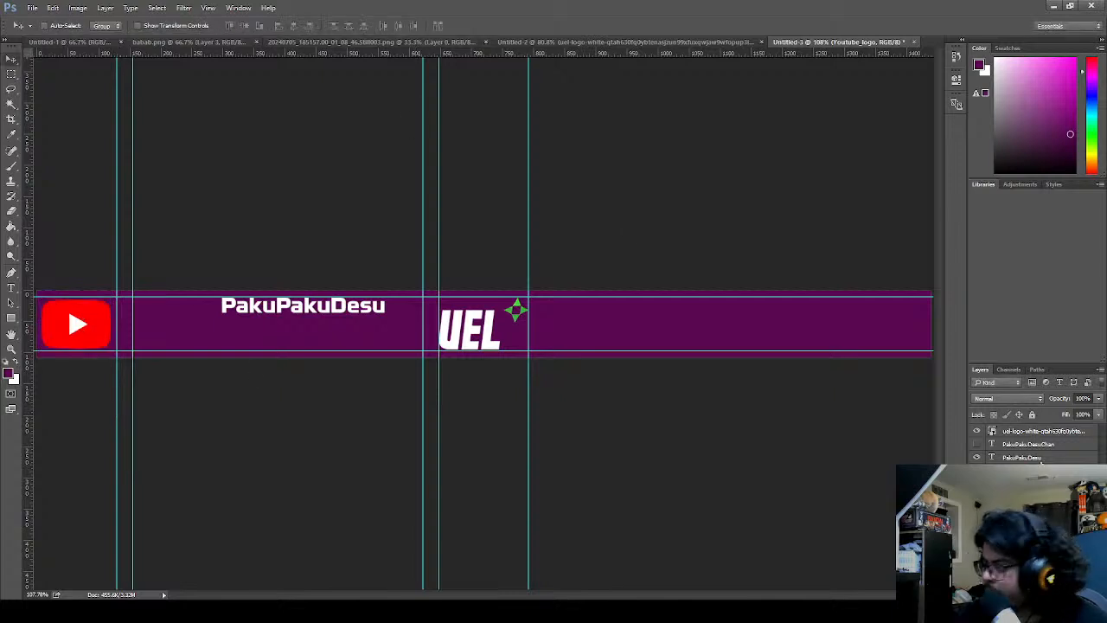
- Scale the PakuPakuDesu text to about 175.9% so it spans the two inner guides, and centre it vertically on the banner
{"action": "left_click", "coordinate": [1012, 460]}
{"action": "key", "text": "ctrl+t"}
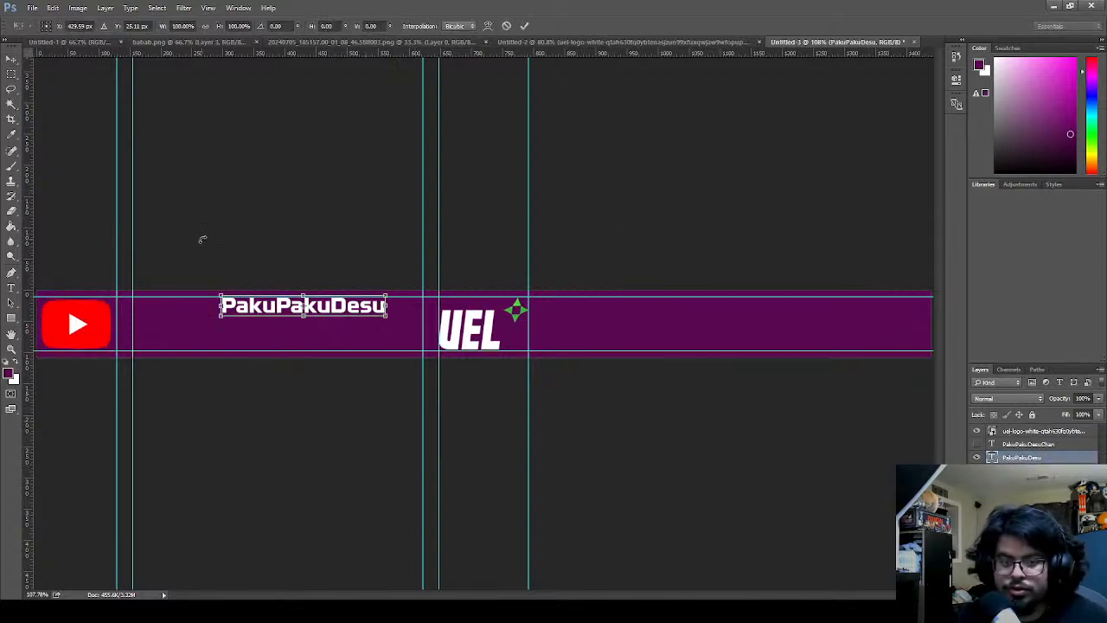
{"action": "left_click_drag", "start_coordinate": [340, 317], "coordinate": [425, 301]}
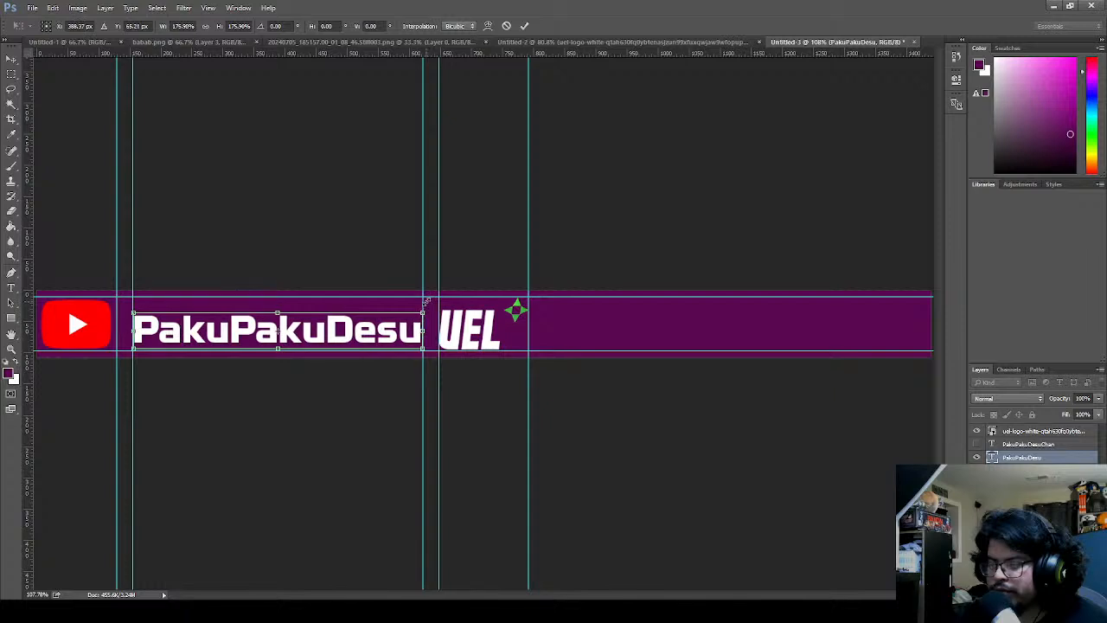
{"action": "left_click_drag", "start_coordinate": [337, 331], "coordinate": [350, 325]}
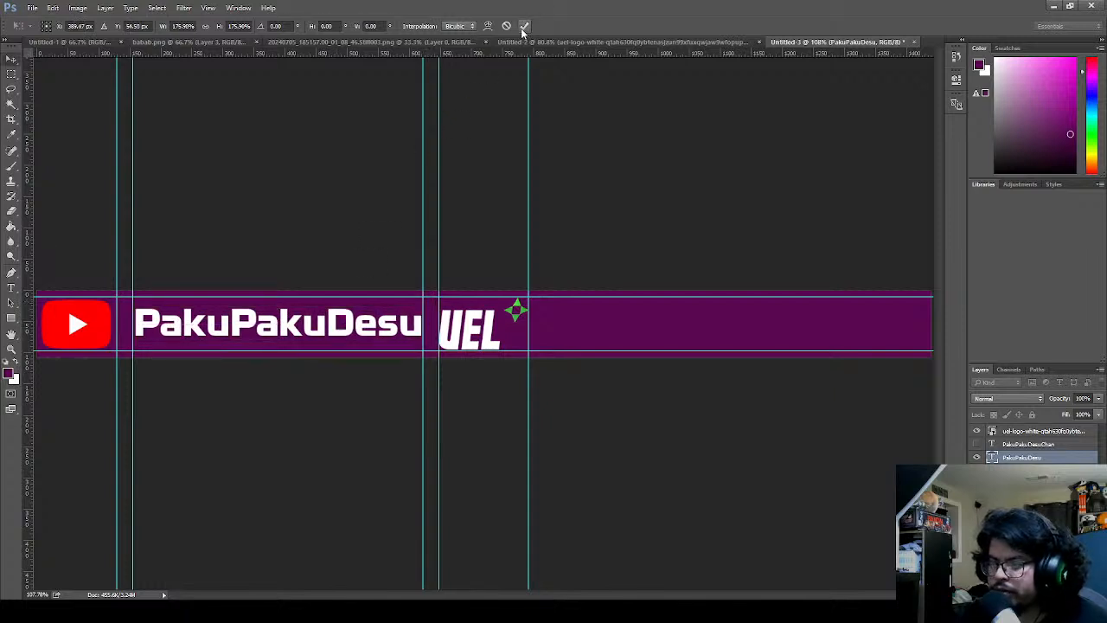
{"action": "left_click", "coordinate": [524, 26]}
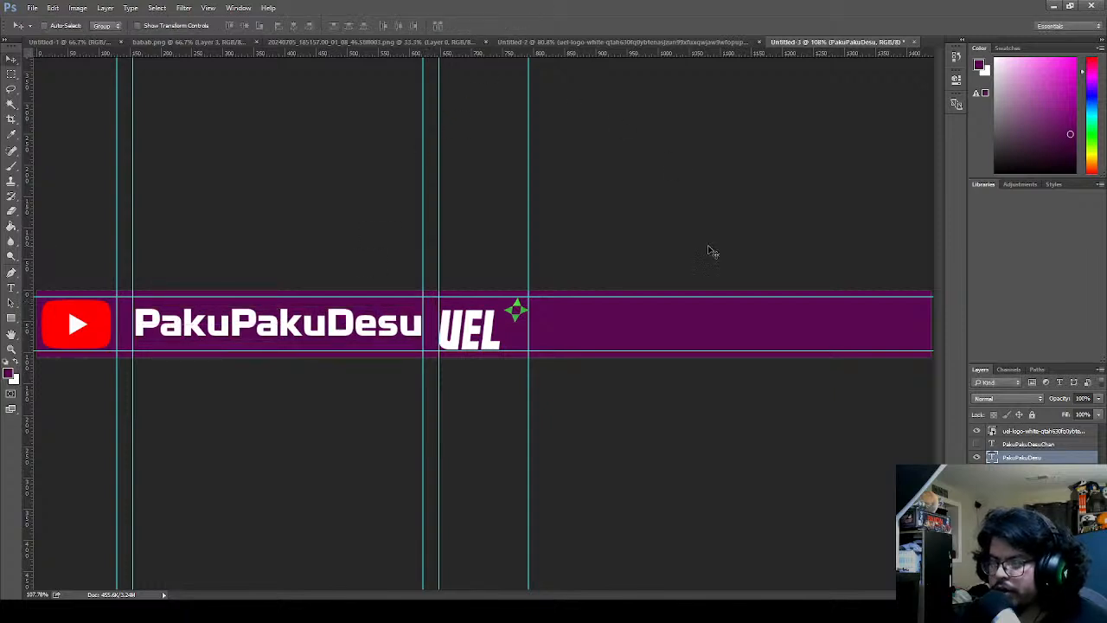
- Merge all banner layers and place the merged banner in the Untitled-2 overlay, along the bottom below the red area
{"action": "left_click", "coordinate": [1027, 432]}
{"action": "key", "text": "ctrl+alt+a"}
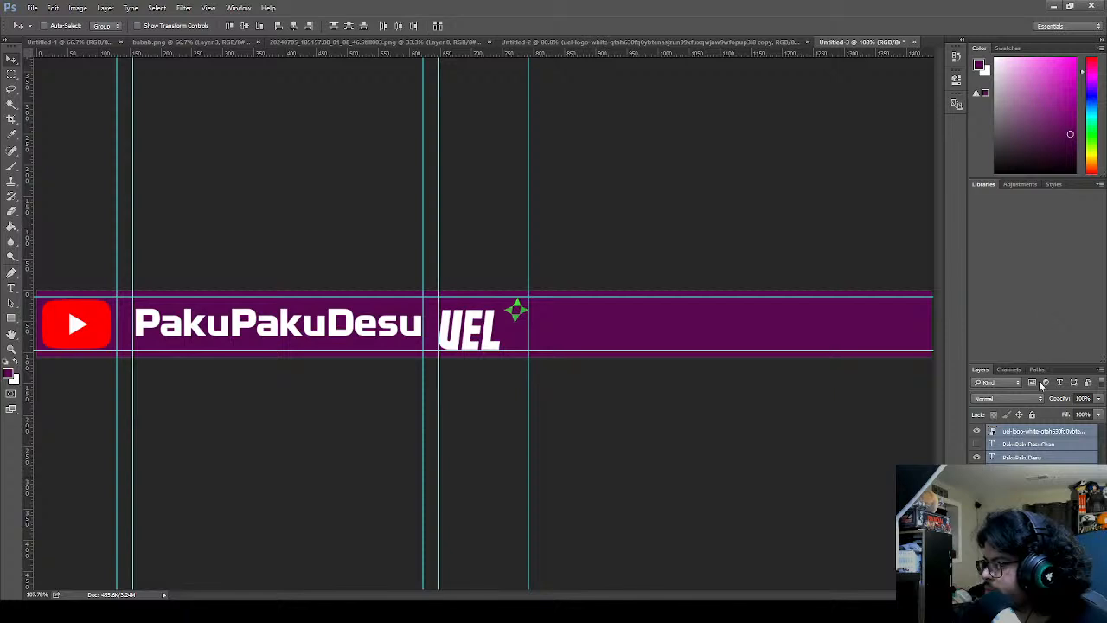
{"action": "key", "text": "ctrl+e"}
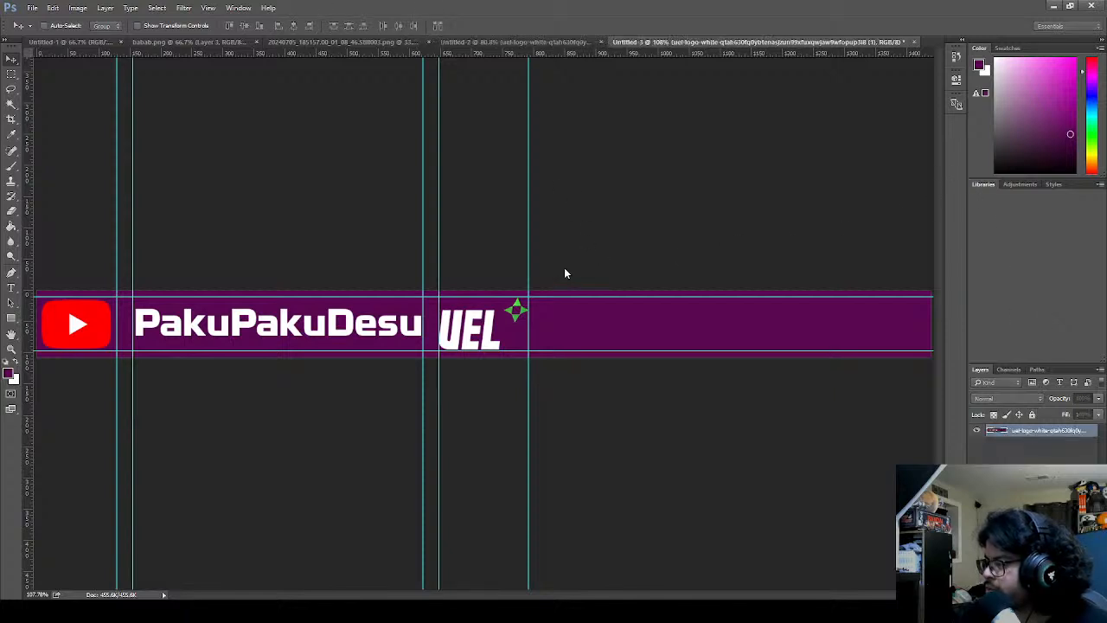
{"action": "left_click", "coordinate": [679, 209], "text": "ctrl"}
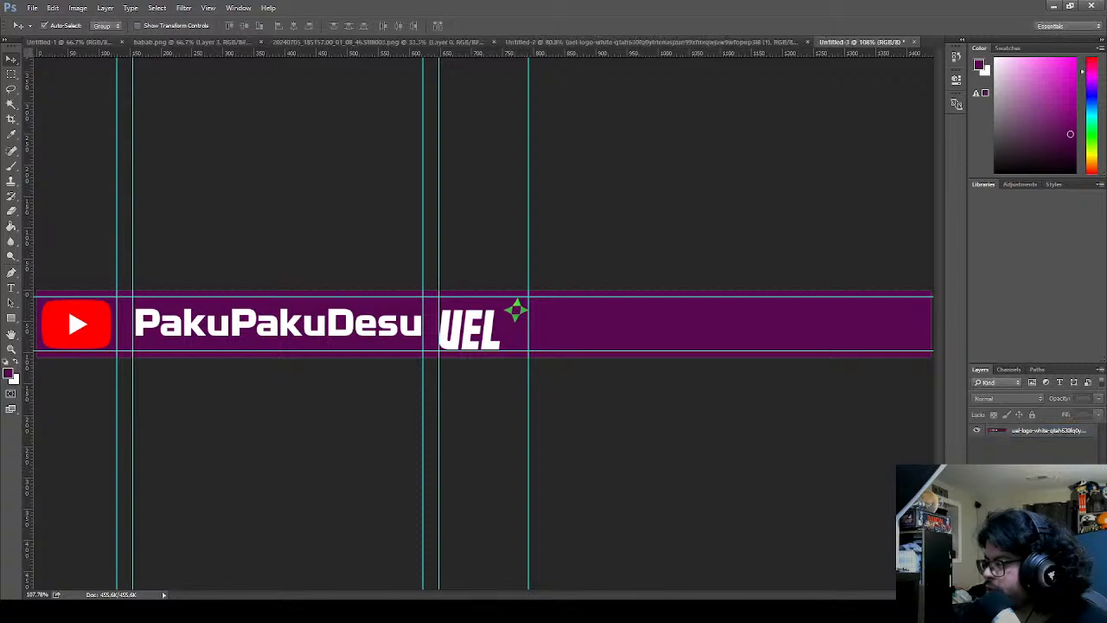
{"action": "left_click", "coordinate": [682, 42]}
{"action": "left_click_drag", "start_coordinate": [419, 115], "coordinate": [441, 560]}
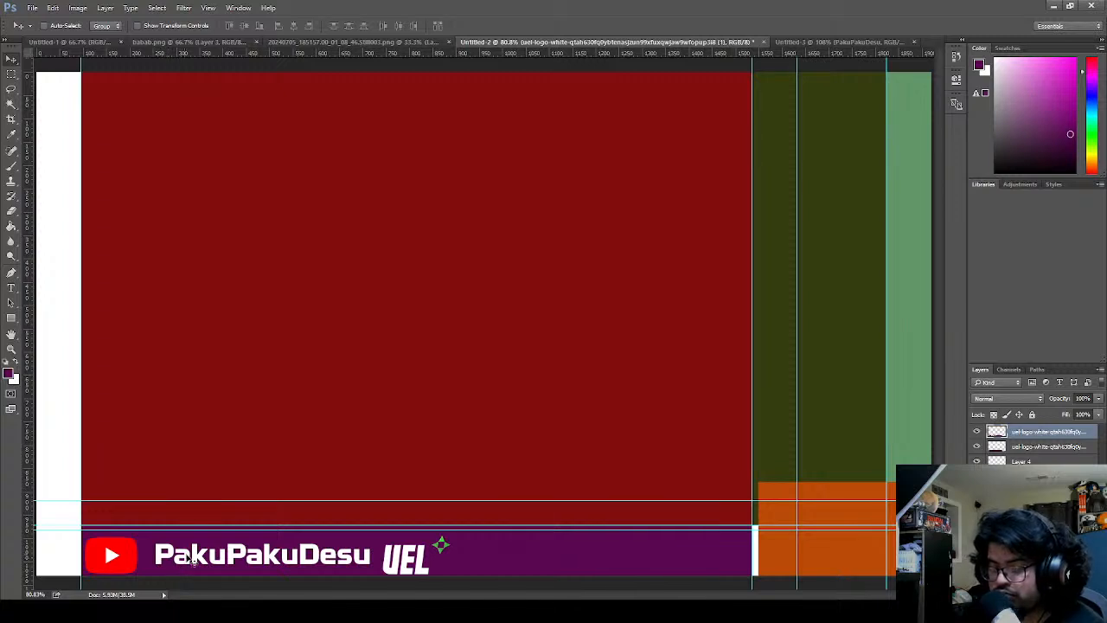
- Check the racing game screenshot document, return to the Untitled-3 banner and make both channel name texts visible
{"action": "left_click", "coordinate": [436, 43]}
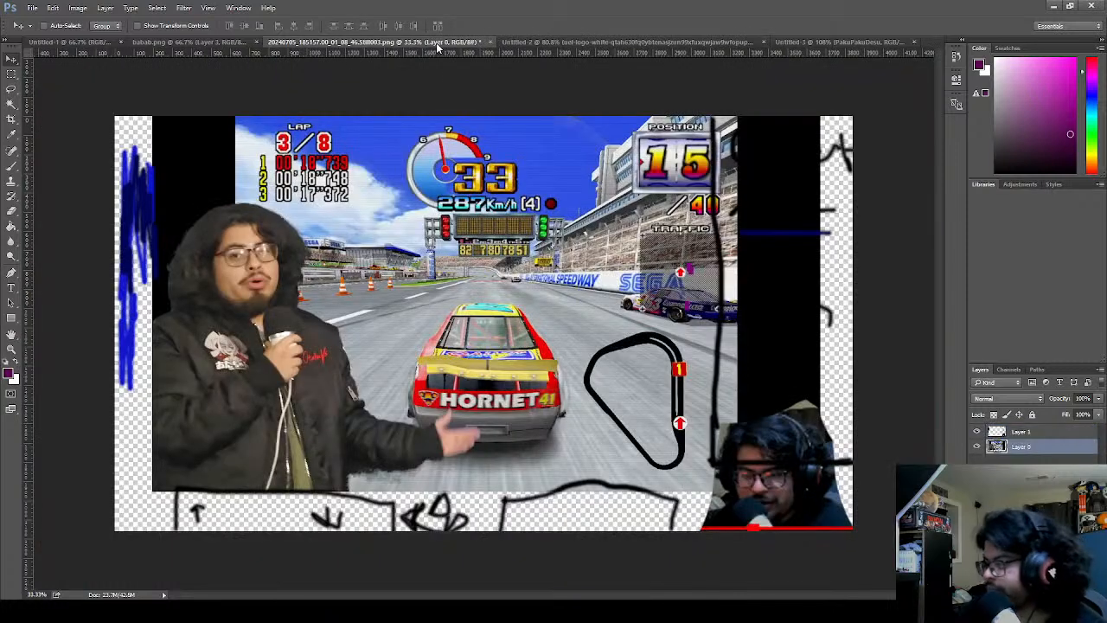
{"action": "left_click", "coordinate": [562, 41]}
{"action": "left_click", "coordinate": [814, 43]}
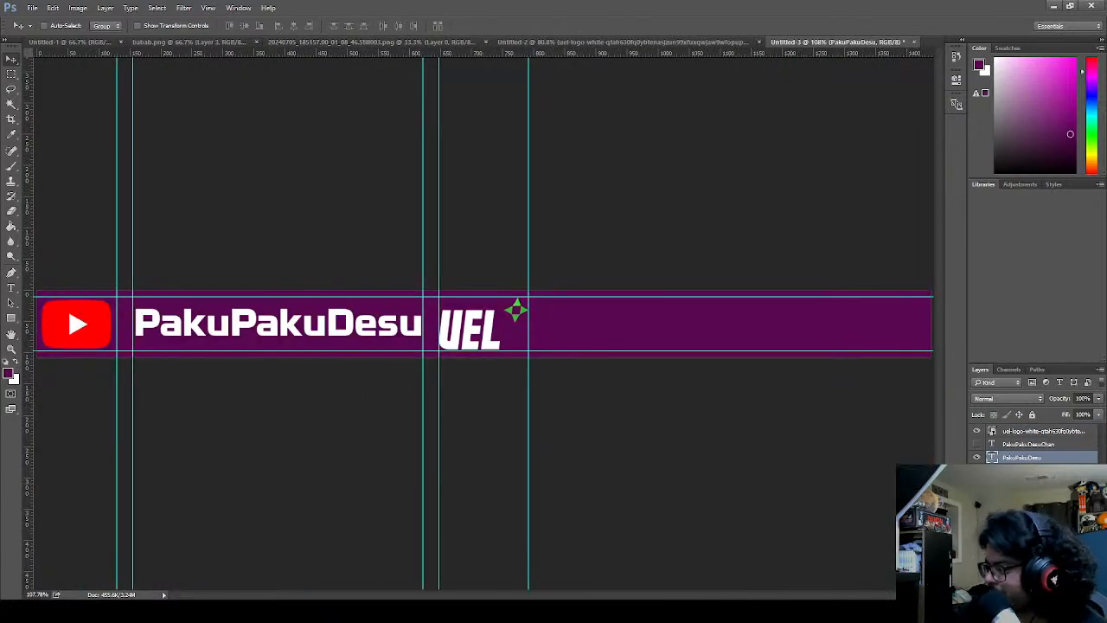
{"action": "left_click", "coordinate": [977, 456]}
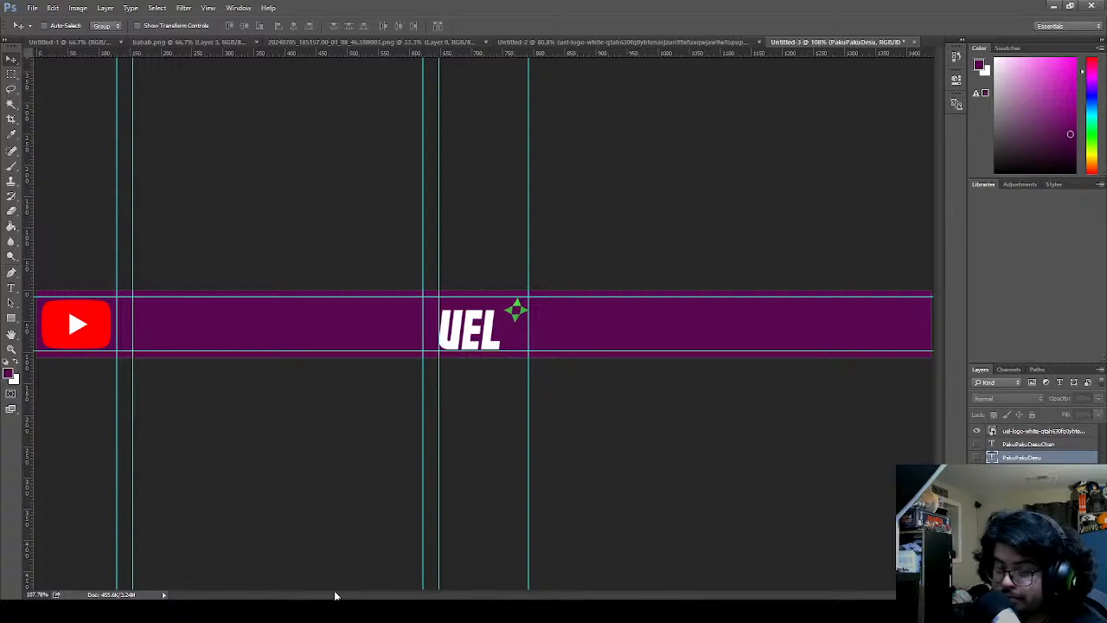
{"action": "left_click", "coordinate": [976, 443]}
{"action": "left_click", "coordinate": [976, 458]}
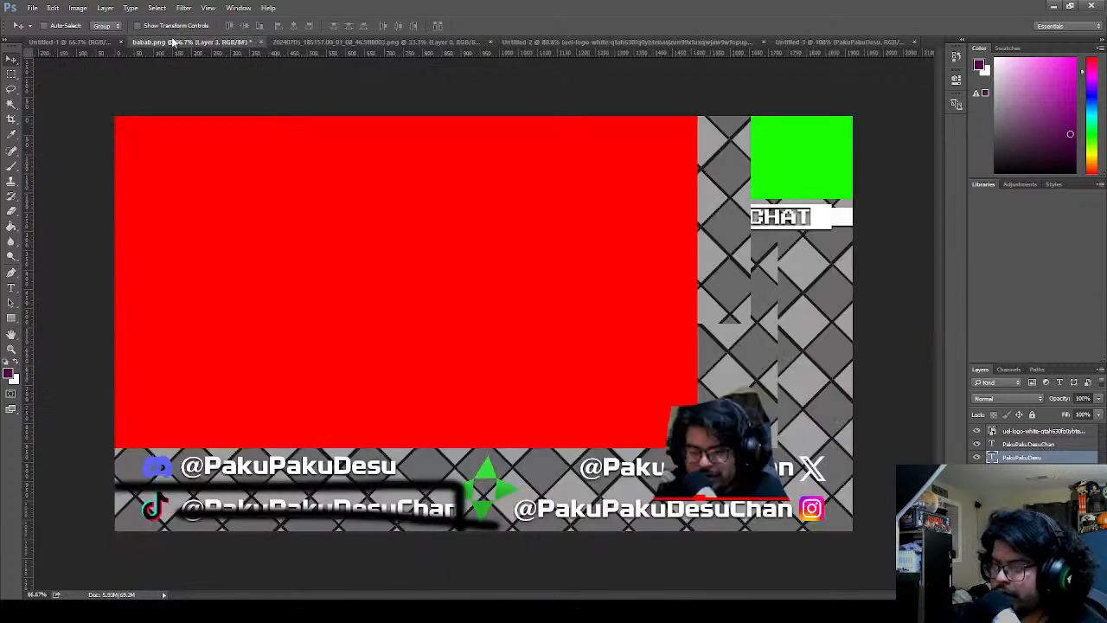
- In babab.png, move the webcam cutout and brush marks layer up, clear of the channel names
{"action": "left_click", "coordinate": [173, 42]}
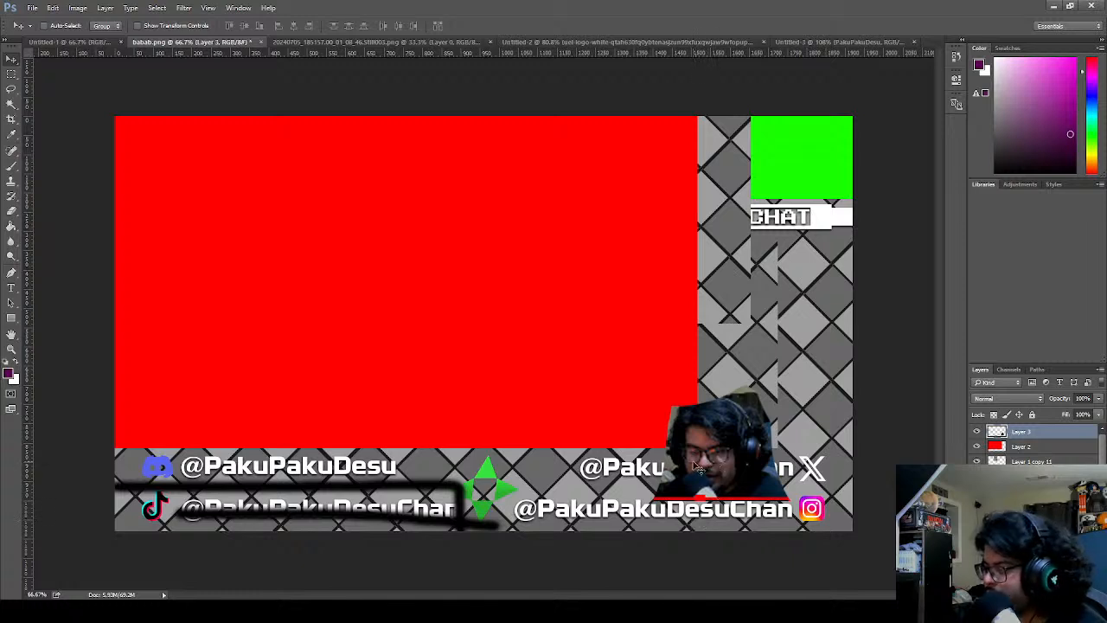
{"action": "mouse_move", "coordinate": [711, 465]}
{"action": "left_mouse_down"}
{"action": "mouse_move", "coordinate": [609, 432]}
{"action": "mouse_move", "coordinate": [547, 355]}
{"action": "mouse_move", "coordinate": [600, 330]}
{"action": "mouse_move", "coordinate": [788, 296]}
{"action": "mouse_move", "coordinate": [792, 263]}
{"action": "left_mouse_up"}
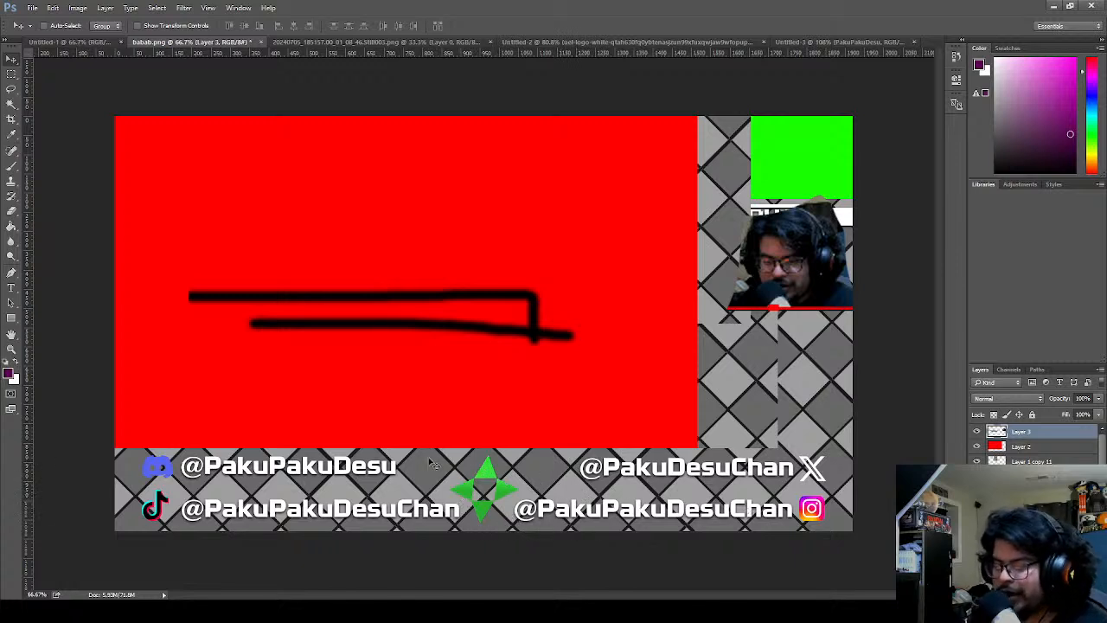
- Return to the Untitled-3 banner and delete both the PakuPakuDesu and PakuPakuDesuChan text layers
{"action": "left_click", "coordinate": [875, 40]}
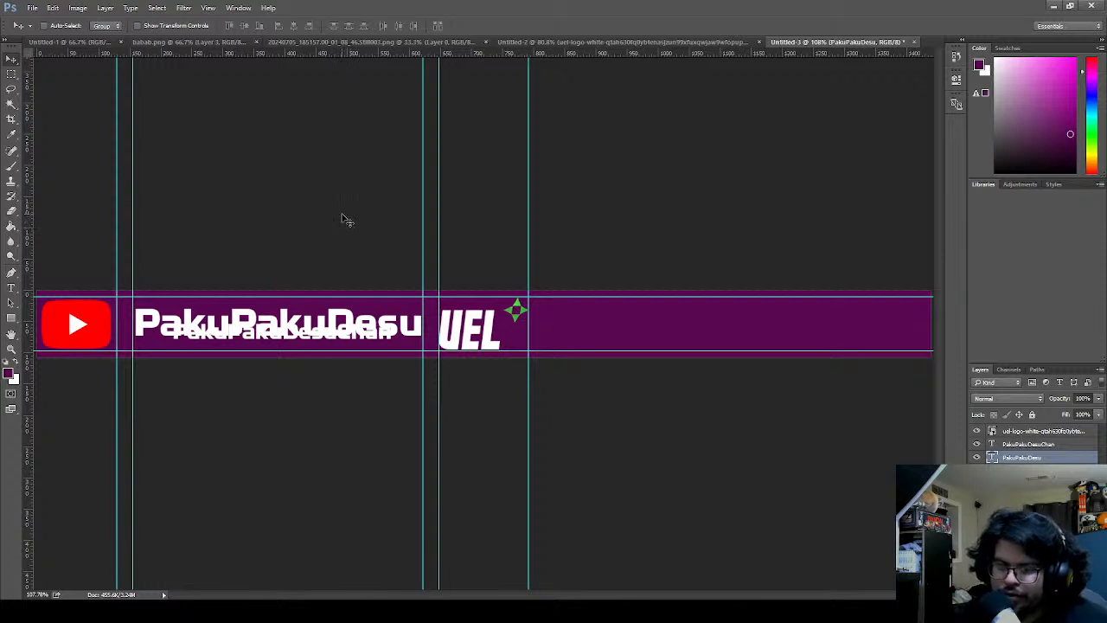
{"action": "mouse_move", "coordinate": [302, 324]}
{"action": "left_mouse_down"}
{"action": "mouse_move", "coordinate": [302, 370]}
{"action": "mouse_move", "coordinate": [305, 333]}
{"action": "left_mouse_up"}
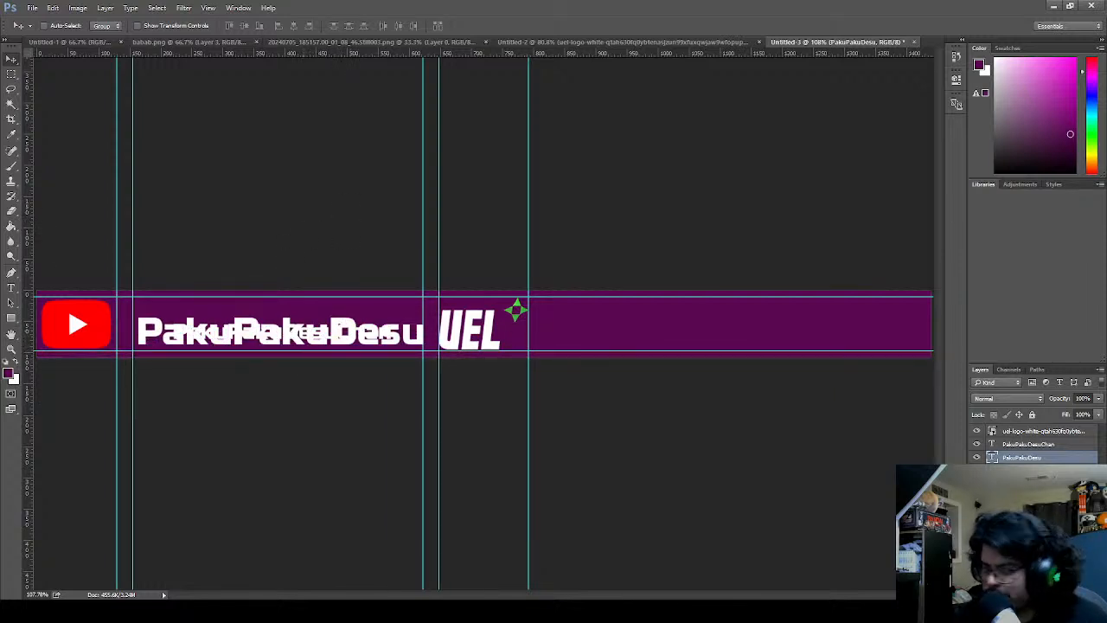
{"action": "left_click", "coordinate": [1033, 444], "text": "shift"}
{"action": "key", "text": "Delete"}
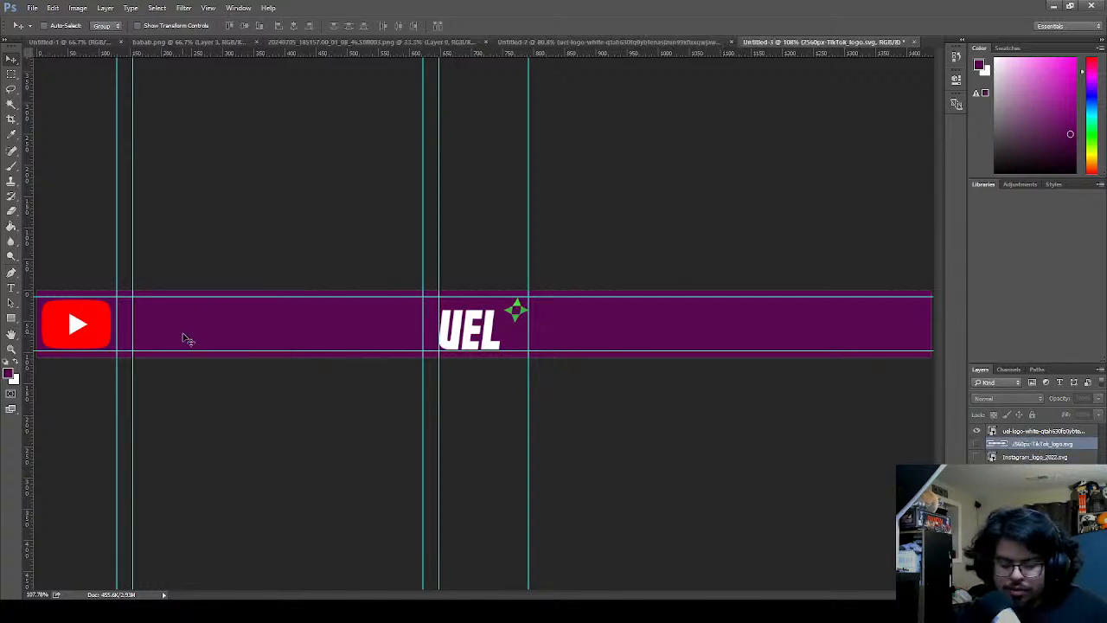
- Add a new 60 pt PakuPakuDesu text in NissanOpti Regular between the YouTube and UEL logos
{"action": "key", "text": "t"}
{"action": "left_click", "coordinate": [161, 316]}
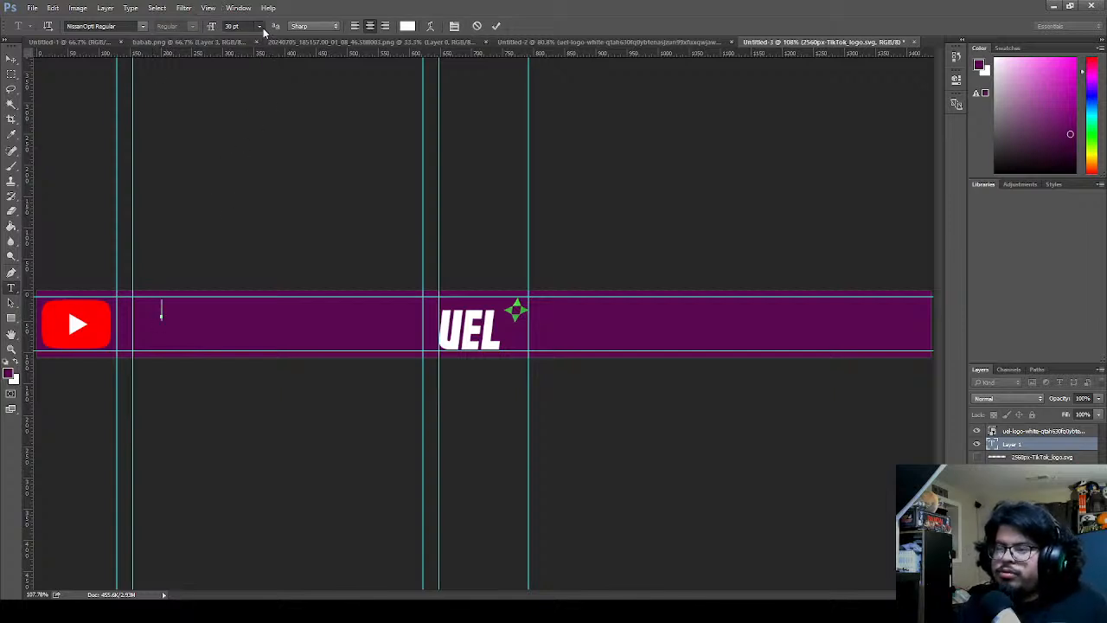
{"action": "left_click", "coordinate": [272, 208]}
{"action": "left_click_drag", "start_coordinate": [205, 312], "coordinate": [210, 332]}
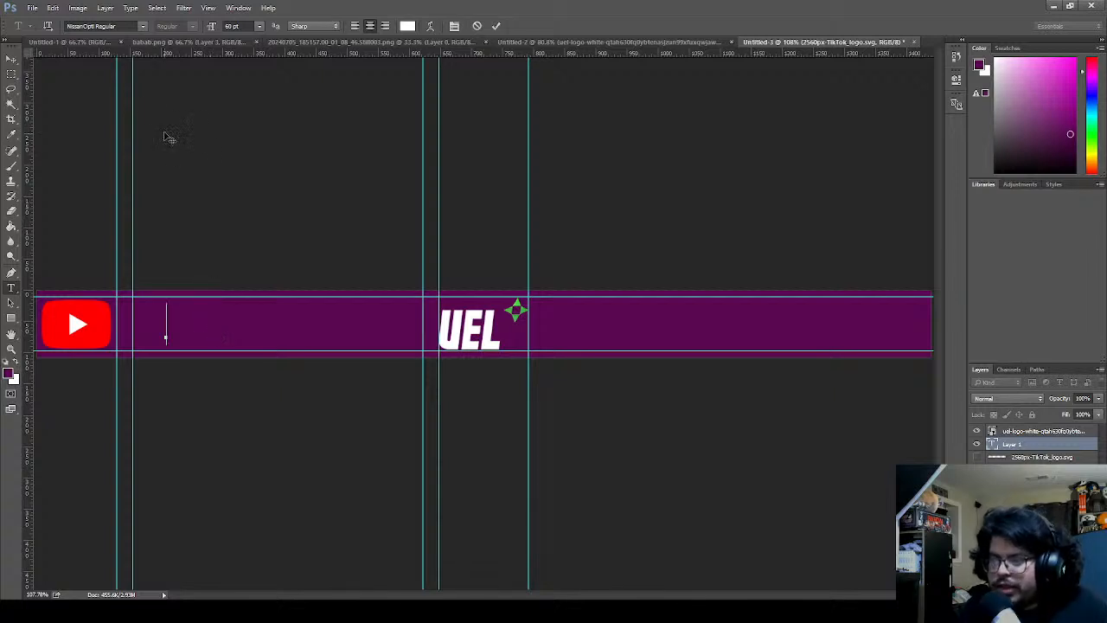
{"action": "type", "text": "Paku"}
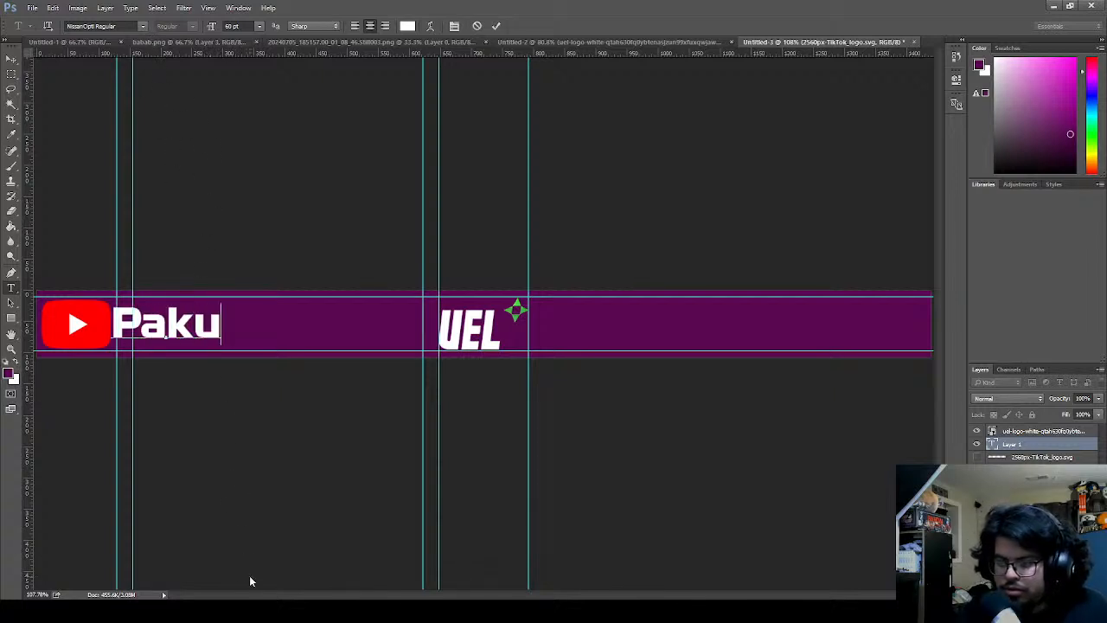
{"action": "type", "text": "PakuDesu"}
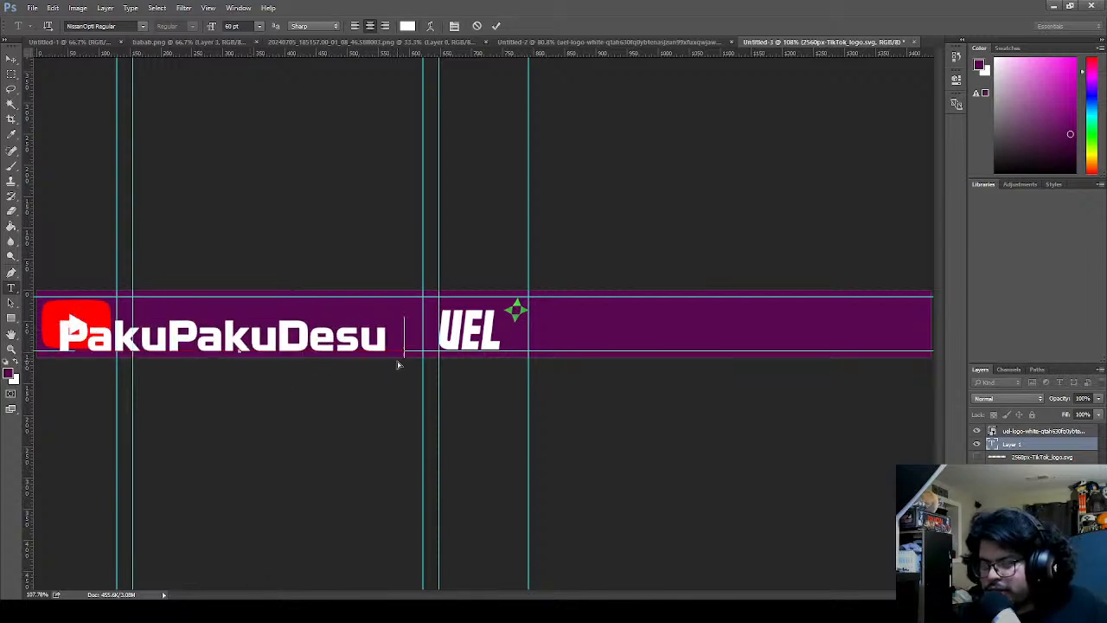
{"action": "key", "text": "BackSpace"}
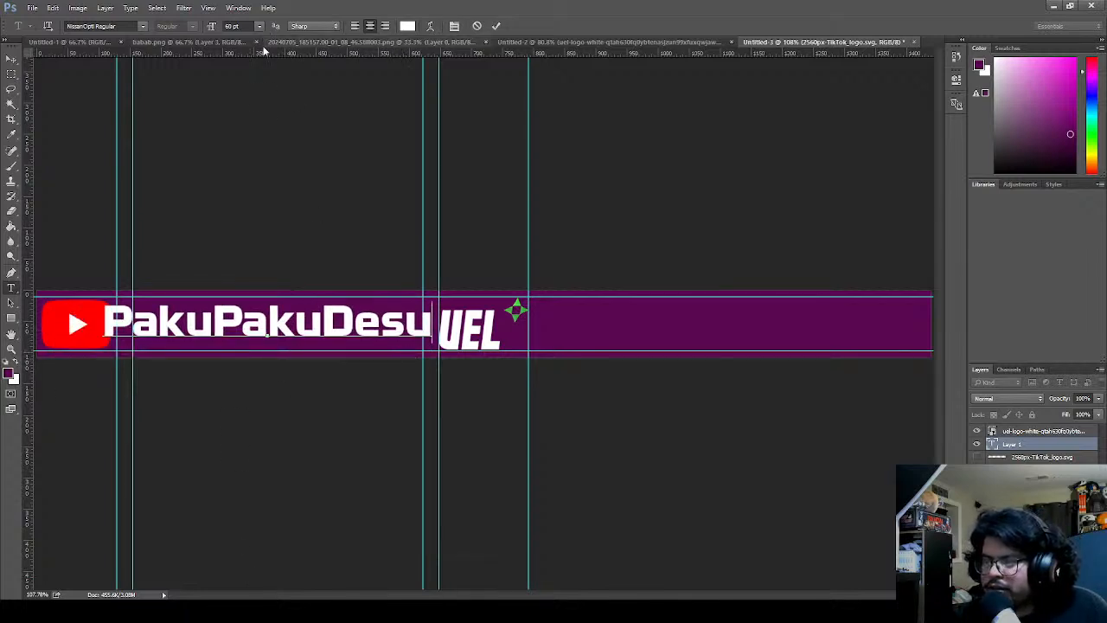
- Set the new PakuPakuDesu text to 48 pt and centre it between the two inner guides
{"action": "key", "text": "ctrl+a"}
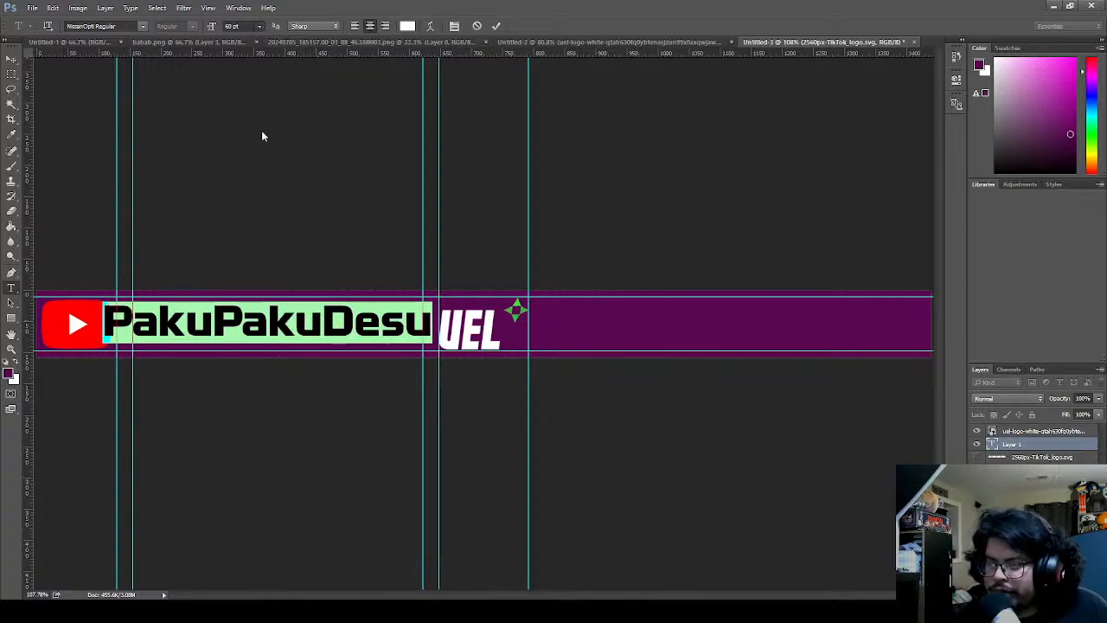
{"action": "left_click", "coordinate": [260, 173]}
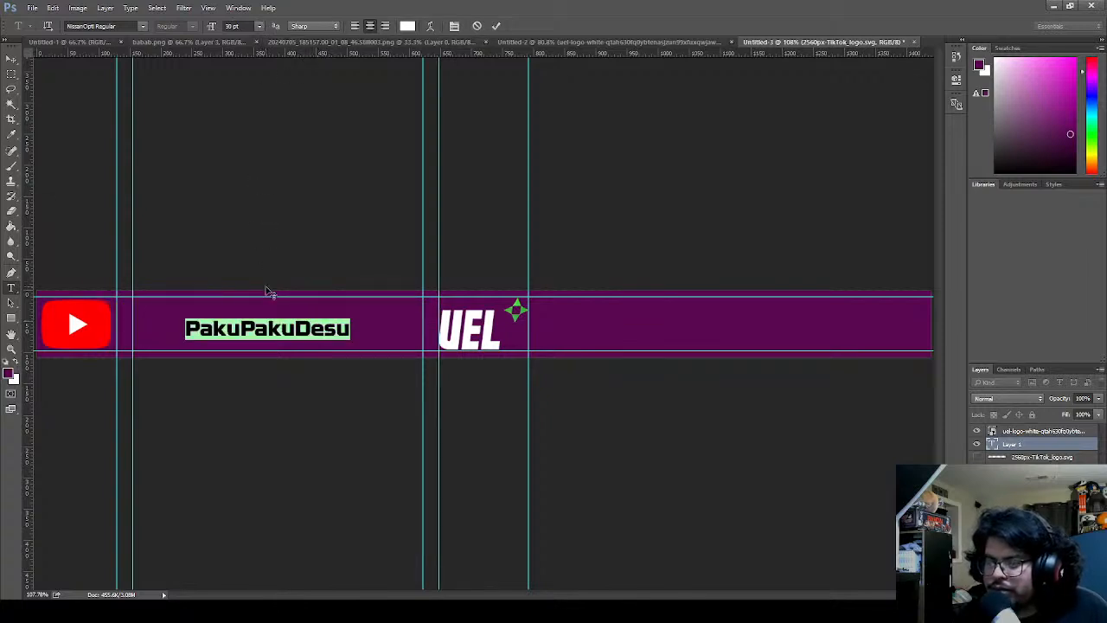
{"action": "left_click", "coordinate": [264, 186]}
{"action": "mouse_move", "coordinate": [286, 317]}
{"action": "left_mouse_down"}
{"action": "mouse_move", "coordinate": [285, 291]}
{"action": "mouse_move", "coordinate": [283, 311]}
{"action": "left_mouse_up"}
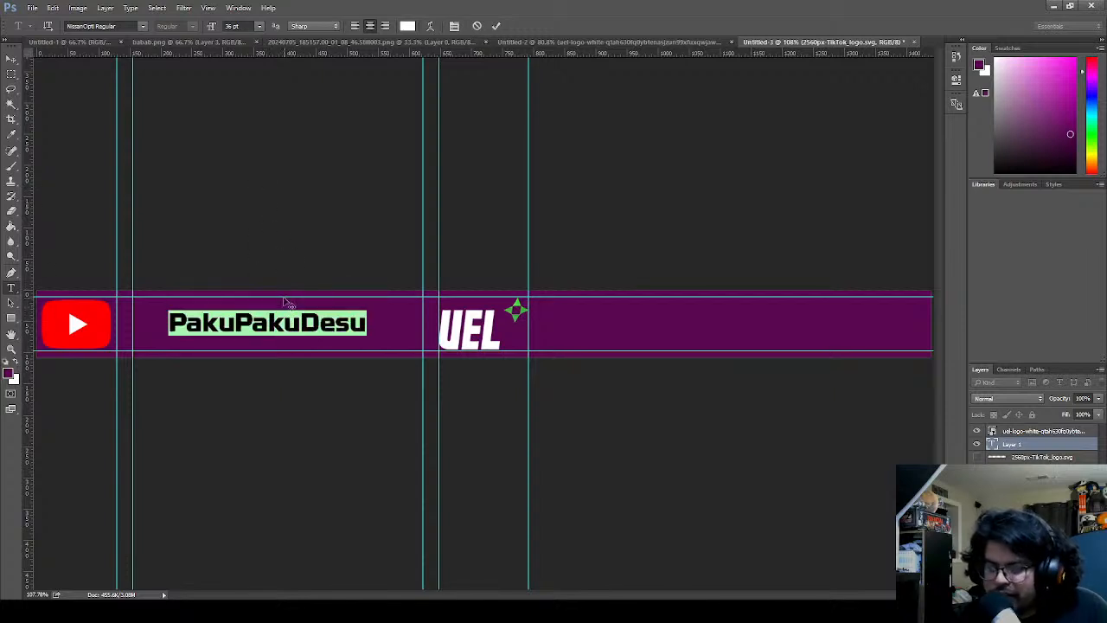
{"action": "left_click", "coordinate": [284, 312]}
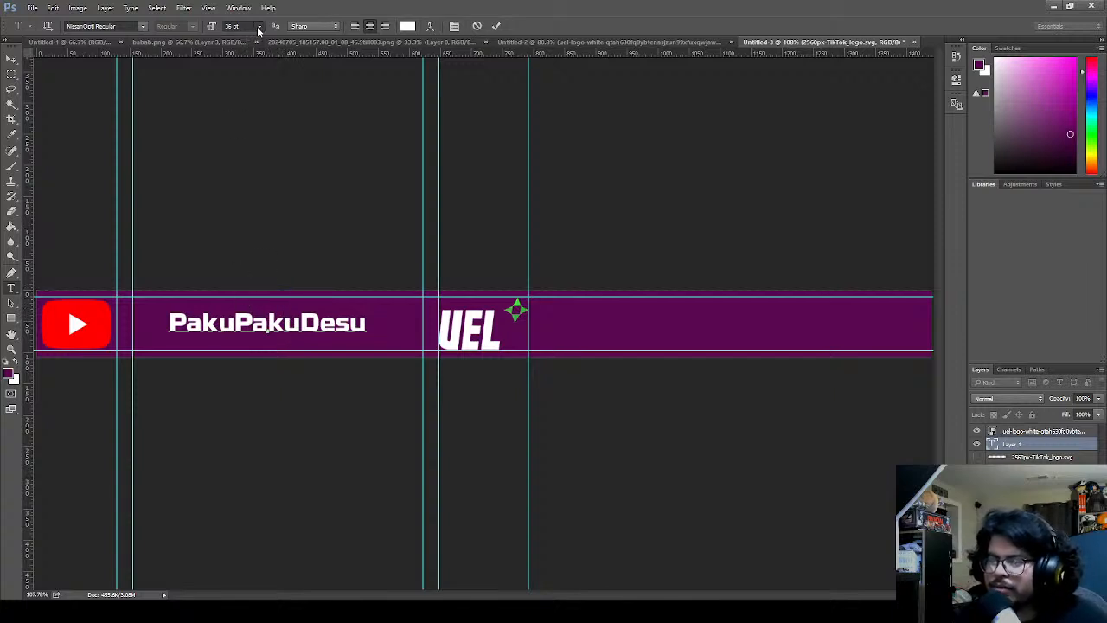
{"action": "double_click", "coordinate": [301, 324]}
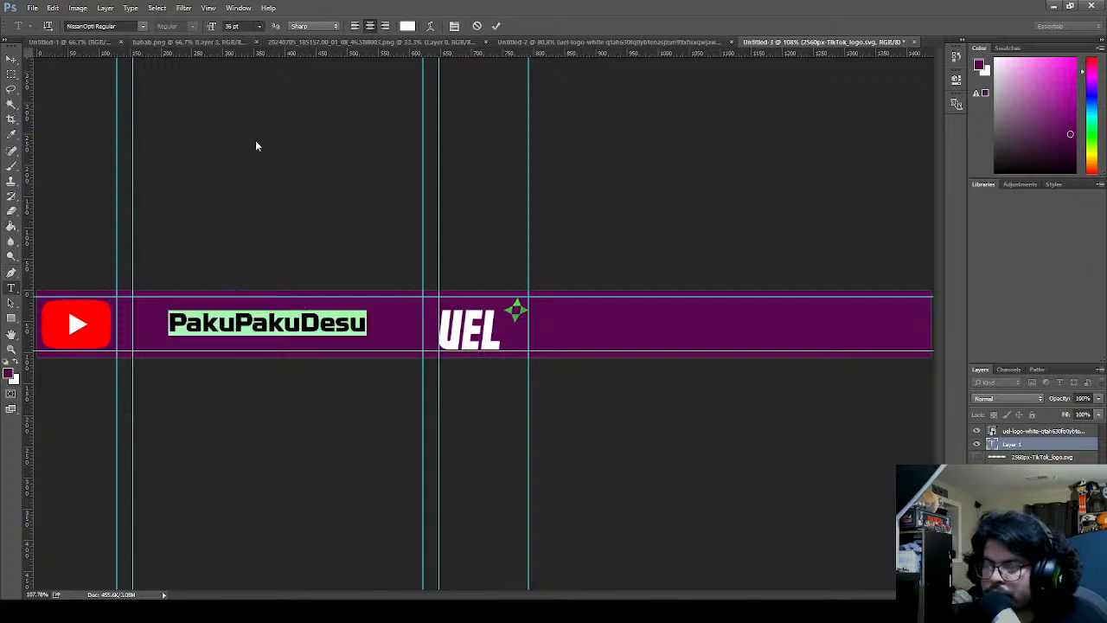
{"action": "left_click", "coordinate": [256, 197]}
{"action": "left_click_drag", "start_coordinate": [306, 272], "coordinate": [315, 277]}
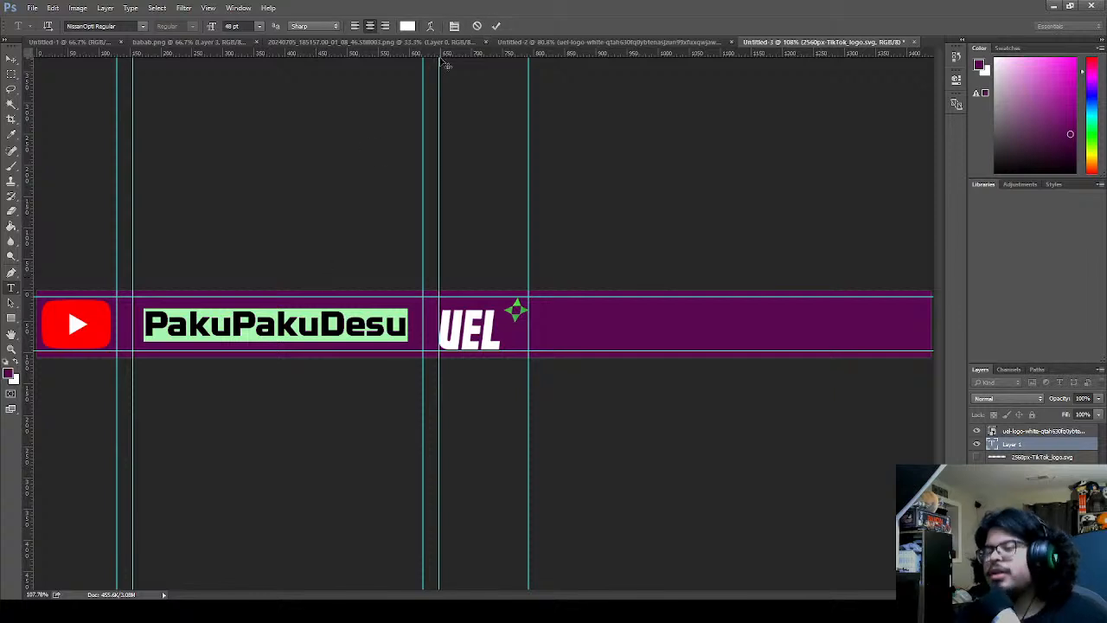
- Preview different fonts on the selected PakuPakuDesu text and try Comic Sans MS Bold
{"action": "left_click", "coordinate": [136, 26]}
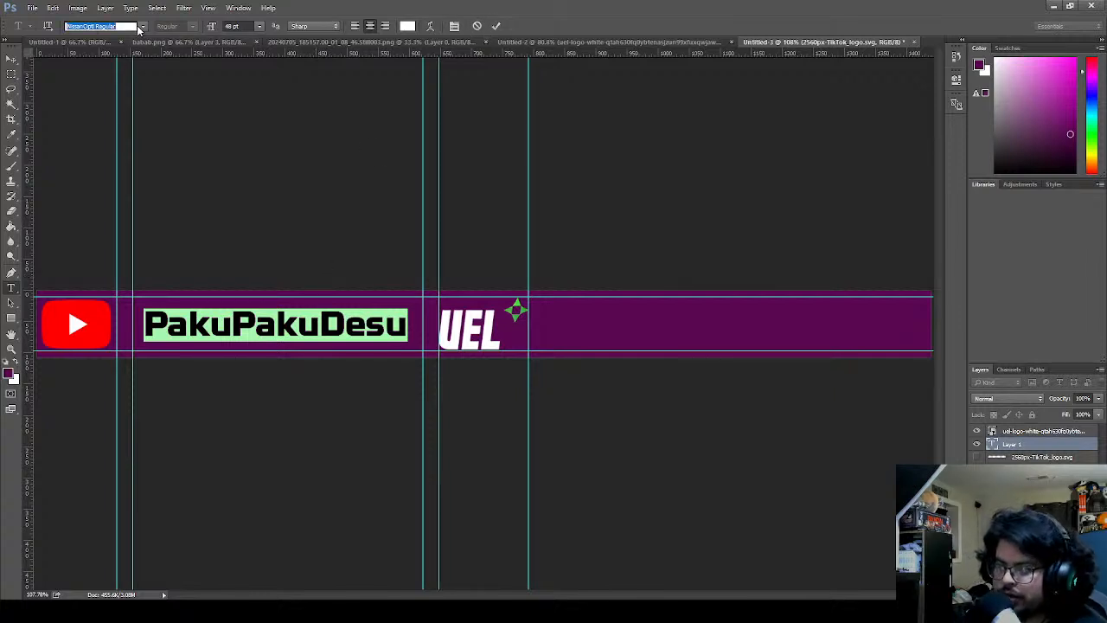
{"action": "key", "text": "Down"}
{"action": "key", "text": "Down"}
{"action": "key", "text": "Down"}
{"action": "key", "text": "Down"}
{"action": "key", "text": "Down"}
{"action": "key", "text": "Down"}
{"action": "key", "text": "Down"}
{"action": "key", "text": "Down"}
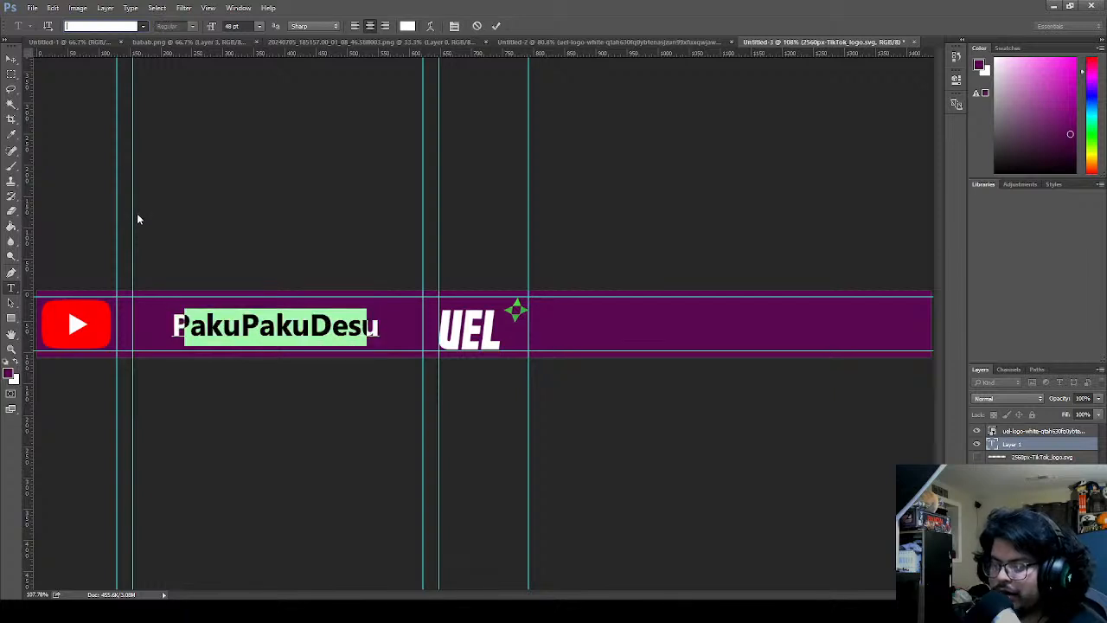
{"action": "key", "text": "Down"}
{"action": "key", "text": "Down"}
{"action": "key", "text": "Down"}
{"action": "key", "text": "Down"}
{"action": "key", "text": "Down"}
{"action": "key", "text": "Down"}
{"action": "key", "text": "Down"}
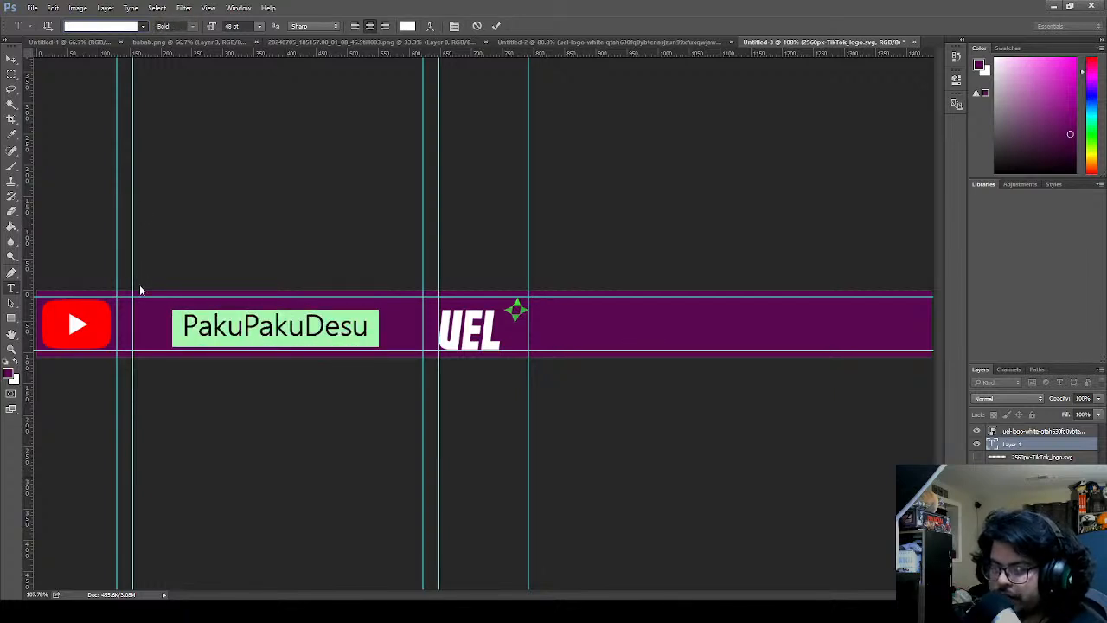
{"action": "key", "text": "Down"}
{"action": "key", "text": "Down"}
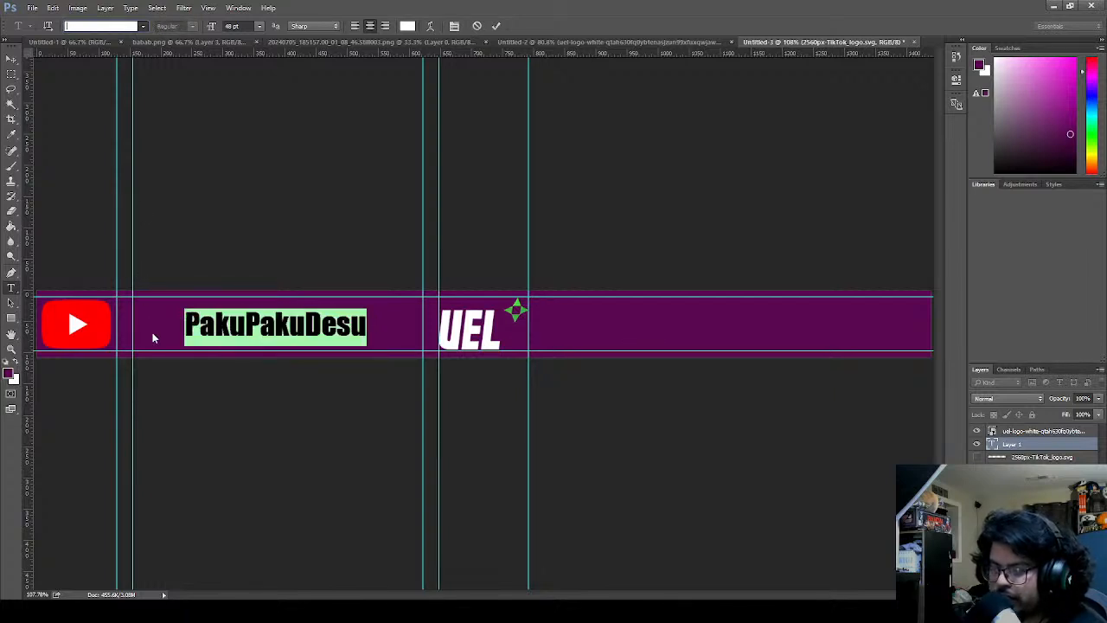
{"action": "key", "text": "Down"}
{"action": "key", "text": "Down"}
{"action": "key", "text": "Down"}
{"action": "key", "text": "Down"}
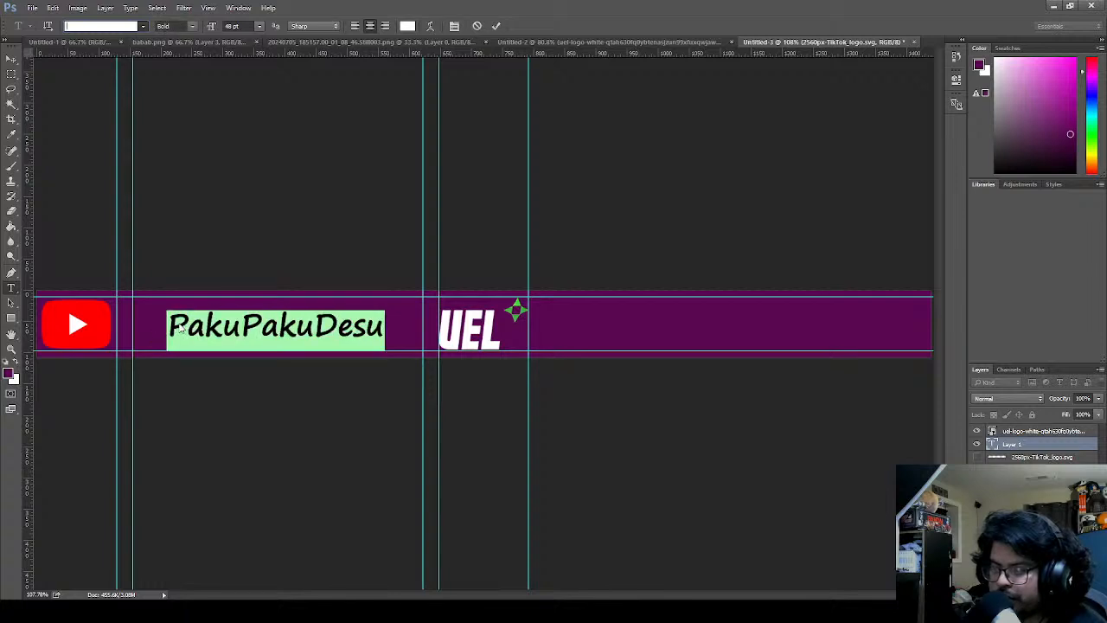
{"action": "key", "text": "Down"}
{"action": "key", "text": "Down"}
{"action": "key", "text": "Down"}
{"action": "key", "text": "Down"}
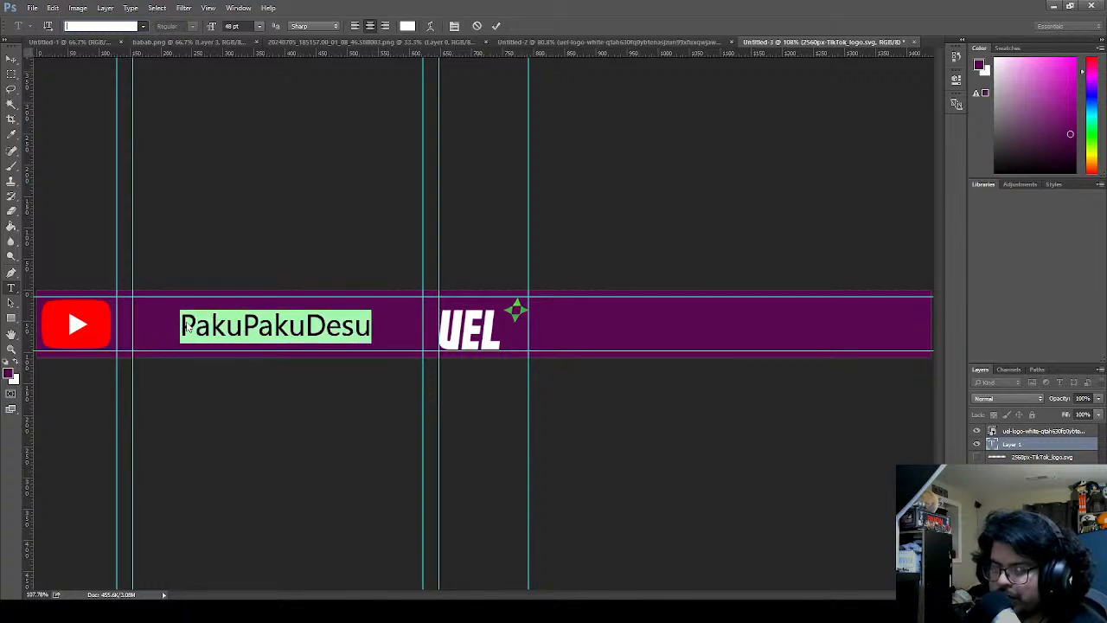
{"action": "key", "text": "Down"}
{"action": "key", "text": "Down"}
{"action": "key", "text": "Down"}
{"action": "key", "text": "Down"}
{"action": "key", "text": "Down"}
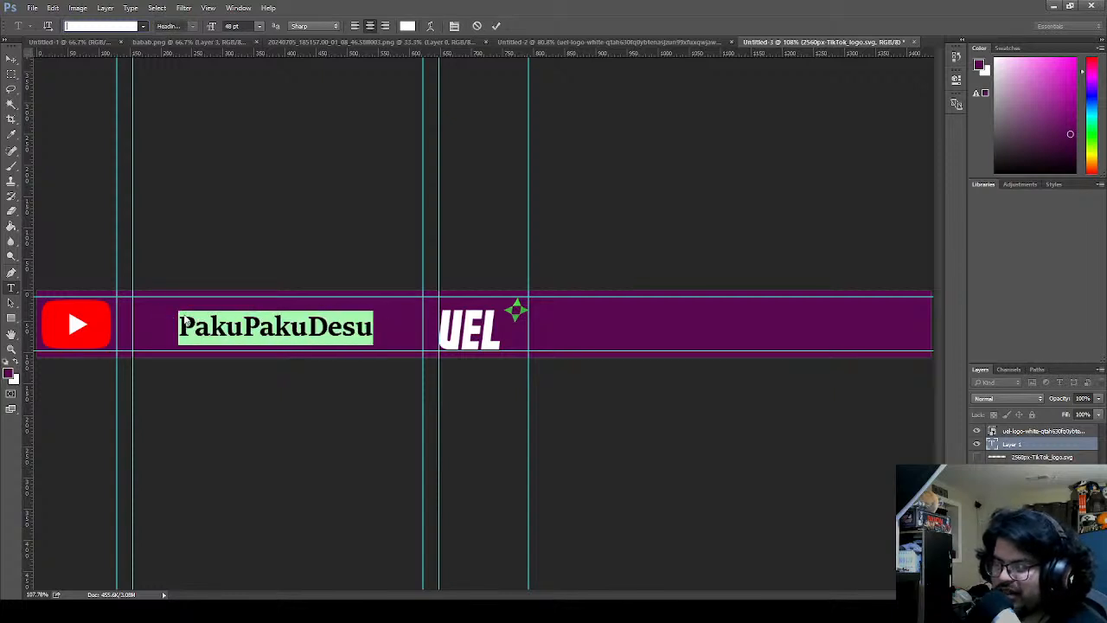
{"action": "key", "text": "Down"}
{"action": "key", "text": "Down"}
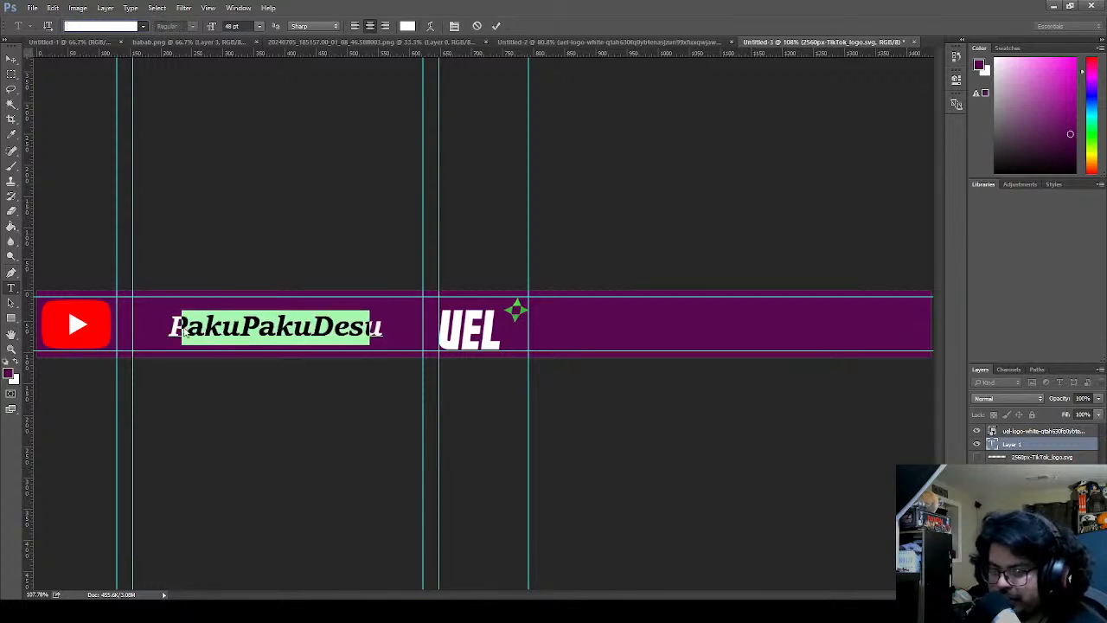
{"action": "key", "text": "Down"}
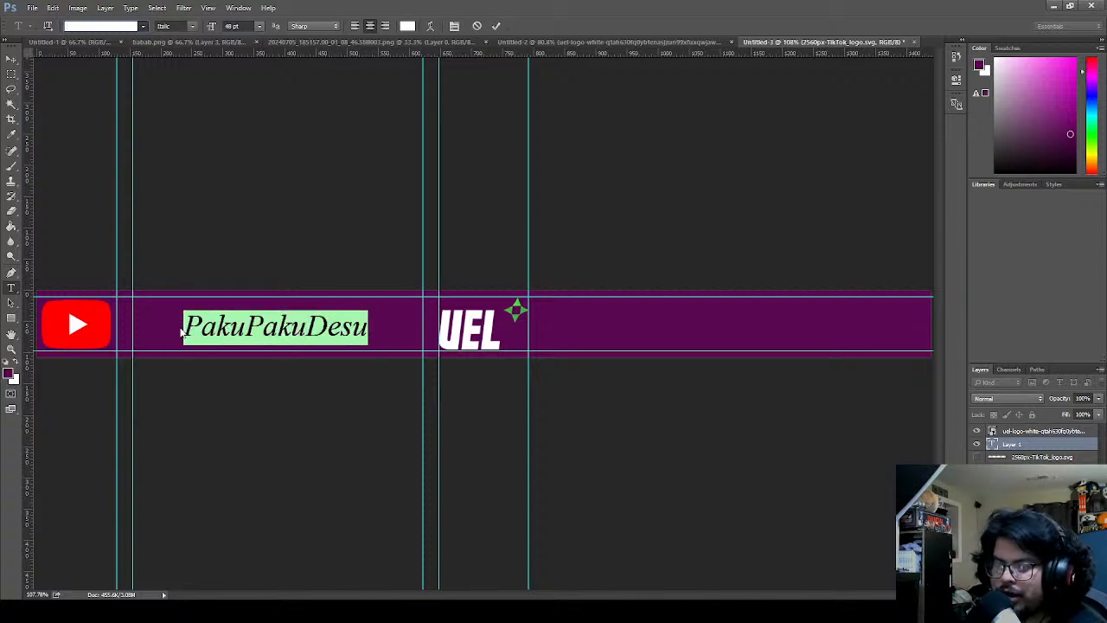
{"action": "key", "text": "Down"}
{"action": "key", "text": "Down"}
{"action": "key", "text": "Down"}
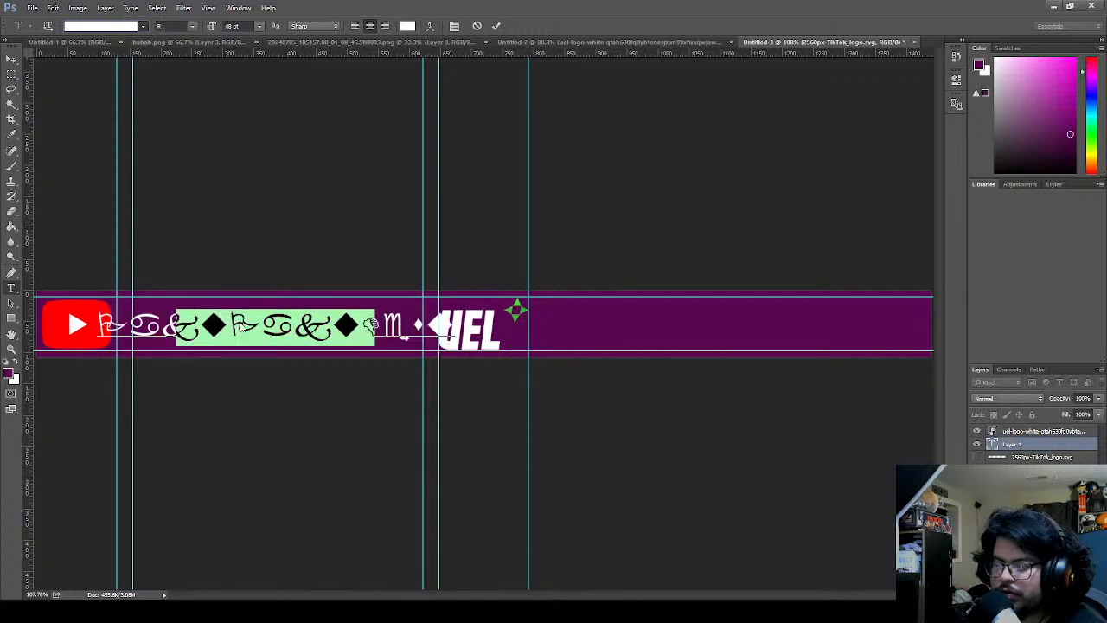
{"action": "key", "text": "Down"}
{"action": "key", "text": "Down"}
{"action": "key", "text": "Down"}
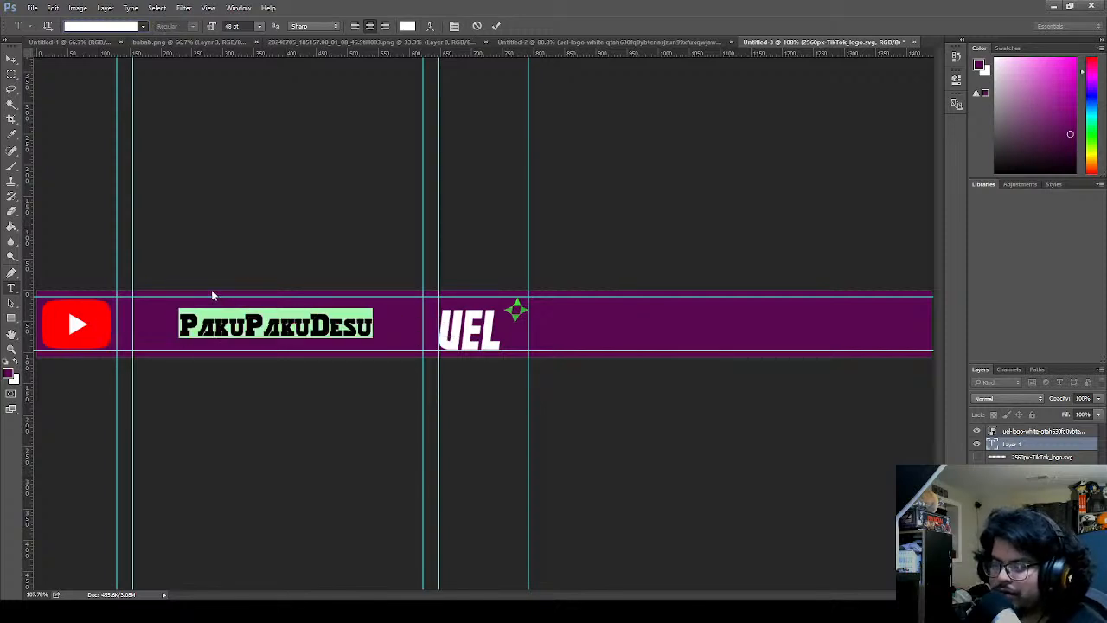
{"action": "key", "text": "Down"}
{"action": "key", "text": "Down"}
{"action": "key", "text": "Down"}
{"action": "key", "text": "Down"}
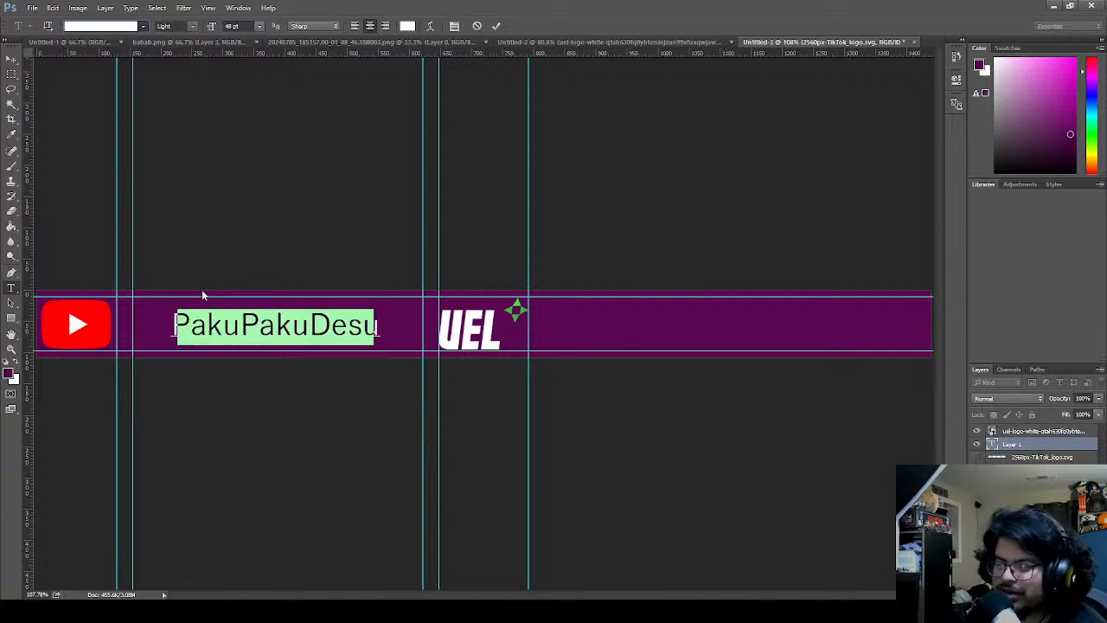
{"action": "key", "text": "Down"}
{"action": "key", "text": "Down"}
{"action": "key", "text": "Down"}
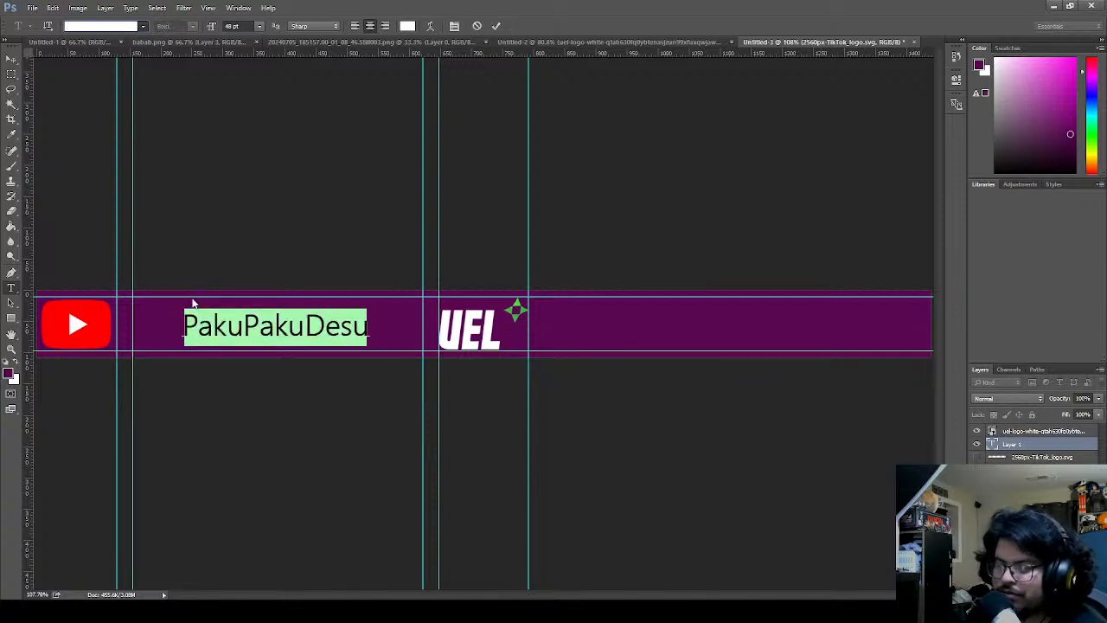
{"action": "key", "text": "Down"}
{"action": "key", "text": "Down"}
{"action": "key", "text": "Down"}
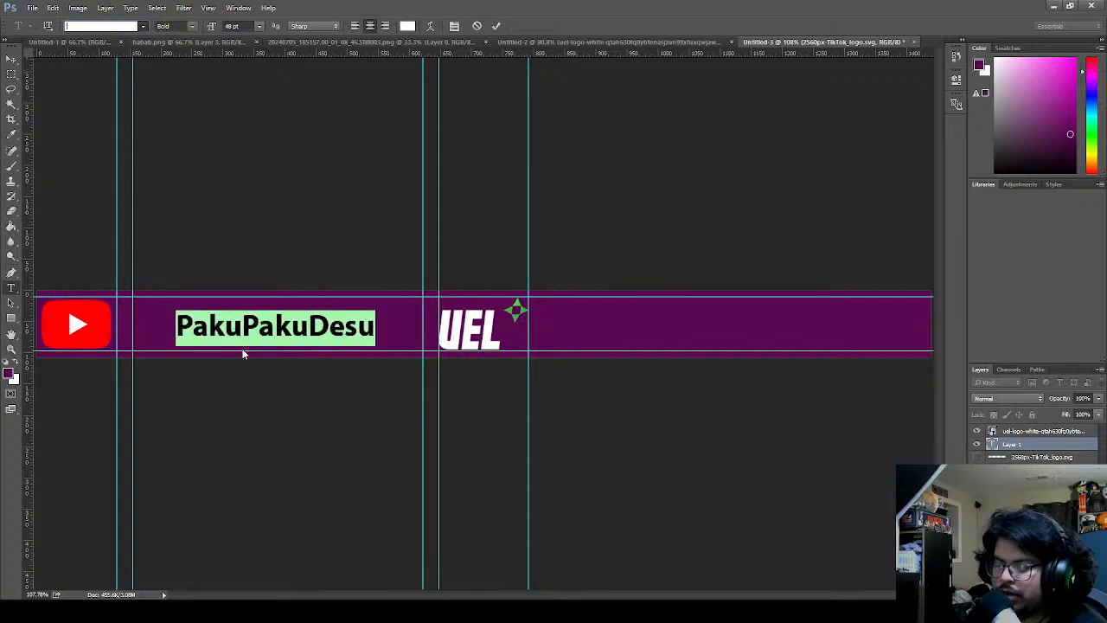
{"action": "key", "text": "Down"}
{"action": "key", "text": "Down"}
{"action": "key", "text": "Down"}
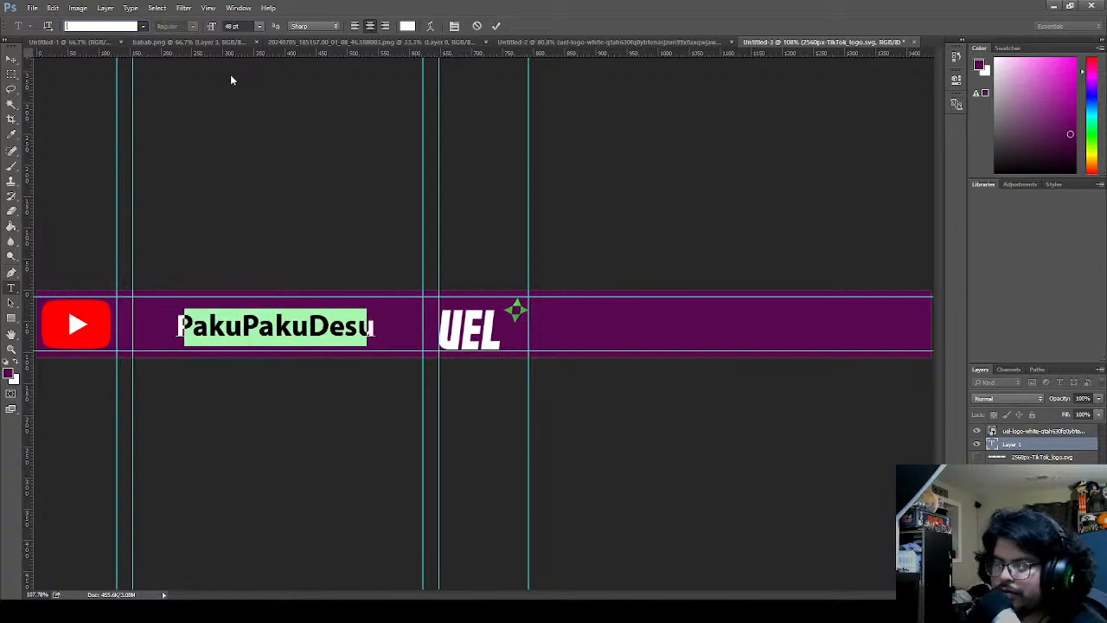
{"action": "key", "text": "Down"}
{"action": "key", "text": "Down"}
{"action": "key", "text": "Down"}
{"action": "key", "text": "Down"}
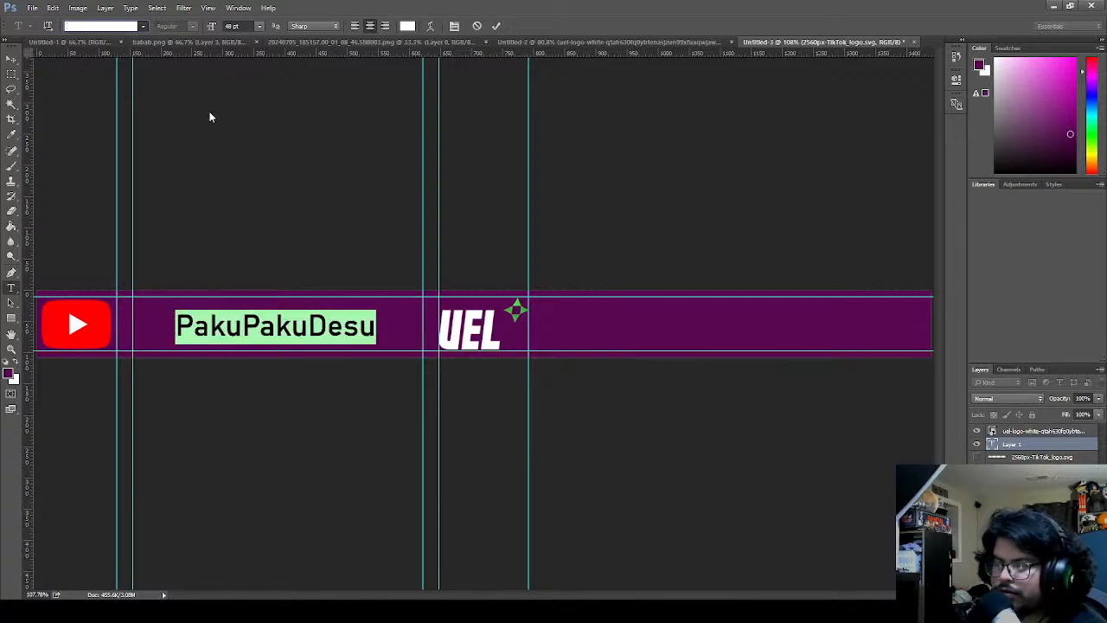
{"action": "key", "text": "Down"}
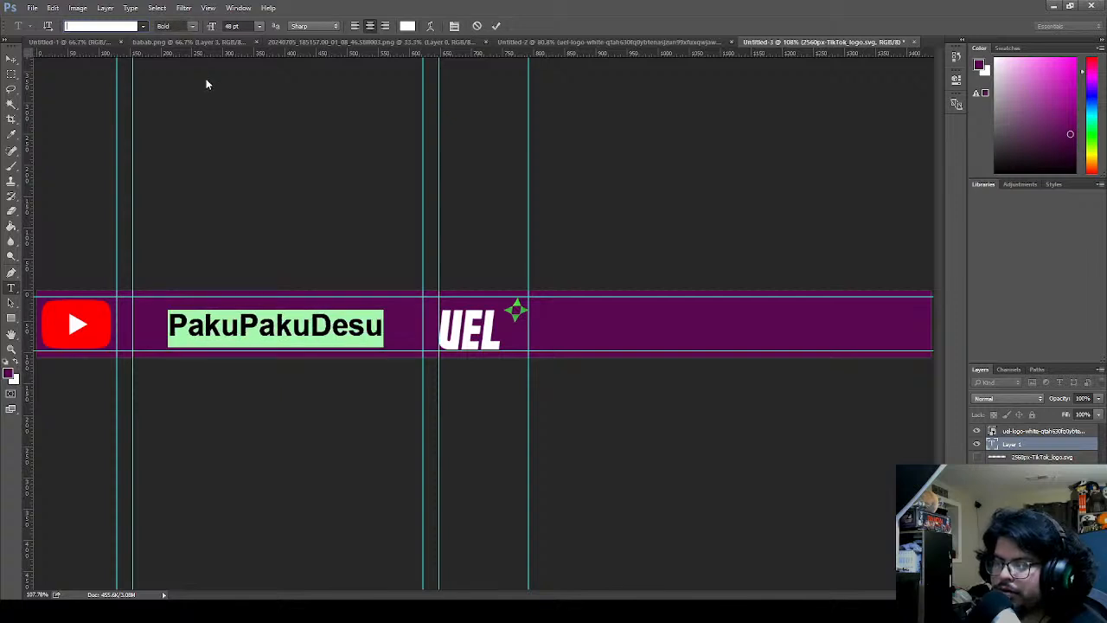
{"action": "key", "text": "Down"}
{"action": "key", "text": "Down"}
{"action": "key", "text": "Down"}
{"action": "key", "text": "Down"}
{"action": "key", "text": "Down"}
{"action": "key", "text": "Down"}
{"action": "key", "text": "Down"}
{"action": "key", "text": "Down"}
{"action": "key", "text": "Down"}
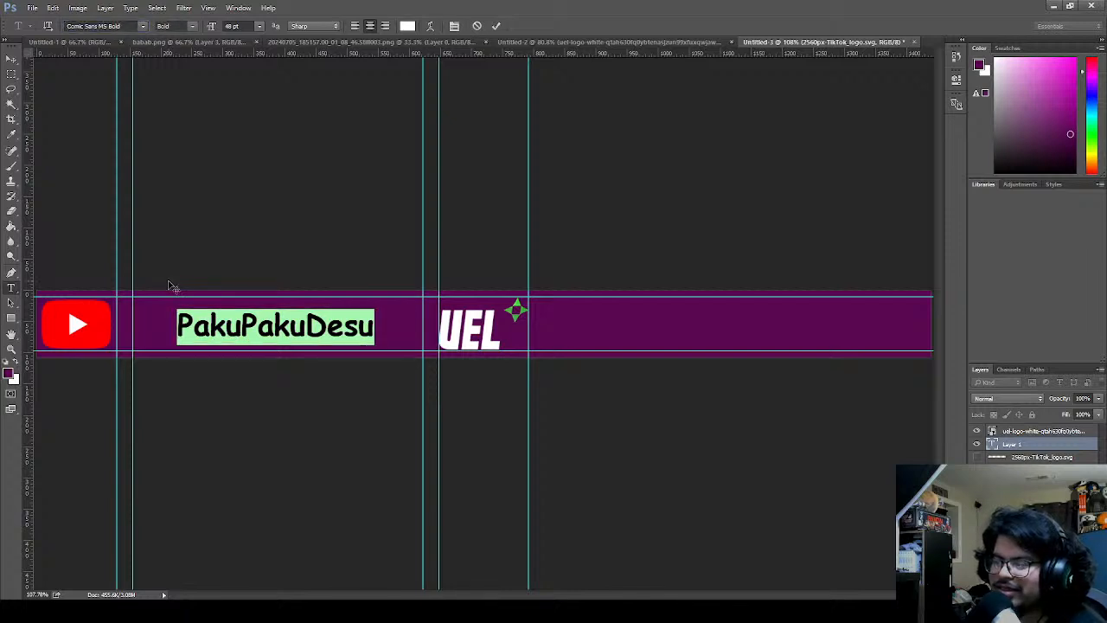
{"action": "left_click", "coordinate": [324, 325]}
{"action": "double_click", "coordinate": [372, 325]}
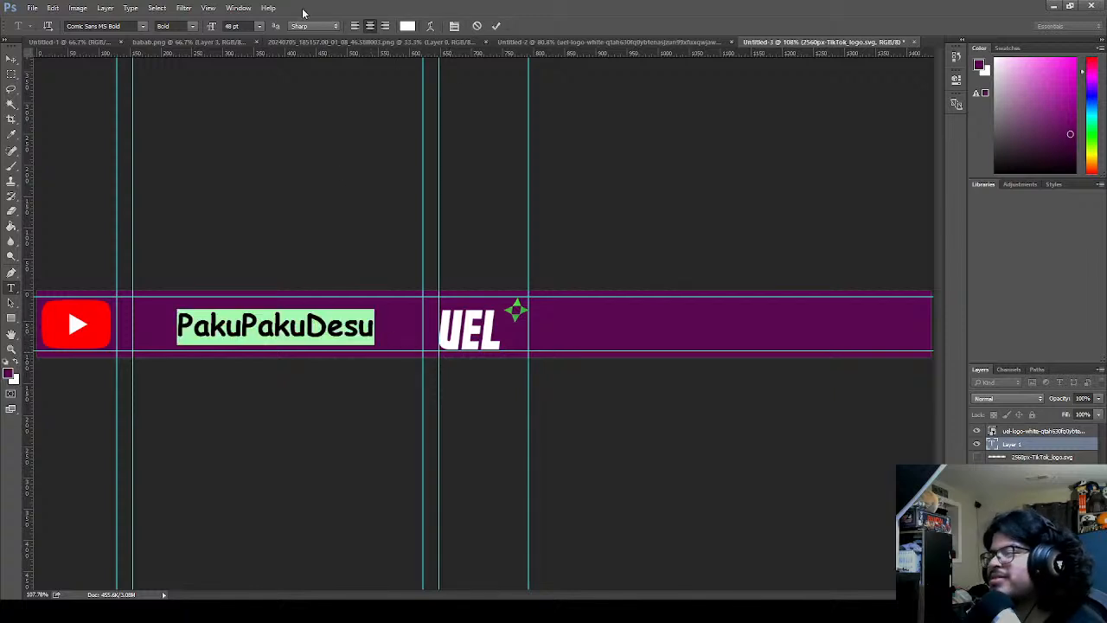
- Preview more fonts on the PakuPakuDesu text and try Fixedsys Regular
{"action": "left_click", "coordinate": [143, 30]}
{"action": "key", "text": "Down"}
{"action": "key", "text": "Down"}
{"action": "key", "text": "Down"}
{"action": "key", "text": "Down"}
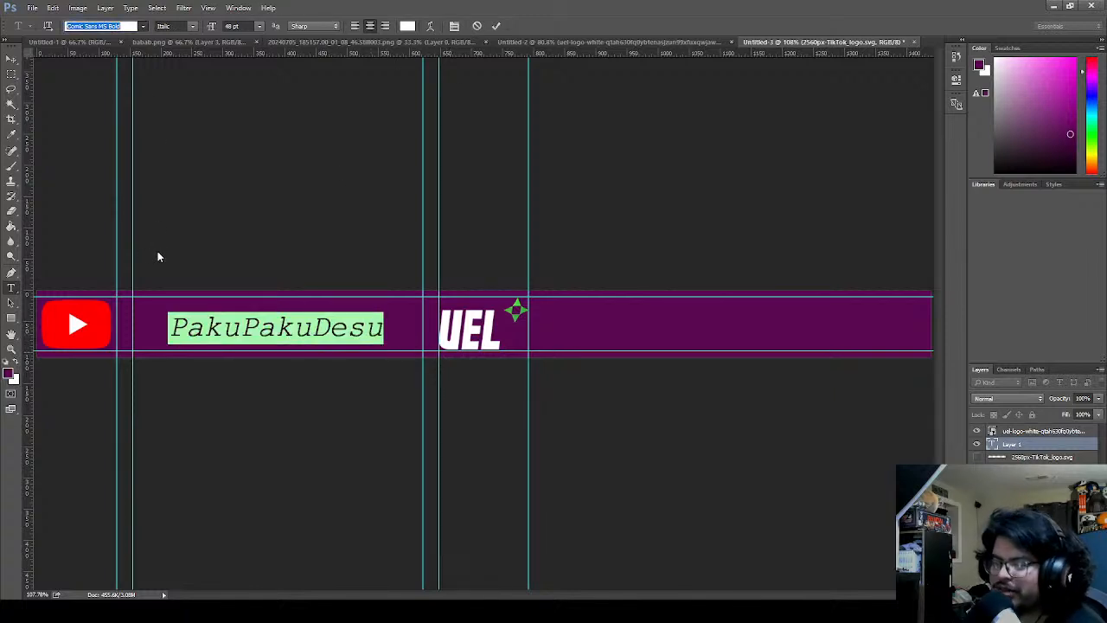
{"action": "key", "text": "Down"}
{"action": "key", "text": "Down"}
{"action": "key", "text": "Down"}
{"action": "key", "text": "Down"}
{"action": "key", "text": "Down"}
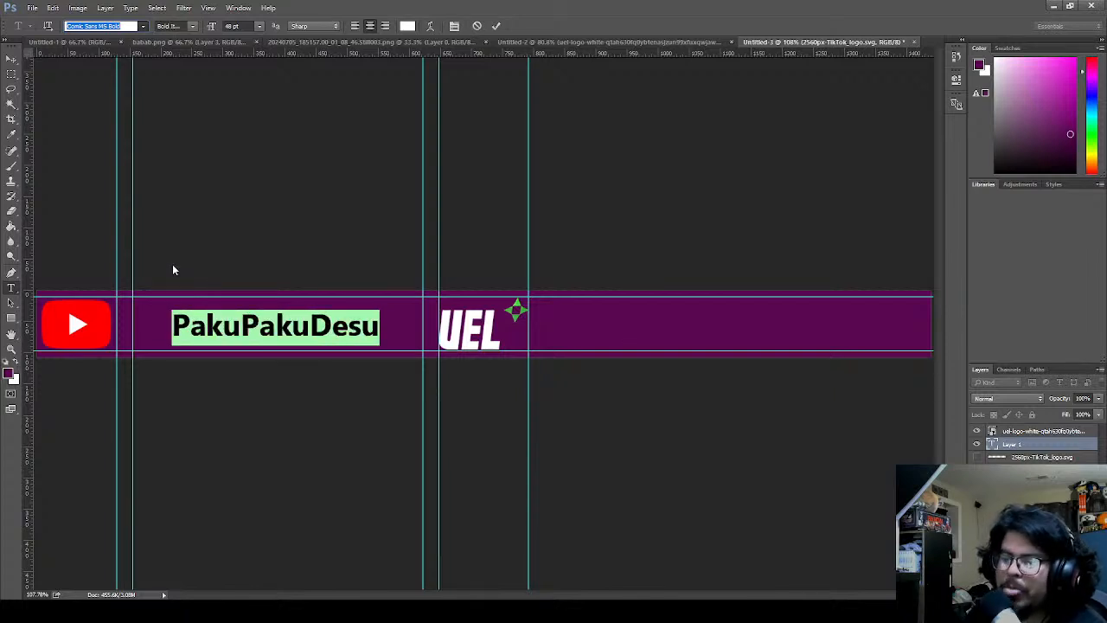
{"action": "key", "text": "Down"}
{"action": "key", "text": "Down"}
{"action": "key", "text": "Down"}
{"action": "key", "text": "Down"}
{"action": "key", "text": "Down"}
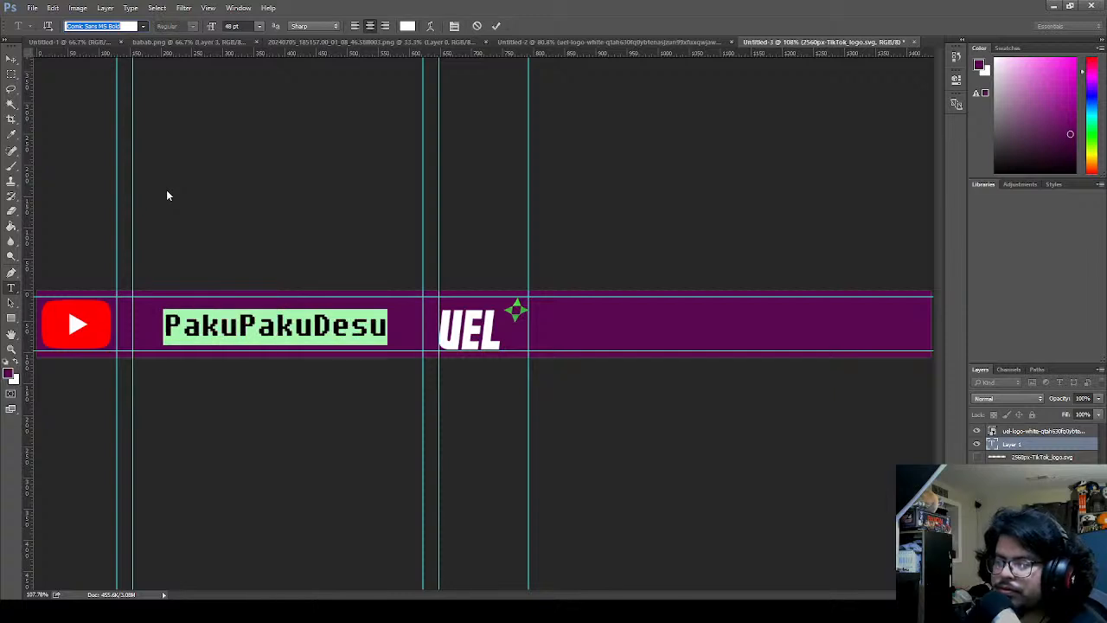
{"action": "key", "text": "Down"}
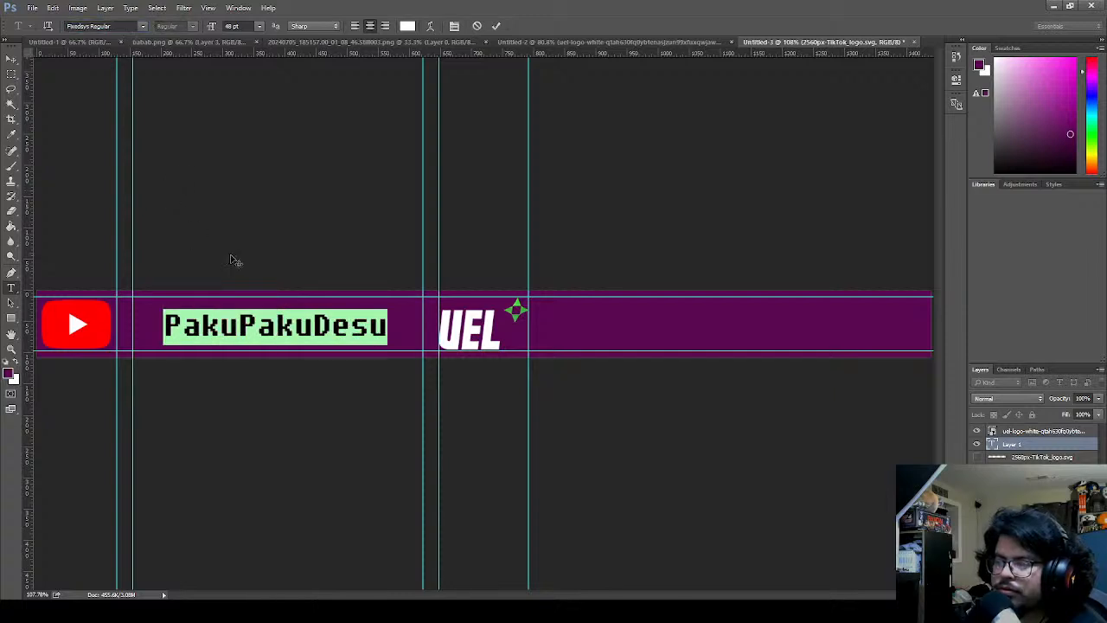
{"action": "left_click", "coordinate": [281, 306]}
{"action": "double_click", "coordinate": [348, 327]}
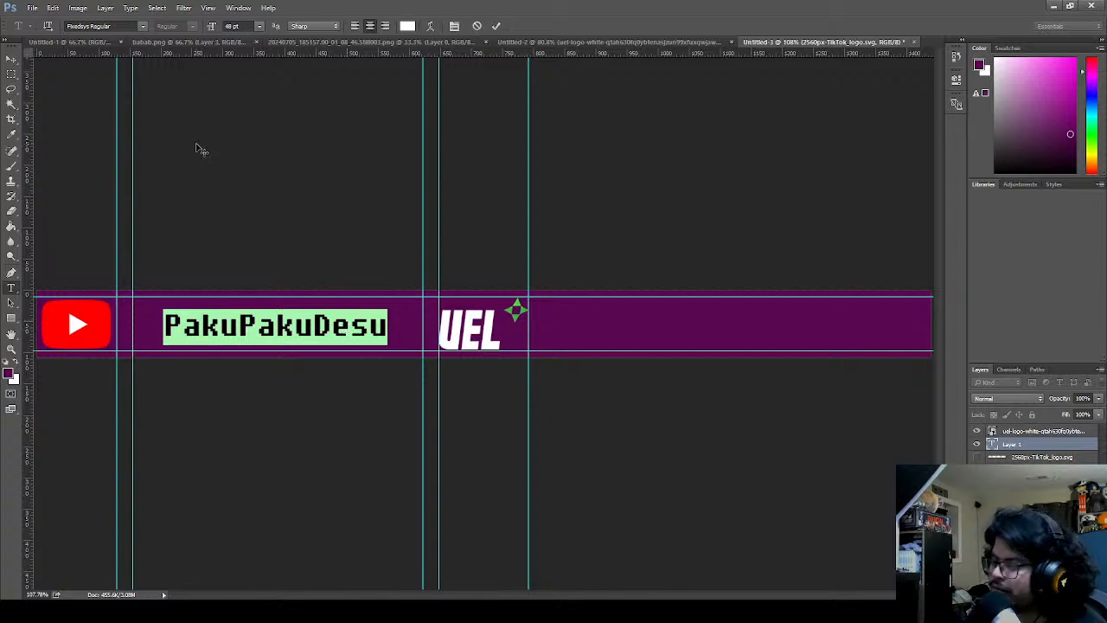
- Continue through the fonts for the PakuPakuDesu text and try Metal Slug Regular
{"action": "left_click", "coordinate": [137, 25]}
{"action": "key", "text": "Down"}
{"action": "key", "text": "Down"}
{"action": "key", "text": "Down"}
{"action": "key", "text": "Down"}
{"action": "key", "text": "Down"}
{"action": "key", "text": "Down"}
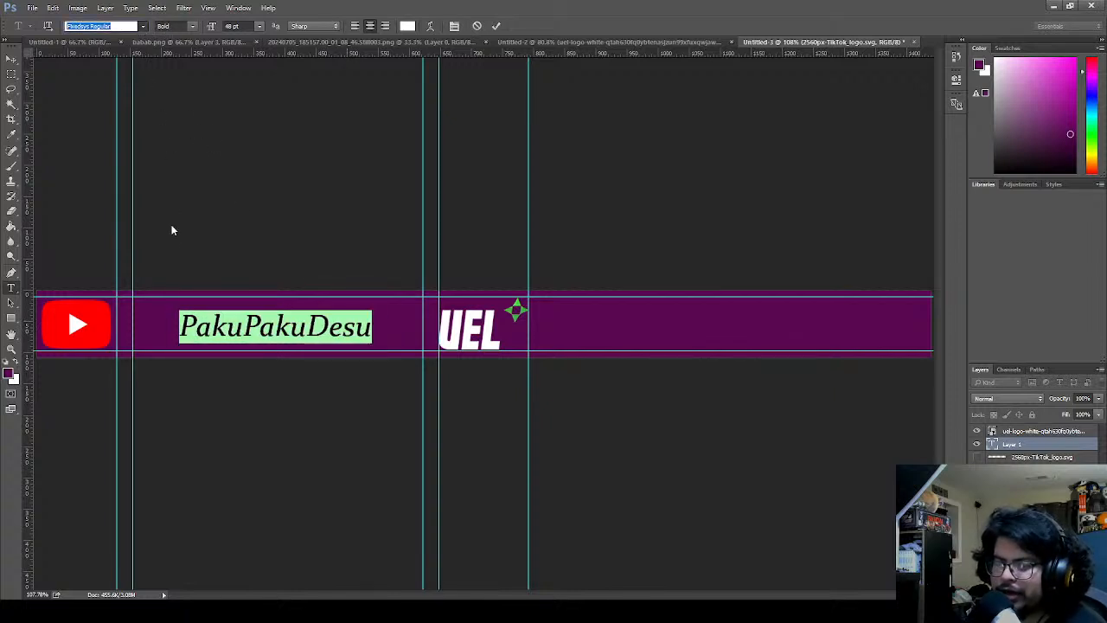
{"action": "key", "text": "Down"}
{"action": "key", "text": "Down"}
{"action": "key", "text": "Down"}
{"action": "key", "text": "Down"}
{"action": "key", "text": "Down"}
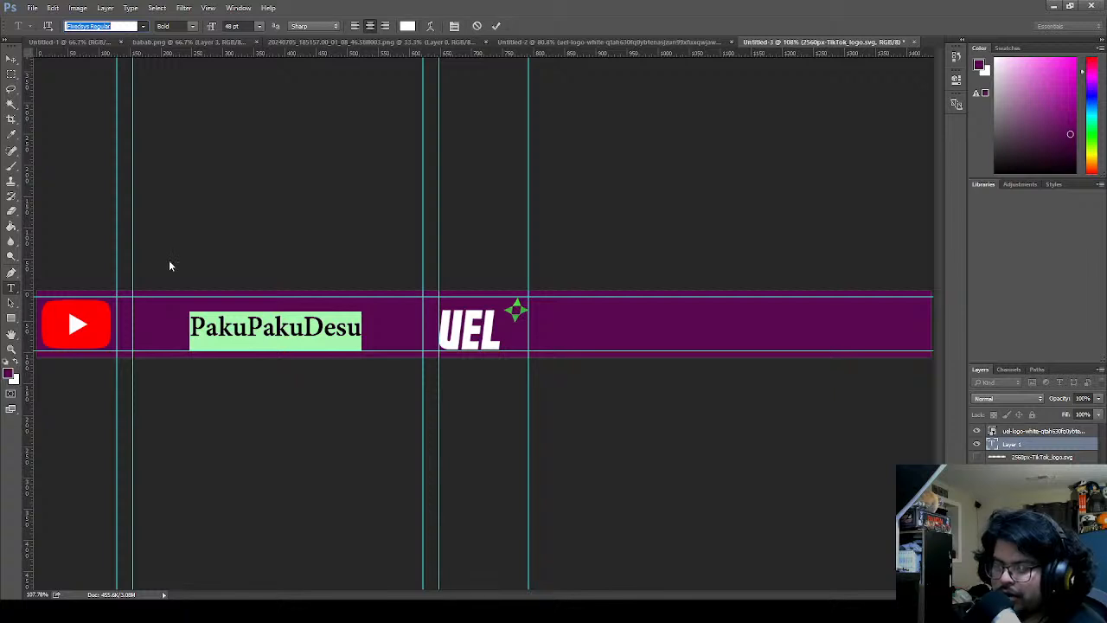
{"action": "key", "text": "Down"}
{"action": "key", "text": "Down"}
{"action": "key", "text": "Down"}
{"action": "key", "text": "Down"}
{"action": "key", "text": "Down"}
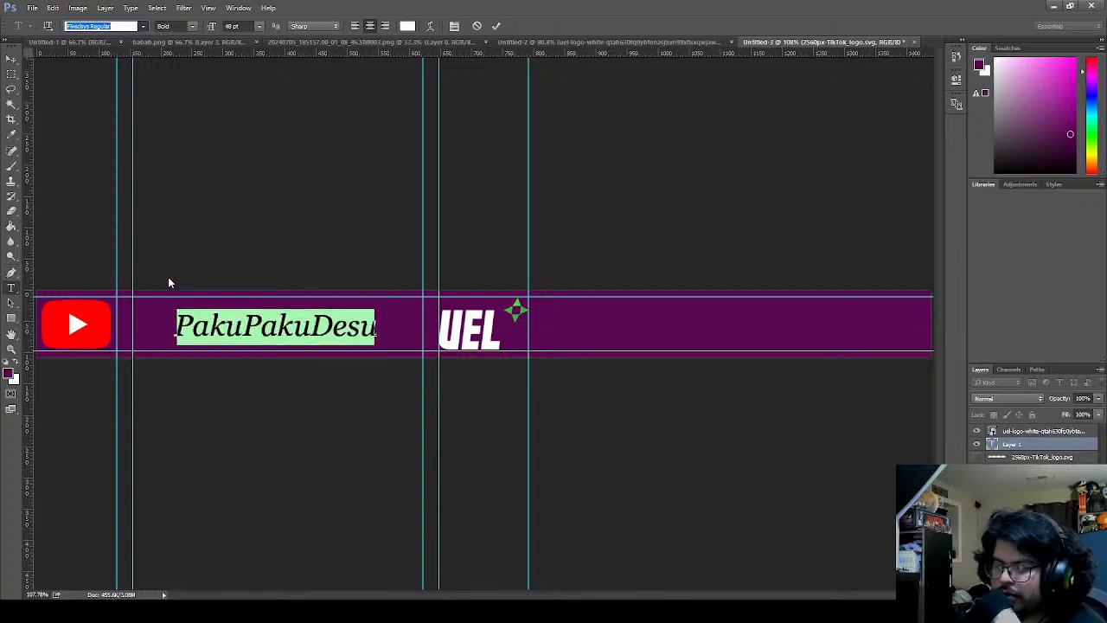
{"action": "key", "text": "Down"}
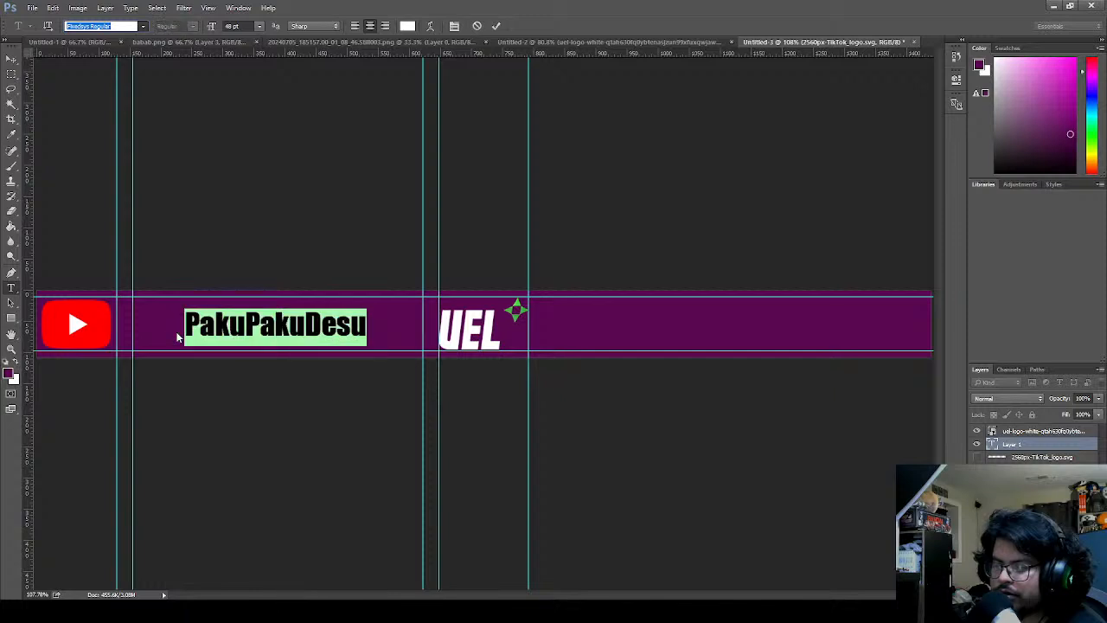
{"action": "key", "text": "Down"}
{"action": "key", "text": "Down"}
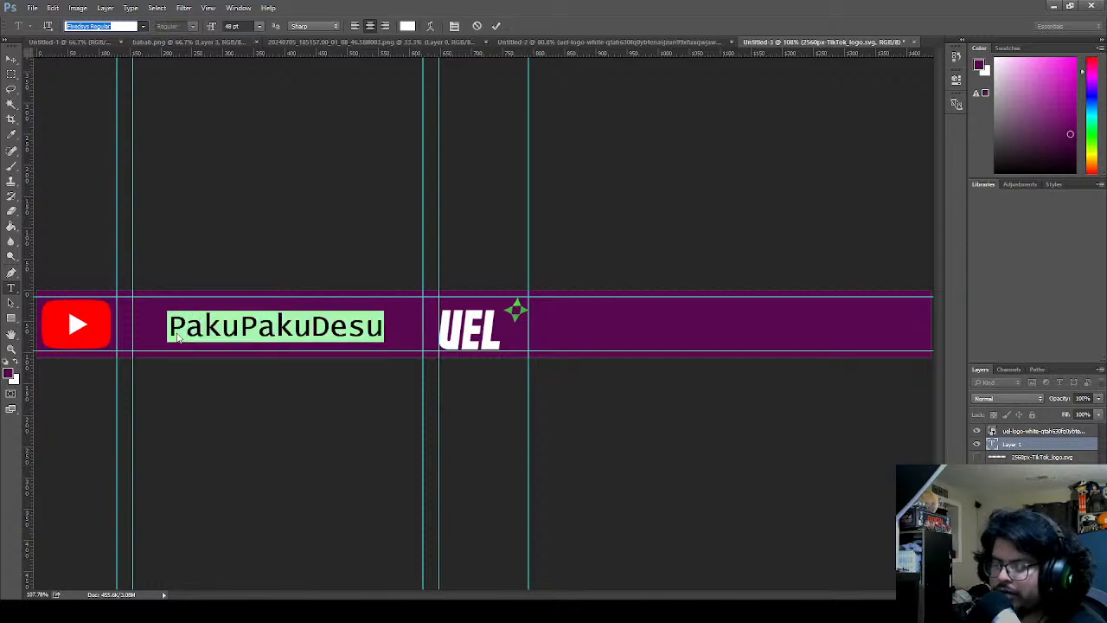
{"action": "key", "text": "Down"}
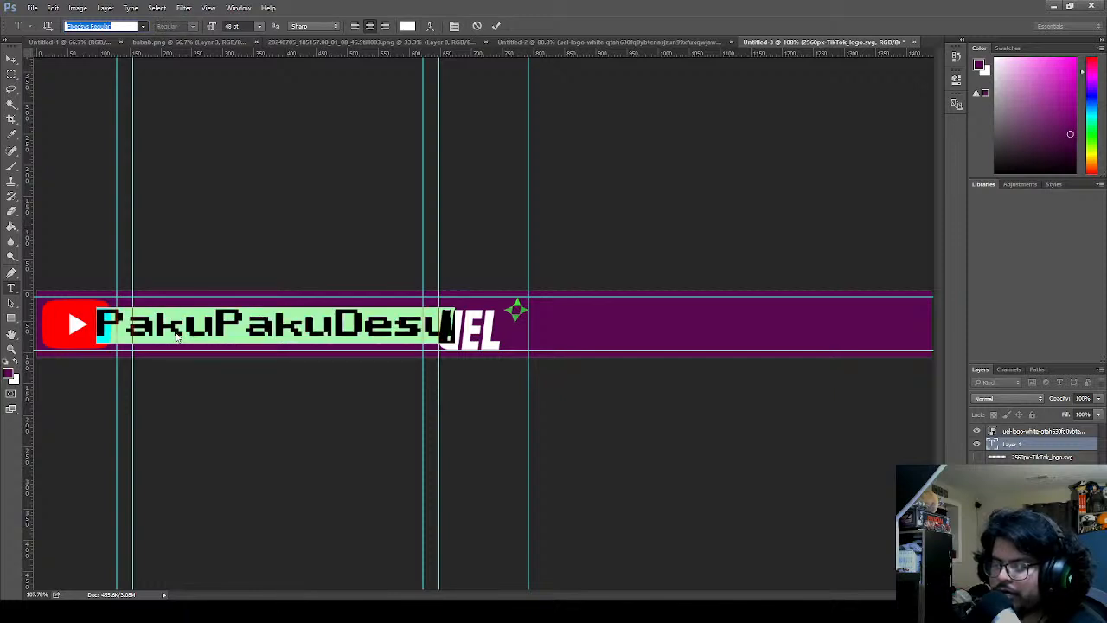
{"action": "key", "text": "Escape"}
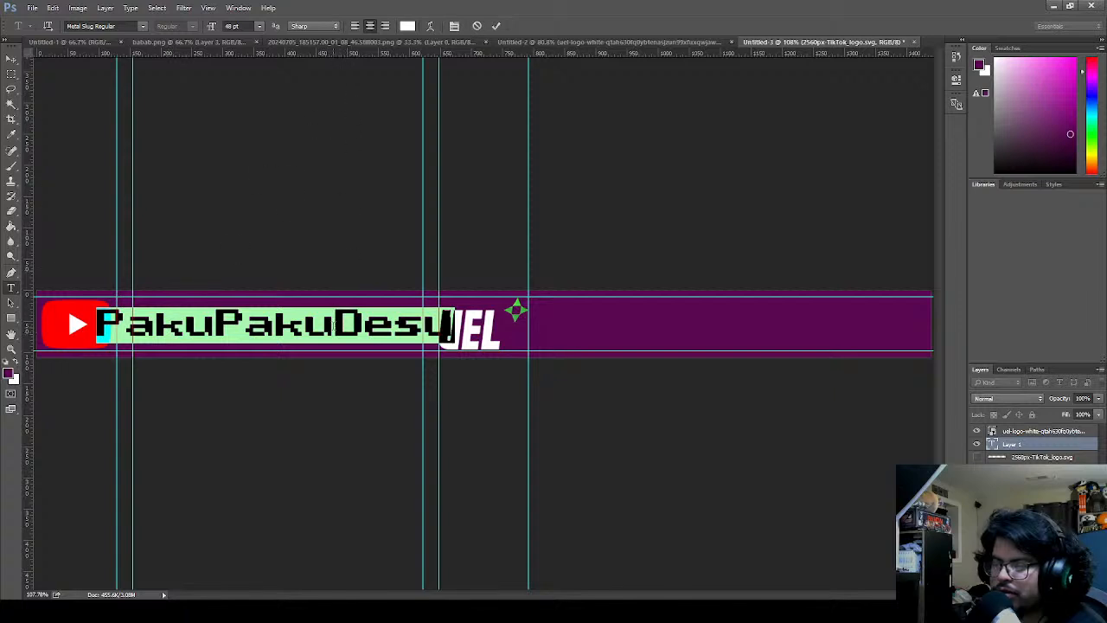
{"action": "left_click", "coordinate": [336, 313]}
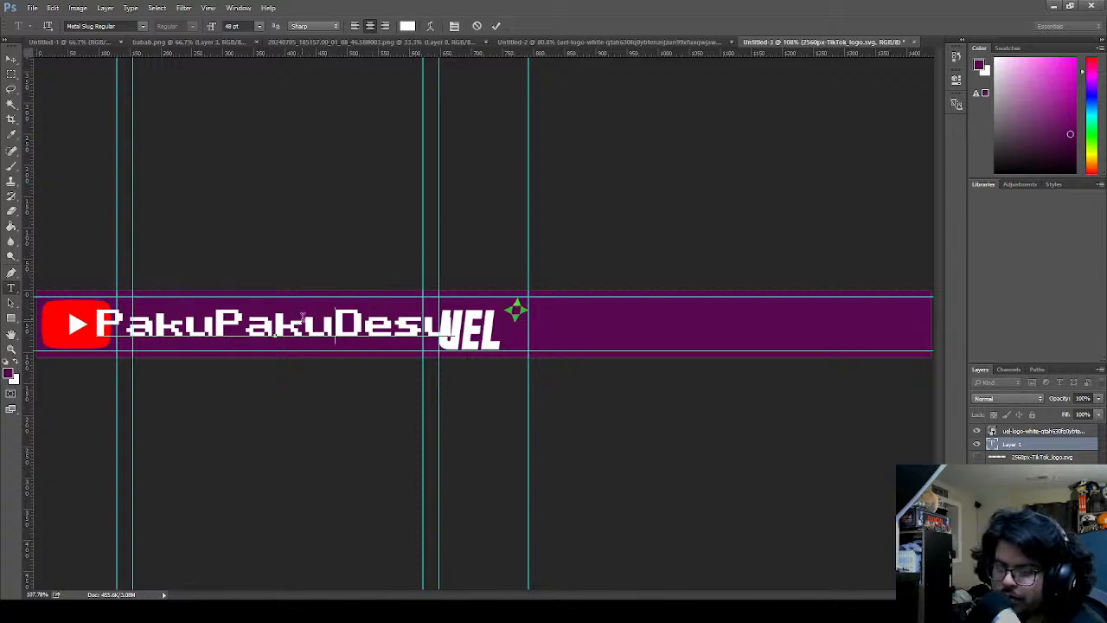
- Preview further fonts on the PakuPakuDesu text and set it to NissanOpti Regular
{"action": "double_click", "coordinate": [320, 317]}
{"action": "left_click", "coordinate": [137, 27]}
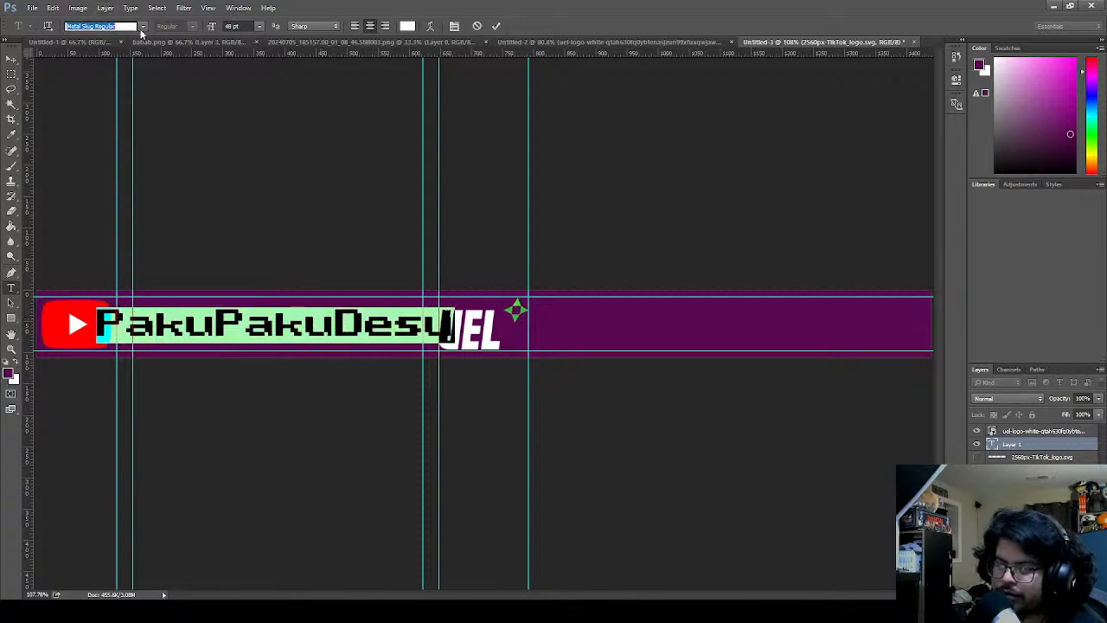
{"action": "key", "text": "Down"}
{"action": "key", "text": "Down"}
{"action": "key", "text": "Down"}
{"action": "key", "text": "Down"}
{"action": "key", "text": "Down"}
{"action": "key", "text": "Down"}
{"action": "key", "text": "Down"}
{"action": "key", "text": "Down"}
{"action": "key", "text": "Down"}
{"action": "key", "text": "Down"}
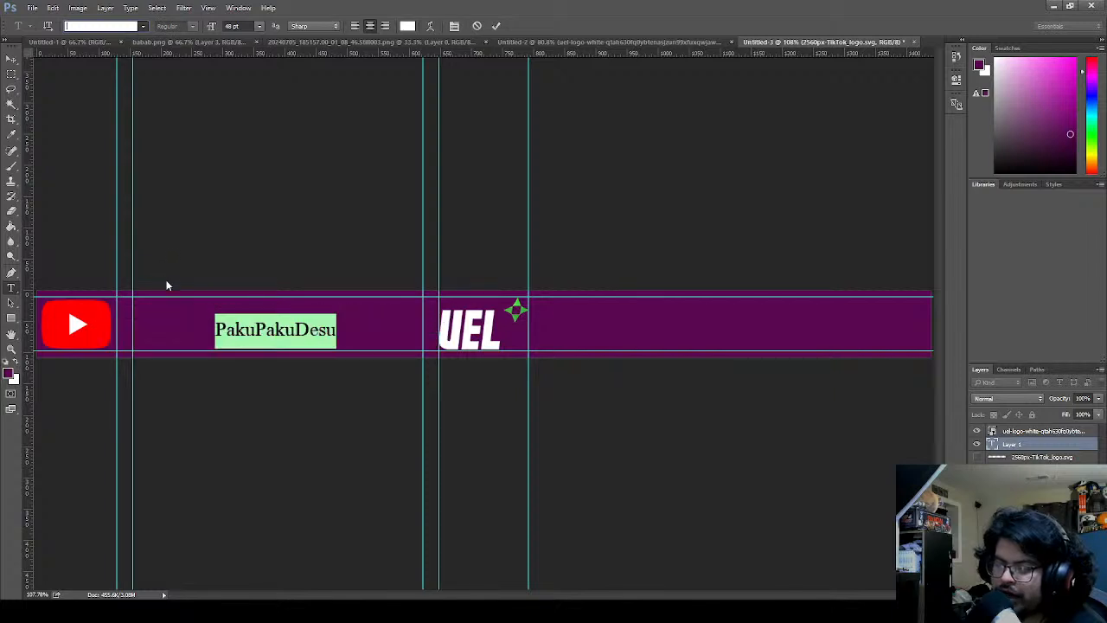
{"action": "key", "text": "Down"}
{"action": "key", "text": "Down"}
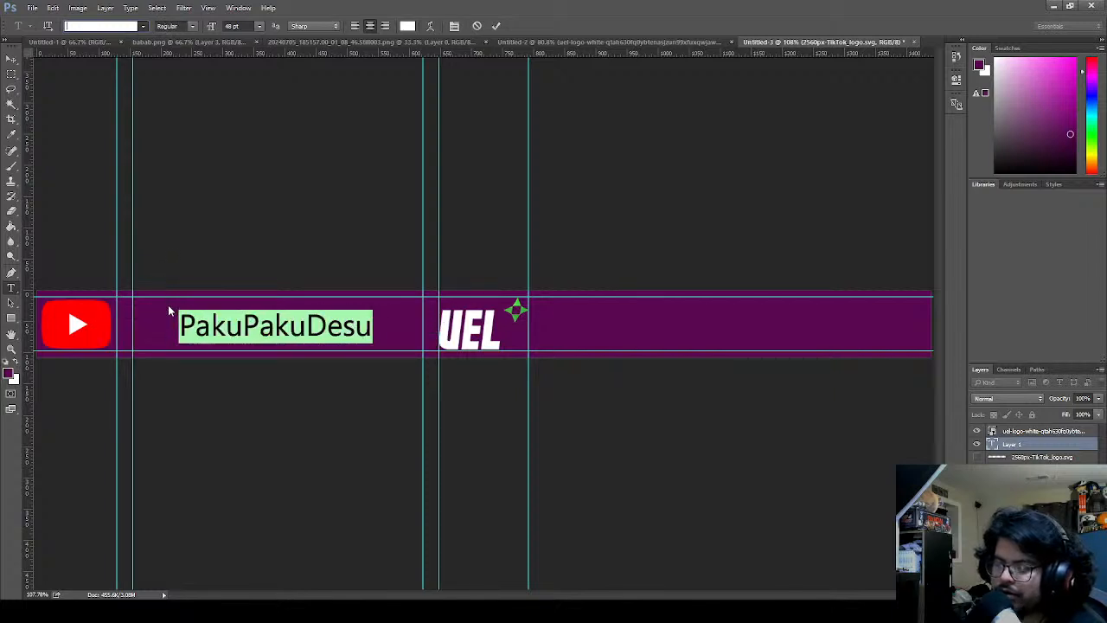
{"action": "key", "text": "Down"}
{"action": "key", "text": "Down"}
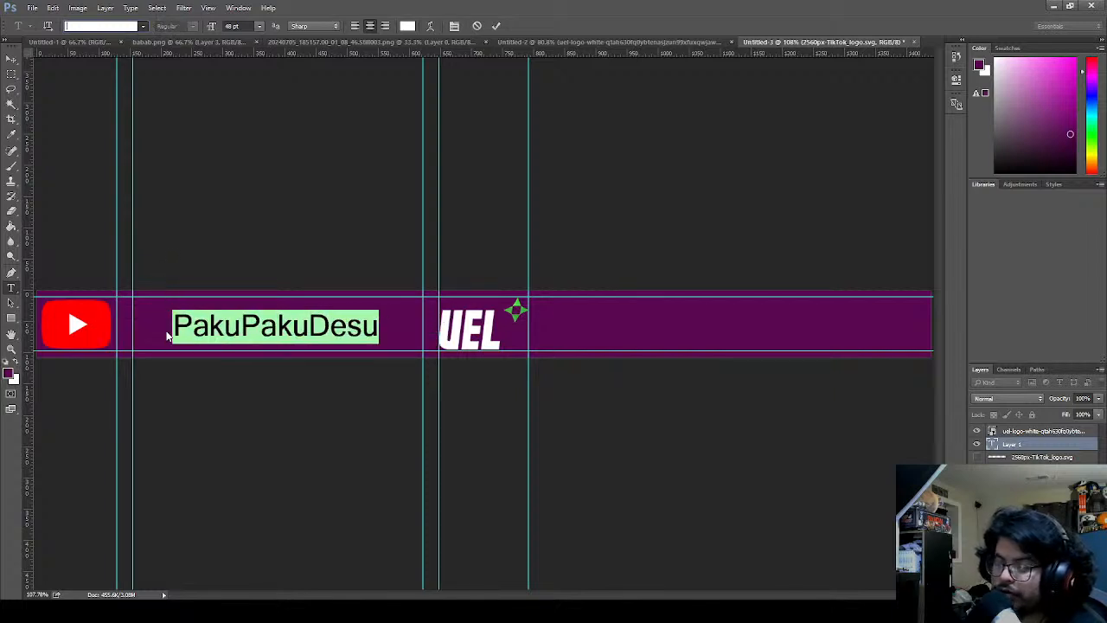
{"action": "key", "text": "Down"}
{"action": "key", "text": "Down"}
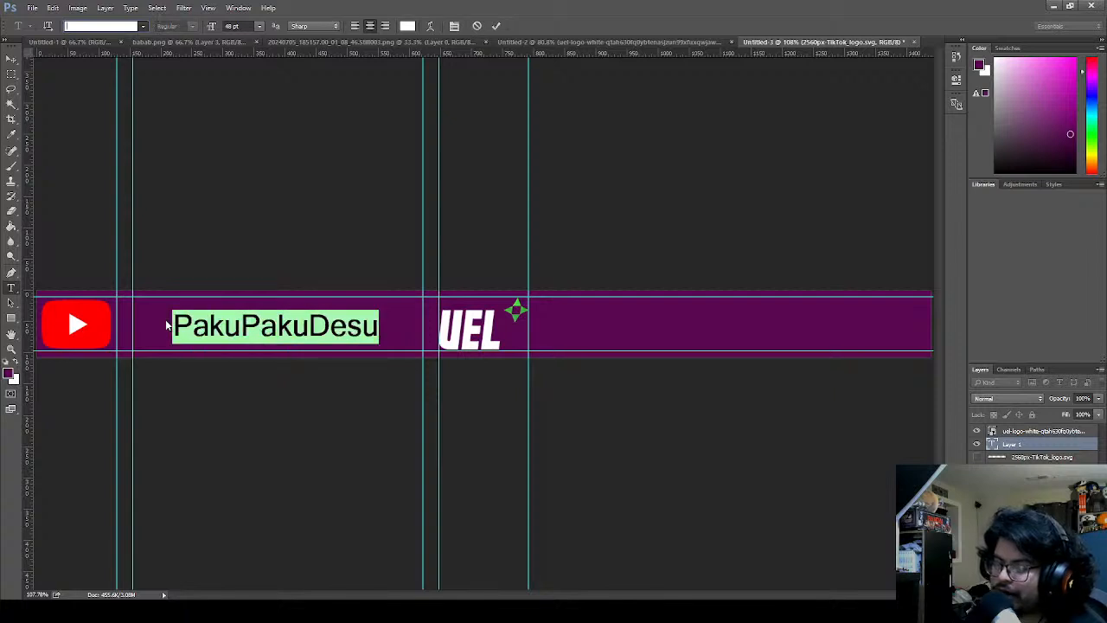
{"action": "key", "text": "Down"}
{"action": "key", "text": "Down"}
{"action": "key", "text": "Down"}
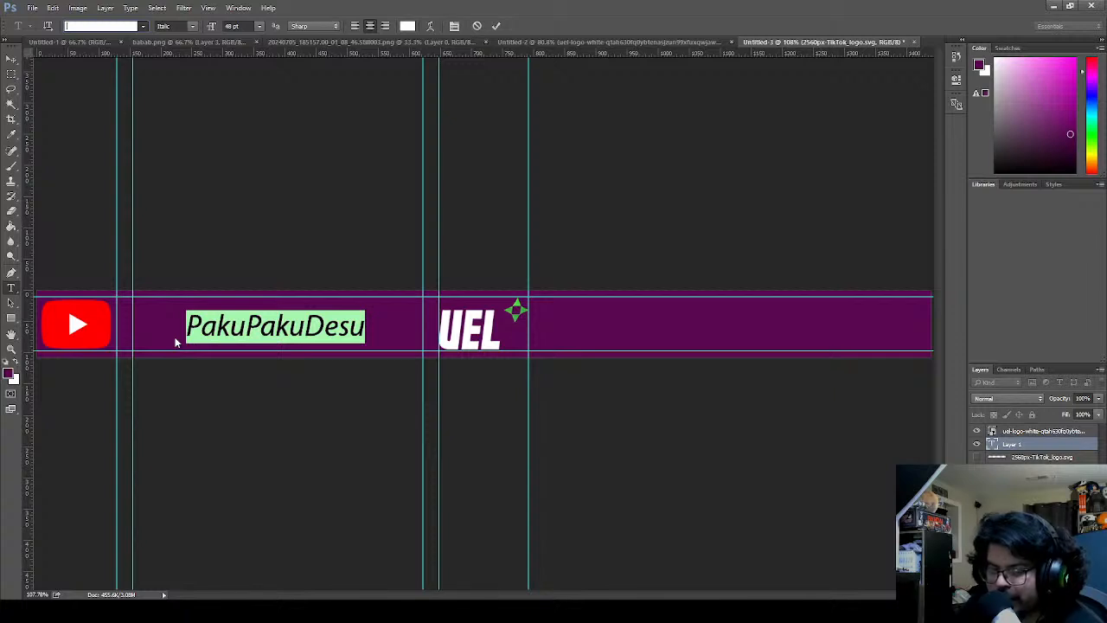
{"action": "key", "text": "Down"}
{"action": "key", "text": "Down"}
{"action": "key", "text": "Down"}
{"action": "key", "text": "Down"}
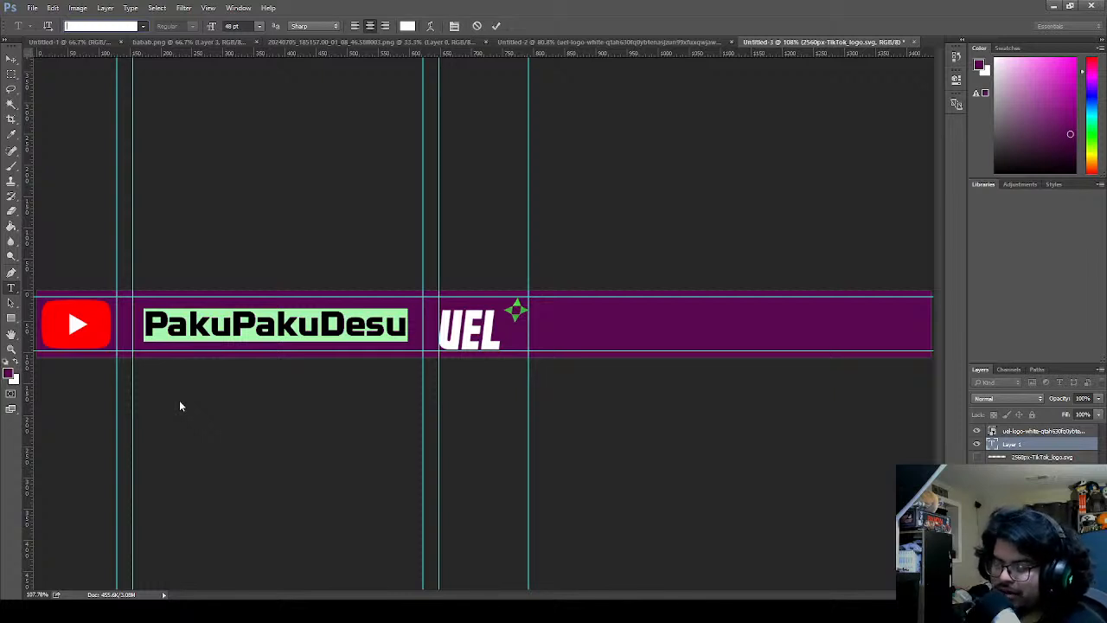
{"action": "key", "text": "Down"}
{"action": "key", "text": "Up"}
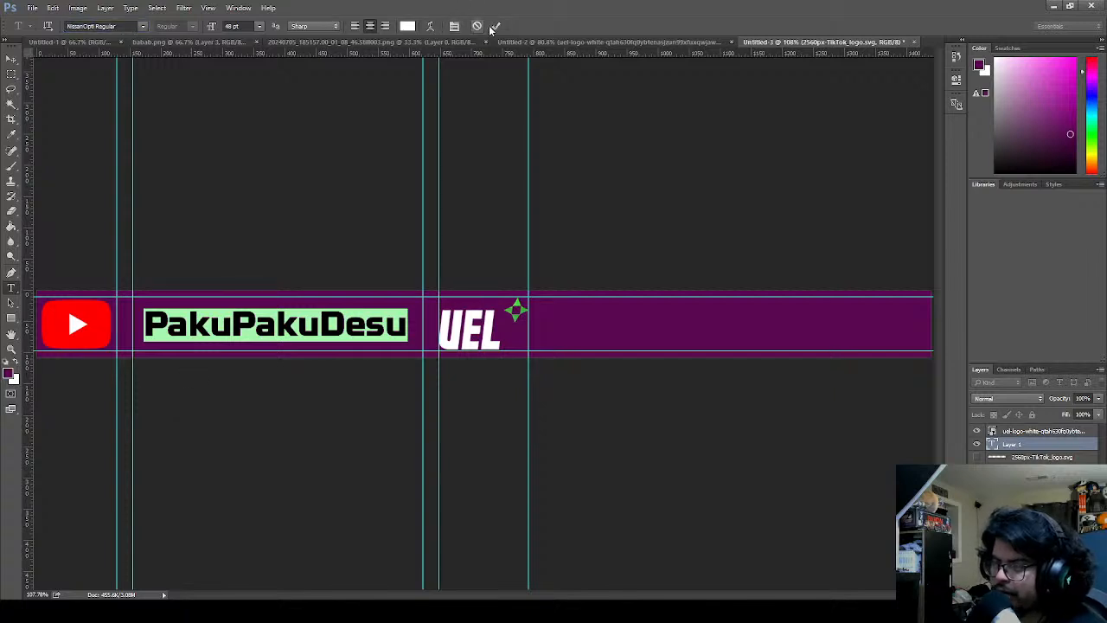
{"action": "left_click", "coordinate": [496, 26]}
{"action": "double_click", "coordinate": [286, 330]}
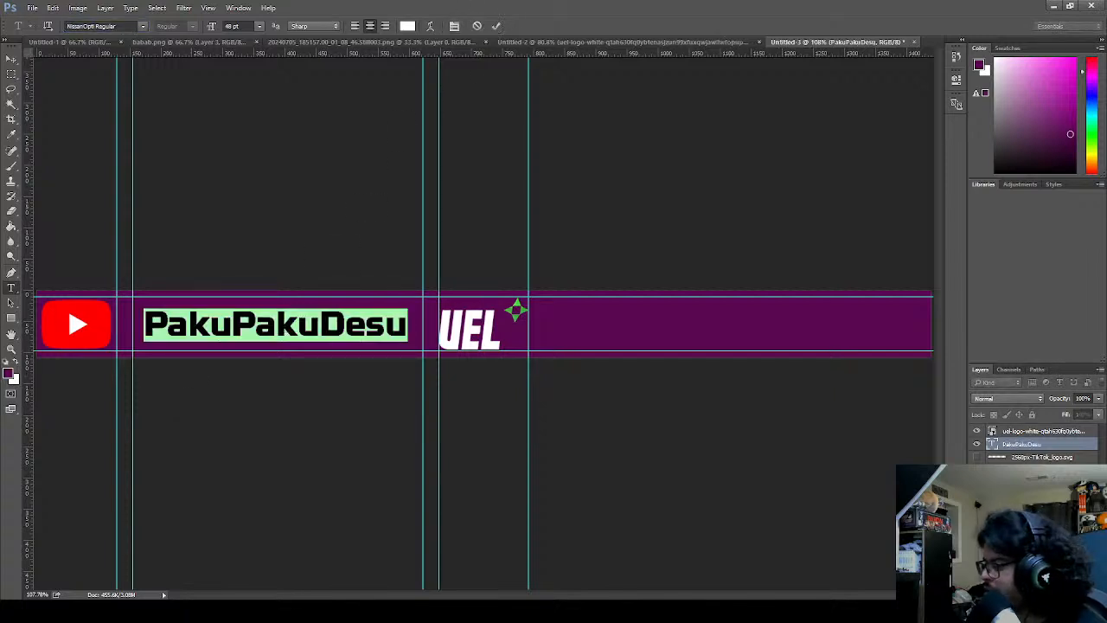
{"action": "left_click", "coordinate": [495, 25]}
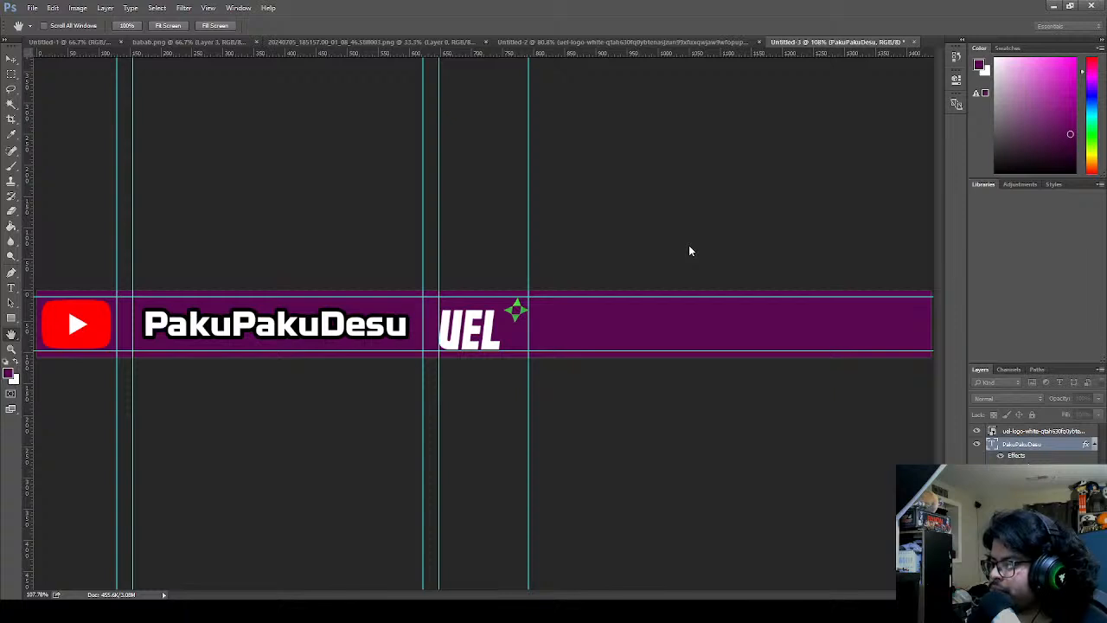
- Add a solid stroke to the PakuPakuDesu text, trying pattern and gradient fills and red, and colour the stroke white
{"action": "left_click", "coordinate": [681, 281]}
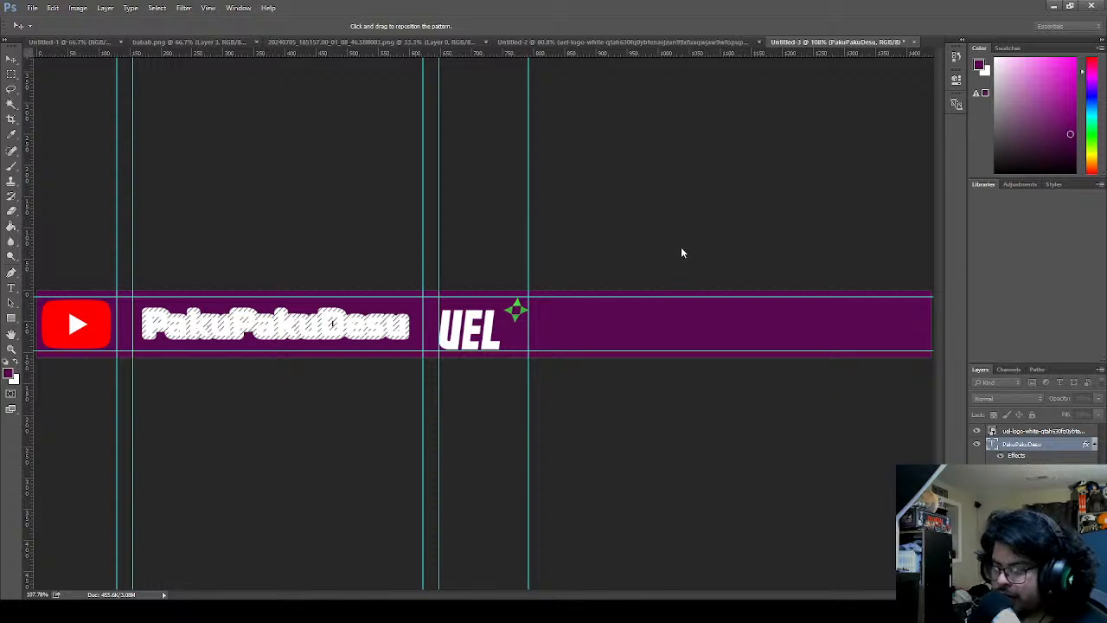
{"action": "left_click", "coordinate": [680, 265]}
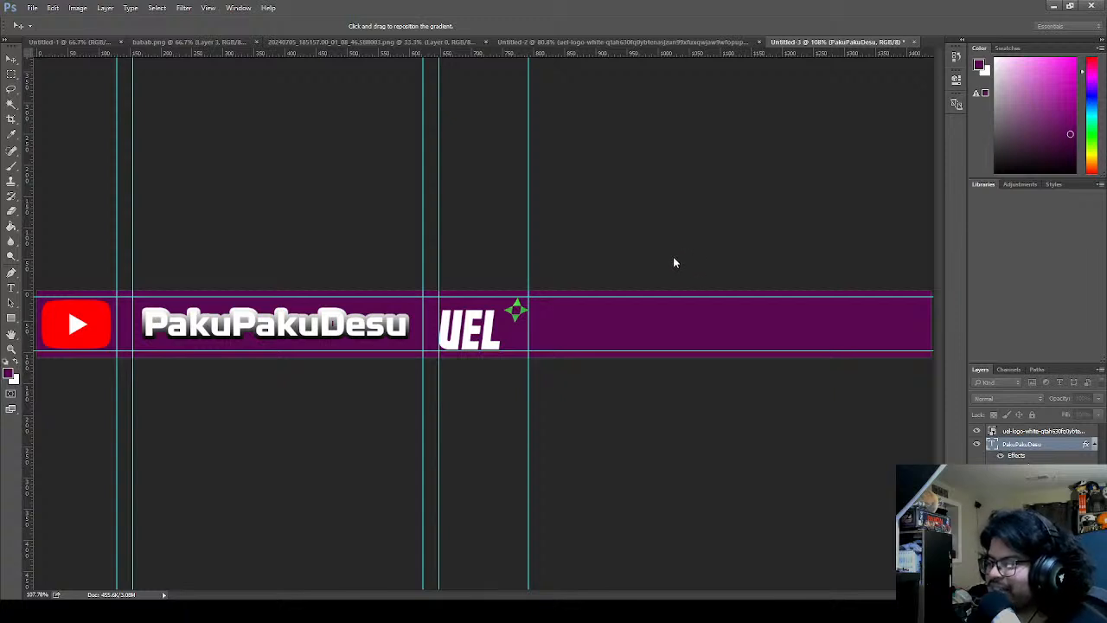
{"action": "left_click", "coordinate": [674, 255]}
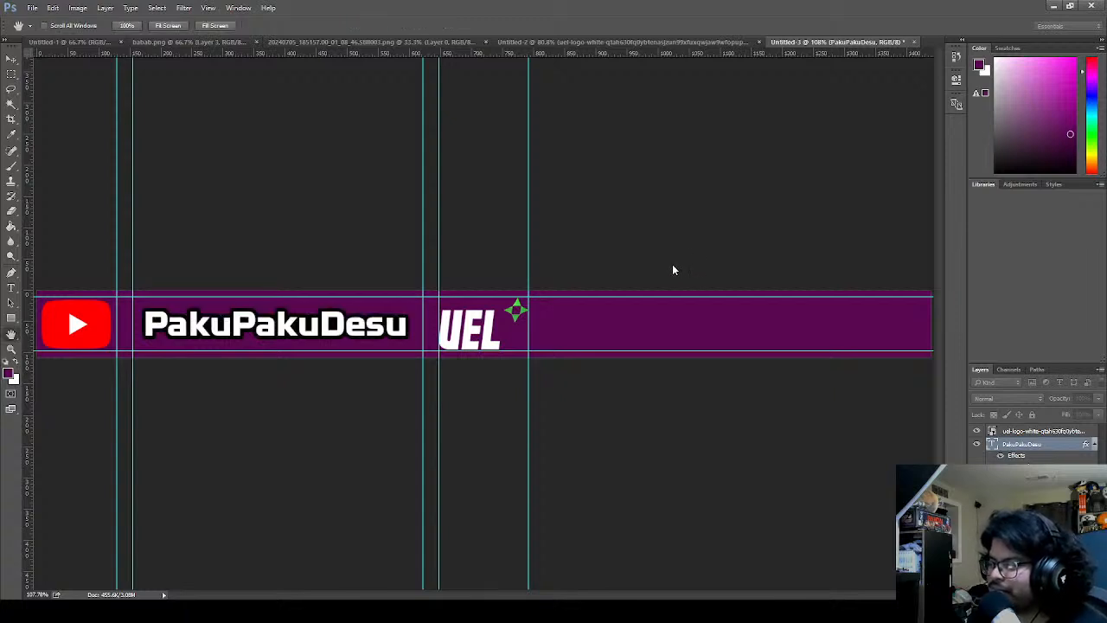
{"action": "left_click", "coordinate": [655, 266]}
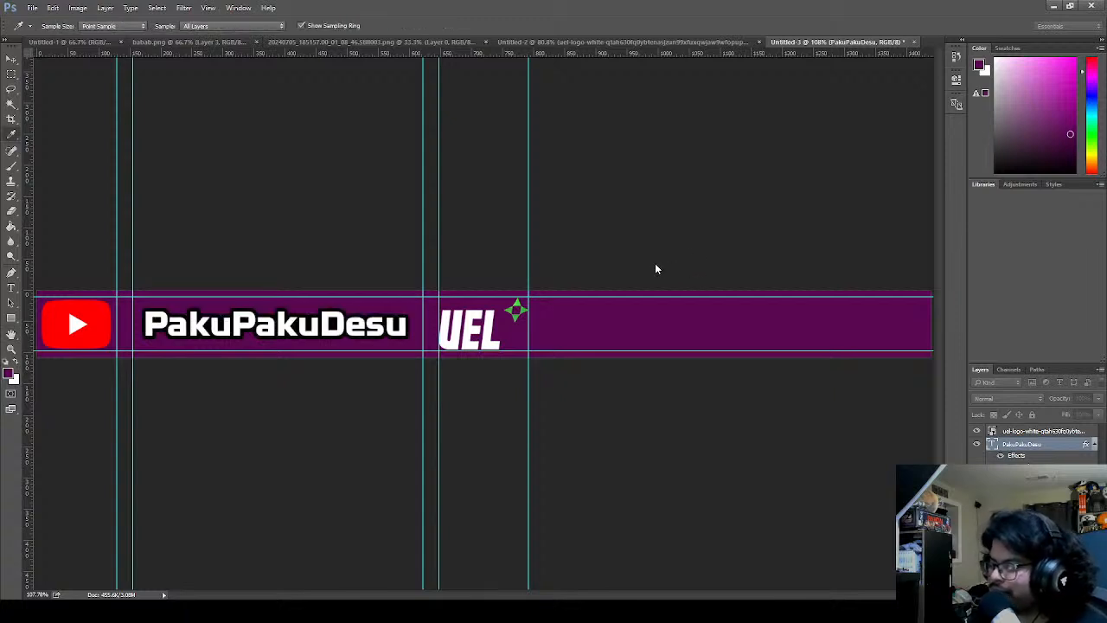
{"action": "left_click", "coordinate": [575, 142]}
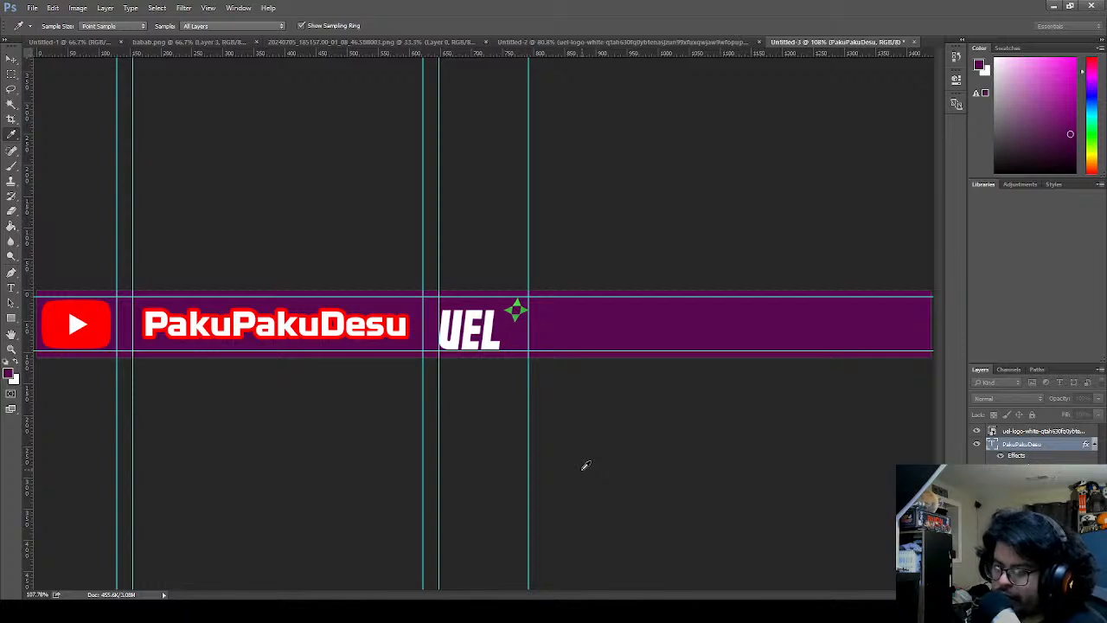
{"action": "left_click_drag", "start_coordinate": [455, 176], "coordinate": [353, 76]}
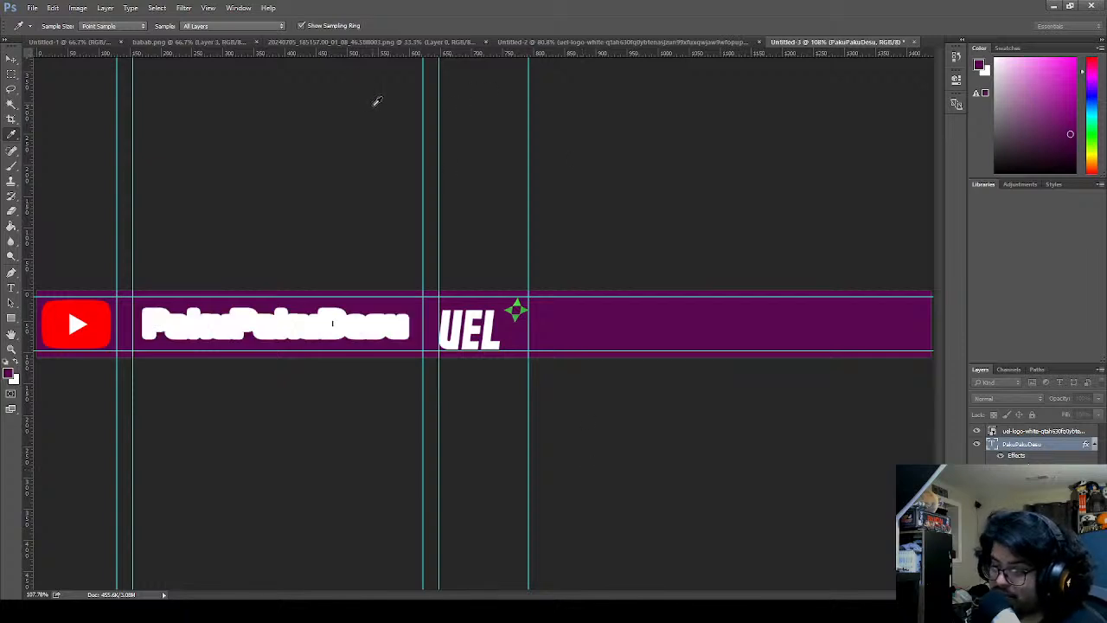
{"action": "key", "text": "h"}
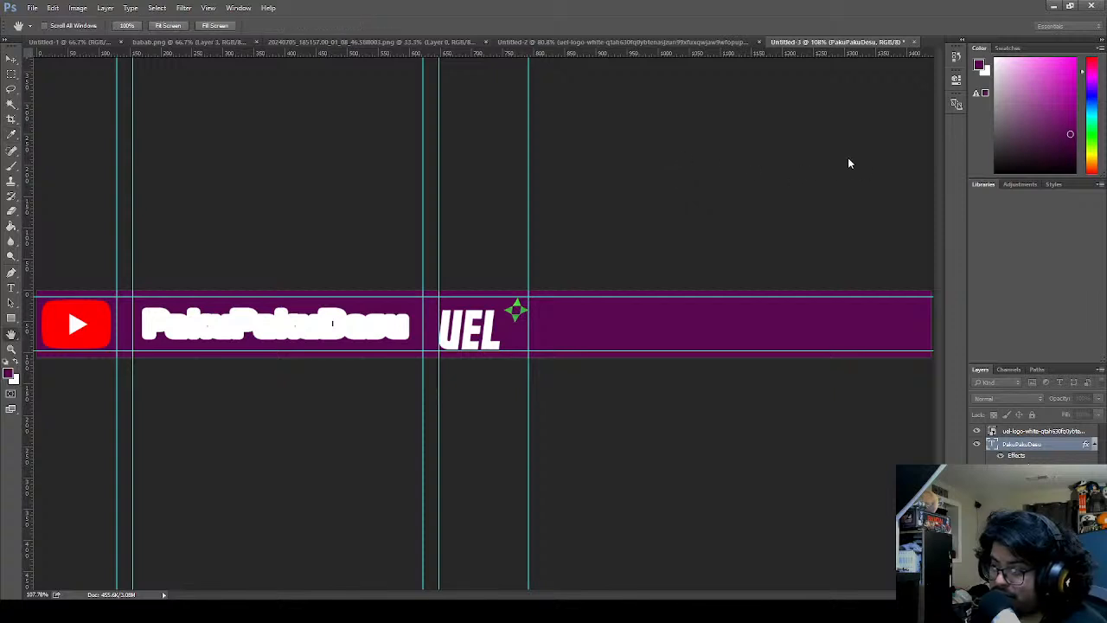
{"action": "key", "text": "t"}
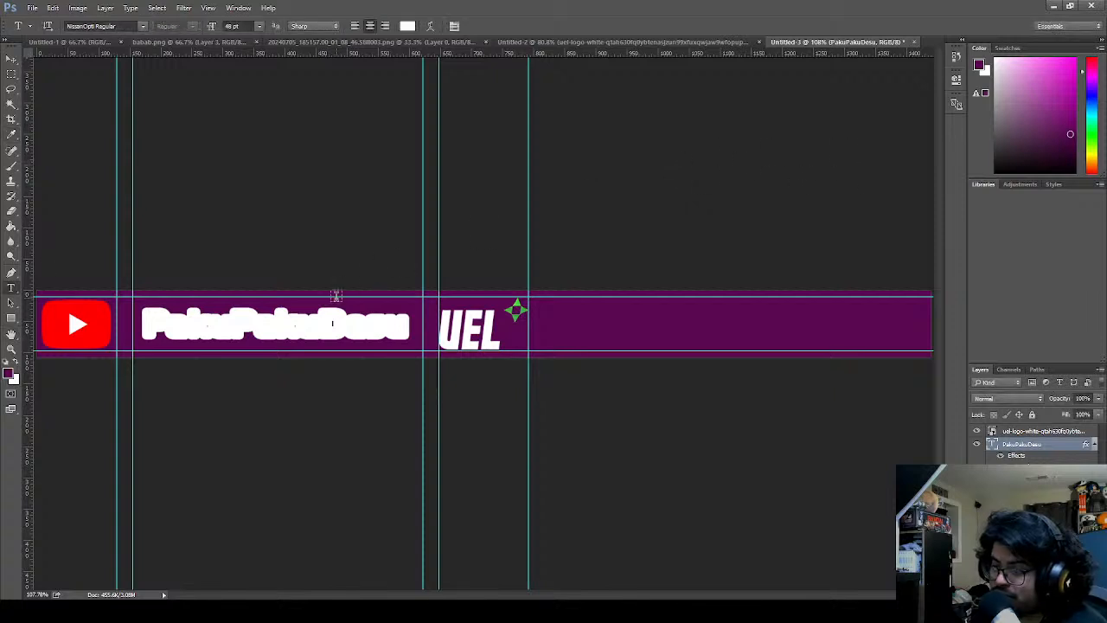
- Try black as the fill colour of the PakuPakuDesu text and cancel the text edit
{"action": "double_click", "coordinate": [311, 321]}
{"action": "left_click", "coordinate": [409, 30]}
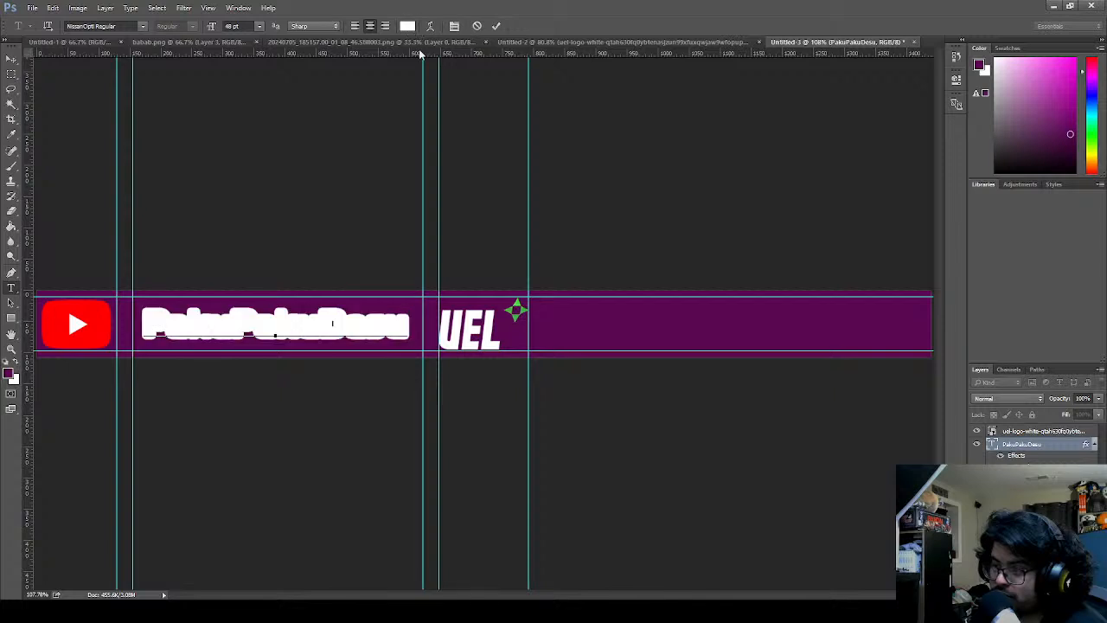
{"action": "left_click", "coordinate": [652, 449]}
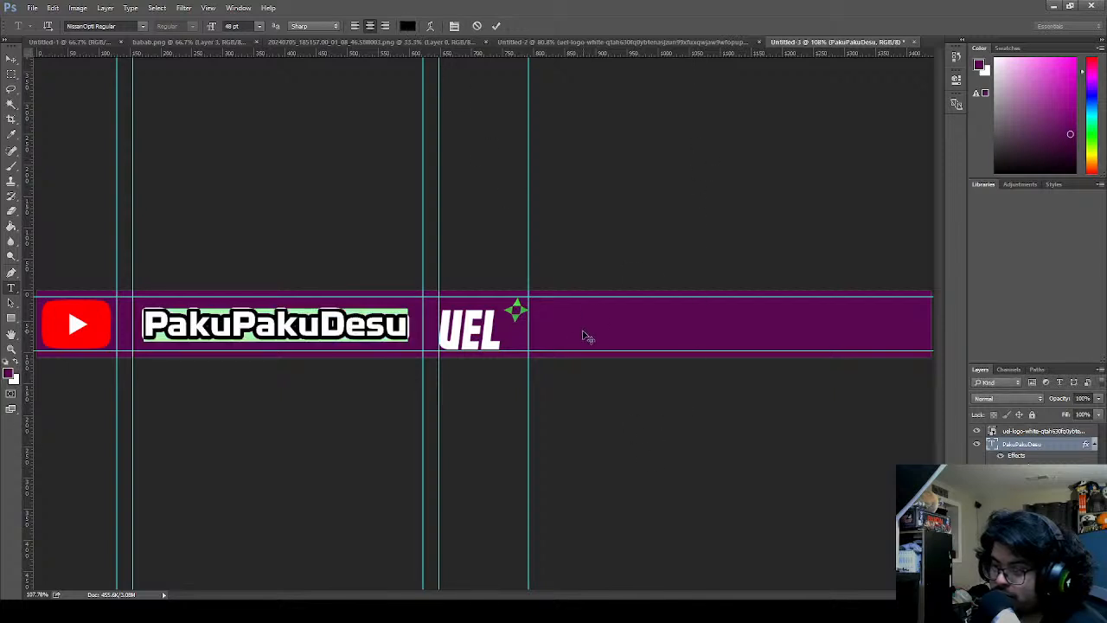
{"action": "left_click", "coordinate": [476, 25]}
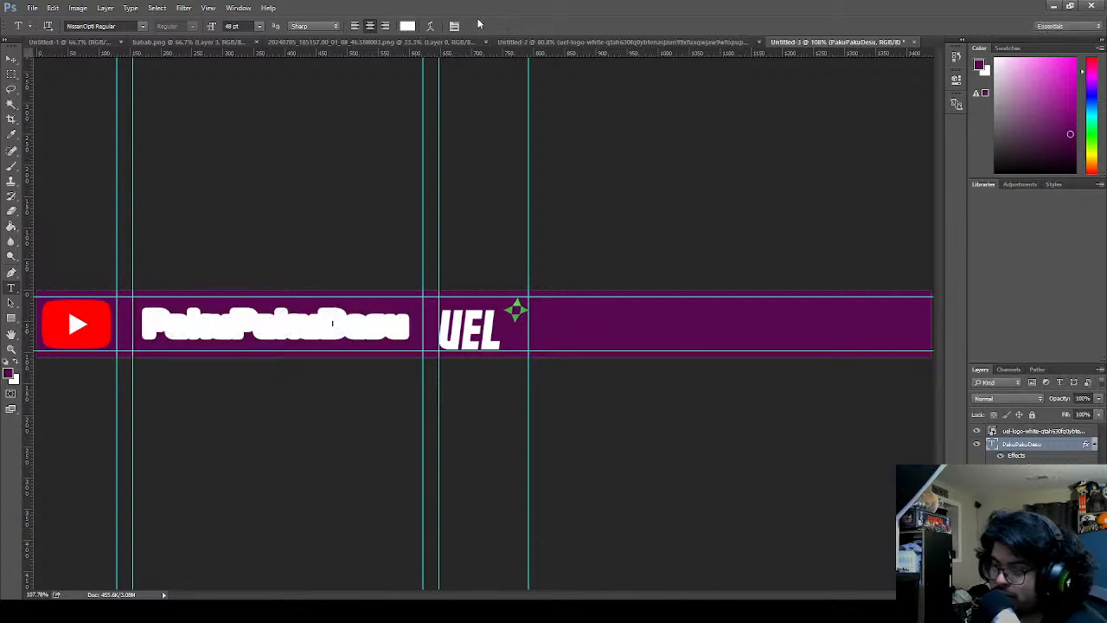
{"action": "double_click", "coordinate": [375, 333]}
{"action": "left_click", "coordinate": [476, 25]}
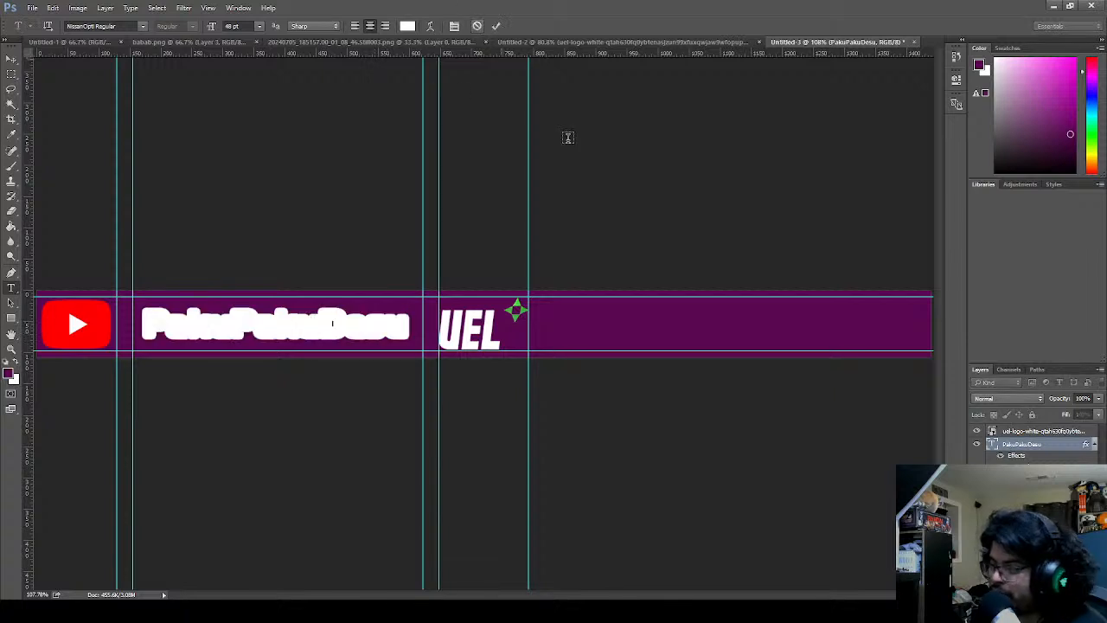
- Change the stroke colour of the PakuPakuDesu text to turquoise
{"action": "key", "text": "h"}
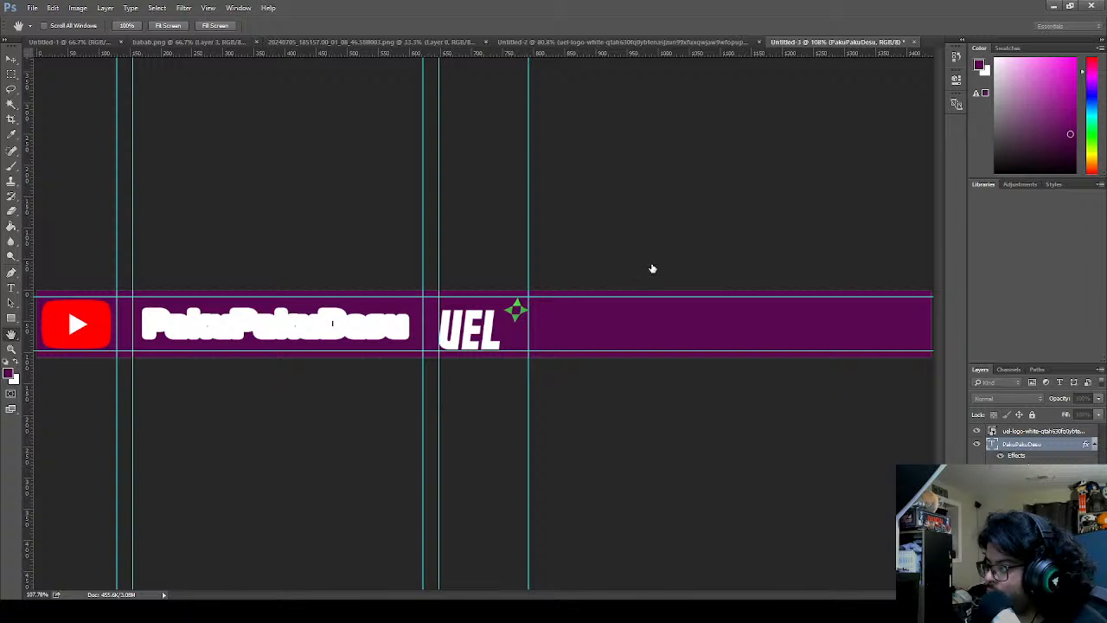
{"action": "key", "text": "i"}
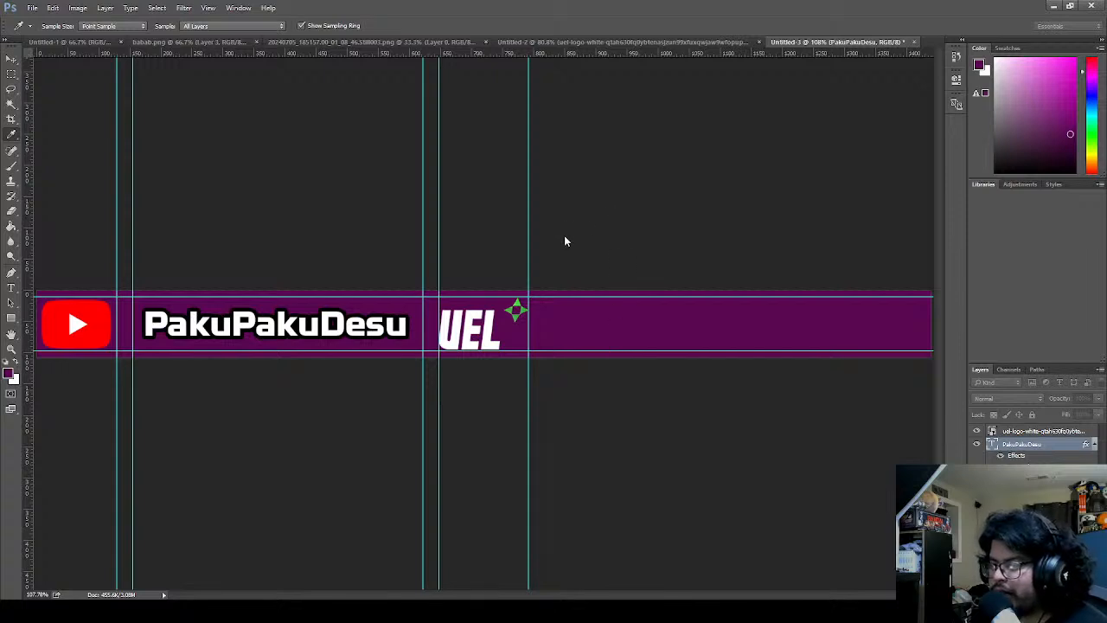
{"action": "key", "text": "ctrl+z"}
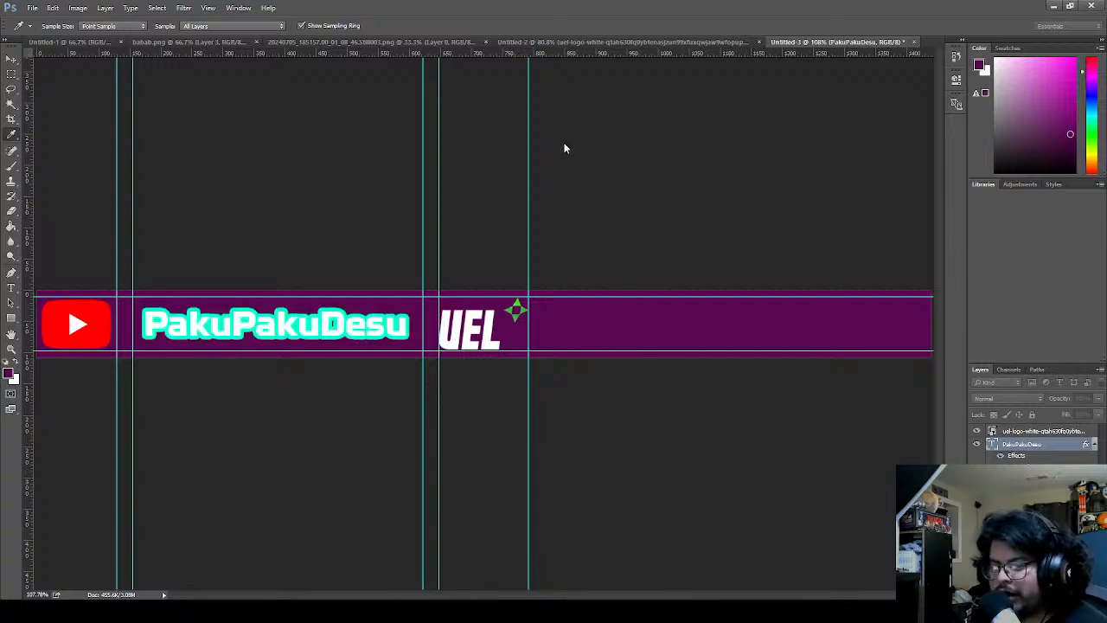
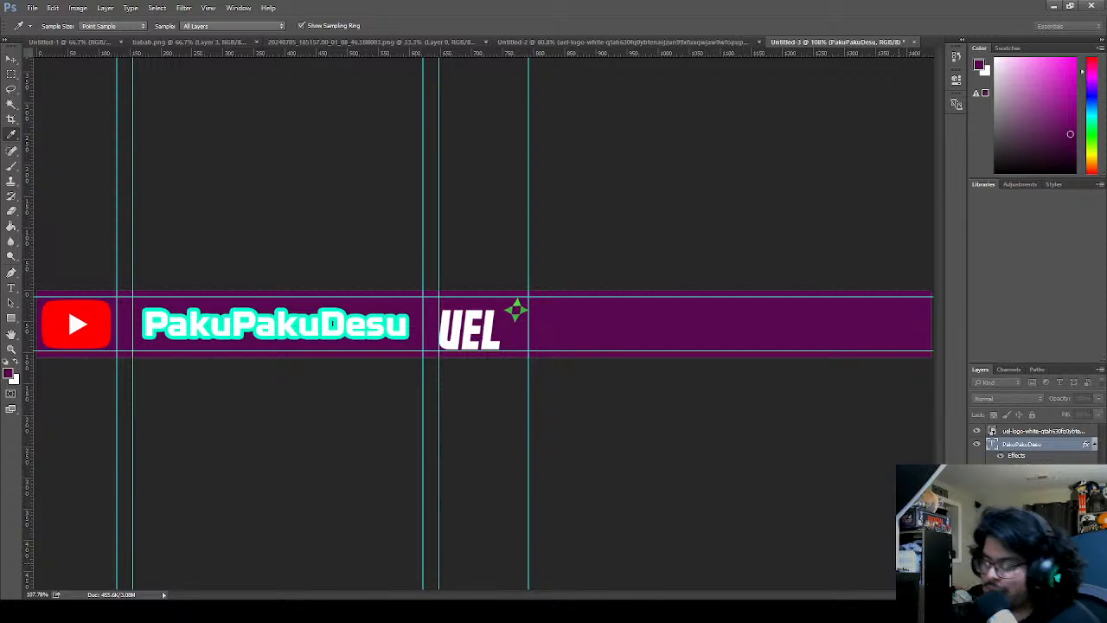
{"action": "key", "text": "h"}
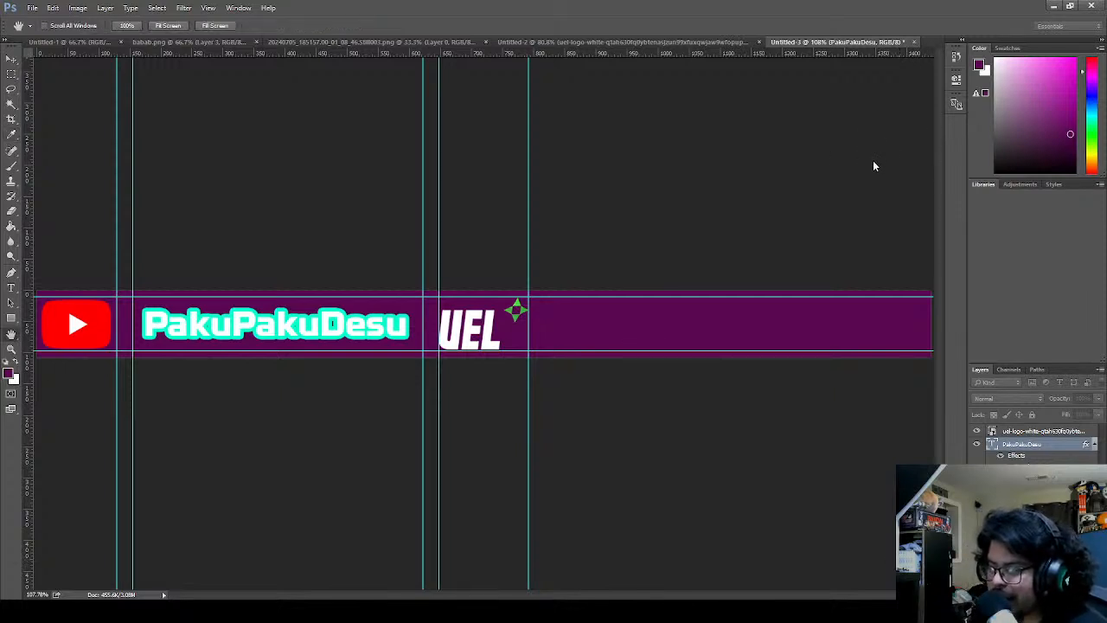
{"action": "key", "text": "t"}
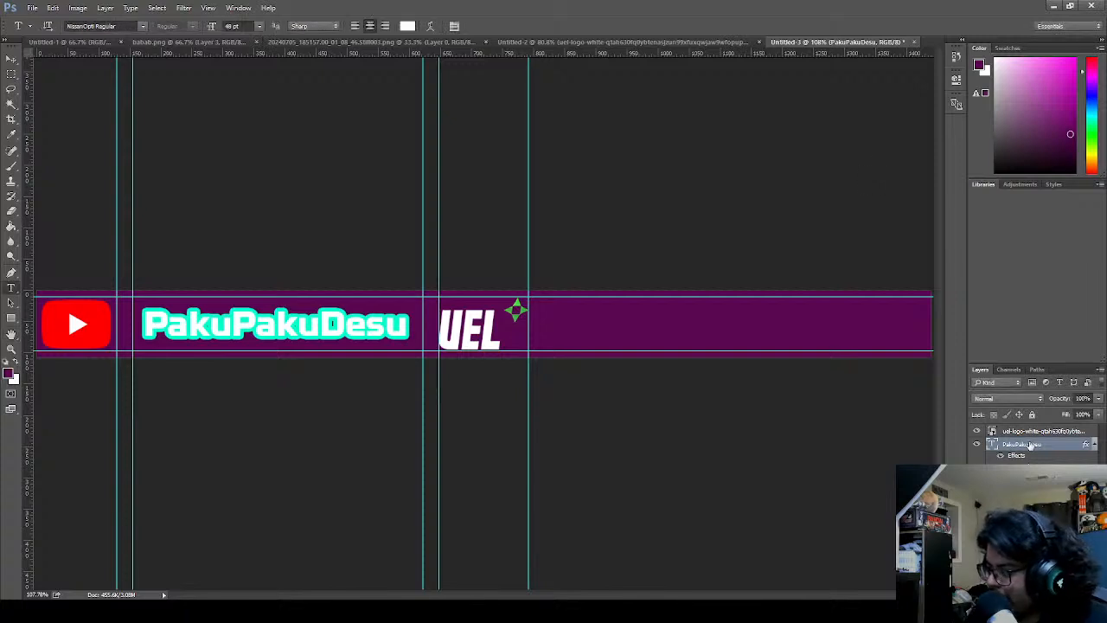
- Duplicate the PakuPakuDesu text twice, offsetting each copy along the banner so that the second overlaps the UEL logo
{"action": "key", "text": "ctrl+t"}
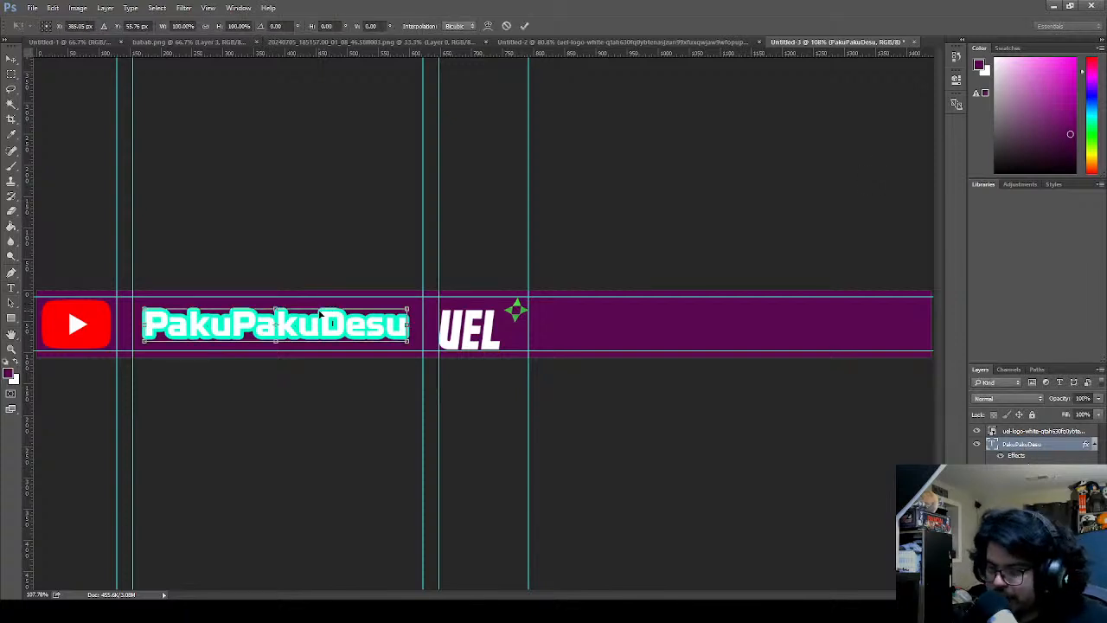
{"action": "key", "text": "Return"}
{"action": "key", "text": "c"}
{"action": "key", "text": "v"}
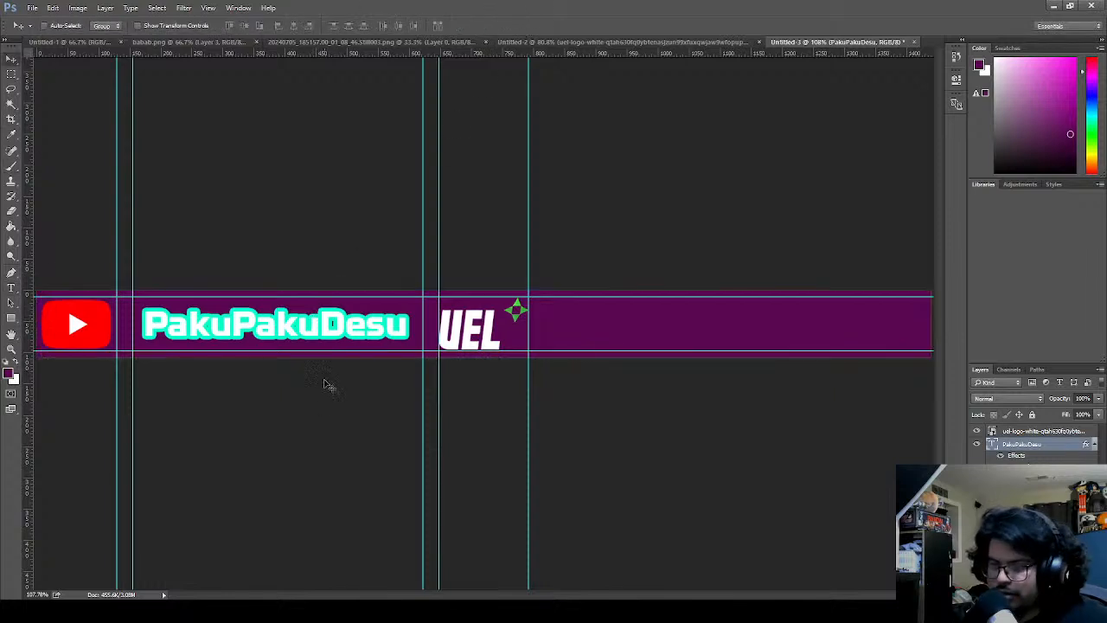
{"action": "left_click_drag", "start_coordinate": [318, 343], "coordinate": [415, 318]}
{"action": "left_click_drag", "start_coordinate": [345, 318], "coordinate": [509, 325]}
- Change the stroke colour of the second PakuPakuDesu copy to bright pink
{"action": "key", "text": "h"}
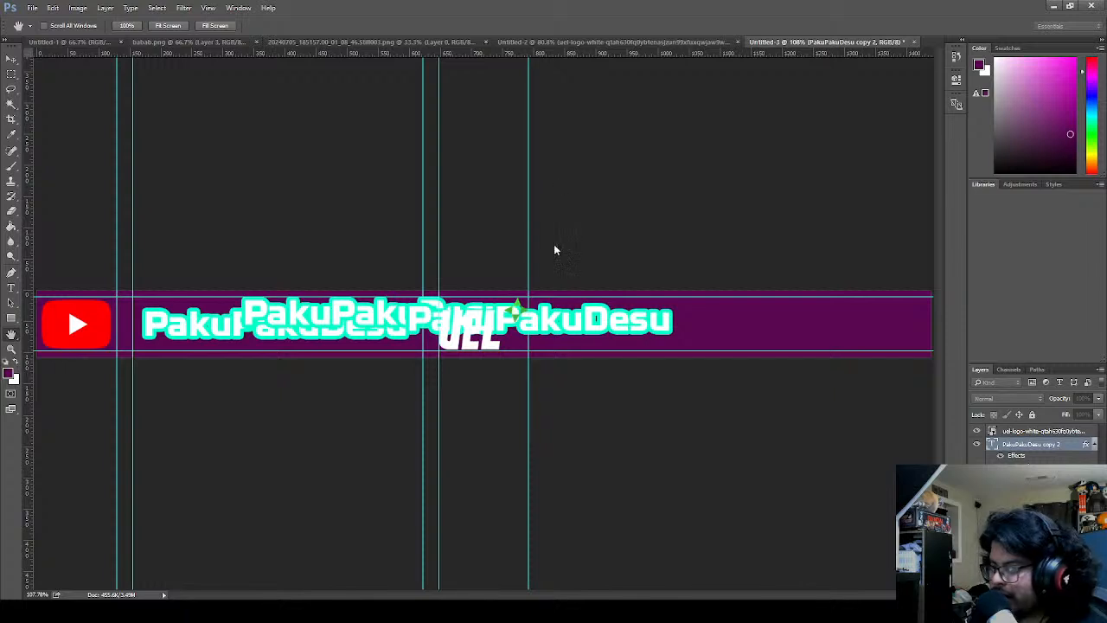
{"action": "key", "text": "i"}
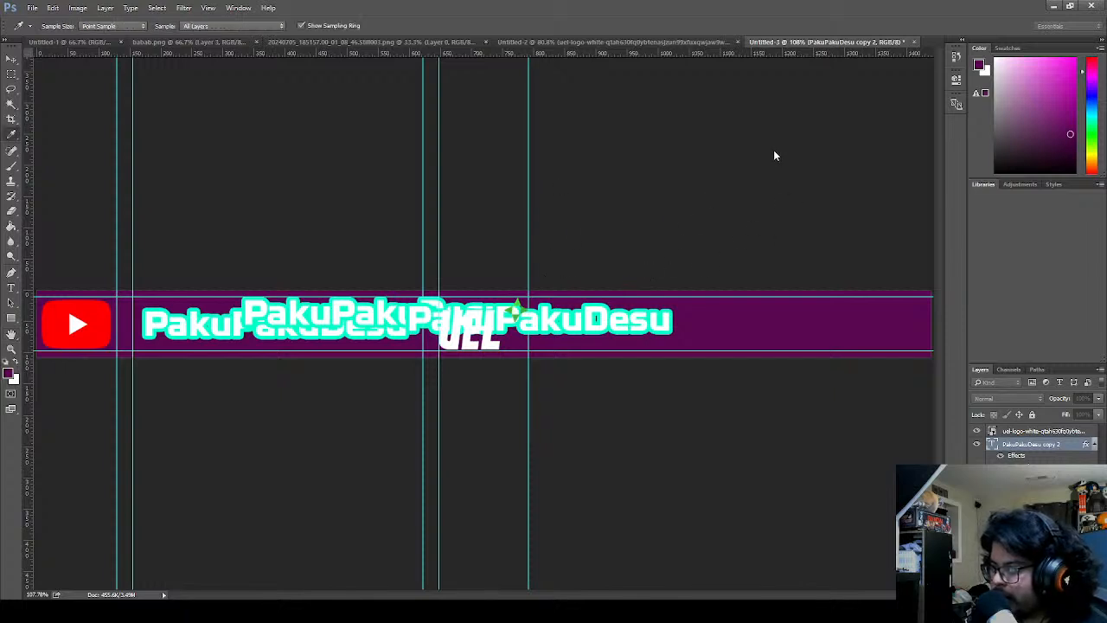
{"action": "left_click", "coordinate": [742, 147]}
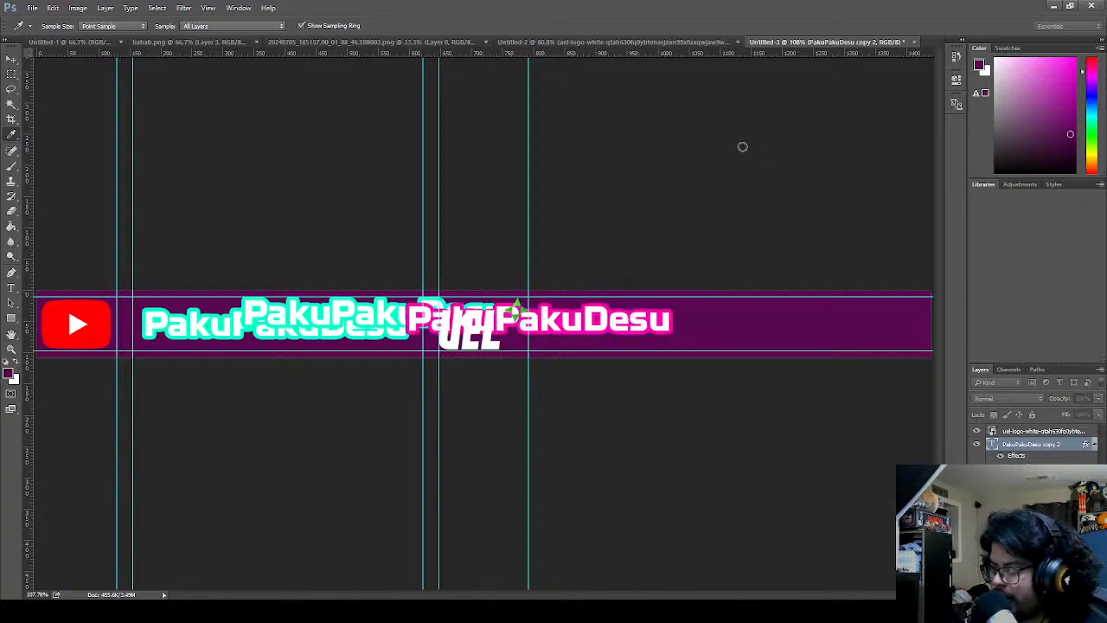
{"action": "key", "text": "h"}
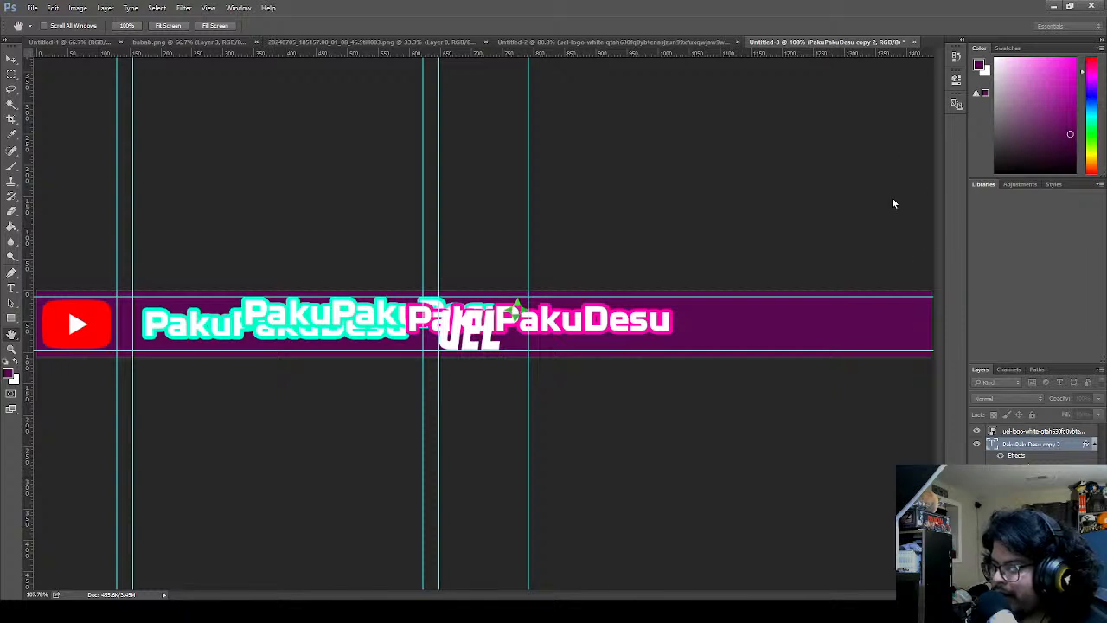
{"action": "key", "text": "v"}
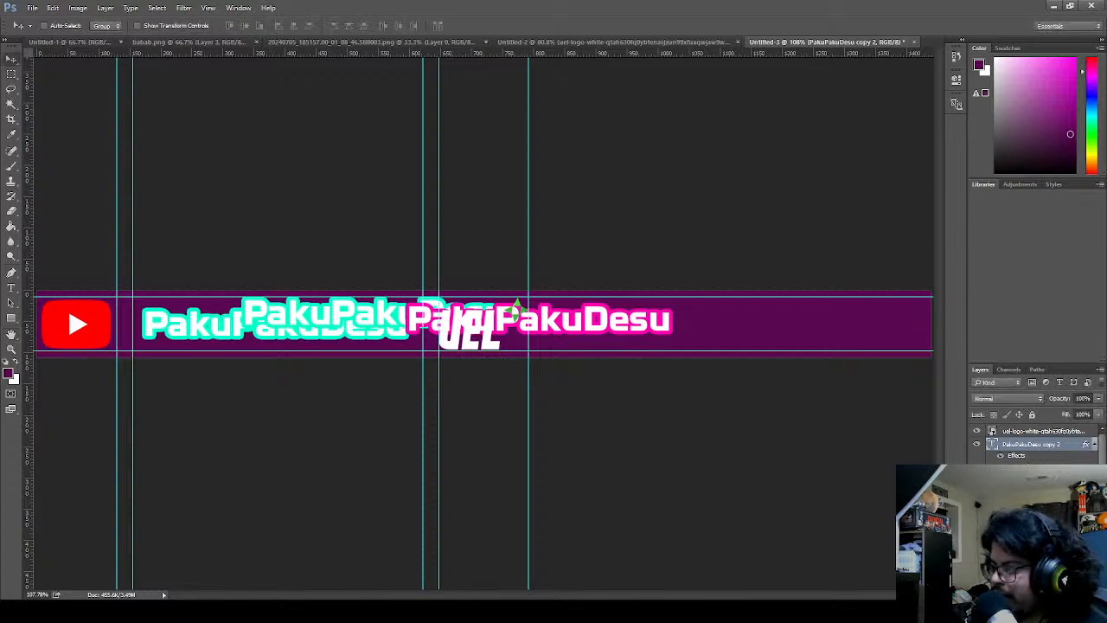
{"action": "double_click", "coordinate": [1055, 481]}
{"action": "key", "text": "i"}
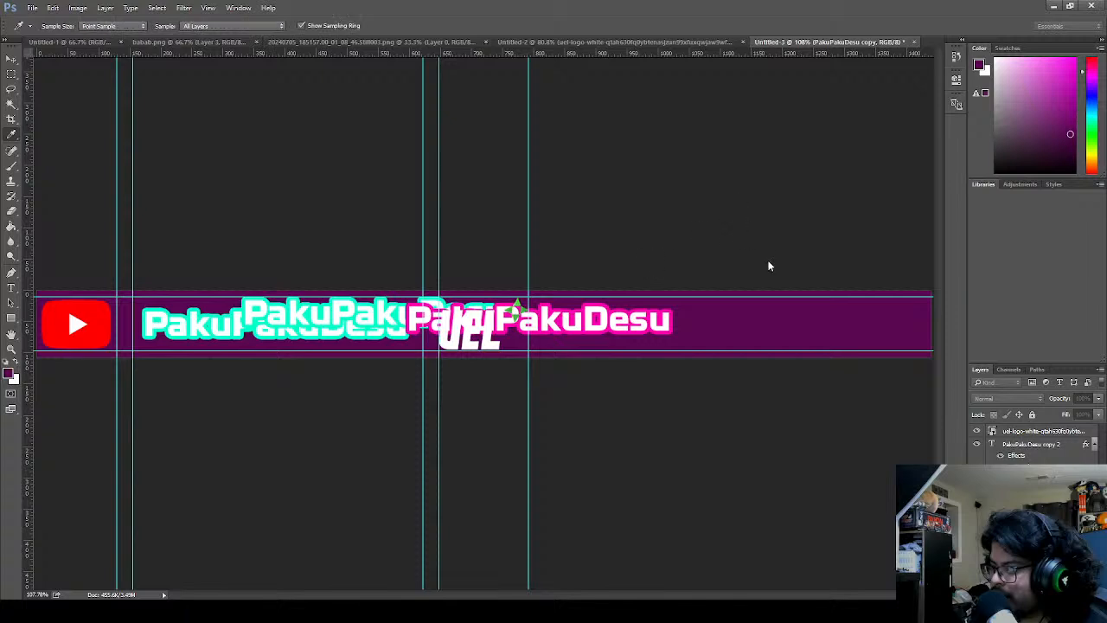
{"action": "left_click", "coordinate": [767, 257]}
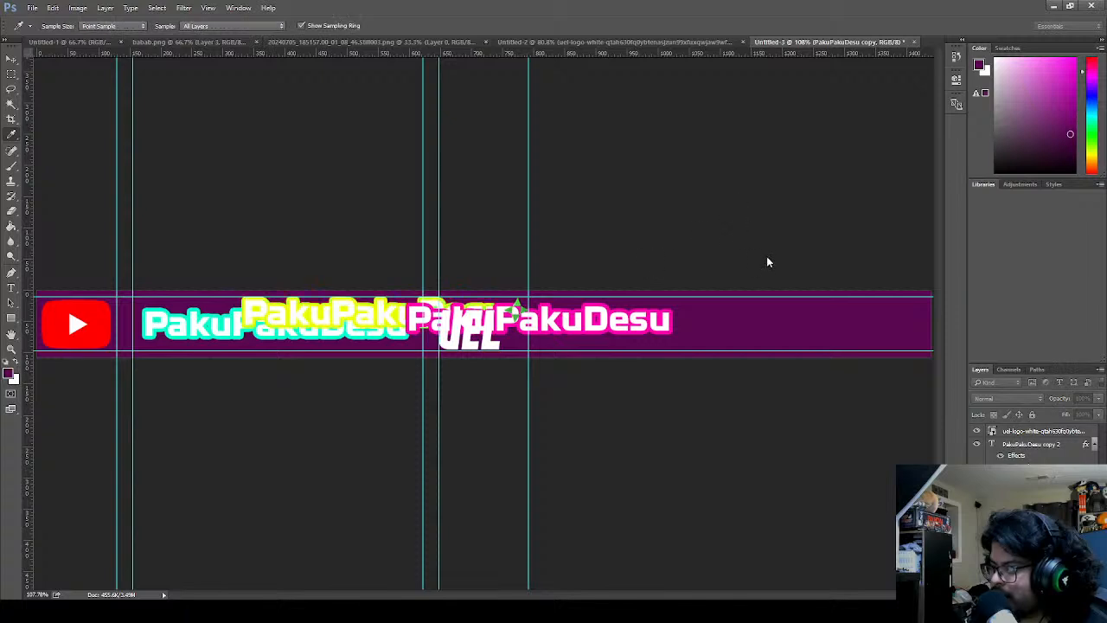
{"action": "left_click", "coordinate": [855, 133]}
{"action": "left_click", "coordinate": [908, 138]}
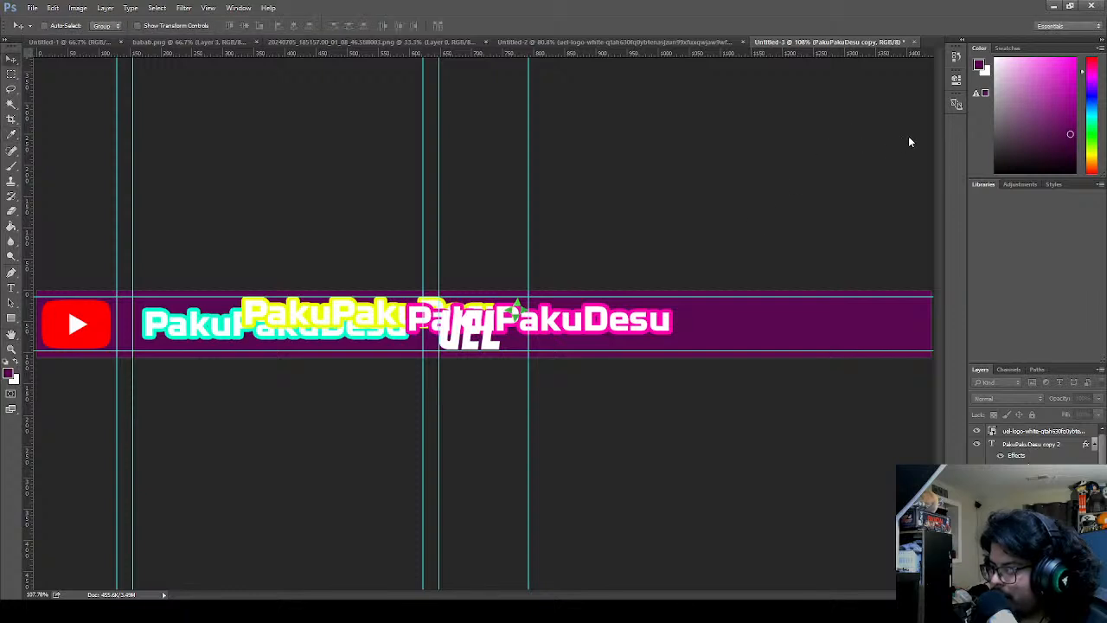
{"action": "left_click", "coordinate": [1038, 514]}
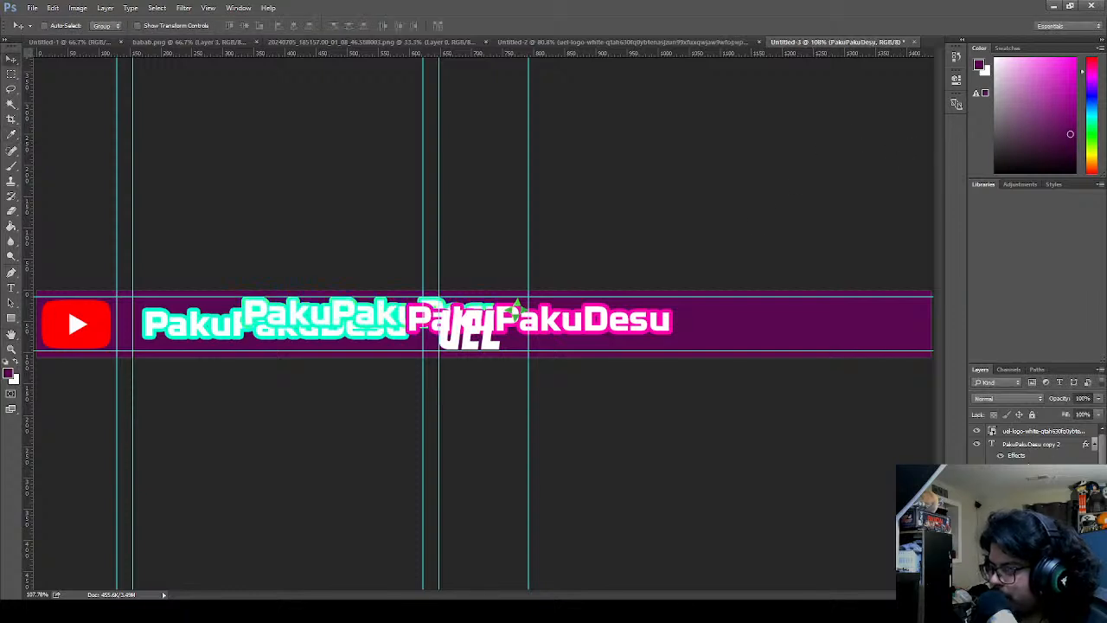
- Change the stroke colour of the first PakuPakuDesu copy to yellow
{"action": "double_click", "coordinate": [1037, 522]}
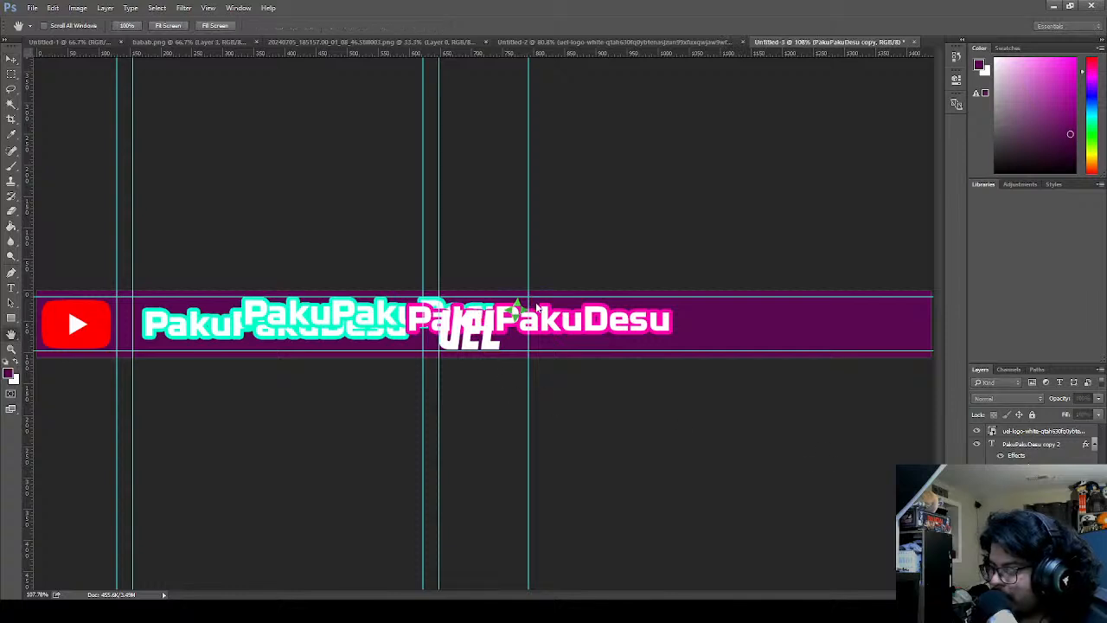
{"action": "left_click", "coordinate": [645, 260]}
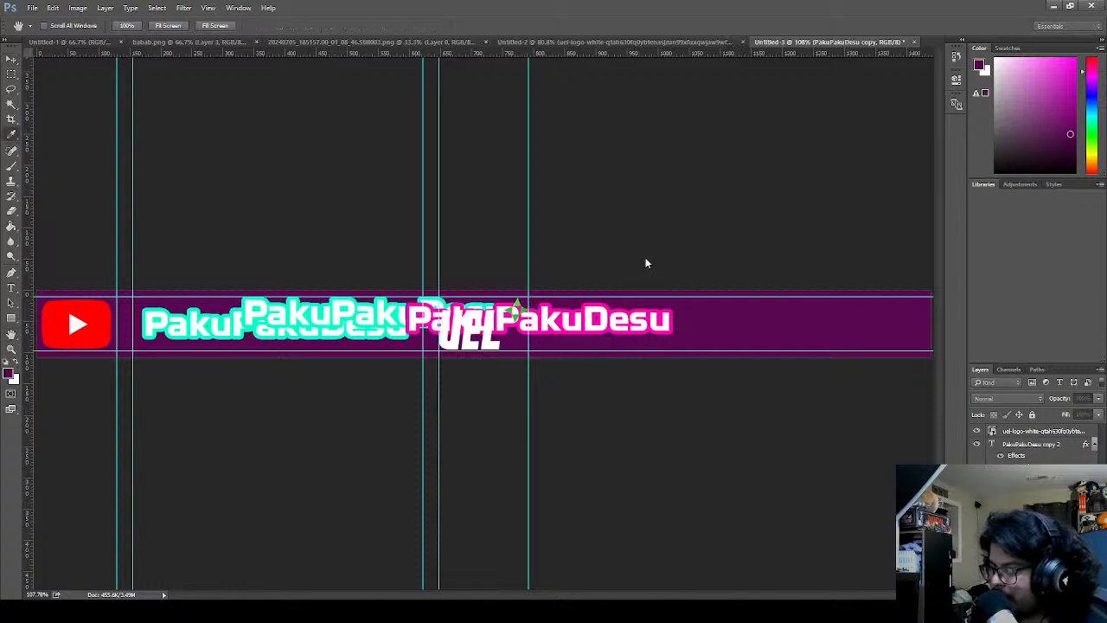
{"action": "left_click", "coordinate": [771, 258]}
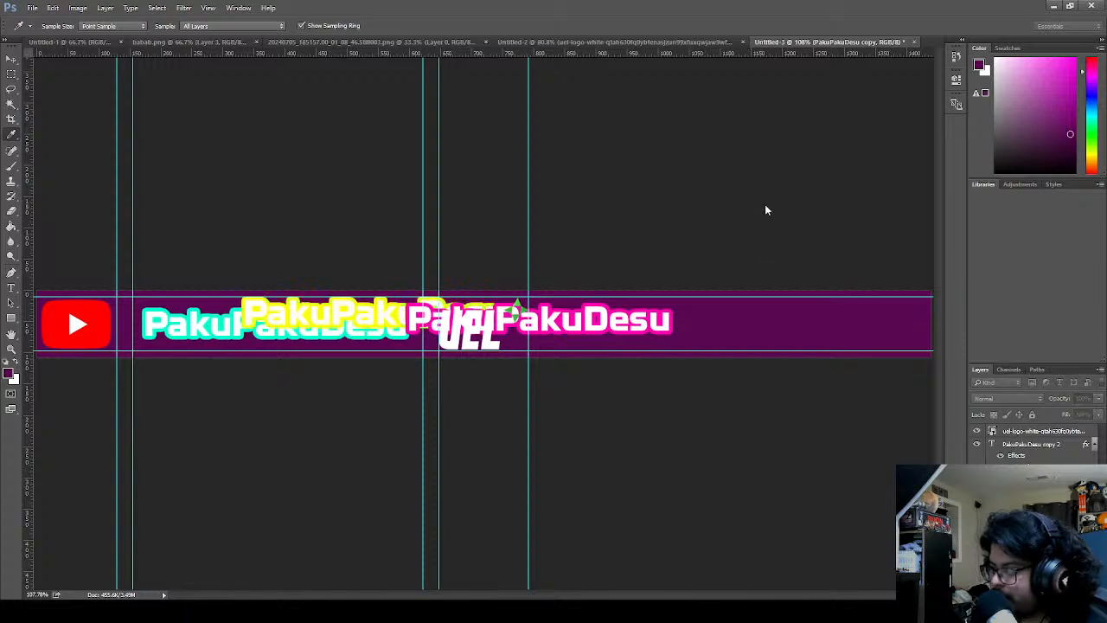
{"action": "left_click", "coordinate": [844, 134]}
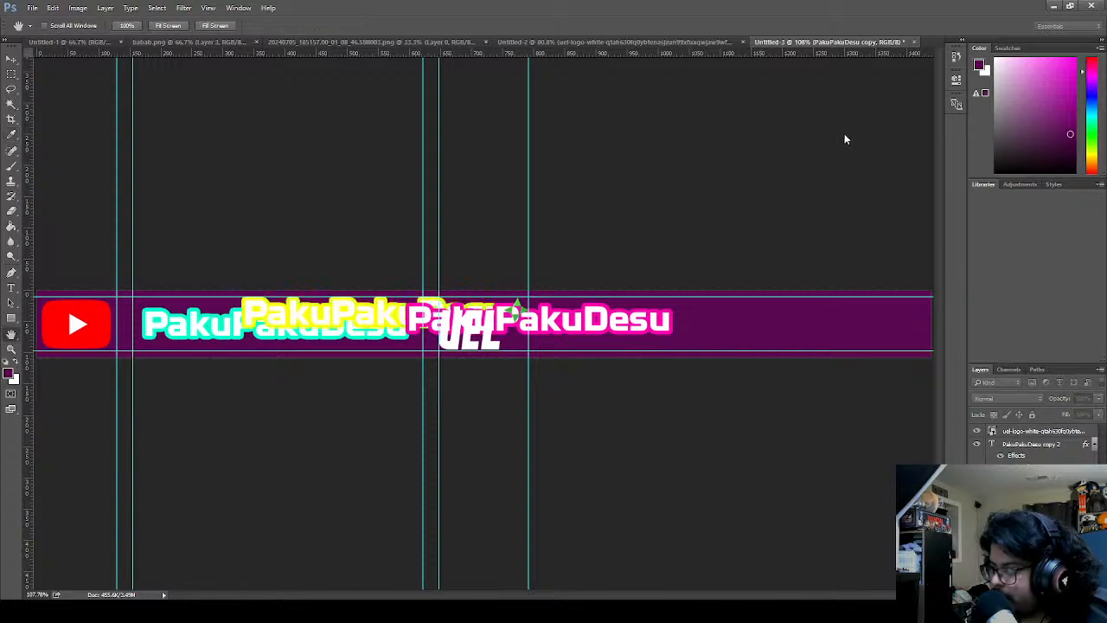
{"action": "left_click", "coordinate": [899, 143]}
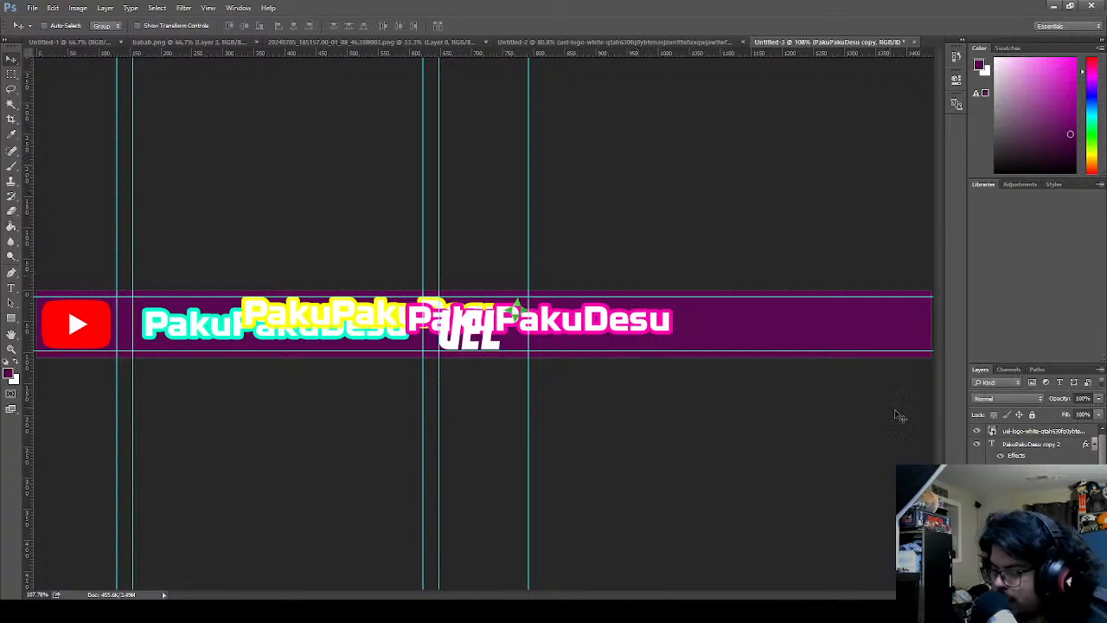
- Move the yellow and the pink PakuPakuDesu copies so that both line up exactly over the original text
{"action": "left_click_drag", "start_coordinate": [378, 321], "coordinate": [271, 331]}
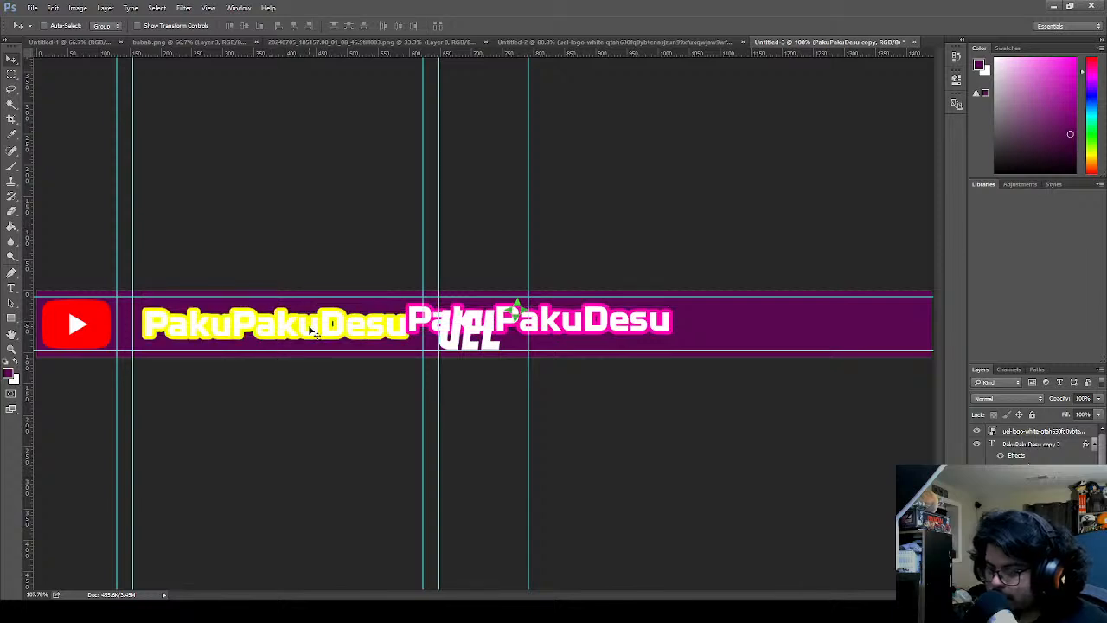
{"action": "left_click", "coordinate": [1051, 447]}
{"action": "left_click_drag", "start_coordinate": [448, 325], "coordinate": [185, 324]}
{"action": "key", "text": "Left"}
{"action": "key", "text": "Up"}
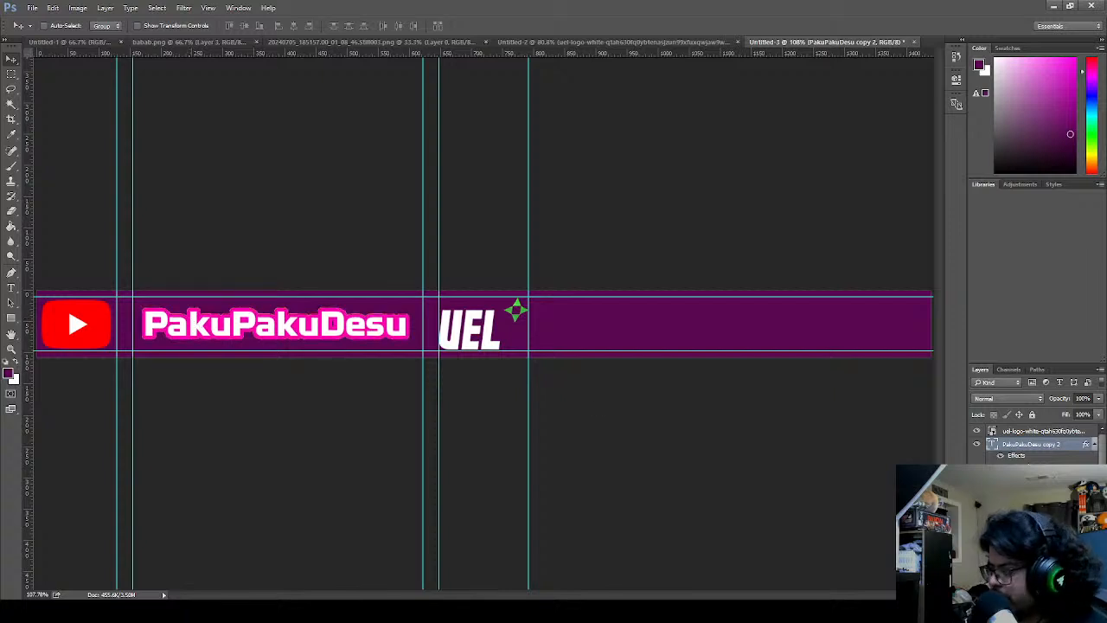
- Bring the turquoise PakuPakuDesu text in front of its copies and nudge the pink copy slightly right and down behind it
{"action": "left_click_drag", "start_coordinate": [1033, 485], "coordinate": [1033, 450]}
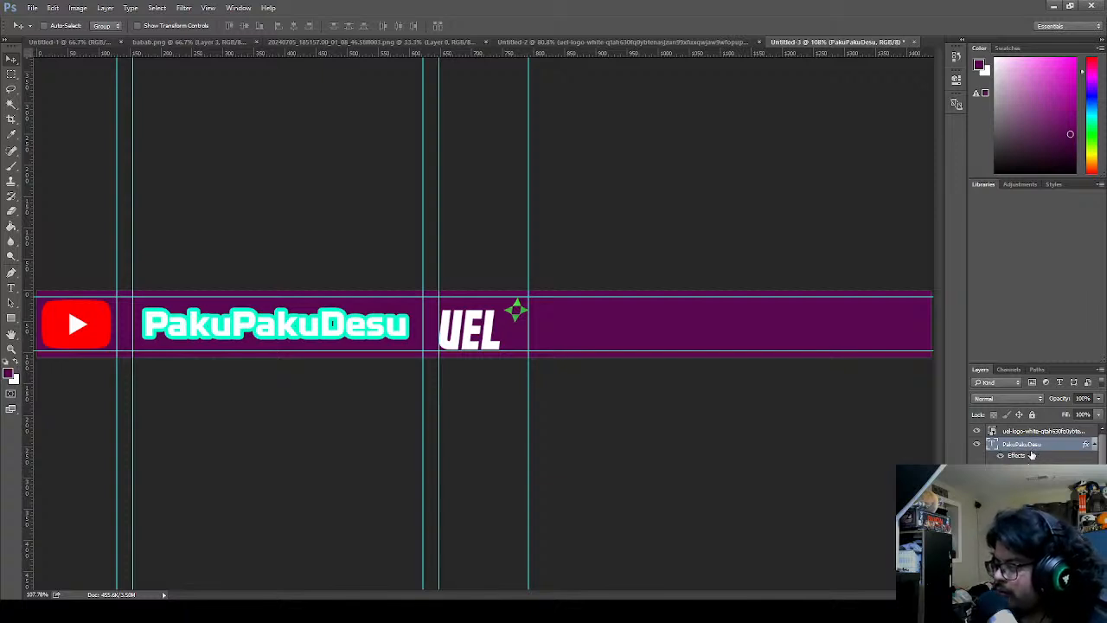
{"action": "left_click", "coordinate": [1031, 481]}
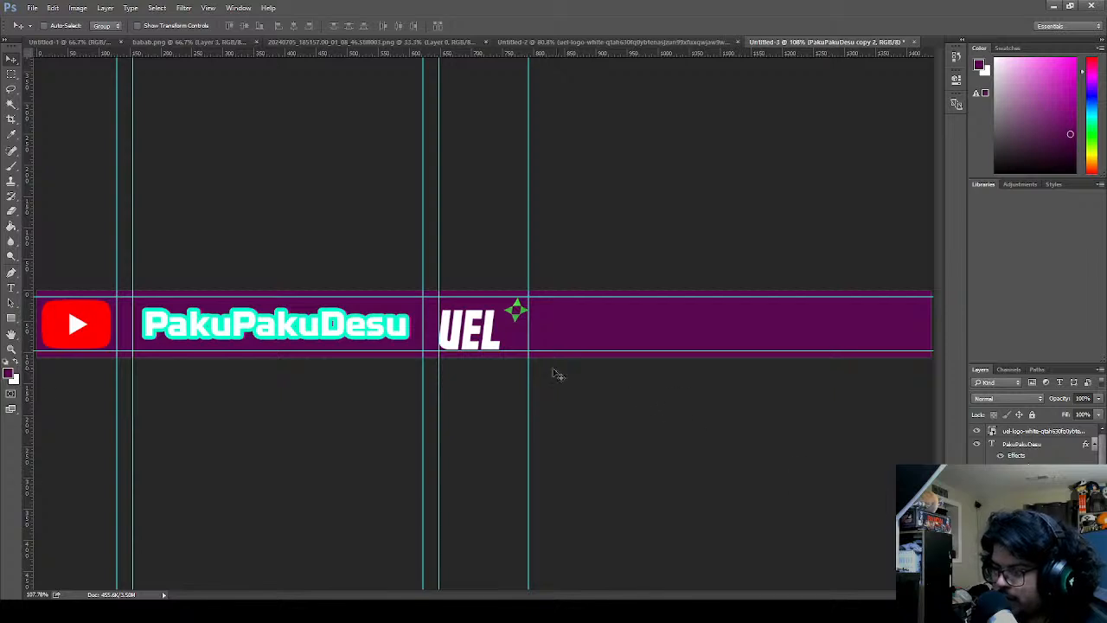
{"action": "key", "text": "Right"}
{"action": "key", "text": "Right"}
{"action": "key", "text": "Down"}
{"action": "key", "text": "Down"}
{"action": "key", "text": "Down"}
{"action": "key", "text": "Down"}
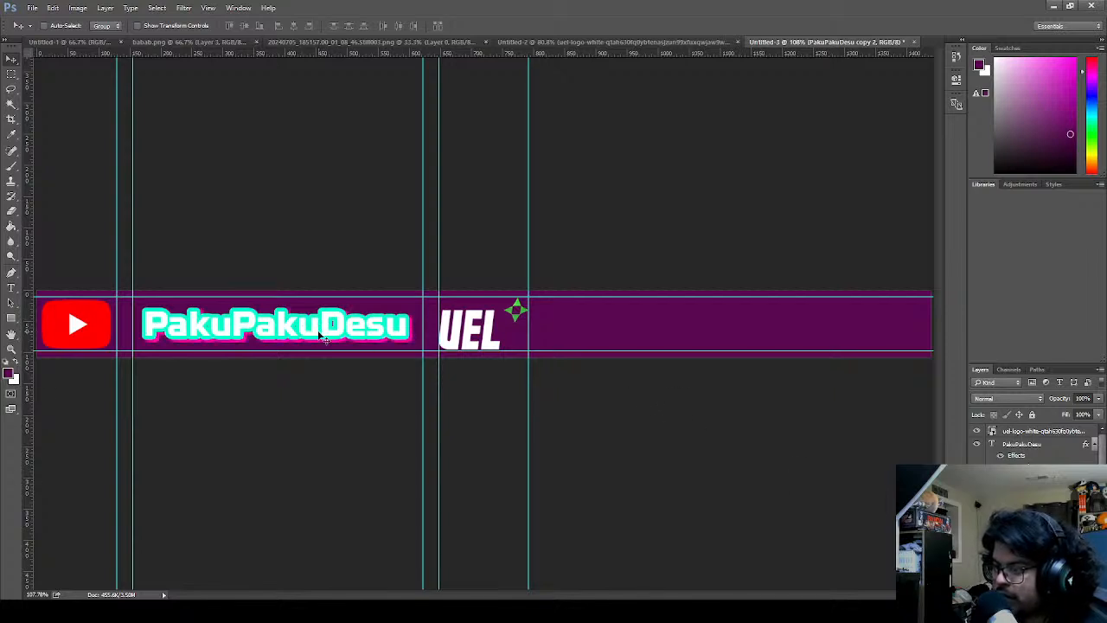
- Nudge the yellow PakuPakuDesu copy right and down so that it forms a second offset edge below the pink one
{"action": "left_click", "coordinate": [1032, 497]}
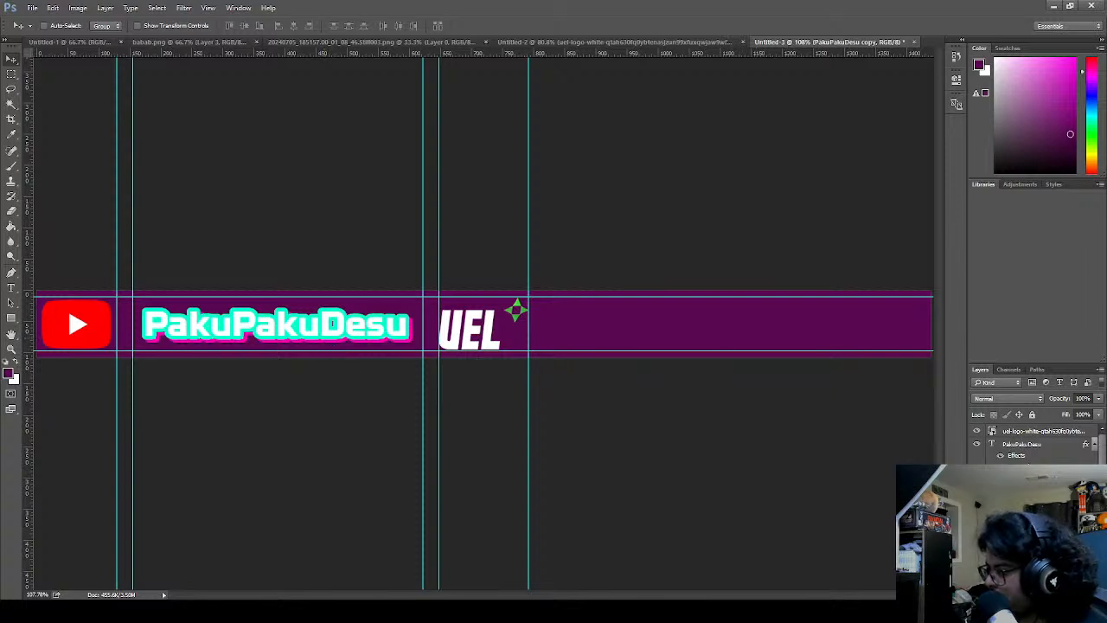
{"action": "key", "text": "Right"}
{"action": "key", "text": "Right"}
{"action": "key", "text": "Right"}
{"action": "key", "text": "Right"}
{"action": "key", "text": "Right"}
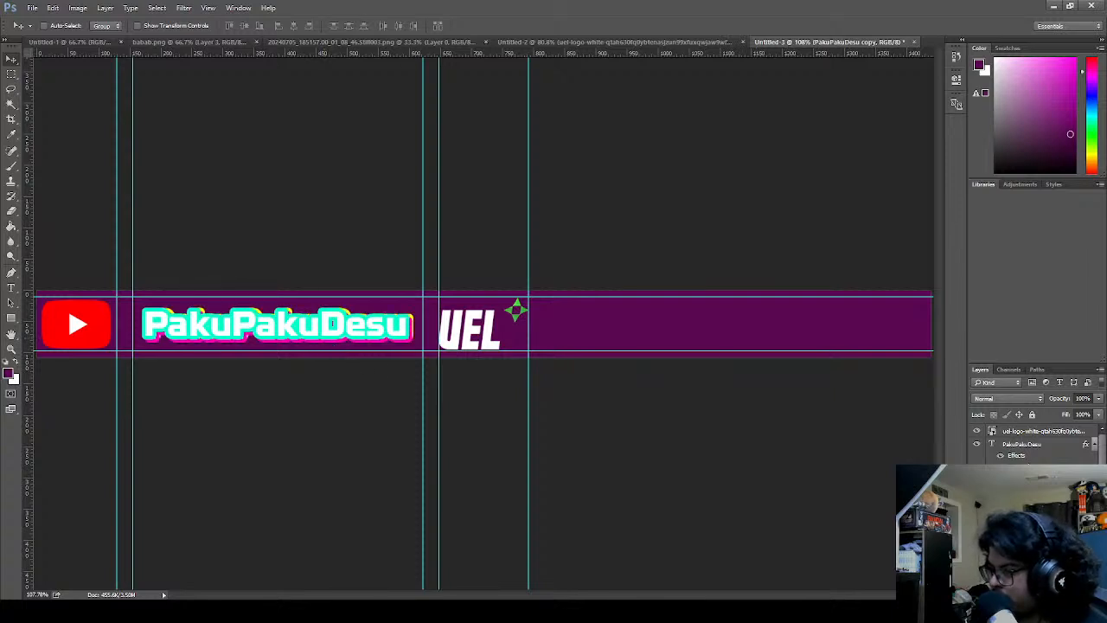
{"action": "key", "text": "Down"}
{"action": "key", "text": "Down"}
{"action": "key", "text": "Down"}
{"action": "key", "text": "Down"}
{"action": "key", "text": "Down"}
{"action": "key", "text": "Down"}
{"action": "key", "text": "Down"}
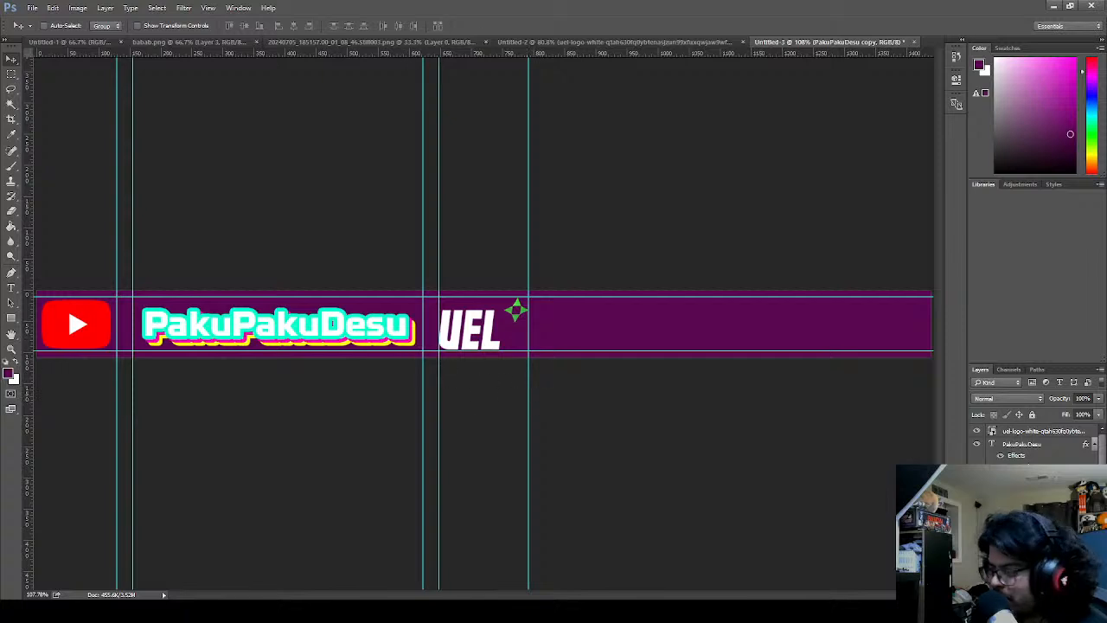
{"action": "key", "text": "ctrl+j"}
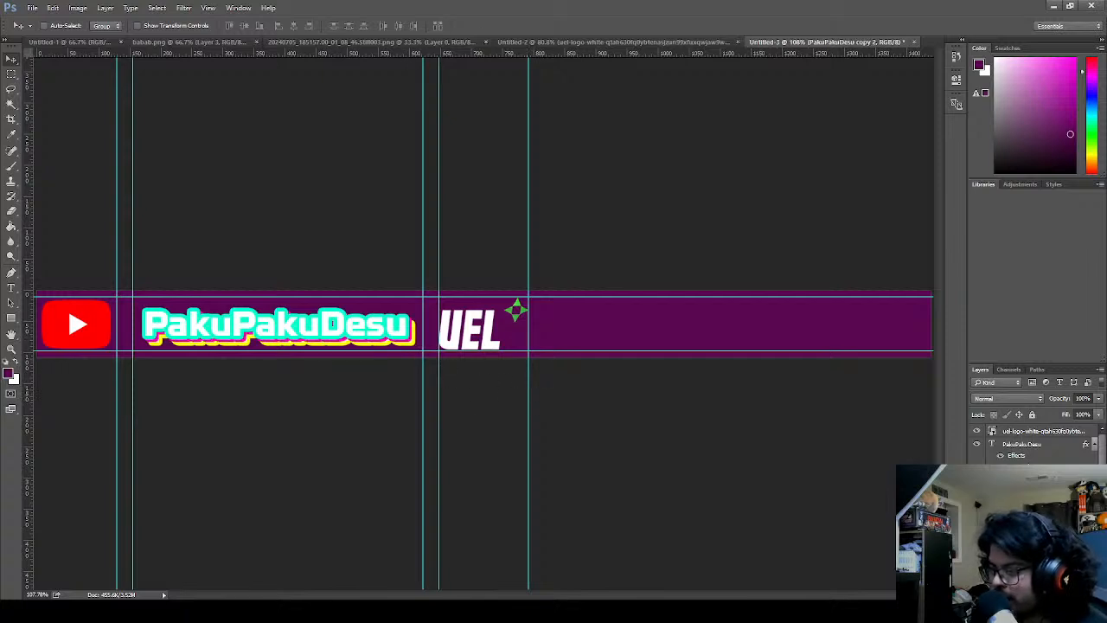
{"action": "key", "text": "ctrl+z"}
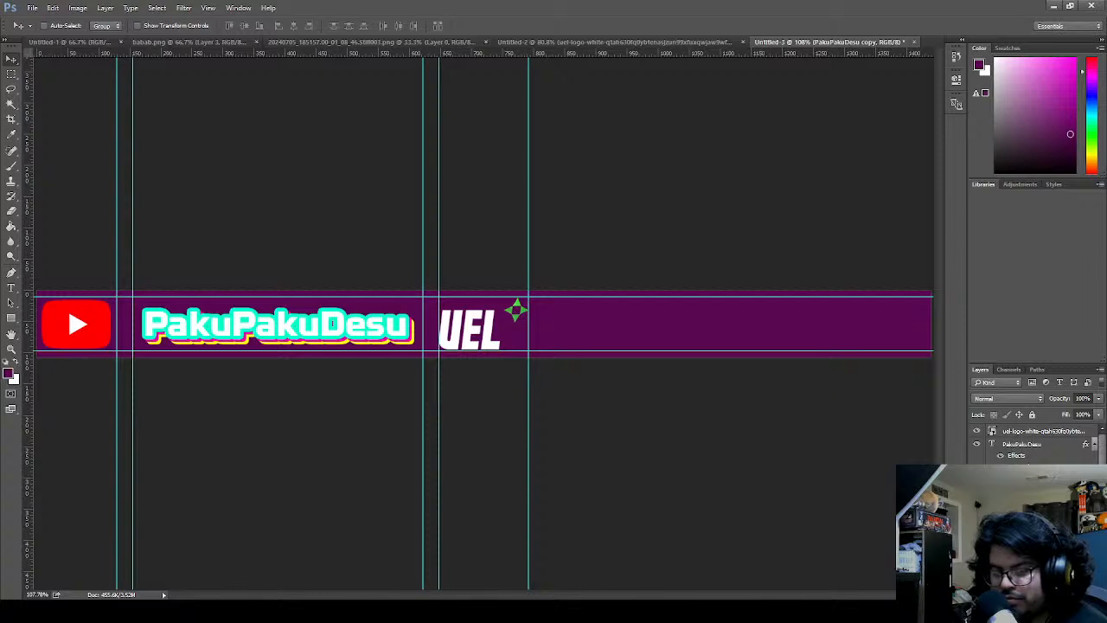
- Hide the pink and yellow PakuPakuDesu copies and keep only the turquoise-outlined original visible
{"action": "left_click", "coordinate": [1037, 444]}
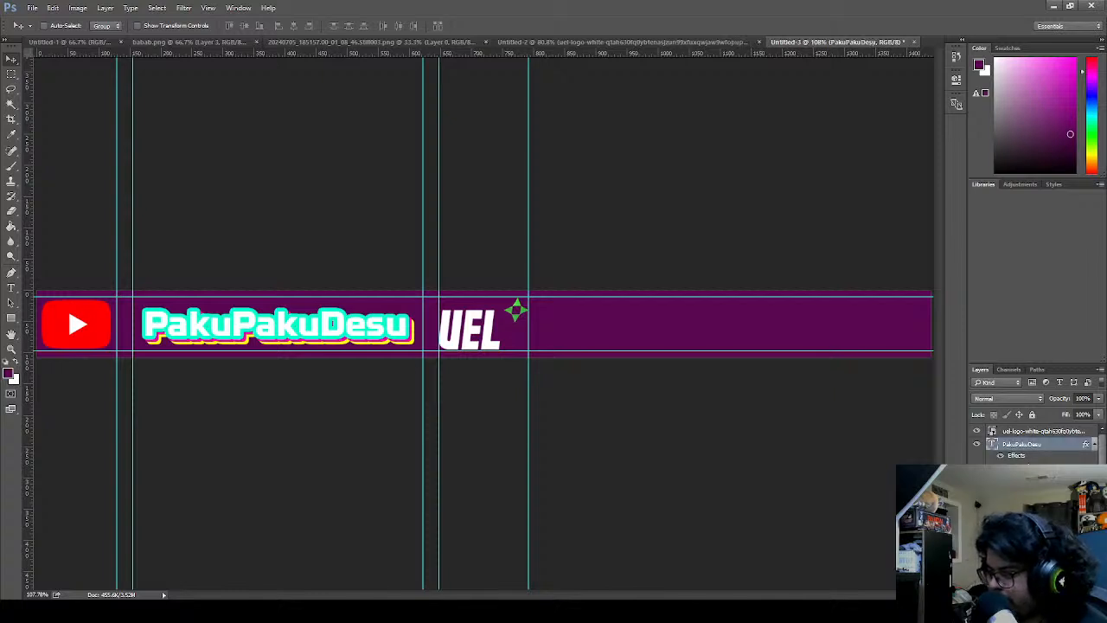
{"action": "key", "text": "h"}
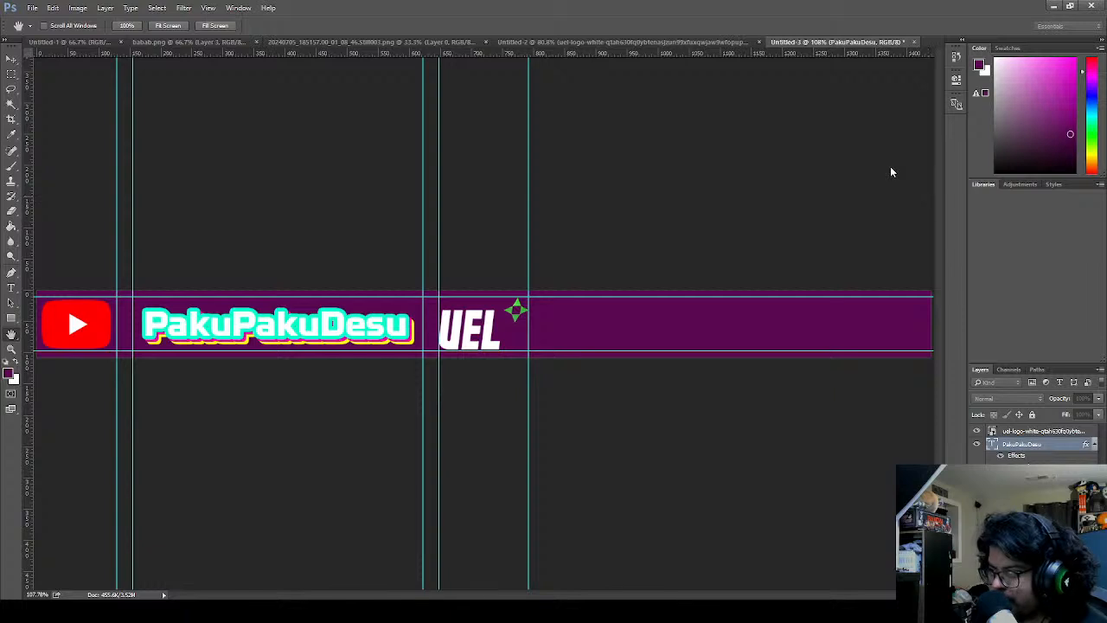
{"action": "key", "text": "v"}
{"action": "left_click", "coordinate": [976, 444]}
{"action": "left_click", "coordinate": [976, 479]}
{"action": "left_click", "coordinate": [977, 514]}
{"action": "left_click", "coordinate": [977, 444]}
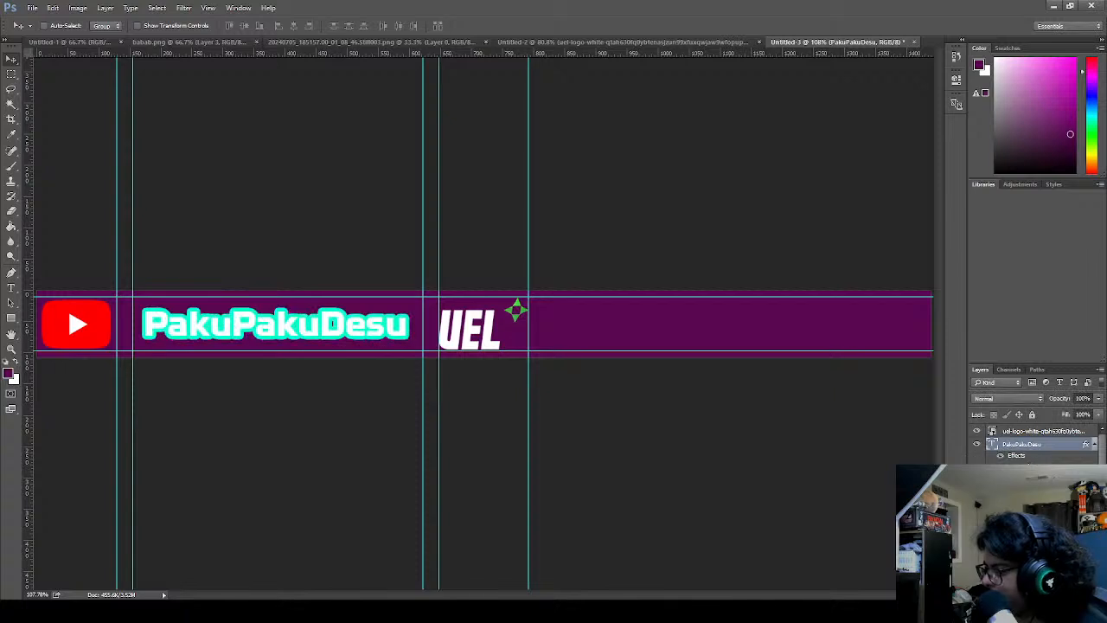
- Try extra coloured outlines, such as blue and yellow, around the turquoise stroke of the PakuPakuDesu text
{"action": "key", "text": "h"}
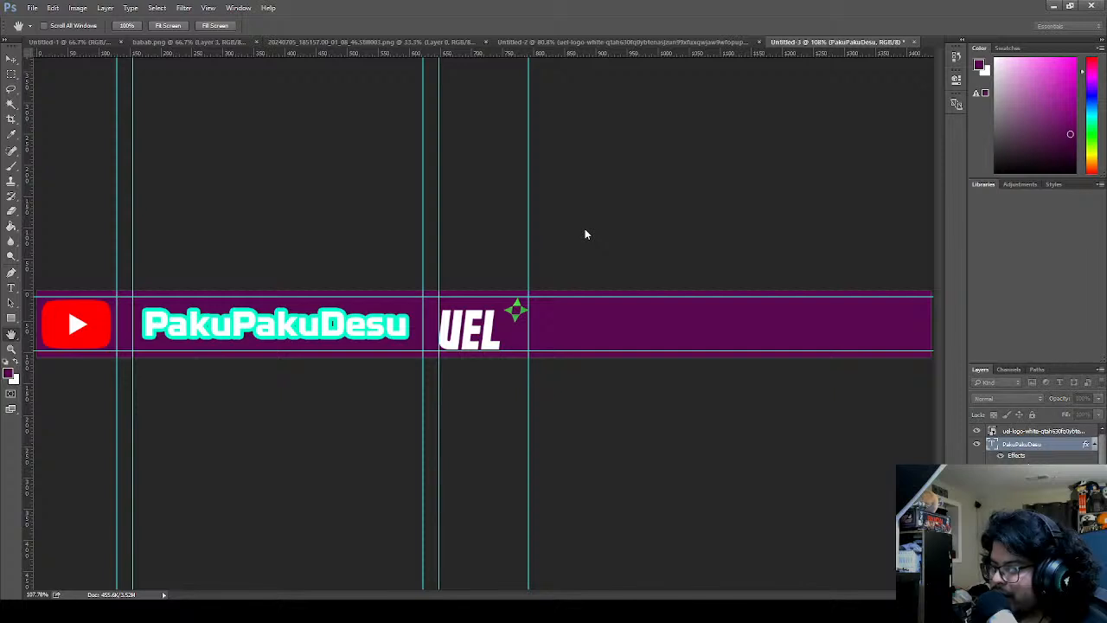
{"action": "key", "text": "i"}
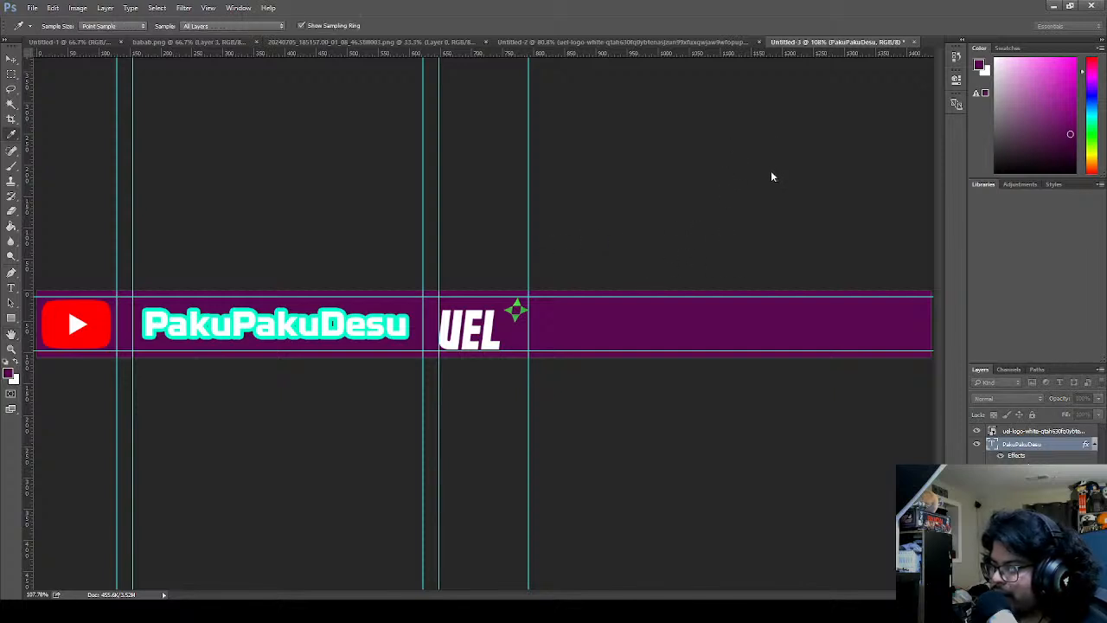
{"action": "key", "text": "h"}
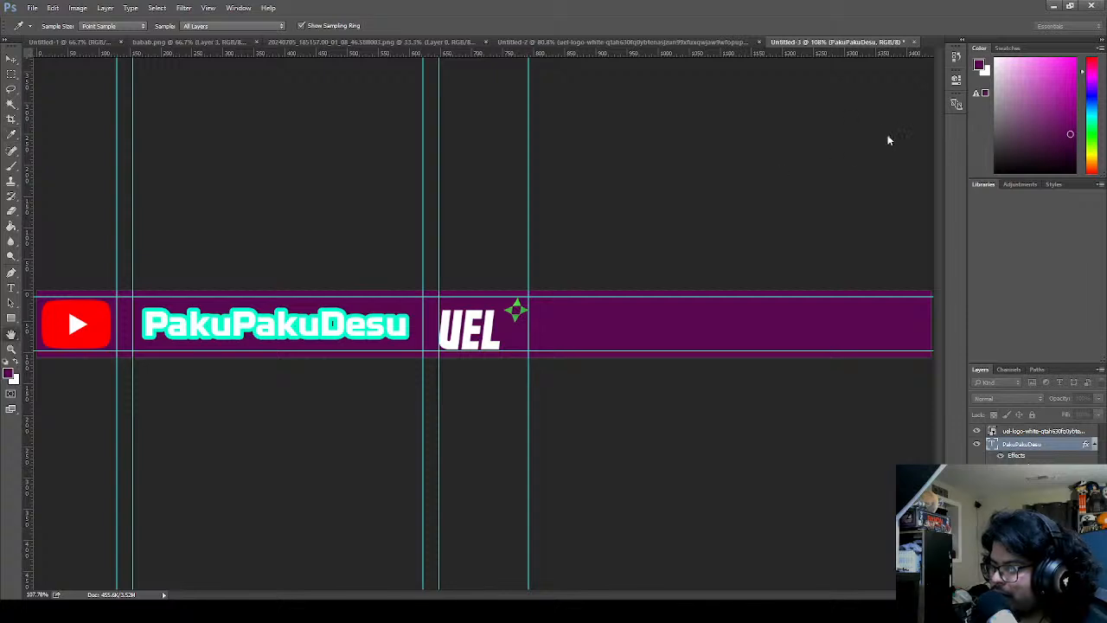
{"action": "left_click_drag", "start_coordinate": [670, 176], "coordinate": [670, 174]}
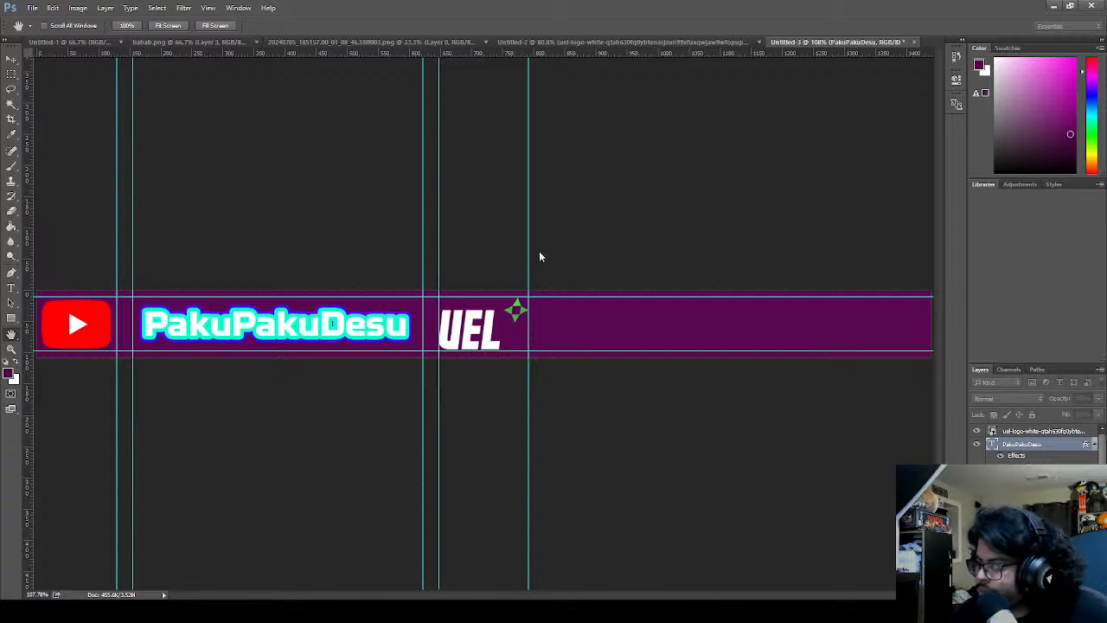
{"action": "key", "text": "i"}
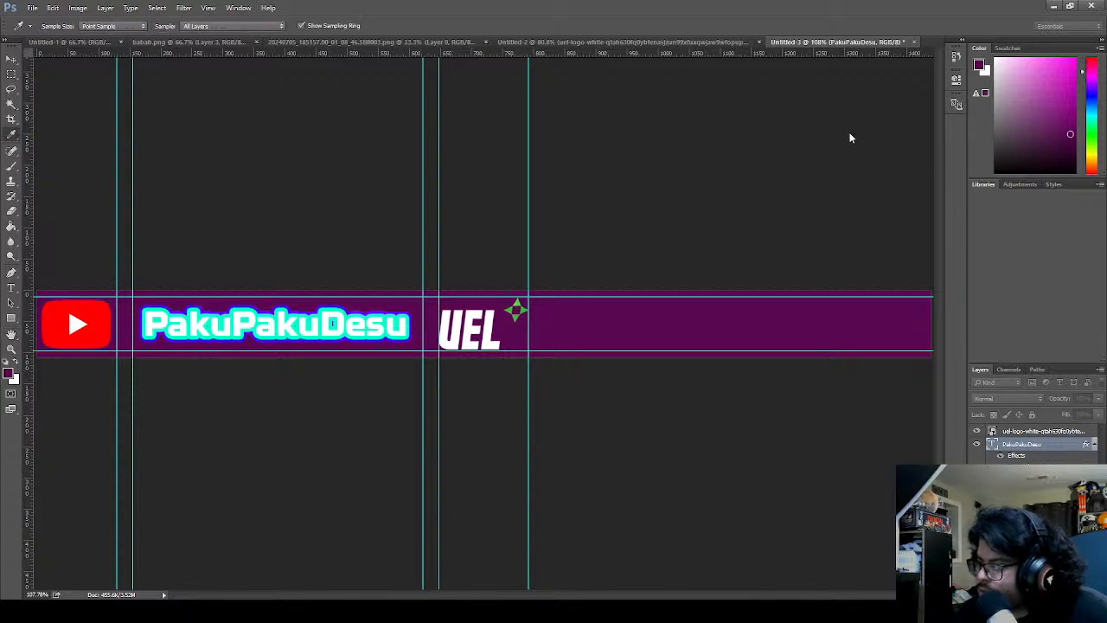
{"action": "key", "text": "h"}
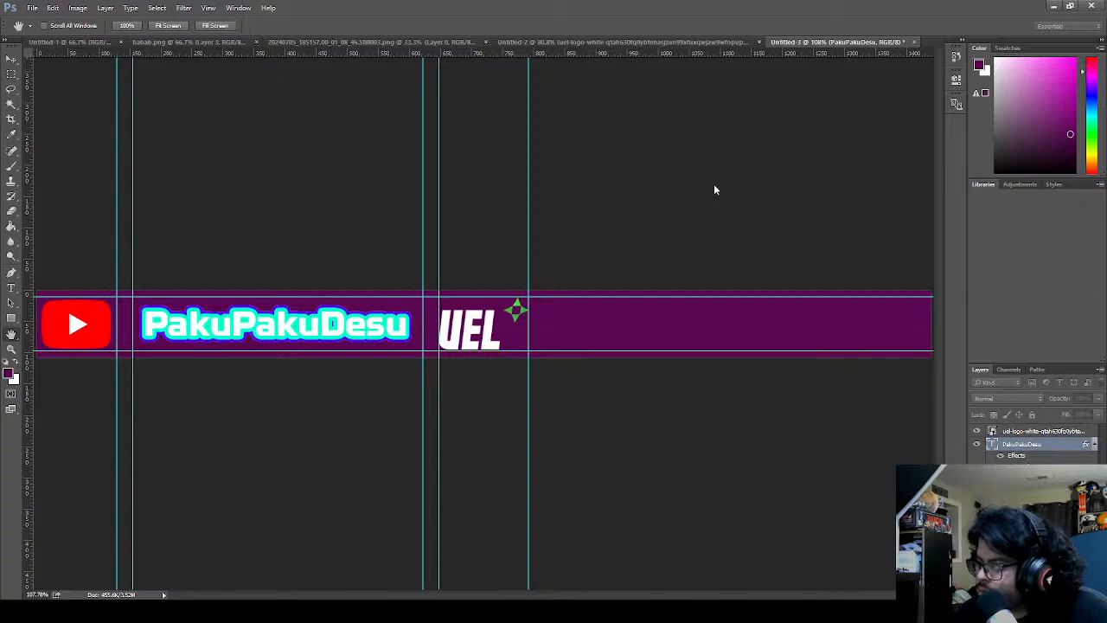
{"action": "key", "text": "ctrl+z"}
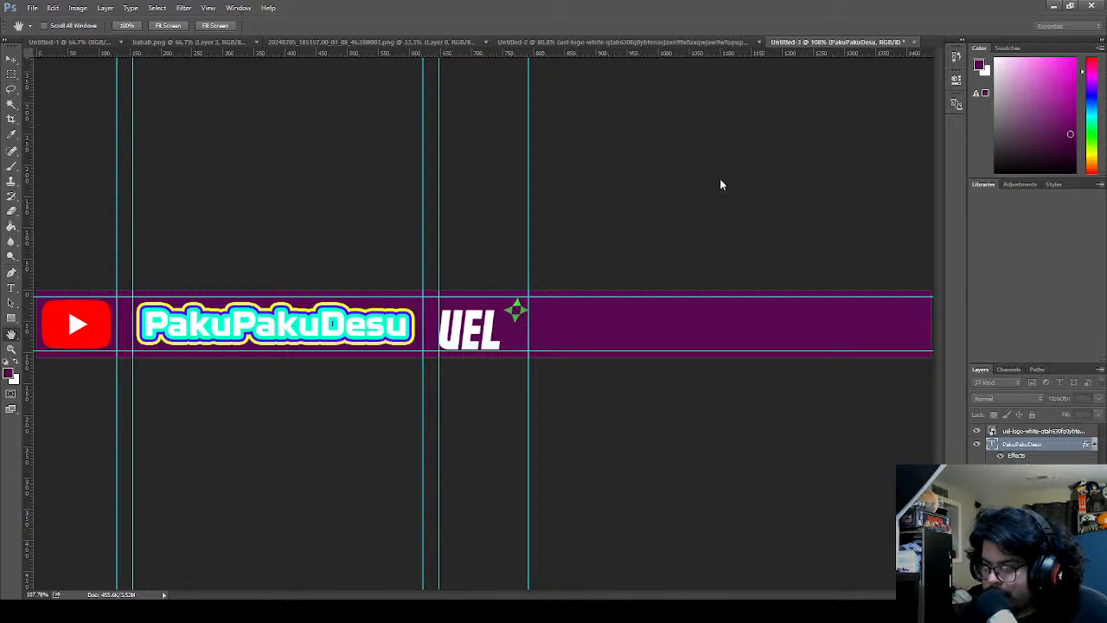
{"action": "key", "text": "ctrl+z"}
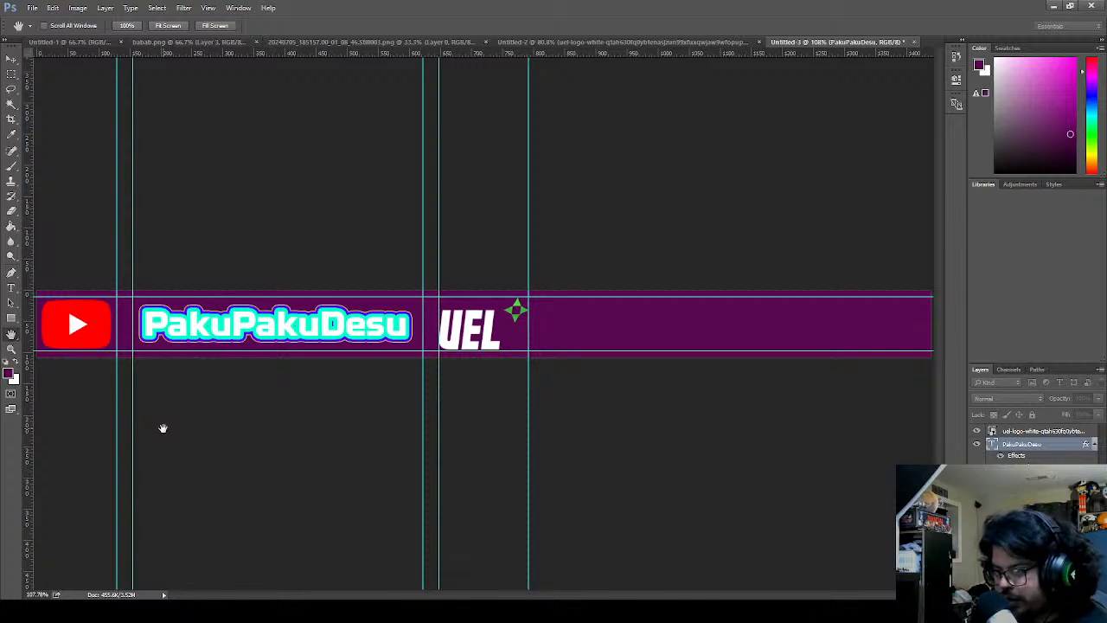
{"action": "left_click", "coordinate": [475, 247]}
{"action": "left_click", "coordinate": [472, 258]}
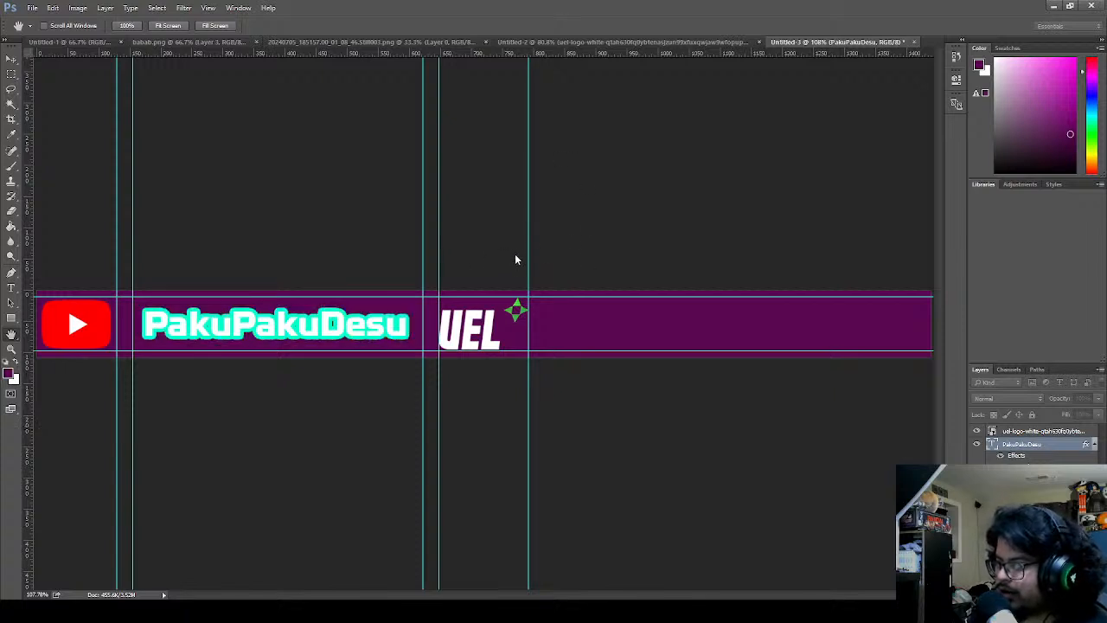
- Change the stroke of the PakuPakuDesu text from a solid colour to a black-to-white gradient
{"action": "left_click", "coordinate": [663, 264]}
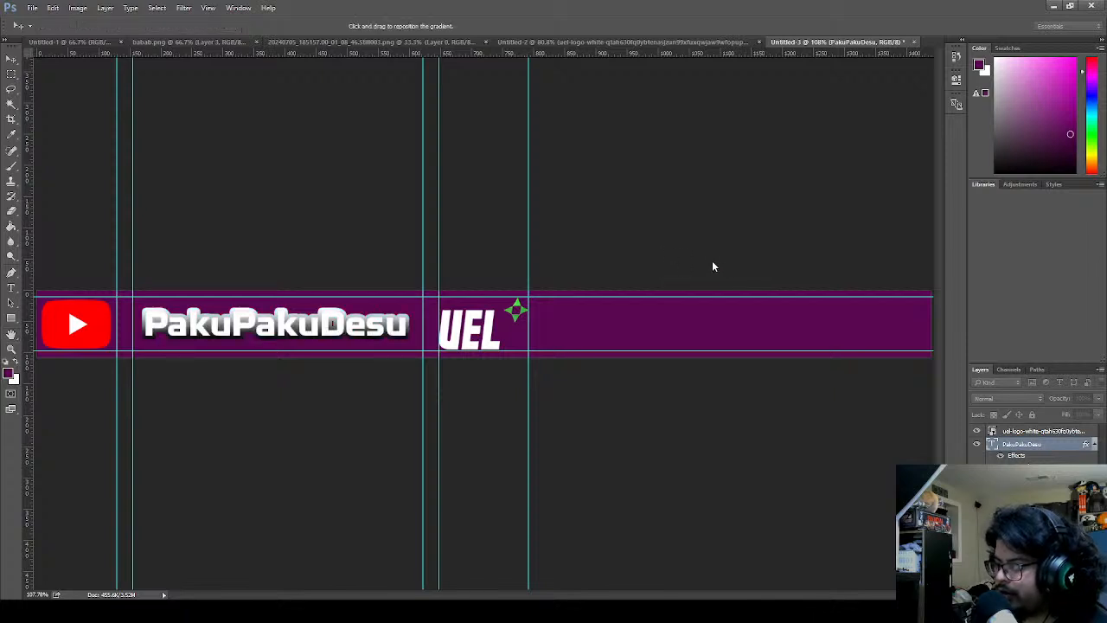
{"action": "left_click", "coordinate": [671, 263]}
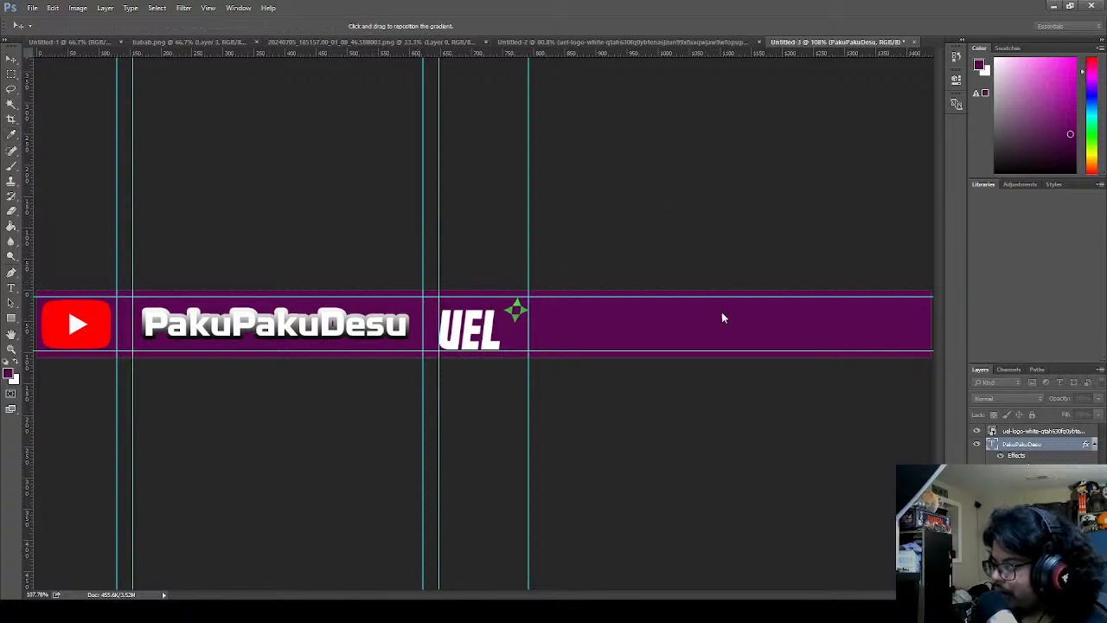
{"action": "key", "text": "i"}
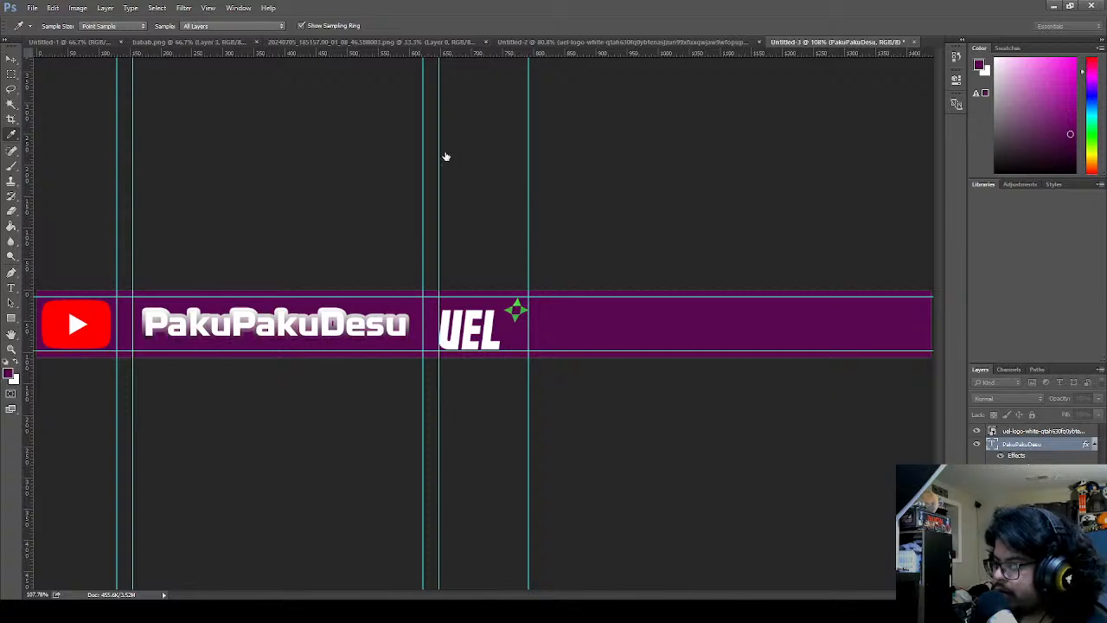
- Try a blue, red and yellow gradient on the PakuPakuDesu outline, and restore the black-to-white one
{"action": "left_click_drag", "start_coordinate": [446, 157], "coordinate": [536, 155]}
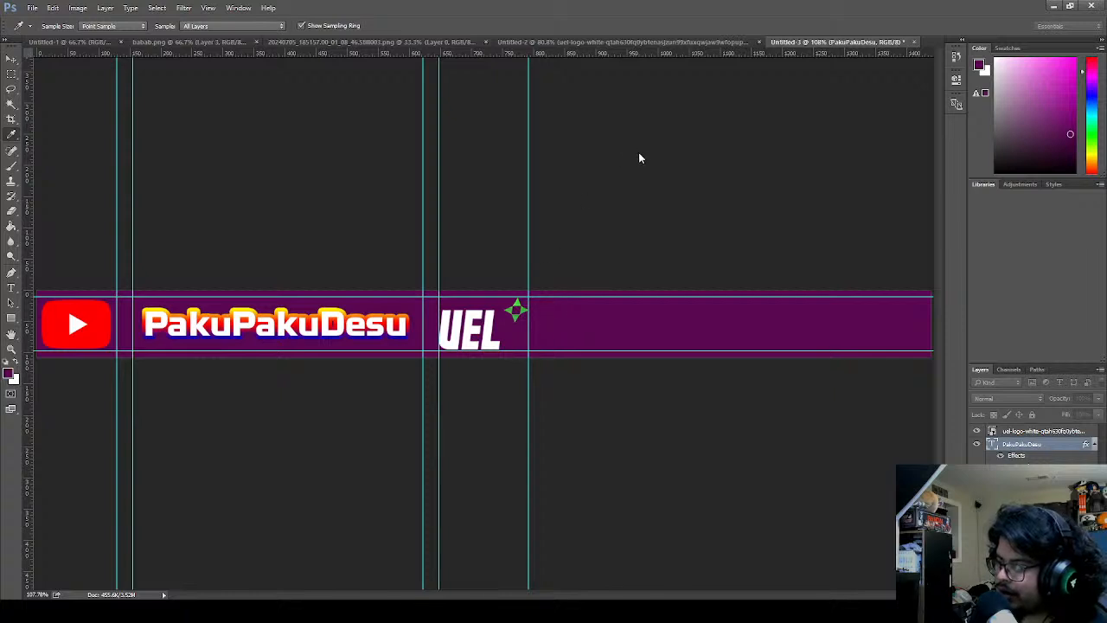
{"action": "key", "text": "ctrl+z"}
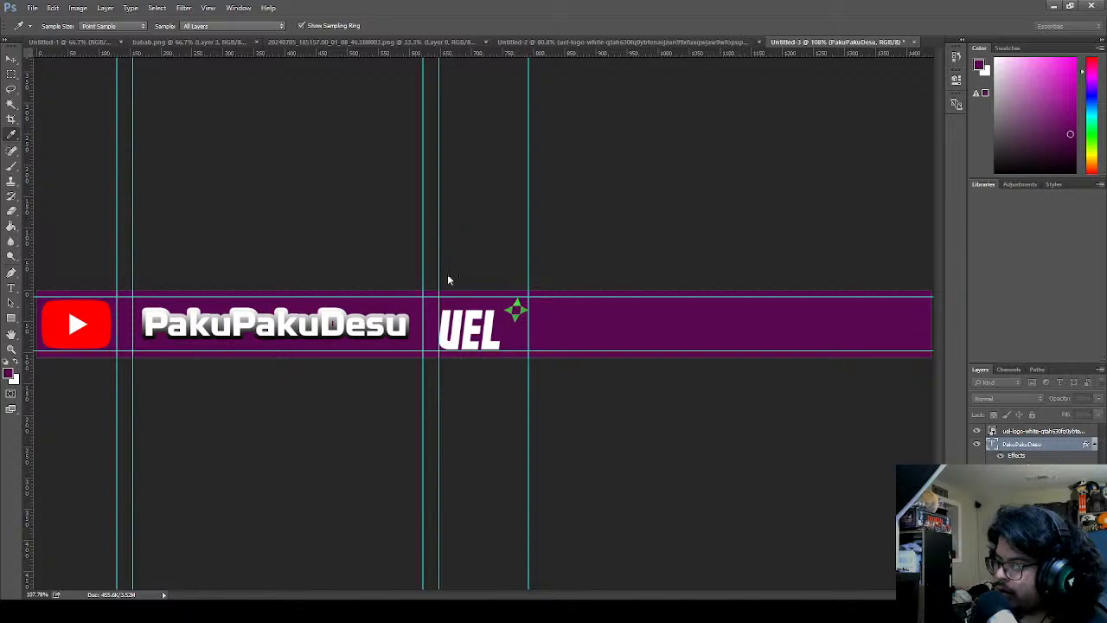
{"action": "left_click", "coordinate": [665, 285]}
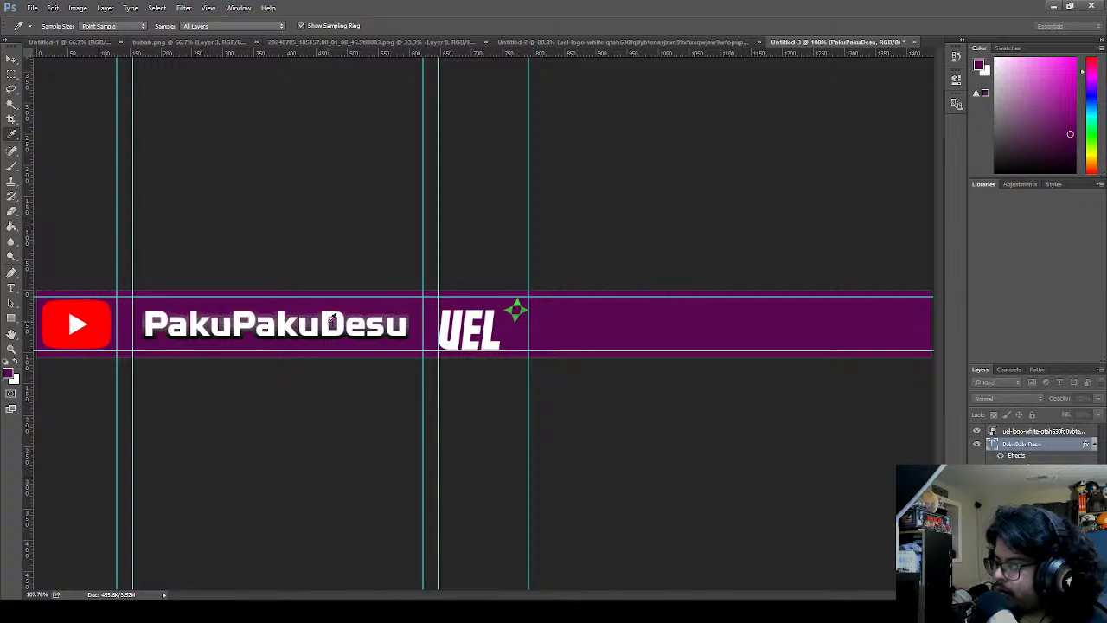
{"action": "left_click", "coordinate": [356, 303]}
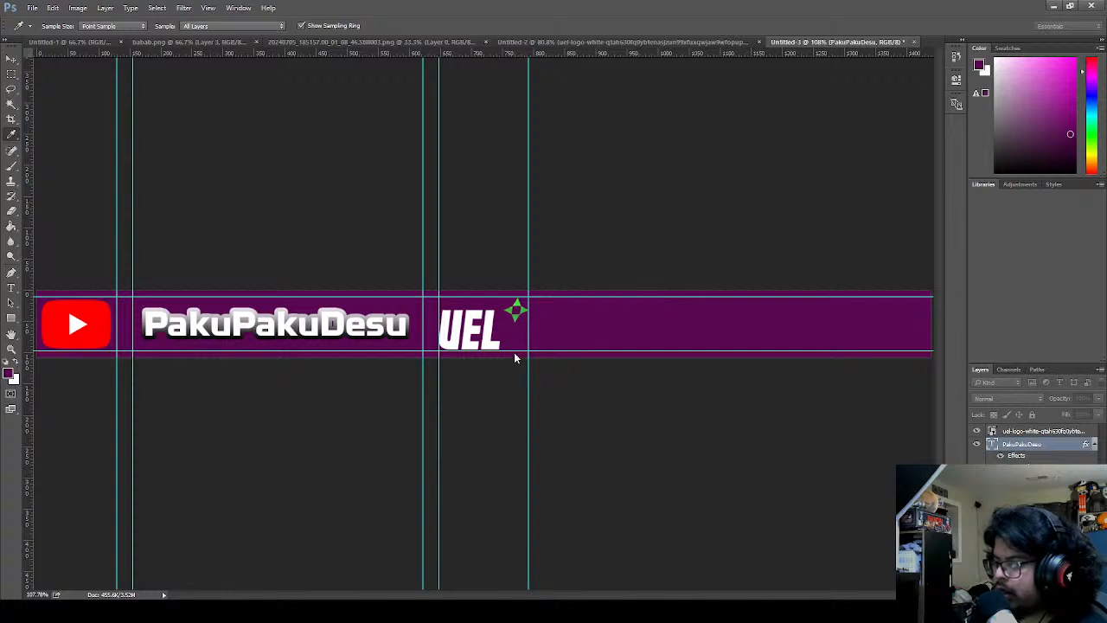
- Recolour the stroke gradient of the PakuPakuDesu text to run from turquoise through magenta to yellow, replacing the black end
{"action": "left_click", "coordinate": [743, 142]}
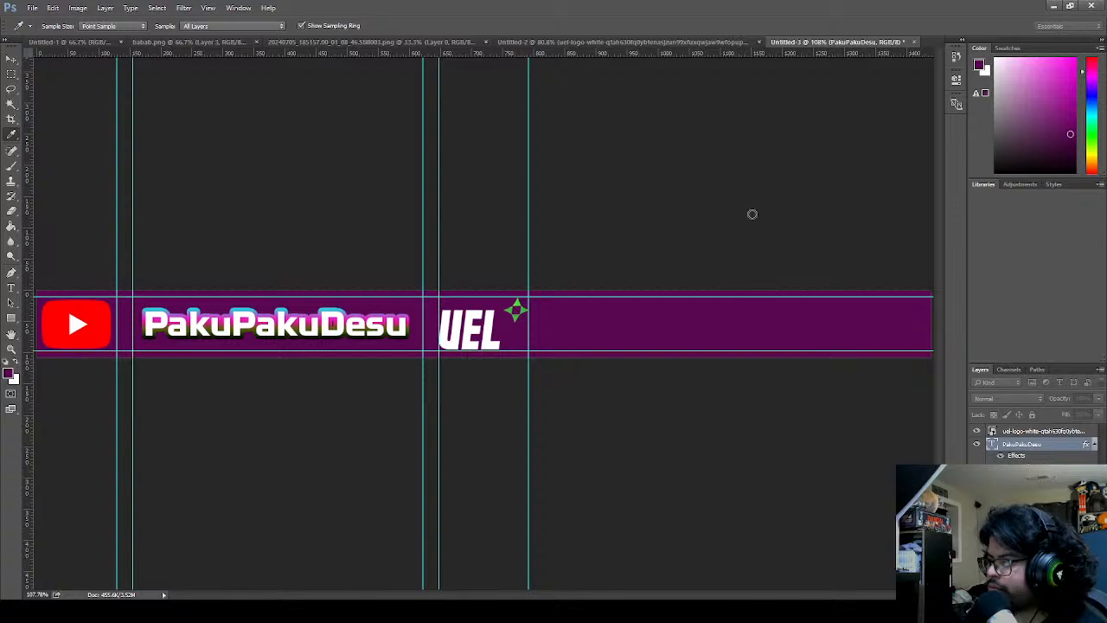
{"action": "left_click", "coordinate": [726, 130]}
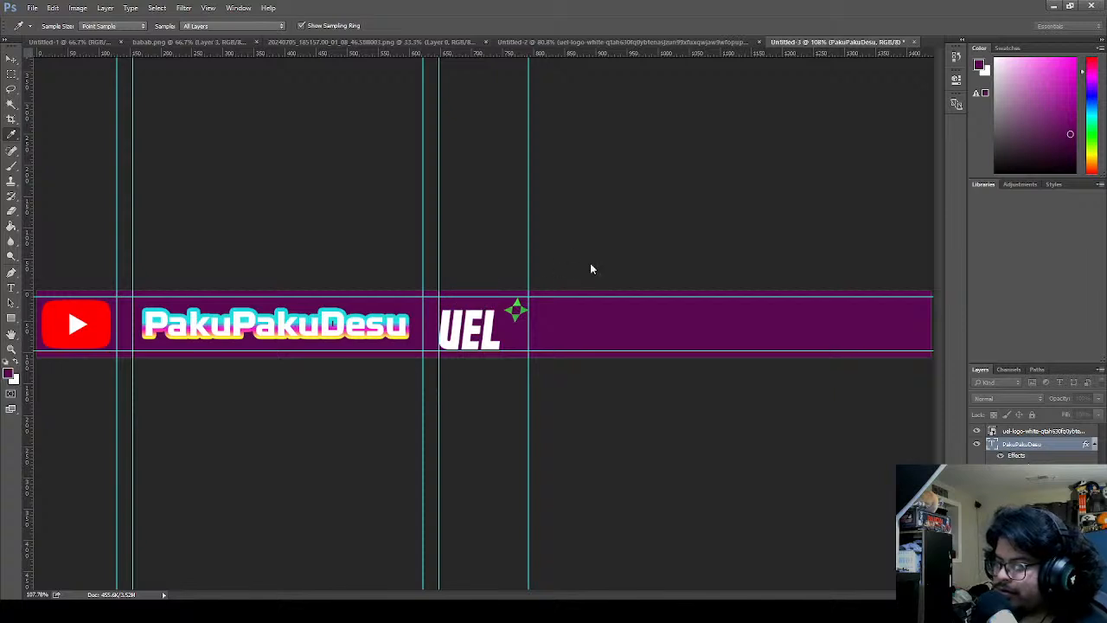
{"action": "key", "text": "v"}
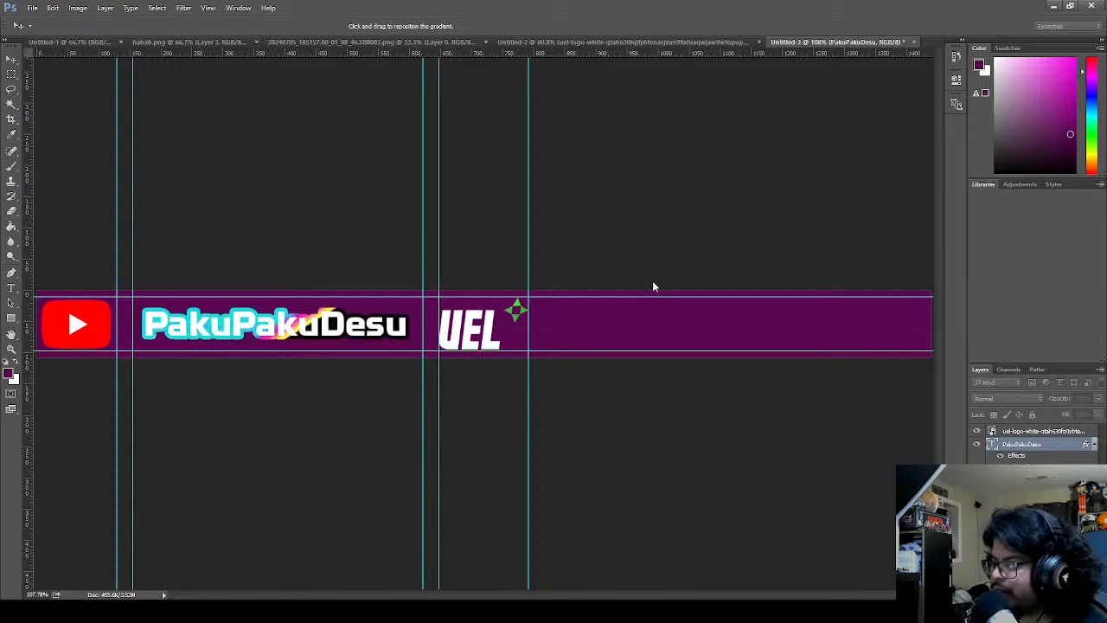
{"action": "key", "text": "i"}
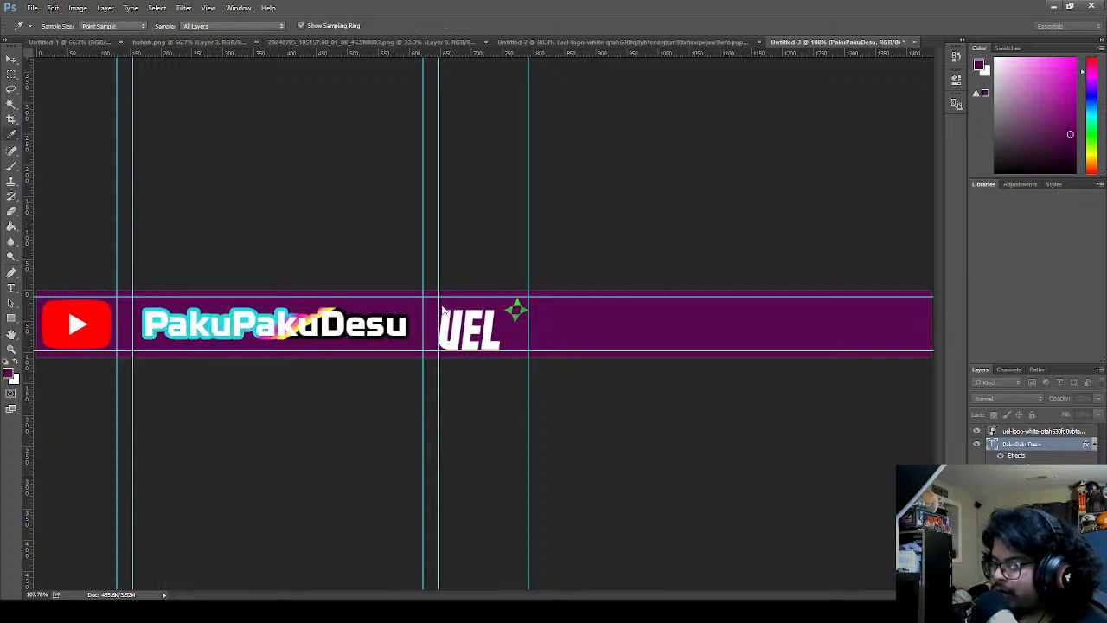
{"action": "left_click", "coordinate": [637, 348]}
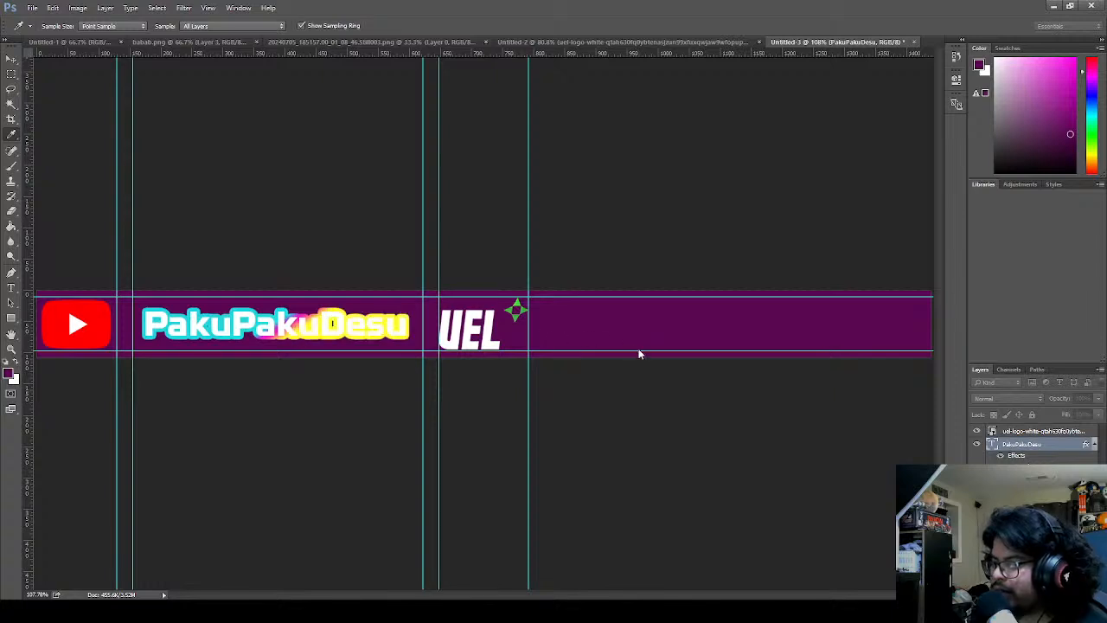
{"action": "left_click", "coordinate": [639, 138]}
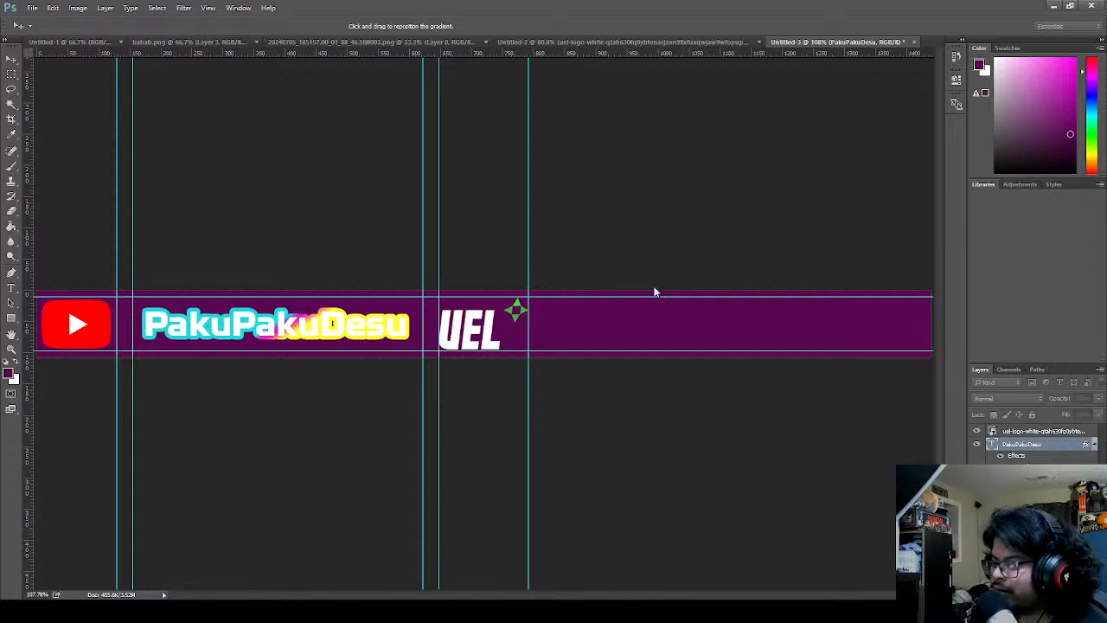
- Adjust the outline gradient's angle so turquoise runs along the top of the PakuPakuDesu letters and pink to yellow along the bottom, and apply the style
{"action": "left_click_drag", "start_coordinate": [644, 287], "coordinate": [657, 284]}
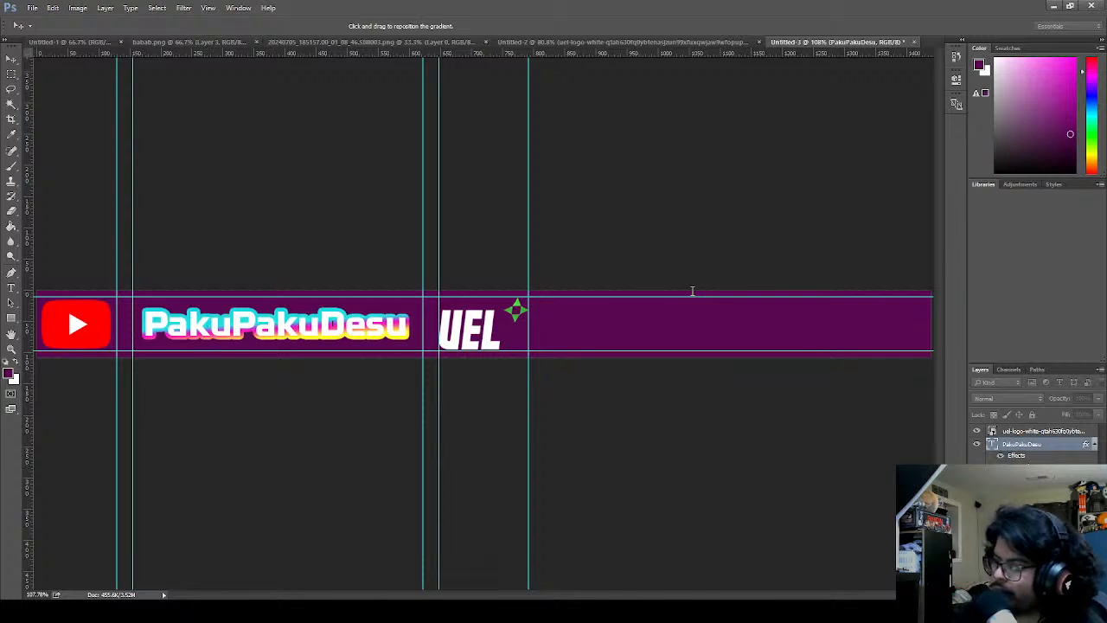
{"action": "mouse_move", "coordinate": [688, 311]}
{"action": "left_mouse_down"}
{"action": "mouse_move", "coordinate": [699, 310]}
{"action": "mouse_move", "coordinate": [653, 310]}
{"action": "mouse_move", "coordinate": [725, 310]}
{"action": "left_mouse_up"}
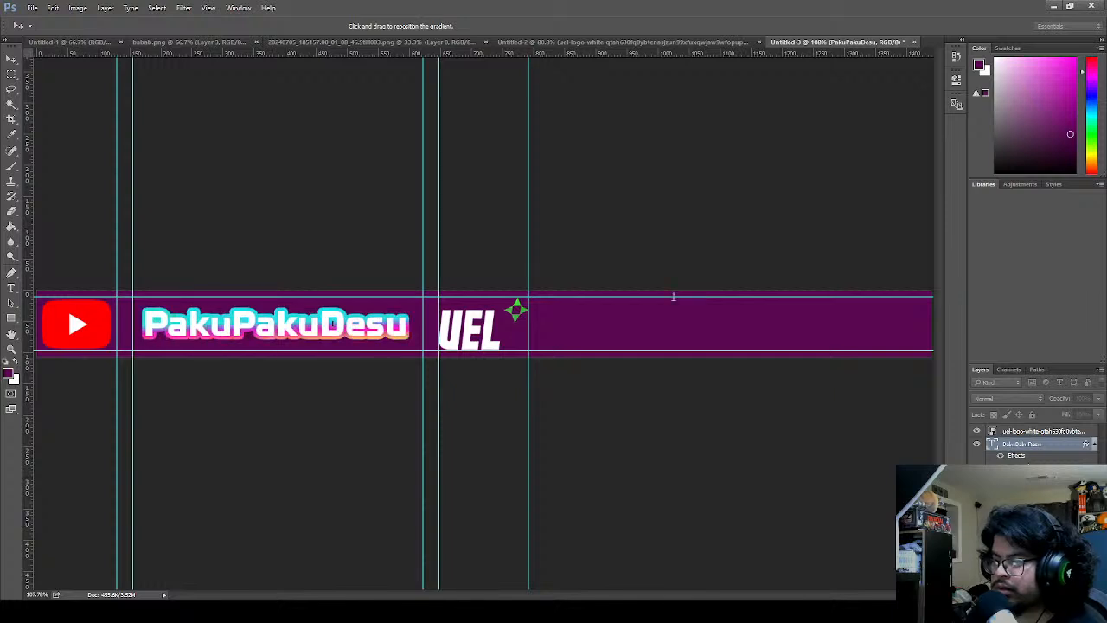
{"action": "type", "text": "90"}
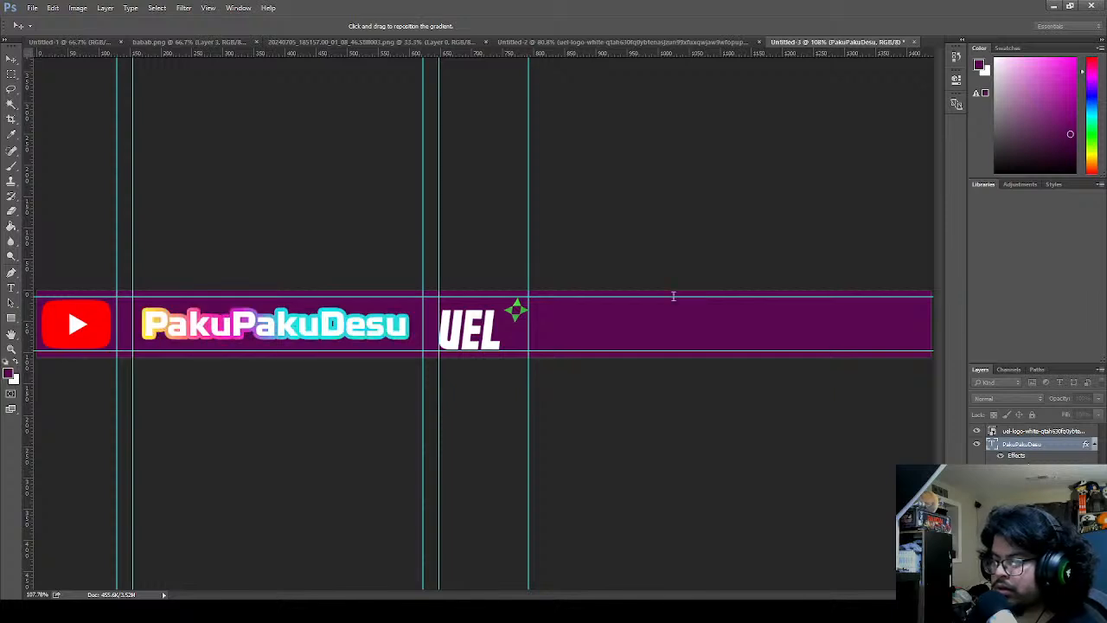
{"action": "type", "text": "05"}
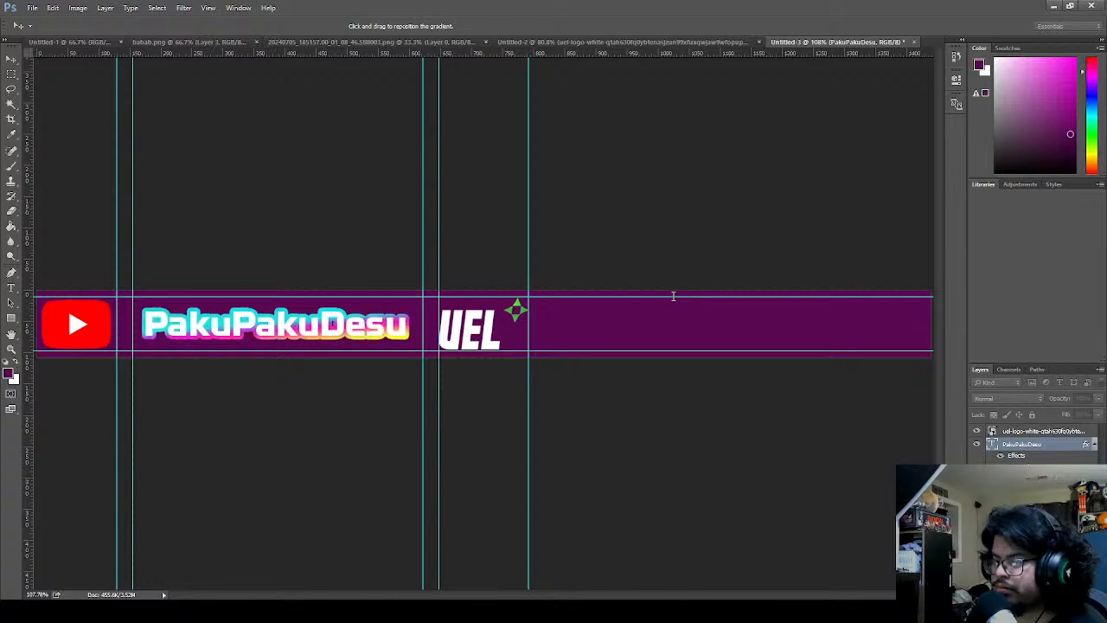
{"action": "type", "text": "100"}
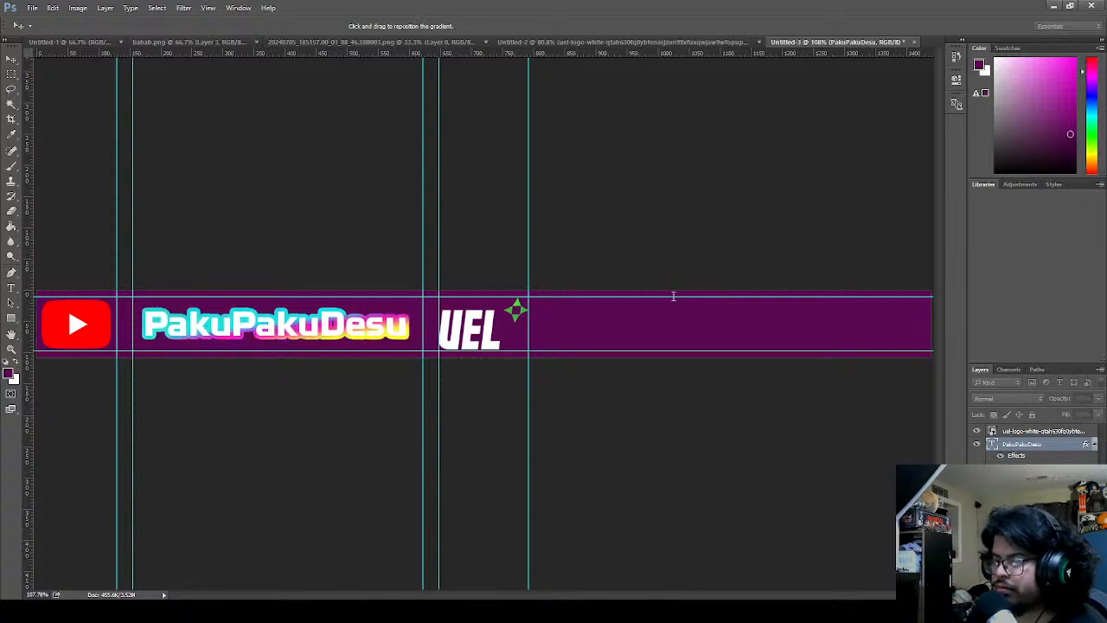
{"action": "key", "text": "BackSpace"}
{"action": "type", "text": "0"}
{"action": "key", "text": "BackSpace"}
{"action": "type", "text": "0"}
{"action": "key", "text": "BackSpace"}
{"action": "type", "text": "5"}
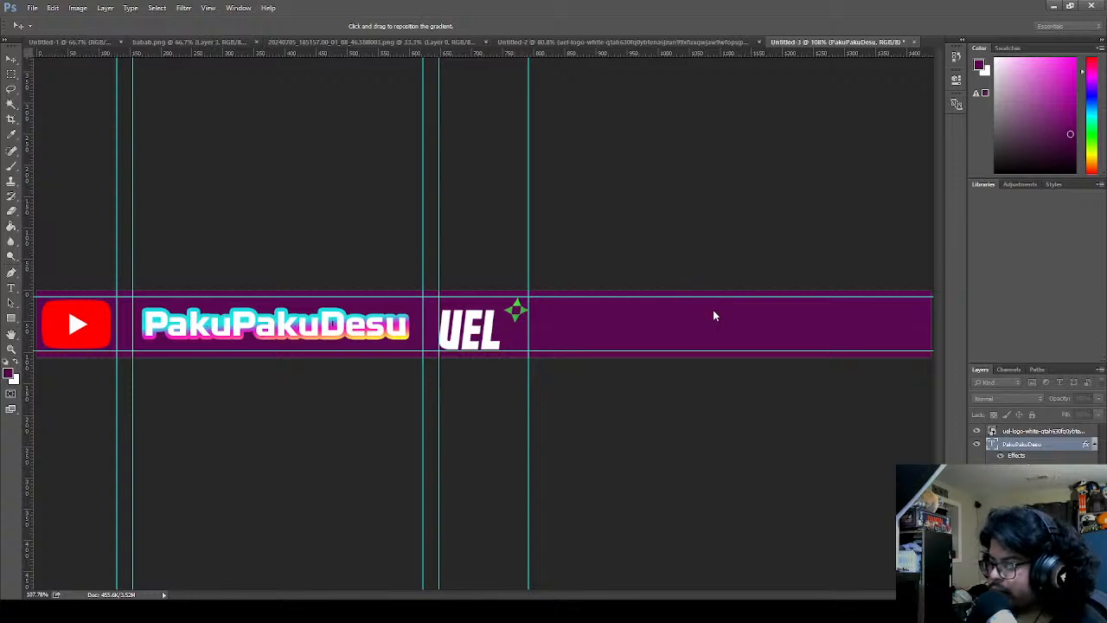
{"action": "left_click_drag", "start_coordinate": [710, 310], "coordinate": [710, 315]}
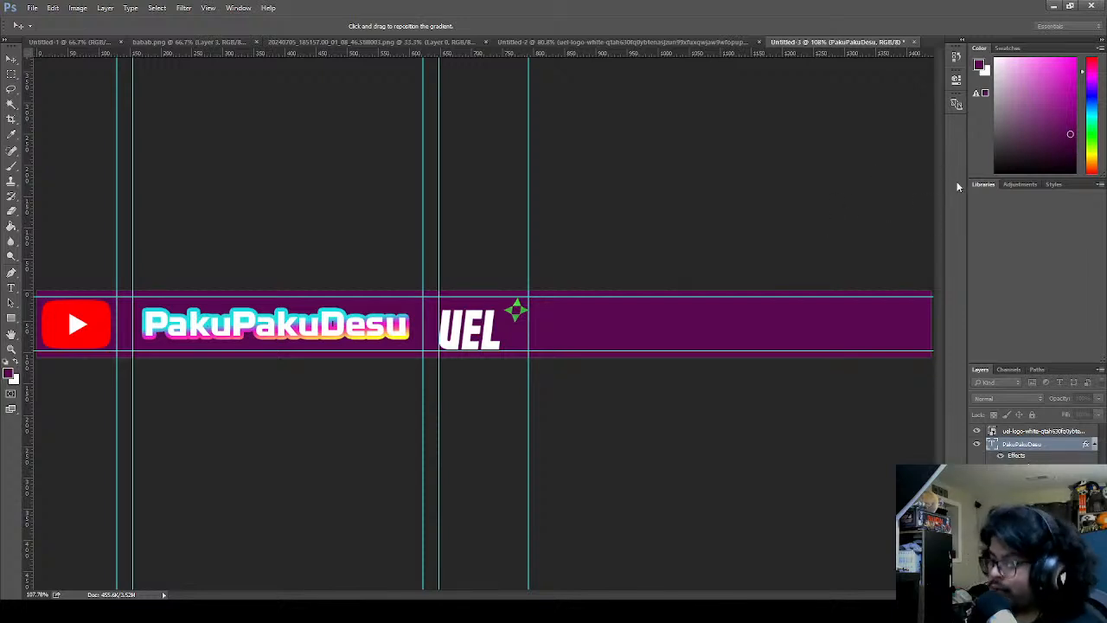
{"action": "left_click", "coordinate": [885, 152]}
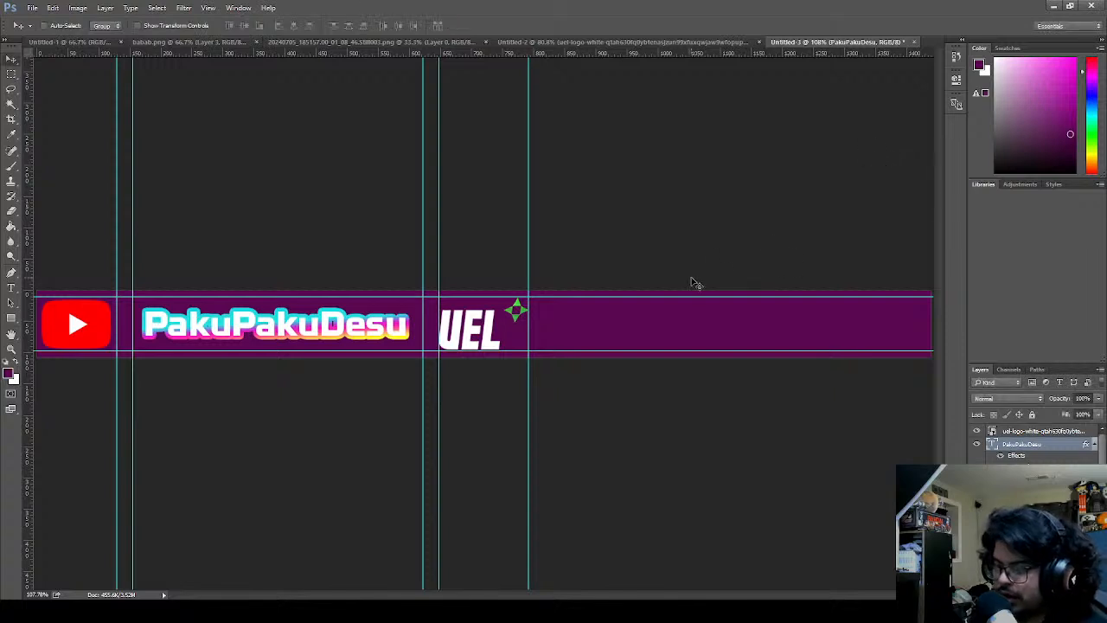
- Compare the banner with the Untitled-2 overlay layout and check the font settings of the PakuPakuDesu text
{"action": "left_click", "coordinate": [640, 42]}
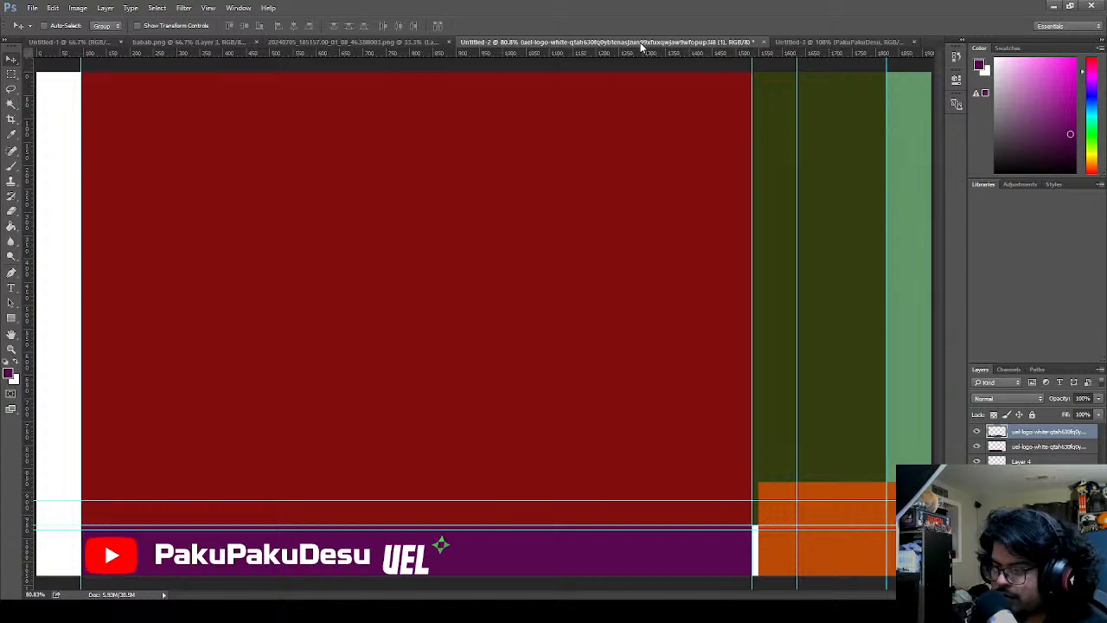
{"action": "left_click", "coordinate": [779, 41]}
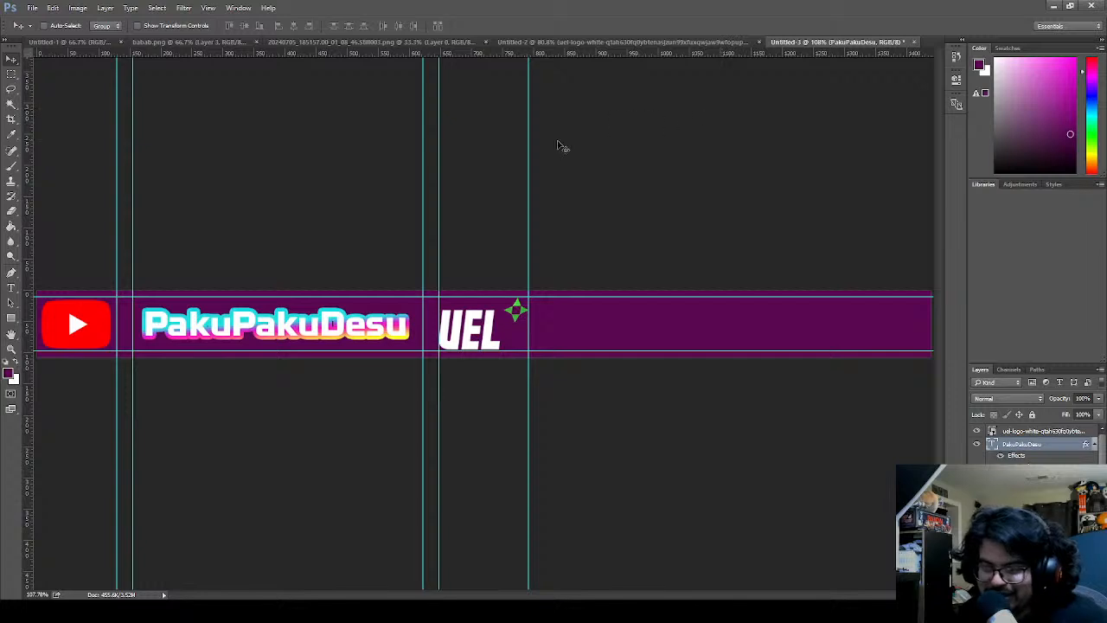
{"action": "double_click", "coordinate": [352, 317]}
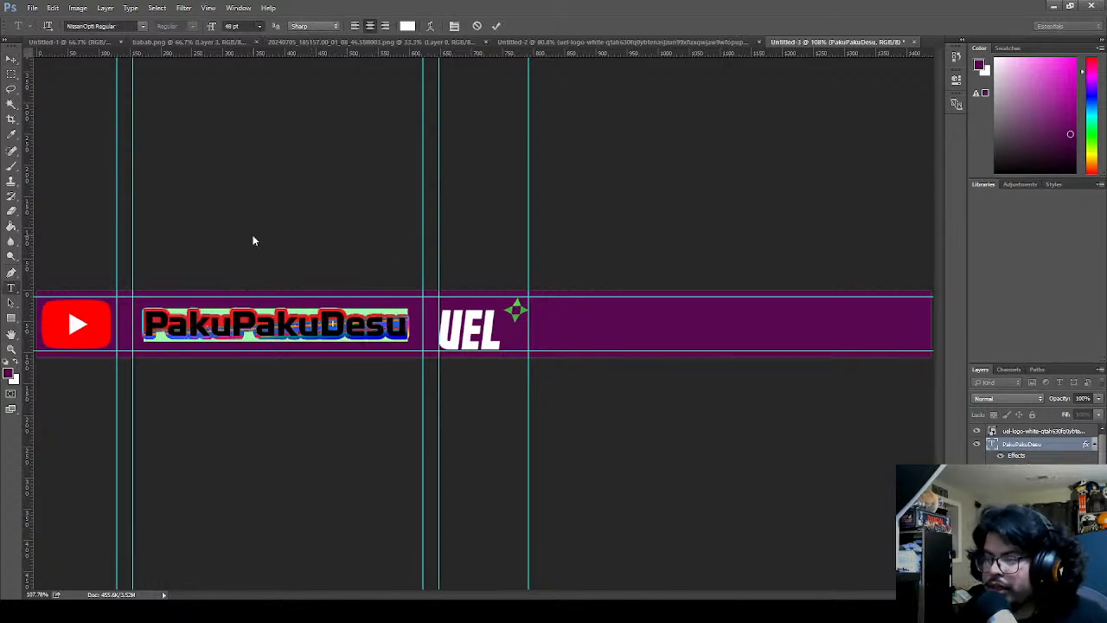
{"action": "left_click", "coordinate": [495, 27]}
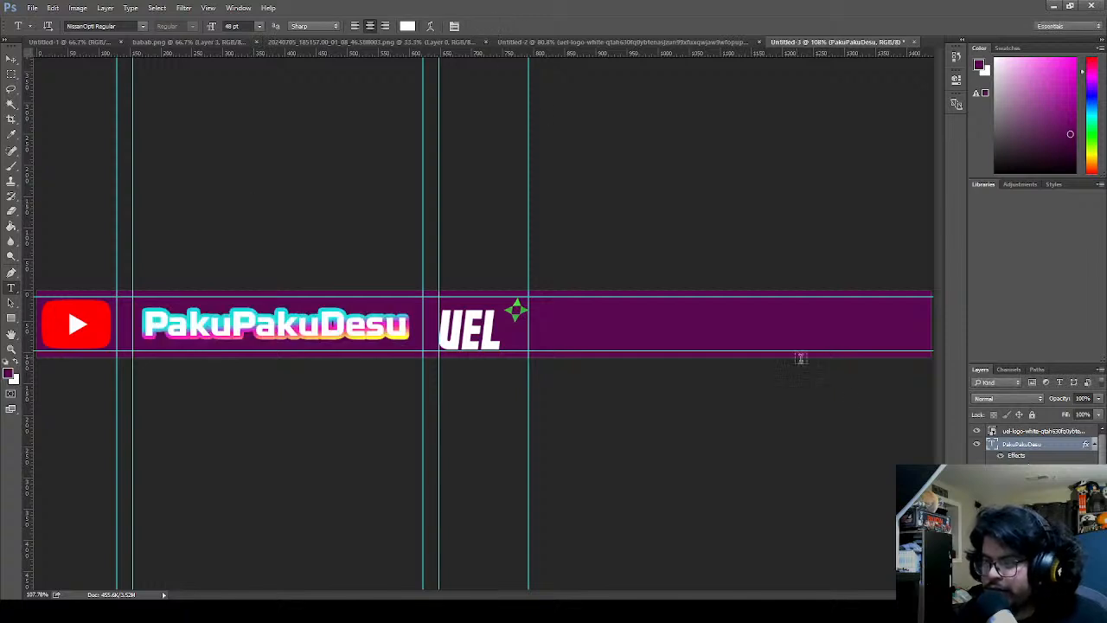
- Delete the hidden pink and yellow copies of the PakuPakuDesu text
{"action": "key", "text": "ctrl+j"}
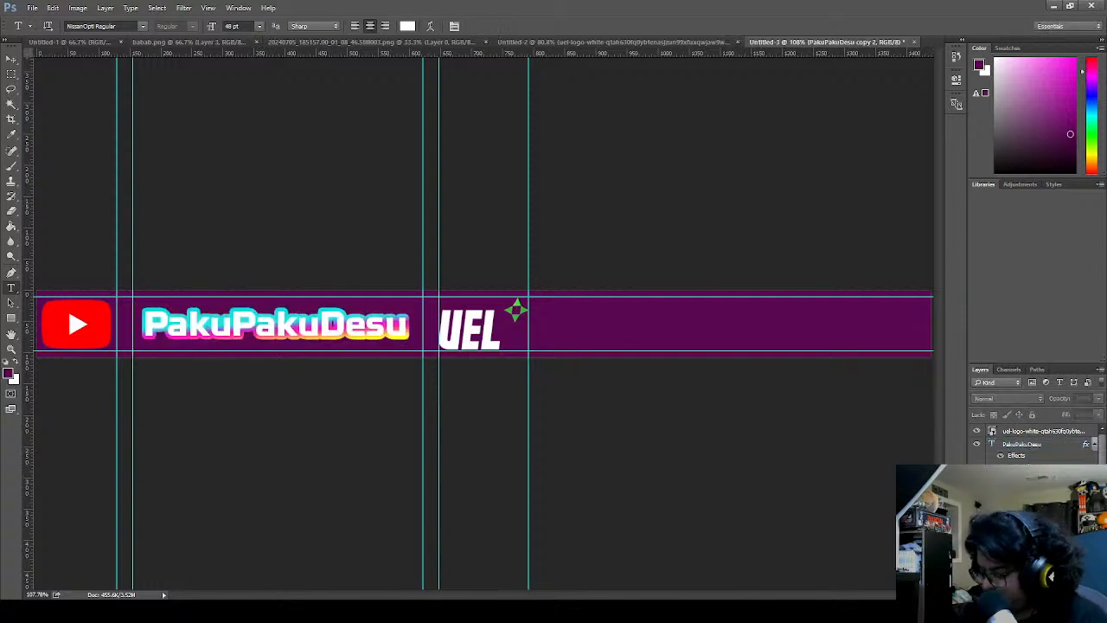
{"action": "key", "text": "Delete"}
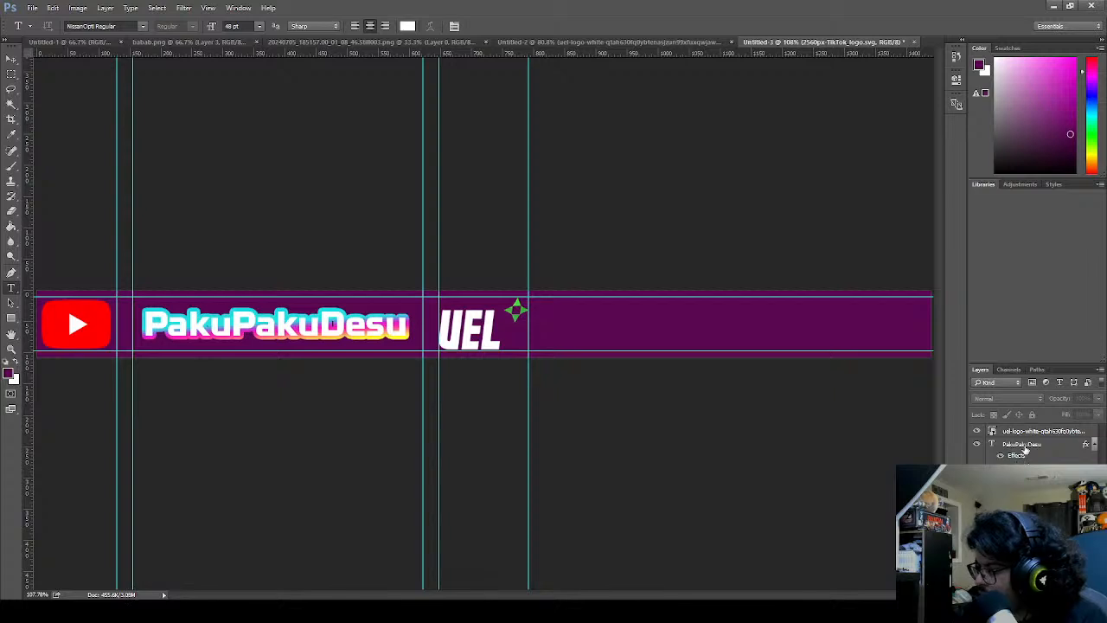
- Add a new white text reading PakuPakuDesuChan and position it over the PakuPakuDesu name on the banner
{"action": "left_click", "coordinate": [1021, 446]}
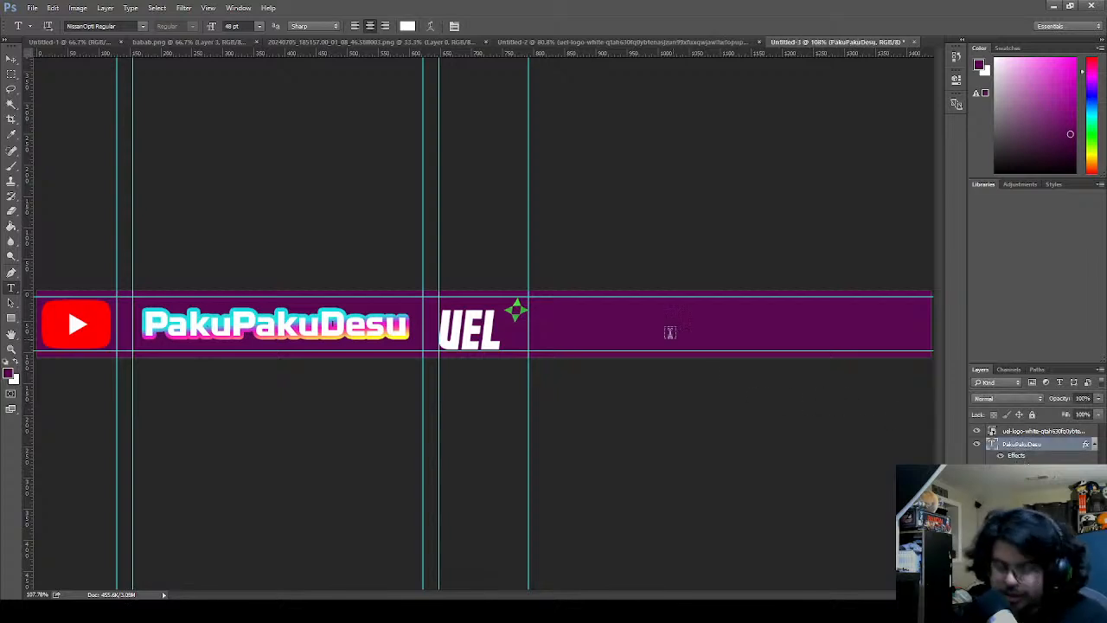
{"action": "left_click", "coordinate": [201, 195]}
{"action": "type", "text": "PakuPakuDe"}
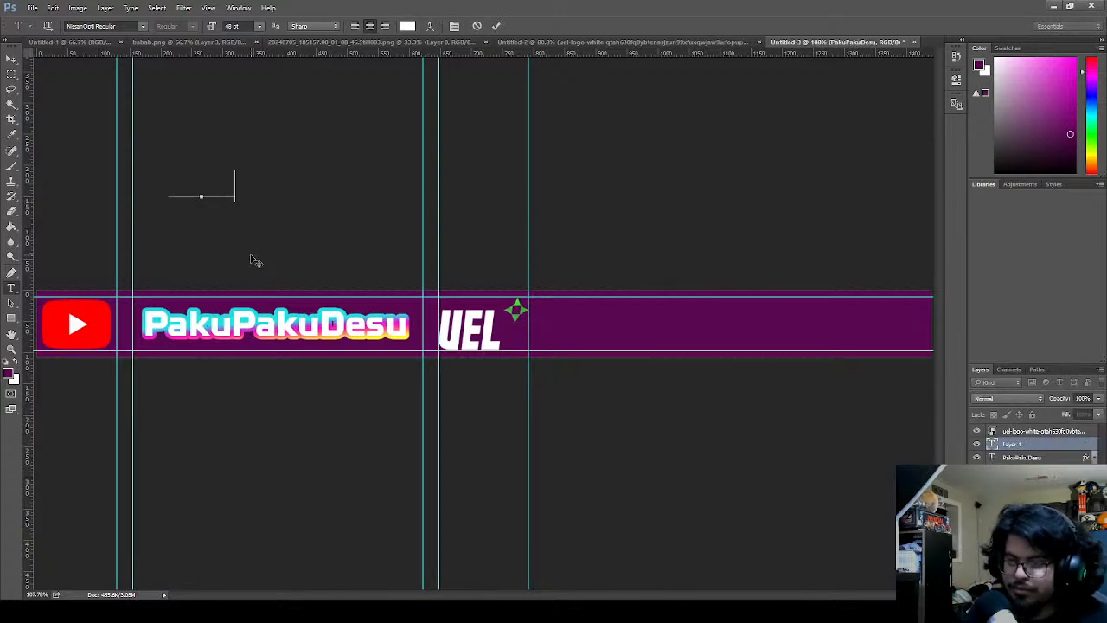
{"action": "type", "text": "su"}
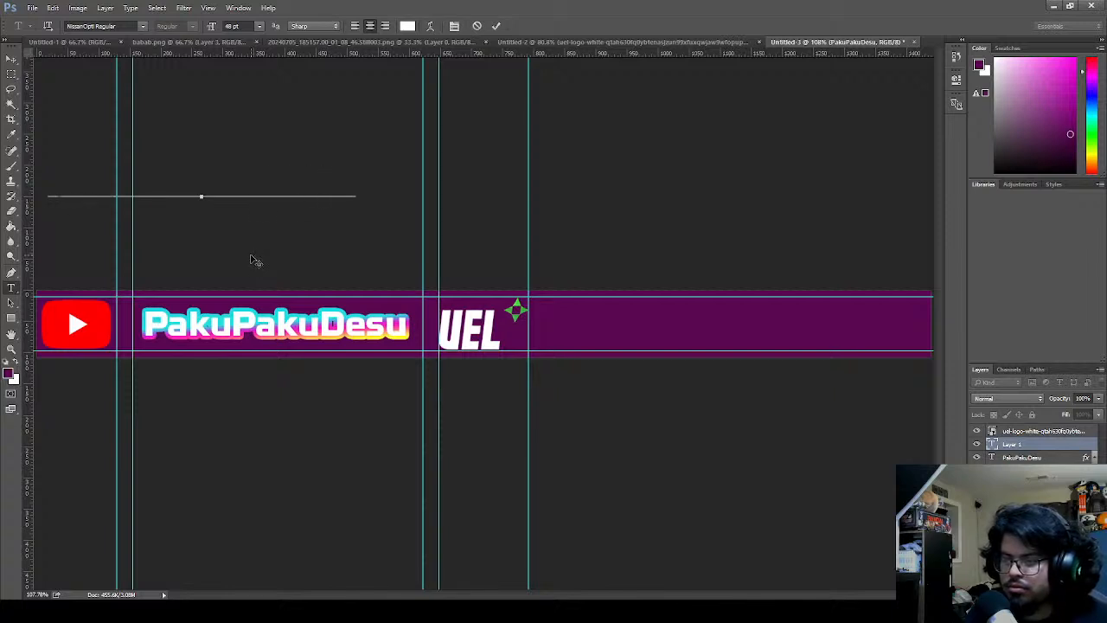
{"action": "type", "text": "su"}
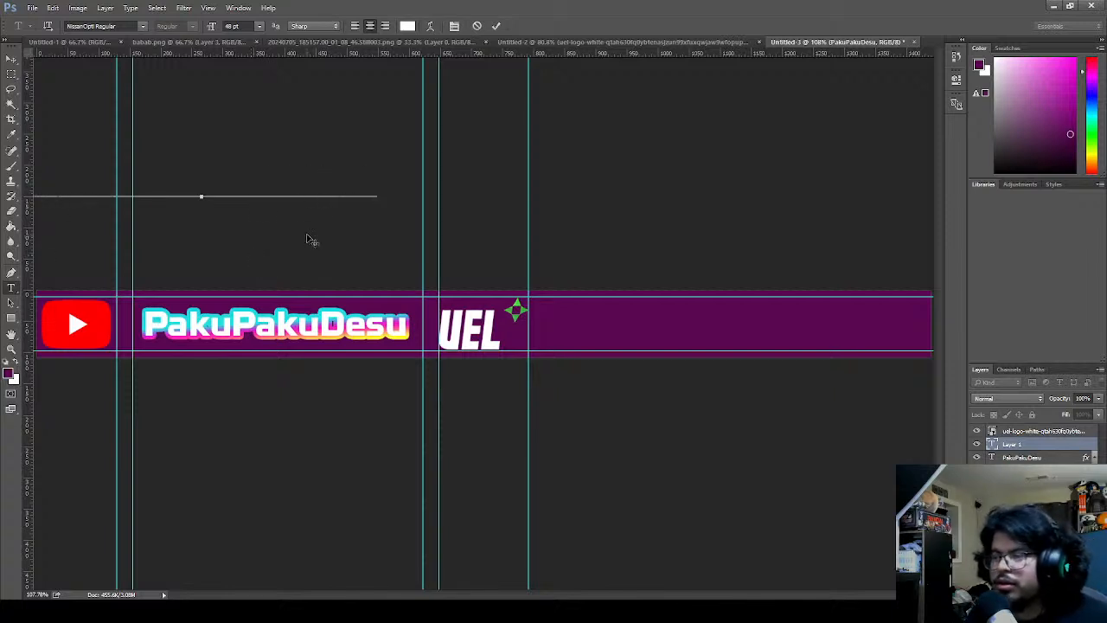
{"action": "left_click_drag", "start_coordinate": [296, 142], "coordinate": [366, 267]}
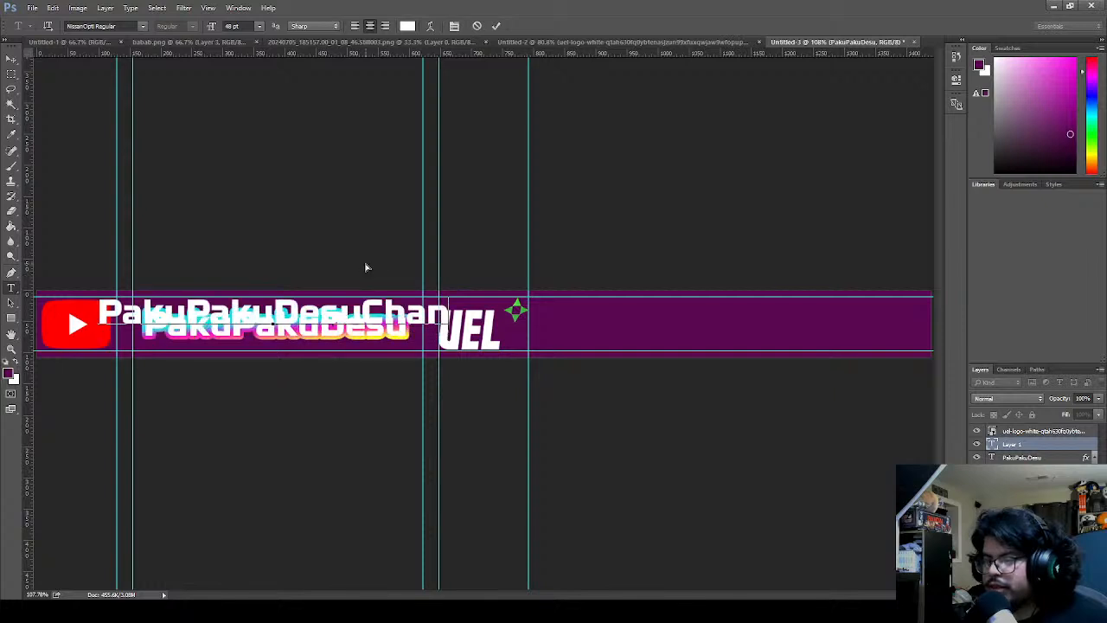
{"action": "left_click", "coordinate": [496, 29]}
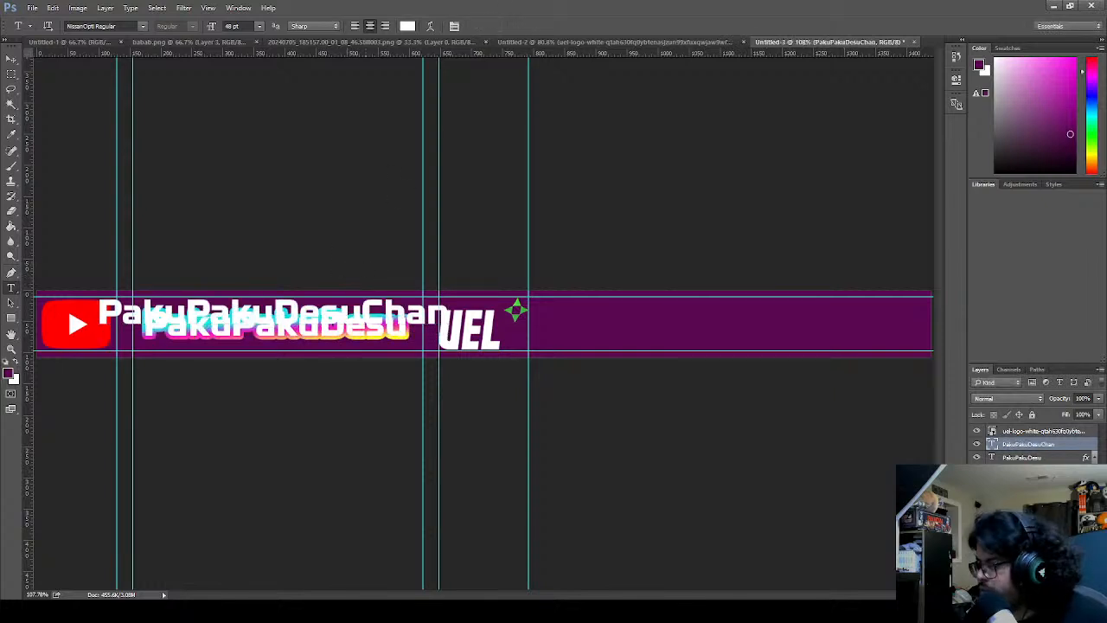
- Copy the gradient outline effect from the PakuPakuDesu text to the PakuPakuDesuChan text
{"action": "left_click", "coordinate": [1029, 457]}
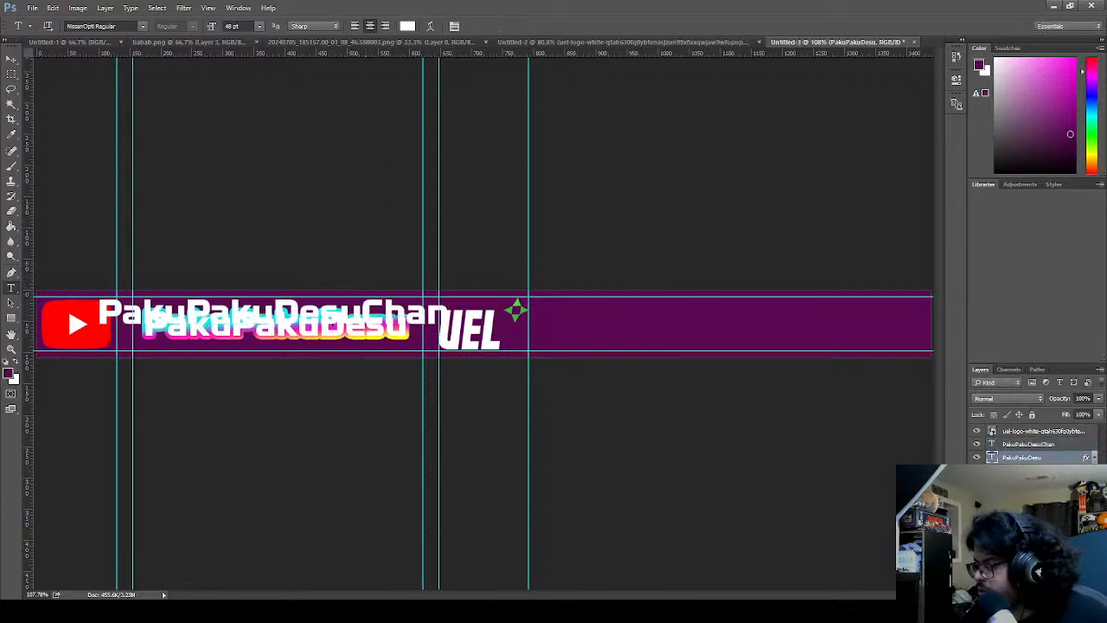
{"action": "left_click_drag", "start_coordinate": [1034, 467], "coordinate": [1031, 446]}
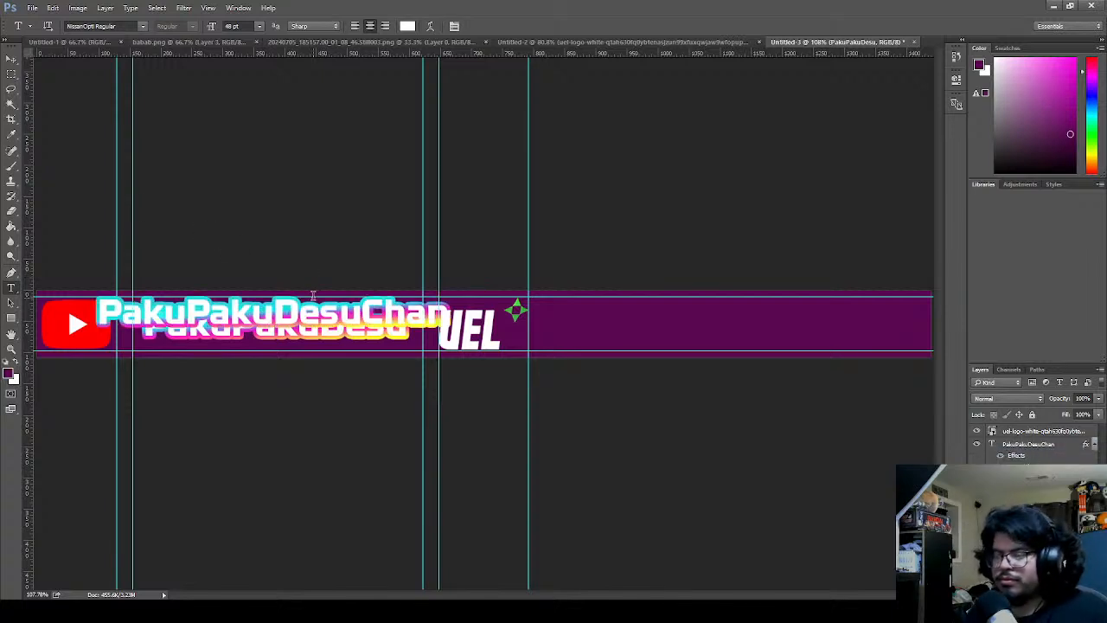
- Add a new white text reading PakuDesuChan and position it below the PakuPakuDesuChan name on the banner
{"action": "left_click", "coordinate": [176, 442]}
{"action": "type", "text": "PakuPaku"}
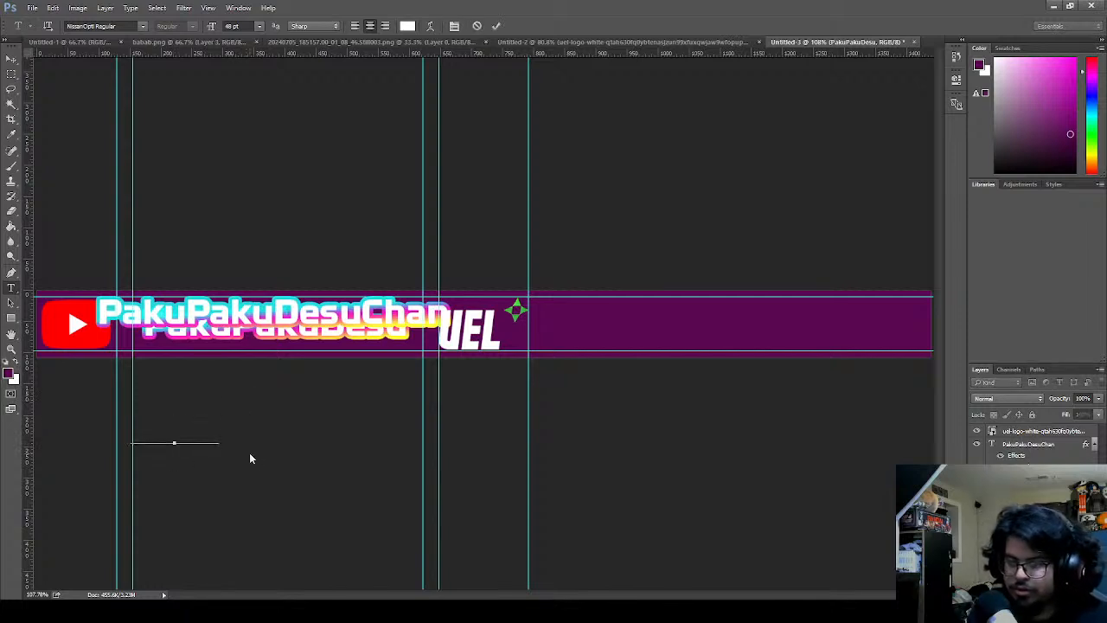
{"action": "type", "text": "Des"}
{"action": "key", "text": "Return"}
{"action": "left_click", "coordinate": [495, 25]}
{"action": "key", "text": "v"}
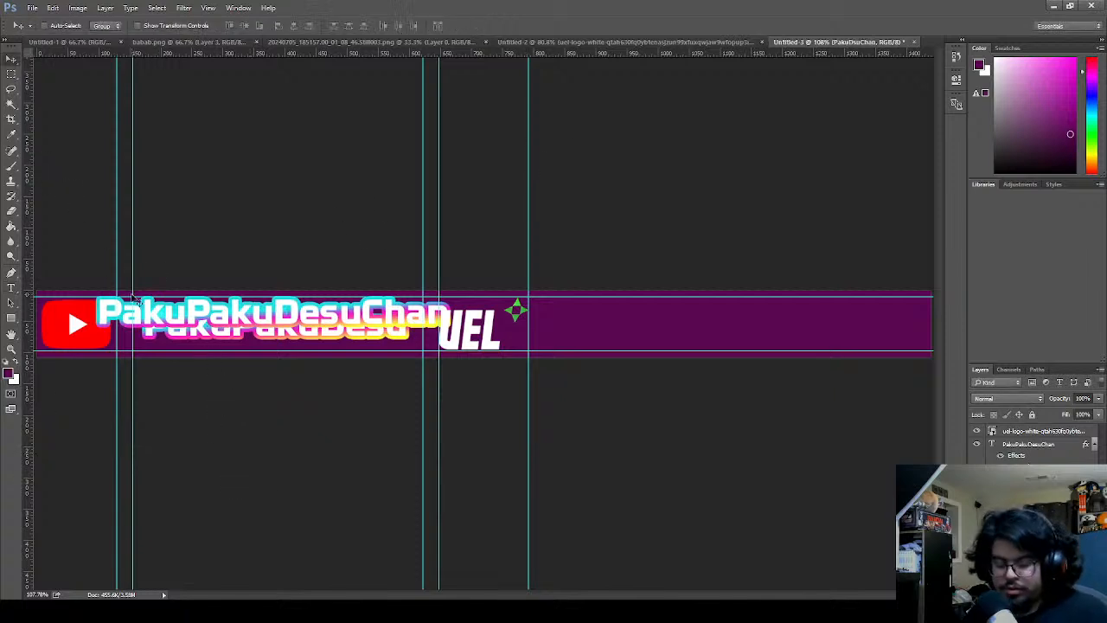
{"action": "left_click_drag", "start_coordinate": [196, 420], "coordinate": [321, 323]}
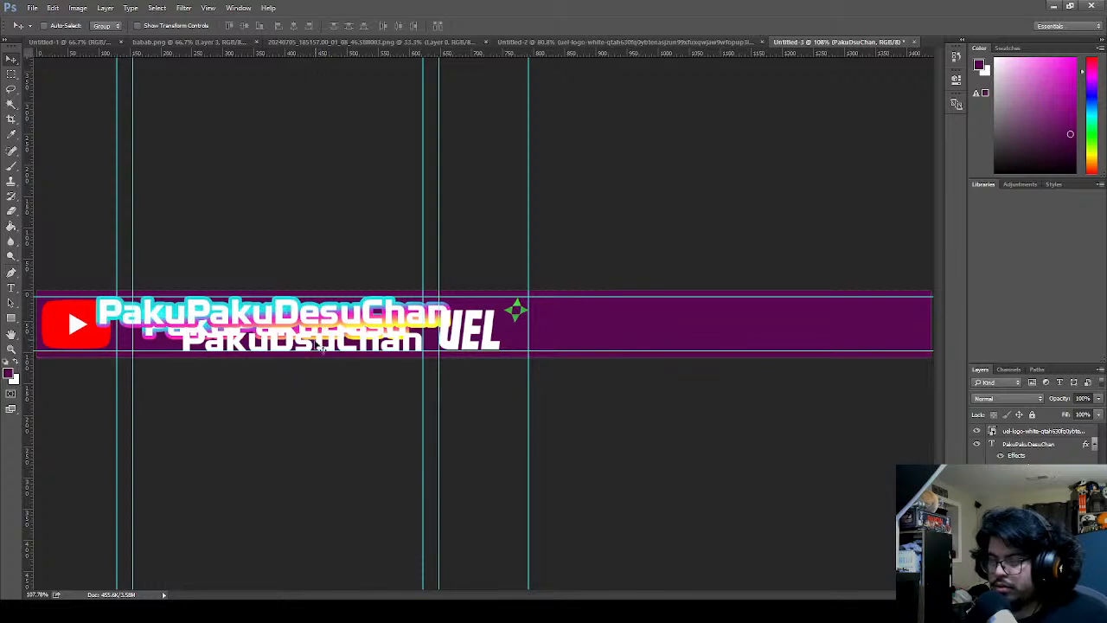
{"action": "key", "text": "t"}
{"action": "left_click", "coordinate": [296, 344]}
{"action": "type", "text": "e"}
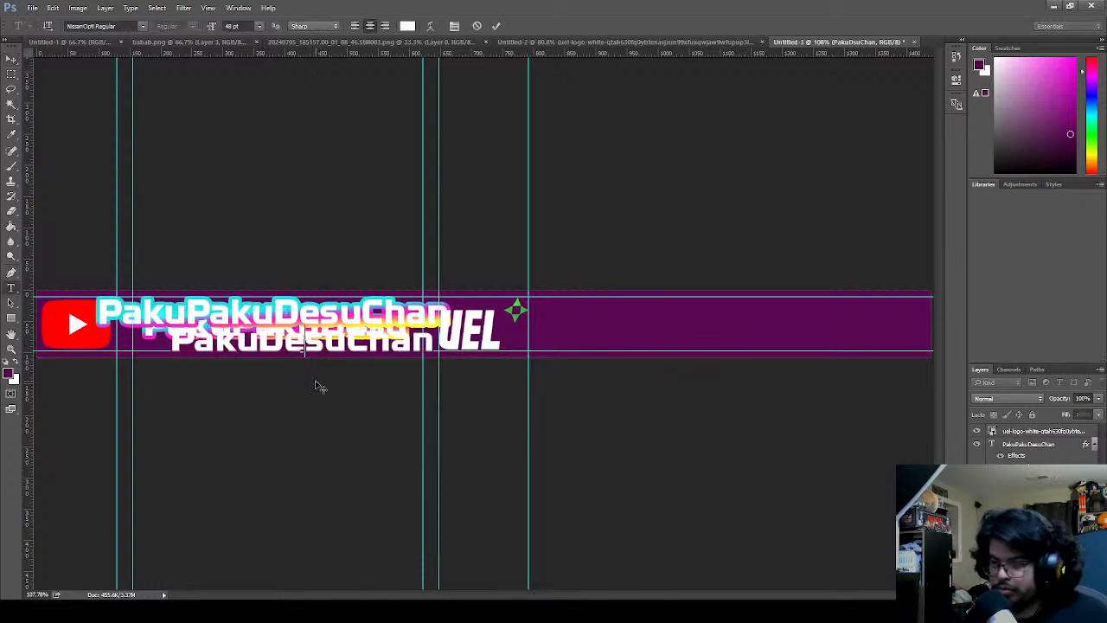
{"action": "left_click", "coordinate": [495, 25]}
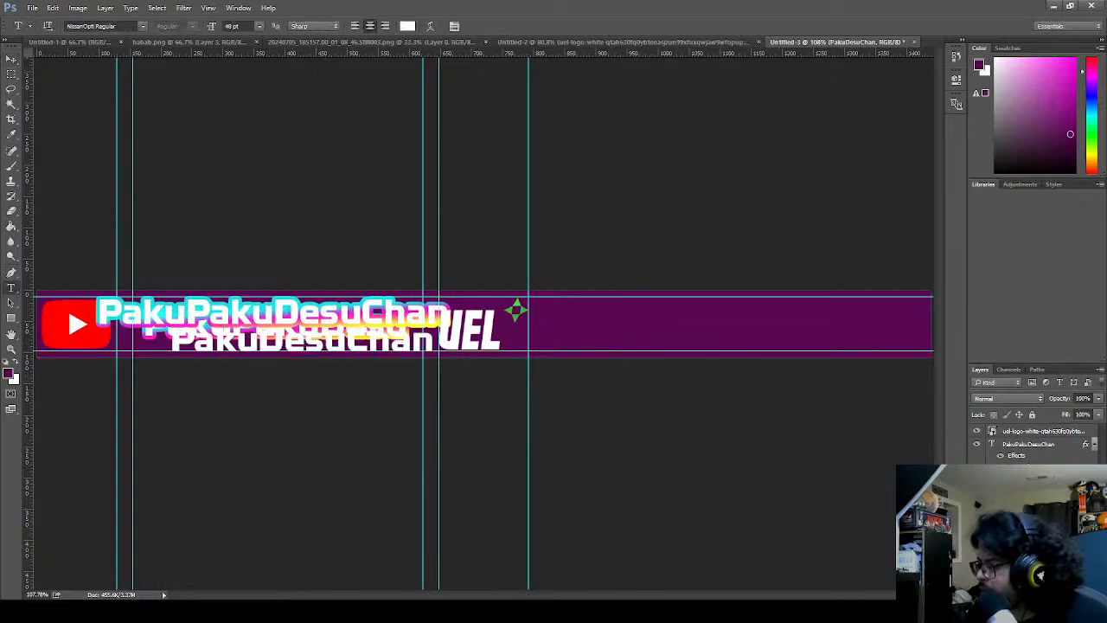
- Copy the gradient outline effect to the PakuDesuChan text and hide that text layer
{"action": "left_click", "coordinate": [1028, 444]}
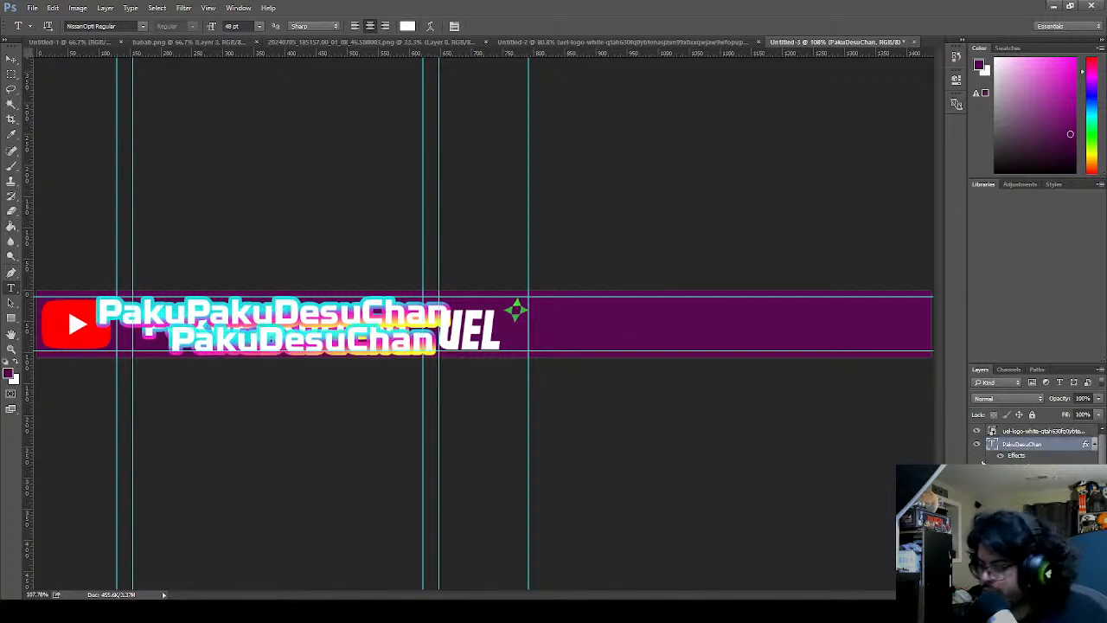
{"action": "left_click", "coordinate": [976, 444]}
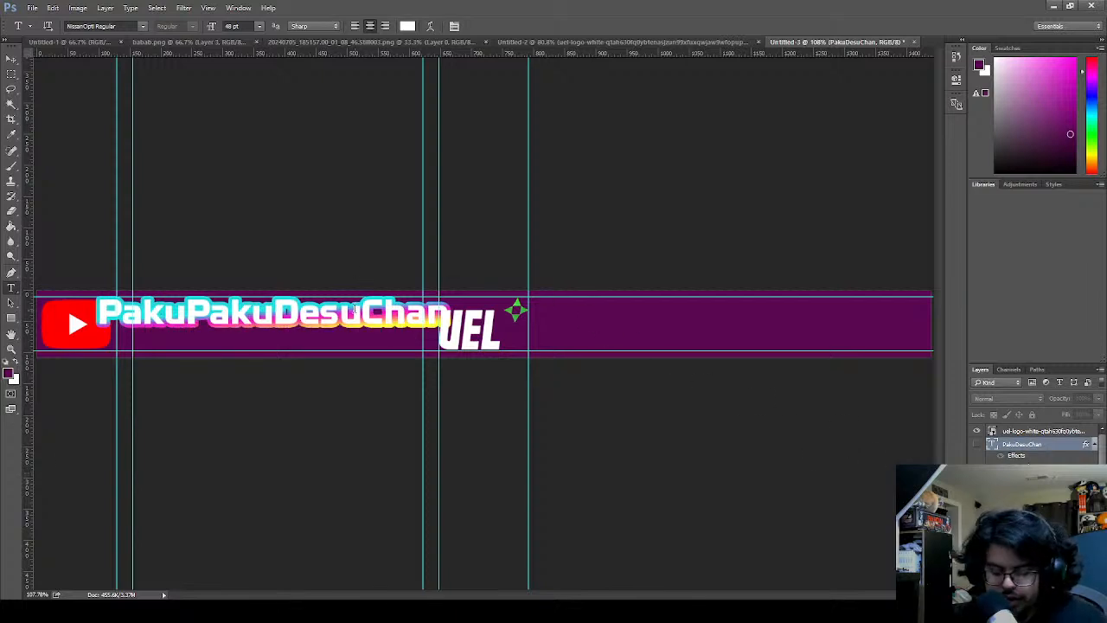
- Set the PakuPakuDesuChan text to 36 pt and position it between the YouTube icon and the UEL logo
{"action": "key", "text": "v"}
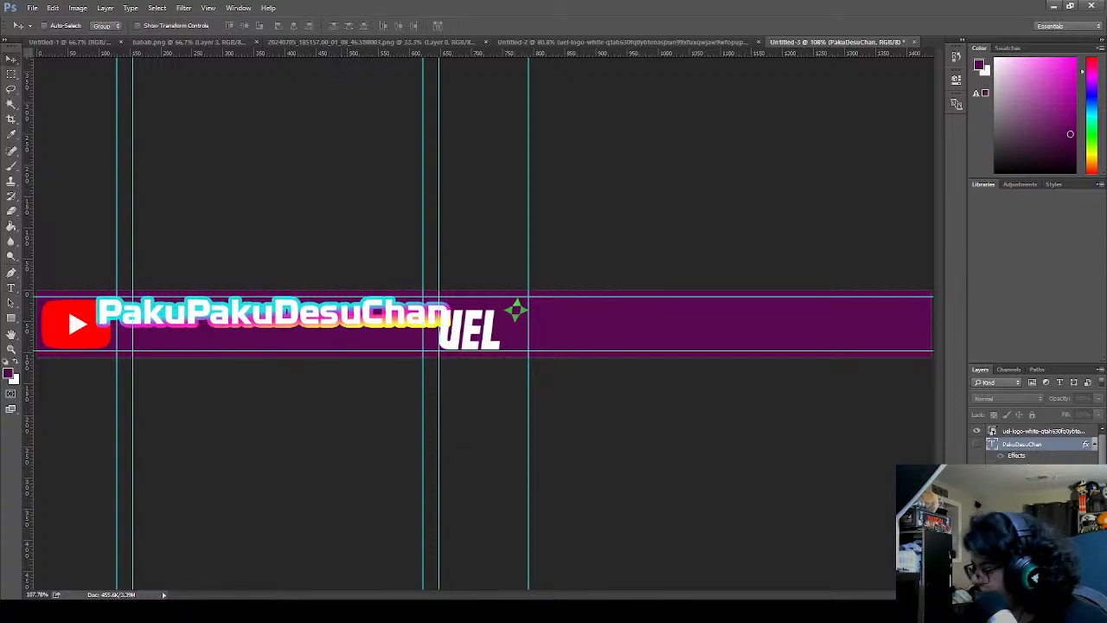
{"action": "left_click_drag", "start_coordinate": [282, 300], "coordinate": [312, 311]}
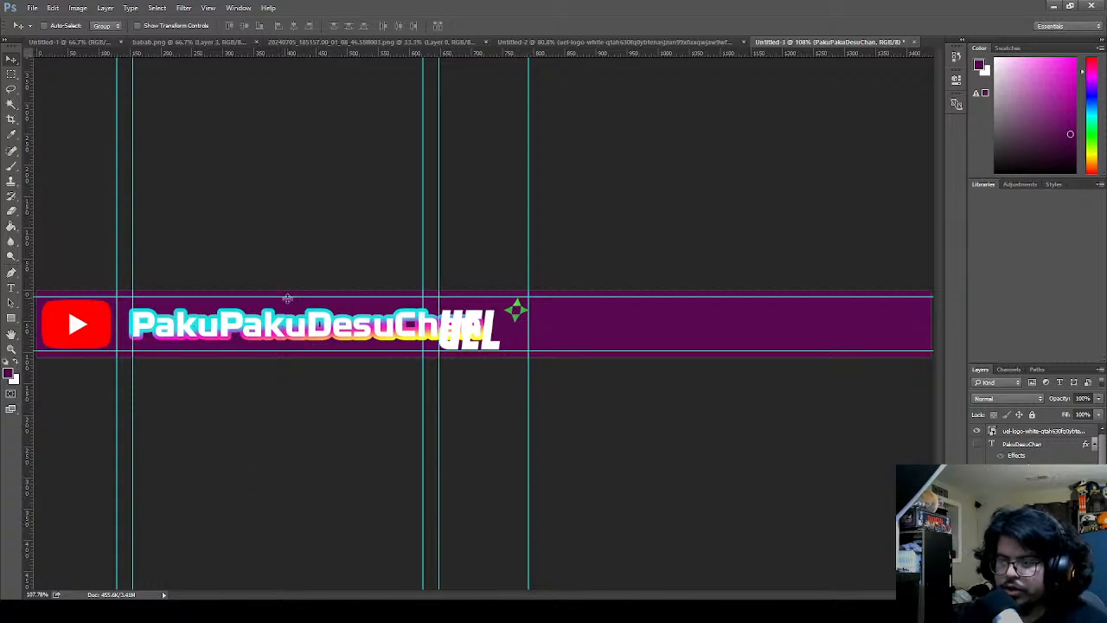
{"action": "key", "text": "t"}
{"action": "double_click", "coordinate": [295, 321]}
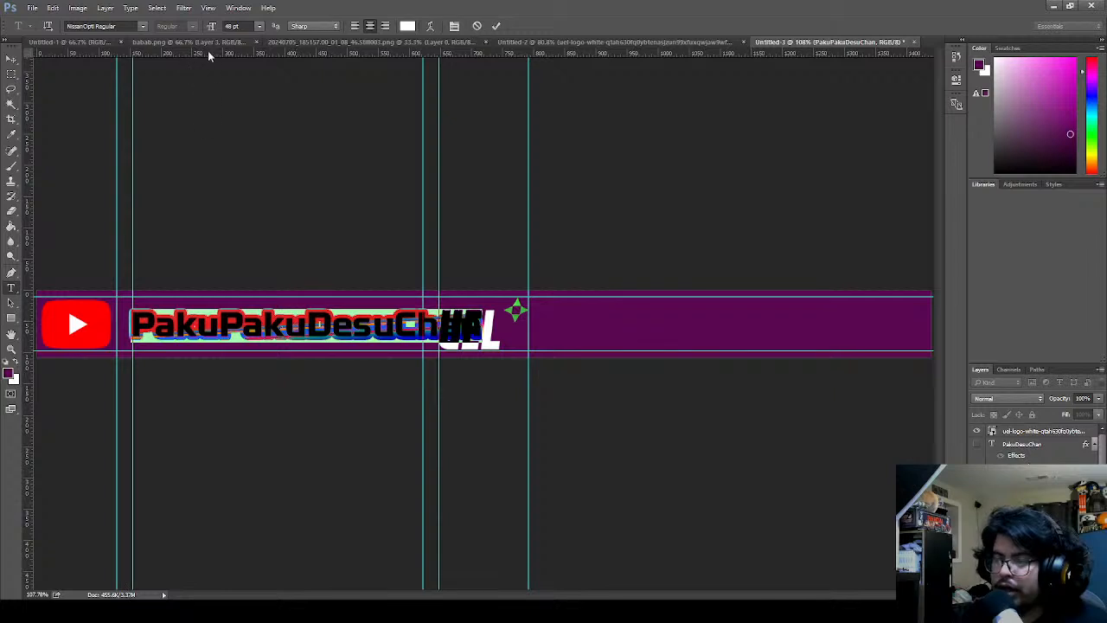
{"action": "key", "text": "ctrl+z"}
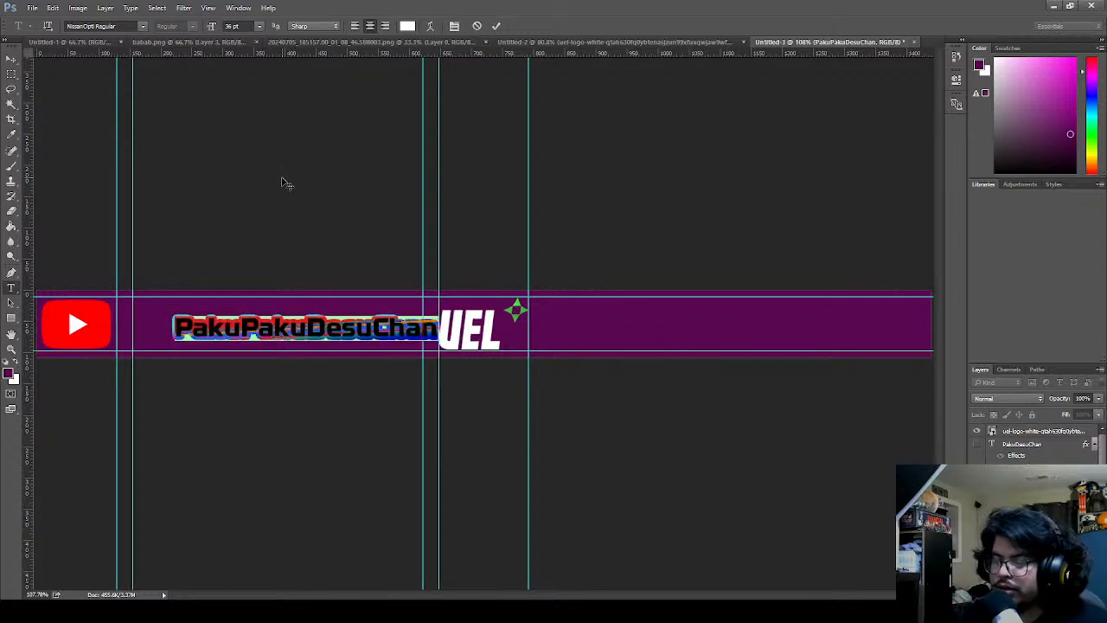
{"action": "left_click_drag", "start_coordinate": [308, 307], "coordinate": [276, 303]}
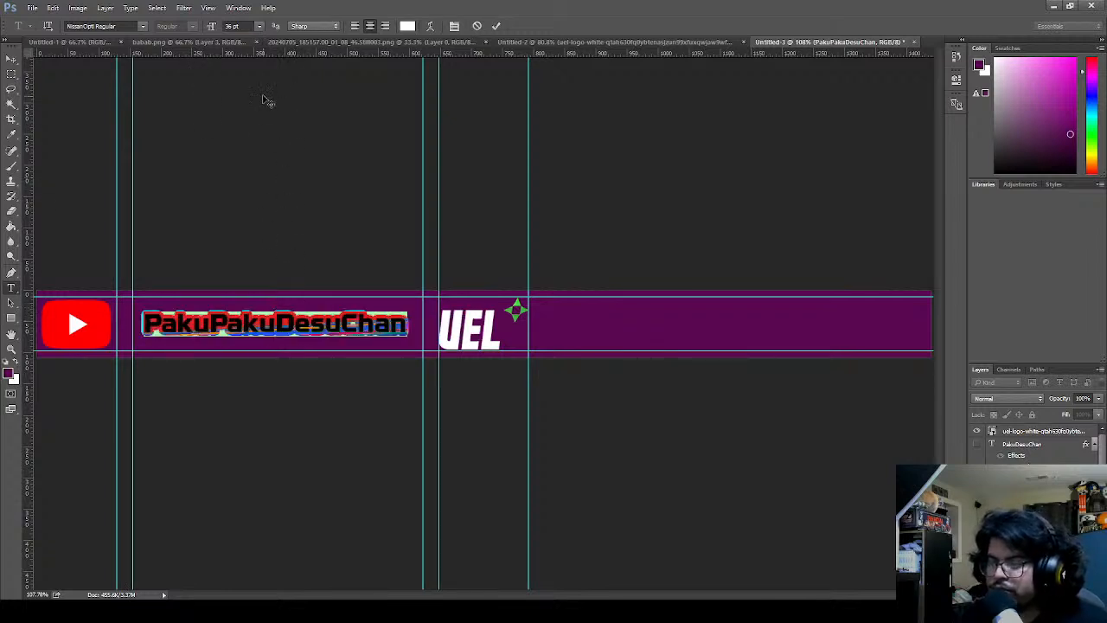
- Set the PakuPakuDesuChan text size to 40 pt and shift it to start at the guide after the YouTube icon
{"action": "left_click", "coordinate": [234, 25]}
{"action": "type", "text": "40"}
{"action": "key", "text": "Return"}
{"action": "left_click_drag", "start_coordinate": [315, 299], "coordinate": [319, 303]}
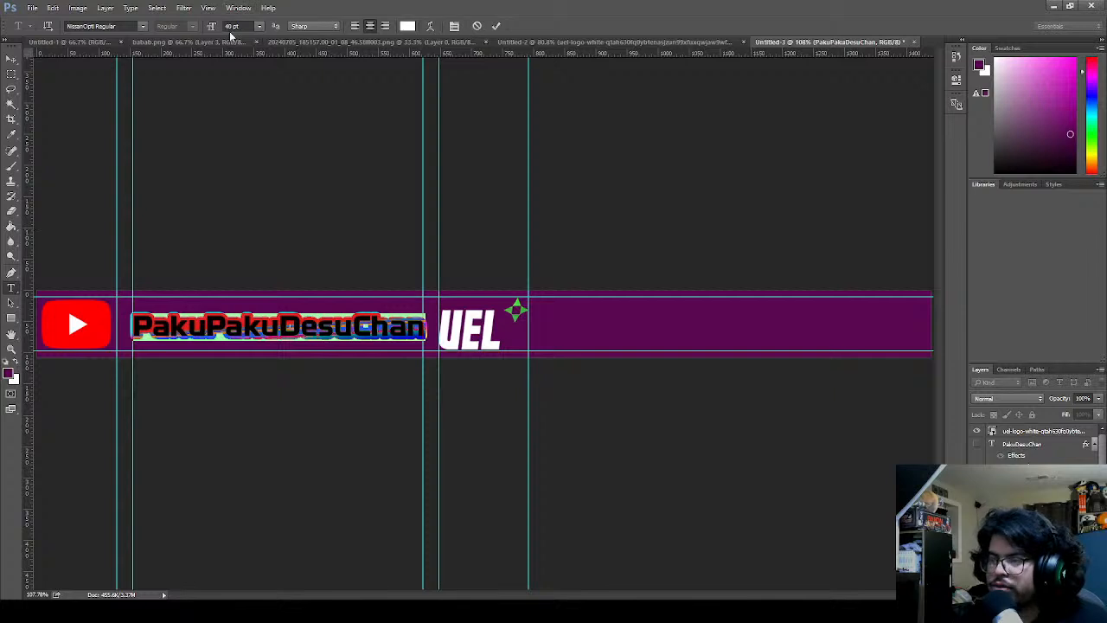
- Set the PakuPakuDesuChan text size to 39 pt so it fits between the vertical guides
{"action": "left_click", "coordinate": [232, 26]}
{"action": "type", "text": "38"}
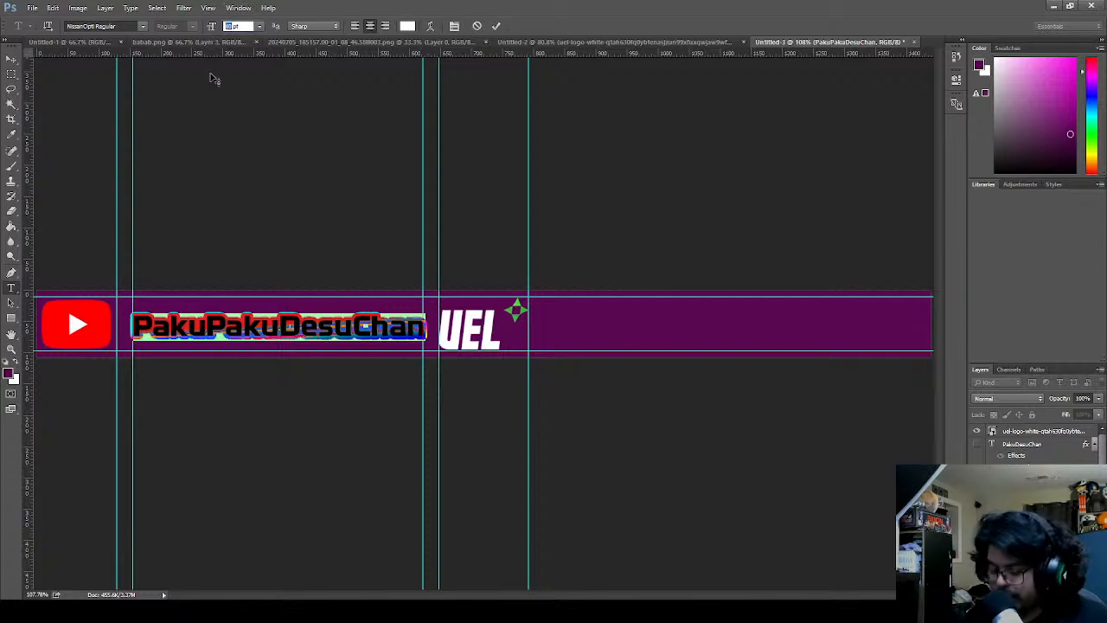
{"action": "key", "text": "Return"}
{"action": "left_click", "coordinate": [298, 325]}
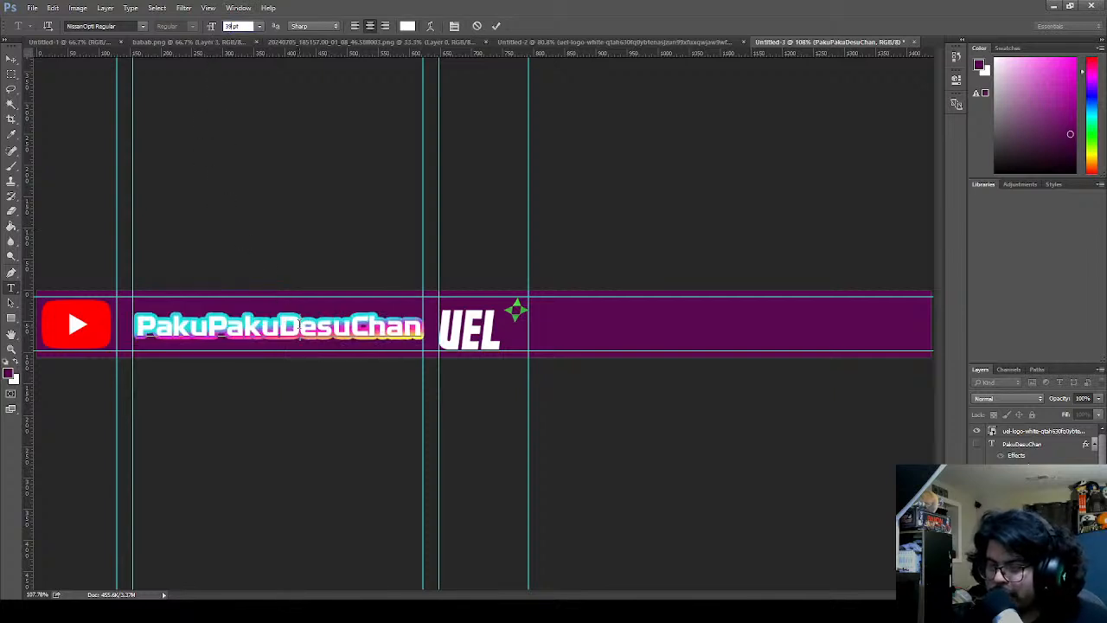
{"action": "left_click", "coordinate": [495, 26]}
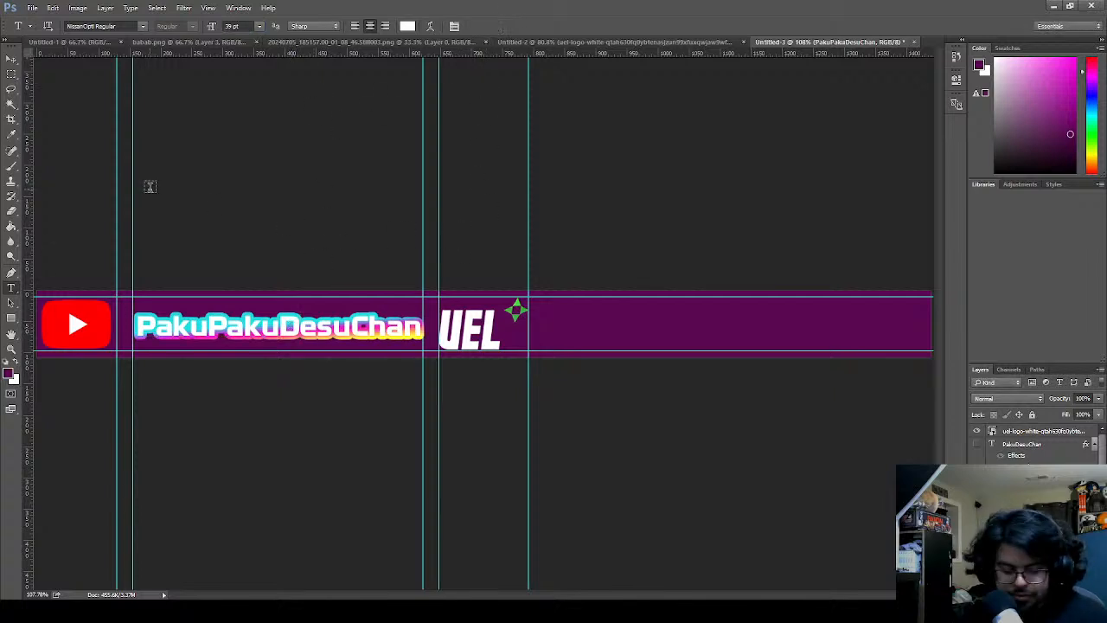
{"action": "key", "text": "ctrl+t"}
{"action": "left_click_drag", "start_coordinate": [315, 333], "coordinate": [312, 335]}
{"action": "key", "text": "Up"}
{"action": "key", "text": "Up"}
{"action": "key", "text": "Up"}
{"action": "key", "text": "Up"}
{"action": "key", "text": "Up"}
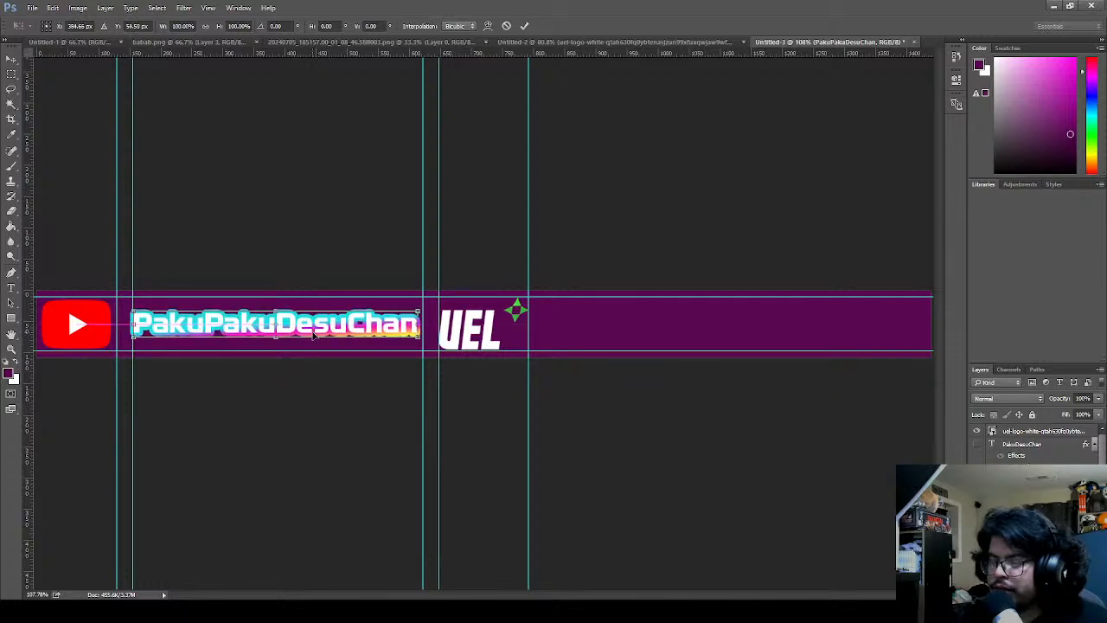
{"action": "key", "text": "Right"}
{"action": "key", "text": "Right"}
{"action": "key", "text": "Right"}
{"action": "key", "text": "Right"}
{"action": "key", "text": "Right"}
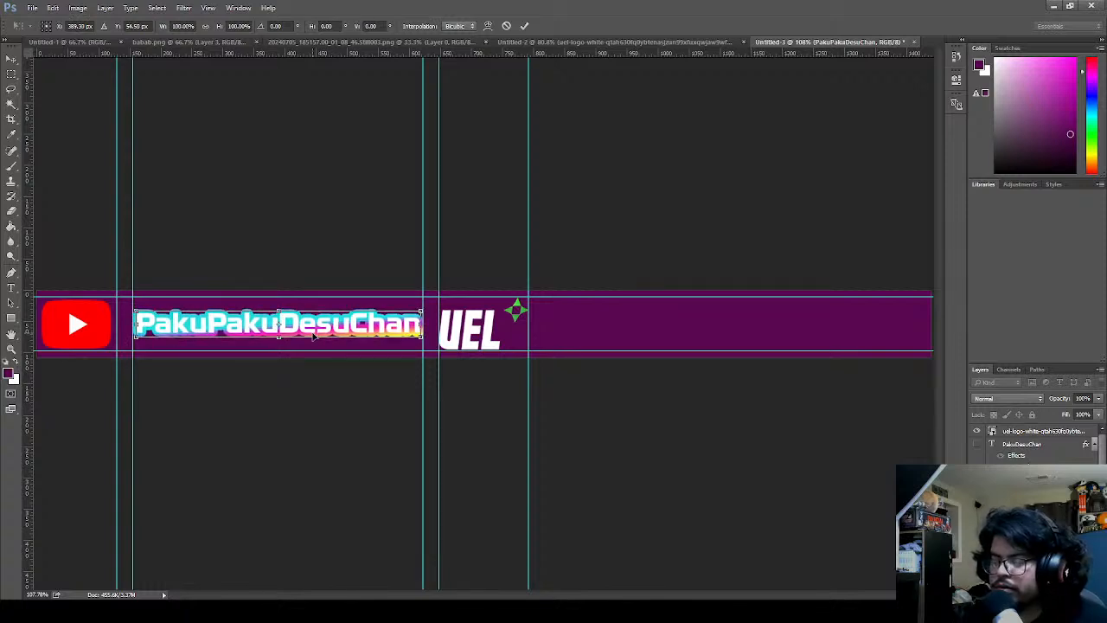
{"action": "key", "text": "Right"}
{"action": "key", "text": "Right"}
{"action": "key", "text": "Right"}
{"action": "key", "text": "Right"}
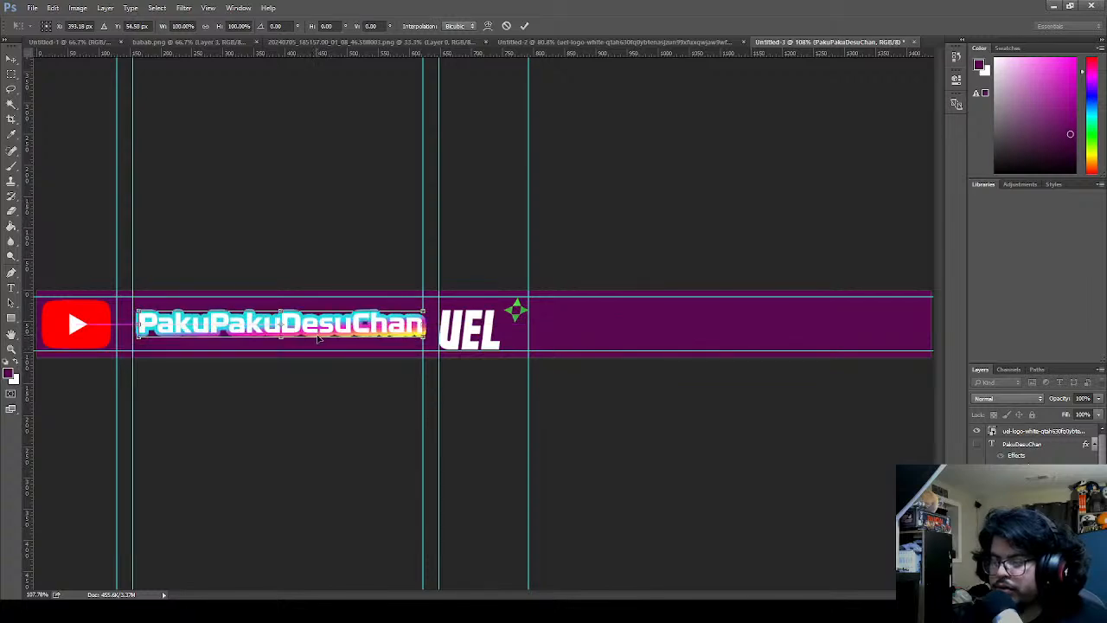
{"action": "scroll", "coordinate": [155, 327], "scroll_direction": "up", "scroll_amount": 7}
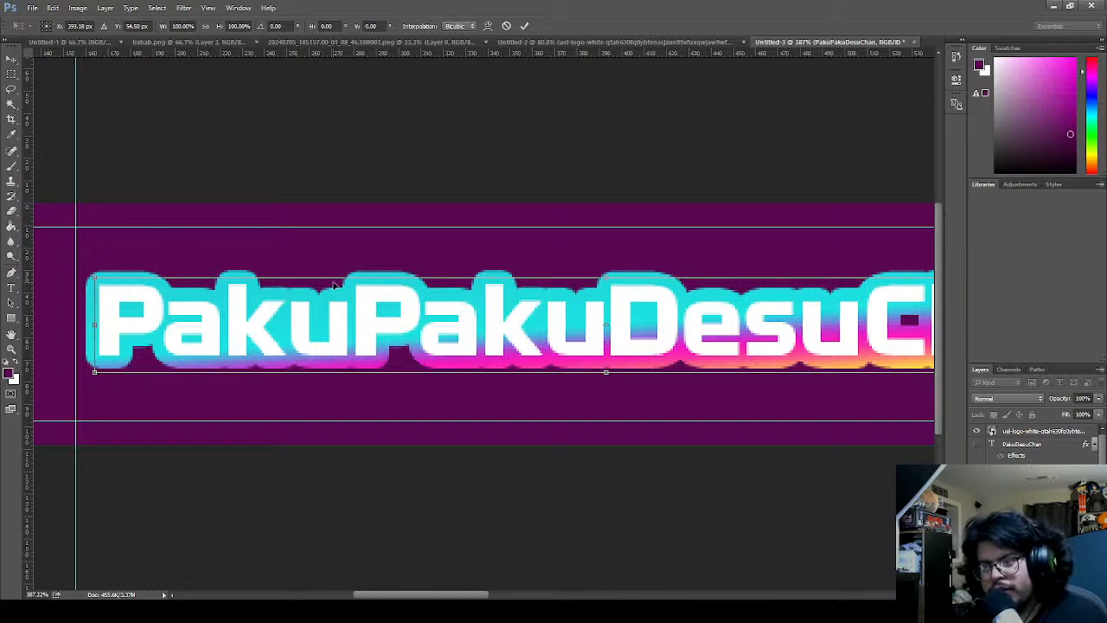
{"action": "left_click", "coordinate": [506, 25]}
- Add a horizontal guide along the top of the turquoise outline above the lowercase letters of PakuPakuDesuChan
{"action": "key", "text": "v"}
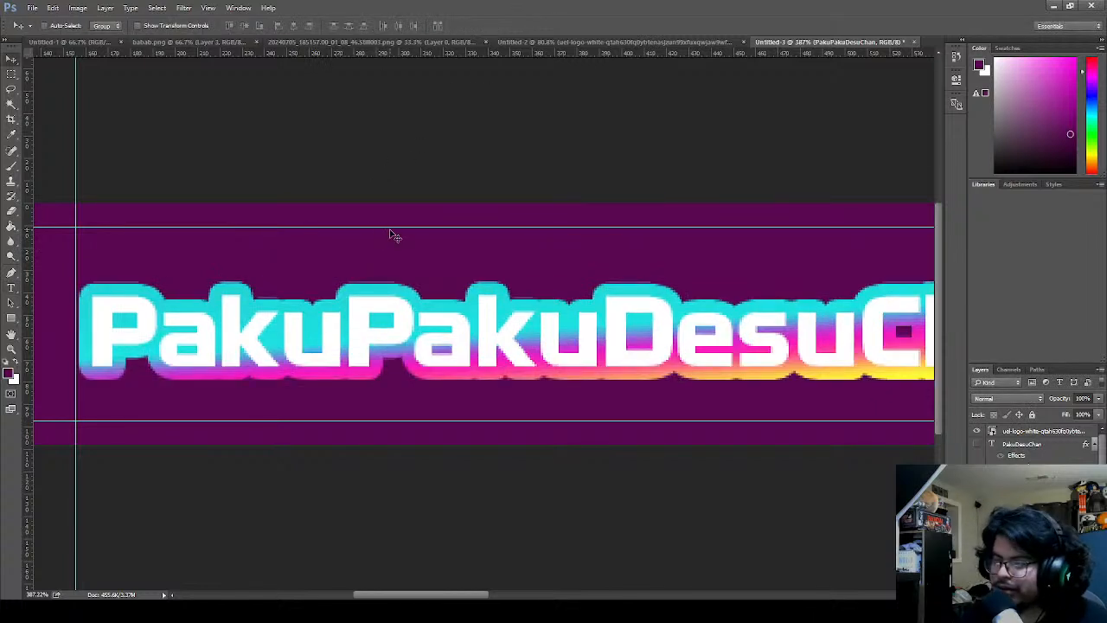
{"action": "left_click_drag", "start_coordinate": [390, 227], "coordinate": [389, 227]}
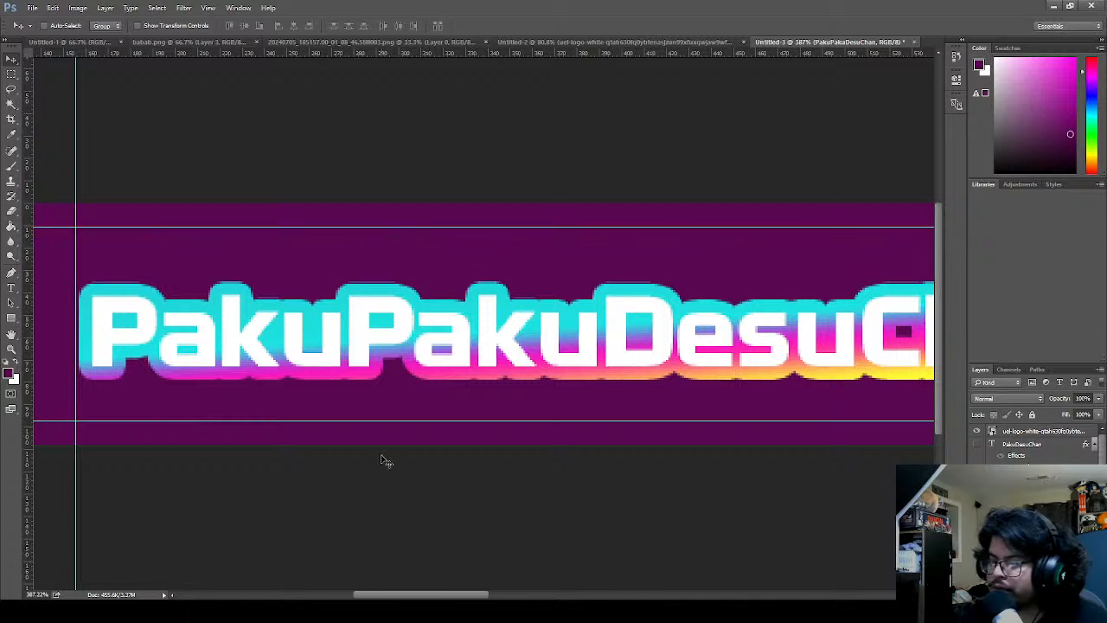
{"action": "left_click_drag", "start_coordinate": [382, 420], "coordinate": [382, 420]}
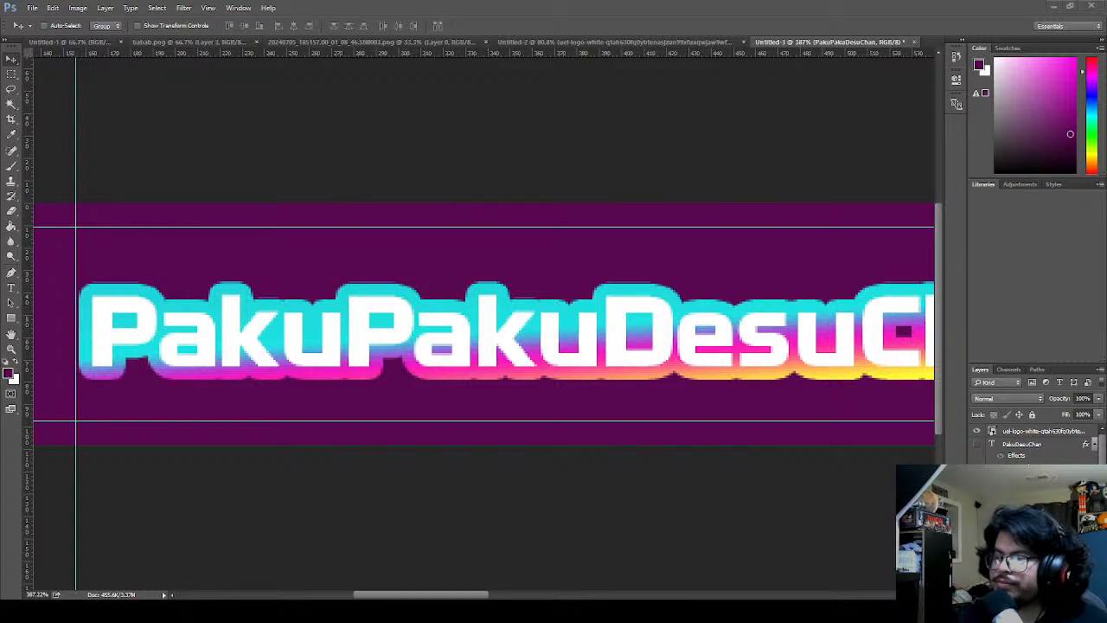
{"action": "left_click_drag", "start_coordinate": [339, 52], "coordinate": [304, 297]}
{"action": "scroll", "coordinate": [304, 300], "scroll_direction": "up", "scroll_amount": 14}
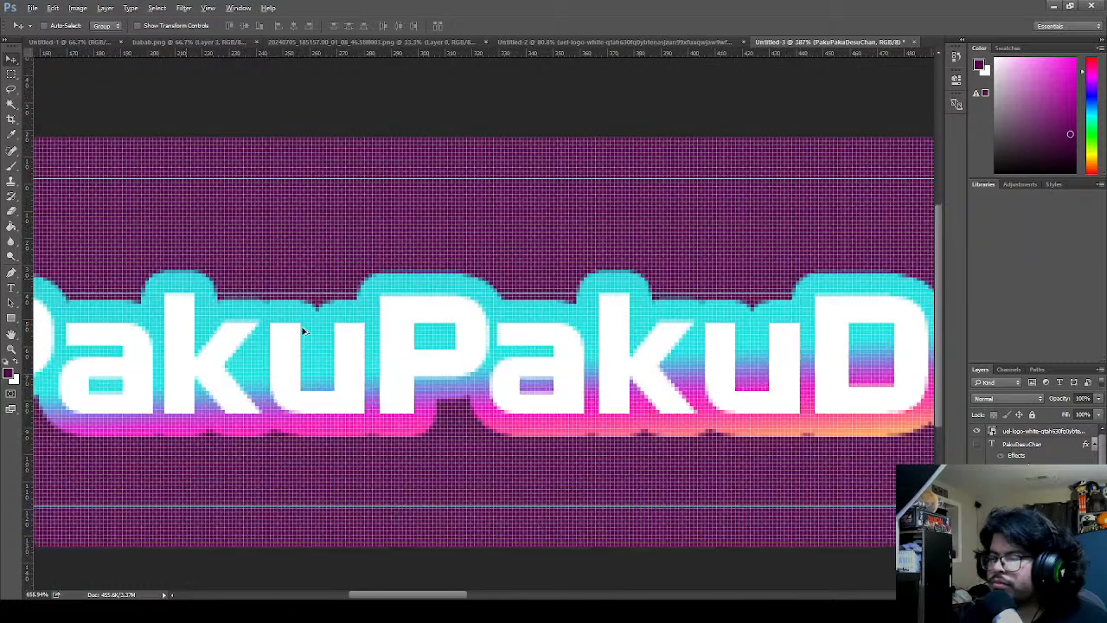
{"action": "scroll", "coordinate": [353, 291], "scroll_direction": "up", "scroll_amount": 2}
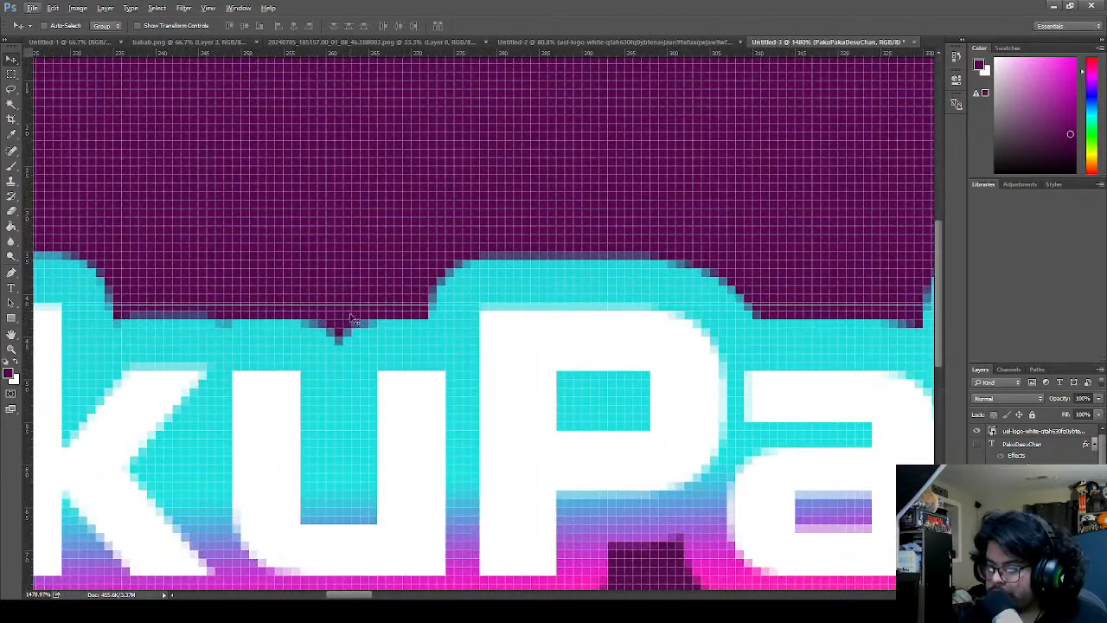
{"action": "left_click_drag", "start_coordinate": [348, 307], "coordinate": [348, 322]}
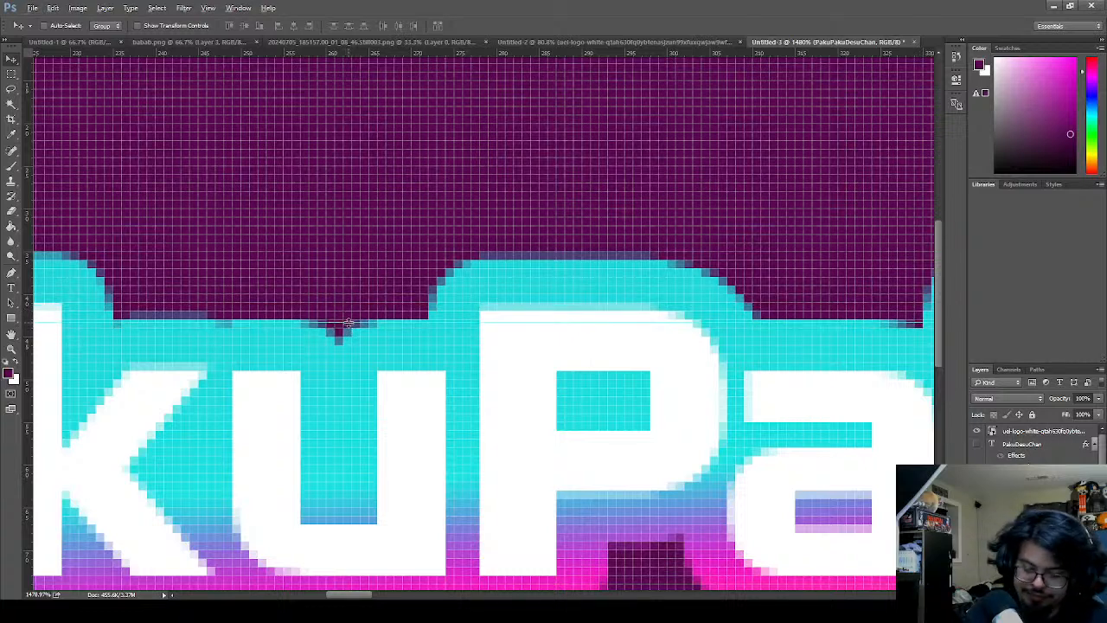
{"action": "key", "text": "ctrl+1"}
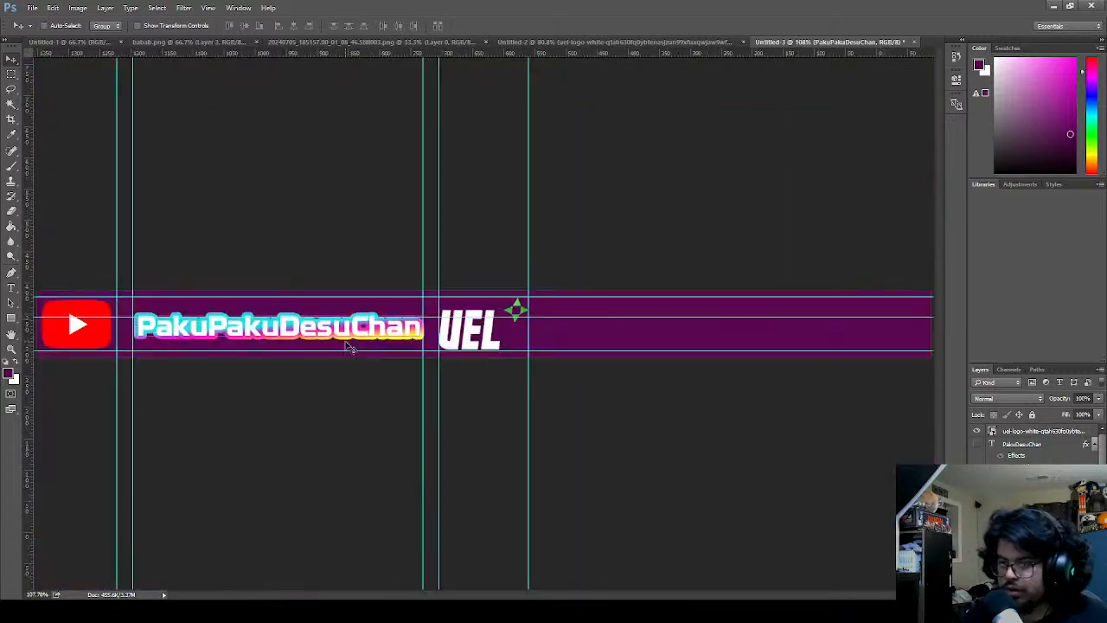
- Move the middle horizontal guide down to the vertical centre of the banner, midway between the upper and lower guides
{"action": "scroll", "coordinate": [119, 317], "scroll_direction": "up", "scroll_amount": 5}
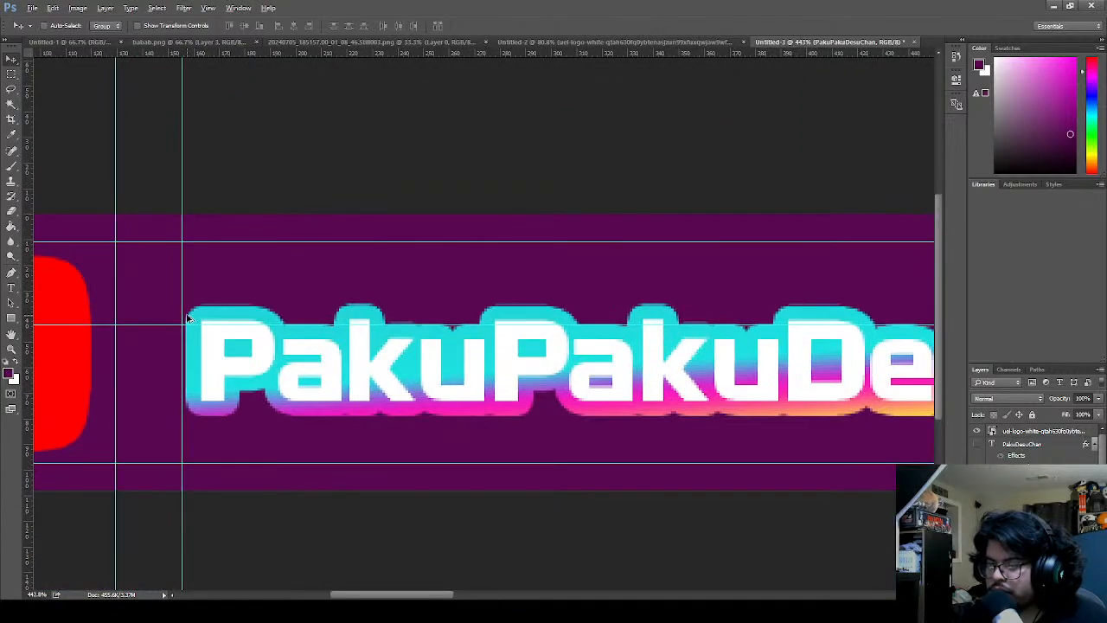
{"action": "key", "text": "ctrl"}
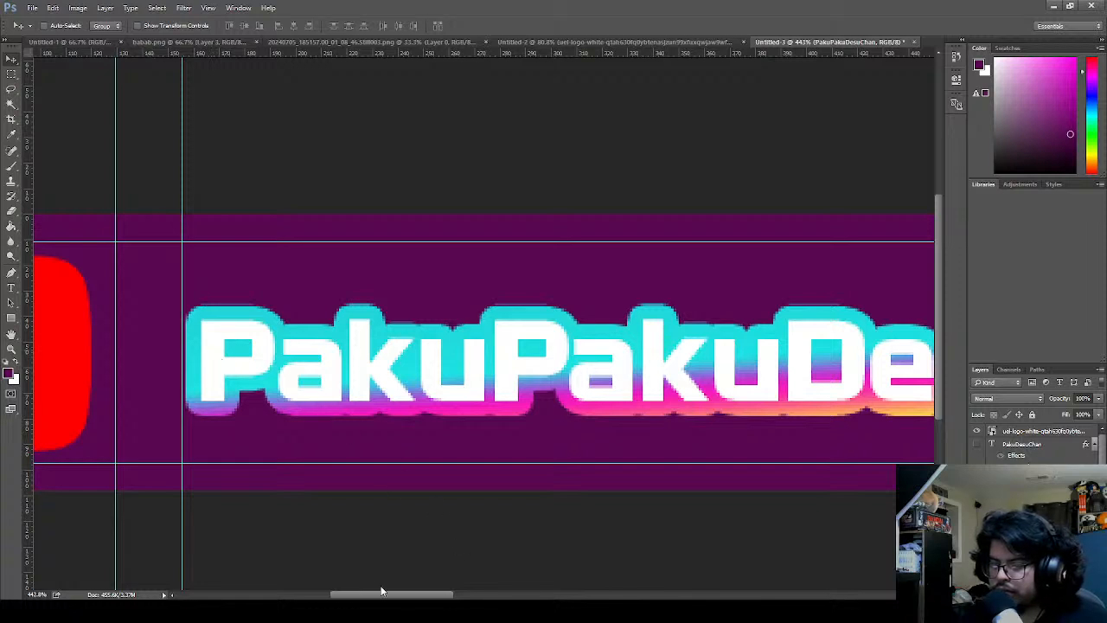
{"action": "key", "text": "alt+Tab"}
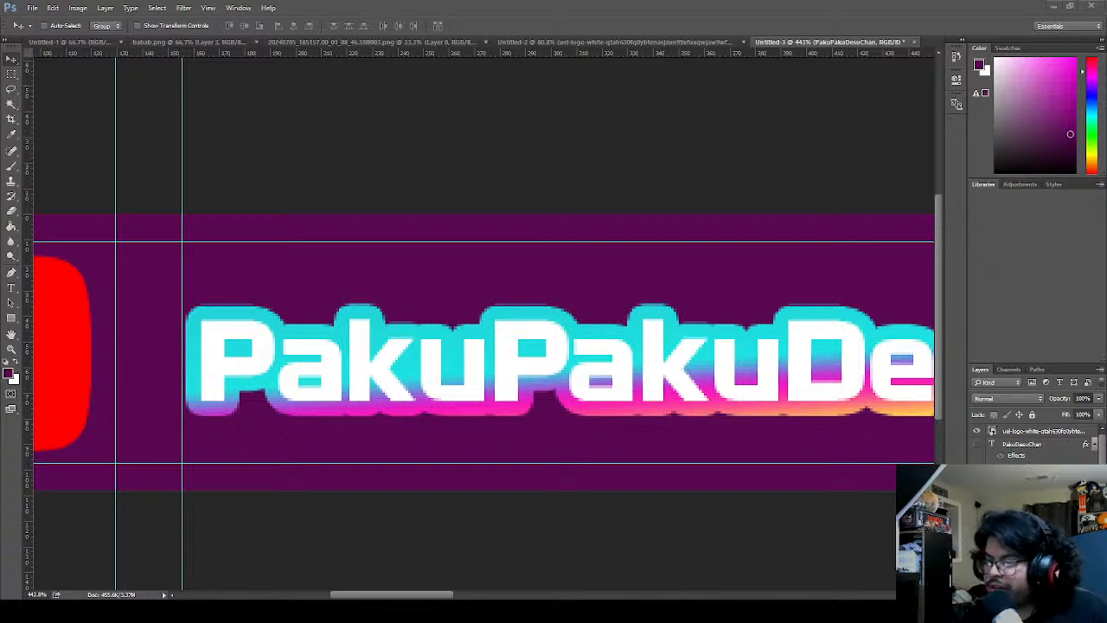
{"action": "left_click_drag", "start_coordinate": [257, 54], "coordinate": [326, 354]}
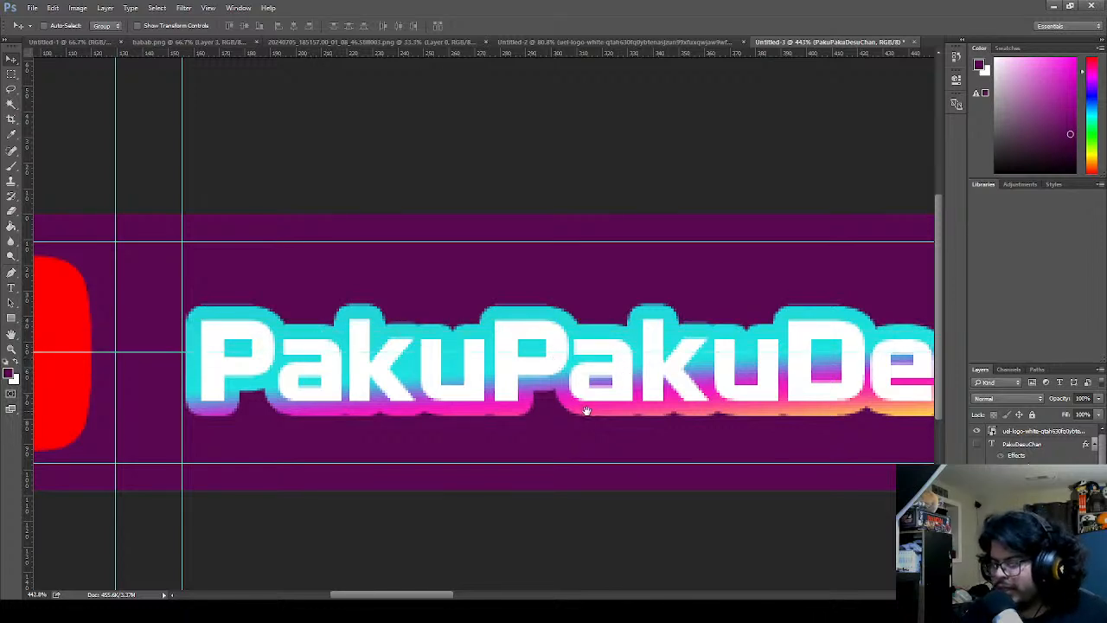
- Check the exact position of the vertical guide at the end of the PakuPakuDesuChan text
{"action": "scroll", "coordinate": [586, 410], "scroll_direction": "down", "scroll_amount": 5}
{"action": "scroll", "coordinate": [817, 395], "scroll_direction": "down", "scroll_amount": 2}
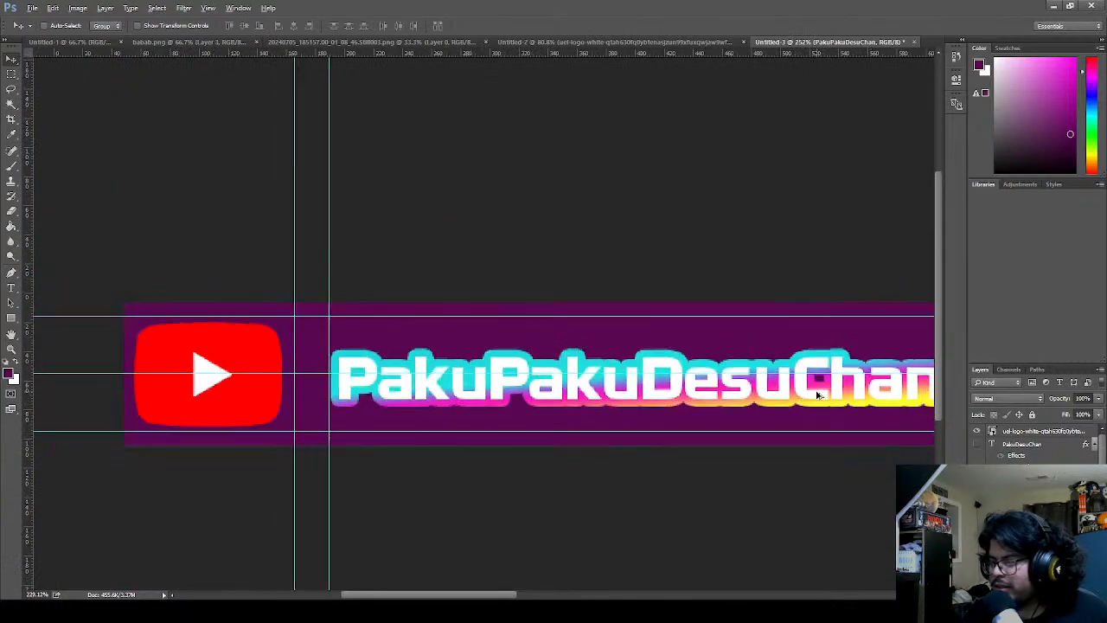
{"action": "scroll", "coordinate": [860, 400], "scroll_direction": "right", "scroll_amount": 3}
{"action": "scroll", "coordinate": [828, 408], "scroll_direction": "up", "scroll_amount": 4}
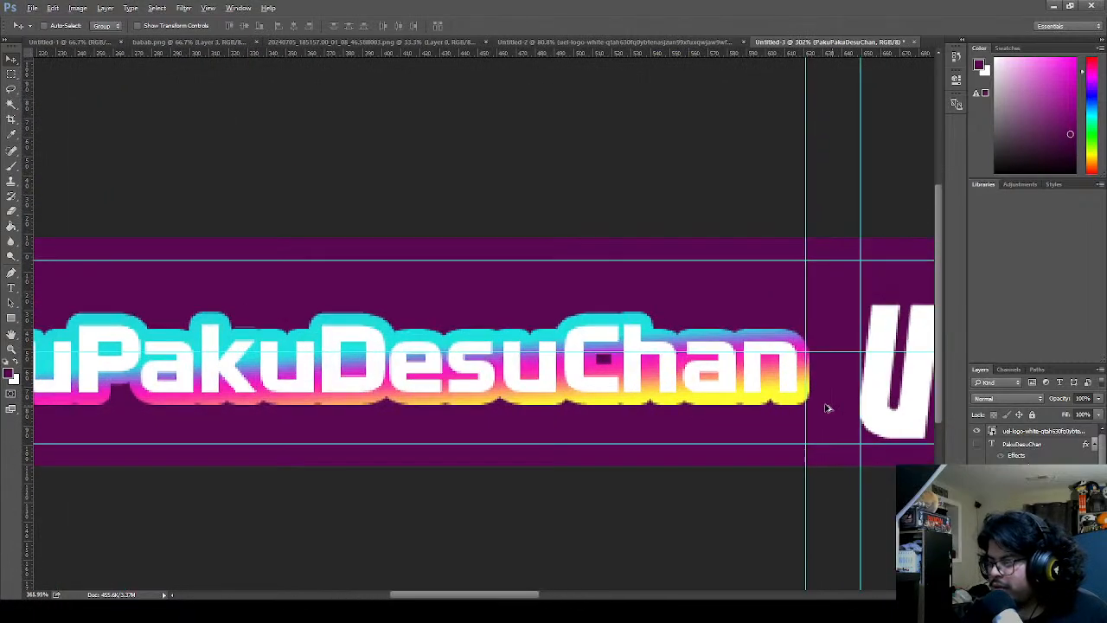
{"action": "scroll", "coordinate": [828, 408], "scroll_direction": "up", "scroll_amount": 8}
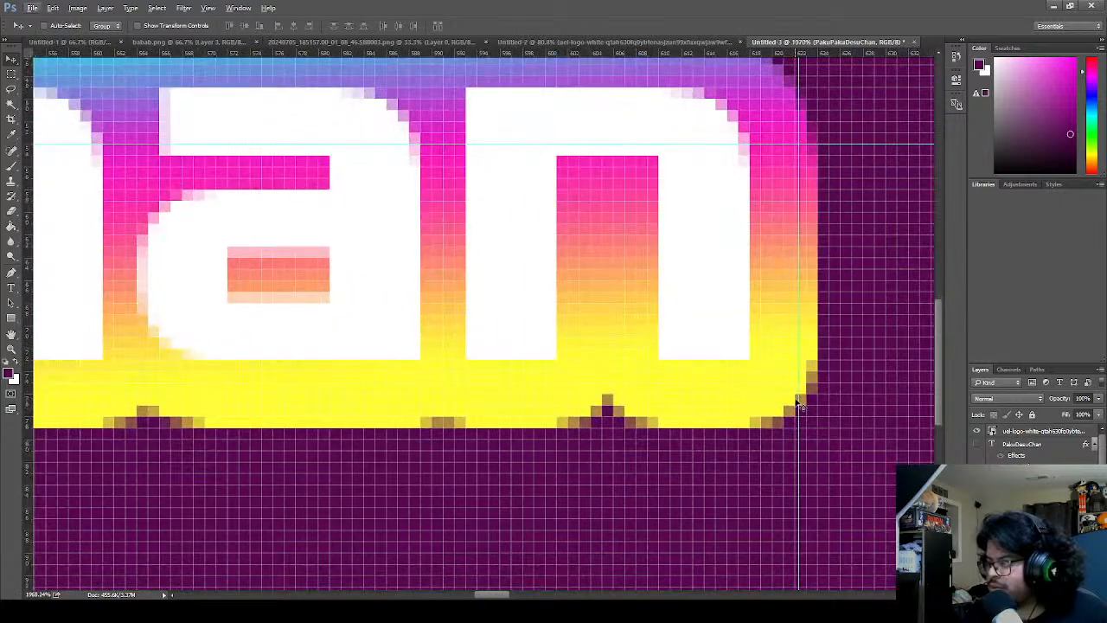
{"action": "left_click_drag", "start_coordinate": [798, 405], "coordinate": [798, 405]}
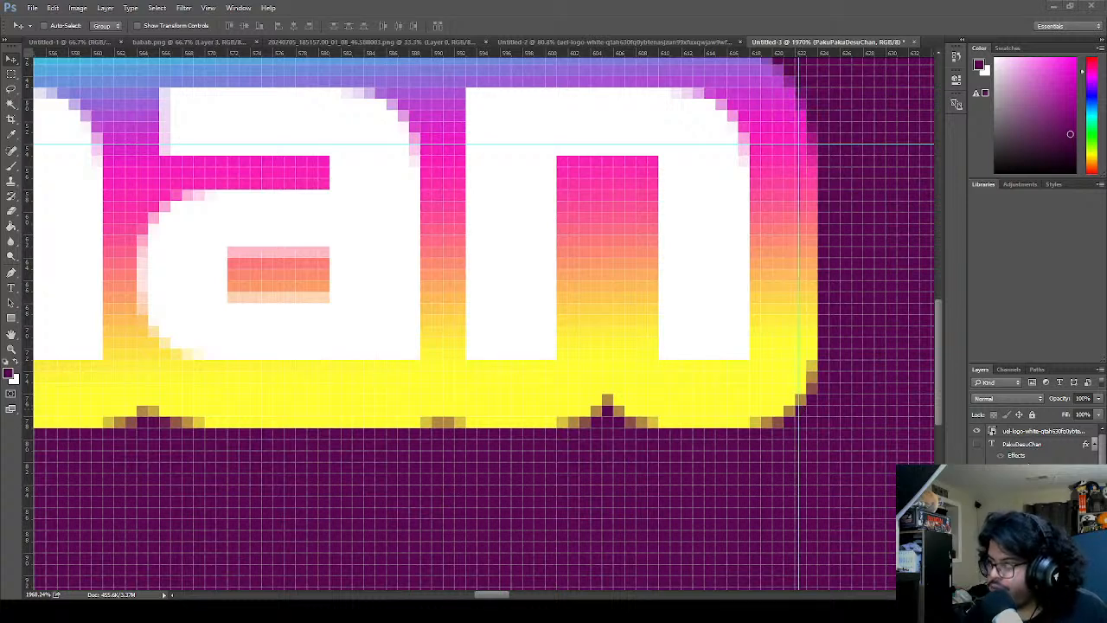
- Check the exact position of the vertical guide at the start of the PakuPakuDesuChan text
{"action": "left_click_drag", "start_coordinate": [492, 595], "coordinate": [285, 595]}
{"action": "scroll", "coordinate": [477, 442], "scroll_direction": "up", "scroll_amount": 3}
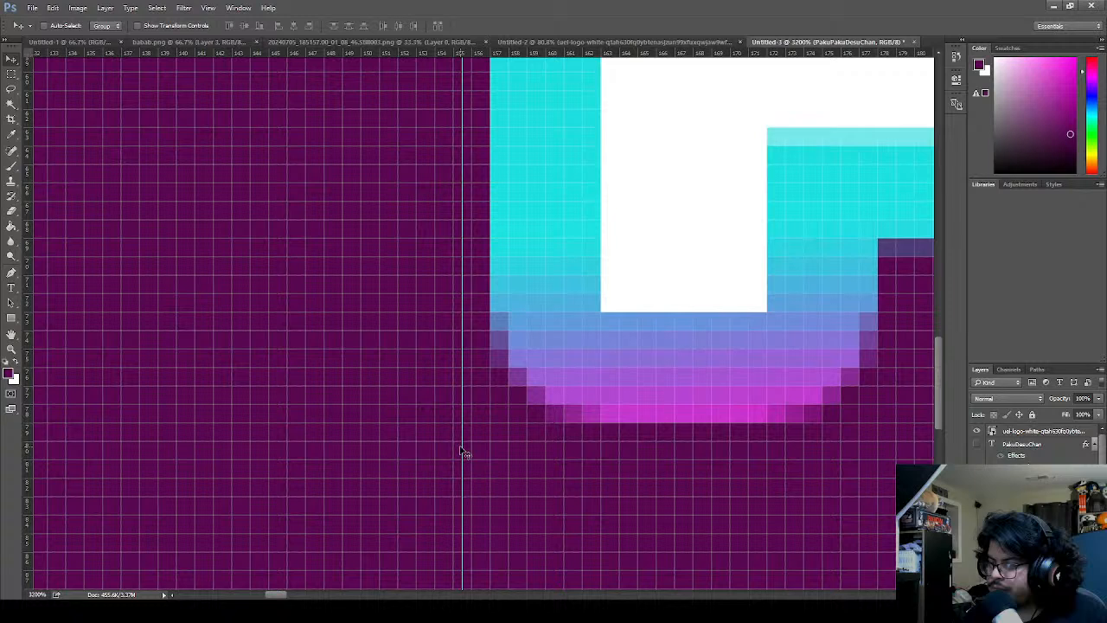
{"action": "left_click_drag", "start_coordinate": [461, 448], "coordinate": [461, 450]}
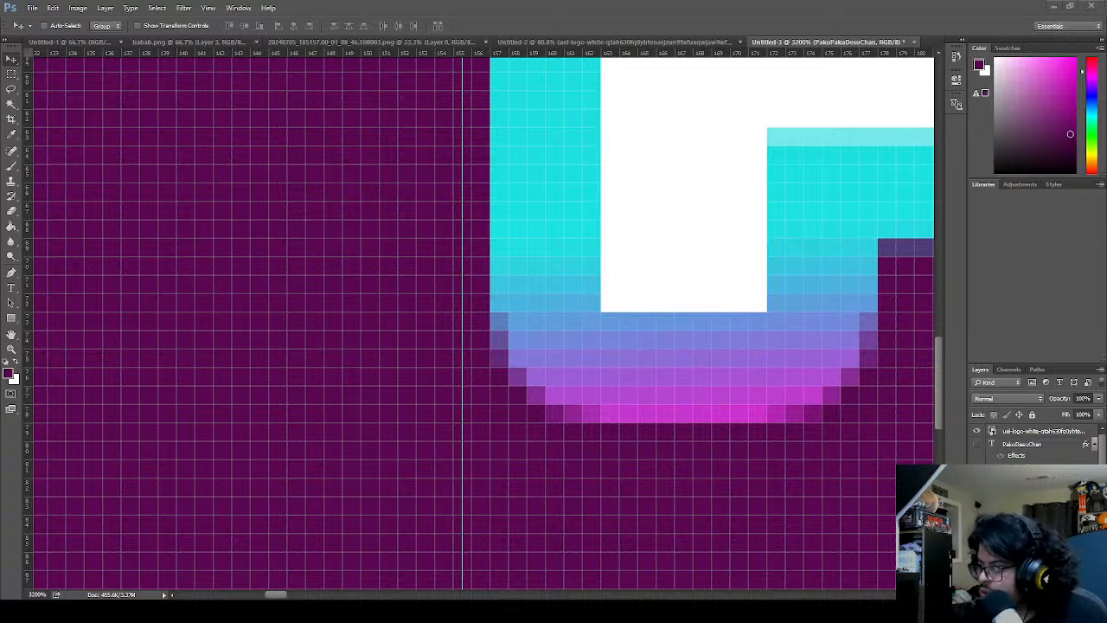
{"action": "left_click_drag", "start_coordinate": [276, 594], "coordinate": [345, 595]}
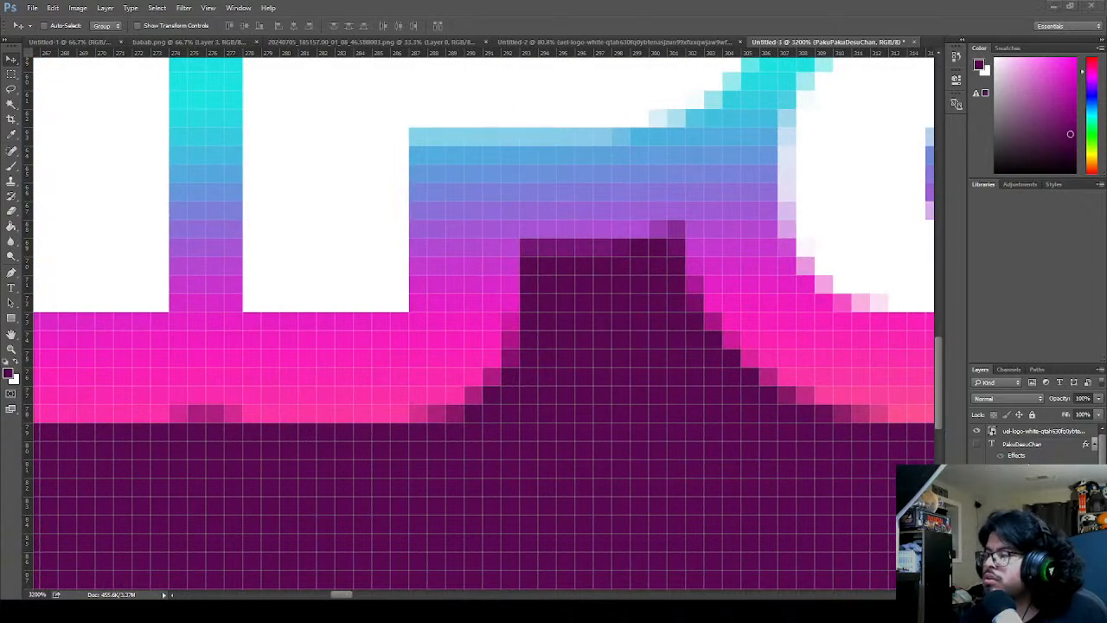
{"action": "left_click_drag", "start_coordinate": [345, 595], "coordinate": [315, 594]}
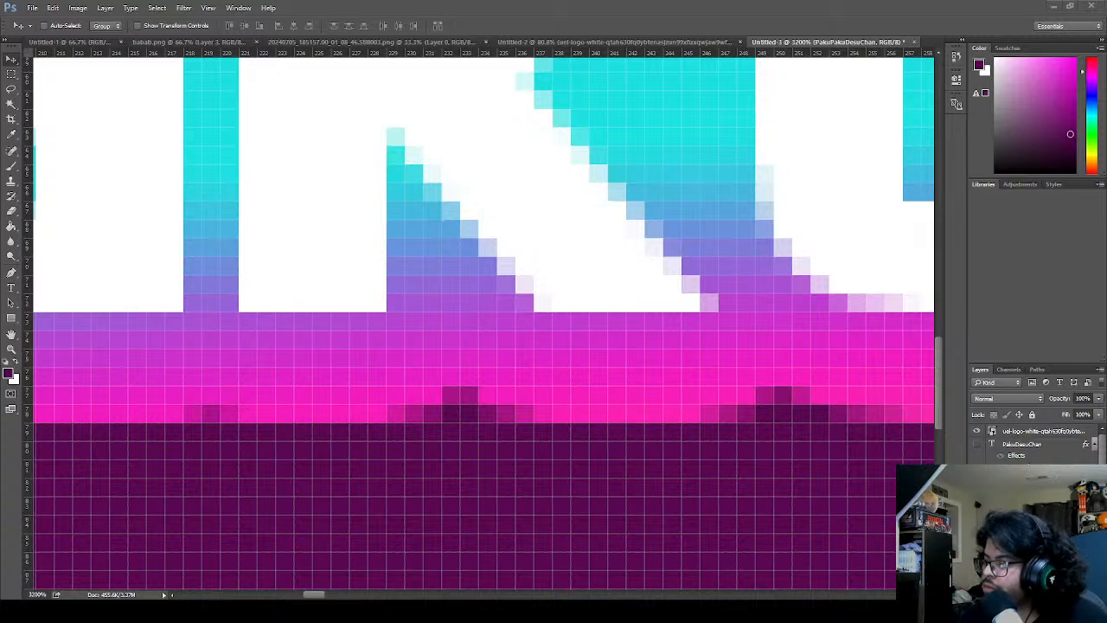
{"action": "left_click_drag", "start_coordinate": [313, 594], "coordinate": [270, 597]}
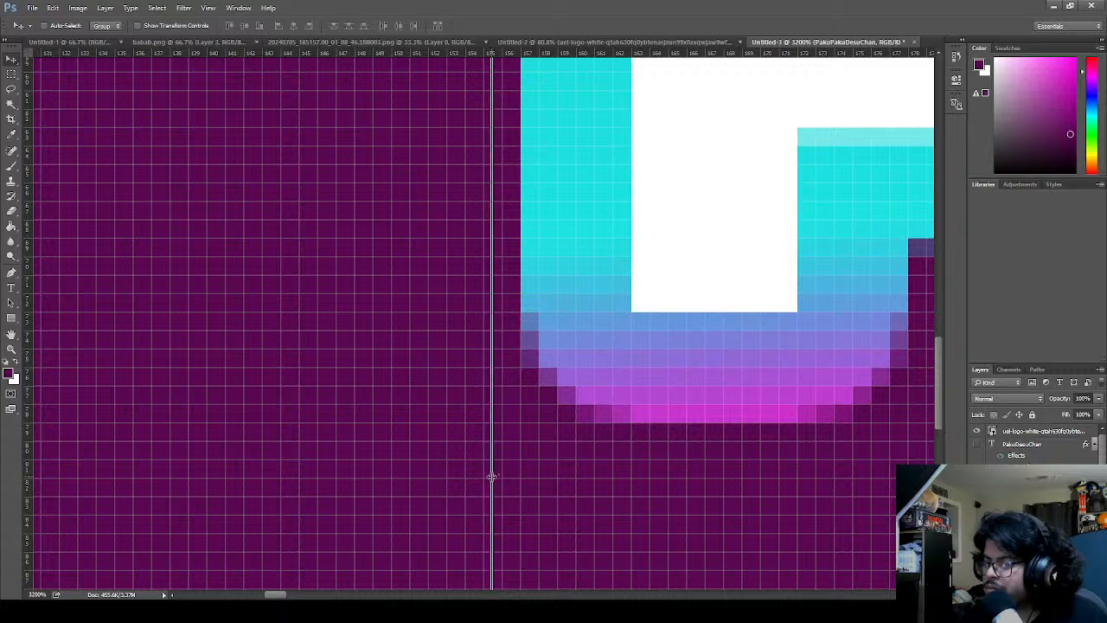
{"action": "left_click_drag", "start_coordinate": [491, 476], "coordinate": [493, 476]}
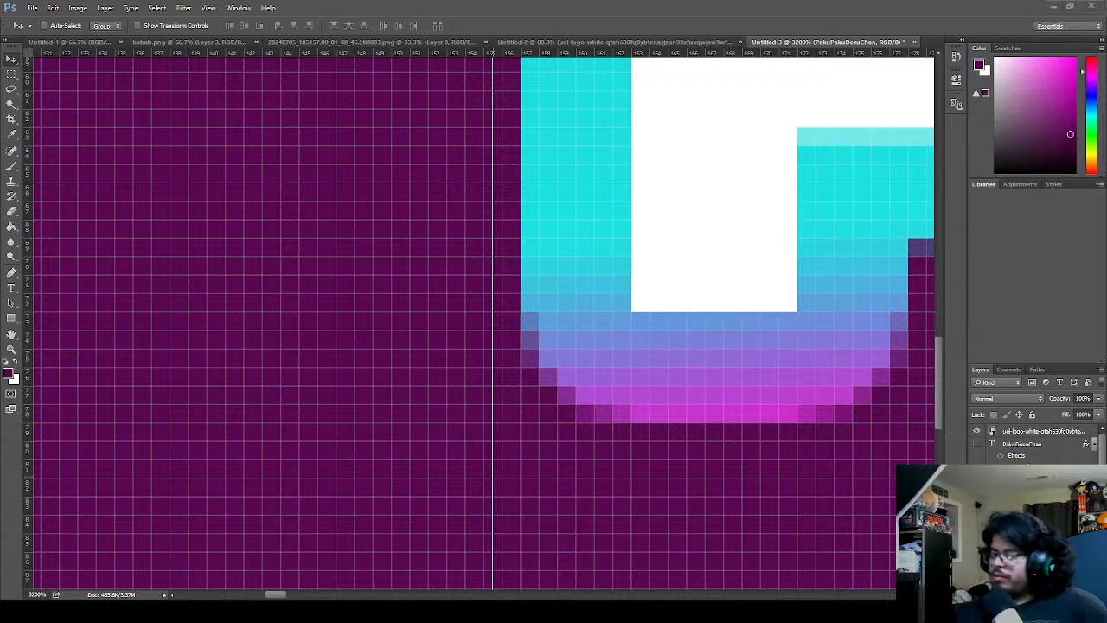
- Add a vertical guide at about 389 px, midway between the two guides enclosing the PakuPakuDesuChan text
{"action": "left_click", "coordinate": [325, 595]}
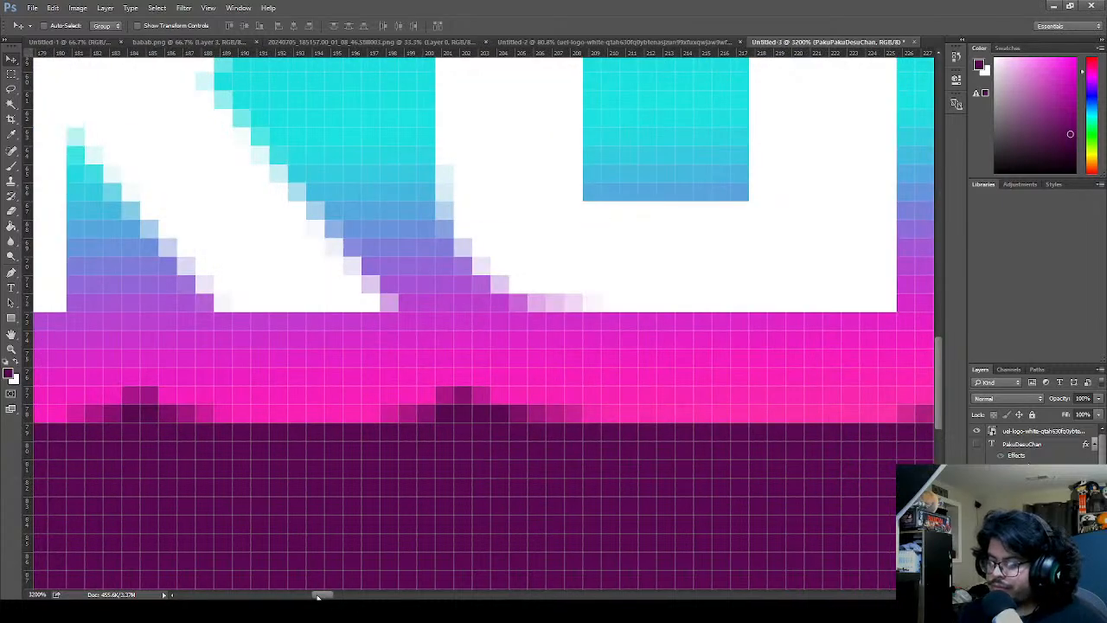
{"action": "left_click_drag", "start_coordinate": [340, 593], "coordinate": [392, 595]}
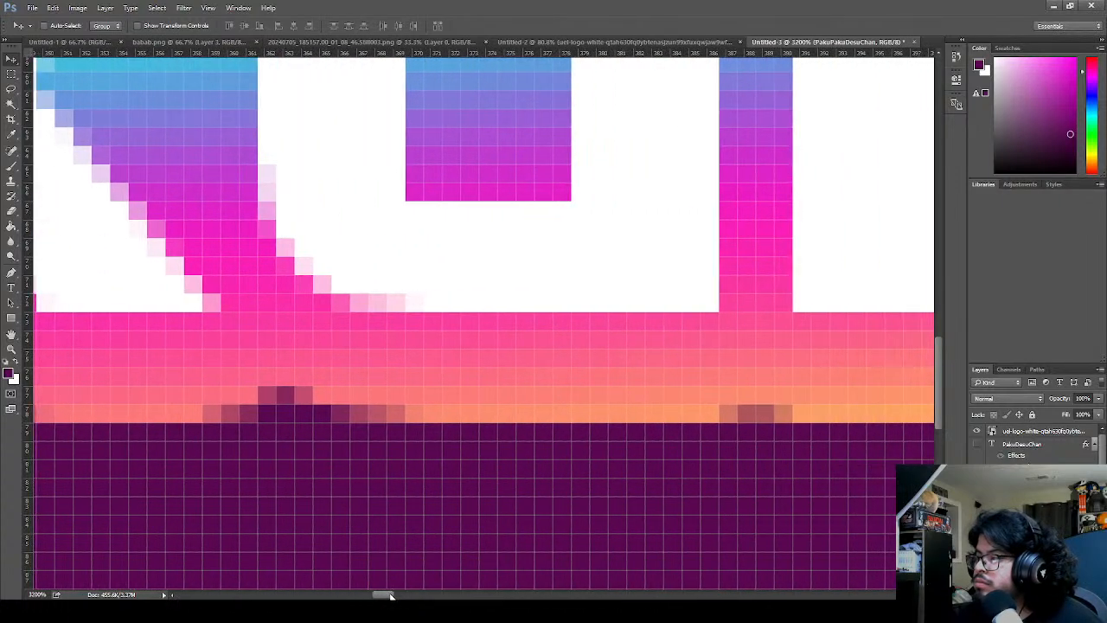
{"action": "left_click_drag", "start_coordinate": [30, 366], "coordinate": [719, 394]}
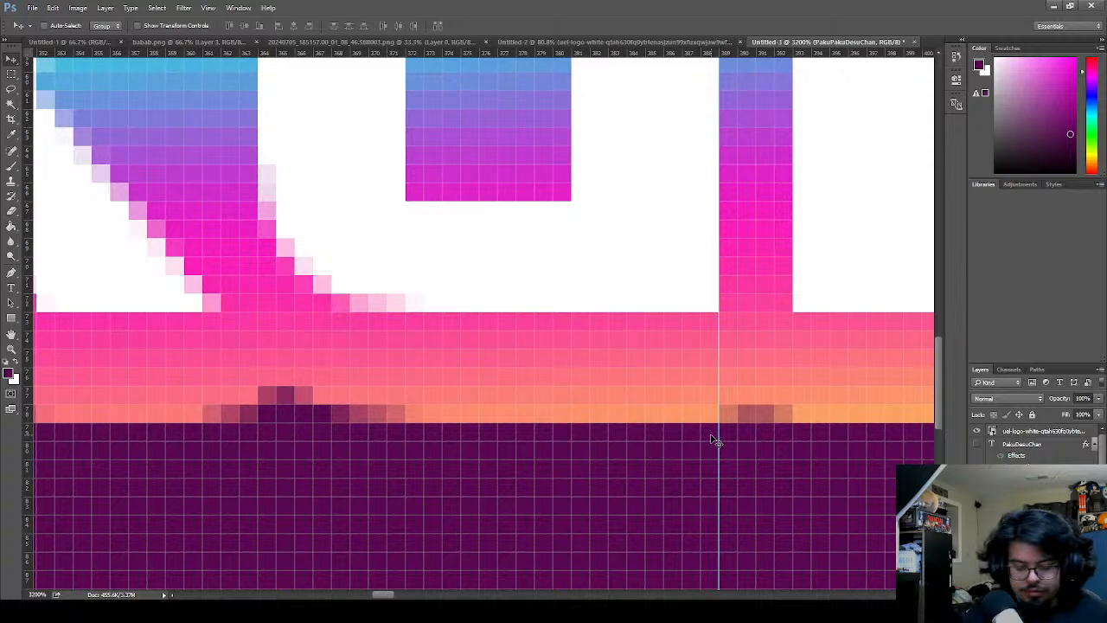
- Move the PakuPakuDesuChan text so its centre sits on the intersection of the two centre guides, checking it with Free Transform
{"action": "key", "text": "ctrl+0"}
{"action": "scroll", "coordinate": [180, 349], "scroll_direction": "up", "scroll_amount": 3}
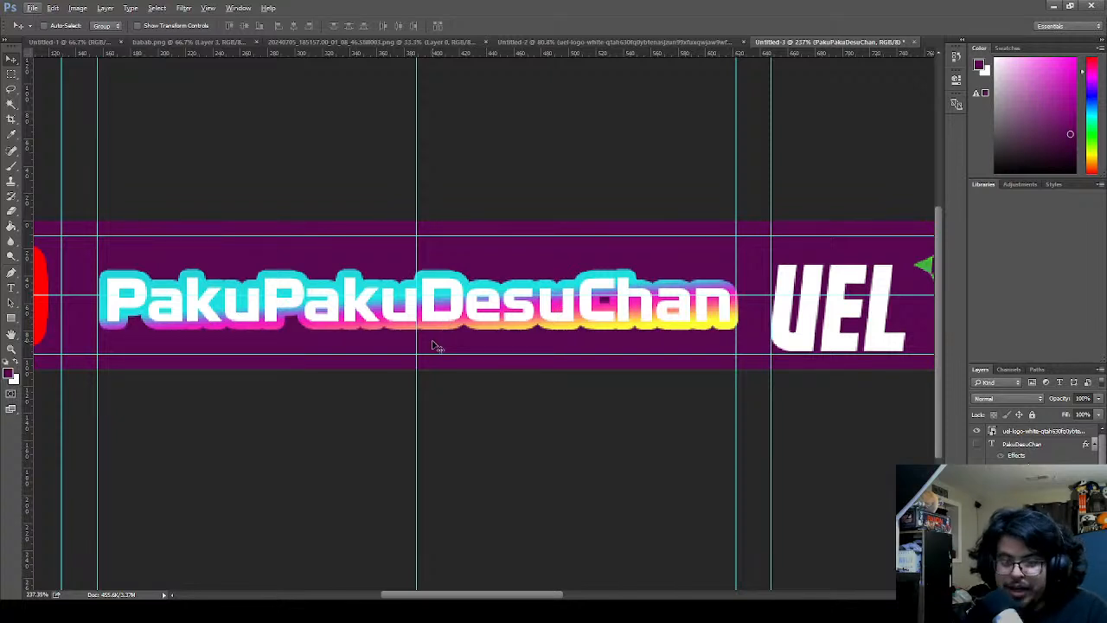
{"action": "scroll", "coordinate": [212, 263], "scroll_direction": "up", "scroll_amount": 1}
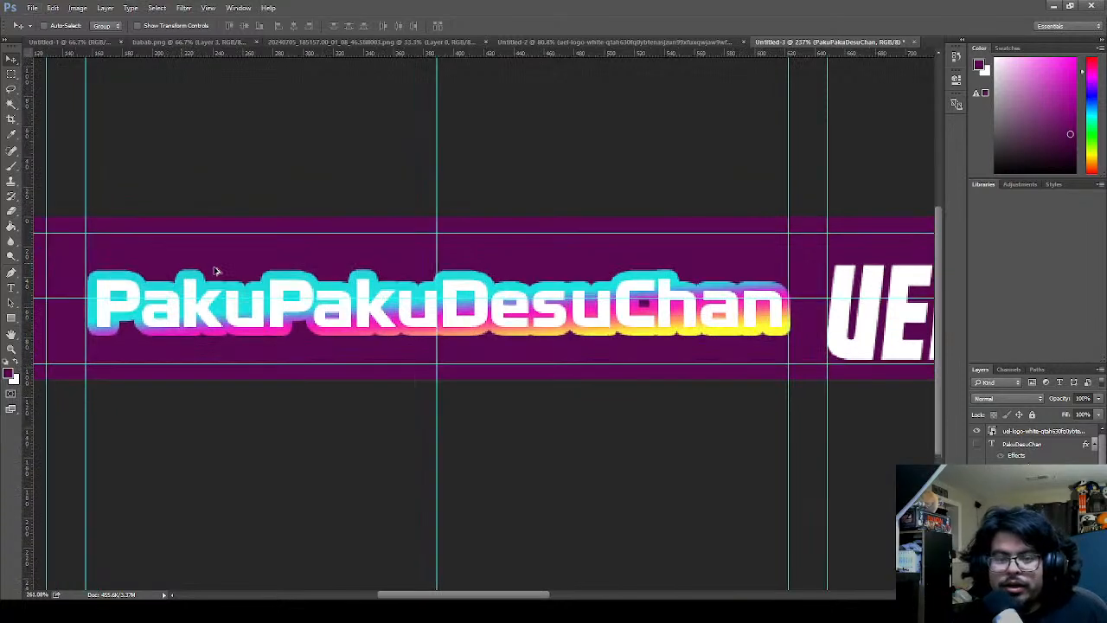
{"action": "scroll", "coordinate": [216, 271], "scroll_direction": "up", "scroll_amount": 1}
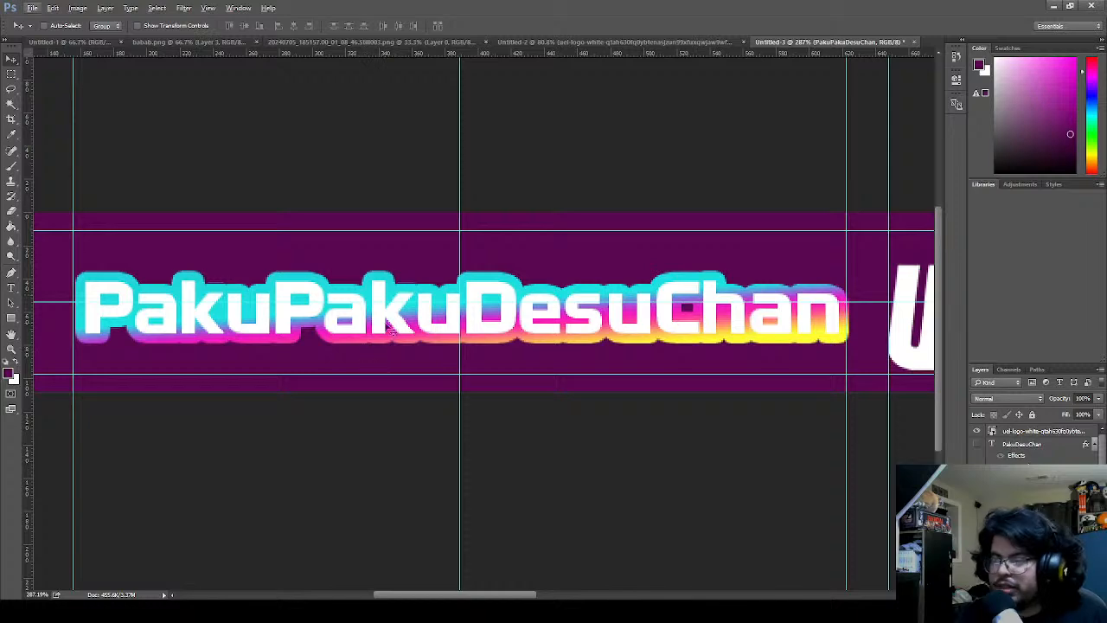
{"action": "mouse_move", "coordinate": [499, 330]}
{"action": "left_mouse_down"}
{"action": "mouse_move", "coordinate": [502, 301]}
{"action": "mouse_move", "coordinate": [515, 316]}
{"action": "mouse_move", "coordinate": [488, 325]}
{"action": "mouse_move", "coordinate": [524, 325]}
{"action": "mouse_move", "coordinate": [459, 325]}
{"action": "mouse_move", "coordinate": [497, 325]}
{"action": "left_mouse_up"}
{"action": "key", "text": "ctrl+t"}
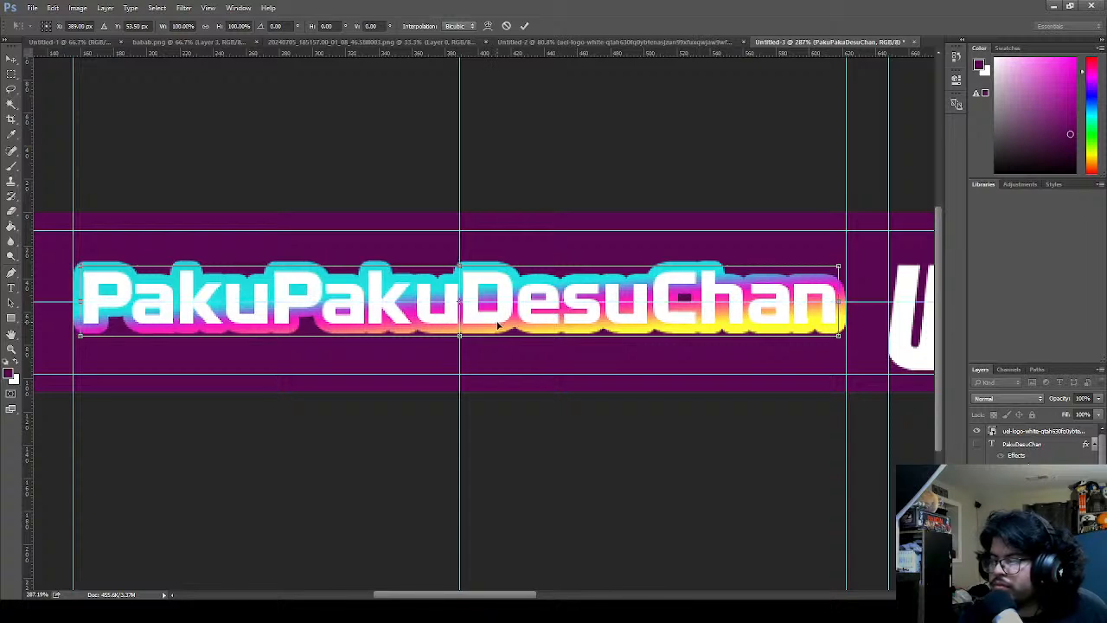
{"action": "left_click", "coordinate": [523, 25]}
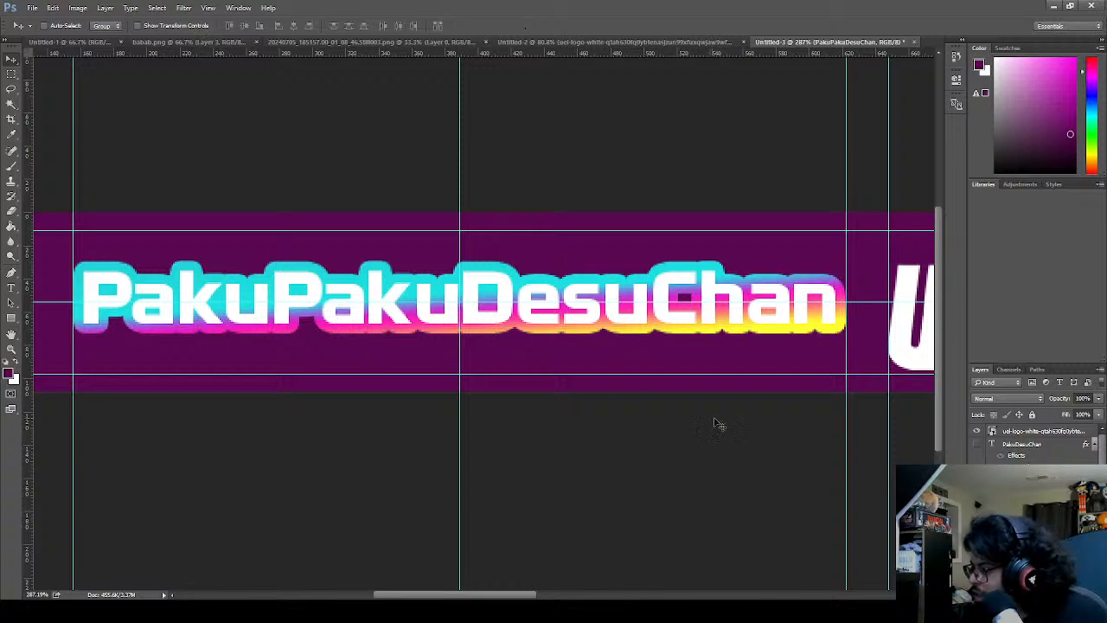
- Show the PakuDesuChan text layer and set its font size to 39 pt
{"action": "left_click", "coordinate": [1008, 445]}
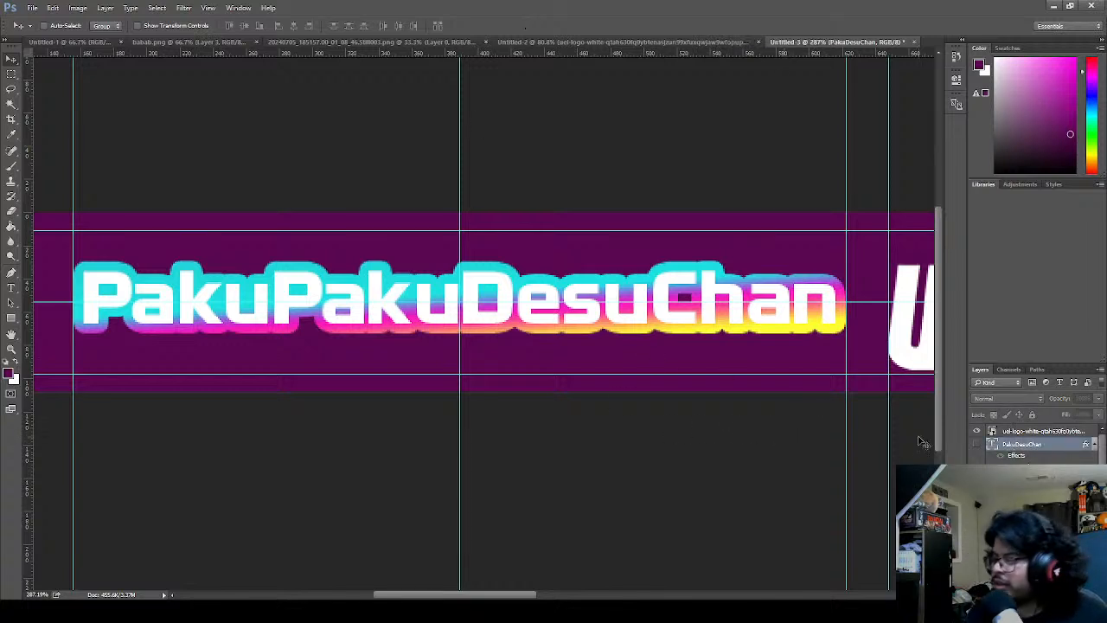
{"action": "left_click", "coordinate": [977, 444]}
{"action": "key", "text": "t"}
{"action": "left_click_drag", "start_coordinate": [662, 334], "coordinate": [210, 334]}
{"action": "key", "text": "ctrl+a"}
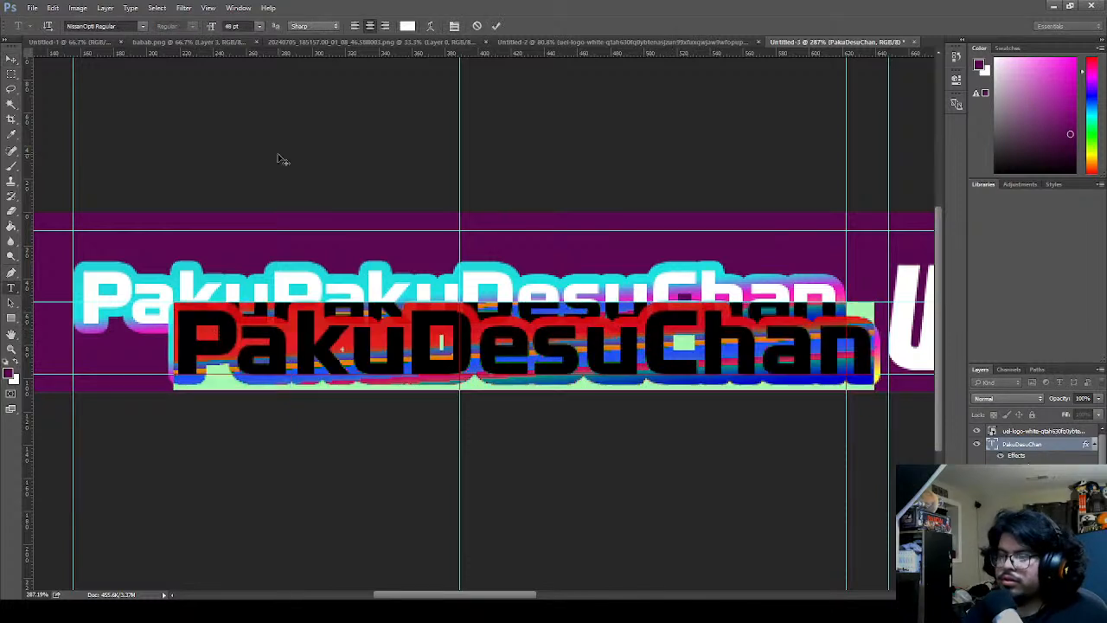
{"action": "left_click", "coordinate": [225, 26]}
{"action": "type", "text": "38"}
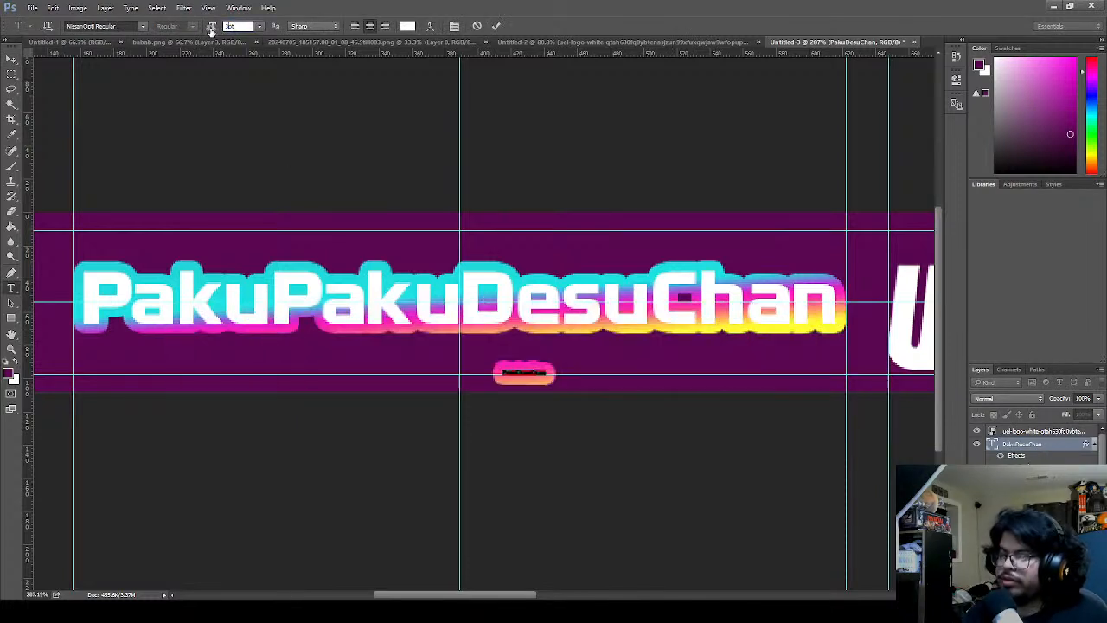
{"action": "left_click", "coordinate": [495, 27]}
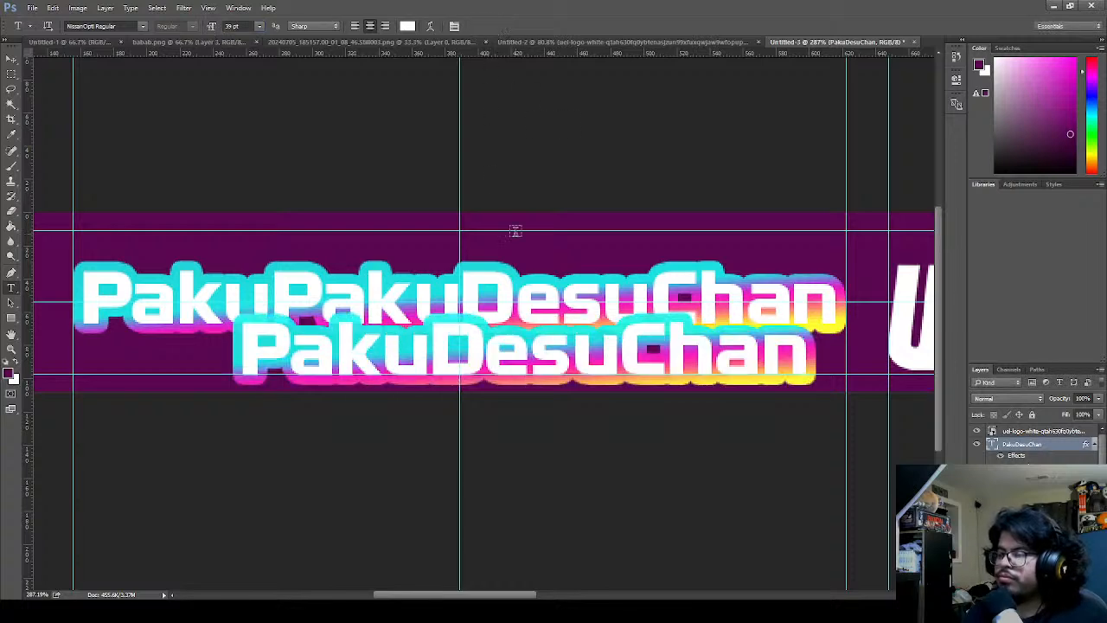
- Move the PakuDesuChan text up over the PakuPakuDesuChan text, centring it vertically on the horizontal centre guide
{"action": "key", "text": "v"}
{"action": "left_click_drag", "start_coordinate": [536, 346], "coordinate": [466, 307]}
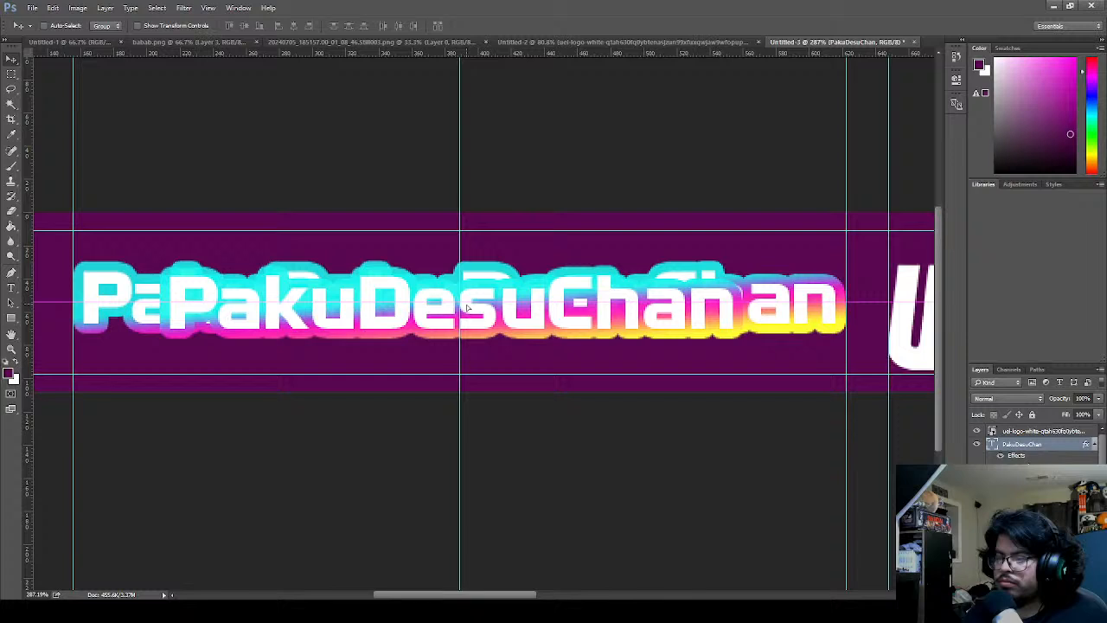
{"action": "mouse_move", "coordinate": [467, 306]}
{"action": "left_mouse_down"}
{"action": "mouse_move", "coordinate": [467, 294]}
{"action": "mouse_move", "coordinate": [467, 304]}
{"action": "left_mouse_up"}
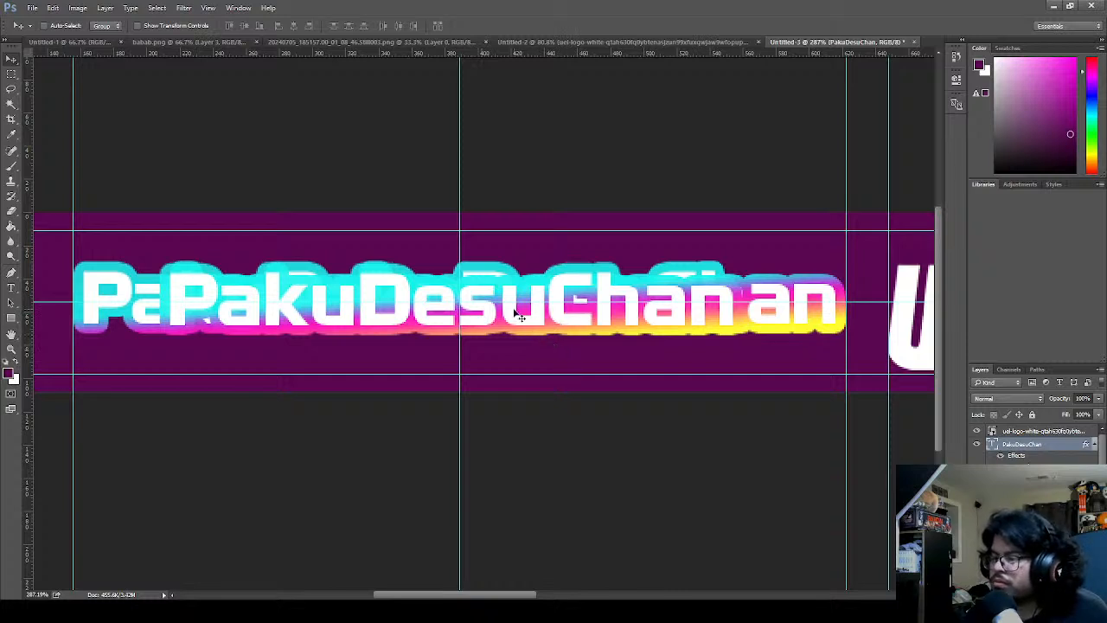
{"action": "mouse_move", "coordinate": [536, 314]}
{"action": "left_mouse_down"}
{"action": "mouse_move", "coordinate": [432, 313]}
{"action": "mouse_move", "coordinate": [534, 316]}
{"action": "left_mouse_up"}
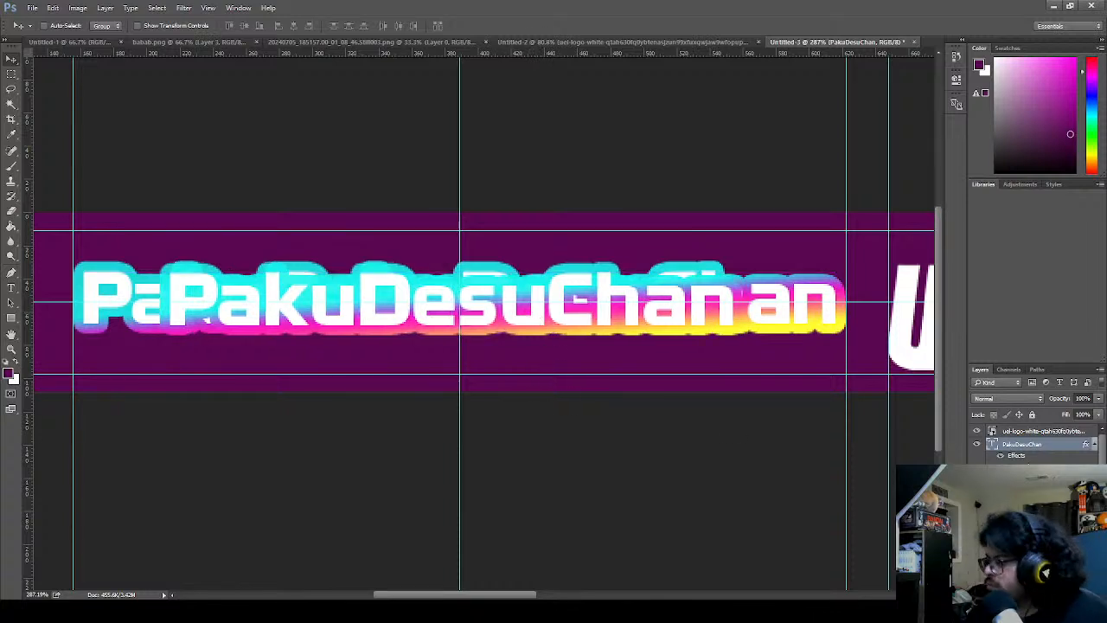
- Show the PakuPakuDesu text layer and move its text up to the upper edge of the banner
{"action": "left_click", "coordinate": [976, 485]}
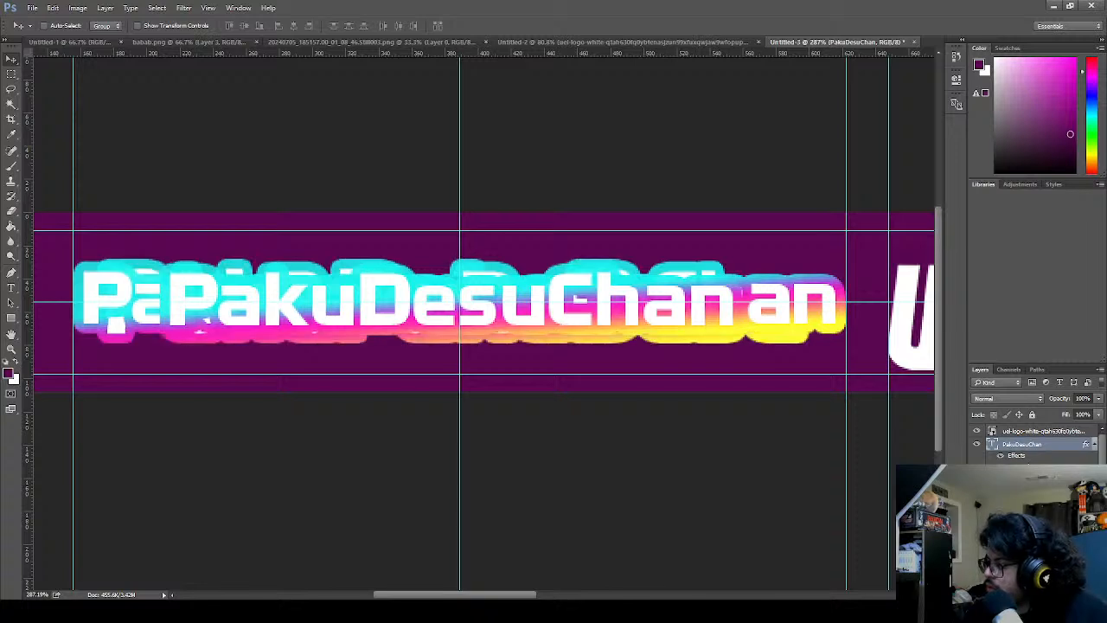
{"action": "left_click", "coordinate": [1025, 484]}
{"action": "left_click_drag", "start_coordinate": [514, 277], "coordinate": [515, 227]}
- Set the font size of the PakuPakuDesu text to 39 pt
{"action": "key", "text": "t"}
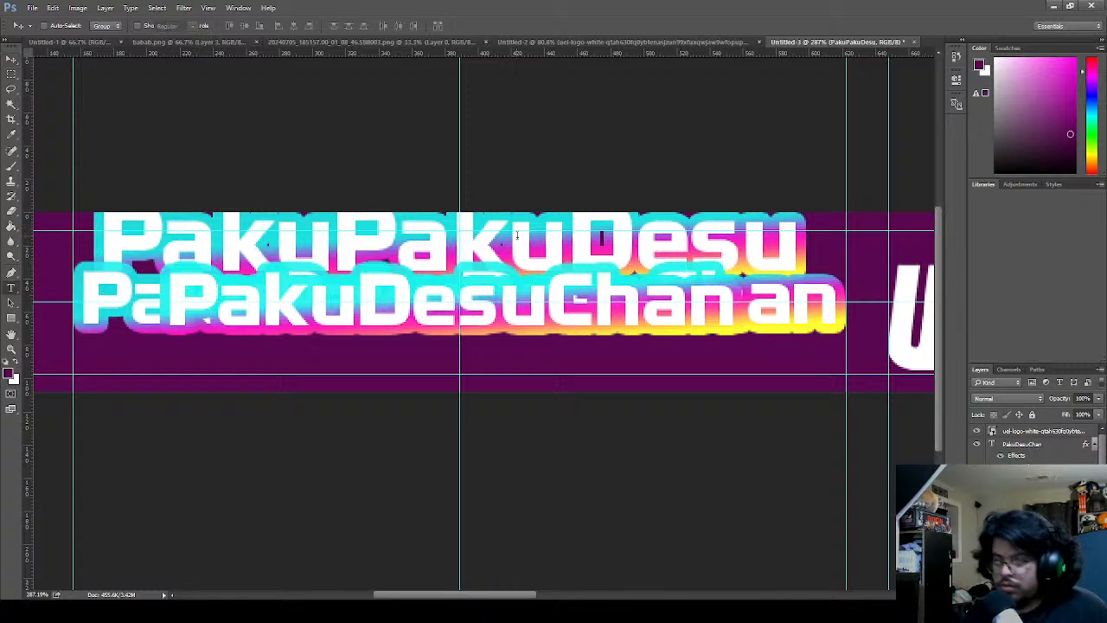
{"action": "double_click", "coordinate": [530, 253]}
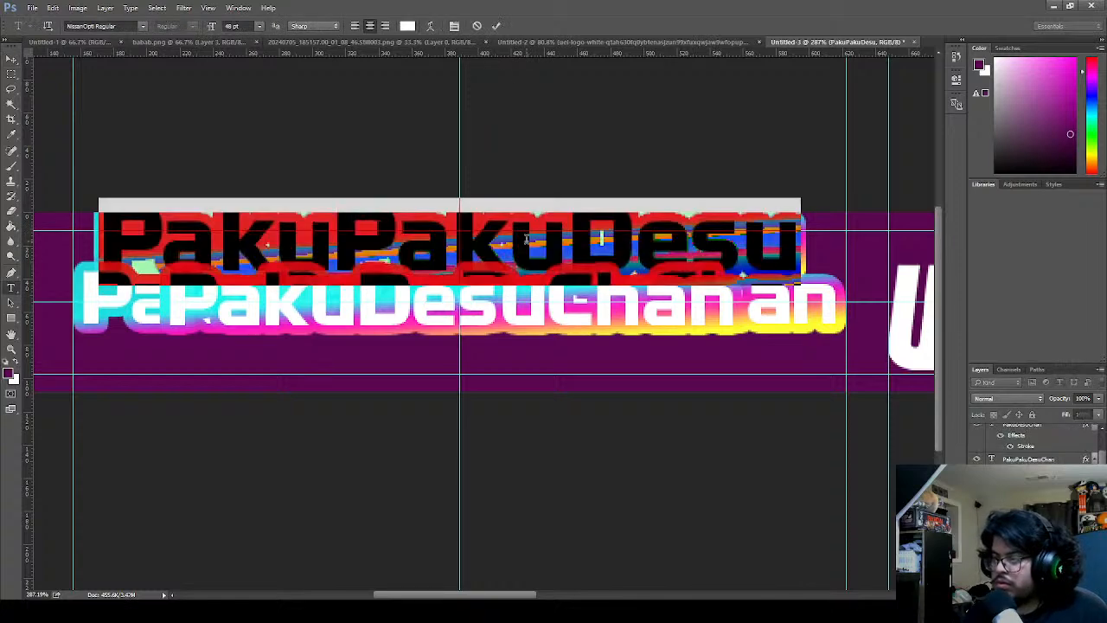
{"action": "left_click", "coordinate": [232, 26]}
{"action": "type", "text": "39"}
{"action": "key", "text": "Return"}
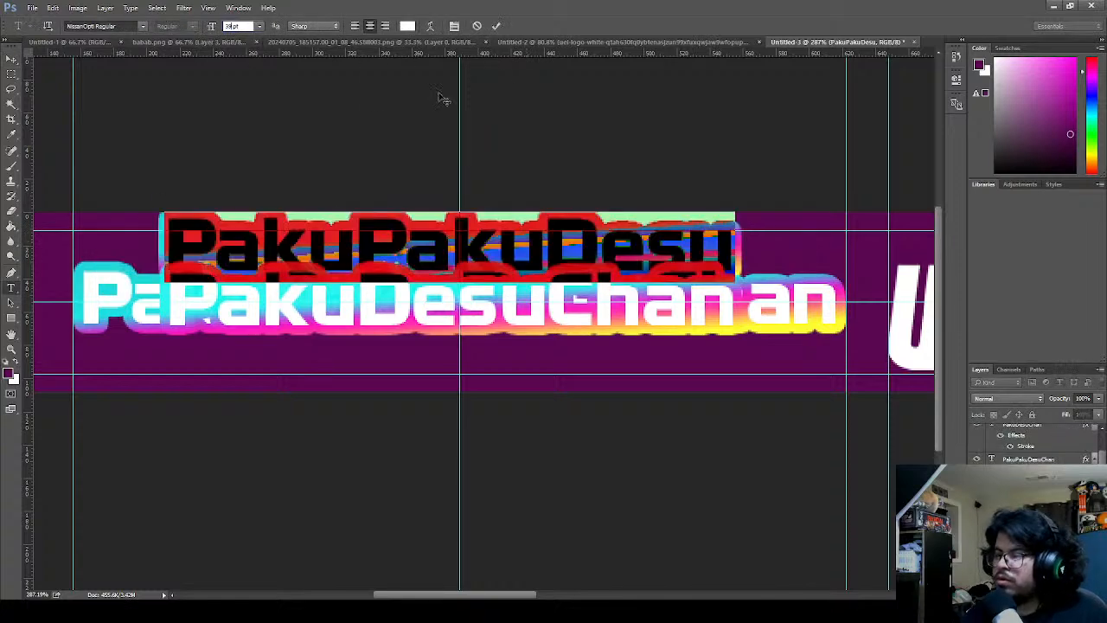
{"action": "left_click", "coordinate": [496, 25]}
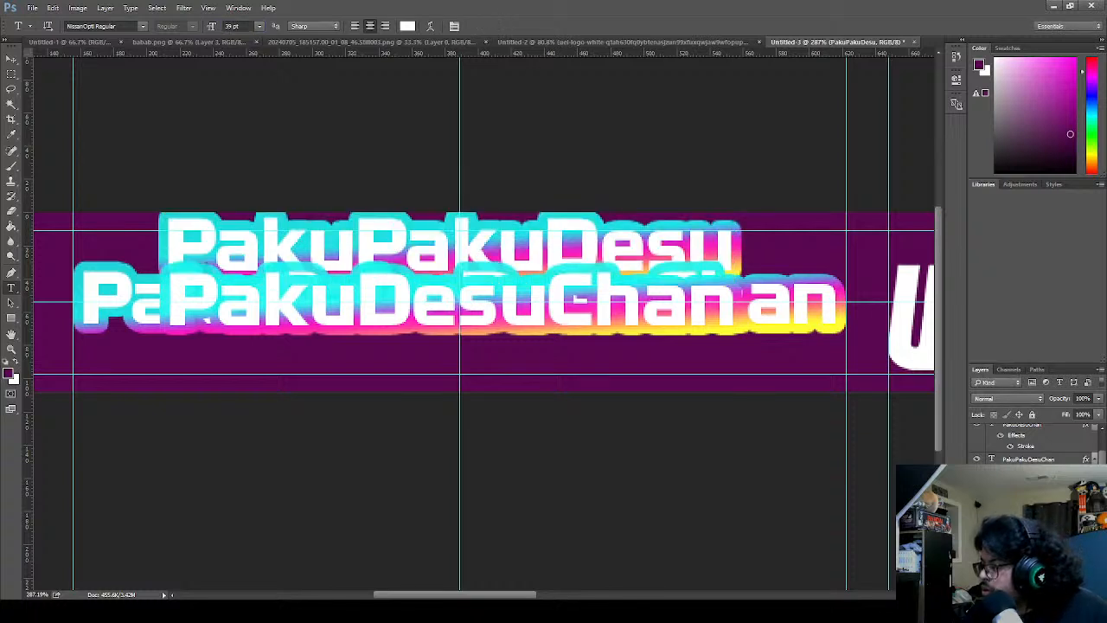
{"action": "scroll", "coordinate": [1029, 441], "scroll_direction": "up", "scroll_amount": 3}
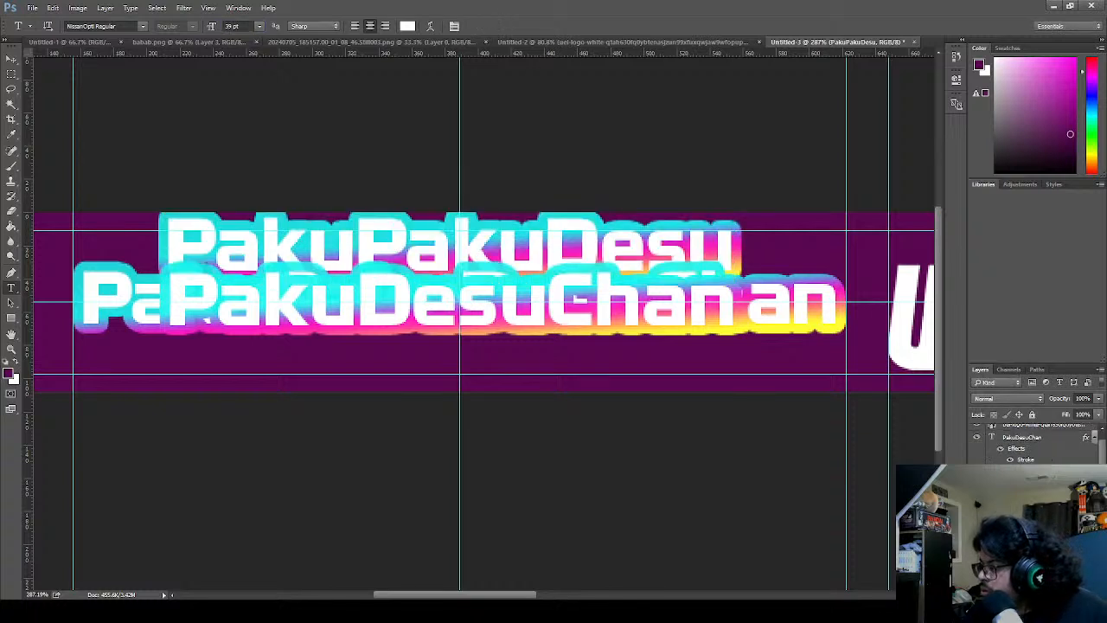
- Hide the PakuDesuChan text layer and bring the PakuPakuDesu text to the front, centring it vertically on the horizontal centre guide
{"action": "left_click", "coordinate": [977, 443]}
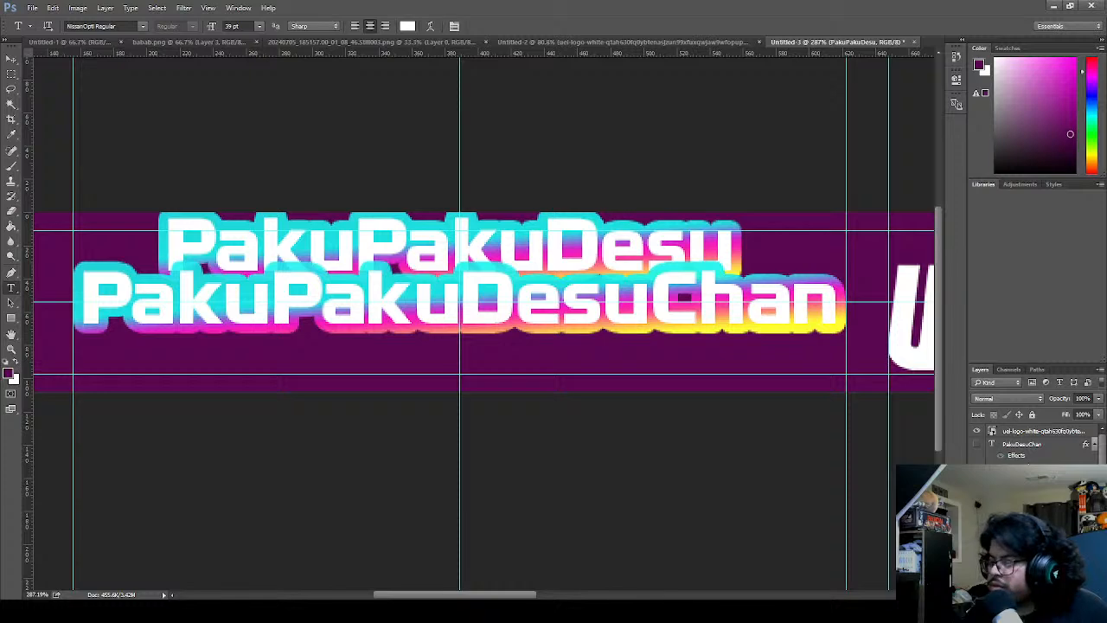
{"action": "left_click", "coordinate": [1030, 444]}
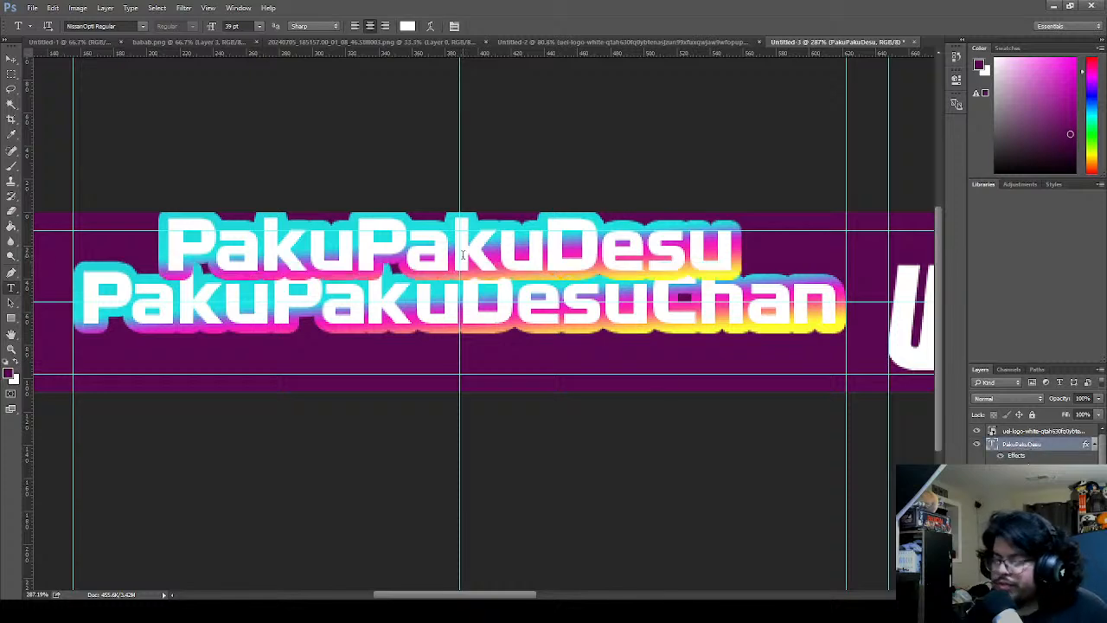
{"action": "key", "text": "v"}
{"action": "left_click_drag", "start_coordinate": [473, 264], "coordinate": [465, 316]}
{"action": "left_click_drag", "start_coordinate": [466, 317], "coordinate": [507, 317]}
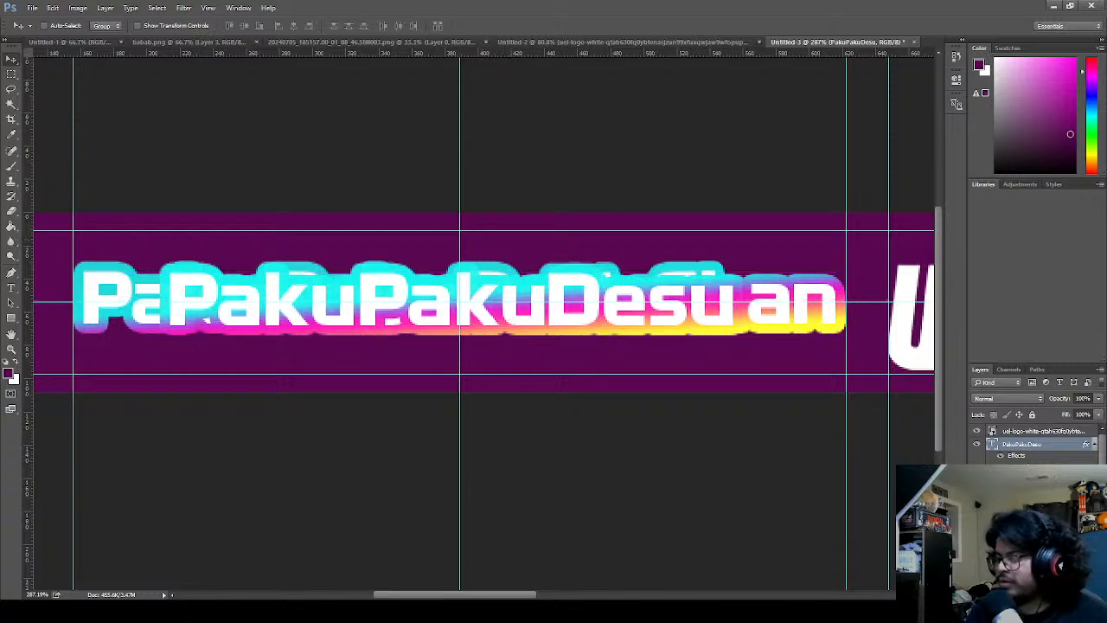
- Hide the PakuPakuDesuChan and PakuPakuDesu text layers, leaving only the logos on the purple banner
{"action": "key", "text": "ctrl+z"}
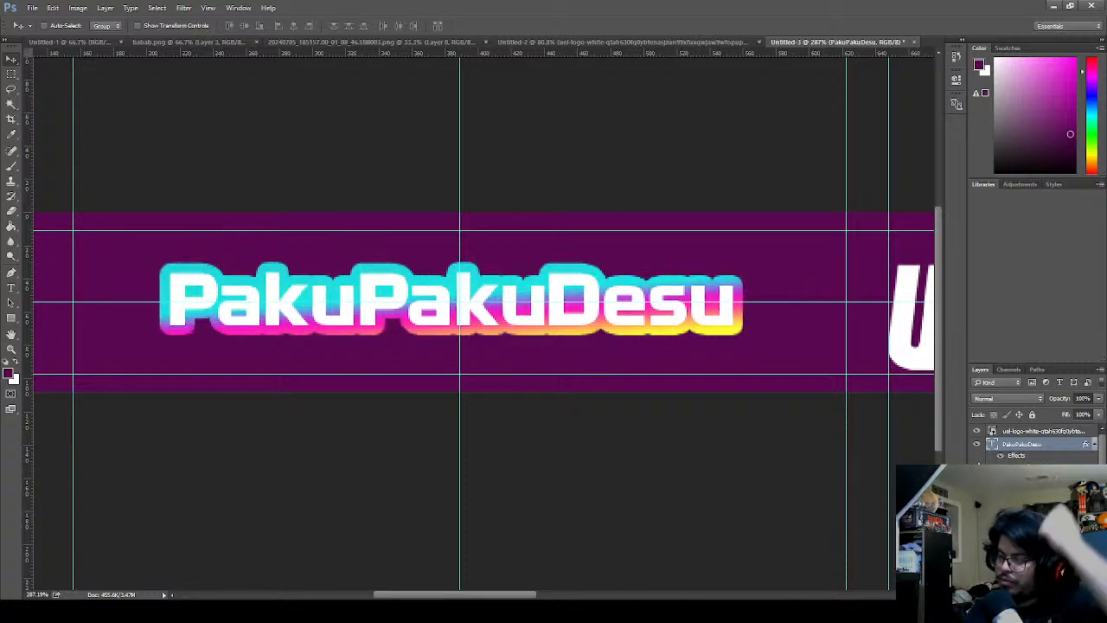
{"action": "left_click", "coordinate": [975, 444]}
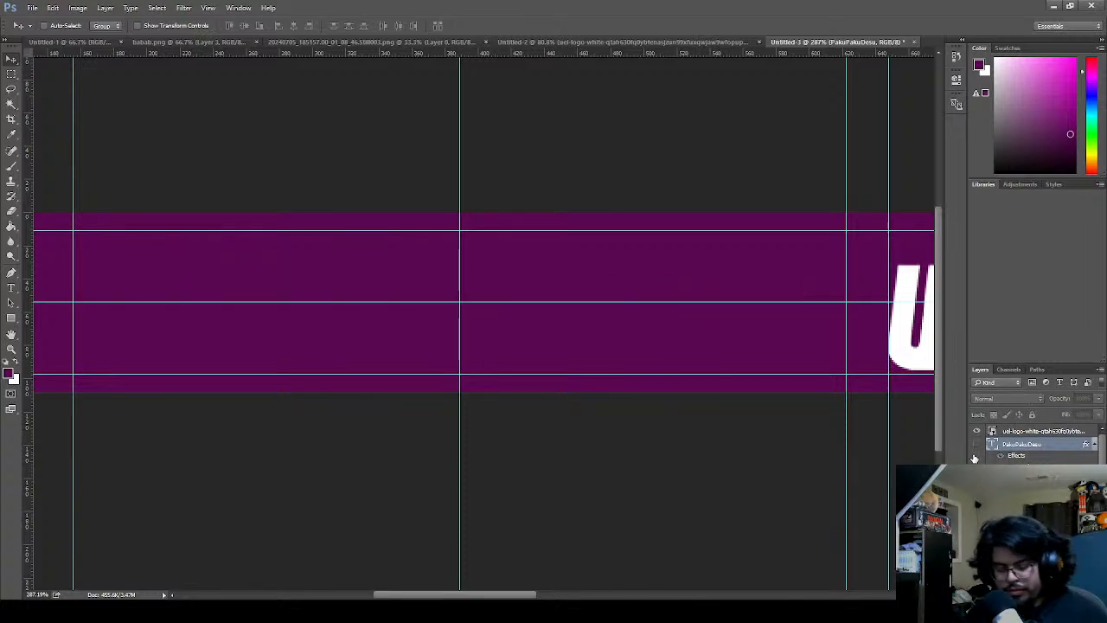
{"action": "key", "text": "ctrl+0"}
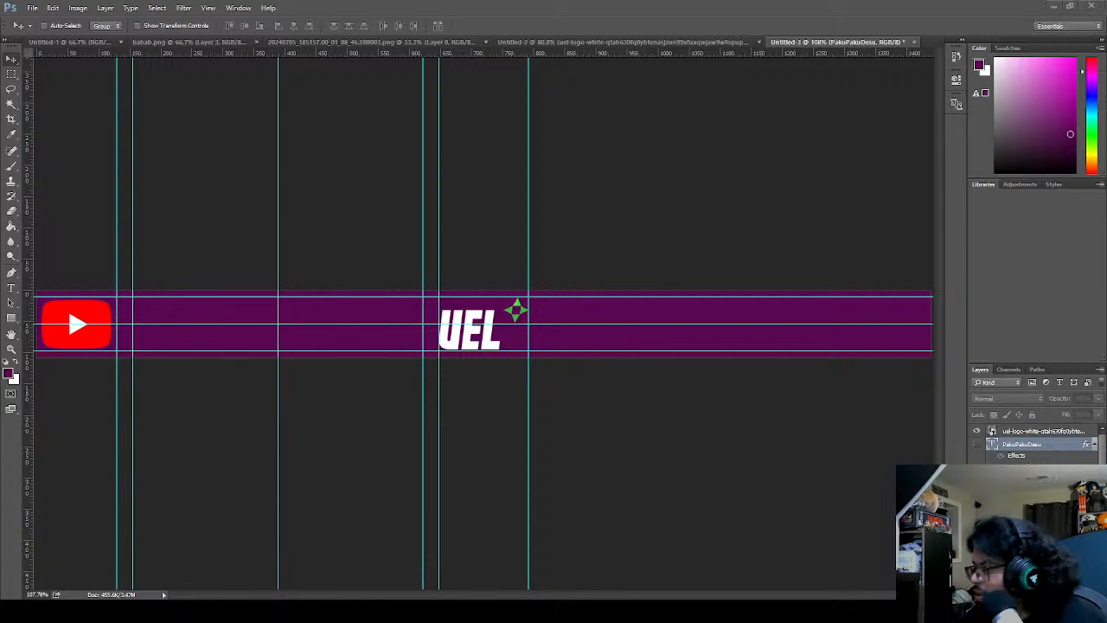
- Delete the existing platform logo layers, including the TikTok logo and the YouTube play icon at the banner's left end
{"action": "scroll", "coordinate": [1038, 458], "scroll_direction": "down", "scroll_amount": 2}
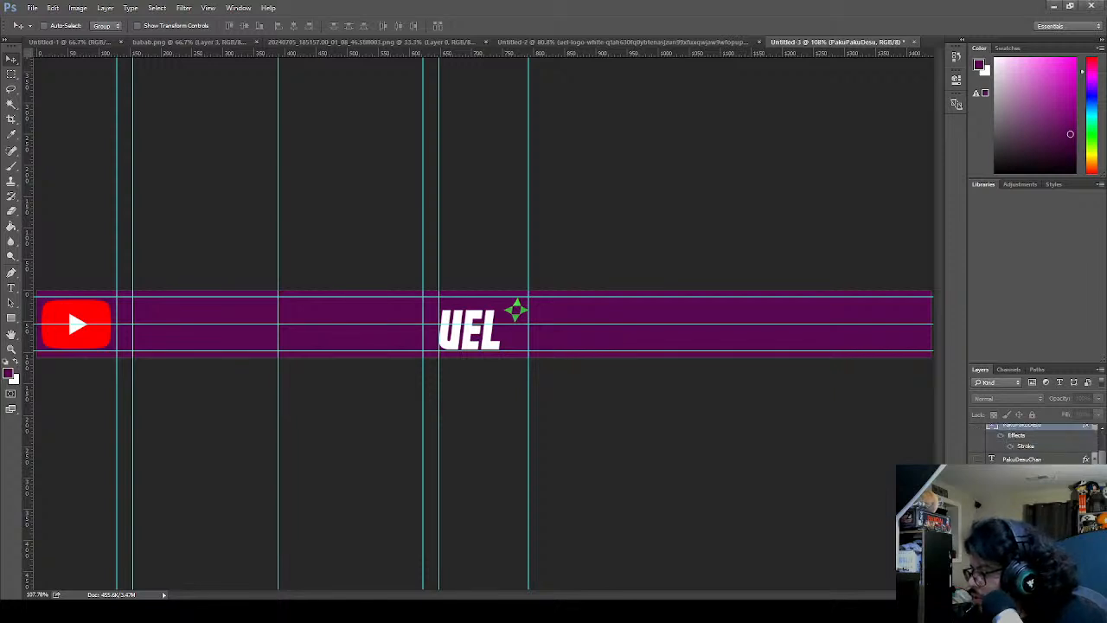
{"action": "left_click", "coordinate": [1024, 484]}
{"action": "left_click", "coordinate": [1024, 504]}
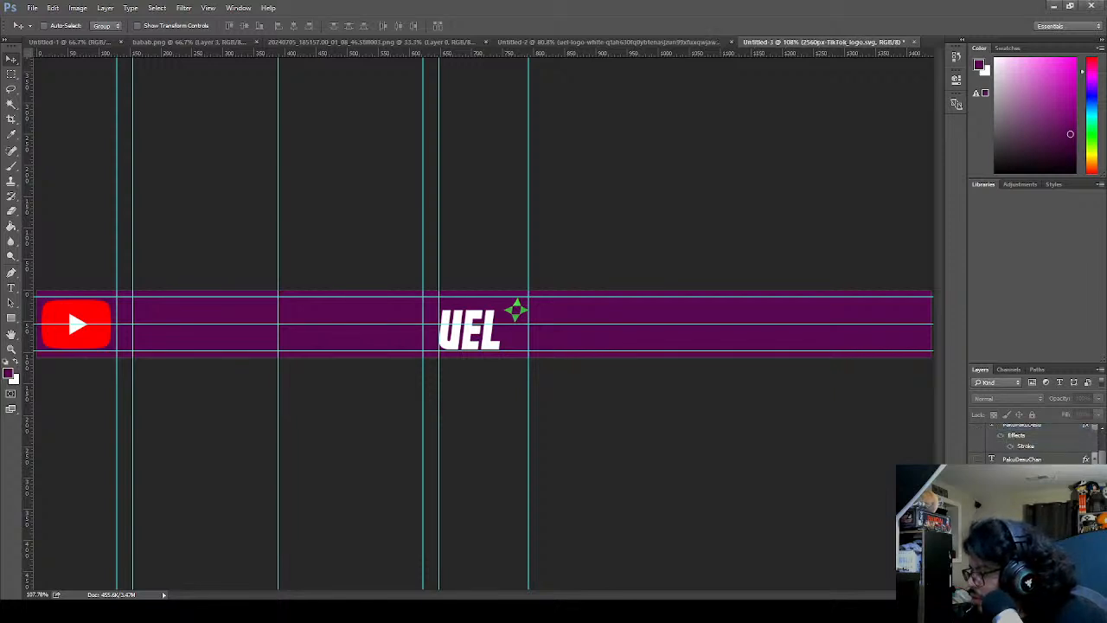
{"action": "left_click", "coordinate": [1025, 545], "text": "shift"}
{"action": "key", "text": "Delete"}
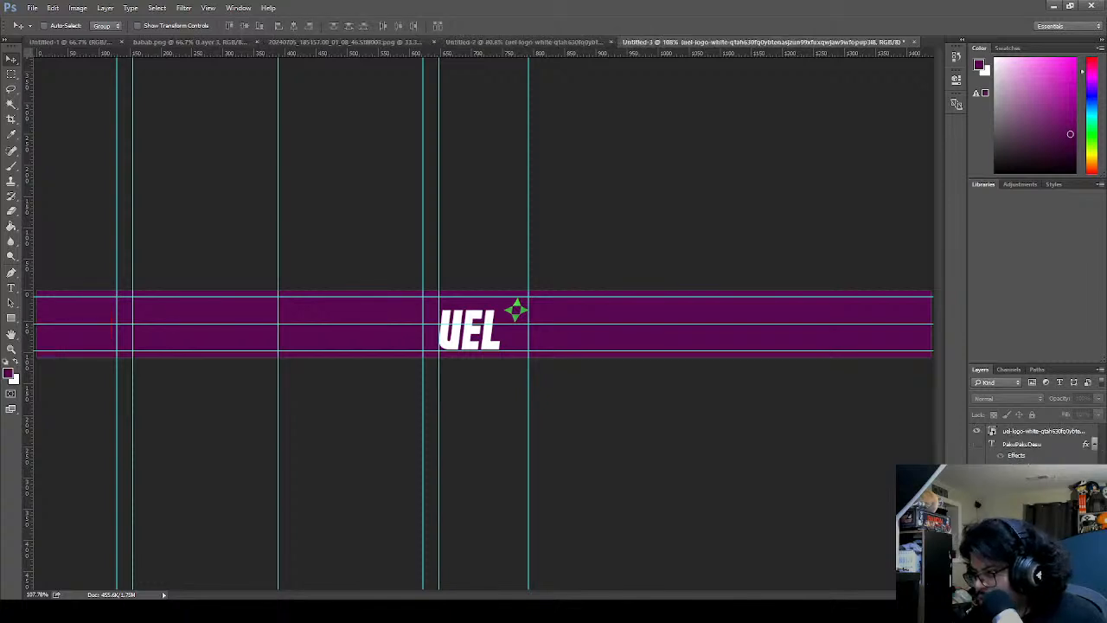
- Place the X_logo_2023_original image above Layer 0 at the left end of the banner
{"action": "left_click", "coordinate": [1025, 504]}
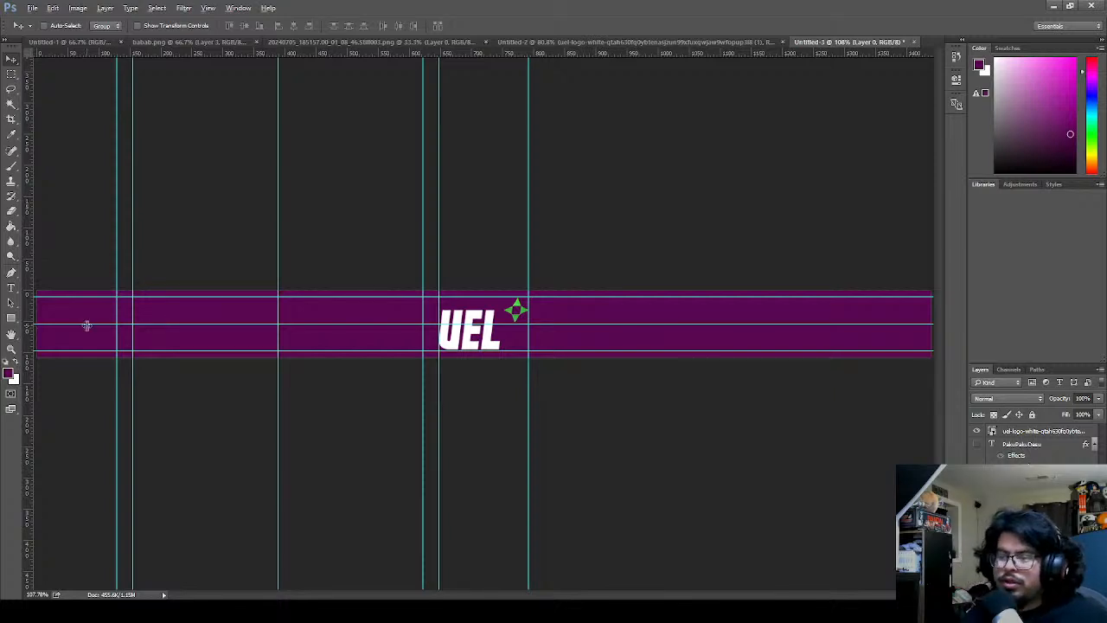
{"action": "scroll", "coordinate": [86, 324], "scroll_direction": "up", "scroll_amount": 4}
{"action": "scroll", "coordinate": [87, 324], "scroll_direction": "up", "scroll_amount": 6}
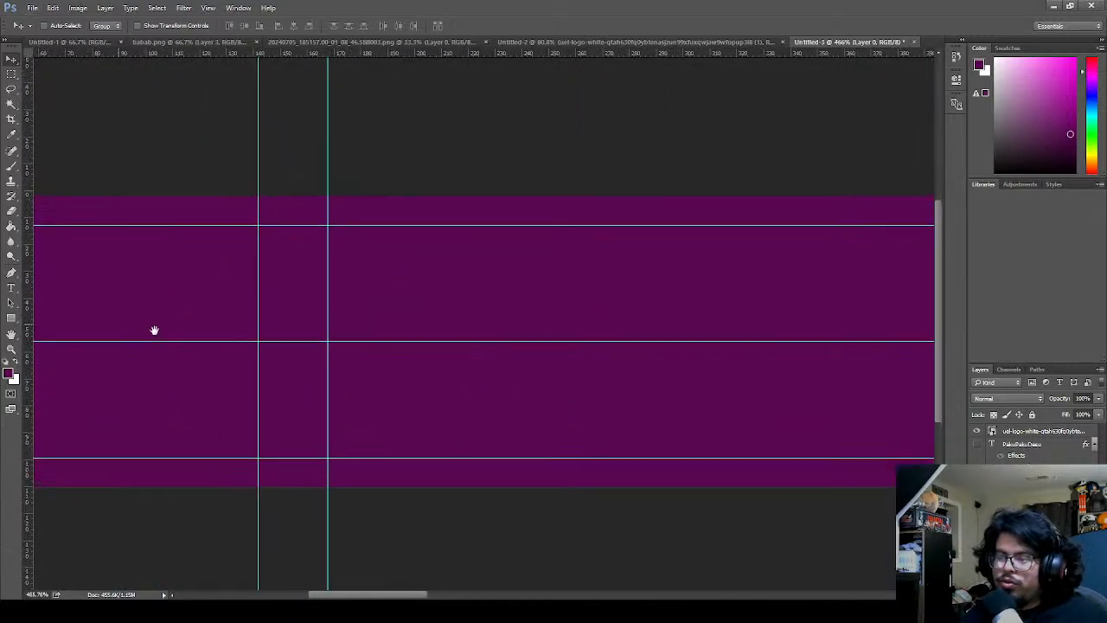
{"action": "left_click_drag", "start_coordinate": [139, 326], "coordinate": [436, 318]}
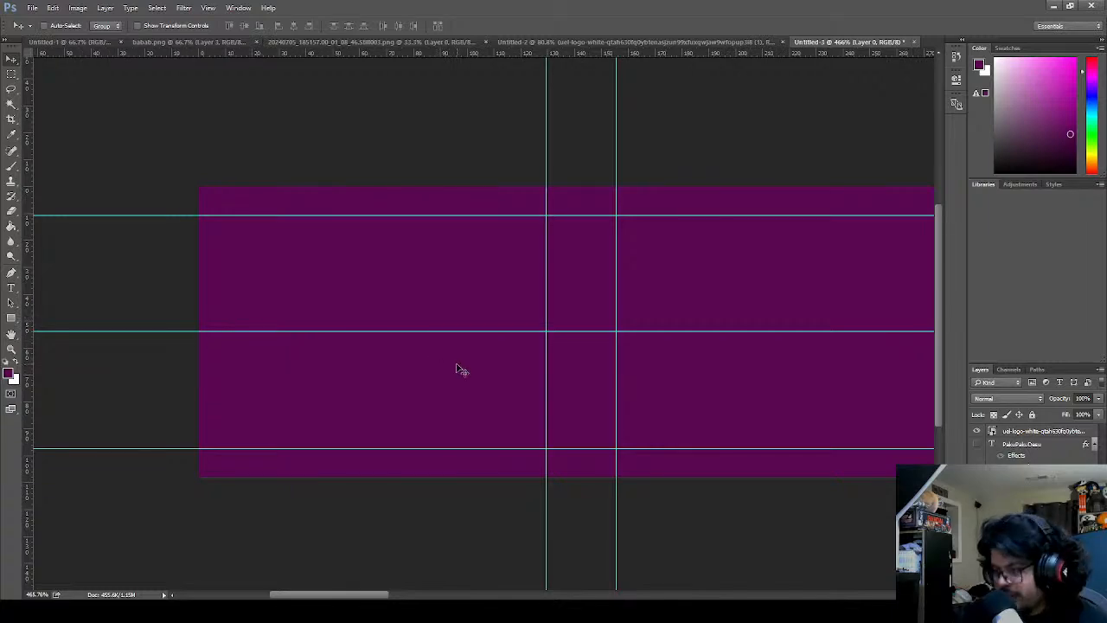
{"action": "scroll", "coordinate": [195, 350], "scroll_direction": "up", "scroll_amount": 2}
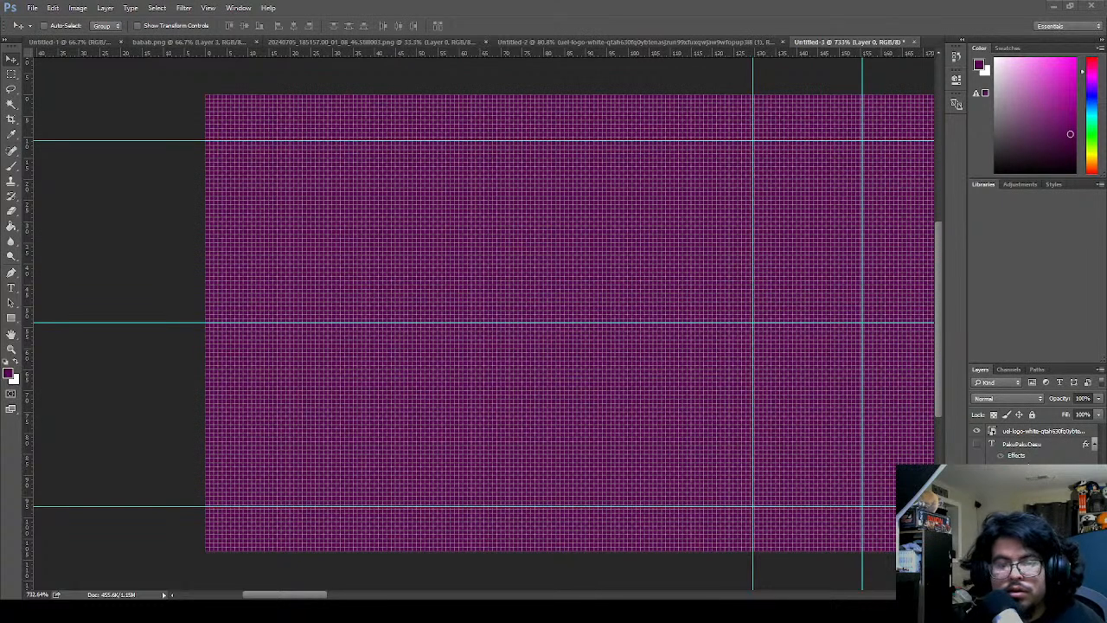
{"action": "left_click_drag", "start_coordinate": [271, 341], "coordinate": [270, 341]}
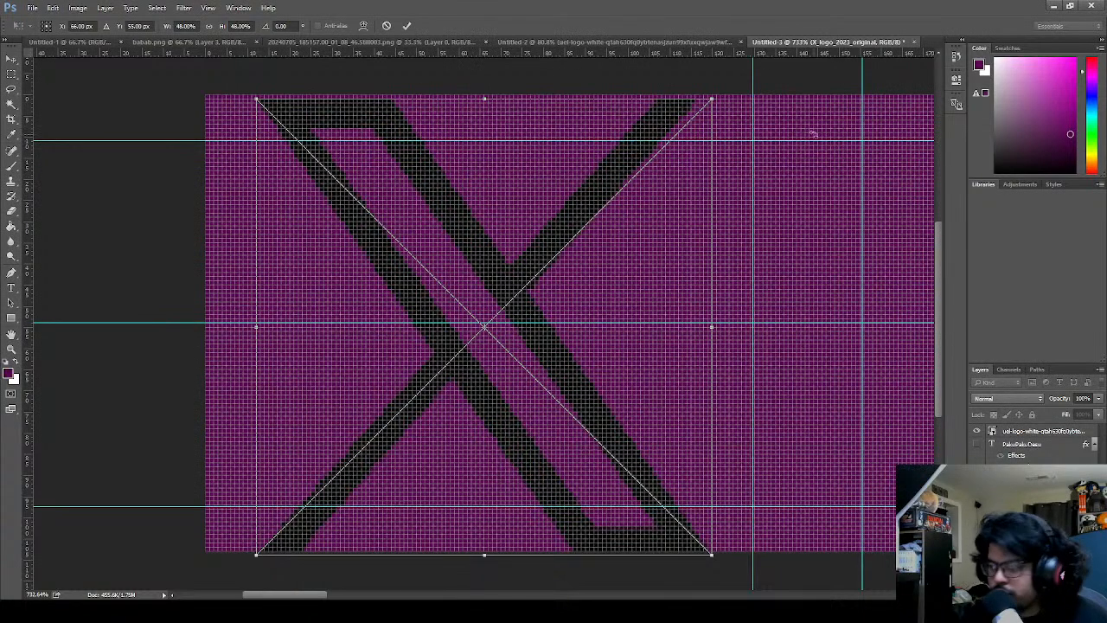
- Scale the X logo to about 38.22% so it fits between the upper and lower horizontal guides, and apply the transform
{"action": "left_click_drag", "start_coordinate": [710, 99], "coordinate": [553, 192]}
{"action": "left_click_drag", "start_coordinate": [517, 266], "coordinate": [499, 223]}
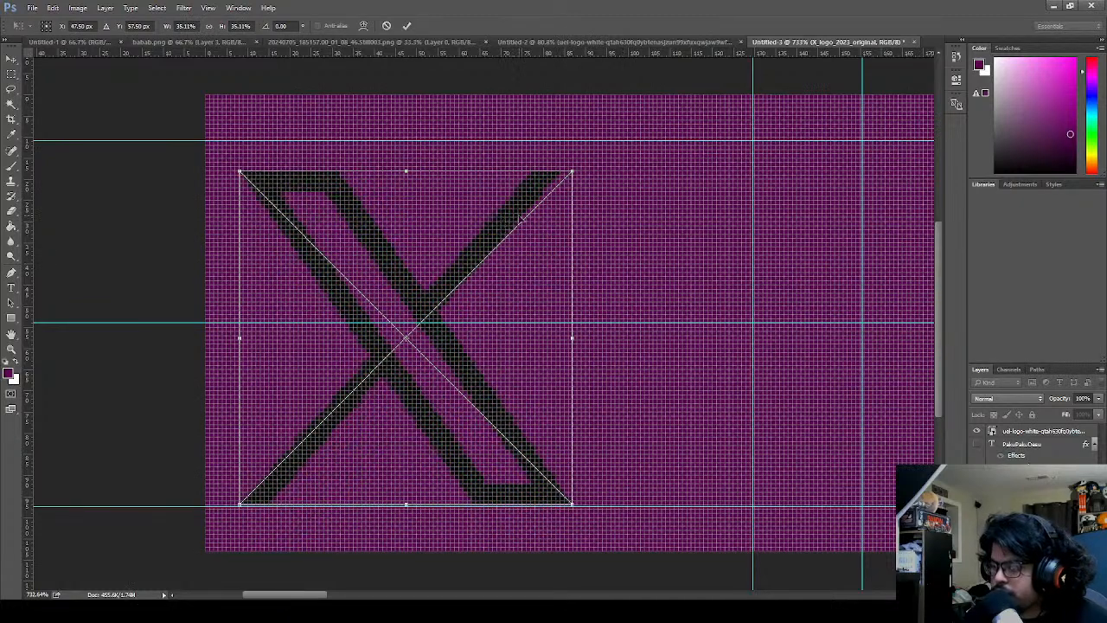
{"action": "left_click_drag", "start_coordinate": [573, 174], "coordinate": [609, 147]}
{"action": "left_click_drag", "start_coordinate": [567, 178], "coordinate": [595, 178]}
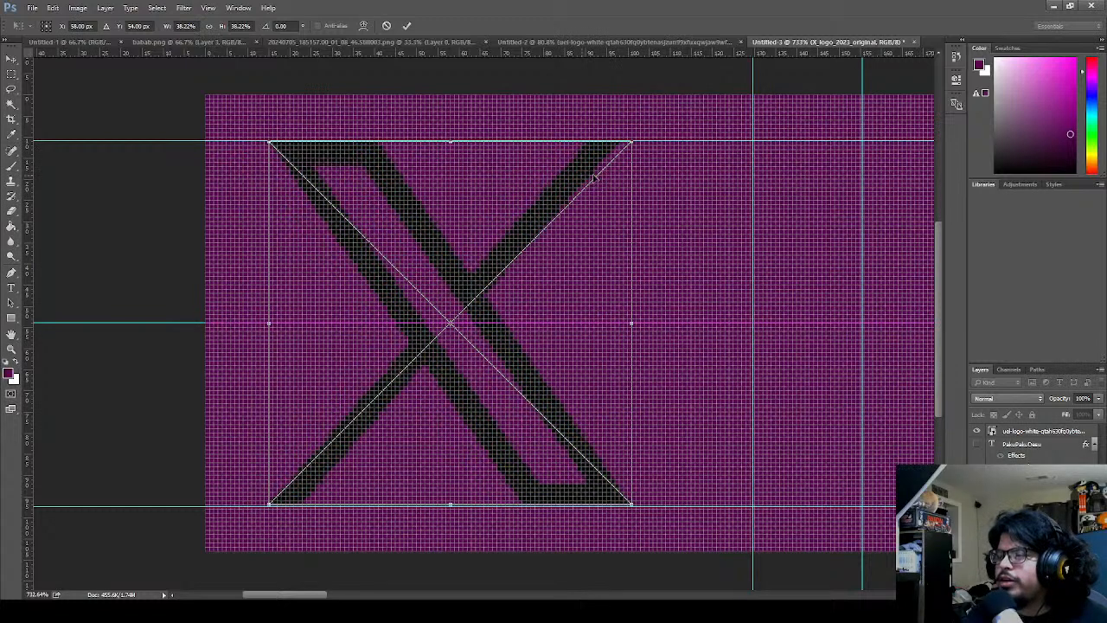
{"action": "left_click", "coordinate": [406, 25]}
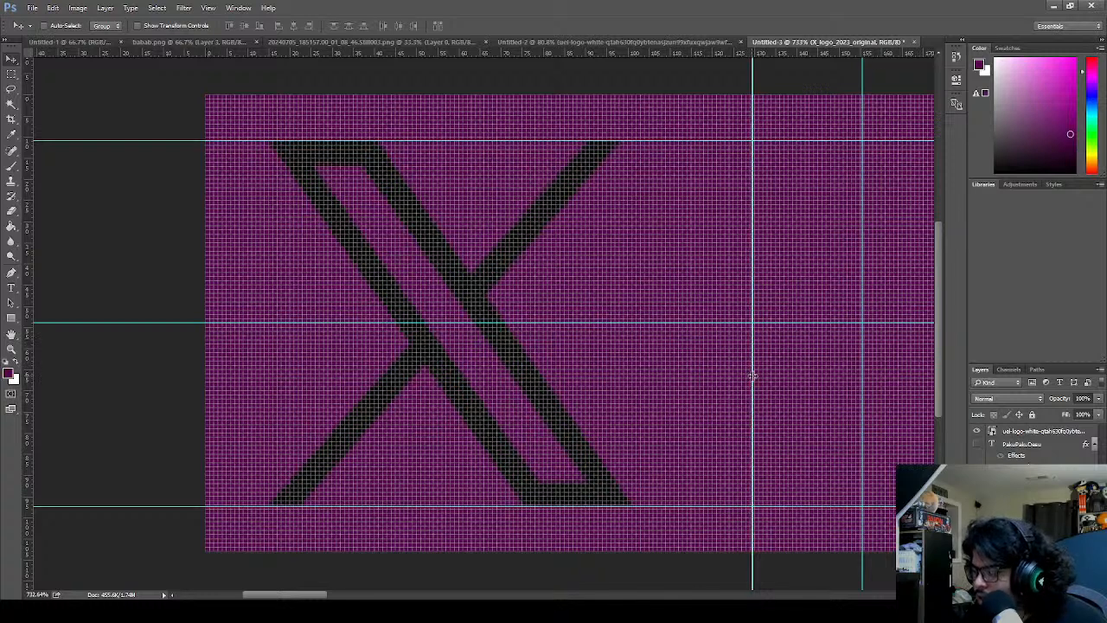
- Add a vertical guide midway between the banner's left edge and its first vertical guide, at about 64 px
{"action": "left_click_drag", "start_coordinate": [752, 375], "coordinate": [752, 375]}
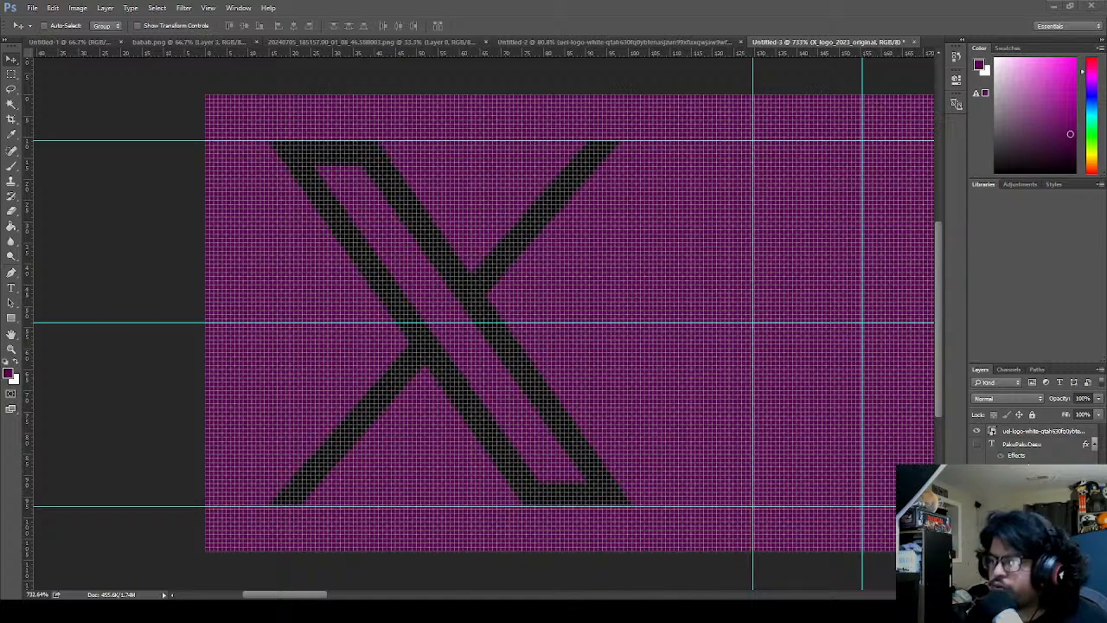
{"action": "scroll", "coordinate": [494, 383], "scroll_direction": "up", "scroll_amount": 8}
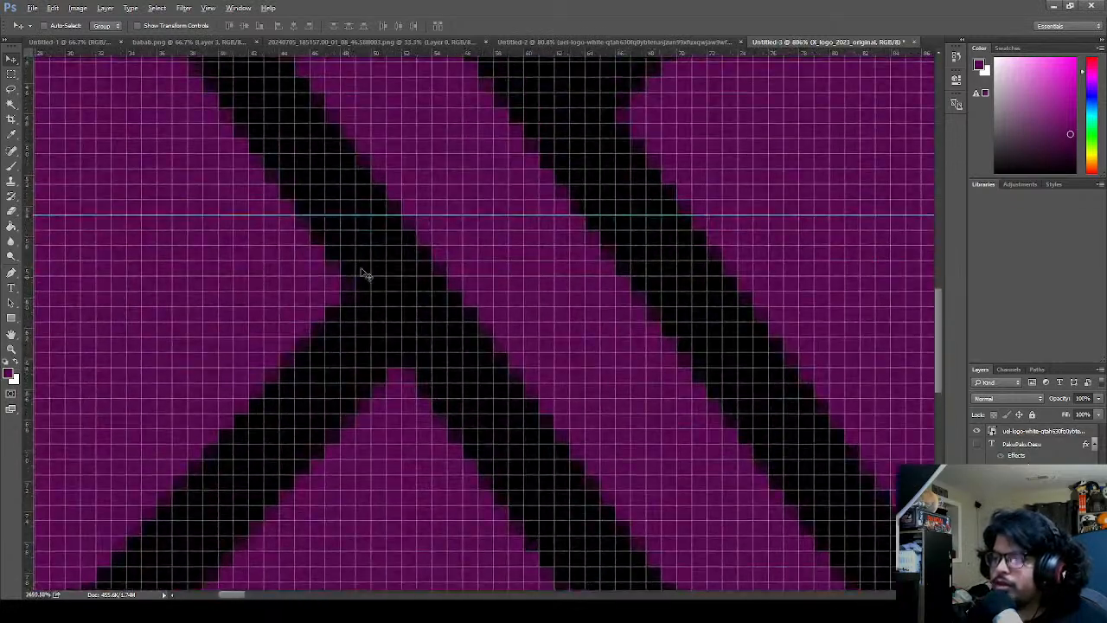
{"action": "scroll", "coordinate": [366, 275], "scroll_direction": "up", "scroll_amount": 5}
{"action": "left_click_drag", "start_coordinate": [313, 235], "coordinate": [599, 235]}
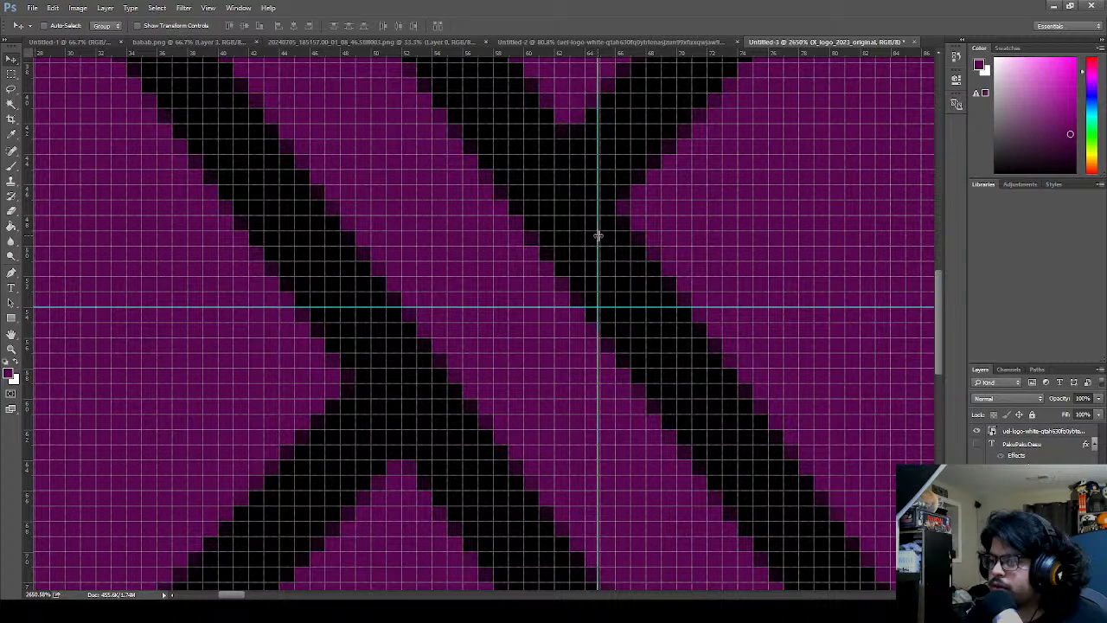
- Move the X logo right along the banner so that it is centred on the new vertical guide
{"action": "key", "text": "ctrl+0"}
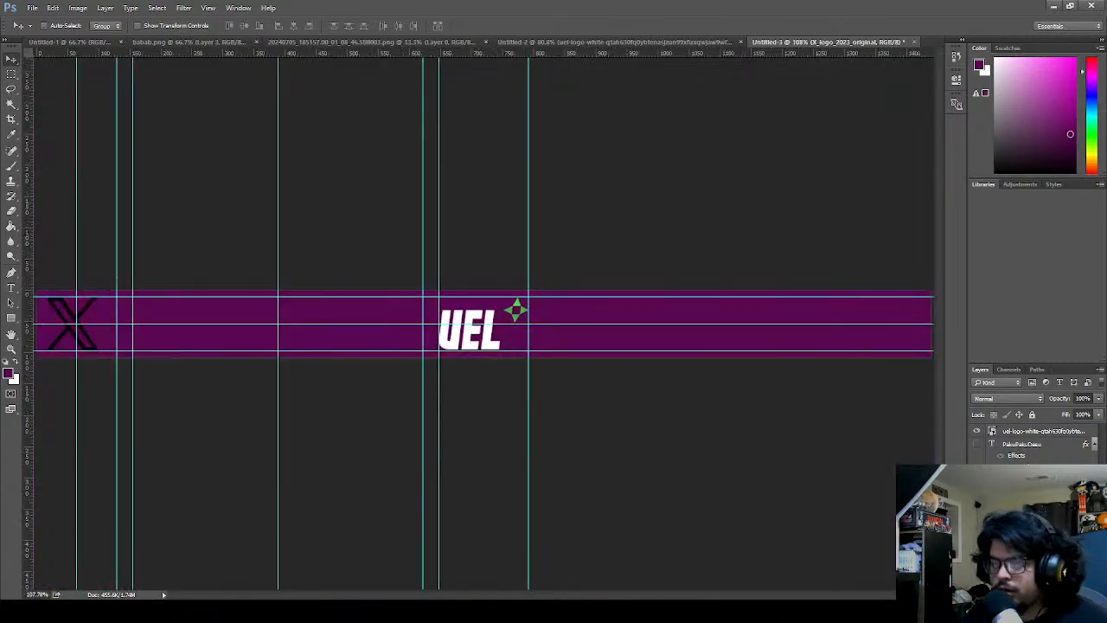
{"action": "scroll", "coordinate": [95, 350], "scroll_direction": "up", "scroll_amount": 4}
{"action": "scroll", "coordinate": [95, 350], "scroll_direction": "up", "scroll_amount": 3}
{"action": "left_click_drag", "start_coordinate": [92, 372], "coordinate": [597, 400]}
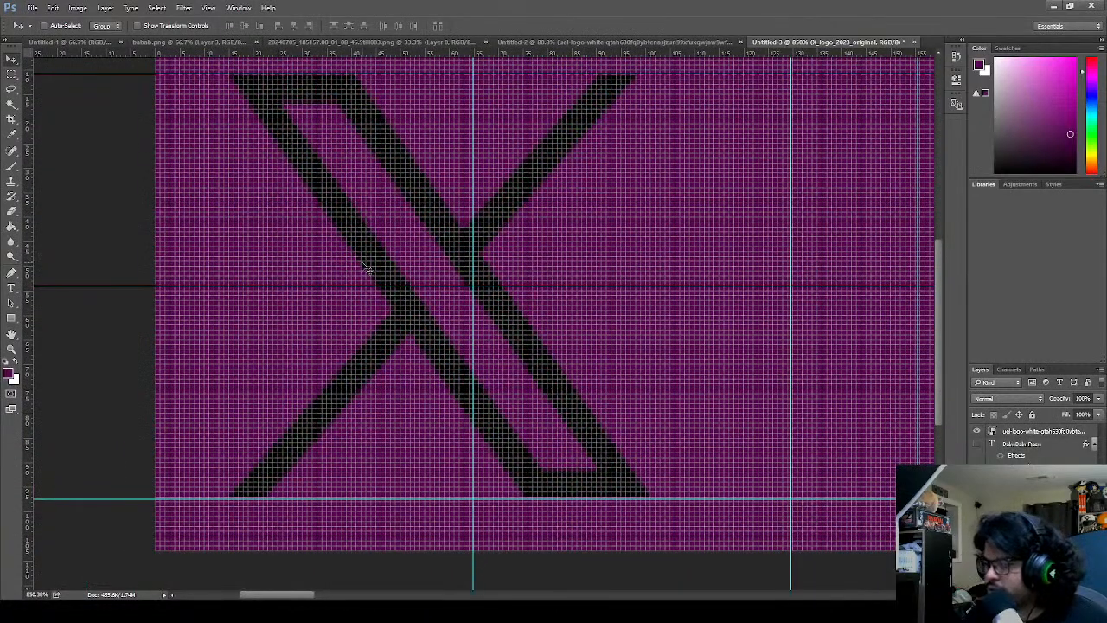
{"action": "left_click_drag", "start_coordinate": [402, 279], "coordinate": [439, 280]}
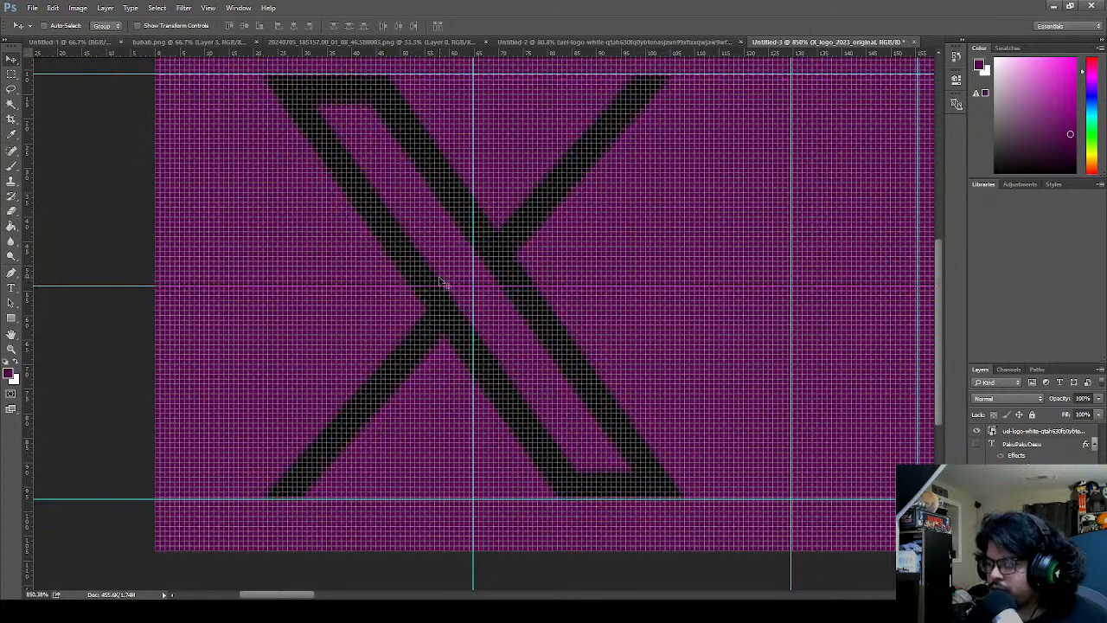
- Scale the X logo to about 38.67% to span the upper and lower guides and recentre it on the vertical guide
{"action": "key", "text": "ctrl+t"}
{"action": "left_click_drag", "start_coordinate": [684, 494], "coordinate": [689, 499]}
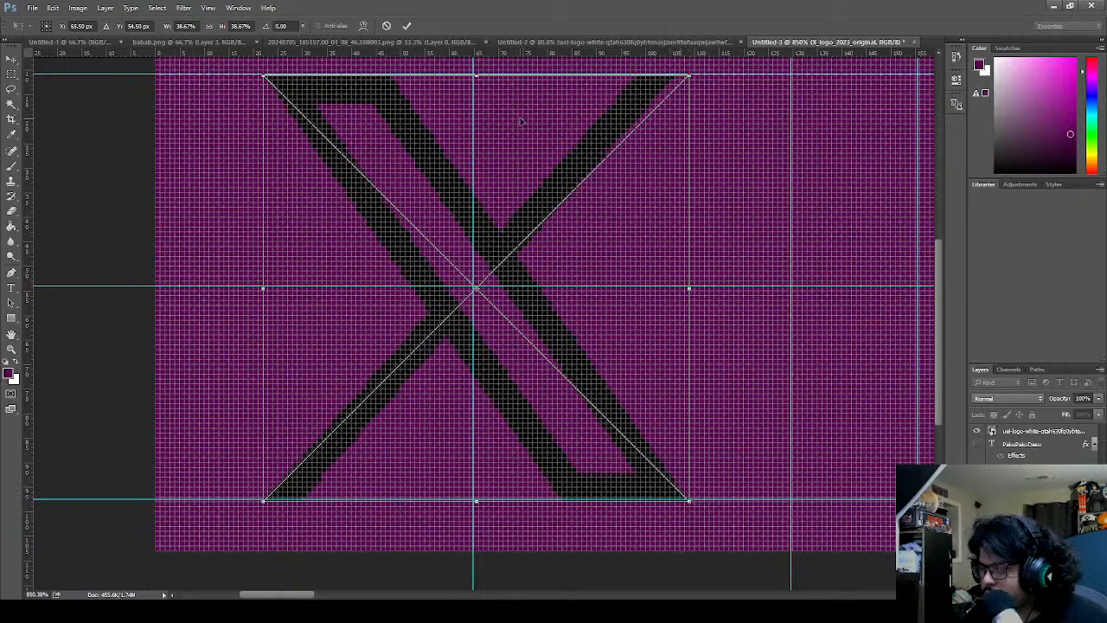
{"action": "left_click", "coordinate": [407, 25]}
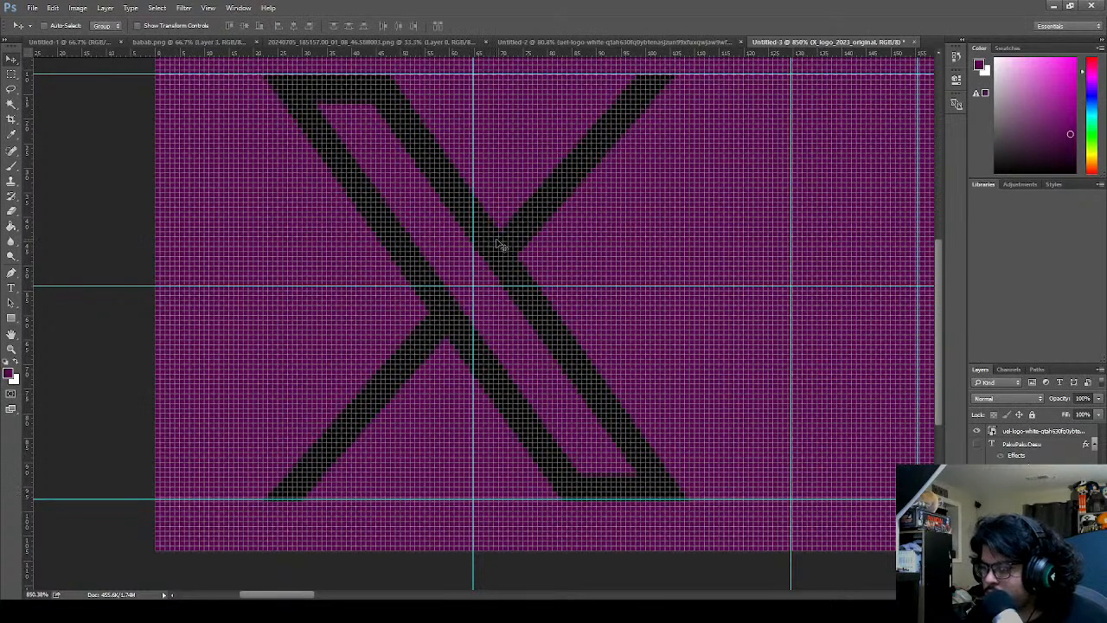
{"action": "left_click_drag", "start_coordinate": [502, 242], "coordinate": [462, 259]}
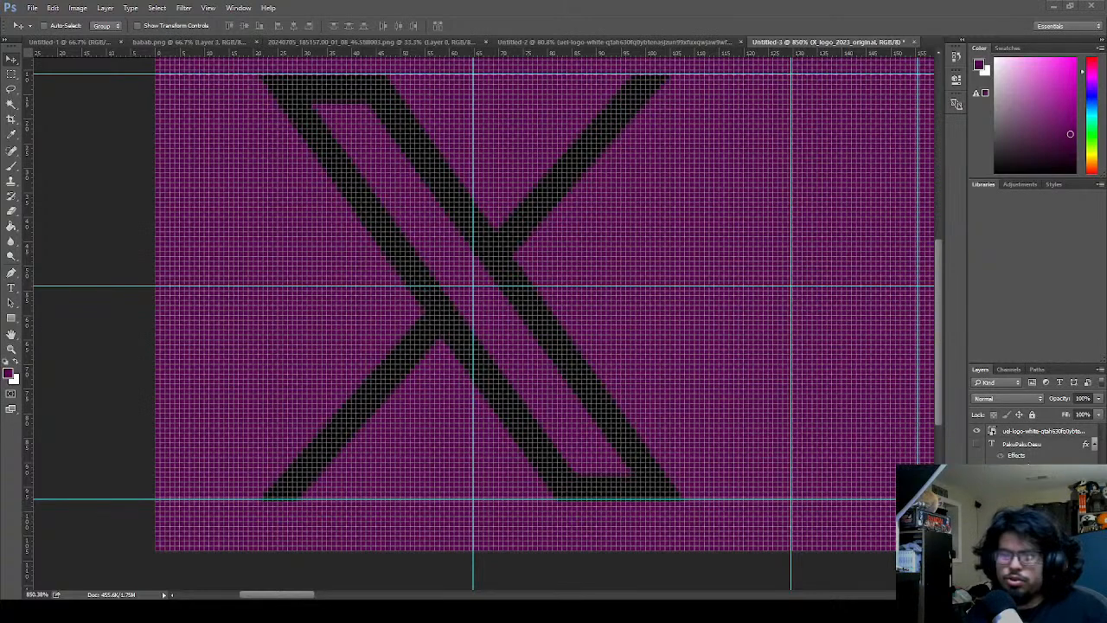
- Place the YouTube_logo_(2017) image at about 60.7% scale with its left edge aligned to the banner's left edge
{"action": "left_click_drag", "start_coordinate": [0, 219], "coordinate": [154, 218]}
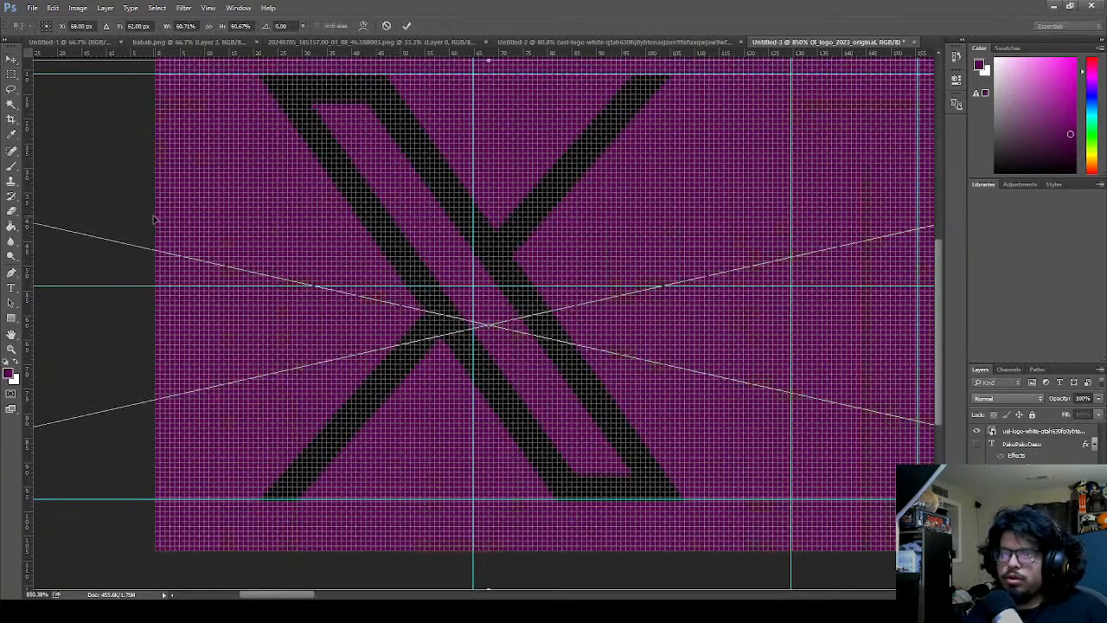
{"action": "scroll", "coordinate": [374, 265], "scroll_direction": "down", "scroll_amount": 5}
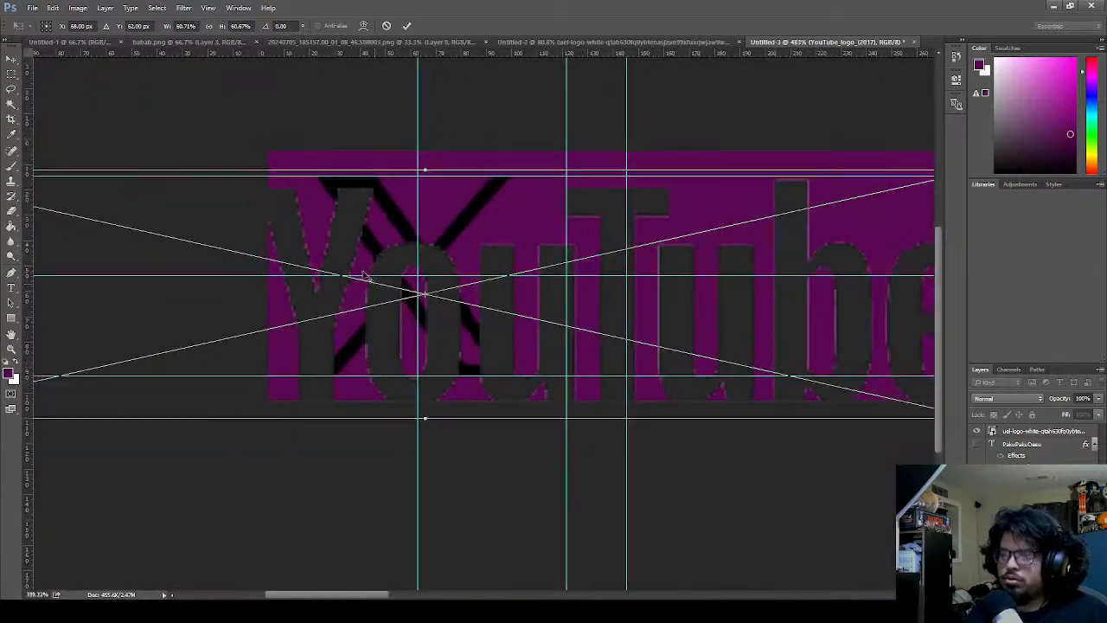
{"action": "left_click_drag", "start_coordinate": [338, 267], "coordinate": [635, 257]}
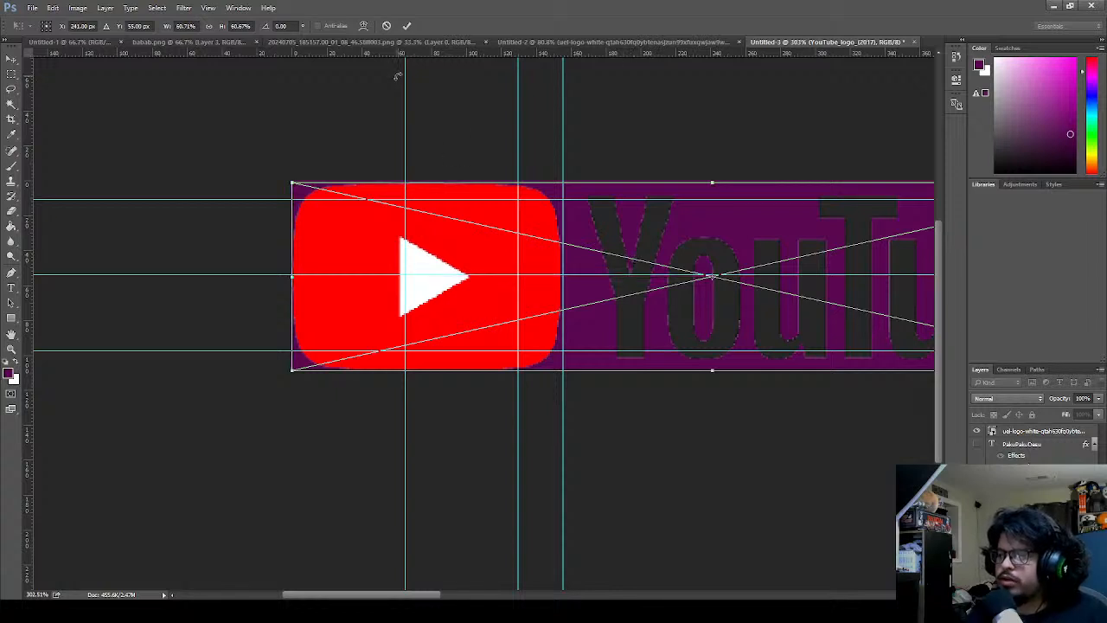
{"action": "left_click", "coordinate": [407, 26]}
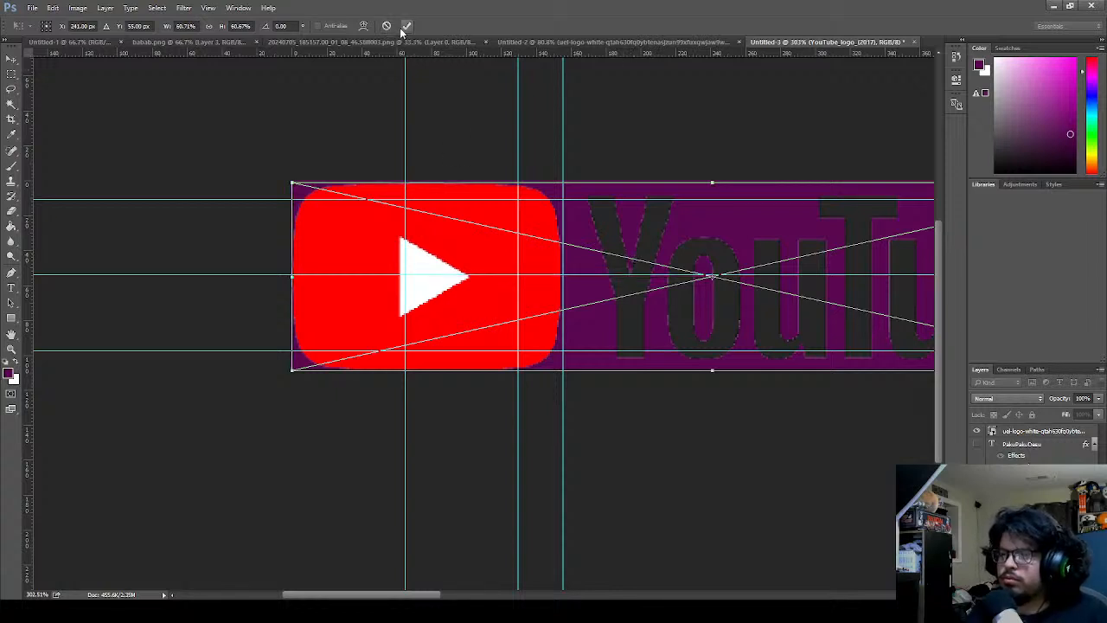
{"action": "key", "text": "c"}
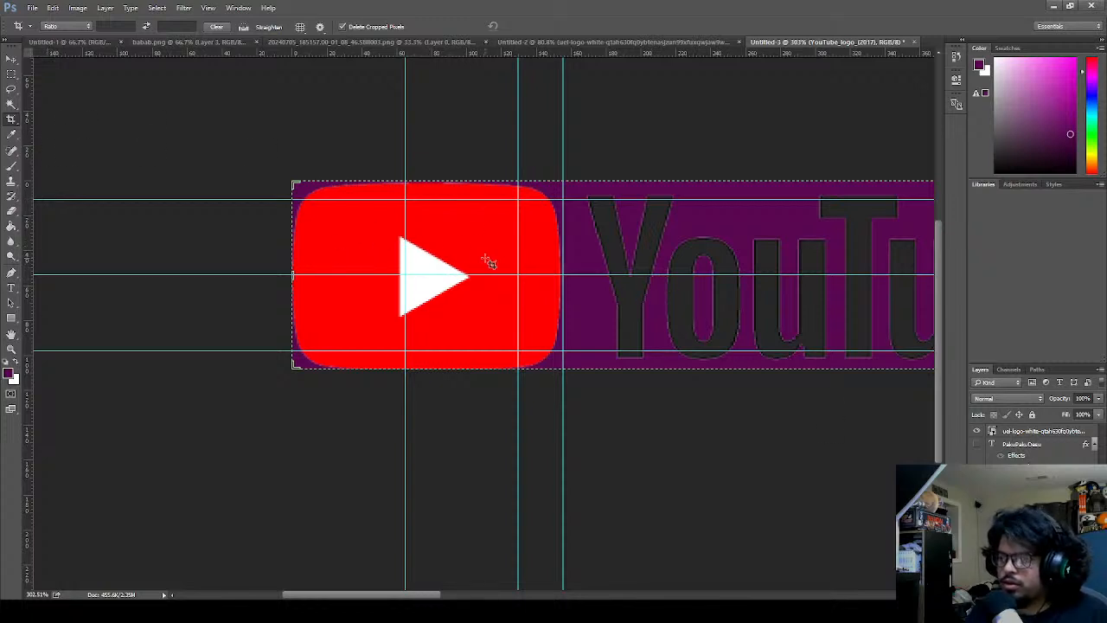
{"action": "left_click", "coordinate": [444, 256]}
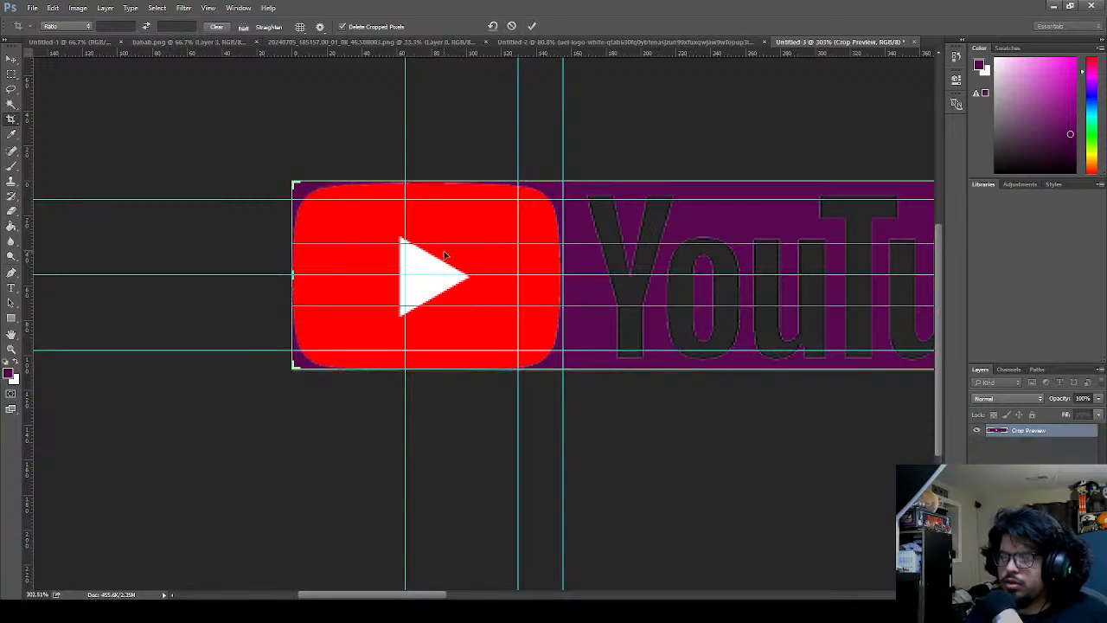
{"action": "key", "text": "Return"}
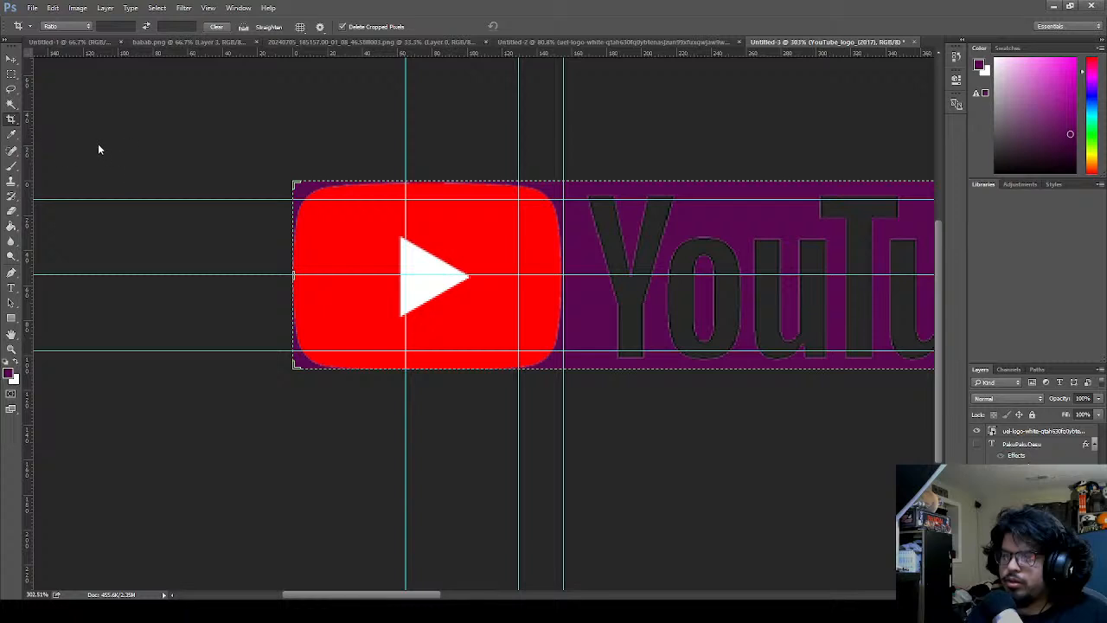
{"action": "key", "text": "shift+c"}
{"action": "key", "text": "shift+c"}
{"action": "left_click_drag", "start_coordinate": [576, 164], "coordinate": [585, 442]}
{"action": "key", "text": "ctrl+z"}
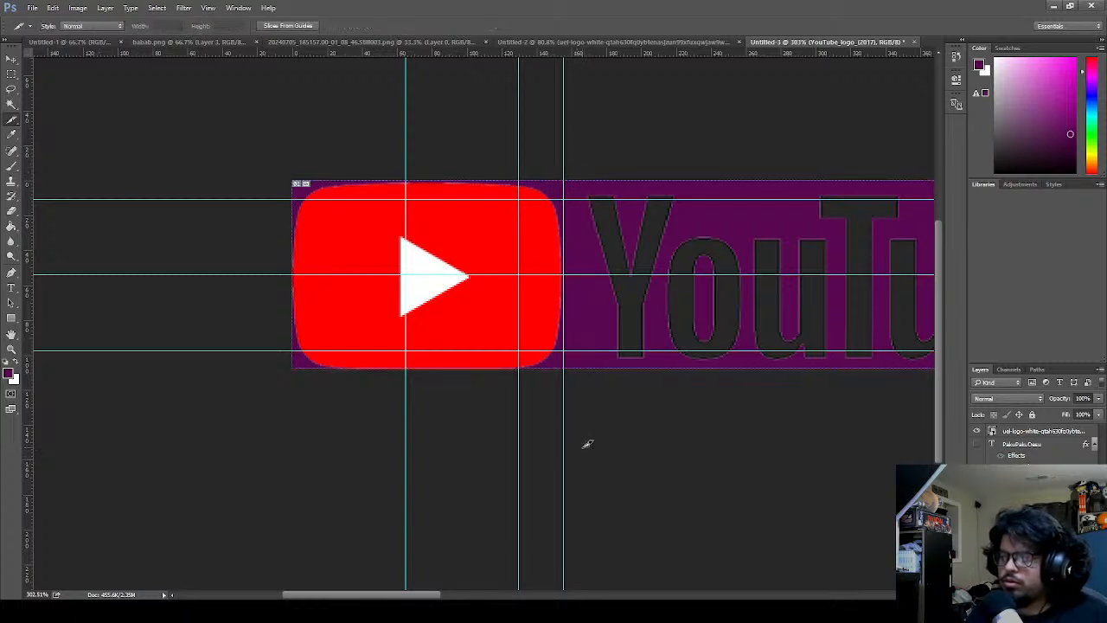
{"action": "left_click_drag", "start_coordinate": [534, 177], "coordinate": [73, 423]}
{"action": "left_click_drag", "start_coordinate": [446, 287], "coordinate": [288, 265]}
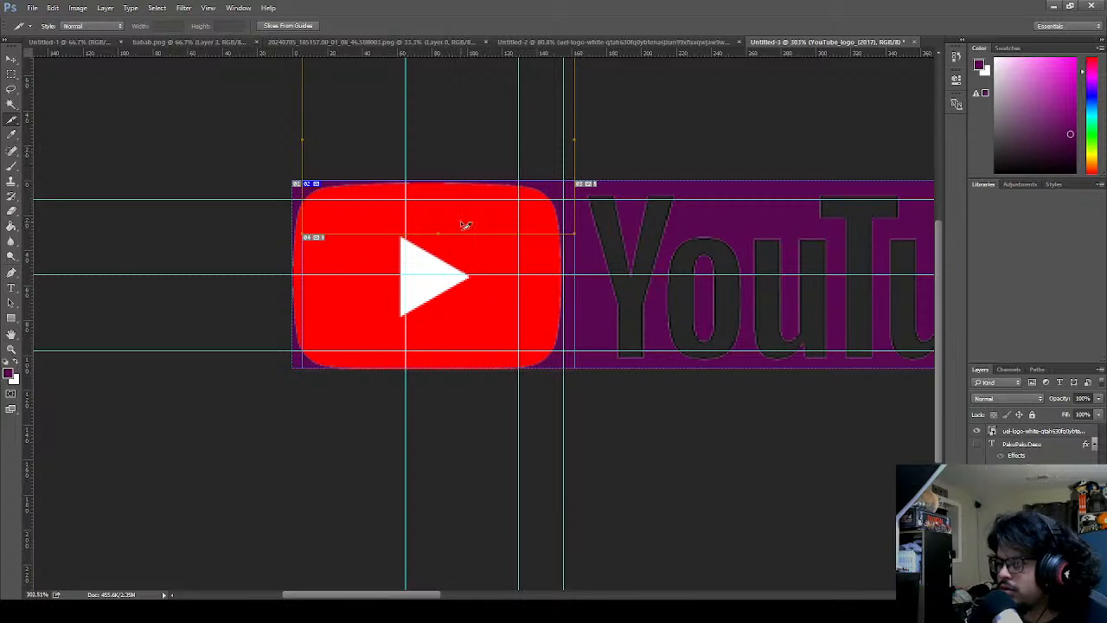
{"action": "key", "text": "Delete"}
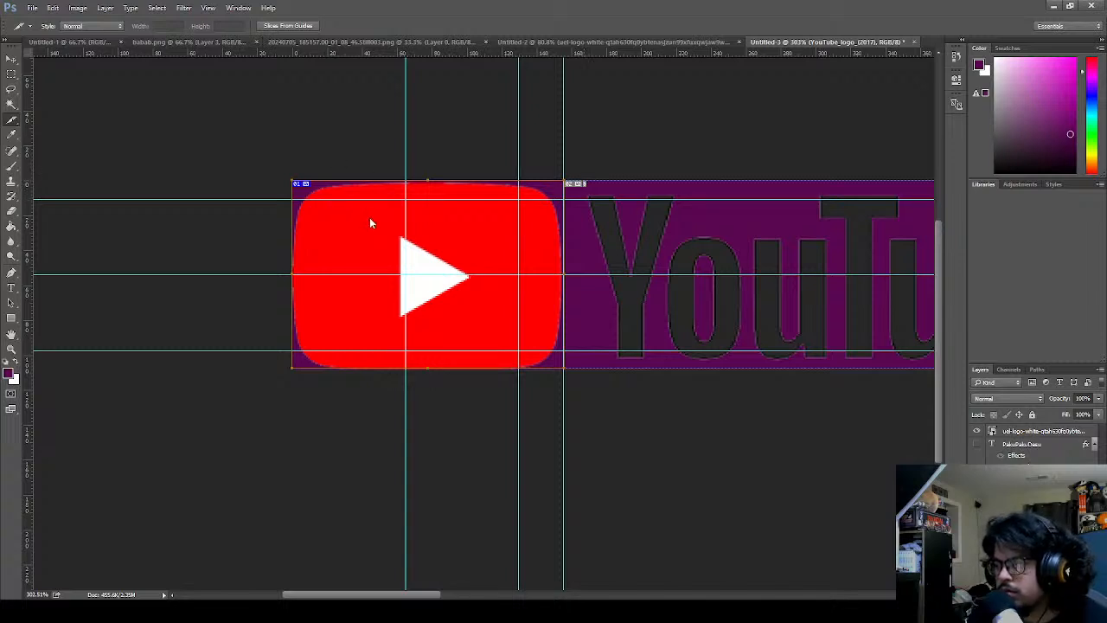
{"action": "key", "text": "ctrl+alt+shift+s"}
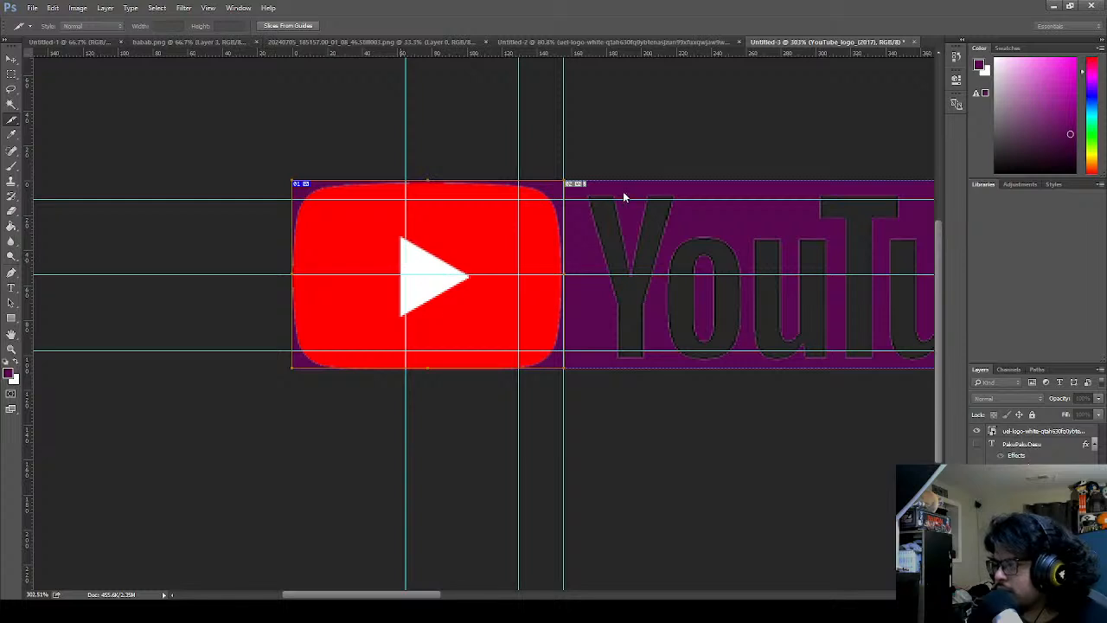
{"action": "key", "text": "ctrl+z"}
{"action": "key", "text": "ctrl+alt+z"}
{"action": "key", "text": "ctrl+alt+z"}
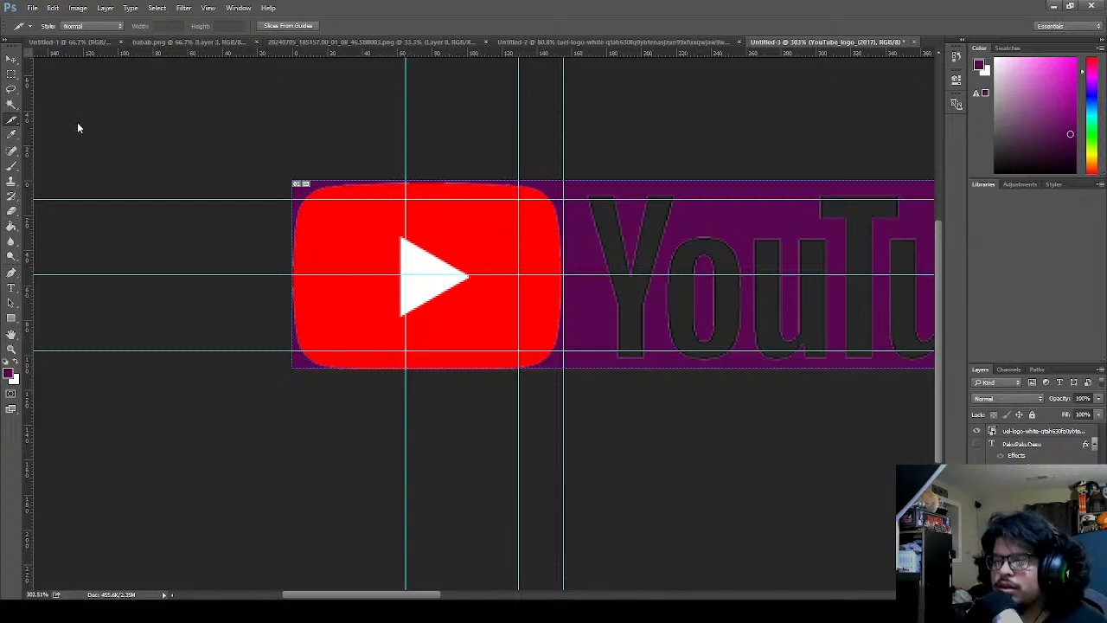
- Undo the placement of the full YouTube logo and open YouTube_logo_(2017).png as its own document
{"action": "key", "text": "c"}
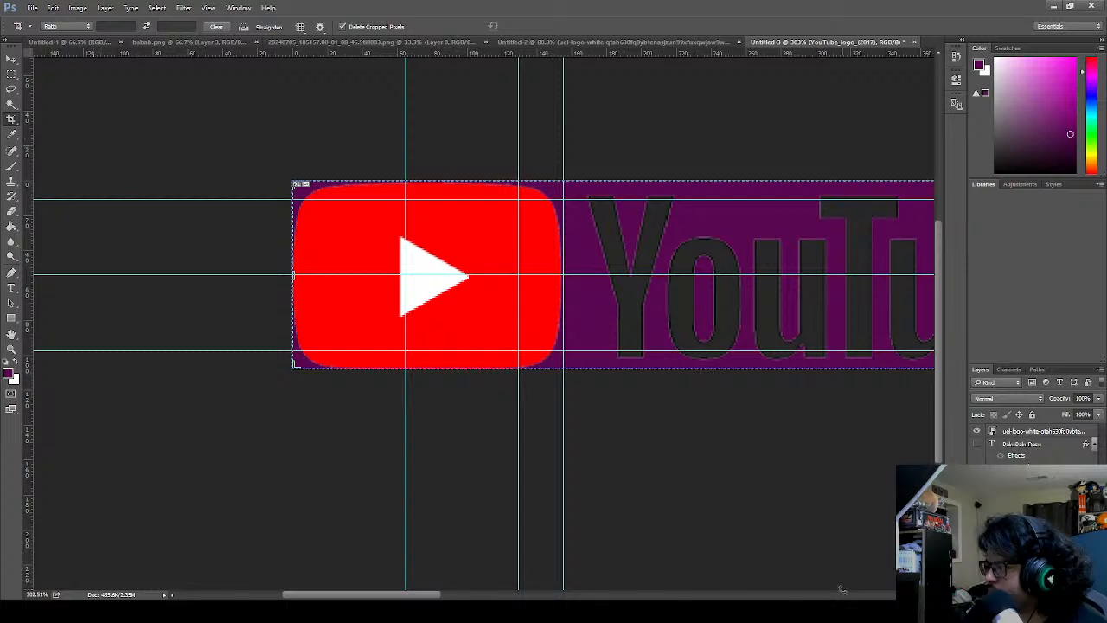
{"action": "key", "text": "ctrl+alt+z"}
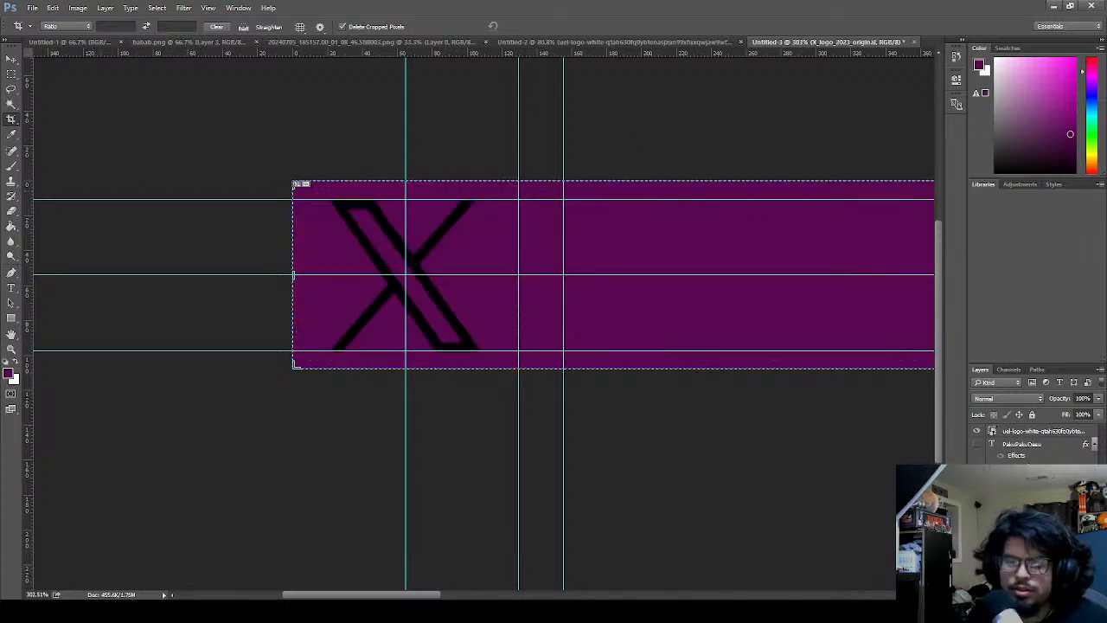
{"action": "left_click_drag", "start_coordinate": [951, 10], "coordinate": [935, 43]}
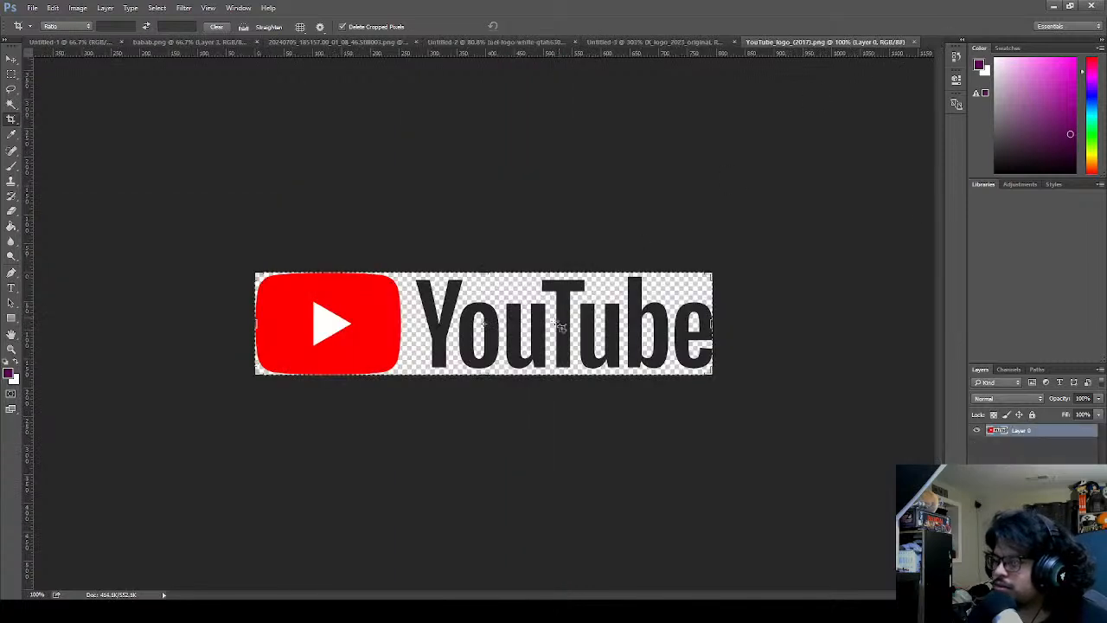
- Crop YouTube_logo_(2017).png to the red play-button icon, trimming the spare transparent margins at both of its sides
{"action": "left_click_drag", "start_coordinate": [716, 323], "coordinate": [565, 334]}
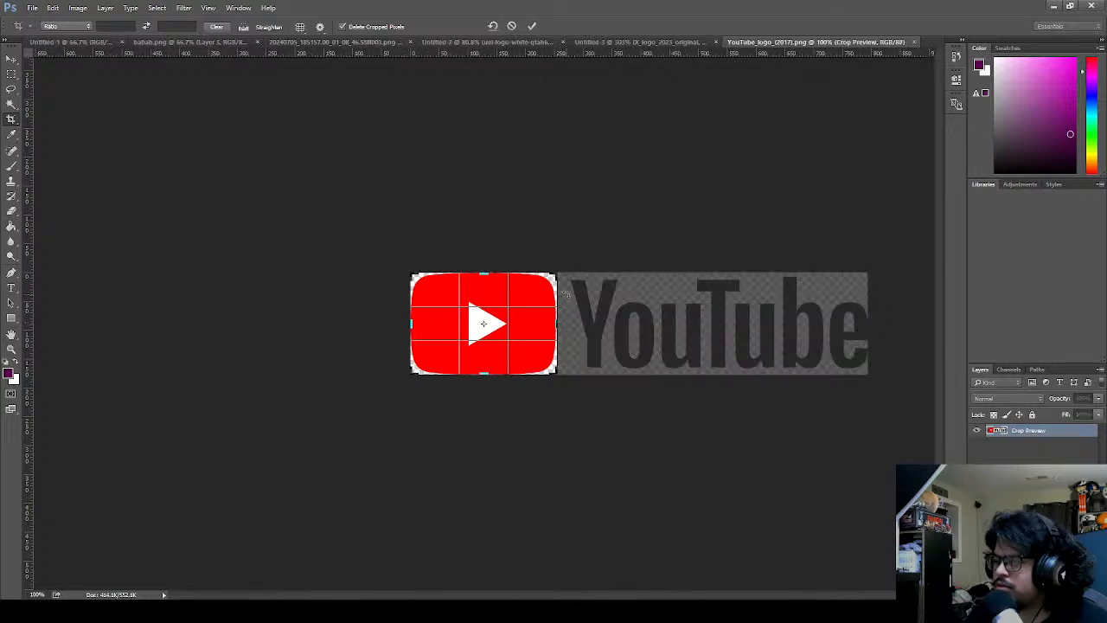
{"action": "left_click", "coordinate": [529, 27]}
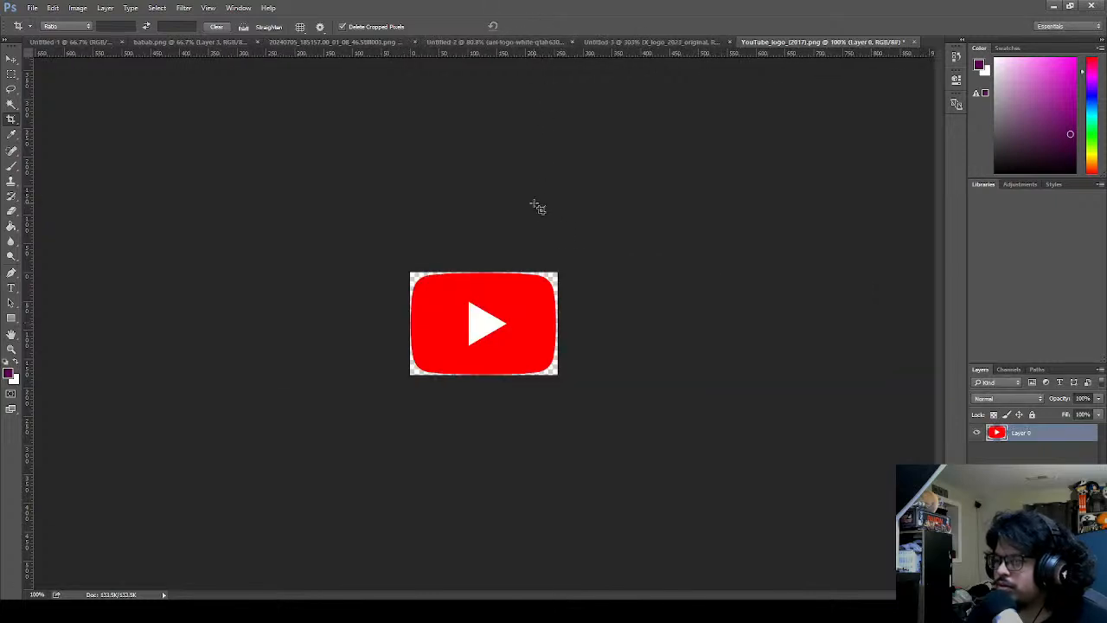
{"action": "scroll", "coordinate": [518, 389], "scroll_direction": "up", "scroll_amount": 4}
{"action": "scroll", "coordinate": [605, 411], "scroll_direction": "up", "scroll_amount": 2}
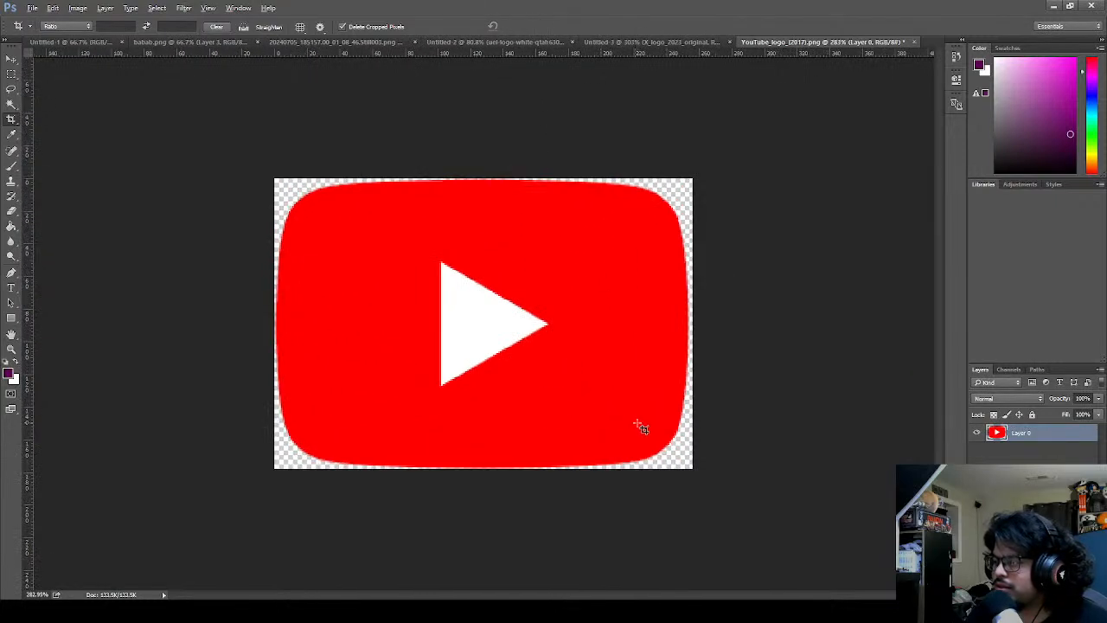
{"action": "scroll", "coordinate": [644, 437], "scroll_direction": "up", "scroll_amount": 1}
{"action": "scroll", "coordinate": [830, 363], "scroll_direction": "up", "scroll_amount": 3}
{"action": "scroll", "coordinate": [796, 345], "scroll_direction": "up", "scroll_amount": 2}
{"action": "left_click", "coordinate": [744, 324]}
{"action": "left_click_drag", "start_coordinate": [752, 306], "coordinate": [748, 308]}
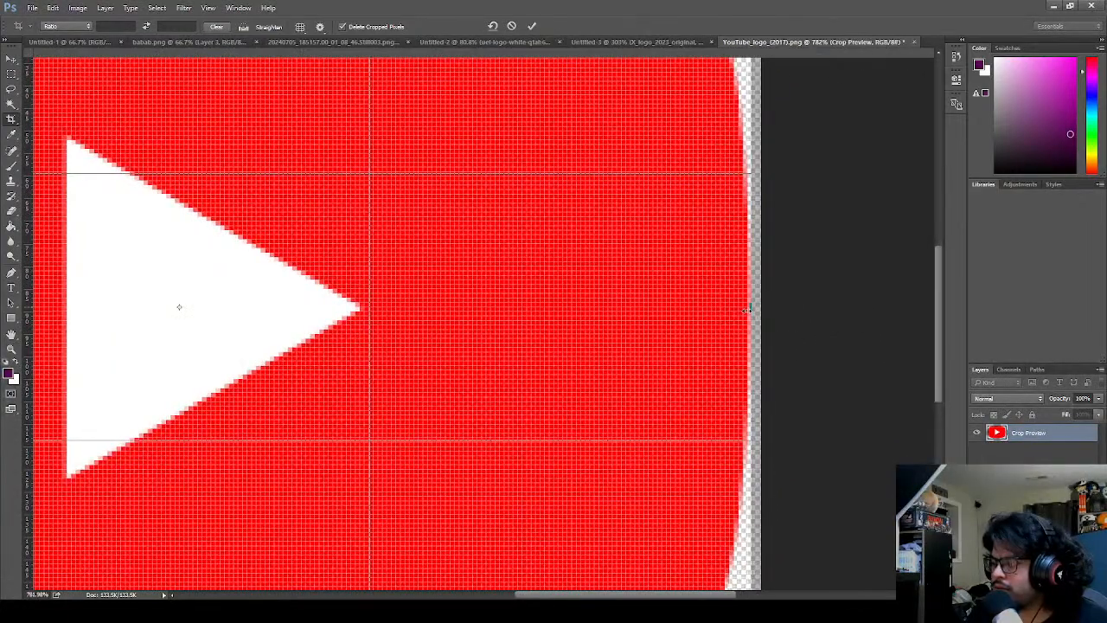
{"action": "left_click_drag", "start_coordinate": [550, 596], "coordinate": [369, 595]}
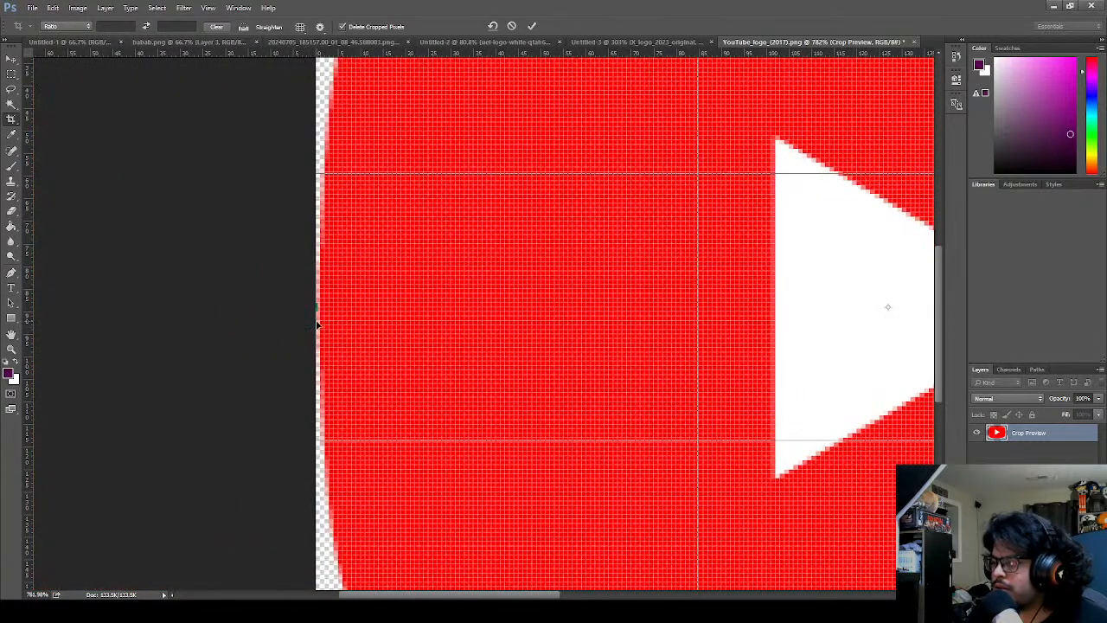
{"action": "left_click_drag", "start_coordinate": [315, 310], "coordinate": [318, 313]}
{"action": "left_click", "coordinate": [531, 26]}
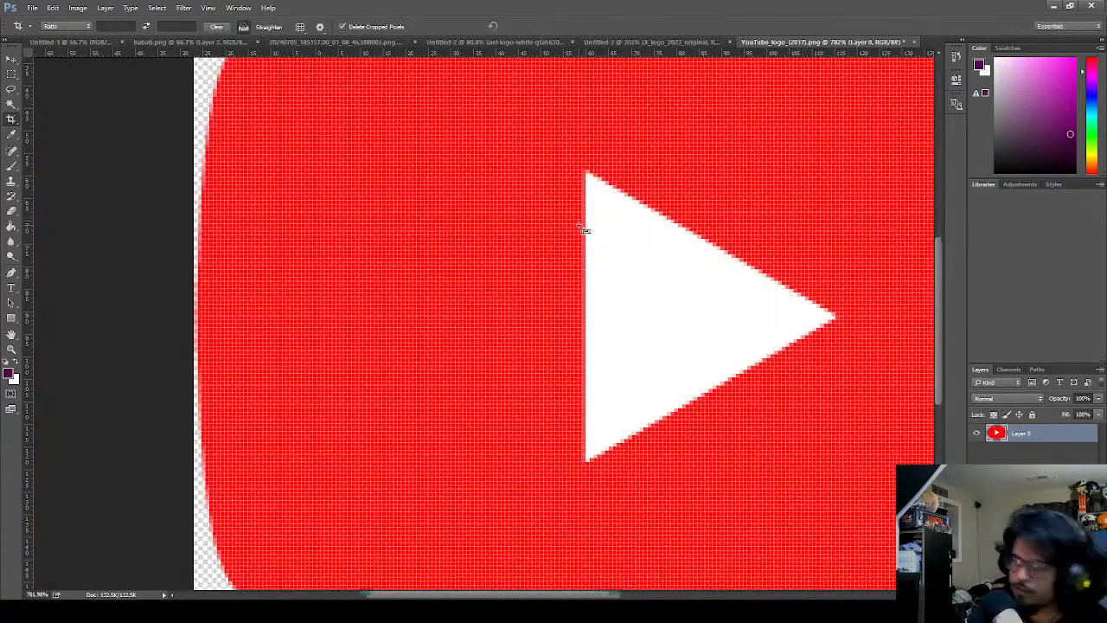
- Copy the cropped play-button icon into the Untitled-3 banner and move it so that its bottom edge meets the lower guide
{"action": "key", "text": "ctrl+0"}
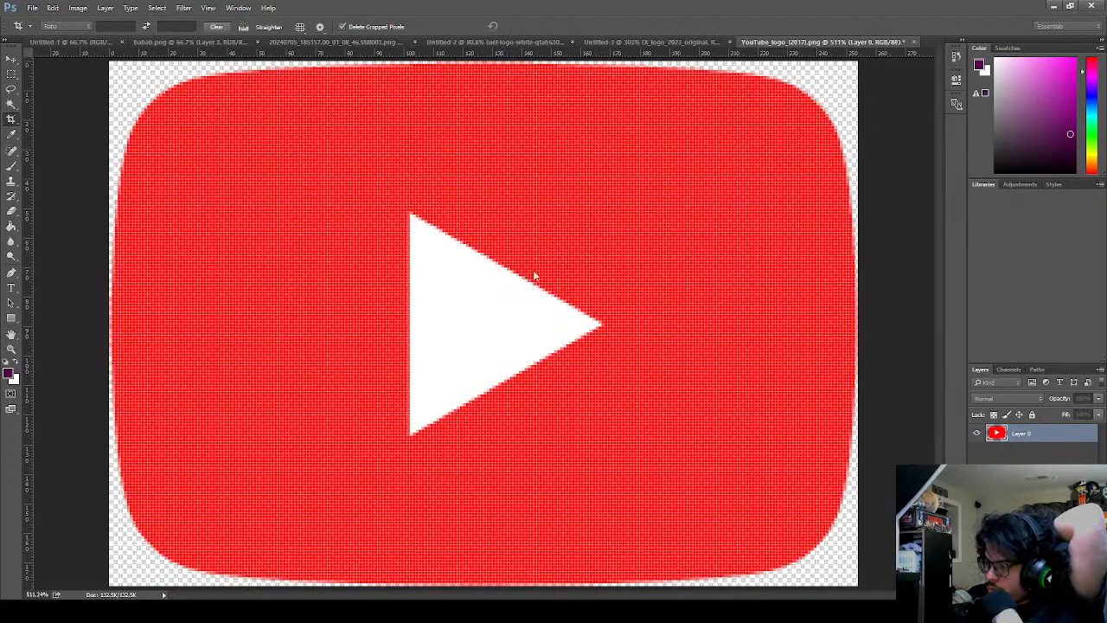
{"action": "left_click", "coordinate": [664, 43]}
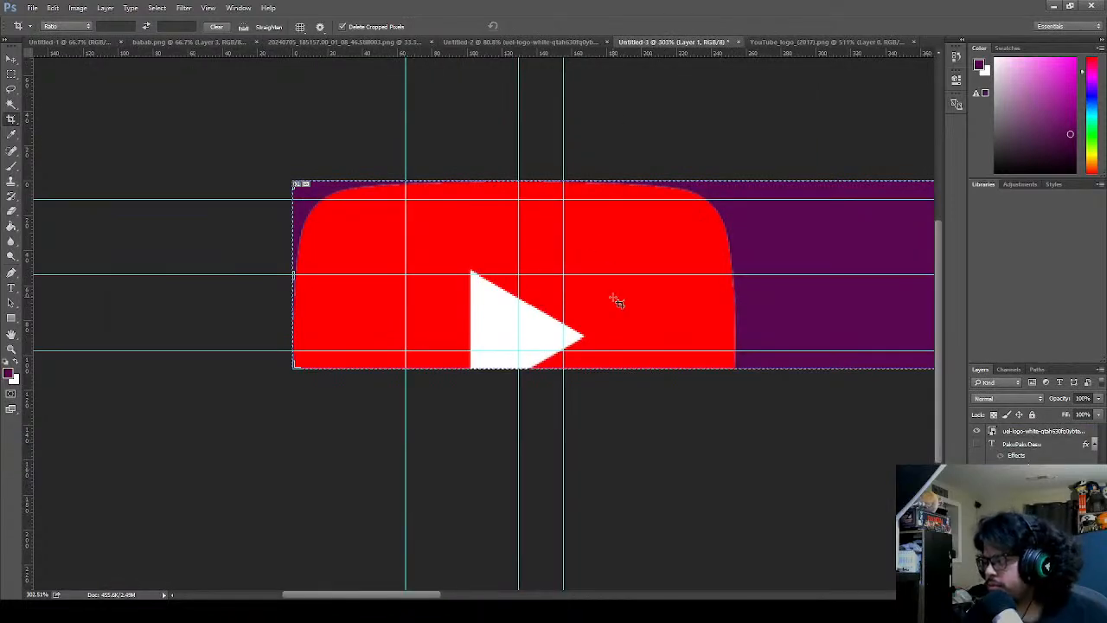
{"action": "key", "text": "v"}
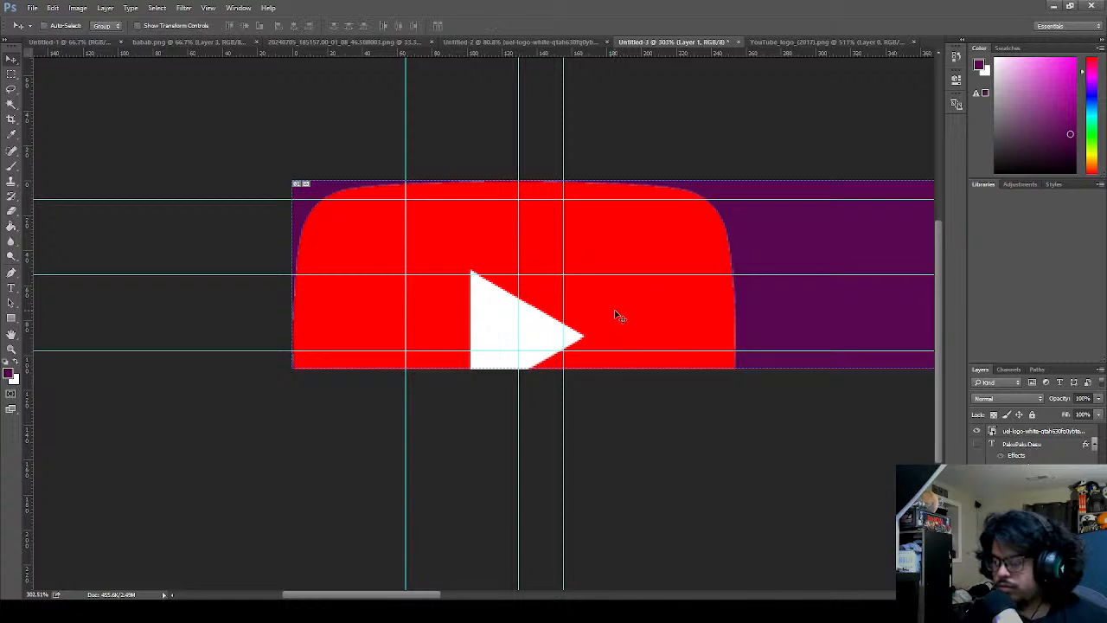
{"action": "left_click_drag", "start_coordinate": [614, 315], "coordinate": [622, 294]}
- Scale the play-button icon to about 48.8% so that it spans the upper and lower guides
{"action": "key", "text": "ctrl+t"}
{"action": "left_click_drag", "start_coordinate": [742, 161], "coordinate": [423, 269]}
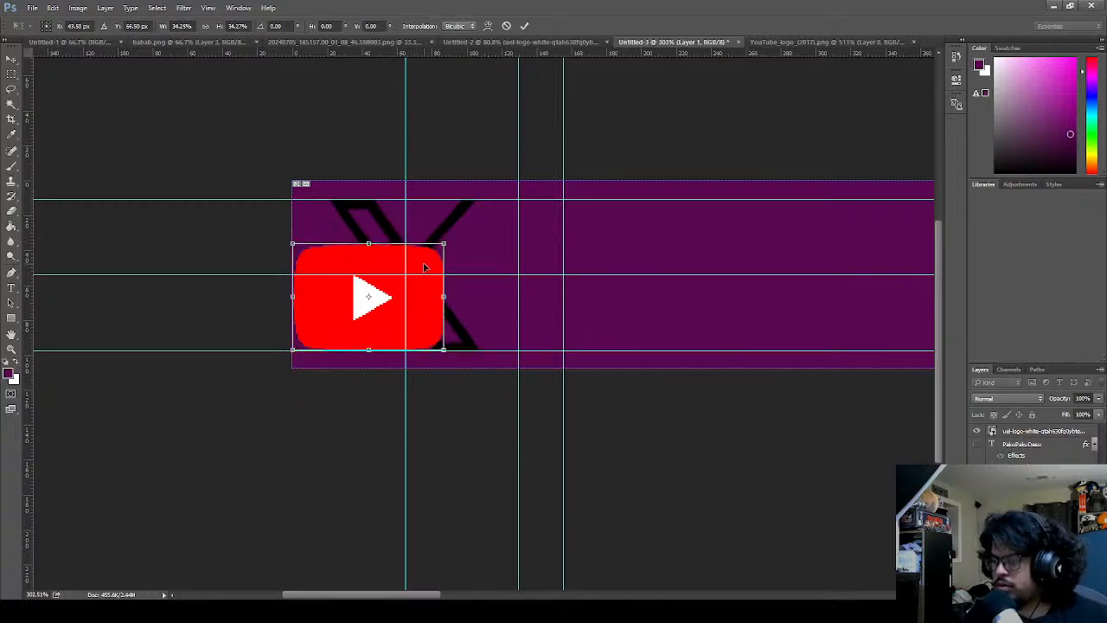
{"action": "left_click_drag", "start_coordinate": [444, 244], "coordinate": [508, 202]}
{"action": "scroll", "coordinate": [366, 188], "scroll_direction": "up", "scroll_amount": 15}
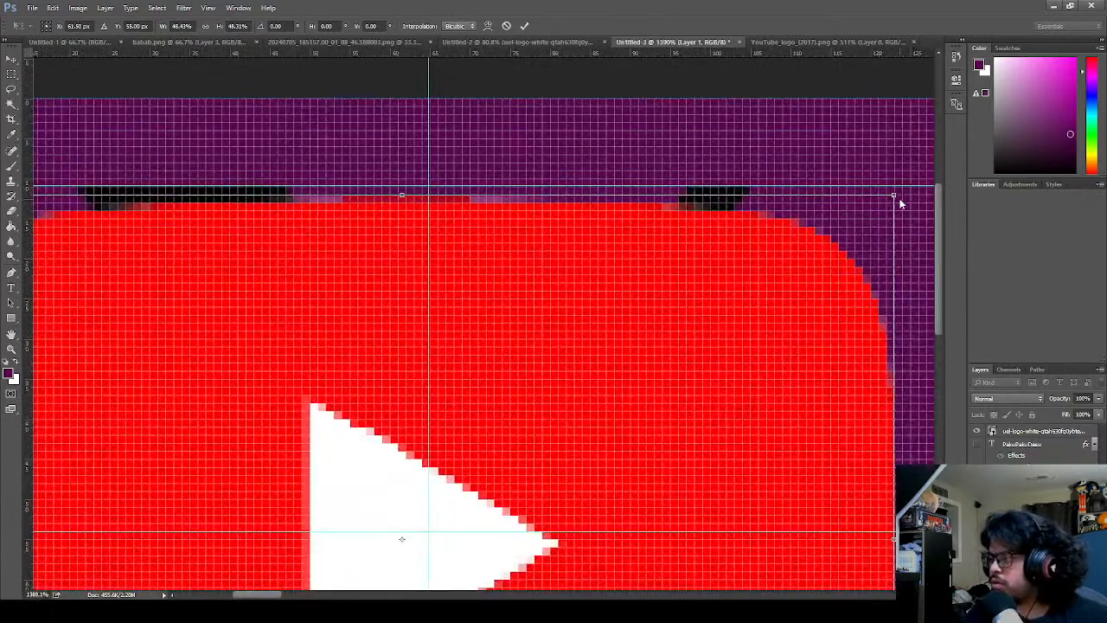
{"action": "left_click_drag", "start_coordinate": [895, 194], "coordinate": [904, 187]}
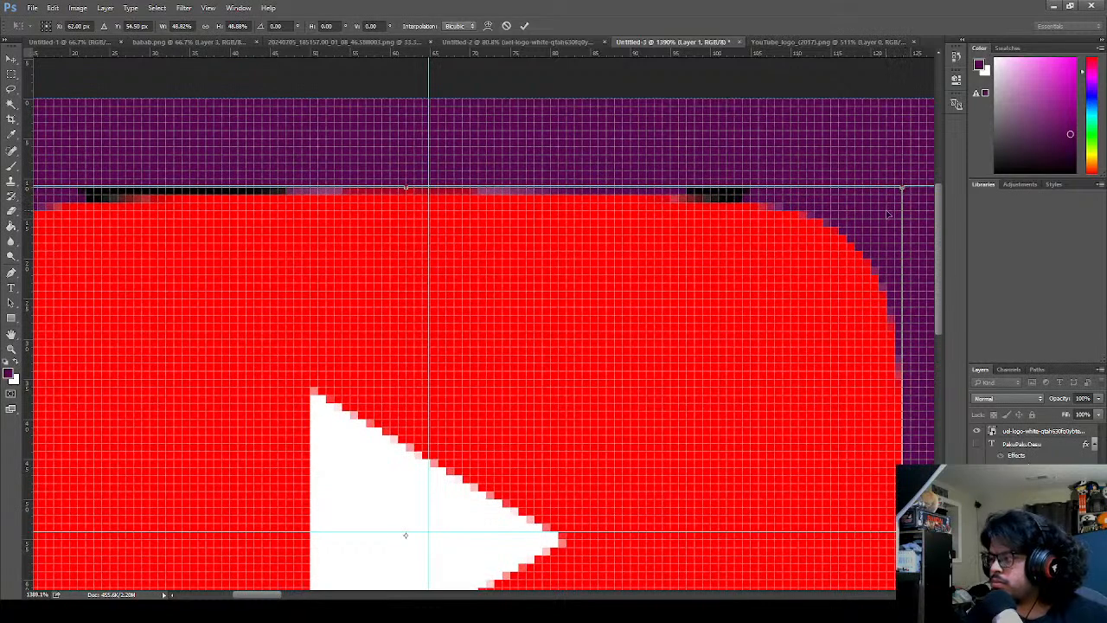
{"action": "scroll", "coordinate": [692, 279], "scroll_direction": "down", "scroll_amount": 1}
{"action": "mouse_move", "coordinate": [942, 252]}
{"action": "left_mouse_down"}
{"action": "mouse_move", "coordinate": [934, 323]}
{"action": "mouse_move", "coordinate": [936, 258]}
{"action": "left_mouse_up"}
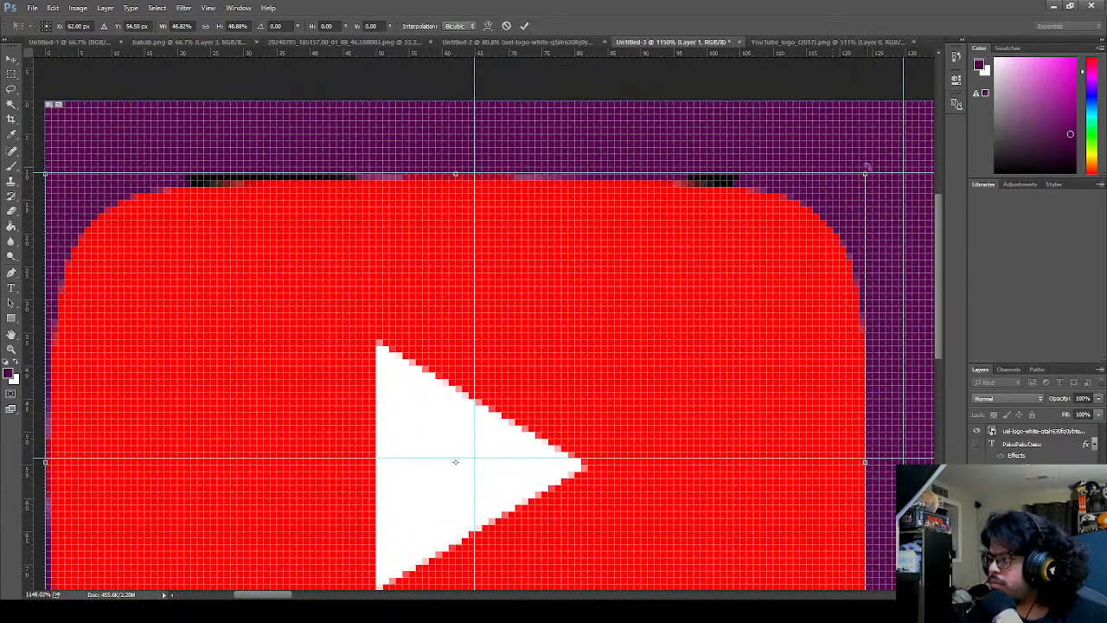
{"action": "left_click_drag", "start_coordinate": [868, 172], "coordinate": [873, 168]}
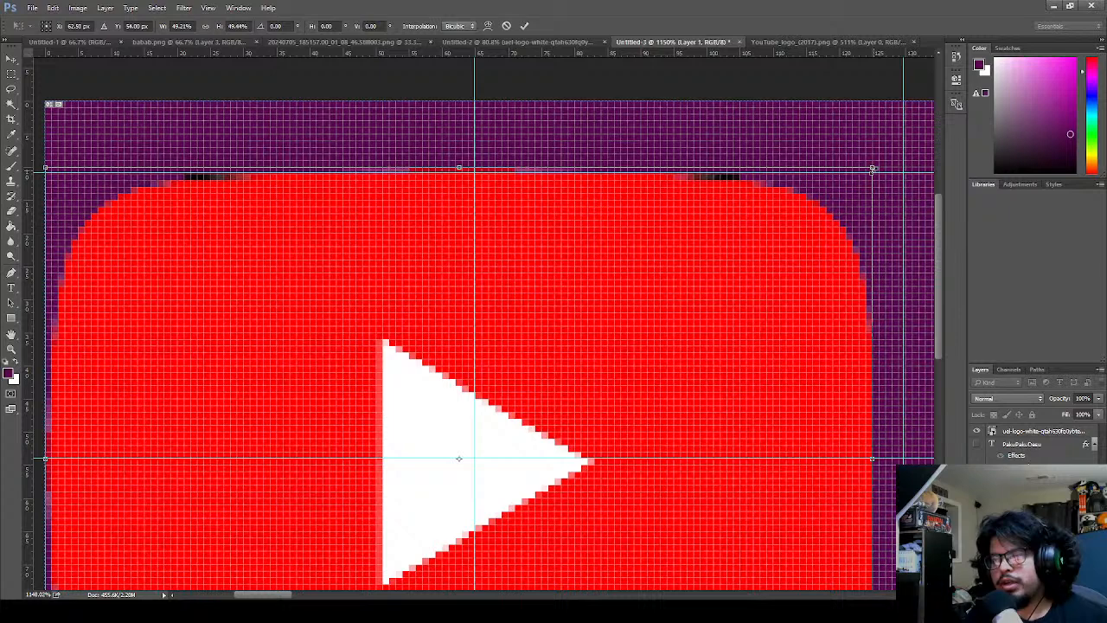
{"action": "key", "text": "ctrl+z"}
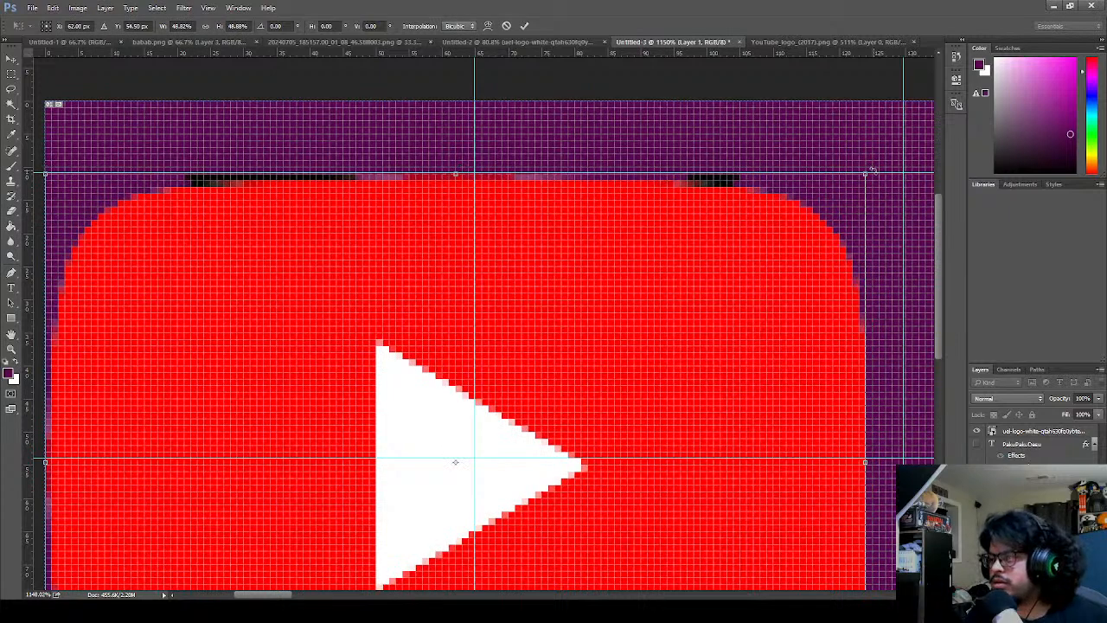
{"action": "left_click", "coordinate": [524, 25]}
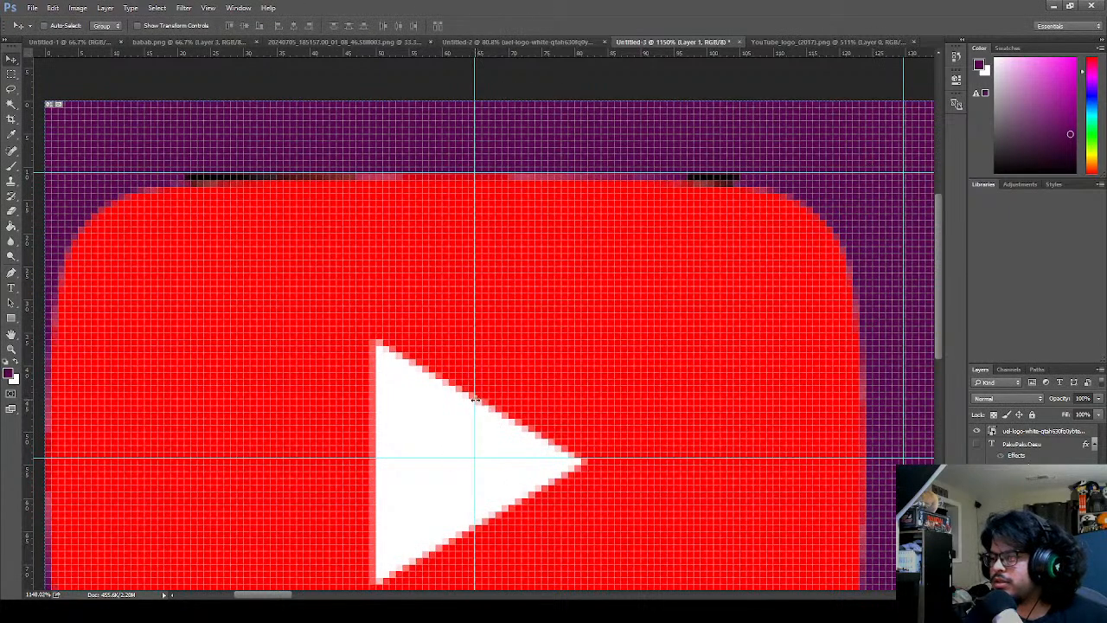
- Move the play-button icon right along the banner so that it is centred on the first vertical guide
{"action": "scroll", "coordinate": [464, 400], "scroll_direction": "down", "scroll_amount": 1}
{"action": "scroll", "coordinate": [465, 399], "scroll_direction": "down", "scroll_amount": 1}
{"action": "scroll", "coordinate": [386, 533], "scroll_direction": "up", "scroll_amount": 3}
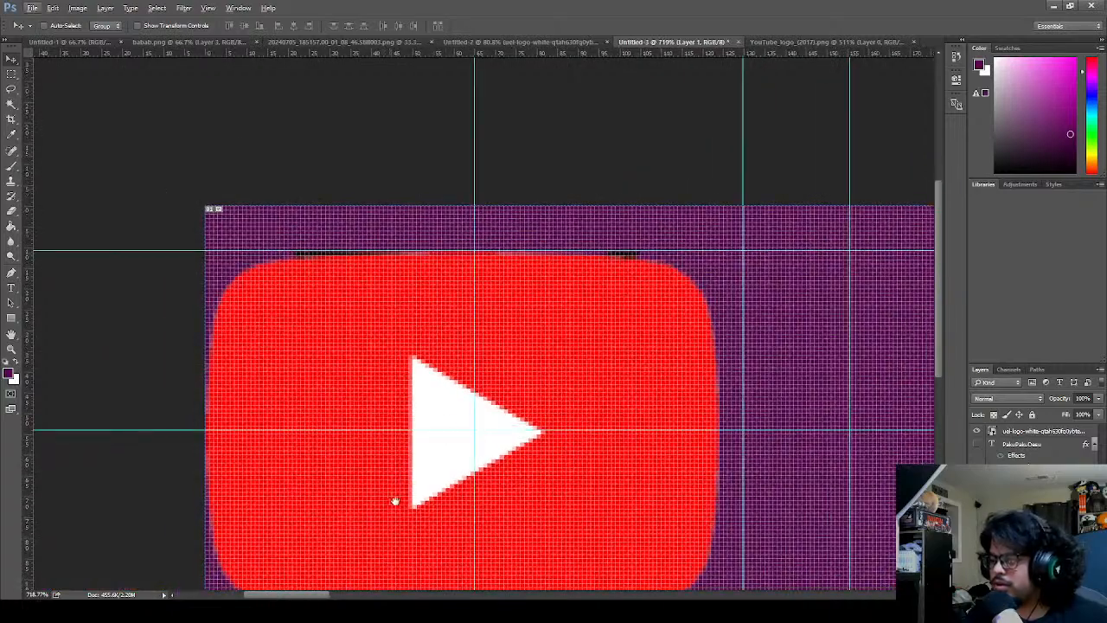
{"action": "scroll", "coordinate": [456, 454], "scroll_direction": "down", "scroll_amount": 2}
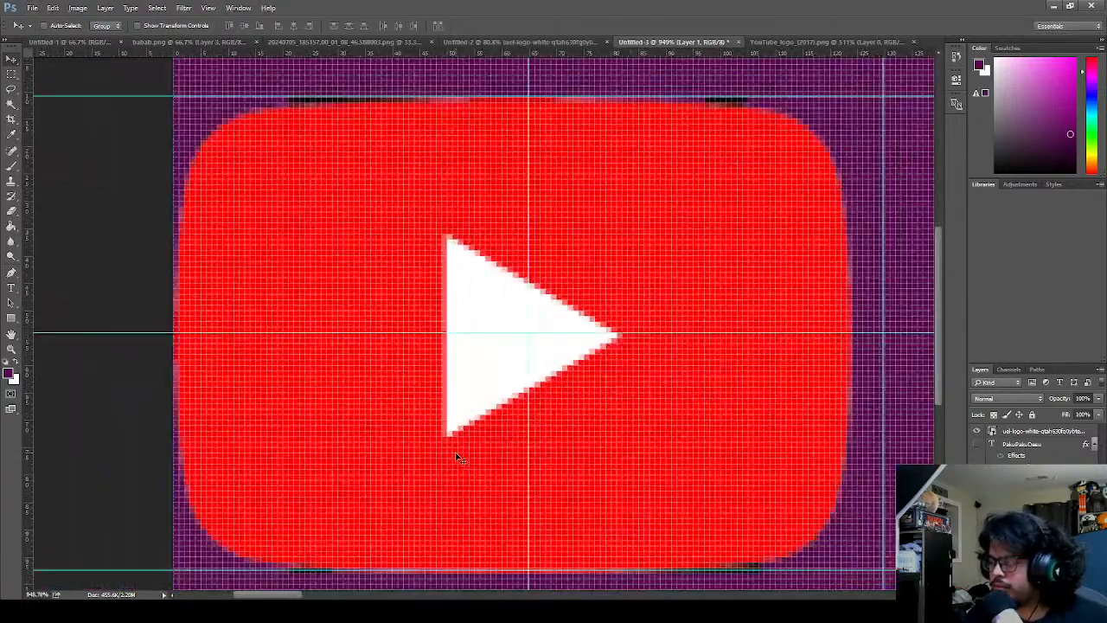
{"action": "left_click_drag", "start_coordinate": [462, 507], "coordinate": [477, 503]}
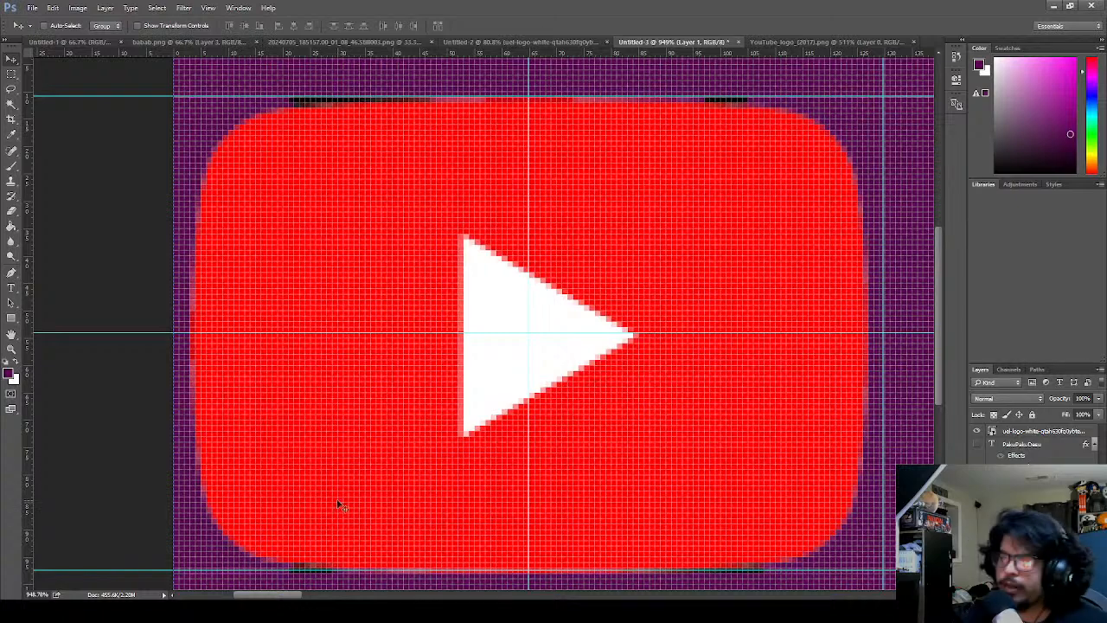
- Place the Instagram_icon image at 7.17% scale, spanning the upper and lower guides and centred on the first vertical guide
{"action": "left_click_drag", "start_coordinate": [130, 224], "coordinate": [412, 243]}
{"action": "left_click_drag", "start_coordinate": [747, 83], "coordinate": [769, 153]}
{"action": "left_click_drag", "start_coordinate": [801, 98], "coordinate": [471, 303]}
{"action": "left_click_drag", "start_coordinate": [445, 371], "coordinate": [456, 255]}
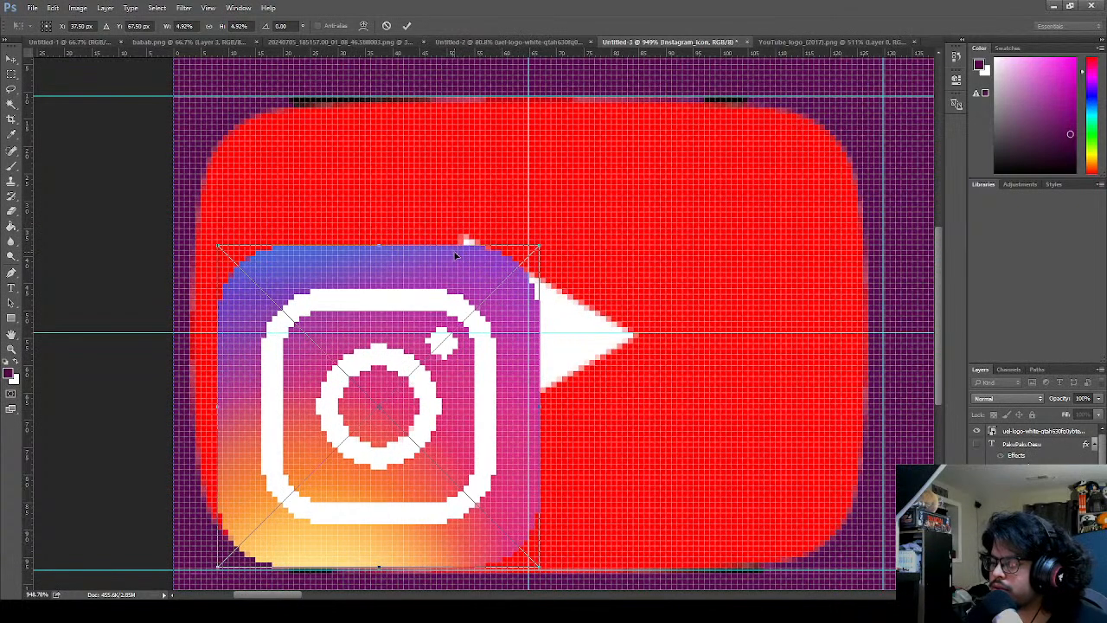
{"action": "left_click_drag", "start_coordinate": [538, 245], "coordinate": [688, 99]}
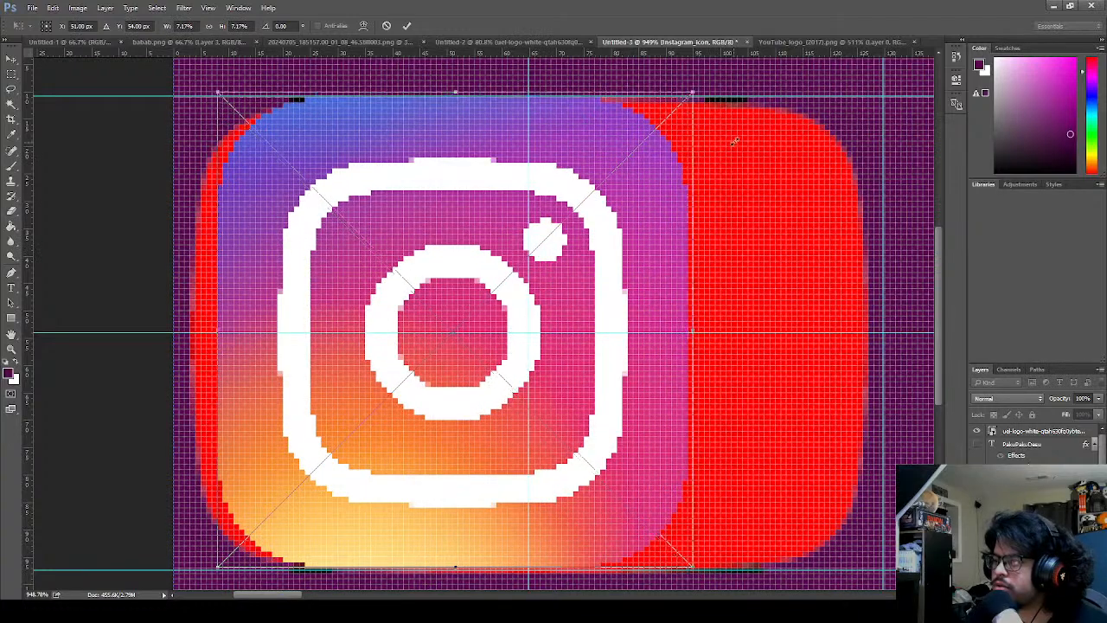
{"action": "left_click_drag", "start_coordinate": [473, 210], "coordinate": [537, 210]}
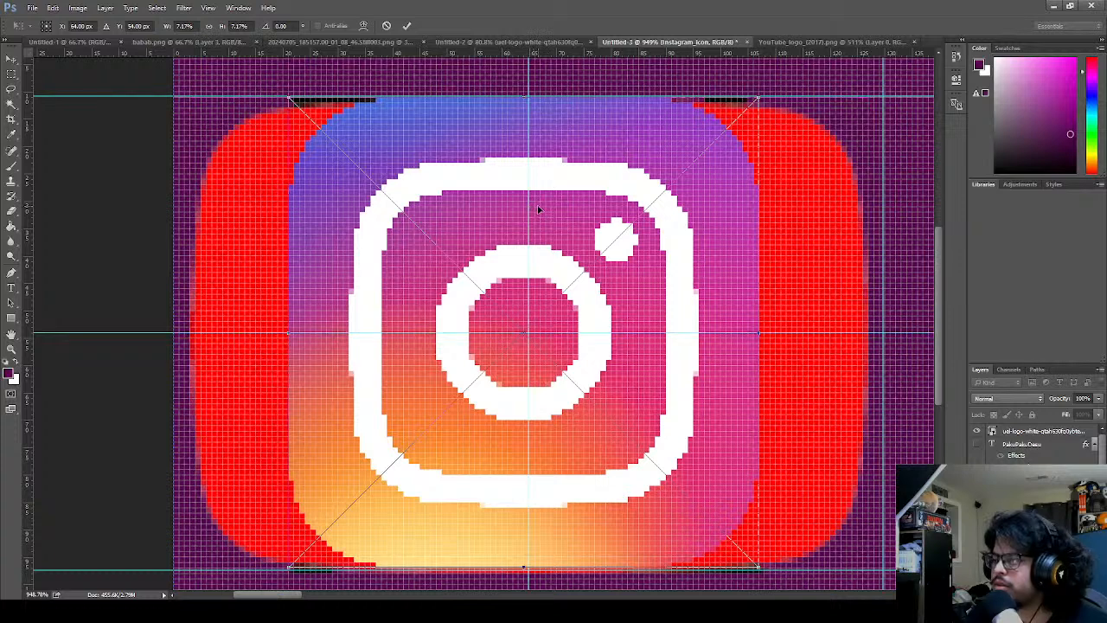
{"action": "left_click", "coordinate": [407, 25]}
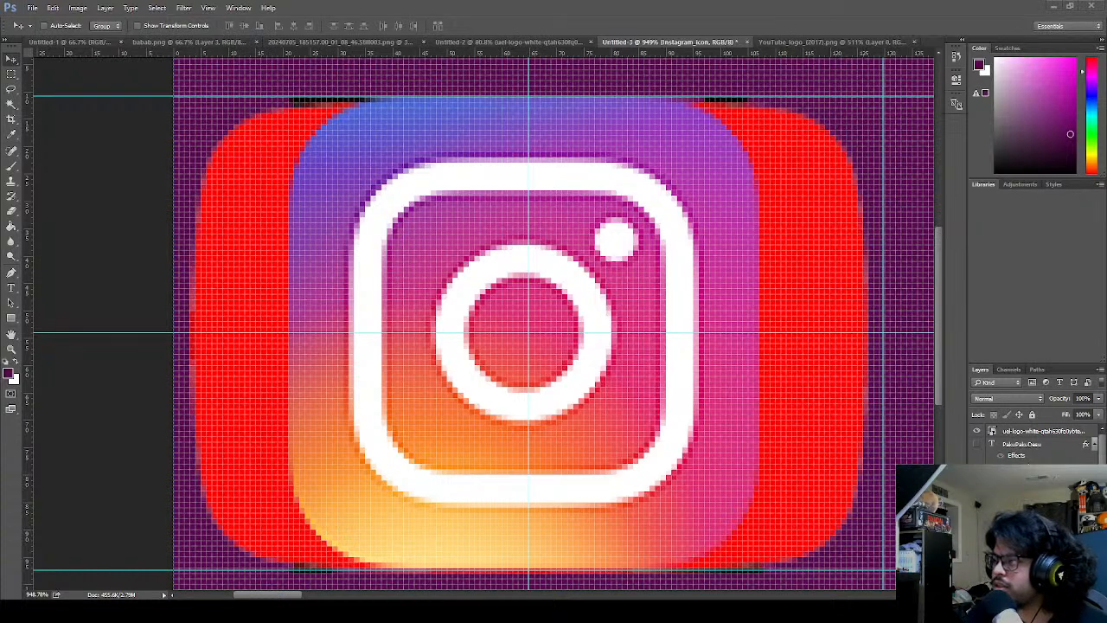
- Crop the TikTok_logo image to the musical-note icon, with the crop's edge against the note's red outline
{"action": "left_click", "coordinate": [821, 41]}
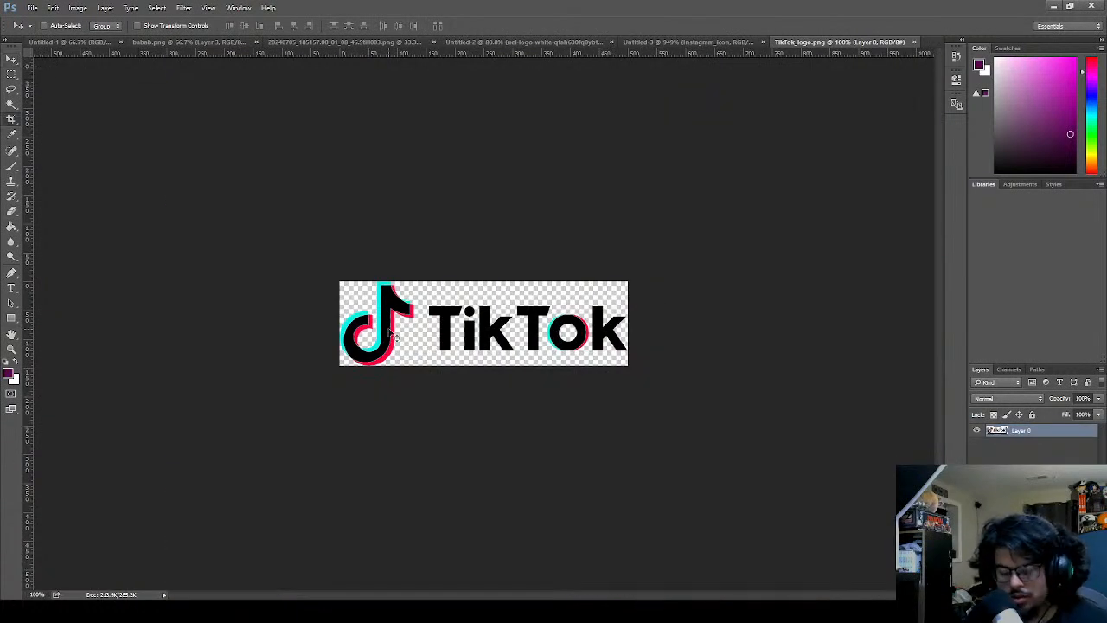
{"action": "key", "text": "c"}
{"action": "left_click_drag", "start_coordinate": [627, 325], "coordinate": [526, 336]}
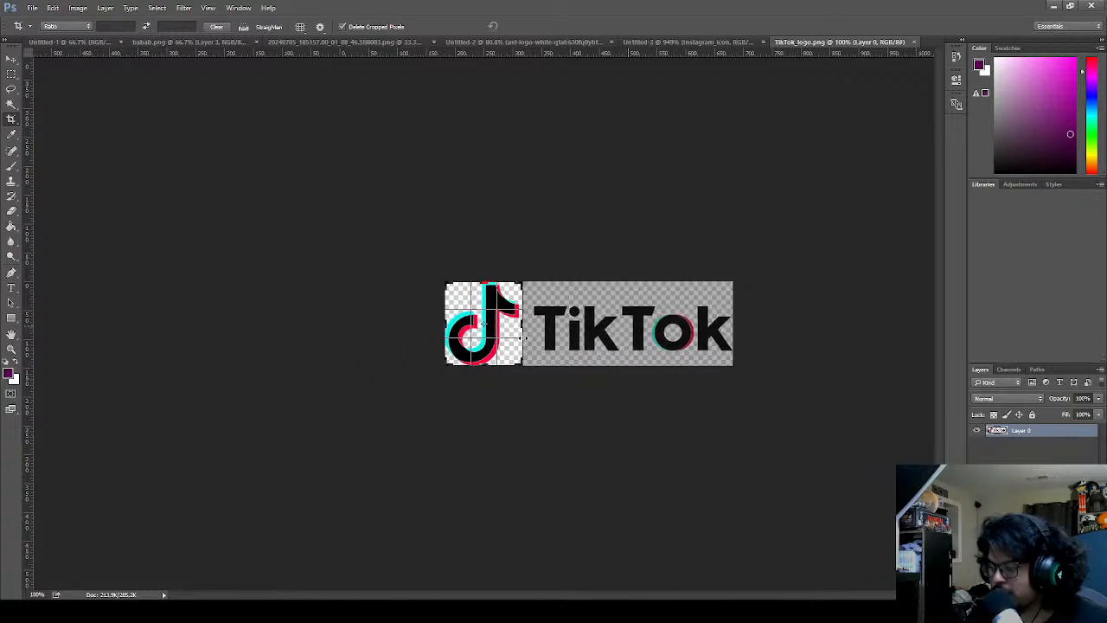
{"action": "scroll", "coordinate": [527, 337], "scroll_direction": "up", "scroll_amount": 5}
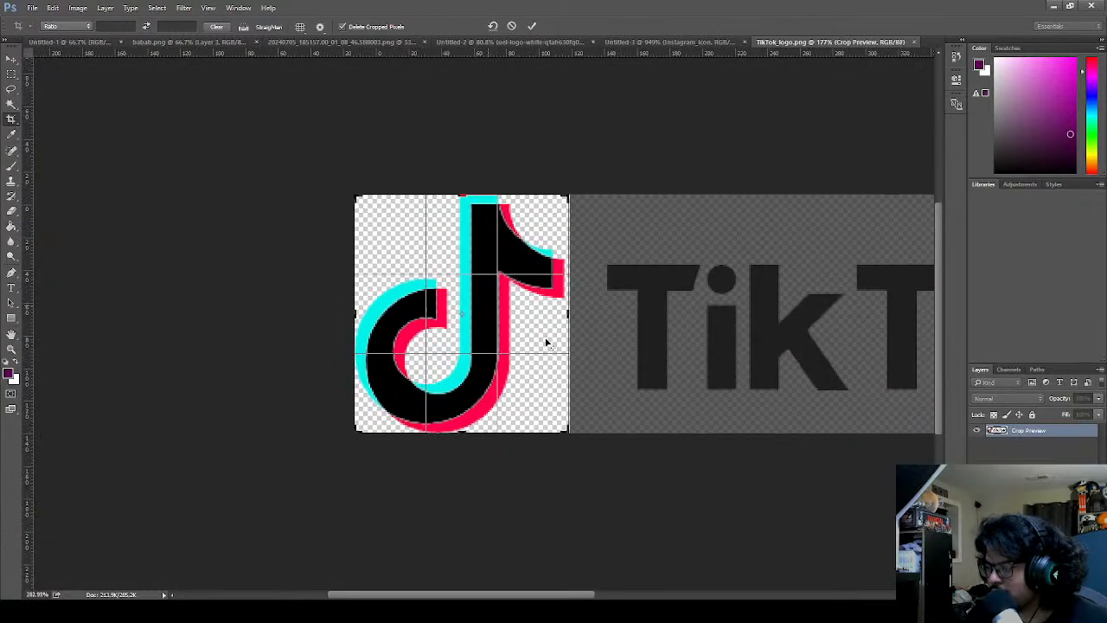
{"action": "scroll", "coordinate": [616, 325], "scroll_direction": "up", "scroll_amount": 5}
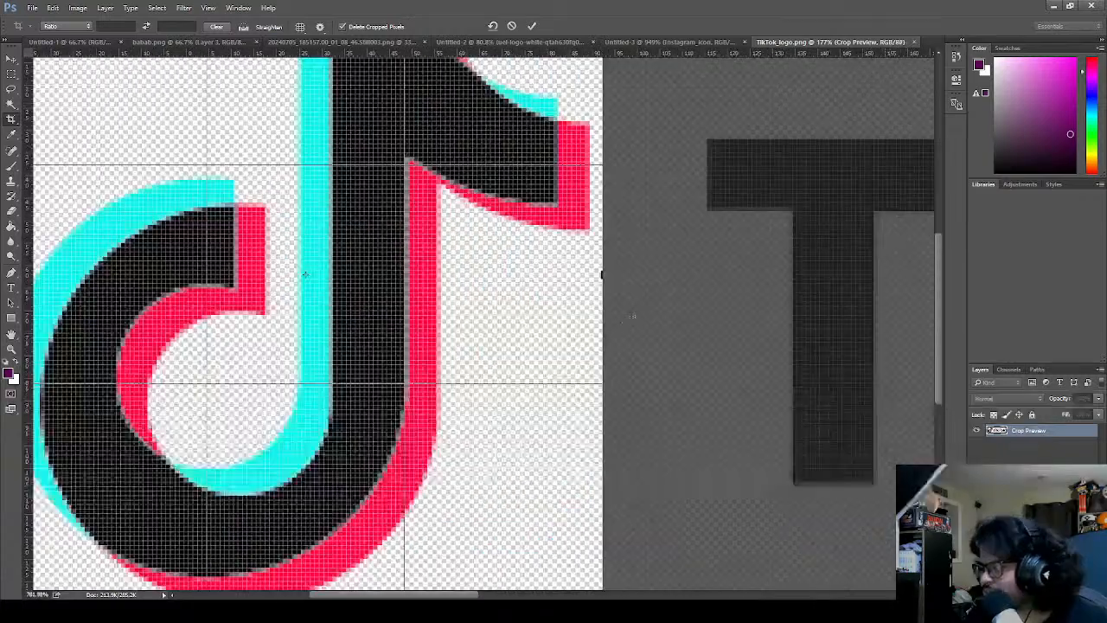
{"action": "scroll", "coordinate": [627, 322], "scroll_direction": "up", "scroll_amount": 4}
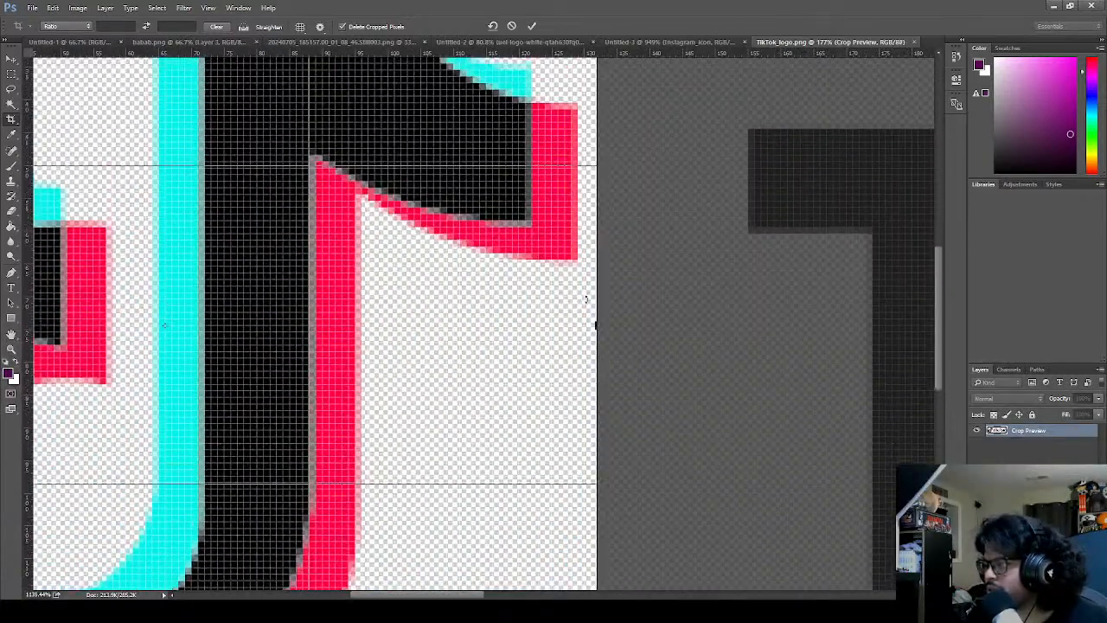
{"action": "left_click_drag", "start_coordinate": [596, 320], "coordinate": [585, 326]}
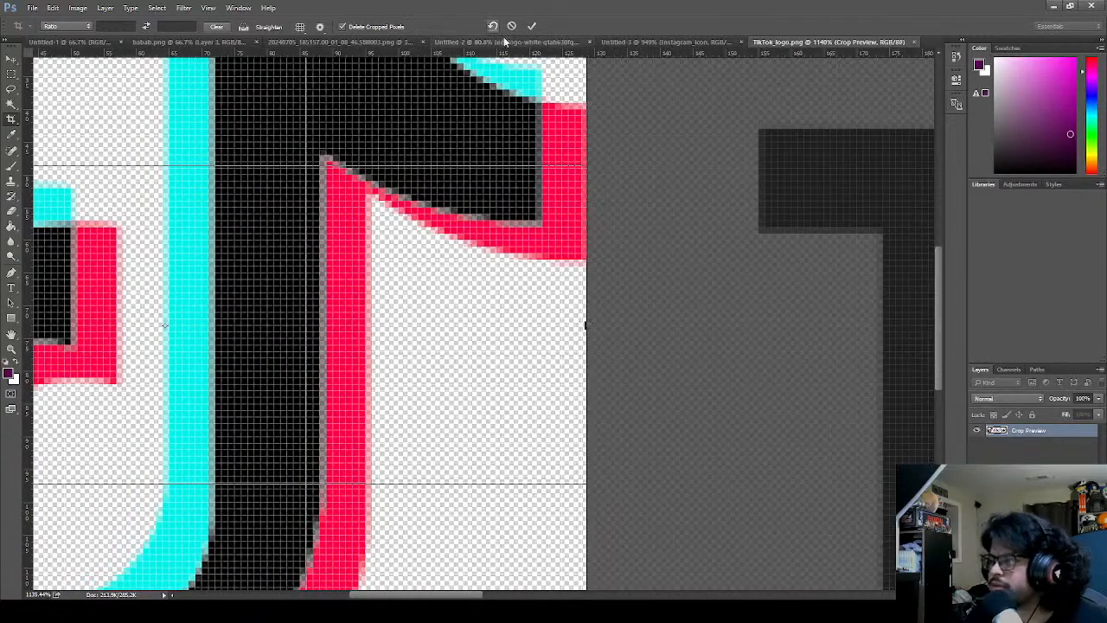
{"action": "left_click", "coordinate": [532, 26]}
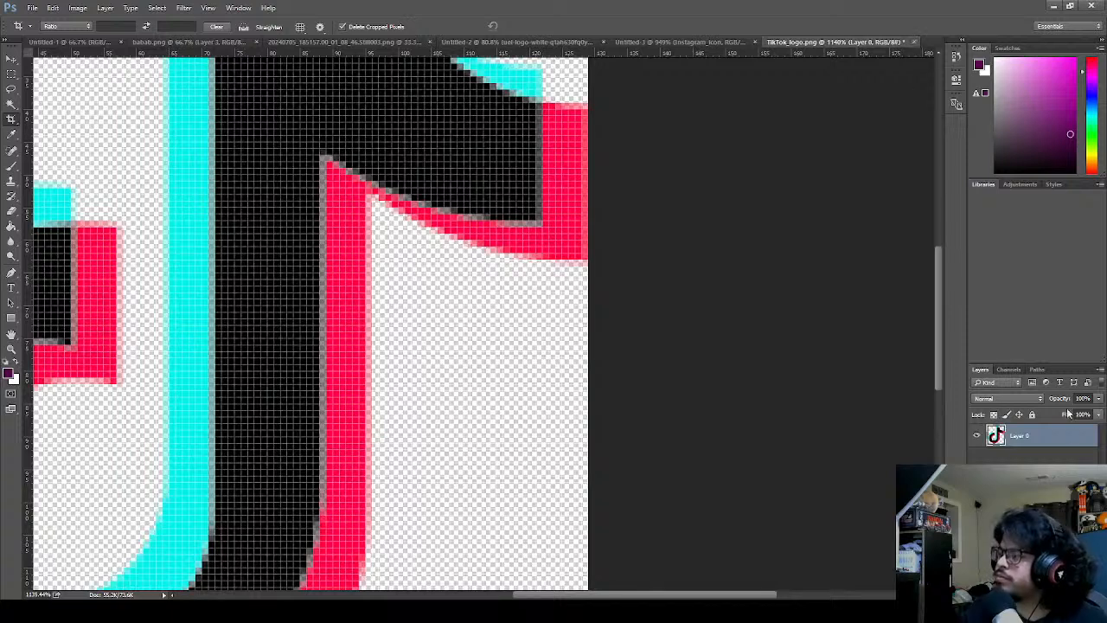
- Copy the cropped TikTok note icon into the Untitled-3 banner and close TikTok_logo.png
{"action": "left_click", "coordinate": [594, 302]}
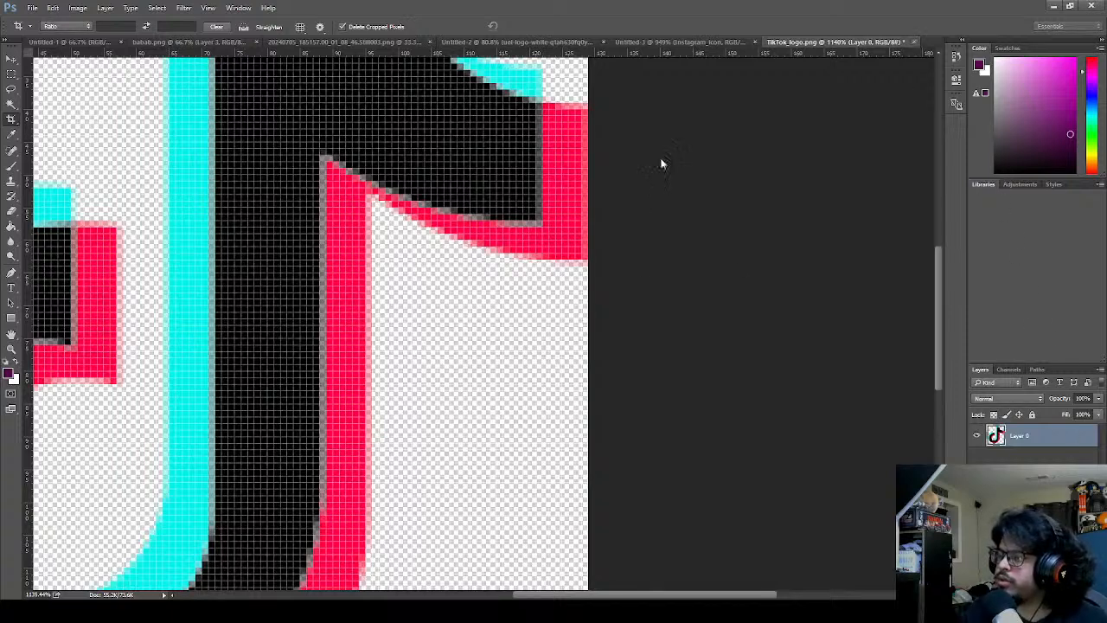
{"action": "left_click", "coordinate": [692, 42]}
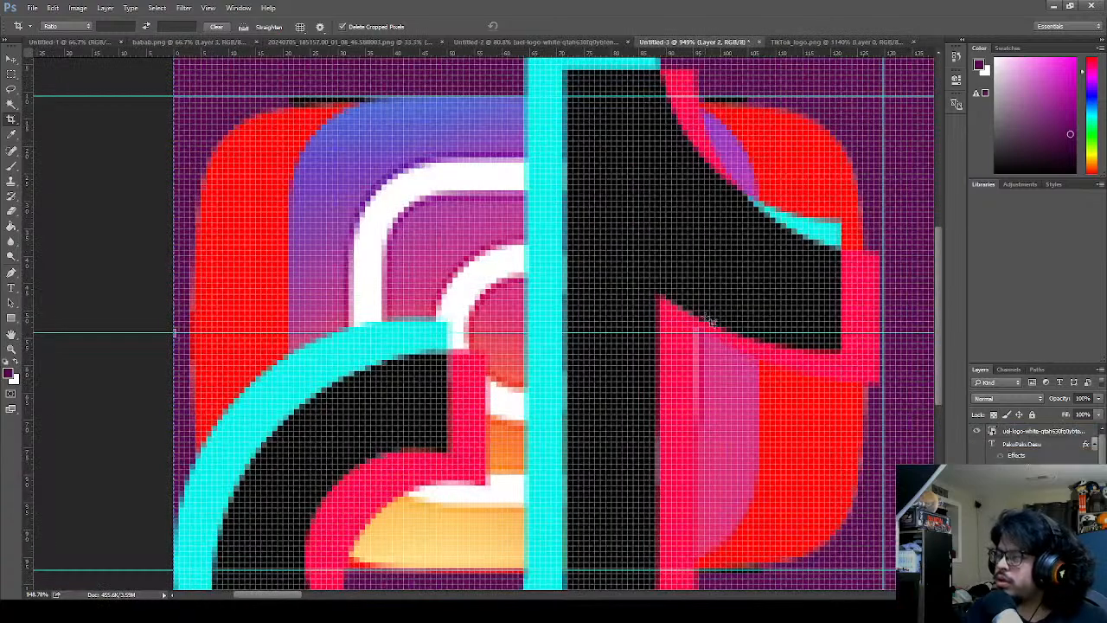
{"action": "left_click", "coordinate": [864, 42]}
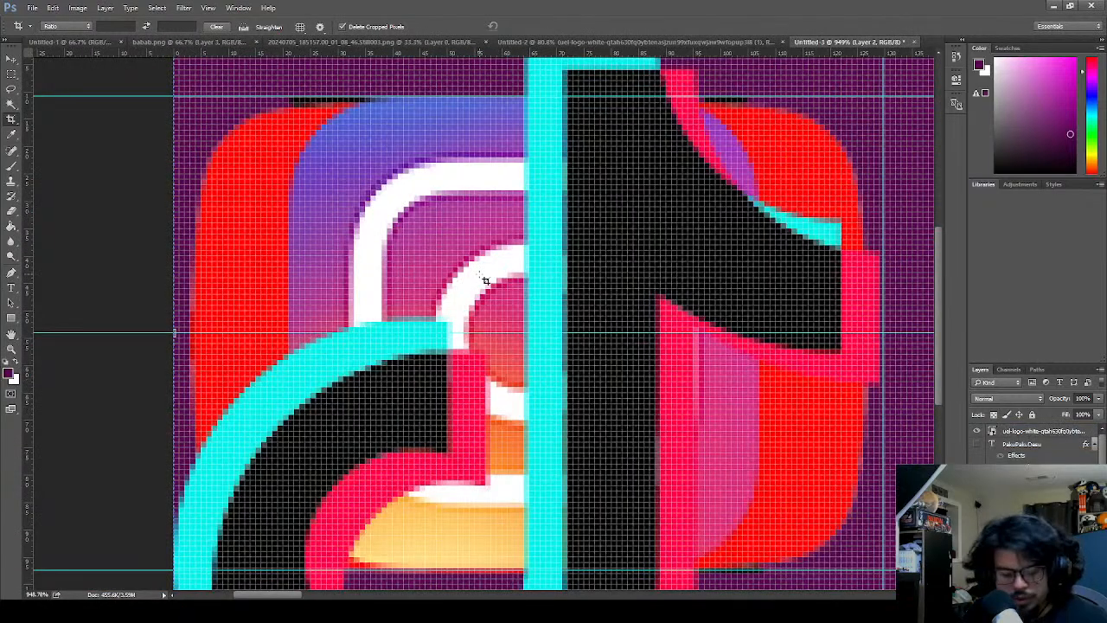
- Scale the TikTok note icon to about 58.9% so that it spans the upper and lower guides
{"action": "key", "text": "ctrl+t"}
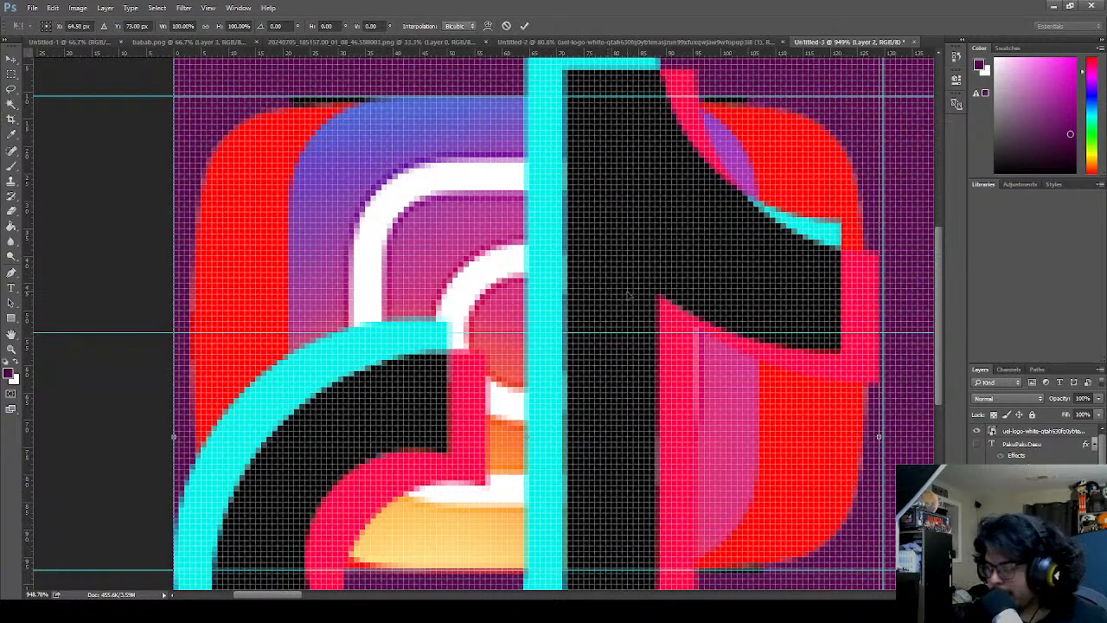
{"action": "scroll", "coordinate": [619, 287], "scroll_direction": "down", "scroll_amount": 1}
{"action": "scroll", "coordinate": [619, 287], "scroll_direction": "down", "scroll_amount": 2}
{"action": "left_click_drag", "start_coordinate": [617, 280], "coordinate": [580, 326]}
{"action": "left_click_drag", "start_coordinate": [761, 160], "coordinate": [539, 412]}
{"action": "left_click_drag", "start_coordinate": [463, 441], "coordinate": [609, 225]}
{"action": "left_click_drag", "start_coordinate": [667, 183], "coordinate": [692, 159]}
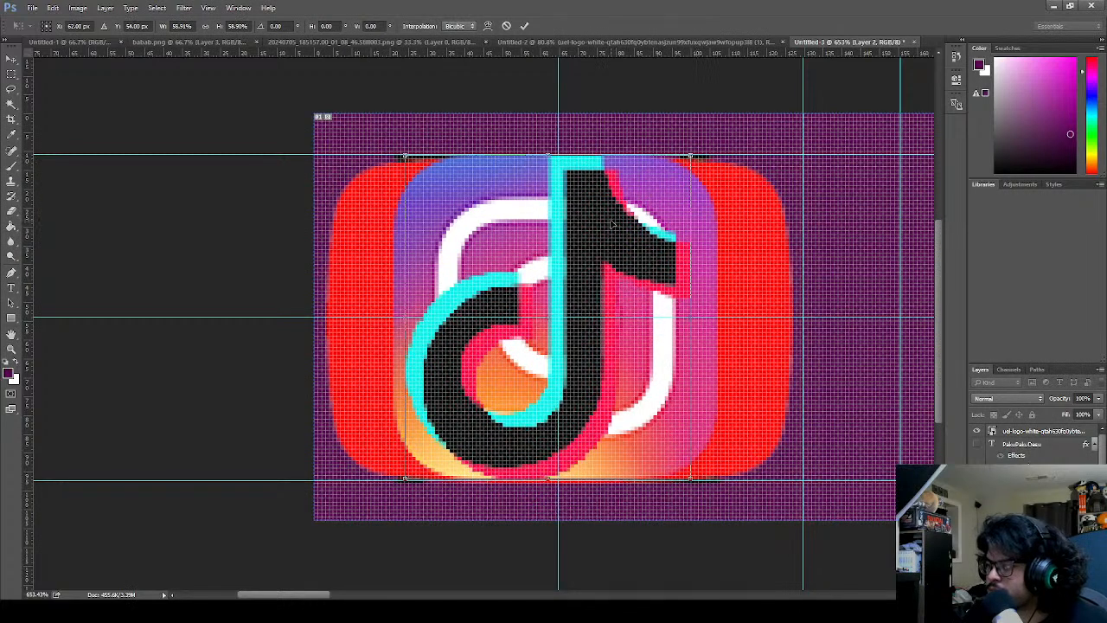
{"action": "left_click", "coordinate": [524, 26]}
{"action": "key", "text": "c"}
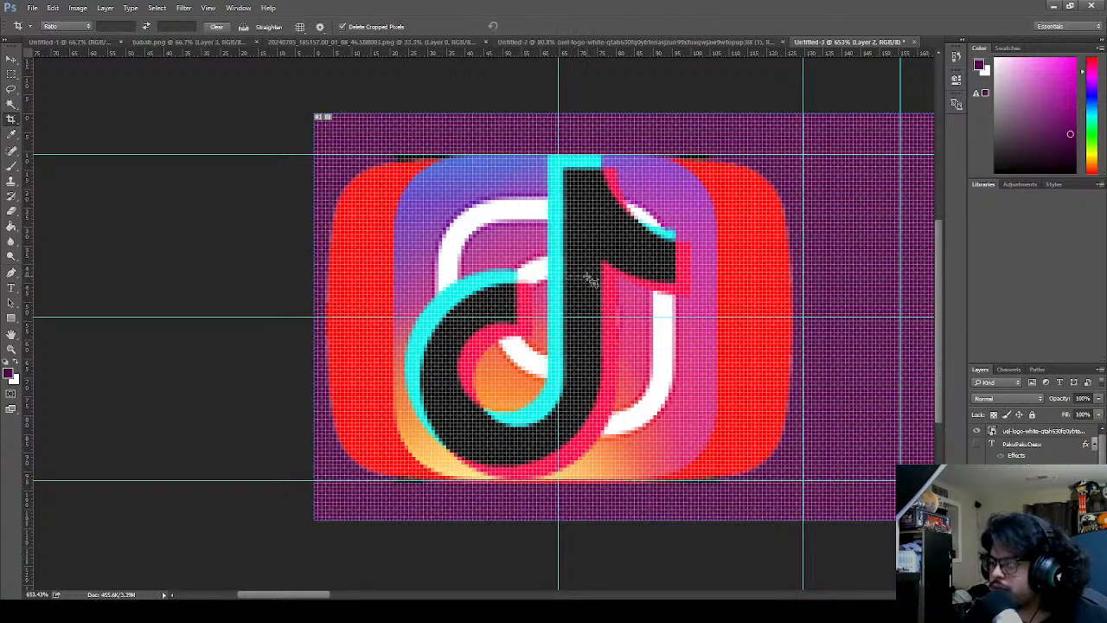
{"action": "left_click_drag", "start_coordinate": [586, 277], "coordinate": [588, 278]}
{"action": "left_click", "coordinate": [511, 26]}
- Move the TikTok note icon so that it is centred on the first vertical guide, and hide the YouTube icon
{"action": "key", "text": "v"}
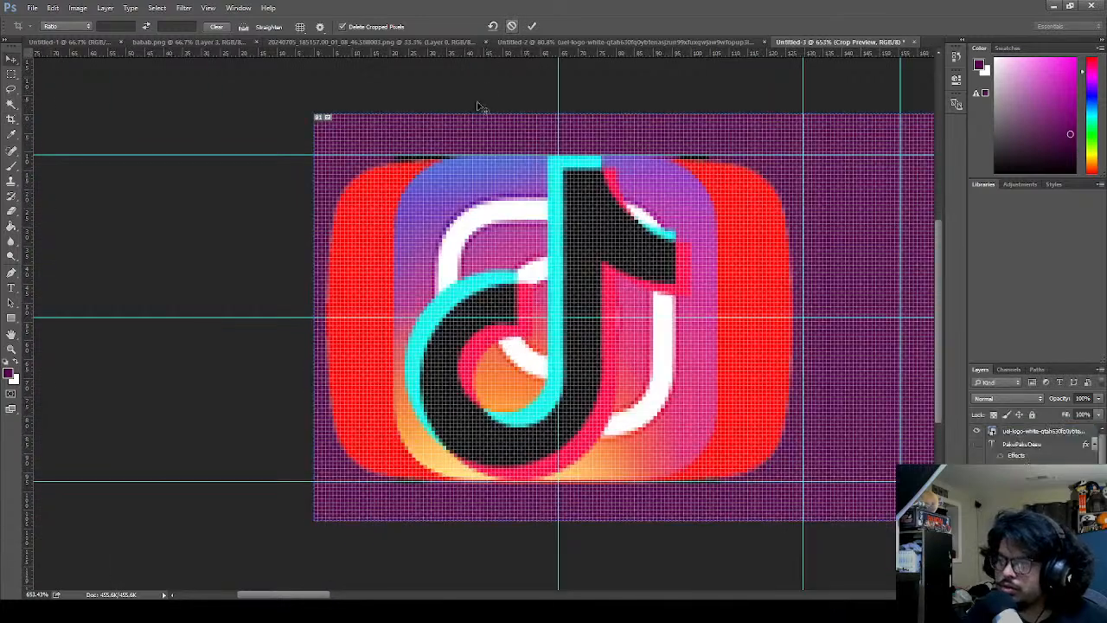
{"action": "mouse_move", "coordinate": [568, 287]}
{"action": "left_mouse_down"}
{"action": "mouse_move", "coordinate": [702, 290]}
{"action": "mouse_move", "coordinate": [527, 283]}
{"action": "mouse_move", "coordinate": [550, 285]}
{"action": "left_mouse_up"}
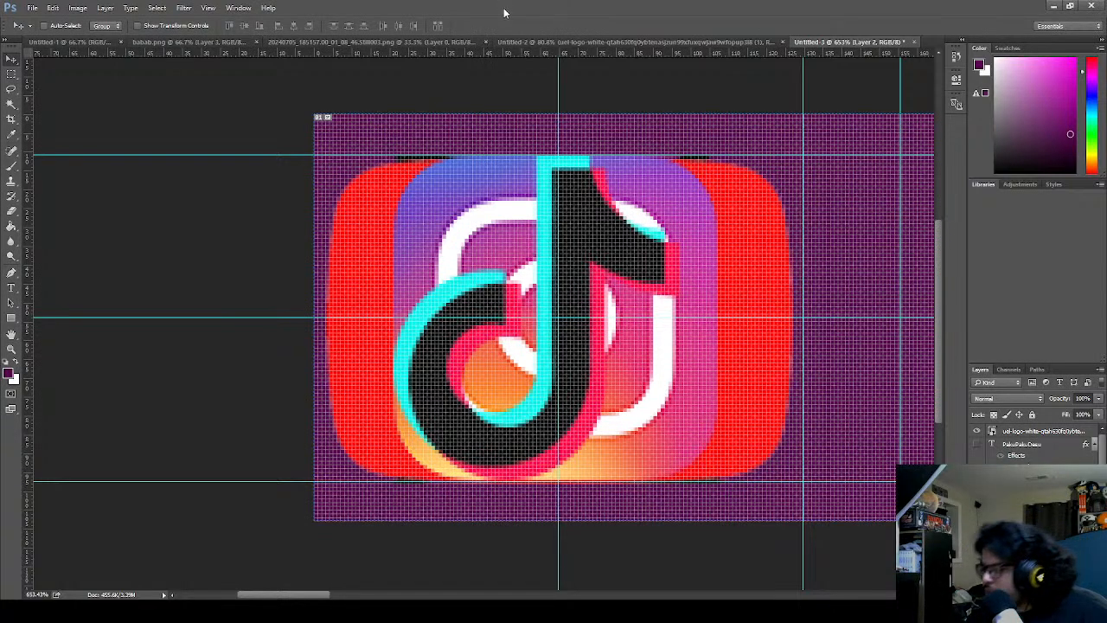
{"action": "scroll", "coordinate": [1033, 442], "scroll_direction": "down", "scroll_amount": 2}
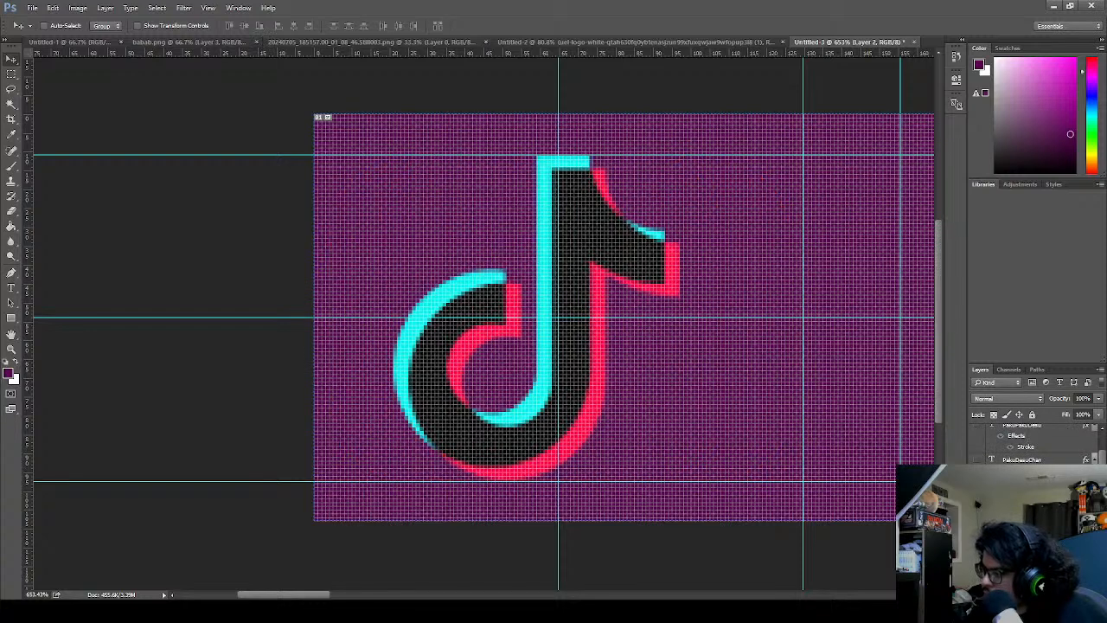
{"action": "scroll", "coordinate": [731, 509], "scroll_direction": "down", "scroll_amount": 6}
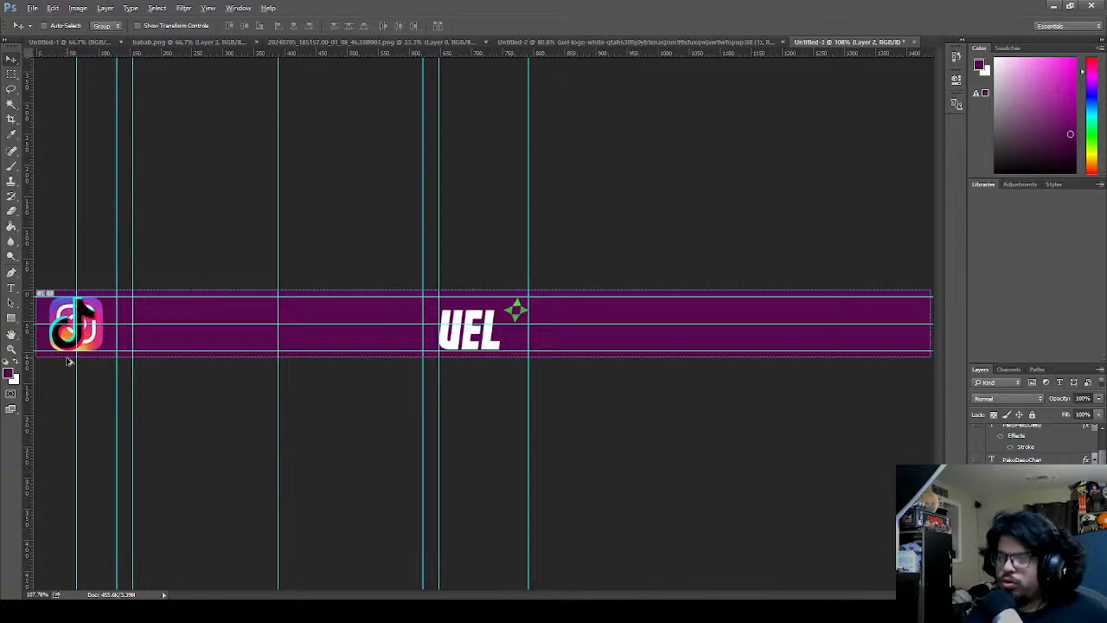
{"action": "scroll", "coordinate": [69, 361], "scroll_direction": "up", "scroll_amount": 3}
{"action": "scroll", "coordinate": [69, 362], "scroll_direction": "up", "scroll_amount": 5}
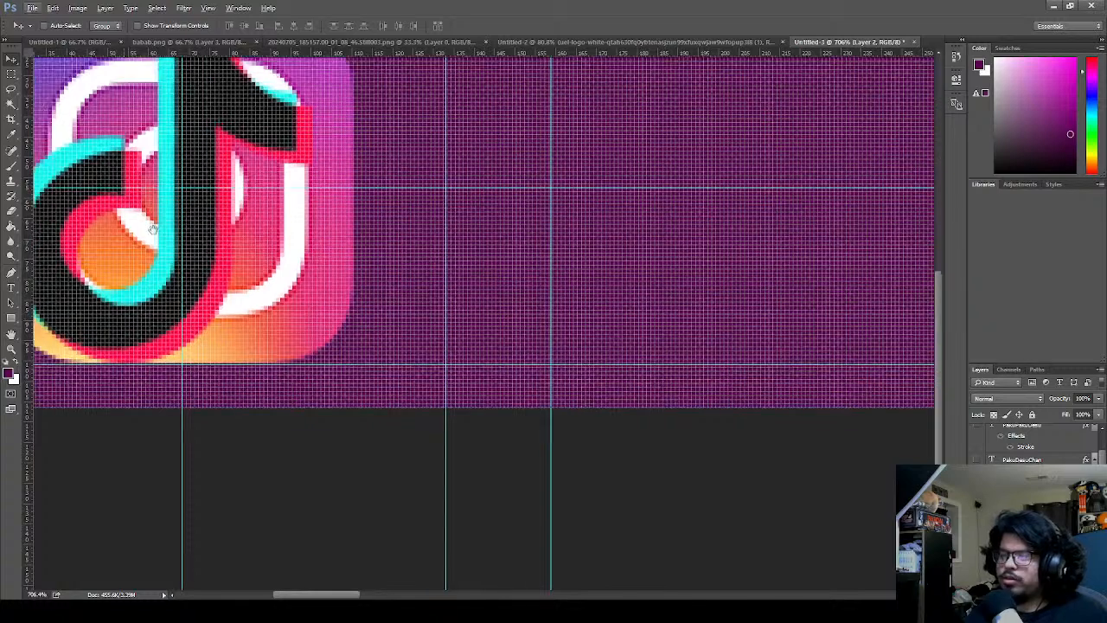
{"action": "left_click_drag", "start_coordinate": [153, 229], "coordinate": [370, 306]}
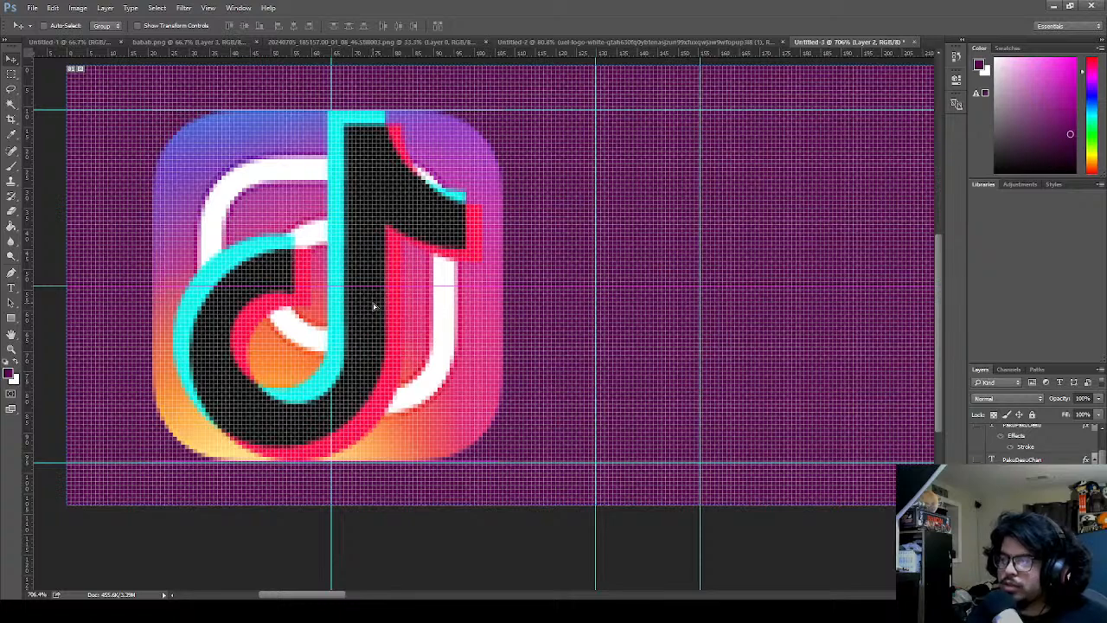
{"action": "key", "text": "ctrl+0"}
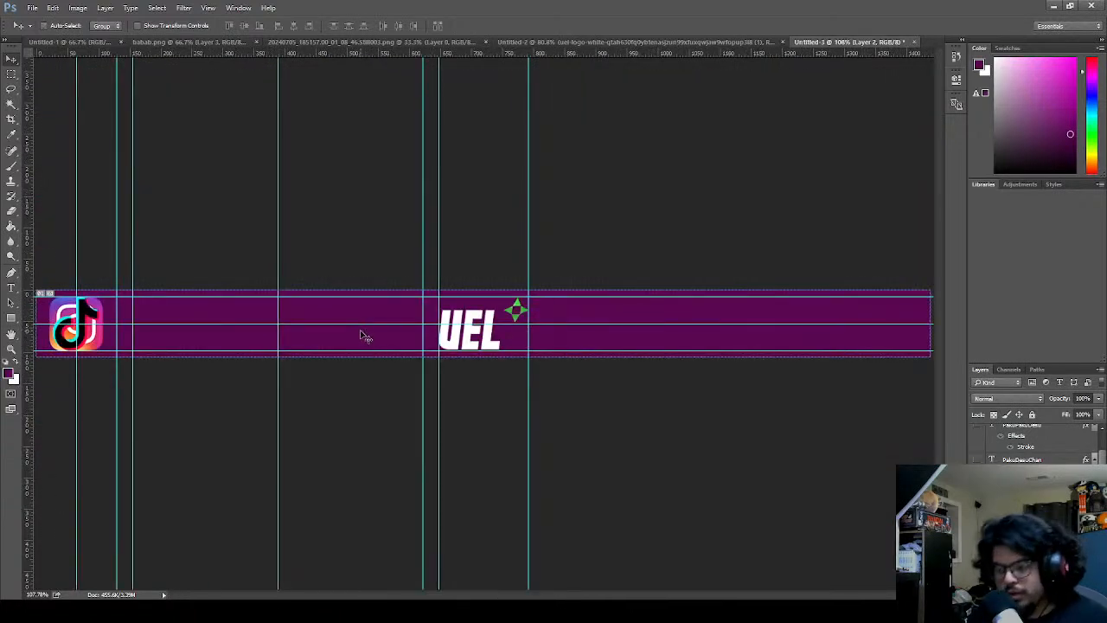
- Show the YouTube icon layer and the PakuPakuDesuChan text layer in the banner
{"action": "key", "text": "ctrl+z"}
{"action": "key", "text": "ctrl+z"}
{"action": "key", "text": "ctrl+z"}
{"action": "key", "text": "ctrl+alt+z"}
{"action": "key", "text": "ctrl+shift+z"}
{"action": "key", "text": "ctrl+shift+z"}
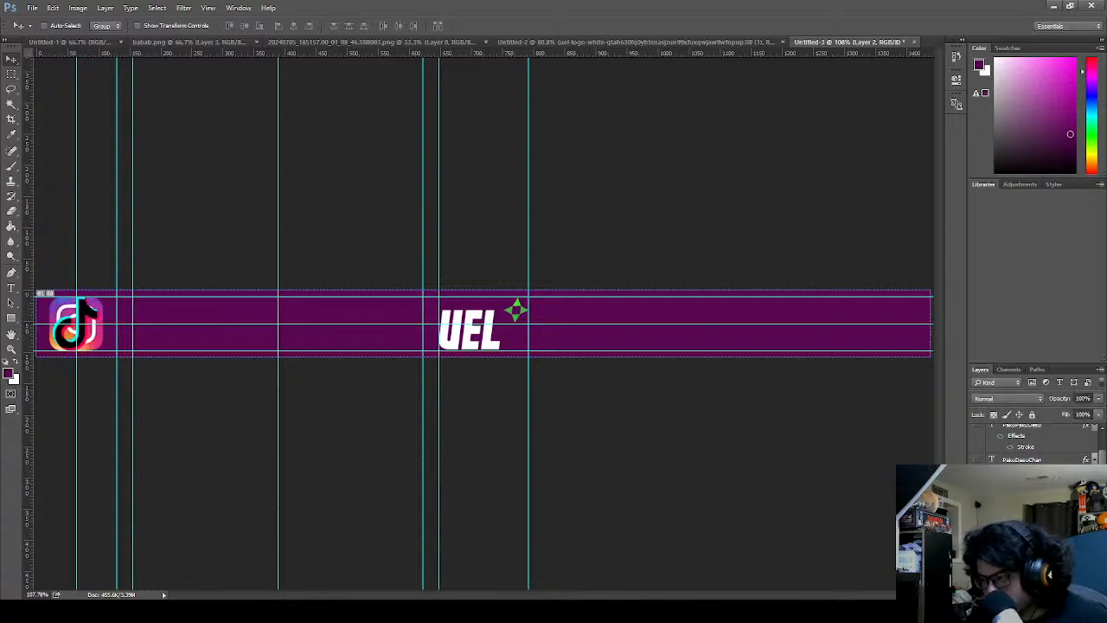
{"action": "key", "text": "ctrl+shift+z"}
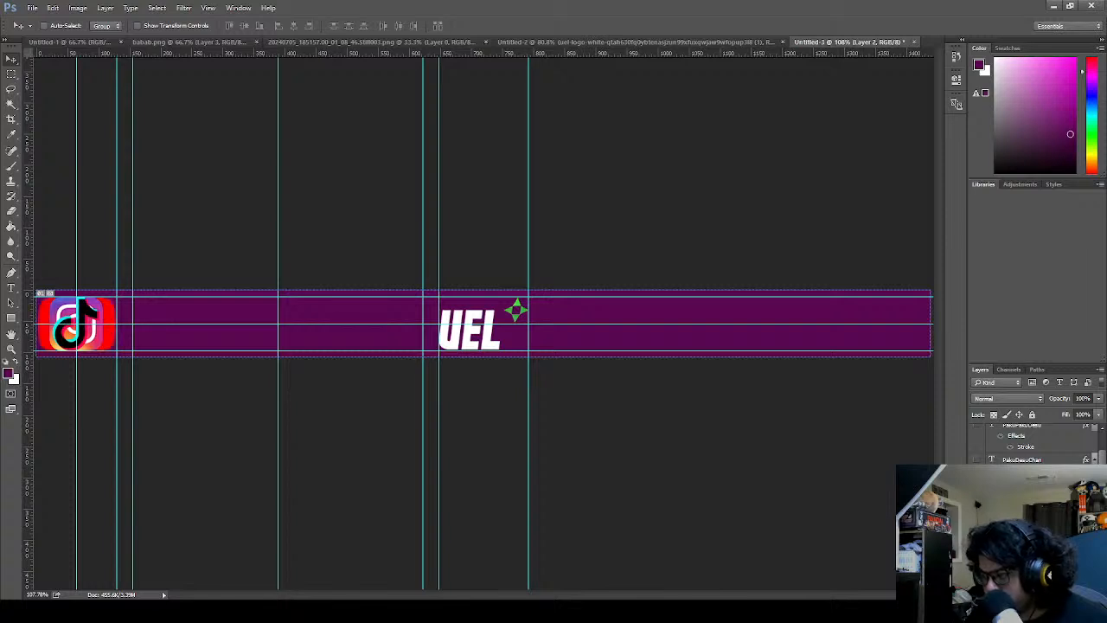
{"action": "key", "text": "ctrl+z"}
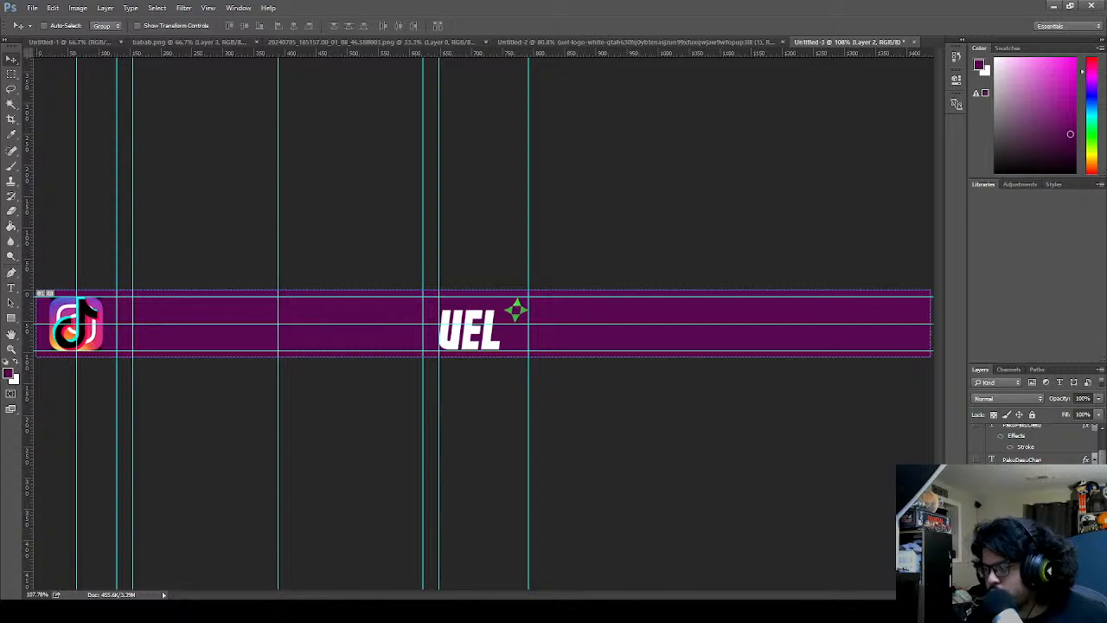
{"action": "left_click", "coordinate": [1025, 519]}
{"action": "key", "text": "ctrl+z"}
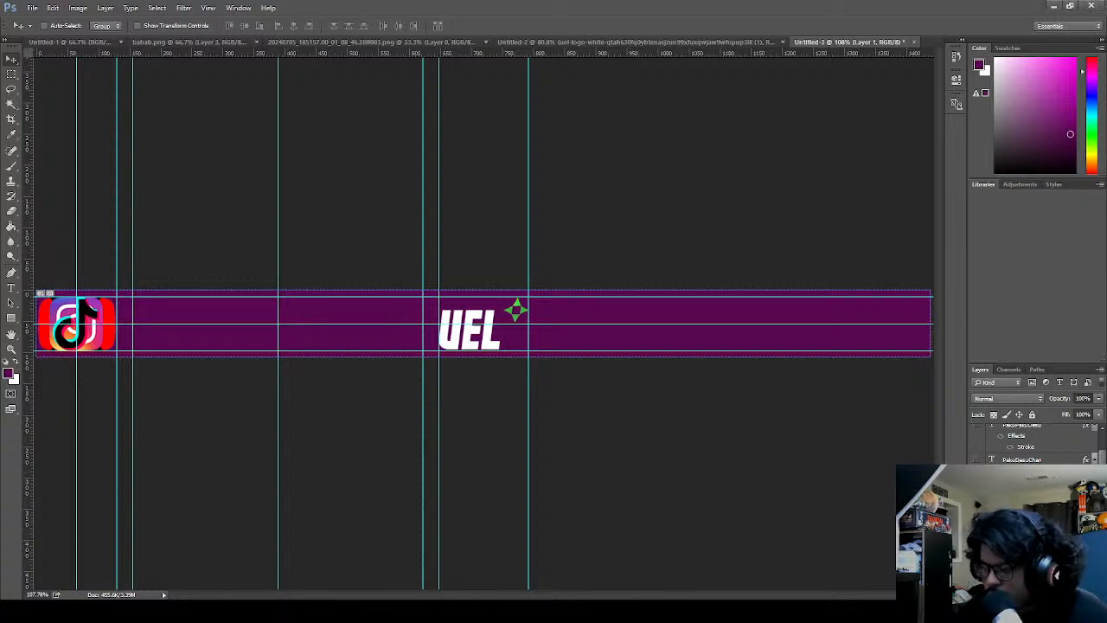
{"action": "key", "text": "ctrl+z"}
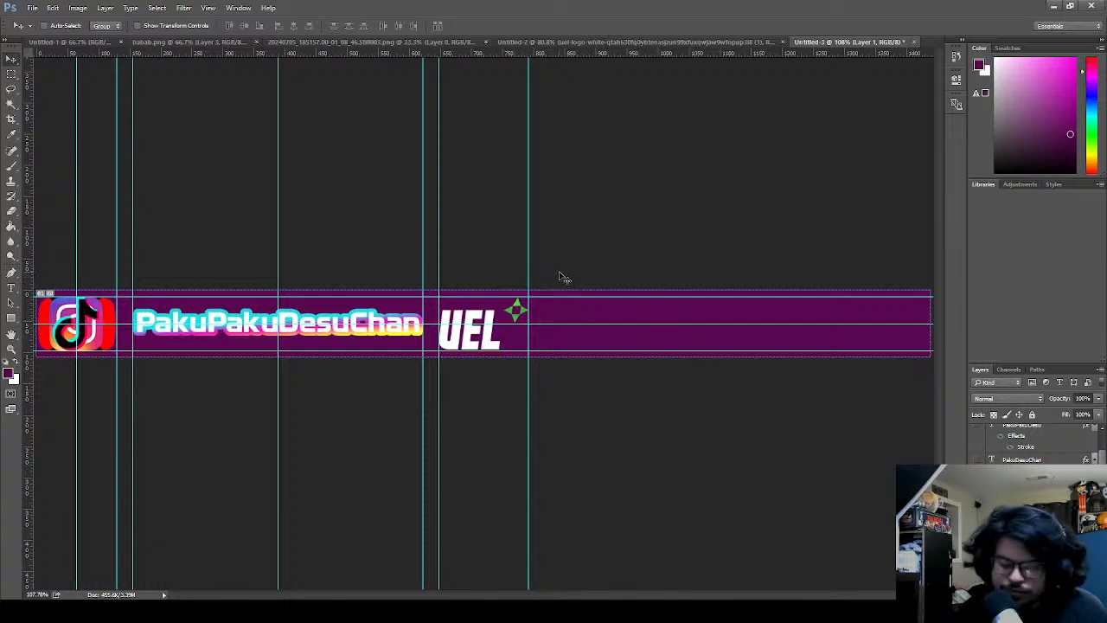
- Add the white, centre-aligned text "Recently Subscribed!!" in 39 pt NissanOpti Regular to the empty banner area beyond the UEL logo
{"action": "type", "text": "tUse Code P"}
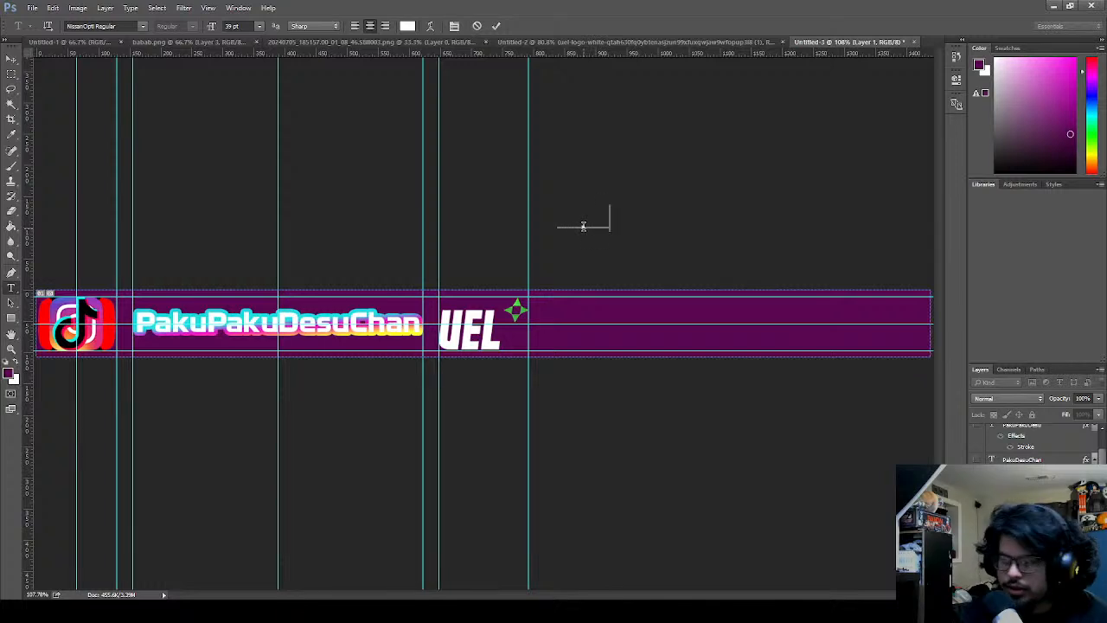
{"action": "type", "text": "akuPaku"}
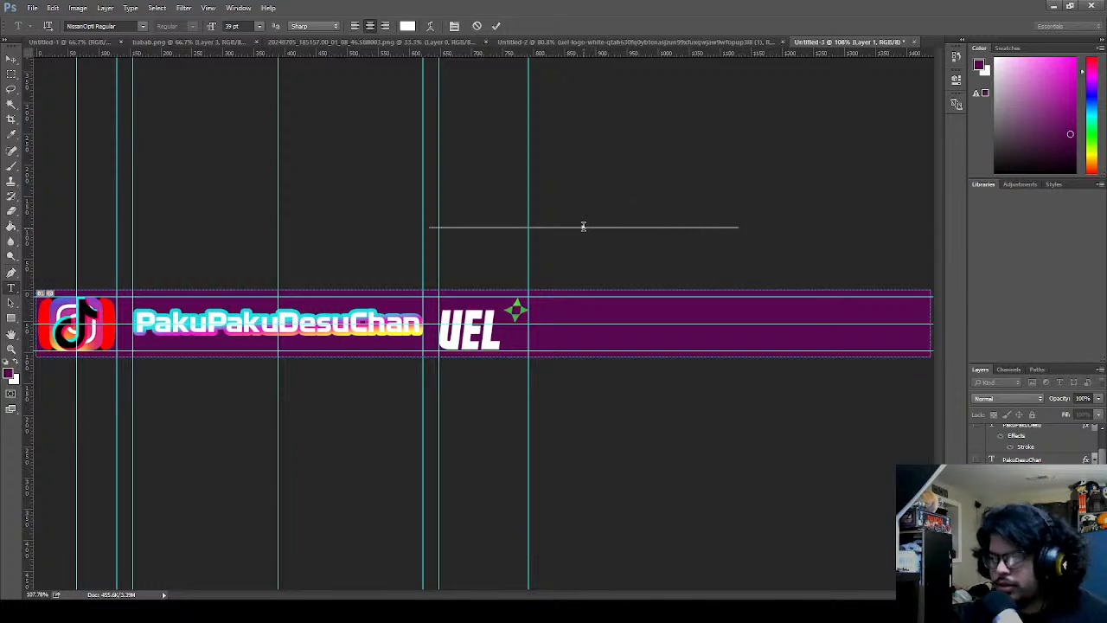
{"action": "left_click_drag", "start_coordinate": [616, 192], "coordinate": [728, 297]}
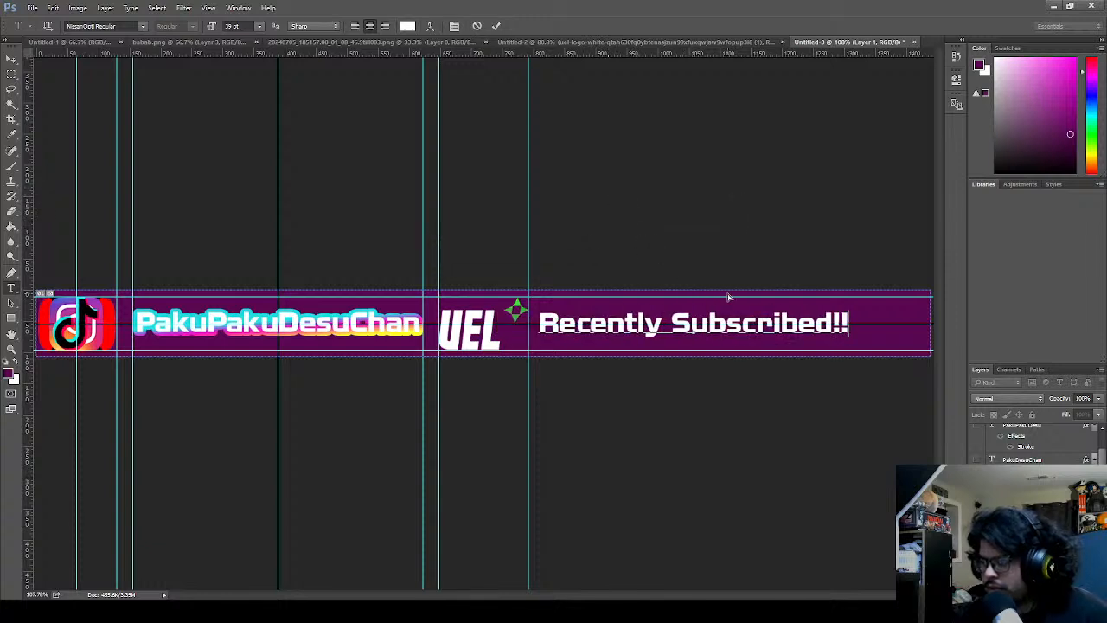
{"action": "left_click", "coordinate": [496, 25]}
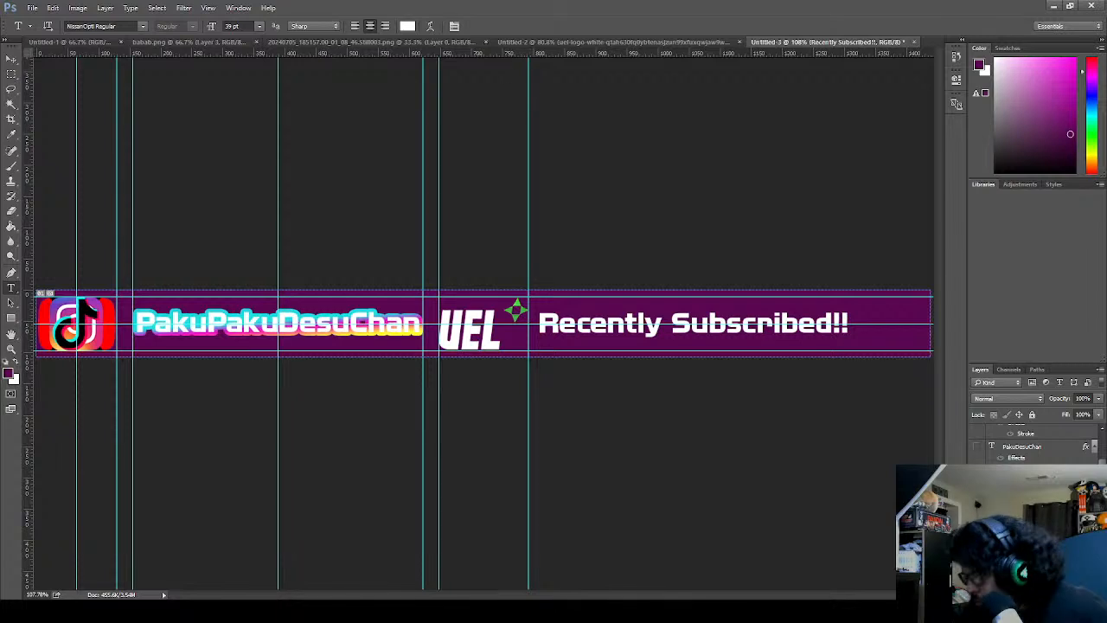
- Place the "Recently Subscribed!!" layer directly below the UEL logo layer and give it the channel name's multicolour stroke
{"action": "scroll", "coordinate": [1034, 444], "scroll_direction": "up", "scroll_amount": 1}
{"action": "scroll", "coordinate": [1034, 441], "scroll_direction": "up", "scroll_amount": 2}
{"action": "mouse_move", "coordinate": [1040, 476]}
{"action": "left_mouse_down"}
{"action": "mouse_move", "coordinate": [1043, 433]}
{"action": "mouse_move", "coordinate": [1031, 449]}
{"action": "left_mouse_up"}
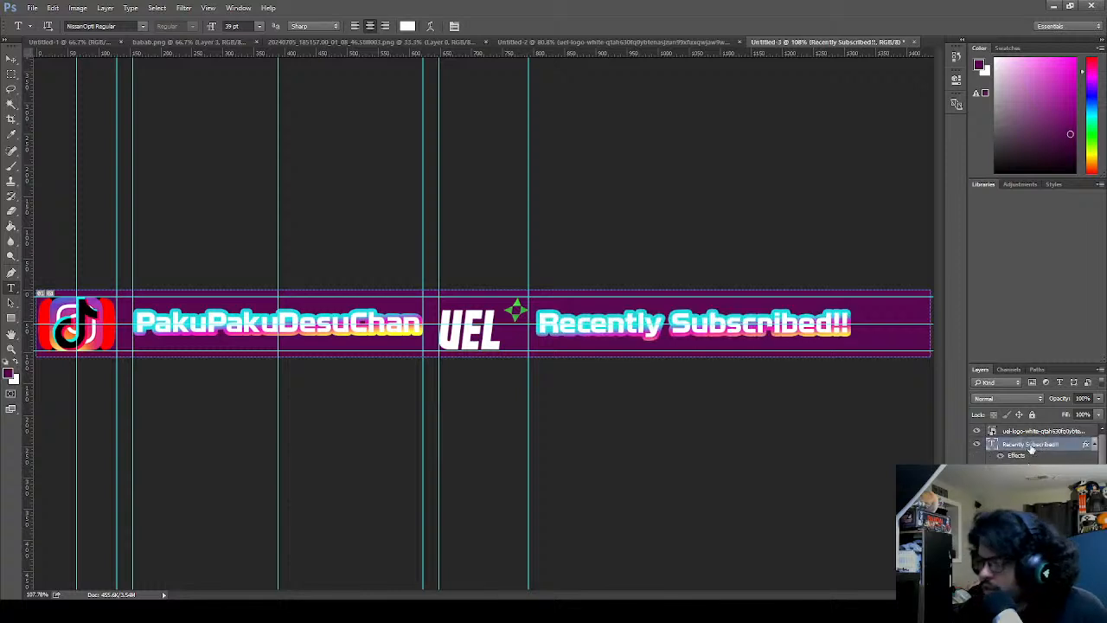
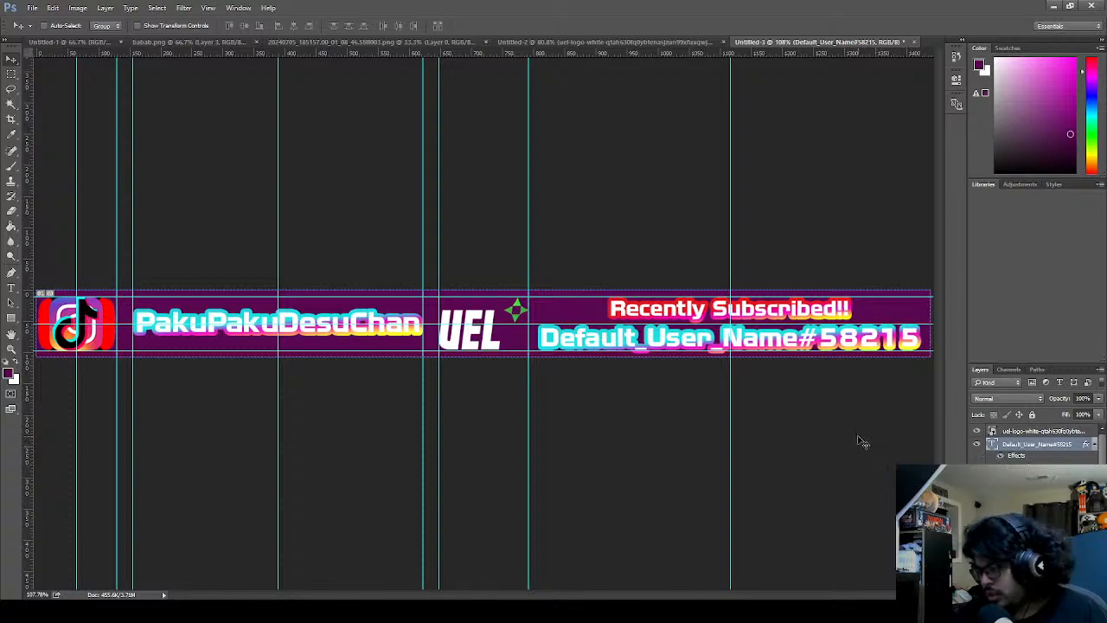
- Hide the purple background layer so that the banner has a transparent background
{"action": "left_click", "coordinate": [1040, 432]}
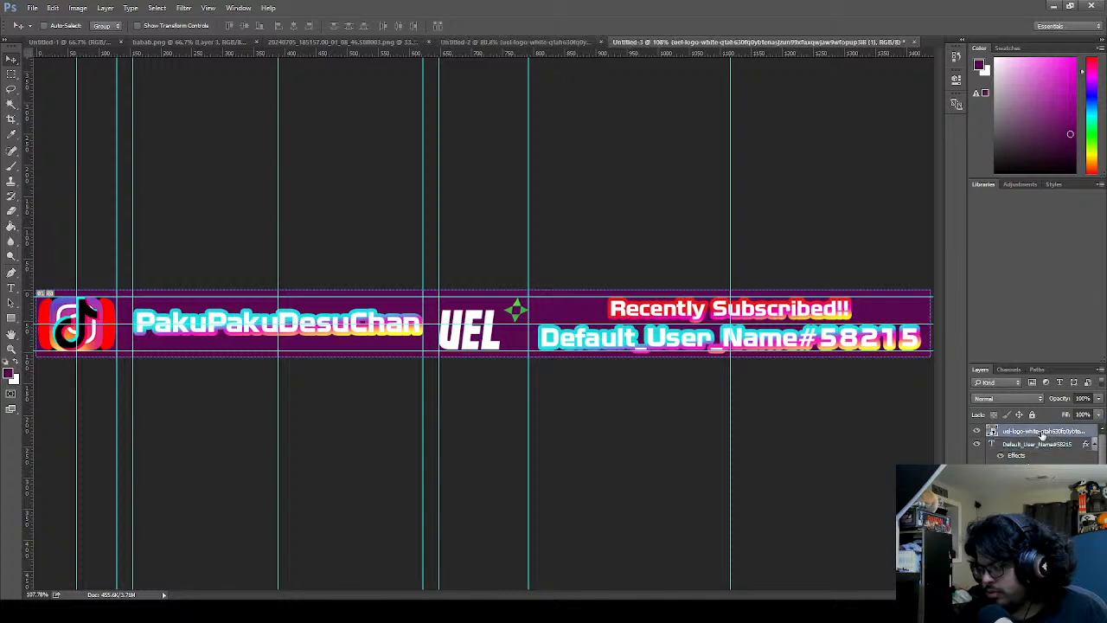
{"action": "scroll", "coordinate": [1041, 434], "scroll_direction": "down", "scroll_amount": 3}
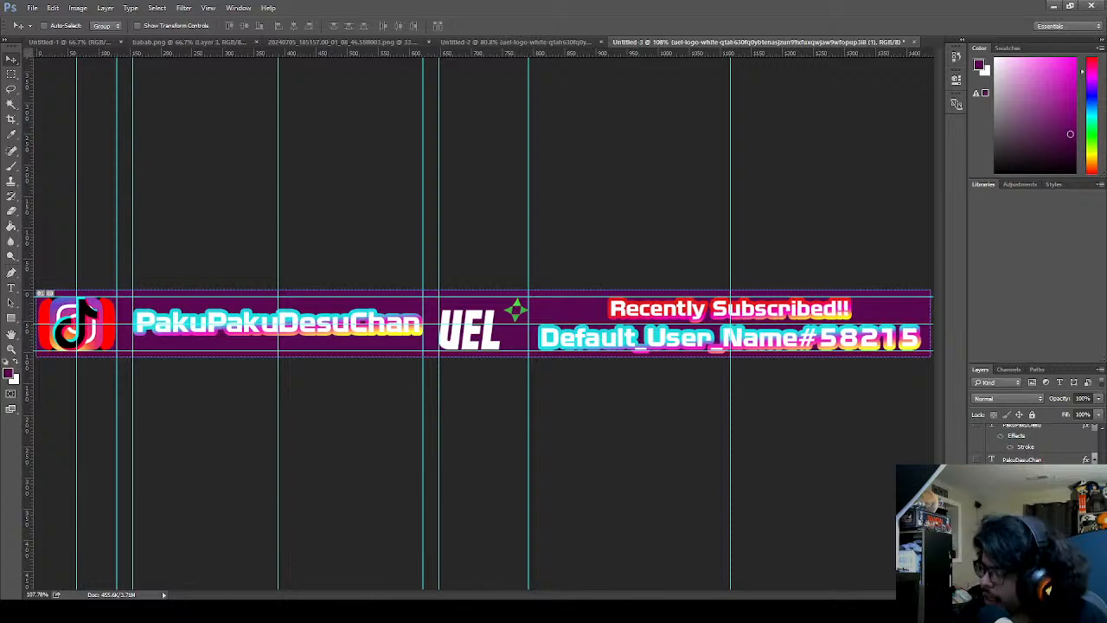
{"action": "scroll", "coordinate": [1036, 441], "scroll_direction": "up", "scroll_amount": 3}
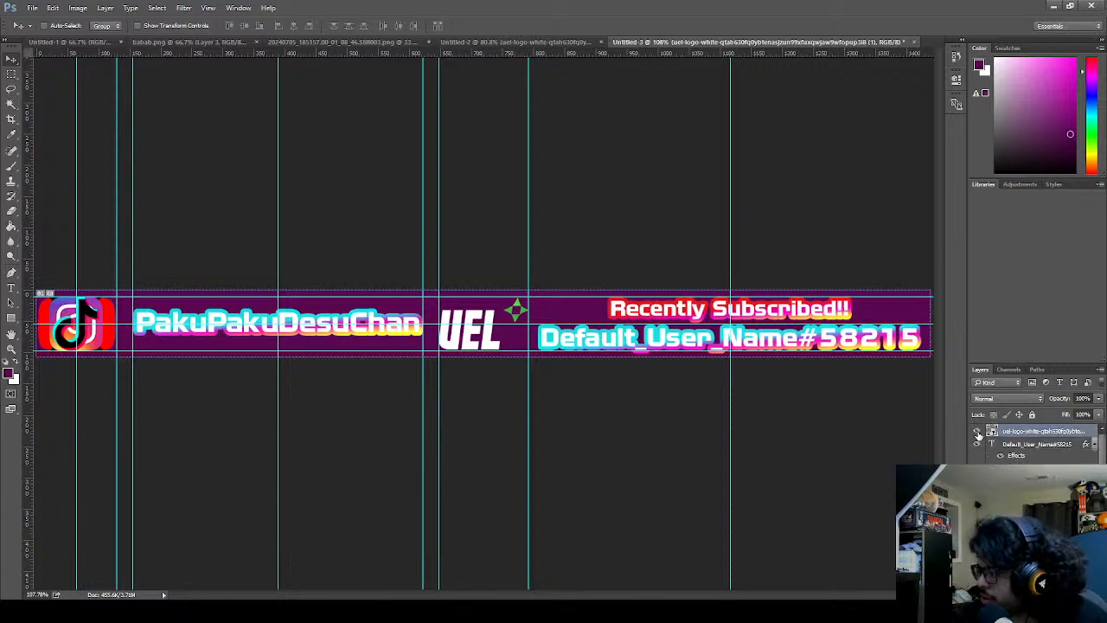
{"action": "scroll", "coordinate": [978, 435], "scroll_direction": "down", "scroll_amount": 4}
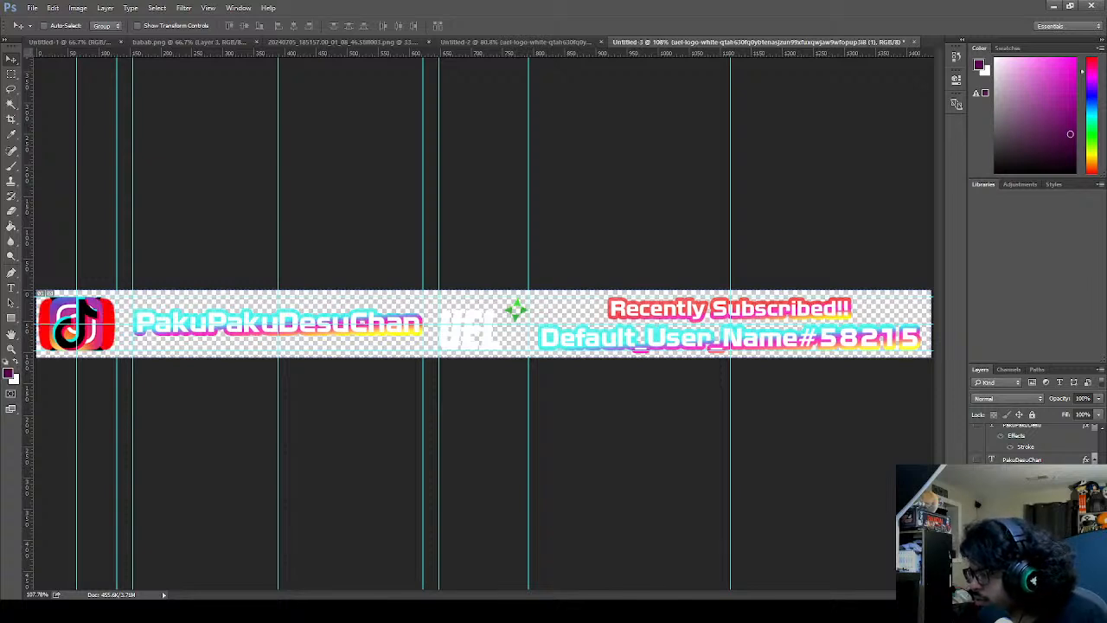
- Hide the UEL logo, the default user name text and the "Recently Subscribed!!" text layers
{"action": "scroll", "coordinate": [1037, 441], "scroll_direction": "up", "scroll_amount": 3}
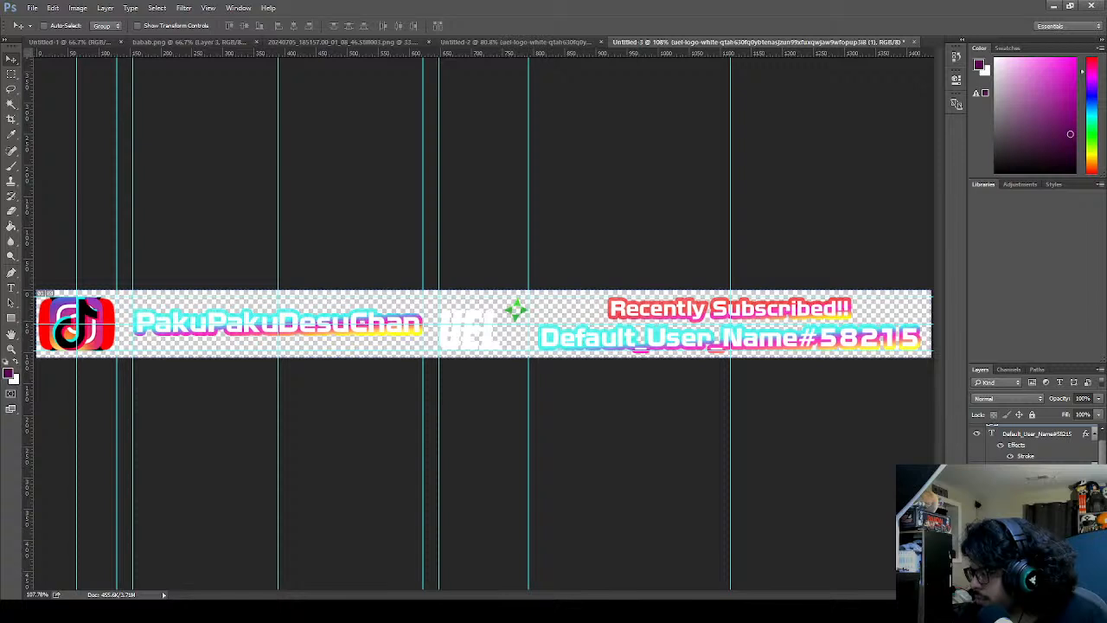
{"action": "left_click", "coordinate": [977, 473]}
{"action": "scroll", "coordinate": [986, 458], "scroll_direction": "up", "scroll_amount": 1}
{"action": "left_click", "coordinate": [976, 444]}
{"action": "left_click", "coordinate": [976, 430]}
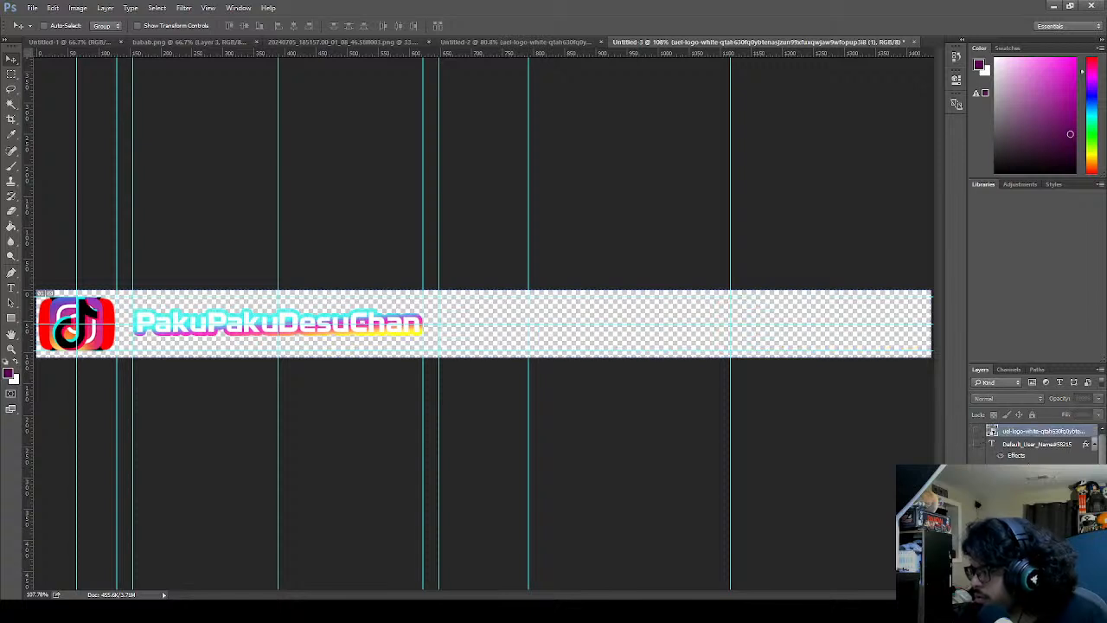
- Hide all the platform logo layers stacked beside the PakuPakuDesuChan text
{"action": "scroll", "coordinate": [1037, 443], "scroll_direction": "down", "scroll_amount": 3}
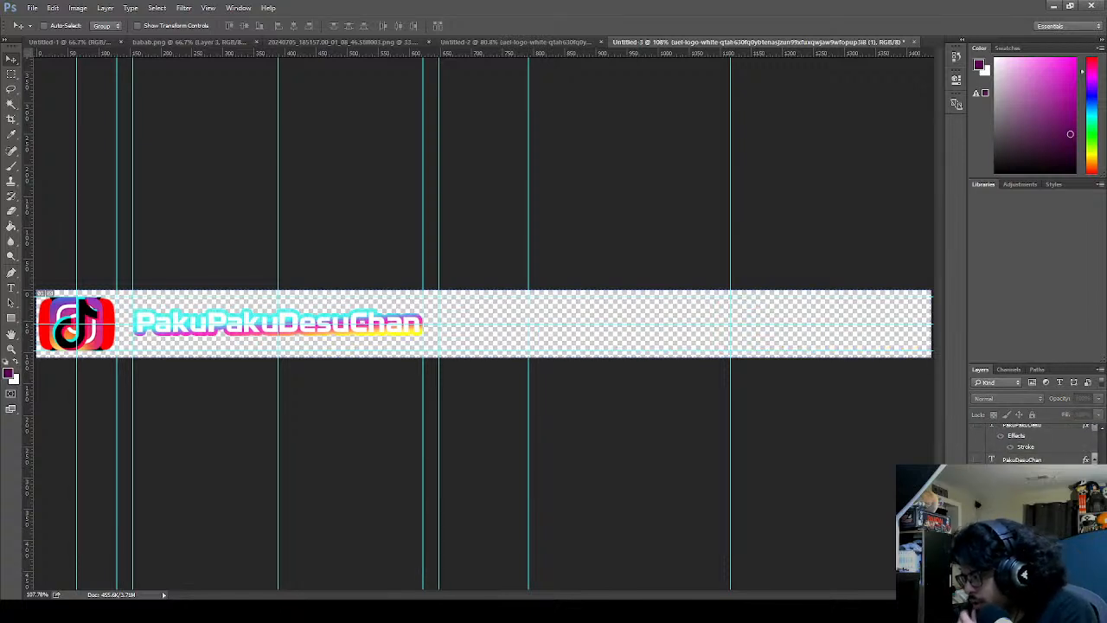
{"action": "left_click", "coordinate": [976, 525]}
{"action": "left_click", "coordinate": [976, 510]}
{"action": "left_click", "coordinate": [977, 494]}
{"action": "left_click", "coordinate": [976, 479]}
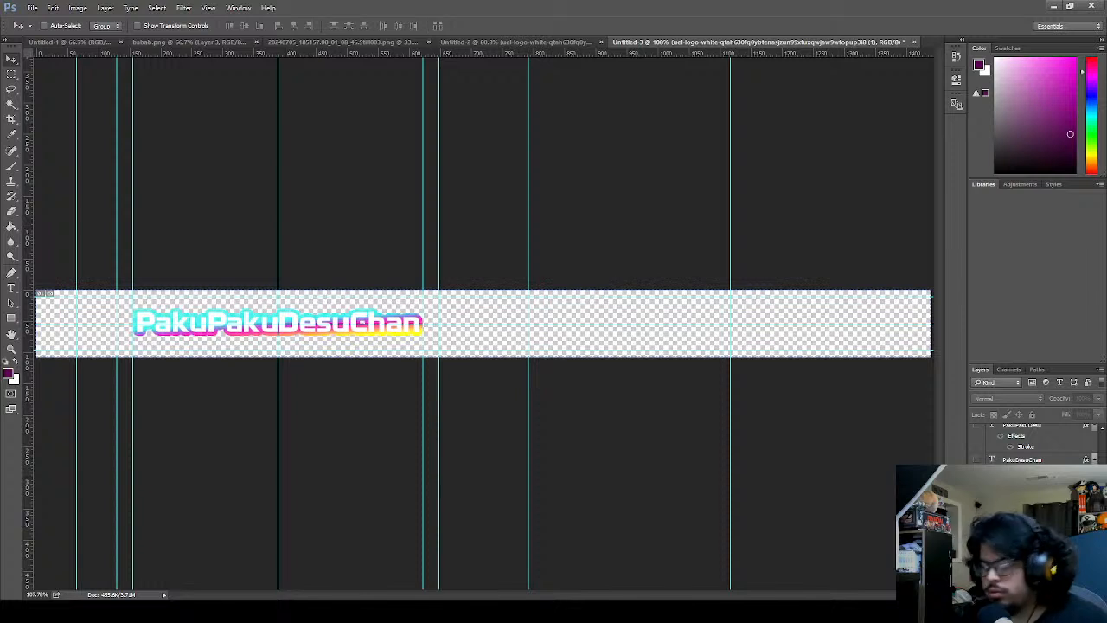
- Swap the PakuPakuDesuChan text for the PakuDesuChan text, then hide PakuDesuChan as well
{"action": "left_click", "coordinate": [976, 459]}
{"action": "left_click", "coordinate": [976, 494]}
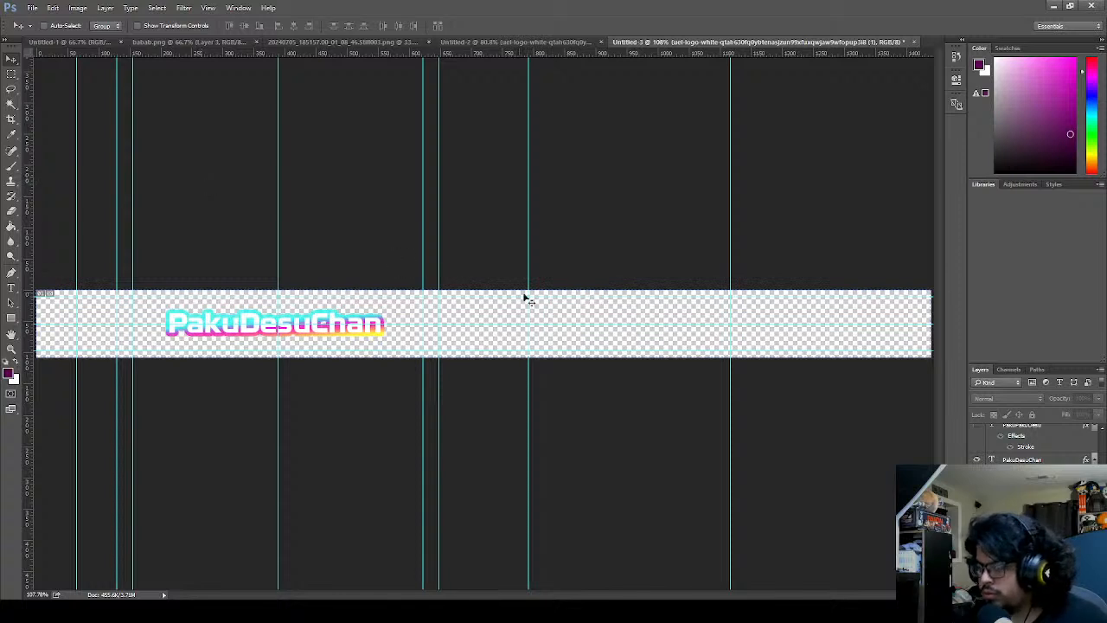
{"action": "left_click", "coordinate": [976, 459]}
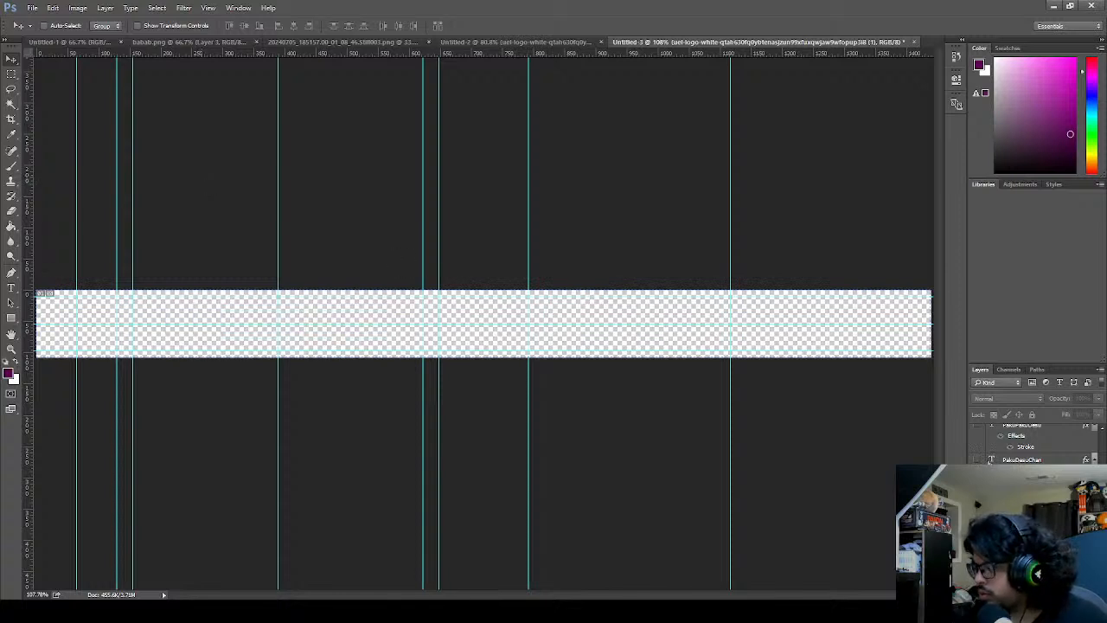
- Show the PakuPakuDesu text layer together with the X logo
{"action": "scroll", "coordinate": [982, 458], "scroll_direction": "down", "scroll_amount": 1}
{"action": "left_click", "coordinate": [976, 450]}
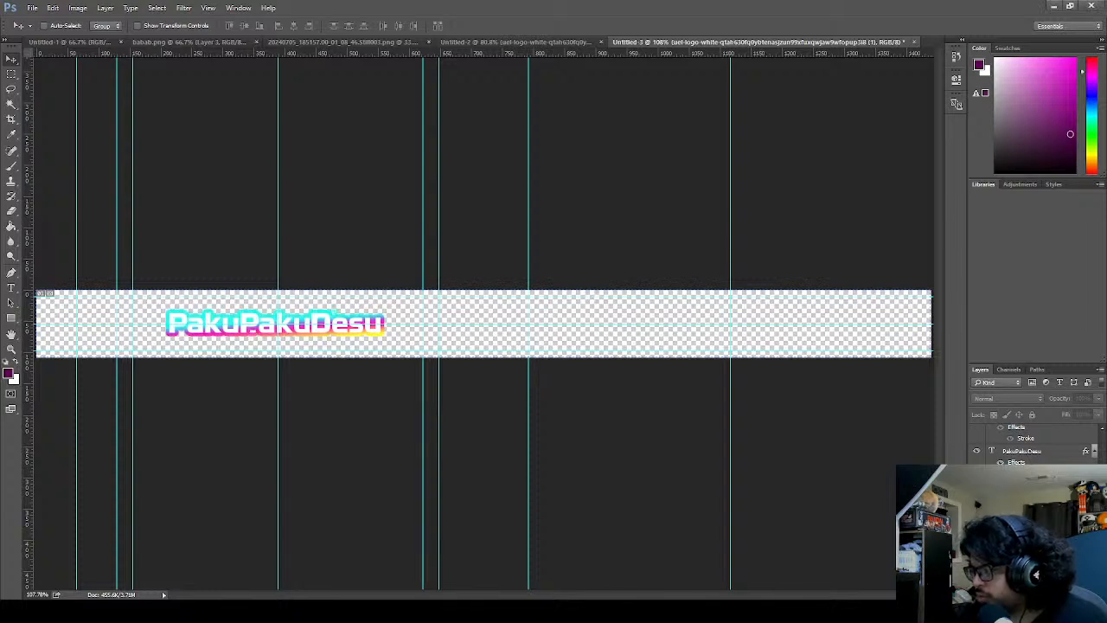
{"action": "left_click", "coordinate": [976, 486]}
{"action": "left_click", "coordinate": [976, 486]}
{"action": "scroll", "coordinate": [1028, 445], "scroll_direction": "down", "scroll_amount": 1}
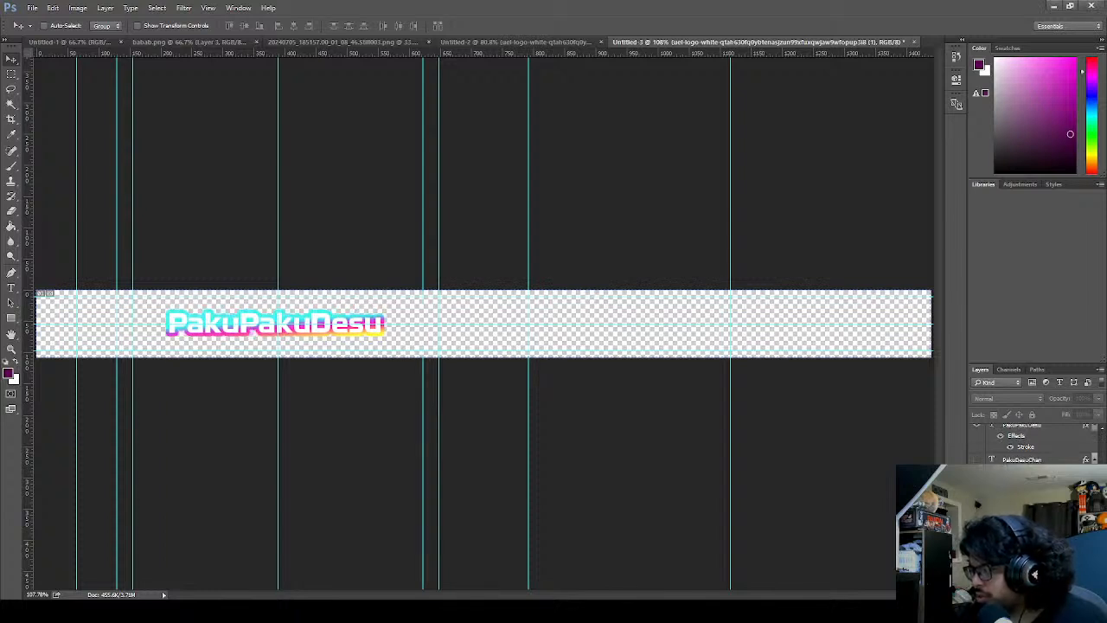
{"action": "left_click", "coordinate": [976, 494]}
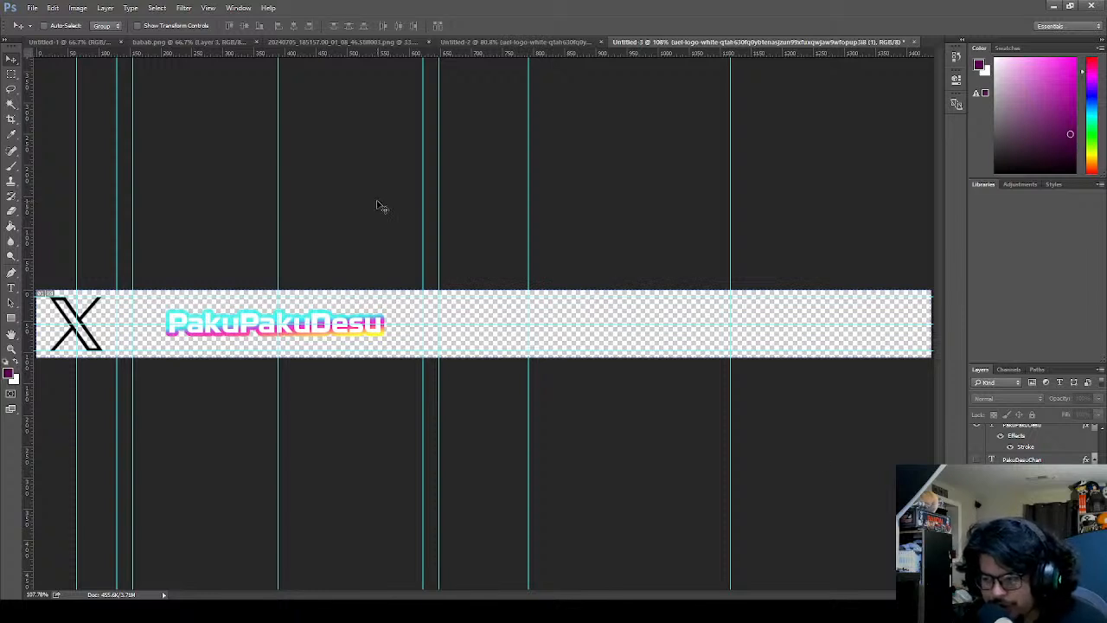
- Add the white, centre-aligned text "Paku_MajinBots" in NissanOpti Regular beside PakuPakuDesu and give it the other names' multicolour stroke
{"action": "key", "text": "t"}
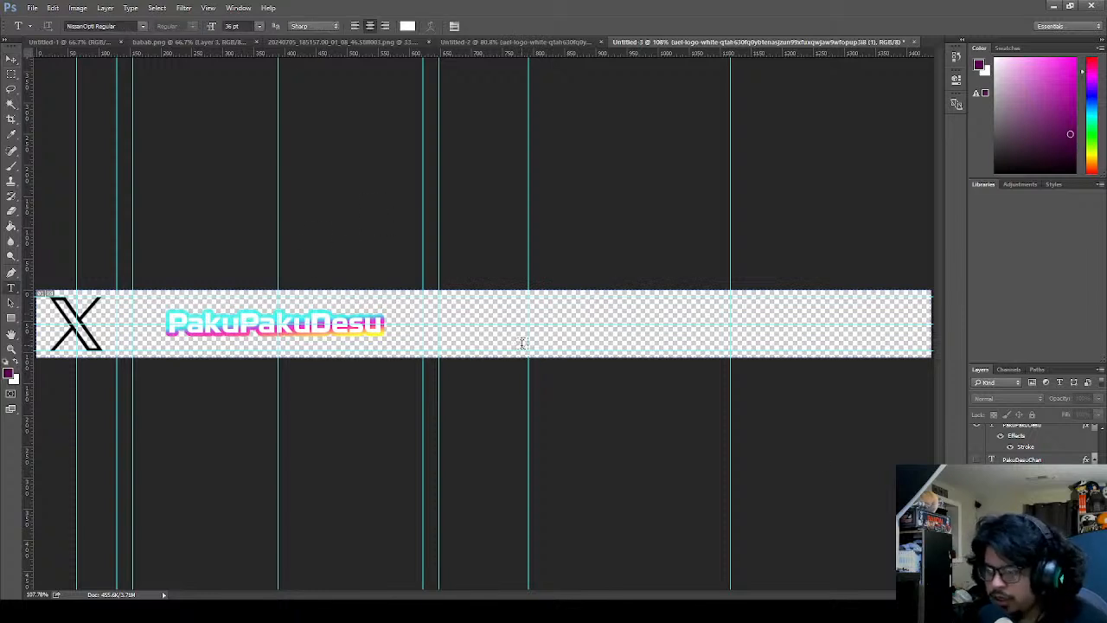
{"action": "left_click", "coordinate": [534, 323]}
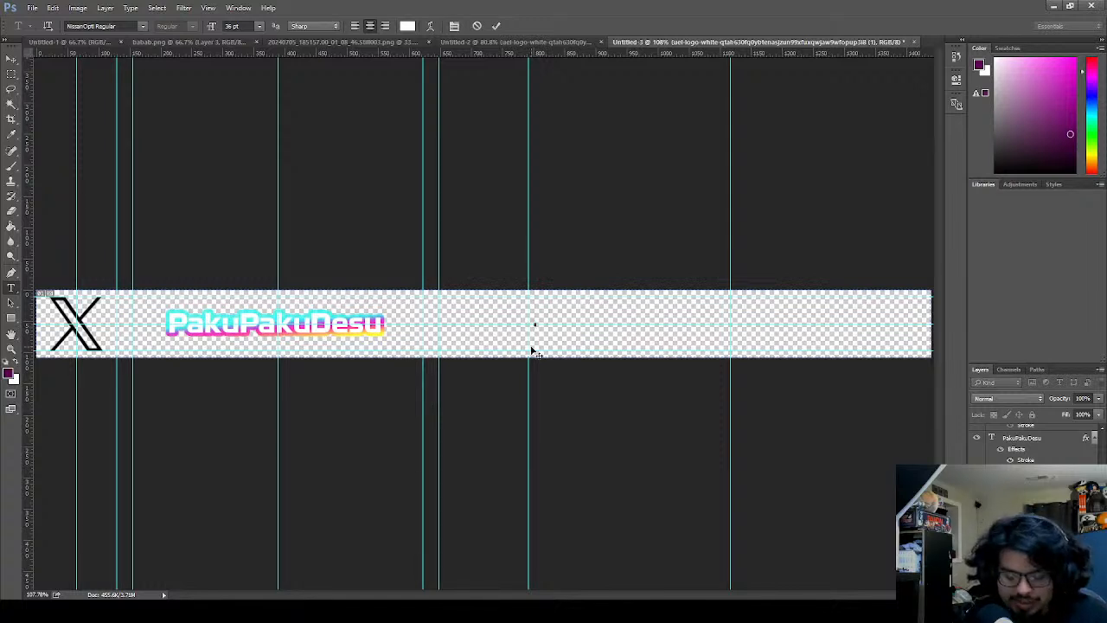
{"action": "type", "text": "Paku Mama"}
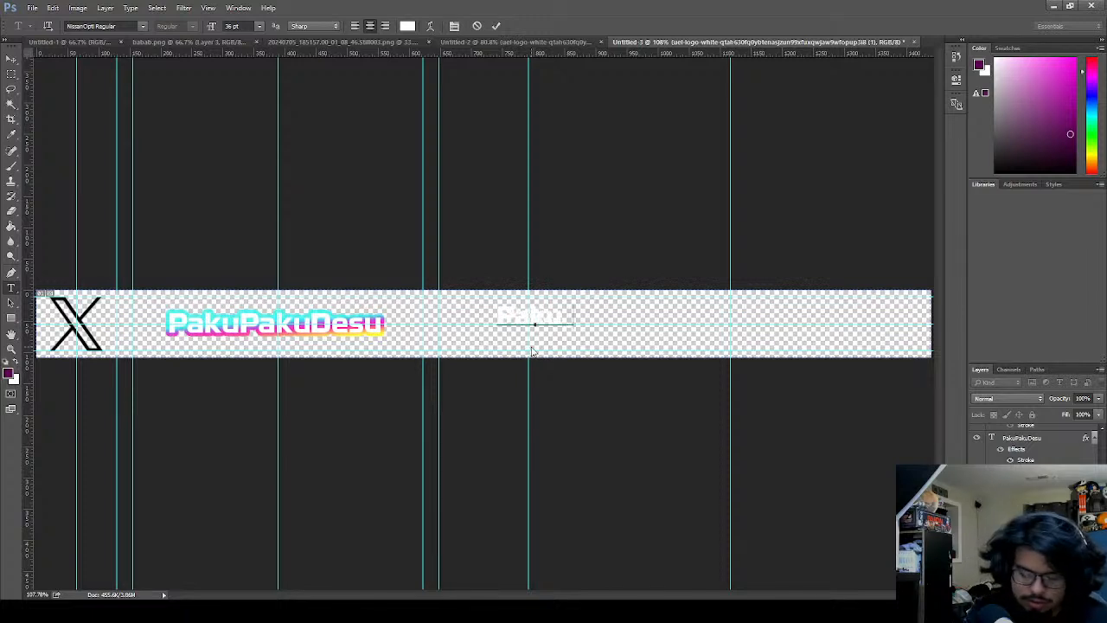
{"action": "type", "text": "Bots"}
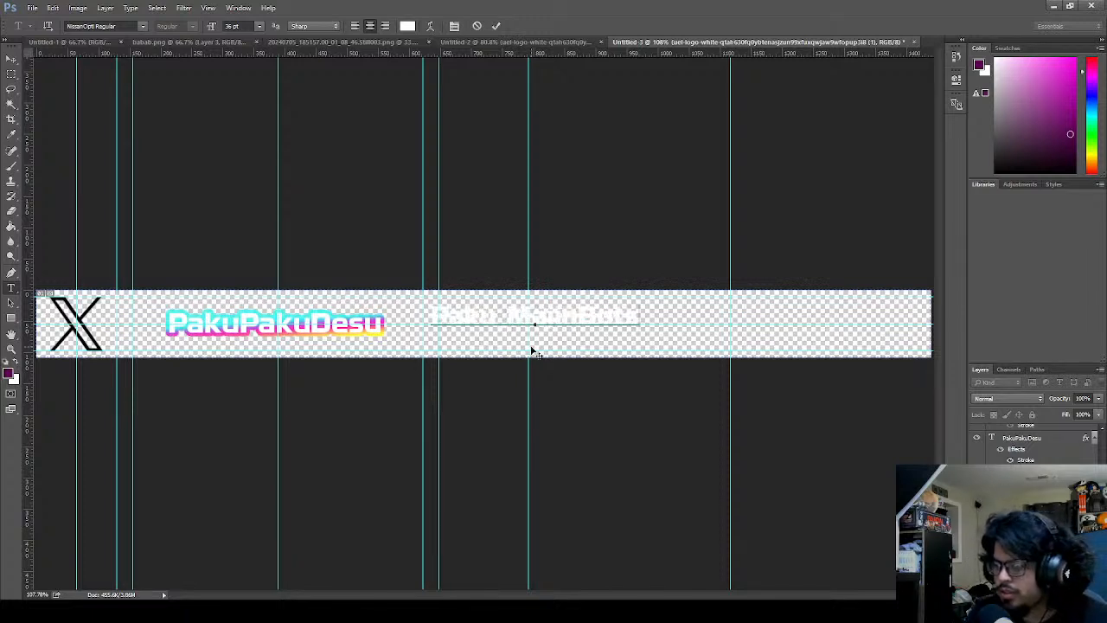
{"action": "left_click", "coordinate": [497, 26]}
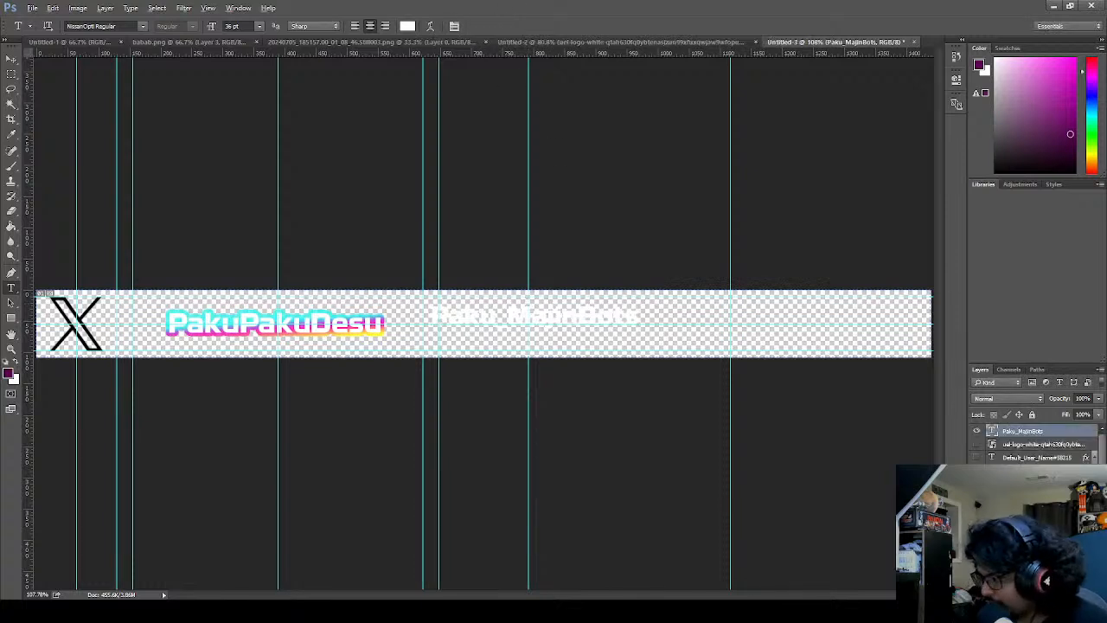
{"action": "left_click_drag", "start_coordinate": [1042, 461], "coordinate": [1031, 436]}
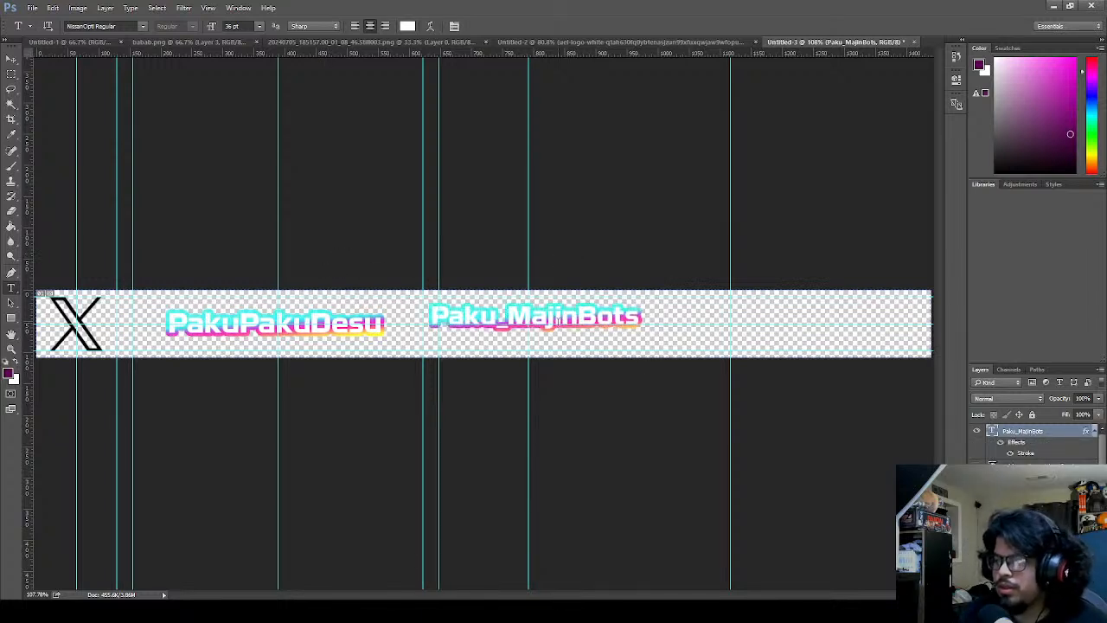
- Set the font size of the Paku_MajinBots text to 39 pt
{"action": "double_click", "coordinate": [558, 318]}
{"action": "left_click_drag", "start_coordinate": [232, 26], "coordinate": [200, 31]}
{"action": "type", "text": "3"}
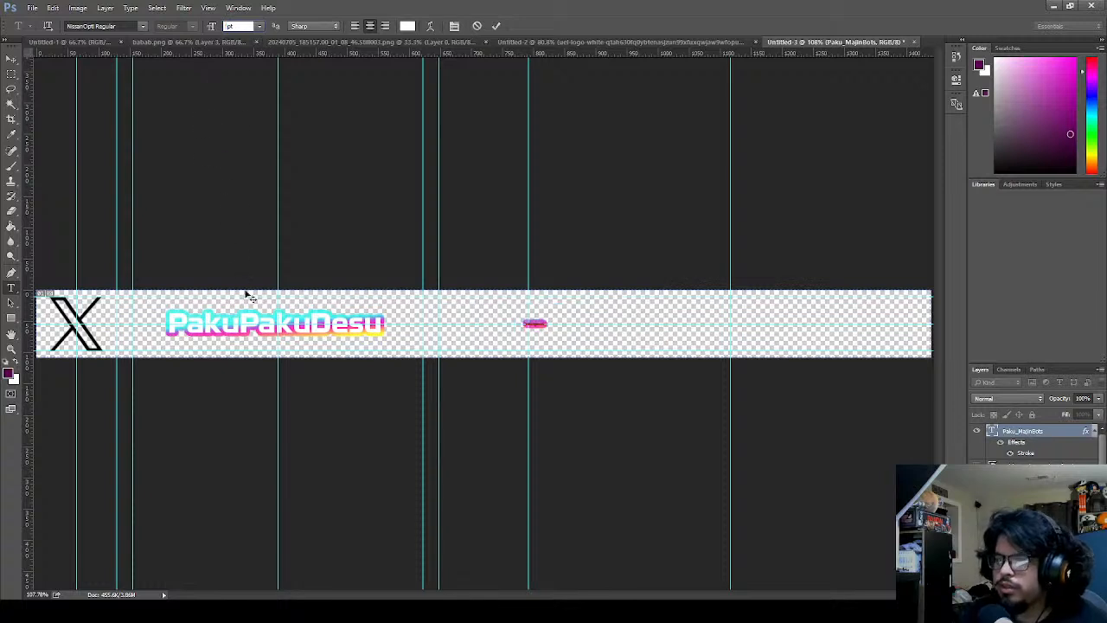
{"action": "type", "text": "9"}
{"action": "key", "text": "Return"}
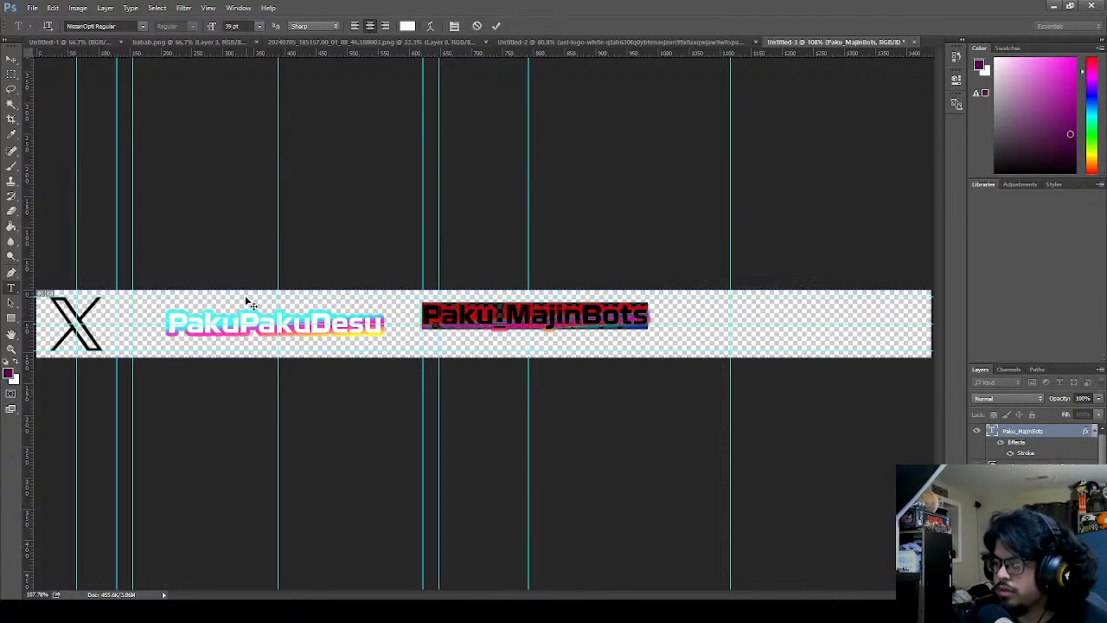
{"action": "left_click", "coordinate": [497, 27]}
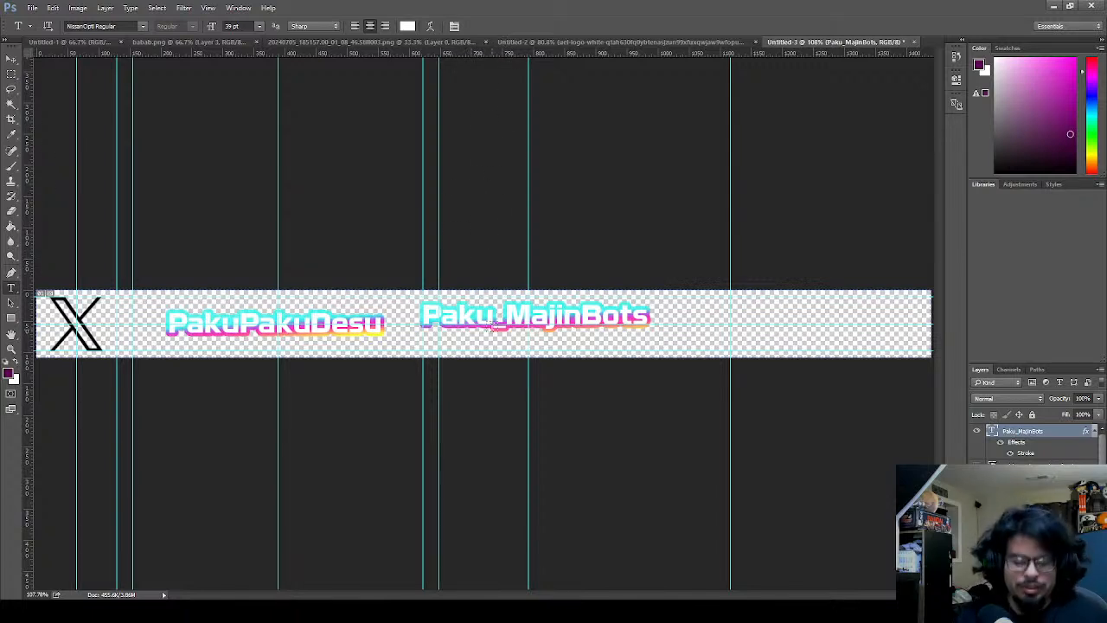
- Hide the X logo and show the Instagram logo in its place
{"action": "key", "text": "v"}
{"action": "scroll", "coordinate": [1033, 443], "scroll_direction": "down", "scroll_amount": 1}
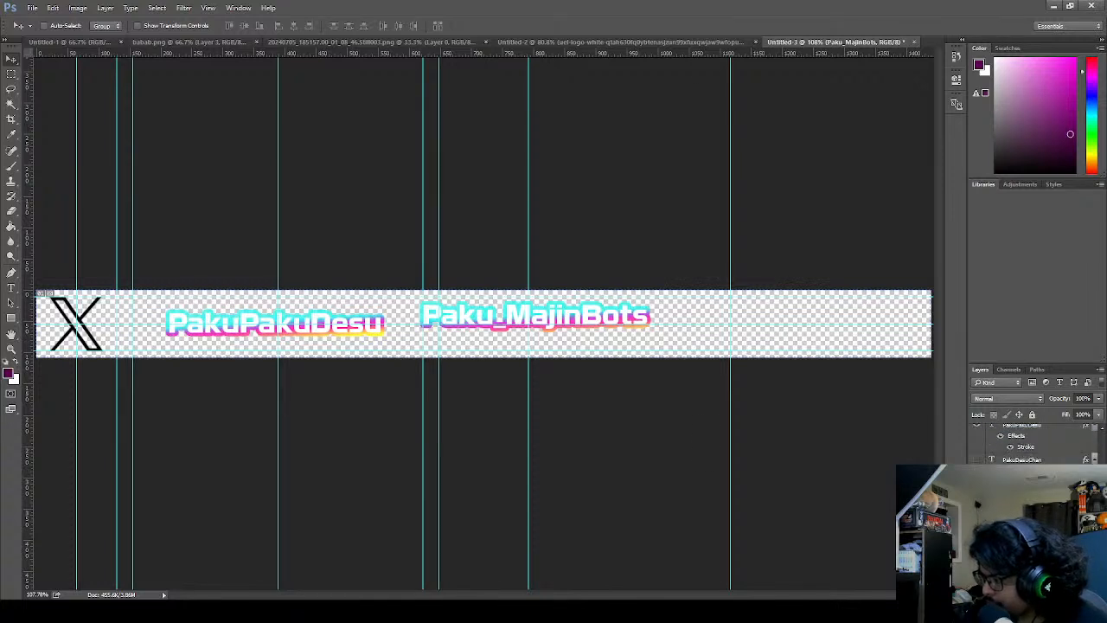
{"action": "left_click", "coordinate": [976, 493]}
{"action": "left_click", "coordinate": [976, 511]}
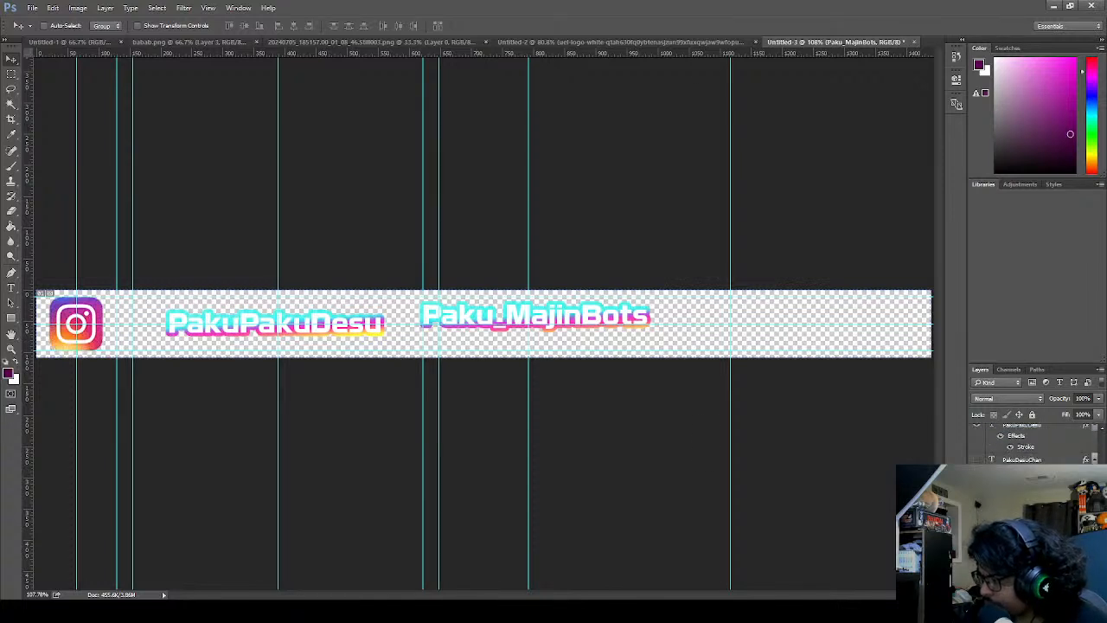
- Hide the PakuPakuDesu text and move Paku_MajinBots into the channel-name area, centred on the guides
{"action": "scroll", "coordinate": [992, 458], "scroll_direction": "up", "scroll_amount": 1}
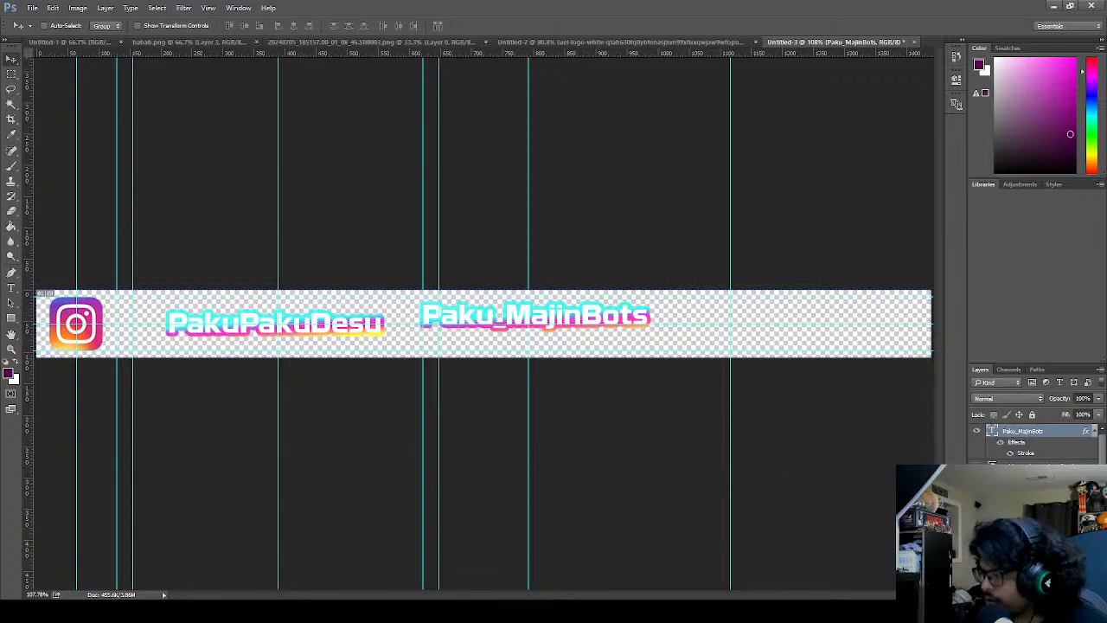
{"action": "scroll", "coordinate": [149, 321], "scroll_direction": "up", "scroll_amount": 3}
{"action": "key", "text": "b"}
{"action": "key", "text": "v"}
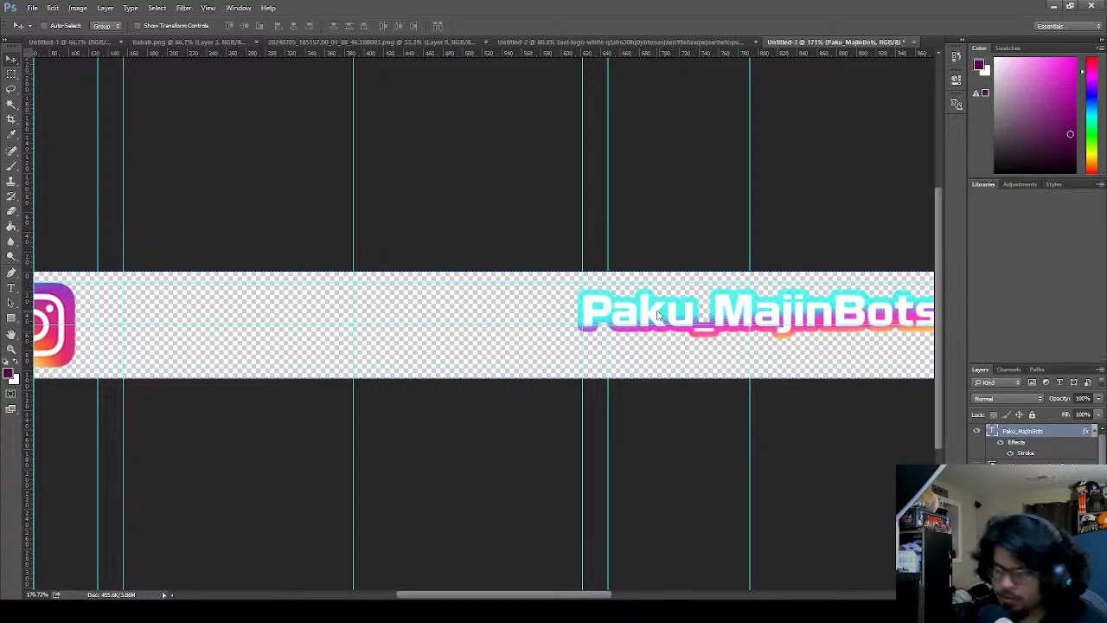
{"action": "left_click_drag", "start_coordinate": [690, 313], "coordinate": [283, 327]}
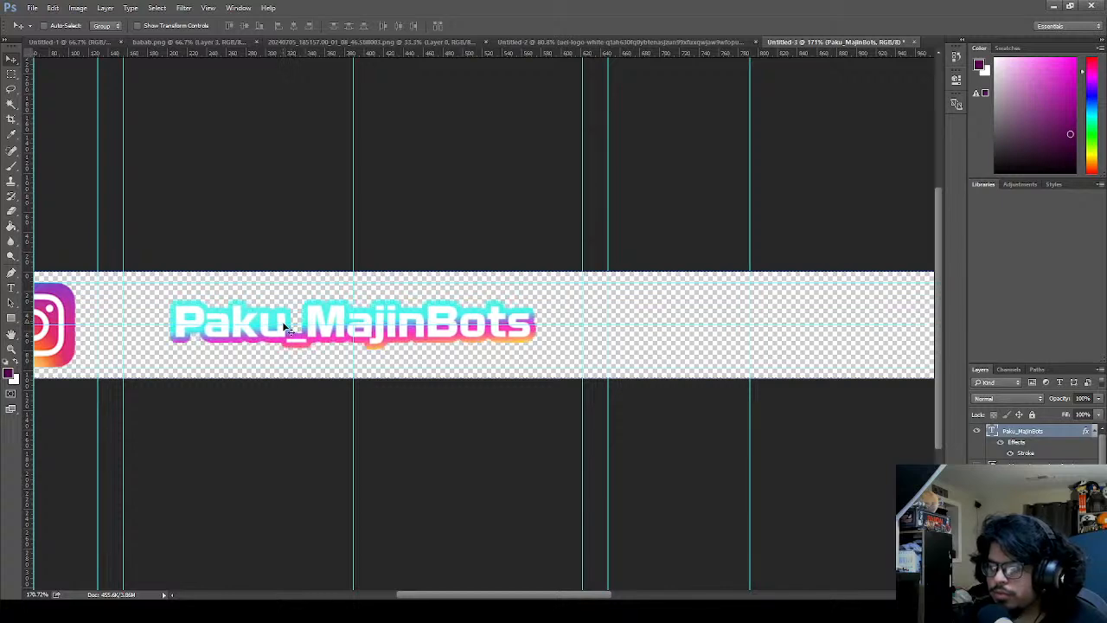
{"action": "scroll", "coordinate": [393, 297], "scroll_direction": "down", "scroll_amount": 3}
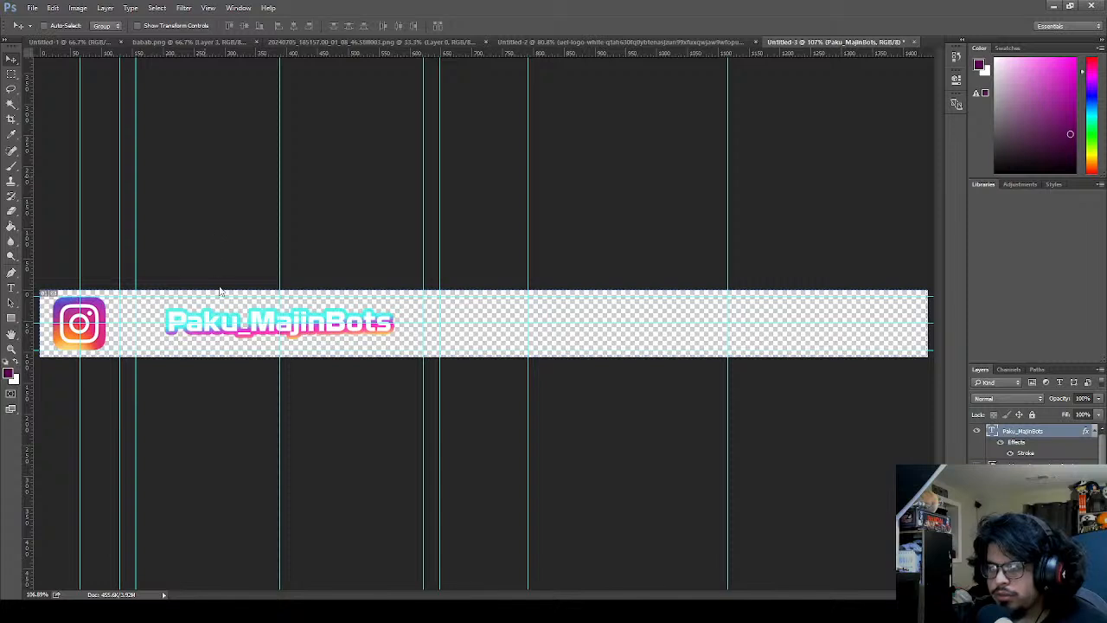
- Hide the Paku_MajinBots text and replace the Instagram logo with the X logo
{"action": "scroll", "coordinate": [996, 457], "scroll_direction": "down", "scroll_amount": 2}
{"action": "scroll", "coordinate": [996, 457], "scroll_direction": "up", "scroll_amount": 2}
{"action": "left_click", "coordinate": [977, 427]}
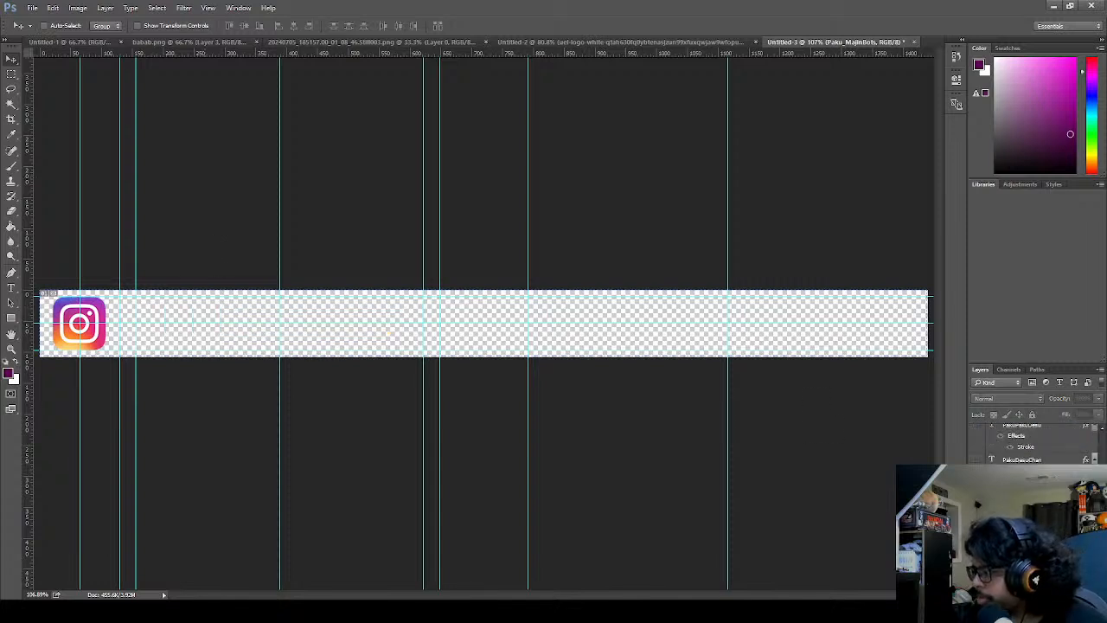
{"action": "left_click", "coordinate": [977, 519]}
{"action": "left_click", "coordinate": [978, 493]}
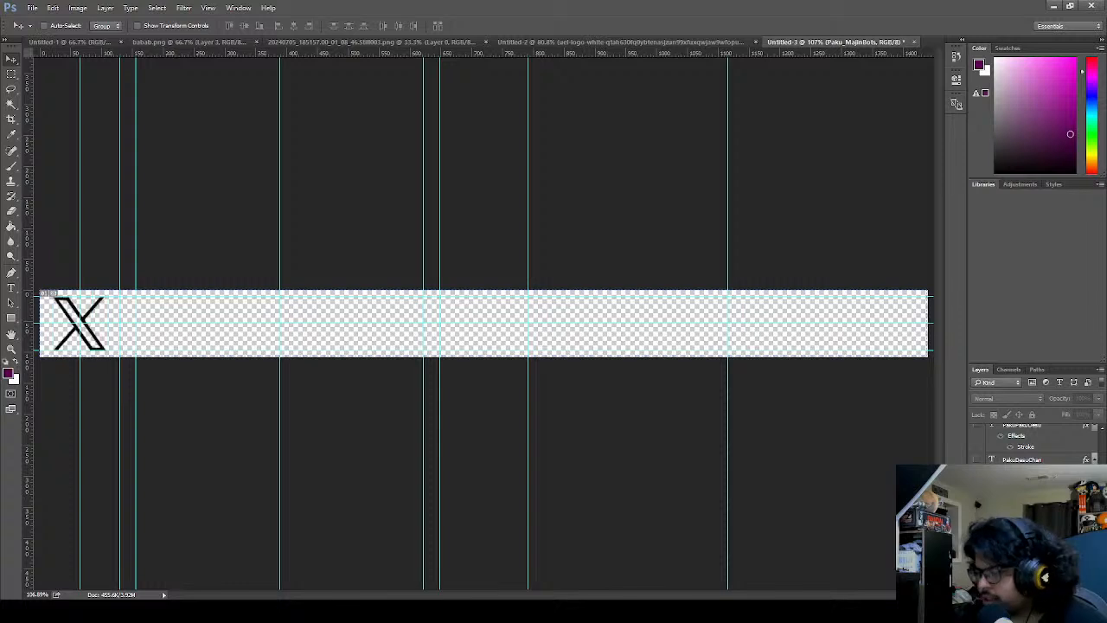
- Show the PakuDesuChan text layer beside the X logo
{"action": "scroll", "coordinate": [996, 484], "scroll_direction": "up", "scroll_amount": 2}
{"action": "scroll", "coordinate": [1037, 443], "scroll_direction": "down", "scroll_amount": 2}
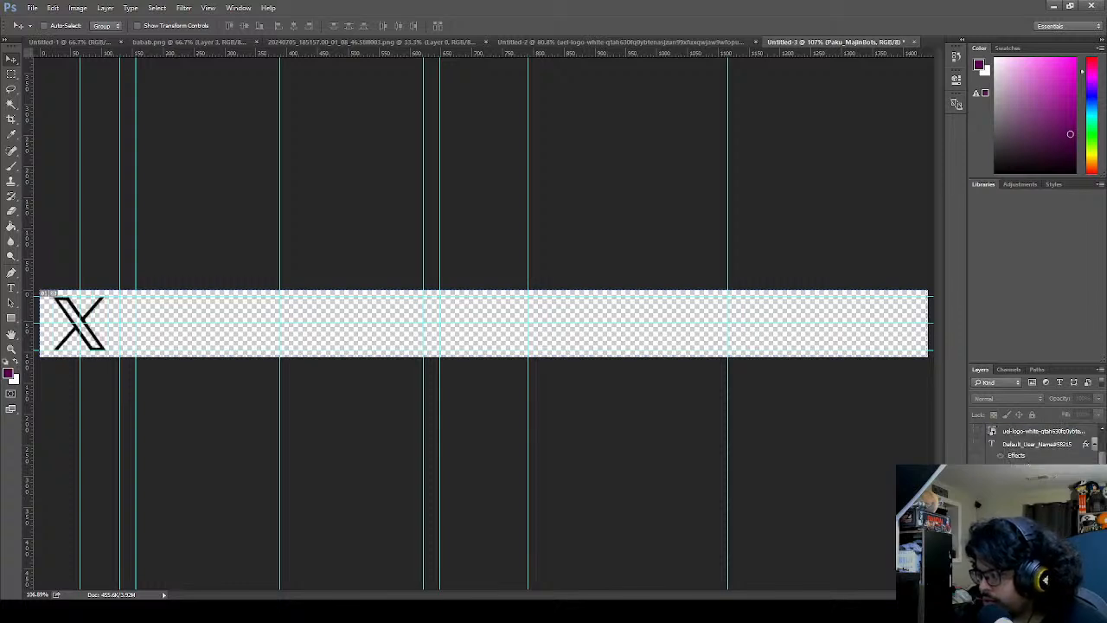
{"action": "left_click", "coordinate": [977, 493]}
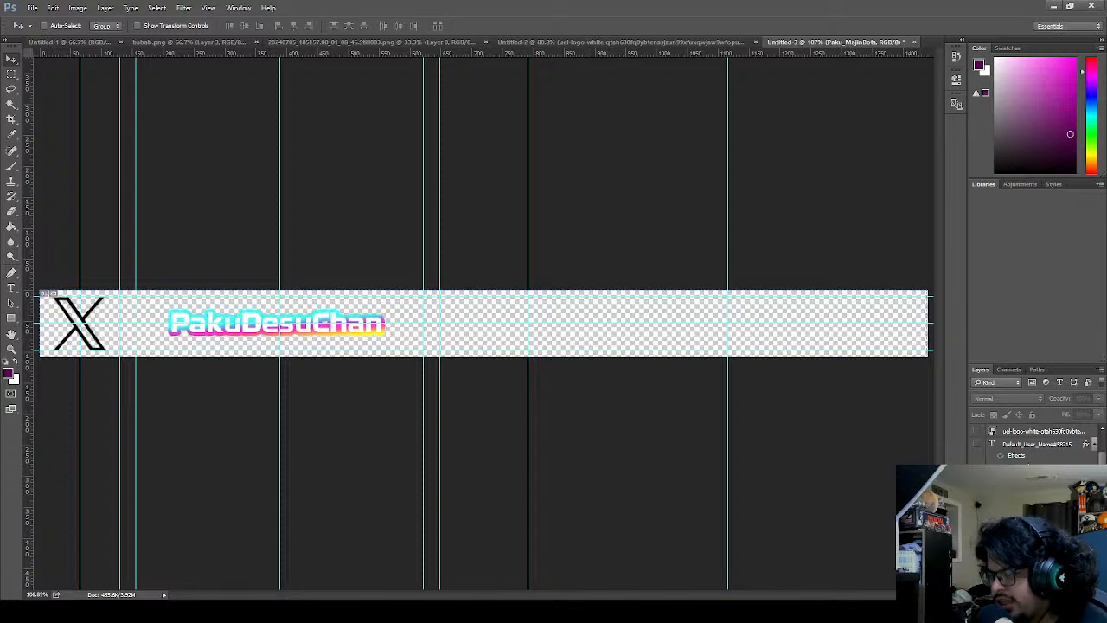
- Replace the X logo with the TikTok logo and swap the visible name to PakuPakuDesuChan
{"action": "scroll", "coordinate": [1033, 441], "scroll_direction": "down", "scroll_amount": 2}
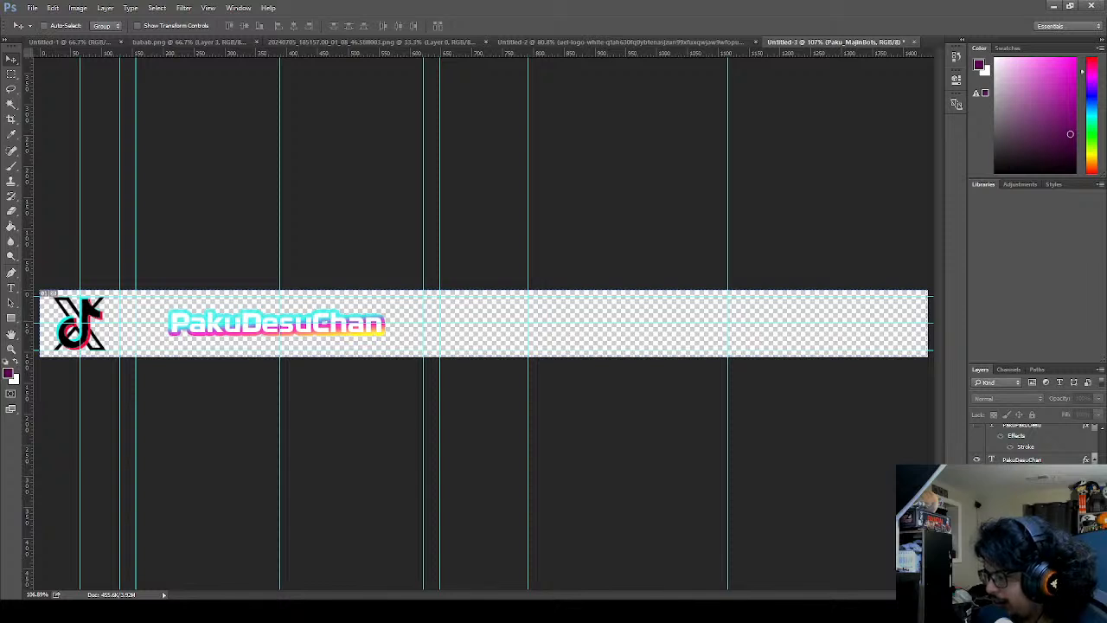
{"action": "scroll", "coordinate": [1034, 445], "scroll_direction": "up", "scroll_amount": 3}
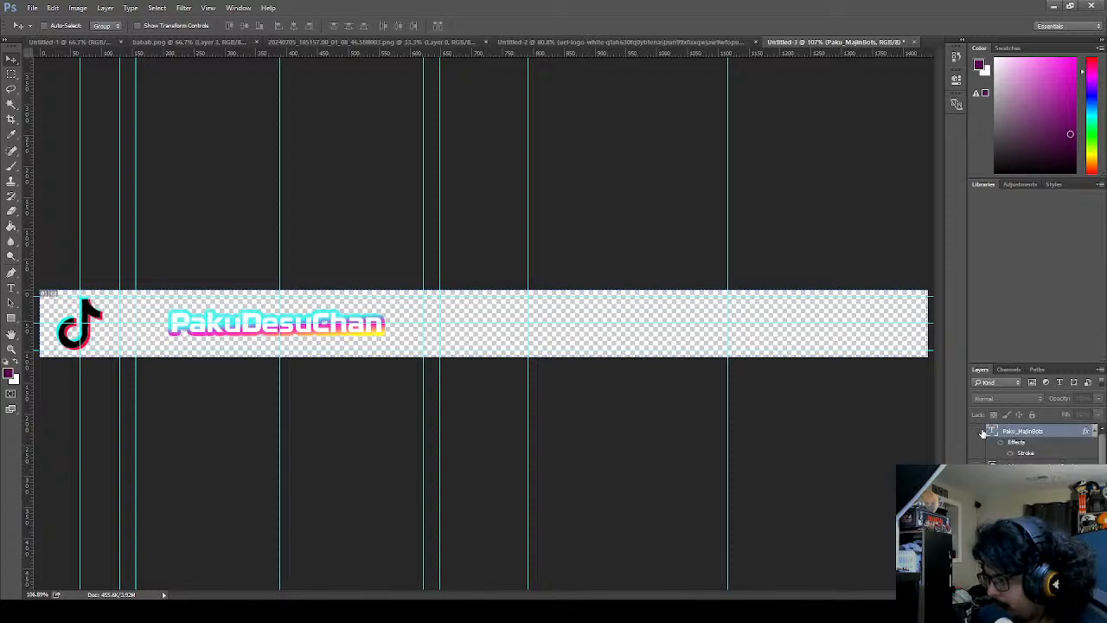
{"action": "scroll", "coordinate": [982, 454], "scroll_direction": "down", "scroll_amount": 2}
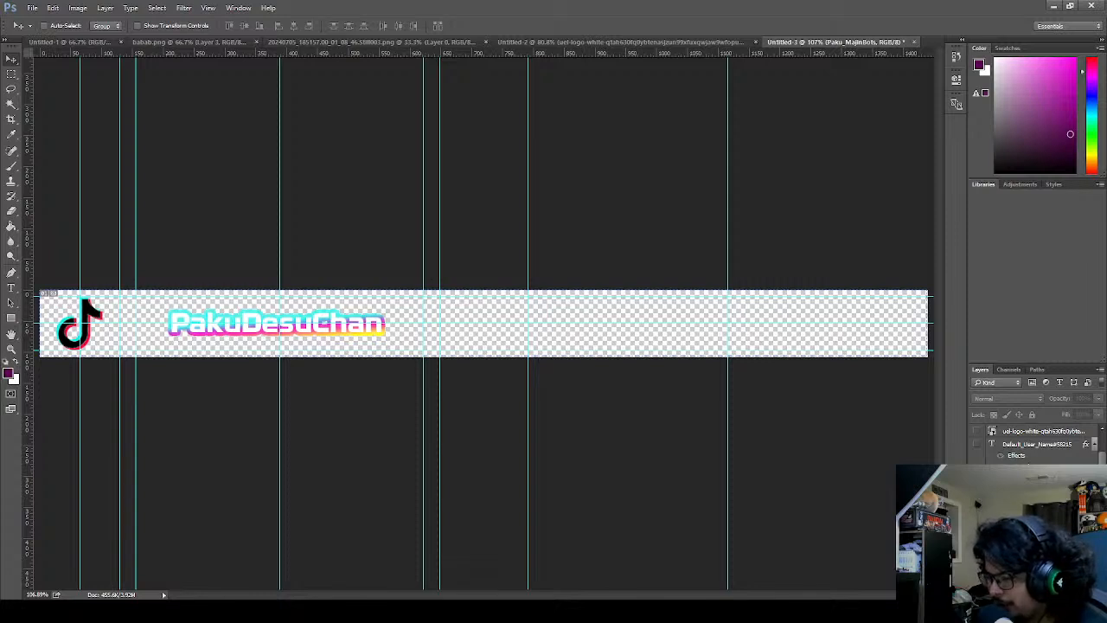
{"action": "scroll", "coordinate": [1037, 443], "scroll_direction": "down", "scroll_amount": 3}
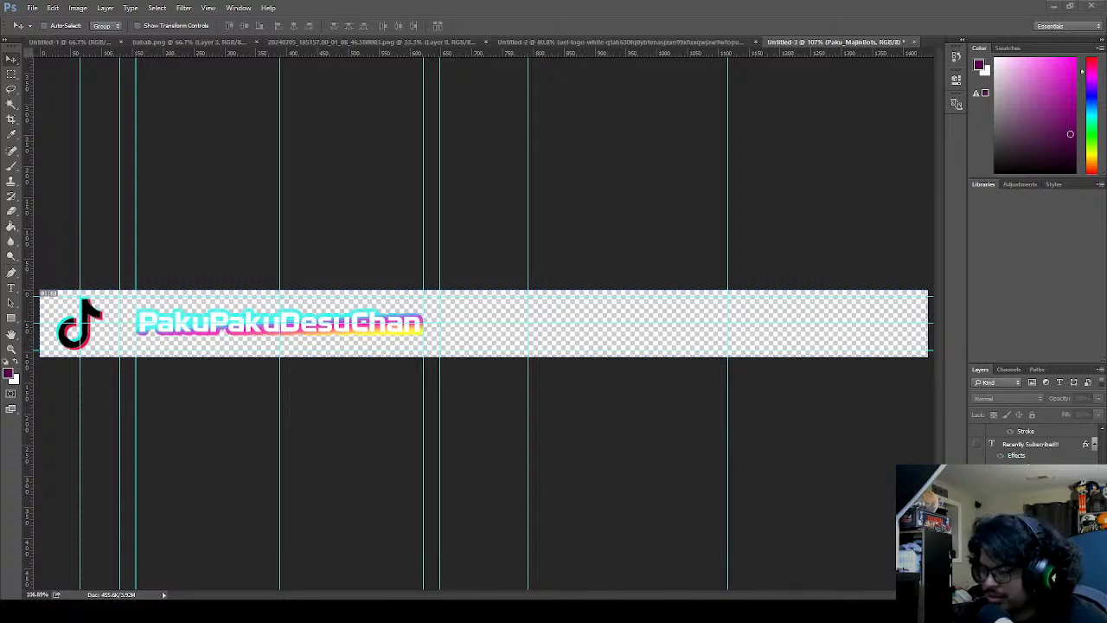
{"action": "key", "text": "ctrl+v"}
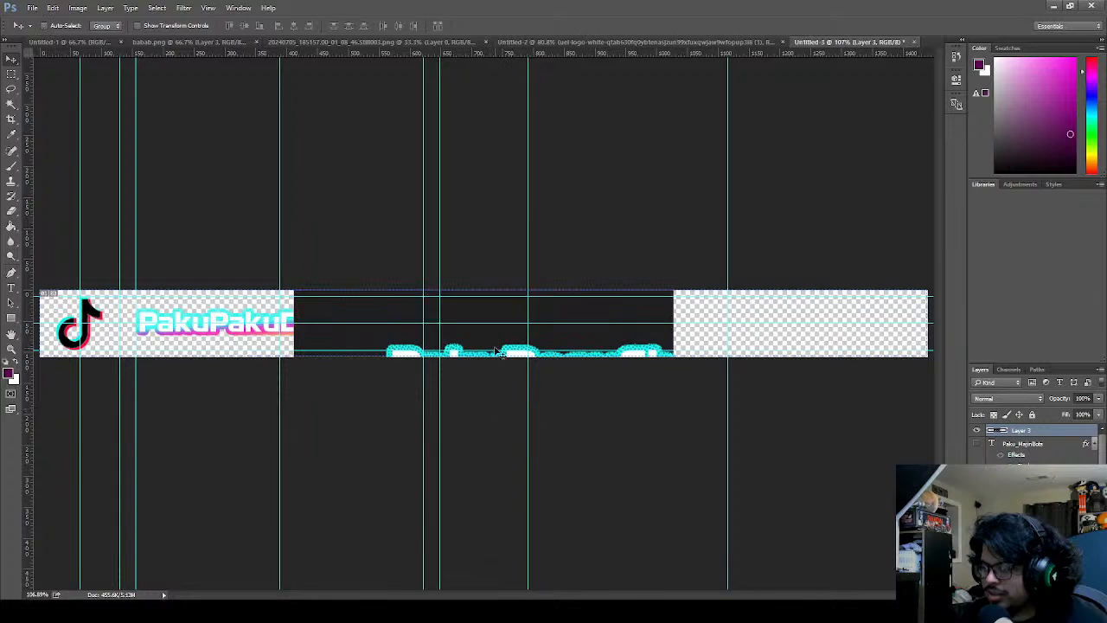
{"action": "left_click_drag", "start_coordinate": [493, 302], "coordinate": [461, 311]}
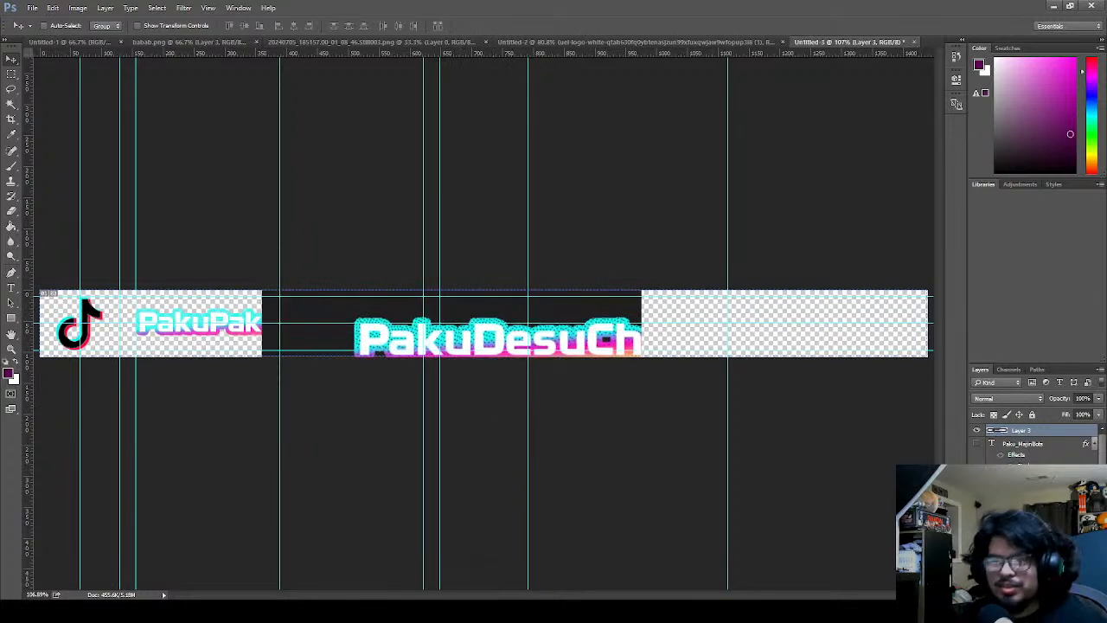
{"action": "key", "text": "ctrl+z"}
{"action": "key", "text": "ctrl+z"}
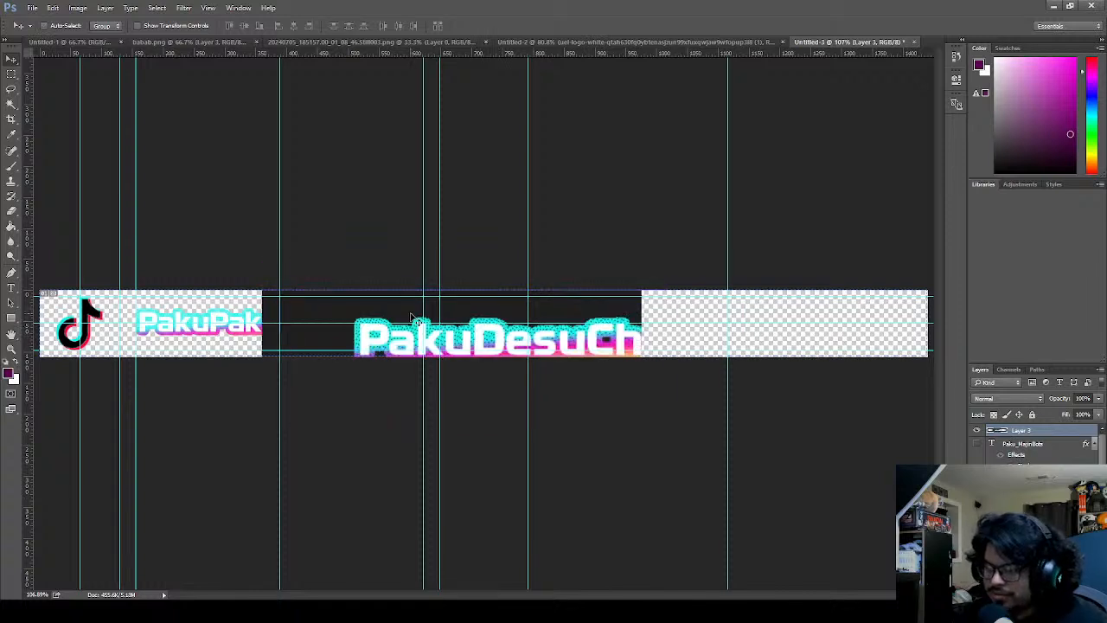
{"action": "key", "text": "ctrl+alt+z"}
{"action": "key", "text": "ctrl+alt+z"}
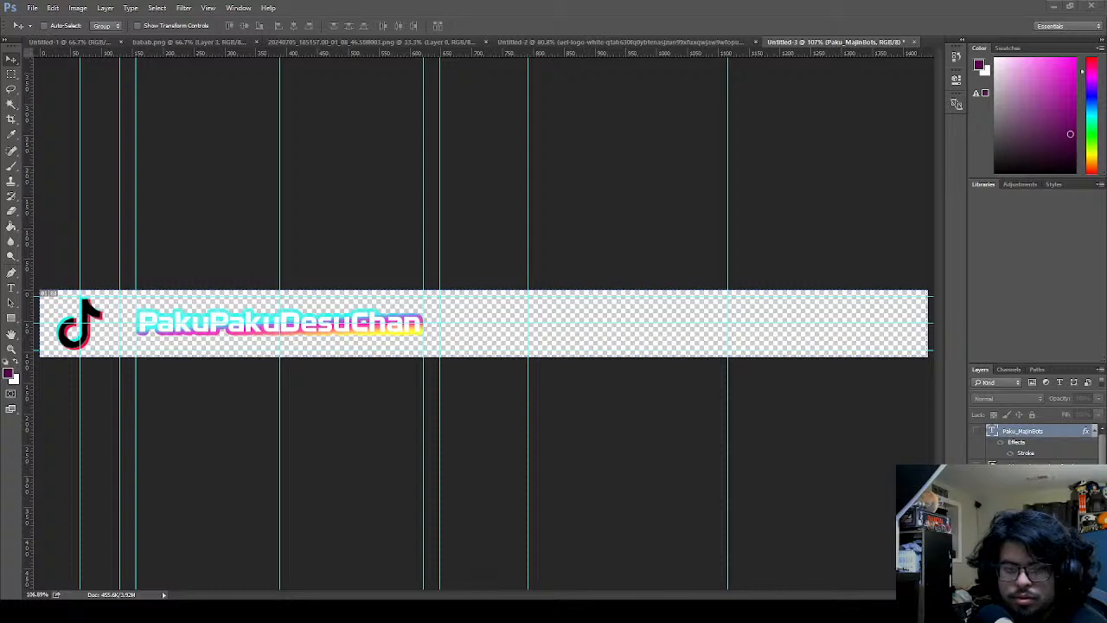
- Switch to the Premiere Pro project and apply Gaussian Blur to each of the 1.png to 4.png clips on track V1
{"action": "key", "text": "alt+Tab"}
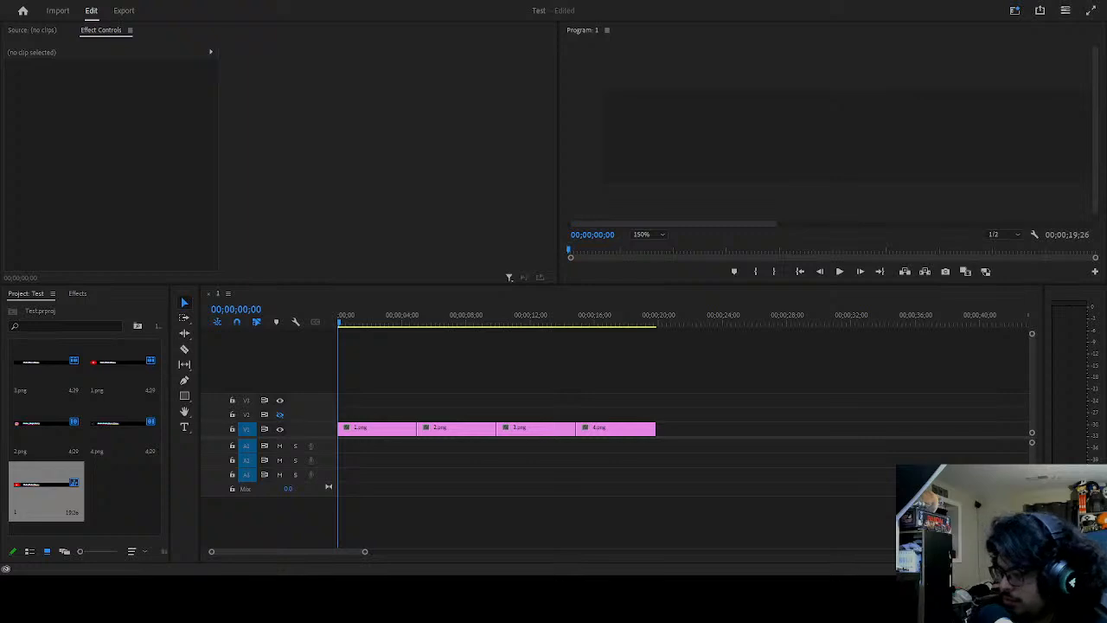
{"action": "left_click", "coordinate": [378, 427]}
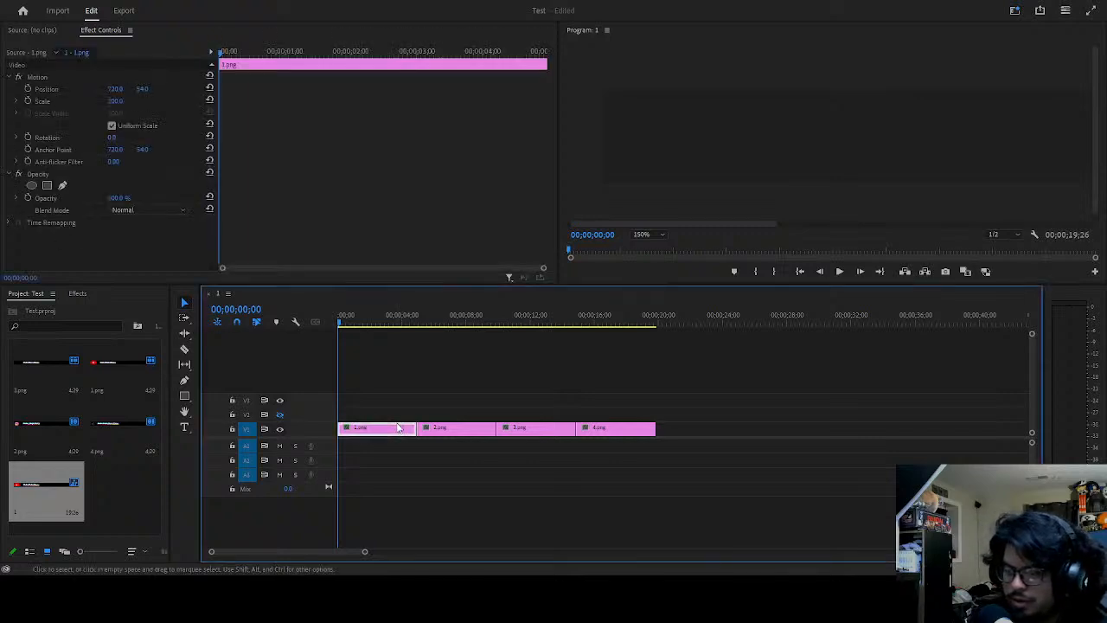
{"action": "left_click", "coordinate": [74, 295]}
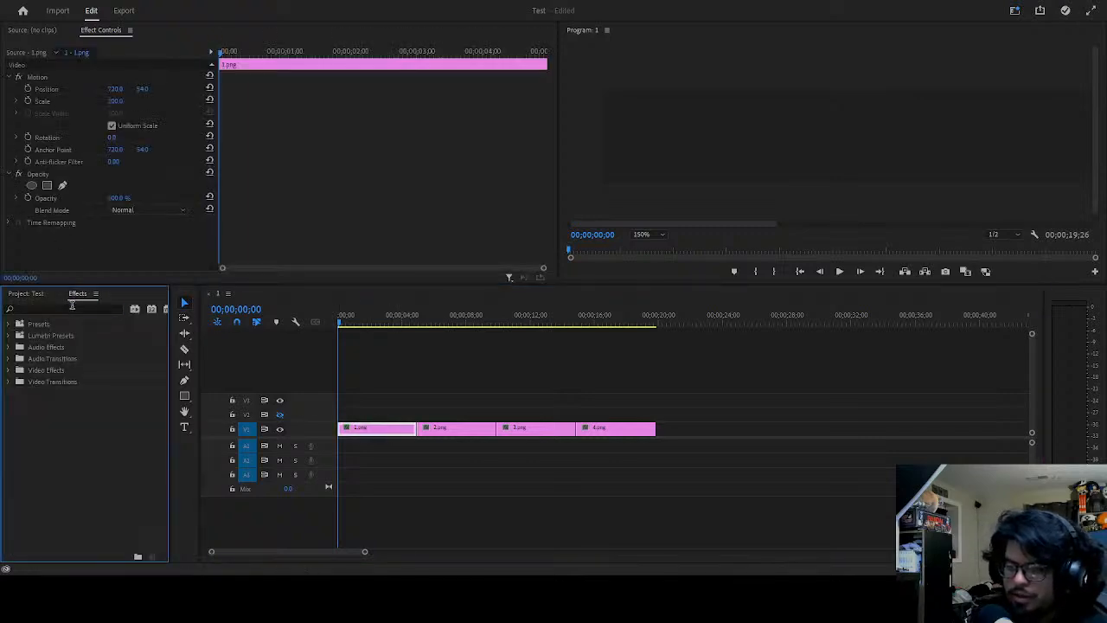
{"action": "left_click", "coordinate": [72, 306]}
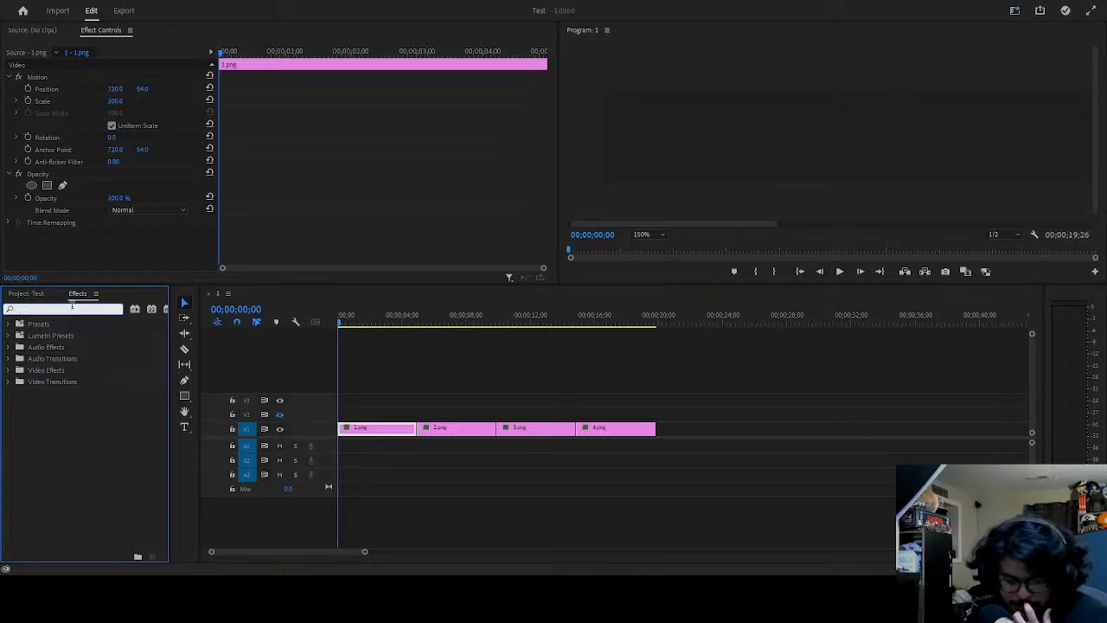
{"action": "type", "text": "gau"}
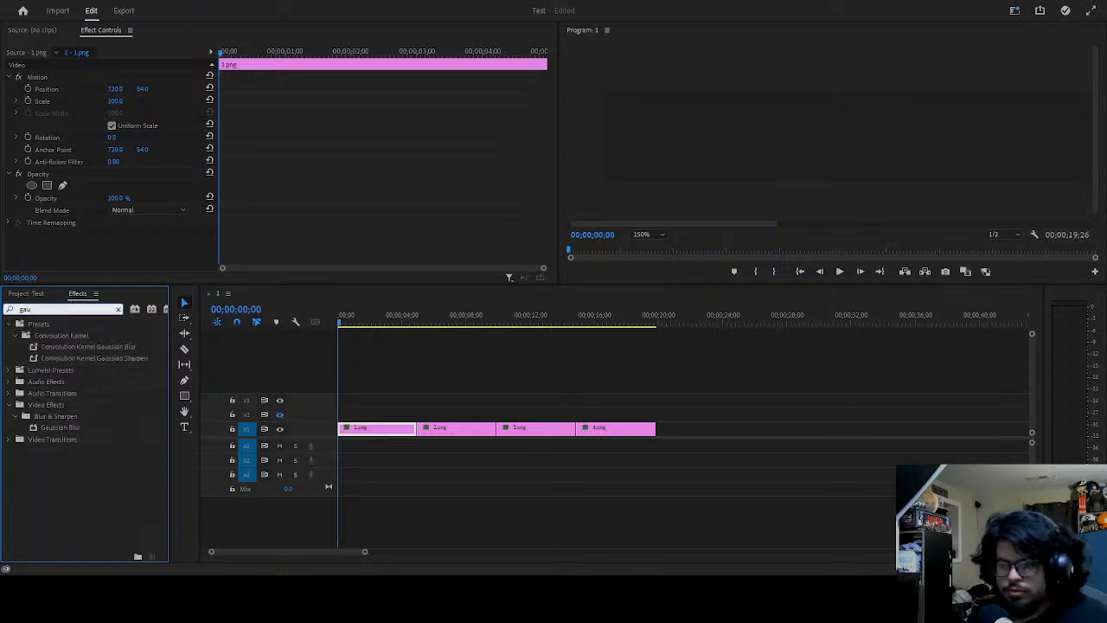
{"action": "left_click_drag", "start_coordinate": [82, 427], "coordinate": [396, 431]}
{"action": "left_click_drag", "start_coordinate": [101, 425], "coordinate": [454, 429]}
{"action": "left_click_drag", "start_coordinate": [74, 427], "coordinate": [614, 428]}
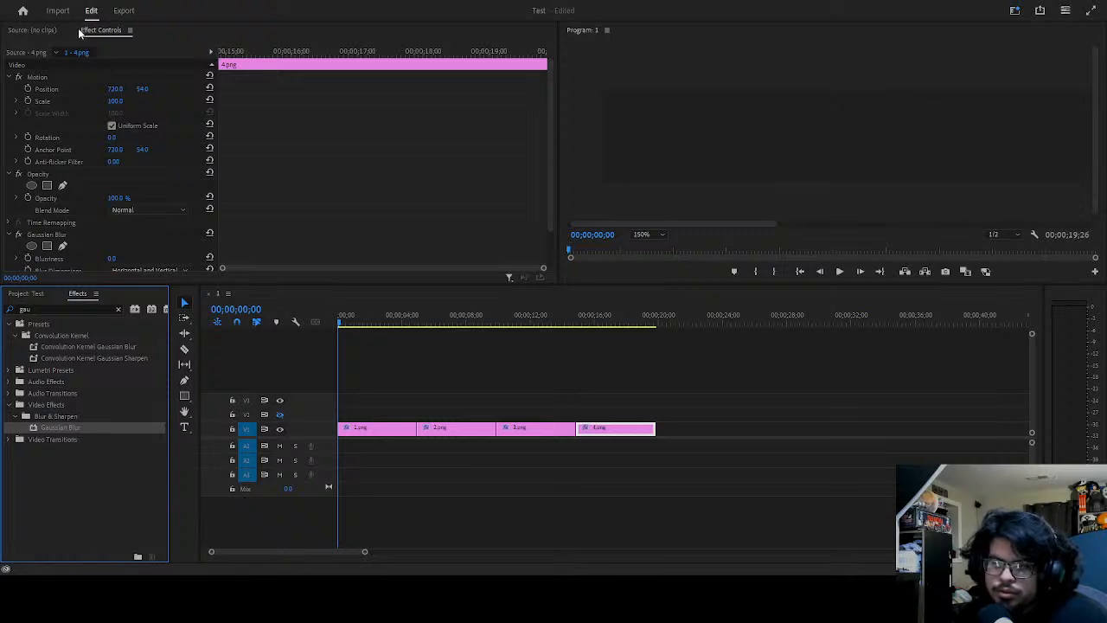
- Select the 1.png clip and advance the playhead to 00;00;00;10
{"action": "left_click", "coordinate": [415, 393]}
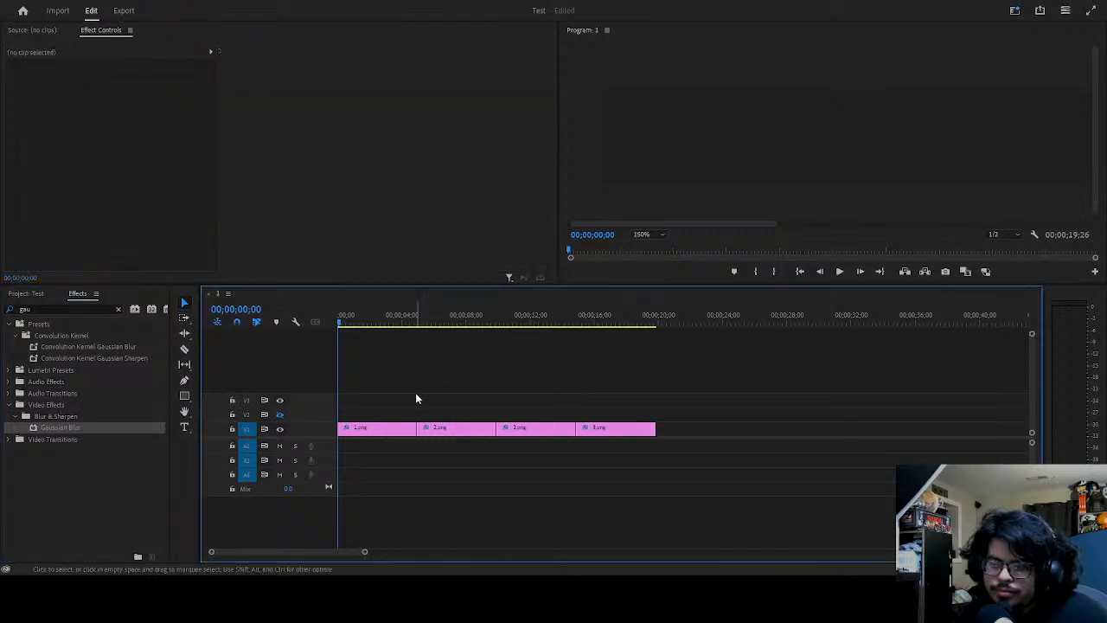
{"action": "left_click", "coordinate": [361, 429]}
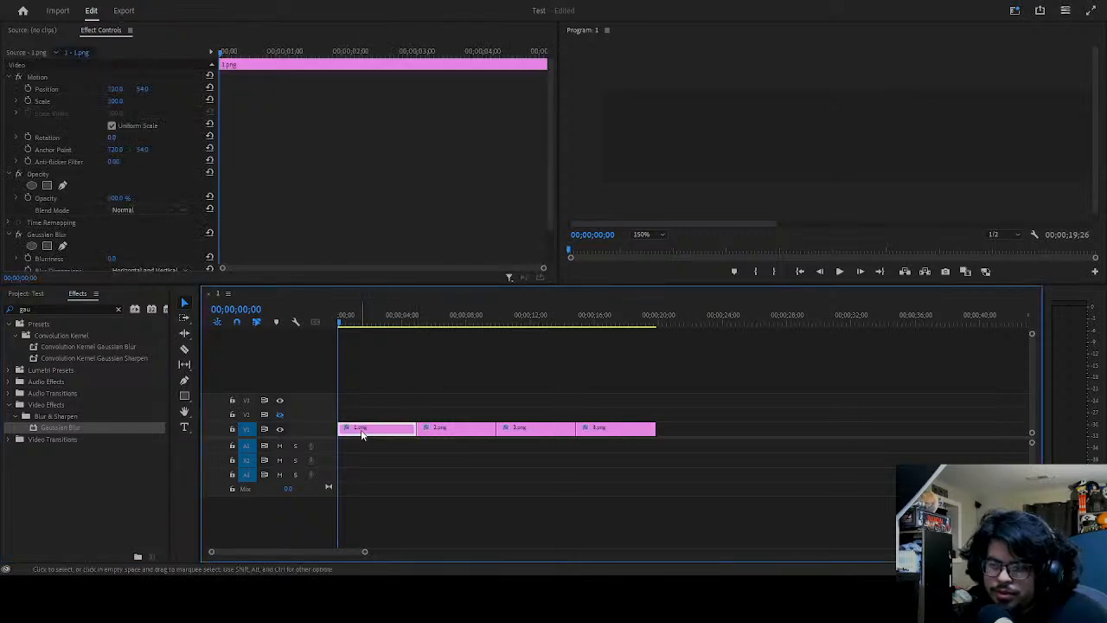
{"action": "key", "text": "space"}
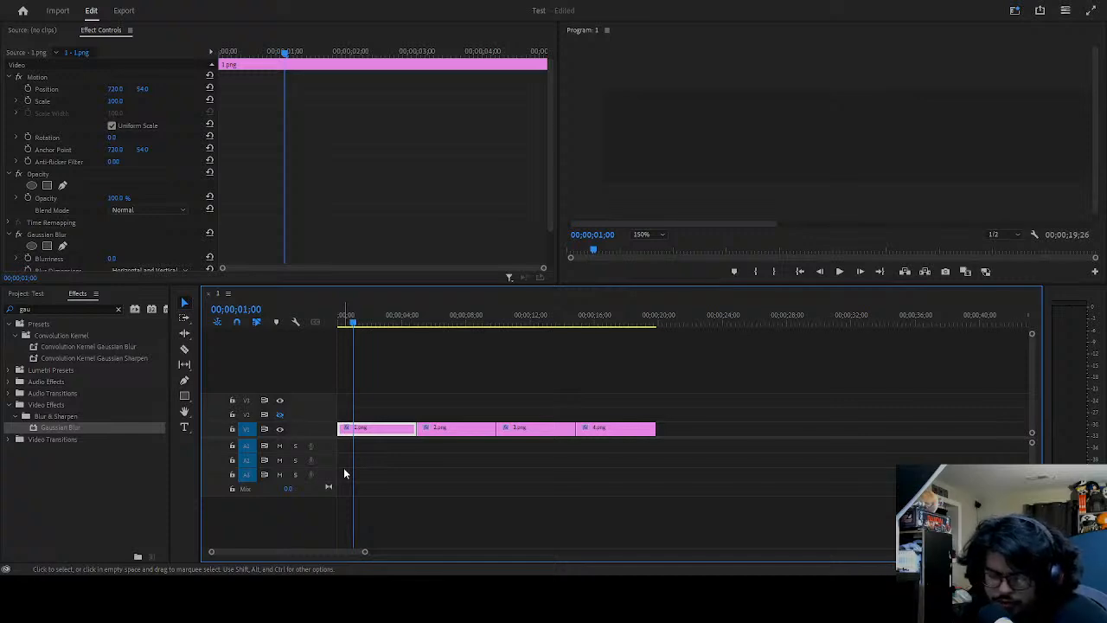
{"action": "key", "text": "Home"}
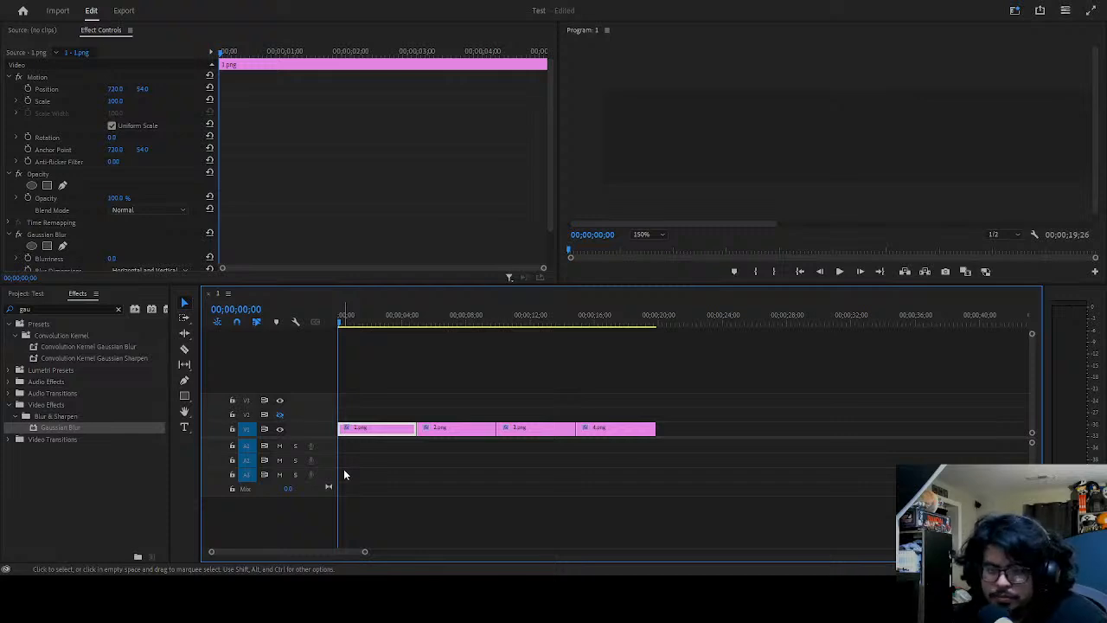
{"action": "scroll", "coordinate": [343, 441], "scroll_direction": "up", "scroll_amount": 5}
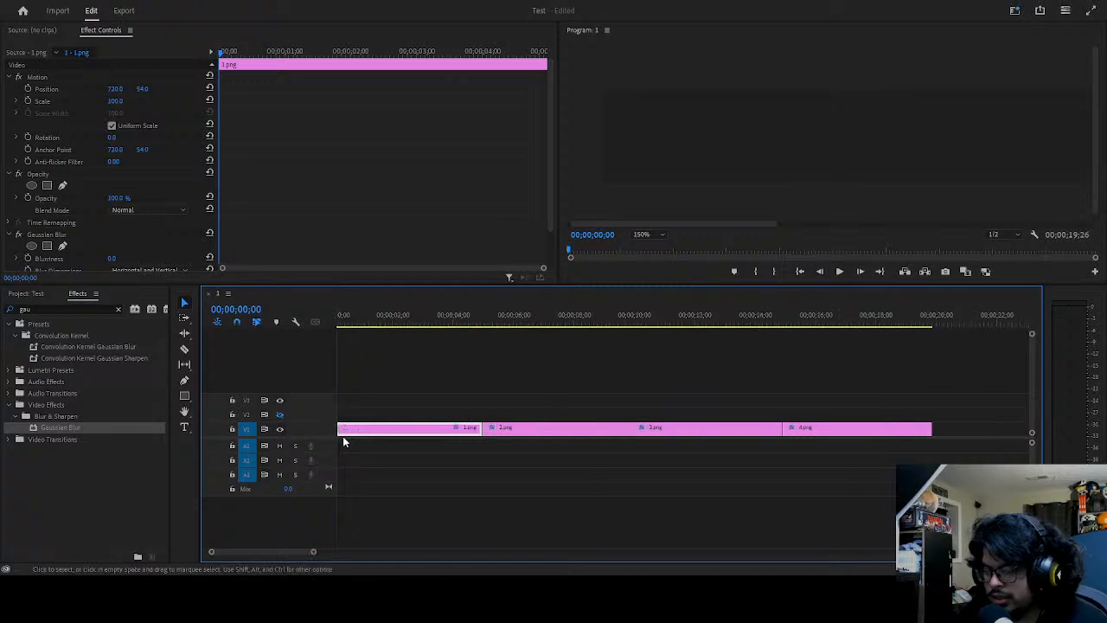
{"action": "scroll", "coordinate": [343, 442], "scroll_direction": "up", "scroll_amount": 2}
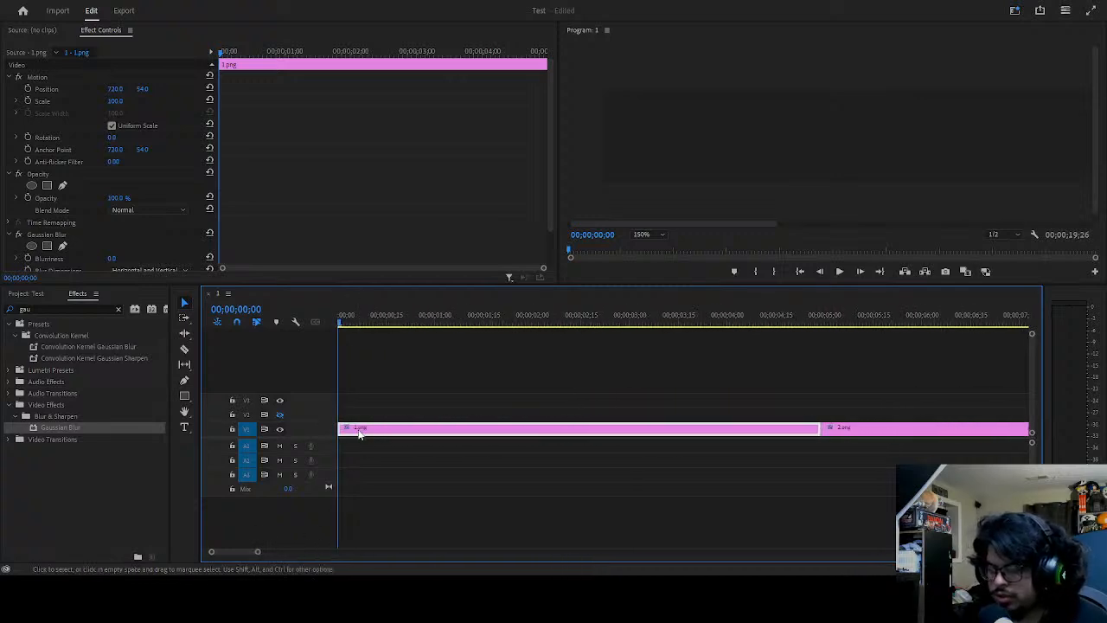
{"action": "key", "text": "Right"}
{"action": "key", "text": "Right"}
{"action": "key", "text": "Right"}
{"action": "key", "text": "Right"}
{"action": "key", "text": "Right"}
{"action": "key", "text": "Right"}
{"action": "key", "text": "Right"}
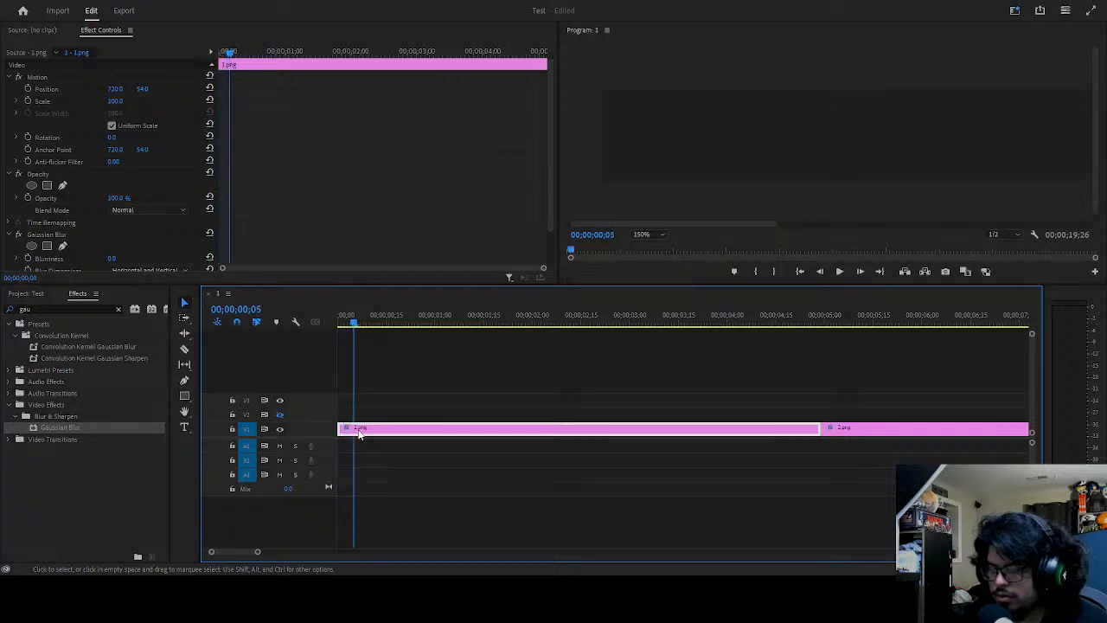
{"action": "key", "text": "Right"}
{"action": "key", "text": "Right"}
{"action": "key", "text": "Right"}
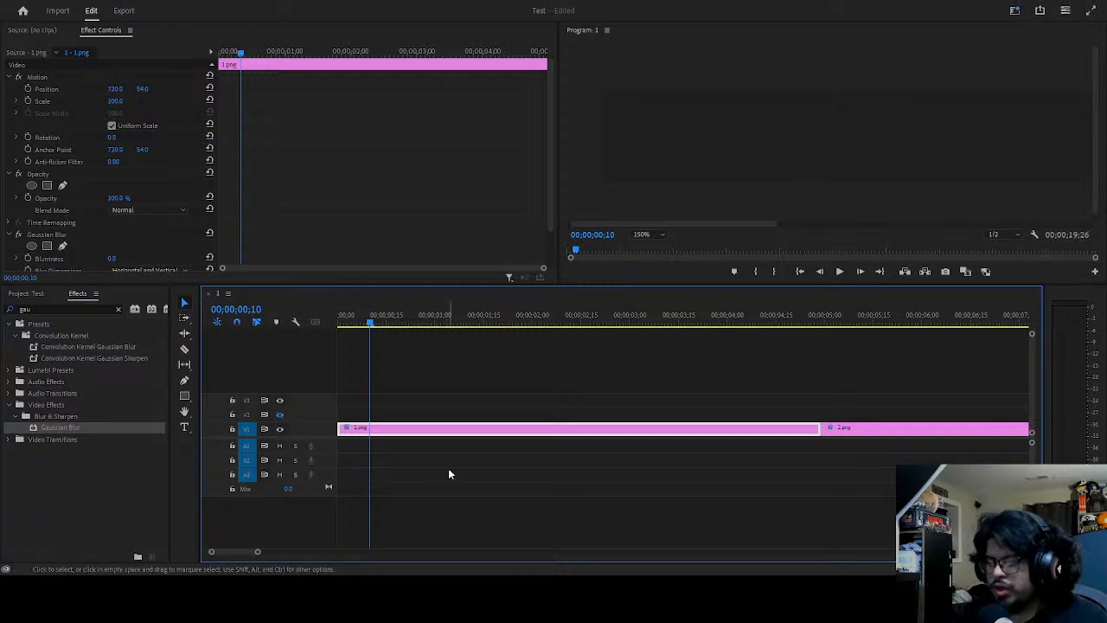
- Move the 2.png, 3.png and 4.png clips much further along the track and extend 1.png to about 32 seconds
{"action": "key", "text": "minus"}
{"action": "scroll", "coordinate": [481, 474], "scroll_direction": "down", "scroll_amount": 12}
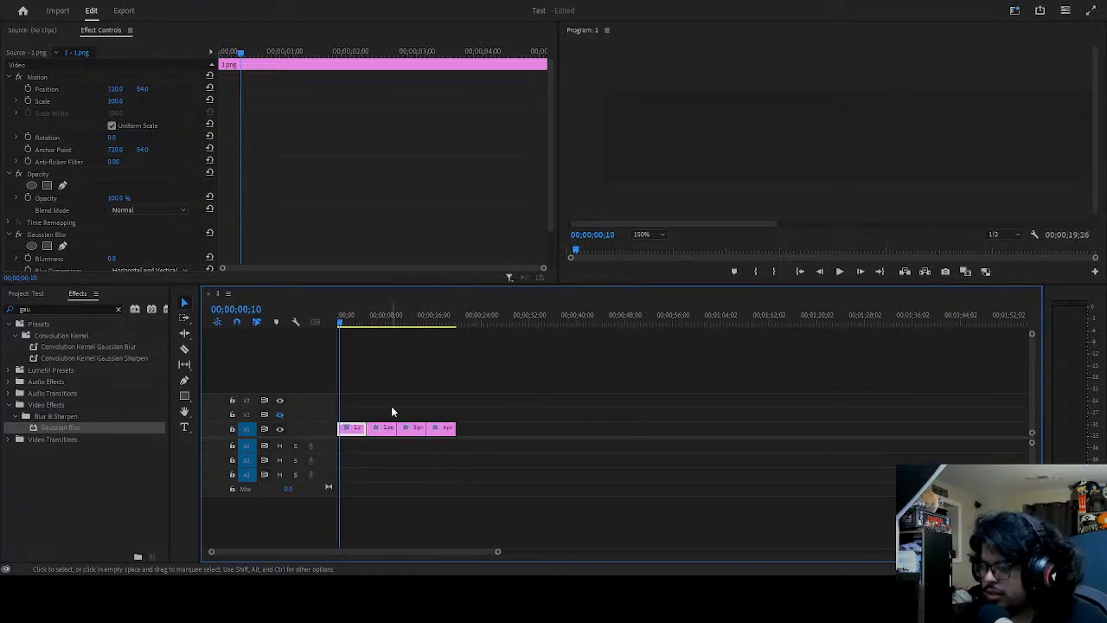
{"action": "left_click_drag", "start_coordinate": [391, 405], "coordinate": [528, 468]}
{"action": "left_click_drag", "start_coordinate": [420, 433], "coordinate": [925, 432]}
{"action": "left_click_drag", "start_coordinate": [370, 429], "coordinate": [532, 435]}
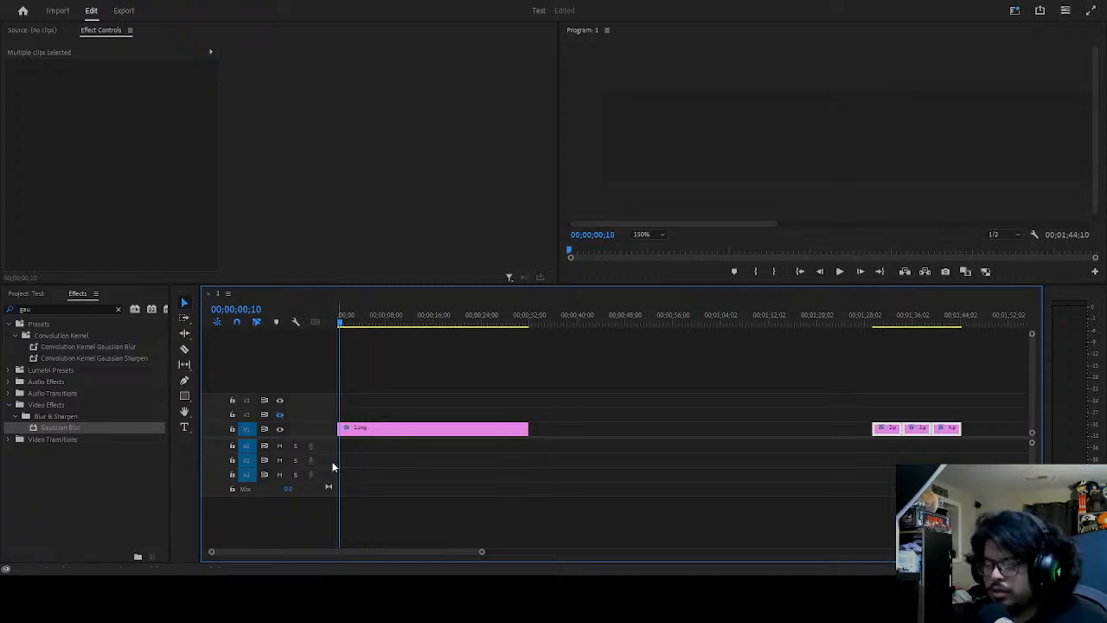
- Enable keyframing for Position and Gaussian Blur Blurriness on the 1.png clip at 00;00;00;10
{"action": "scroll", "coordinate": [360, 468], "scroll_direction": "up", "scroll_amount": 2}
{"action": "scroll", "coordinate": [360, 468], "scroll_direction": "up", "scroll_amount": 5}
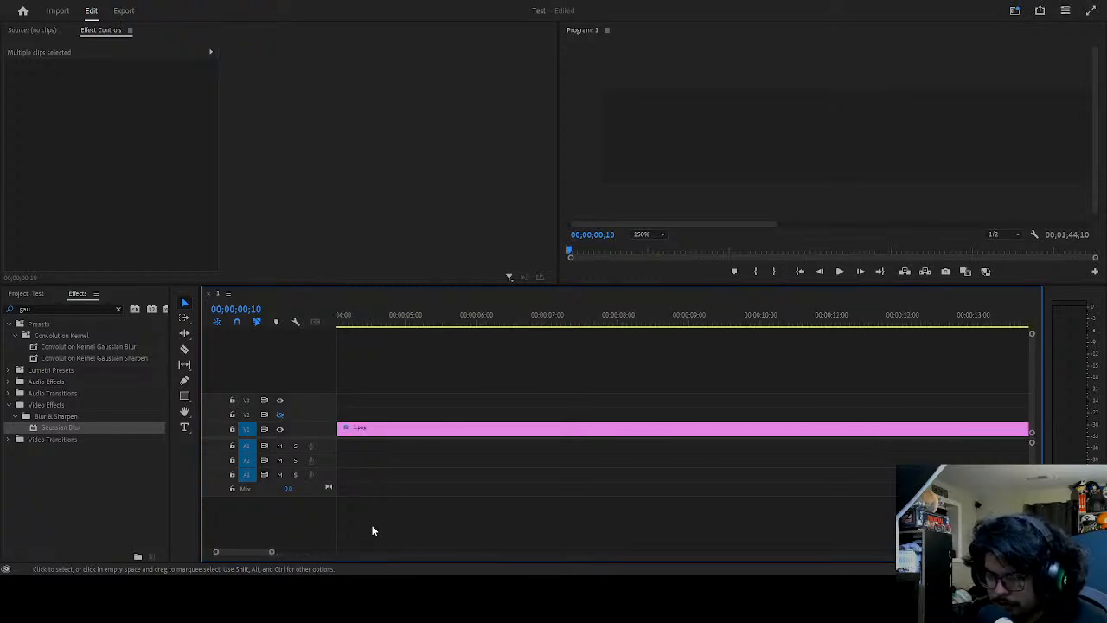
{"action": "scroll", "coordinate": [371, 531], "scroll_direction": "up", "scroll_amount": 5}
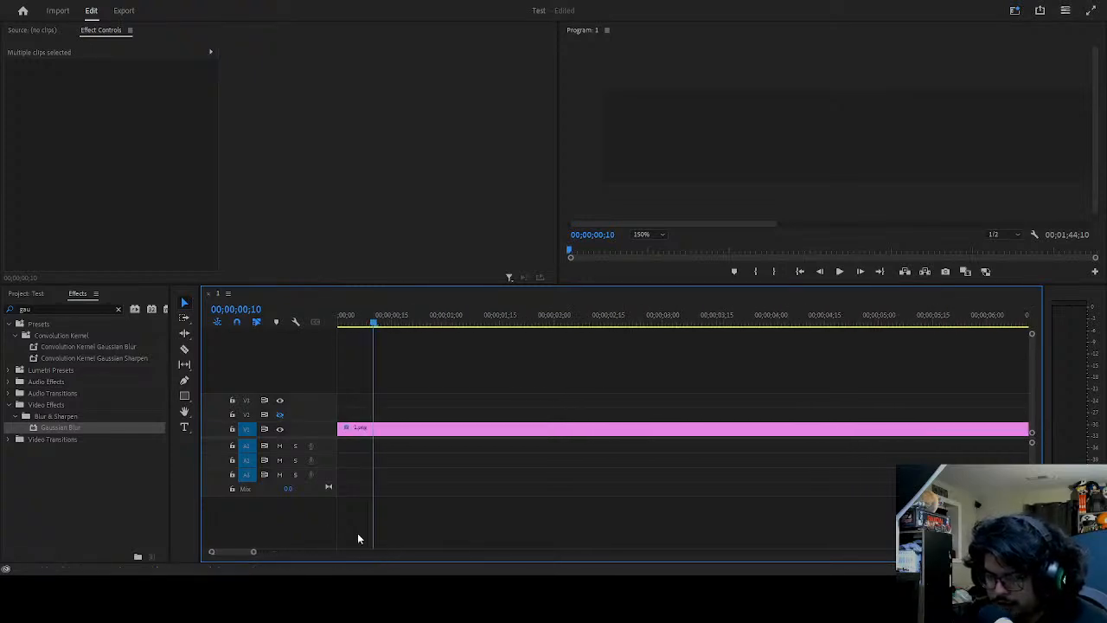
{"action": "scroll", "coordinate": [351, 506], "scroll_direction": "up", "scroll_amount": 4}
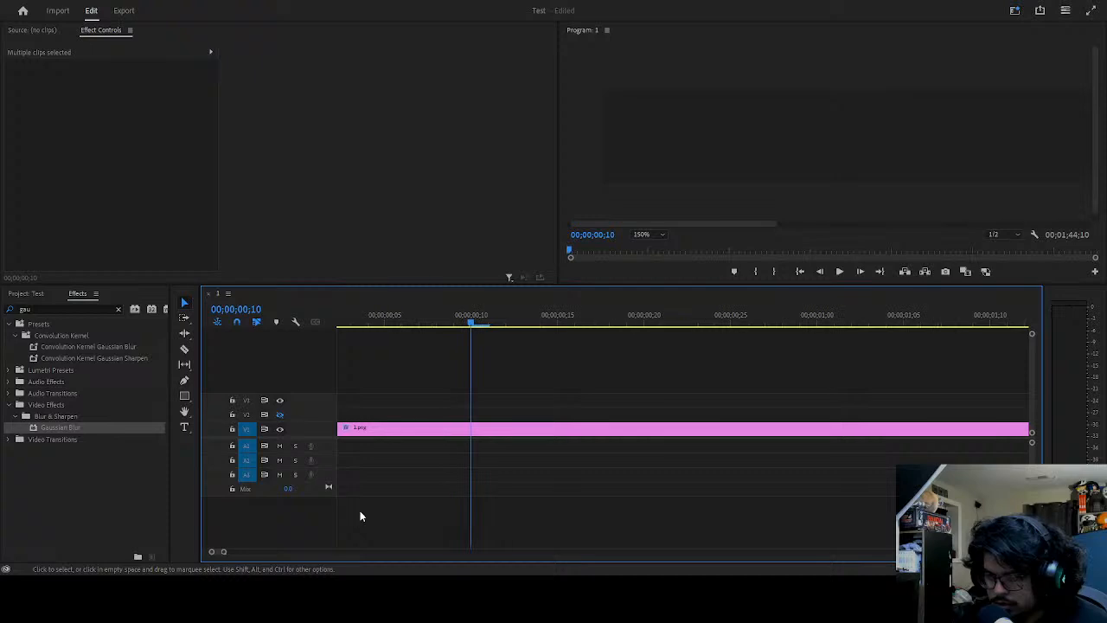
{"action": "left_click", "coordinate": [506, 428]}
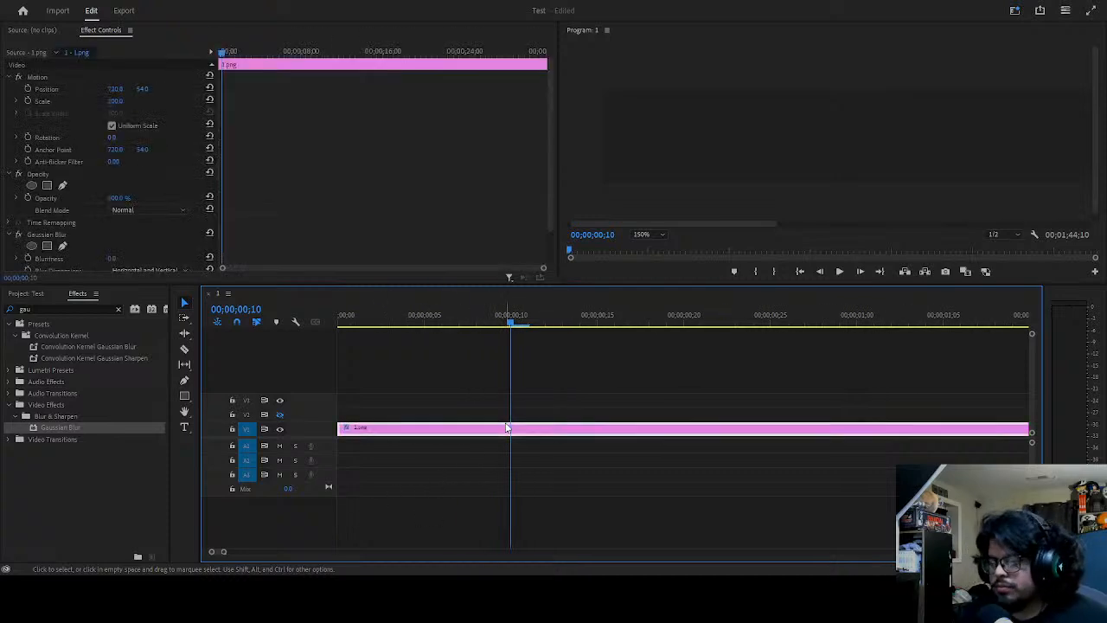
{"action": "left_click", "coordinate": [28, 89]}
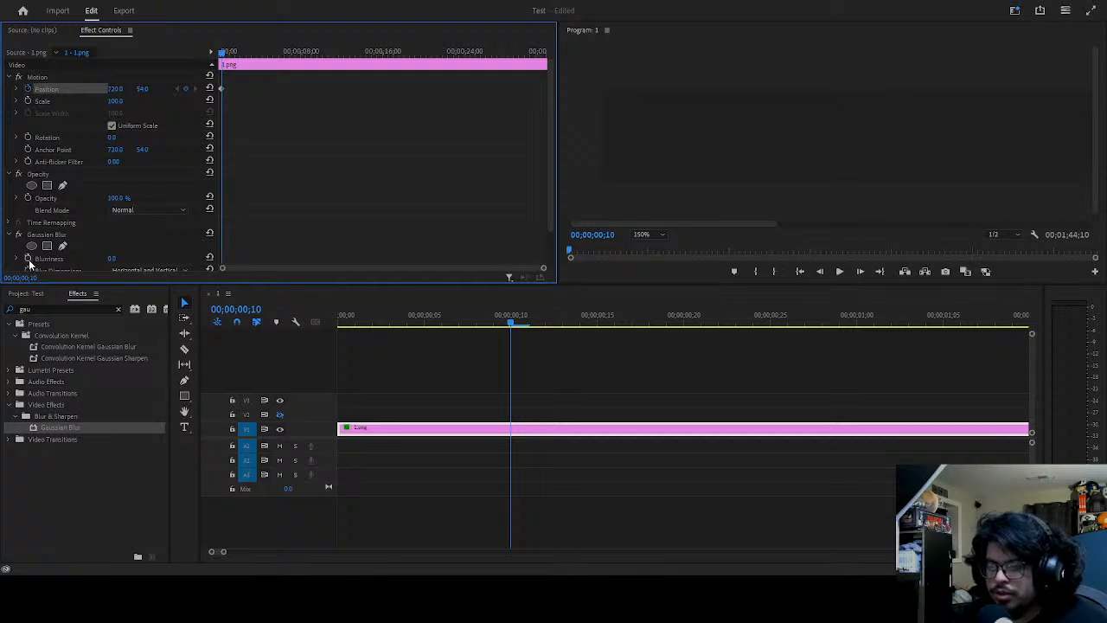
{"action": "left_click", "coordinate": [28, 260]}
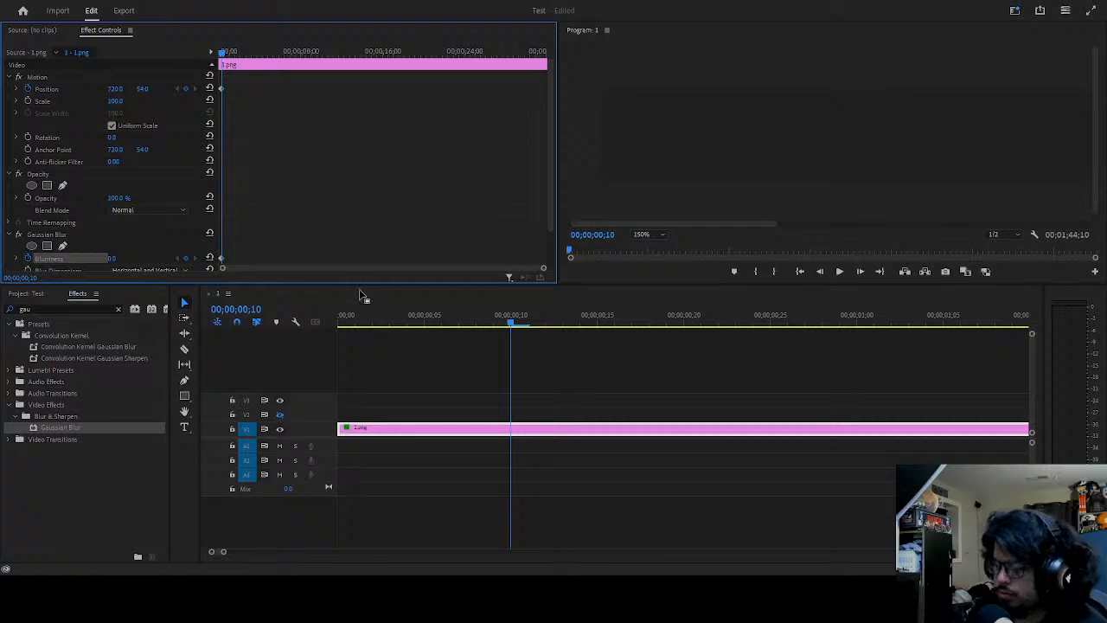
- Try a Position keyframe at 00;00;00;12, and clear the Position keyframes from the 1.png clip
{"action": "left_click", "coordinate": [532, 427]}
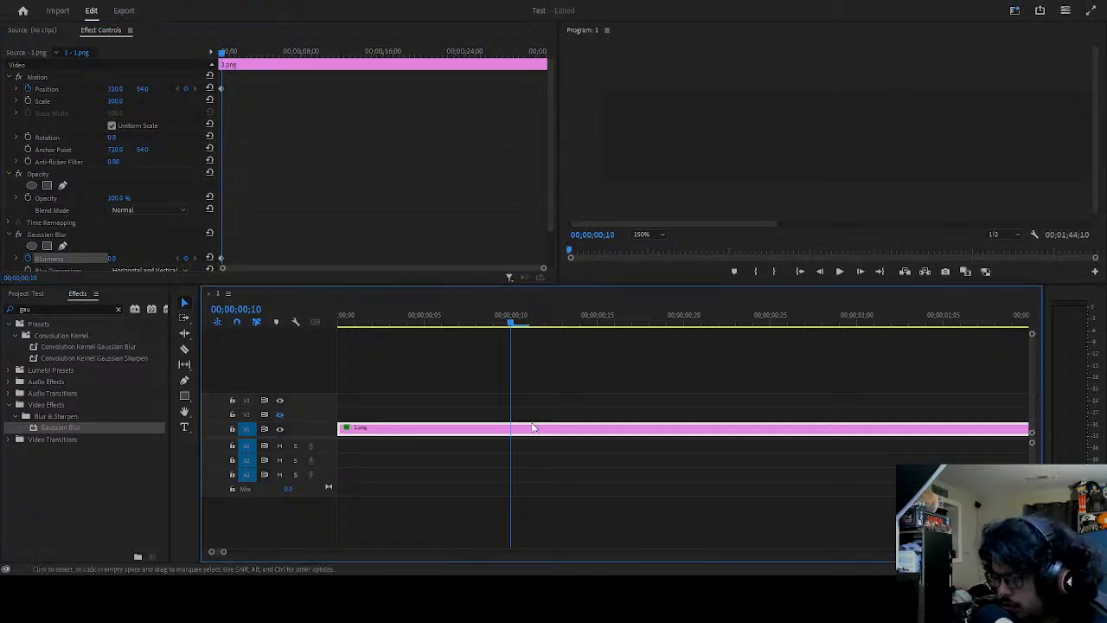
{"action": "key", "text": "Right"}
{"action": "key", "text": "Right"}
{"action": "left_click", "coordinate": [187, 88]}
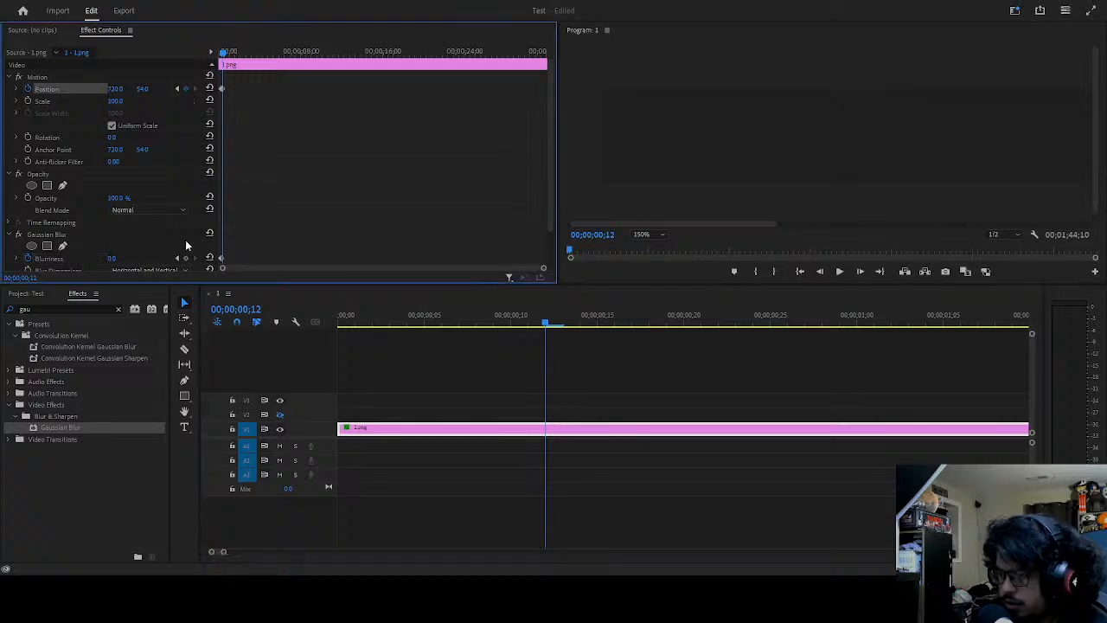
{"action": "left_click", "coordinate": [178, 88]}
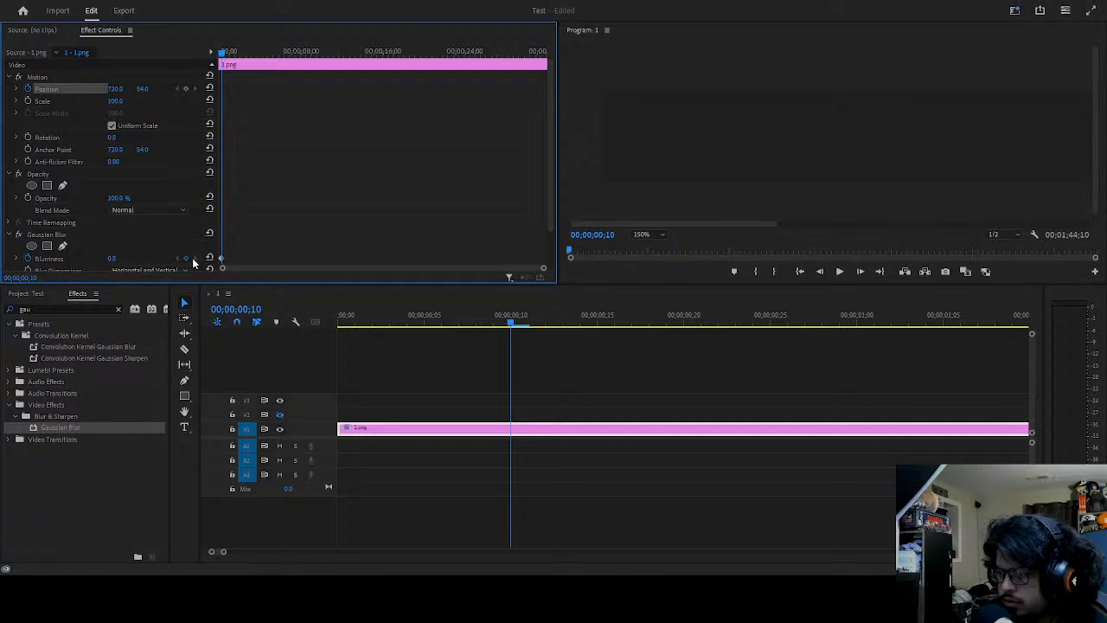
- Add Position and Gaussian Blur Blurriness keyframes to the 1.png clip at 00;00;01;00
{"action": "key", "text": "minus"}
{"action": "key", "text": "minus"}
{"action": "left_click", "coordinate": [499, 318]}
{"action": "key", "text": "equal"}
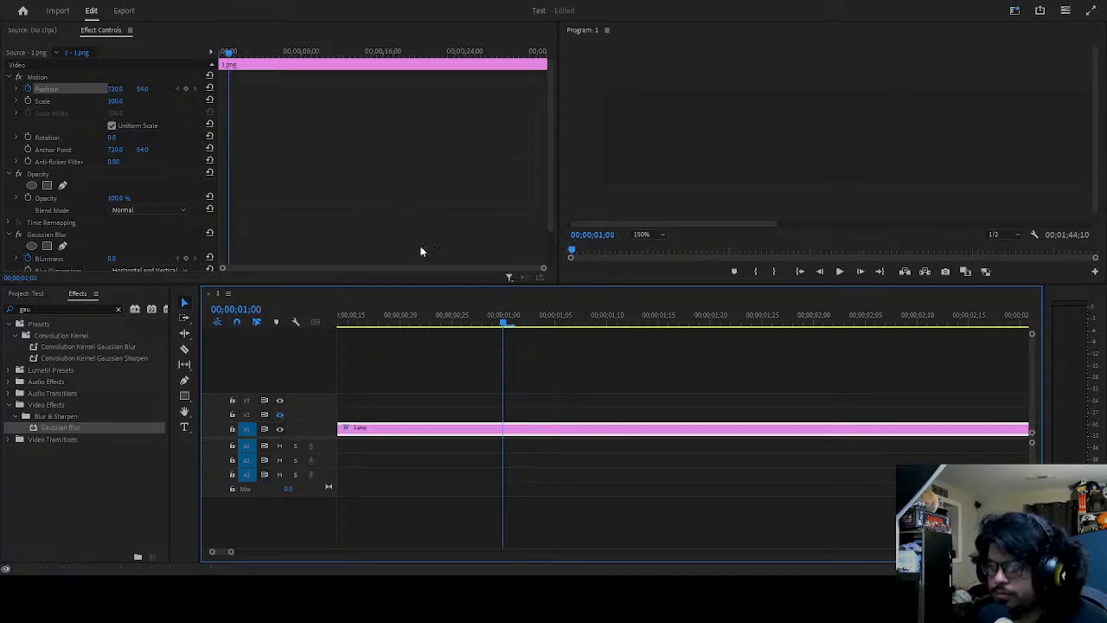
{"action": "left_click", "coordinate": [185, 88]}
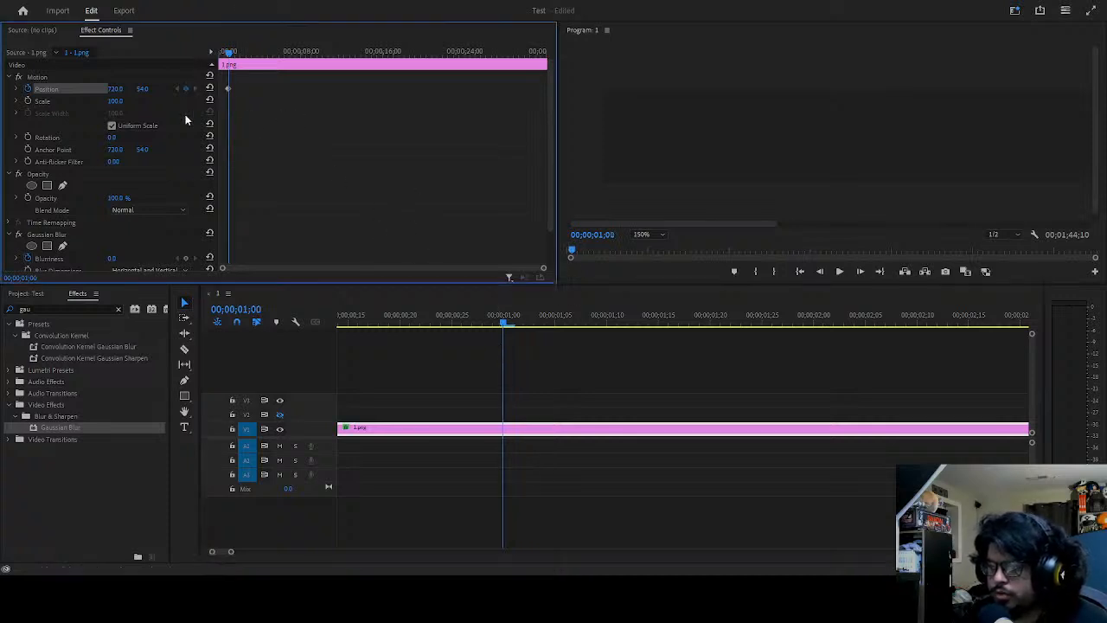
{"action": "left_click", "coordinate": [186, 258]}
- Keyframe the Gaussian Blur Blurriness at the start of the 1.png clip, trying 100 and settling on 50
{"action": "scroll", "coordinate": [509, 350], "scroll_direction": "up", "scroll_amount": 2}
{"action": "scroll", "coordinate": [509, 351], "scroll_direction": "up", "scroll_amount": 1}
{"action": "left_click", "coordinate": [343, 324]}
{"action": "left_click", "coordinate": [111, 258]}
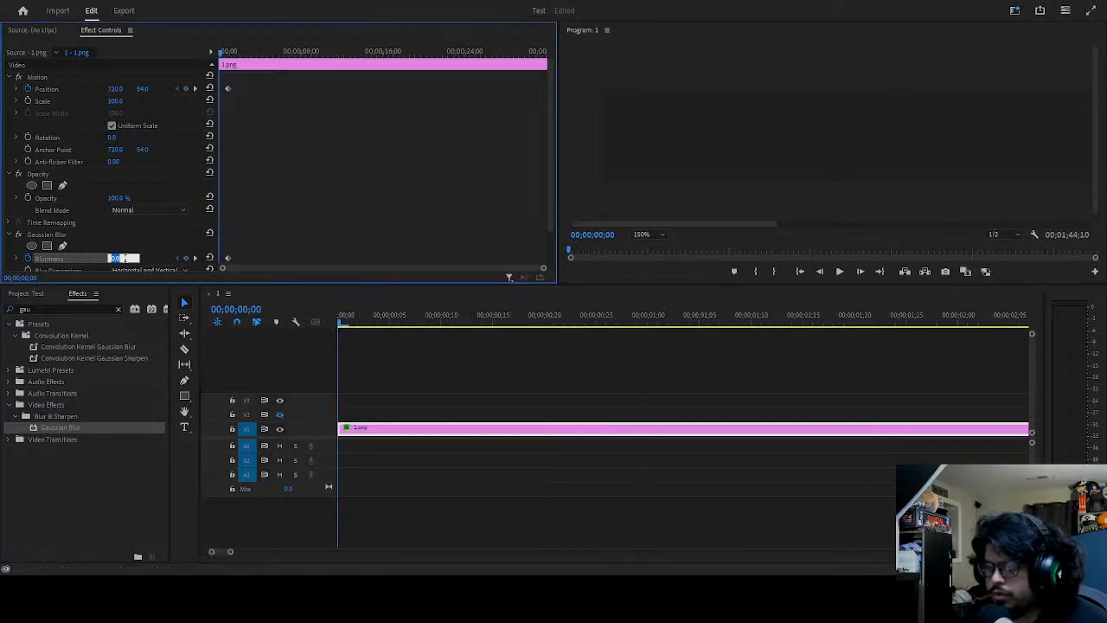
{"action": "type", "text": "100"}
{"action": "key", "text": "Return"}
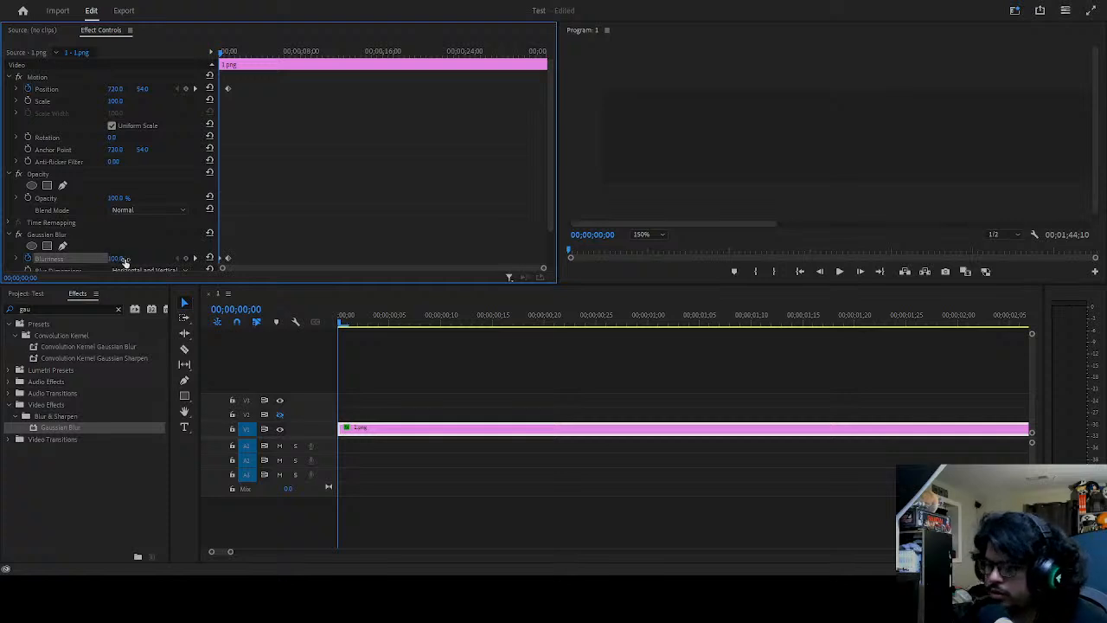
{"action": "left_click", "coordinate": [121, 258]}
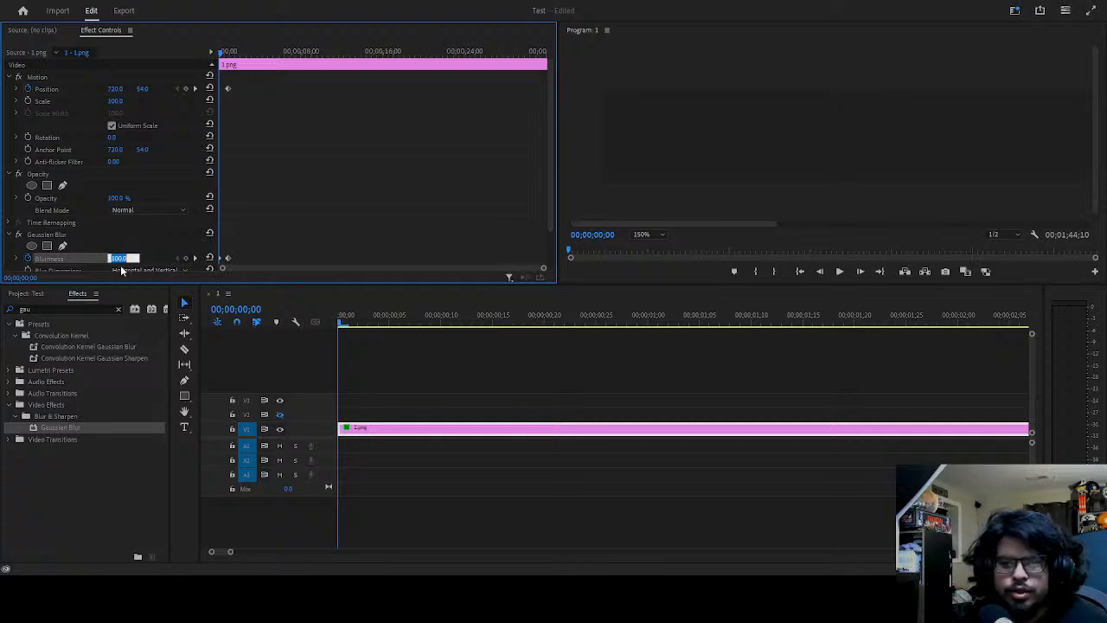
{"action": "type", "text": "50"}
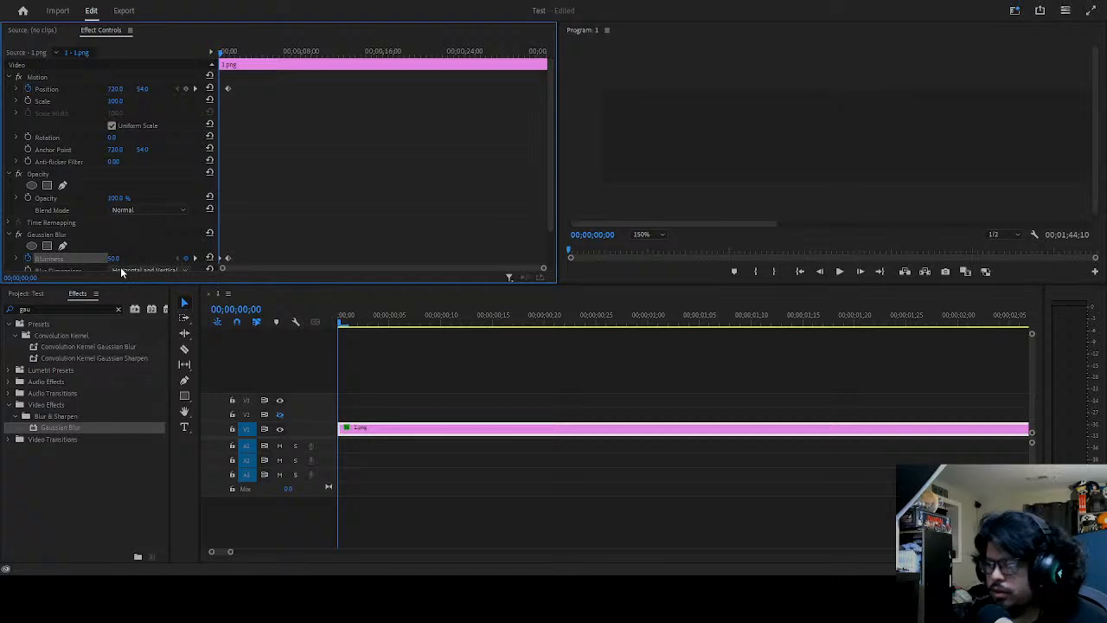
- Set the Gaussian Blur Blurriness keyframe at the start of the 1.png clip to 25
{"action": "left_click", "coordinate": [117, 259]}
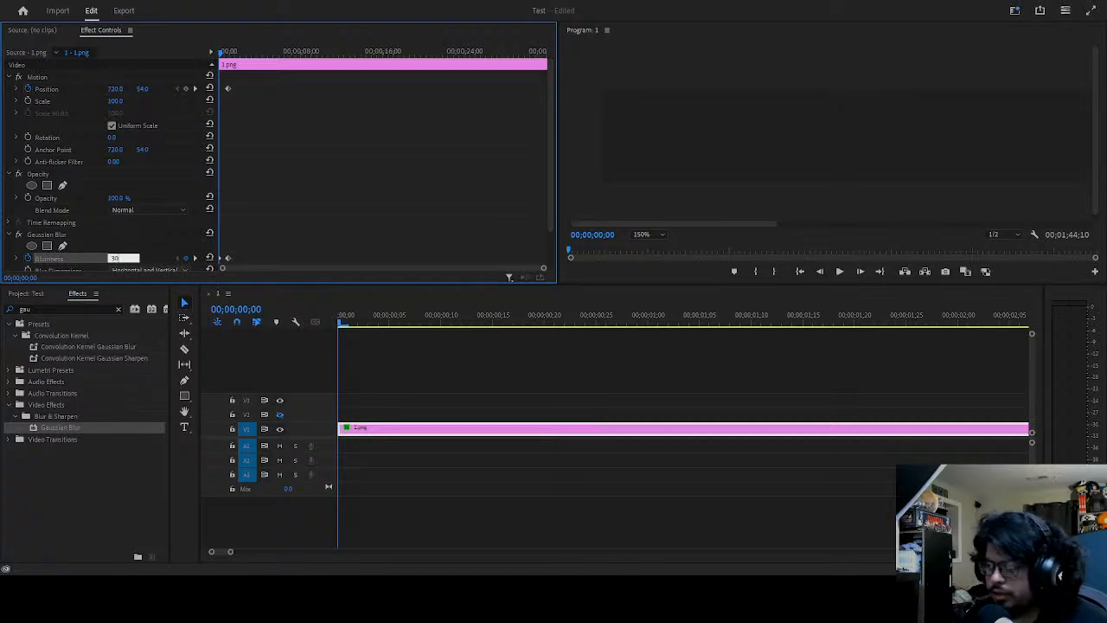
{"action": "left_click", "coordinate": [123, 258]}
{"action": "type", "text": "25"}
{"action": "key", "text": "Return"}
{"action": "scroll", "coordinate": [566, 402], "scroll_direction": "right", "scroll_amount": 5}
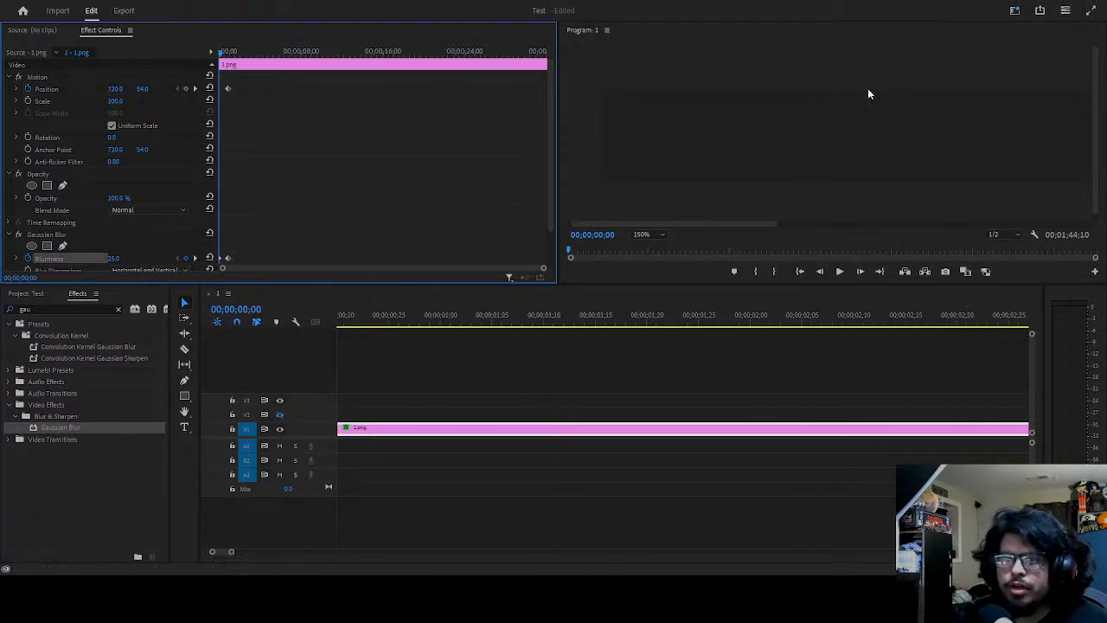
- Change the Program monitor magnification to 200% and inspect the blurred opening frame of the 1.png clip
{"action": "left_click", "coordinate": [641, 237]}
{"action": "left_click", "coordinate": [642, 240]}
{"action": "left_click", "coordinate": [640, 234]}
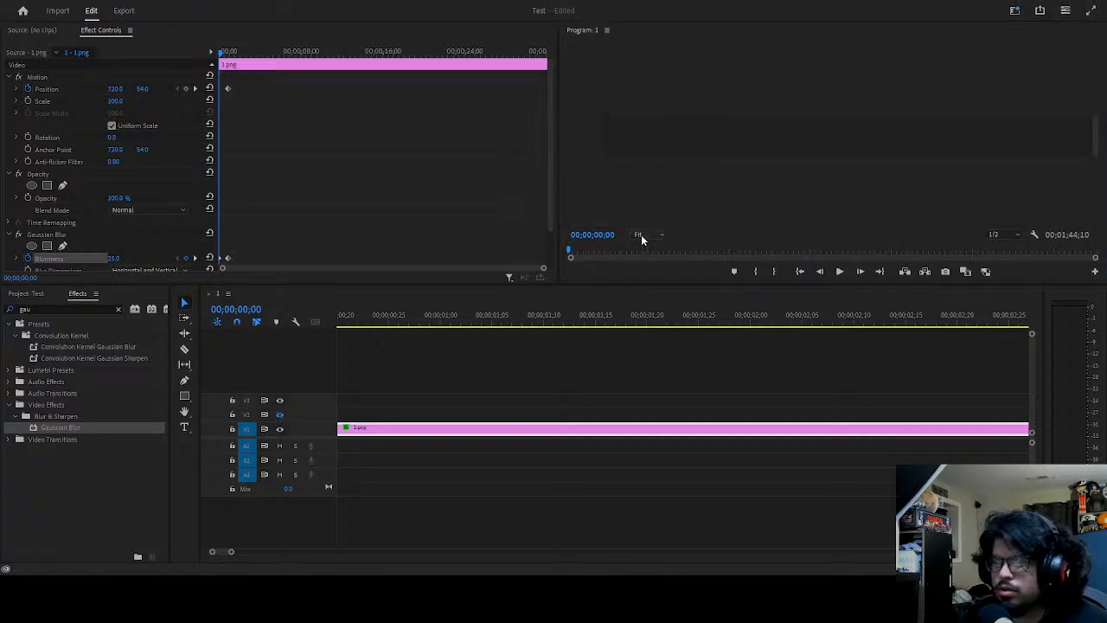
{"action": "left_click", "coordinate": [649, 292]}
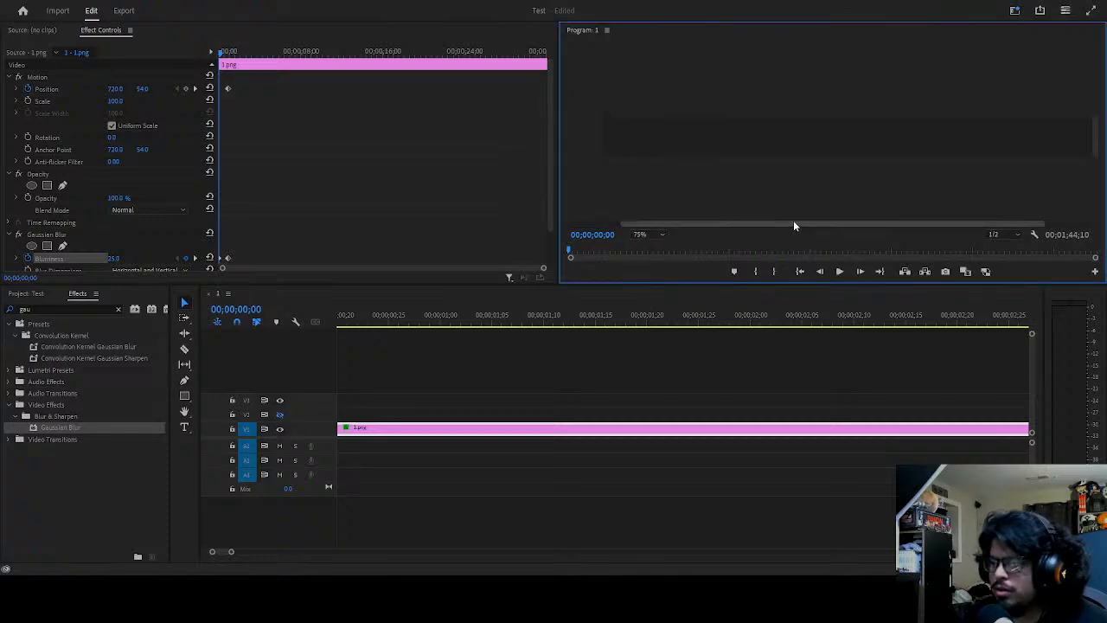
{"action": "left_click", "coordinate": [647, 337]}
{"action": "left_click_drag", "start_coordinate": [753, 223], "coordinate": [605, 218]}
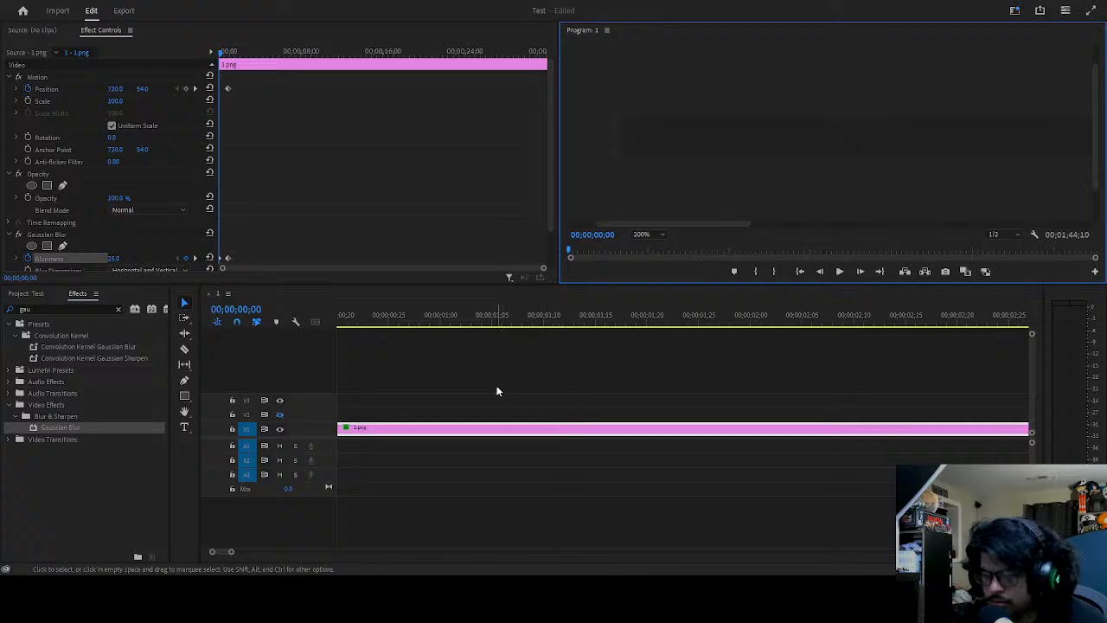
{"action": "scroll", "coordinate": [491, 427], "scroll_direction": "up", "scroll_amount": 2}
{"action": "scroll", "coordinate": [489, 430], "scroll_direction": "up", "scroll_amount": 3}
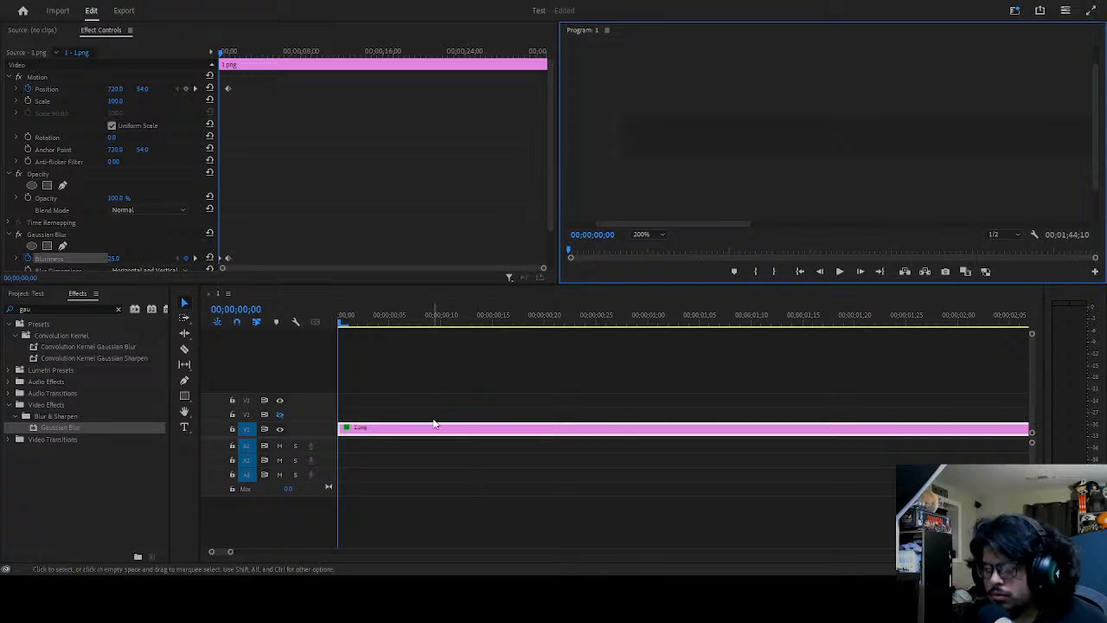
{"action": "scroll", "coordinate": [435, 424], "scroll_direction": "down", "scroll_amount": 8}
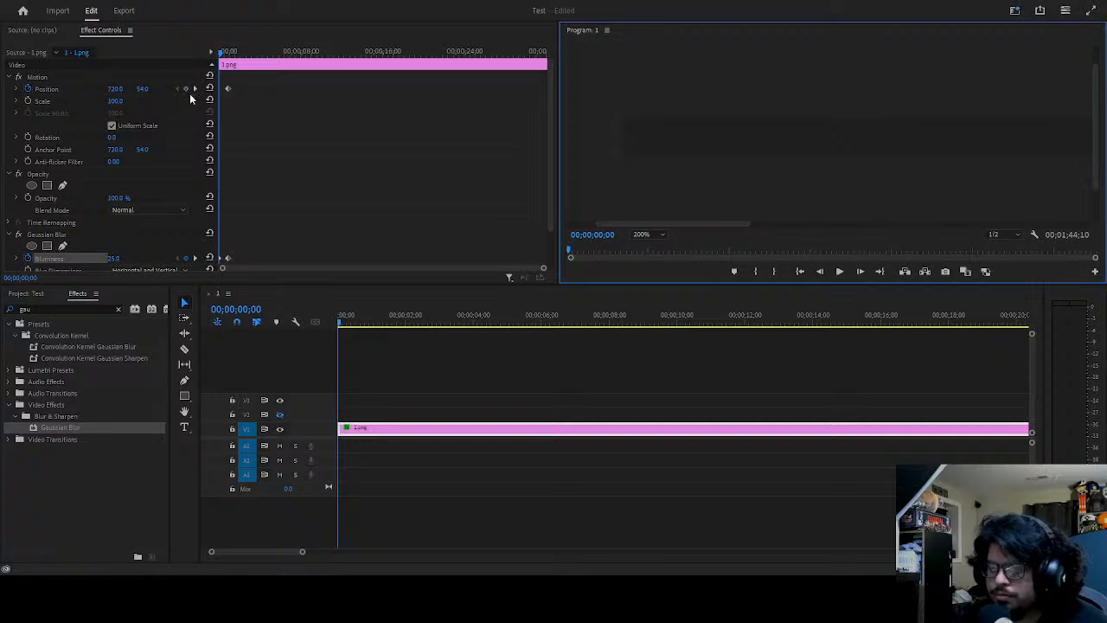
- Keyframe the vertical Position of the 1.png clip at 165 at 00;00;00;00 and play back the motion
{"action": "left_click", "coordinate": [155, 106]}
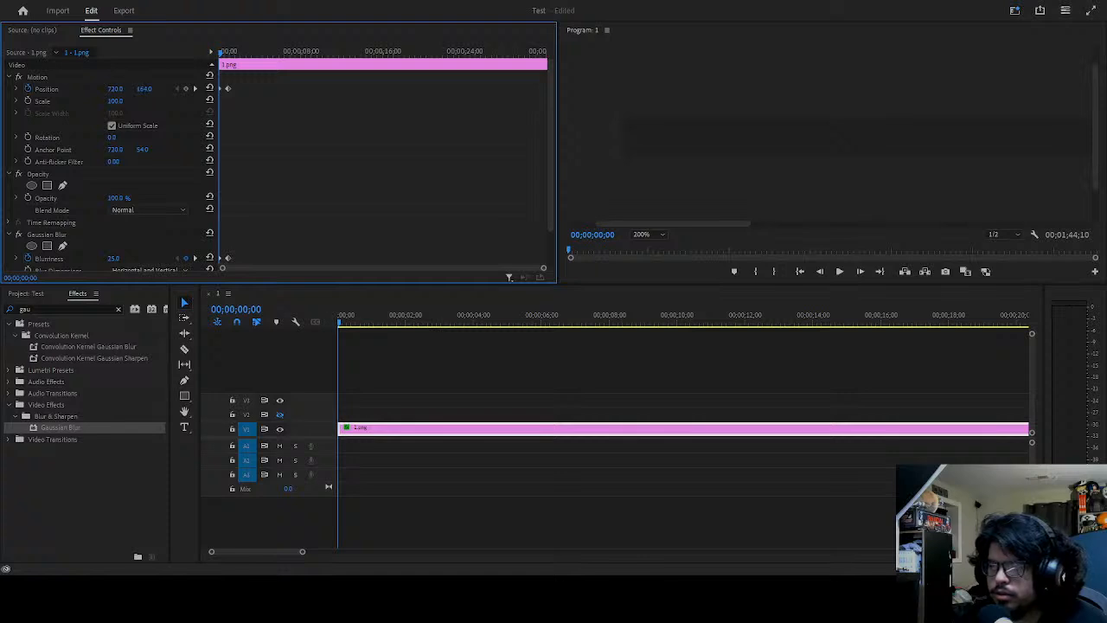
{"action": "left_click", "coordinate": [143, 88]}
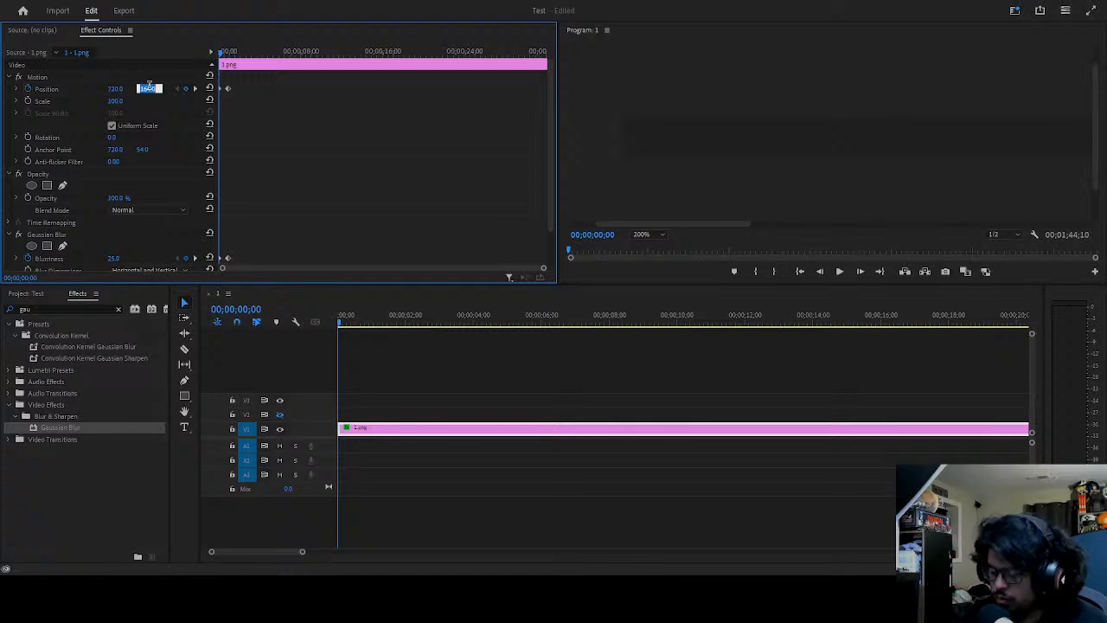
{"action": "key", "text": "Return"}
{"action": "key", "text": "space"}
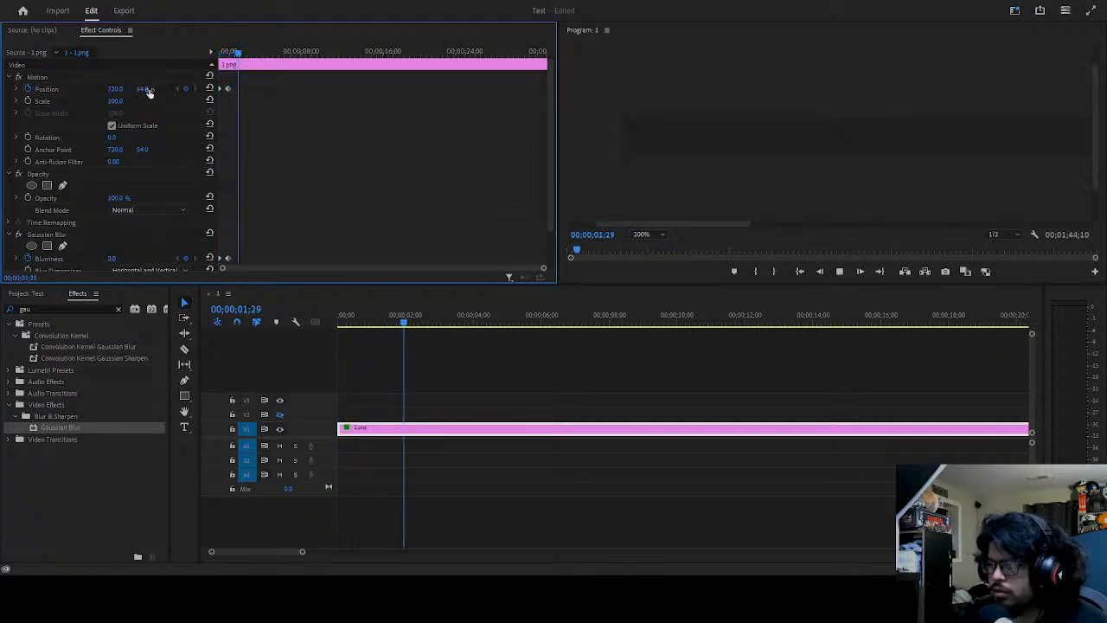
{"action": "key", "text": "space"}
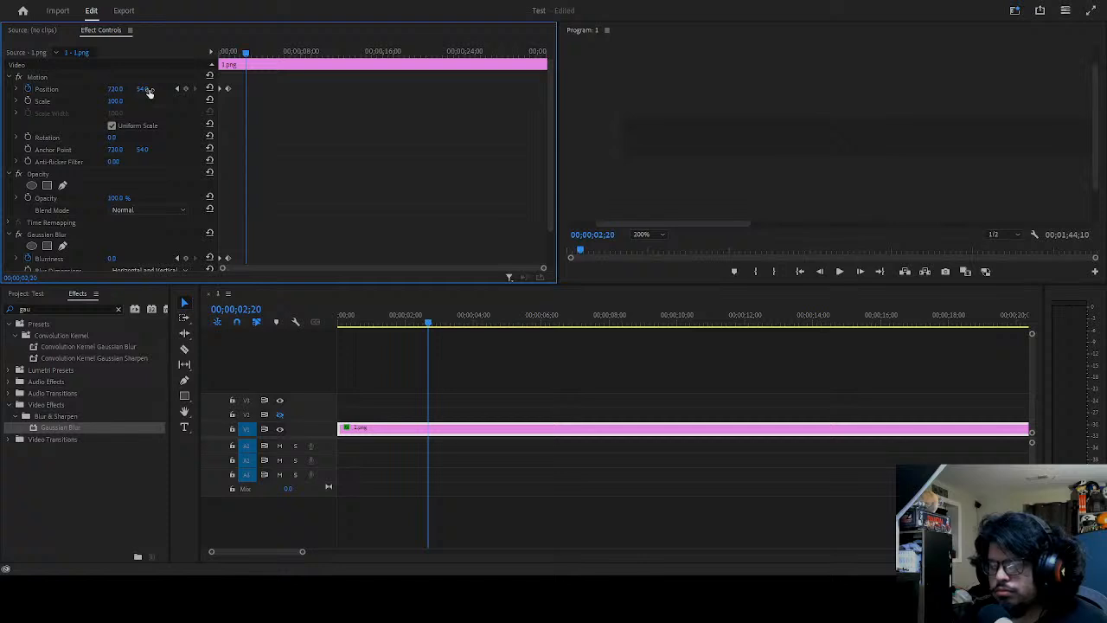
{"action": "key", "text": "Home"}
{"action": "key", "text": "space"}
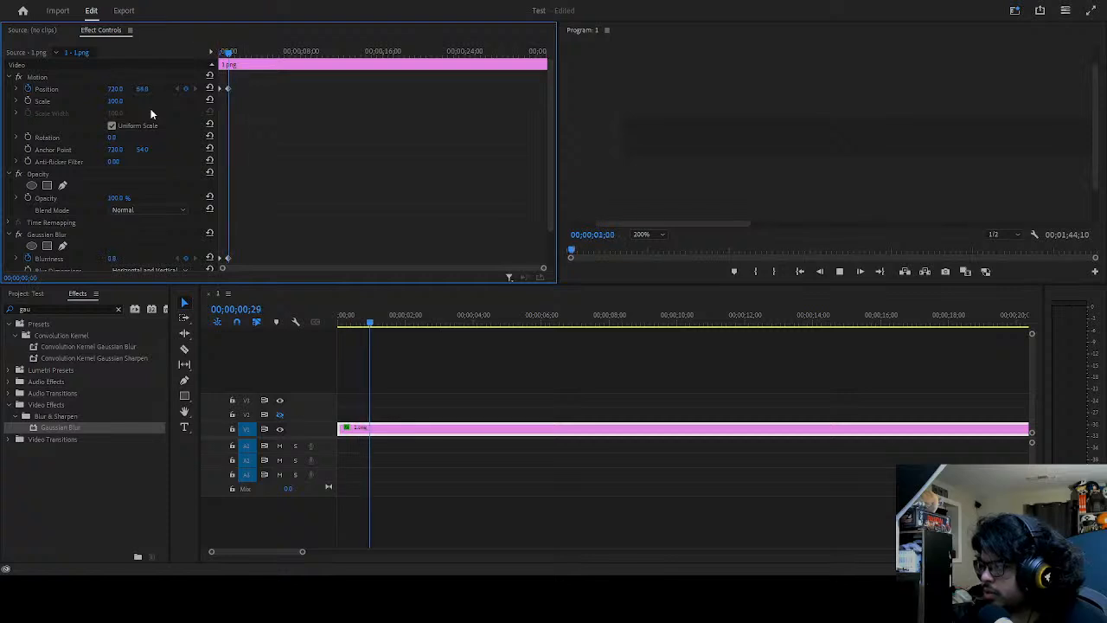
{"action": "key", "text": "Home"}
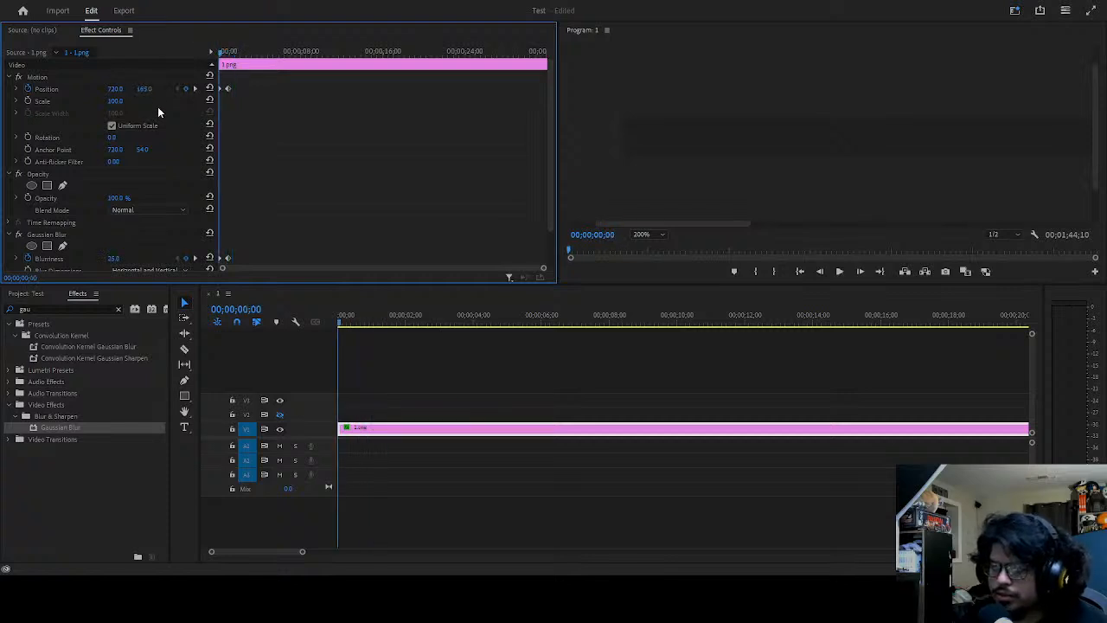
{"action": "key", "text": "space"}
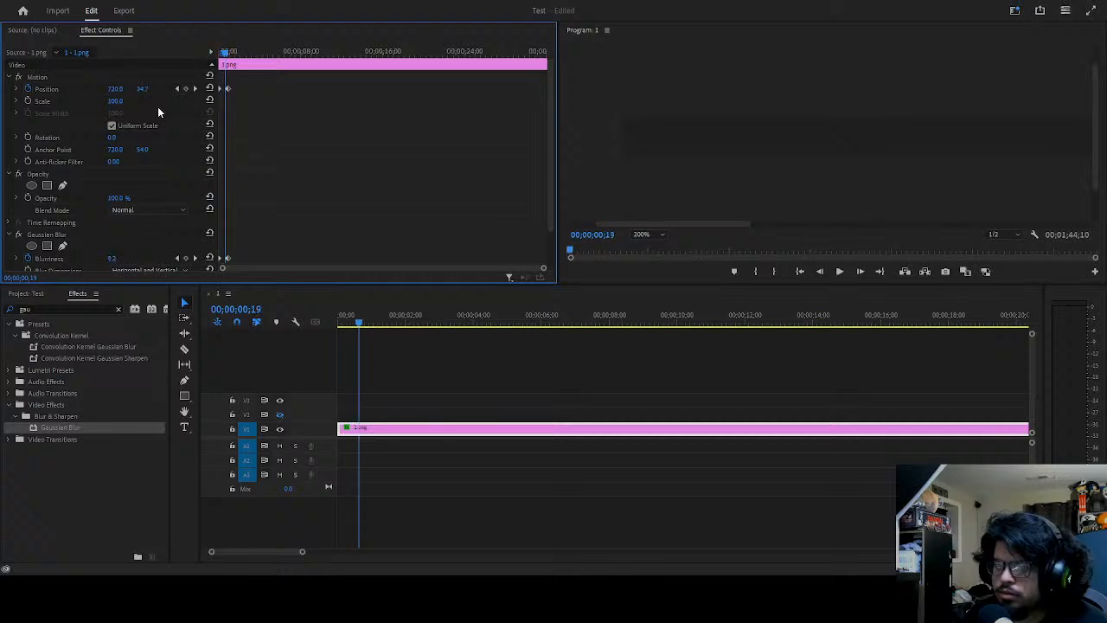
- Try moving the ending Position and Blurriness keyframes of the 1.png clip to 00;00;00;15 and play back the motion
{"action": "key", "text": "Left"}
{"action": "key", "text": "Left"}
{"action": "key", "text": "Left"}
{"action": "key", "text": "Left"}
{"action": "key", "text": "Left"}
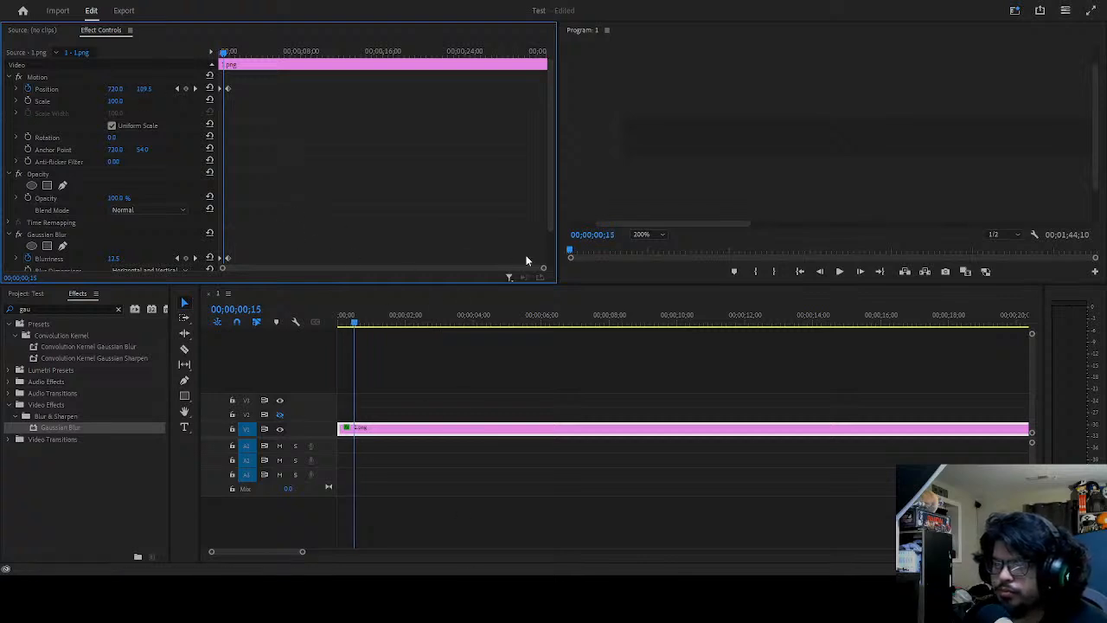
{"action": "left_click_drag", "start_coordinate": [543, 269], "coordinate": [402, 270]}
{"action": "left_click_drag", "start_coordinate": [302, 261], "coordinate": [288, 263]}
{"action": "left_click_drag", "start_coordinate": [360, 88], "coordinate": [291, 94]}
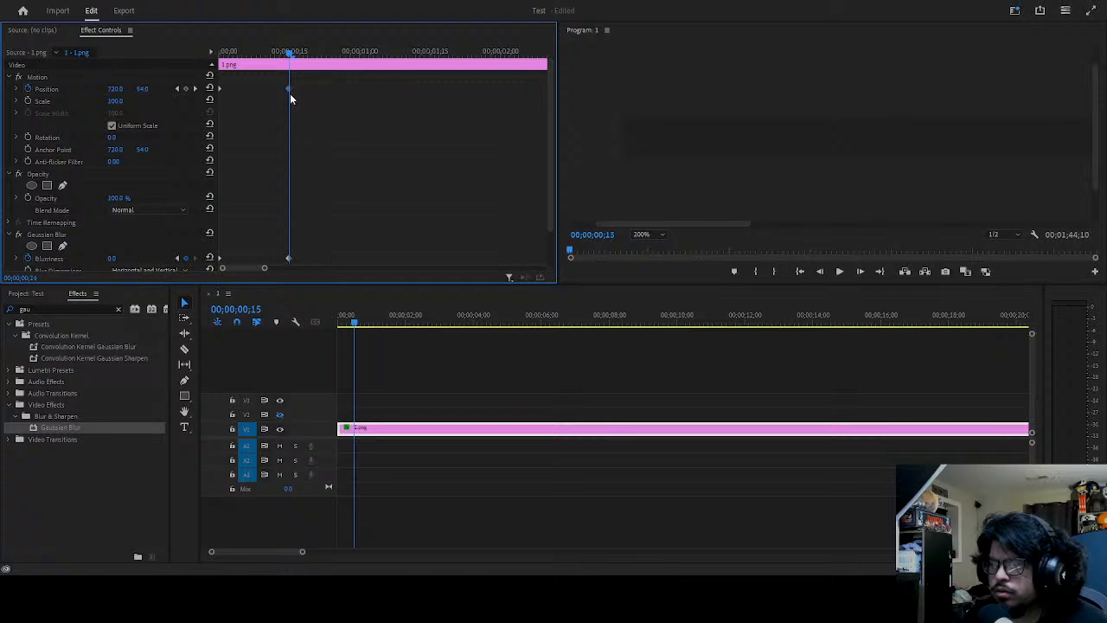
{"action": "left_click_drag", "start_coordinate": [356, 319], "coordinate": [288, 314]}
{"action": "key", "text": "space"}
{"action": "key", "text": "space"}
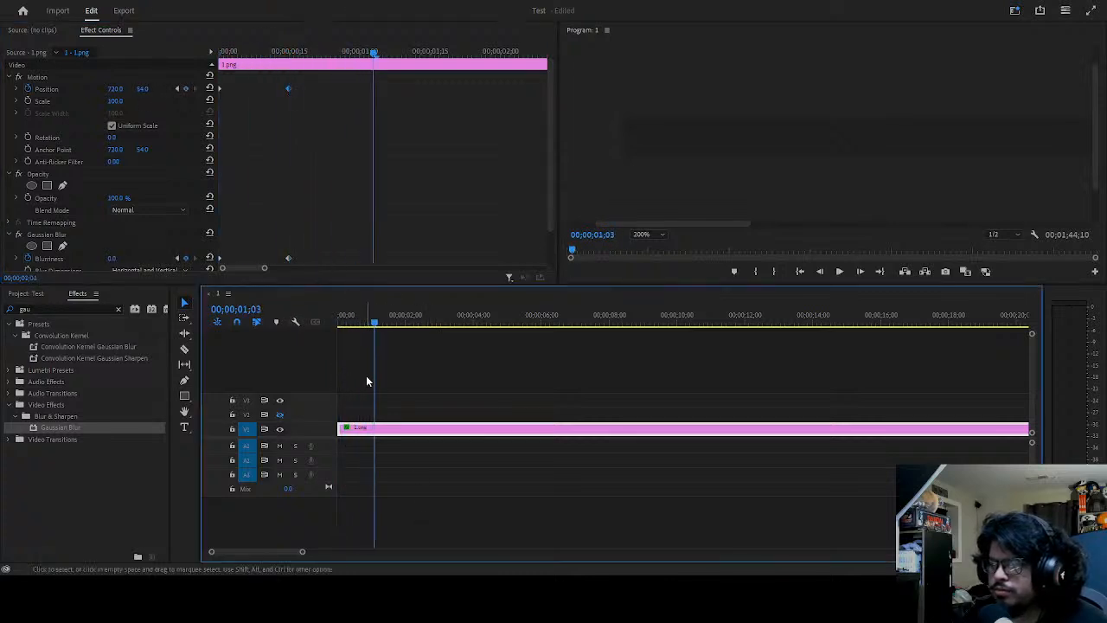
- Move the ending Position and Blurriness keyframes of the 1.png clip to 00;00;00;10 and play back the motion
{"action": "key", "text": "Left"}
{"action": "key", "text": "Left"}
{"action": "key", "text": "Left"}
{"action": "key", "text": "Left"}
{"action": "key", "text": "Left"}
{"action": "key", "text": "Left"}
{"action": "key", "text": "Left"}
{"action": "key", "text": "Left"}
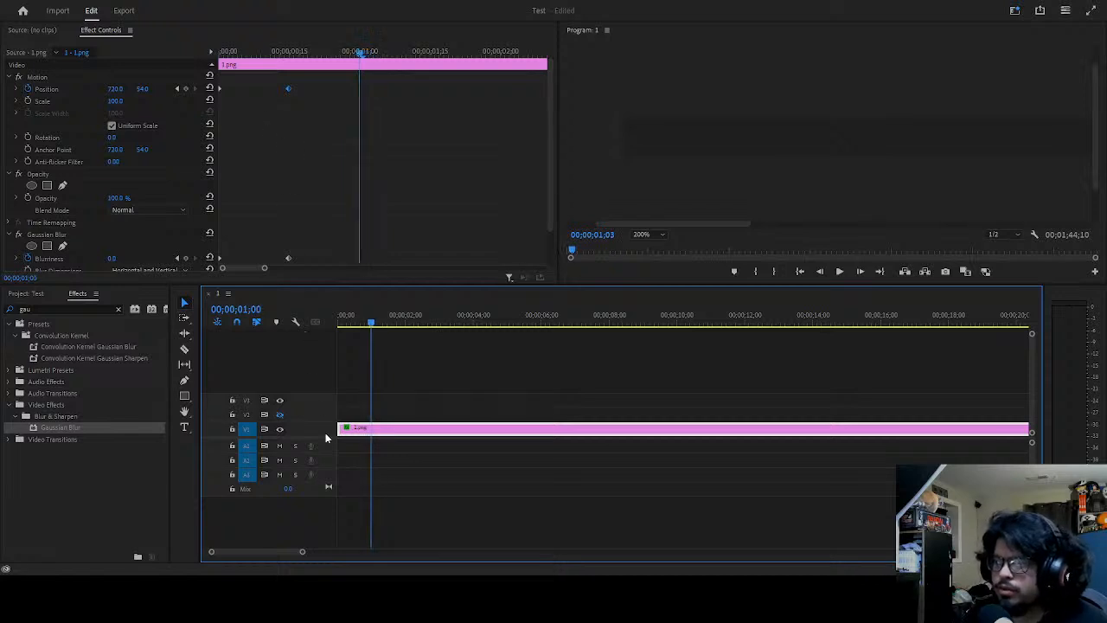
{"action": "key", "text": "Left"}
{"action": "key", "text": "Left"}
{"action": "key", "text": "Left"}
{"action": "key", "text": "Left"}
{"action": "key", "text": "Left"}
{"action": "key", "text": "Left"}
{"action": "key", "text": "Left"}
{"action": "key", "text": "Left"}
{"action": "key", "text": "Left"}
{"action": "key", "text": "Left"}
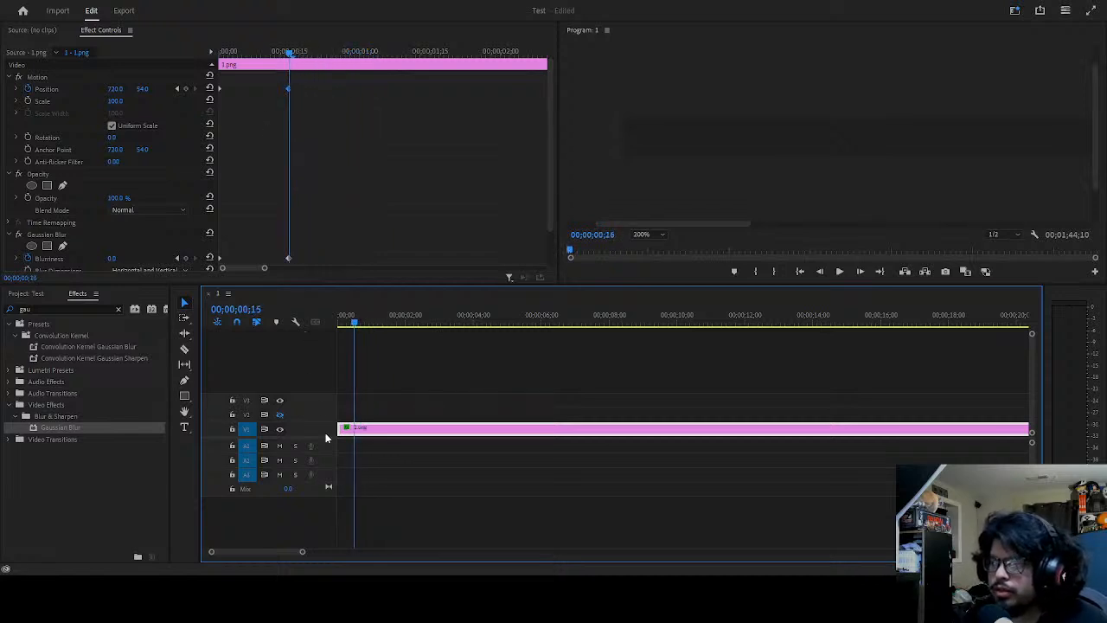
{"action": "key", "text": "Left"}
{"action": "key", "text": "Left"}
{"action": "key", "text": "Left"}
{"action": "key", "text": "Left"}
{"action": "key", "text": "Left"}
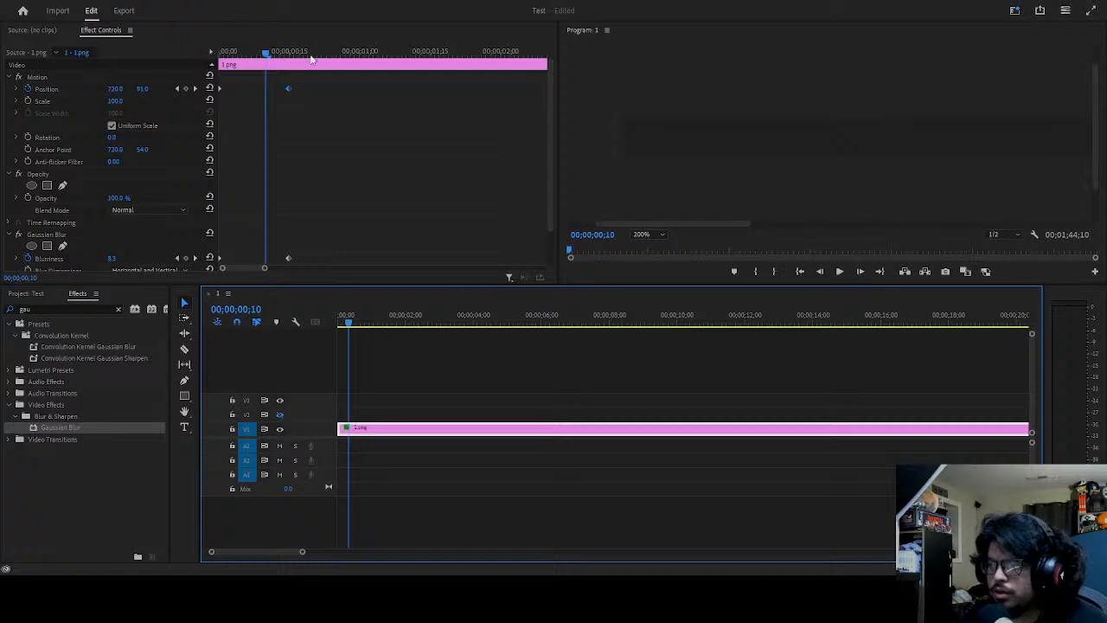
{"action": "left_click_drag", "start_coordinate": [289, 87], "coordinate": [263, 87]}
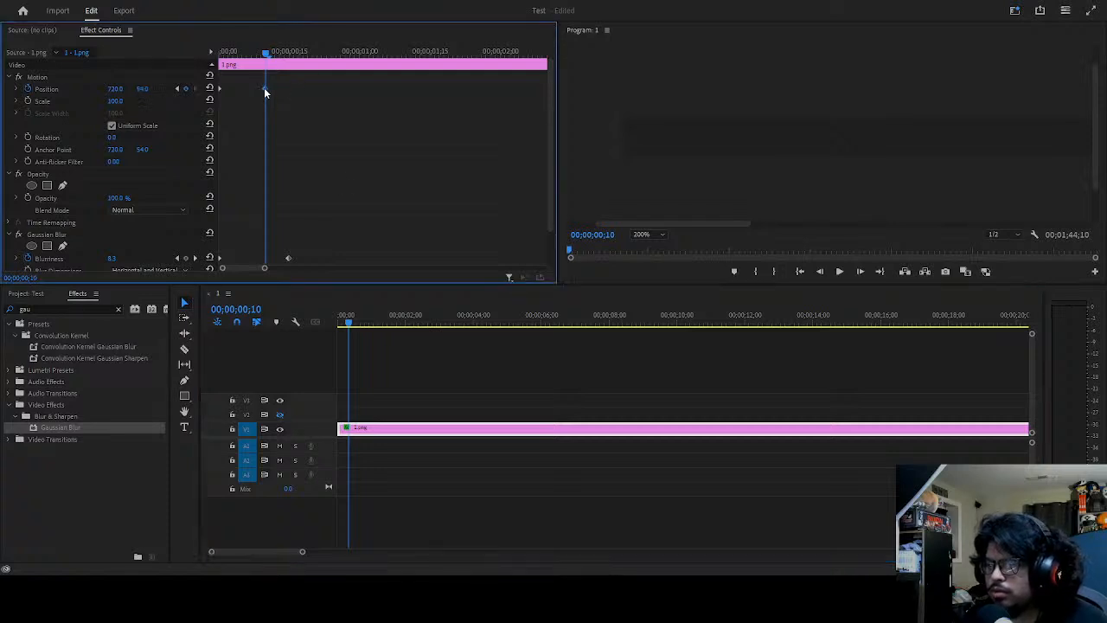
{"action": "left_click_drag", "start_coordinate": [288, 257], "coordinate": [267, 259]}
{"action": "left_click_drag", "start_coordinate": [359, 321], "coordinate": [322, 326]}
{"action": "key", "text": "space"}
{"action": "key", "text": "space"}
{"action": "key", "text": "space"}
{"action": "key", "text": "space"}
- Keyframe the Opacity of the 1.png clip at 0% at the start and 100% at 00;00;00;10
{"action": "left_click_drag", "start_coordinate": [390, 325], "coordinate": [308, 321]}
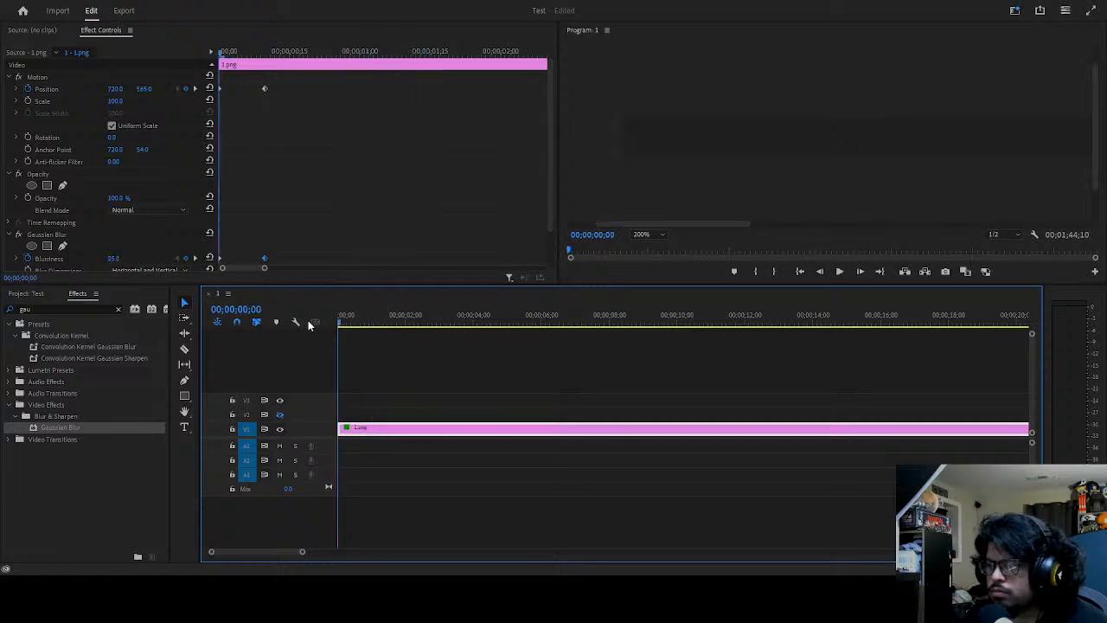
{"action": "left_click", "coordinate": [28, 198]}
{"action": "type", "text": "0"}
{"action": "key", "text": "Return"}
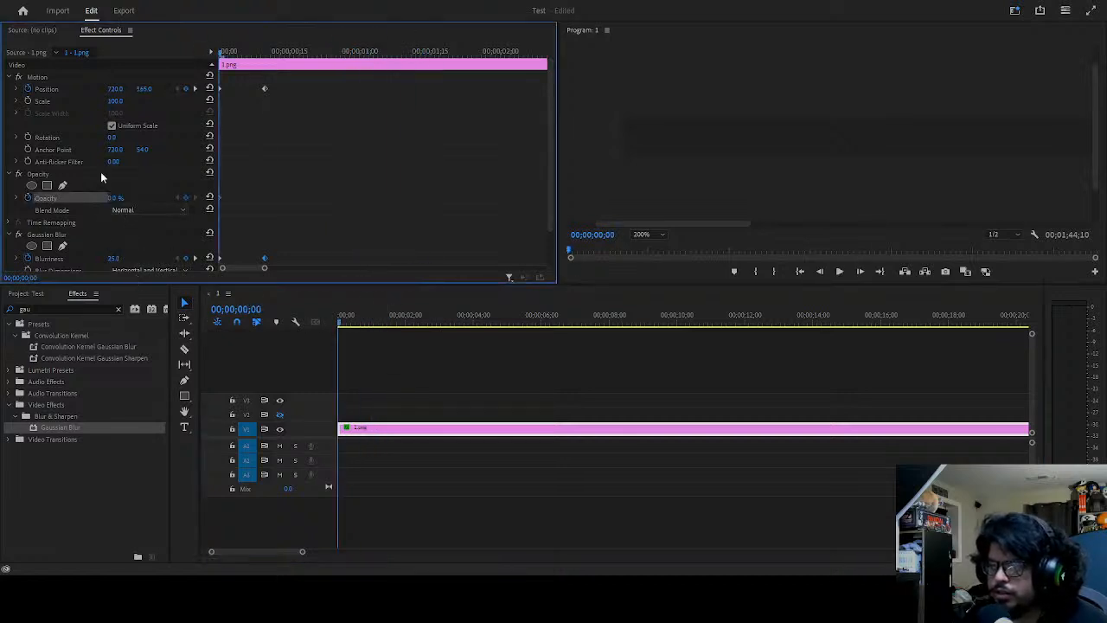
{"action": "left_click", "coordinate": [195, 88]}
{"action": "left_click", "coordinate": [115, 198]}
{"action": "type", "text": "100"}
{"action": "key", "text": "Return"}
- Fit the frame in the Program monitor and play back the fade-in of the 1.png clip from the start
{"action": "left_click_drag", "start_coordinate": [349, 321], "coordinate": [296, 322]}
{"action": "key", "text": "space"}
{"action": "key", "text": "space"}
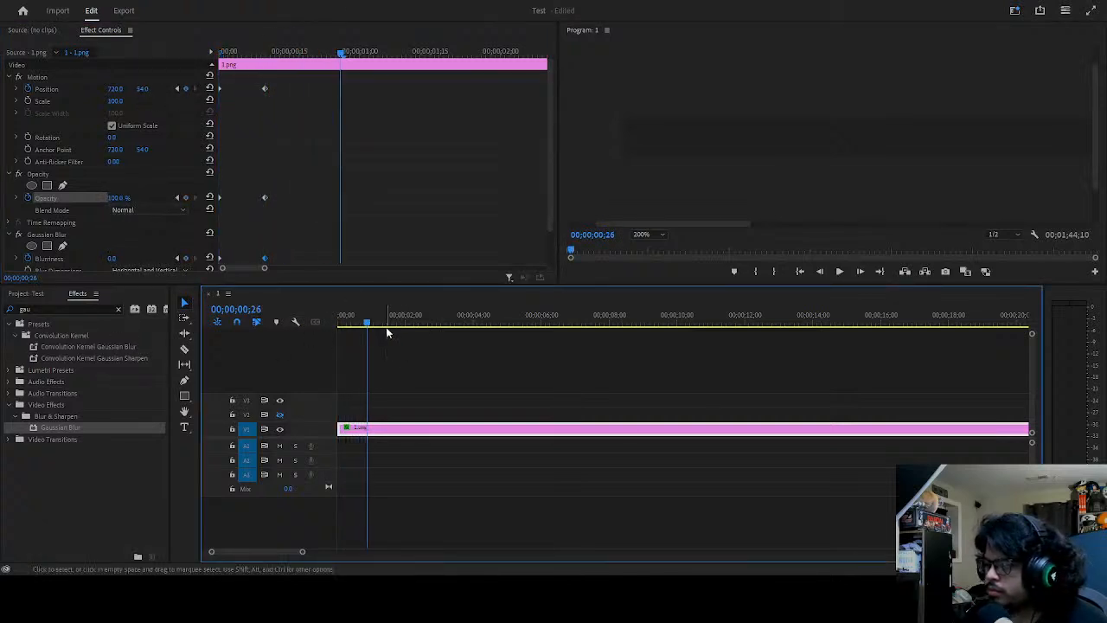
{"action": "left_click", "coordinate": [642, 248]}
{"action": "left_click_drag", "start_coordinate": [351, 322], "coordinate": [308, 318]}
{"action": "key", "text": "space"}
{"action": "key", "text": "space"}
{"action": "key", "text": "space"}
{"action": "key", "text": "space"}
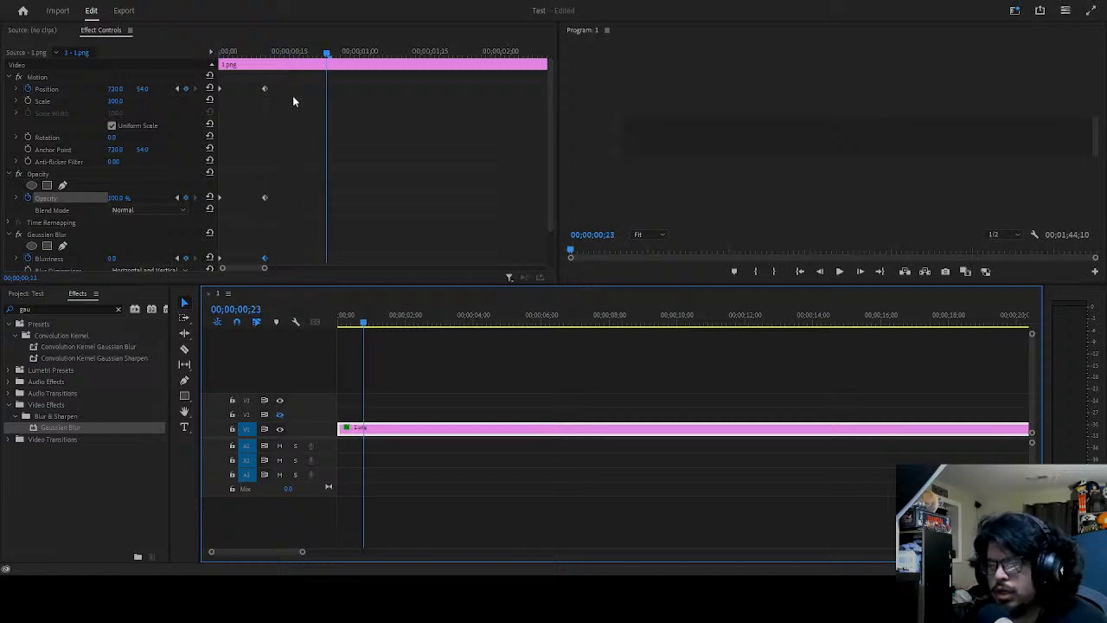
- Try moving the 100% Opacity keyframe of the 1.png clip to 00;00;01;00 and play back the fade-in
{"action": "key", "text": "space"}
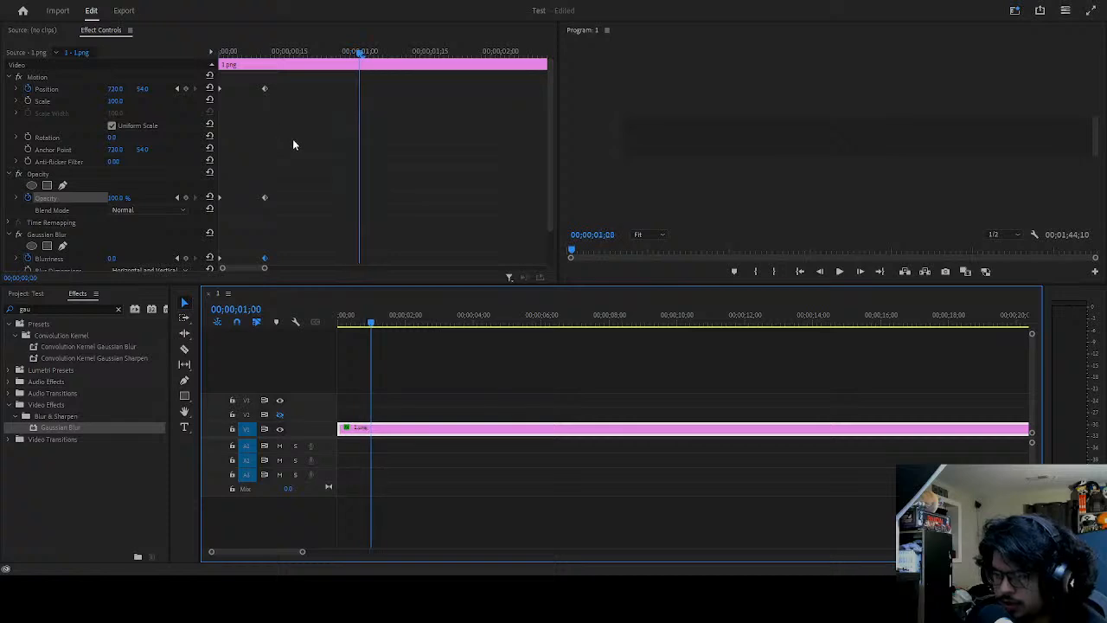
{"action": "left_click_drag", "start_coordinate": [265, 198], "coordinate": [360, 201]}
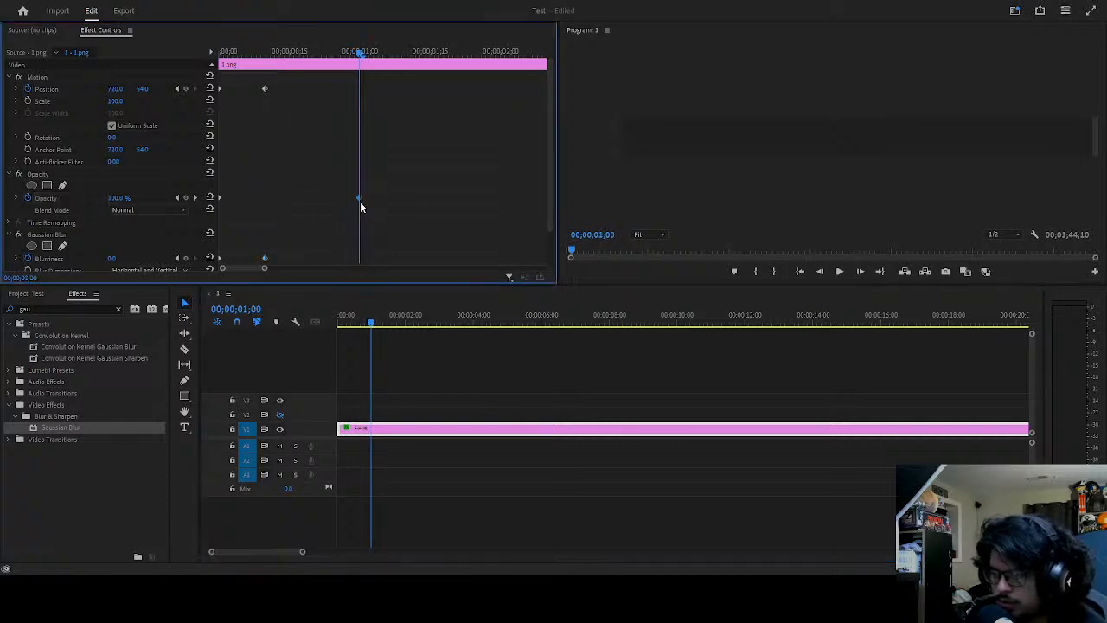
{"action": "left_click_drag", "start_coordinate": [374, 320], "coordinate": [331, 337]}
{"action": "key", "text": "space"}
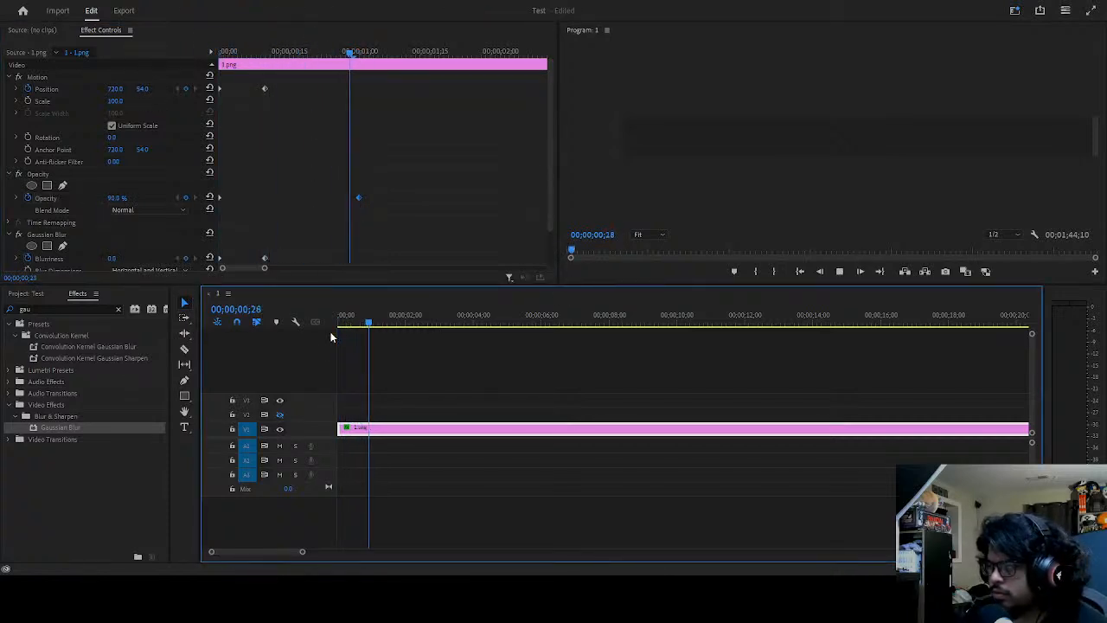
{"action": "key", "text": "space"}
- Try moving the 100% Opacity keyframe of the 1.png clip to 00;00;00;20 and play back the fade-in
{"action": "left_click", "coordinate": [269, 55]}
{"action": "key", "text": "Left"}
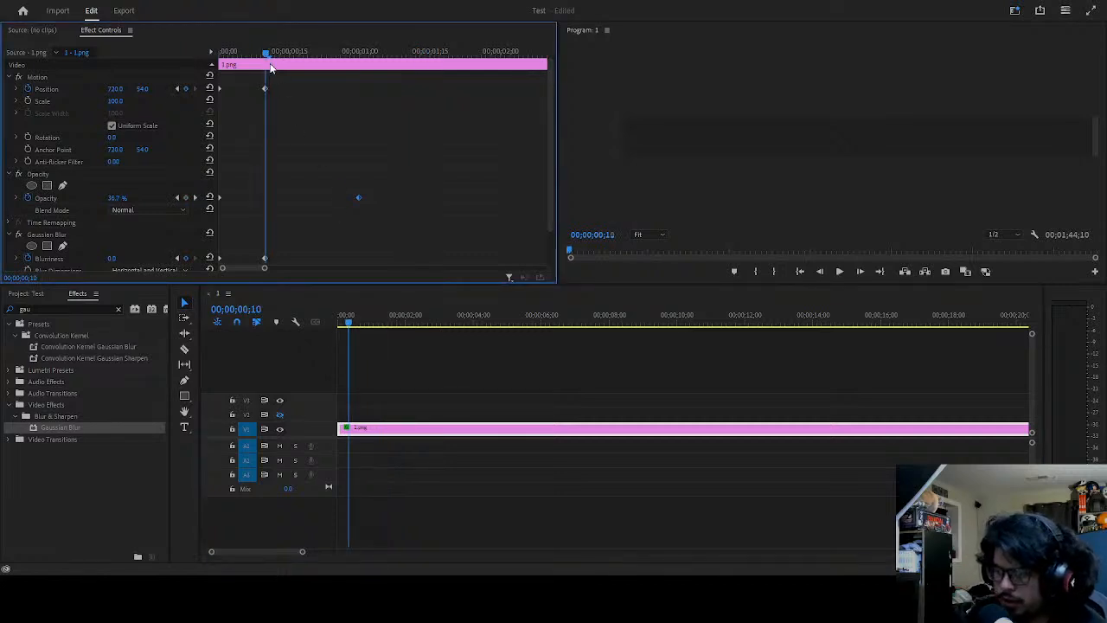
{"action": "key", "text": "Right"}
{"action": "key", "text": "Right"}
{"action": "key", "text": "Right"}
{"action": "key", "text": "Right"}
{"action": "key", "text": "Right"}
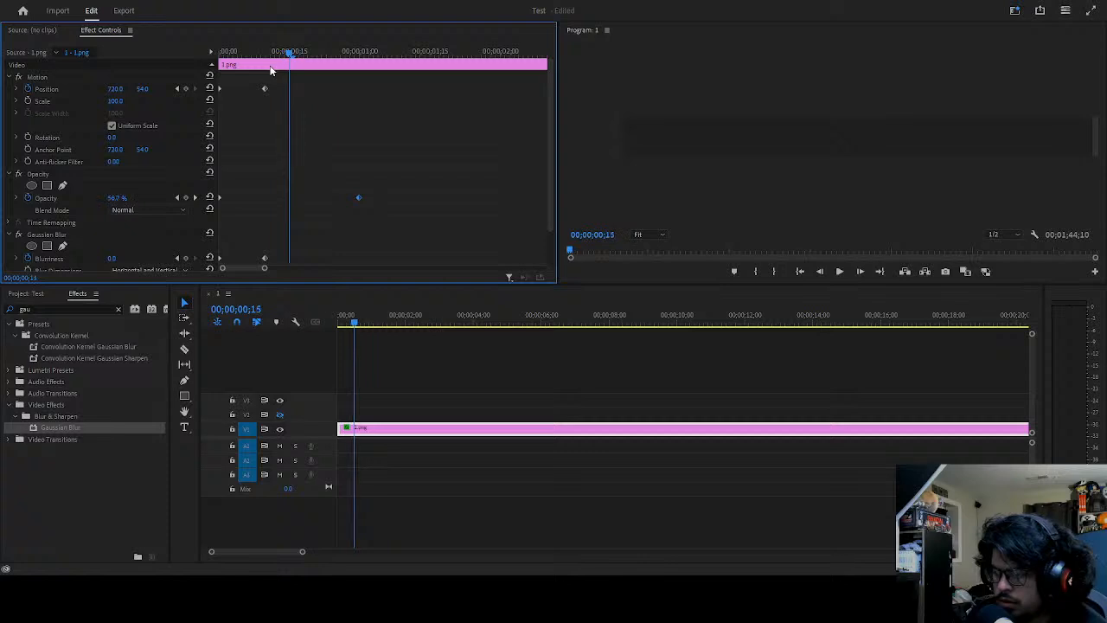
{"action": "key", "text": "Right"}
{"action": "key", "text": "Right"}
{"action": "key", "text": "Right"}
{"action": "key", "text": "Right"}
{"action": "key", "text": "Right"}
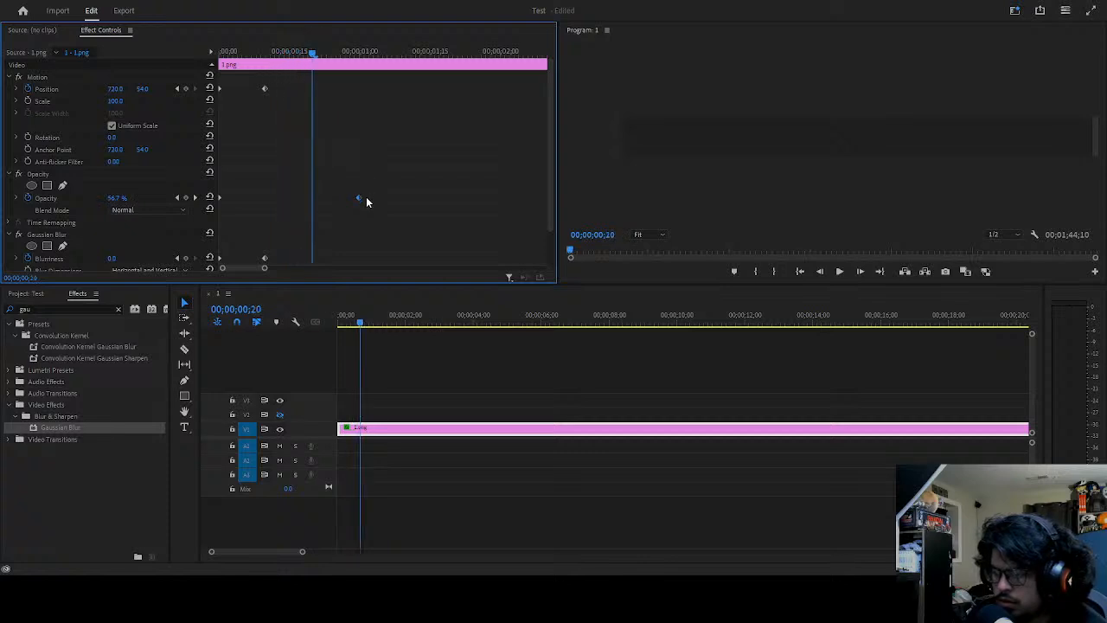
{"action": "left_click_drag", "start_coordinate": [358, 197], "coordinate": [314, 198]}
{"action": "left_click", "coordinate": [270, 341]}
{"action": "key", "text": "Home"}
{"action": "key", "text": "space"}
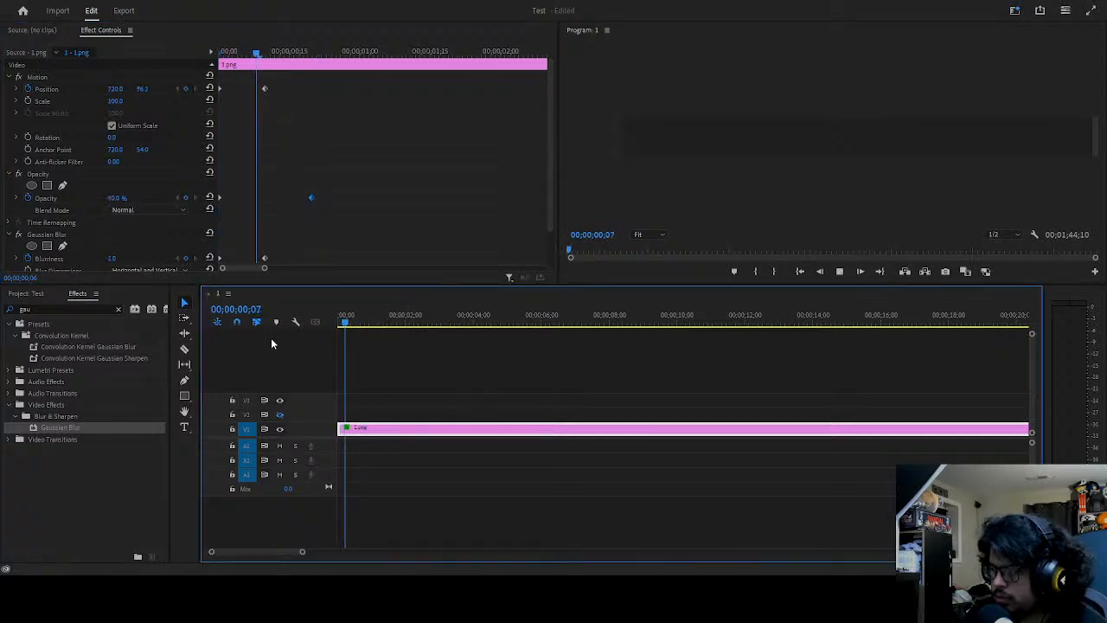
{"action": "key", "text": "space"}
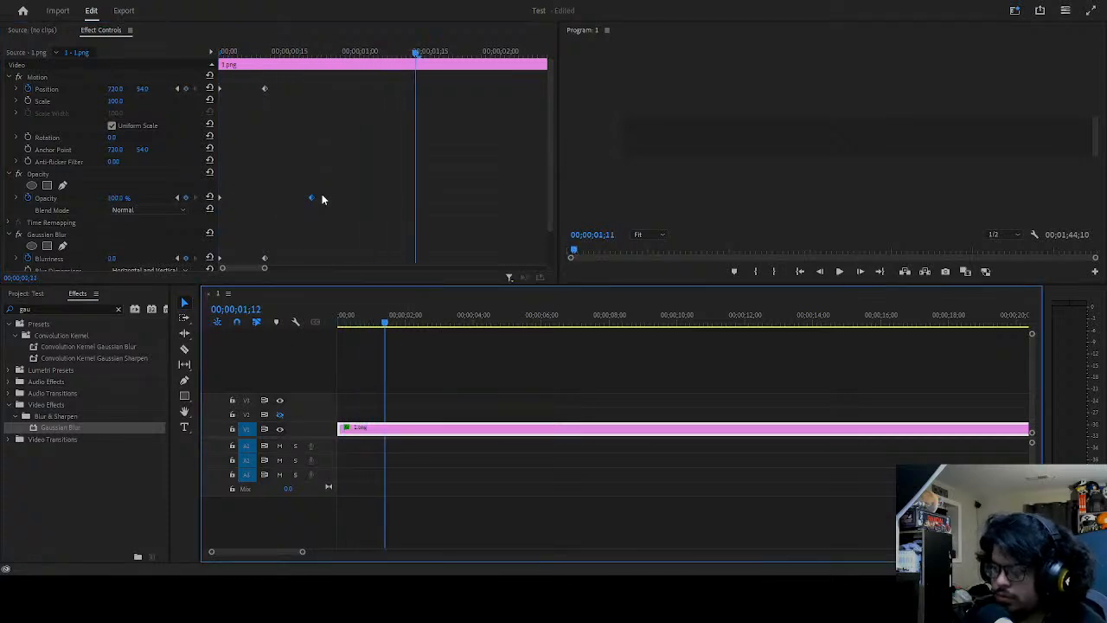
- Move the 100% Opacity keyframe of the 1.png clip to 00;00;00;15 and play back the fade-in
{"action": "left_click", "coordinate": [320, 80]}
{"action": "left_click", "coordinate": [317, 53]}
{"action": "key", "text": "Left"}
{"action": "key", "text": "Left"}
{"action": "key", "text": "Left"}
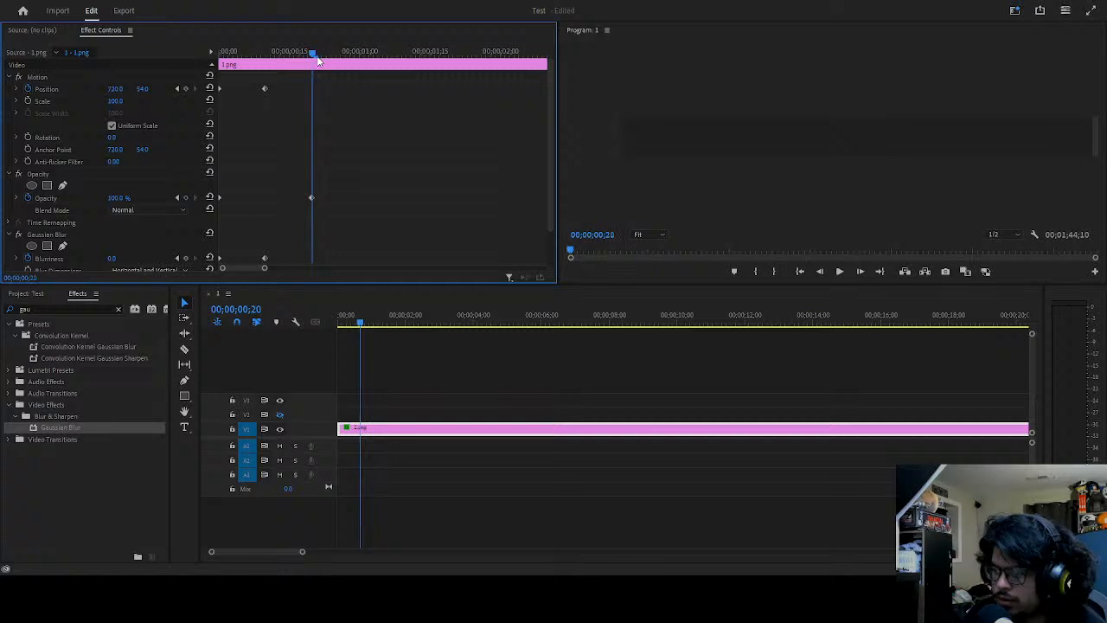
{"action": "key", "text": "Left"}
{"action": "key", "text": "Left"}
{"action": "key", "text": "Left"}
{"action": "left_click_drag", "start_coordinate": [309, 197], "coordinate": [288, 197]}
{"action": "left_click_drag", "start_coordinate": [346, 315], "coordinate": [330, 330]}
{"action": "key", "text": "space"}
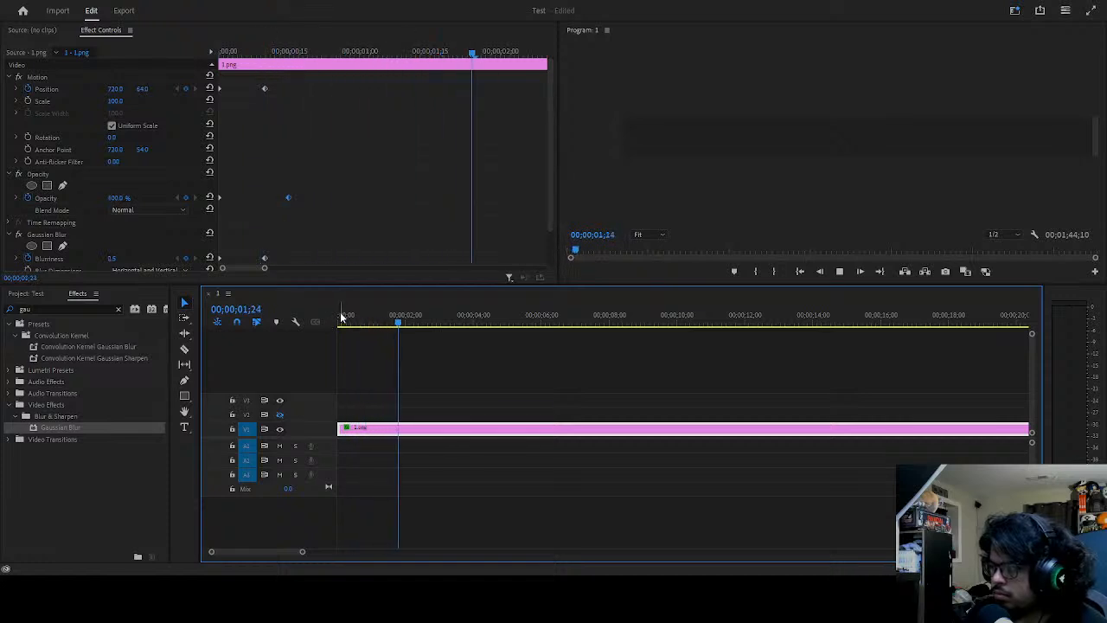
- Play back the fade-in of the 1.png clip from the start and return to its 100% Opacity keyframe
{"action": "left_click", "coordinate": [338, 319]}
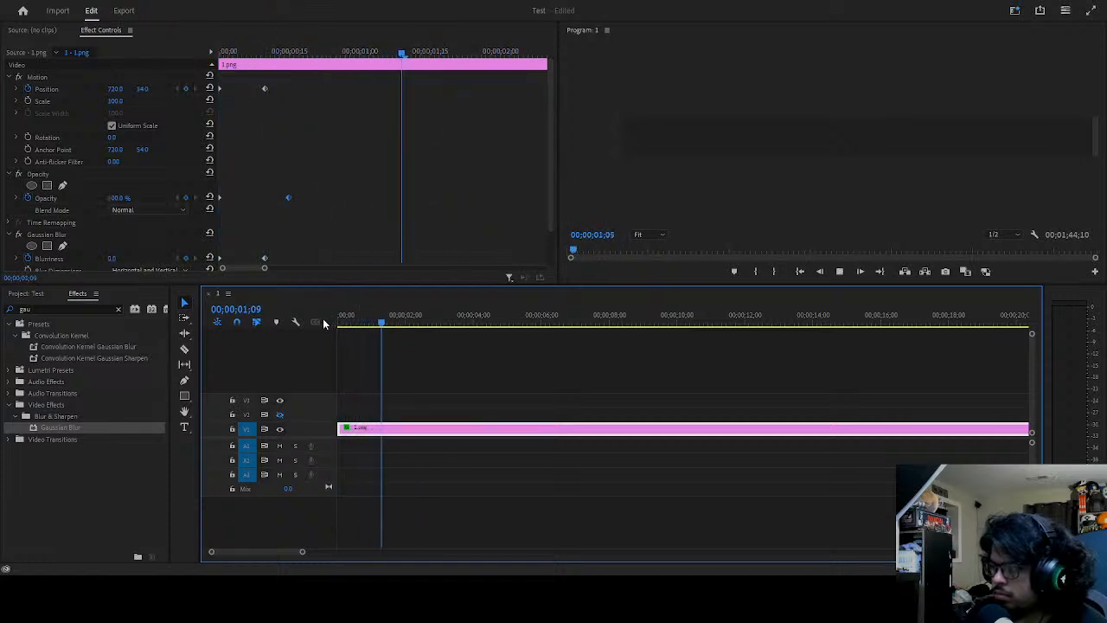
{"action": "key", "text": "space"}
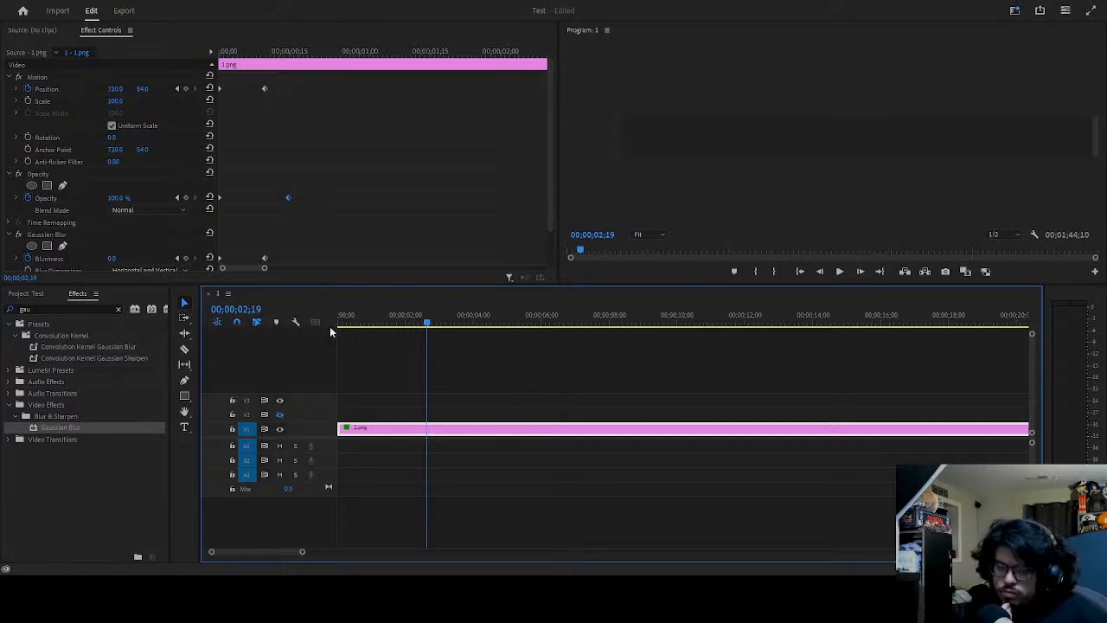
{"action": "left_click", "coordinate": [177, 198]}
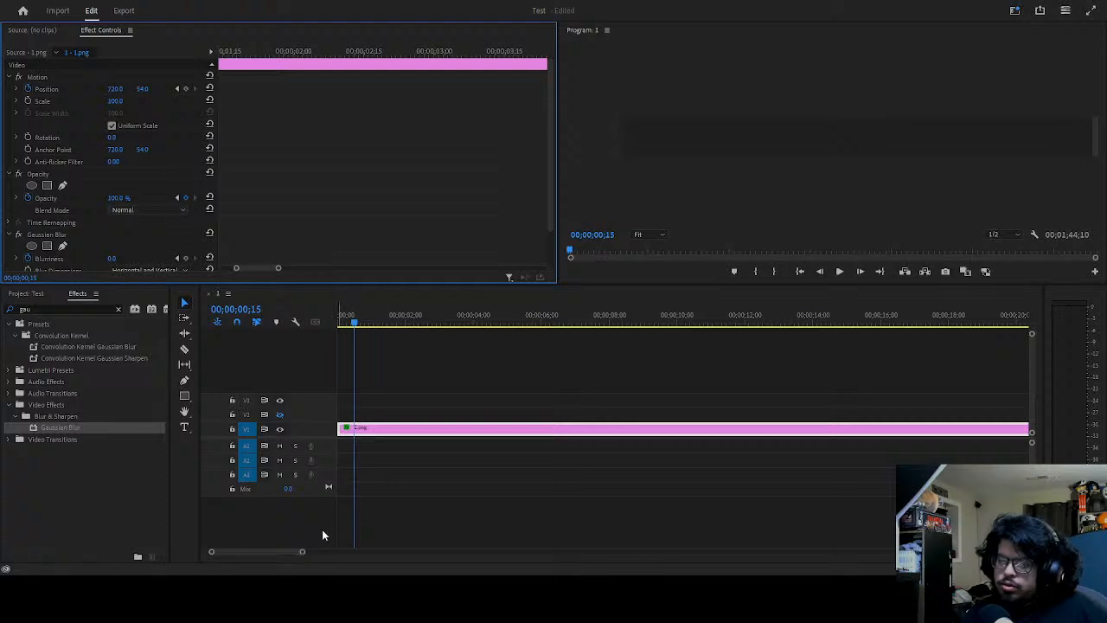
- Trim the end of the 1.png clip to 00;00;31;00
{"action": "left_click_drag", "start_coordinate": [290, 547], "coordinate": [307, 530]}
{"action": "scroll", "coordinate": [832, 416], "scroll_direction": "up", "scroll_amount": 6}
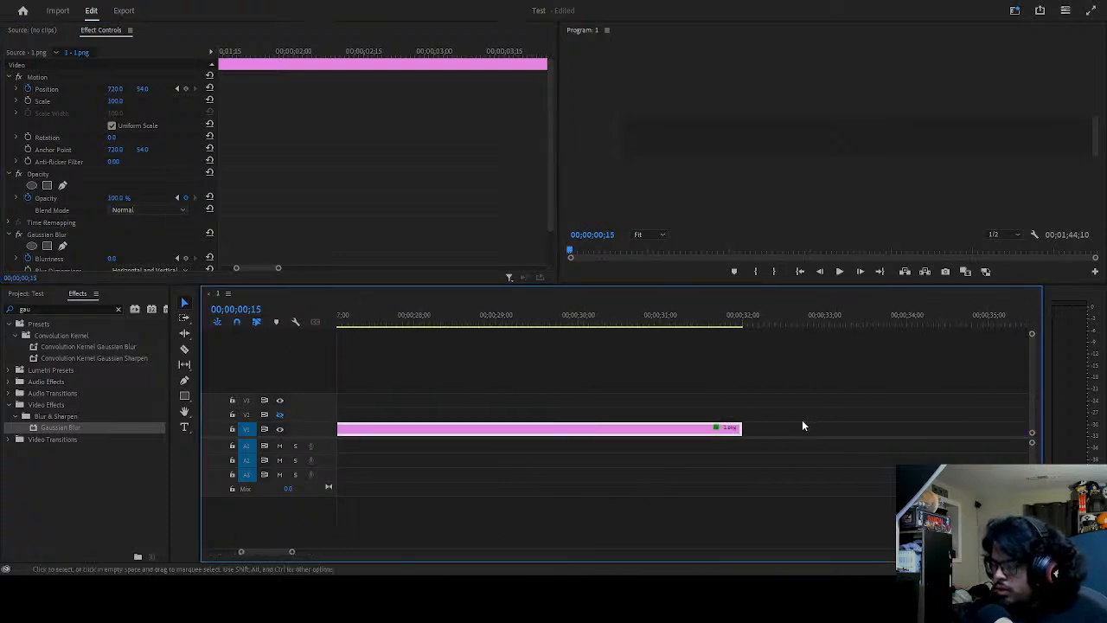
{"action": "scroll", "coordinate": [693, 422], "scroll_direction": "up", "scroll_amount": 1}
{"action": "left_click_drag", "start_coordinate": [695, 425], "coordinate": [640, 427]}
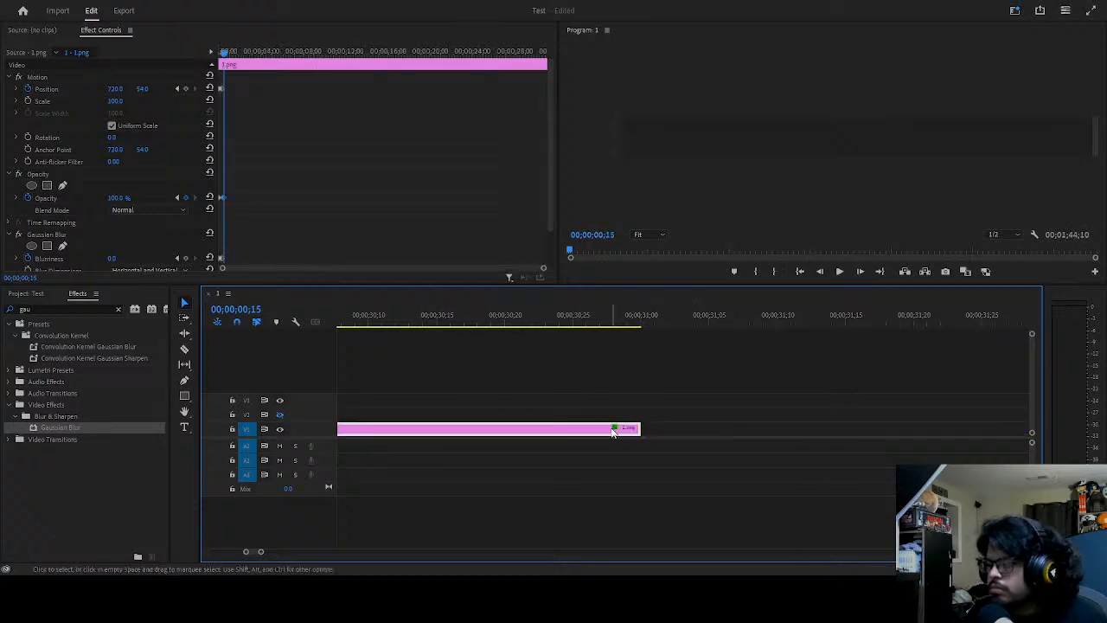
- Add Position, Opacity and Blurriness keyframes at the end of the 1.png clip, at 00;00;31;00
{"action": "key", "text": "Home"}
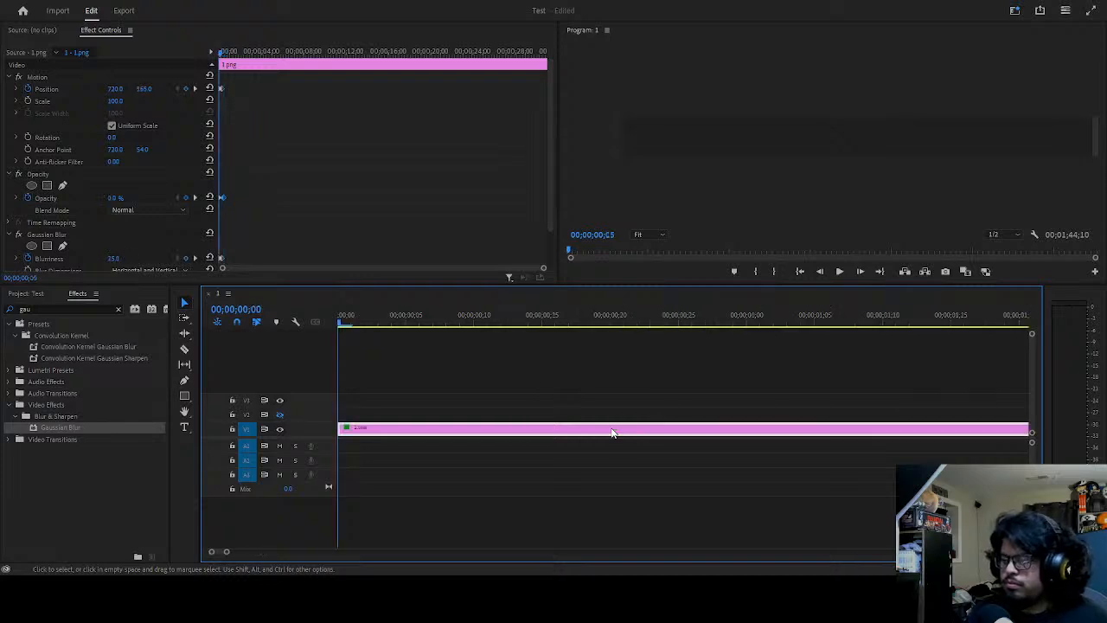
{"action": "key", "text": "End"}
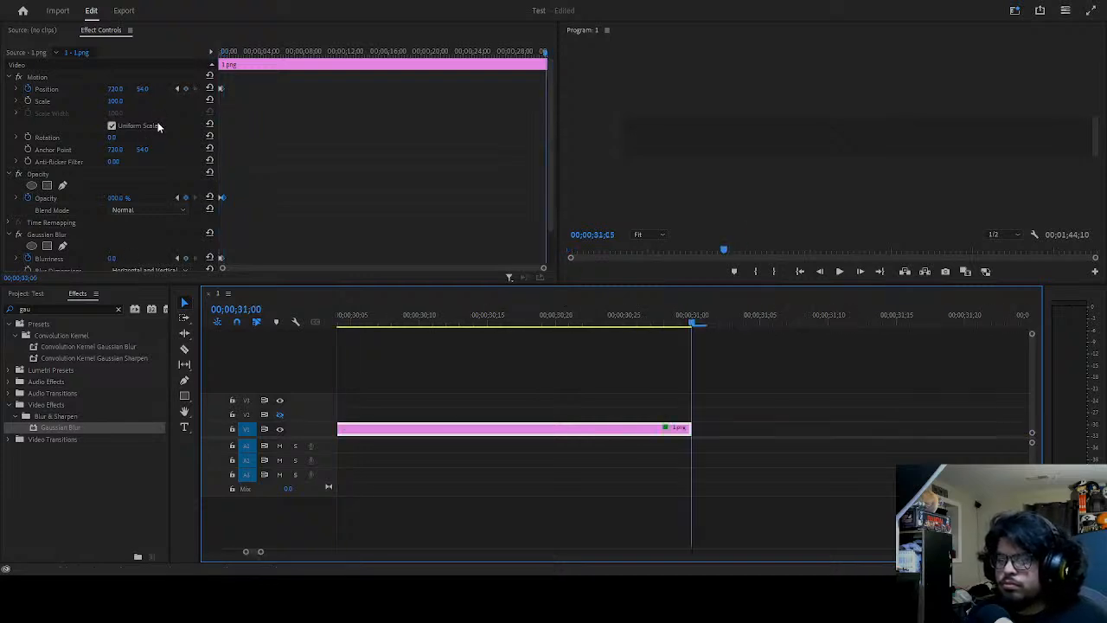
{"action": "left_click", "coordinate": [185, 88]}
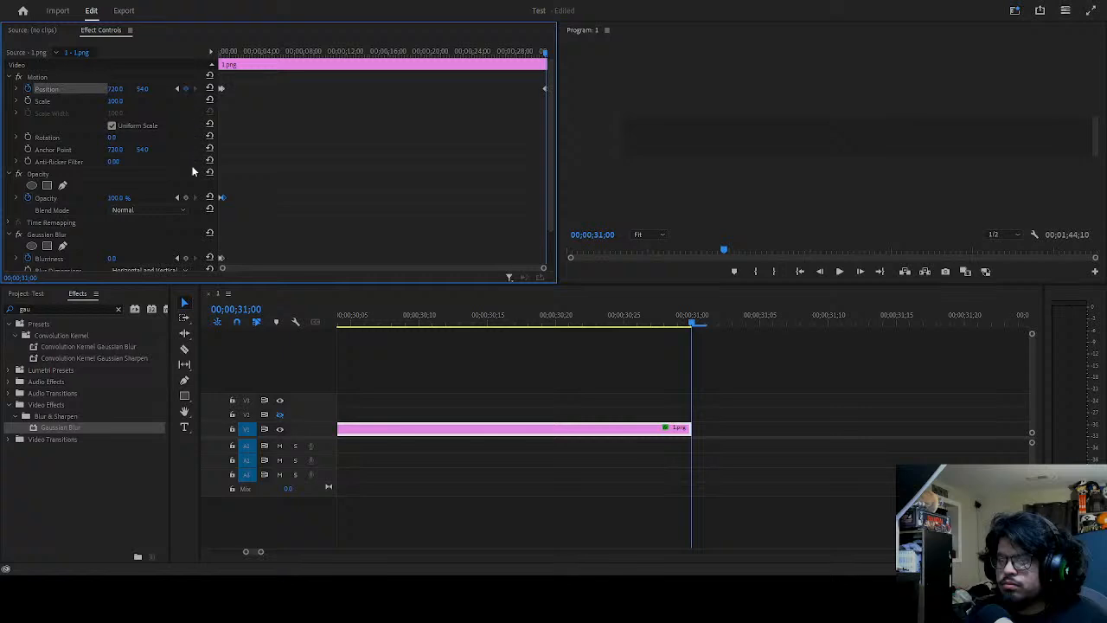
{"action": "left_click", "coordinate": [185, 197]}
{"action": "left_click", "coordinate": [186, 258]}
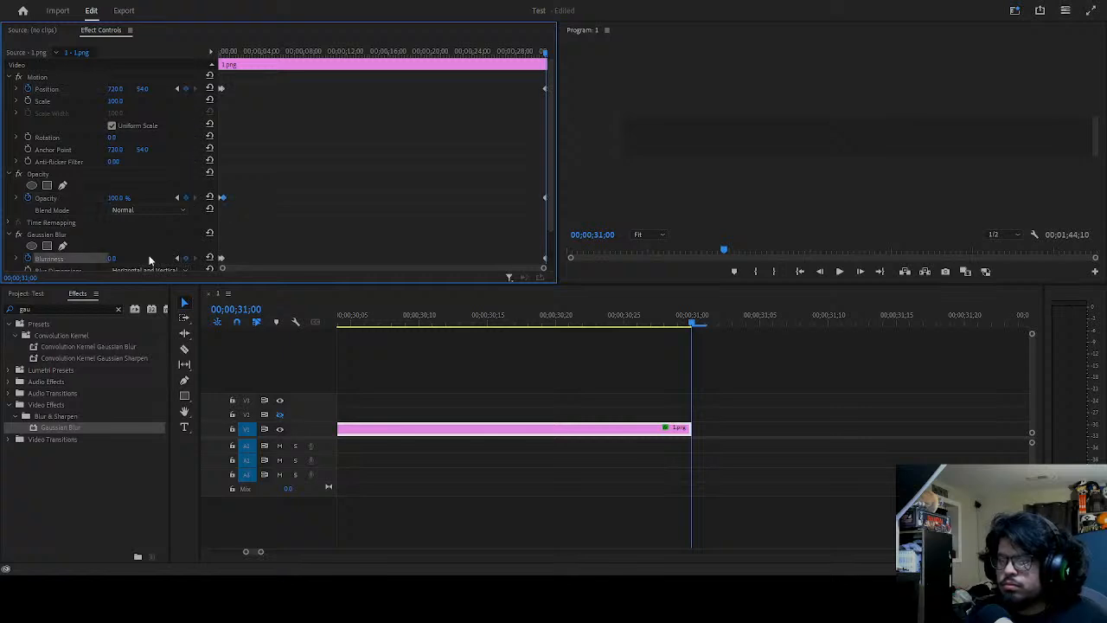
- Set the 1.png clip's end keyframes to Blurriness 25, Opacity 0% and vertical Position 165
{"action": "left_click", "coordinate": [112, 258]}
{"action": "type", "text": "25"}
{"action": "key", "text": "Return"}
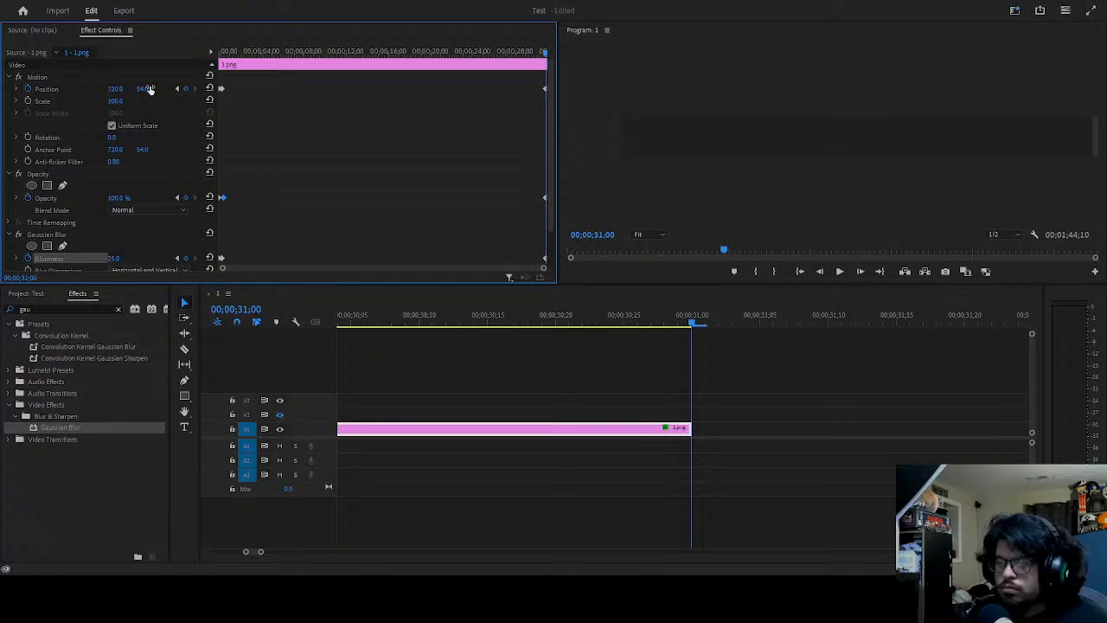
{"action": "left_click", "coordinate": [116, 197]}
{"action": "type", "text": "0"}
{"action": "key", "text": "Return"}
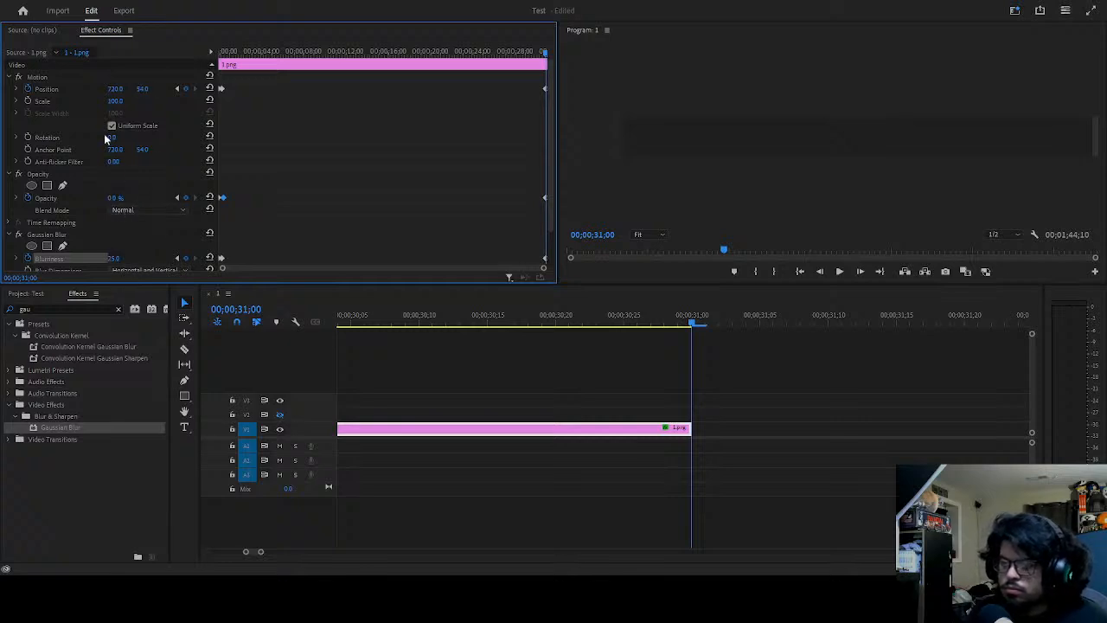
{"action": "left_click", "coordinate": [148, 87]}
{"action": "type", "text": "165"}
{"action": "key", "text": "Return"}
- Step frame by frame through the first ten frames of the 1.png clip's fade-in and return to the start
{"action": "key", "text": "Left"}
{"action": "key", "text": "Left"}
{"action": "key", "text": "Left"}
{"action": "key", "text": "Right"}
{"action": "key", "text": "Up"}
{"action": "key", "text": "Down"}
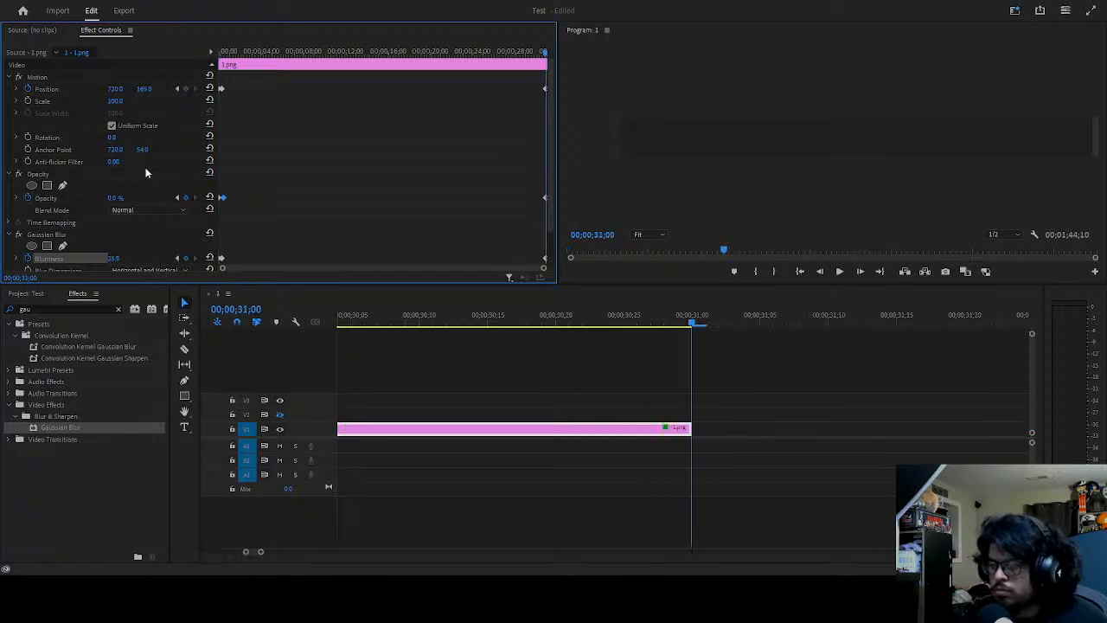
{"action": "key", "text": "Up"}
{"action": "key", "text": "Right"}
{"action": "key", "text": "Right"}
{"action": "key", "text": "Right"}
{"action": "key", "text": "Right"}
{"action": "key", "text": "Right"}
{"action": "key", "text": "Right"}
{"action": "key", "text": "Right"}
{"action": "key", "text": "Right"}
{"action": "key", "text": "Right"}
{"action": "key", "text": "Right"}
{"action": "key", "text": "Up"}
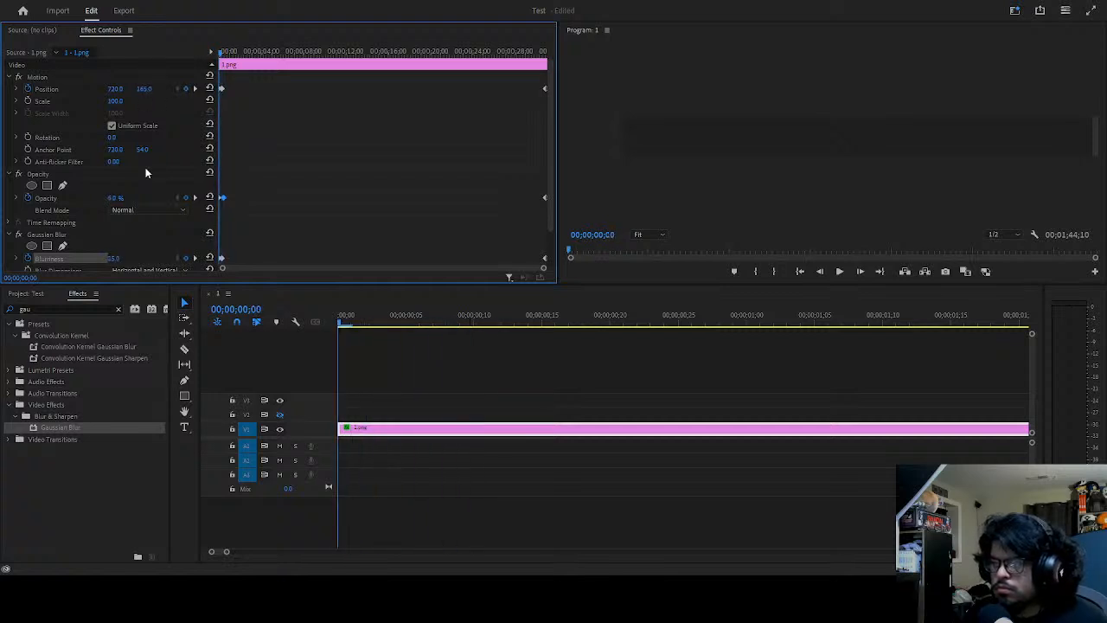
- Add a Position keyframe to the 1.png clip at 00;00;30;20, ten frames before its end
{"action": "key", "text": "Down"}
{"action": "key", "text": "Left"}
{"action": "key", "text": "Left"}
{"action": "key", "text": "Left"}
{"action": "key", "text": "Left"}
{"action": "key", "text": "Left"}
{"action": "key", "text": "Left"}
{"action": "key", "text": "Left"}
{"action": "key", "text": "Left"}
{"action": "key", "text": "Left"}
{"action": "key", "text": "Left"}
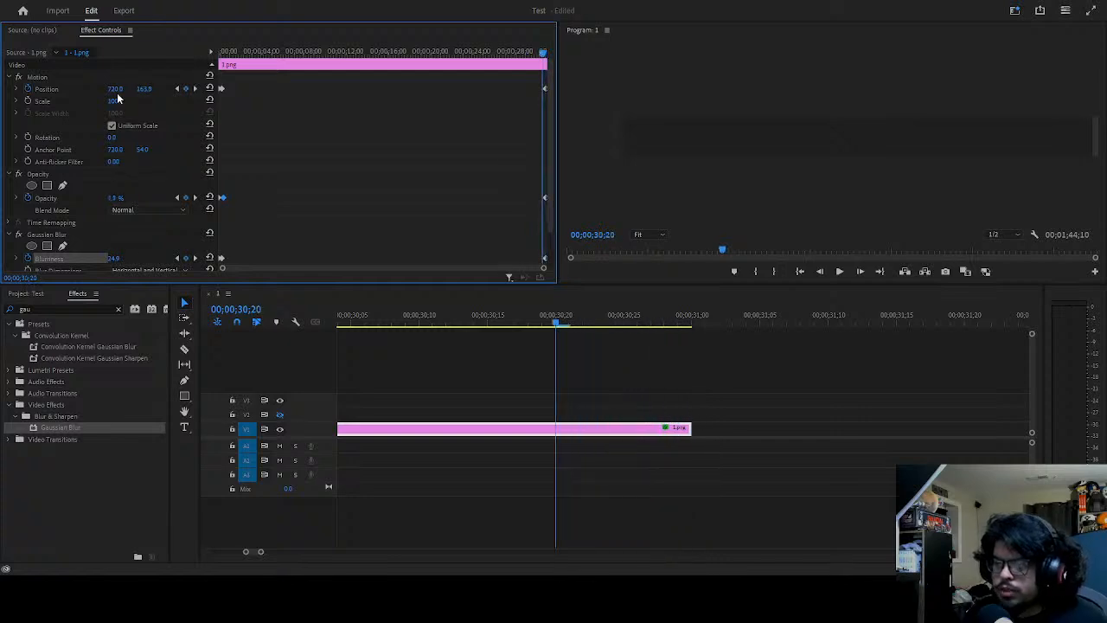
{"action": "left_click", "coordinate": [143, 88]}
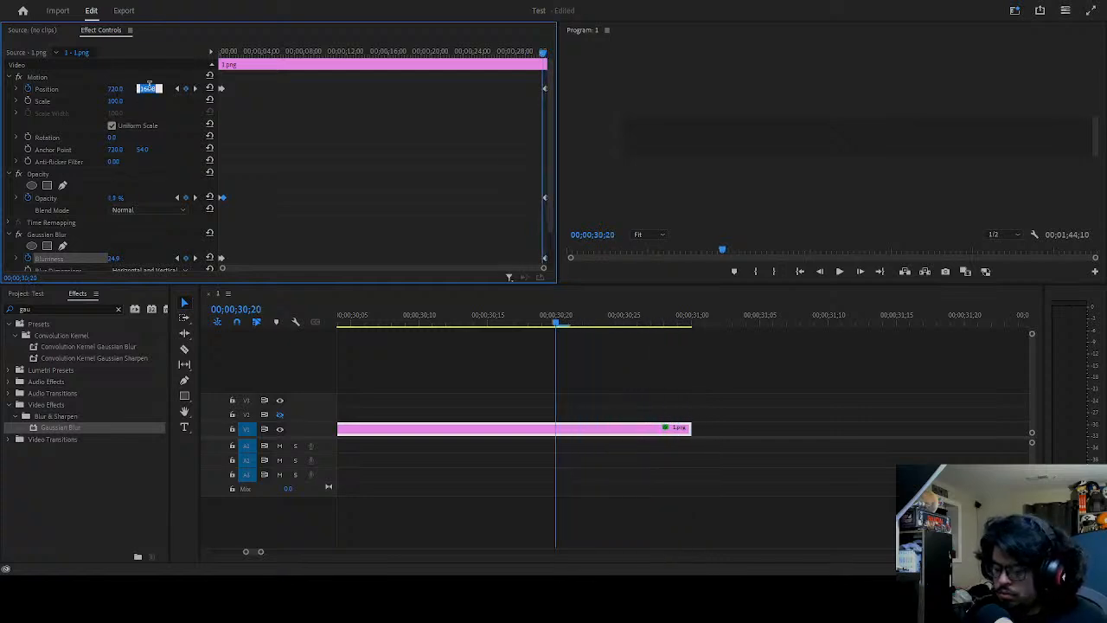
{"action": "key", "text": "Return"}
- Check the Position keyframe at 00;00;00;10 and set the vertical Position at 00;00;30;20 to 54
{"action": "key", "text": "Home"}
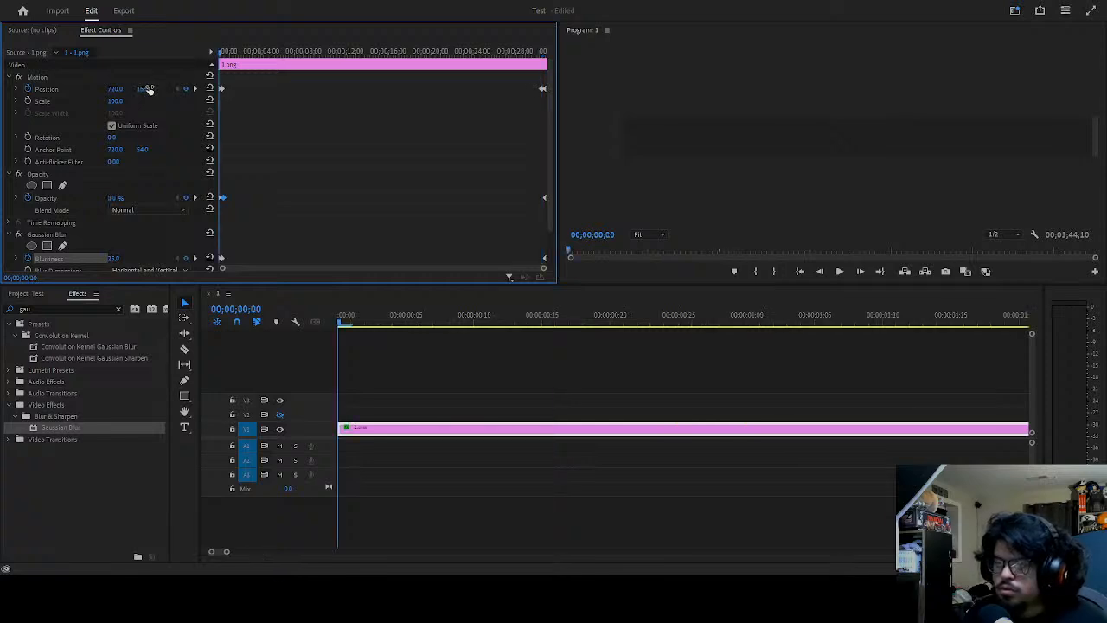
{"action": "key", "text": "space"}
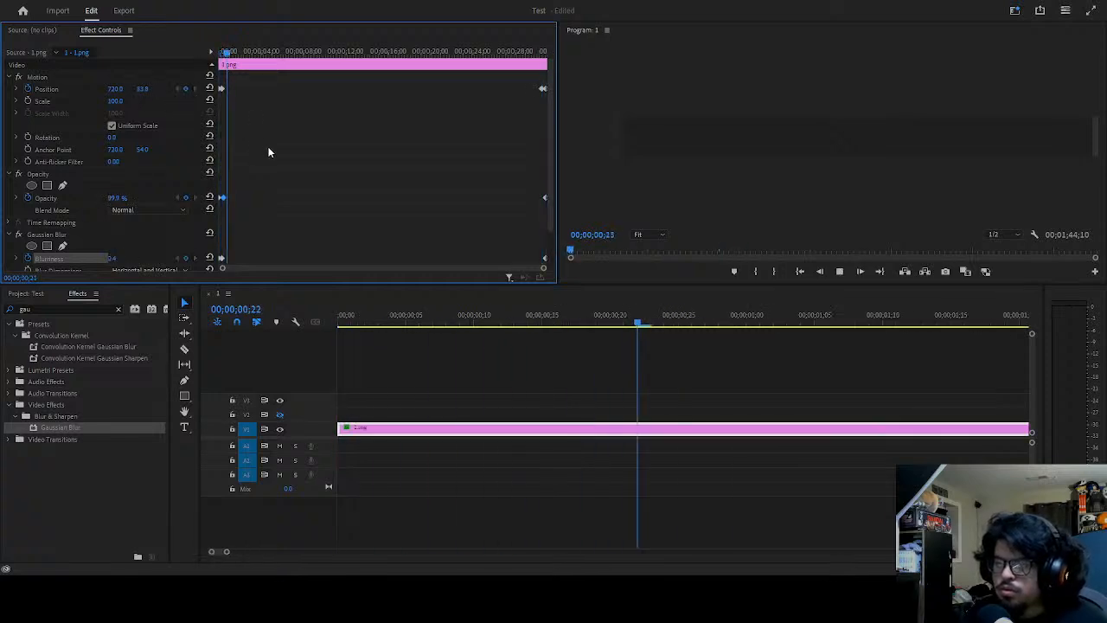
{"action": "left_click", "coordinate": [176, 90]}
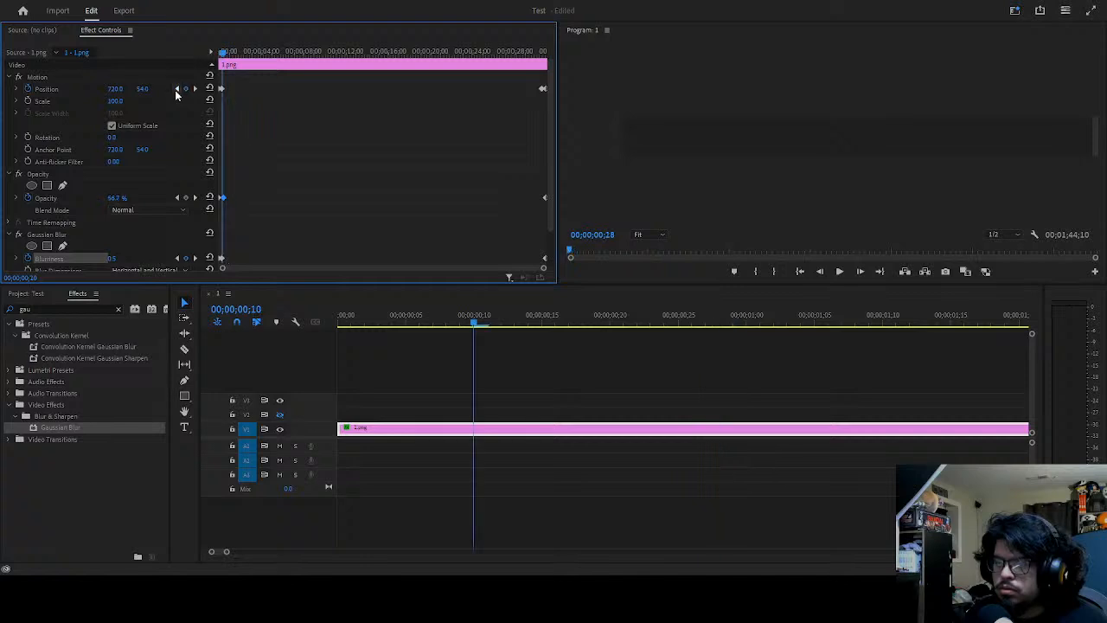
{"action": "left_click", "coordinate": [194, 89]}
{"action": "left_click", "coordinate": [144, 90]}
{"action": "type", "text": "54"}
{"action": "key", "text": "Return"}
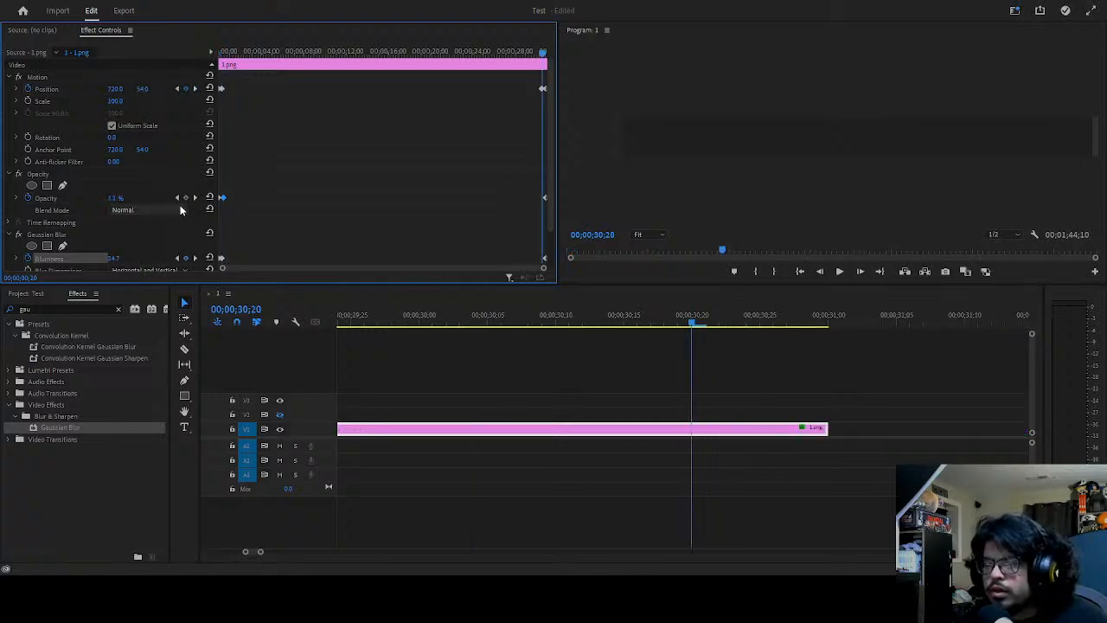
- Try a 100% Opacity keyframe on the 1.png clip at 00;00;30;20 and remove it again
{"action": "left_click", "coordinate": [123, 198]}
{"action": "type", "text": "100"}
{"action": "key", "text": "Return"}
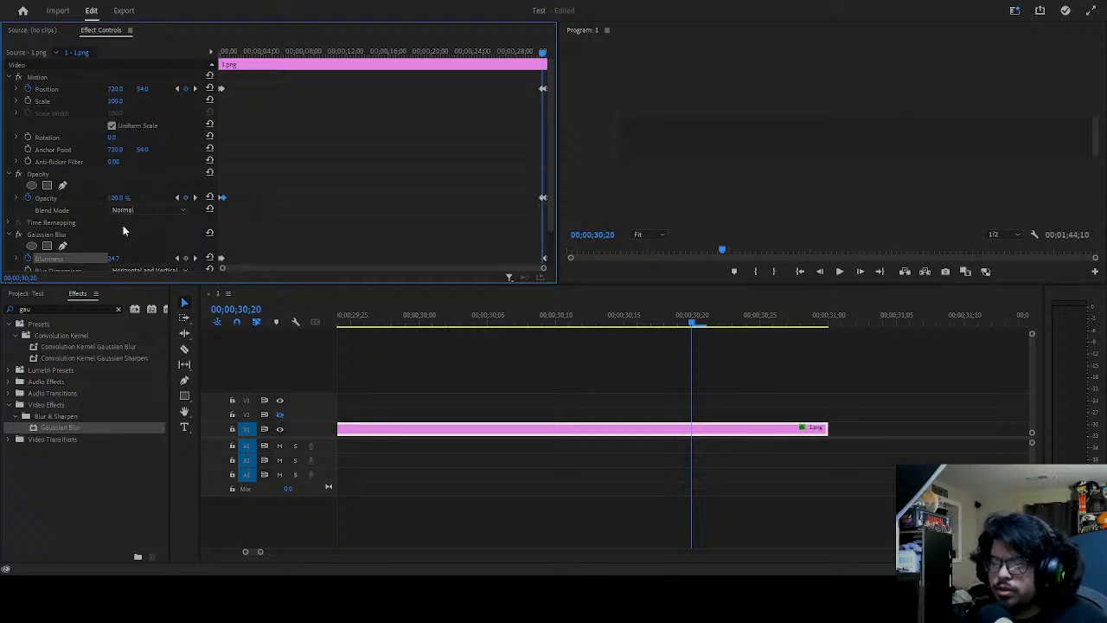
{"action": "left_click", "coordinate": [186, 198]}
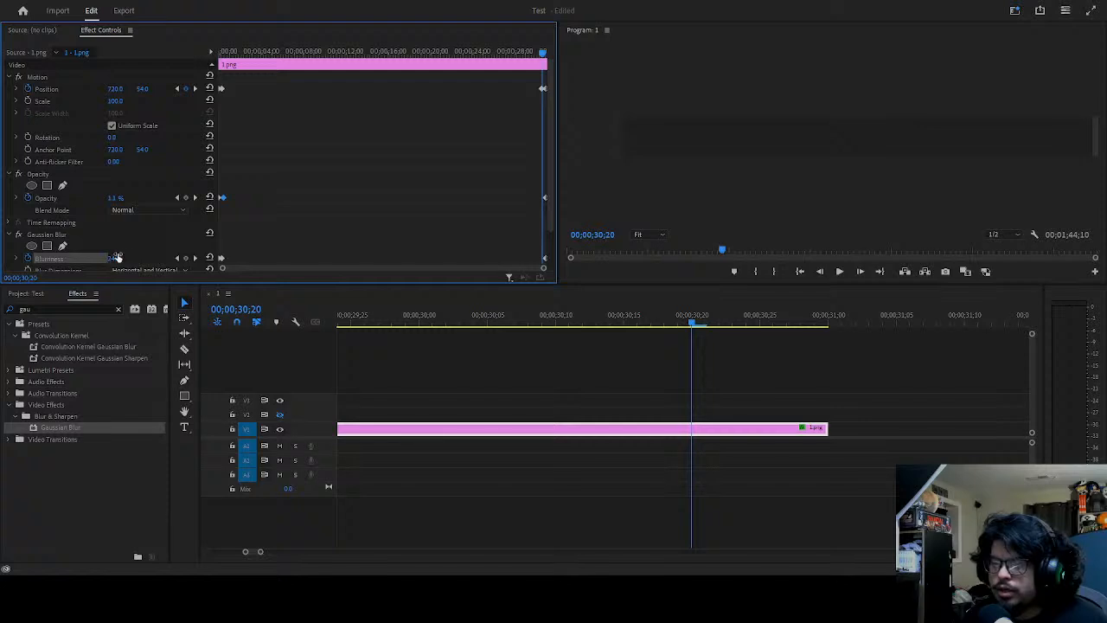
- Set the 1.png clip's Blurriness to 0 at 00;00;30;20 and its Opacity to 100% at 00;00;30;15
{"action": "key", "text": "Left"}
{"action": "key", "text": "Left"}
{"action": "key", "text": "Left"}
{"action": "key", "text": "Left"}
{"action": "key", "text": "Left"}
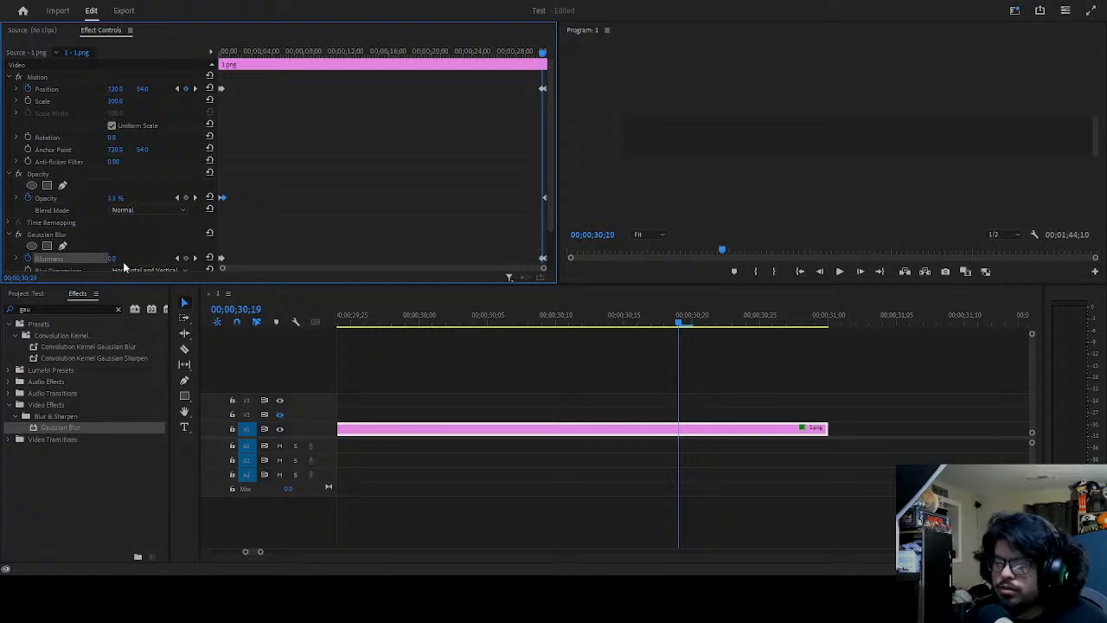
{"action": "left_click", "coordinate": [122, 196]}
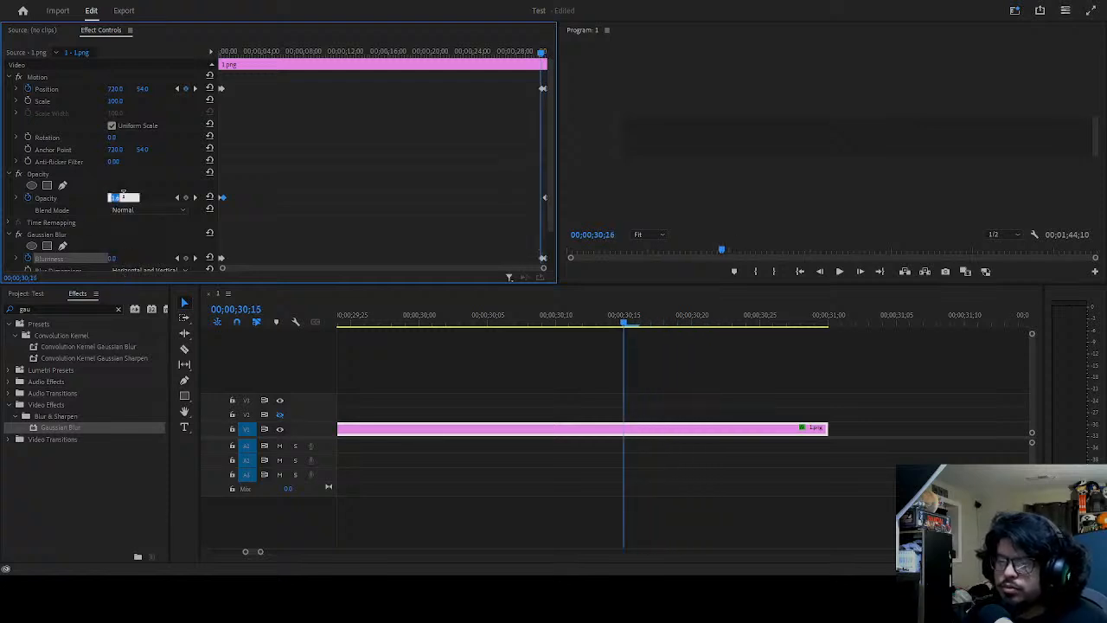
{"action": "type", "text": "100"}
{"action": "key", "text": "Return"}
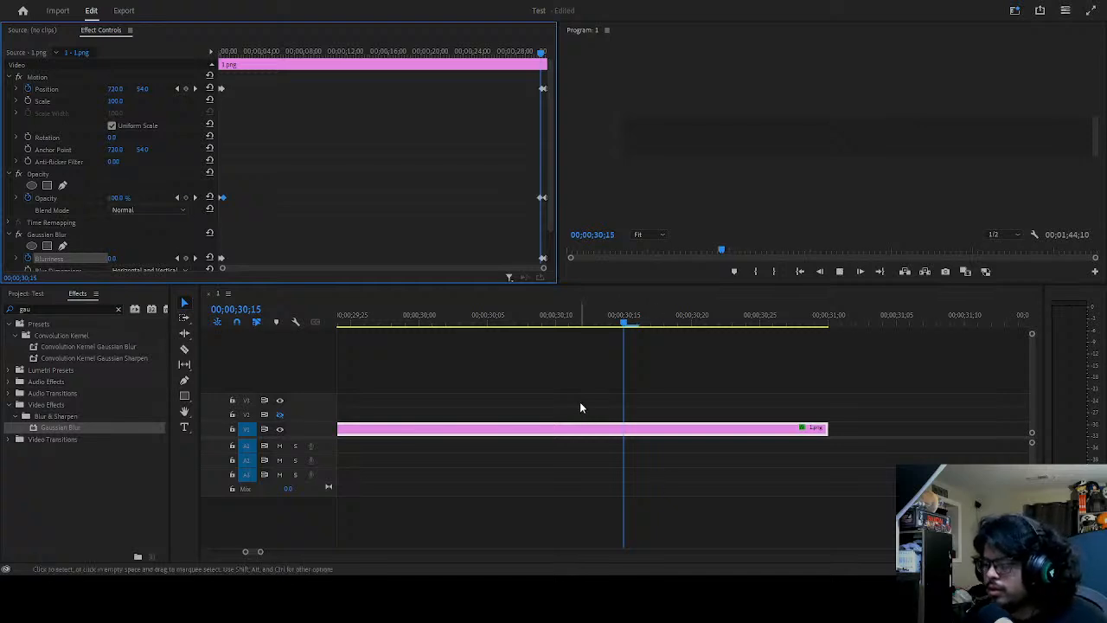
- Play back the fade-out at the end of the 1.png clip
{"action": "key", "text": "space"}
{"action": "scroll", "coordinate": [502, 384], "scroll_direction": "up", "scroll_amount": 2}
{"action": "scroll", "coordinate": [491, 383], "scroll_direction": "up", "scroll_amount": 10}
{"action": "scroll", "coordinate": [478, 406], "scroll_direction": "up", "scroll_amount": 2}
{"action": "scroll", "coordinate": [480, 410], "scroll_direction": "down", "scroll_amount": 3, "text": "alt"}
{"action": "scroll", "coordinate": [486, 409], "scroll_direction": "up", "scroll_amount": 5}
{"action": "scroll", "coordinate": [473, 407], "scroll_direction": "up", "scroll_amount": 2}
{"action": "scroll", "coordinate": [450, 406], "scroll_direction": "down", "scroll_amount": 4, "text": "alt"}
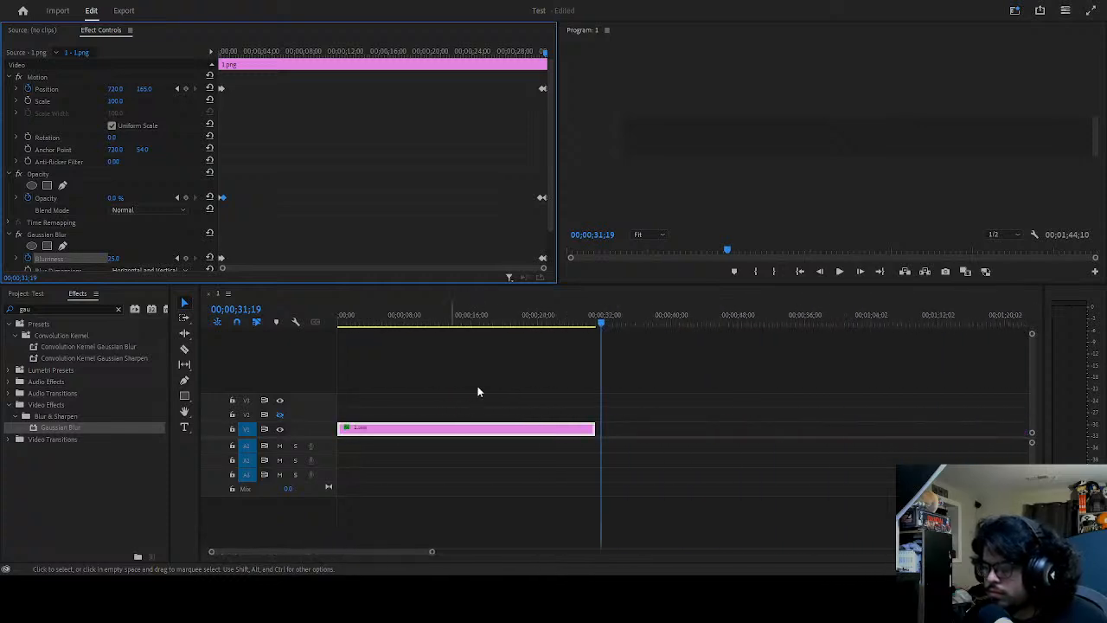
{"action": "left_click", "coordinate": [548, 316]}
{"action": "key", "text": "space"}
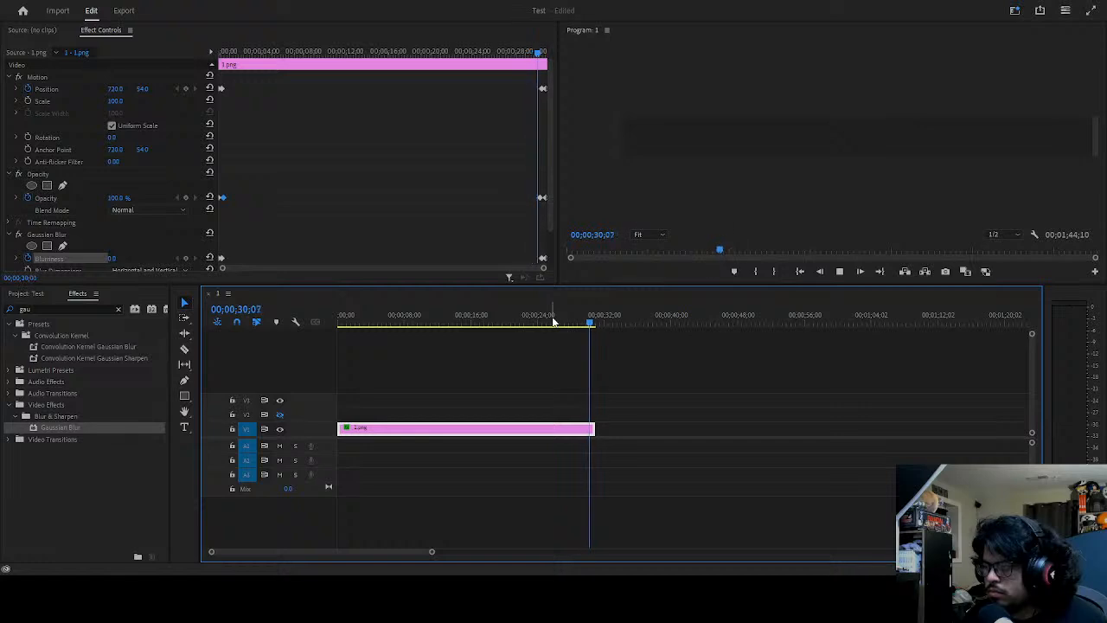
{"action": "key", "text": "space"}
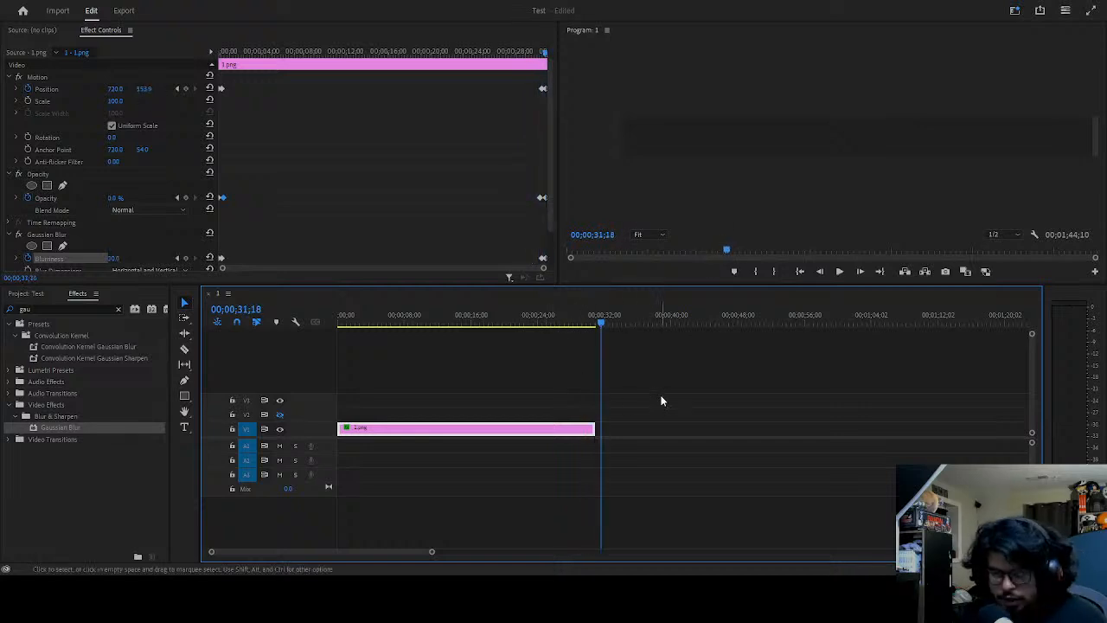
- Place the 2.png clip on track V1 directly after the 1.png clip
{"action": "key", "text": "minus"}
{"action": "key", "text": "minus"}
{"action": "left_click_drag", "start_coordinate": [522, 432], "coordinate": [646, 423]}
{"action": "key", "text": "equal"}
{"action": "key", "text": "equal"}
- Copy the Motion, Opacity and Gaussian Blur settings from the 1.png clip to the 2.png clip
{"action": "left_click", "coordinate": [377, 433]}
{"action": "left_click", "coordinate": [157, 76]}
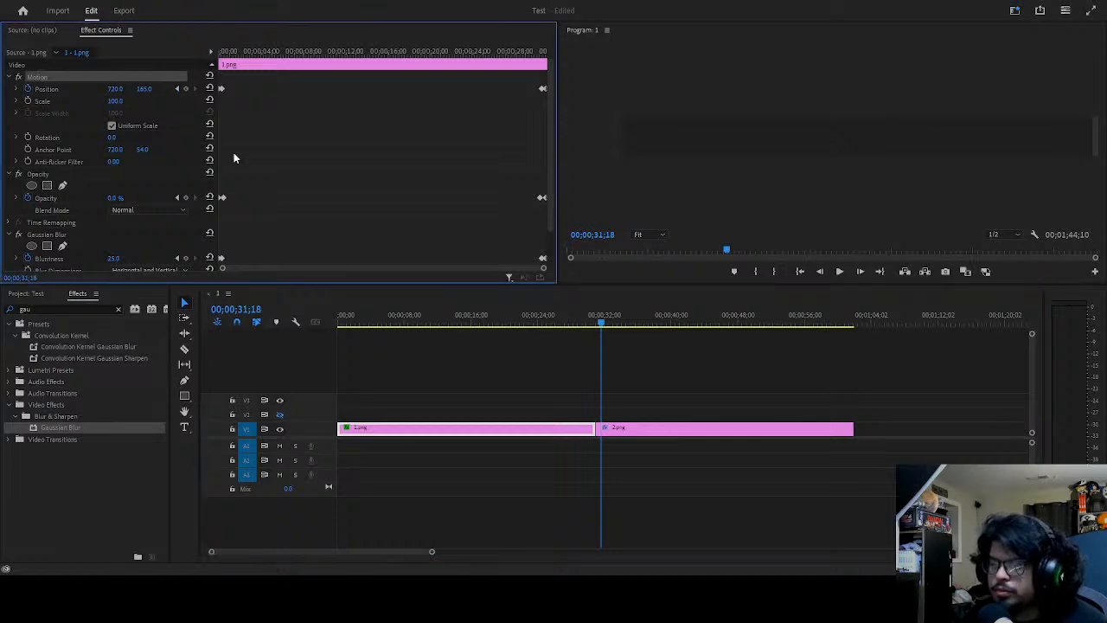
{"action": "left_click", "coordinate": [640, 431]}
{"action": "key", "text": "ctrl+v"}
{"action": "left_click", "coordinate": [492, 428]}
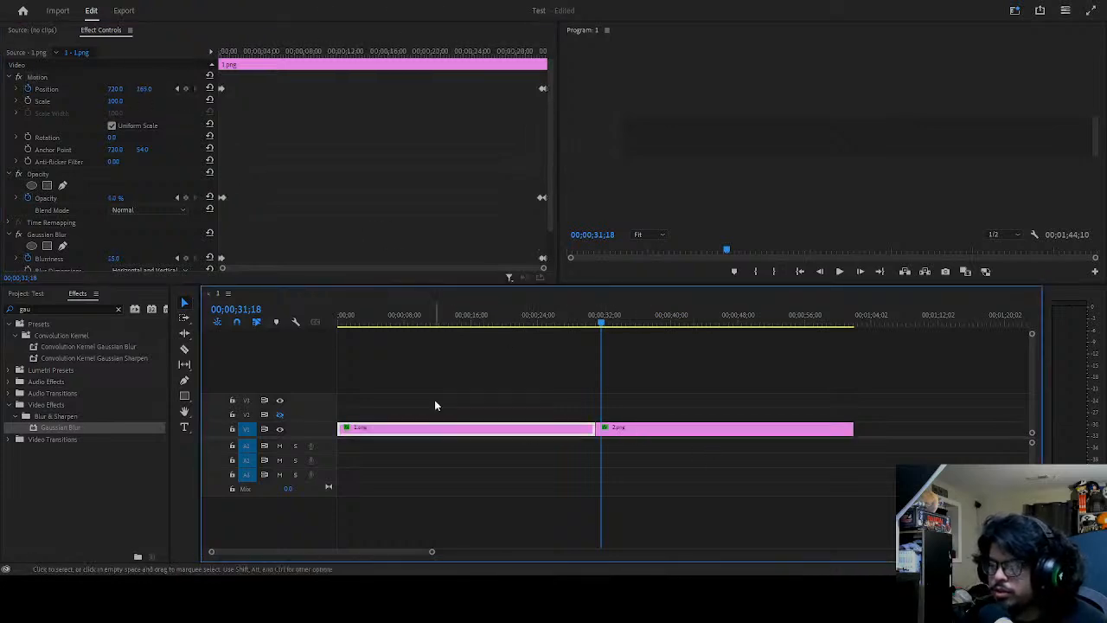
{"action": "left_click", "coordinate": [125, 180]}
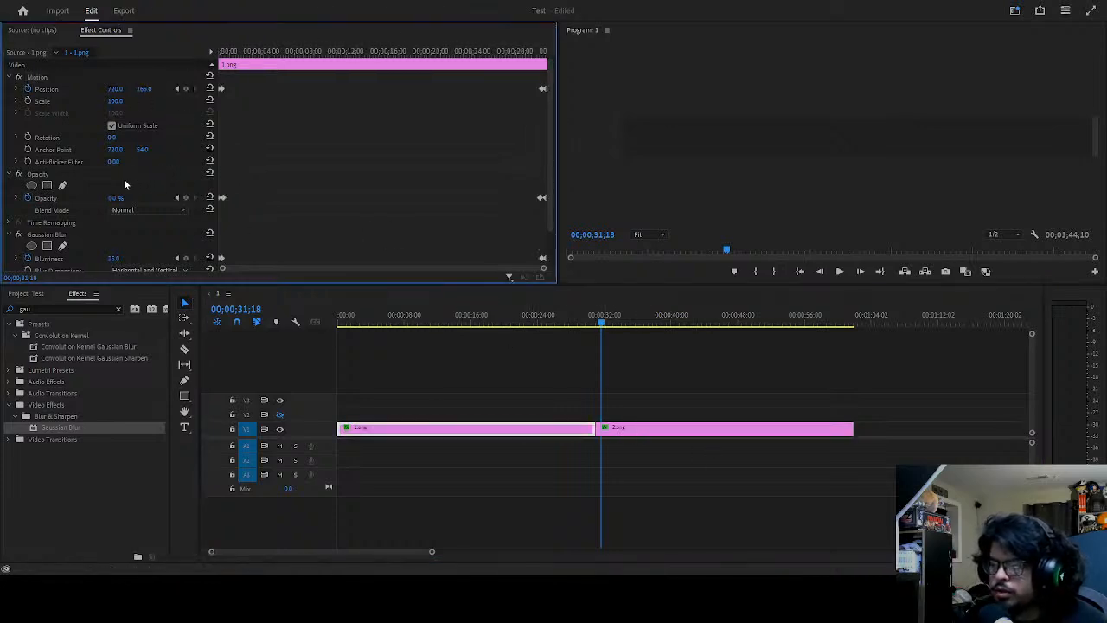
{"action": "left_click", "coordinate": [646, 427]}
{"action": "left_click", "coordinate": [507, 432]}
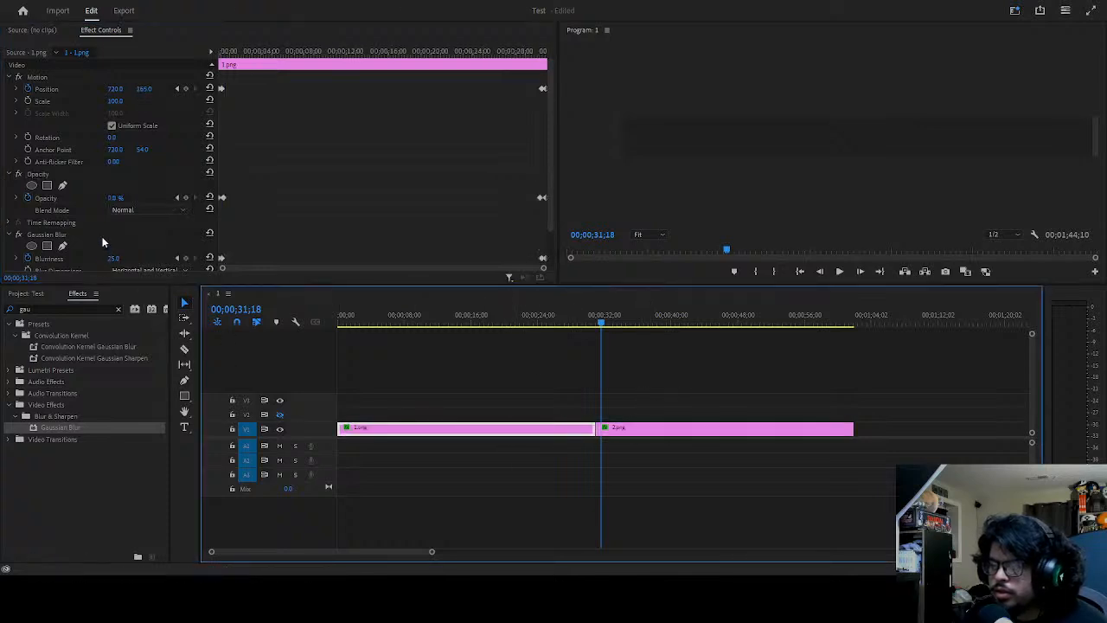
{"action": "left_click", "coordinate": [621, 429]}
- Play back the transition from the 1.png clip to the 2.png clip
{"action": "left_click", "coordinate": [581, 318]}
{"action": "key", "text": "space"}
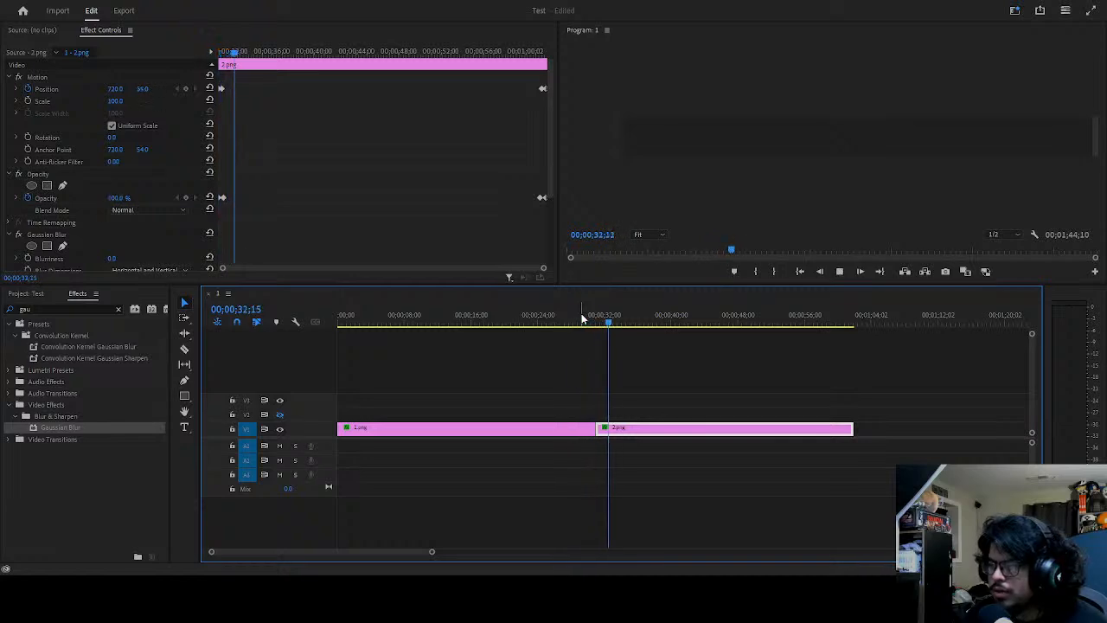
{"action": "key", "text": "space"}
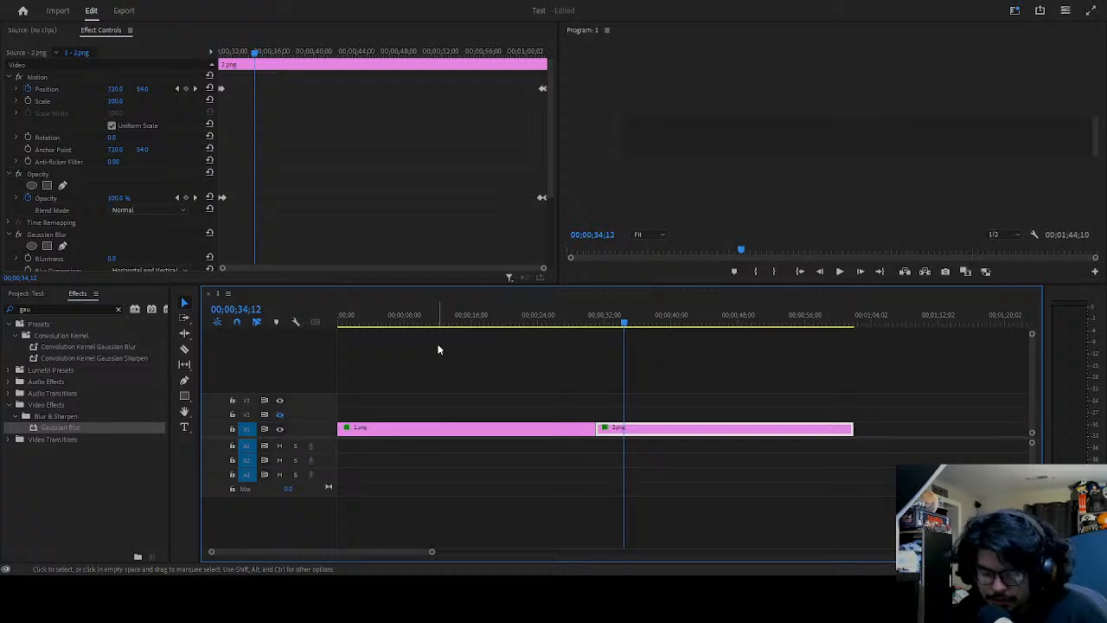
- Split the 1.png clip on track V1 at 00;00;04;00, after its fade-in
{"action": "left_click_drag", "start_coordinate": [361, 321], "coordinate": [368, 322]}
{"action": "scroll", "coordinate": [382, 329], "scroll_direction": "up", "scroll_amount": 5}
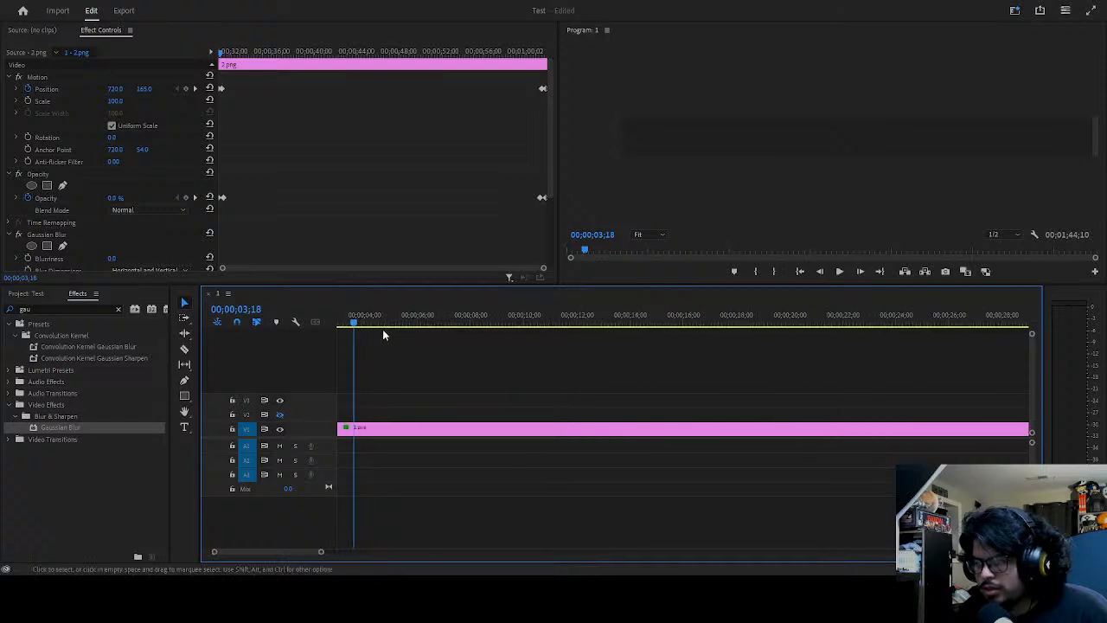
{"action": "key", "text": "Right"}
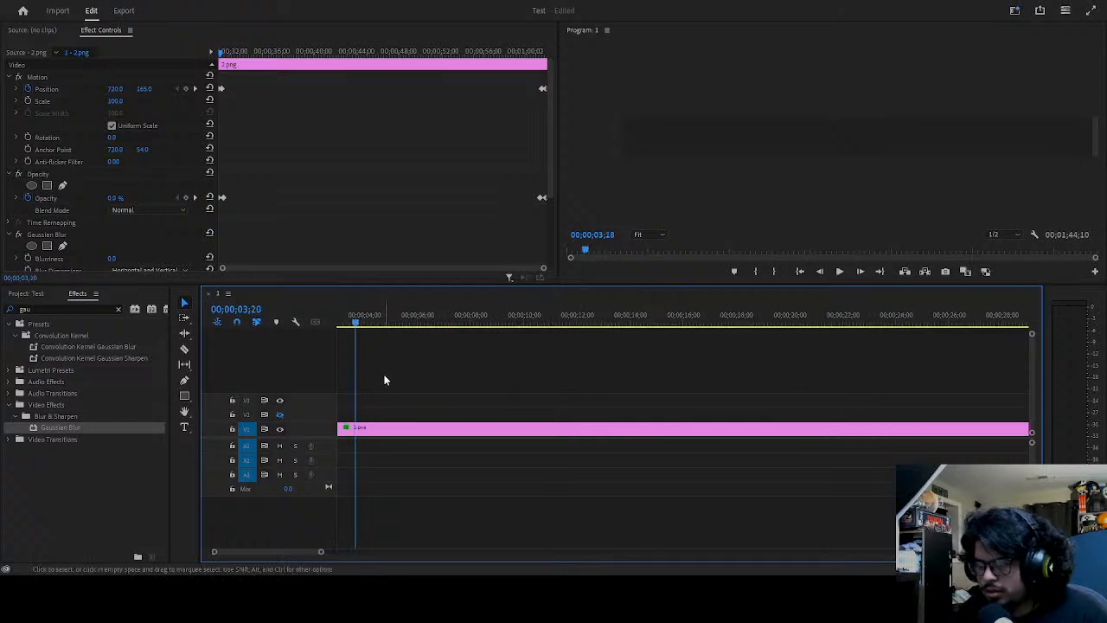
{"action": "key", "text": "Right"}
{"action": "key", "text": "Right"}
{"action": "key", "text": "Right"}
{"action": "key", "text": "Right"}
{"action": "key", "text": "Right"}
{"action": "key", "text": "Right"}
{"action": "key", "text": "Right"}
{"action": "key", "text": "Right"}
{"action": "key", "text": "Right"}
{"action": "key", "text": "Right"}
{"action": "key", "text": "c"}
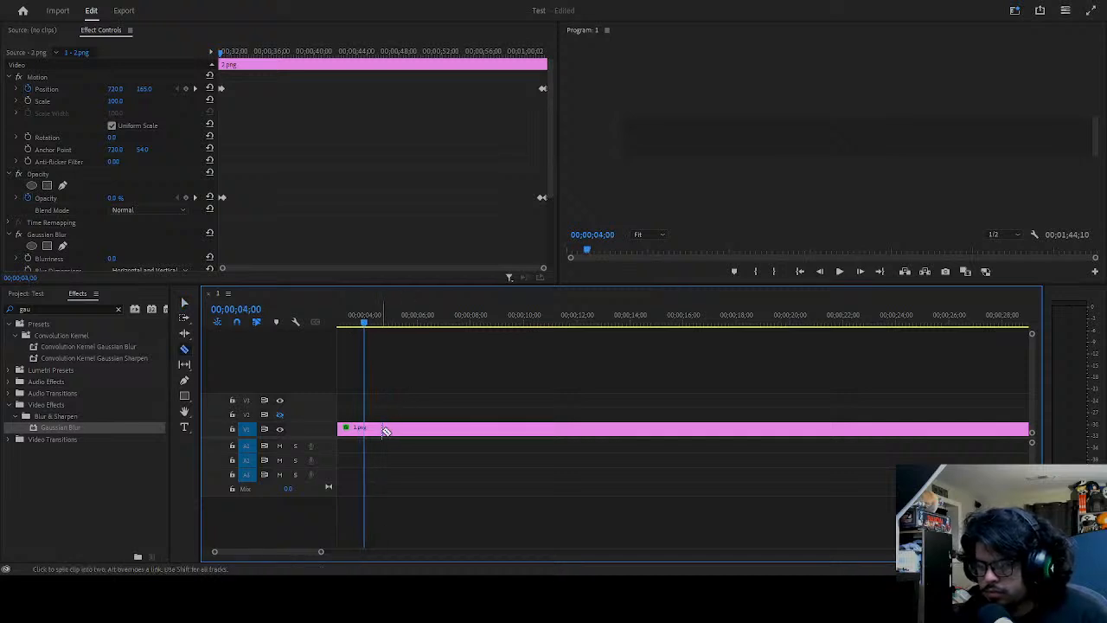
{"action": "key", "text": "v"}
{"action": "key", "text": "minus"}
{"action": "key", "text": "minus"}
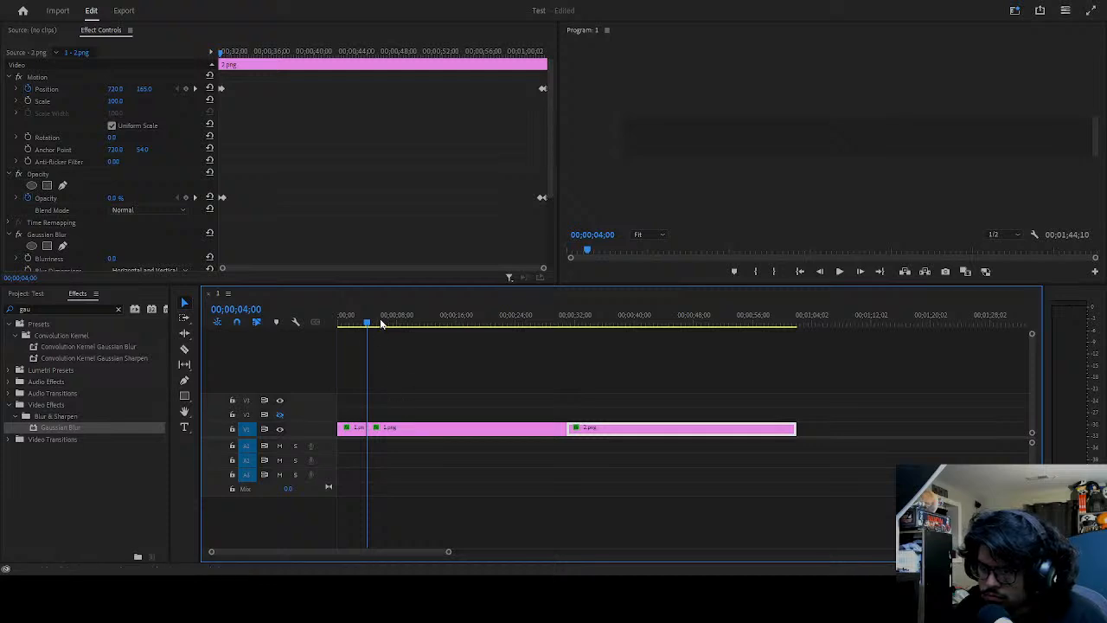
- Split the 1.png clip again at about 00;00;22 and delete the middle section
{"action": "left_click_drag", "start_coordinate": [380, 318], "coordinate": [444, 332]}
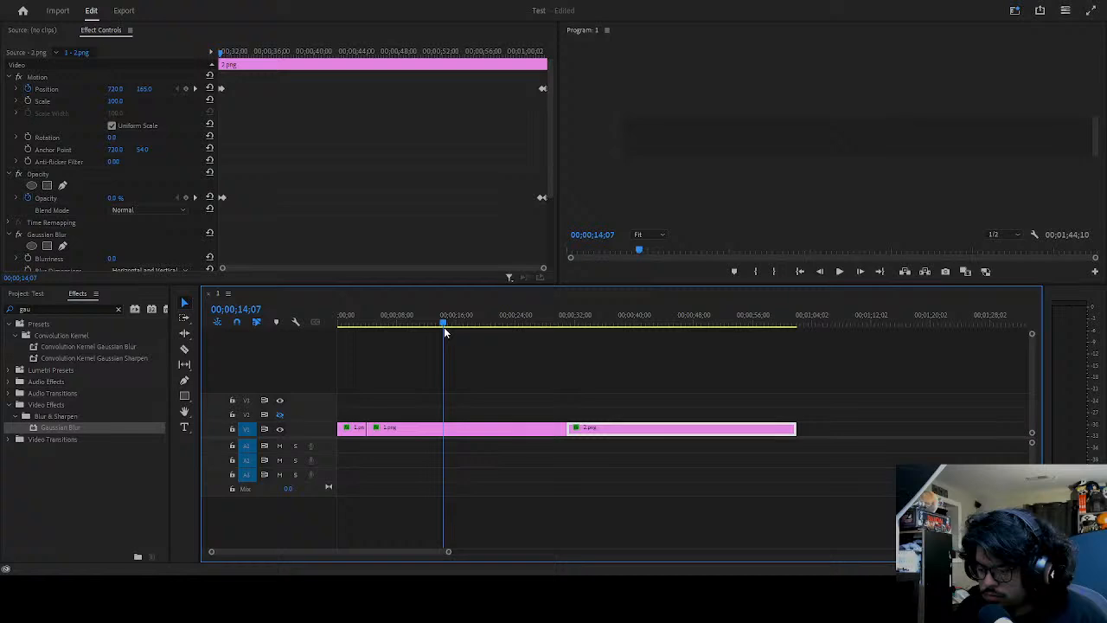
{"action": "left_click_drag", "start_coordinate": [446, 332], "coordinate": [506, 336]}
{"action": "key", "text": "c"}
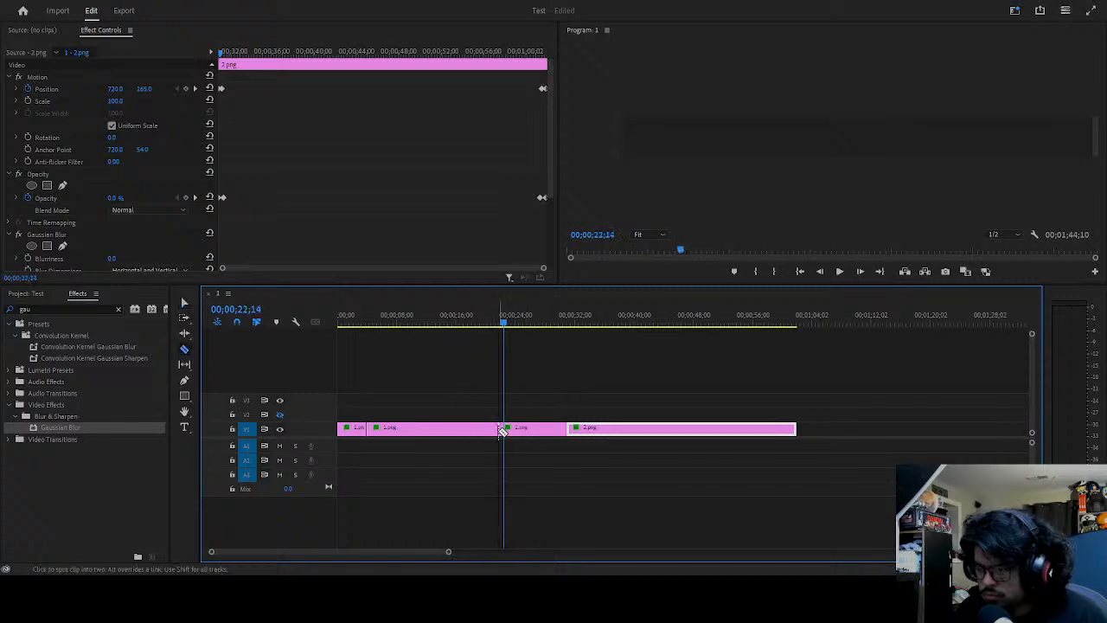
{"action": "key", "text": "v"}
{"action": "left_click", "coordinate": [476, 429]}
{"action": "key", "text": "Delete"}
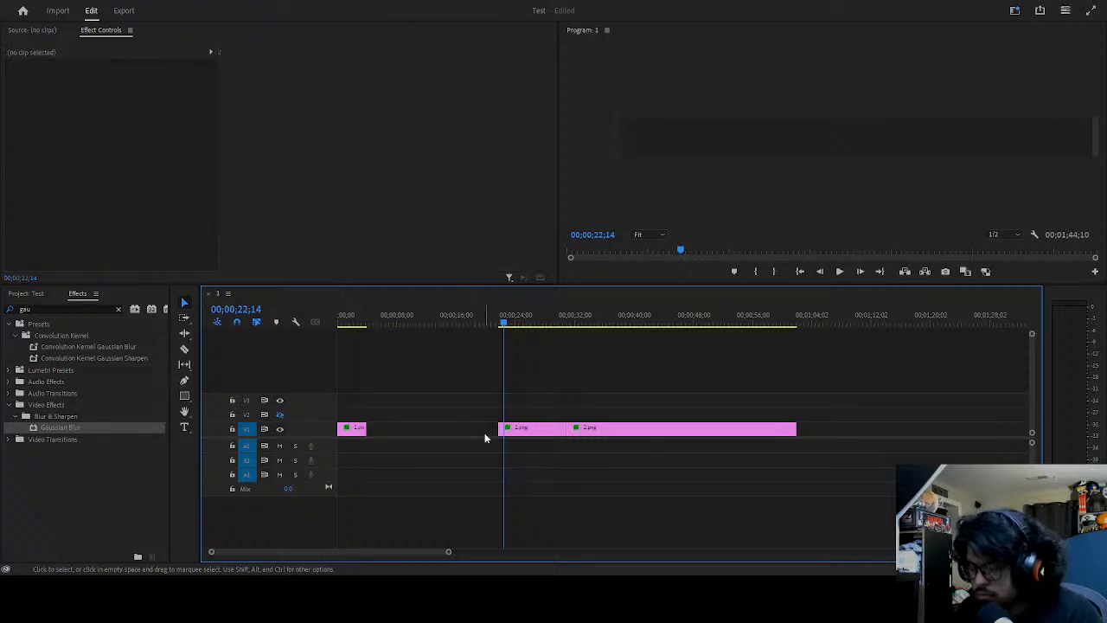
- Move the ending section of 1.png directly after the opening section and shorten it to end at 00;00;11;00
{"action": "left_click_drag", "start_coordinate": [467, 431], "coordinate": [385, 430]}
{"action": "scroll", "coordinate": [374, 422], "scroll_direction": "up", "scroll_amount": 2}
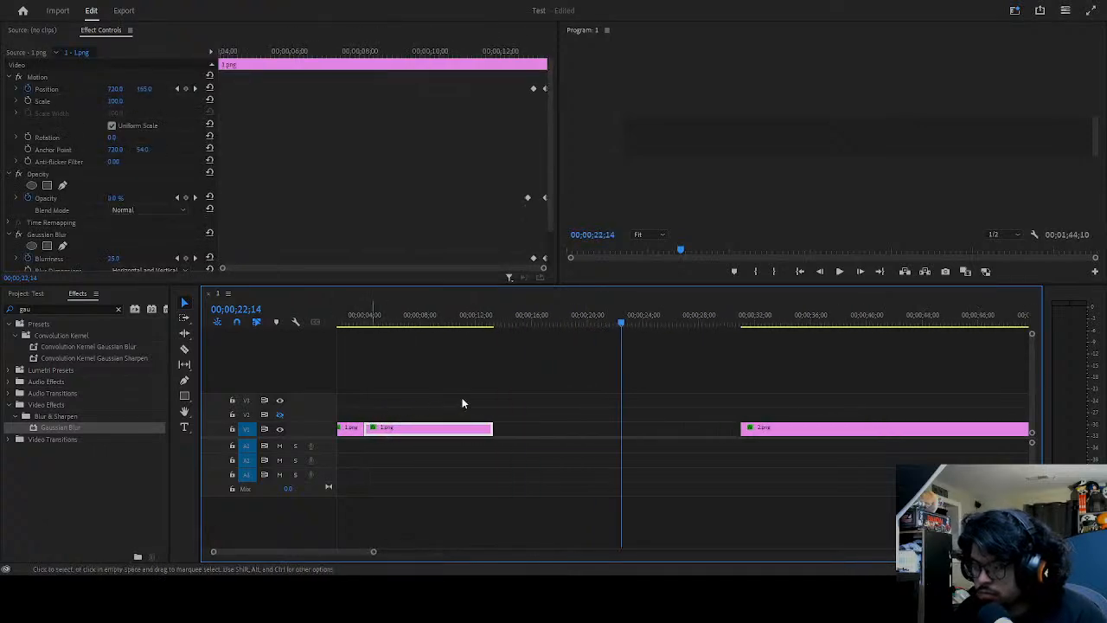
{"action": "scroll", "coordinate": [522, 384], "scroll_direction": "up", "scroll_amount": 1}
{"action": "left_click_drag", "start_coordinate": [578, 317], "coordinate": [430, 327]}
{"action": "scroll", "coordinate": [423, 410], "scroll_direction": "up", "scroll_amount": 4}
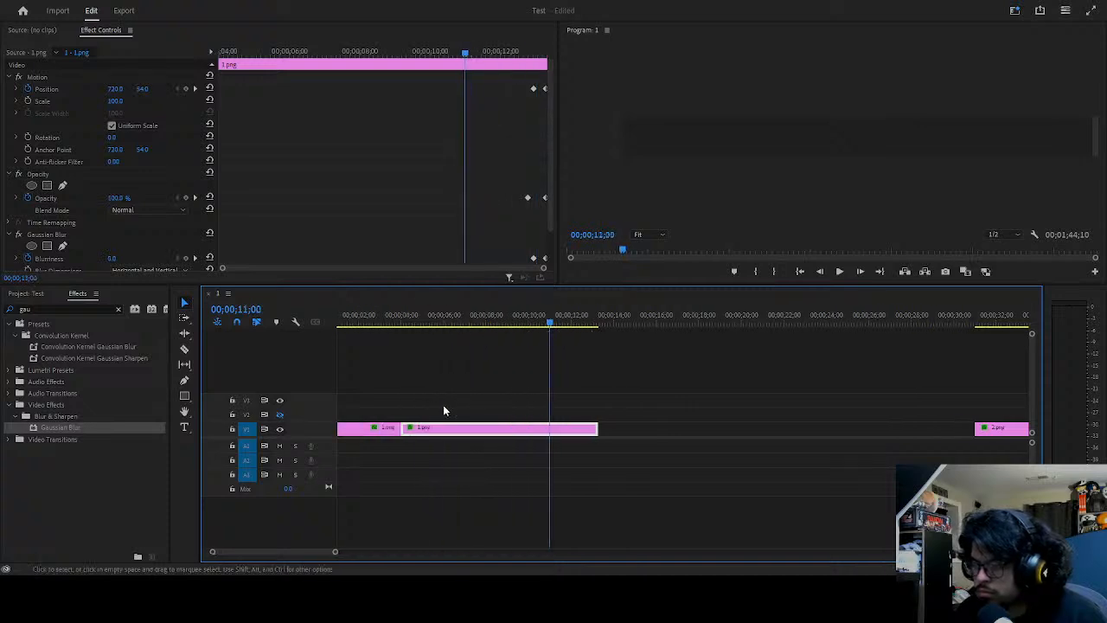
{"action": "mouse_move", "coordinate": [427, 427]}
{"action": "left_mouse_down"}
{"action": "mouse_move", "coordinate": [477, 415]}
{"action": "mouse_move", "coordinate": [424, 412]}
{"action": "mouse_move", "coordinate": [429, 429]}
{"action": "left_mouse_up"}
{"action": "left_click", "coordinate": [426, 438]}
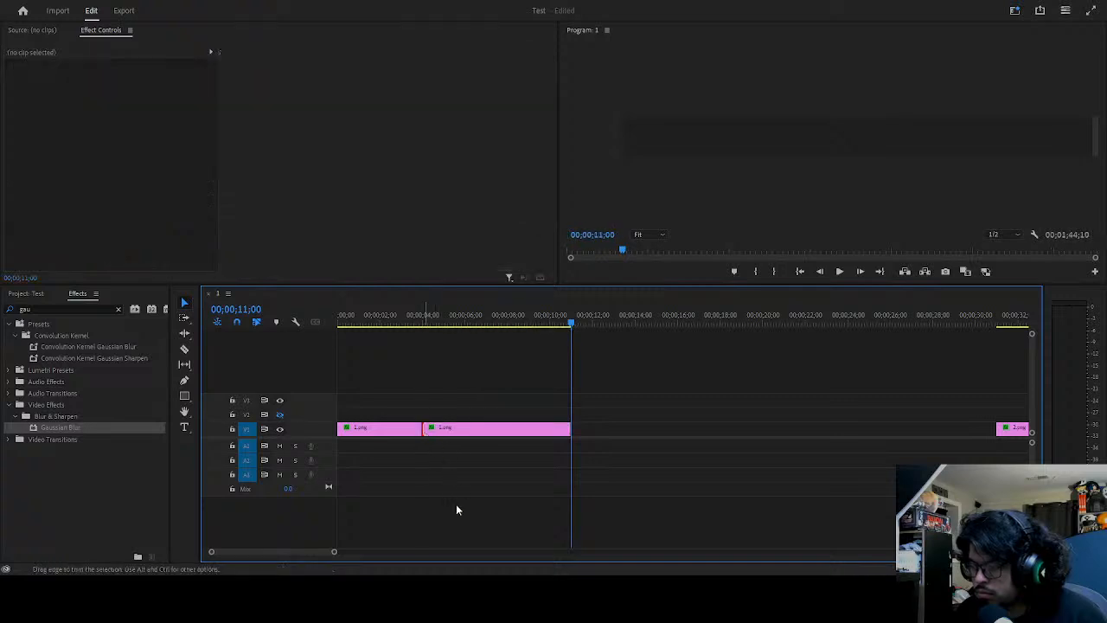
- Delete the opening section of 1.png and extend the ending section back to the start of the sequence
{"action": "left_click", "coordinate": [405, 429]}
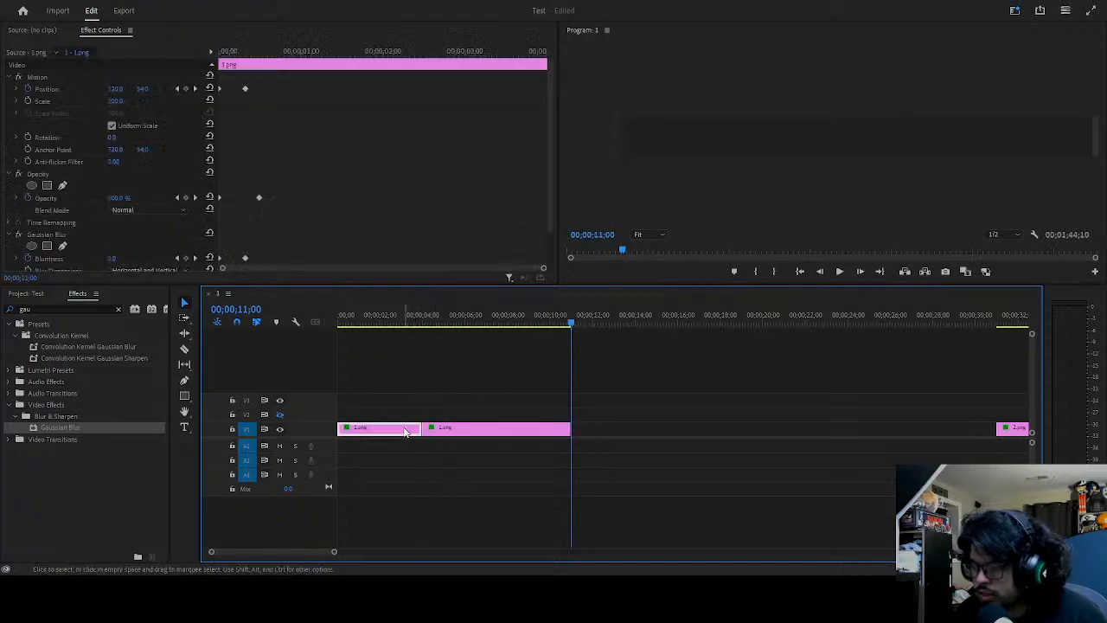
{"action": "key", "text": "Delete"}
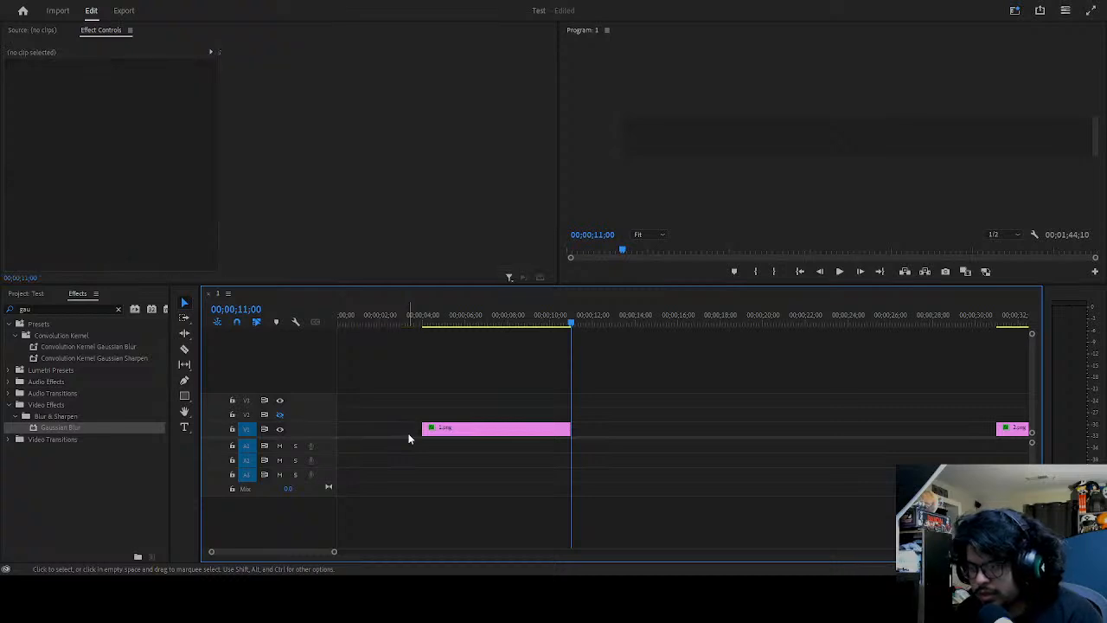
{"action": "left_click_drag", "start_coordinate": [422, 429], "coordinate": [338, 429]}
- At the start of the 1.png clip, keyframe the vertical Position at 165 and the Opacity at 0%
{"action": "left_click", "coordinate": [459, 429]}
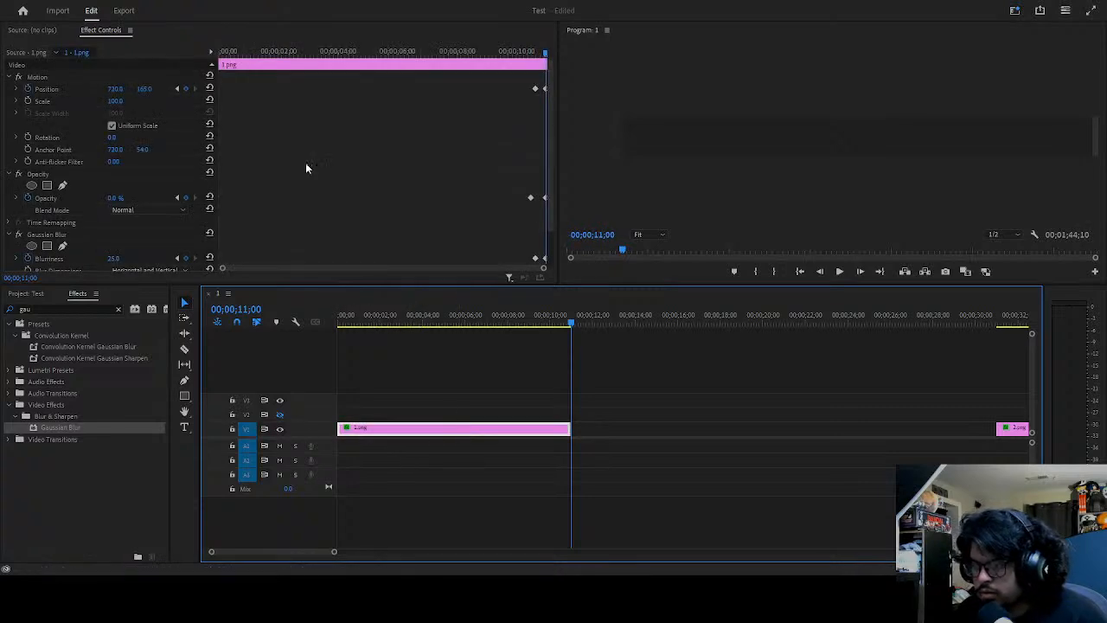
{"action": "left_click", "coordinate": [175, 89]}
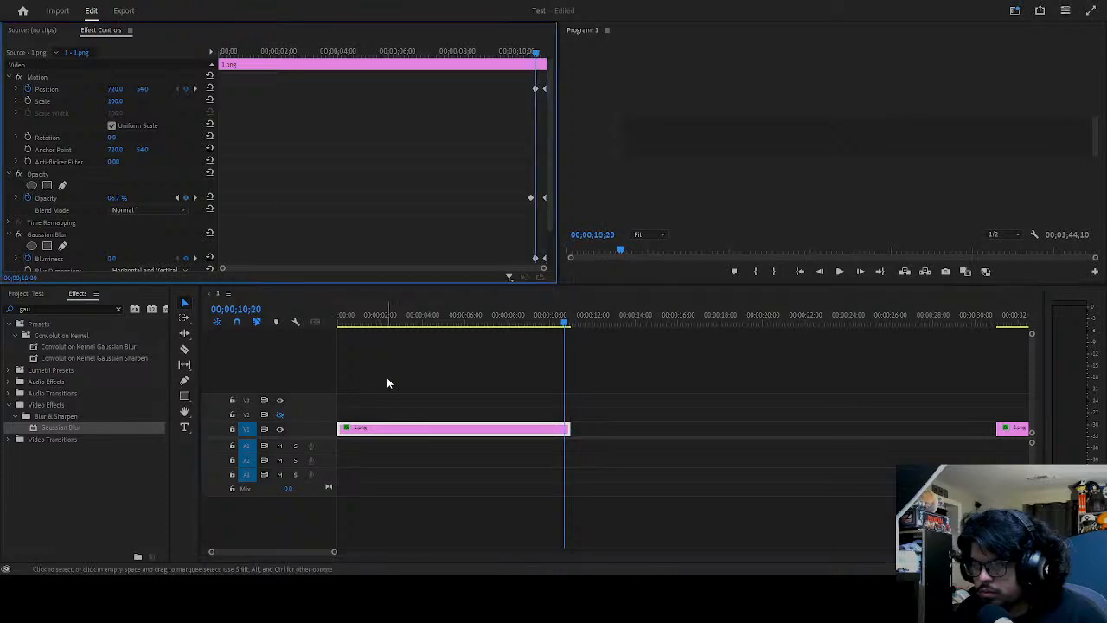
{"action": "left_click_drag", "start_coordinate": [364, 317], "coordinate": [301, 319]}
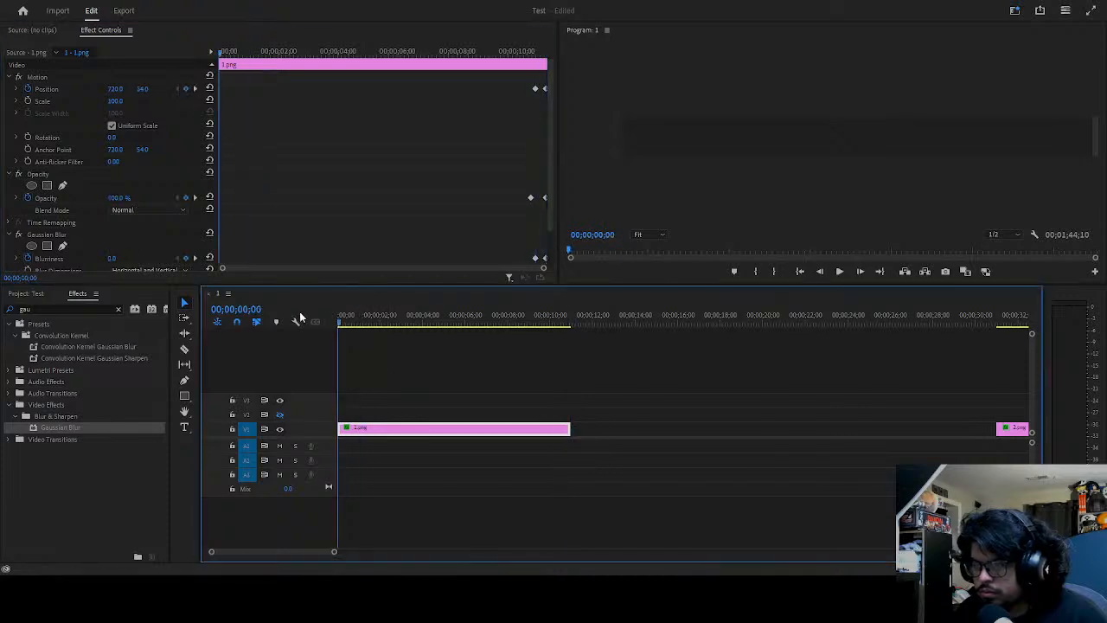
{"action": "left_click", "coordinate": [144, 89]}
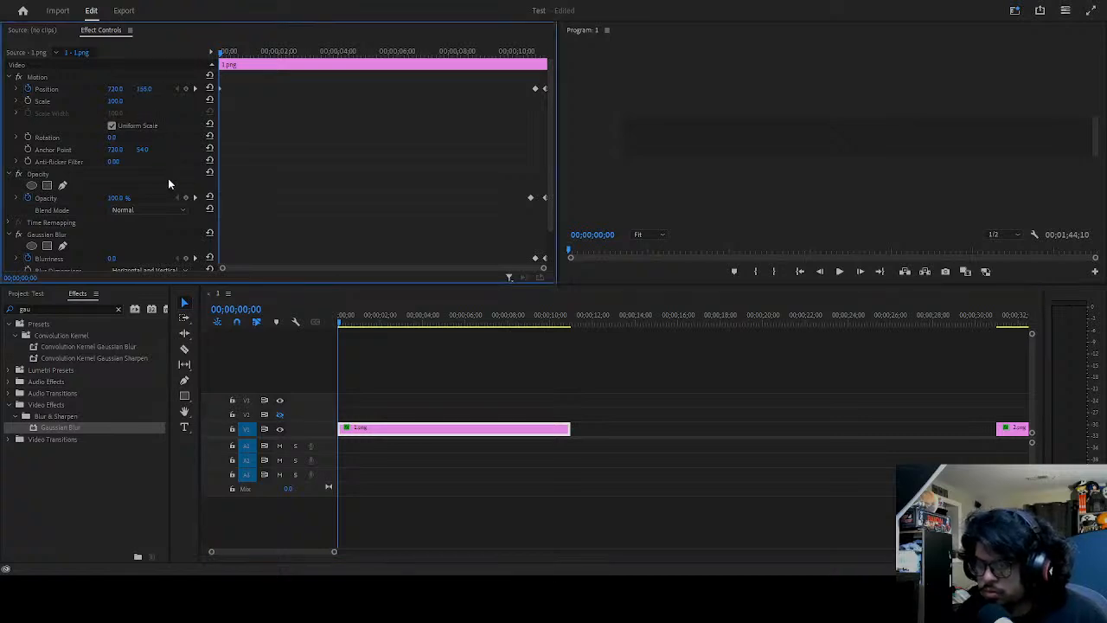
{"action": "left_click_drag", "start_coordinate": [375, 313], "coordinate": [255, 299]}
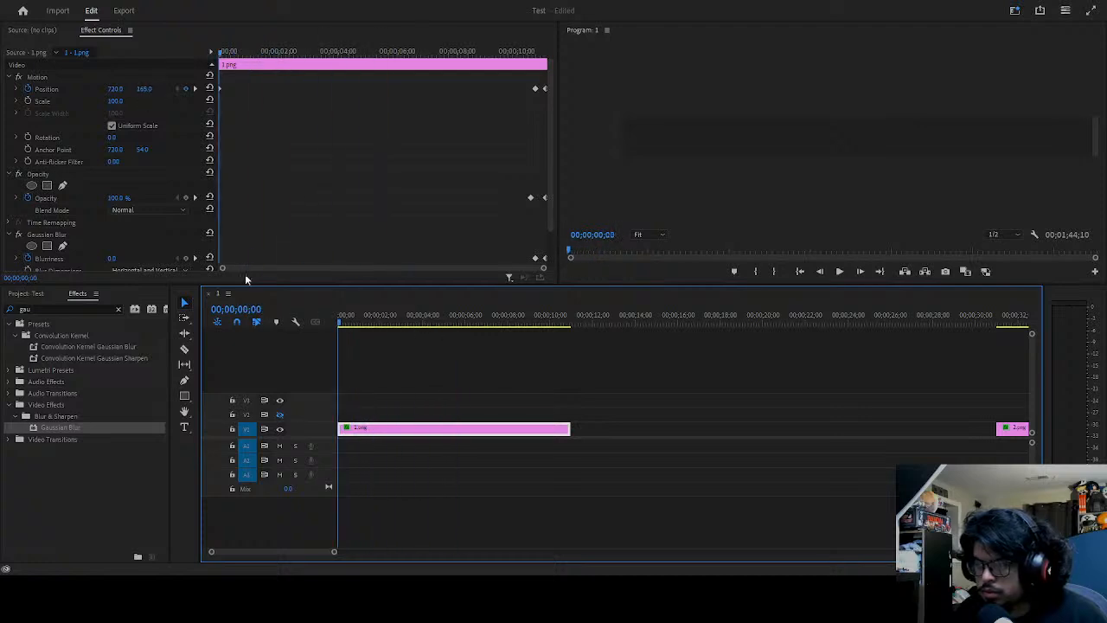
{"action": "left_click", "coordinate": [122, 198]}
{"action": "type", "text": "0"}
{"action": "key", "text": "Return"}
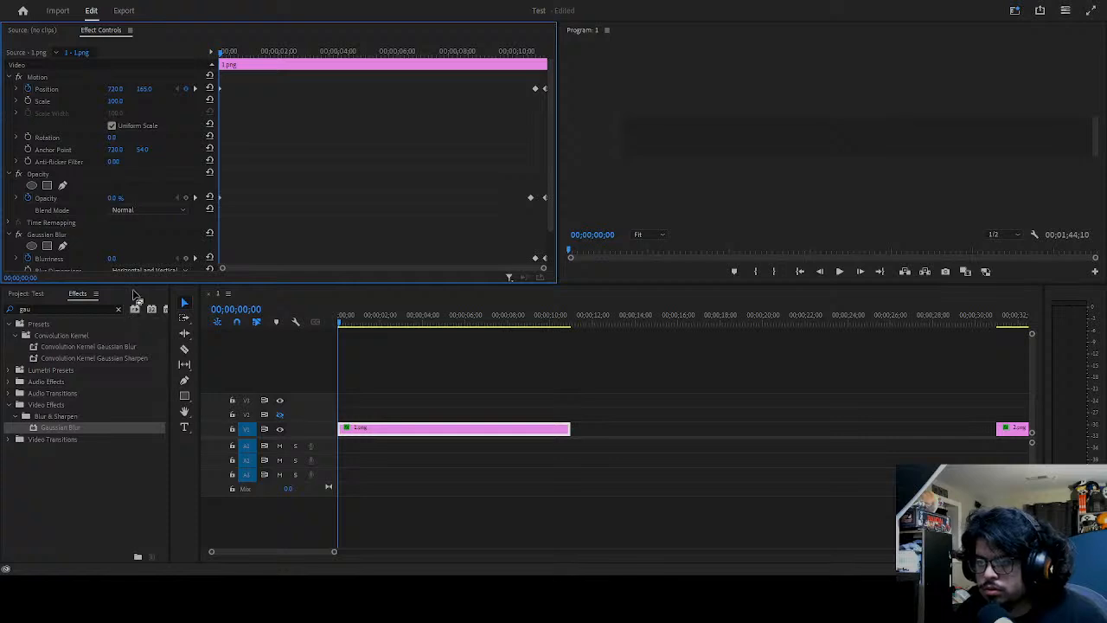
- Keyframe the 1.png clip's Position at 720, 54 and its Gaussian Blur blurriness at 0 at 00;00;00;10
{"action": "key", "text": "Right"}
{"action": "key", "text": "Right"}
{"action": "key", "text": "Right"}
{"action": "key", "text": "Right"}
{"action": "key", "text": "Right"}
{"action": "key", "text": "Right"}
{"action": "key", "text": "Right"}
{"action": "key", "text": "Right"}
{"action": "key", "text": "Right"}
{"action": "key", "text": "Right"}
{"action": "key", "text": "Right"}
{"action": "key", "text": "Left"}
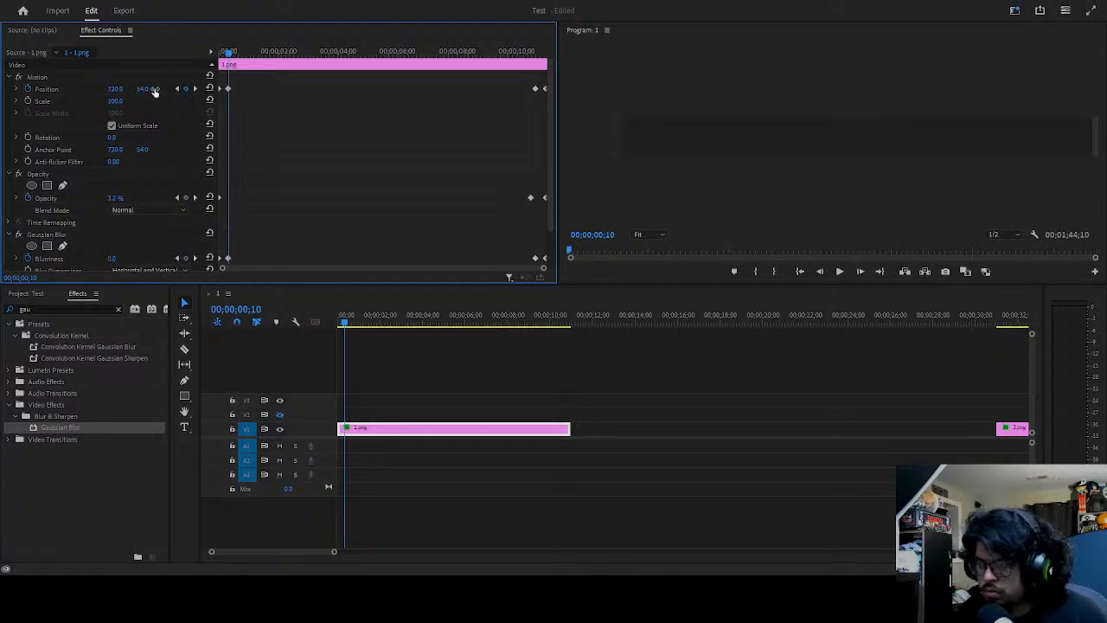
- Keyframe the 1.png clip's Opacity at 100% at 00;00;00;15
{"action": "key", "text": "Right"}
{"action": "key", "text": "Right"}
{"action": "key", "text": "Right"}
{"action": "key", "text": "Right"}
{"action": "key", "text": "Right"}
{"action": "left_click", "coordinate": [121, 197]}
- Play back the shortened 1.png clip from the start through its fade-out
{"action": "left_click_drag", "start_coordinate": [349, 321], "coordinate": [289, 325]}
{"action": "key", "text": "space"}
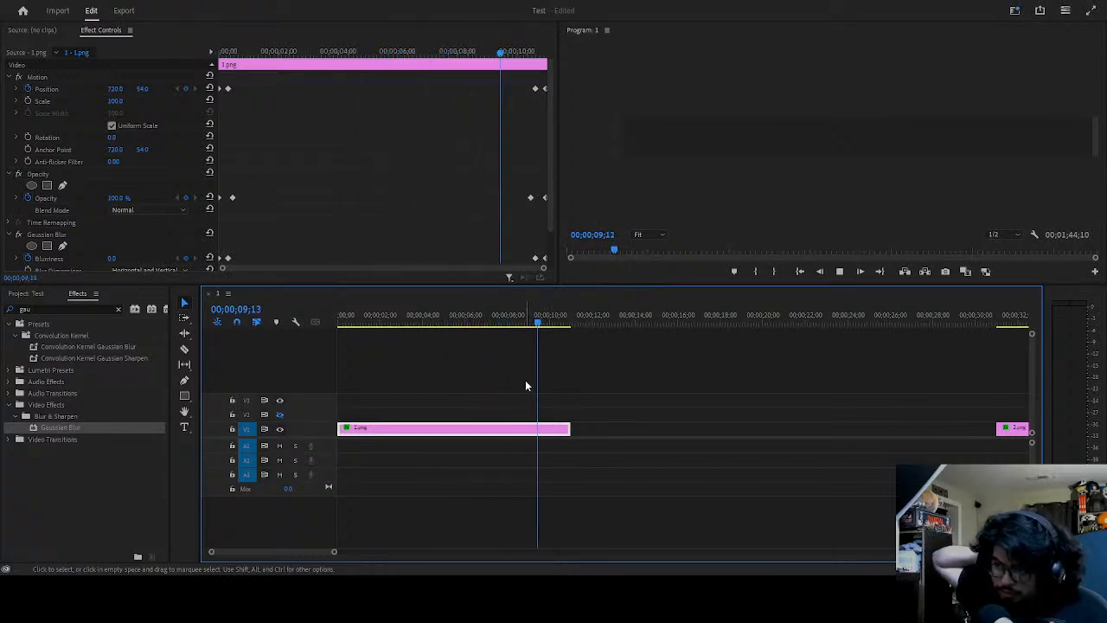
{"action": "key", "text": "space"}
- Remove the long 2.png clip from track V1
{"action": "key", "text": "minus"}
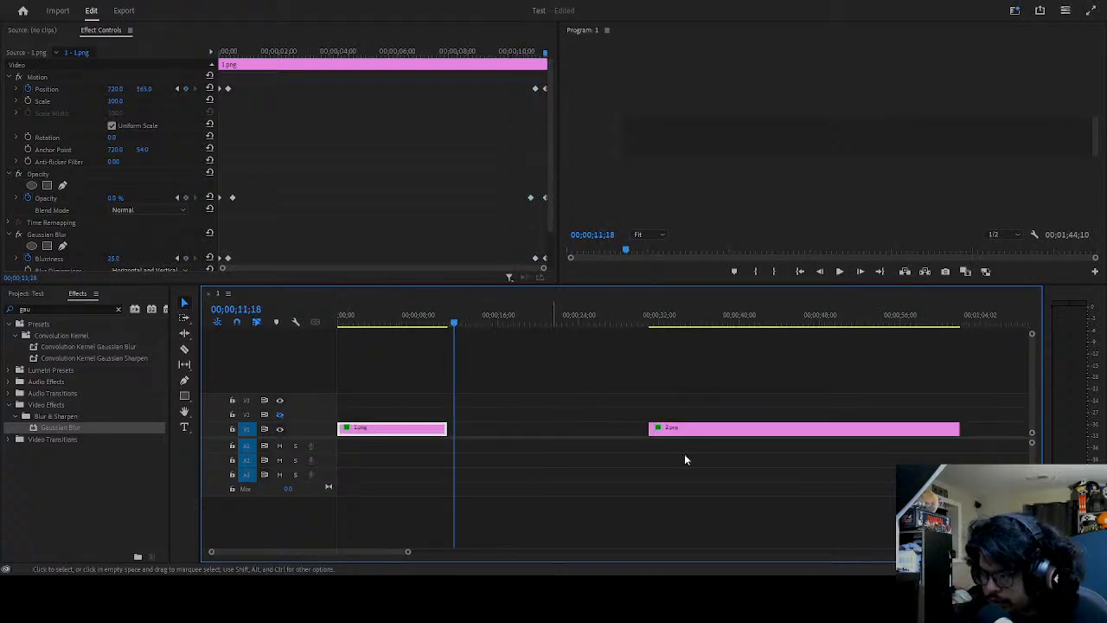
{"action": "left_click_drag", "start_coordinate": [749, 433], "coordinate": [633, 440]}
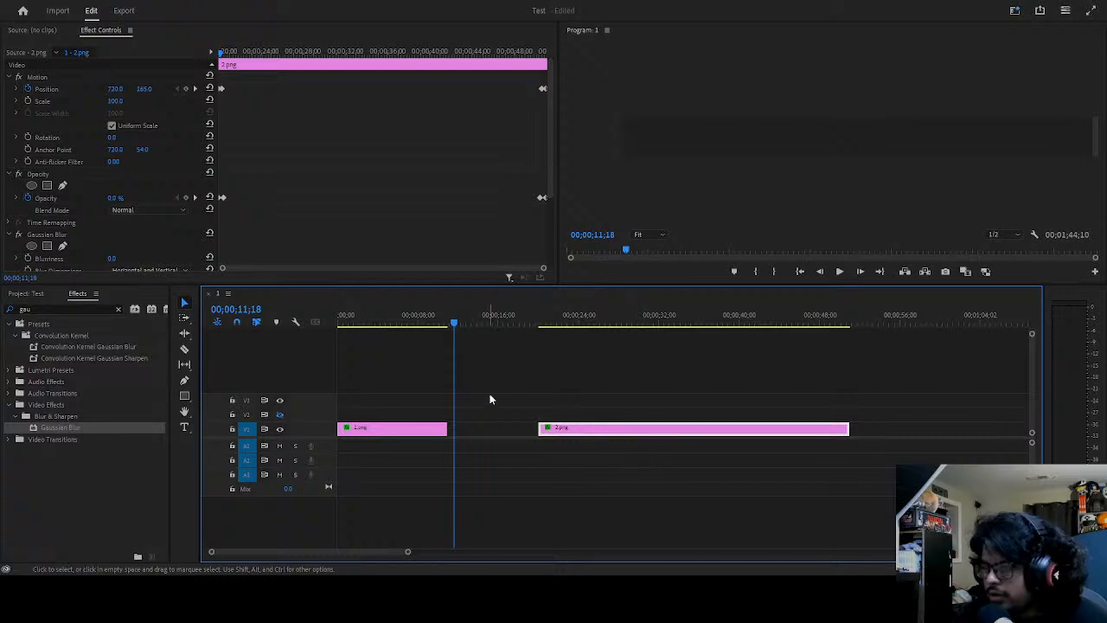
{"action": "key", "text": "minus"}
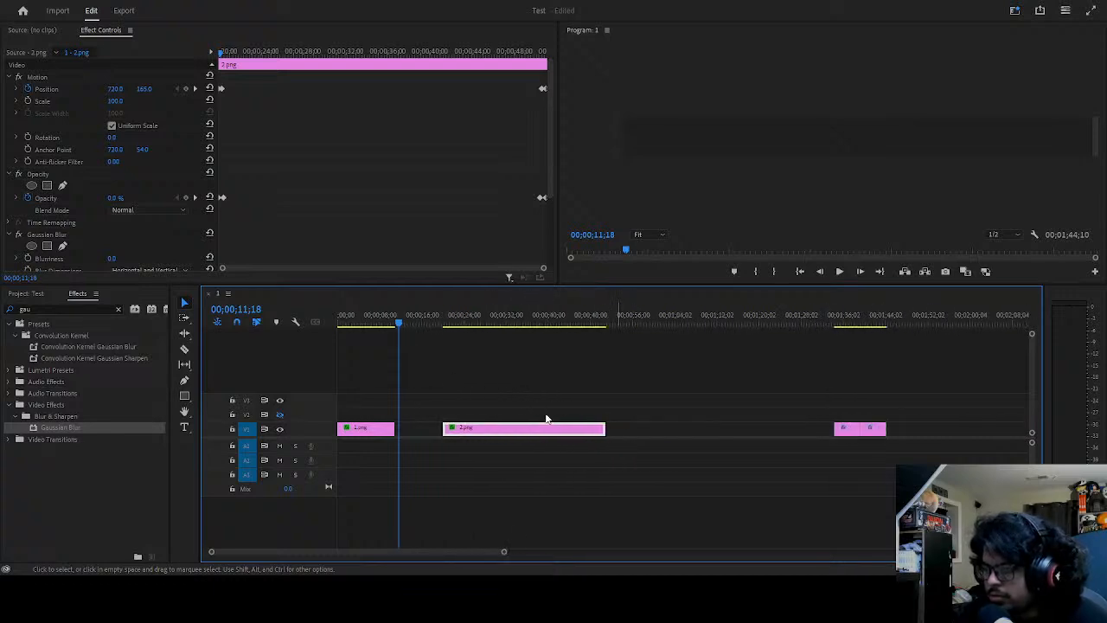
{"action": "key", "text": "Delete"}
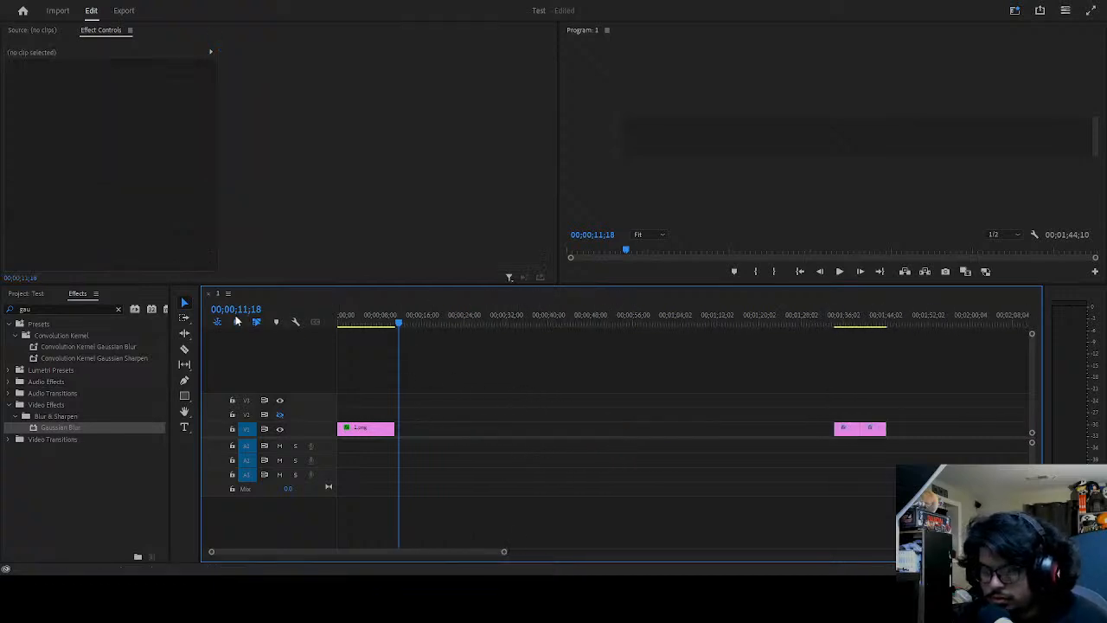
- Place 2.png from the project on track V2 above the 1.png clip and match its length to that clip
{"action": "left_click", "coordinate": [24, 295]}
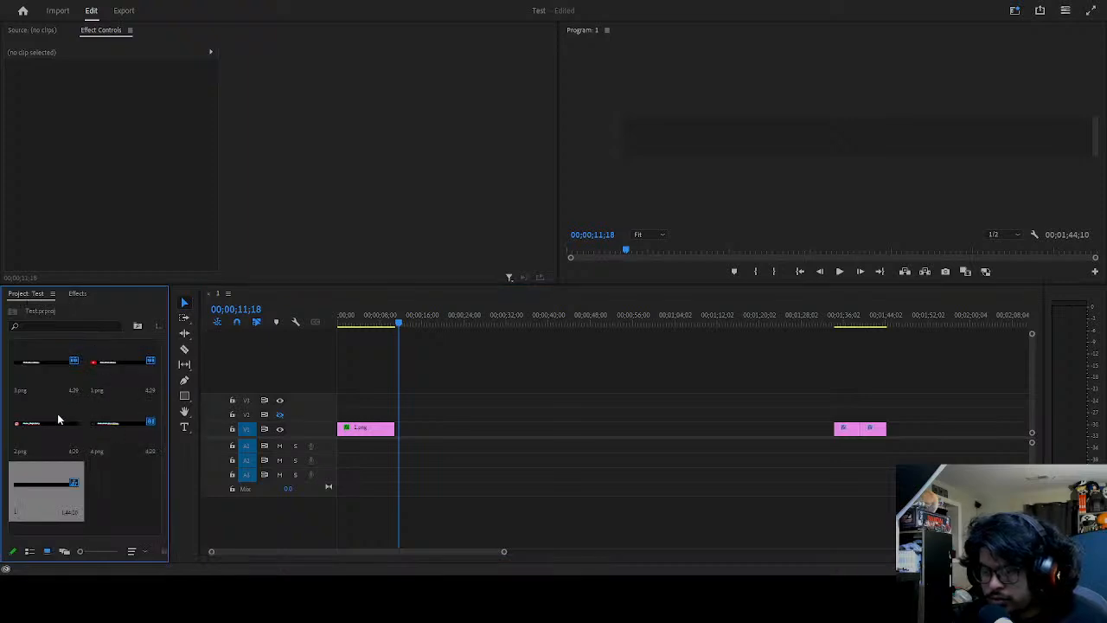
{"action": "left_click", "coordinate": [60, 420]}
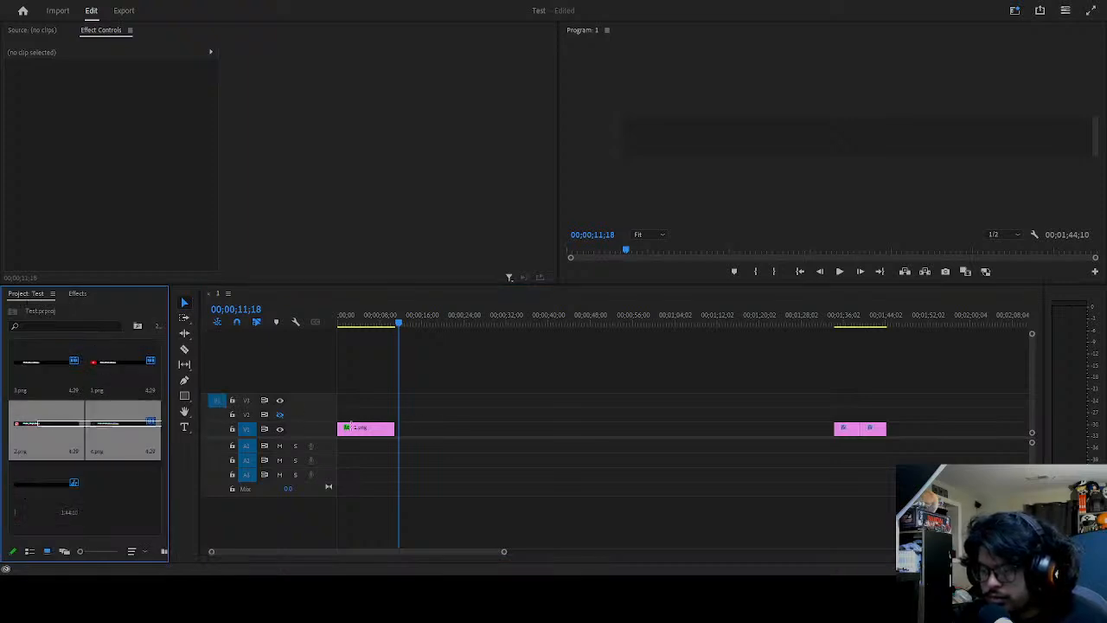
{"action": "left_click_drag", "start_coordinate": [38, 422], "coordinate": [487, 429]}
{"action": "key", "text": "equal"}
{"action": "key", "text": "equal"}
{"action": "key", "text": "equal"}
{"action": "left_click_drag", "start_coordinate": [639, 428], "coordinate": [447, 412]}
{"action": "key", "text": "minus"}
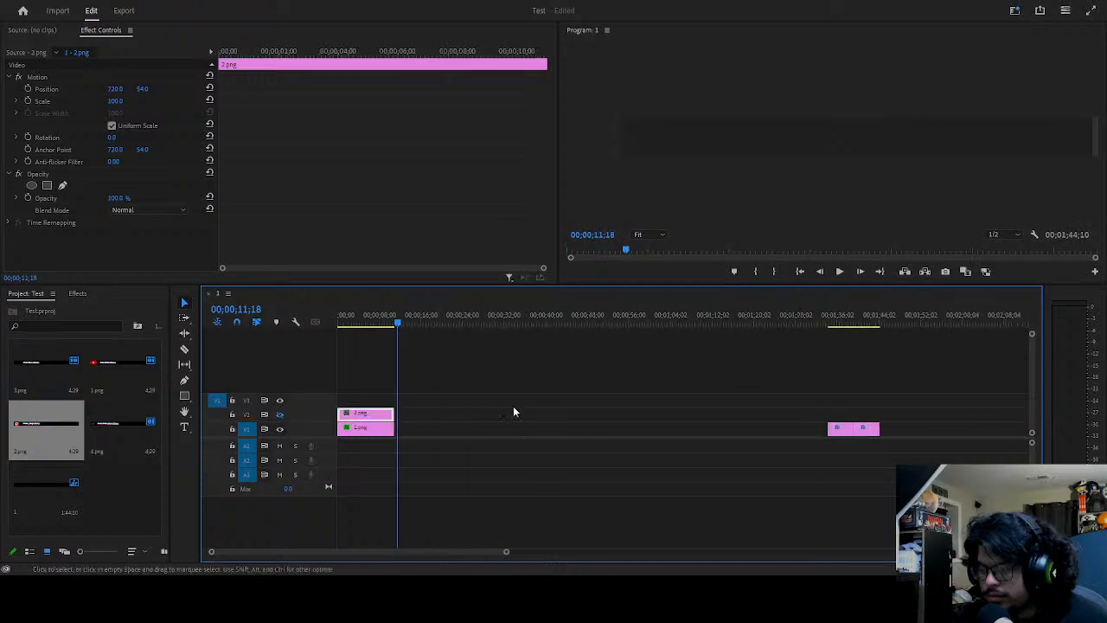
- Move the 3.png and 4.png clips to tracks V3 and V4 at the start of the sequence
{"action": "left_click_drag", "start_coordinate": [827, 424], "coordinate": [334, 382]}
{"action": "left_click", "coordinate": [370, 387]}
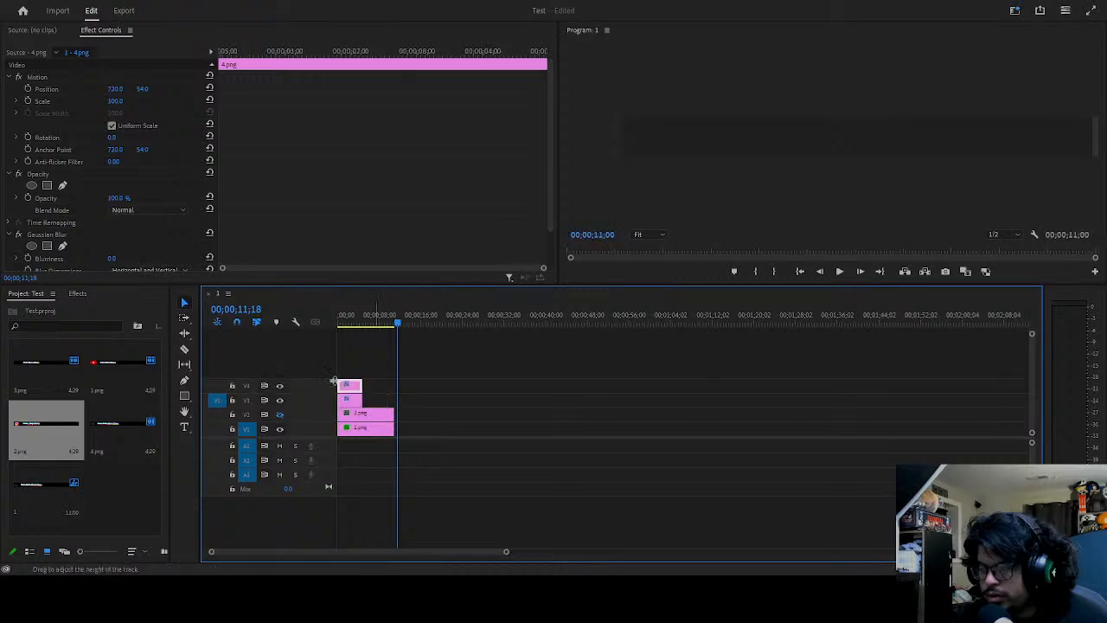
{"action": "scroll", "coordinate": [319, 380], "scroll_direction": "up", "scroll_amount": 3}
{"action": "scroll", "coordinate": [313, 380], "scroll_direction": "up", "scroll_amount": 1}
{"action": "scroll", "coordinate": [307, 380], "scroll_direction": "down", "scroll_amount": 4}
{"action": "scroll", "coordinate": [394, 381], "scroll_direction": "up", "scroll_amount": 3}
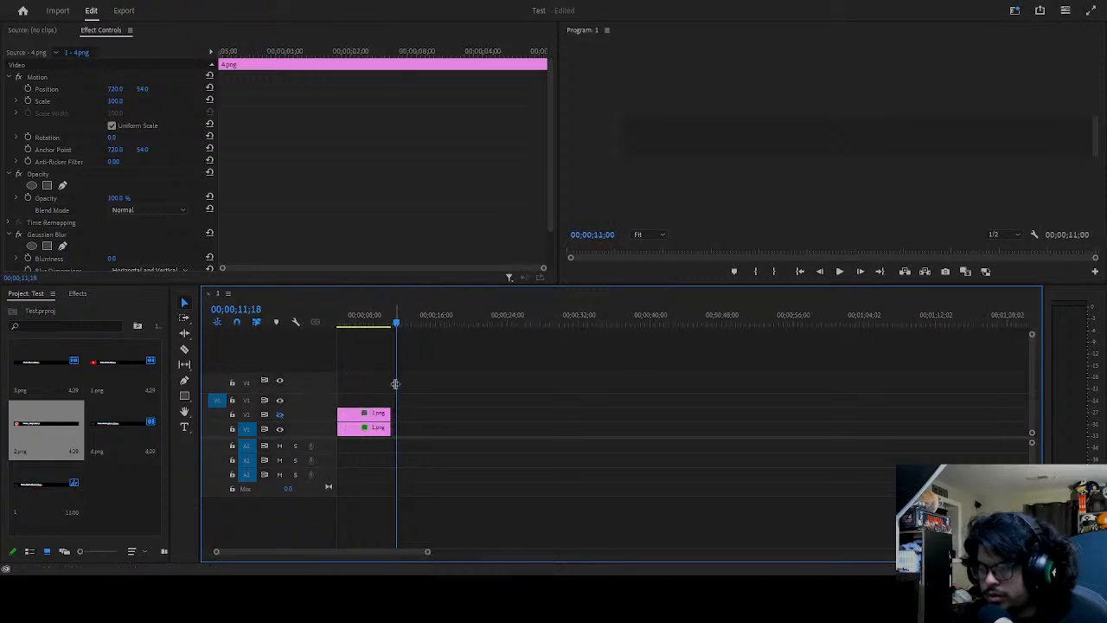
{"action": "scroll", "coordinate": [398, 378], "scroll_direction": "up", "scroll_amount": 2}
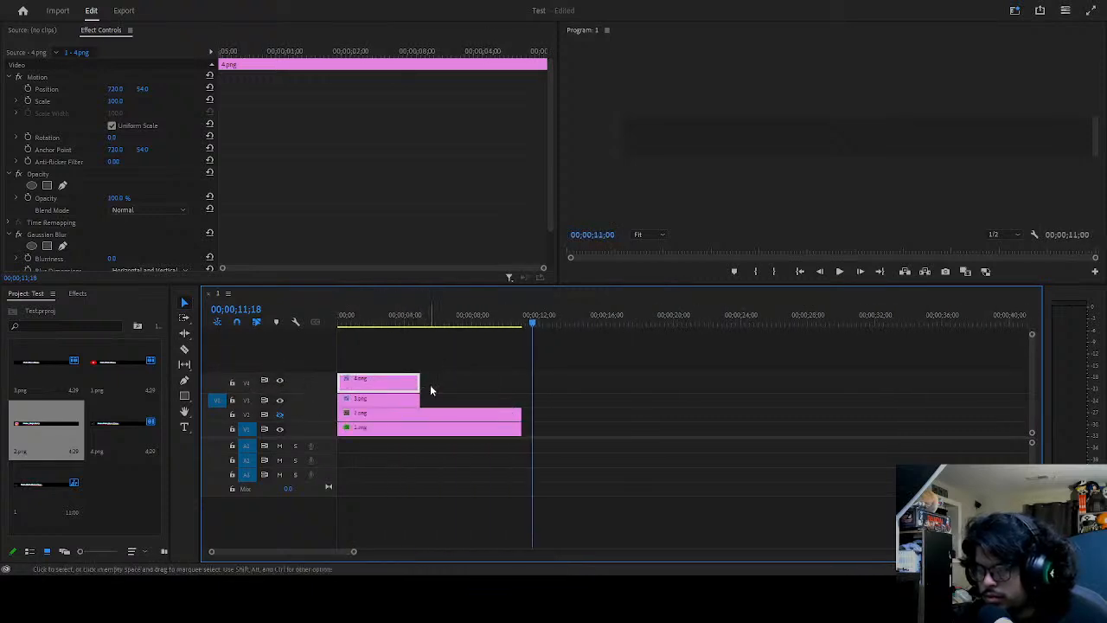
- Extend the 3.png and 4.png clips together to end at 00;00;11;00
{"action": "left_click", "coordinate": [415, 395], "text": "shift"}
{"action": "left_click_drag", "start_coordinate": [414, 394], "coordinate": [520, 403]}
{"action": "scroll", "coordinate": [470, 417], "scroll_direction": "up", "scroll_amount": 3}
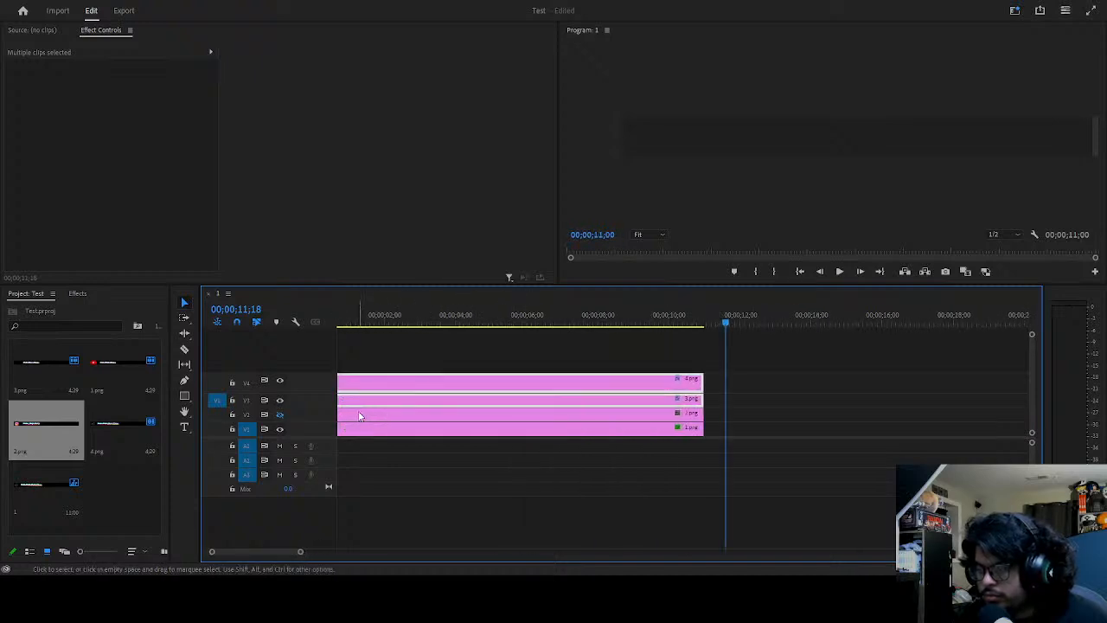
- Copy the Motion settings from the 1.png clip to the 2.png, 3.png and 4.png clips and check them
{"action": "left_click", "coordinate": [375, 432]}
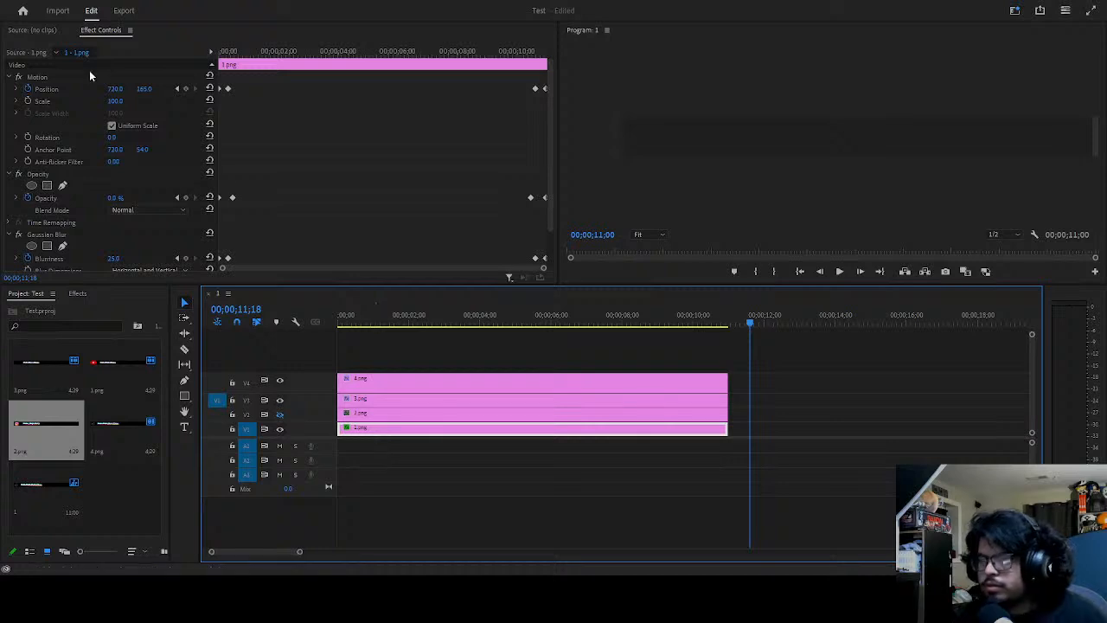
{"action": "left_click", "coordinate": [90, 77]}
{"action": "left_click_drag", "start_coordinate": [375, 362], "coordinate": [396, 413]}
{"action": "key", "text": "ctrl+v"}
{"action": "left_click", "coordinate": [376, 428]}
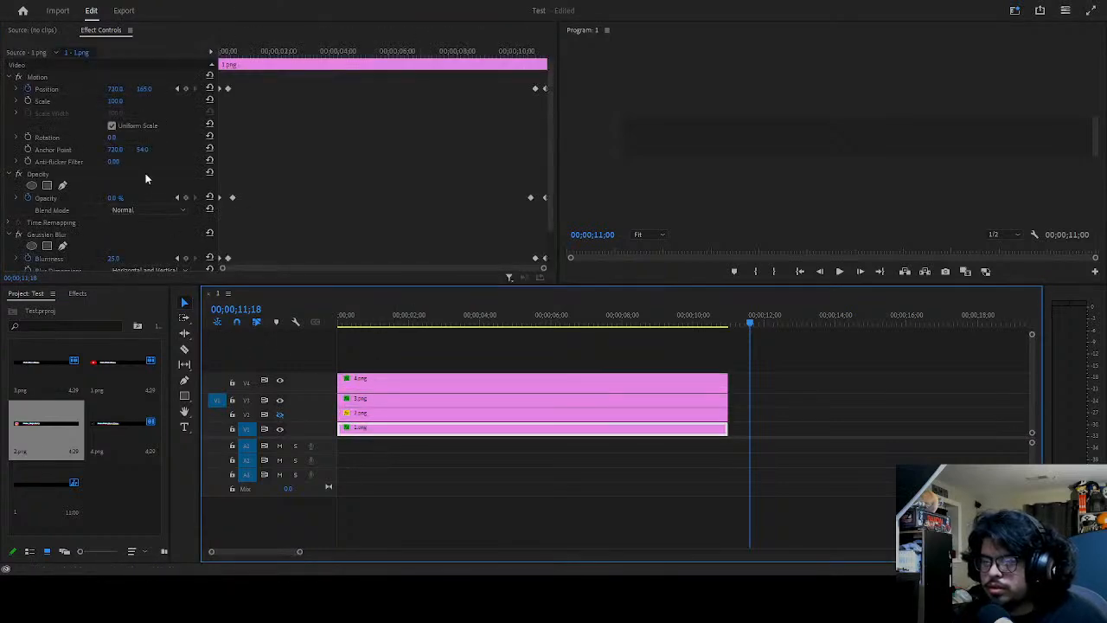
{"action": "left_click", "coordinate": [376, 412]}
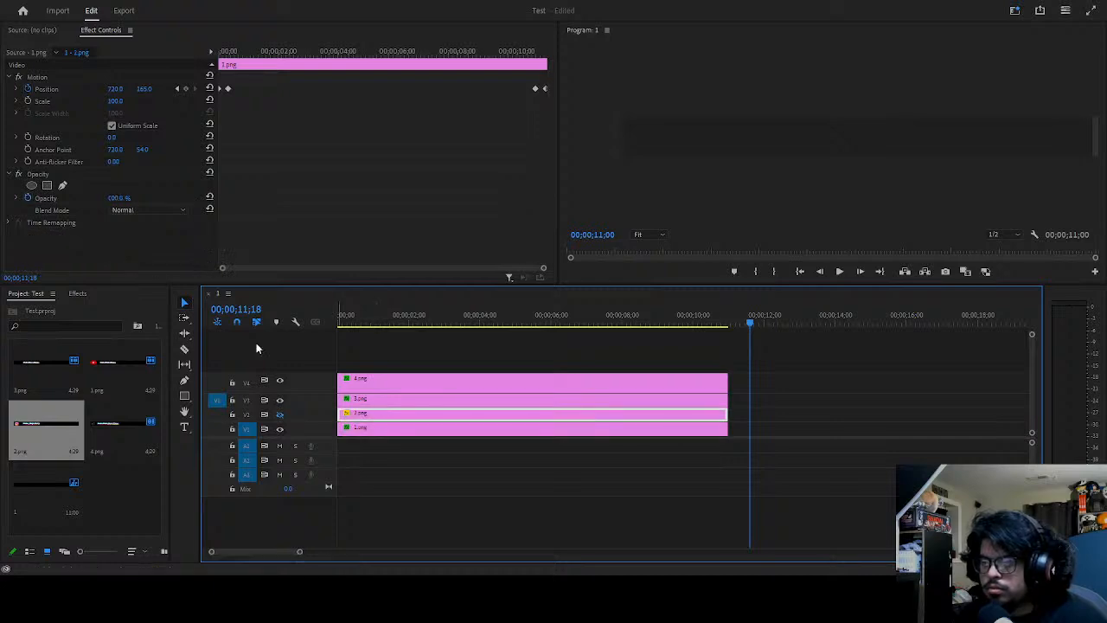
{"action": "left_click", "coordinate": [382, 386]}
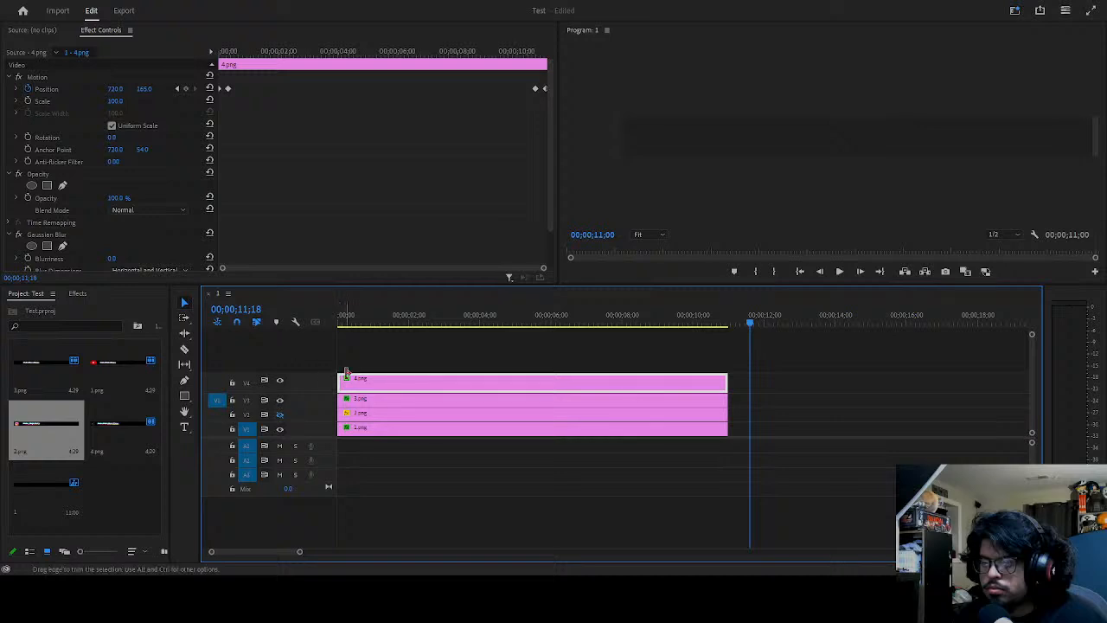
- Remove the Gaussian Blur effect from the 4.png and 3.png clips, and check the 2.png clip
{"action": "left_click", "coordinate": [120, 234]}
{"action": "key", "text": "Delete"}
{"action": "left_click", "coordinate": [367, 400]}
{"action": "left_click", "coordinate": [383, 414]}
- Copy the keyframed Opacity and Gaussian Blur settings from the 1.png clip to the 2.png, 3.png and 4.png clips
{"action": "left_click", "coordinate": [380, 428]}
{"action": "left_click", "coordinate": [109, 184]}
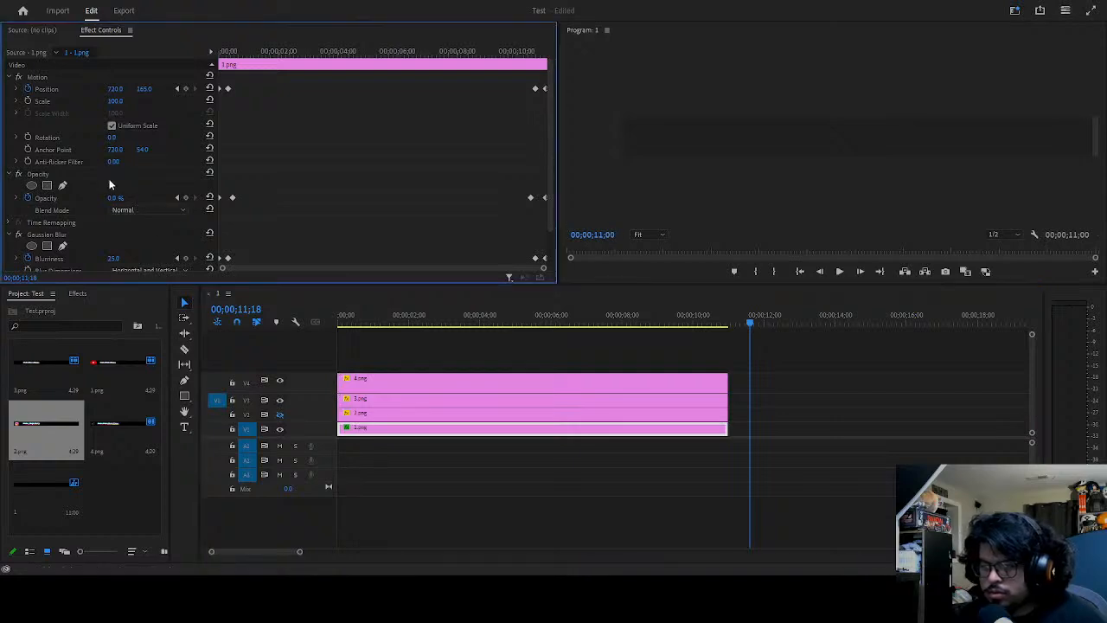
{"action": "left_click_drag", "start_coordinate": [362, 366], "coordinate": [388, 433]}
{"action": "left_click", "coordinate": [387, 432]}
{"action": "left_click", "coordinate": [141, 235]}
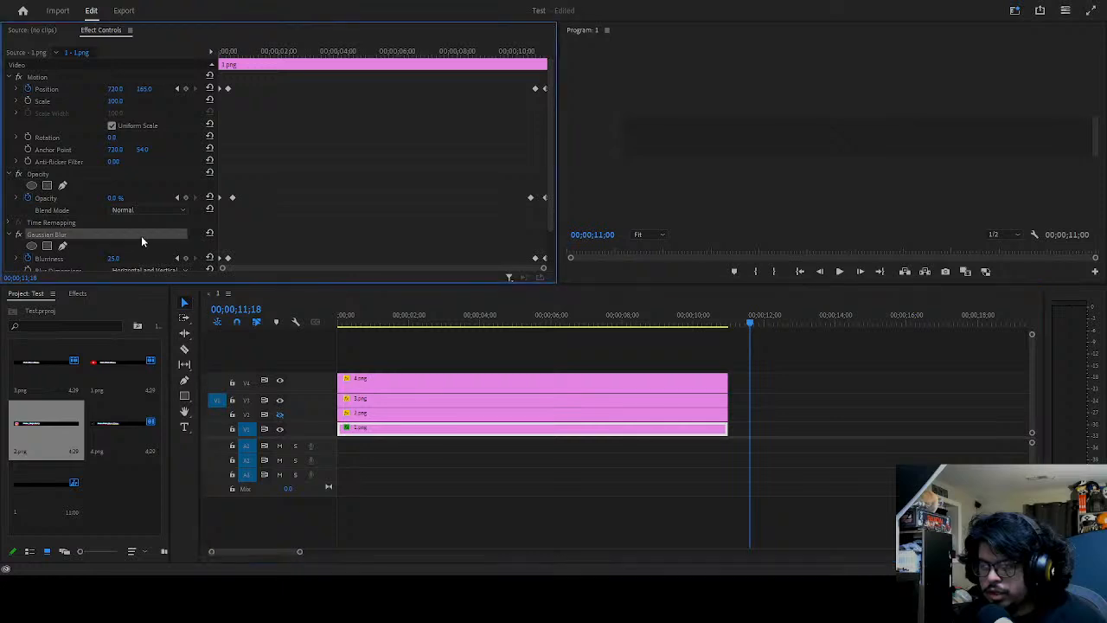
{"action": "left_click_drag", "start_coordinate": [352, 354], "coordinate": [383, 431]}
- Line up the 2.png, 3.png and 4.png clips end to end after 1.png on track V1
{"action": "key", "text": "minus"}
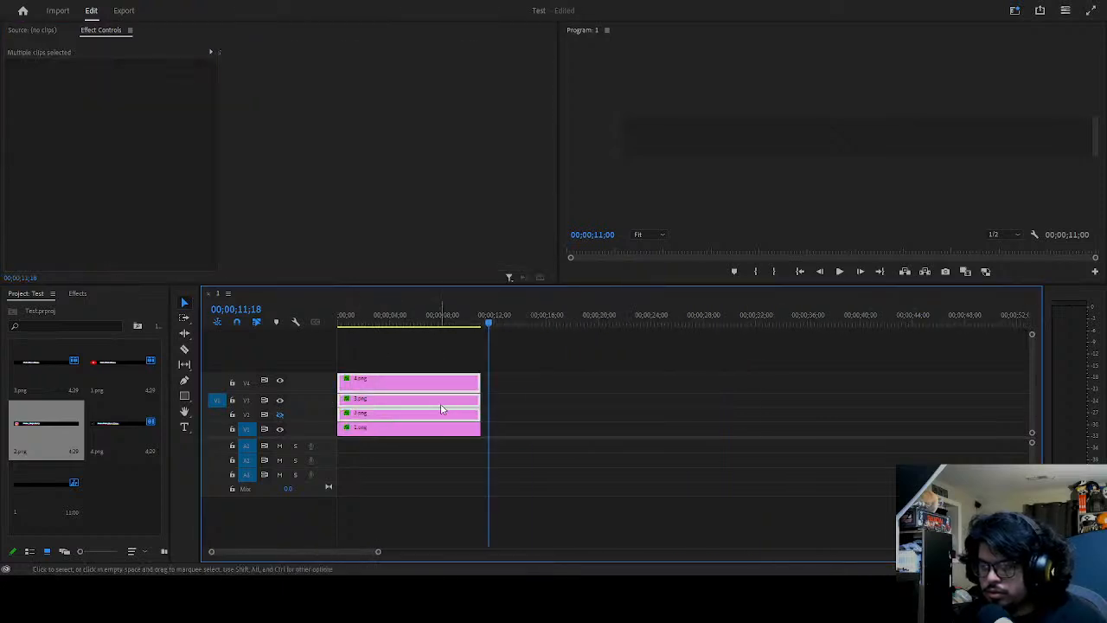
{"action": "left_click_drag", "start_coordinate": [545, 383], "coordinate": [843, 385]}
{"action": "key", "text": "alt+Down"}
{"action": "key", "text": "alt+Down"}
{"action": "left_click_drag", "start_coordinate": [671, 376], "coordinate": [567, 419]}
{"action": "key", "text": "alt+Down"}
{"action": "left_click_drag", "start_coordinate": [732, 378], "coordinate": [807, 417]}
{"action": "key", "text": "alt+Down"}
- Play back the transitions between the four clips and the sequence's loop from end to start
{"action": "left_click", "coordinate": [486, 322]}
{"action": "left_click", "coordinate": [459, 321]}
{"action": "key", "text": "space"}
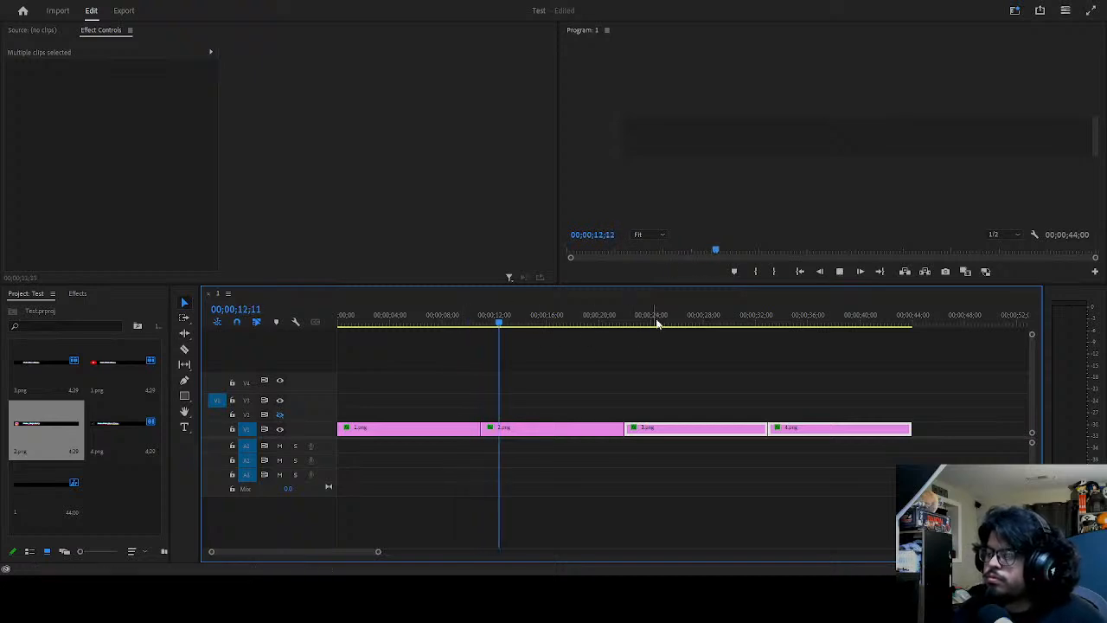
{"action": "left_click", "coordinate": [620, 317]}
{"action": "left_click", "coordinate": [597, 318]}
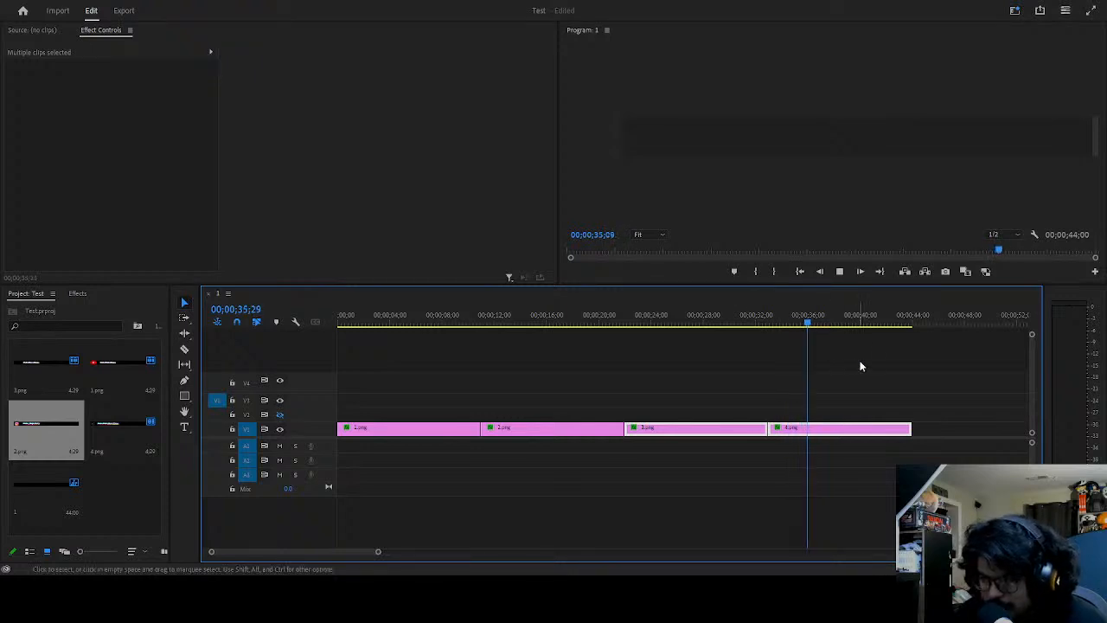
{"action": "left_click_drag", "start_coordinate": [884, 322], "coordinate": [899, 323]}
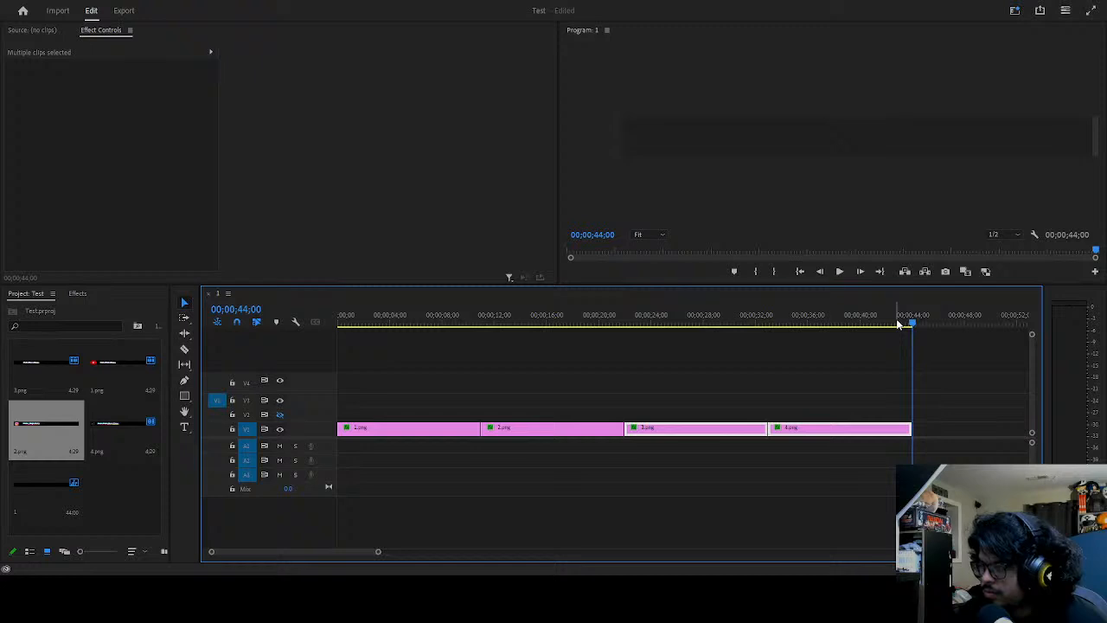
{"action": "key", "text": "space"}
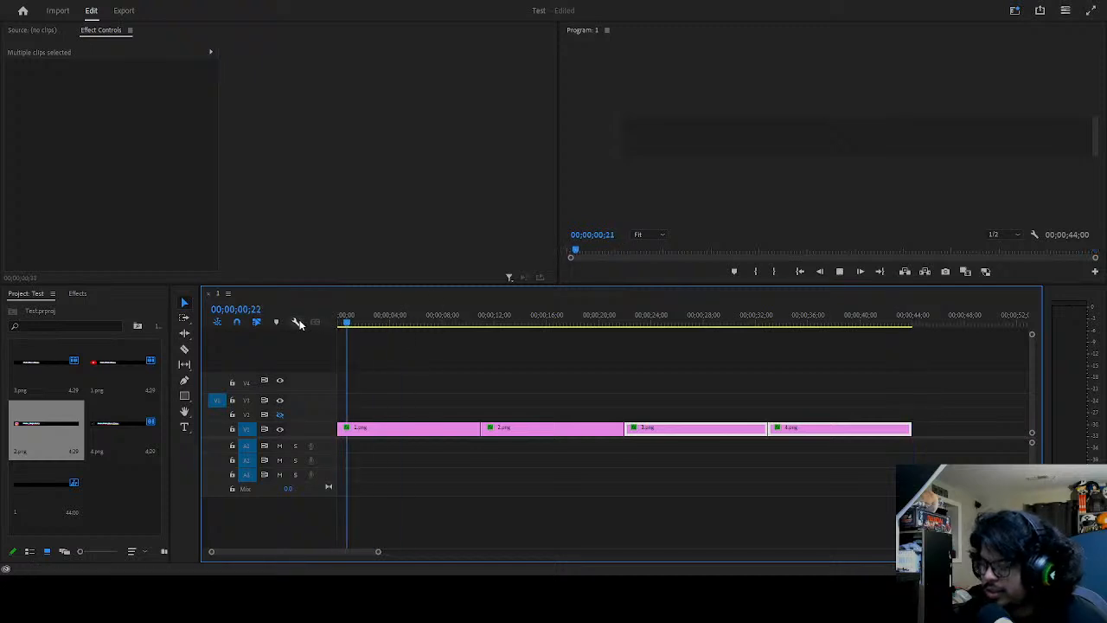
- Save the project and export the sequence as 1_2.gif at 50 fps with Render at Maximum Depth and Optical Flow time interpolation
{"action": "key", "text": "ctrl+s"}
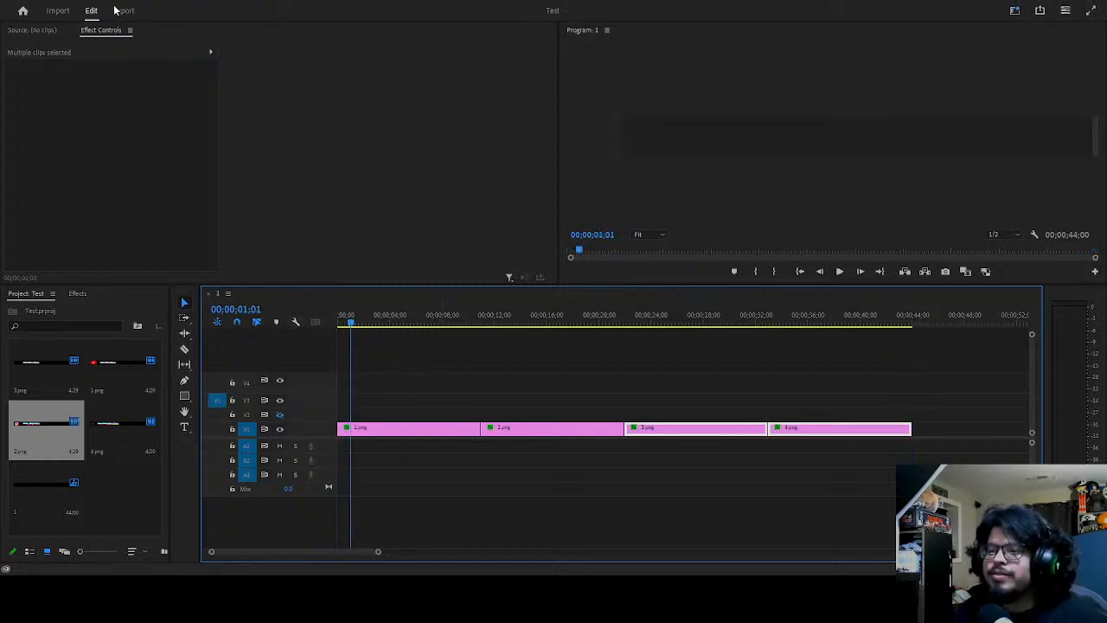
{"action": "left_click", "coordinate": [117, 11]}
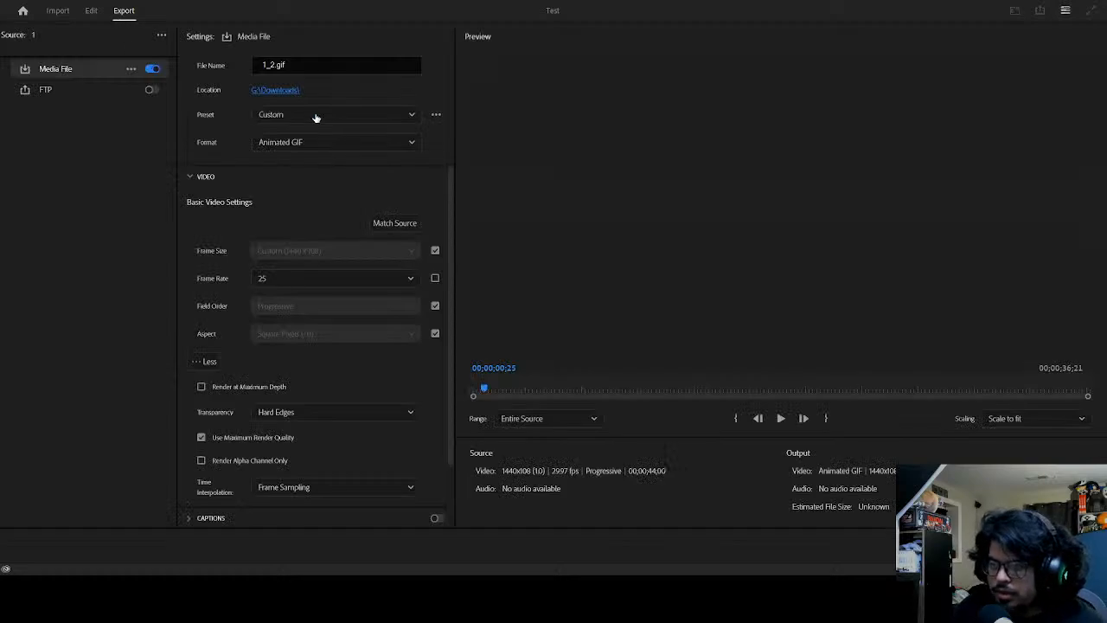
{"action": "left_click", "coordinate": [321, 410]}
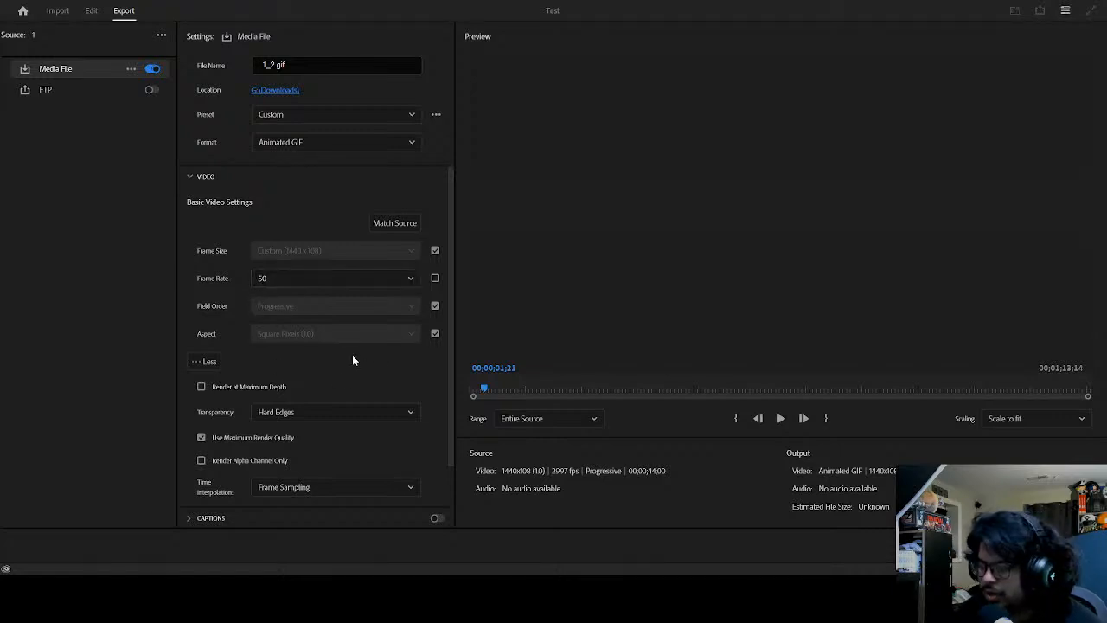
{"action": "left_click", "coordinate": [283, 387]}
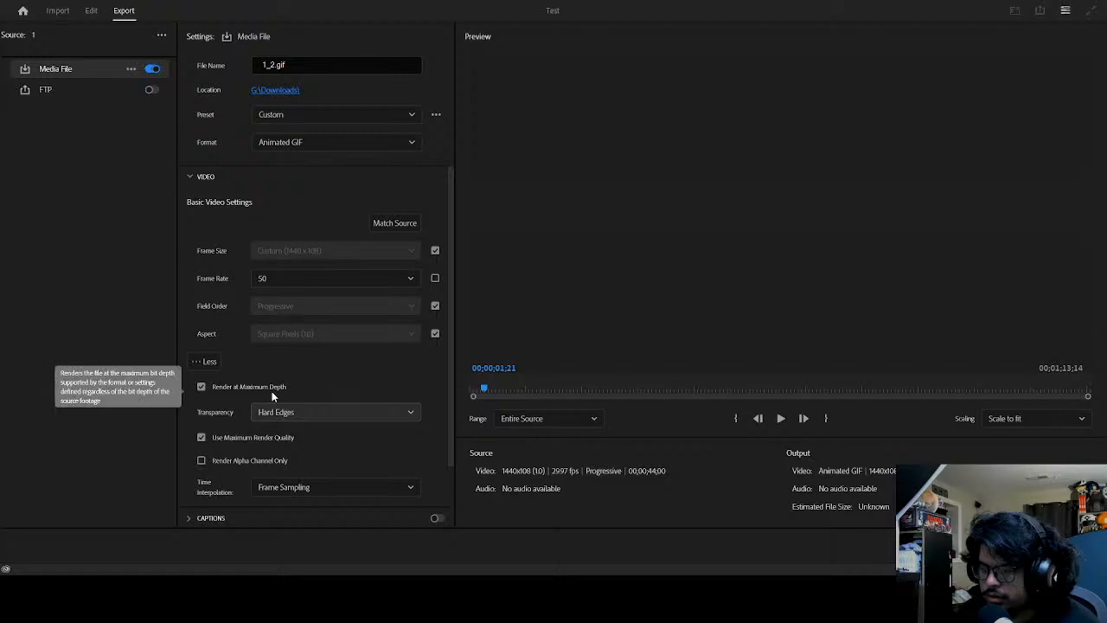
{"action": "scroll", "coordinate": [320, 385], "scroll_direction": "down", "scroll_amount": 1}
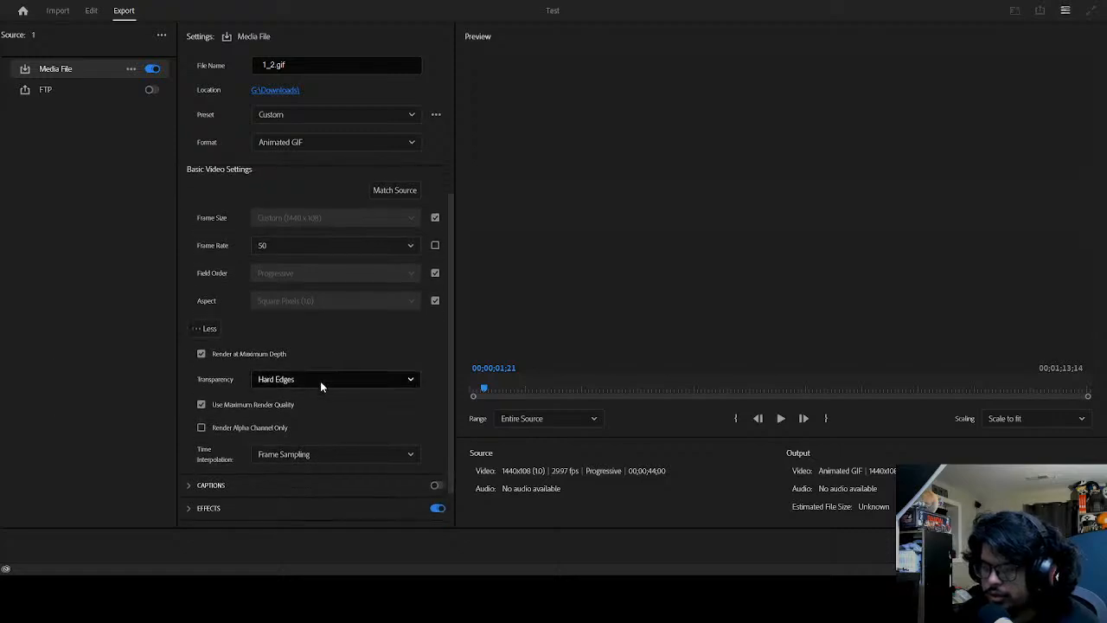
{"action": "scroll", "coordinate": [320, 386], "scroll_direction": "down", "scroll_amount": 1}
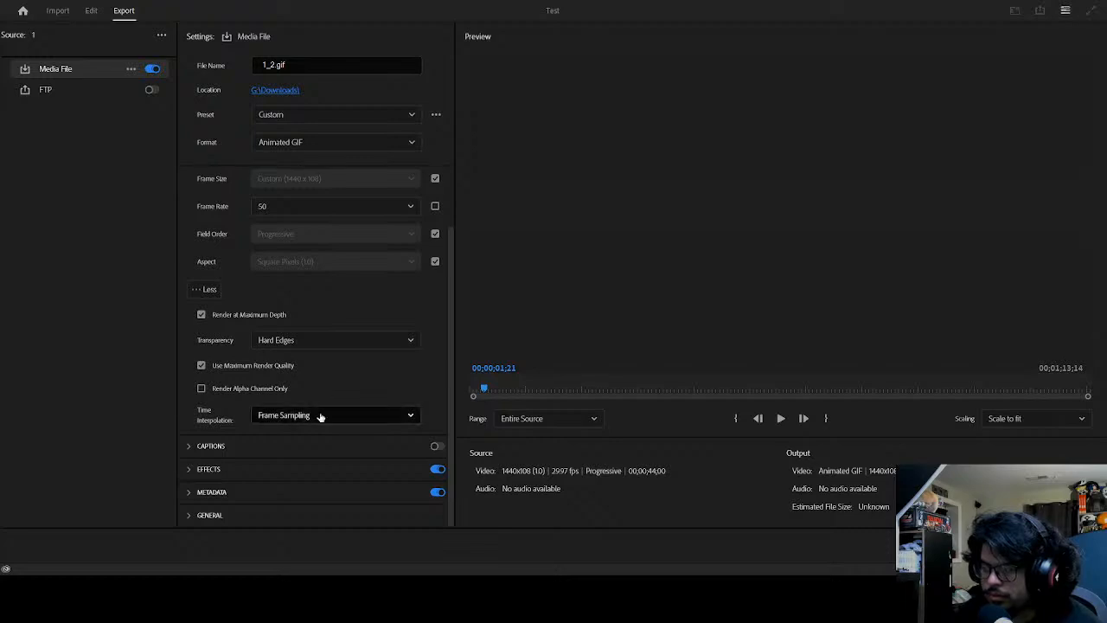
{"action": "left_click", "coordinate": [357, 478]}
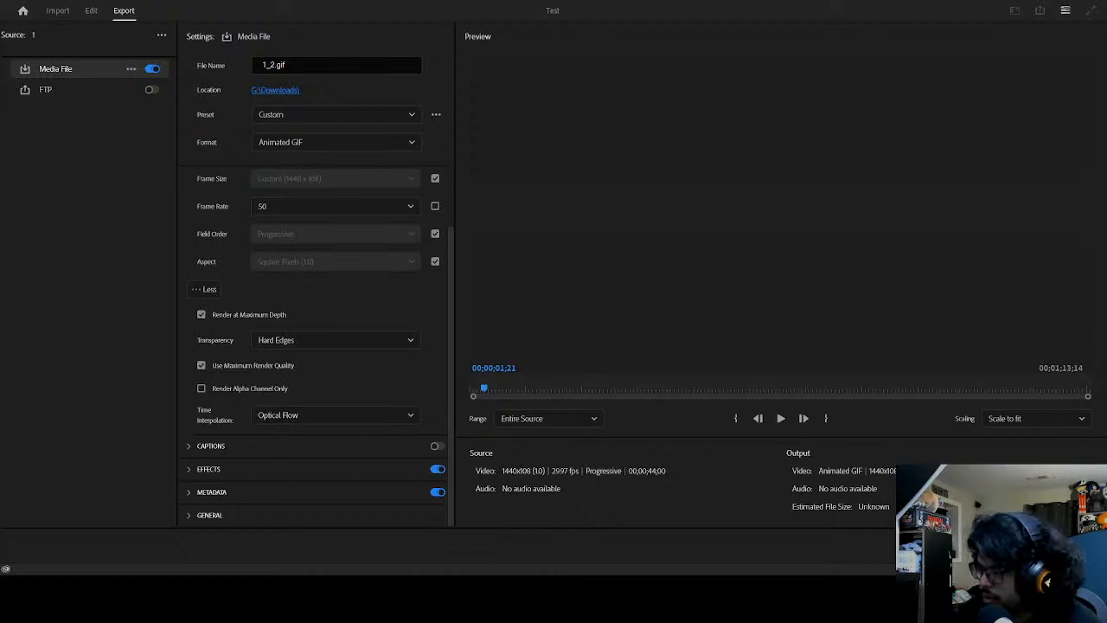
{"action": "left_click", "coordinate": [1060, 551]}
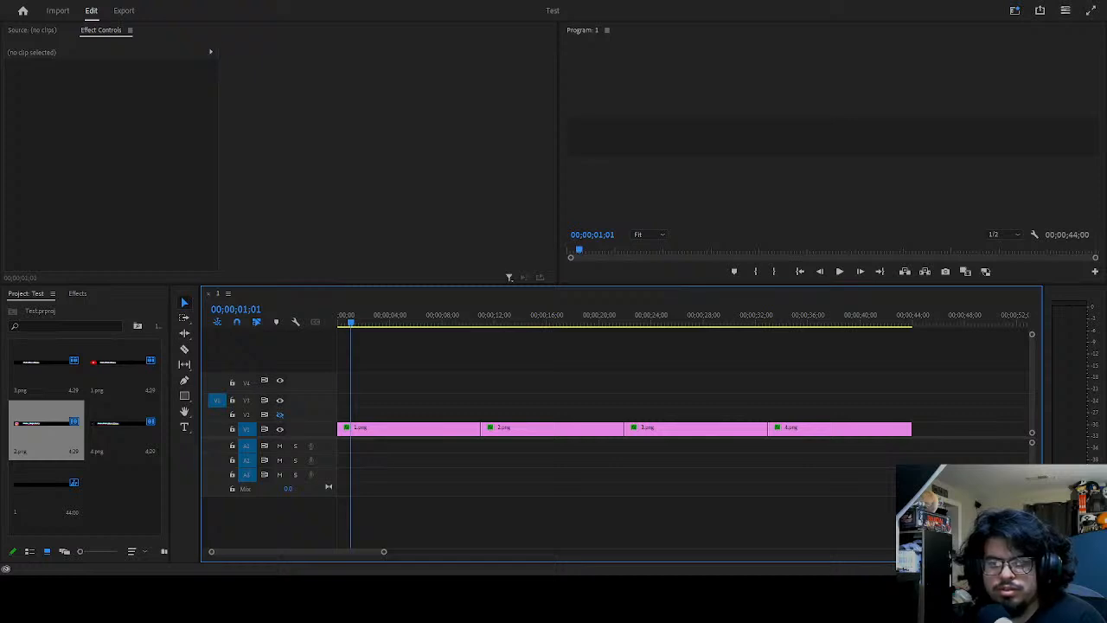
- Return to the export settings and set the animated GIF's Transparency to None and its frame rate to 50
{"action": "left_click_drag", "start_coordinate": [352, 315], "coordinate": [394, 325]}
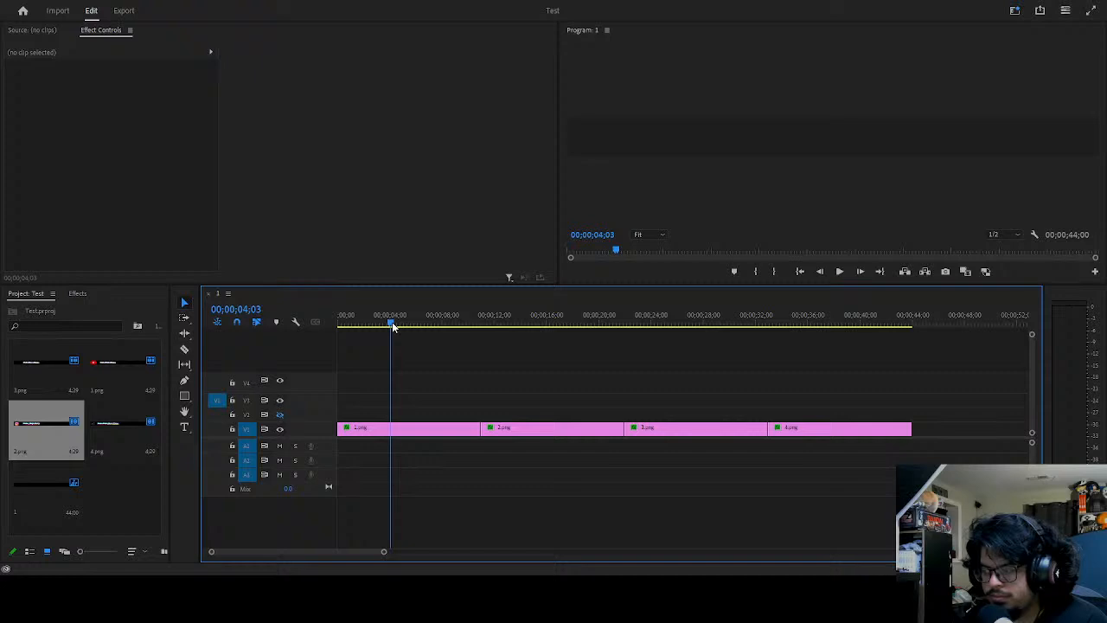
{"action": "left_click", "coordinate": [128, 14]}
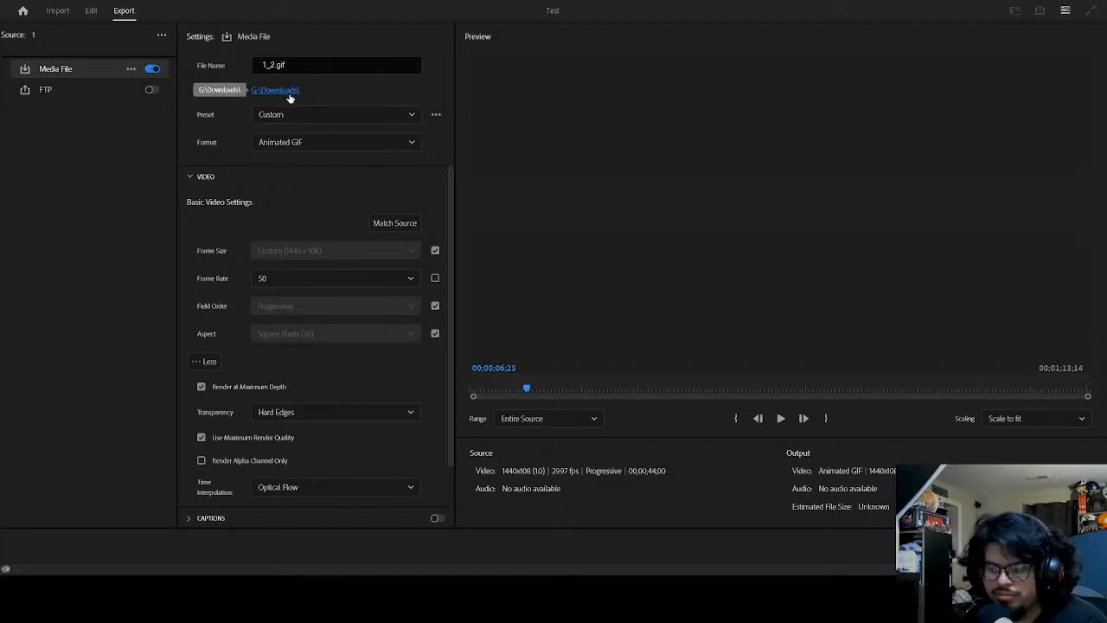
{"action": "scroll", "coordinate": [334, 304], "scroll_direction": "down", "scroll_amount": 1}
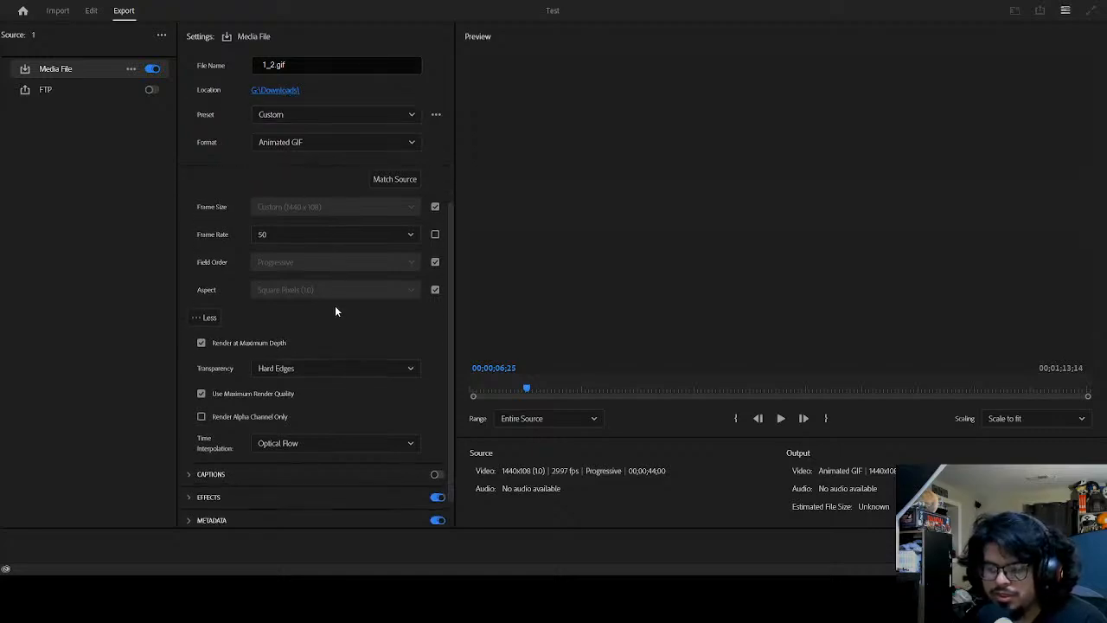
{"action": "left_click", "coordinate": [316, 371]}
{"action": "left_click", "coordinate": [315, 385]}
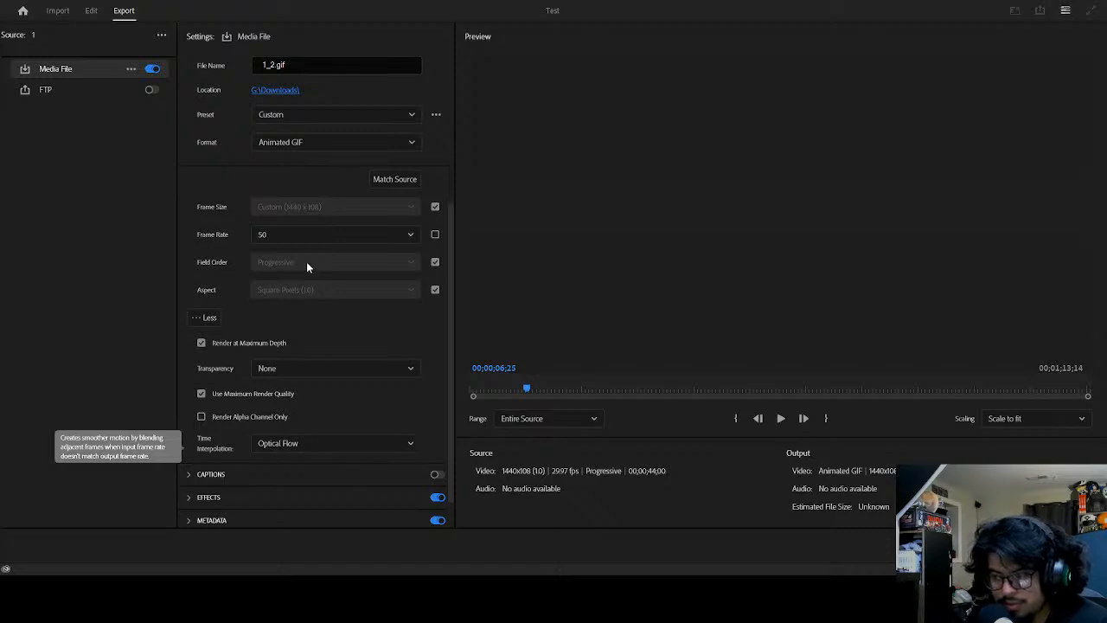
{"action": "left_click", "coordinate": [435, 234]}
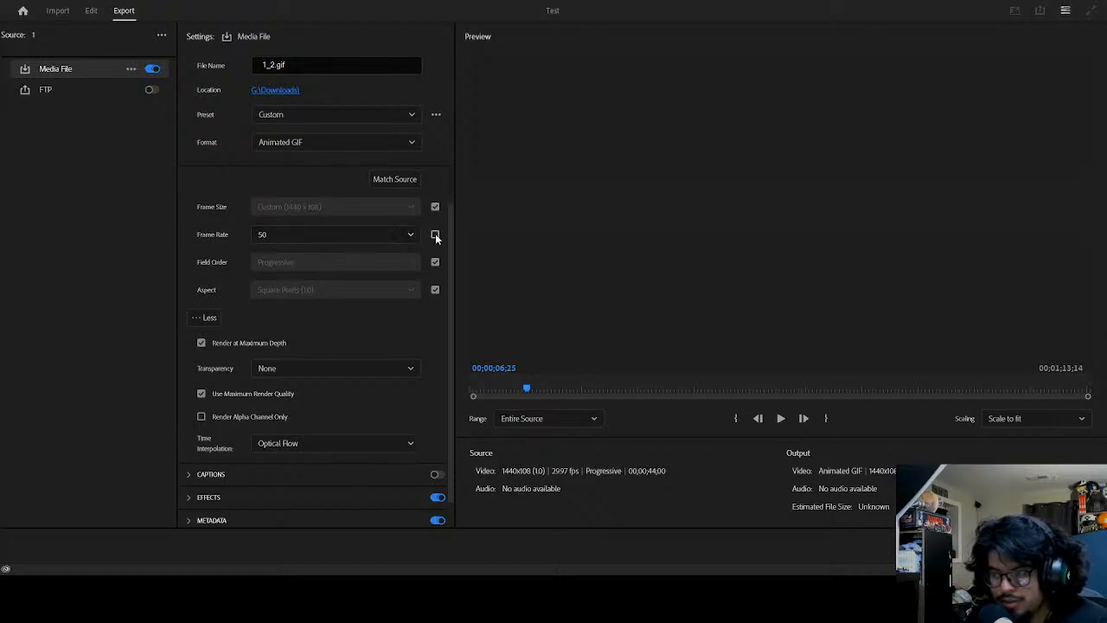
{"action": "left_click", "coordinate": [435, 234]}
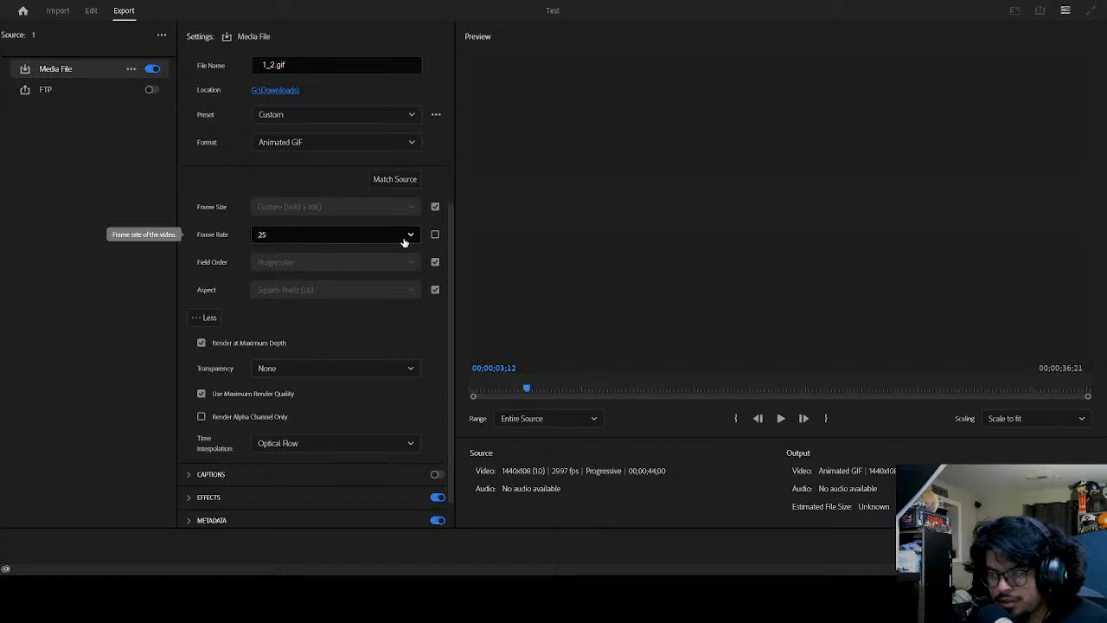
{"action": "left_click", "coordinate": [404, 242]}
{"action": "left_click", "coordinate": [381, 303]}
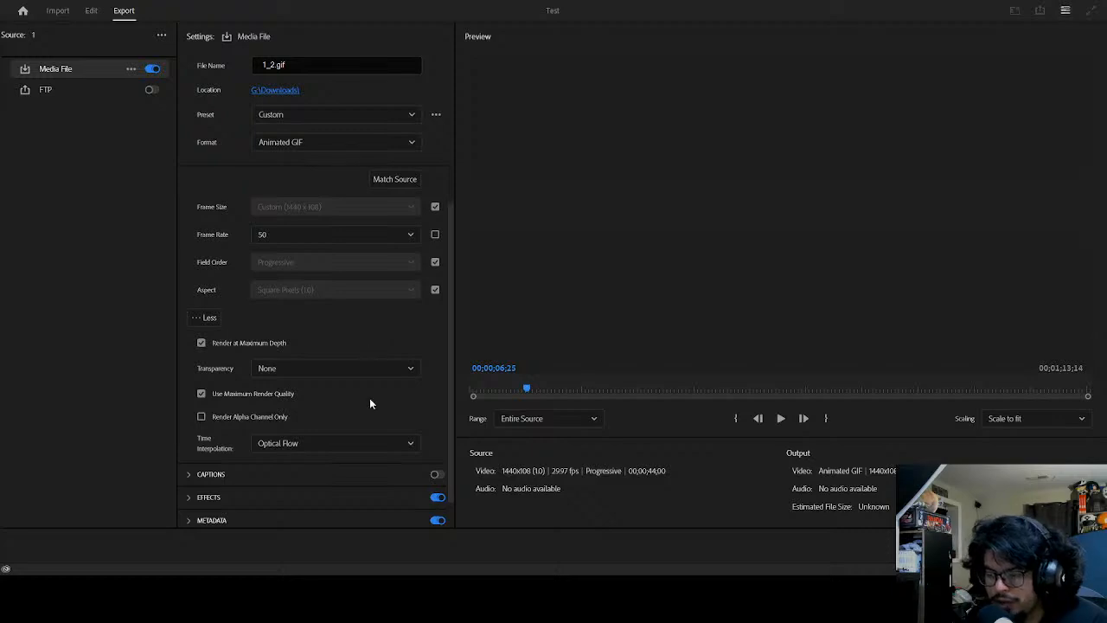
{"action": "scroll", "coordinate": [370, 402], "scroll_direction": "down", "scroll_amount": 1}
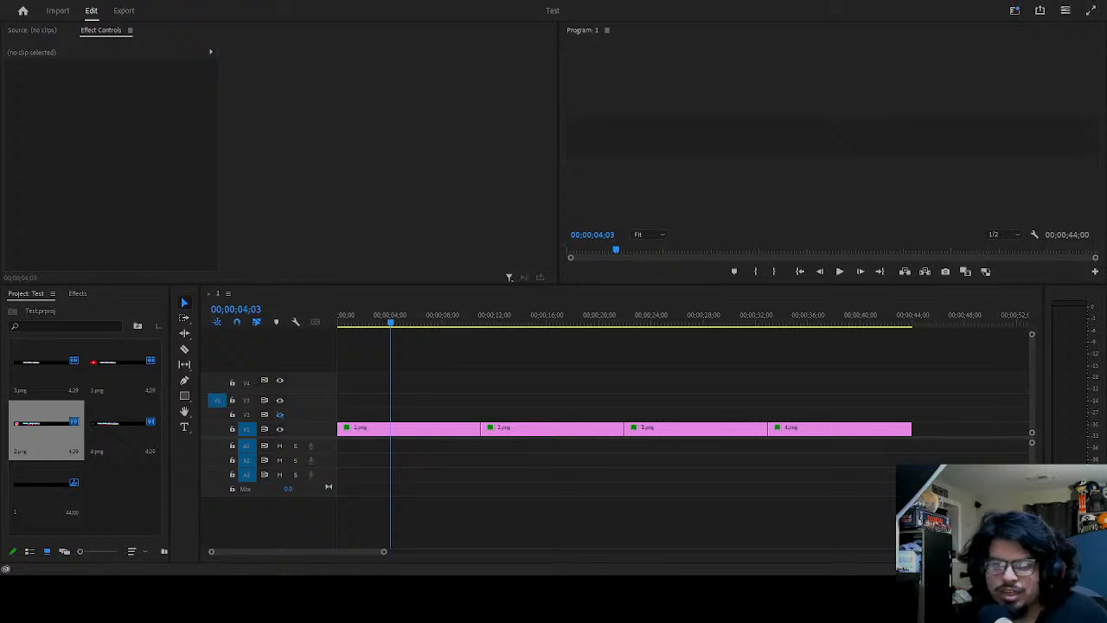
- Switch to the image editor and look through the open stream layout mockups and sketches
{"action": "key", "text": "alt+Tab"}
{"action": "key", "text": "alt+Tab"}
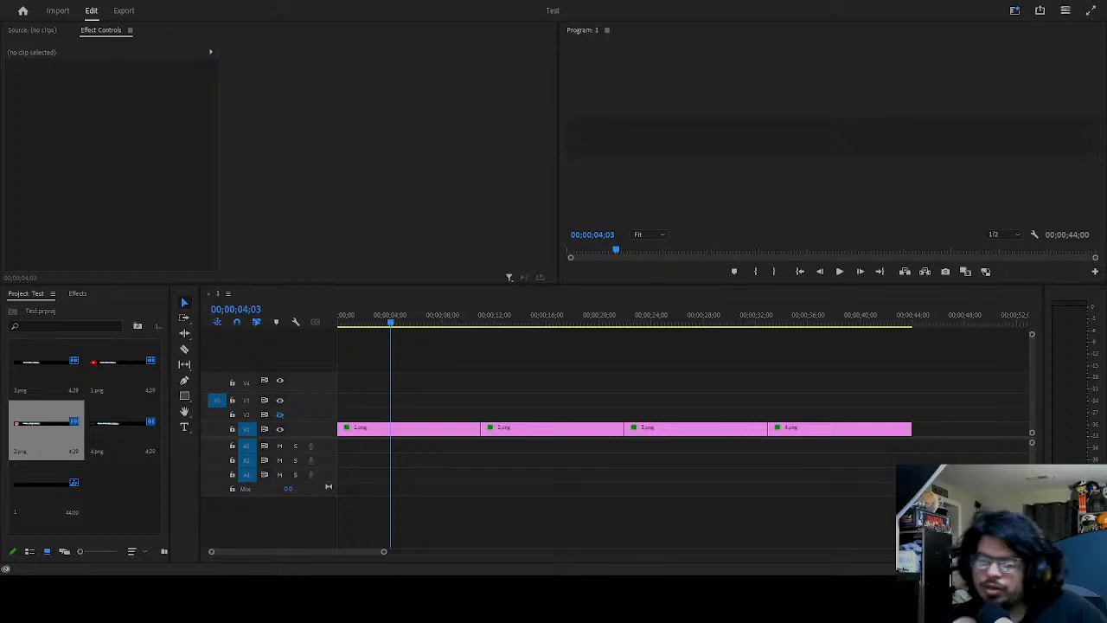
{"action": "left_click", "coordinate": [462, 184]}
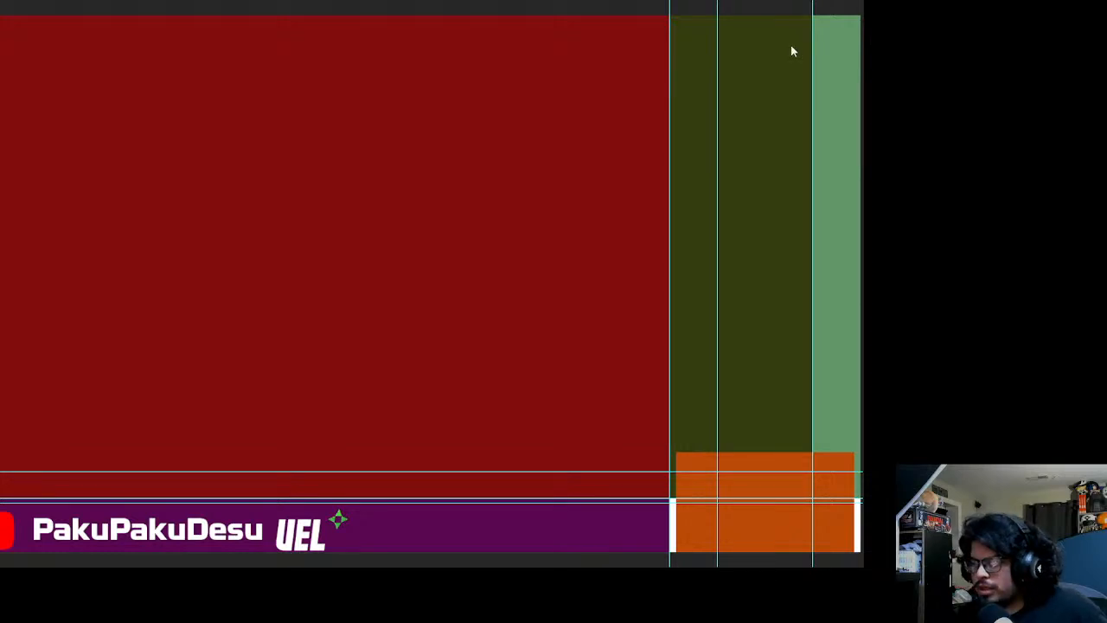
{"action": "key", "text": "ctrl+Tab"}
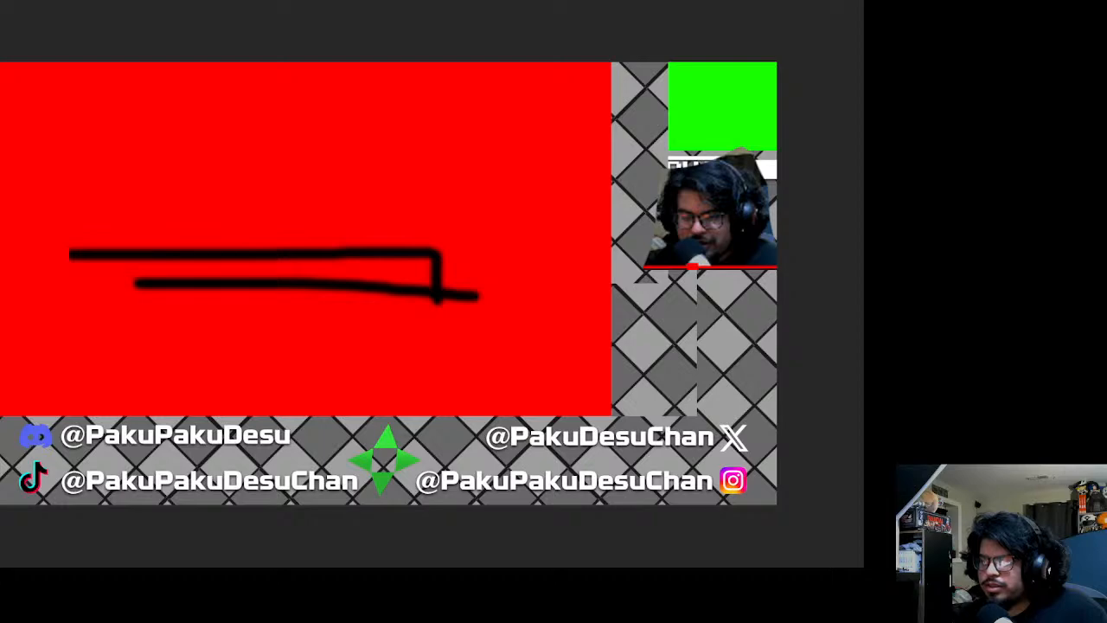
{"action": "key", "text": "ctrl+Tab"}
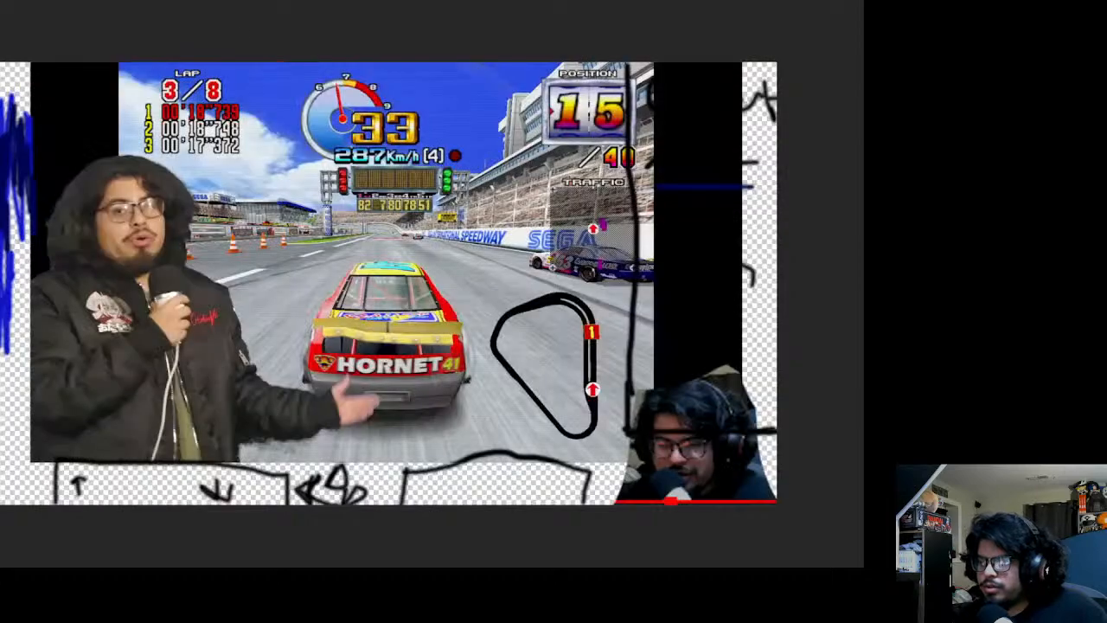
{"action": "key", "text": "ctrl+Tab"}
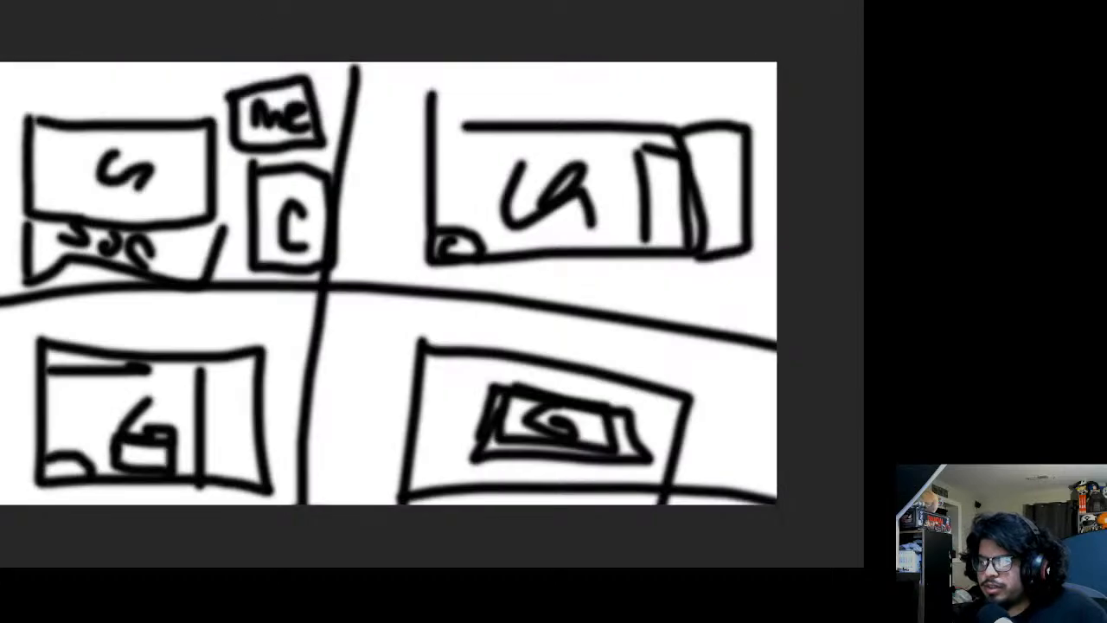